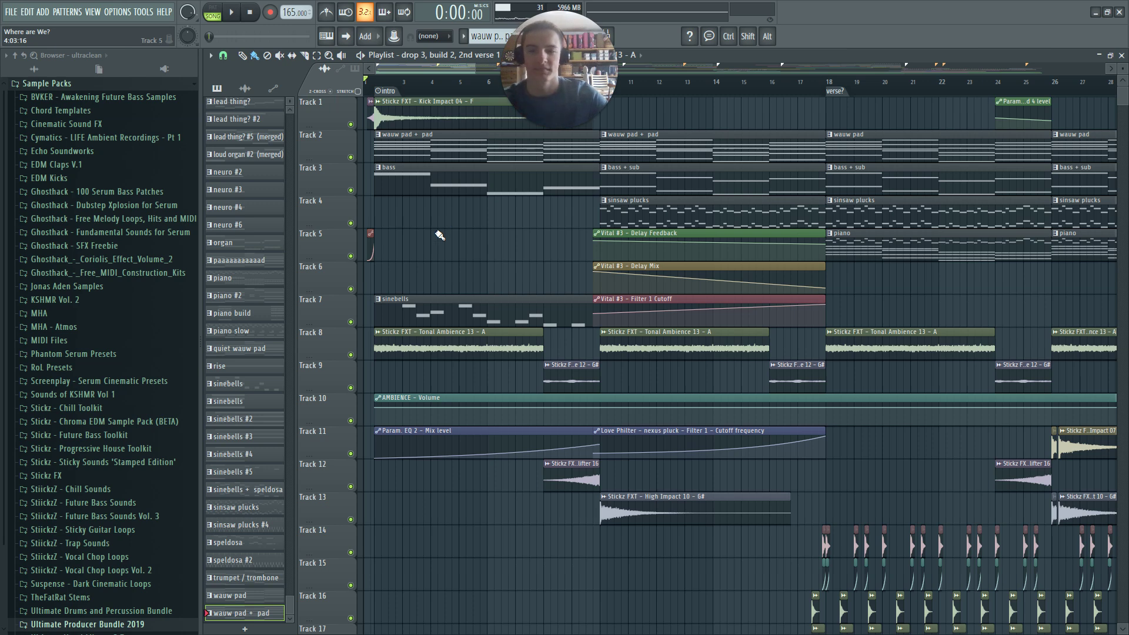
Examine the whole playlist arrangement, from the intro through the builds and verses to the final section
{"action": "right_click", "coordinate": [440, 236], "text": "ctrl"}
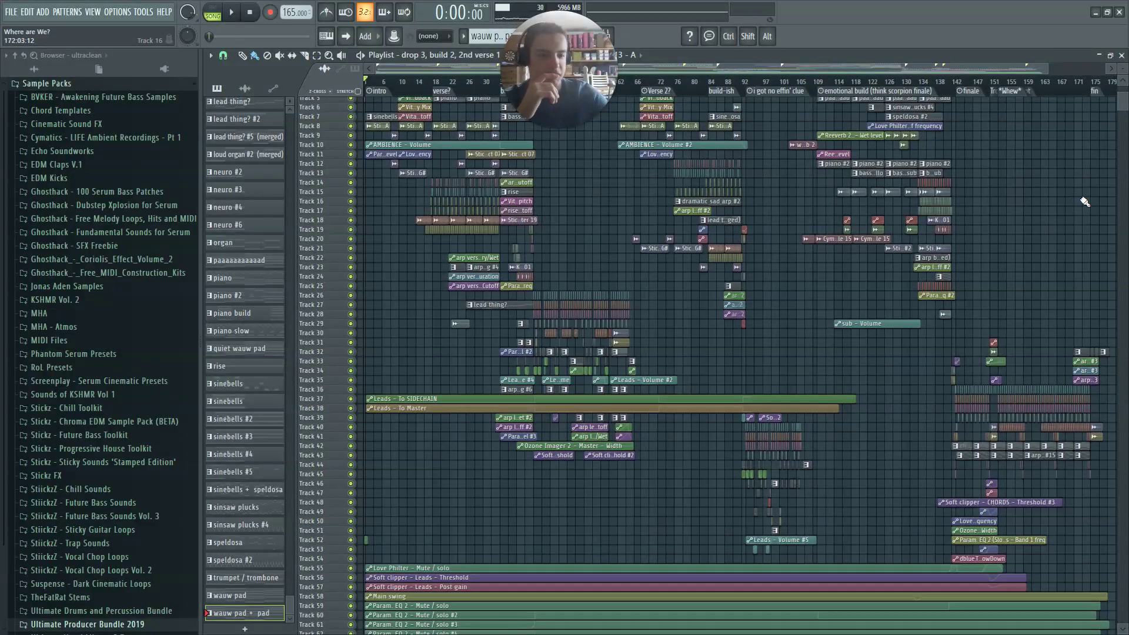
{"action": "scroll", "coordinate": [1085, 201], "scroll_direction": "down", "scroll_amount": 5}
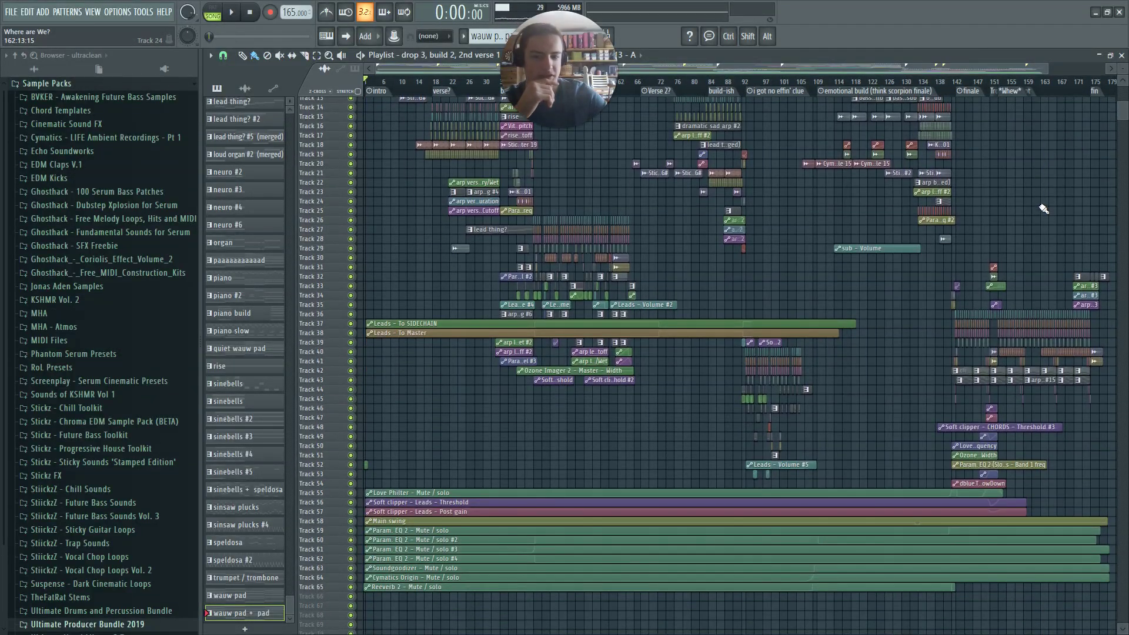
{"action": "scroll", "coordinate": [1043, 209], "scroll_direction": "up", "scroll_amount": 8}
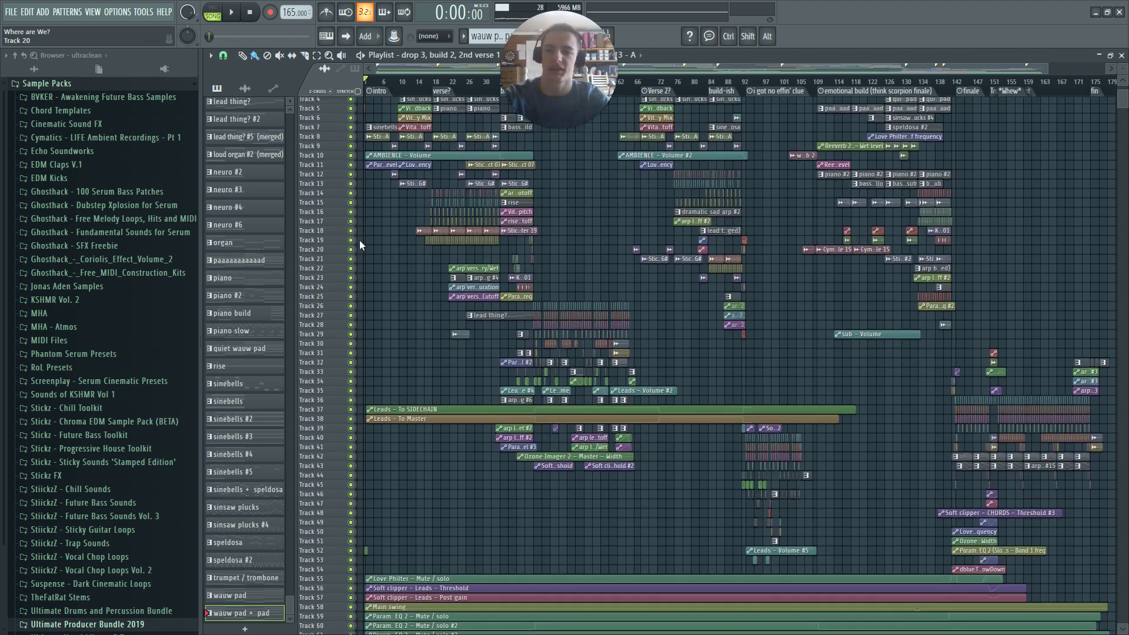
{"action": "scroll", "coordinate": [255, 378], "scroll_direction": "up", "scroll_amount": 5}
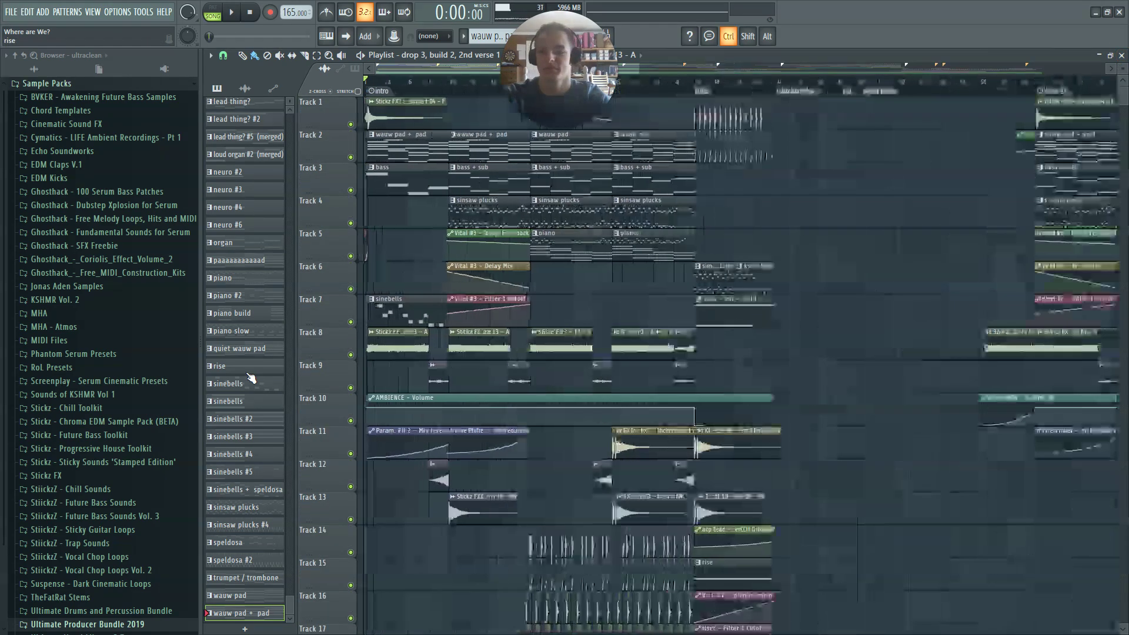
Save the project and play back the intro from the start
{"action": "key", "text": "ctrl+s"}
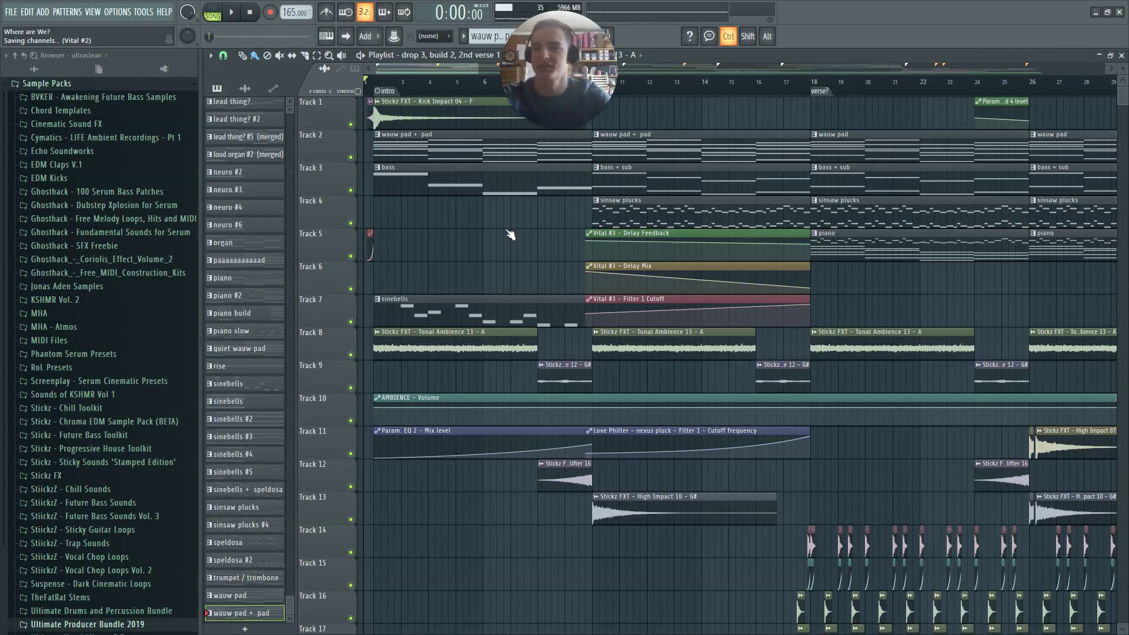
{"action": "key", "text": "space"}
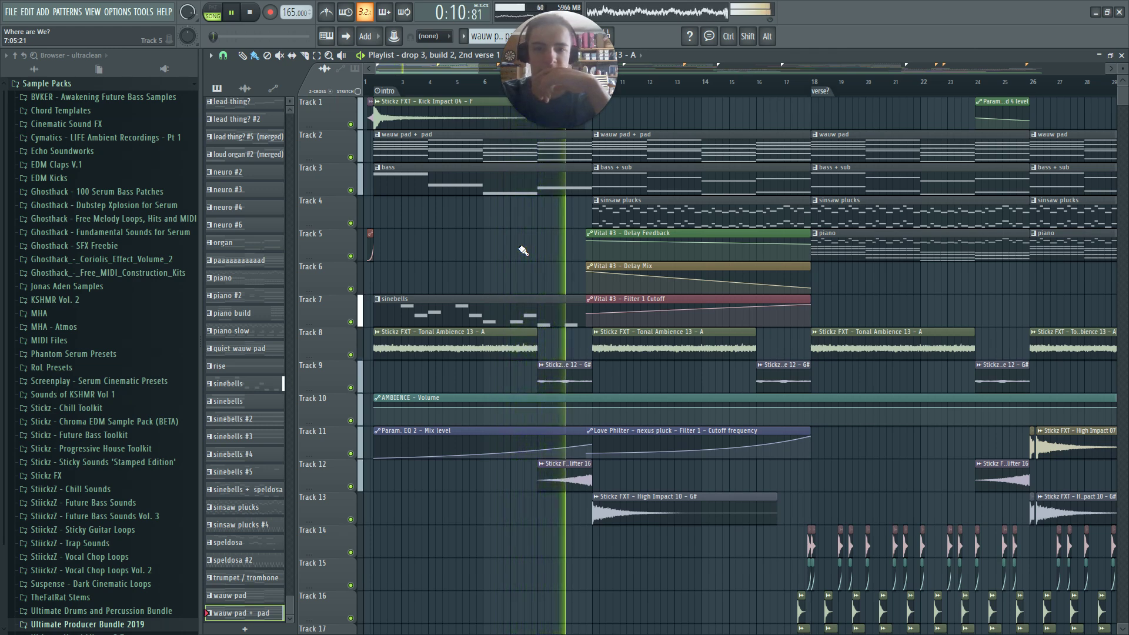
{"action": "key", "text": "space"}
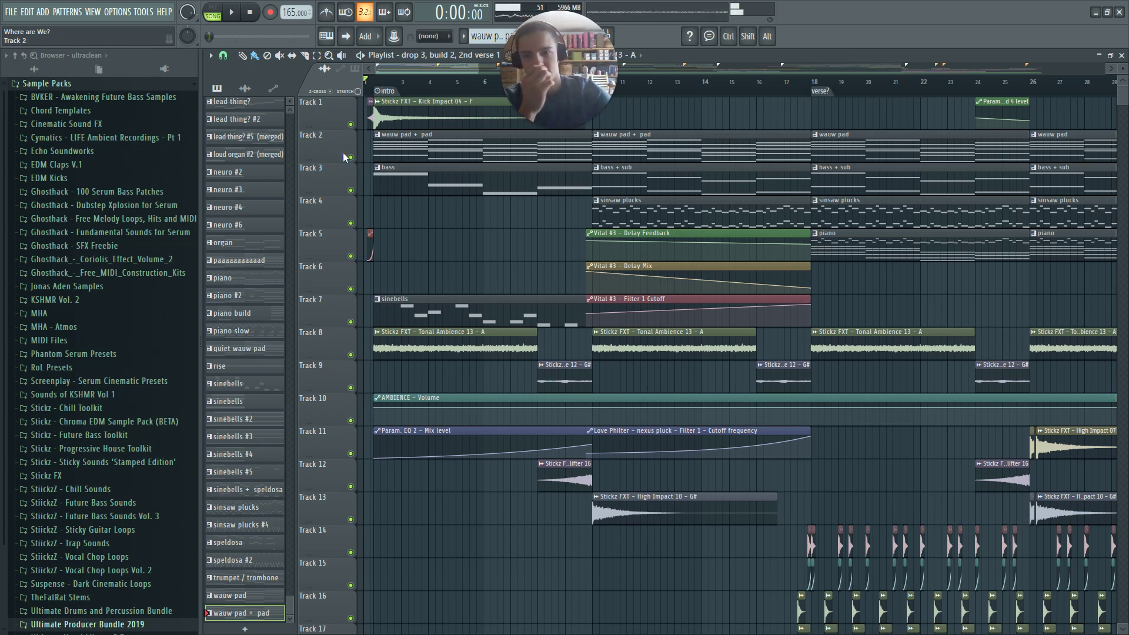
Isolate Tracks 1 and 5 and compare the KSHMR Clap 17 - Open 03 sample with Reverse off and on, leaving it reversed
{"action": "right_click", "coordinate": [351, 125]}
{"action": "left_click", "coordinate": [351, 256]}
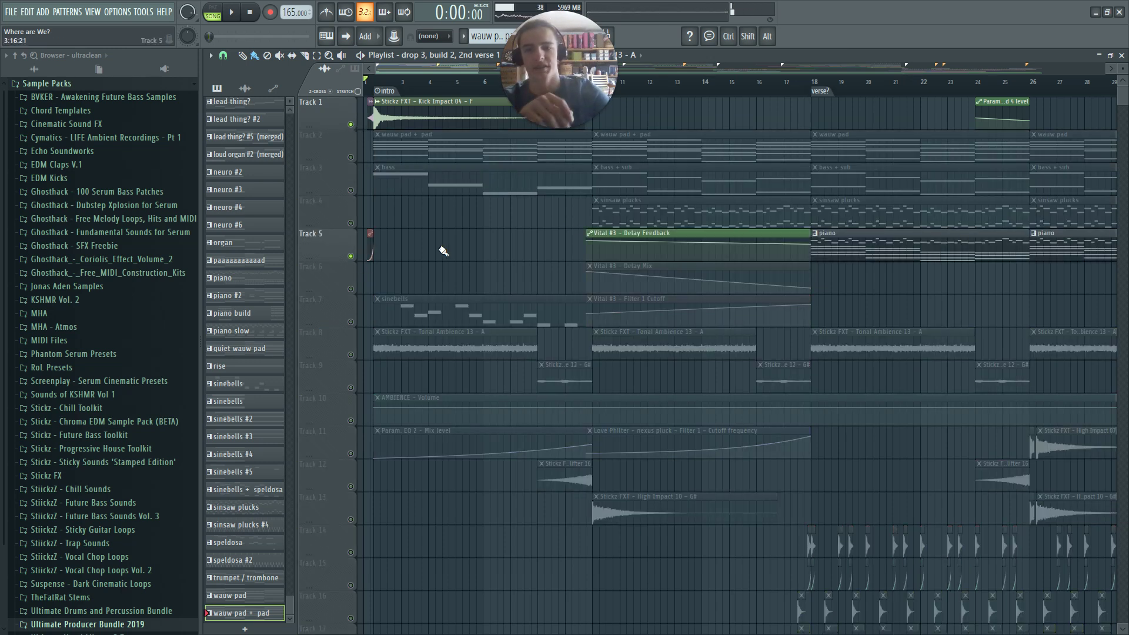
{"action": "scroll", "coordinate": [338, 114], "scroll_direction": "up", "scroll_amount": 8}
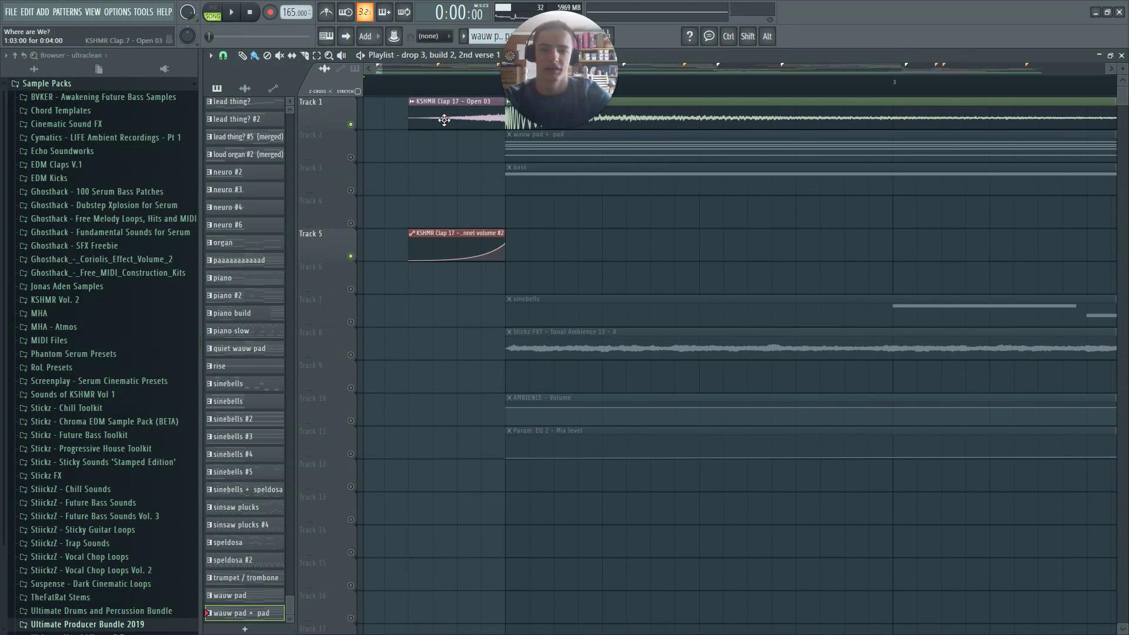
{"action": "double_click", "coordinate": [444, 120]}
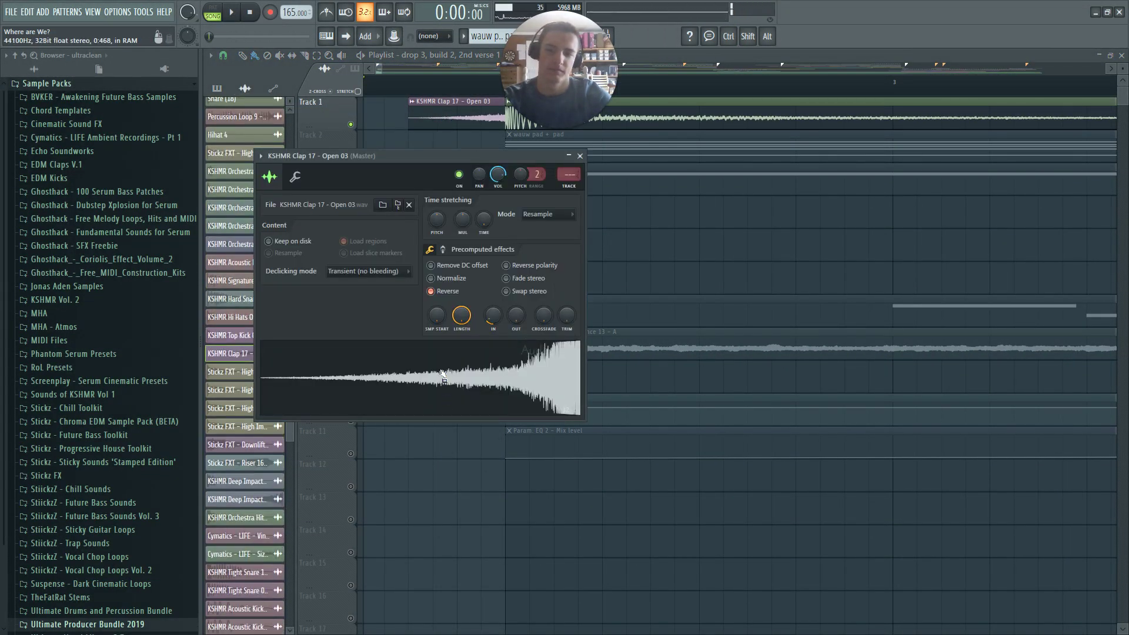
{"action": "left_click", "coordinate": [435, 293]}
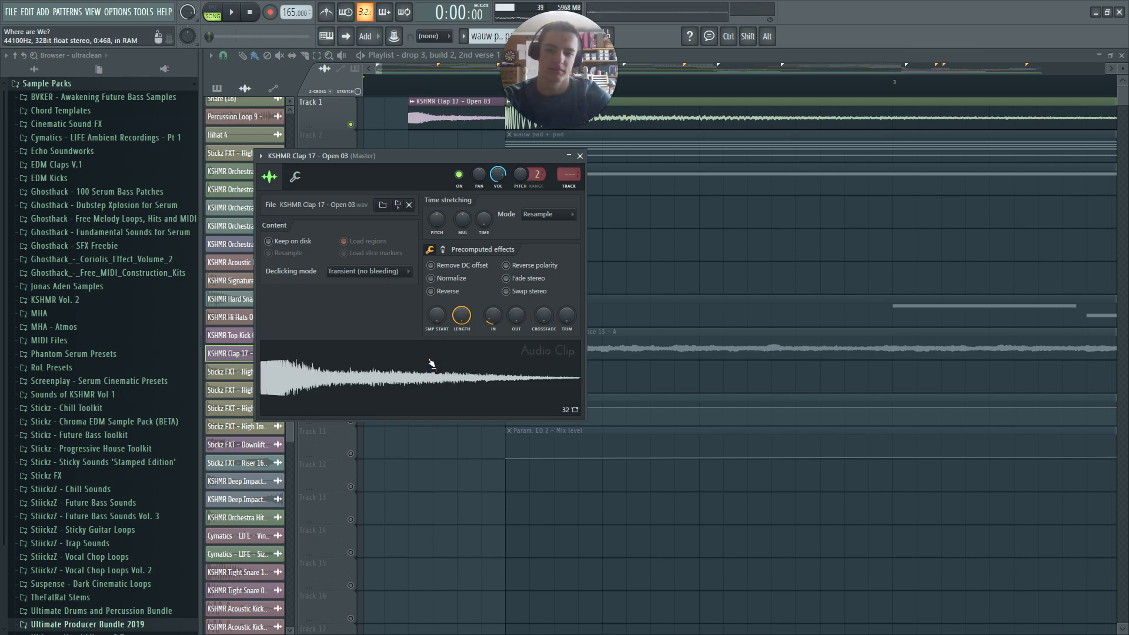
{"action": "left_click", "coordinate": [434, 291]}
{"action": "key", "text": "Escape"}
Play the start of the intro with only Tracks 1 and 5 audible
{"action": "scroll", "coordinate": [433, 312], "scroll_direction": "down", "scroll_amount": 8}
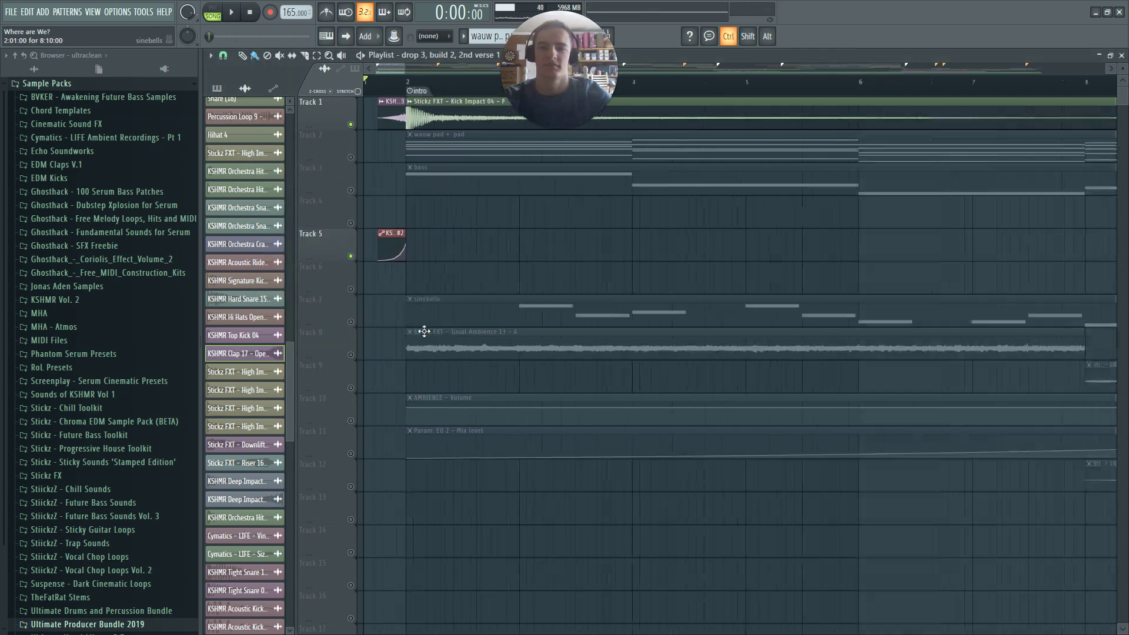
{"action": "scroll", "coordinate": [362, 458], "scroll_direction": "down", "scroll_amount": 4}
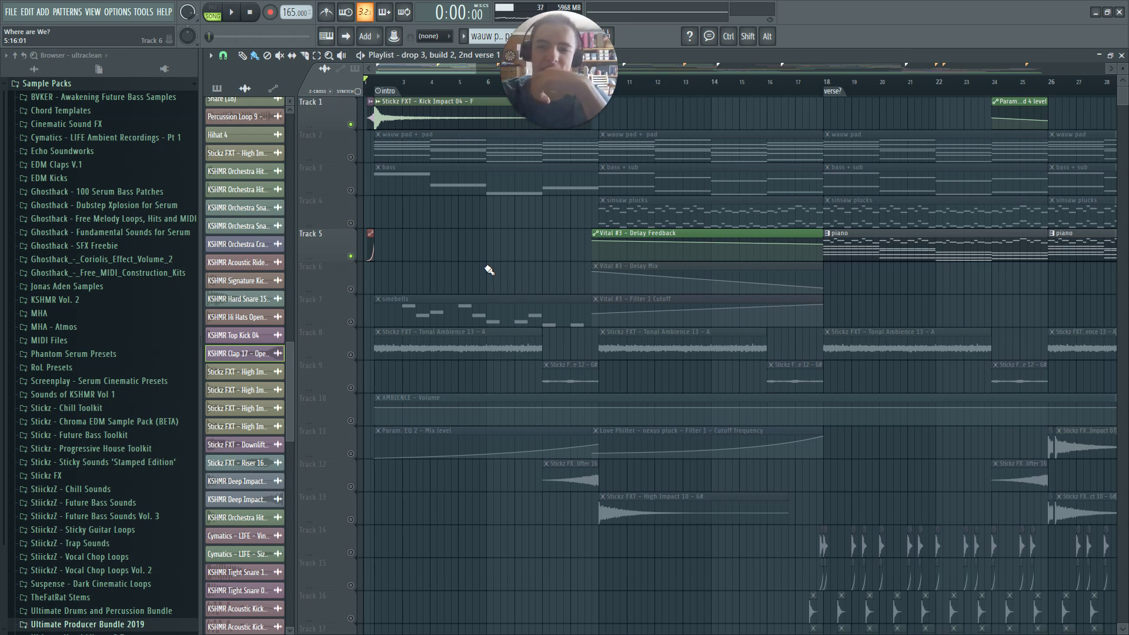
{"action": "key", "text": "space"}
{"action": "key", "text": "space"}
{"action": "key", "text": "space"}
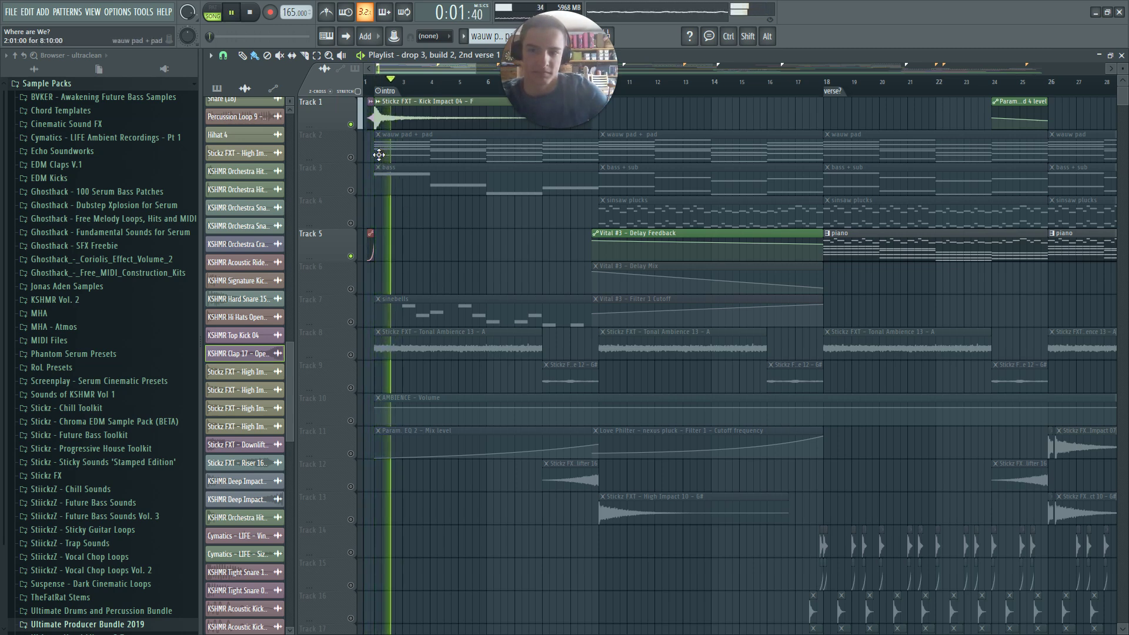
{"action": "key", "text": "space"}
Examine the clap's channel volume automation clip on Track 5 up close
{"action": "scroll", "coordinate": [373, 111], "scroll_direction": "up", "scroll_amount": 3, "text": "ctrl"}
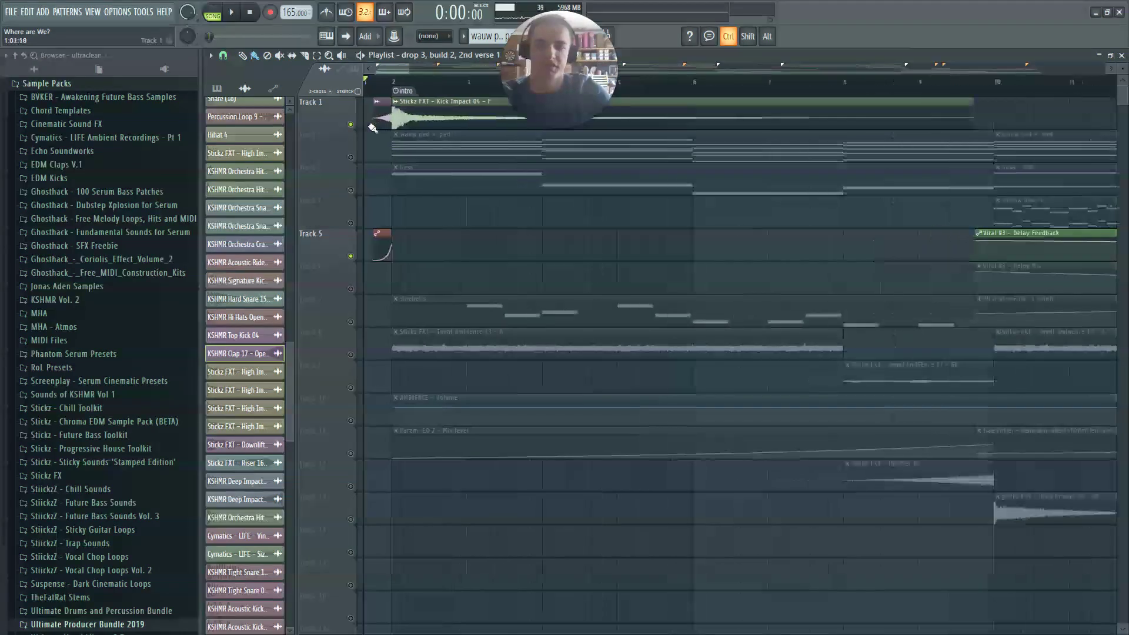
{"action": "scroll", "coordinate": [427, 122], "scroll_direction": "up", "scroll_amount": 5, "text": "ctrl"}
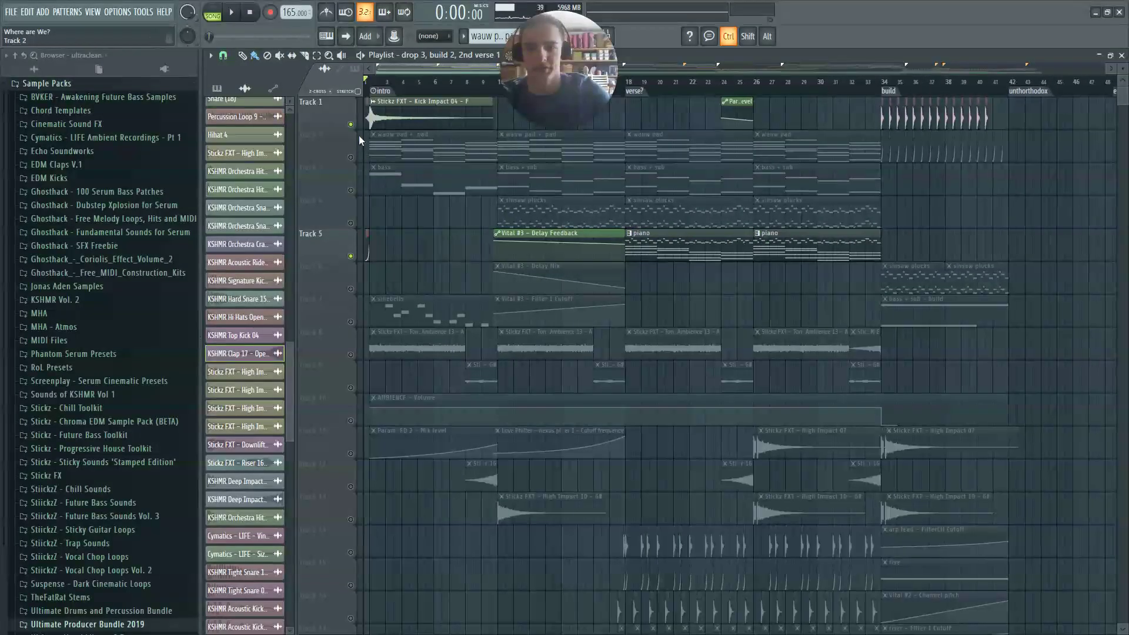
{"action": "scroll", "coordinate": [427, 122], "scroll_direction": "up", "scroll_amount": 2, "text": "ctrl"}
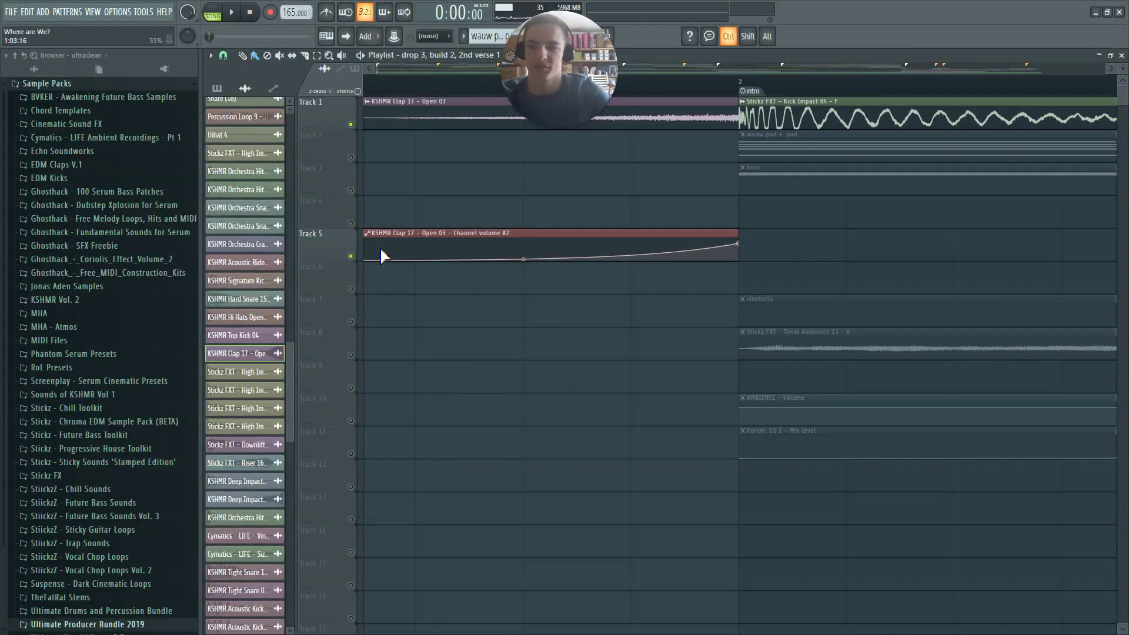
{"action": "scroll", "coordinate": [381, 255], "scroll_direction": "down", "scroll_amount": 4, "text": "ctrl"}
Check the contents of the KSHMR Vol. 2 sample pack folder and collapse it again
{"action": "scroll", "coordinate": [58, 541], "scroll_direction": "down", "scroll_amount": 2}
{"action": "scroll", "coordinate": [82, 399], "scroll_direction": "up", "scroll_amount": 3}
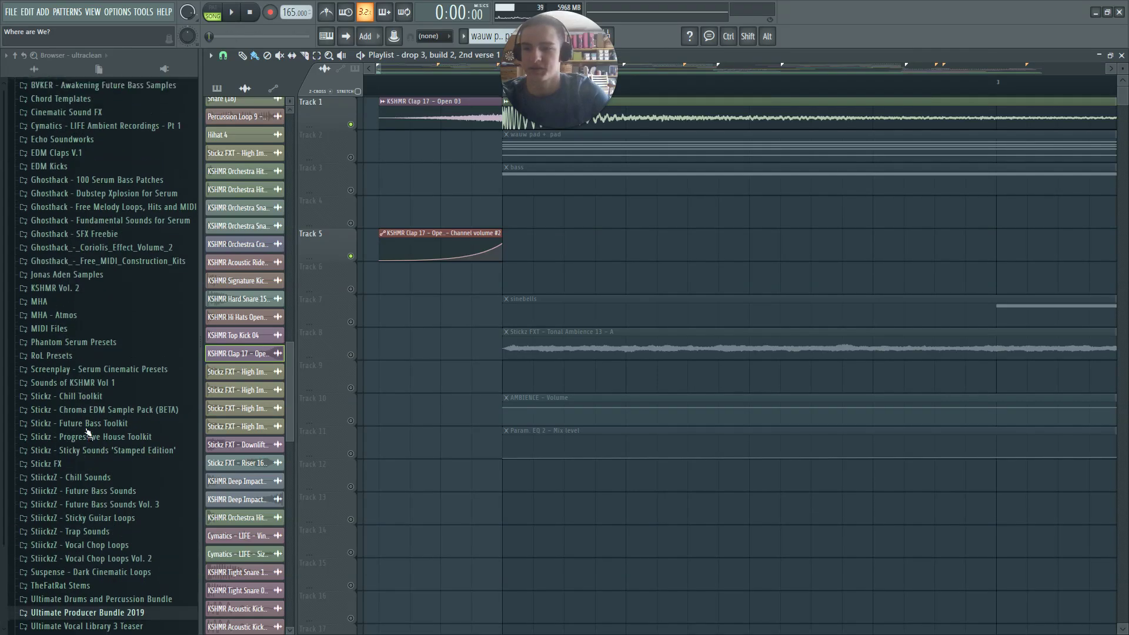
{"action": "left_click", "coordinate": [115, 301]}
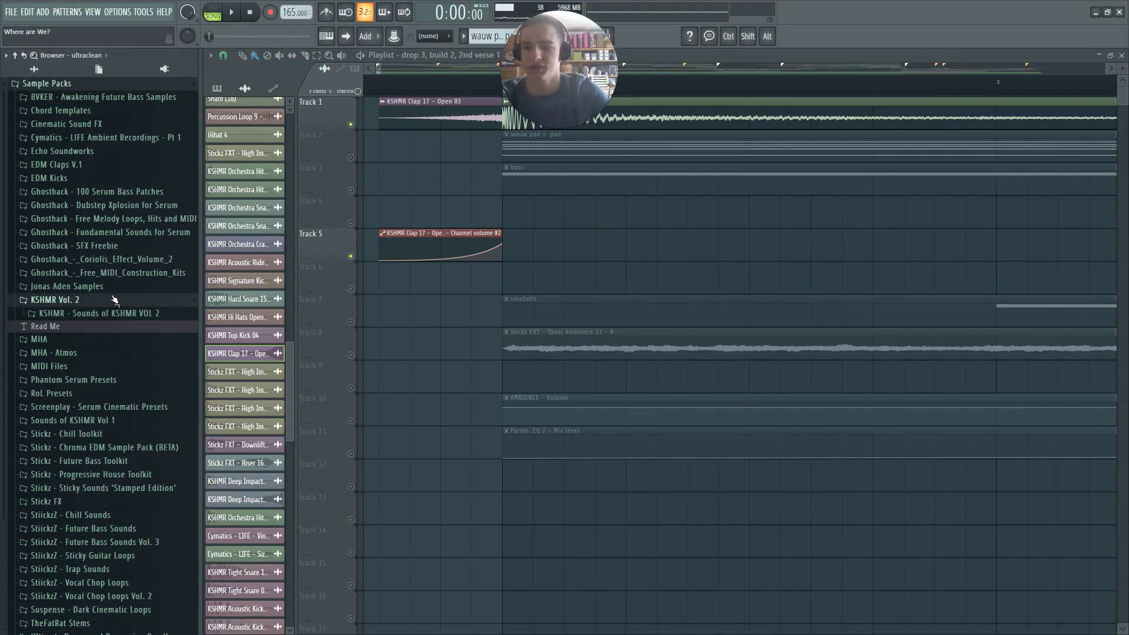
{"action": "left_click", "coordinate": [115, 301]}
View the sample settings of the Stickz FXT - Kick Impact 04 clip on Track 1 and close them
{"action": "scroll", "coordinate": [464, 116], "scroll_direction": "down", "scroll_amount": 4, "text": "ctrl"}
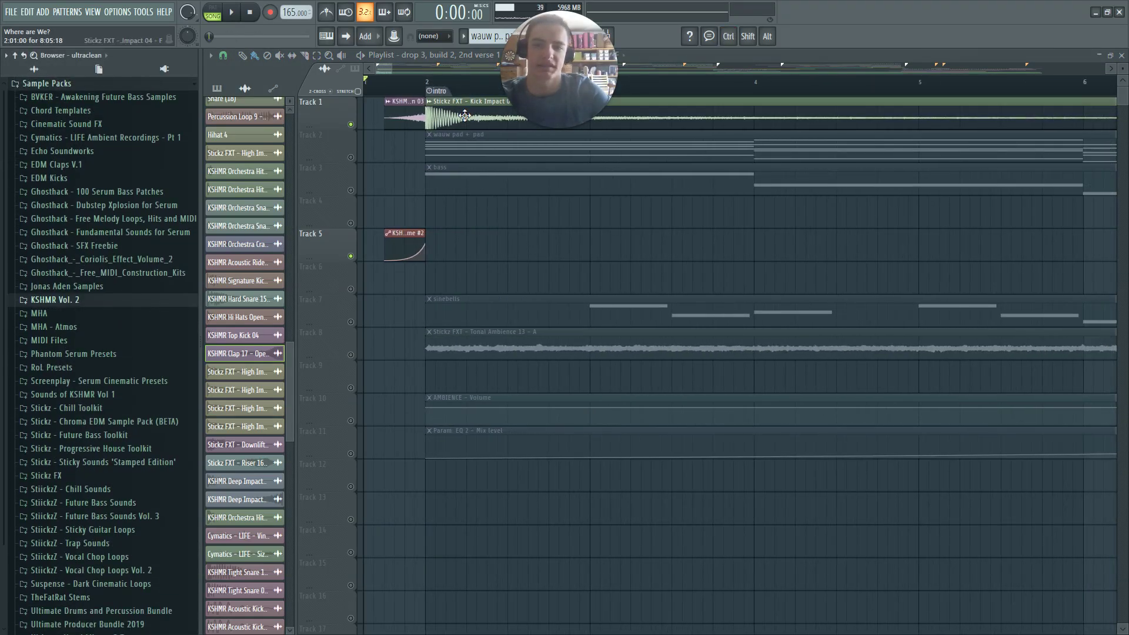
{"action": "double_click", "coordinate": [465, 116]}
{"action": "key", "text": "Escape"}
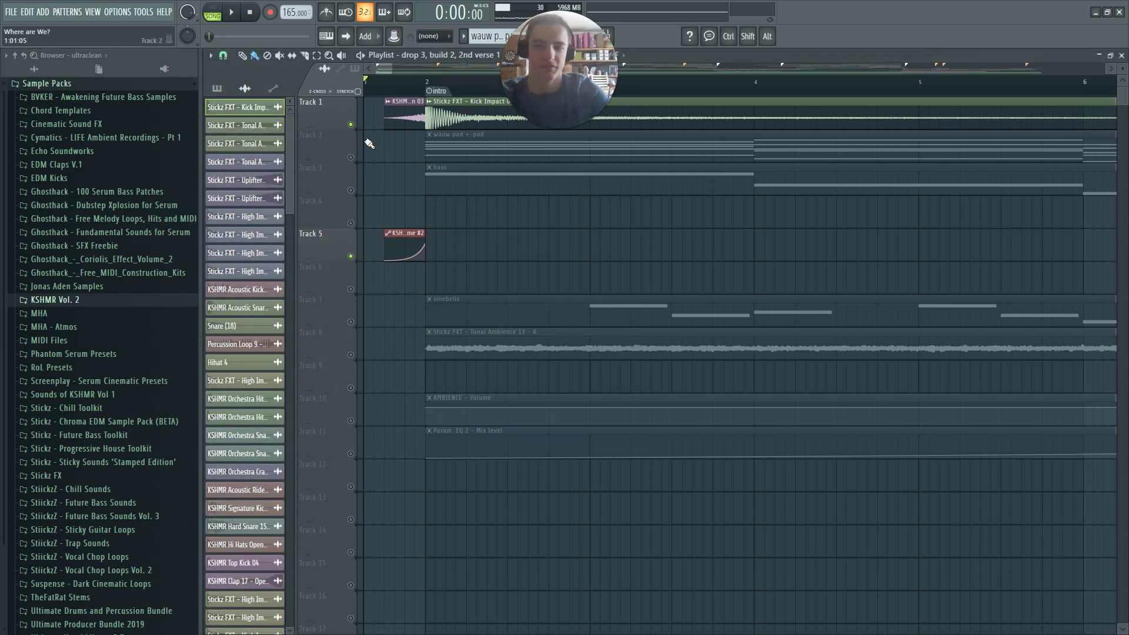
Unmute all playlist tracks and inspect the reversed clap's volume curve beside the other intro clips
{"action": "right_click", "coordinate": [351, 124]}
{"action": "scroll", "coordinate": [385, 263], "scroll_direction": "down", "scroll_amount": 3, "text": "ctrl"}
{"action": "scroll", "coordinate": [389, 256], "scroll_direction": "up", "scroll_amount": 6, "text": "ctrl"}
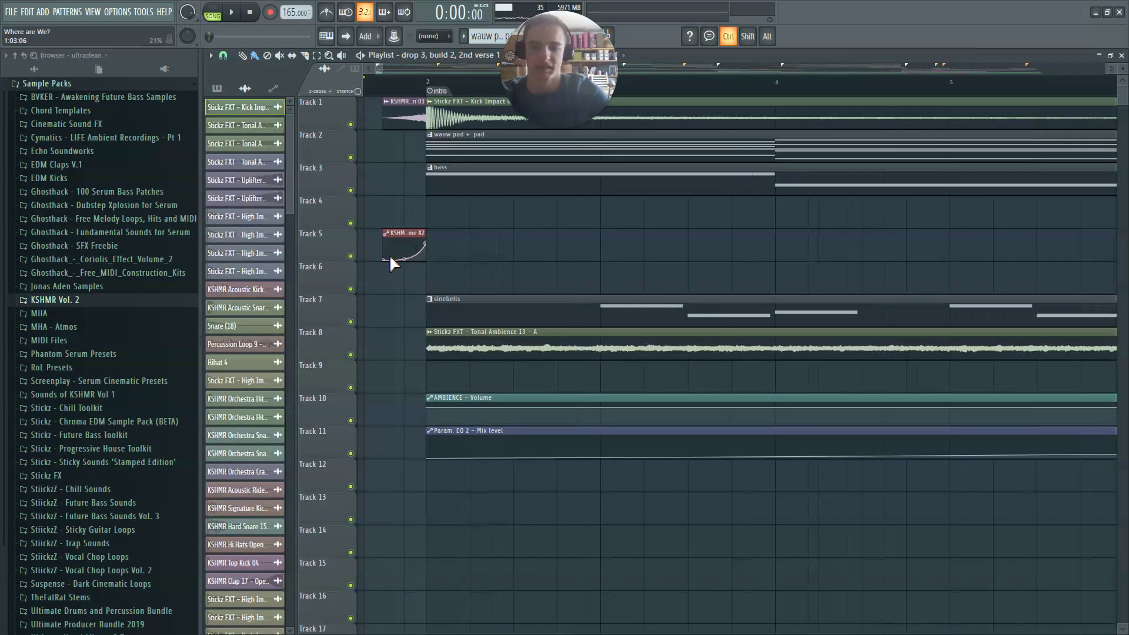
{"action": "scroll", "coordinate": [461, 223], "scroll_direction": "down", "scroll_amount": 4, "text": "ctrl"}
Solo Track 1 and play the reversed clap into the impact, first without and then with Track 5's volume automation
{"action": "right_click", "coordinate": [350, 124]}
{"action": "key", "text": "space"}
{"action": "key", "text": "space"}
{"action": "key", "text": "space"}
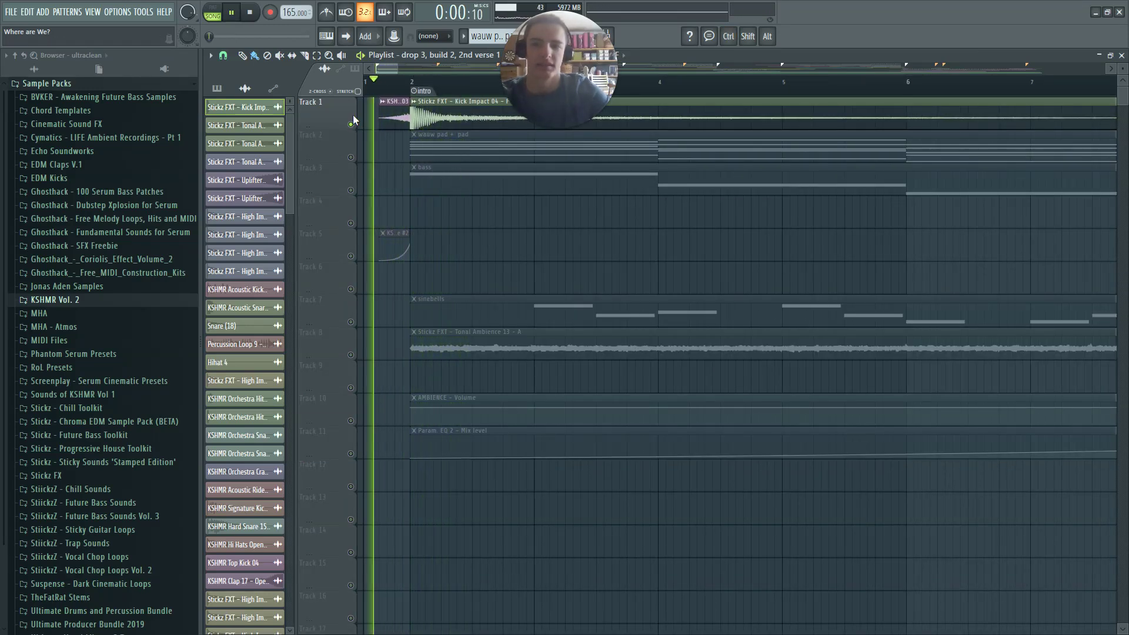
{"action": "key", "text": "space"}
{"action": "key", "text": "space"}
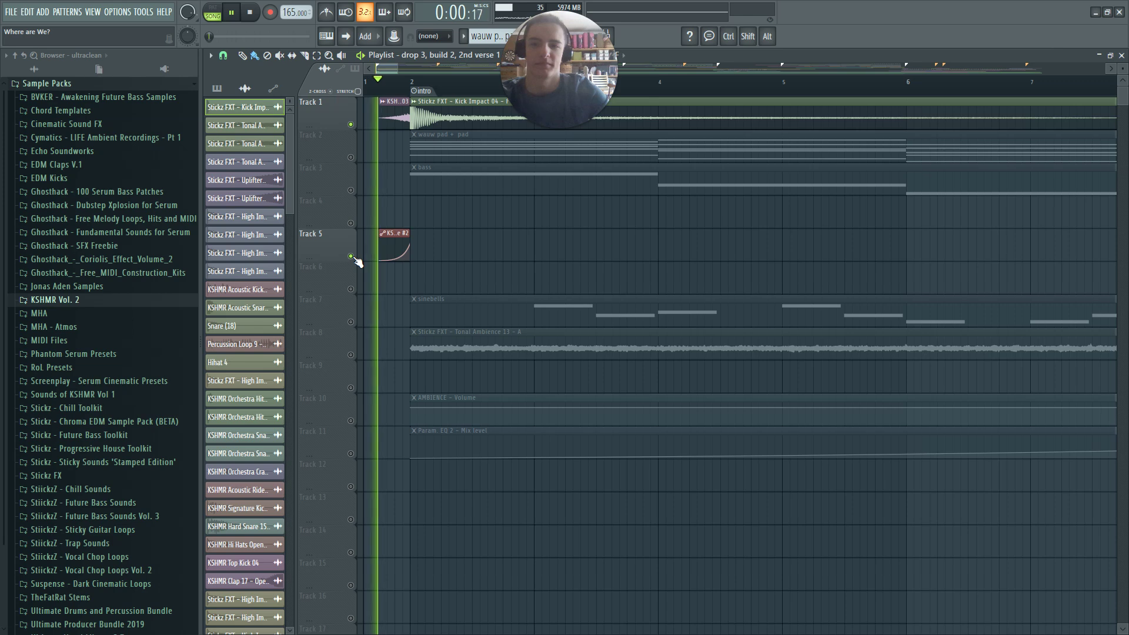
{"action": "key", "text": "space"}
Unmute all playlist tracks and play the reversed clap leading into the full intro
{"action": "right_click", "coordinate": [351, 125]}
{"action": "key", "text": "space"}
{"action": "scroll", "coordinate": [434, 252], "scroll_direction": "down", "scroll_amount": 3}
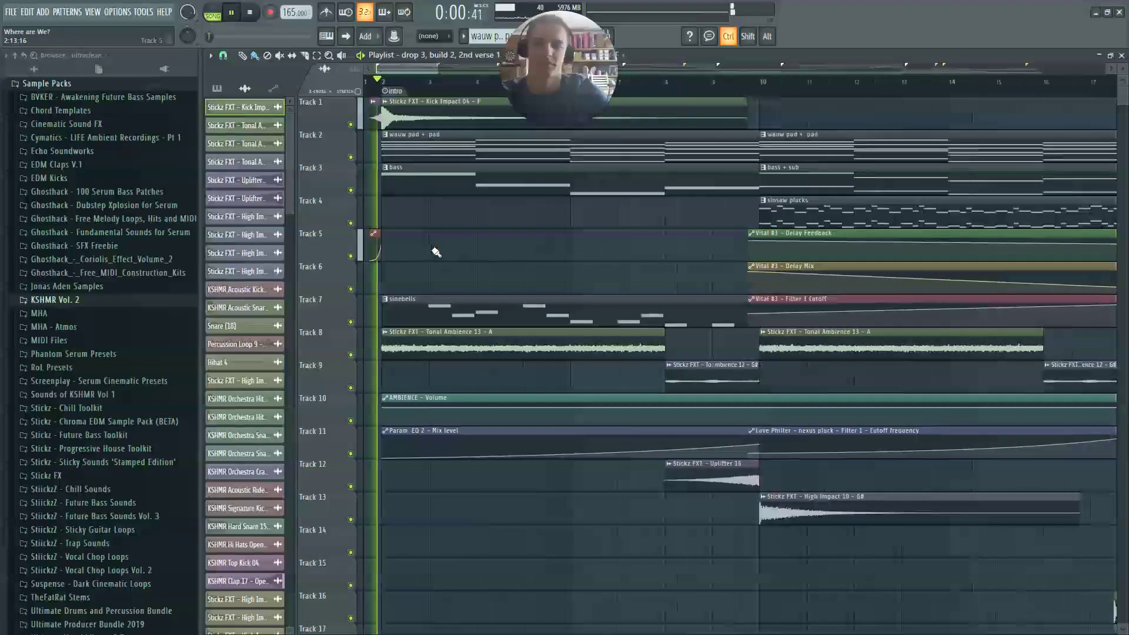
{"action": "key", "text": "space"}
Open the bass pattern's Serum instrument, review its effects and oscillator settings, and close it
{"action": "right_click", "coordinate": [372, 199], "text": "alt"}
{"action": "right_click", "coordinate": [425, 179]}
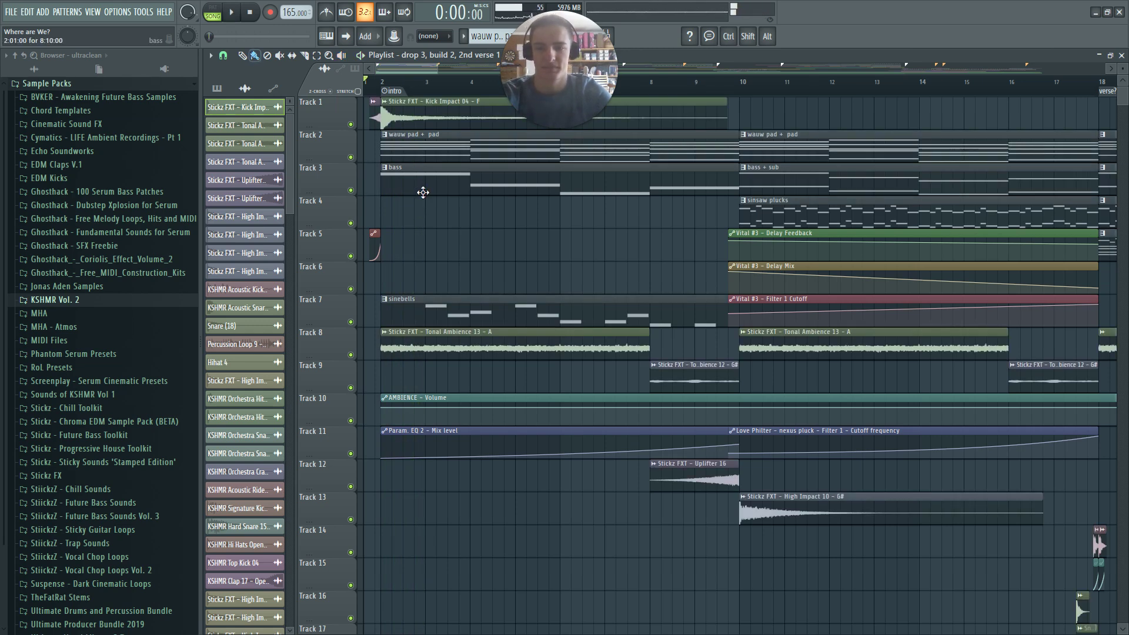
{"action": "double_click", "coordinate": [425, 194]}
{"action": "left_click", "coordinate": [623, 180]}
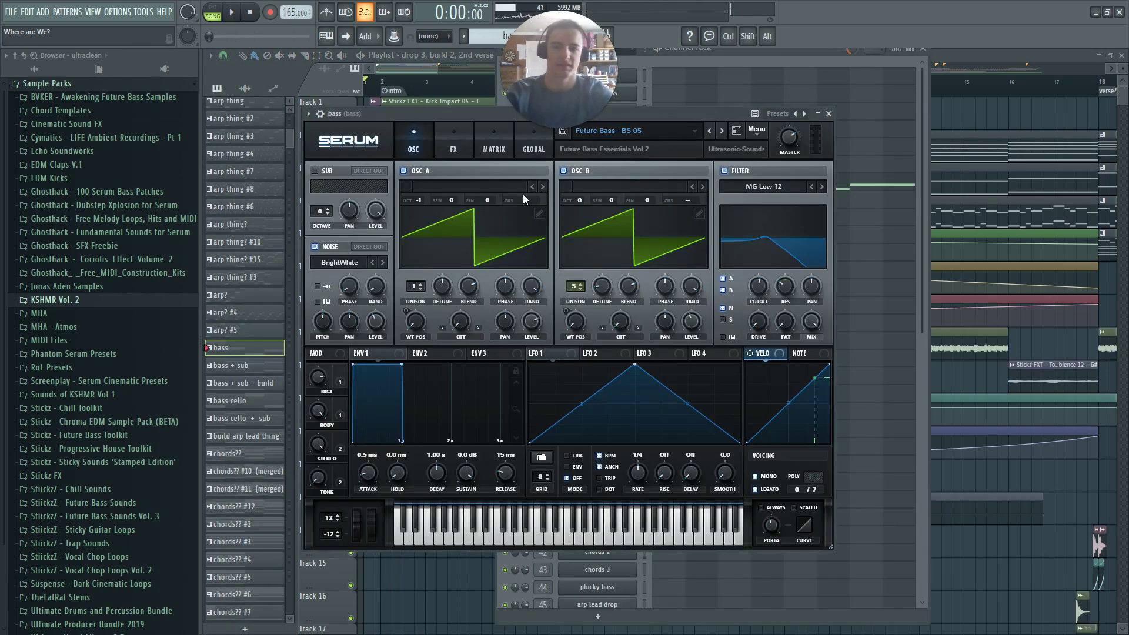
{"action": "left_click_drag", "start_coordinate": [463, 110], "coordinate": [474, 147]}
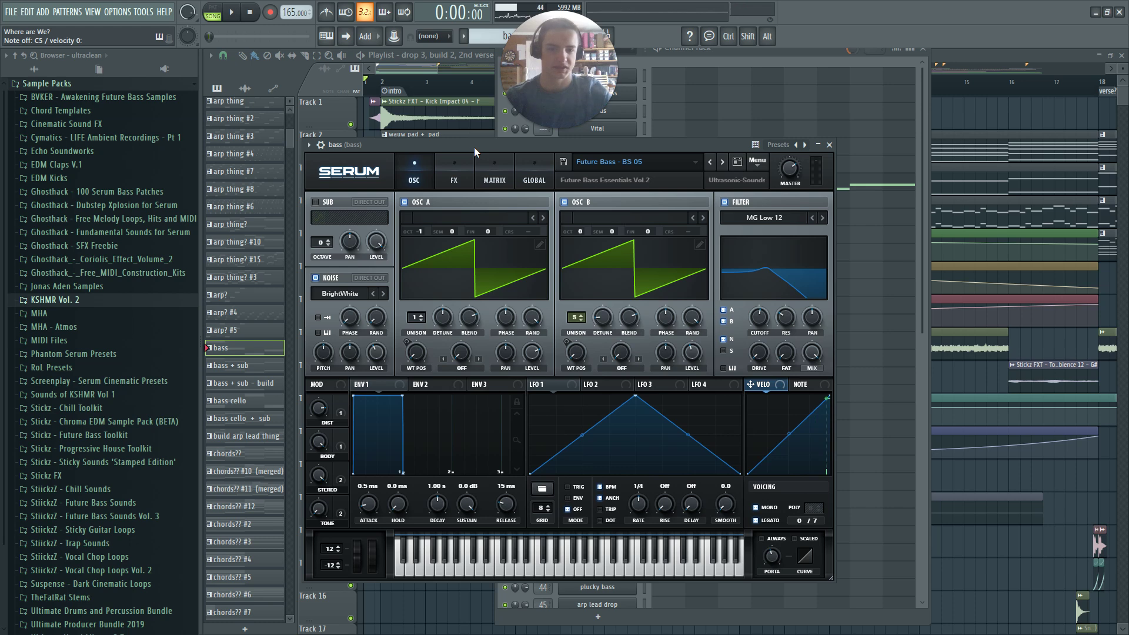
{"action": "left_click", "coordinate": [454, 177]}
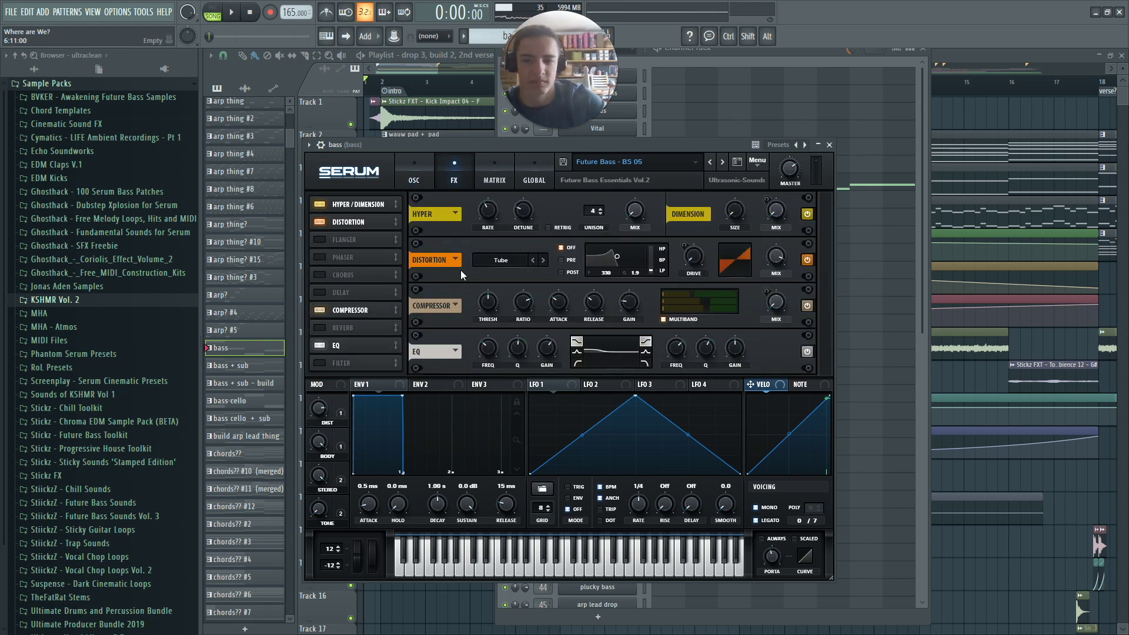
{"action": "left_click", "coordinate": [413, 175]}
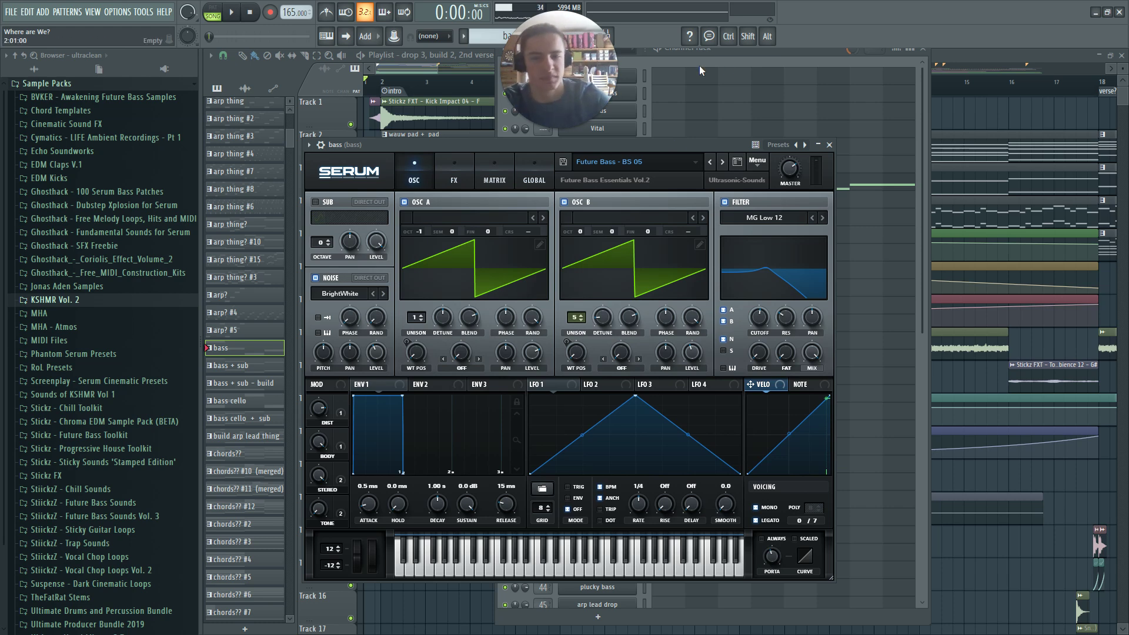
{"action": "key", "text": "Escape"}
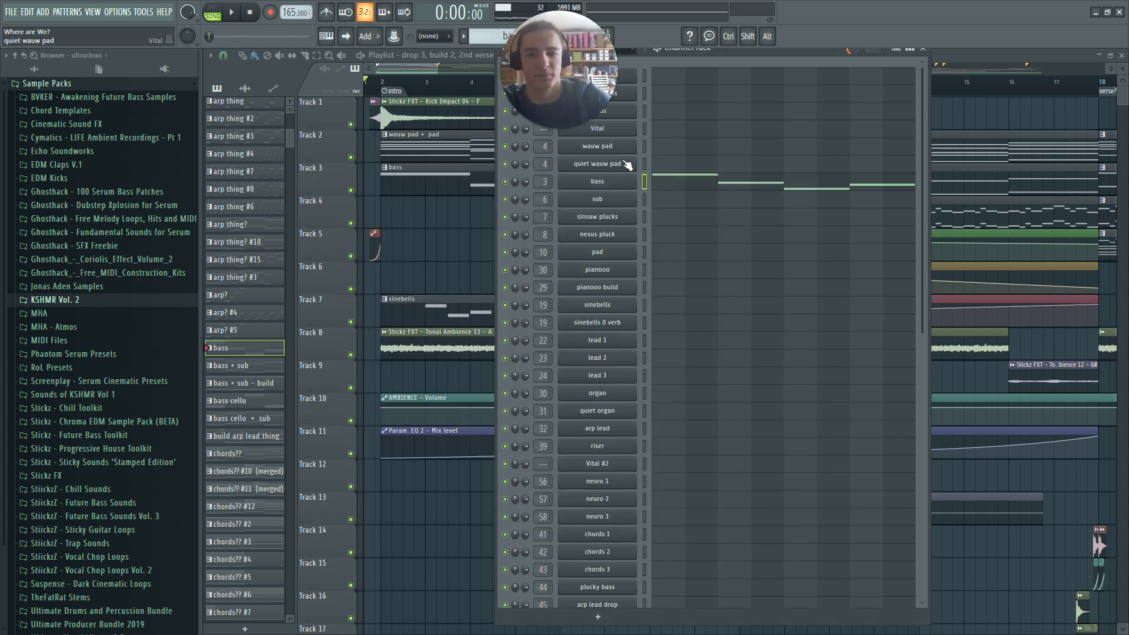
Open the wauw pad channel's Vital synth from the wauw pad + pad pattern, audition notes and inspect LFOs 1 to 3
{"action": "left_click", "coordinate": [467, 156]}
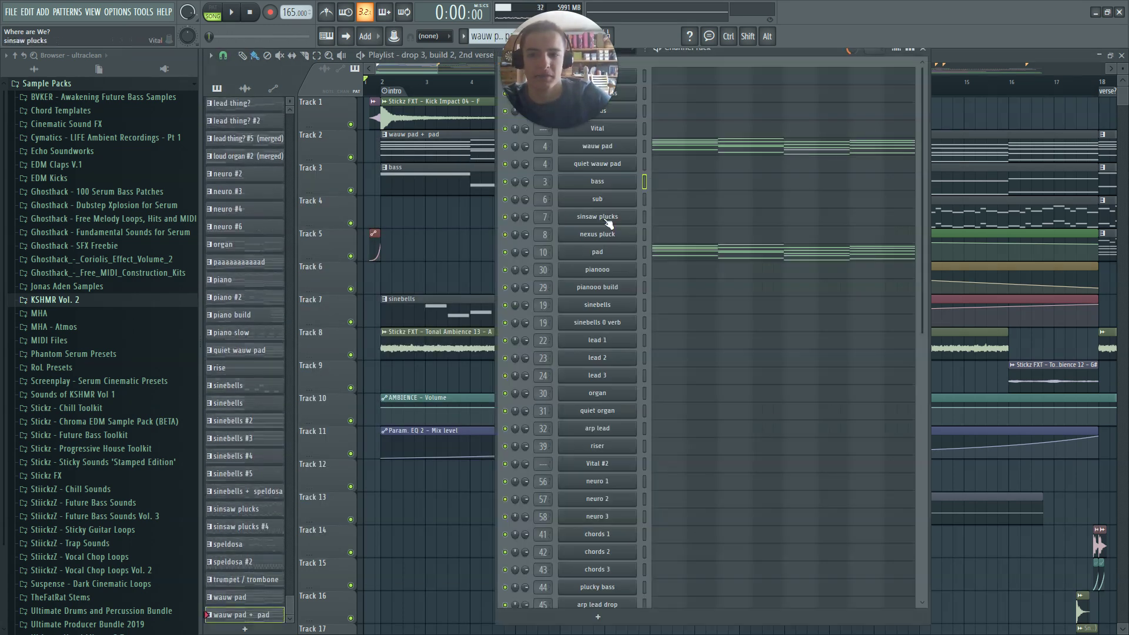
{"action": "left_click", "coordinate": [630, 146]}
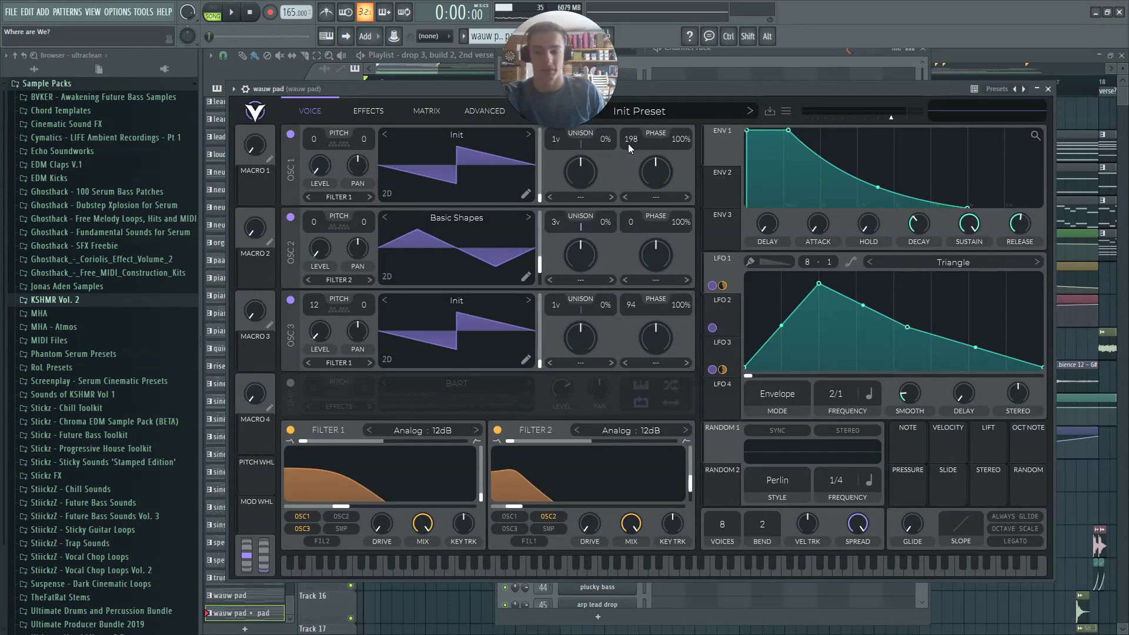
{"action": "key", "text": "z"}
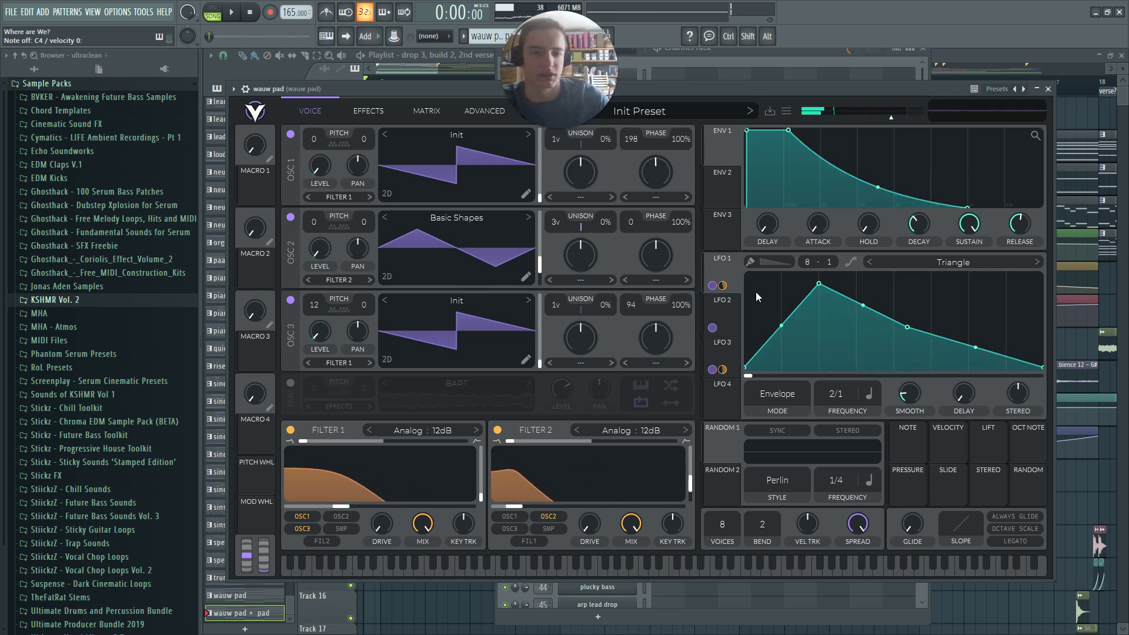
{"action": "left_click", "coordinate": [721, 324]}
{"action": "left_click", "coordinate": [726, 353]}
{"action": "left_click", "coordinate": [728, 284]}
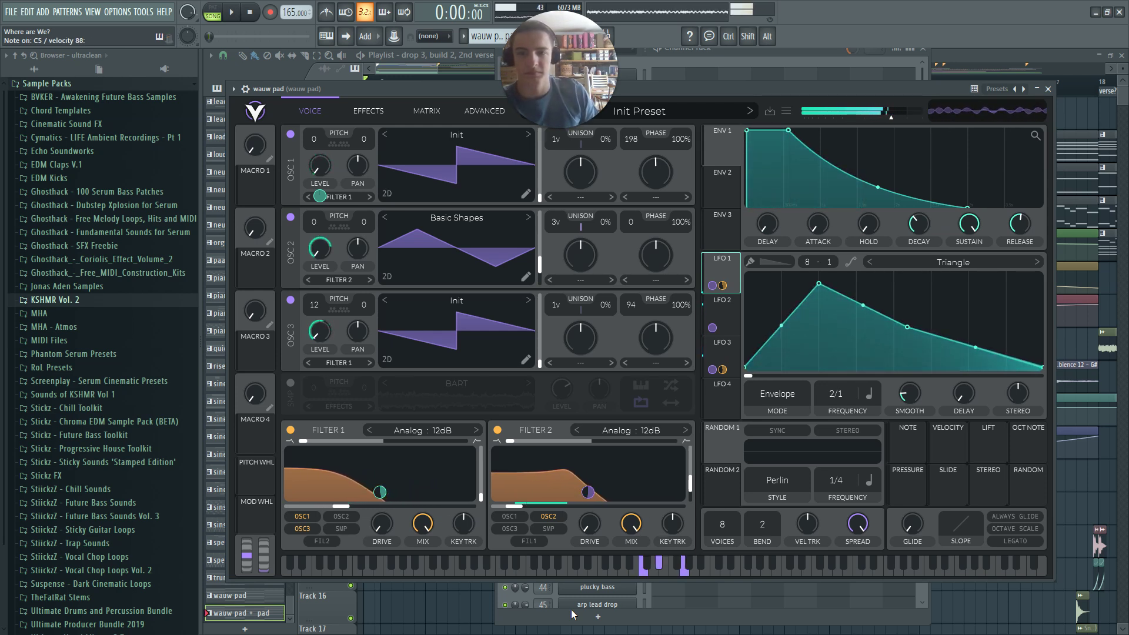
Close the wauw pad's Vital synth and play the opening of the intro
{"action": "key", "text": "Escape"}
{"action": "key", "text": "Escape"}
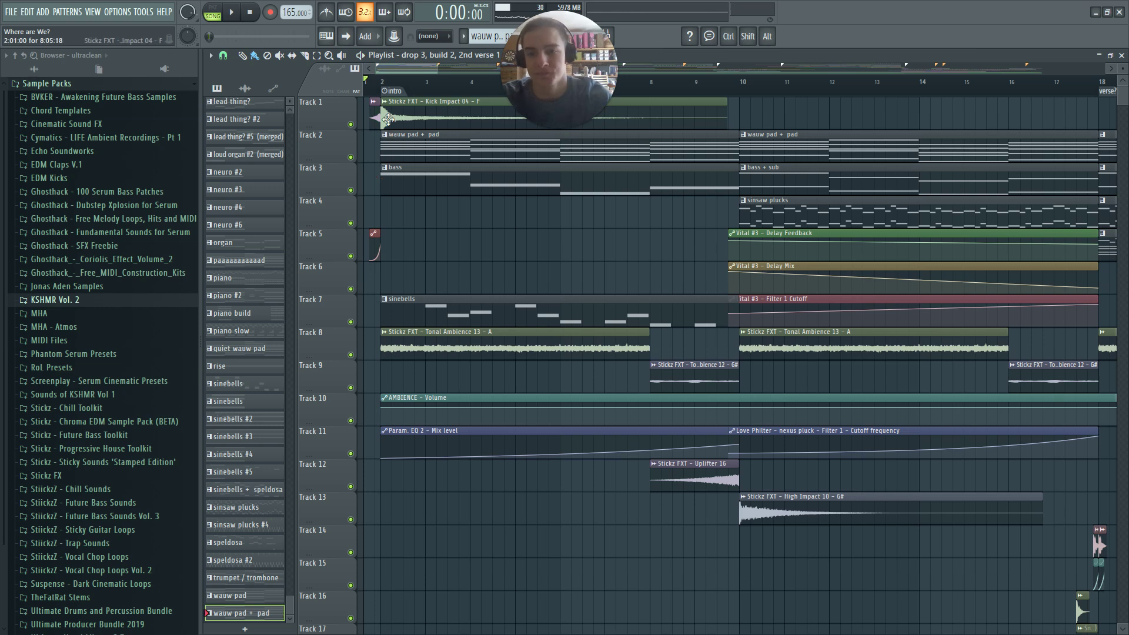
{"action": "key", "text": "space"}
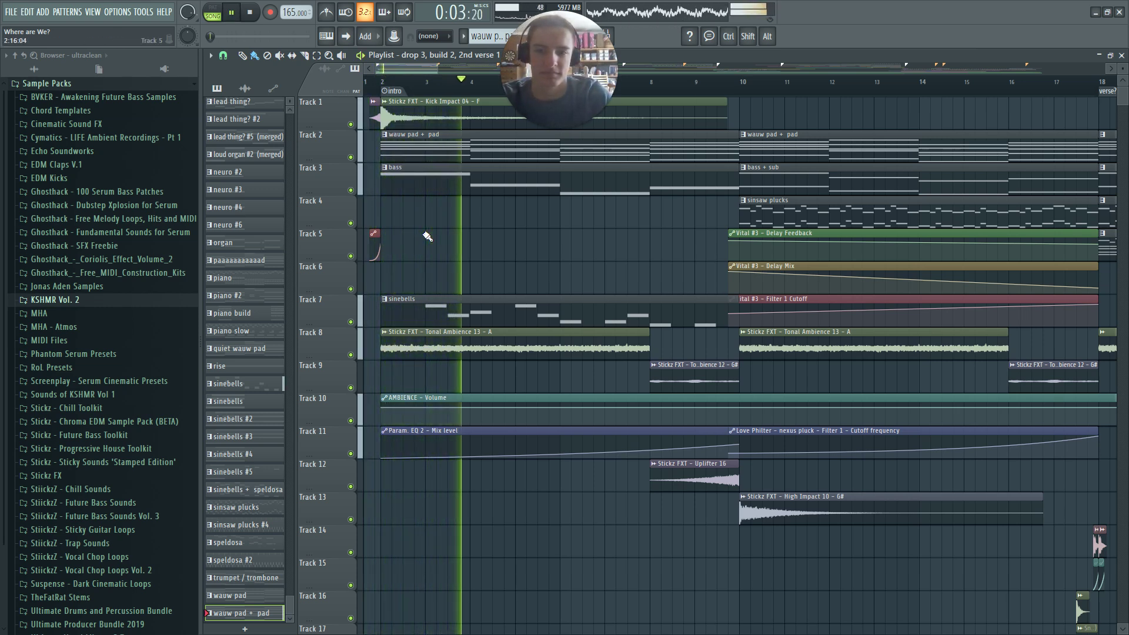
{"action": "key", "text": "space"}
{"action": "left_click", "coordinate": [498, 309]}
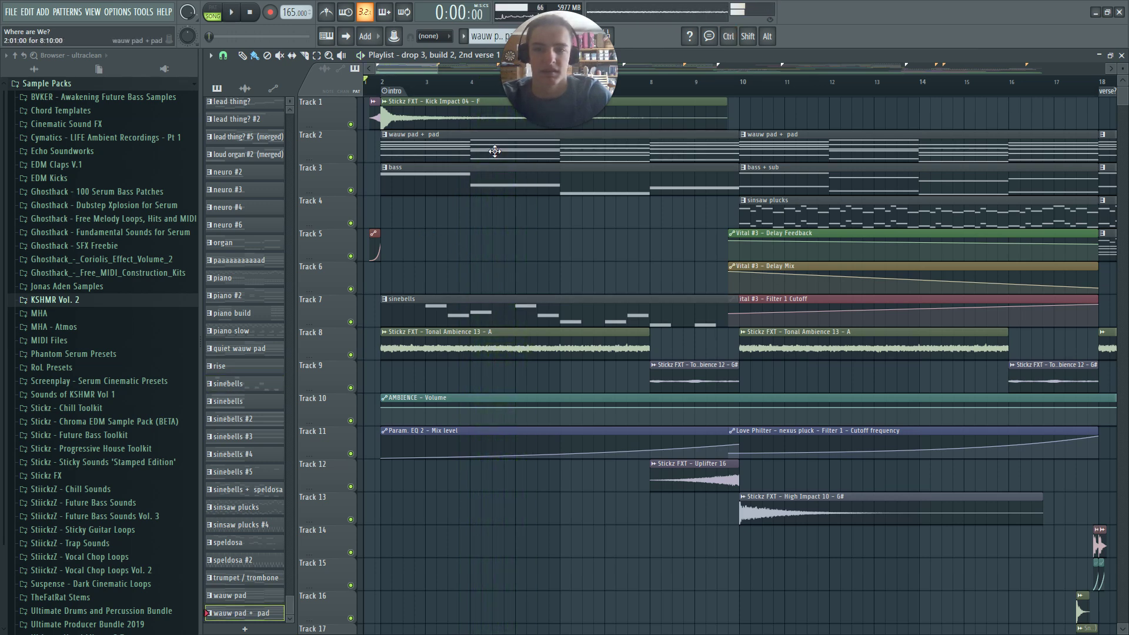
Examine the wauw pad chords of the first wauw pad + pad clip in the piano roll, and return to the playlist
{"action": "double_click", "coordinate": [497, 154]}
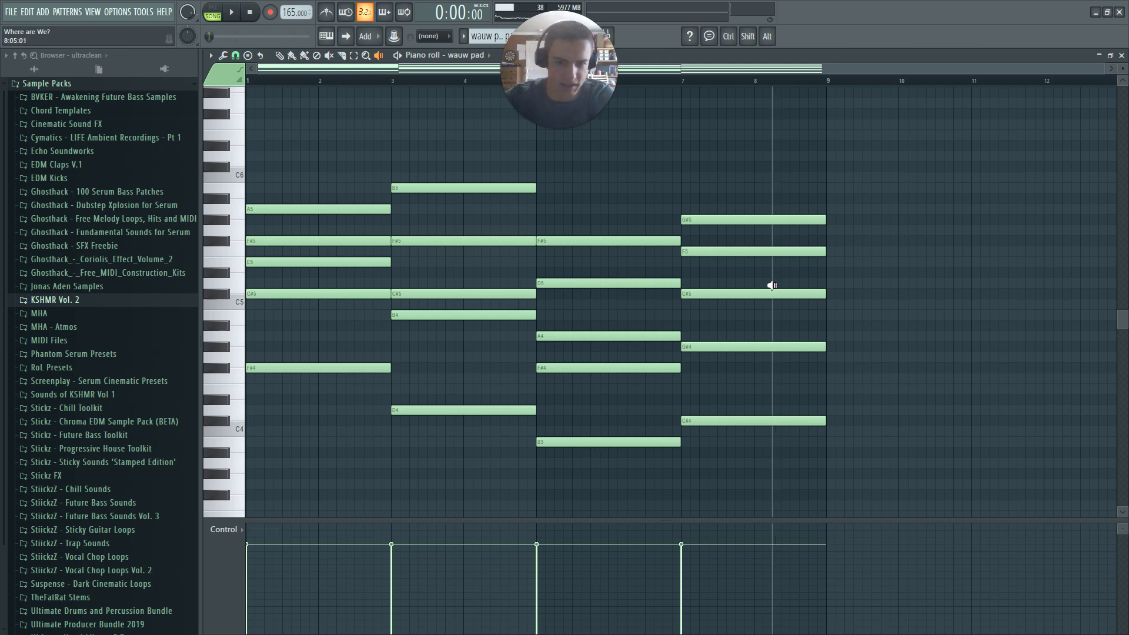
{"action": "scroll", "coordinate": [734, 275], "scroll_direction": "up", "scroll_amount": 5, "text": "ctrl"}
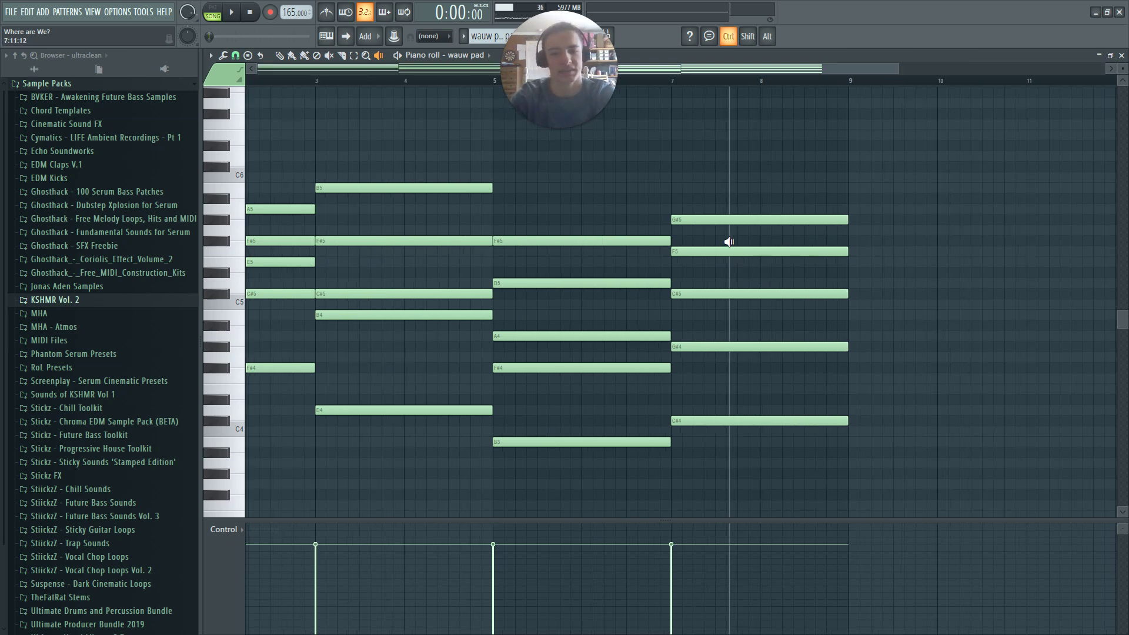
{"action": "scroll", "coordinate": [399, 247], "scroll_direction": "down", "scroll_amount": 5, "text": "ctrl"}
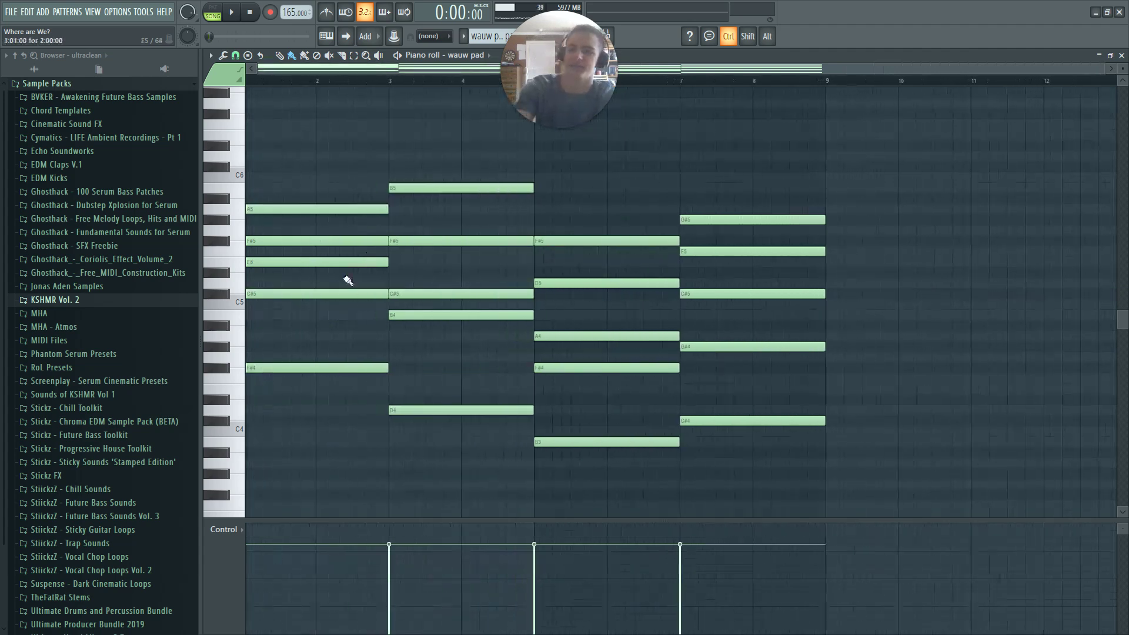
{"action": "key", "text": "F5"}
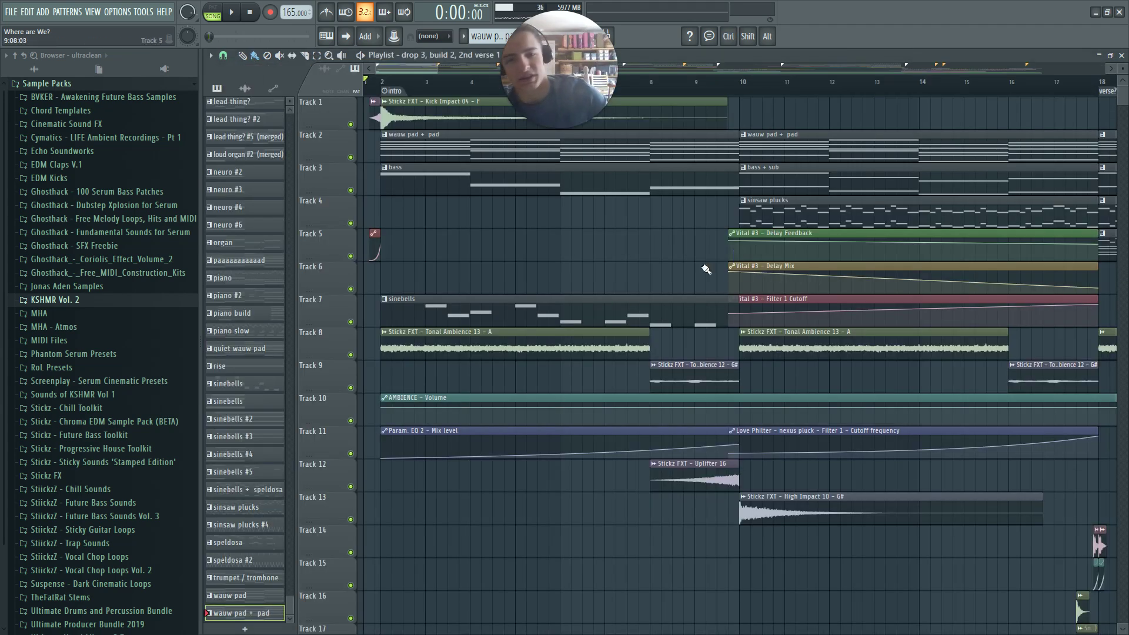
Solo the tonal ambience samples on Tracks 8 and 9 and play through the change between them
{"action": "right_click", "coordinate": [351, 355]}
{"action": "left_click", "coordinate": [350, 387]}
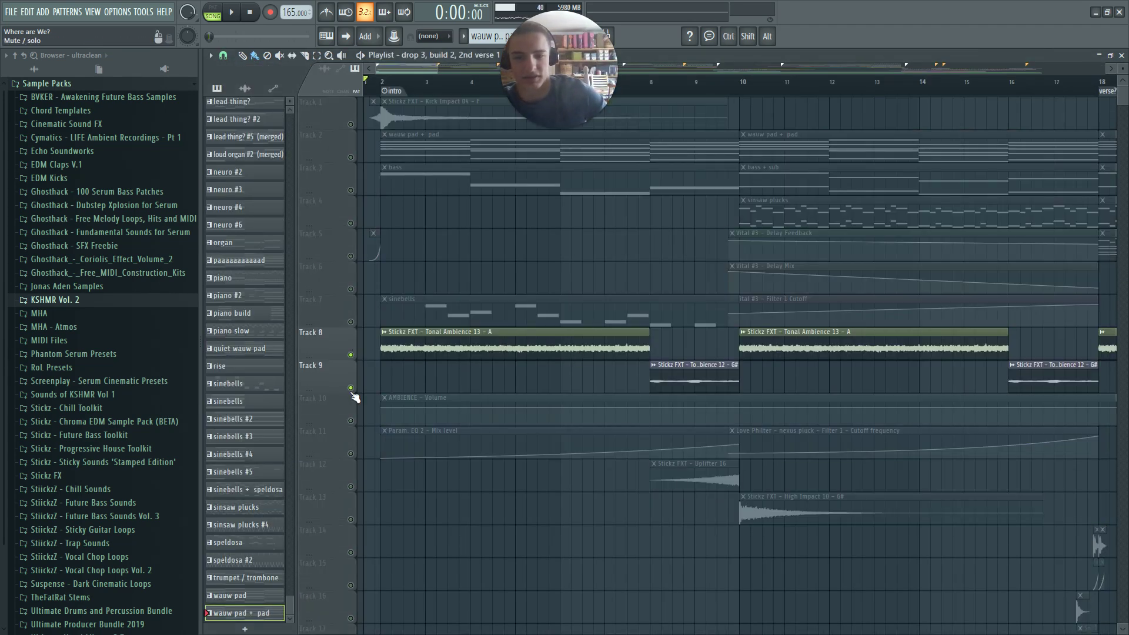
{"action": "key", "text": "space"}
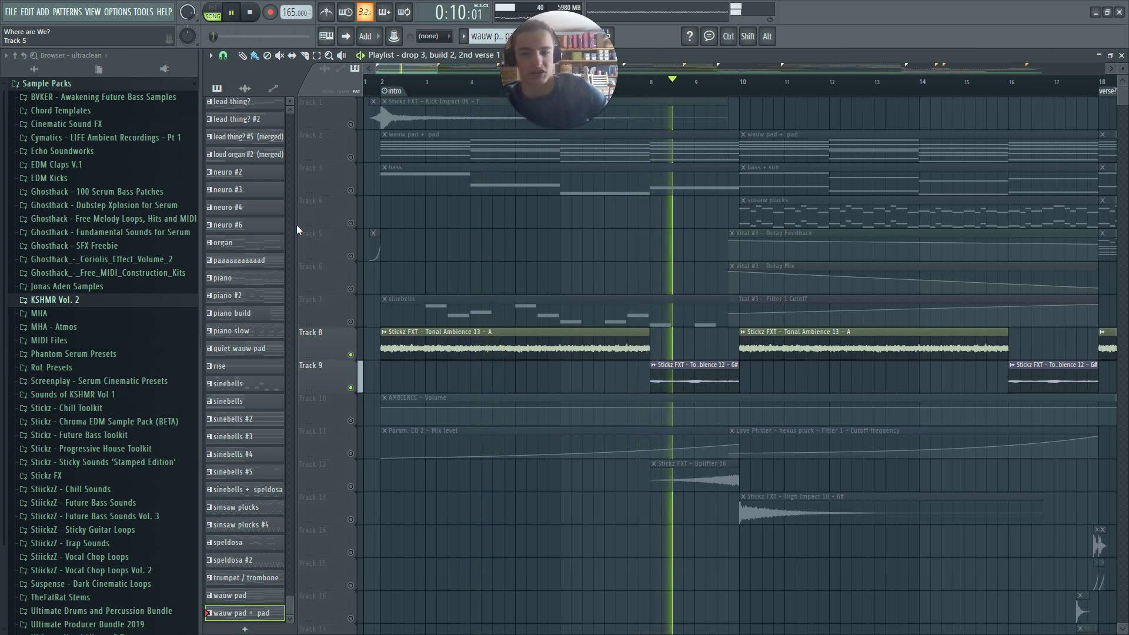
{"action": "key", "text": "space"}
Enable the wauw pad on Track 2 as well and play it with the ambience from bar 5
{"action": "left_click", "coordinate": [350, 157]}
{"action": "scroll", "coordinate": [495, 70], "scroll_direction": "right", "scroll_amount": 1}
{"action": "left_click", "coordinate": [477, 87]}
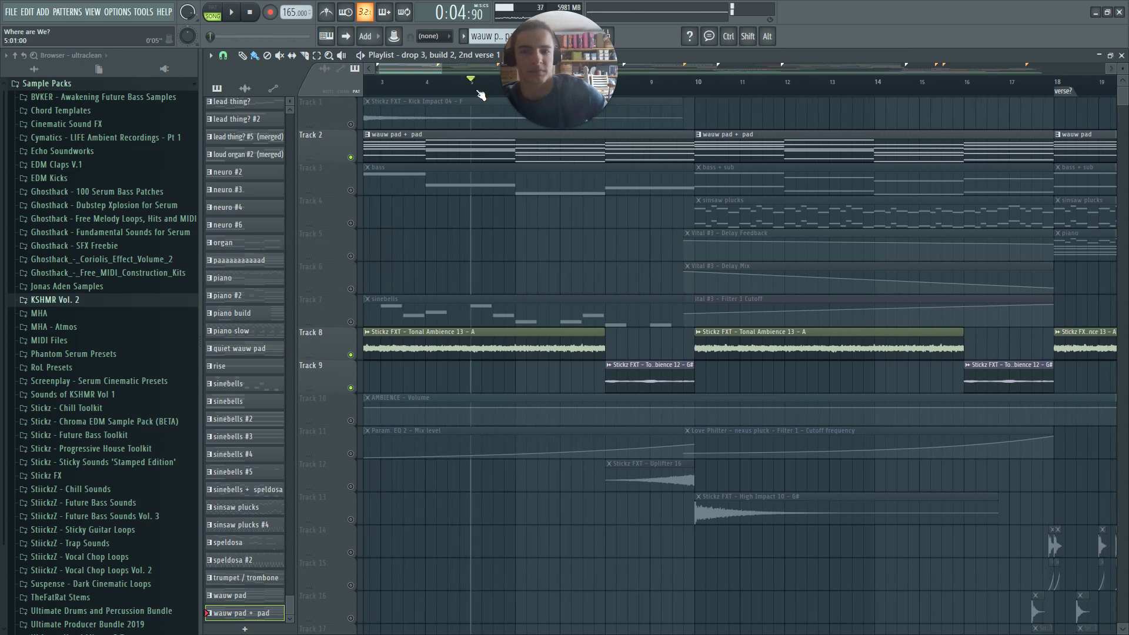
{"action": "key", "text": "space"}
Try deleting Track 9's first Tonal Ambience 12 clip and extending Tonal Ambience 13 to bar 10 instead, playing the chord change
{"action": "right_click", "coordinate": [617, 374]}
{"action": "left_click_drag", "start_coordinate": [604, 354], "coordinate": [711, 327]}
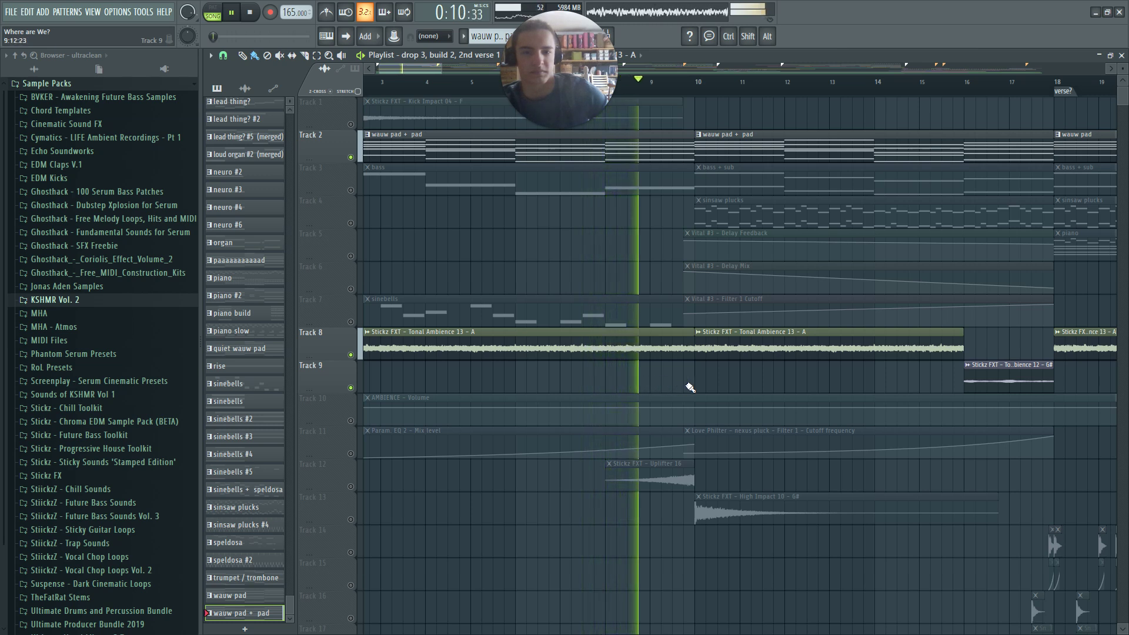
{"action": "key", "text": "space"}
Undo the Tonal Ambience 13 extension and put a copy of the Tonal Ambience 12 clip back on Track 9 at bar 8
{"action": "key", "text": "ctrl+z"}
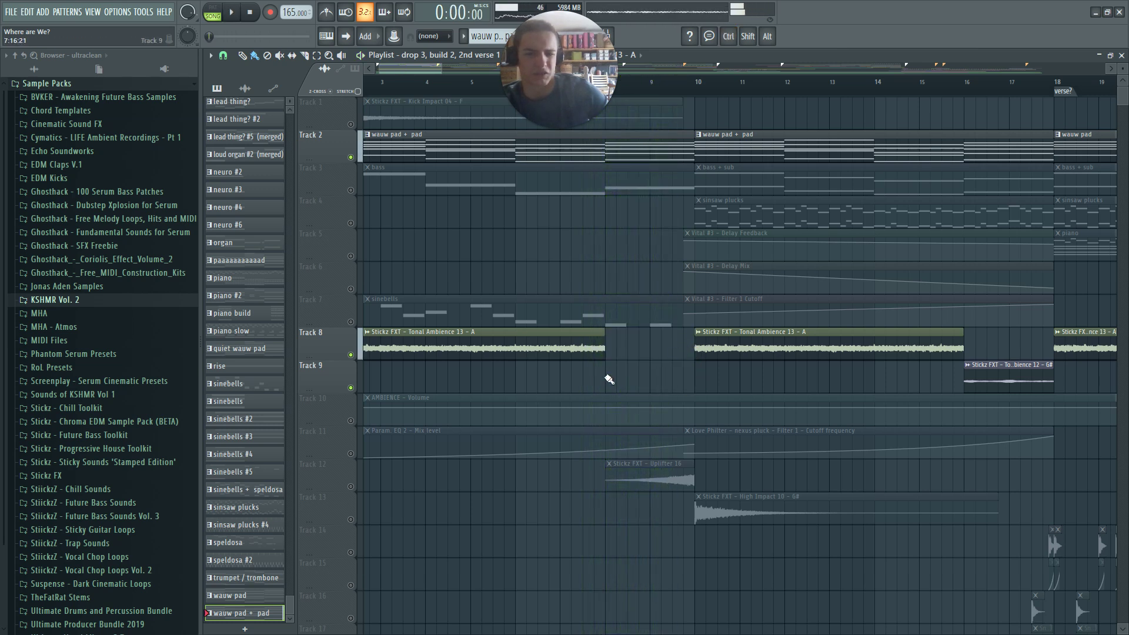
{"action": "left_click_drag", "start_coordinate": [1005, 364], "coordinate": [658, 364]}
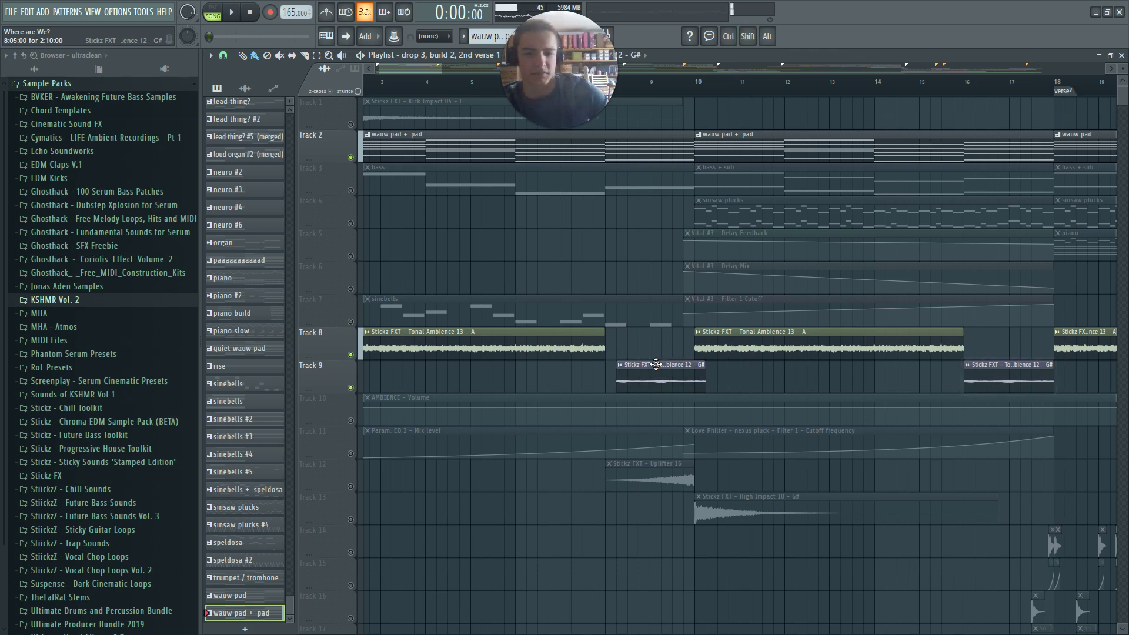
{"action": "left_click", "coordinate": [642, 374]}
Unmute all playlist tracks and select the Param. EQ 2 - Mix level automation clip on Track 11
{"action": "right_click", "coordinate": [351, 356]}
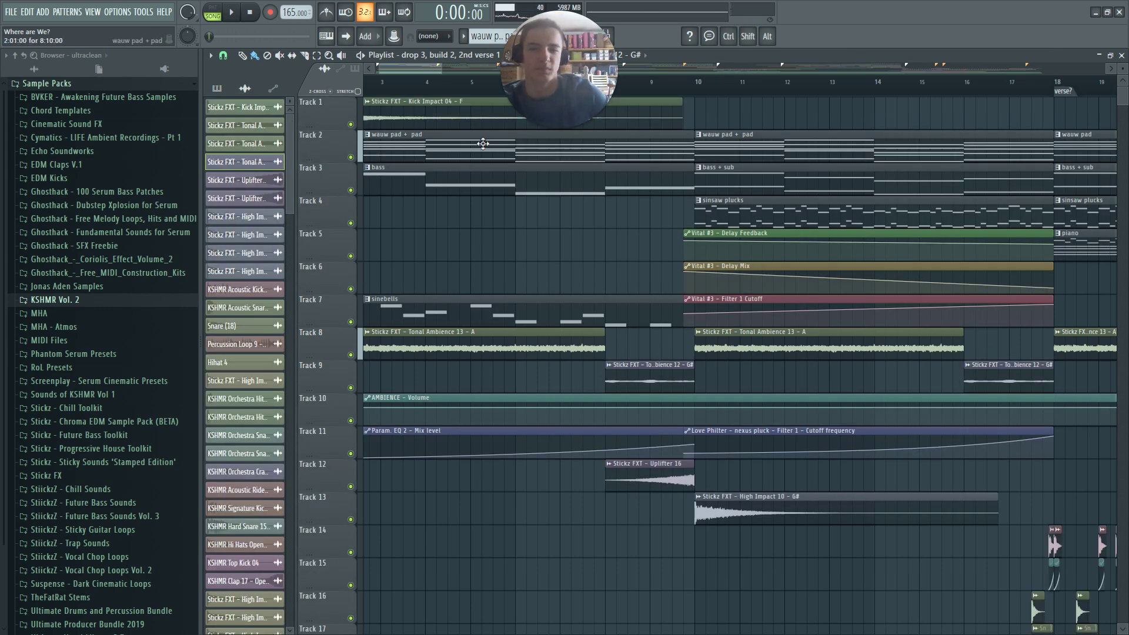
{"action": "scroll", "coordinate": [650, 386], "scroll_direction": "down", "scroll_amount": 6}
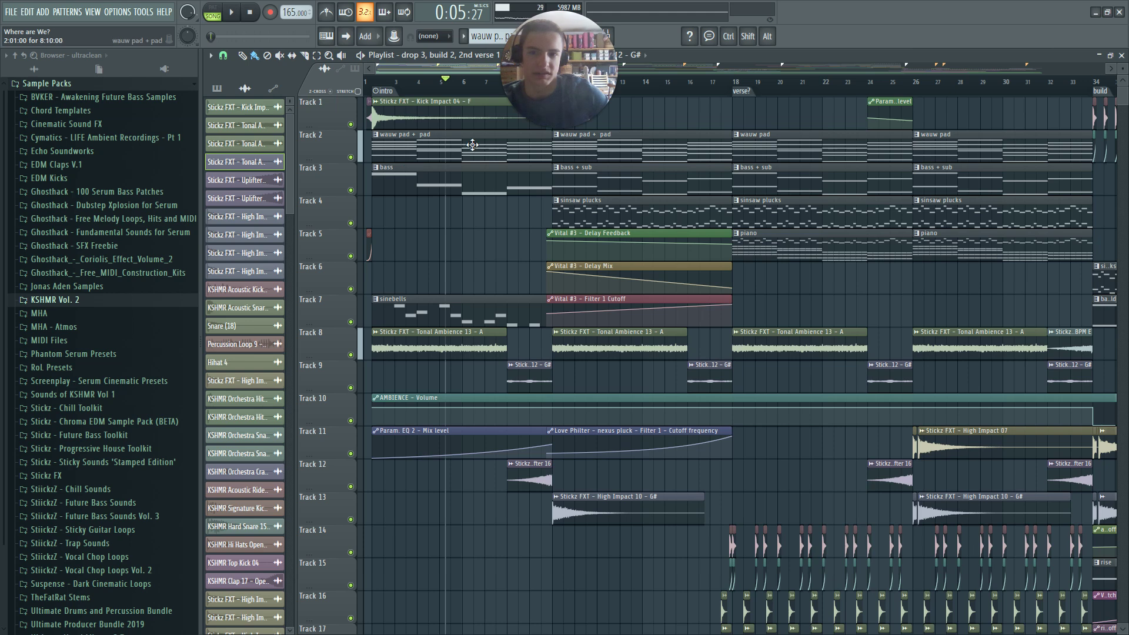
{"action": "left_click", "coordinate": [432, 434]}
{"action": "right_click", "coordinate": [431, 432]}
{"action": "left_click", "coordinate": [379, 436]}
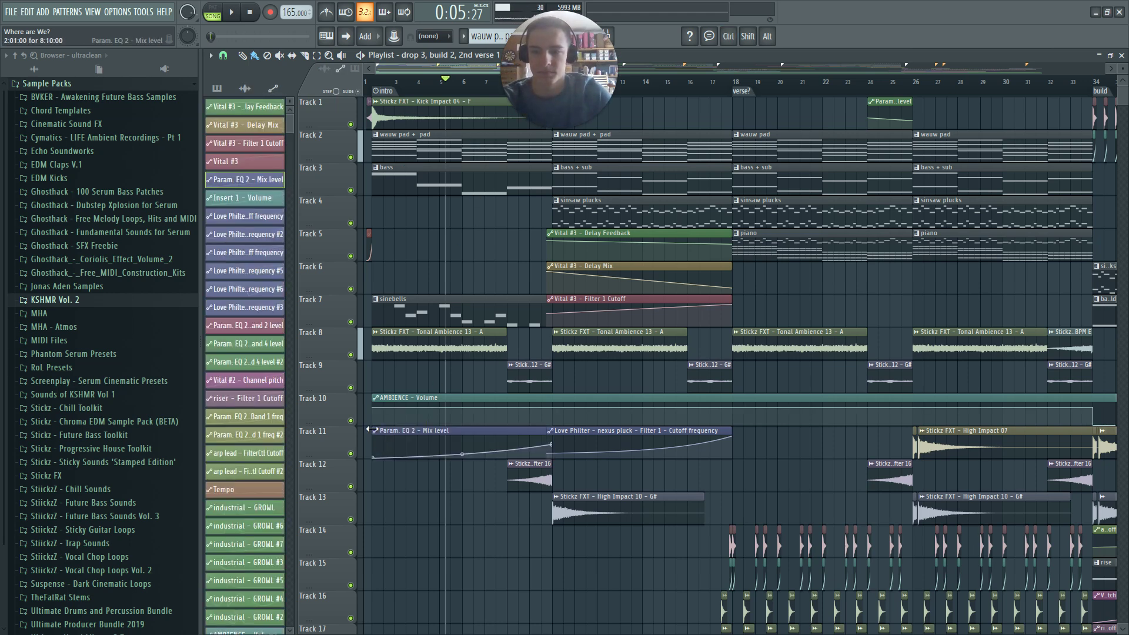
{"action": "right_click", "coordinate": [377, 435]}
{"action": "left_click", "coordinate": [462, 494]}
Inspect the Fruity parametric EQ 2 on the wauw pad mixer track, and close the EQ and mixer
{"action": "key", "text": "F9"}
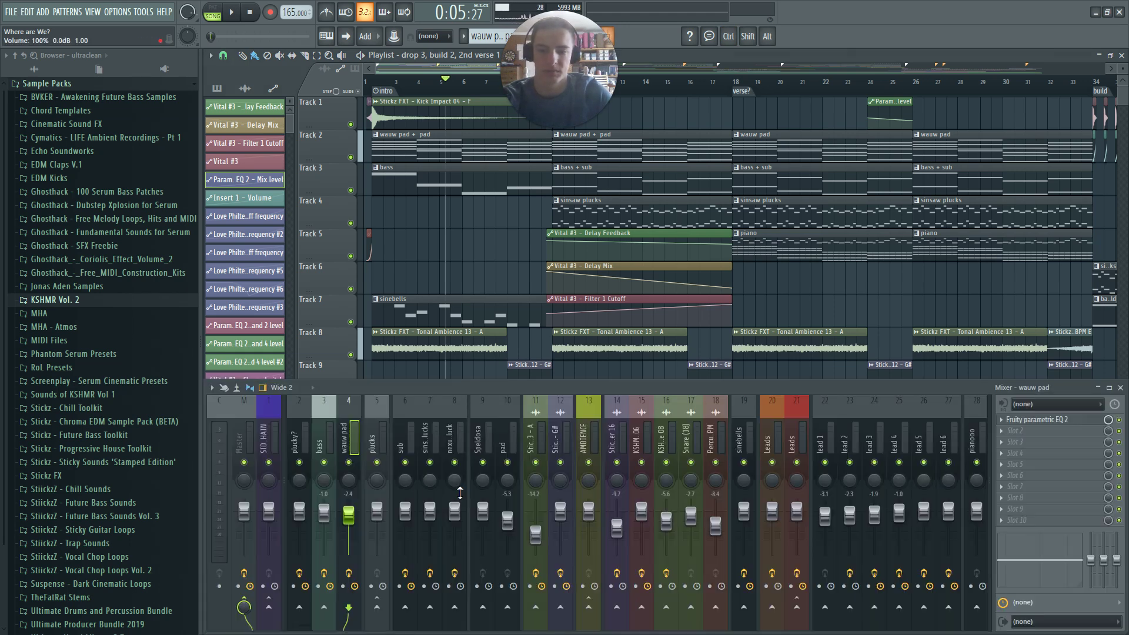
{"action": "left_click", "coordinate": [1074, 422]}
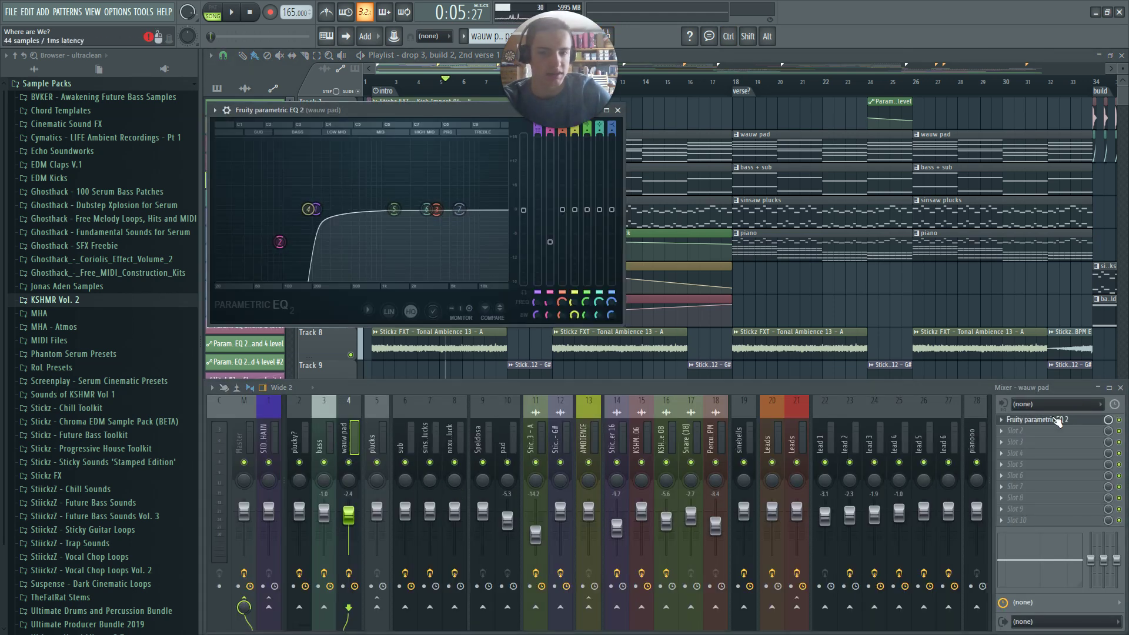
{"action": "key", "text": "Escape"}
{"action": "key", "text": "F9"}
Play the intro while watching the wauw pad's Fruity parametric EQ 2 alongside its mix level automation on Track 11
{"action": "left_click", "coordinate": [399, 87]}
{"action": "key", "text": "space"}
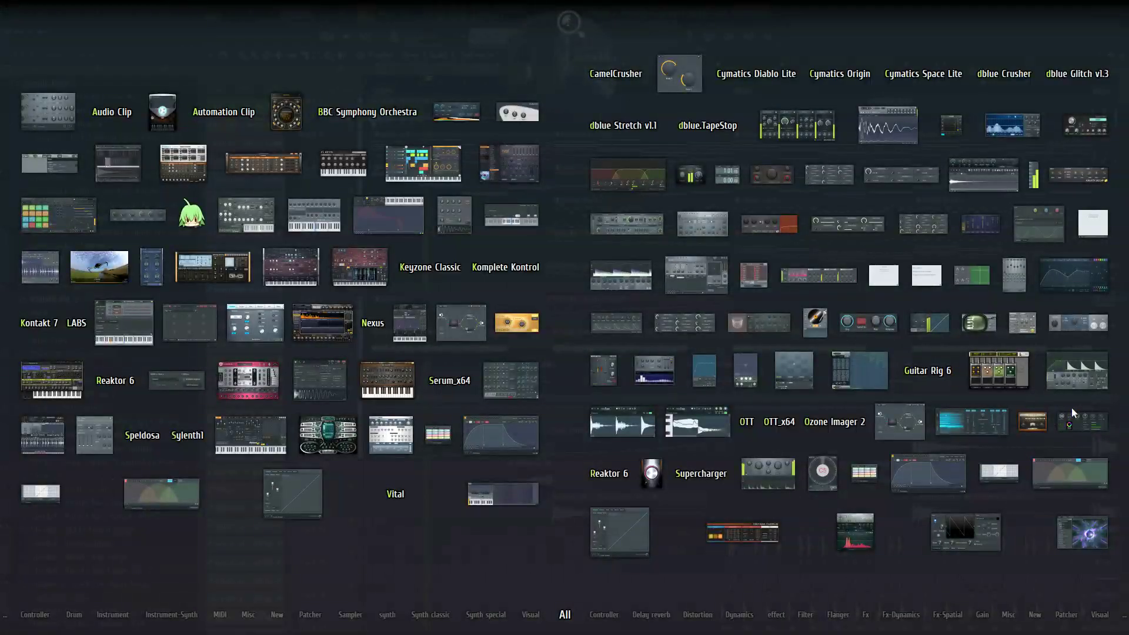
{"action": "key", "text": "F9"}
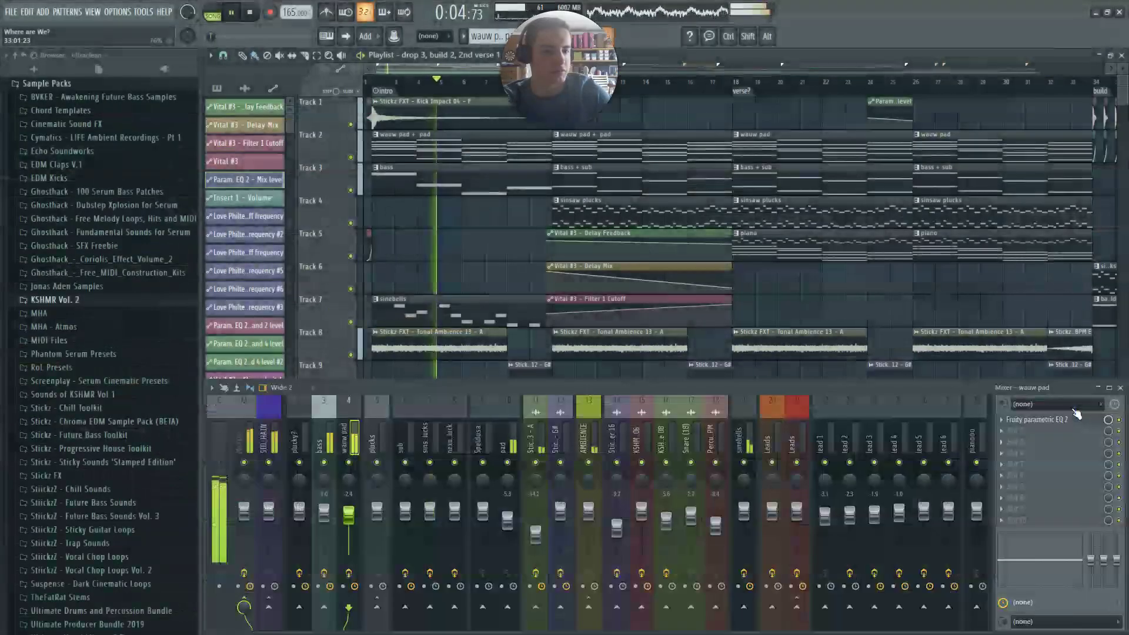
{"action": "left_click", "coordinate": [1075, 418]}
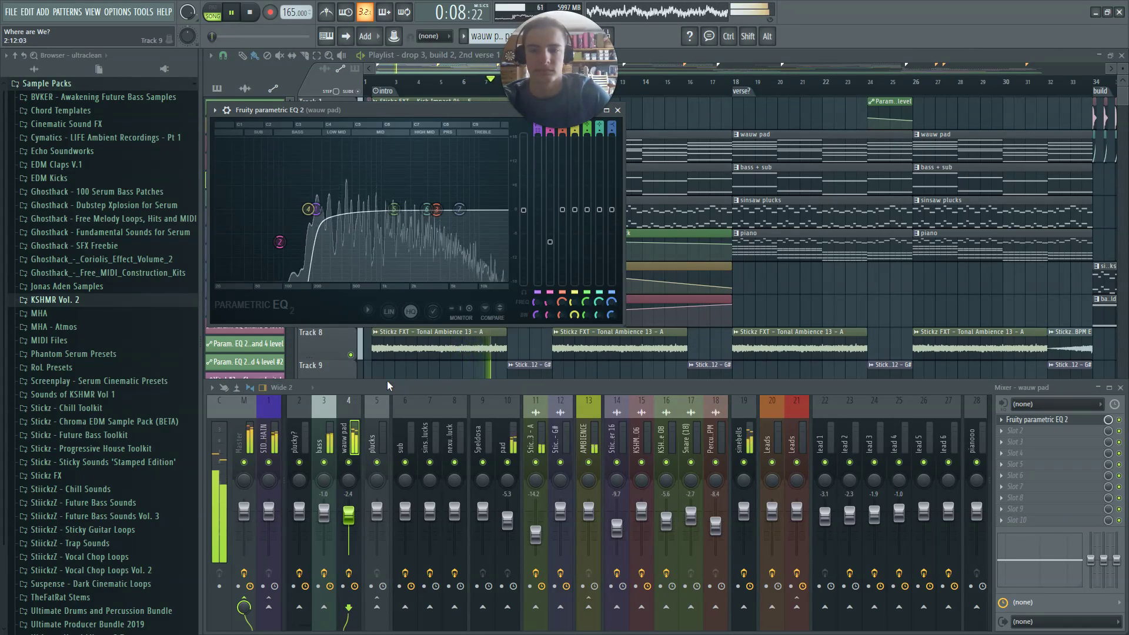
{"action": "scroll", "coordinate": [452, 368], "scroll_direction": "down", "scroll_amount": 3}
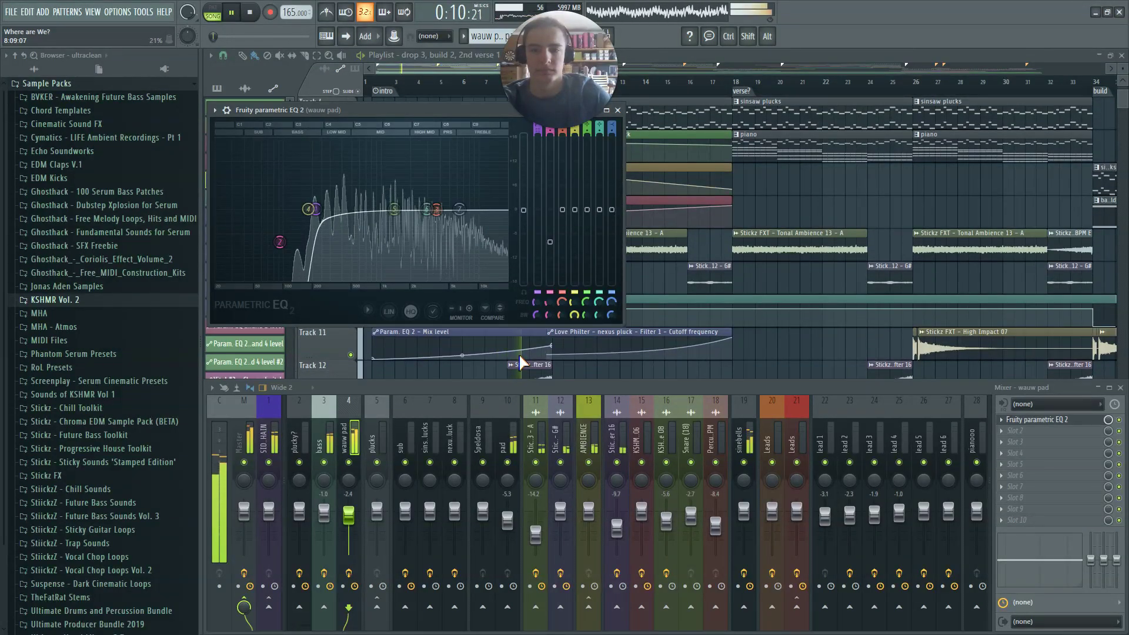
{"action": "key", "text": "Escape"}
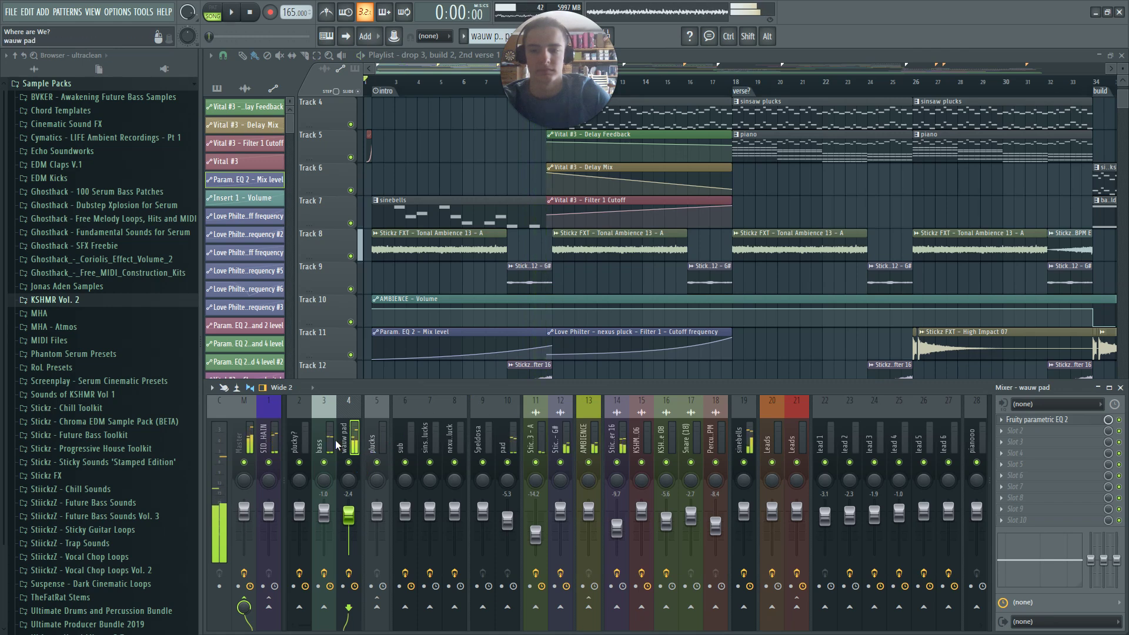
Examine the bass mixer track's Fruity parametric EQ 2 during playback, moving its window off the automation clip, and close it
{"action": "left_click", "coordinate": [305, 436]}
{"action": "left_click", "coordinate": [329, 424]}
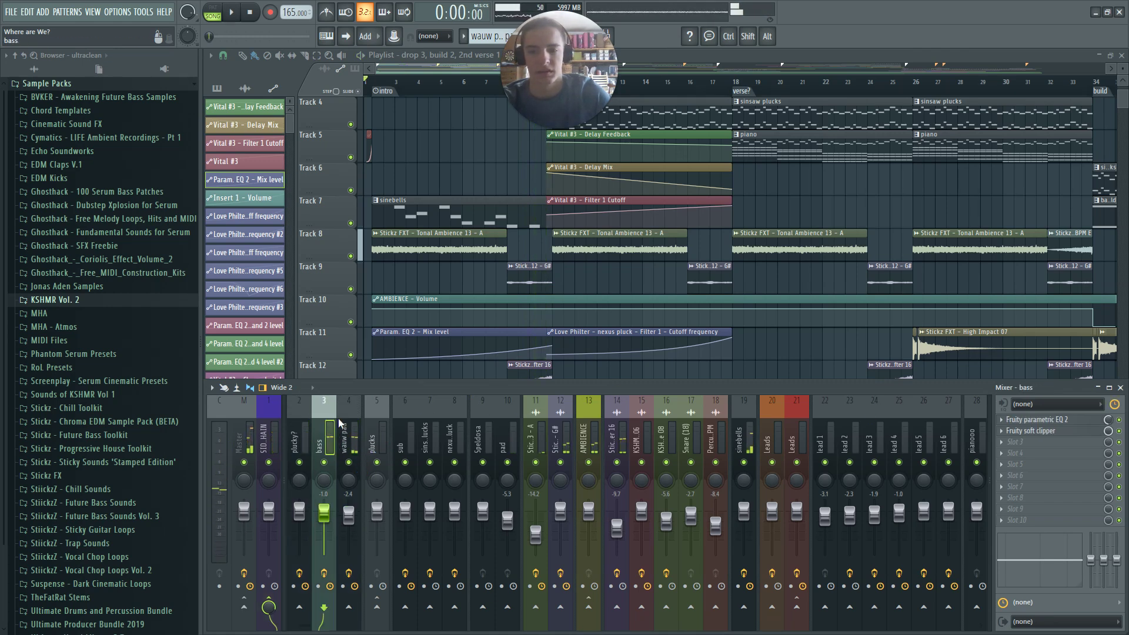
{"action": "left_click", "coordinate": [1037, 419]}
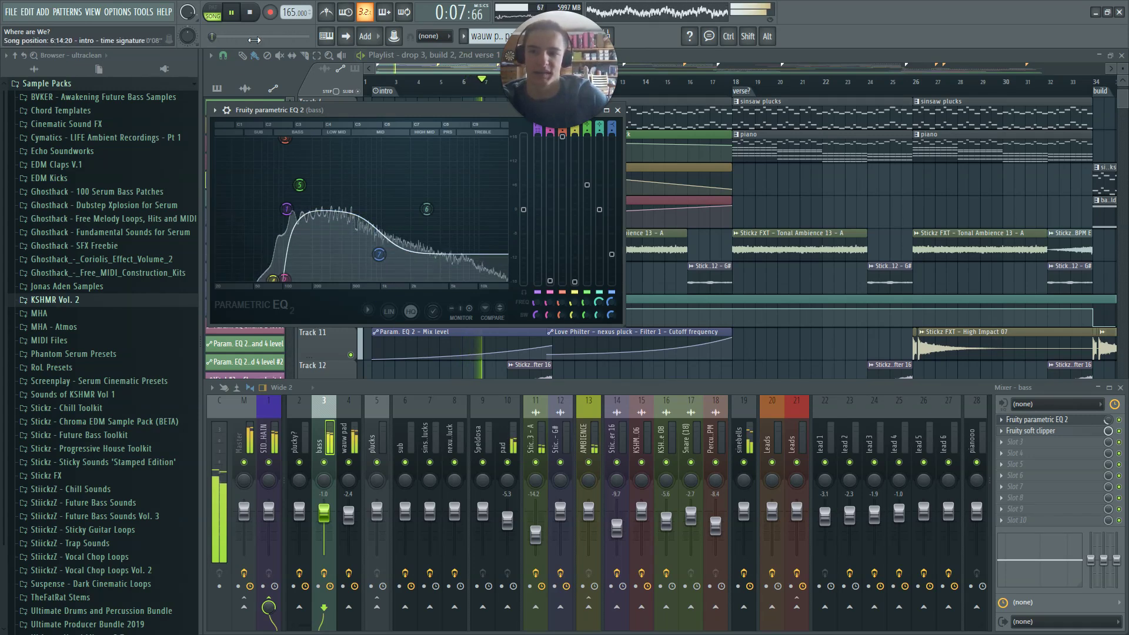
{"action": "left_click_drag", "start_coordinate": [331, 114], "coordinate": [651, 122]}
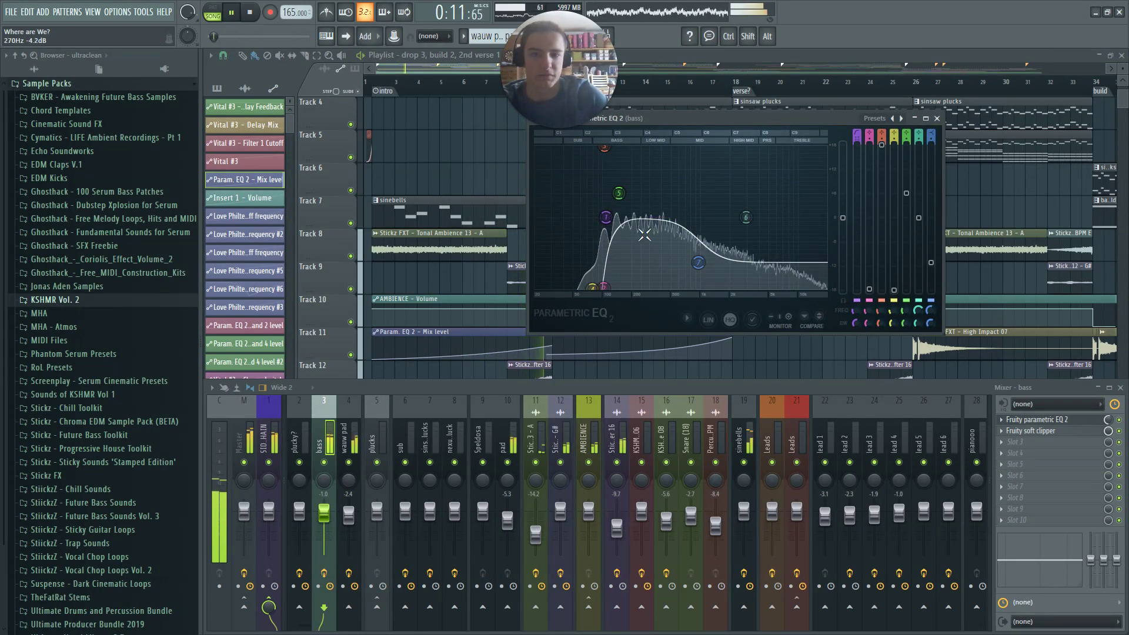
{"action": "key", "text": "Escape"}
{"action": "key", "text": "Escape"}
Open the sinsaw plucks channel's Vital synth from the Track 4 pattern, stop playback and audition its sound
{"action": "scroll", "coordinate": [680, 192], "scroll_direction": "up", "scroll_amount": 3}
{"action": "scroll", "coordinate": [544, 165], "scroll_direction": "up", "scroll_amount": 3}
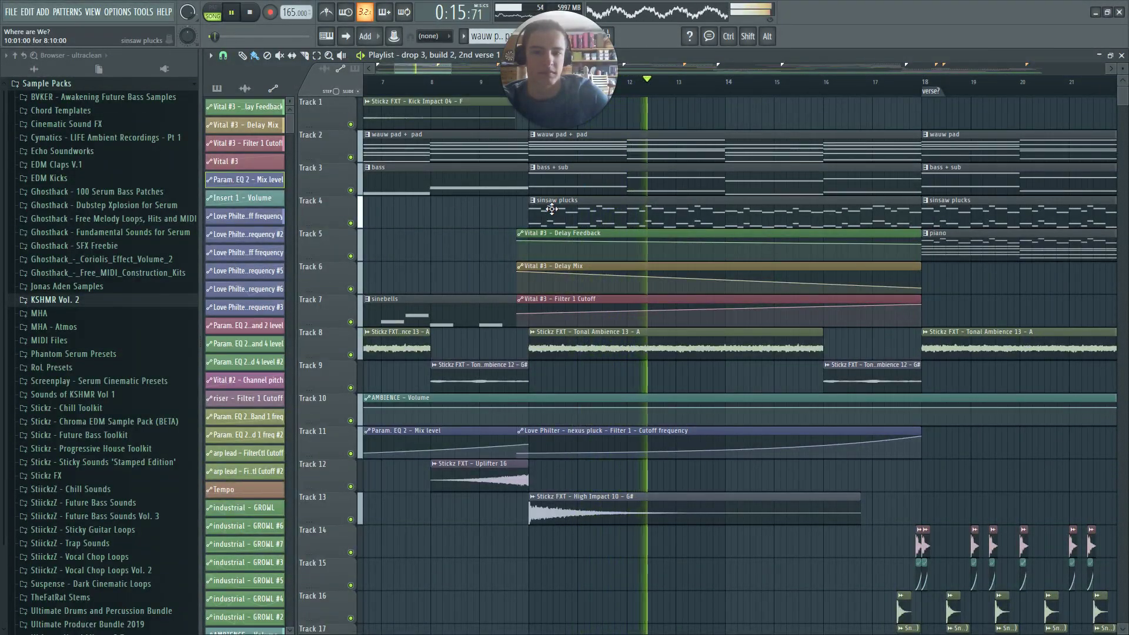
{"action": "left_click", "coordinate": [603, 207]}
{"action": "double_click", "coordinate": [603, 208]}
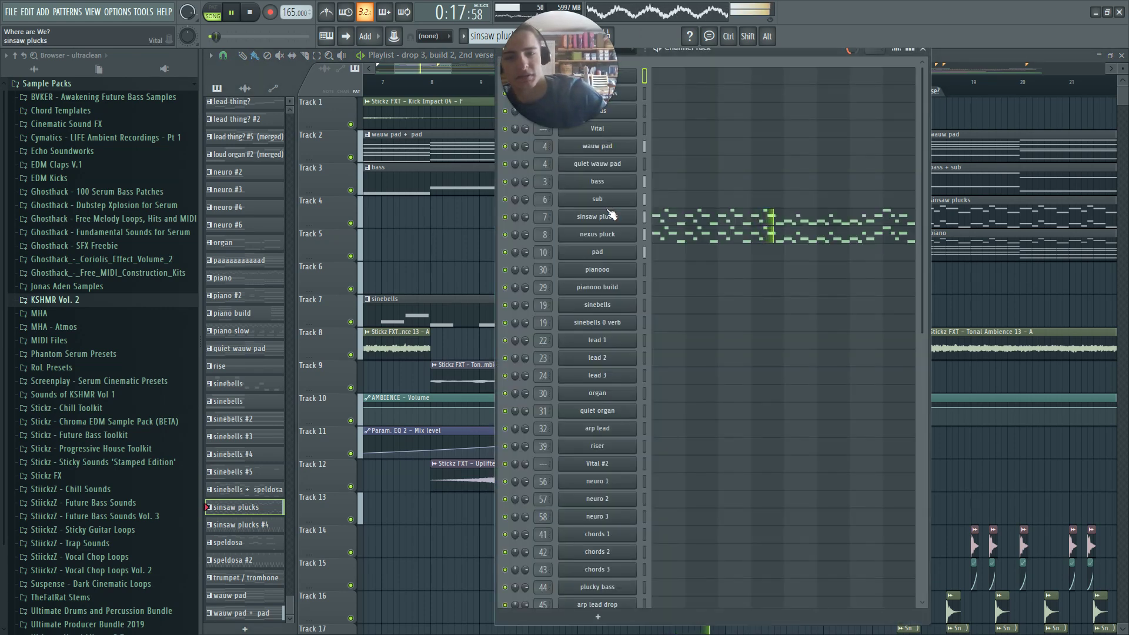
{"action": "left_click", "coordinate": [609, 214]}
{"action": "key", "text": "space"}
{"action": "left_click_drag", "start_coordinate": [743, 81], "coordinate": [752, 143]}
{"action": "key", "text": "z"}
{"action": "key", "text": "z"}
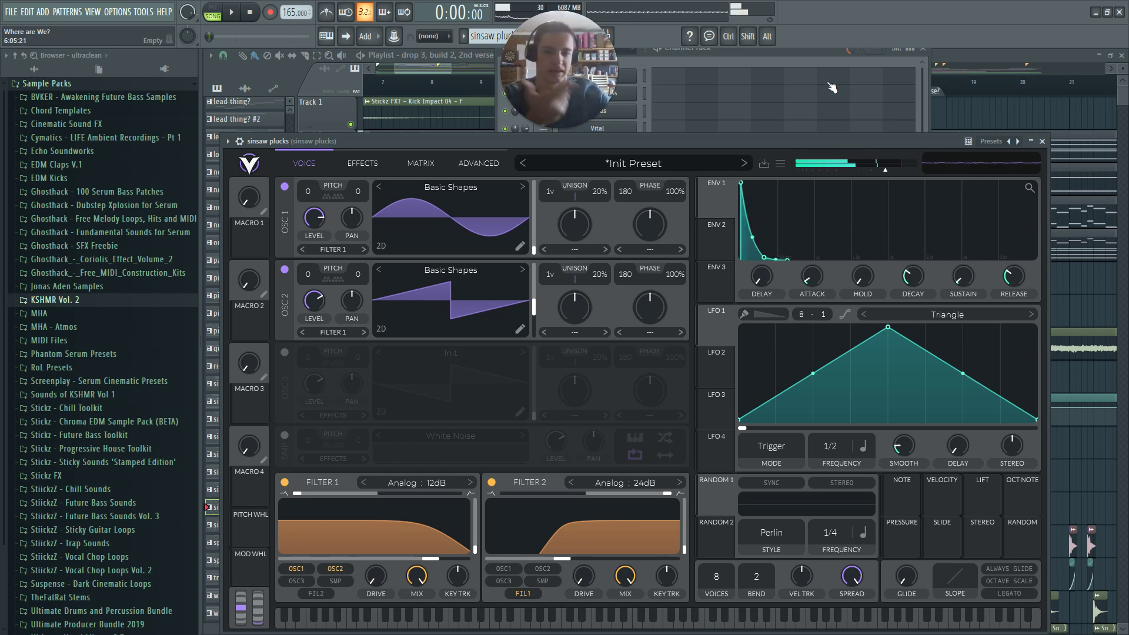
Review the sinsaw plucks' delay and reverb, auditioning delay frequencies of 1/16 and 1/8, and return to the oscillator settings
{"action": "left_click", "coordinate": [363, 164]}
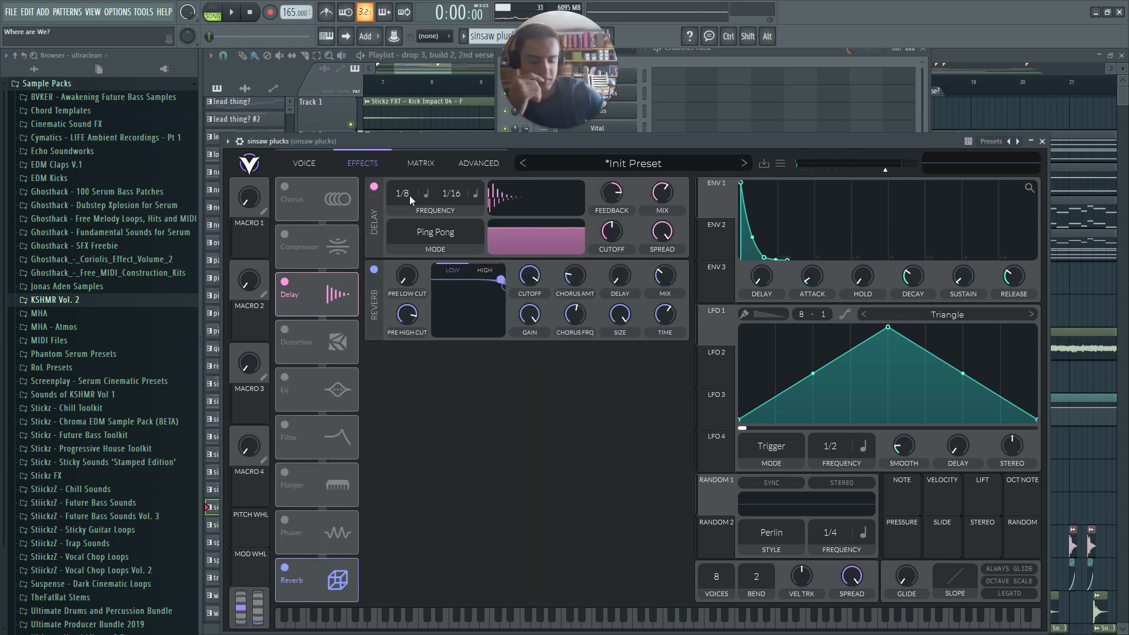
{"action": "key", "text": "q"}
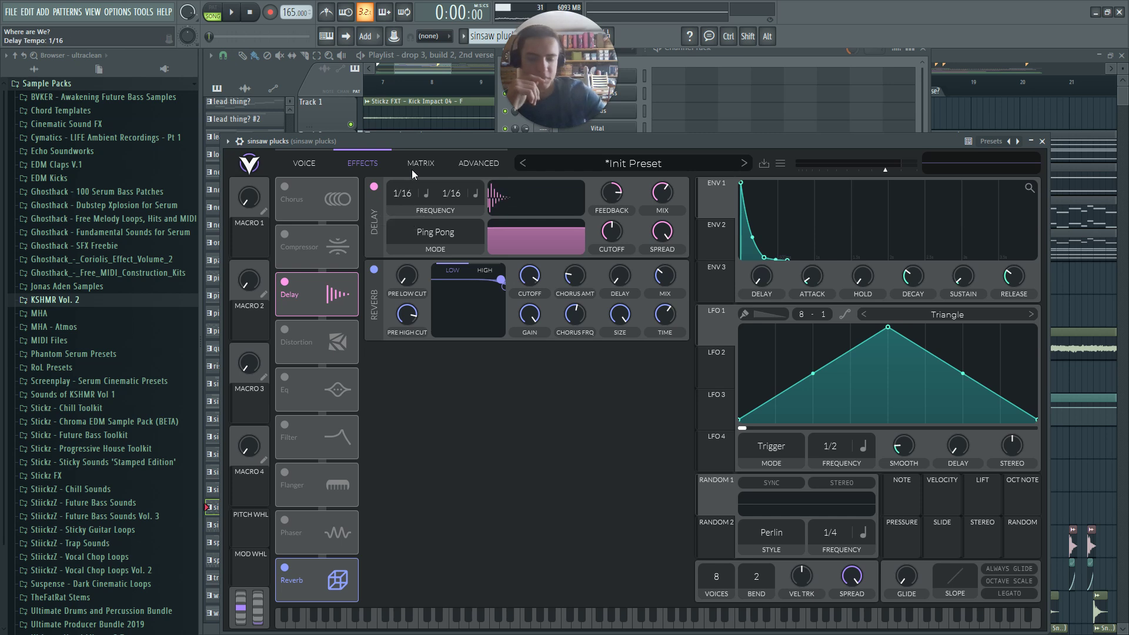
{"action": "key", "text": "q"}
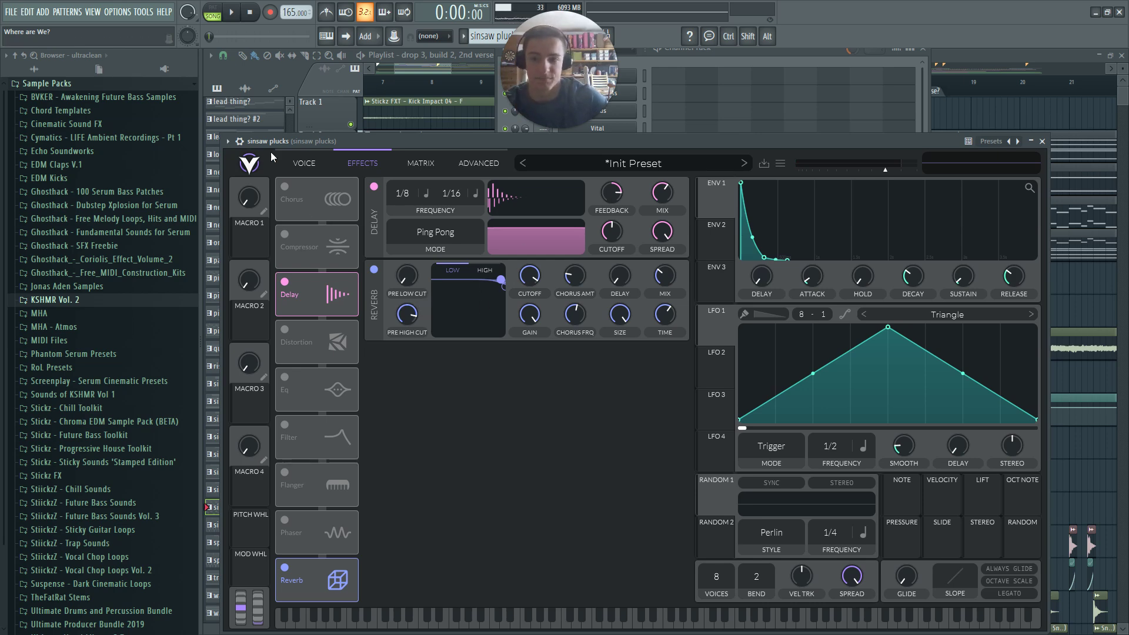
{"action": "left_click", "coordinate": [301, 163]}
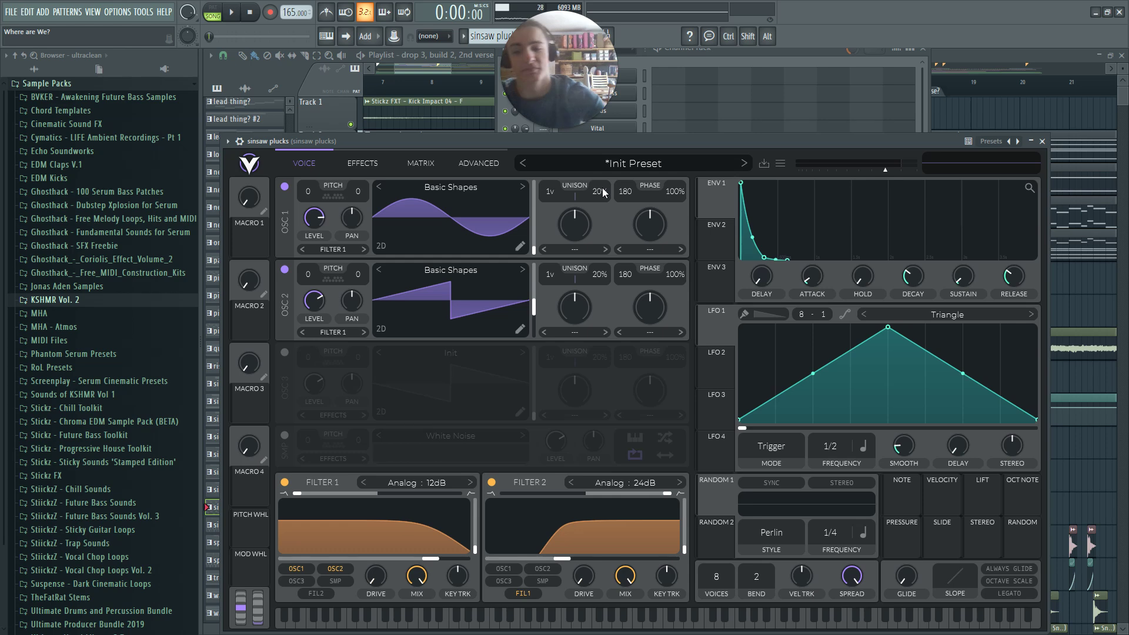
Close the sinsaw plucks synth, play the second half of the intro and open the nexus pluck channel's Nexus instrument
{"action": "key", "text": "Escape"}
{"action": "key", "text": "Escape"}
{"action": "key", "text": "space"}
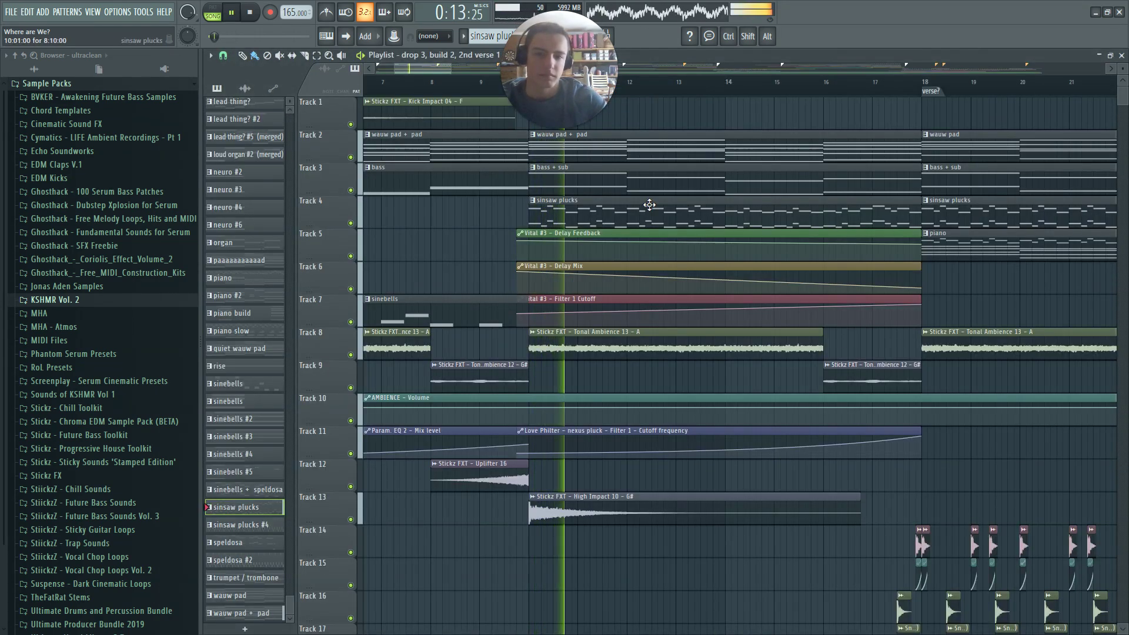
{"action": "key", "text": "F6"}
{"action": "left_click", "coordinate": [597, 235]}
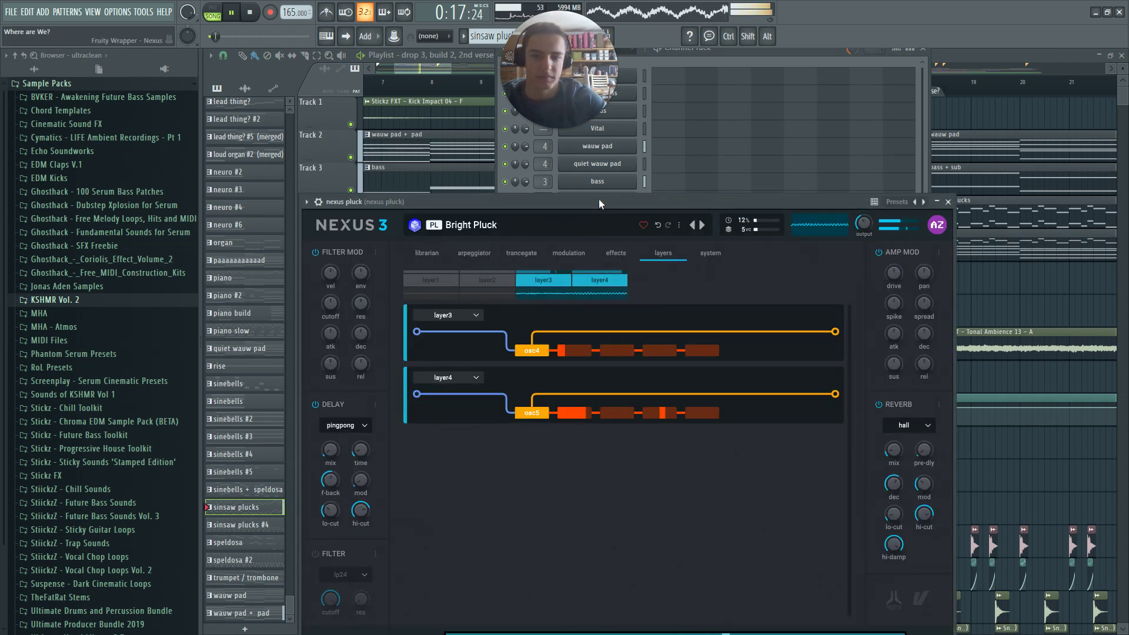
Move the Nexus window aside, review the Bright Pluck preset's modulation, effects and layers during playback, and close it
{"action": "left_click_drag", "start_coordinate": [598, 201], "coordinate": [751, 153]}
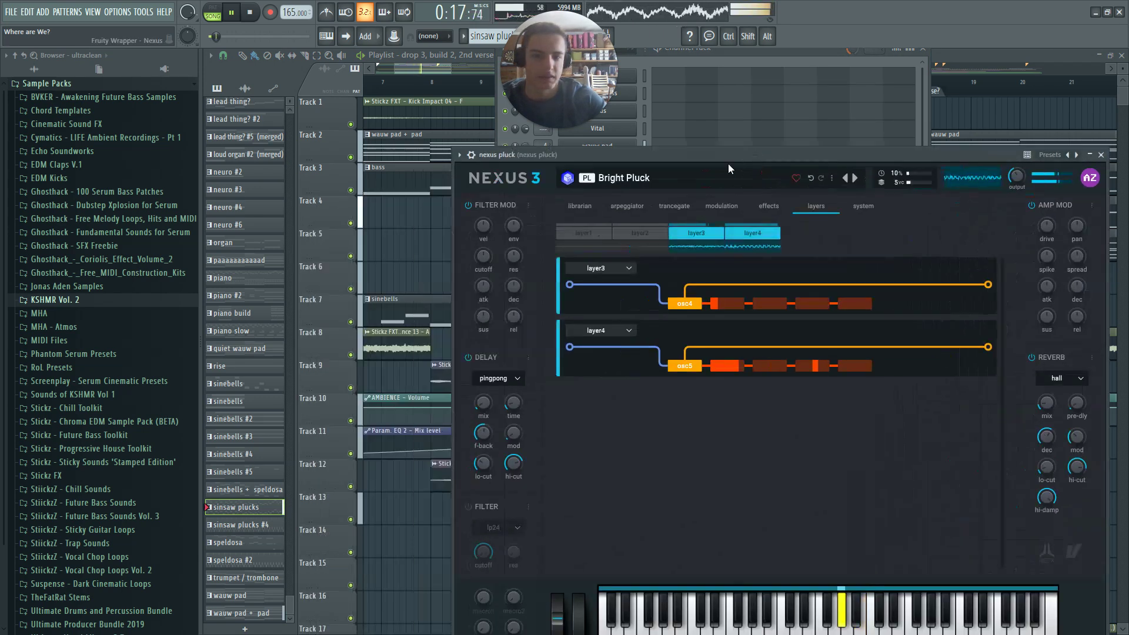
{"action": "left_click", "coordinate": [581, 204]}
{"action": "left_click", "coordinate": [670, 206]}
{"action": "left_click", "coordinate": [707, 204]}
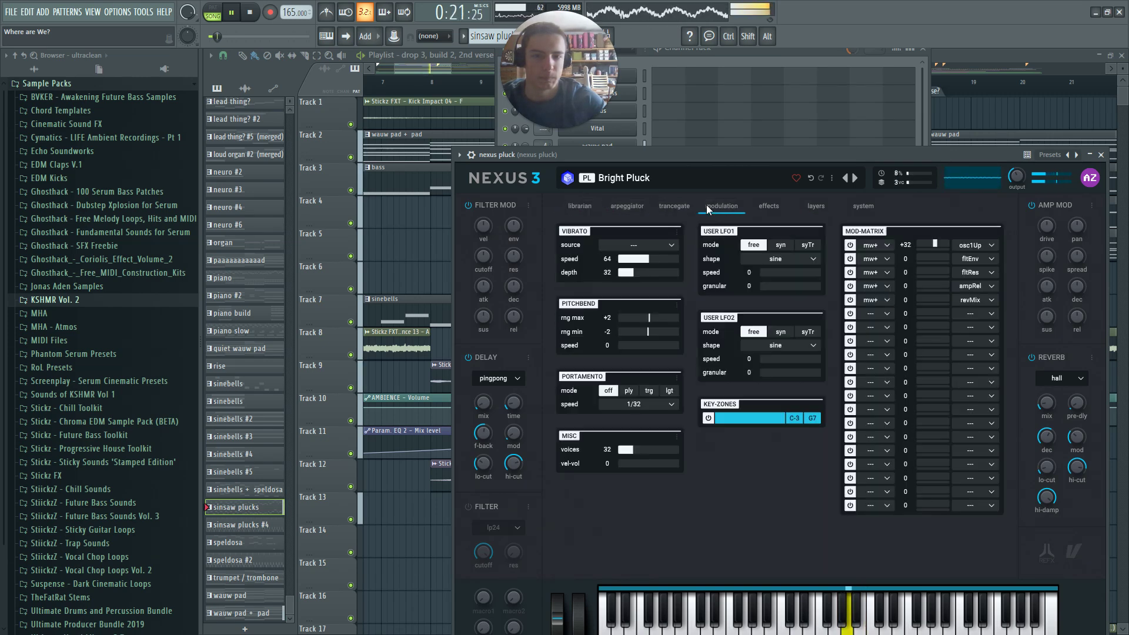
{"action": "left_click", "coordinate": [766, 200]}
{"action": "left_click", "coordinate": [800, 206]}
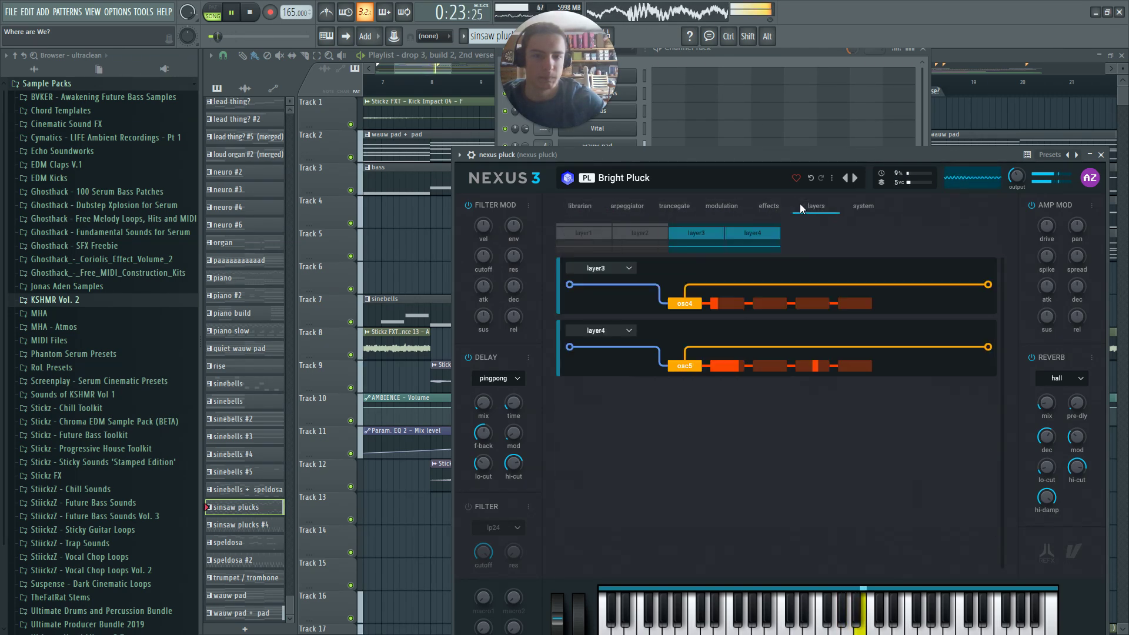
{"action": "key", "text": "Escape"}
{"action": "key", "text": "Escape"}
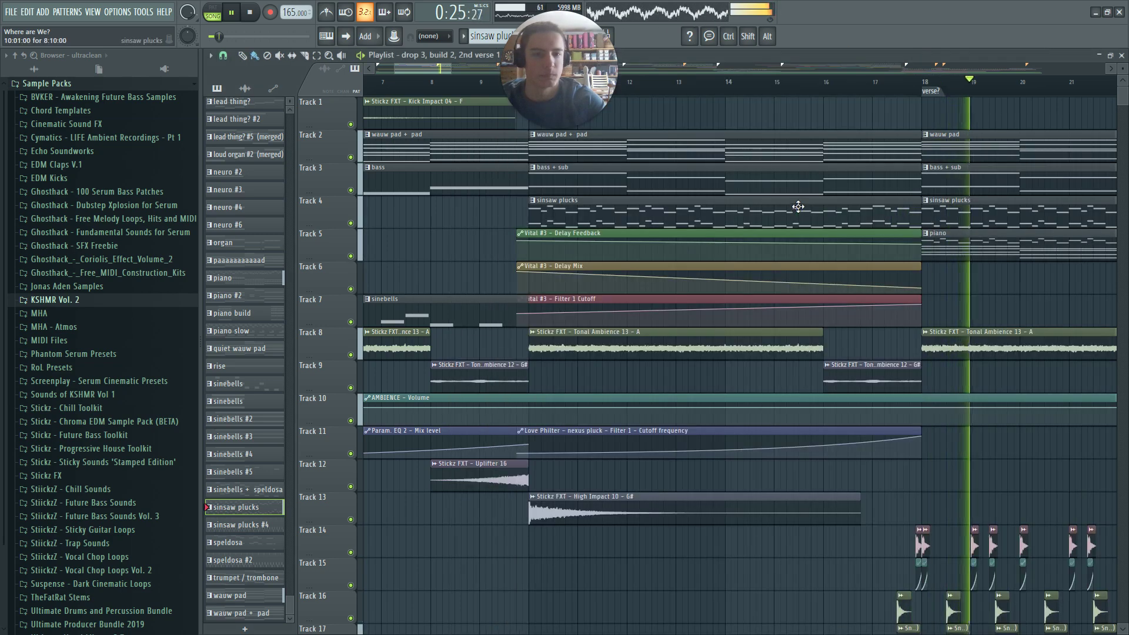
Follow playback into the verse's drum tracks and solo the first percussion loop clip on Track 18
{"action": "left_click_drag", "start_coordinate": [415, 71], "coordinate": [452, 76]}
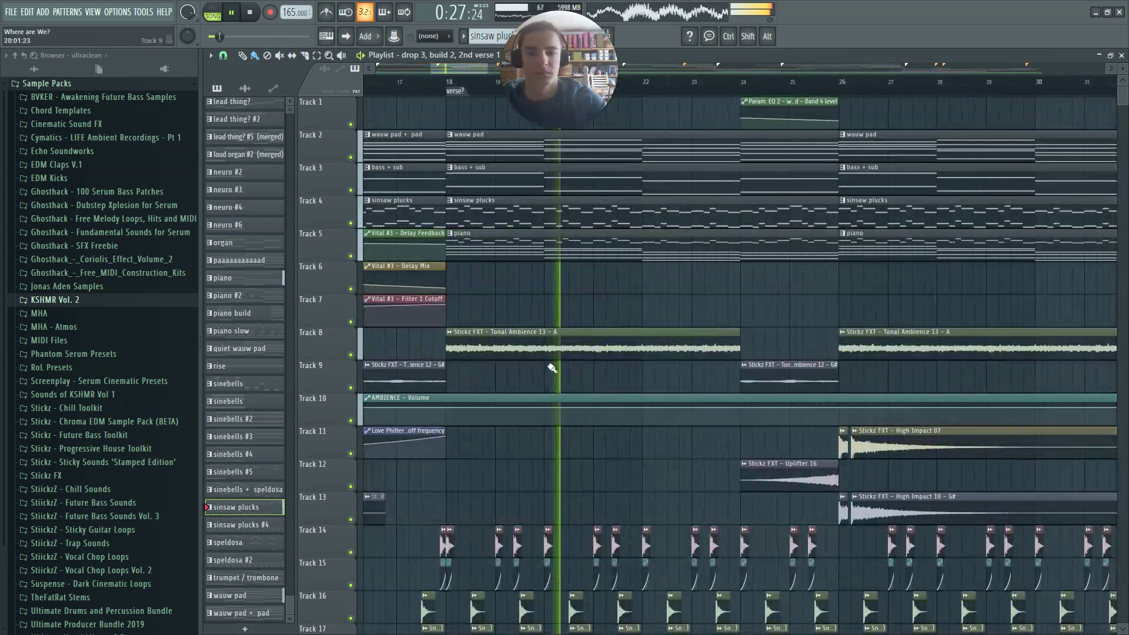
{"action": "scroll", "coordinate": [549, 365], "scroll_direction": "down", "scroll_amount": 4}
{"action": "scroll", "coordinate": [602, 491], "scroll_direction": "down", "scroll_amount": 3}
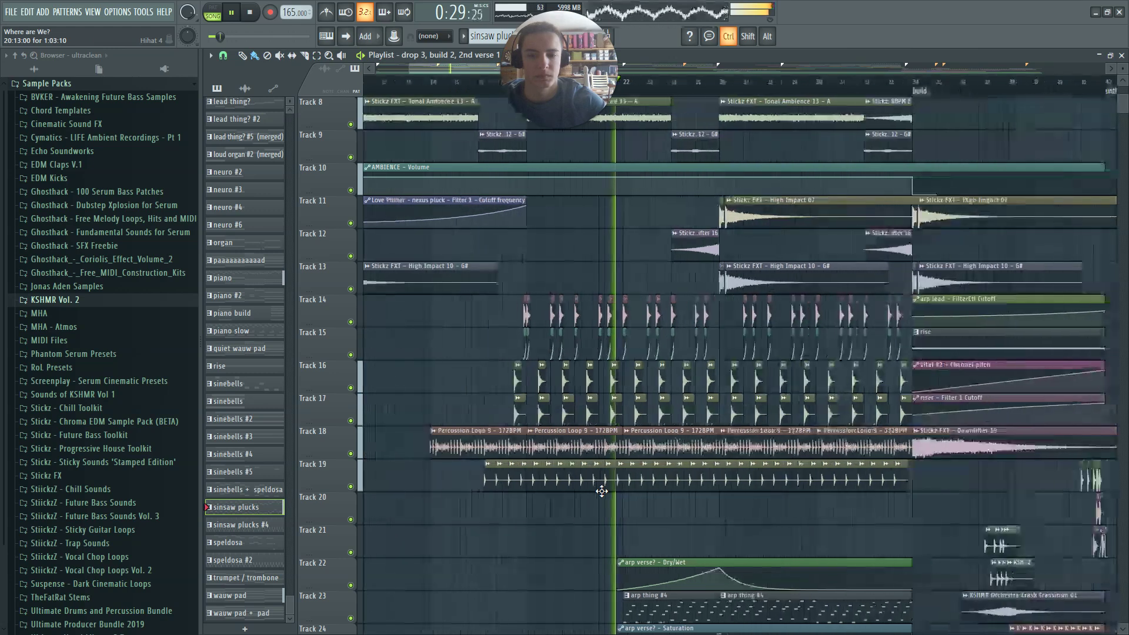
{"action": "key", "text": "y"}
{"action": "left_click", "coordinate": [489, 428]}
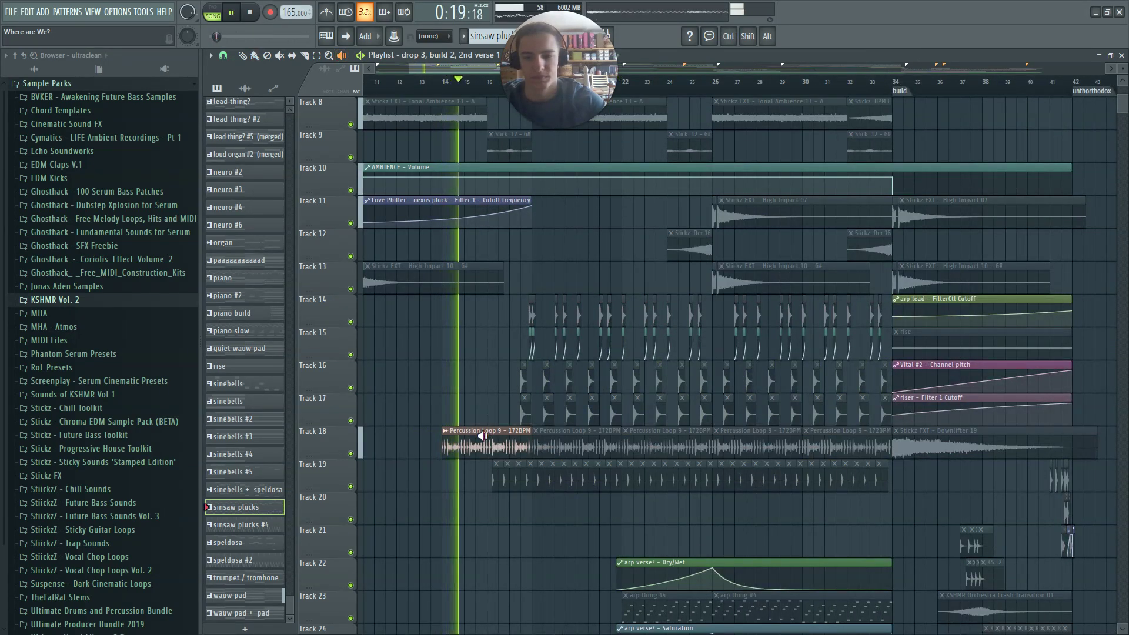
Open the Percussion Loop 9 - 172BPM clip's settings, locate its sample in the browser and close the clip window
{"action": "key", "text": "b"}
{"action": "double_click", "coordinate": [468, 450]}
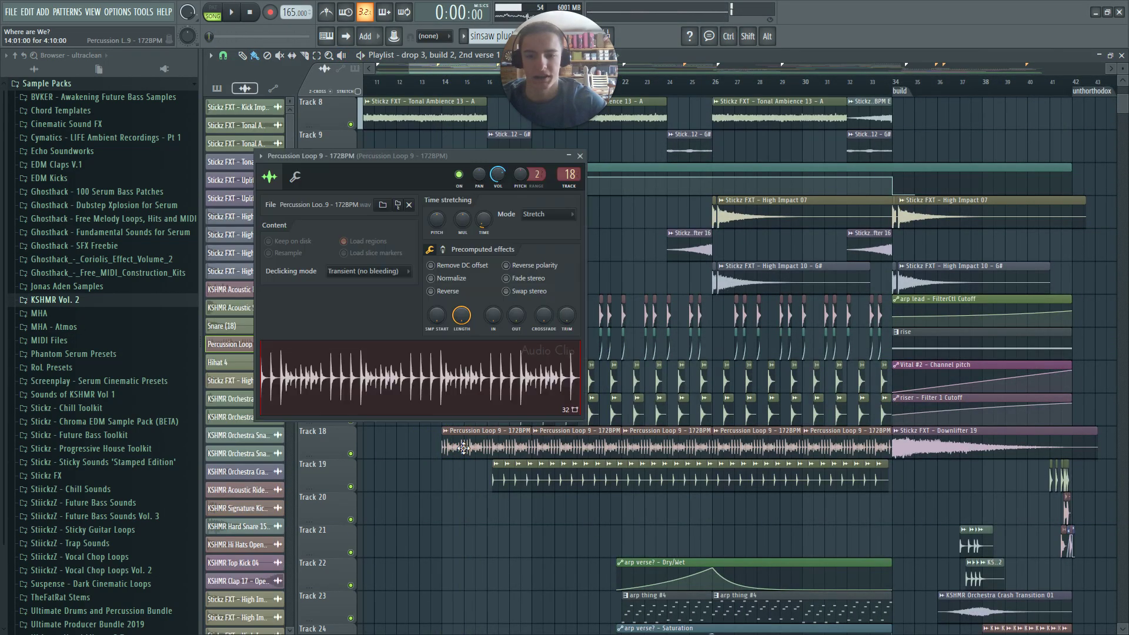
{"action": "left_click", "coordinate": [384, 205]}
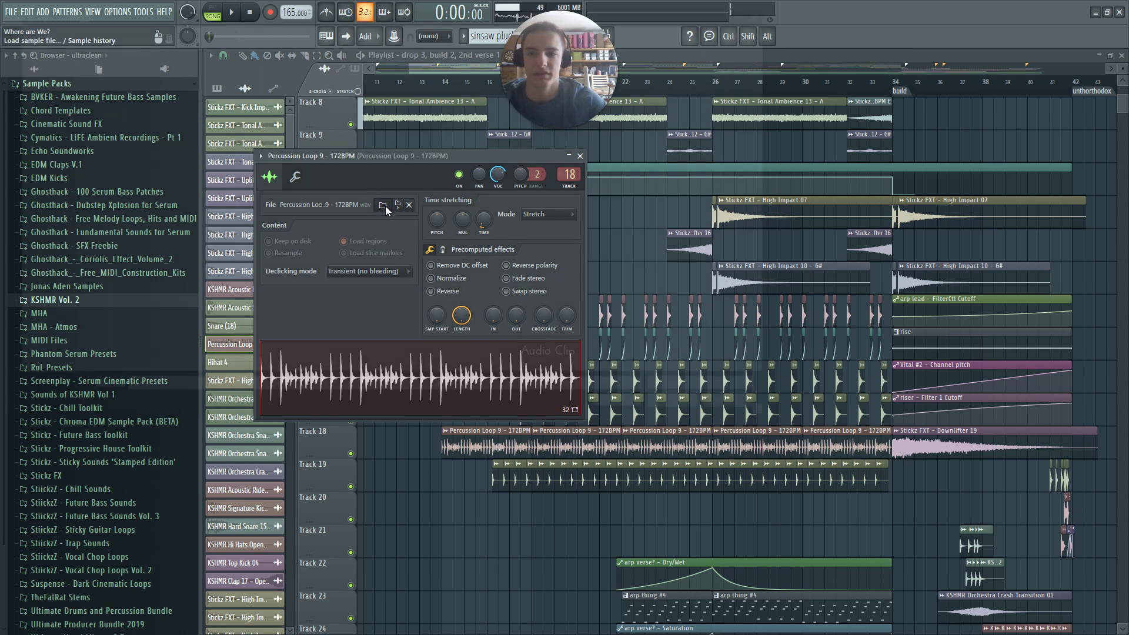
{"action": "key", "text": "Escape"}
{"action": "left_click", "coordinate": [398, 205]}
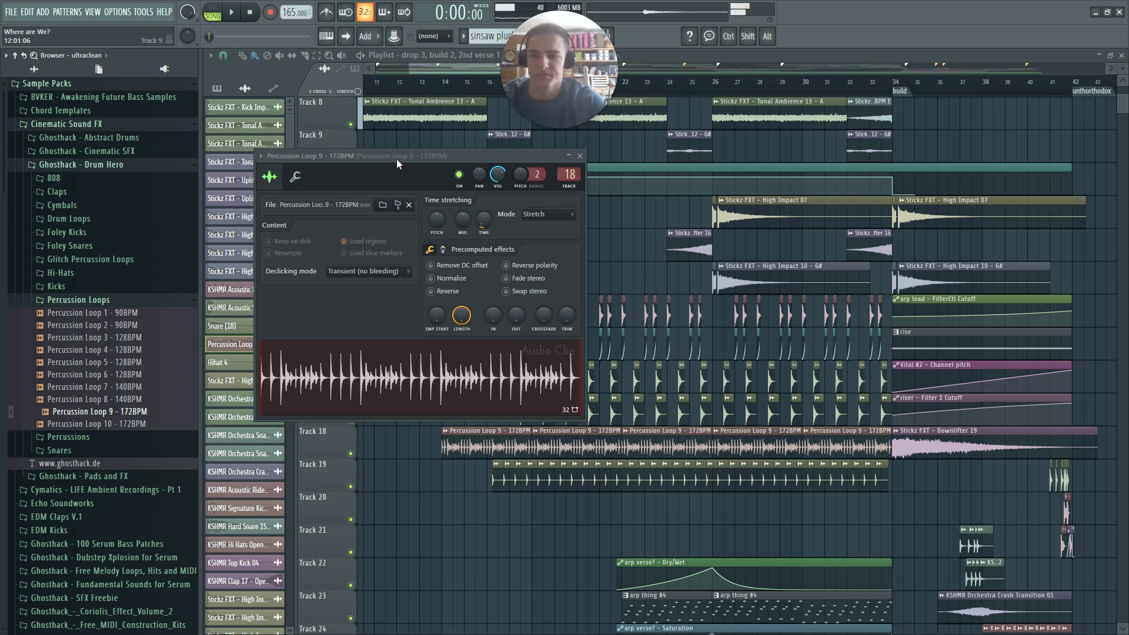
{"action": "key", "text": "Escape"}
{"action": "key", "text": "Escape"}
{"action": "key", "text": "F5"}
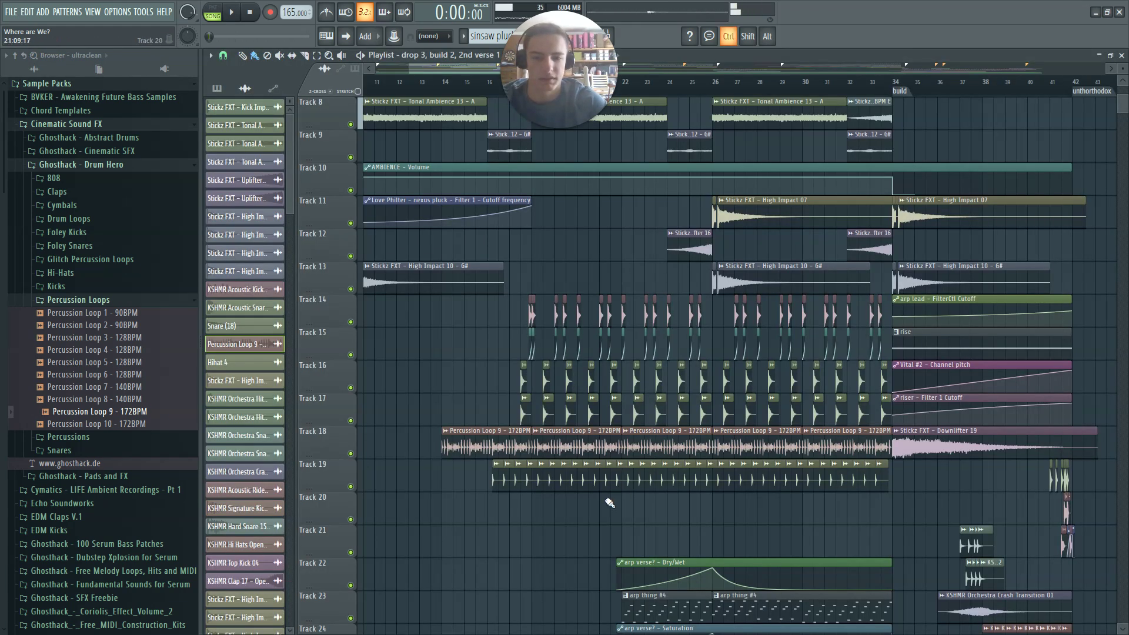
Play the song from about the middle of bar 17 into the verse drums and stop playback
{"action": "scroll", "coordinate": [624, 497], "scroll_direction": "up", "scroll_amount": 3}
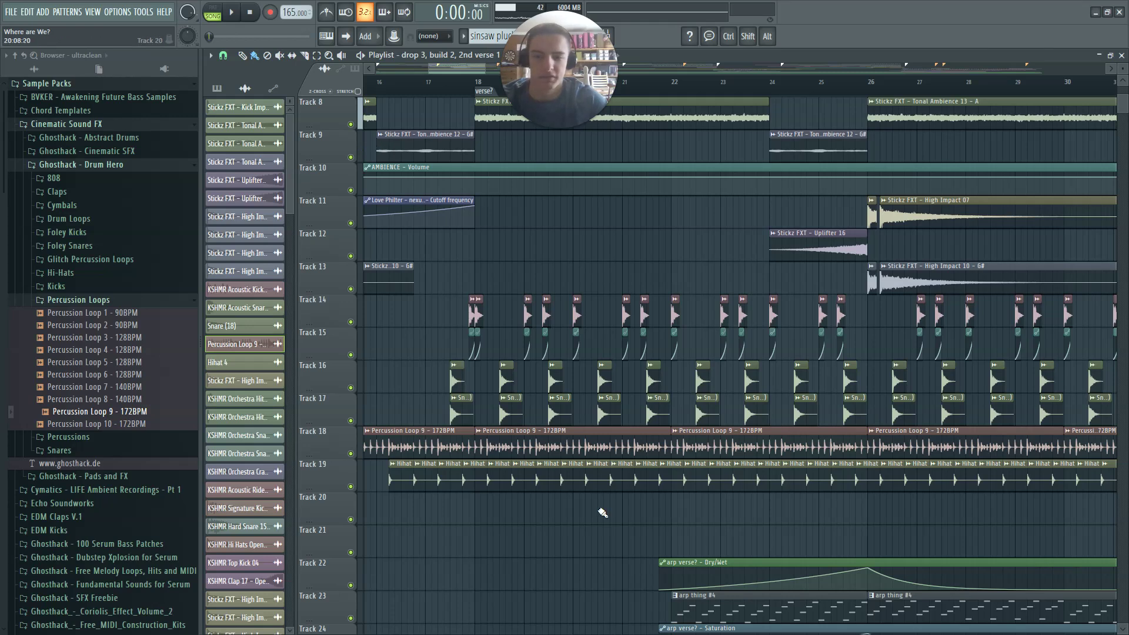
{"action": "left_click", "coordinate": [442, 88]}
{"action": "key", "text": "space"}
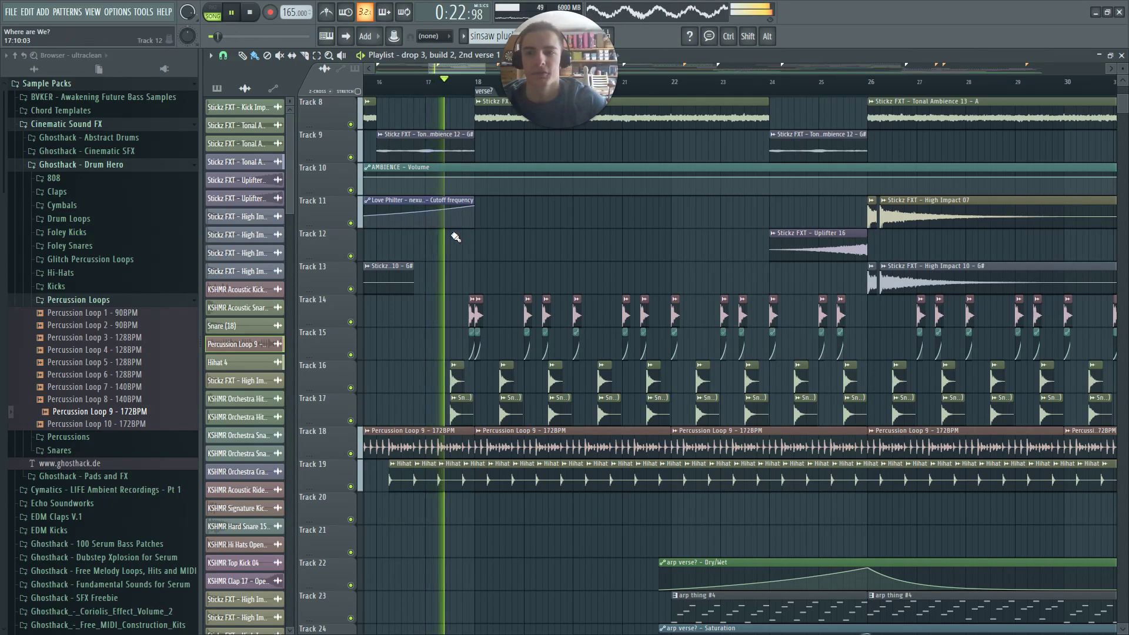
{"action": "key", "text": "space"}
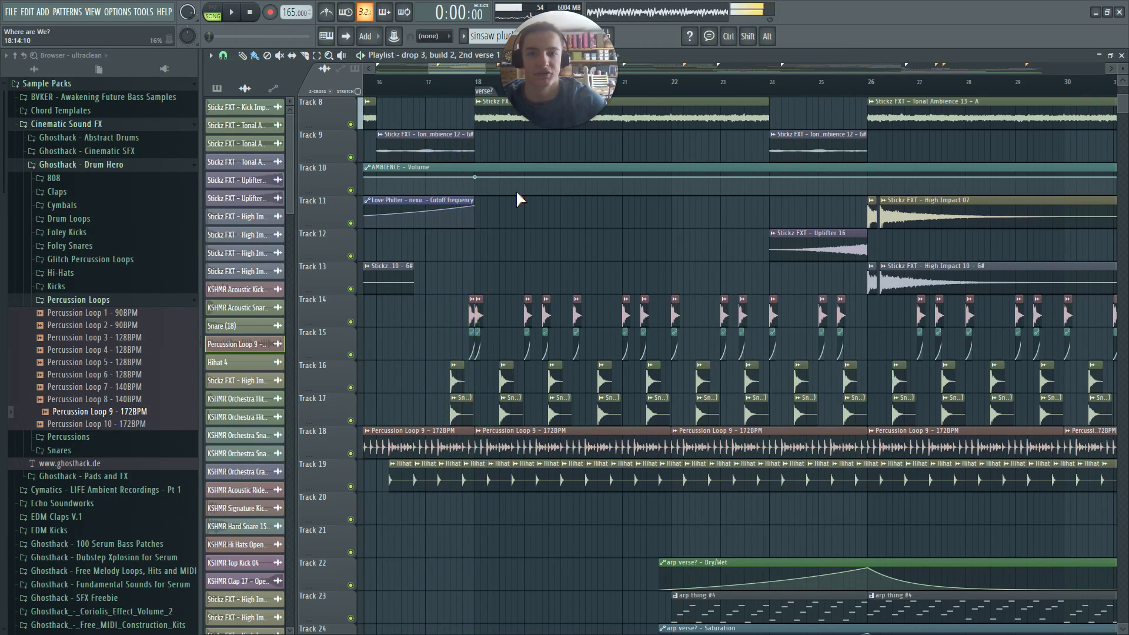
Select the first layered snare clips on Tracks 16 and 17
{"action": "scroll", "coordinate": [442, 313], "scroll_direction": "up", "scroll_amount": 3}
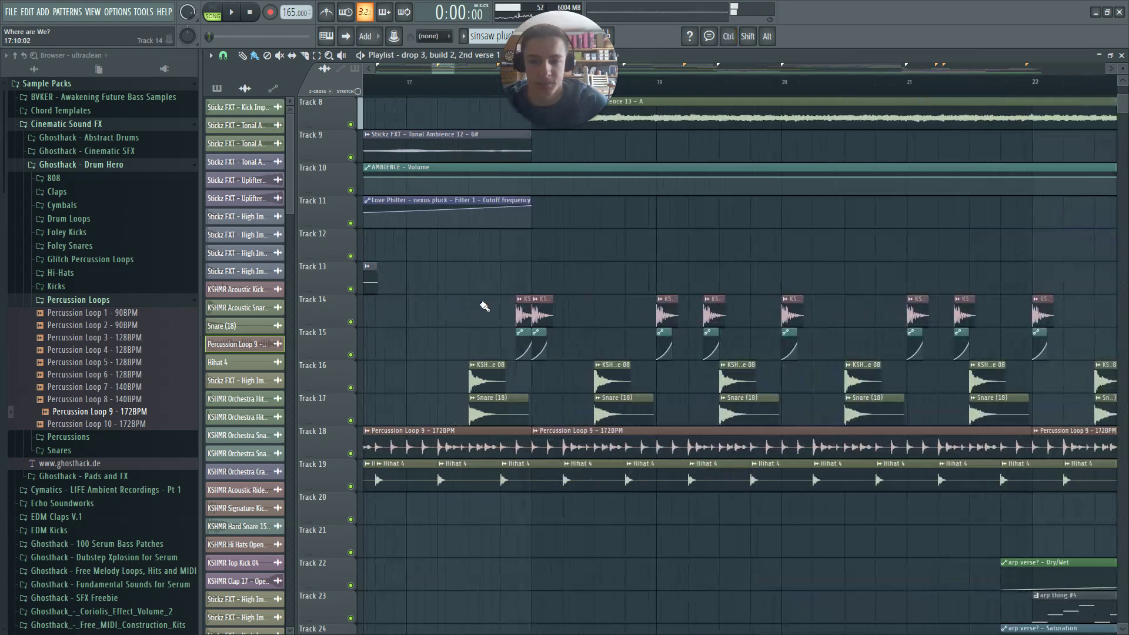
{"action": "left_click_drag", "start_coordinate": [474, 362], "coordinate": [503, 423]}
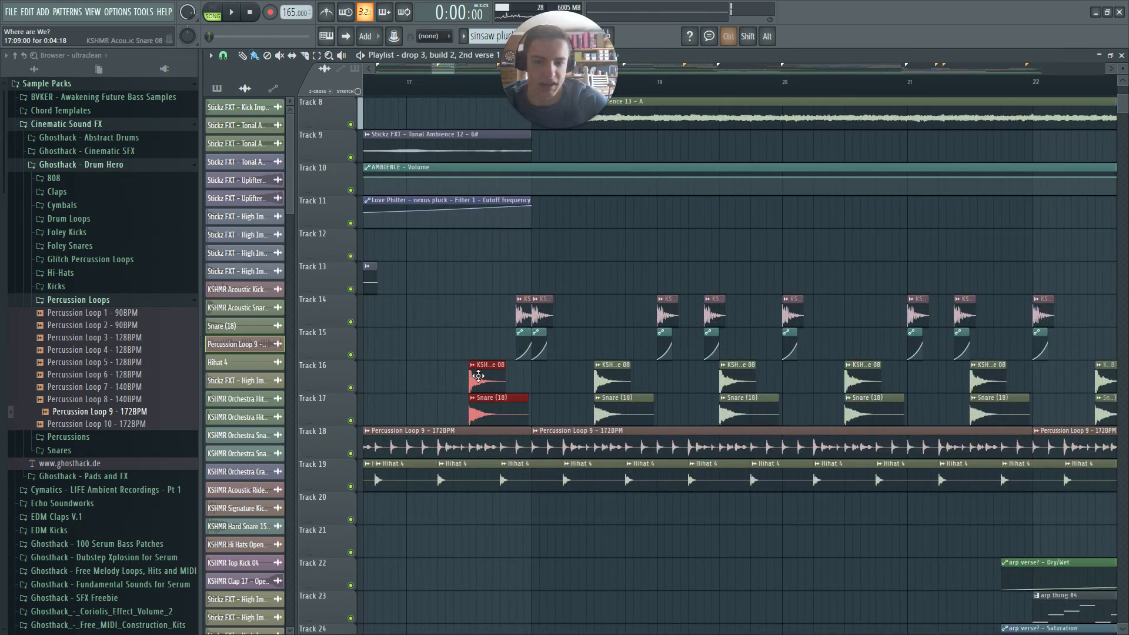
{"action": "scroll", "coordinate": [467, 399], "scroll_direction": "up", "scroll_amount": 4}
{"action": "scroll", "coordinate": [499, 376], "scroll_direction": "down", "scroll_amount": 6}
{"action": "scroll", "coordinate": [526, 364], "scroll_direction": "down", "scroll_amount": 1}
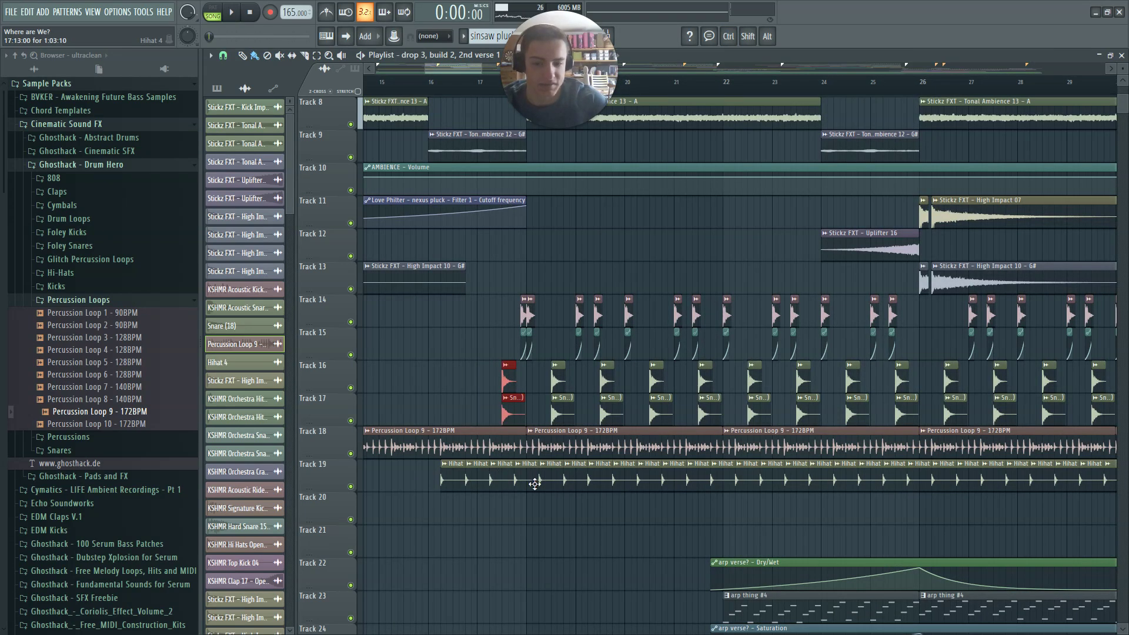
Play from about bar 16 into the verse while surveying its drum and melodic tracks, and stop playback
{"action": "key", "text": "space"}
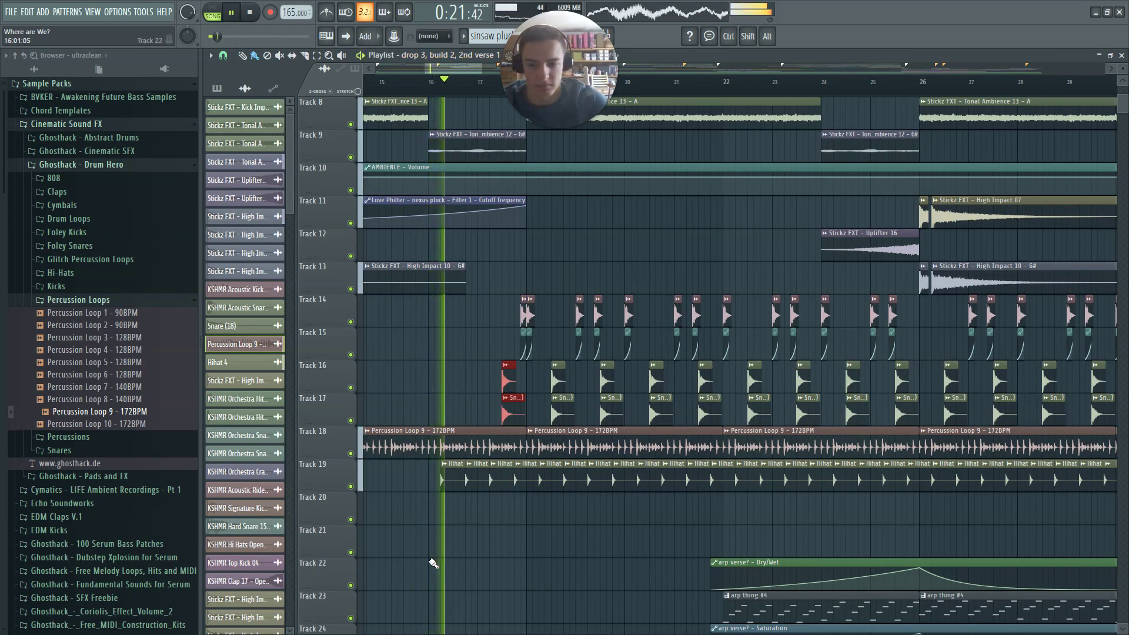
{"action": "scroll", "coordinate": [599, 470], "scroll_direction": "down", "scroll_amount": 6}
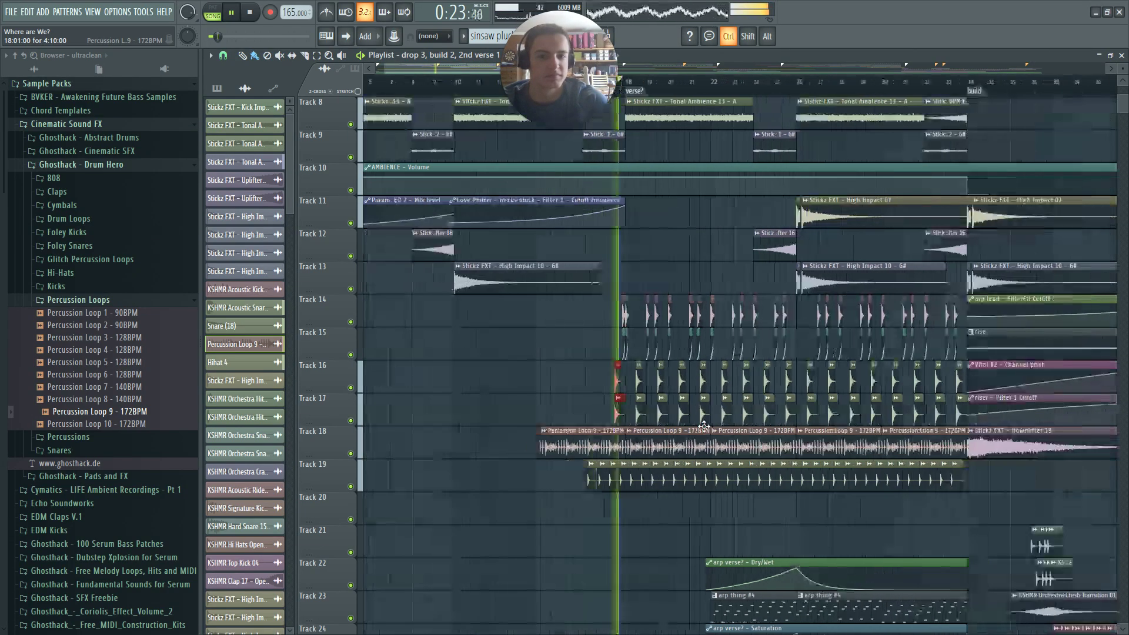
{"action": "scroll", "coordinate": [661, 433], "scroll_direction": "up", "scroll_amount": 5}
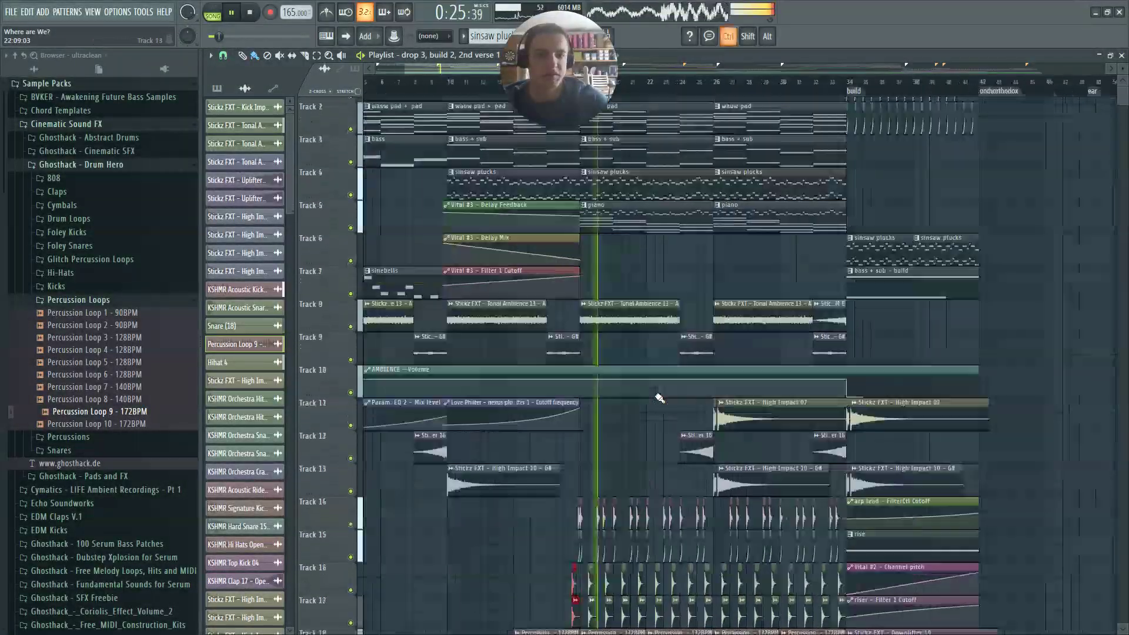
{"action": "key", "text": "space"}
Open the notes of the Track 5 piano pattern, play the pattern and bring up the mixer
{"action": "left_click", "coordinate": [589, 247]}
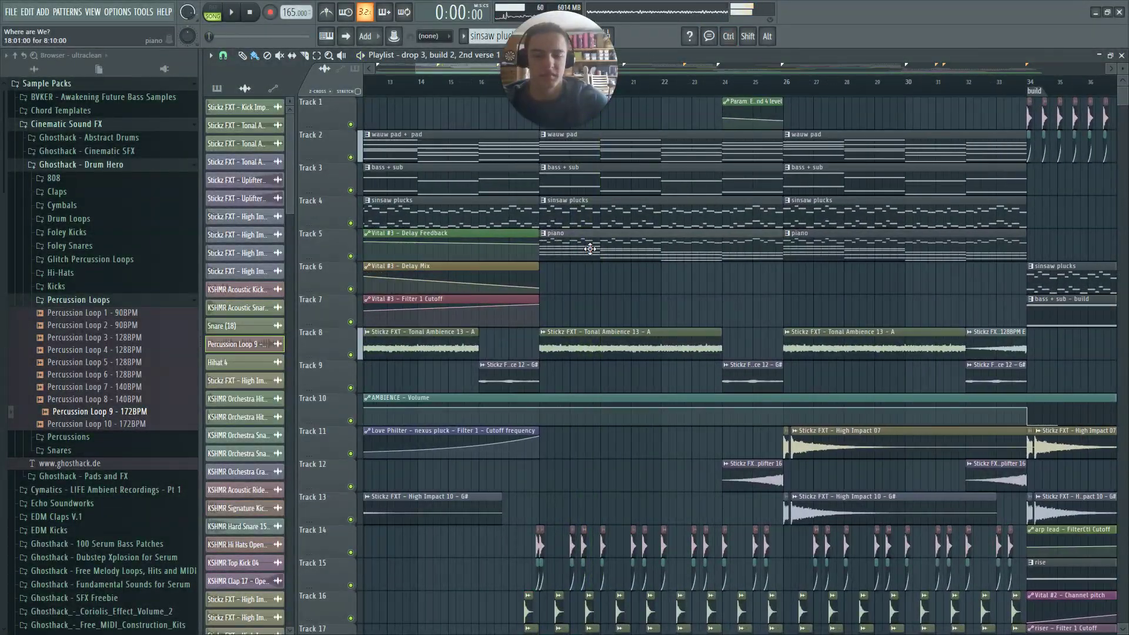
{"action": "key", "text": "l"}
{"action": "key", "text": "space"}
{"action": "key", "text": "F6"}
{"action": "key", "text": "F6"}
{"action": "key", "text": "F7"}
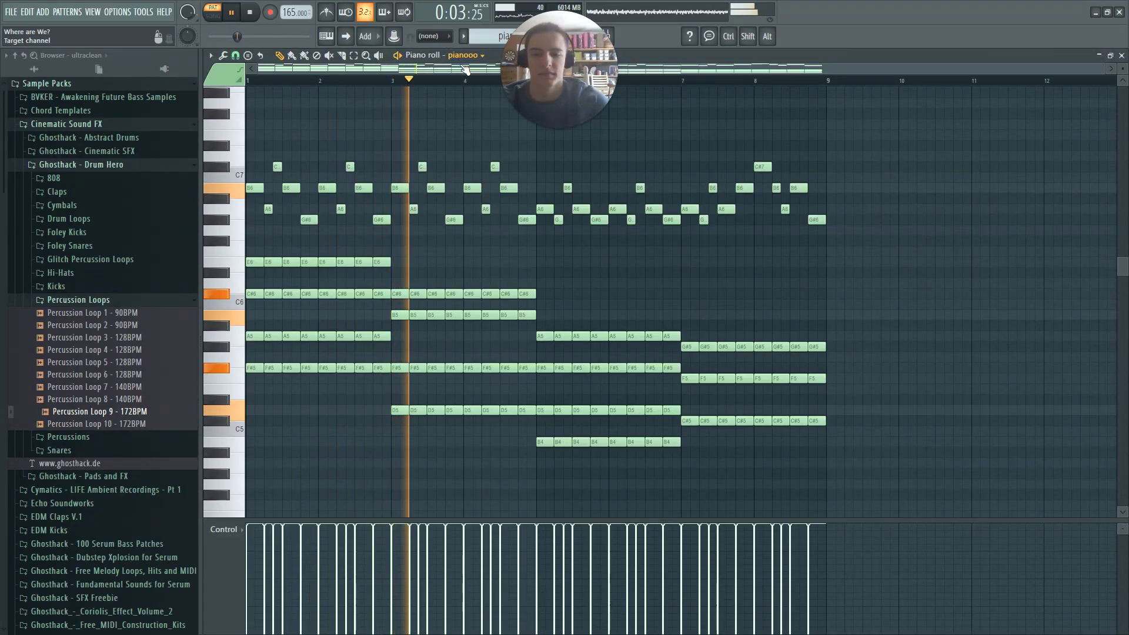
{"action": "key", "text": "F9"}
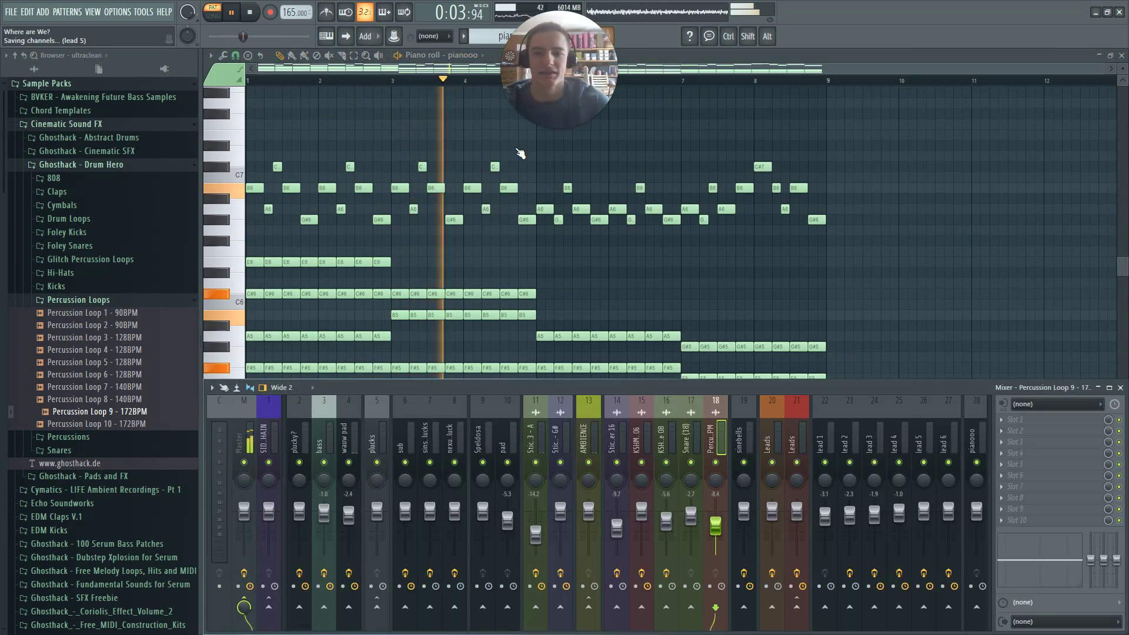
Return to the playlist, play into the verse, reopen the piano pattern's notes, audition them and stop playback
{"action": "key", "text": "F5"}
{"action": "left_click", "coordinate": [482, 88]}
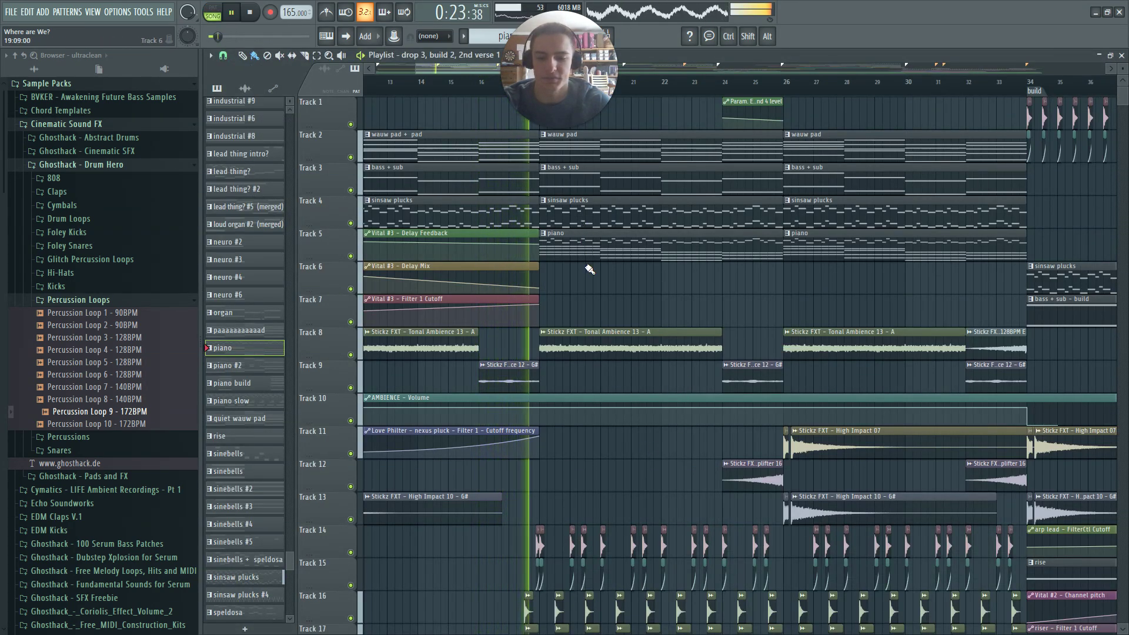
{"action": "double_click", "coordinate": [592, 248]}
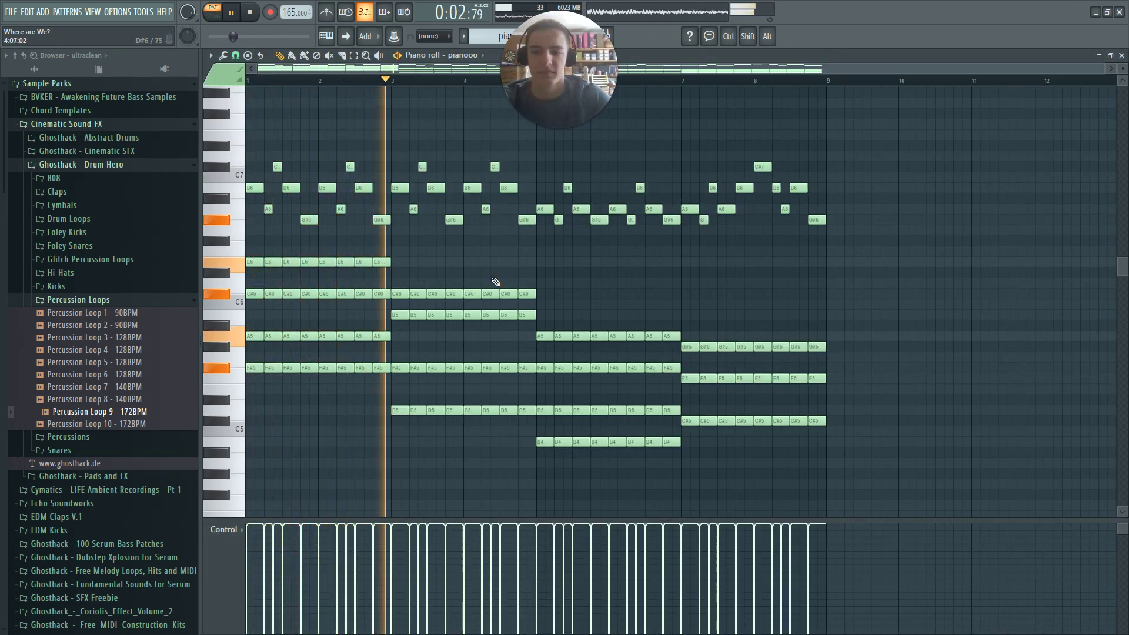
{"action": "key", "text": "space"}
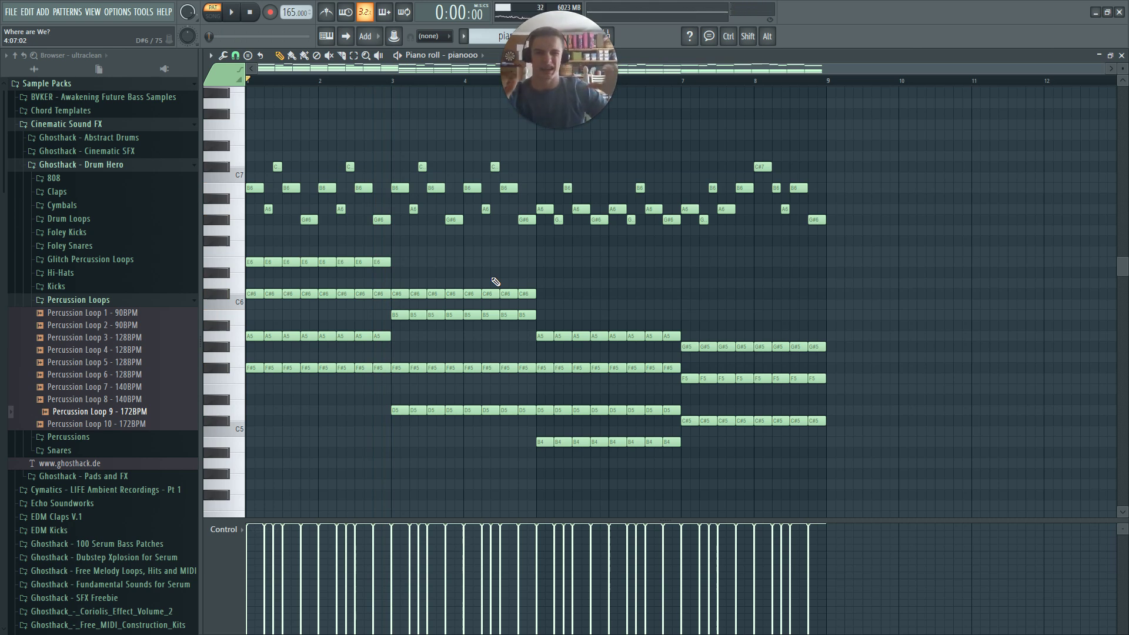
Open the organ mixer track's Cymatics Origin effect, examine its resample frequency and close it
{"action": "key", "text": "F9"}
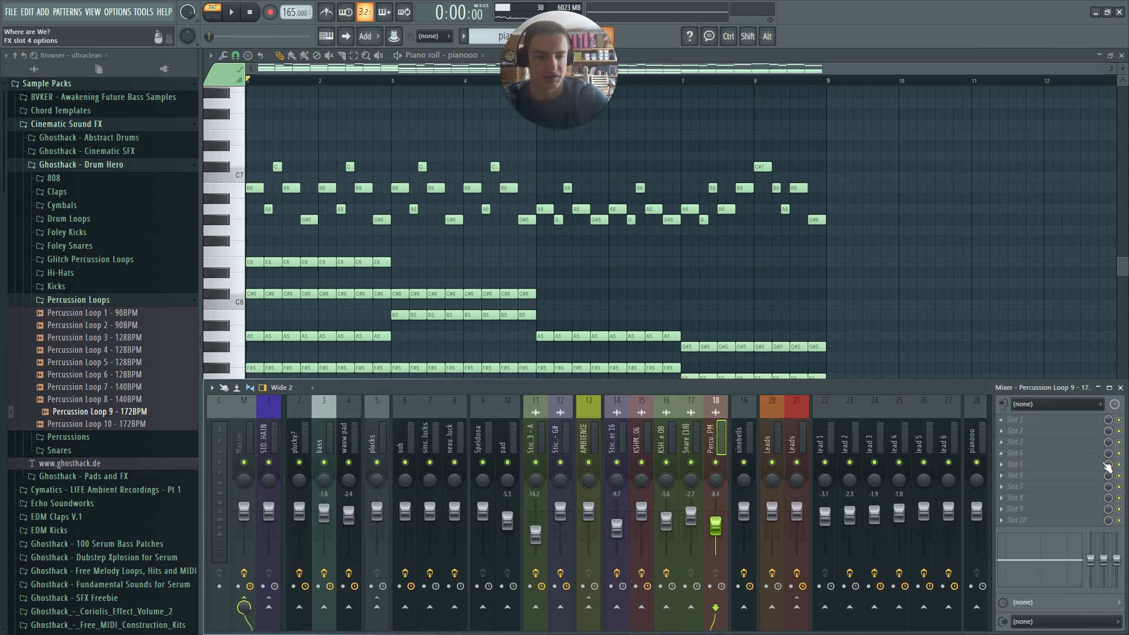
{"action": "left_click_drag", "start_coordinate": [408, 629], "coordinate": [435, 628]}
{"action": "left_click", "coordinate": [557, 509]}
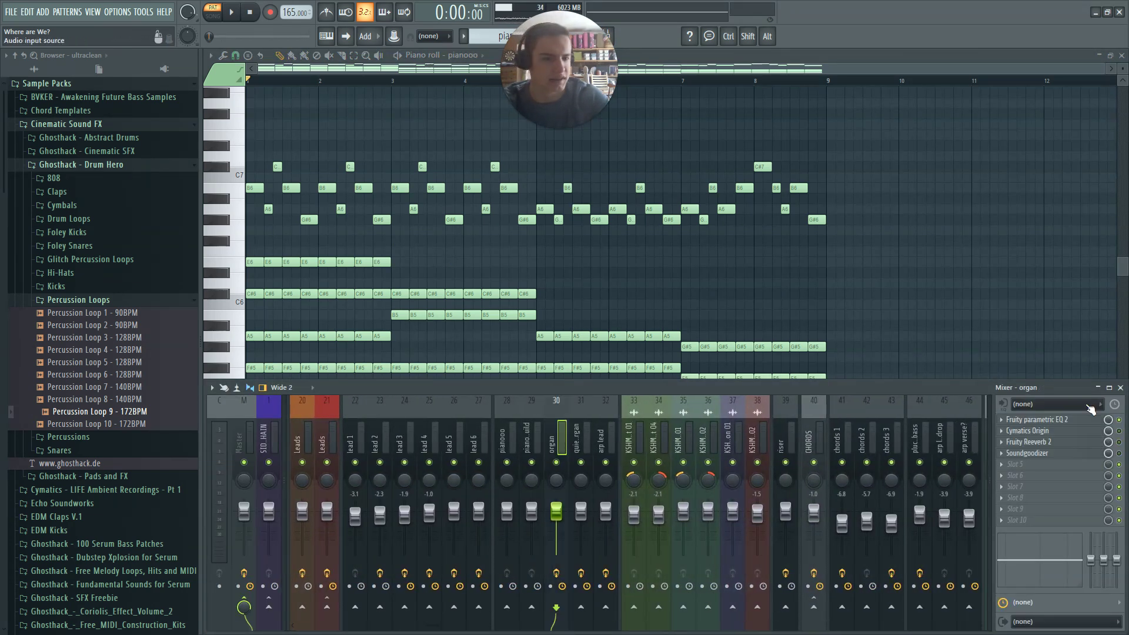
{"action": "left_click", "coordinate": [1066, 431]}
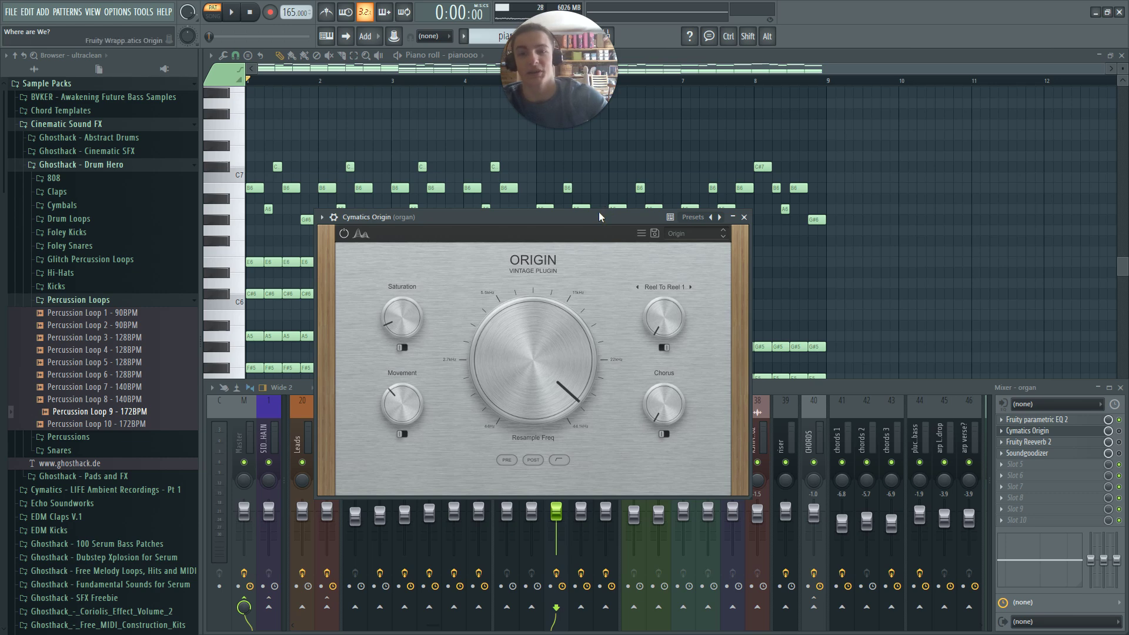
{"action": "left_click_drag", "start_coordinate": [599, 217], "coordinate": [607, 185]}
{"action": "mouse_move", "coordinate": [575, 394]}
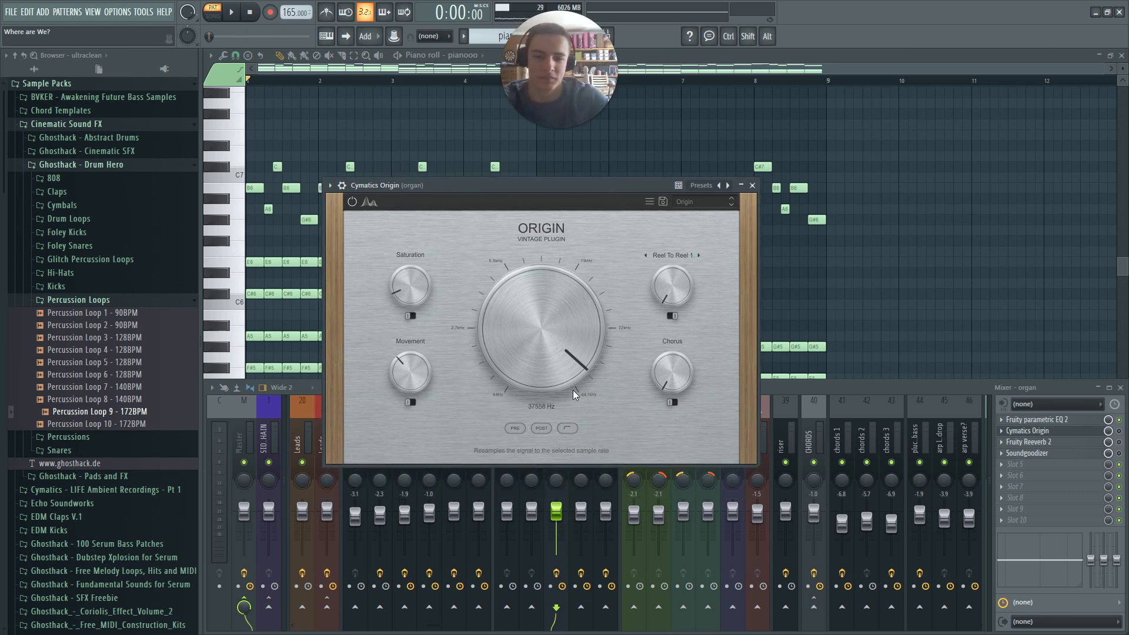
{"action": "key", "text": "Escape"}
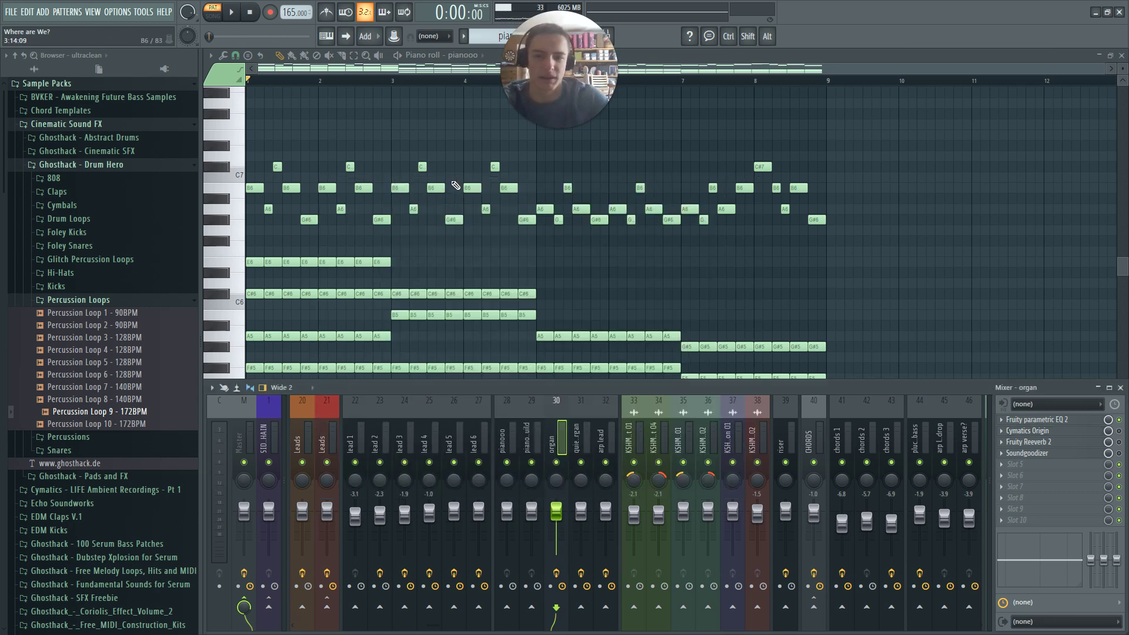
Leave the mixer, return to the playlist and play the song from the start of the verse
{"action": "key", "text": "F9"}
{"action": "key", "text": "F5"}
{"action": "left_click_drag", "start_coordinate": [465, 64], "coordinate": [474, 63]}
{"action": "left_click", "coordinate": [457, 81]}
{"action": "key", "text": "space"}
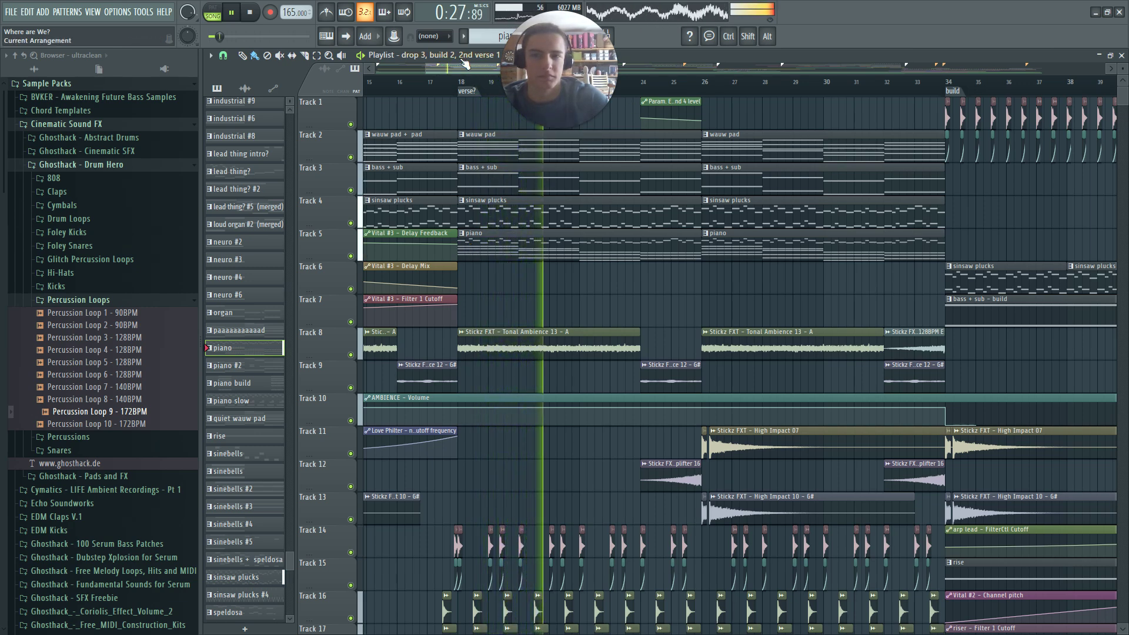
Examine the verse's drum, arp automation and lead tracks during playback, and return to the upper playlist tracks
{"action": "scroll", "coordinate": [466, 271], "scroll_direction": "down", "scroll_amount": 3}
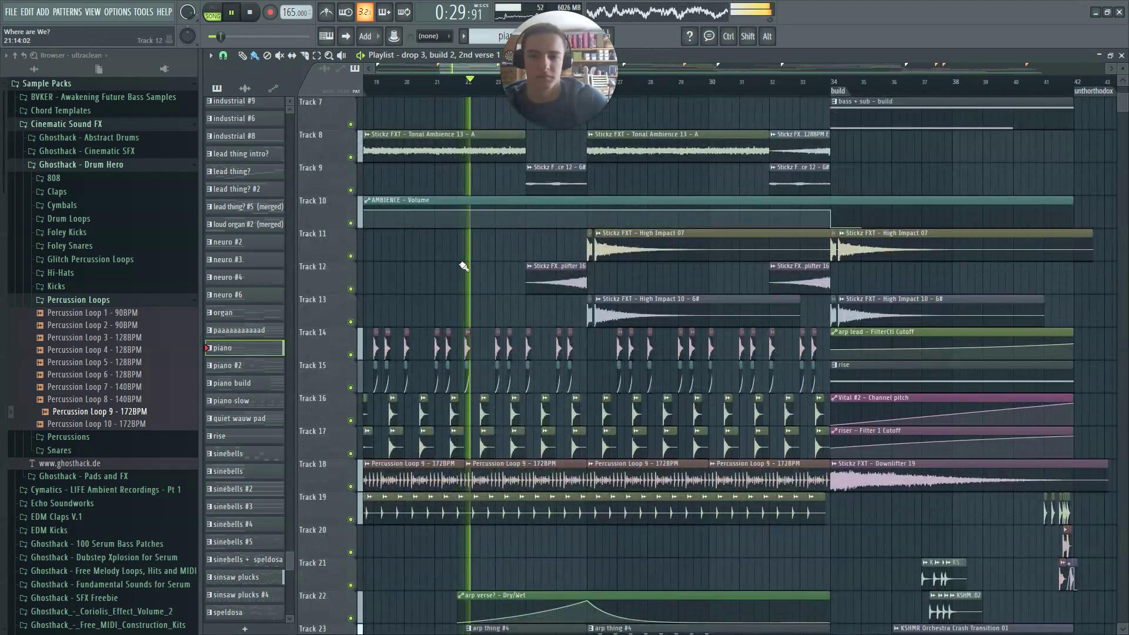
{"action": "scroll", "coordinate": [479, 263], "scroll_direction": "down", "scroll_amount": 3}
{"action": "scroll", "coordinate": [484, 260], "scroll_direction": "down", "scroll_amount": 4}
{"action": "scroll", "coordinate": [491, 519], "scroll_direction": "up", "scroll_amount": 4}
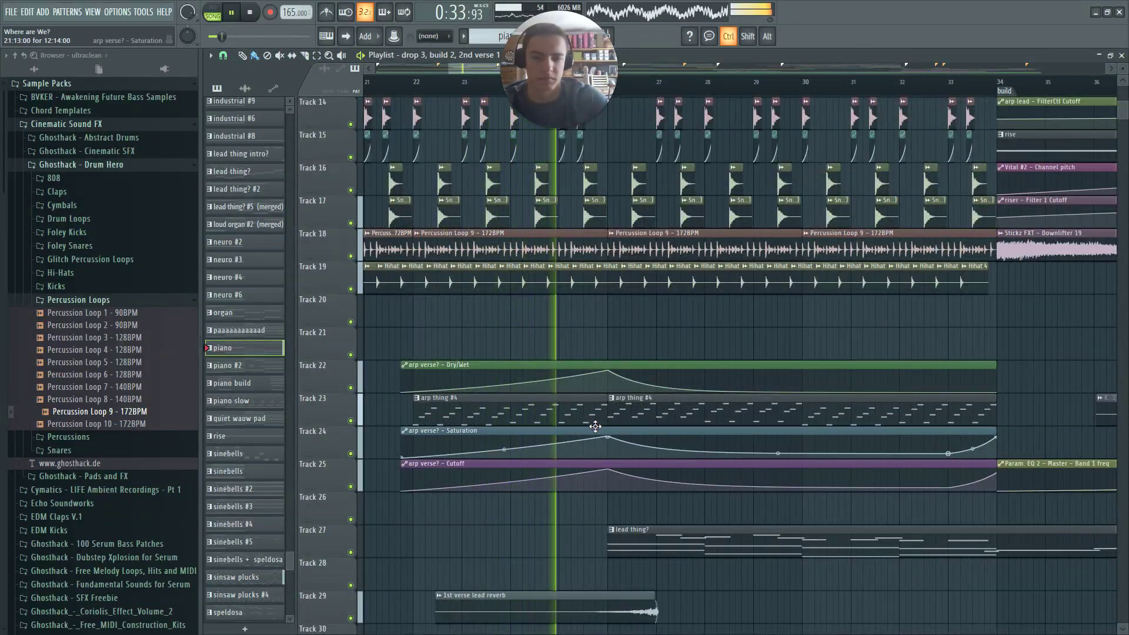
{"action": "scroll", "coordinate": [594, 427], "scroll_direction": "down", "scroll_amount": 1}
{"action": "scroll", "coordinate": [652, 360], "scroll_direction": "up", "scroll_amount": 2}
{"action": "scroll", "coordinate": [652, 360], "scroll_direction": "up", "scroll_amount": 3}
{"action": "scroll", "coordinate": [597, 134], "scroll_direction": "up", "scroll_amount": 4}
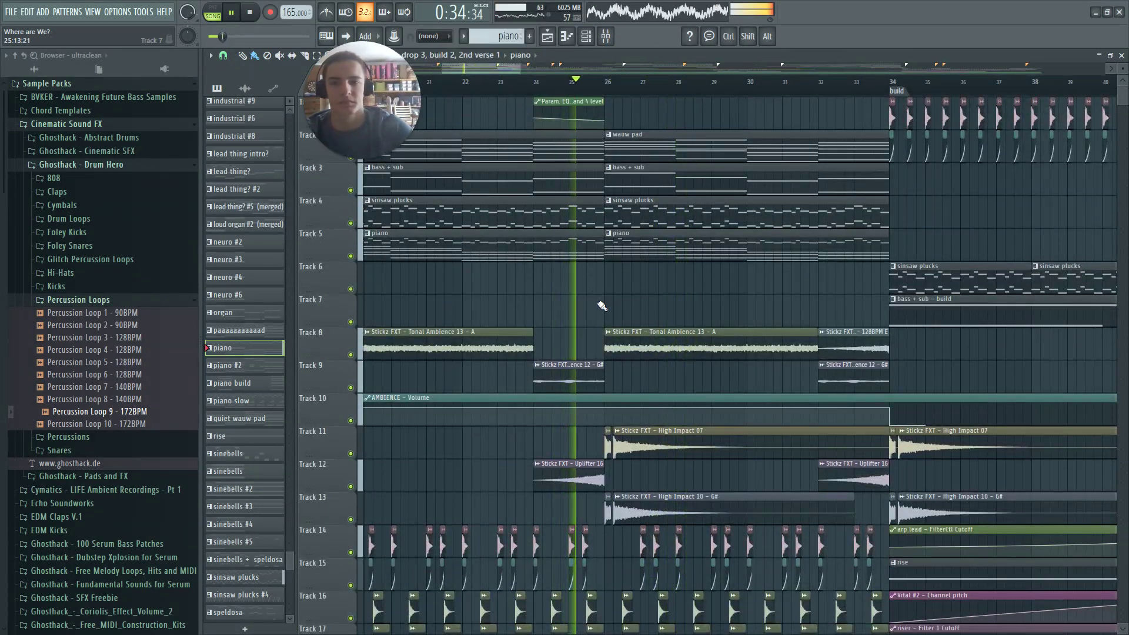
Look over the verse's arp tracks, audition the arp thing #4 clip on Track 23 with its automation, and stop playback
{"action": "scroll", "coordinate": [599, 297], "scroll_direction": "down", "scroll_amount": 7}
{"action": "key", "text": "space"}
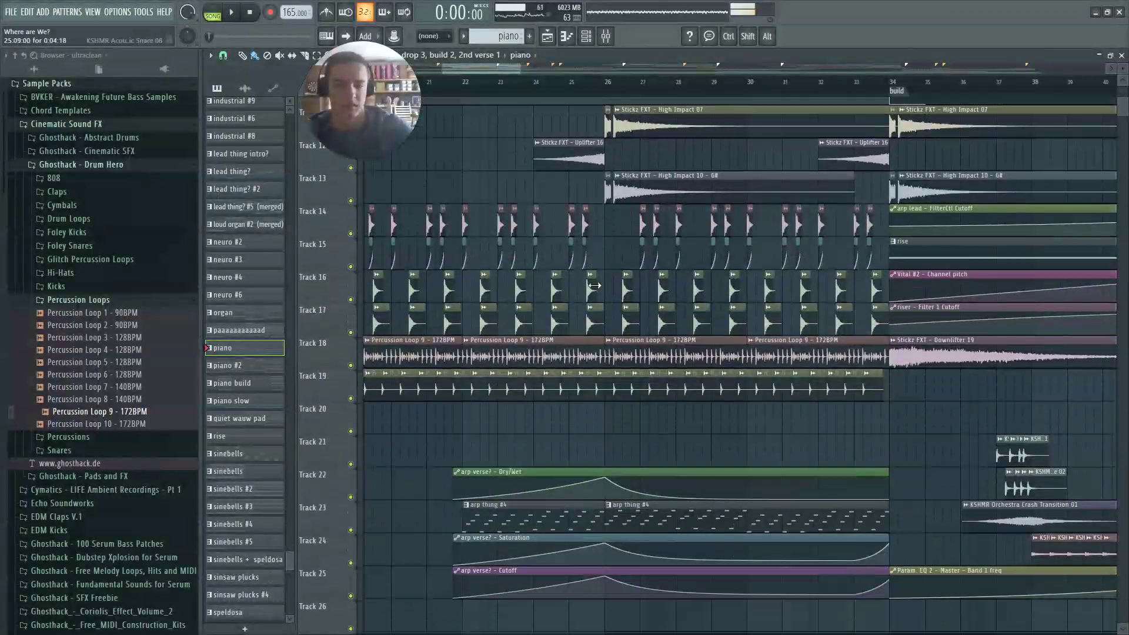
{"action": "scroll", "coordinate": [595, 285], "scroll_direction": "down", "scroll_amount": 4}
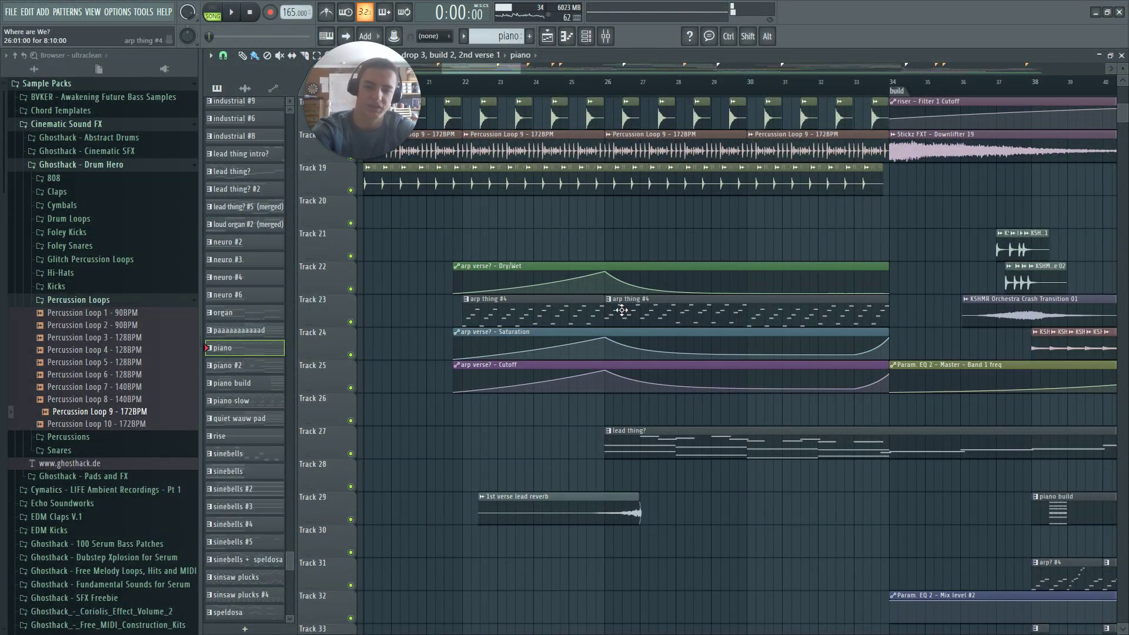
{"action": "scroll", "coordinate": [611, 248], "scroll_direction": "up", "scroll_amount": 9}
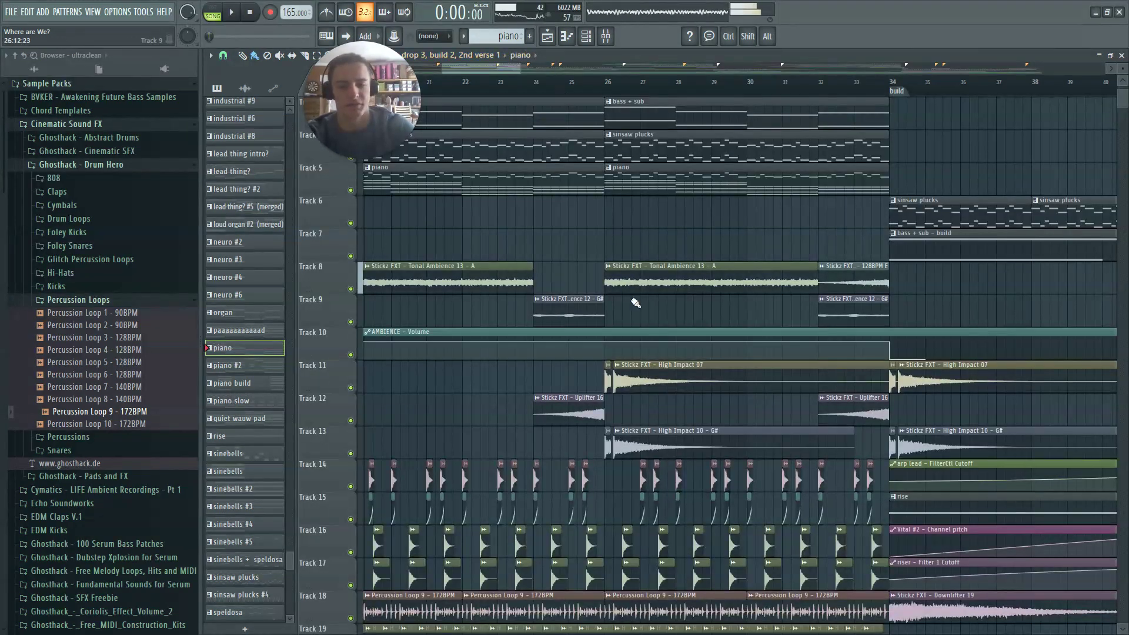
{"action": "scroll", "coordinate": [636, 303], "scroll_direction": "down", "scroll_amount": 5}
{"action": "right_click", "coordinate": [555, 176]}
{"action": "scroll", "coordinate": [550, 224], "scroll_direction": "down", "scroll_amount": 5}
{"action": "right_click", "coordinate": [497, 274]}
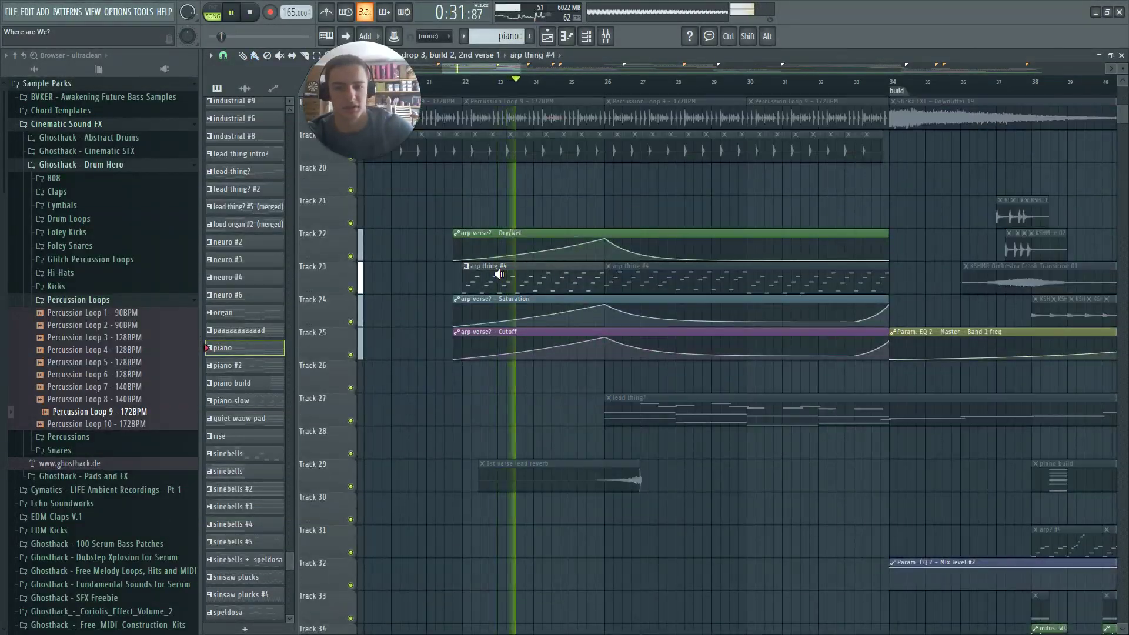
{"action": "key", "text": "space"}
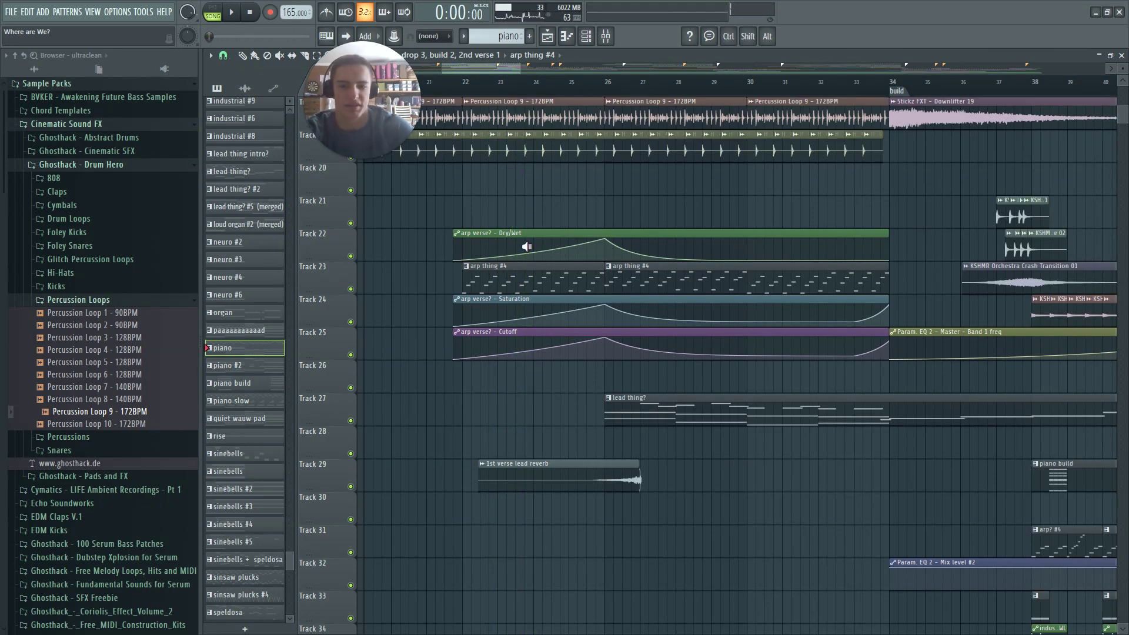
Play the verse from around bar 25, stop it, and open the lead thing? pattern's notes for the lead 1 channel
{"action": "scroll", "coordinate": [527, 246], "scroll_direction": "up", "scroll_amount": 3}
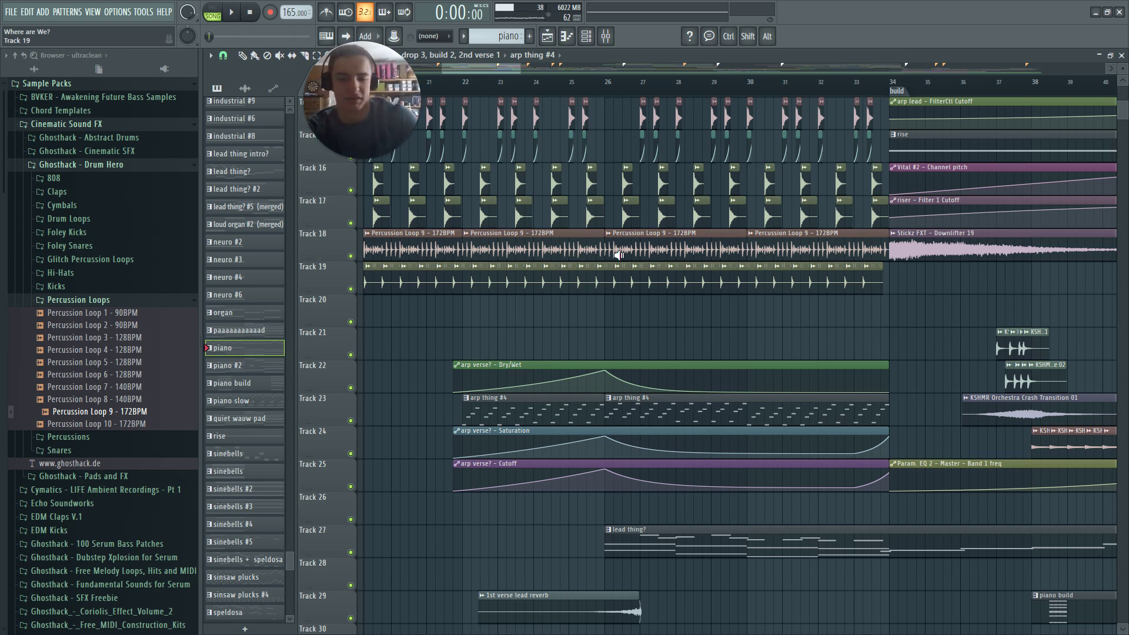
{"action": "left_click", "coordinate": [574, 95]}
{"action": "key", "text": "space"}
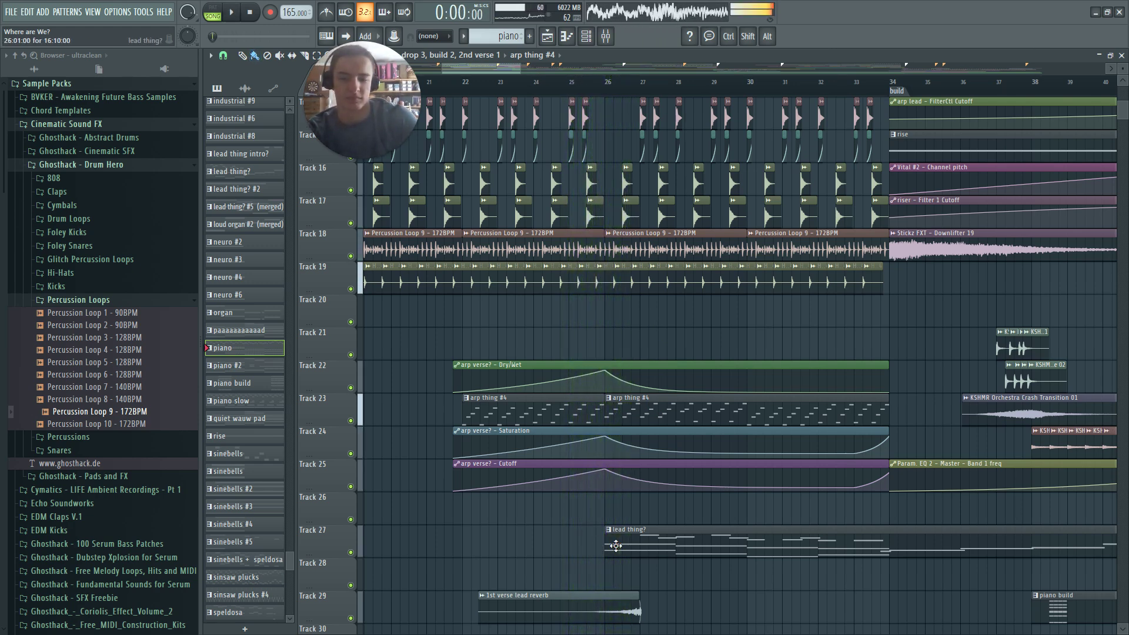
{"action": "double_click", "coordinate": [614, 529]}
{"action": "key", "text": "space"}
{"action": "key", "text": "F6"}
{"action": "key", "text": "F7"}
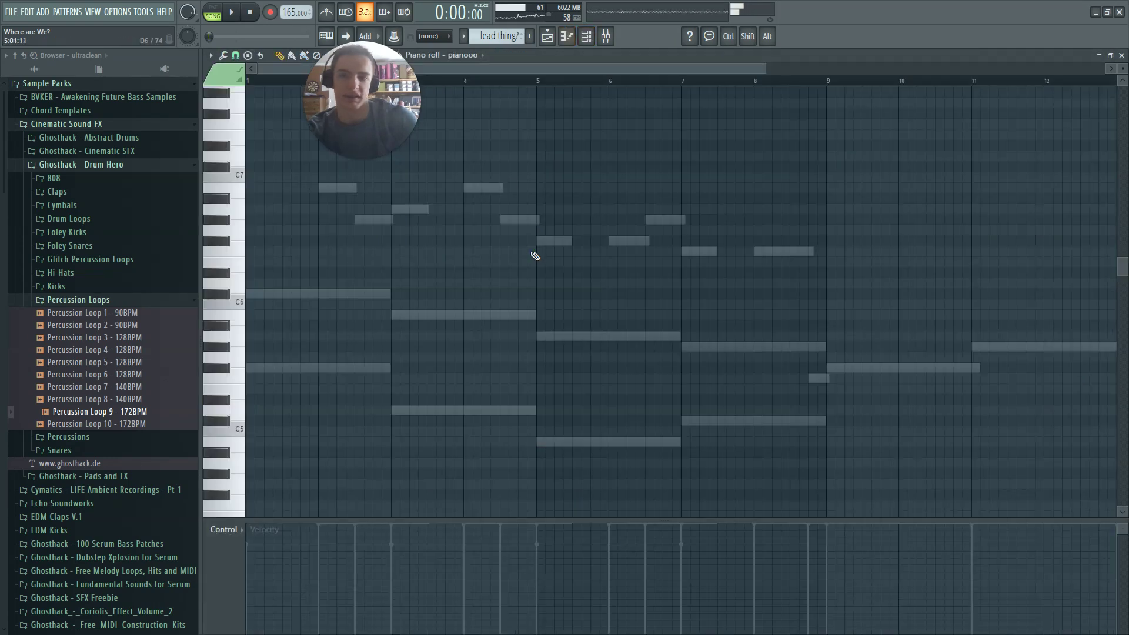
{"action": "scroll", "coordinate": [475, 55], "scroll_direction": "down", "scroll_amount": 1}
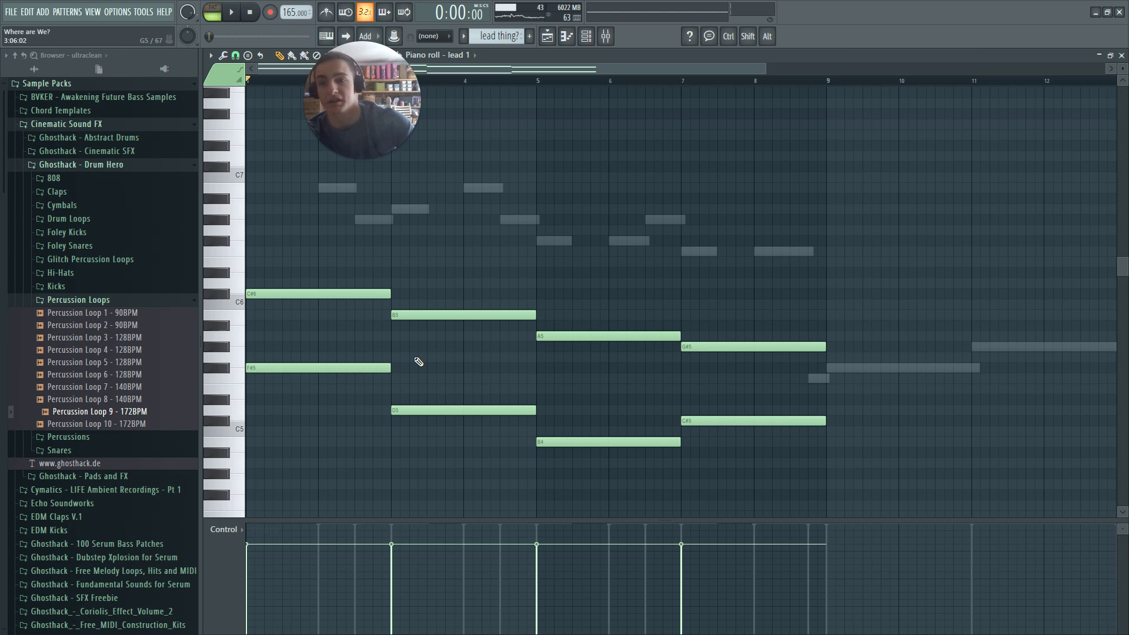
Open and audition lead 1's Sylenth1 synth, close it, play the lead notes, and return to the playlist
{"action": "key", "text": "F6"}
{"action": "left_click", "coordinate": [623, 339]}
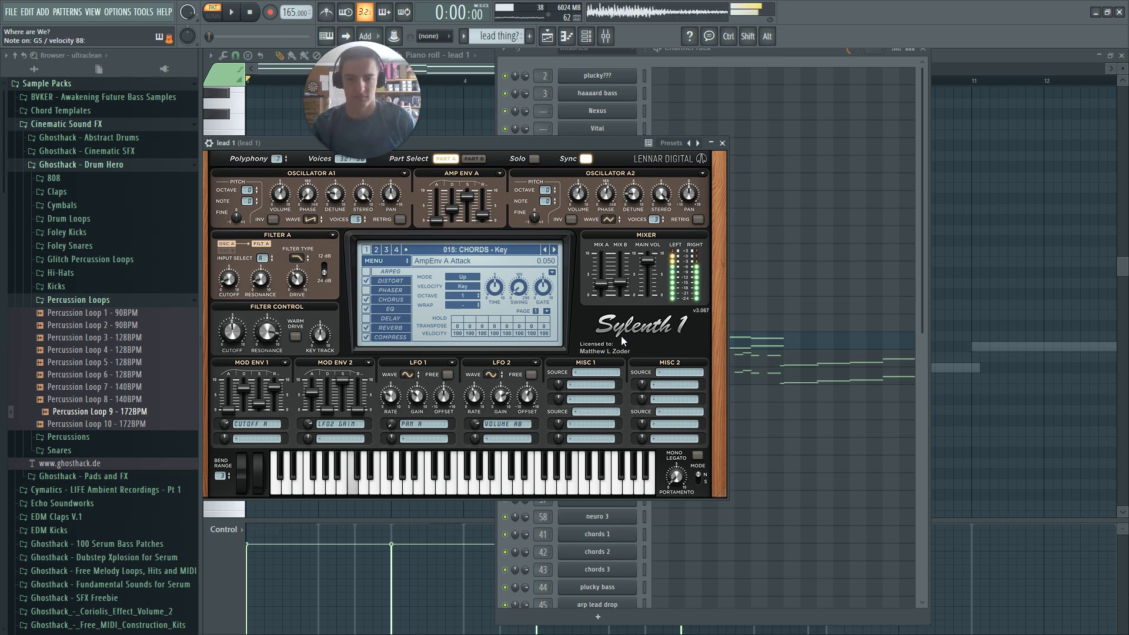
{"action": "key", "text": "Escape"}
{"action": "key", "text": "Escape"}
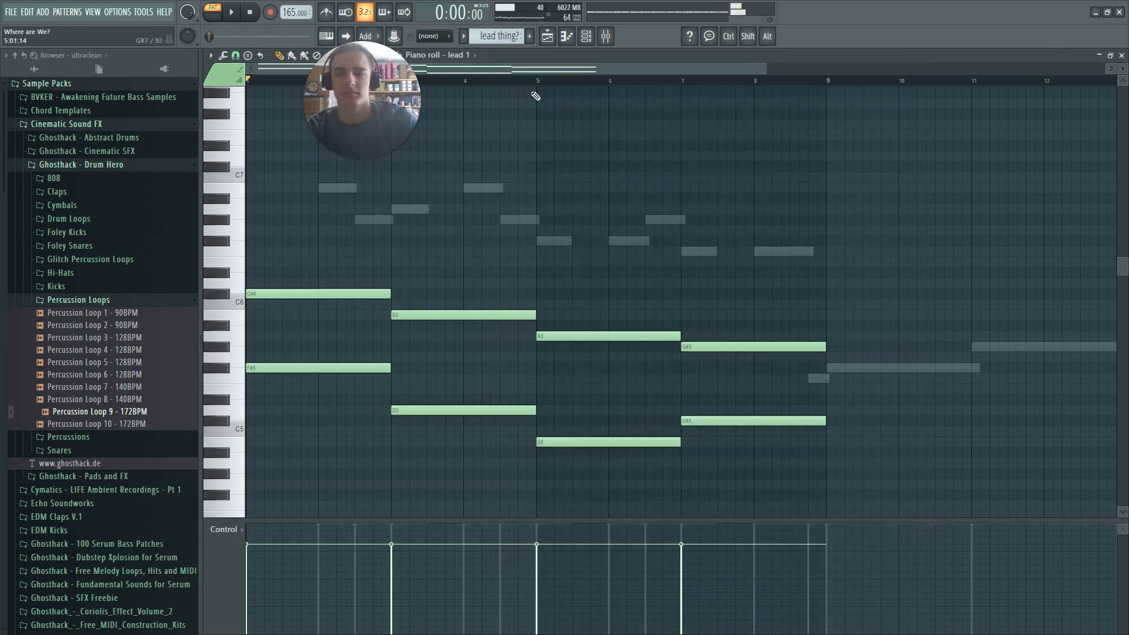
{"action": "left_click", "coordinate": [398, 55]}
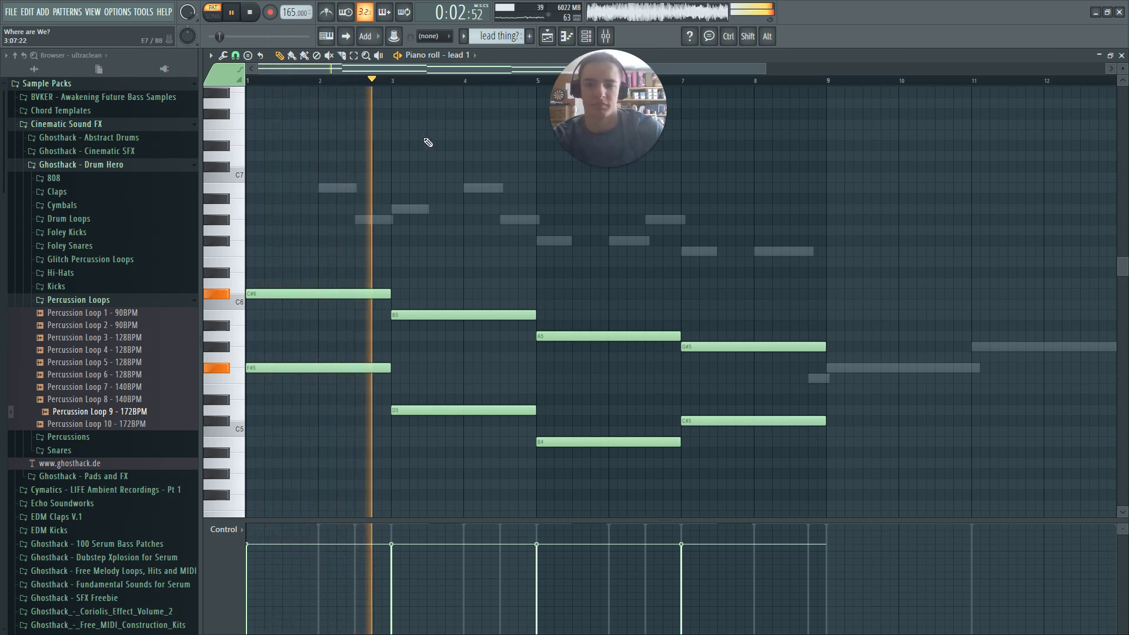
{"action": "key", "text": "Escape"}
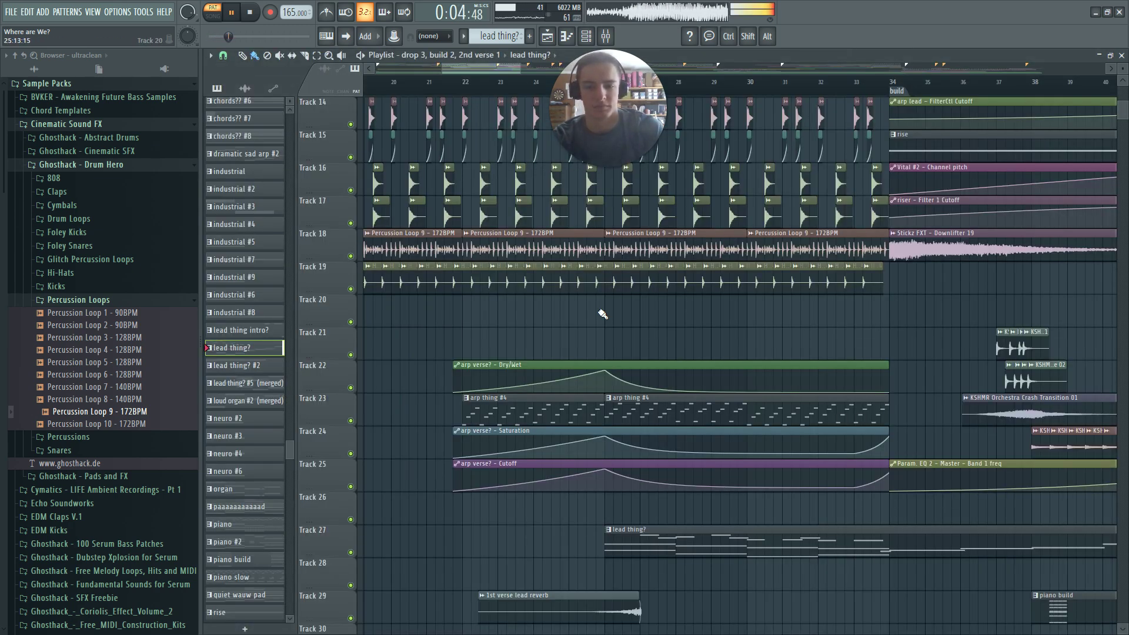
Delete the 1st verse lead reverb clip on Track 29 and play the transition at bar 26 without it
{"action": "scroll", "coordinate": [591, 534], "scroll_direction": "down", "scroll_amount": 5}
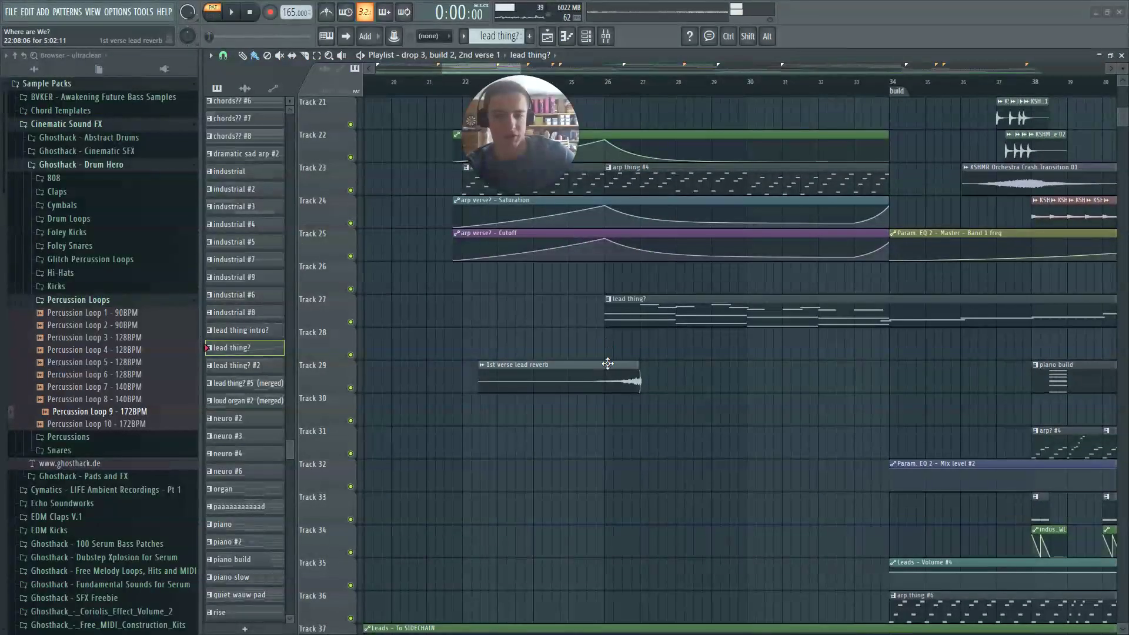
{"action": "key", "text": "space"}
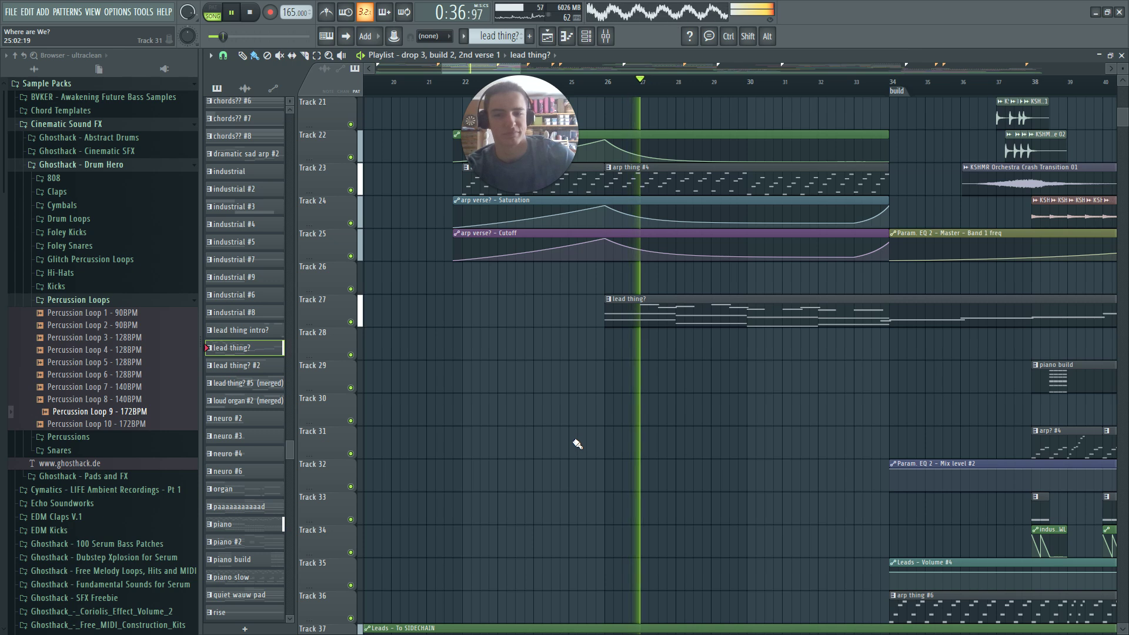
{"action": "left_click_drag", "start_coordinate": [546, 160], "coordinate": [425, 157]}
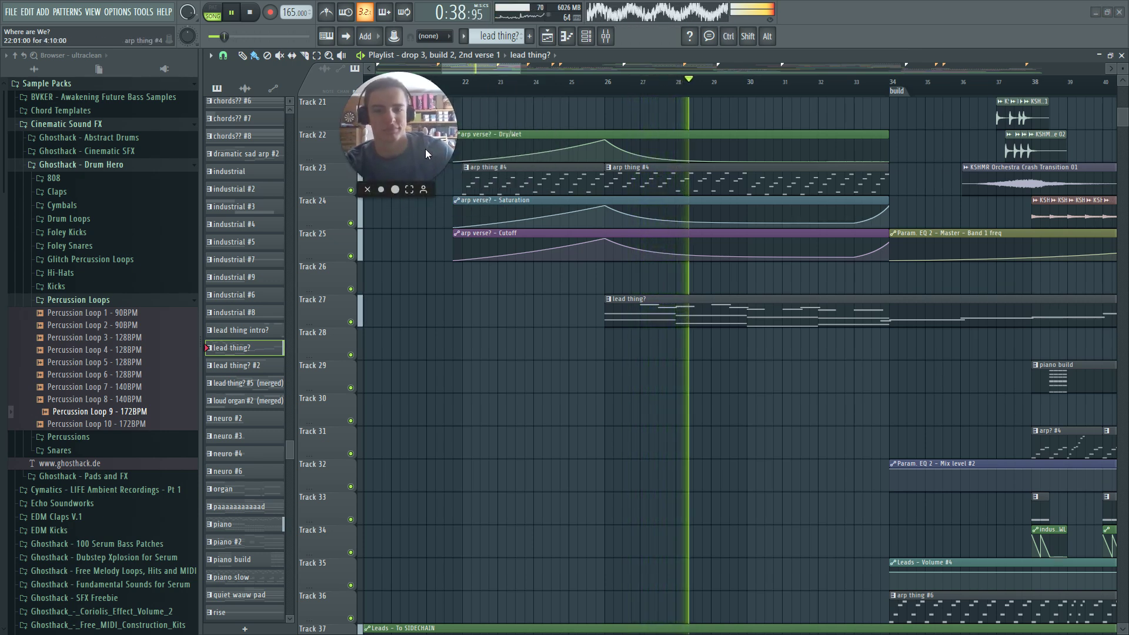
Restore the deleted 1st verse lead reverb clip and replay the transition at bar 26 with it
{"action": "key", "text": "ctrl+z"}
{"action": "key", "text": "space"}
{"action": "key", "text": "space"}
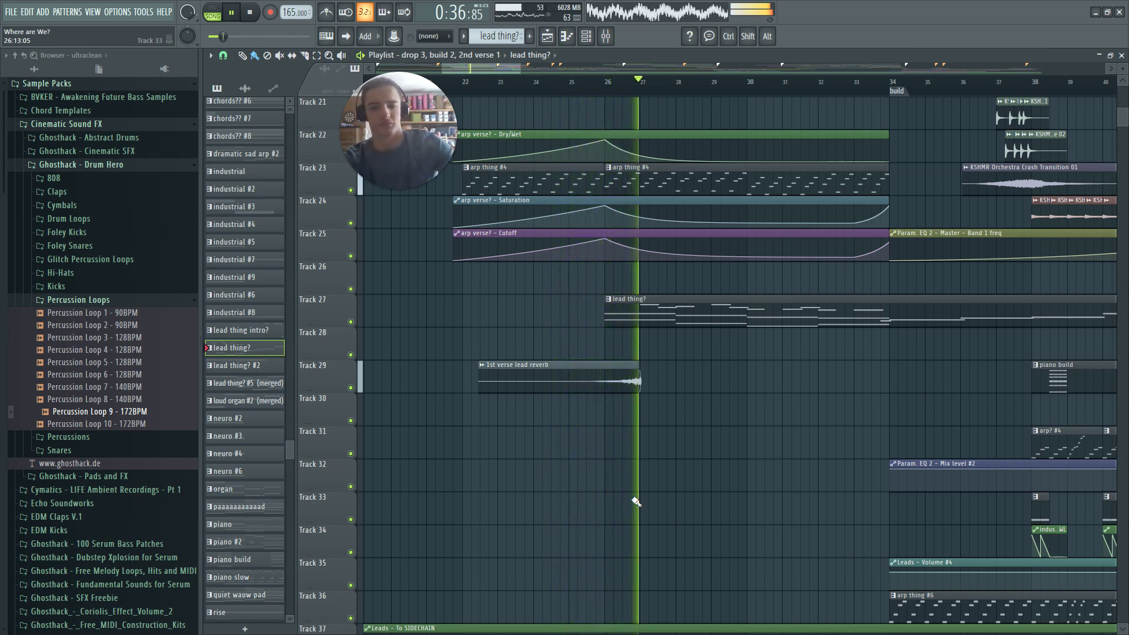
Audition the Stickz FXT - Riser 16 clip on Track 8 at the end of the verse
{"action": "left_click_drag", "start_coordinate": [450, 65], "coordinate": [499, 65]}
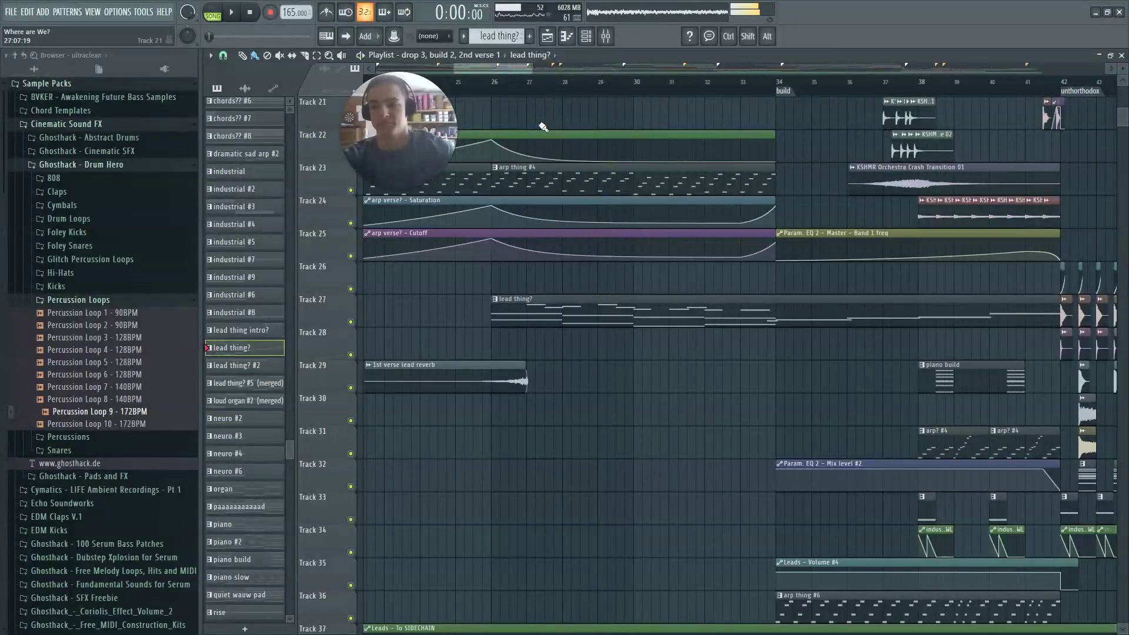
{"action": "scroll", "coordinate": [542, 126], "scroll_direction": "up", "scroll_amount": 10}
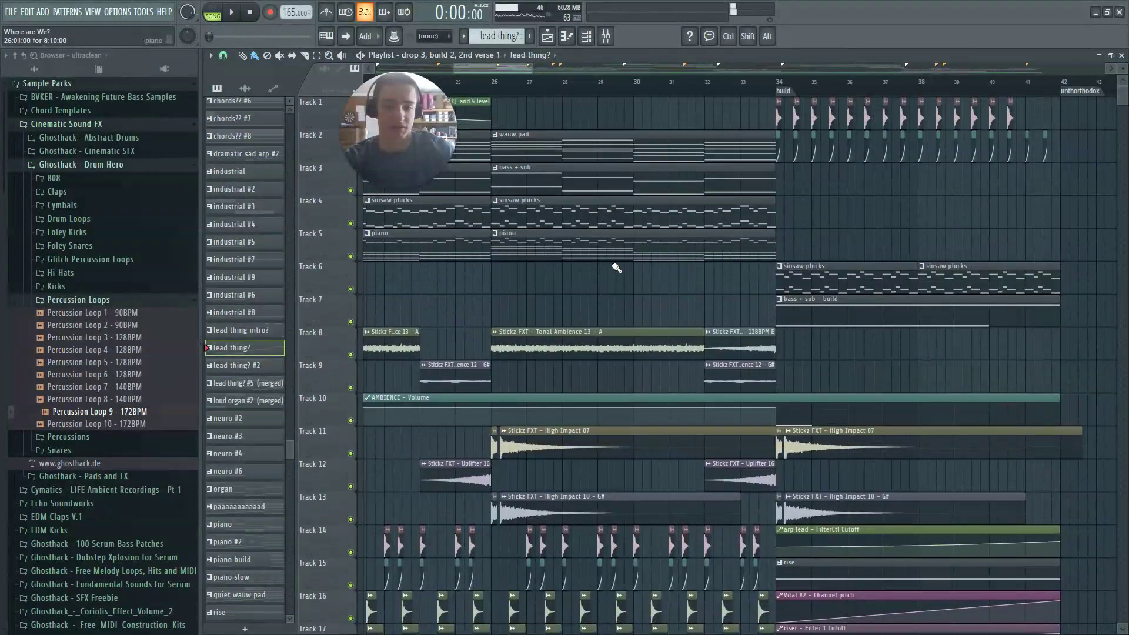
{"action": "right_click", "coordinate": [709, 346]}
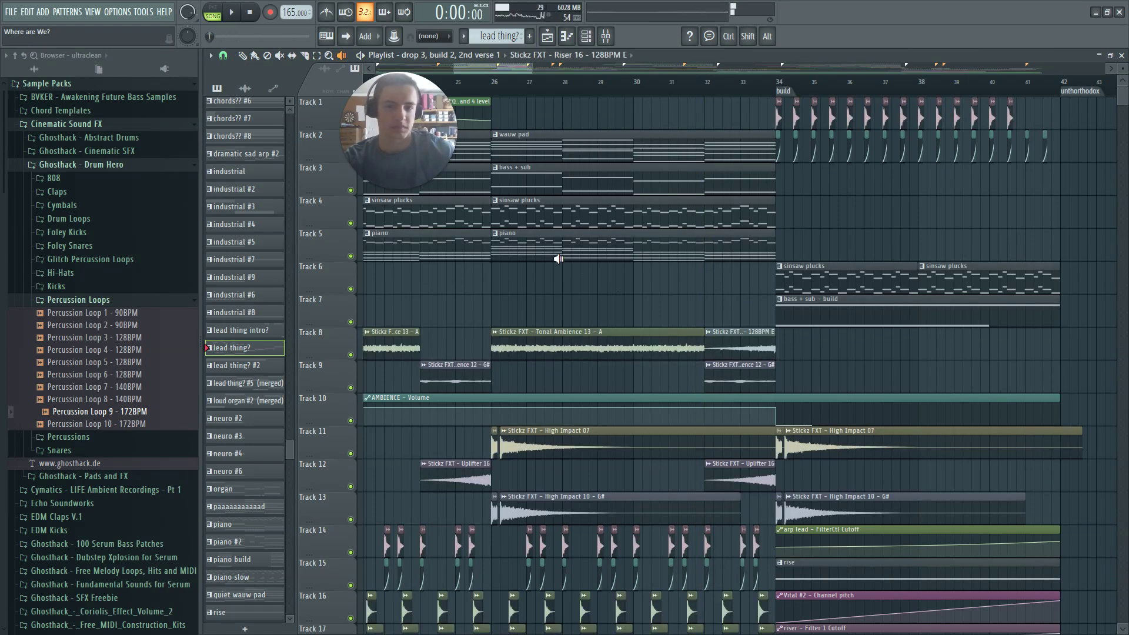
{"action": "key", "text": "b"}
Play the last verse bars leading to the build, examining the riser, ambience and uplifter tracks, and stop playback
{"action": "scroll", "coordinate": [570, 264], "scroll_direction": "down", "scroll_amount": 5}
{"action": "scroll", "coordinate": [559, 259], "scroll_direction": "down", "scroll_amount": 3}
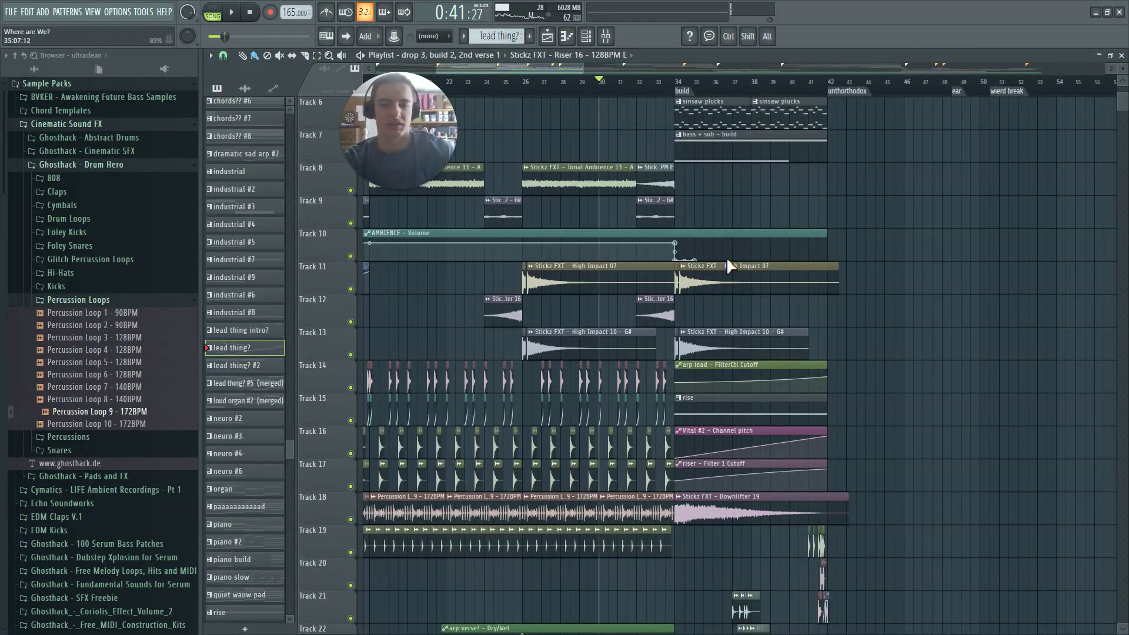
{"action": "scroll", "coordinate": [809, 274], "scroll_direction": "up", "scroll_amount": 5}
{"action": "scroll", "coordinate": [841, 271], "scroll_direction": "up", "scroll_amount": 3}
{"action": "scroll", "coordinate": [564, 209], "scroll_direction": "down", "scroll_amount": 4}
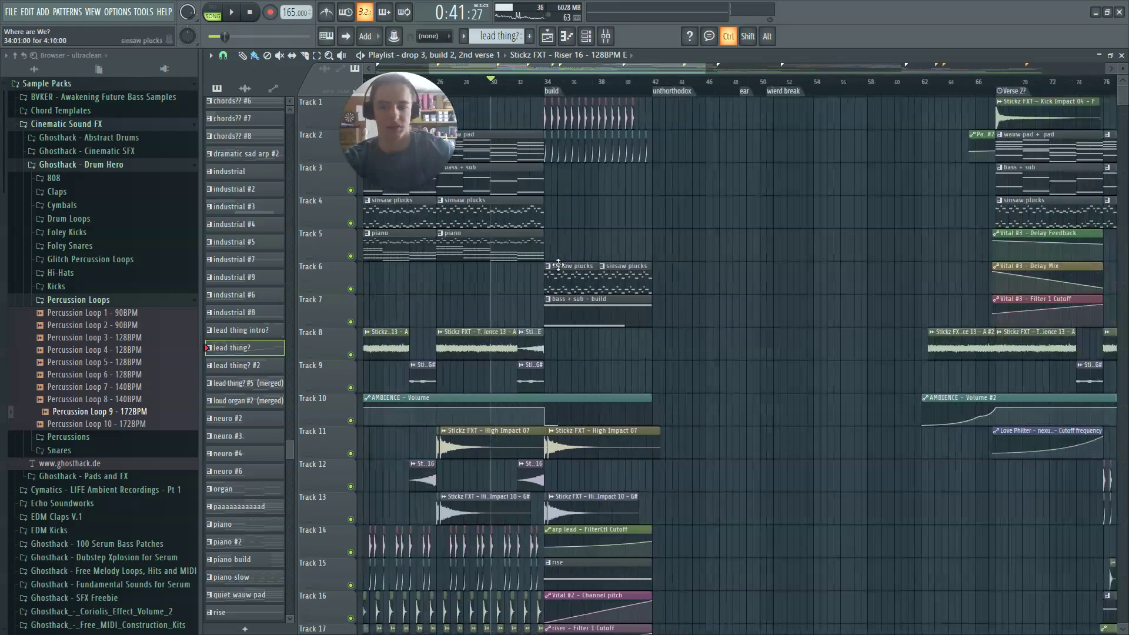
{"action": "key", "text": "space"}
{"action": "scroll", "coordinate": [518, 276], "scroll_direction": "up", "scroll_amount": 3}
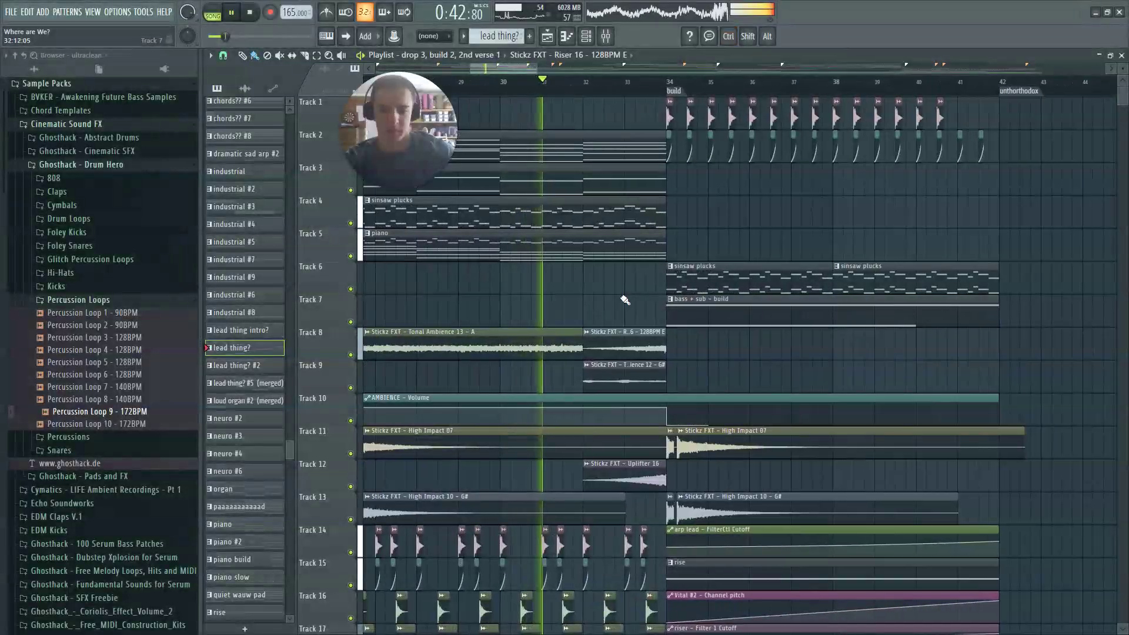
{"action": "scroll", "coordinate": [625, 300], "scroll_direction": "down", "scroll_amount": 4}
{"action": "scroll", "coordinate": [663, 260], "scroll_direction": "up", "scroll_amount": 4}
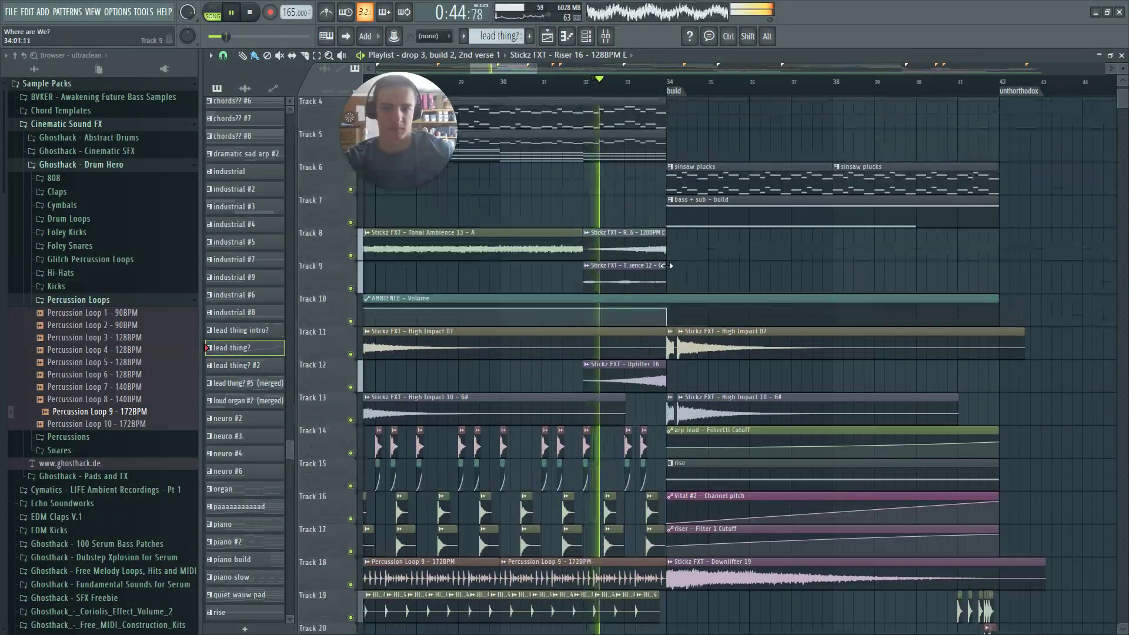
{"action": "scroll", "coordinate": [630, 243], "scroll_direction": "up", "scroll_amount": 4}
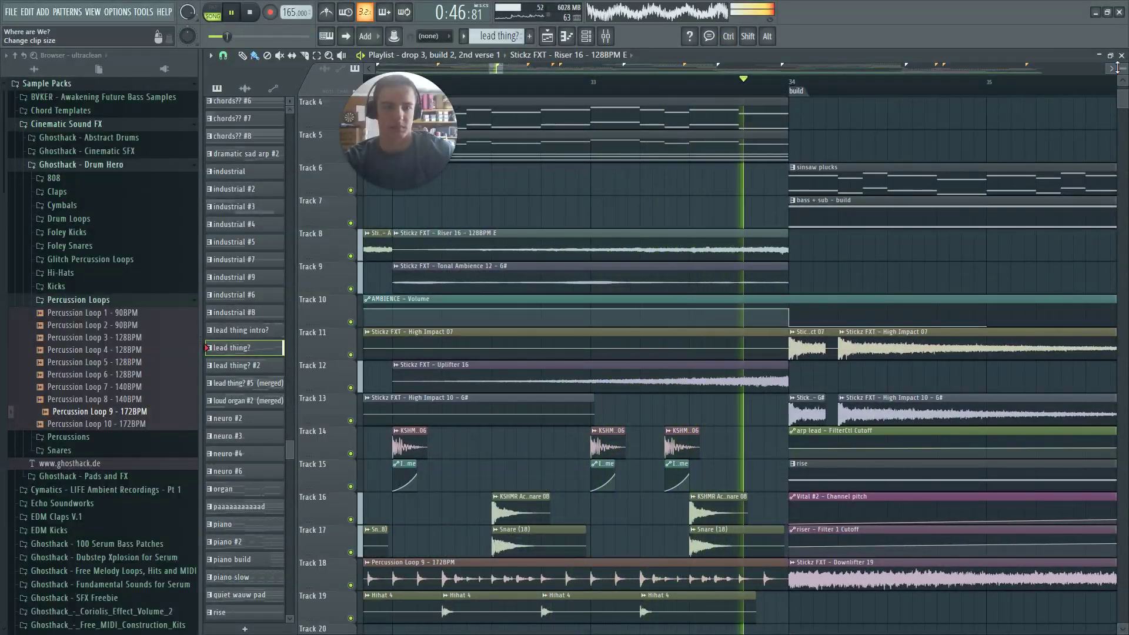
{"action": "key", "text": "space"}
Examine the Riser 16, Tonal Ambience 12 and Uplifter 16 waveforms just before the build marker
{"action": "scroll", "coordinate": [643, 208], "scroll_direction": "up", "scroll_amount": 3}
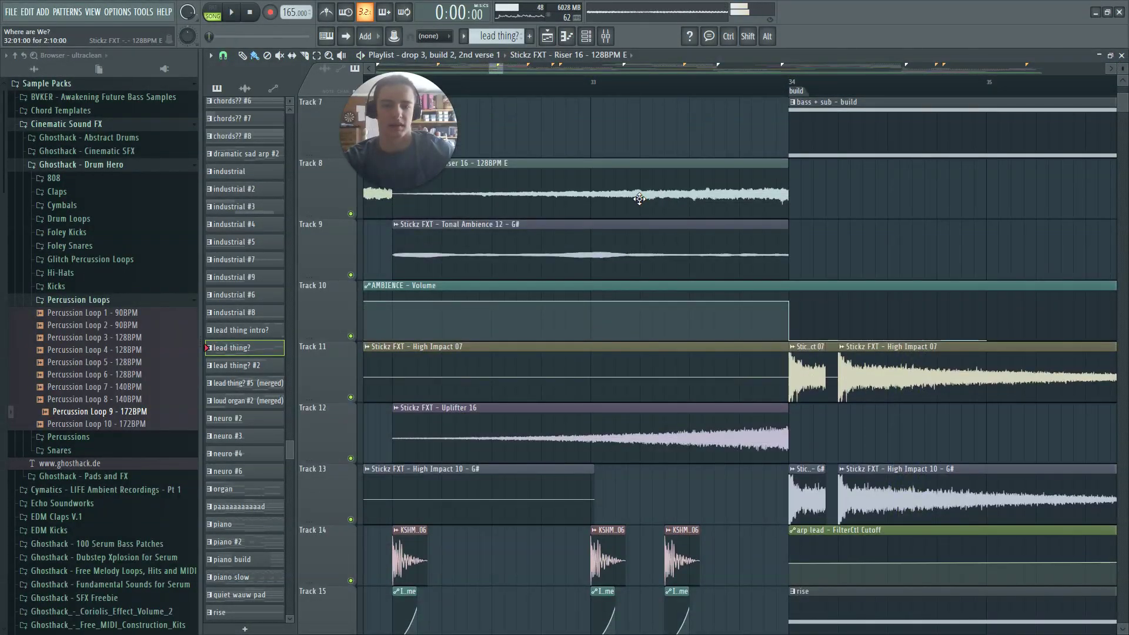
{"action": "scroll", "coordinate": [645, 221], "scroll_direction": "up", "scroll_amount": 3}
{"action": "scroll", "coordinate": [644, 221], "scroll_direction": "down", "scroll_amount": 2}
{"action": "key", "text": "y"}
{"action": "left_click", "coordinate": [379, 254]}
{"action": "left_click", "coordinate": [416, 253]}
{"action": "left_click_drag", "start_coordinate": [417, 253], "coordinate": [453, 253]}
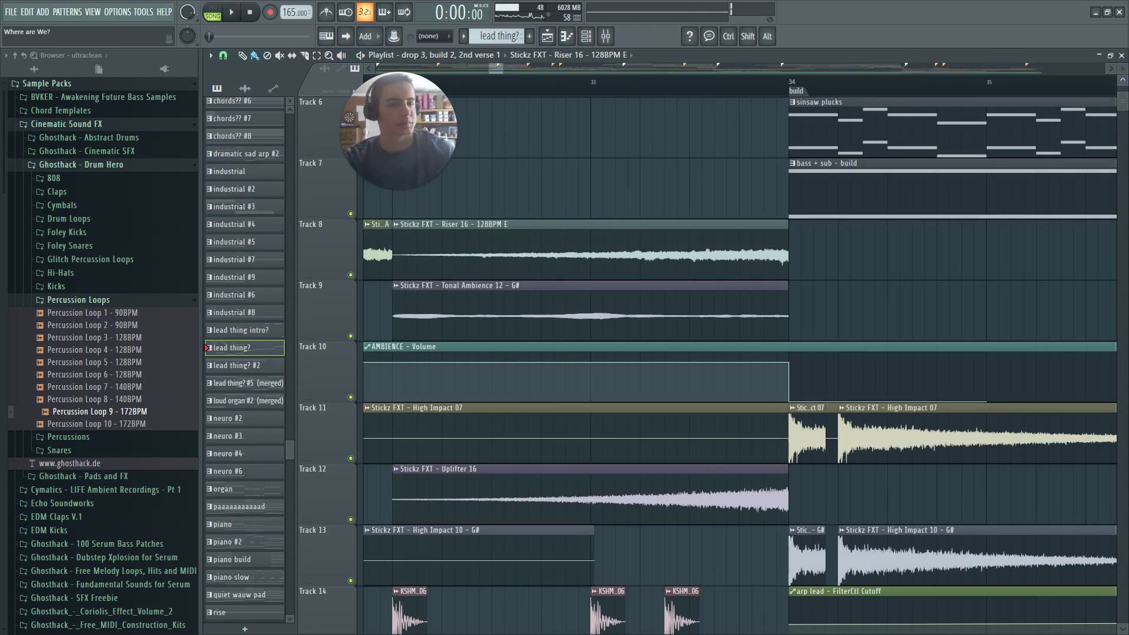
Return to the arp and lead tracks, play the end of the verse from around bar 31, and stop playback
{"action": "left_click_drag", "start_coordinate": [1122, 68], "coordinate": [1122, 94]}
{"action": "scroll", "coordinate": [706, 283], "scroll_direction": "down", "scroll_amount": 9}
{"action": "scroll", "coordinate": [722, 301], "scroll_direction": "down", "scroll_amount": 8}
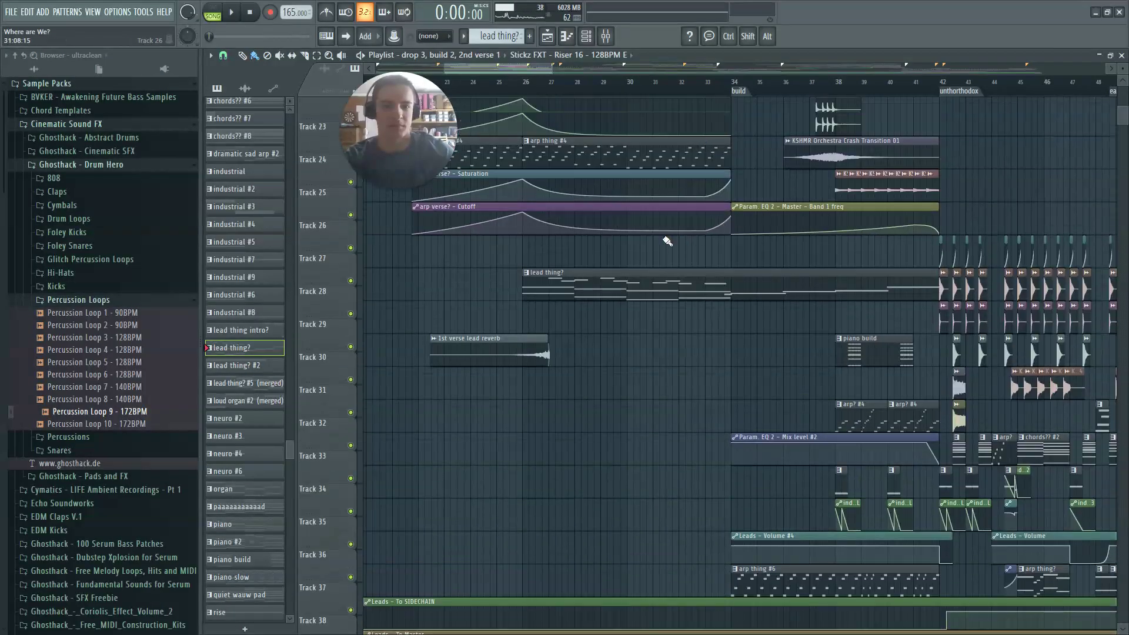
{"action": "scroll", "coordinate": [713, 302], "scroll_direction": "up", "scroll_amount": 3}
{"action": "left_click", "coordinate": [665, 83]}
{"action": "key", "text": "space"}
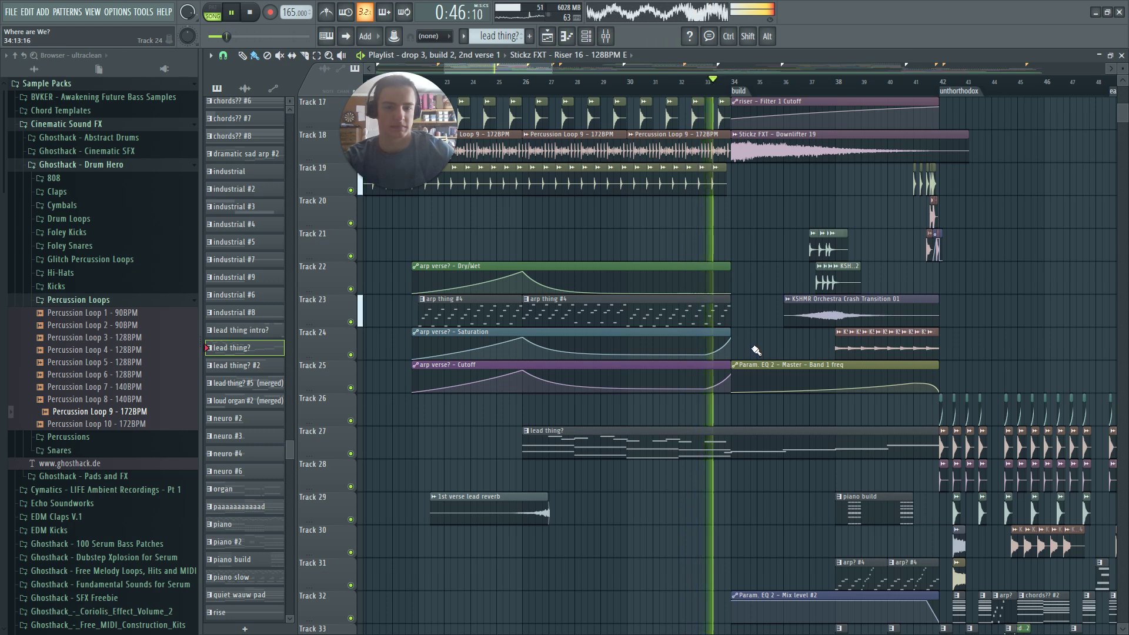
{"action": "key", "text": "space"}
Solo arp Track 23 together with its automation on Tracks 22, 24 and 25, and play the end of the verse
{"action": "right_click", "coordinate": [350, 322]}
{"action": "left_click", "coordinate": [350, 288]}
{"action": "left_click", "coordinate": [350, 354]}
{"action": "left_click", "coordinate": [351, 387]}
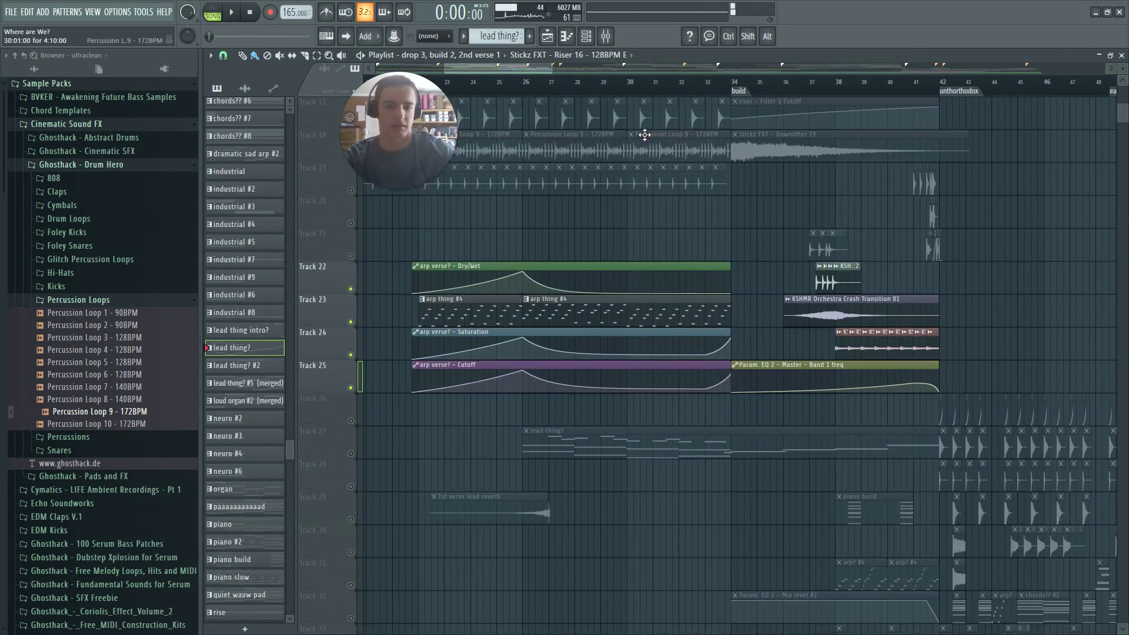
{"action": "key", "text": "space"}
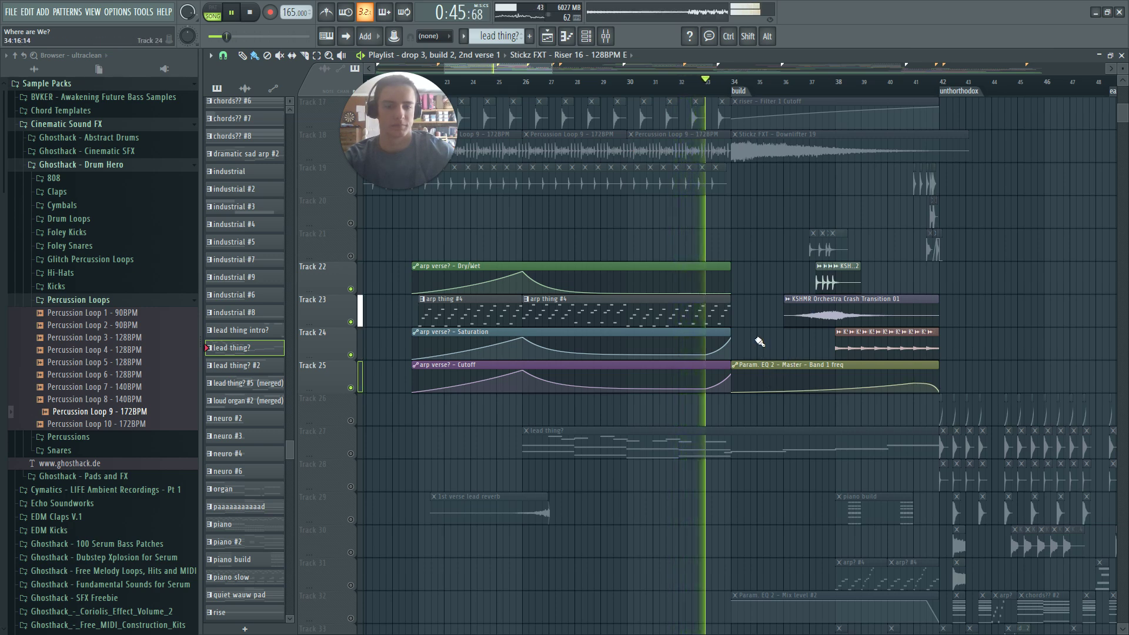
{"action": "key", "text": "space"}
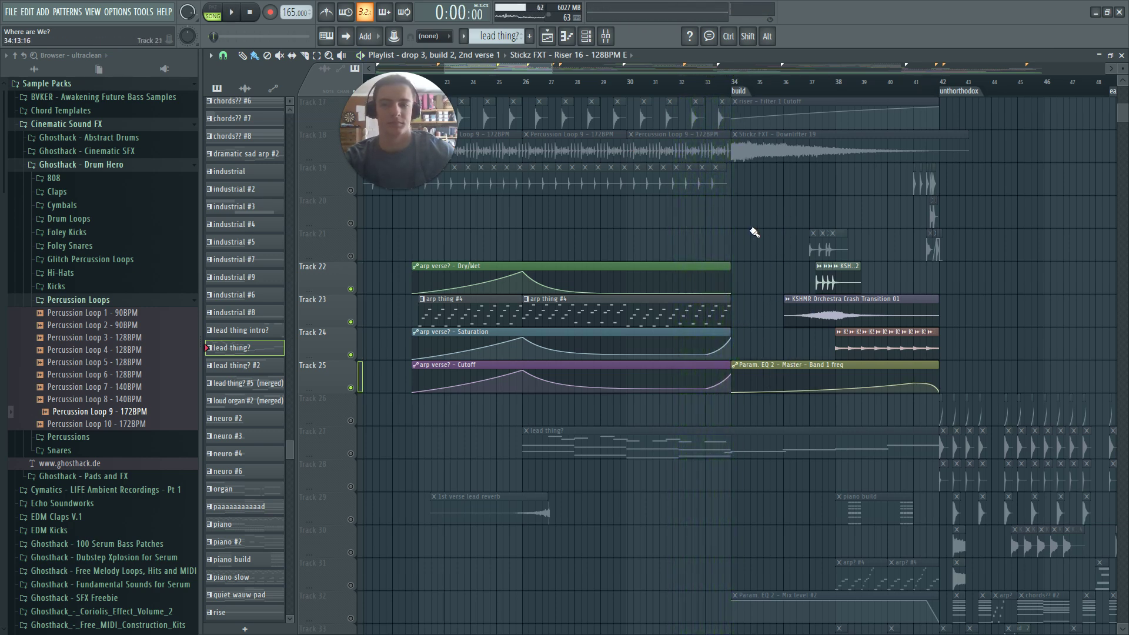
Unmute Tracks 35 and 36 for the leads volume automation and arp thing #6, and show the channel rack
{"action": "scroll", "coordinate": [528, 439], "scroll_direction": "down", "scroll_amount": 5}
{"action": "key", "text": "space"}
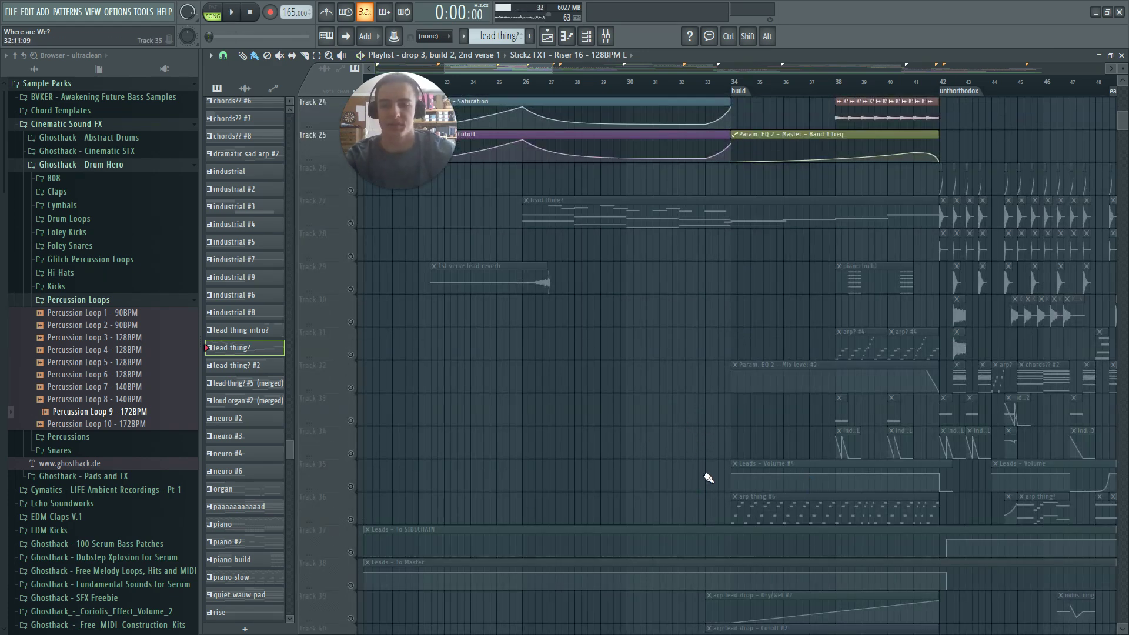
{"action": "scroll", "coordinate": [647, 429], "scroll_direction": "down", "scroll_amount": 2}
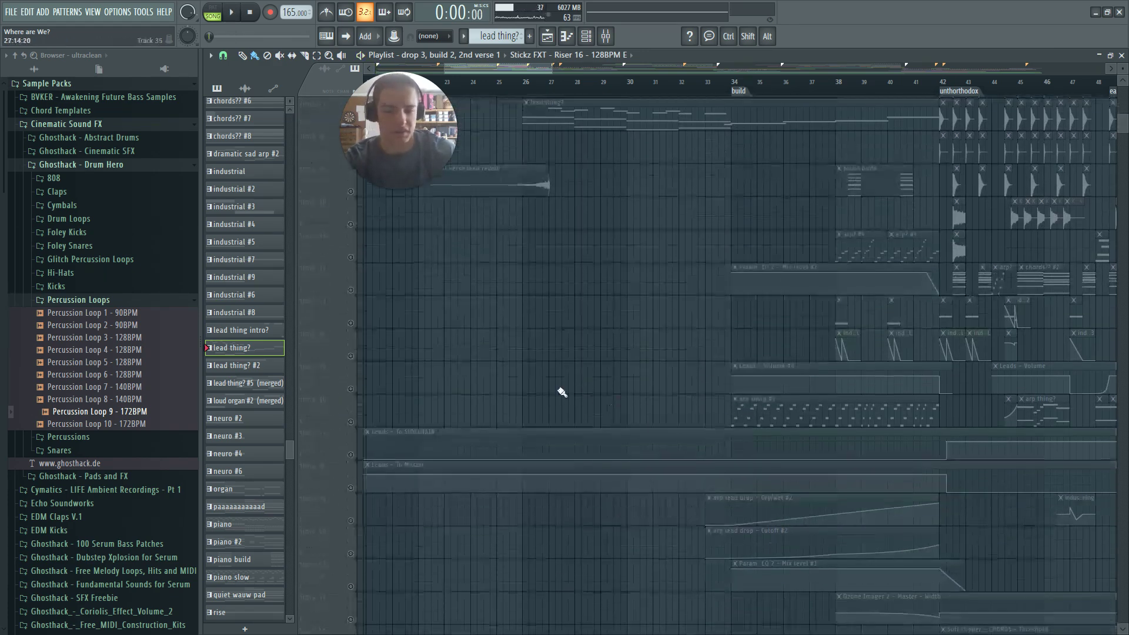
{"action": "left_click", "coordinate": [353, 389]}
{"action": "left_click", "coordinate": [351, 418]}
{"action": "key", "text": "F6"}
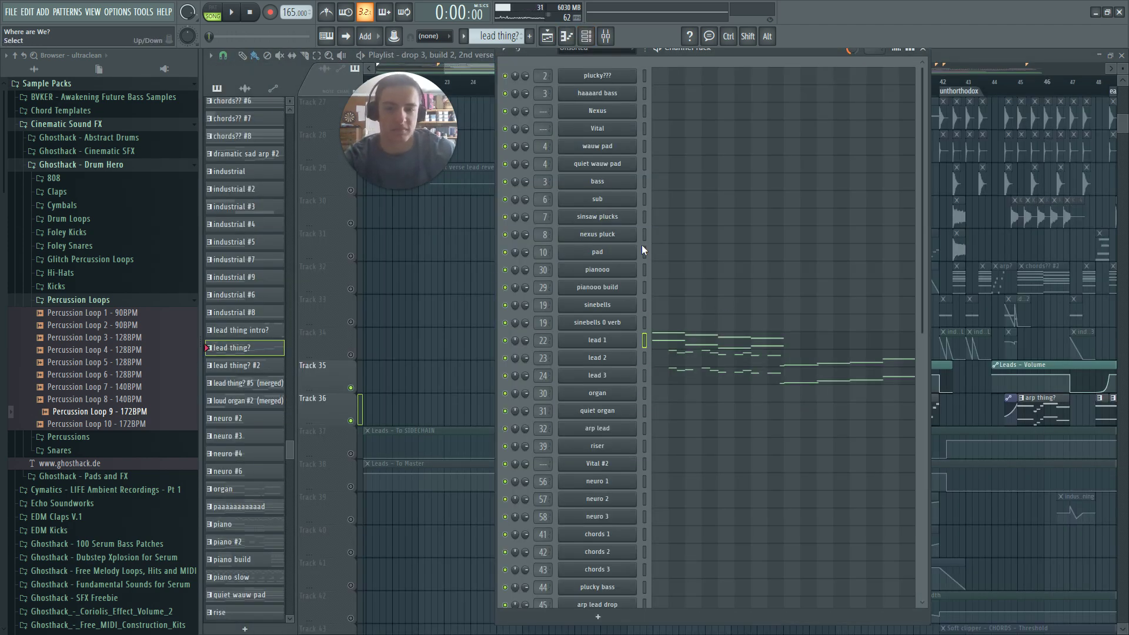
Inspect the Serum synth on the arp verse? channel used by arp thing #6, and close the synth and channel rack
{"action": "key", "text": "F6"}
{"action": "double_click", "coordinate": [791, 404]}
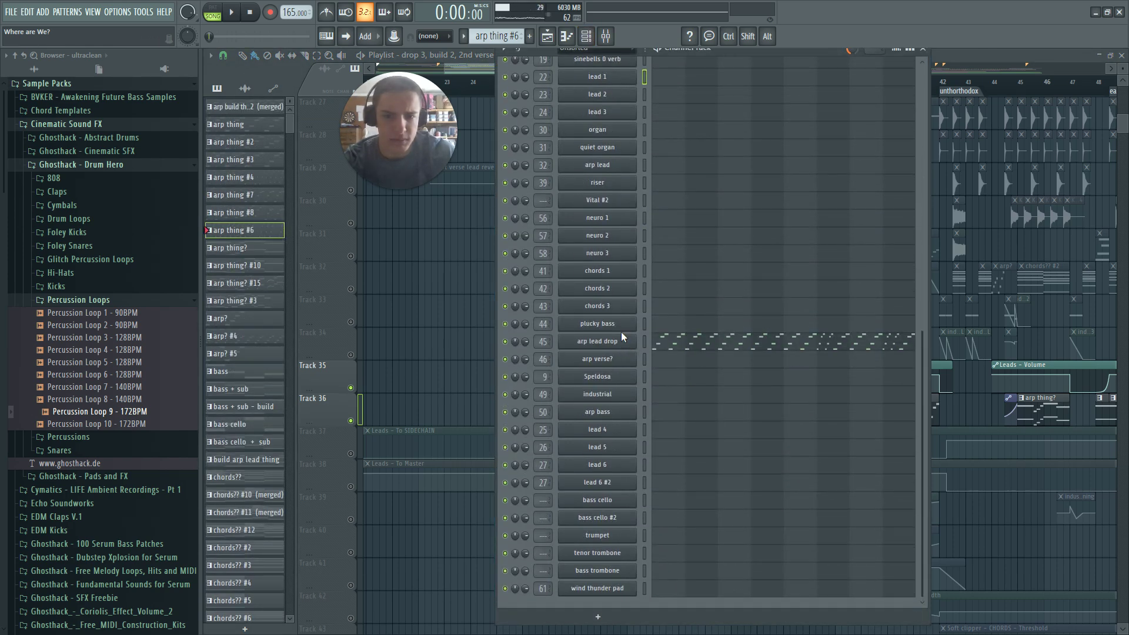
{"action": "left_click", "coordinate": [620, 357]}
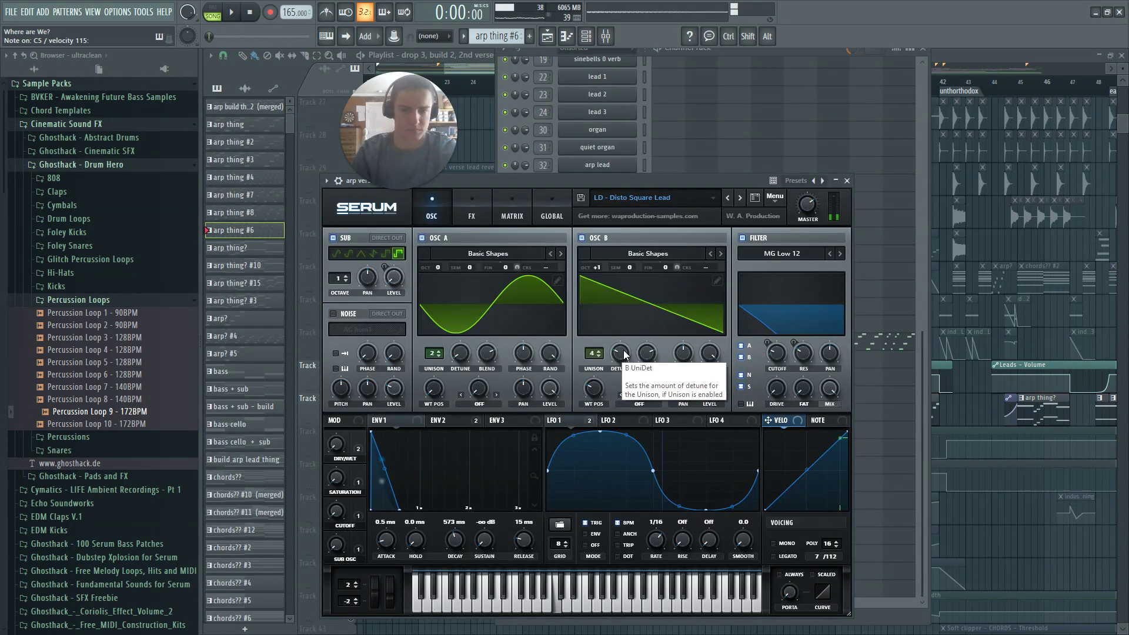
{"action": "left_click", "coordinate": [847, 181]}
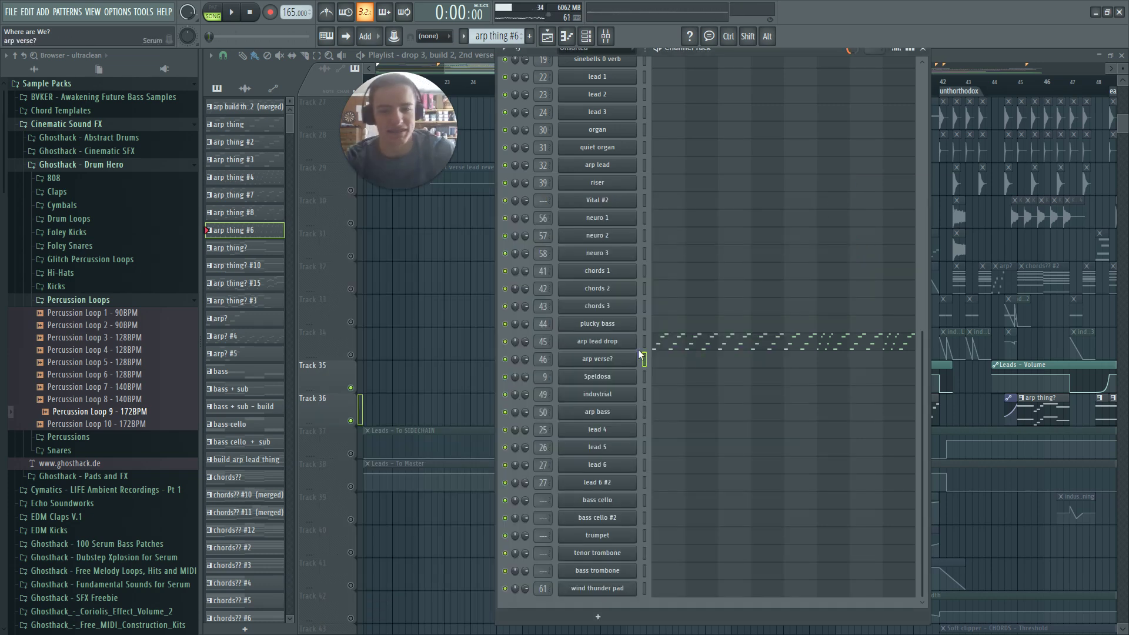
{"action": "key", "text": "F6"}
Play the build with only Tracks 35 and 36 active, stop playback, and unmute all the other tracks
{"action": "key", "text": "space"}
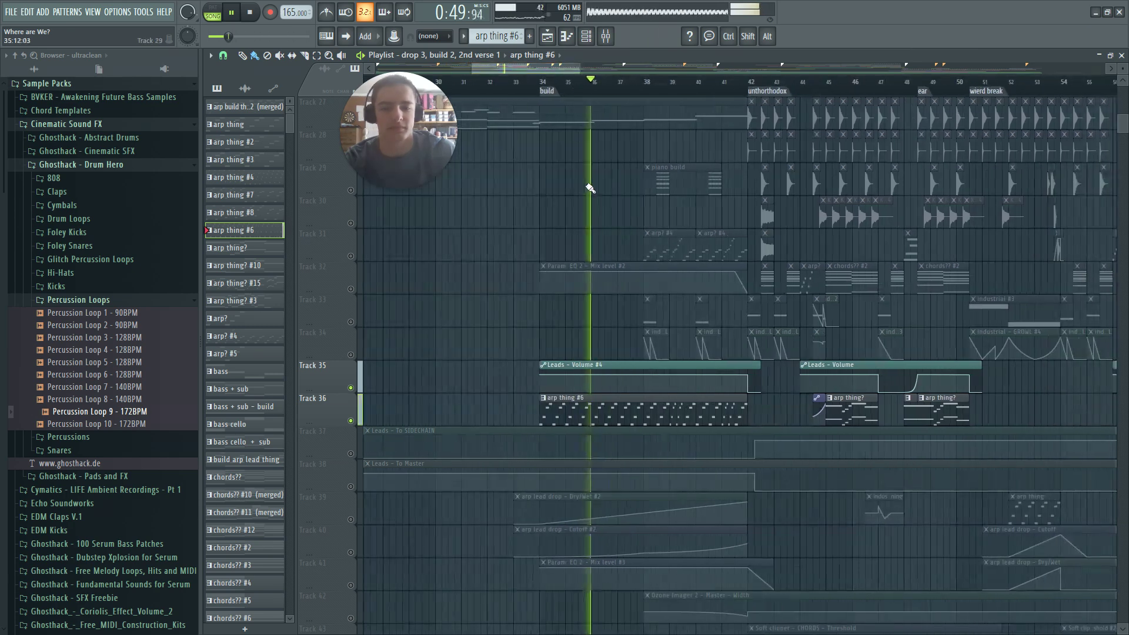
{"action": "scroll", "coordinate": [589, 187], "scroll_direction": "down", "scroll_amount": 2}
{"action": "key", "text": "space"}
{"action": "right_click", "coordinate": [351, 388]}
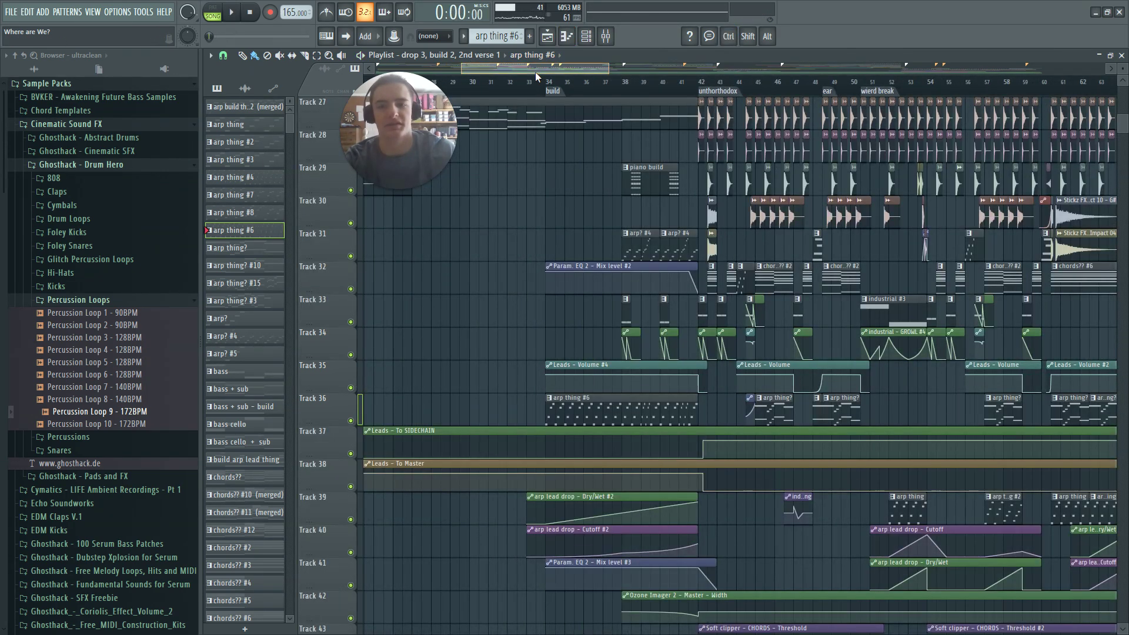
Play the opening of the build with the full mix, survey its tracks from the leads up to Track 1, and stop playback
{"action": "key", "text": "space"}
{"action": "scroll", "coordinate": [541, 176], "scroll_direction": "up", "scroll_amount": 5}
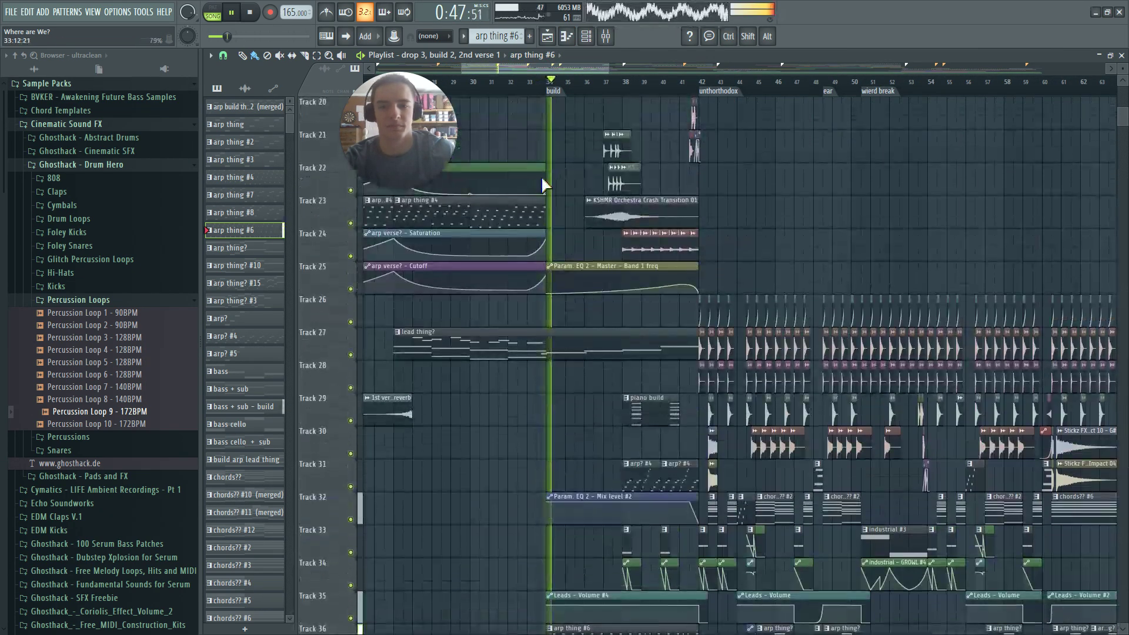
{"action": "scroll", "coordinate": [637, 236], "scroll_direction": "up", "scroll_amount": 2}
{"action": "scroll", "coordinate": [544, 291], "scroll_direction": "down", "scroll_amount": 5}
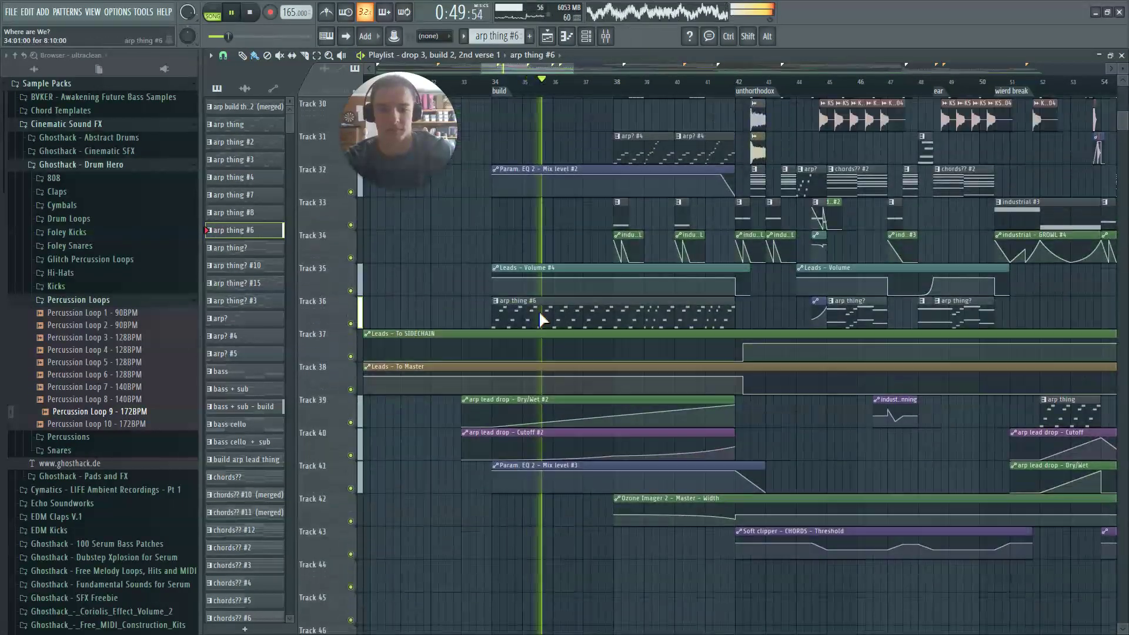
{"action": "scroll", "coordinate": [543, 303], "scroll_direction": "up", "scroll_amount": 12}
{"action": "key", "text": "space"}
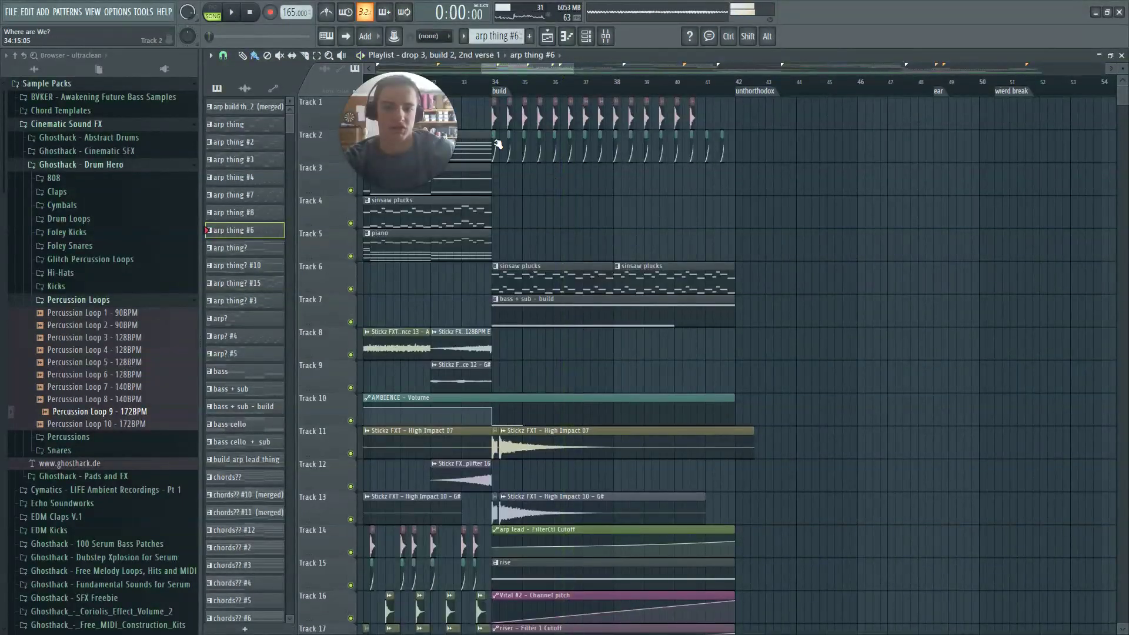
Audition the sinsaw plucks on Track 6 and the bass + sub - build clip on Track 7 by themselves
{"action": "scroll", "coordinate": [653, 170], "scroll_direction": "down", "scroll_amount": 3}
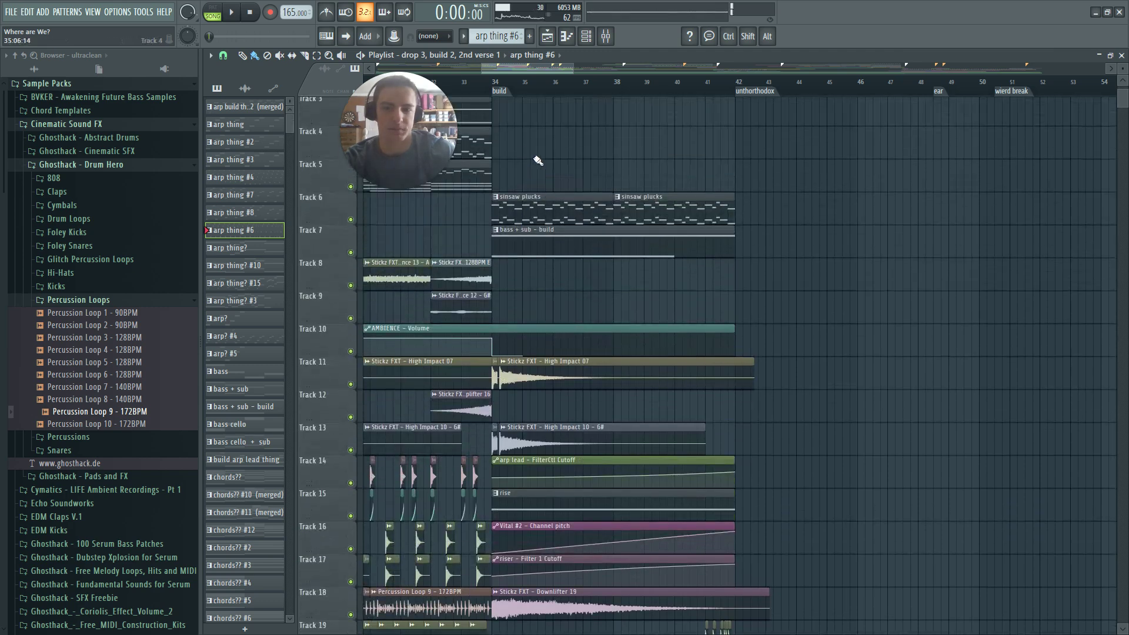
{"action": "right_click", "coordinate": [534, 213]}
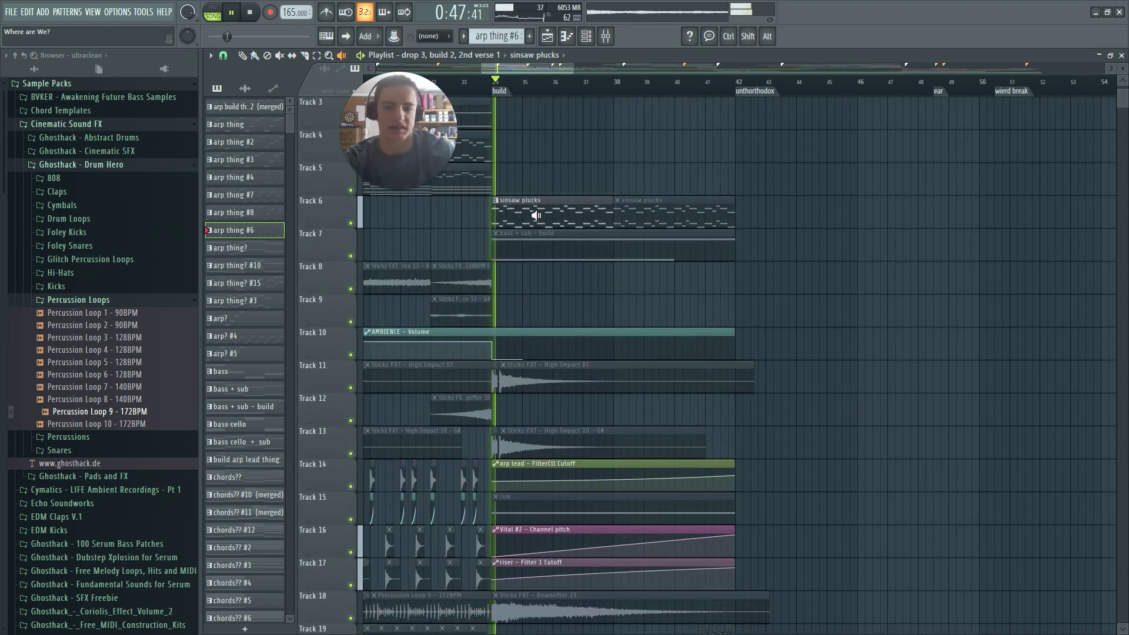
{"action": "left_click_drag", "start_coordinate": [550, 214], "coordinate": [584, 206]}
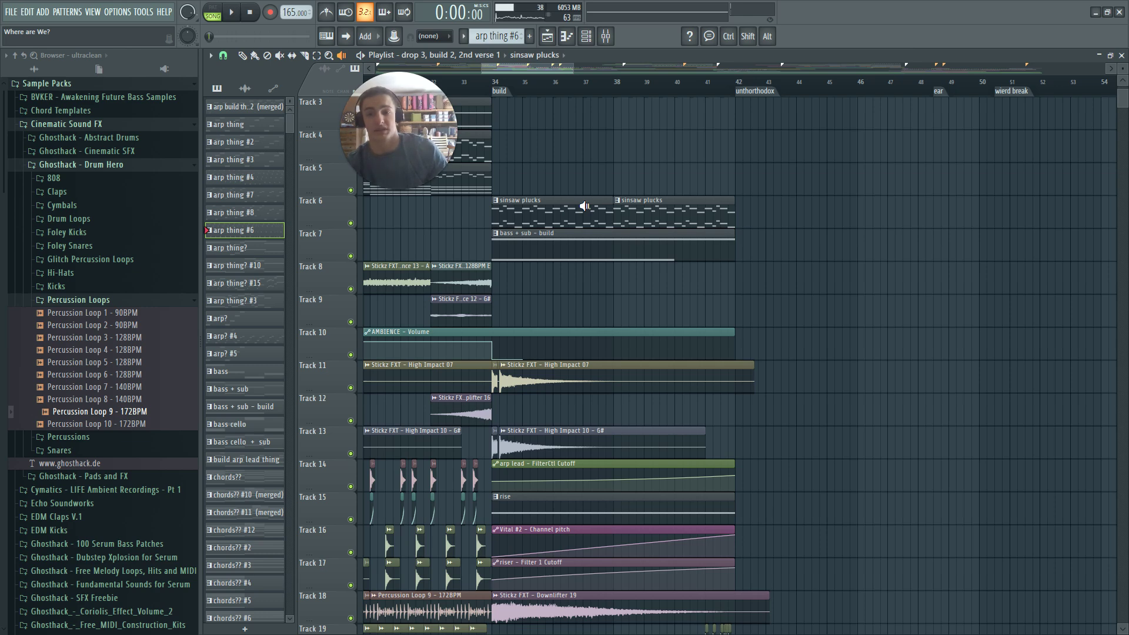
{"action": "left_click_drag", "start_coordinate": [494, 239], "coordinate": [597, 238]}
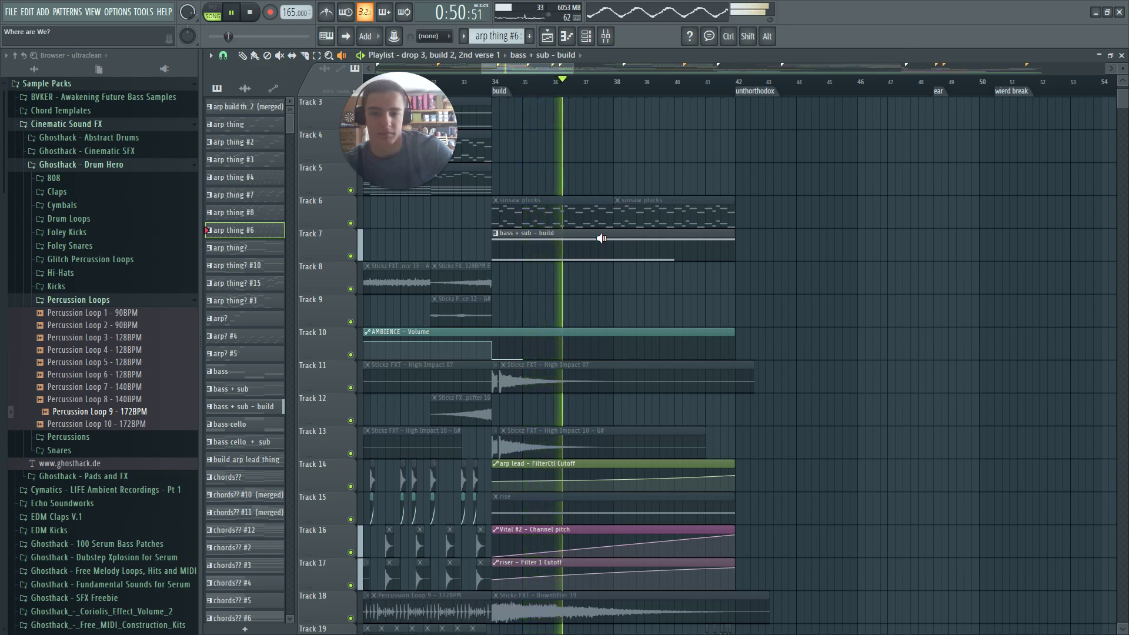
{"action": "left_click_drag", "start_coordinate": [602, 237], "coordinate": [838, 246]}
Audition the lead thing? clip on Track 27 and the arp? #4 clip on Track 31 by themselves
{"action": "scroll", "coordinate": [682, 229], "scroll_direction": "down", "scroll_amount": 10}
{"action": "key", "text": "b"}
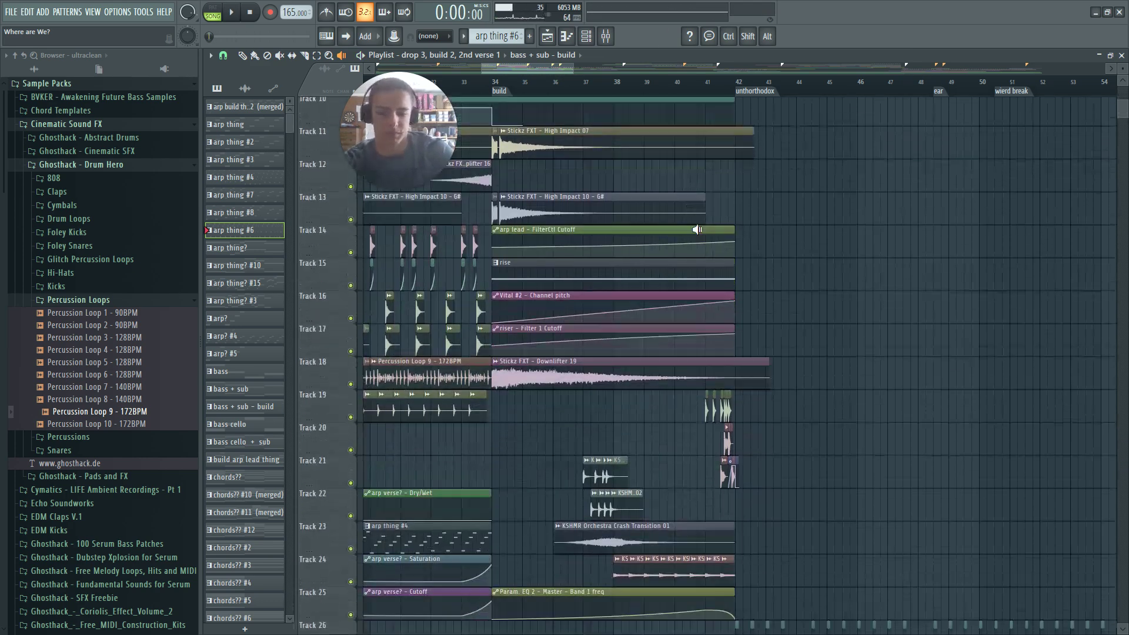
{"action": "left_click_drag", "start_coordinate": [484, 280], "coordinate": [586, 357]}
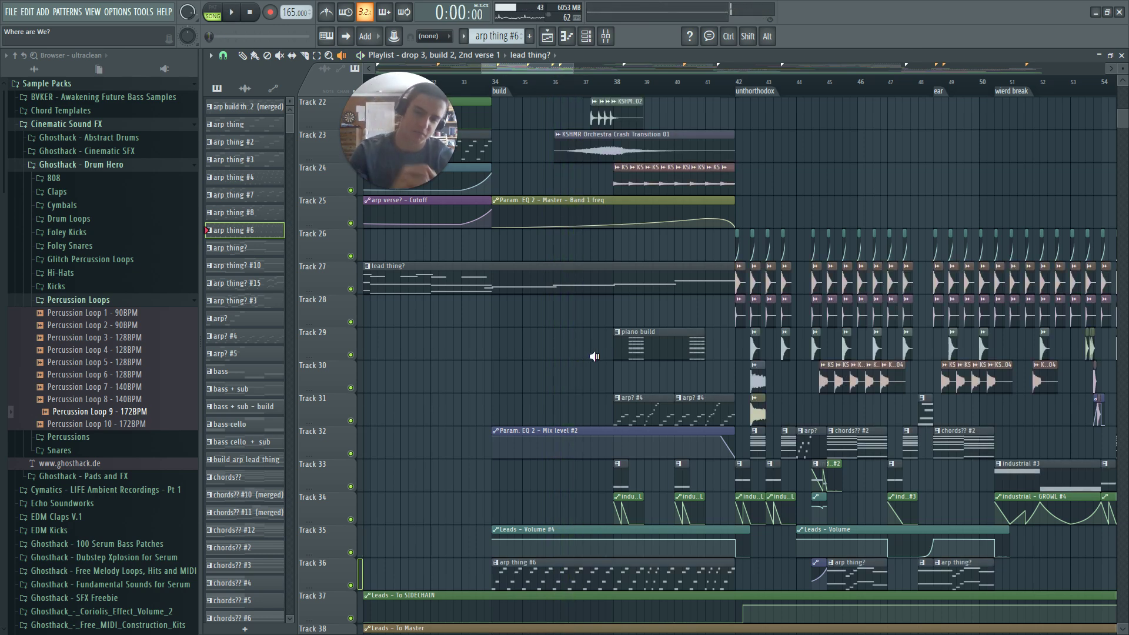
{"action": "left_click_drag", "start_coordinate": [612, 399], "coordinate": [640, 397]}
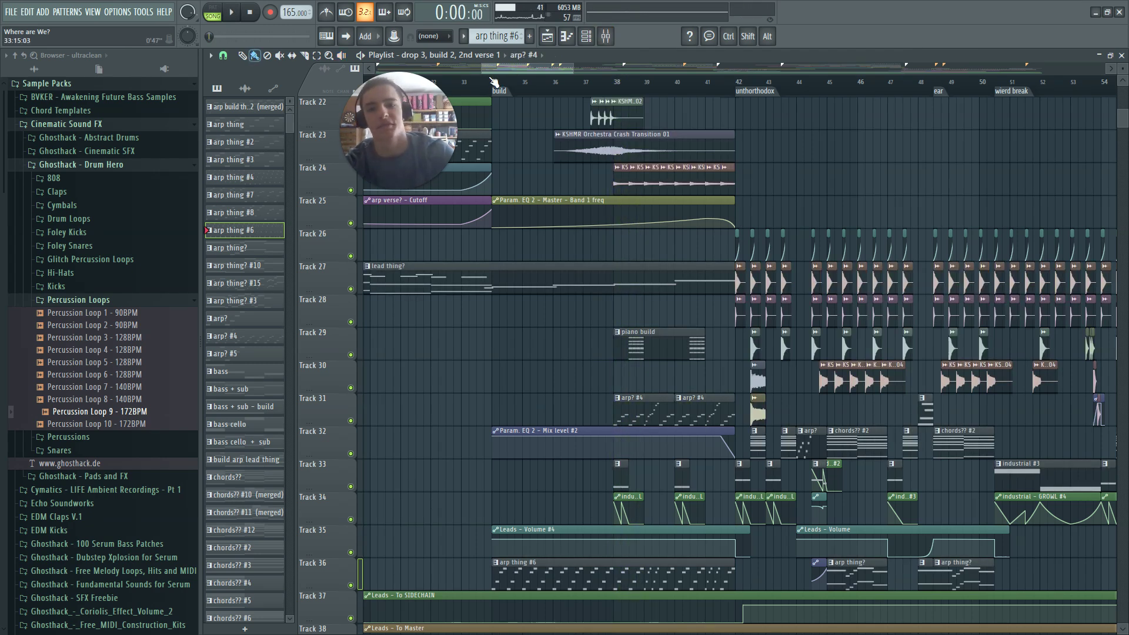
Play the build with all tracks from its marker, stop, and audition the rise clip on Track 15 alone
{"action": "key", "text": "space"}
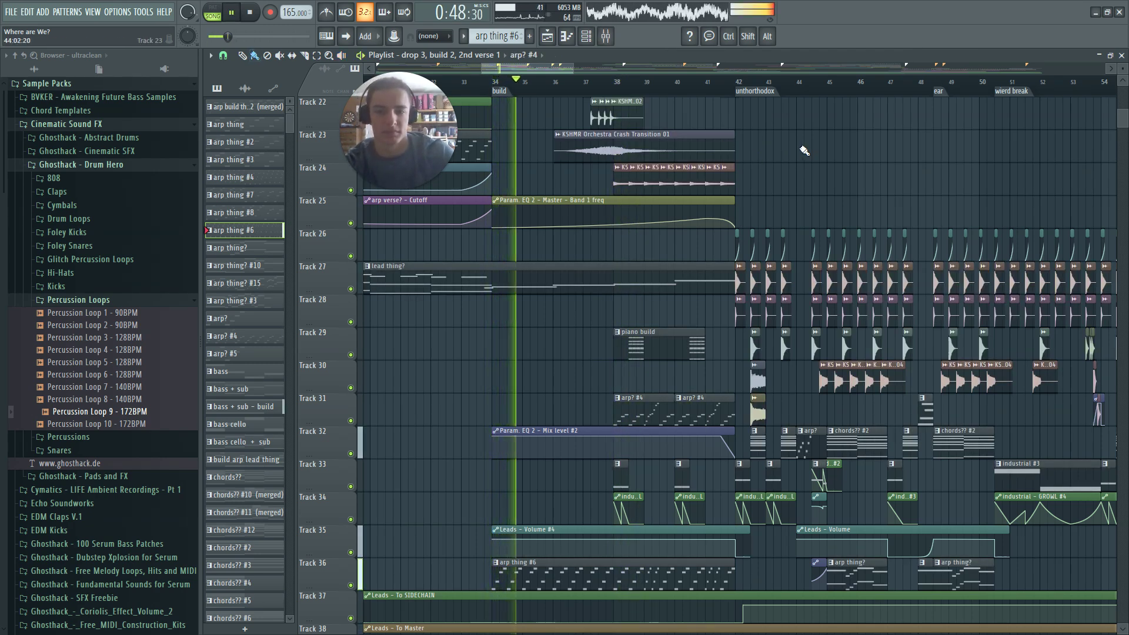
{"action": "scroll", "coordinate": [764, 193], "scroll_direction": "up", "scroll_amount": 3}
{"action": "scroll", "coordinate": [764, 194], "scroll_direction": "up", "scroll_amount": 3}
{"action": "key", "text": "space"}
{"action": "left_click_drag", "start_coordinate": [803, 344], "coordinate": [679, 341]}
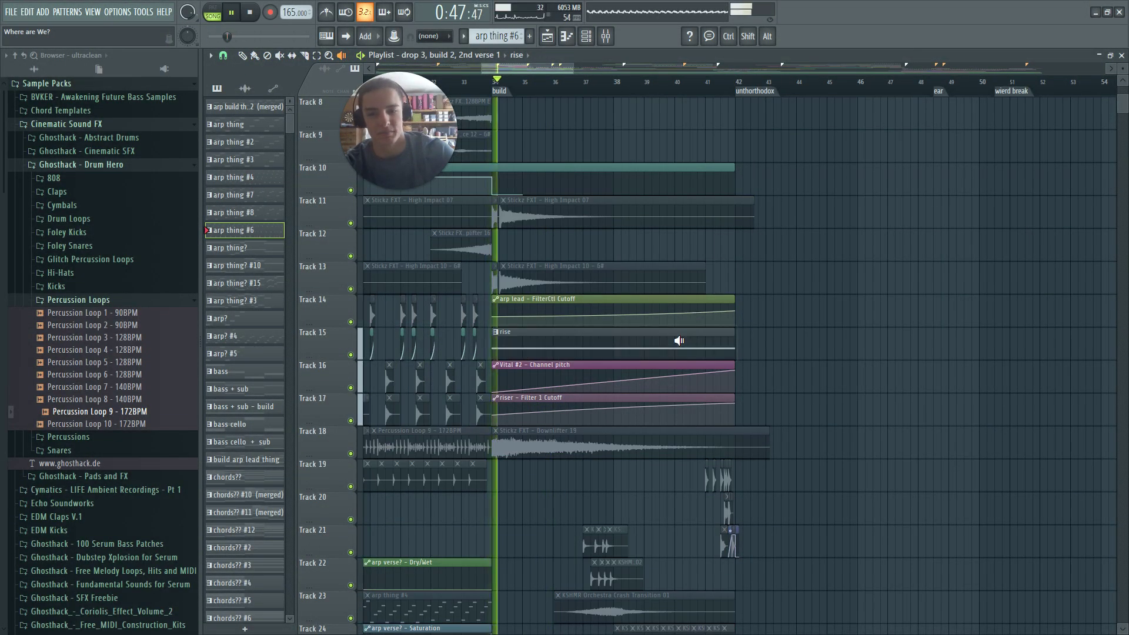
{"action": "left_click", "coordinate": [689, 350]}
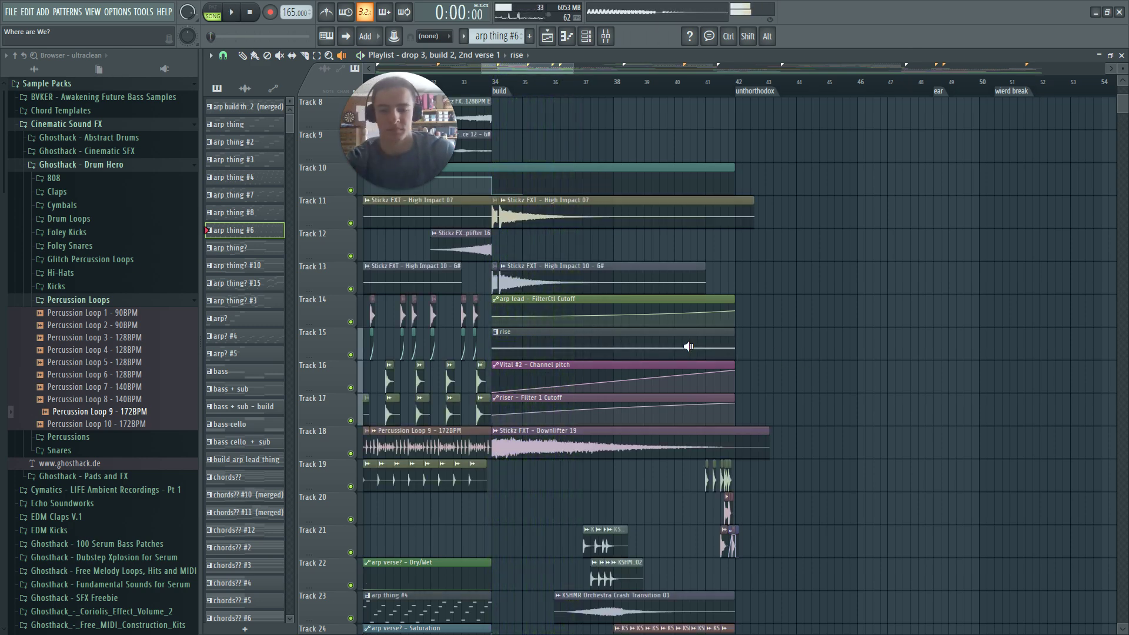
Open the rise pattern from Track 15 and show the Vital synth of its riser channel
{"action": "key", "text": "F6"}
{"action": "key", "text": "F6"}
{"action": "left_click", "coordinate": [661, 348]}
{"action": "key", "text": "b"}
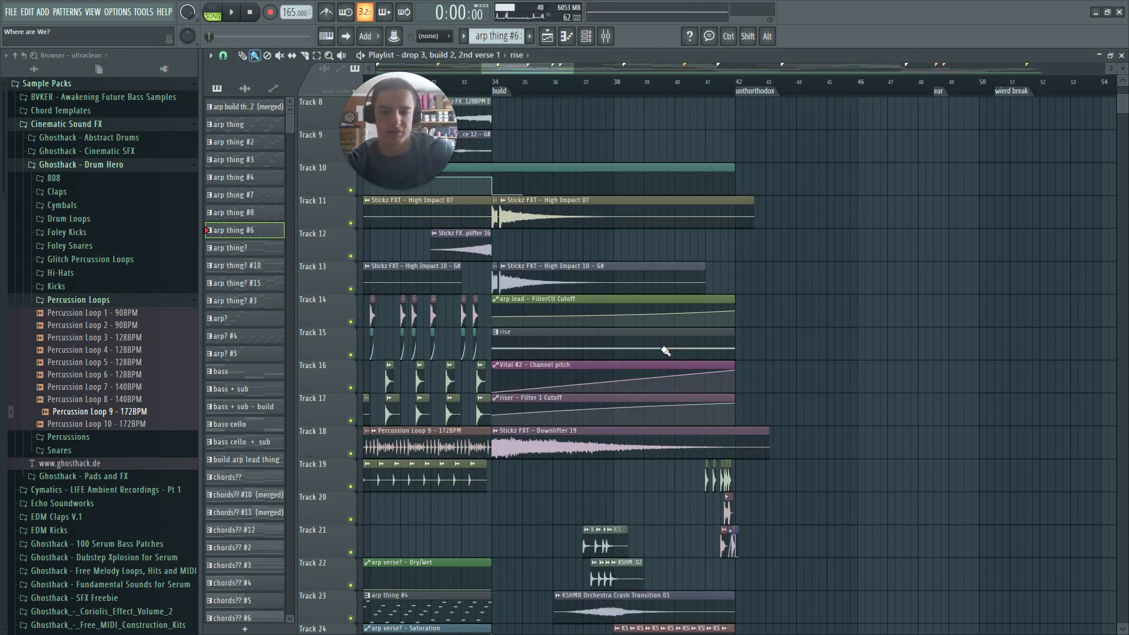
{"action": "double_click", "coordinate": [661, 348]}
{"action": "scroll", "coordinate": [628, 341], "scroll_direction": "up", "scroll_amount": 3}
{"action": "left_click", "coordinate": [628, 342]}
Examine the riser's Vital patch, checking its effects and its oscillator voice settings
{"action": "left_click_drag", "start_coordinate": [694, 110], "coordinate": [727, 197]}
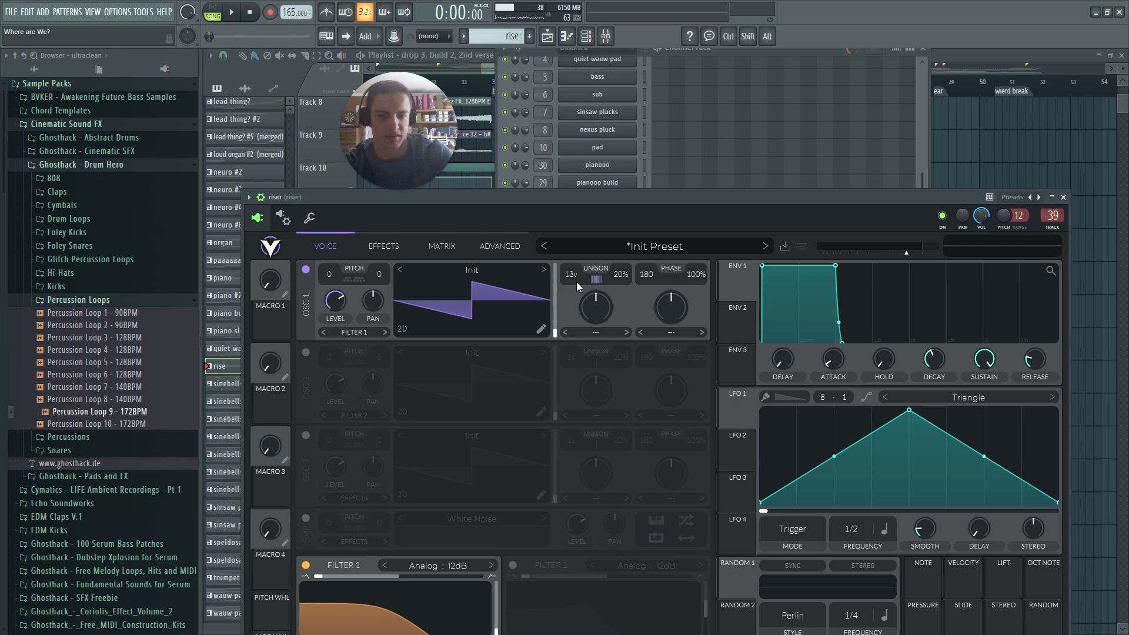
{"action": "left_click", "coordinate": [391, 247]}
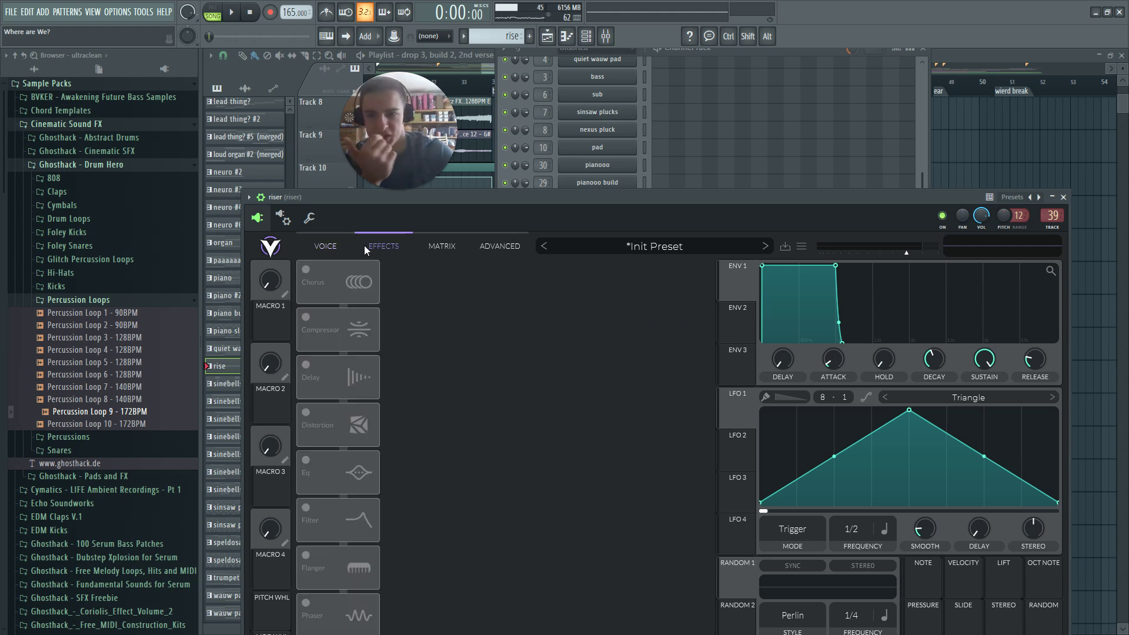
{"action": "left_click", "coordinate": [328, 247]}
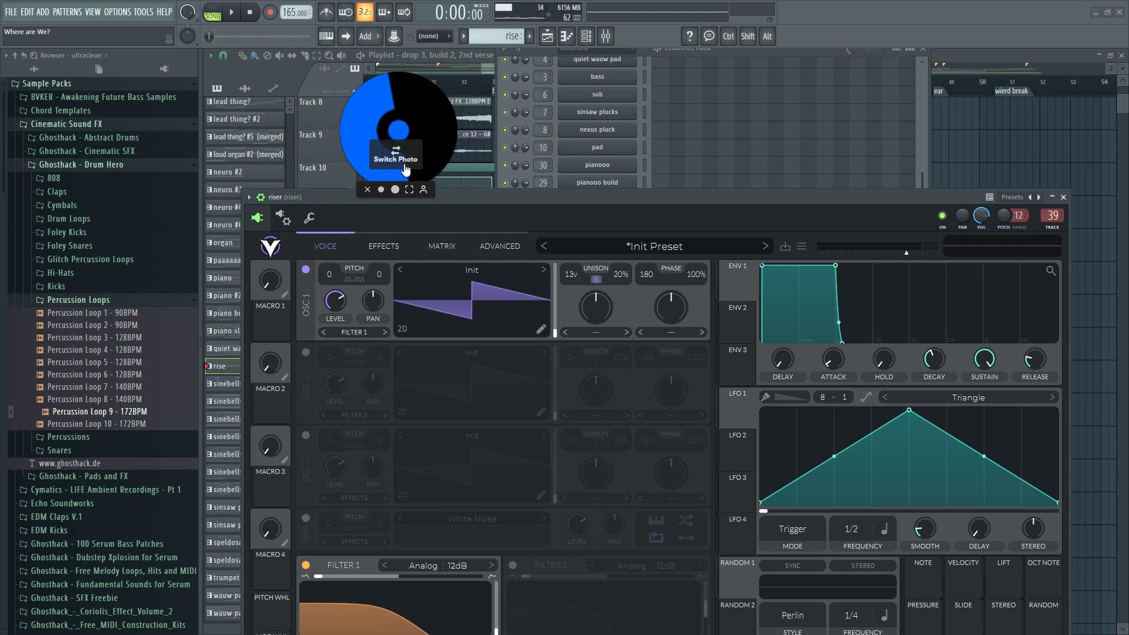
{"action": "left_click", "coordinate": [423, 190]}
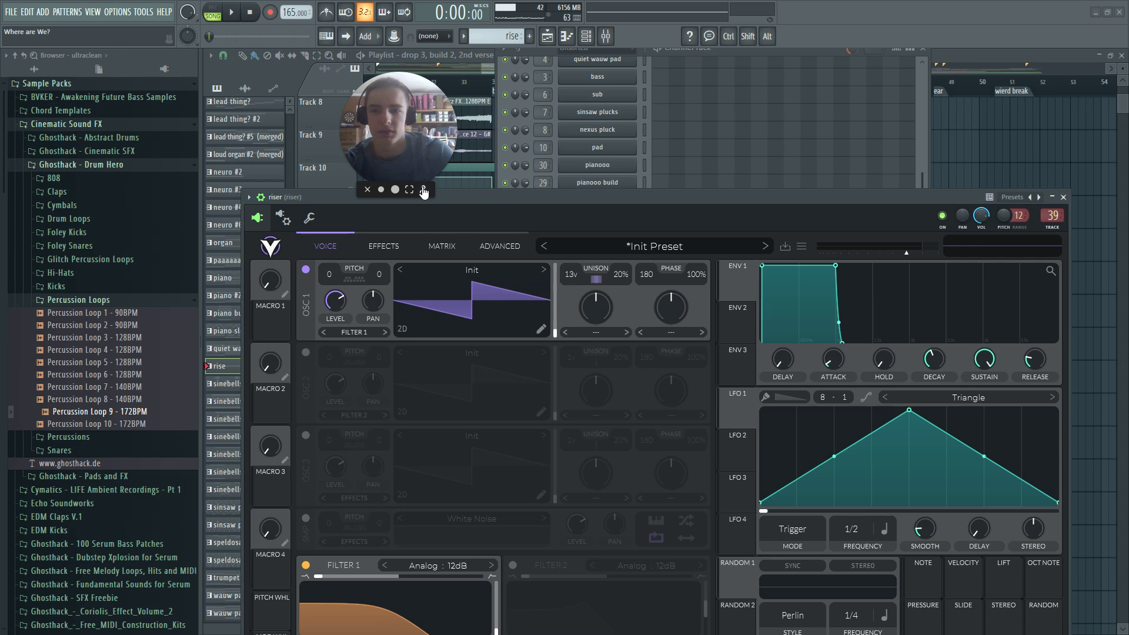
{"action": "left_click_drag", "start_coordinate": [416, 152], "coordinate": [342, 110]}
Close the riser's Vital synth and the channel rack to return to the playlist
{"action": "left_click_drag", "start_coordinate": [446, 203], "coordinate": [531, 112]}
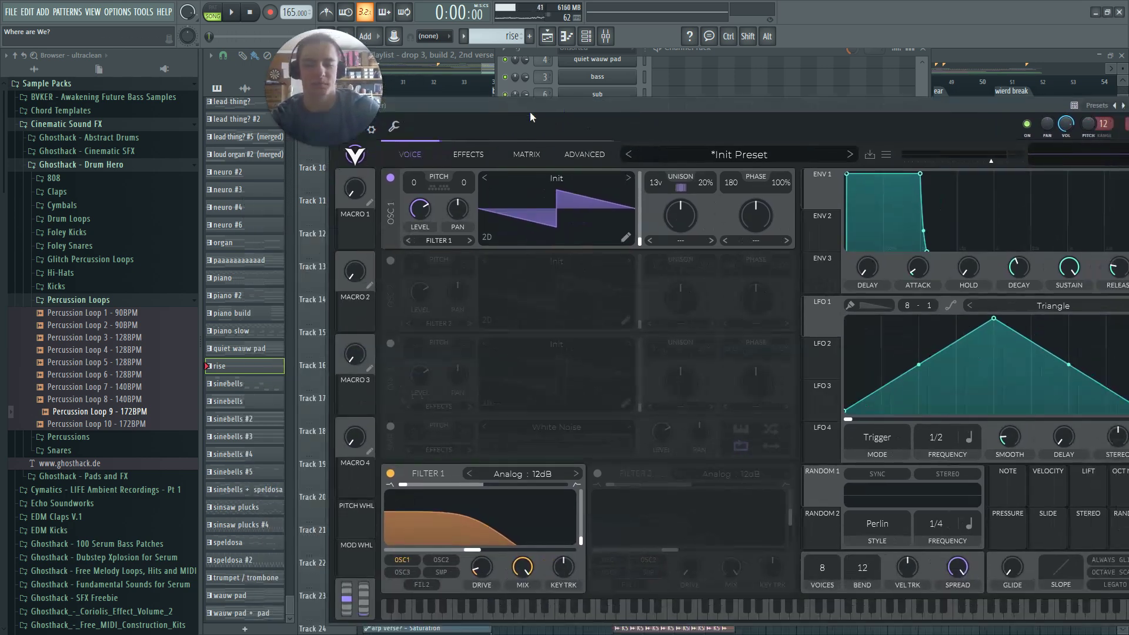
{"action": "key", "text": "Escape"}
{"action": "key", "text": "Escape"}
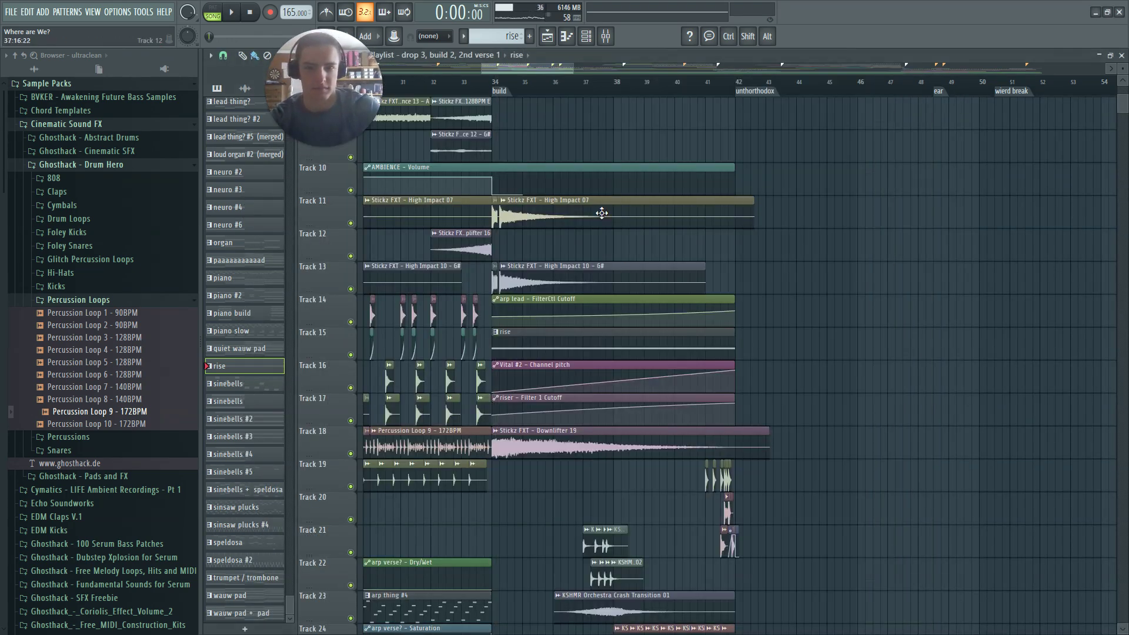
Play the transition into the build from around bar 33 twice, stopping playback each time
{"action": "left_click", "coordinate": [475, 82]}
{"action": "key", "text": "space"}
{"action": "scroll", "coordinate": [809, 429], "scroll_direction": "down", "scroll_amount": 7}
{"action": "scroll", "coordinate": [648, 408], "scroll_direction": "up", "scroll_amount": 3}
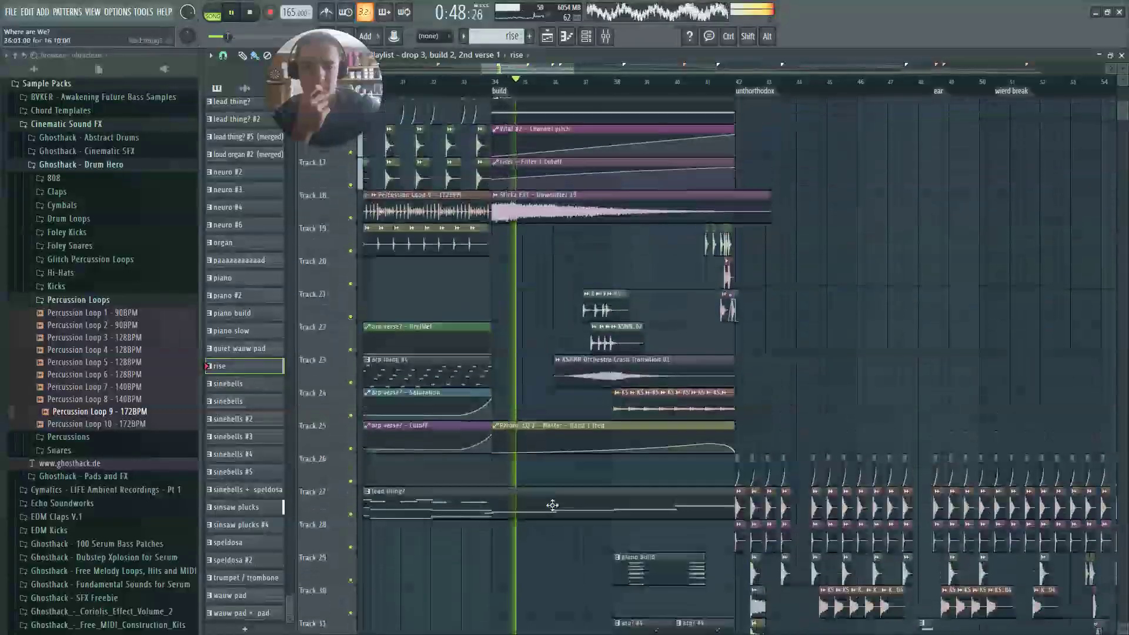
{"action": "scroll", "coordinate": [552, 504], "scroll_direction": "up", "scroll_amount": 5}
{"action": "key", "text": "space"}
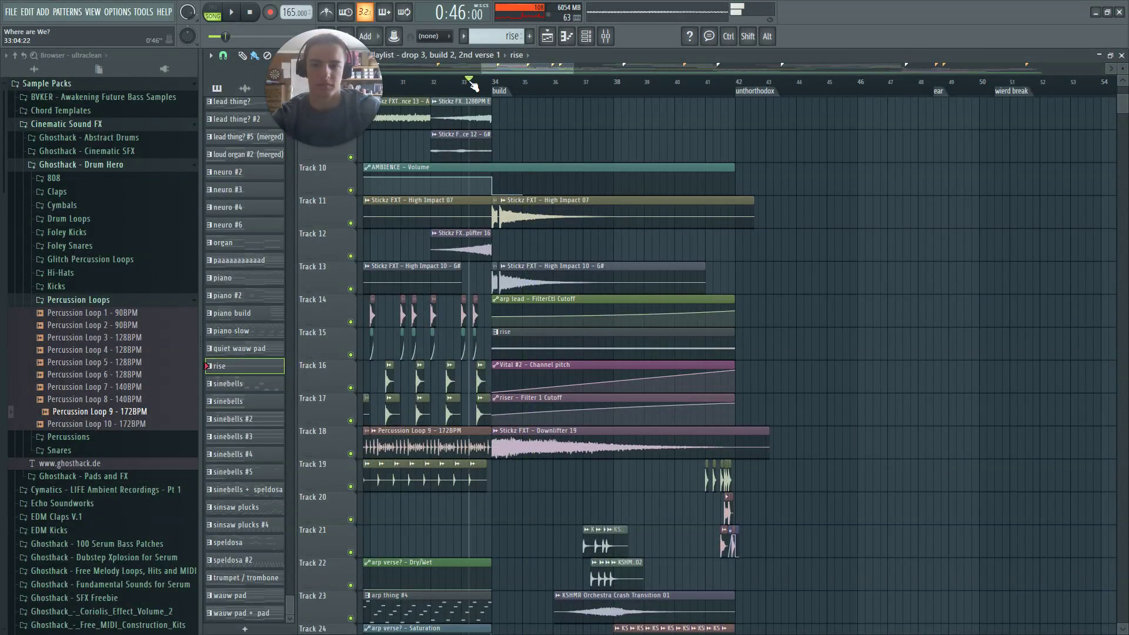
{"action": "key", "text": "space"}
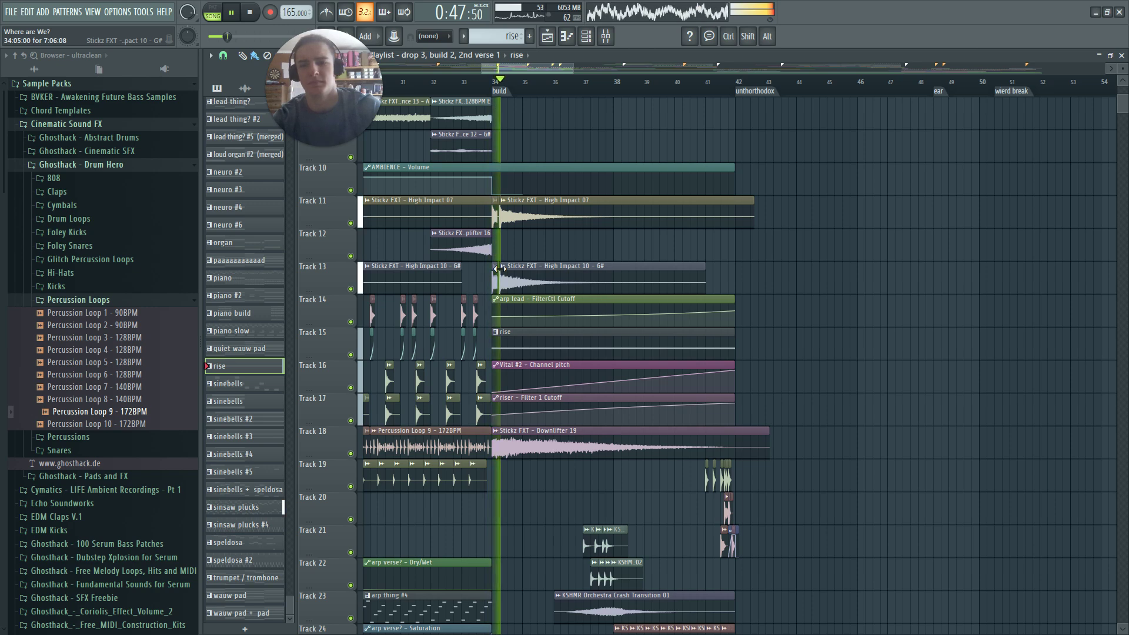
{"action": "key", "text": "space"}
Solo Tracks 11 and 13 and play the High Impact 07 and High Impact 10 samples at the build marker
{"action": "scroll", "coordinate": [685, 151], "scroll_direction": "up", "scroll_amount": 6}
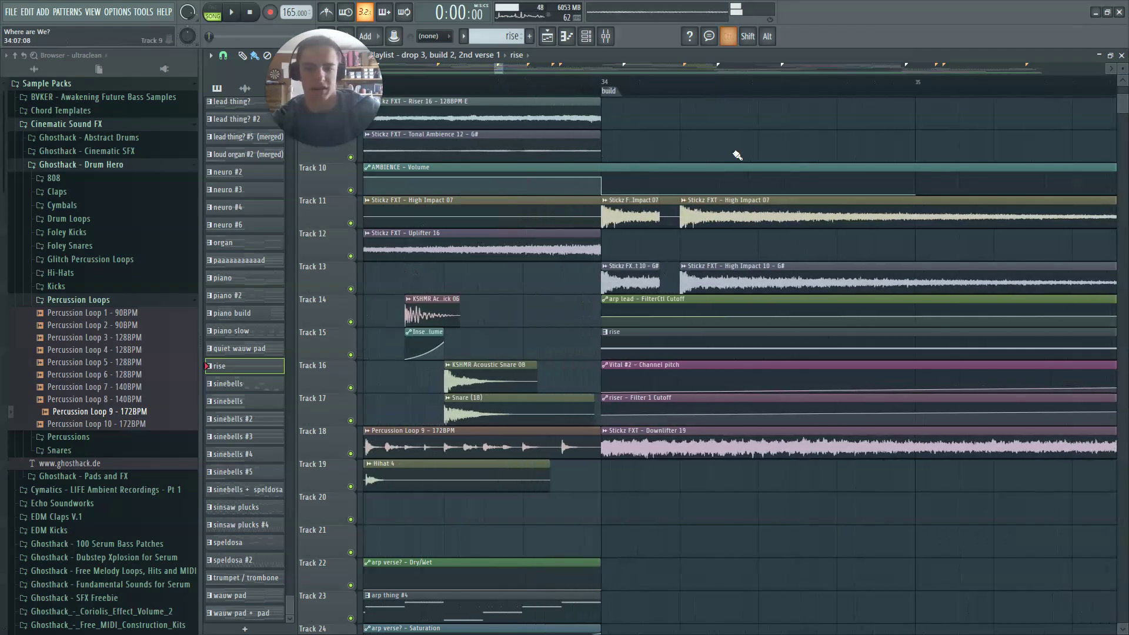
{"action": "left_click", "coordinate": [351, 224], "text": "ctrl"}
{"action": "left_click", "coordinate": [351, 288]}
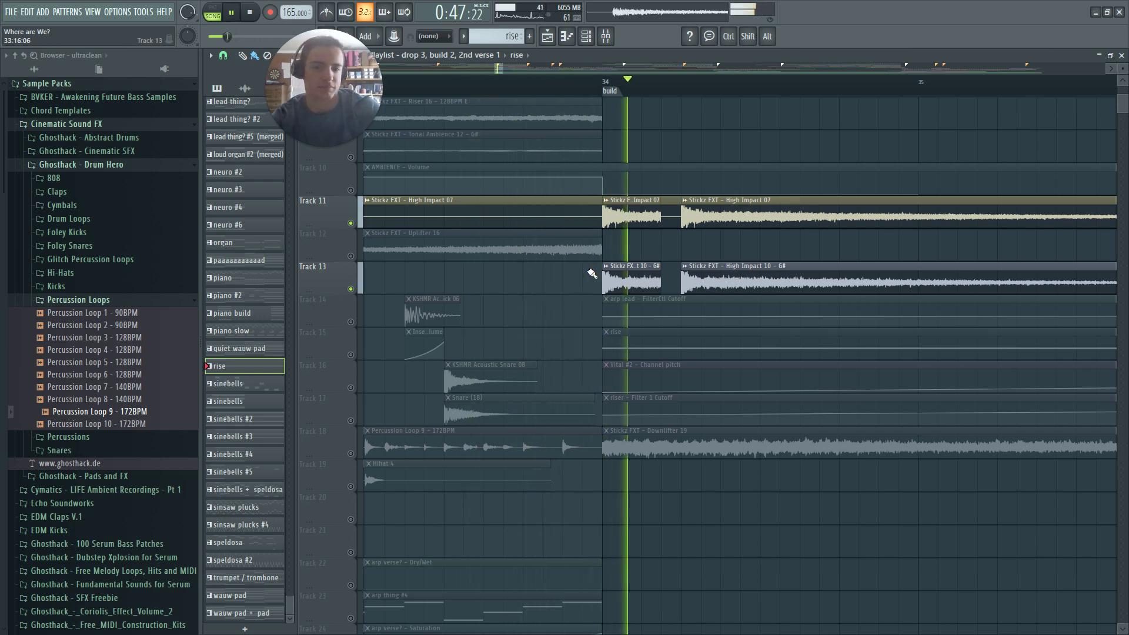
{"action": "key", "text": "space"}
Unmute Track 18 and play the Downlifter 19 sample at the start of the build
{"action": "left_click", "coordinate": [351, 453]}
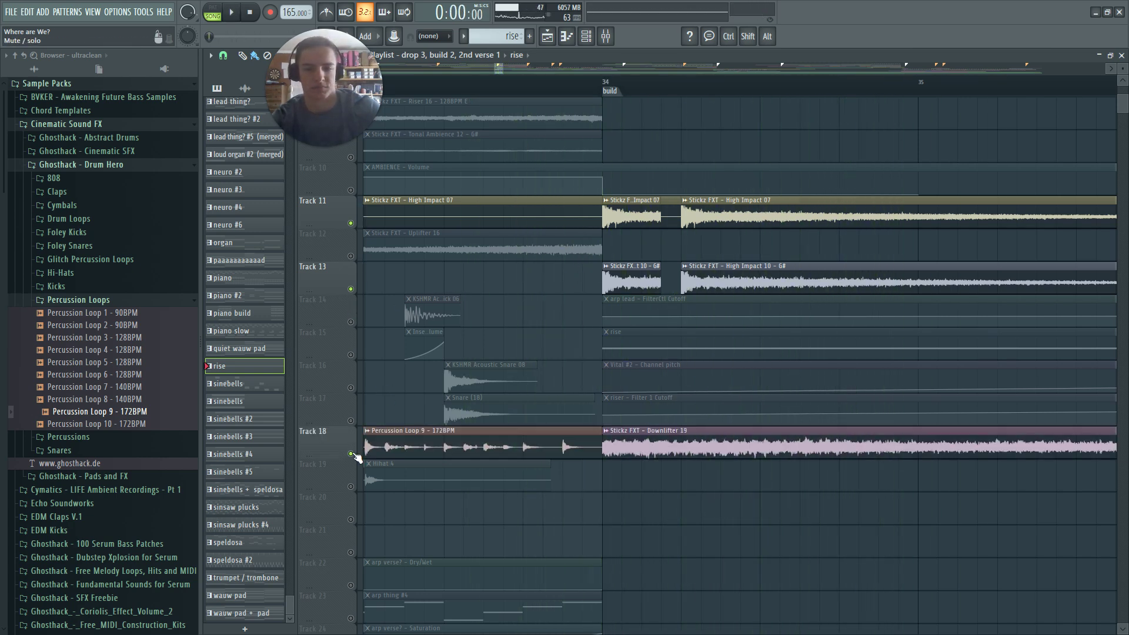
{"action": "key", "text": "space"}
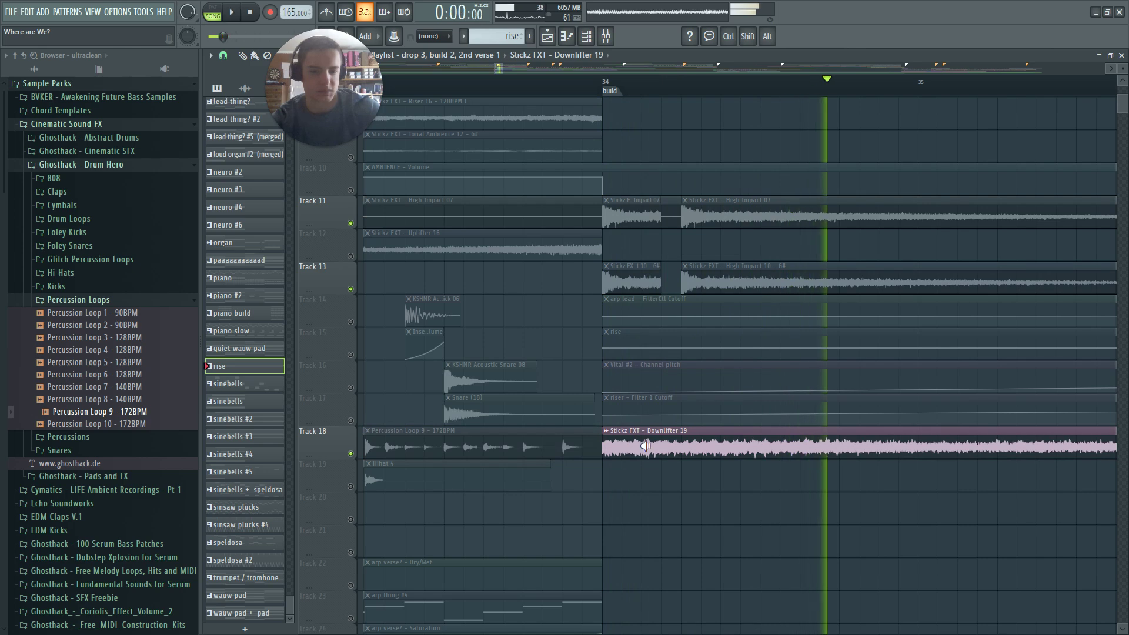
{"action": "key", "text": "space"}
Unmute Track 8 and play the Riser 16 sample that leads into the build
{"action": "scroll", "coordinate": [688, 461], "scroll_direction": "down", "scroll_amount": 5}
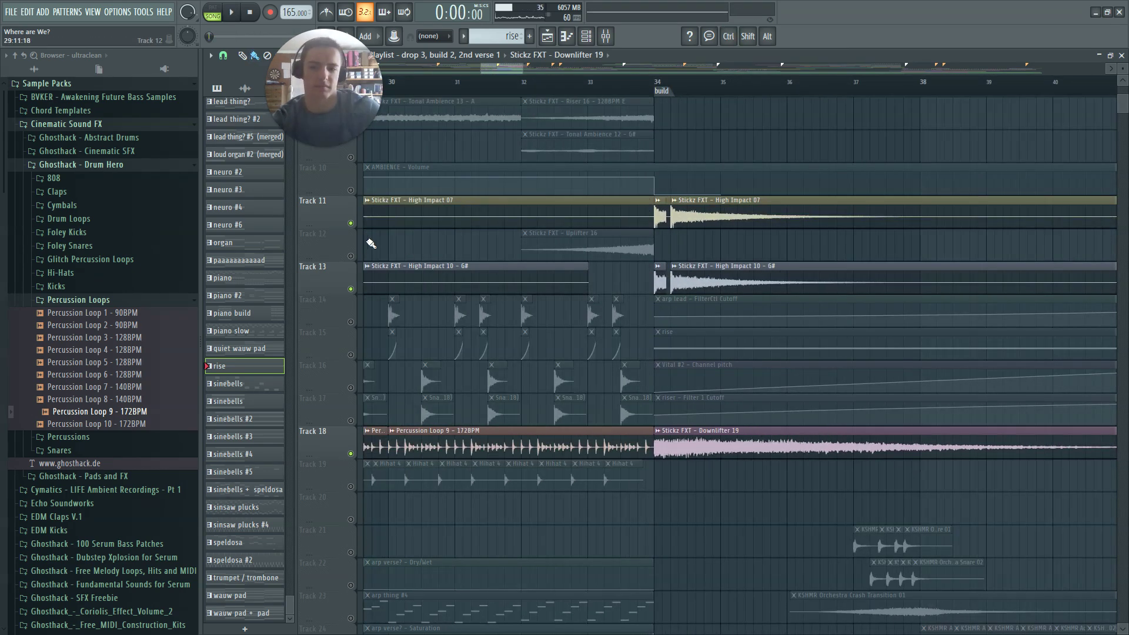
{"action": "key", "text": "space"}
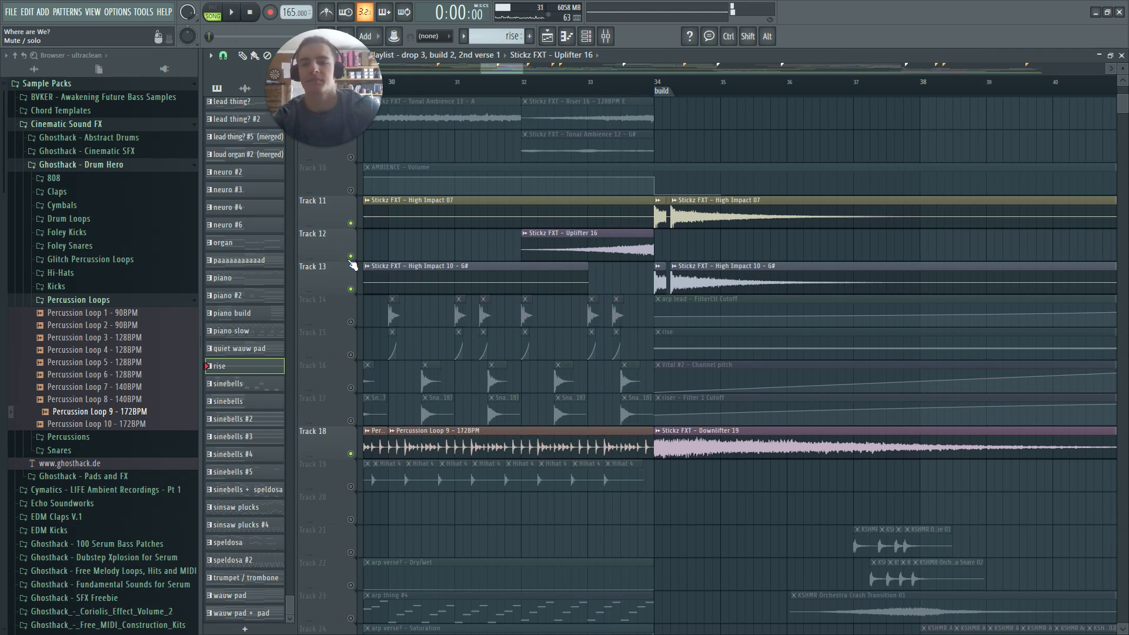
{"action": "scroll", "coordinate": [353, 264], "scroll_direction": "up", "scroll_amount": 3}
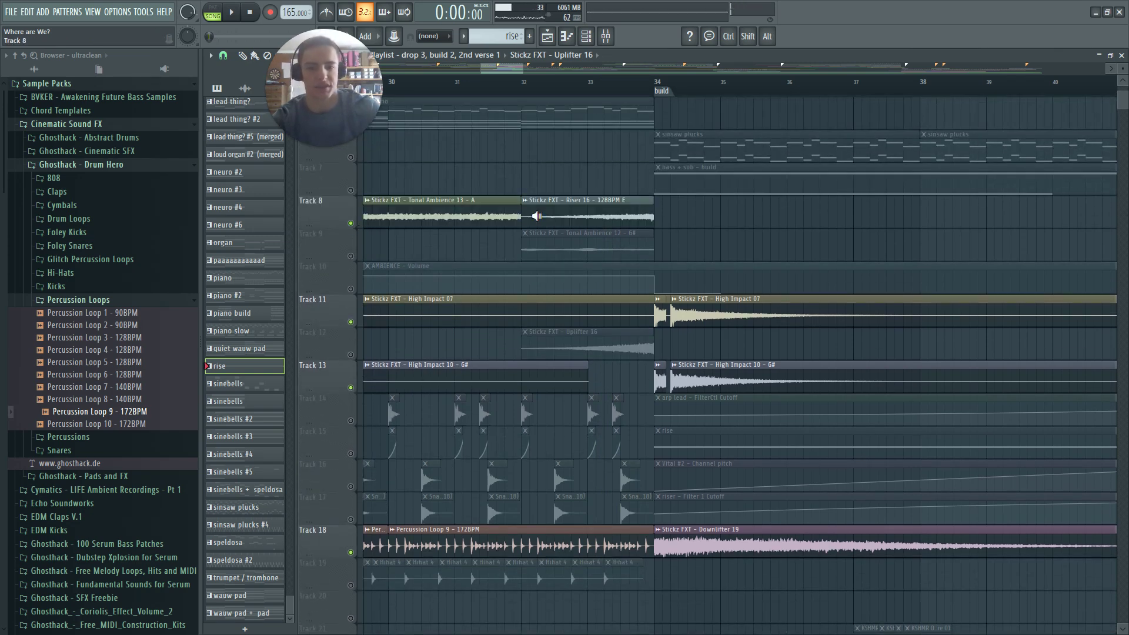
{"action": "left_click", "coordinate": [540, 212]}
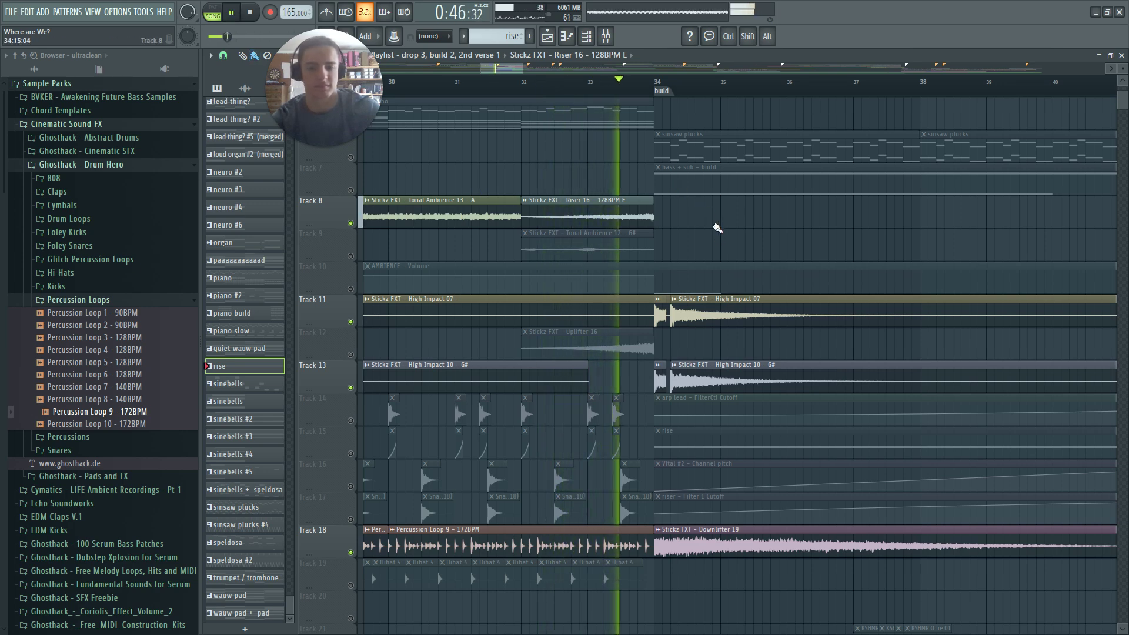
Unmute all playlist tracks and listen to the full transition into the build before stopping playback
{"action": "right_click", "coordinate": [351, 224]}
{"action": "scroll", "coordinate": [914, 252], "scroll_direction": "down", "scroll_amount": 3}
{"action": "scroll", "coordinate": [913, 259], "scroll_direction": "down", "scroll_amount": 2, "text": "ctrl"}
{"action": "scroll", "coordinate": [917, 265], "scroll_direction": "down", "scroll_amount": 3, "text": "ctrl"}
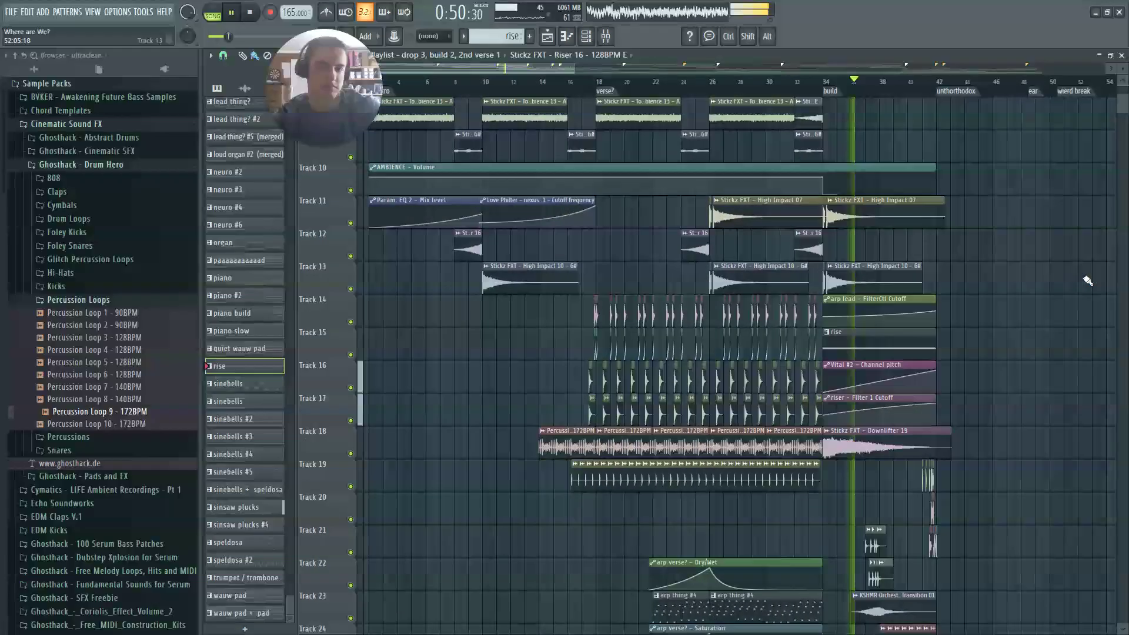
{"action": "scroll", "coordinate": [1094, 268], "scroll_direction": "up", "scroll_amount": 2}
{"action": "scroll", "coordinate": [1098, 255], "scroll_direction": "up", "scroll_amount": 2, "text": "ctrl"}
{"action": "scroll", "coordinate": [887, 241], "scroll_direction": "up", "scroll_amount": 3}
{"action": "key", "text": "space"}
Play the KSHMR Orchestra Snare 01 clip on Track 21 and the Orchestra Snare 02 clip on Track 22 in isolation
{"action": "scroll", "coordinate": [847, 244], "scroll_direction": "down", "scroll_amount": 6}
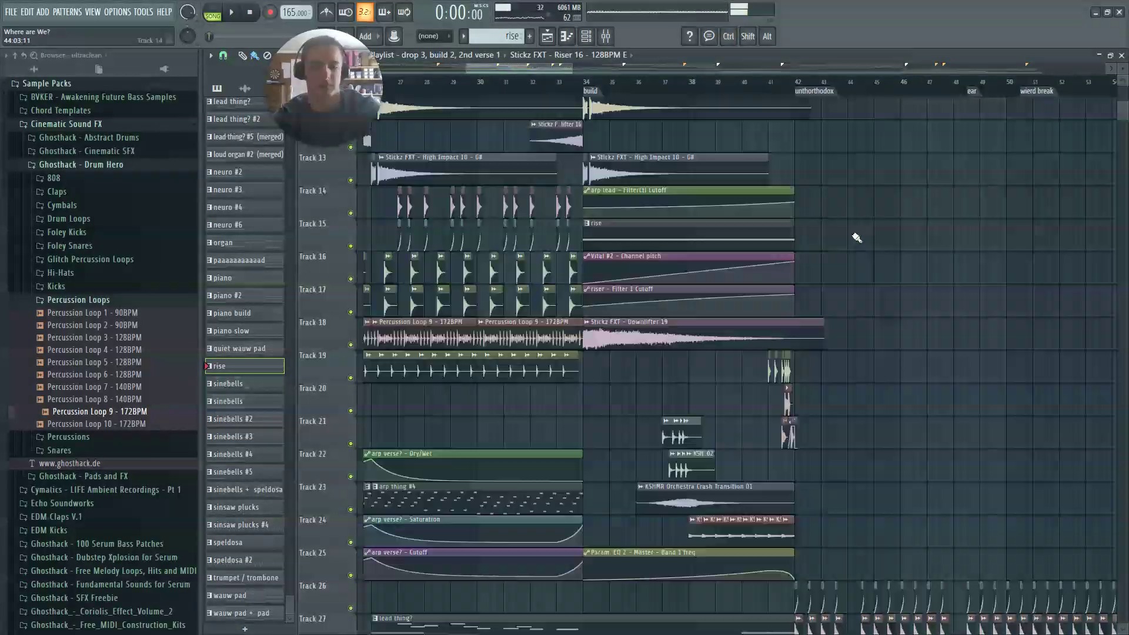
{"action": "scroll", "coordinate": [846, 244], "scroll_direction": "up", "scroll_amount": 2}
{"action": "scroll", "coordinate": [780, 186], "scroll_direction": "up", "scroll_amount": 3}
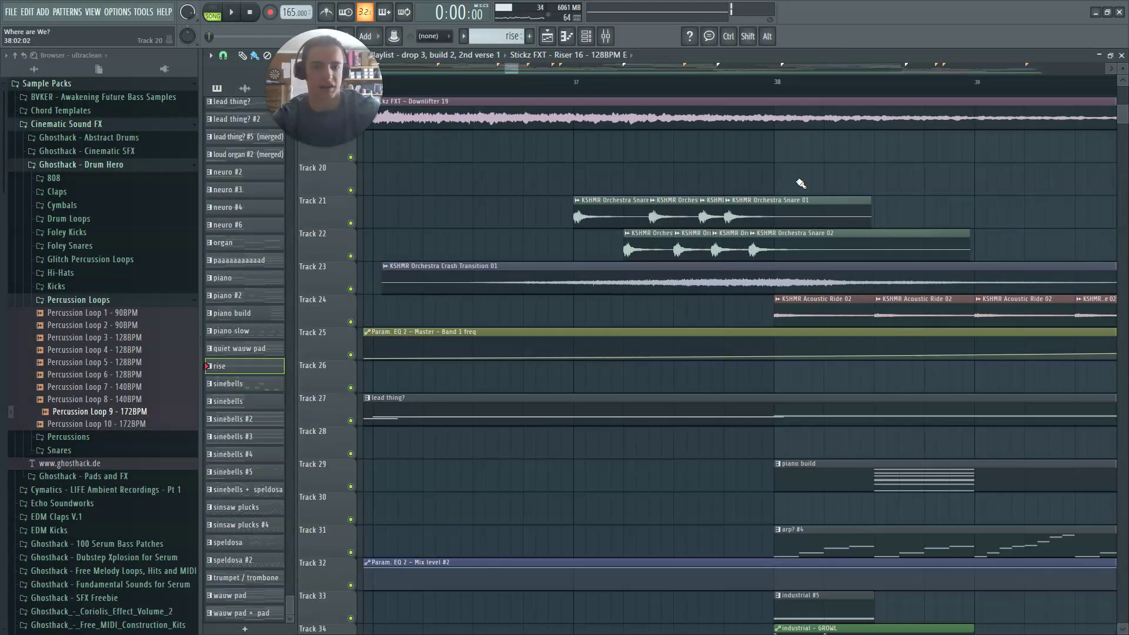
{"action": "scroll", "coordinate": [721, 200], "scroll_direction": "up", "scroll_amount": 1}
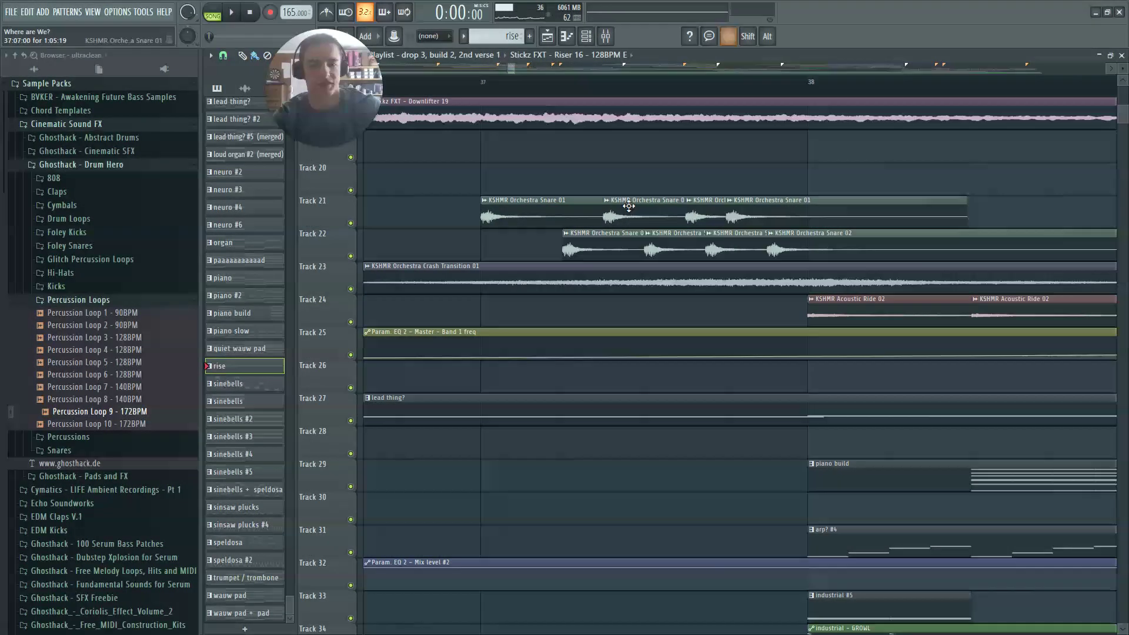
{"action": "left_click", "coordinate": [486, 209]}
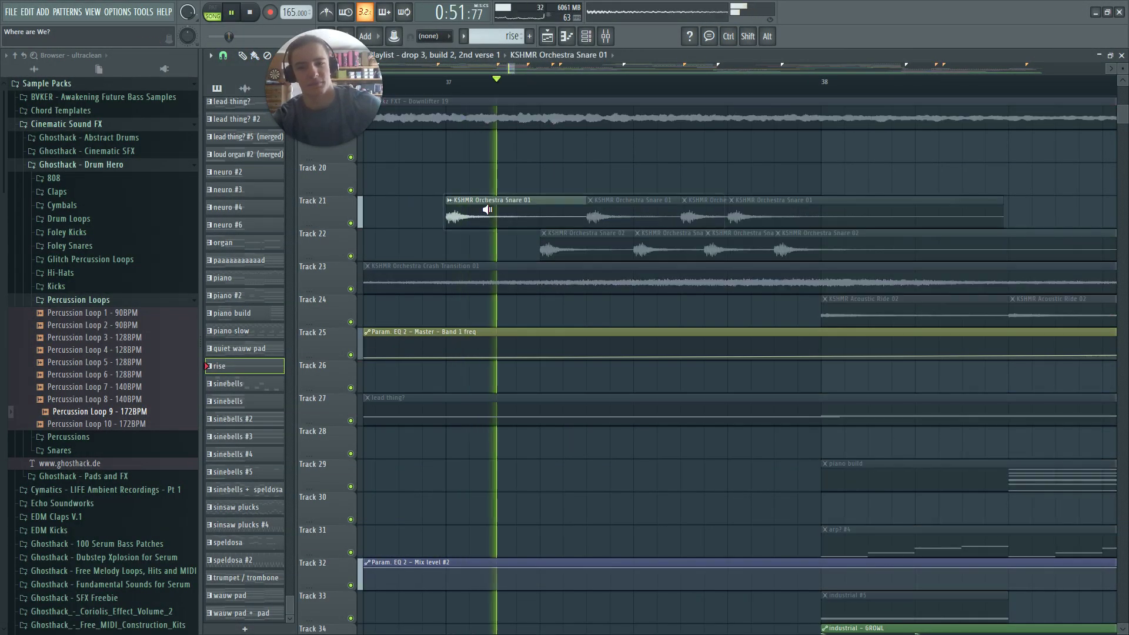
{"action": "left_click", "coordinate": [617, 241]}
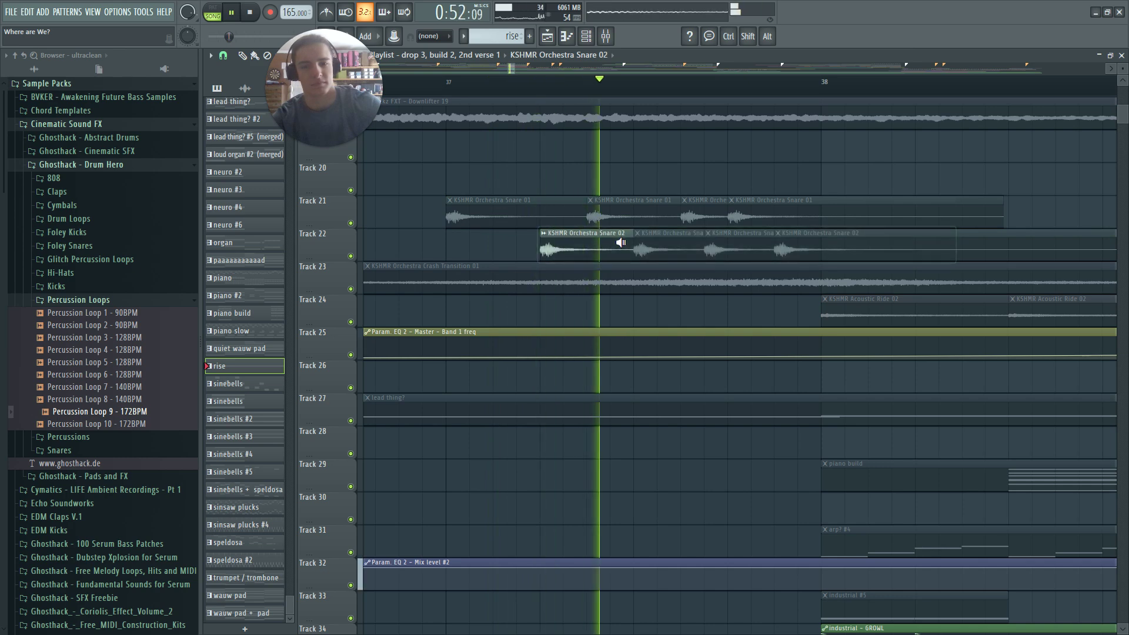
Inspect the channel settings of Orchestra Snare 01 and 02 and their panning in the mixer
{"action": "double_click", "coordinate": [534, 212]}
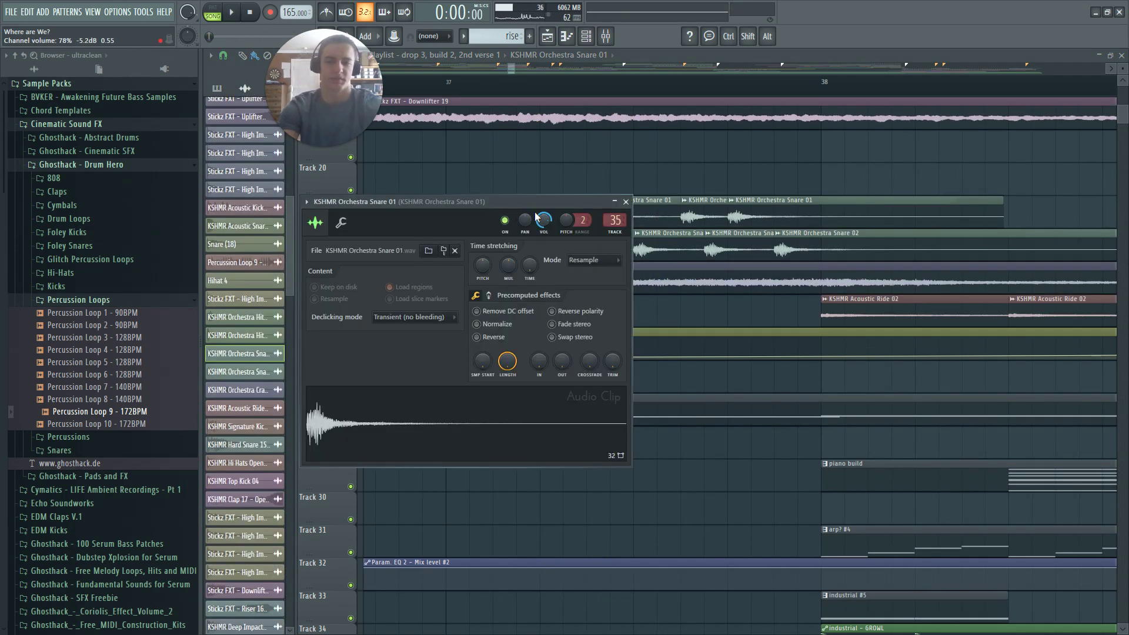
{"action": "key", "text": "Escape"}
{"action": "double_click", "coordinate": [524, 214]}
{"action": "key", "text": "Escape"}
{"action": "double_click", "coordinate": [578, 235]}
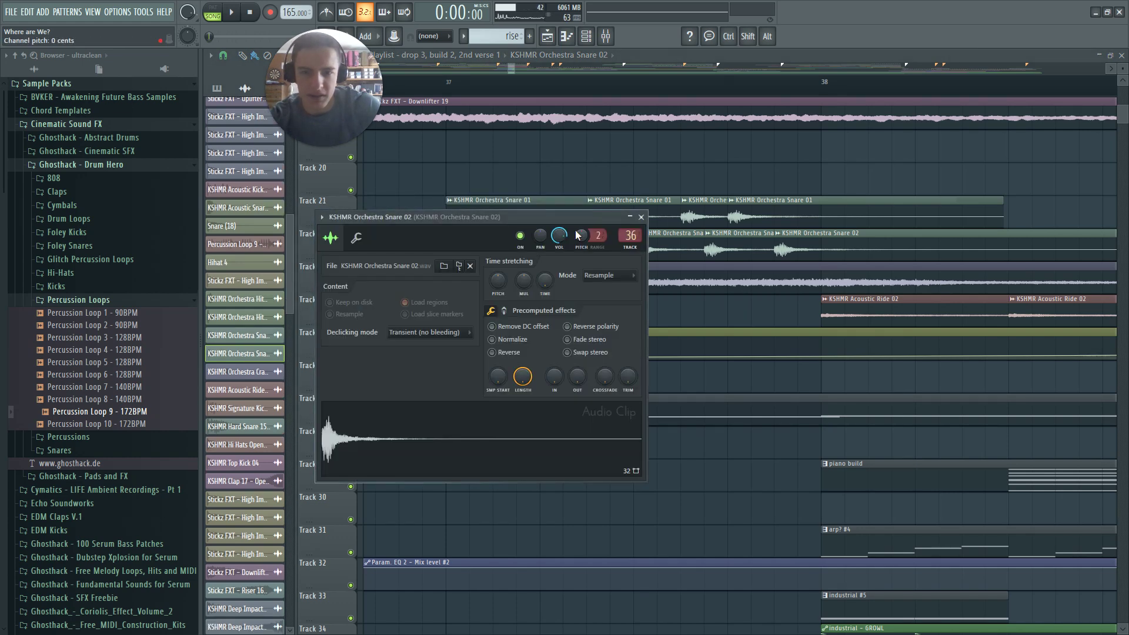
{"action": "key", "text": "Escape"}
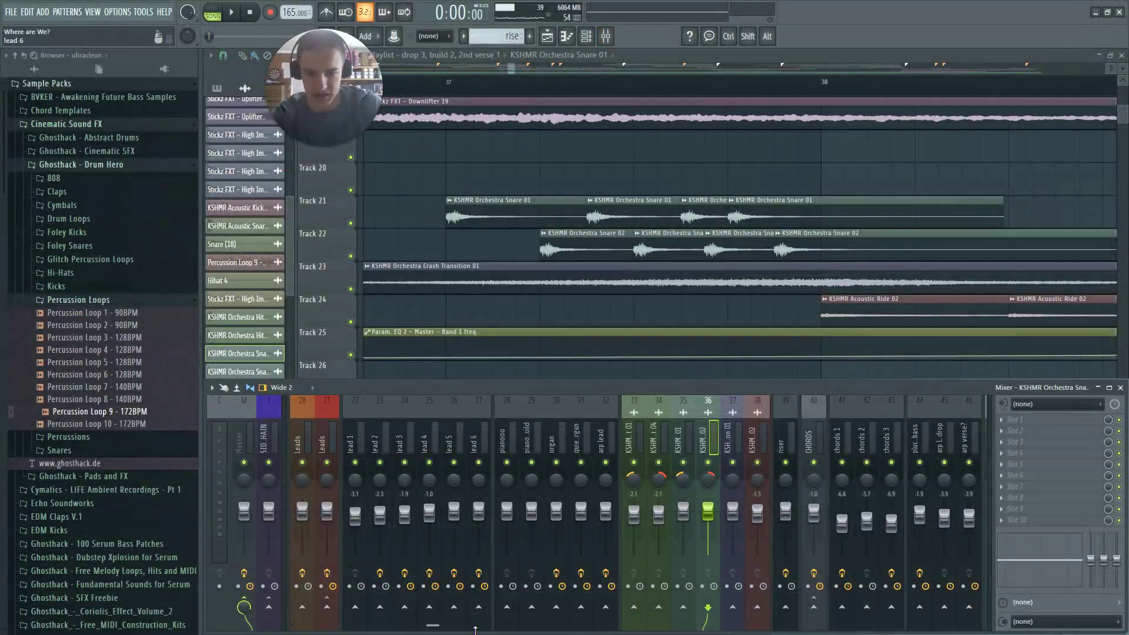
{"action": "key", "text": "F9"}
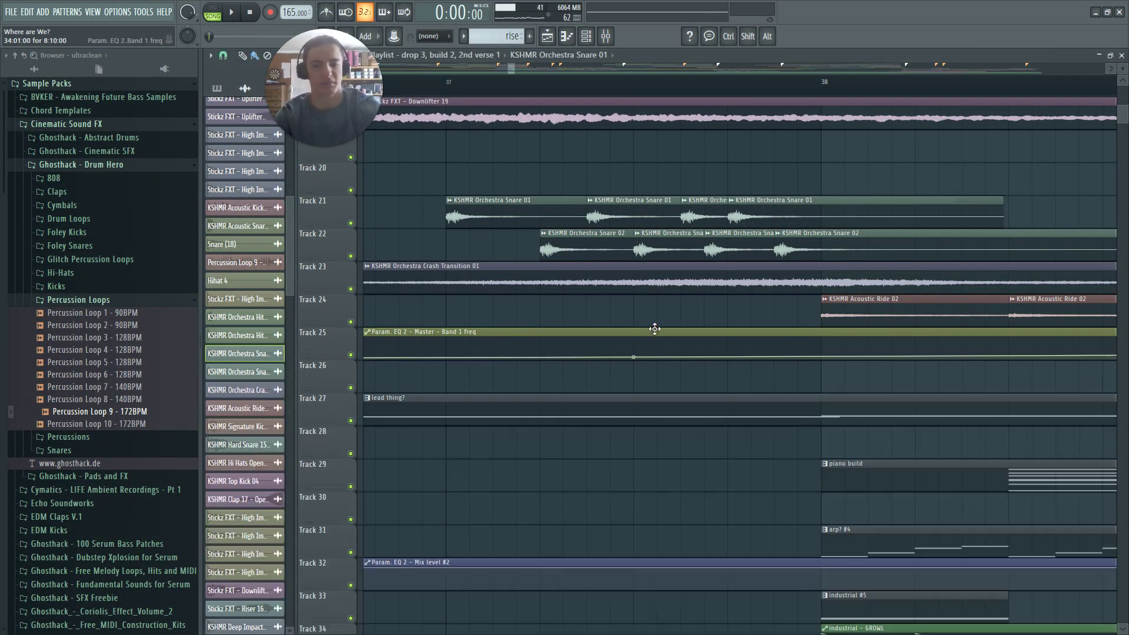
Save the project
{"action": "scroll", "coordinate": [573, 282], "scroll_direction": "down", "scroll_amount": 5}
{"action": "scroll", "coordinate": [569, 276], "scroll_direction": "down", "scroll_amount": 4}
{"action": "key", "text": "ctrl+s"}
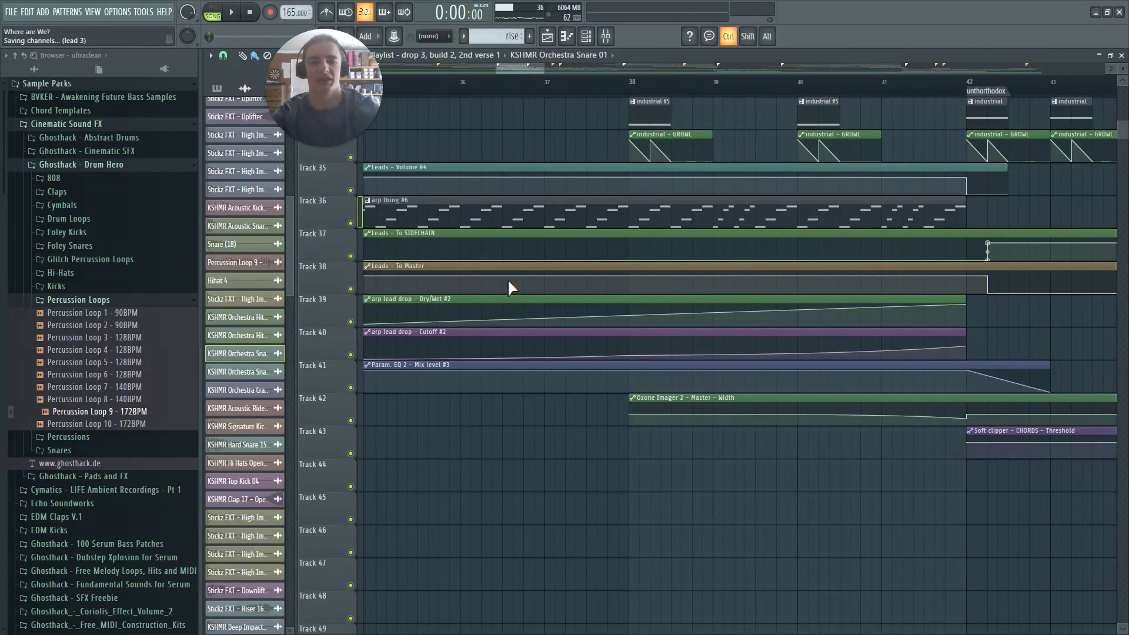
Play the build with all layers from around bar 37 to hear the orchestra snares in context, and stop playback
{"action": "scroll", "coordinate": [540, 272], "scroll_direction": "down", "scroll_amount": 2, "text": "ctrl"}
{"action": "scroll", "coordinate": [544, 275], "scroll_direction": "up", "scroll_amount": 6}
{"action": "scroll", "coordinate": [544, 274], "scroll_direction": "down", "scroll_amount": 2}
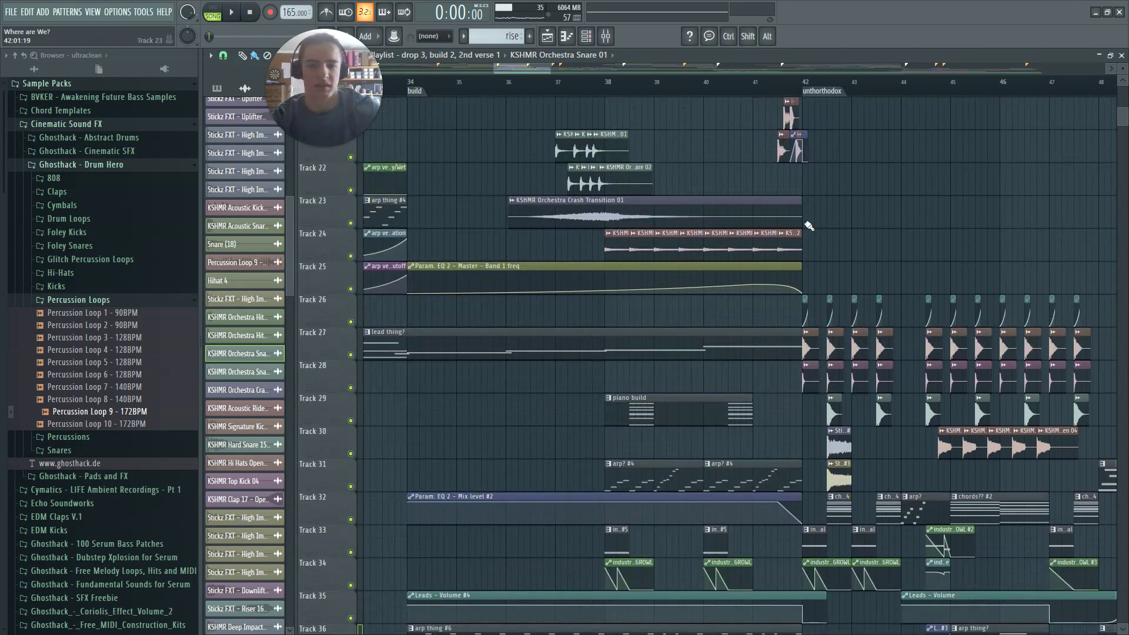
{"action": "scroll", "coordinate": [809, 232], "scroll_direction": "down", "scroll_amount": 3, "text": "ctrl"}
{"action": "scroll", "coordinate": [824, 231], "scroll_direction": "up", "scroll_amount": 3, "text": "ctrl"}
{"action": "scroll", "coordinate": [715, 197], "scroll_direction": "up", "scroll_amount": 2}
{"action": "scroll", "coordinate": [580, 176], "scroll_direction": "up", "scroll_amount": 1, "text": "ctrl"}
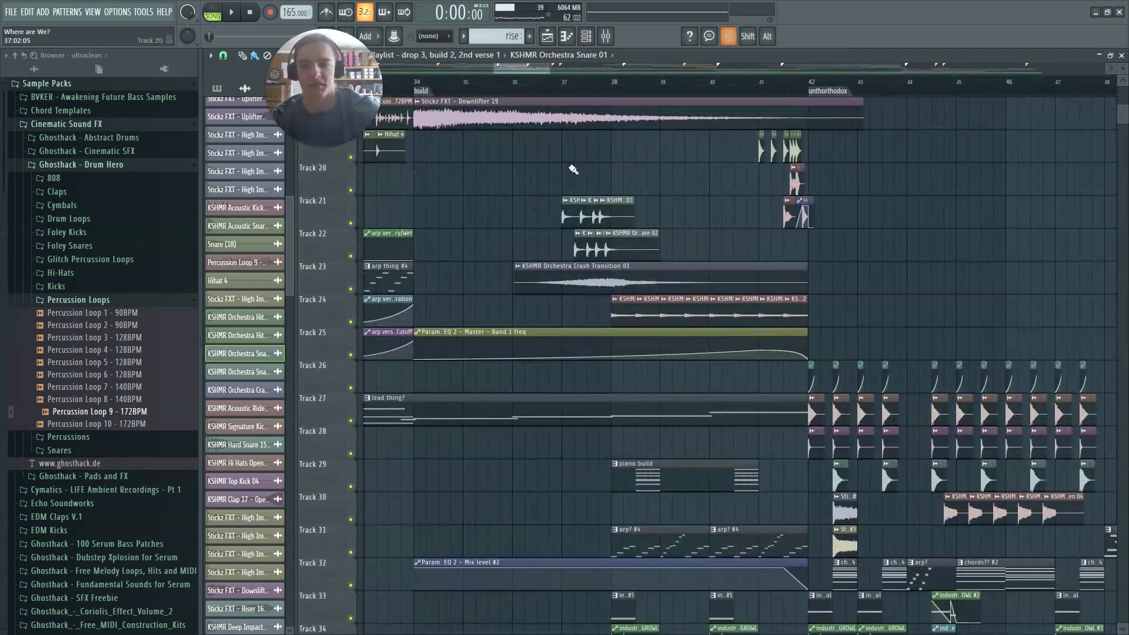
{"action": "left_click", "coordinate": [576, 102]}
{"action": "key", "text": "space"}
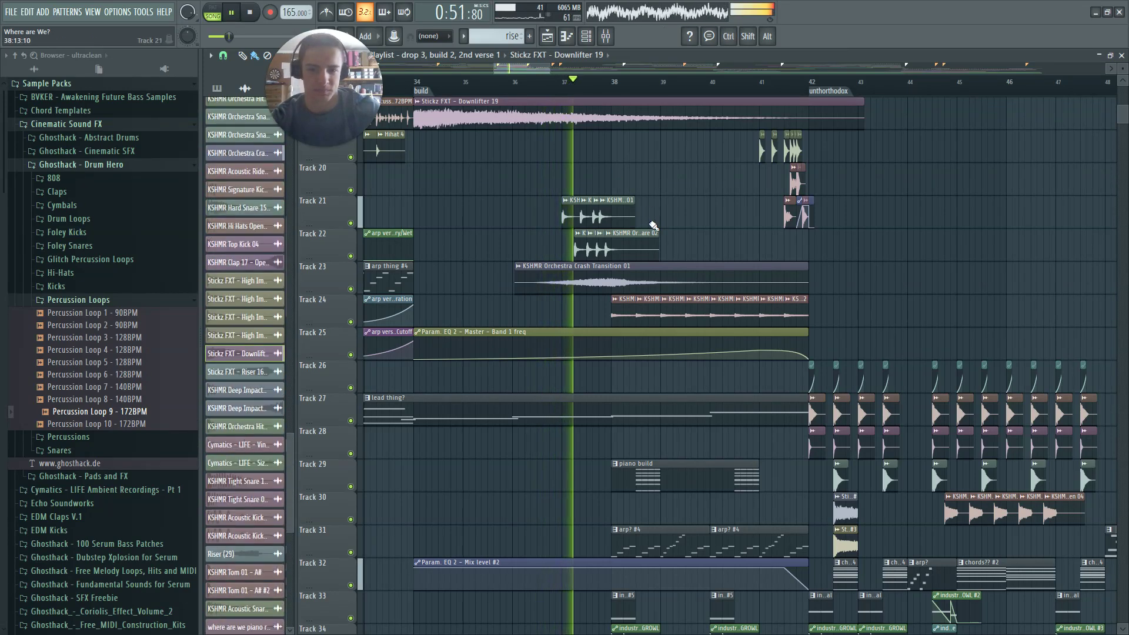
{"action": "key", "text": "space"}
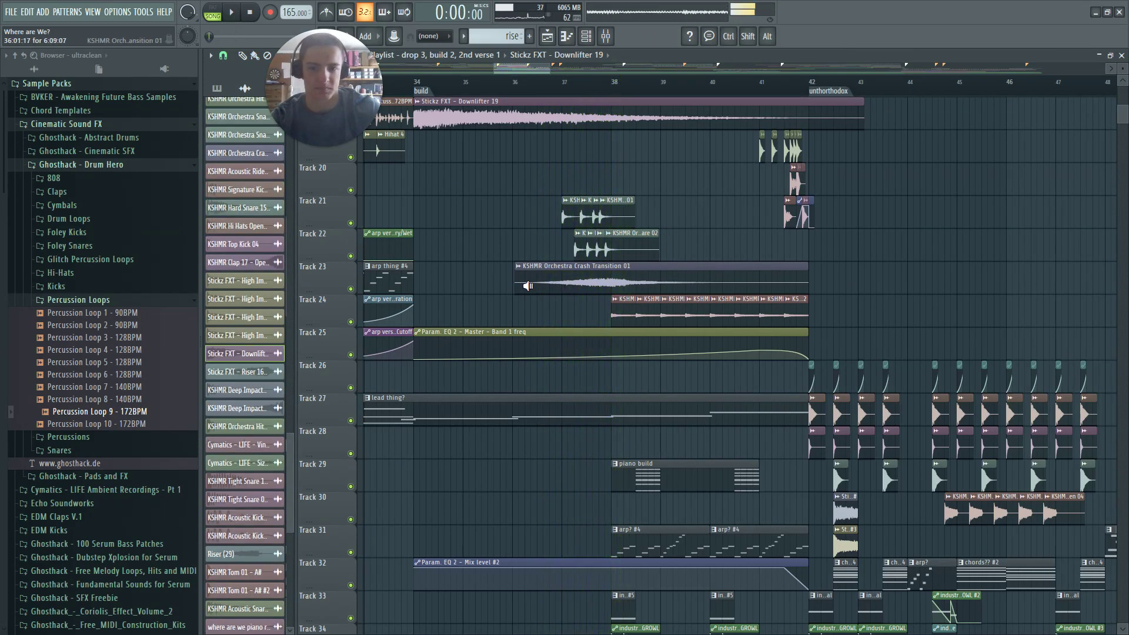
Play the Orchestra Crash Transition 01 and Acoustic Ride 02 samples in isolation, followed by the build from around bar 37
{"action": "right_click", "coordinate": [527, 286], "text": "alt"}
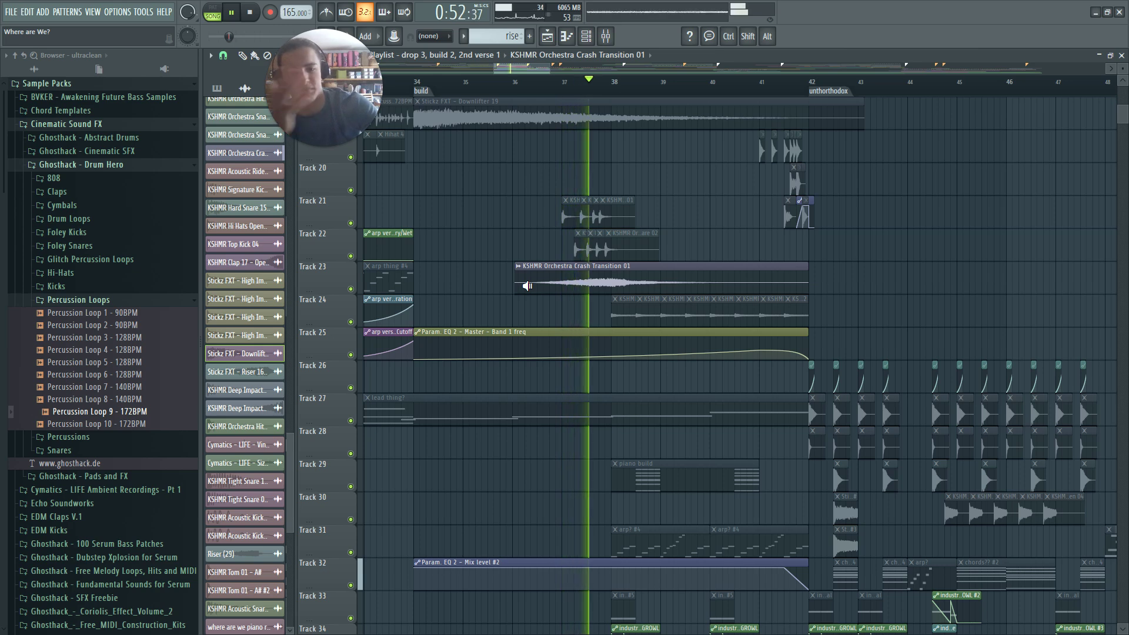
{"action": "key", "text": "space"}
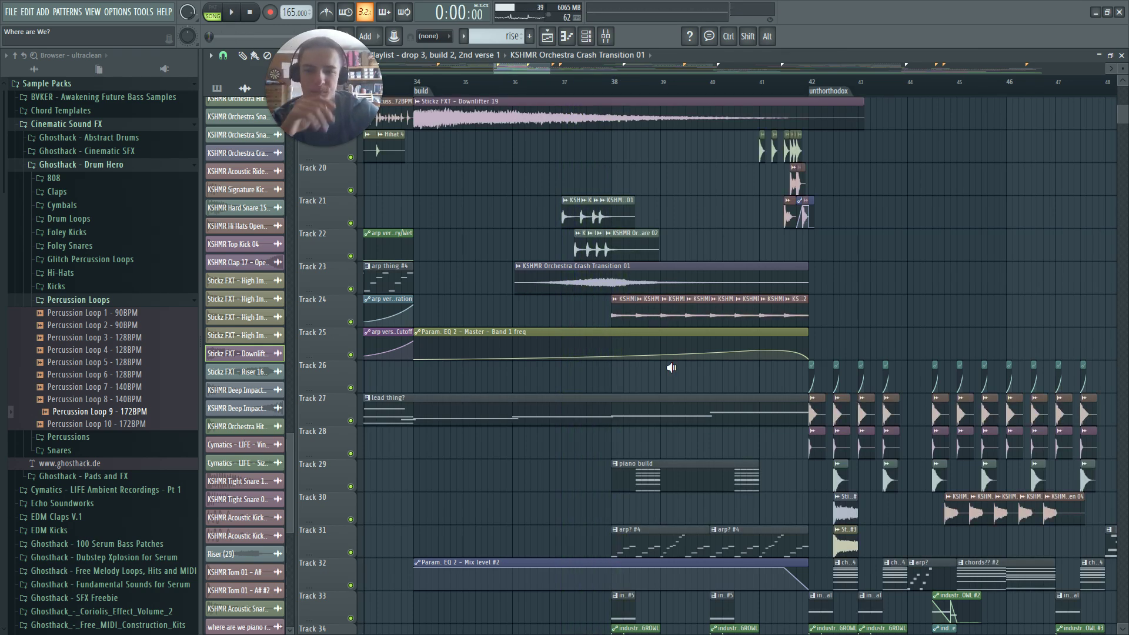
{"action": "left_click_drag", "start_coordinate": [612, 316], "coordinate": [664, 314]}
{"action": "left_click", "coordinate": [583, 91]}
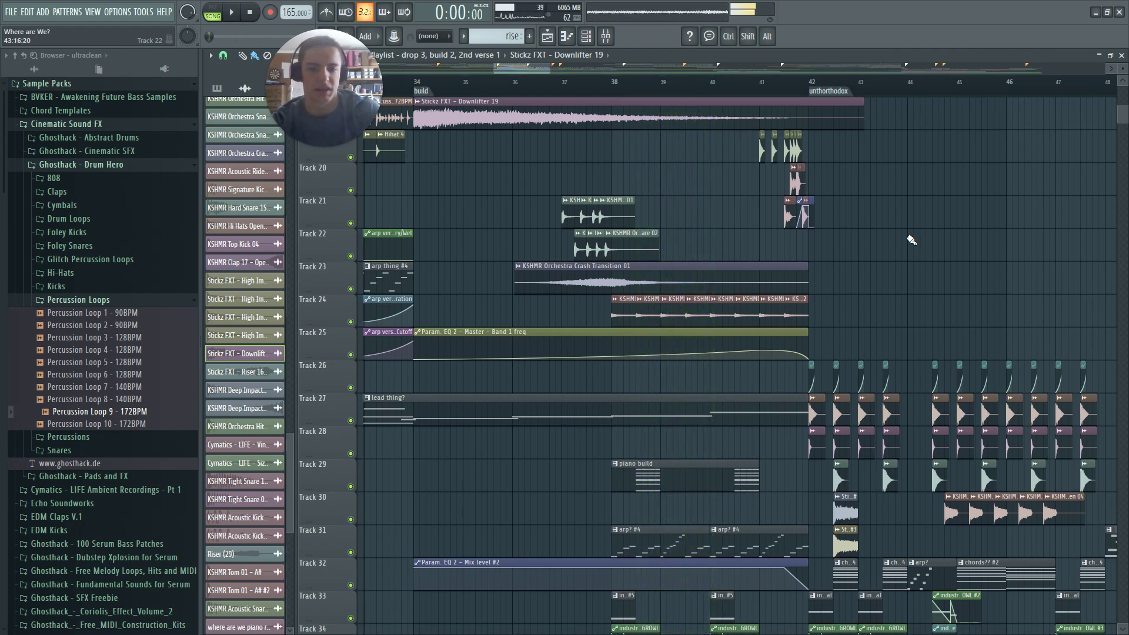
Play the arp? #4 clip on Track 31 and compare it with the arp? clip on Track 32 after the unthorthodox marker
{"action": "scroll", "coordinate": [723, 211], "scroll_direction": "down", "scroll_amount": 4}
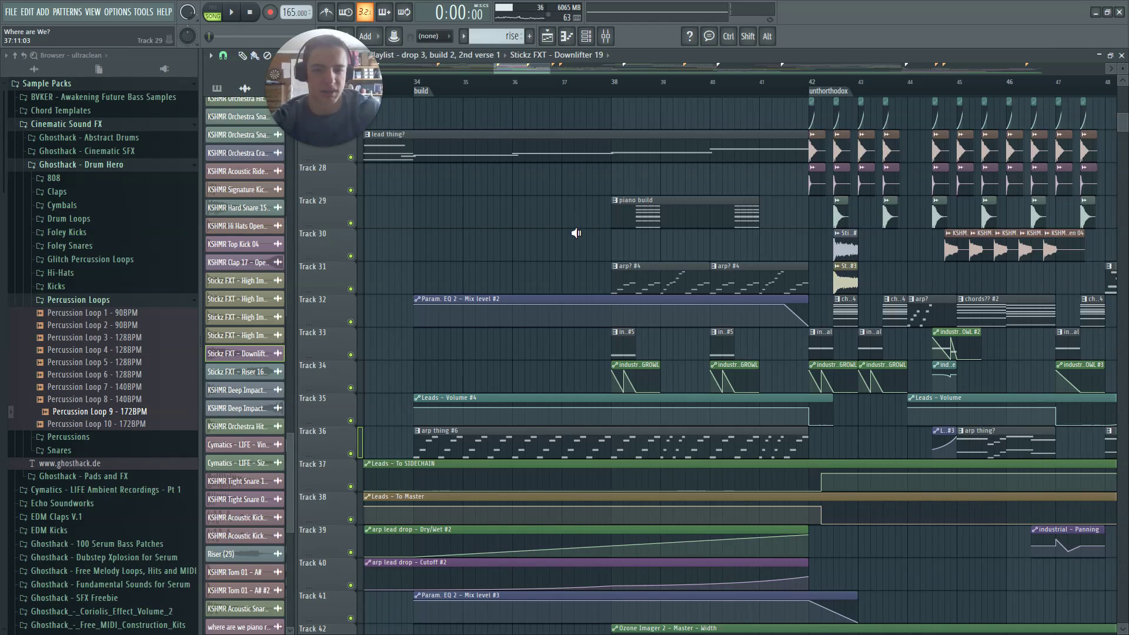
{"action": "left_click", "coordinate": [613, 280]}
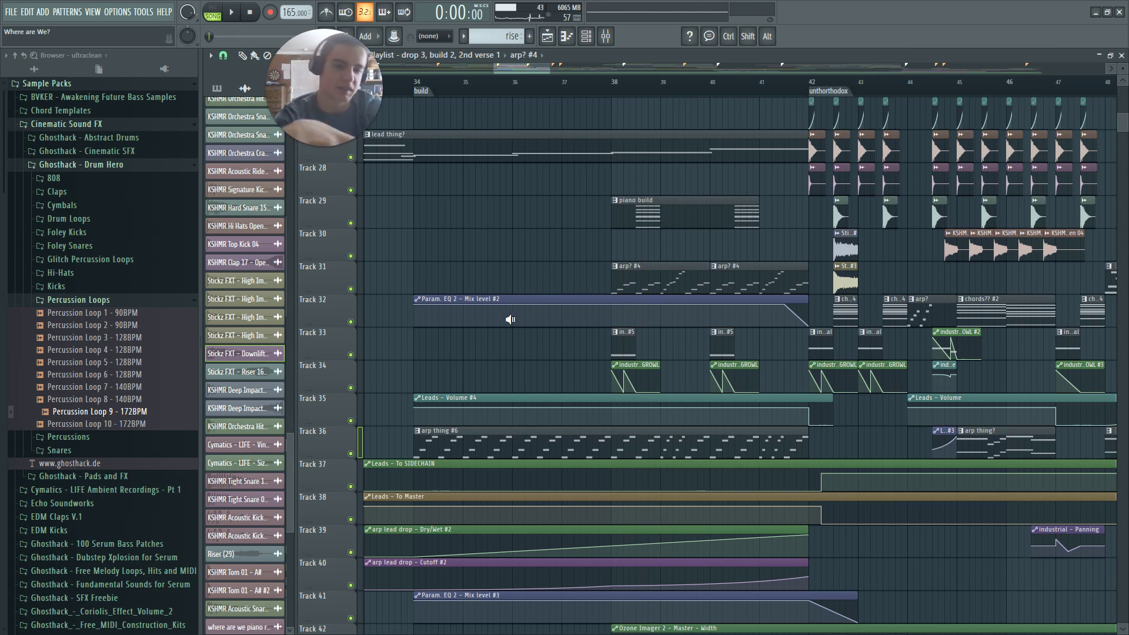
{"action": "left_click_drag", "start_coordinate": [910, 291], "coordinate": [935, 308]}
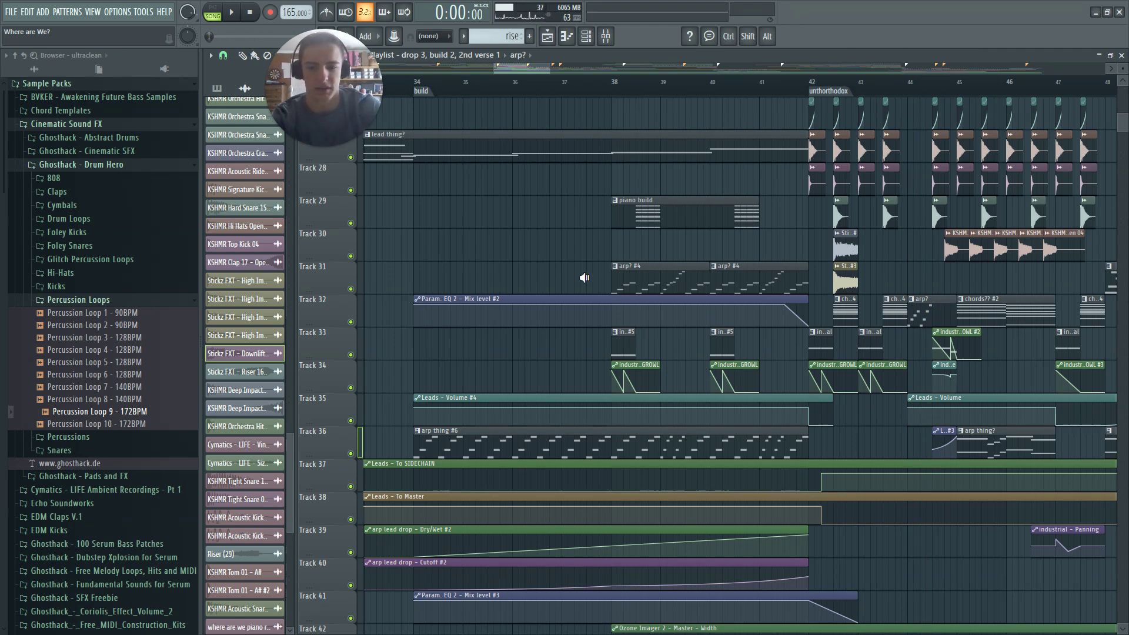
{"action": "left_click_drag", "start_coordinate": [609, 276], "coordinate": [664, 279]}
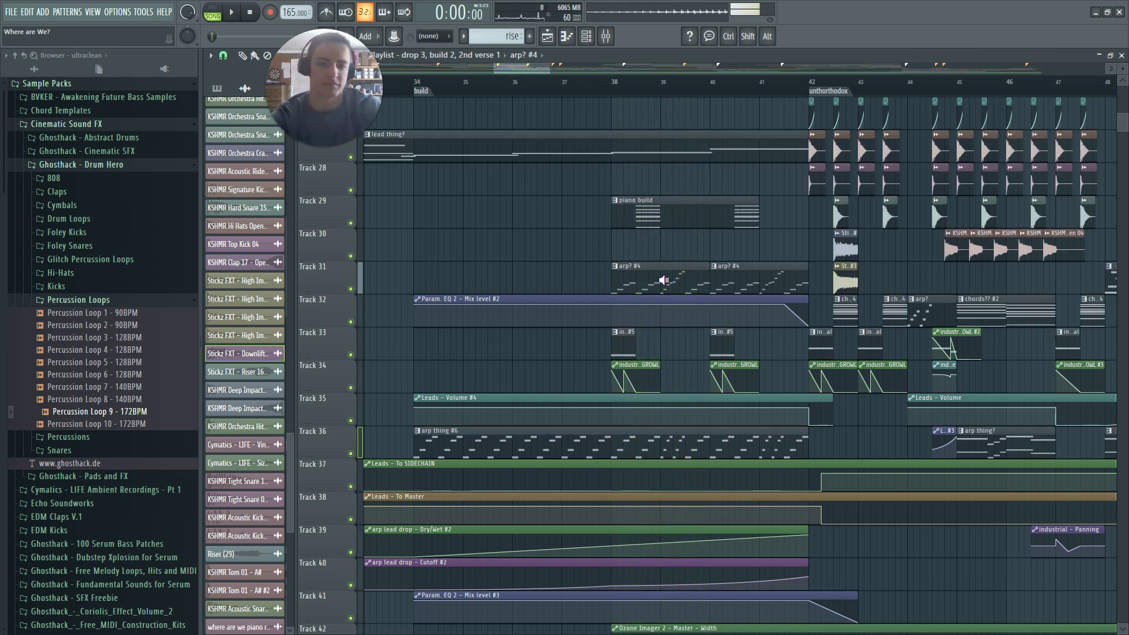
Compare the piano build clip on Track 29 with the chords clip on Track 32, and play the build from around bar 35
{"action": "left_click_drag", "start_coordinate": [641, 222], "coordinate": [612, 210]}
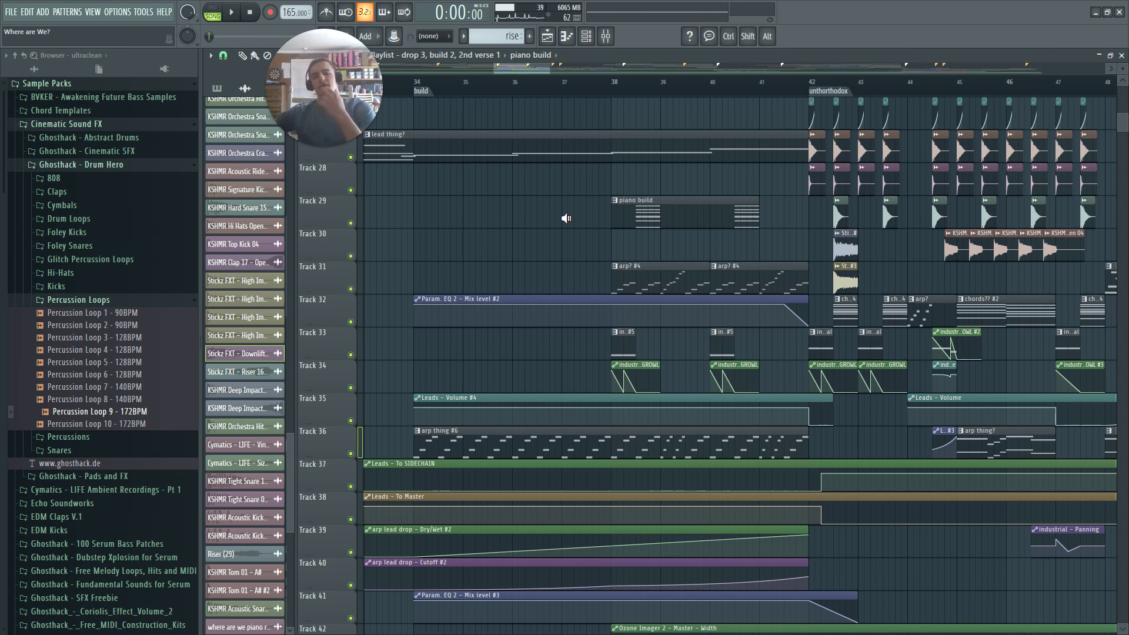
{"action": "left_click_drag", "start_coordinate": [835, 305], "coordinate": [836, 305]}
{"action": "left_click_drag", "start_coordinate": [635, 215], "coordinate": [635, 215]}
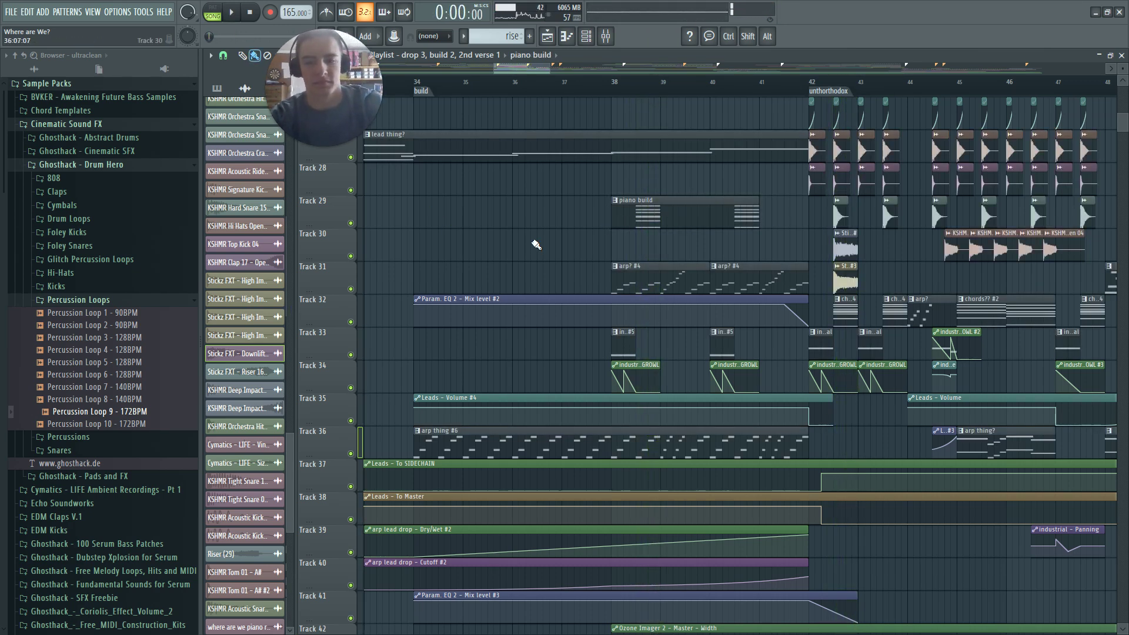
{"action": "left_click", "coordinate": [491, 82]}
{"action": "key", "text": "space"}
{"action": "key", "text": "space"}
Play the industrial #5 clip on Track 33, followed by the full build from around bar 36 to the unthorthodox marker
{"action": "left_click_drag", "start_coordinate": [616, 348], "coordinate": [616, 348]}
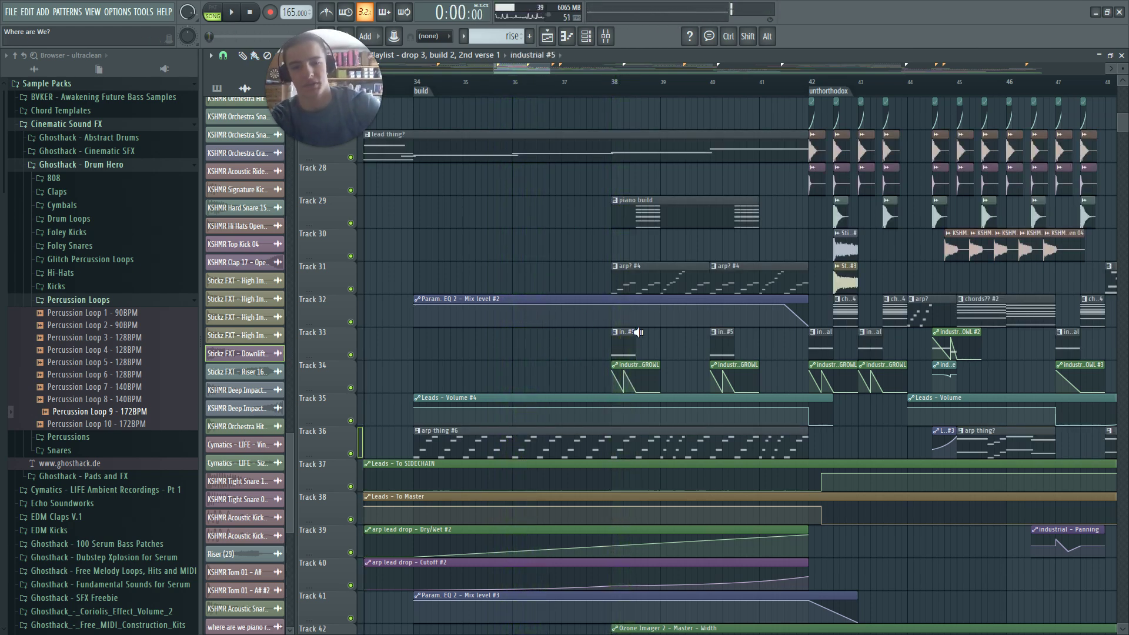
{"action": "left_click", "coordinate": [536, 82]}
{"action": "key", "text": "space"}
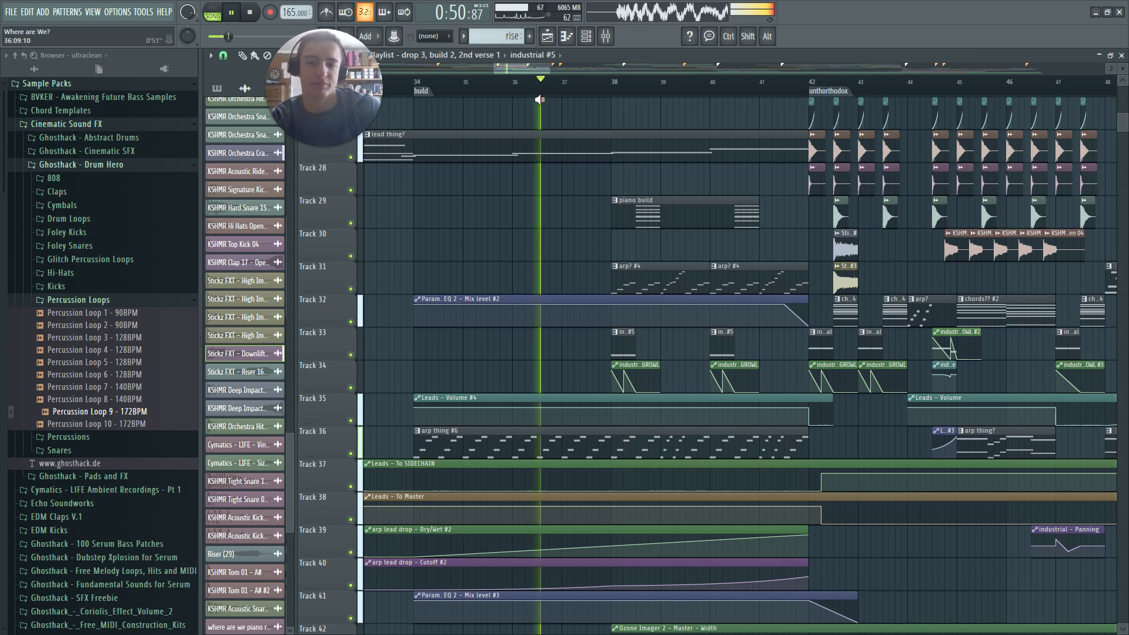
{"action": "scroll", "coordinate": [600, 221], "scroll_direction": "down", "scroll_amount": 3}
{"action": "scroll", "coordinate": [746, 415], "scroll_direction": "down", "scroll_amount": 3}
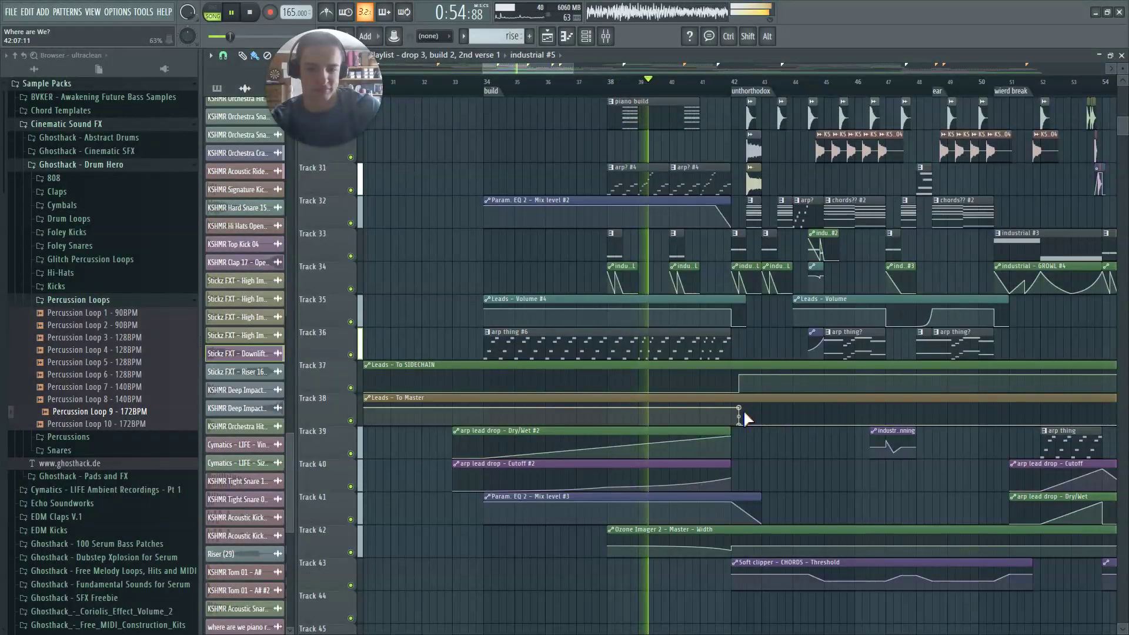
{"action": "scroll", "coordinate": [748, 435], "scroll_direction": "up", "scroll_amount": 8}
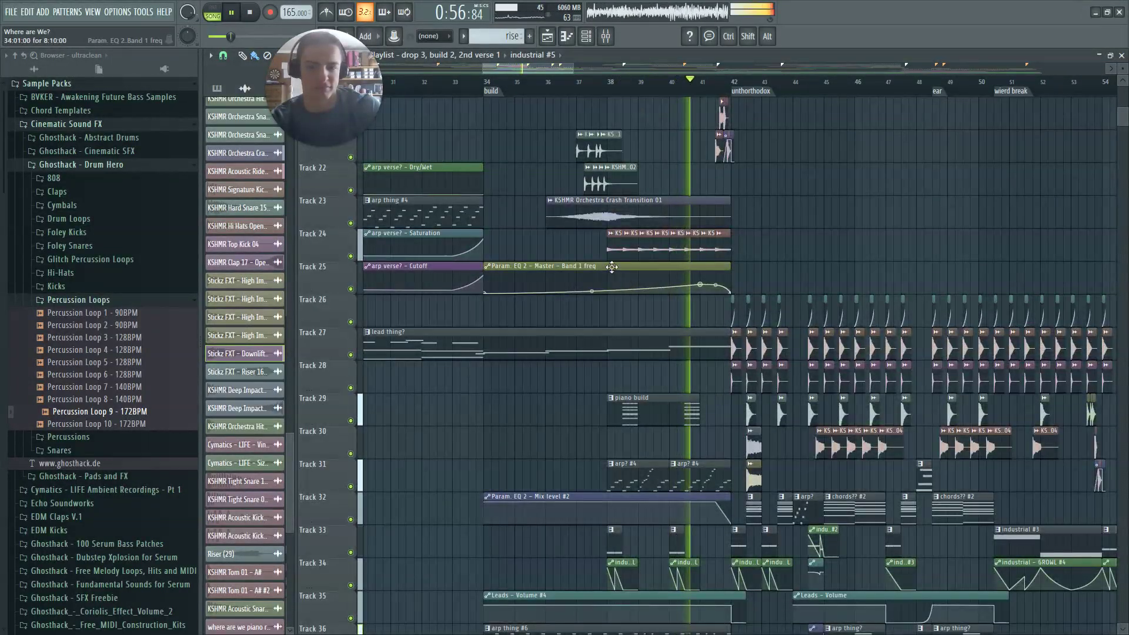
{"action": "scroll", "coordinate": [803, 230], "scroll_direction": "up", "scroll_amount": 5}
{"action": "key", "text": "space"}
Solo Tracks 19, 20 and 21 and play the drum fill just before bar 42
{"action": "scroll", "coordinate": [661, 282], "scroll_direction": "up", "scroll_amount": 5}
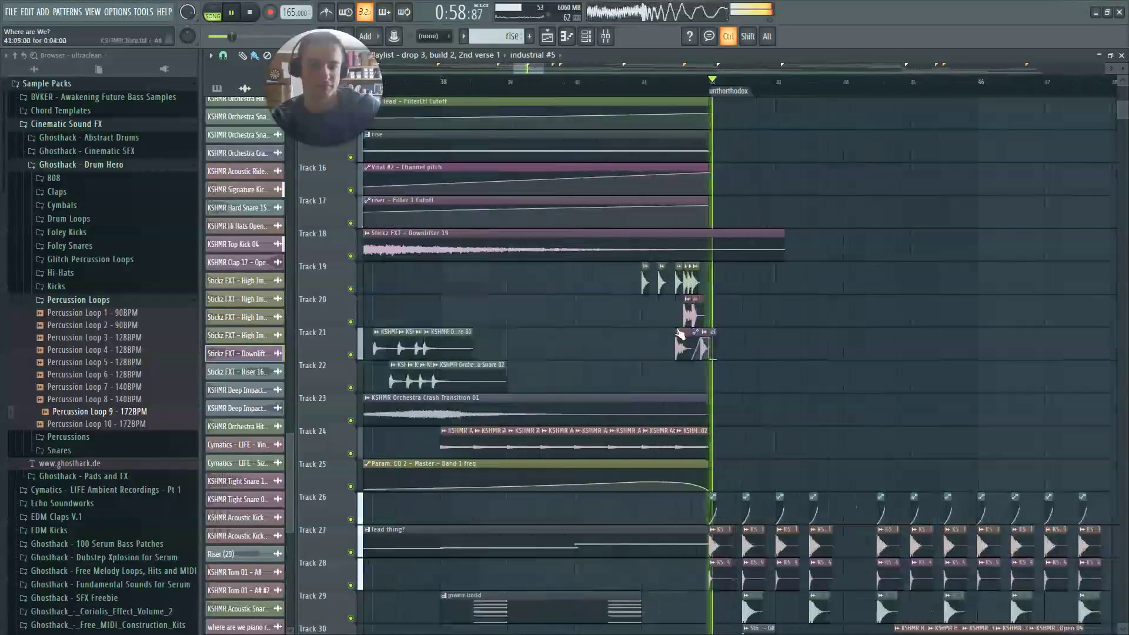
{"action": "right_click", "coordinate": [351, 290]}
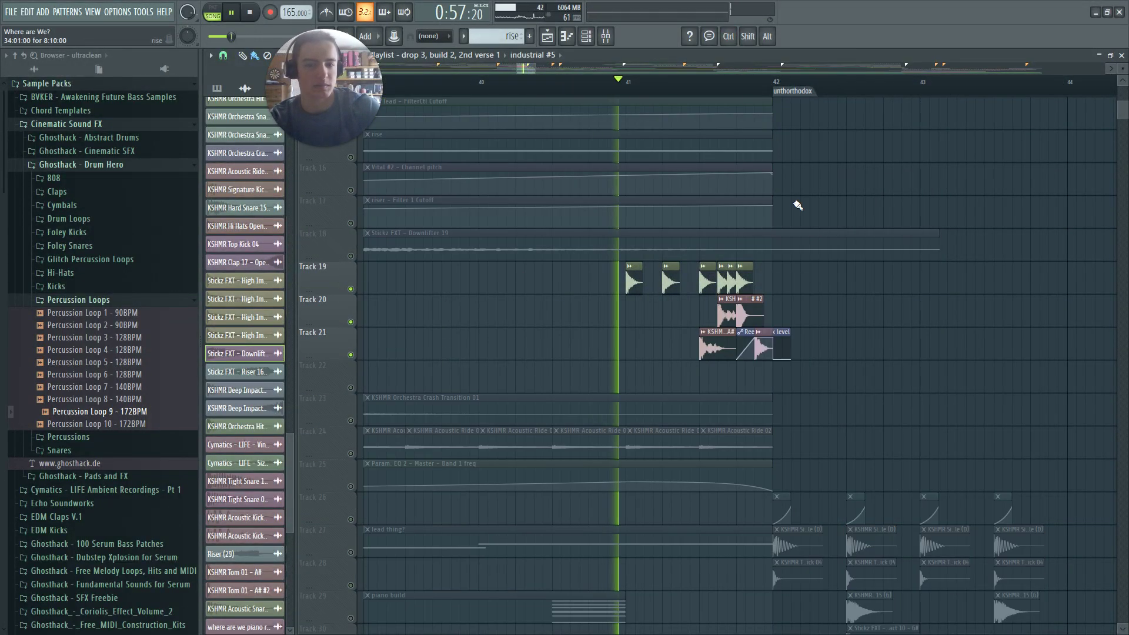
{"action": "key", "text": "space"}
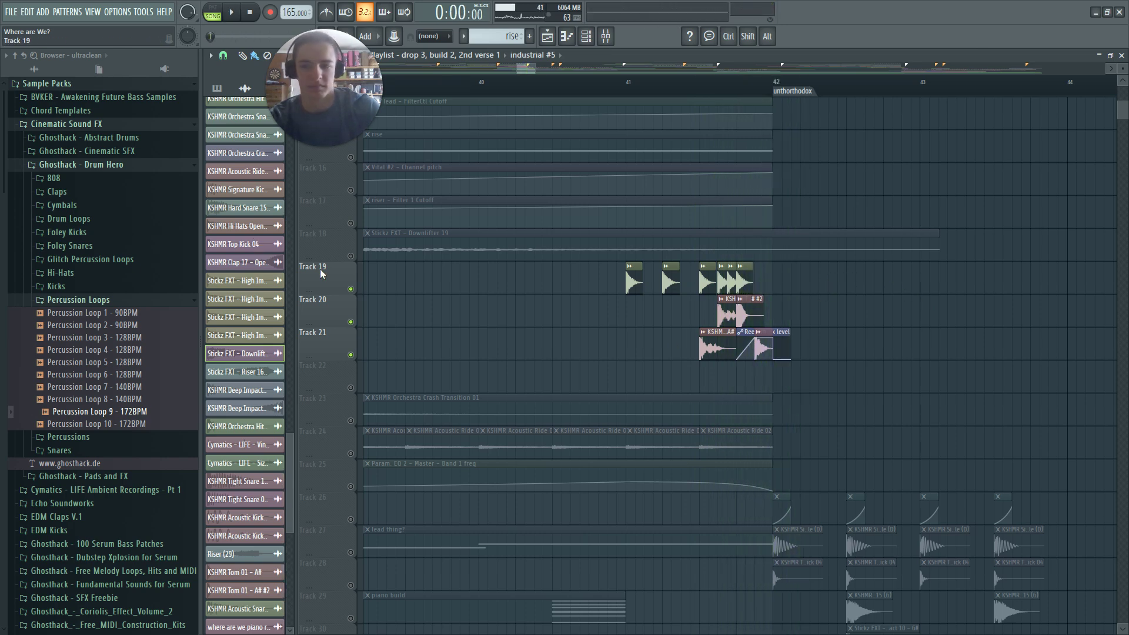
Unsolo the drum fill tracks and look over the build's clips and automation from Track 15 down to Track 42
{"action": "right_click", "coordinate": [351, 289]}
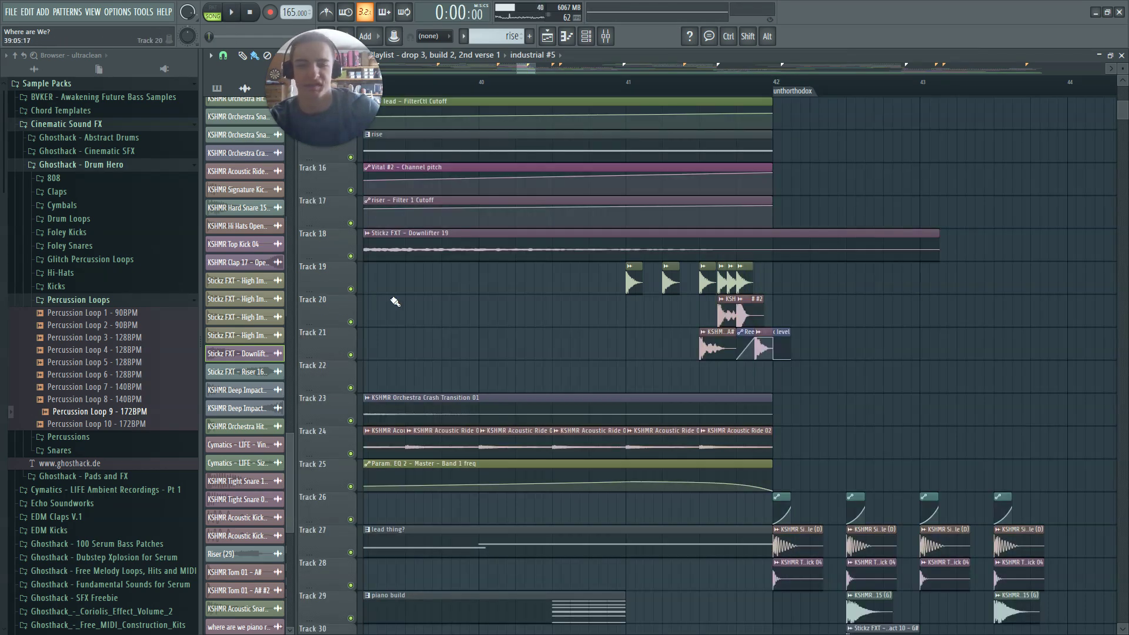
{"action": "scroll", "coordinate": [694, 301], "scroll_direction": "down", "scroll_amount": 6}
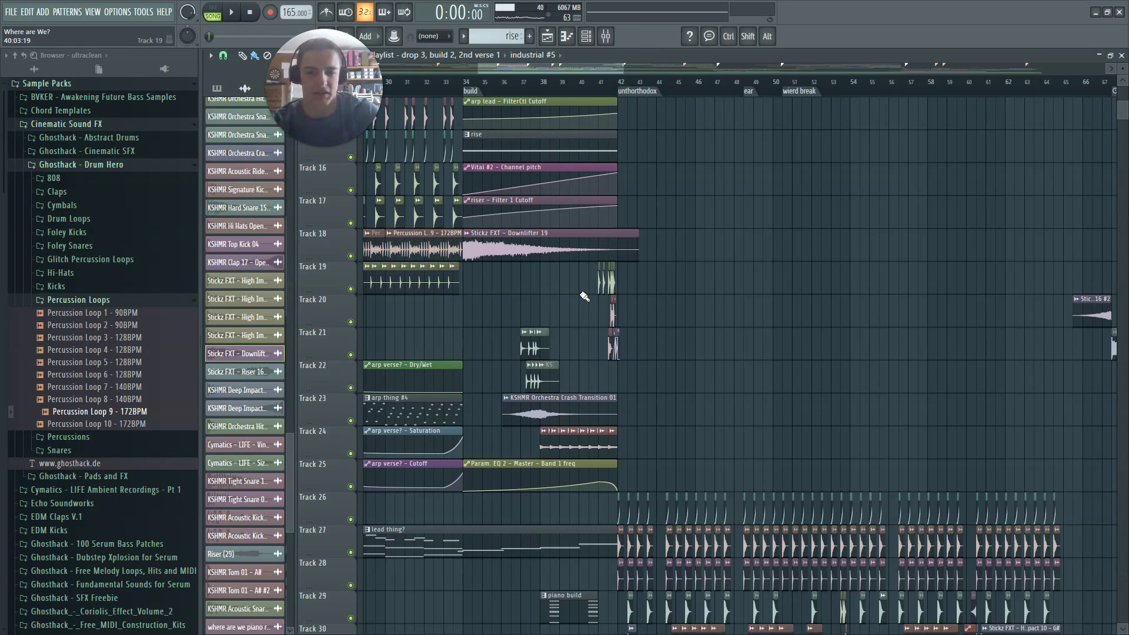
{"action": "scroll", "coordinate": [604, 309], "scroll_direction": "up", "scroll_amount": 4}
{"action": "scroll", "coordinate": [617, 323], "scroll_direction": "down", "scroll_amount": 3}
{"action": "scroll", "coordinate": [649, 284], "scroll_direction": "down", "scroll_amount": 9}
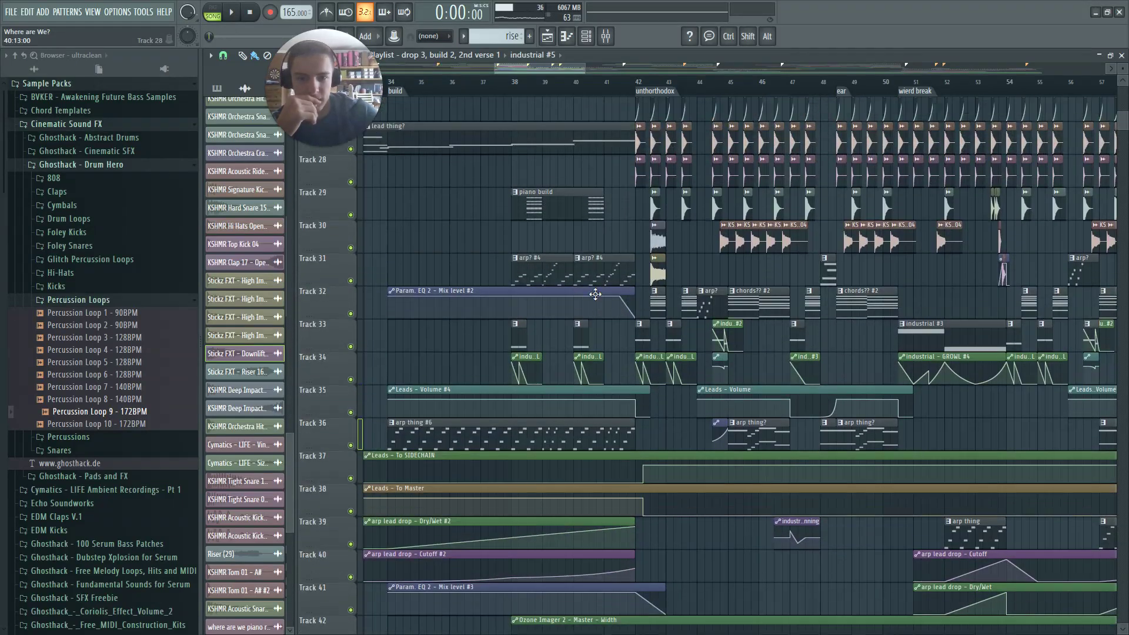
{"action": "scroll", "coordinate": [594, 294], "scroll_direction": "up", "scroll_amount": 6}
{"action": "scroll", "coordinate": [593, 286], "scroll_direction": "up", "scroll_amount": 3}
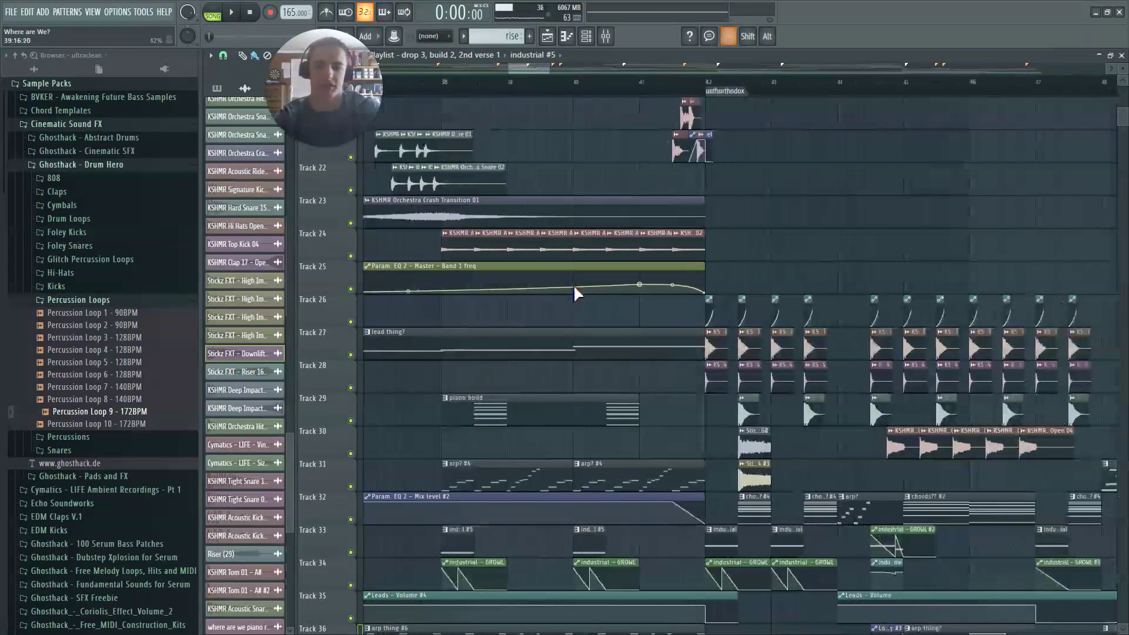
Open the Fruity parametric EQ 2 on the Master channel to show the band automated by the Track 25 clip
{"action": "left_click", "coordinate": [605, 266]}
{"action": "key", "text": "F9"}
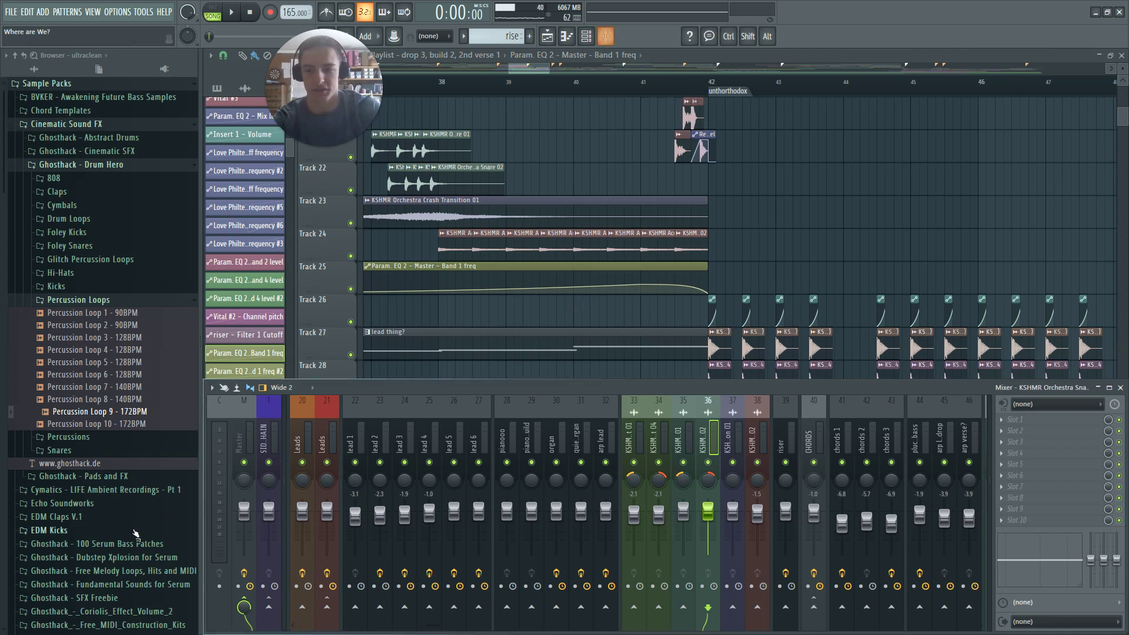
{"action": "left_click", "coordinate": [1034, 421]}
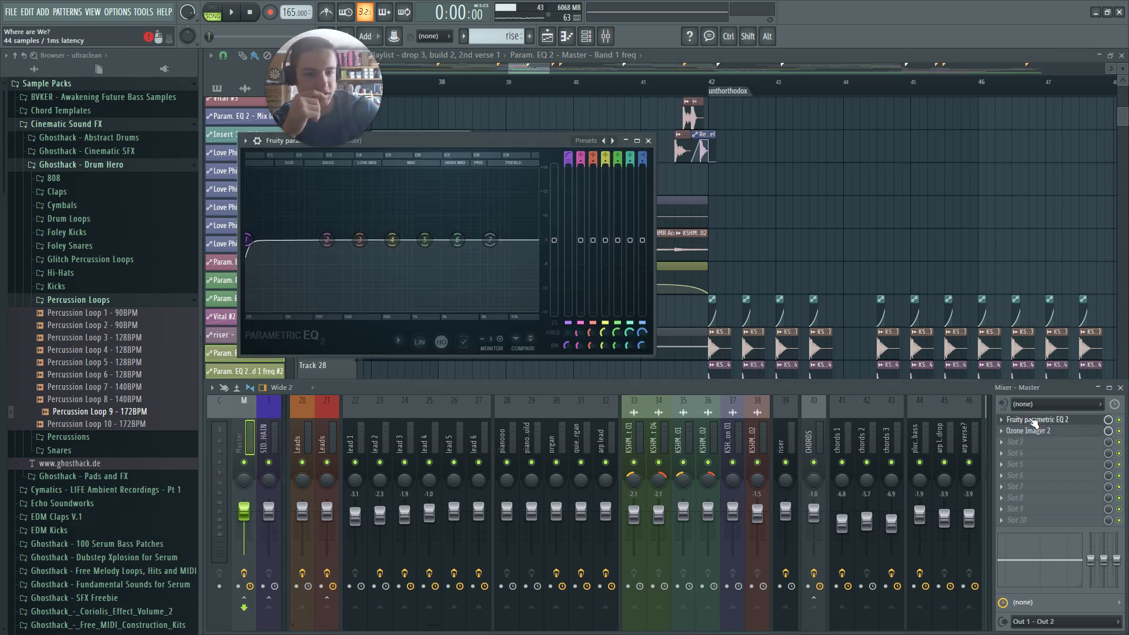
{"action": "mouse_move", "coordinate": [251, 240]}
{"action": "left_mouse_down"}
{"action": "mouse_move", "coordinate": [404, 240]}
{"action": "mouse_move", "coordinate": [246, 241]}
{"action": "left_mouse_up"}
Play the build from around bar 38 with the Master channel's Fruity parametric EQ 2 open to follow its Band 1 frequency automation
{"action": "left_click", "coordinate": [482, 88]}
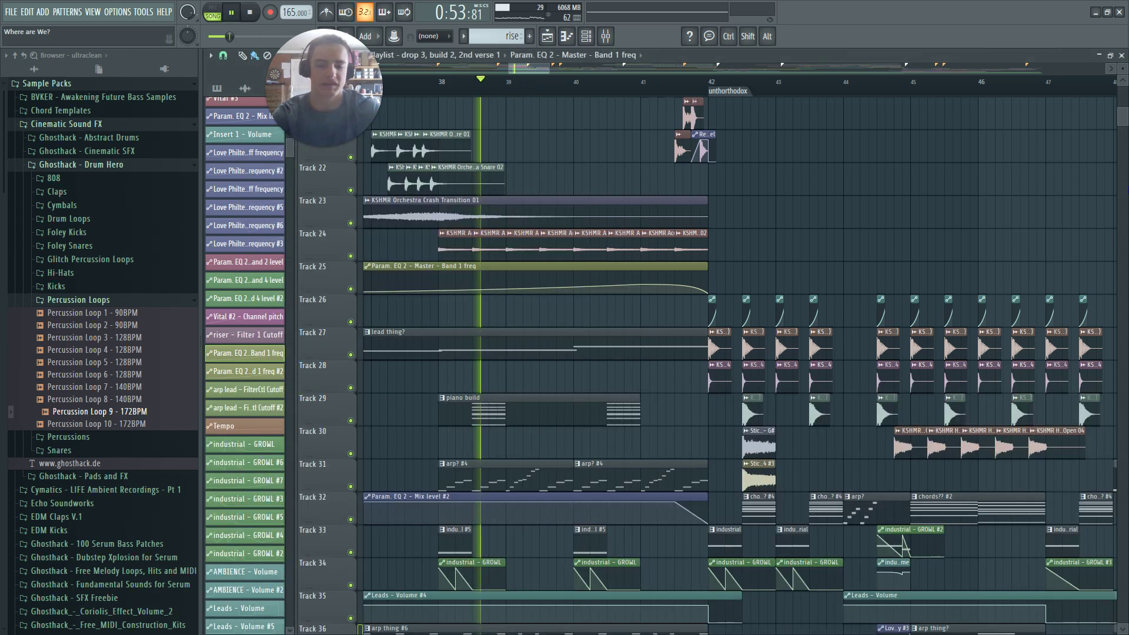
{"action": "key", "text": "F9"}
{"action": "left_click", "coordinate": [1079, 420]}
{"action": "left_click_drag", "start_coordinate": [323, 256], "coordinate": [201, 265]}
{"action": "key", "text": "space"}
{"action": "key", "text": "Escape"}
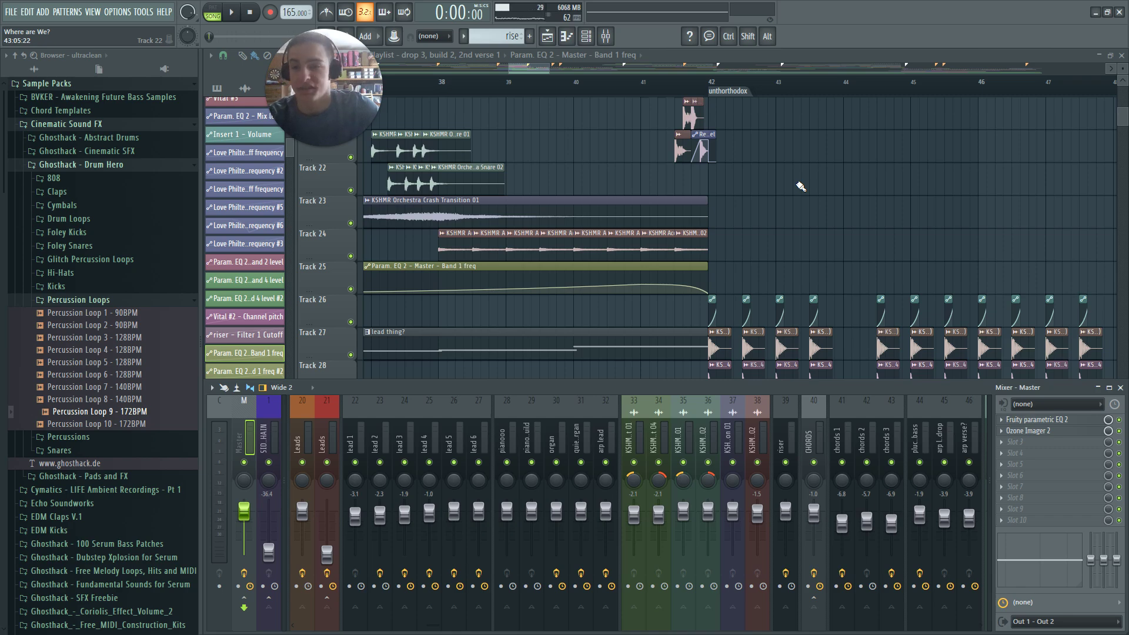
{"action": "key", "text": "F9"}
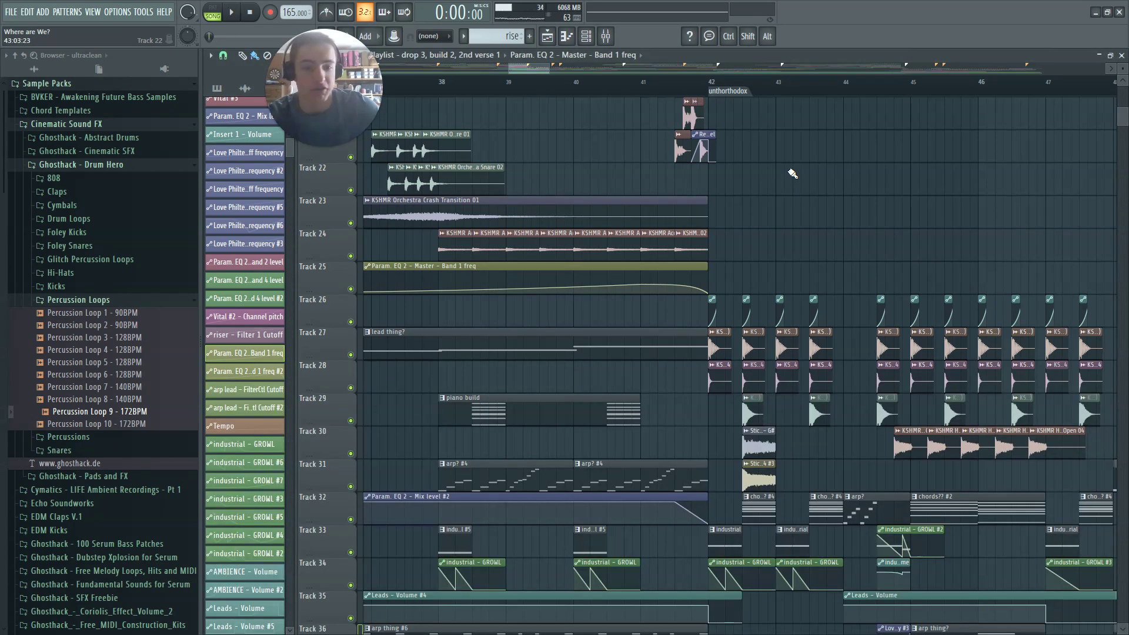
Examine all the layers between the build and unthorthodox markers across the playlist tracks
{"action": "scroll", "coordinate": [792, 173], "scroll_direction": "down", "scroll_amount": 2}
{"action": "scroll", "coordinate": [706, 206], "scroll_direction": "down", "scroll_amount": 5, "text": "ctrl"}
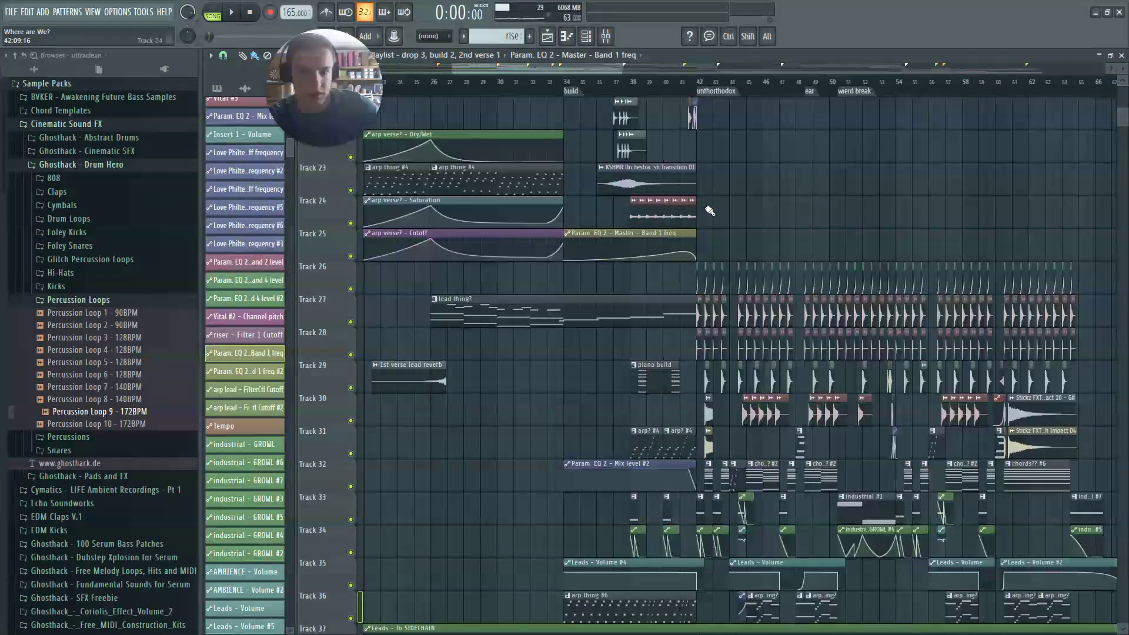
{"action": "scroll", "coordinate": [723, 200], "scroll_direction": "up", "scroll_amount": 8}
{"action": "scroll", "coordinate": [653, 226], "scroll_direction": "up", "scroll_amount": 3, "text": "ctrl"}
{"action": "scroll", "coordinate": [705, 223], "scroll_direction": "up", "scroll_amount": 5}
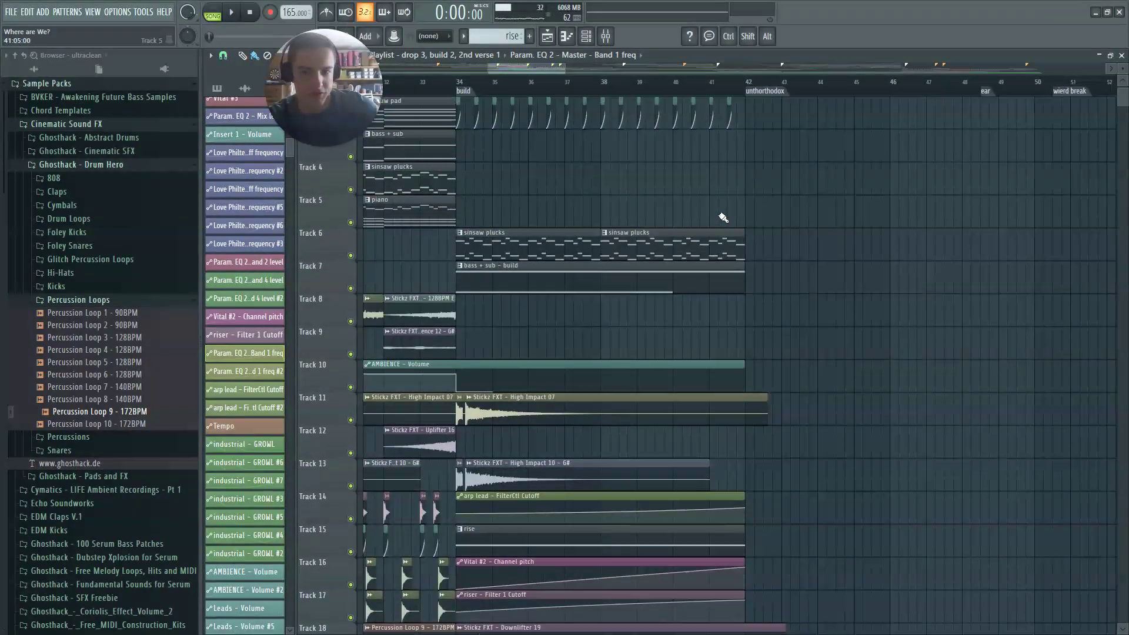
{"action": "scroll", "coordinate": [779, 198], "scroll_direction": "down", "scroll_amount": 4}
{"action": "scroll", "coordinate": [783, 198], "scroll_direction": "up", "scroll_amount": 2}
{"action": "scroll", "coordinate": [783, 201], "scroll_direction": "down", "scroll_amount": 20}
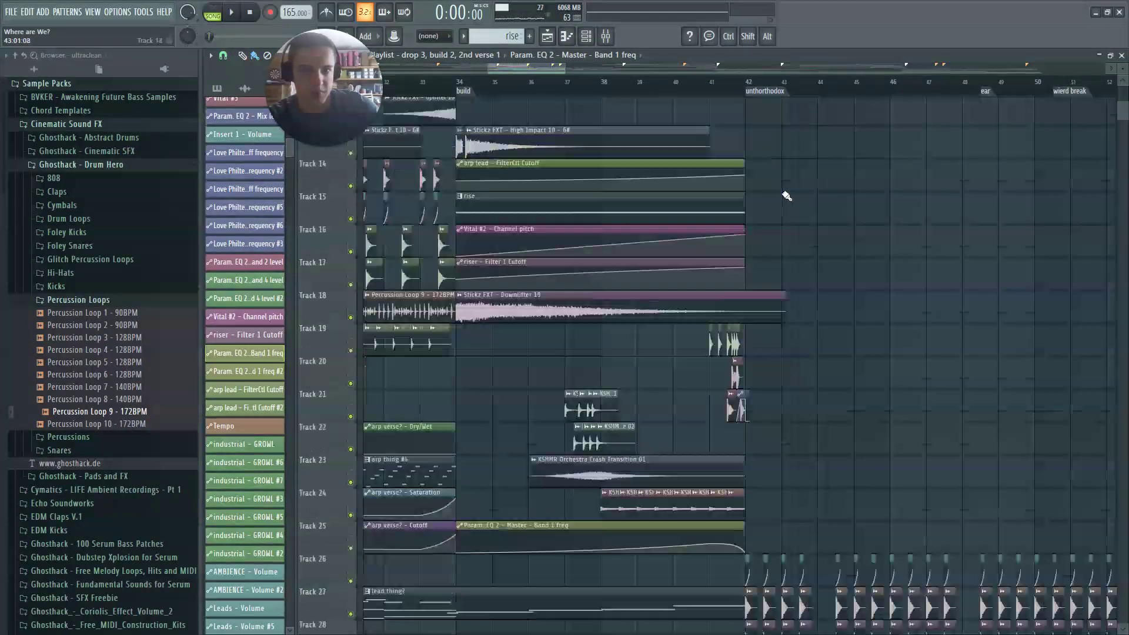
{"action": "scroll", "coordinate": [752, 200], "scroll_direction": "up", "scroll_amount": 5}
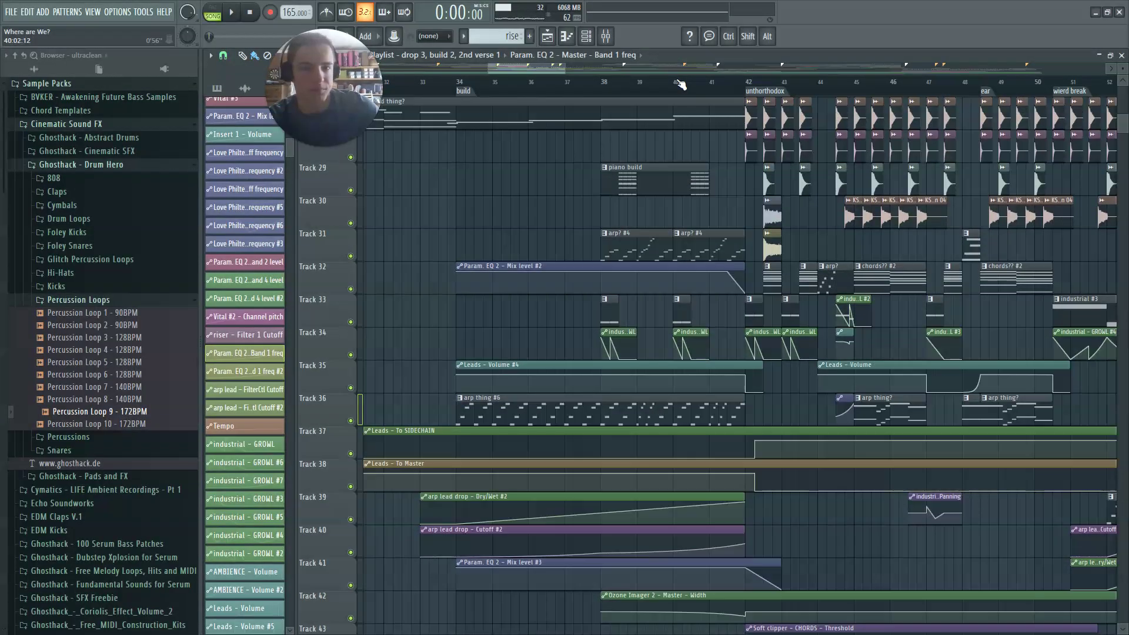
Play the end of the build from around bar 40 and look over the drop's tracks after the unthorthodox marker
{"action": "left_click", "coordinate": [676, 81]}
{"action": "key", "text": "space"}
{"action": "left_click_drag", "start_coordinate": [509, 70], "coordinate": [537, 73]}
{"action": "scroll", "coordinate": [641, 118], "scroll_direction": "down", "scroll_amount": 2}
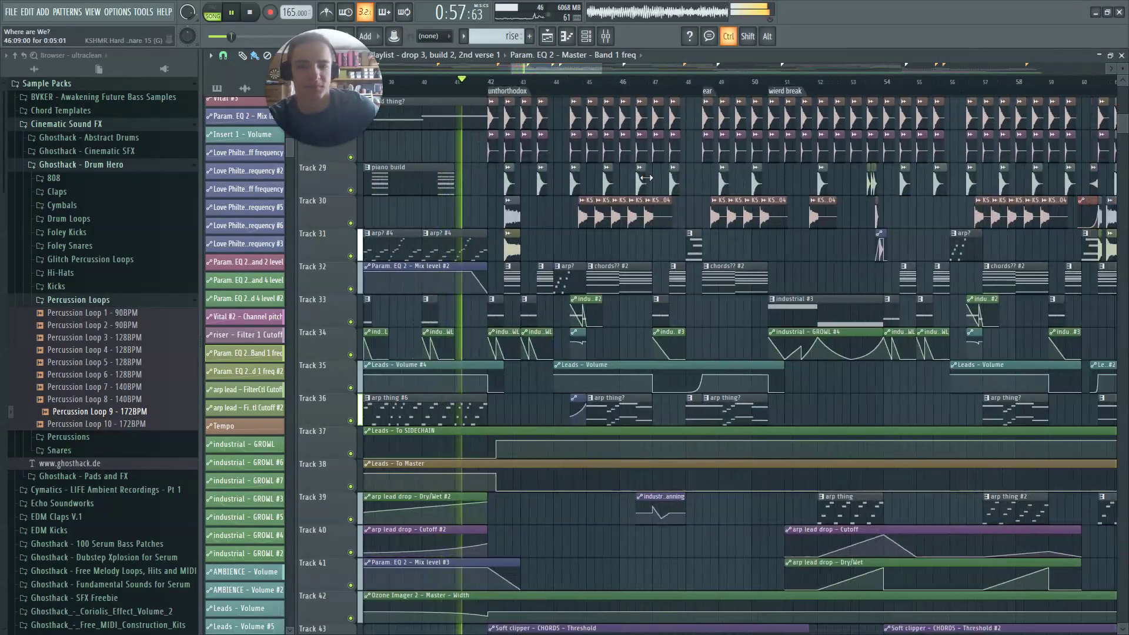
{"action": "key", "text": "space"}
{"action": "scroll", "coordinate": [768, 167], "scroll_direction": "up", "scroll_amount": 6}
{"action": "scroll", "coordinate": [769, 167], "scroll_direction": "down", "scroll_amount": 3}
{"action": "scroll", "coordinate": [612, 63], "scroll_direction": "up", "scroll_amount": 3}
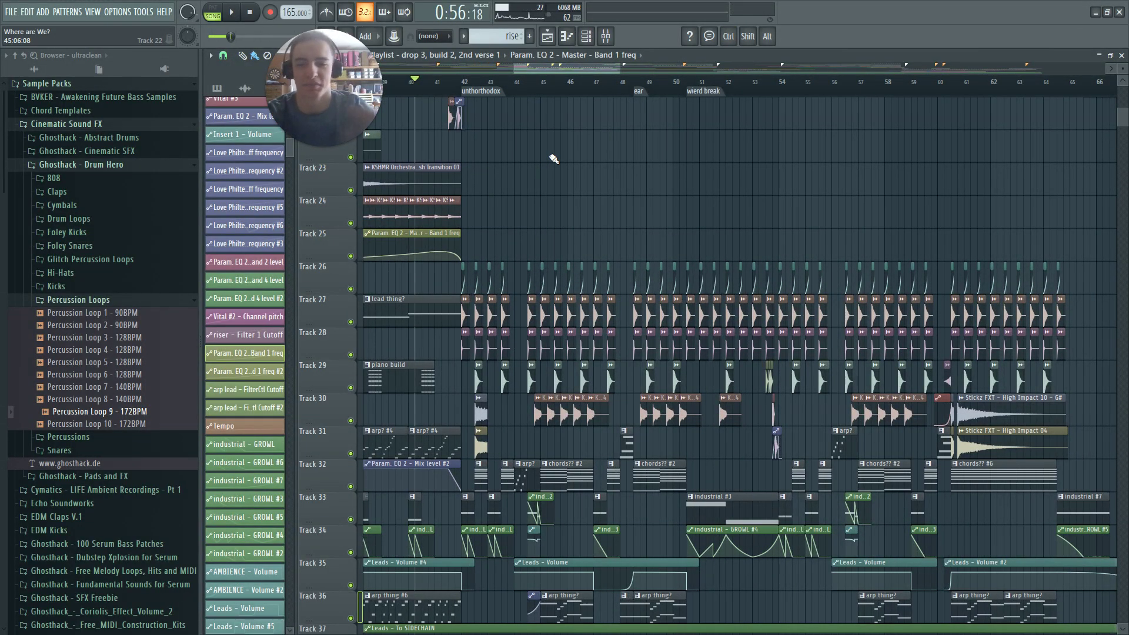
Play from around bar 40 through the whole drop to about bar 66, and save the project
{"action": "scroll", "coordinate": [569, 65], "scroll_direction": "down", "scroll_amount": 4}
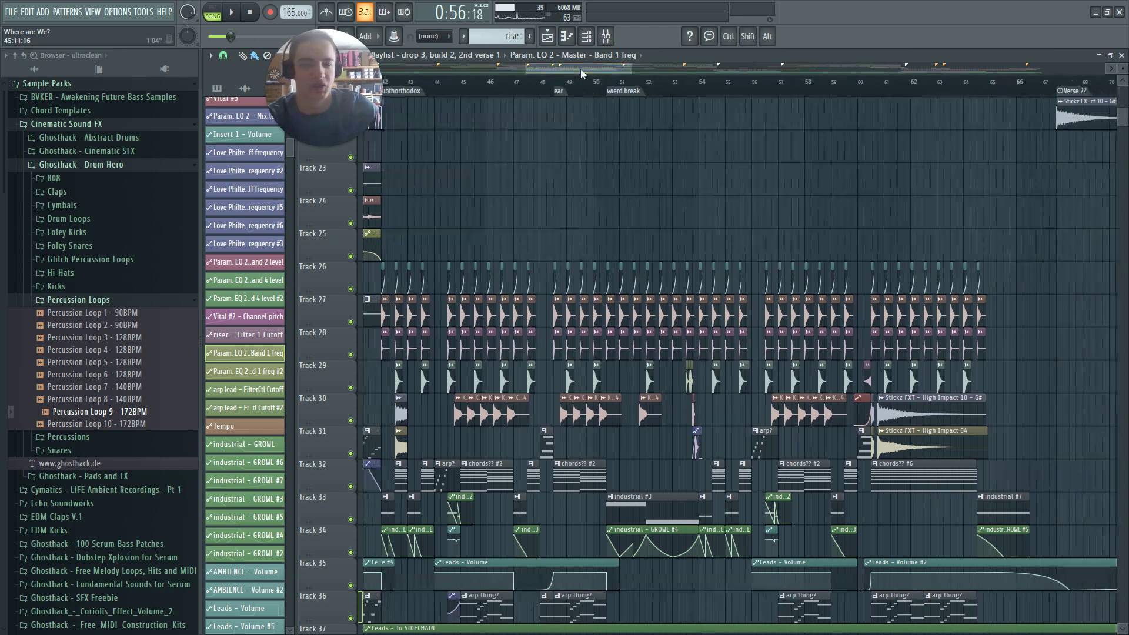
{"action": "key", "text": "space"}
{"action": "scroll", "coordinate": [561, 235], "scroll_direction": "down", "scroll_amount": 4}
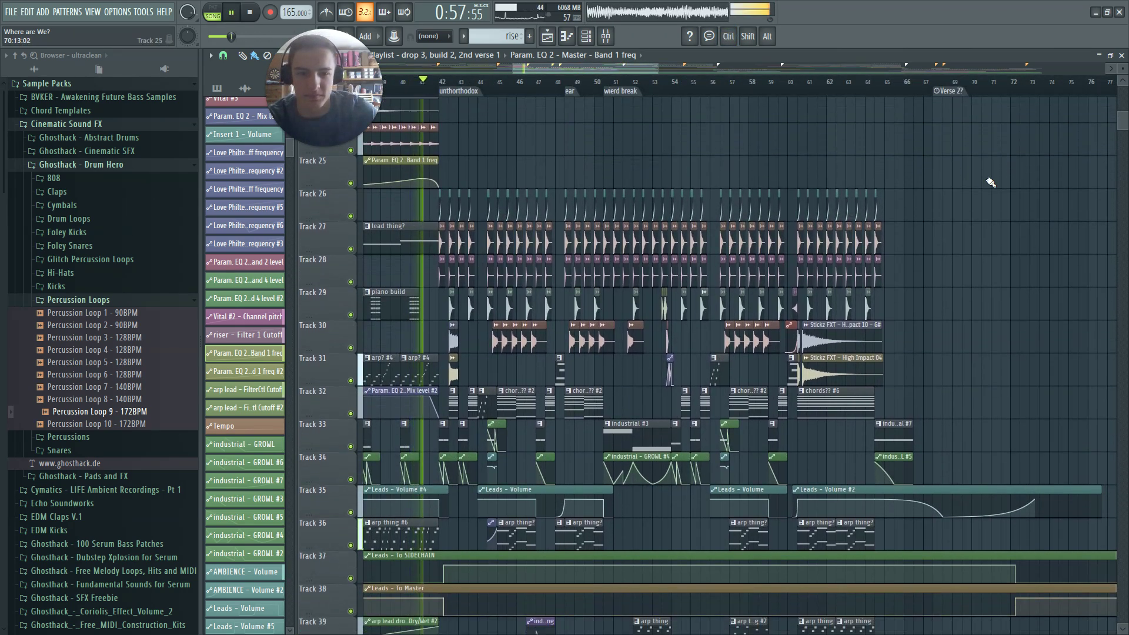
{"action": "scroll", "coordinate": [556, 323], "scroll_direction": "up", "scroll_amount": 2}
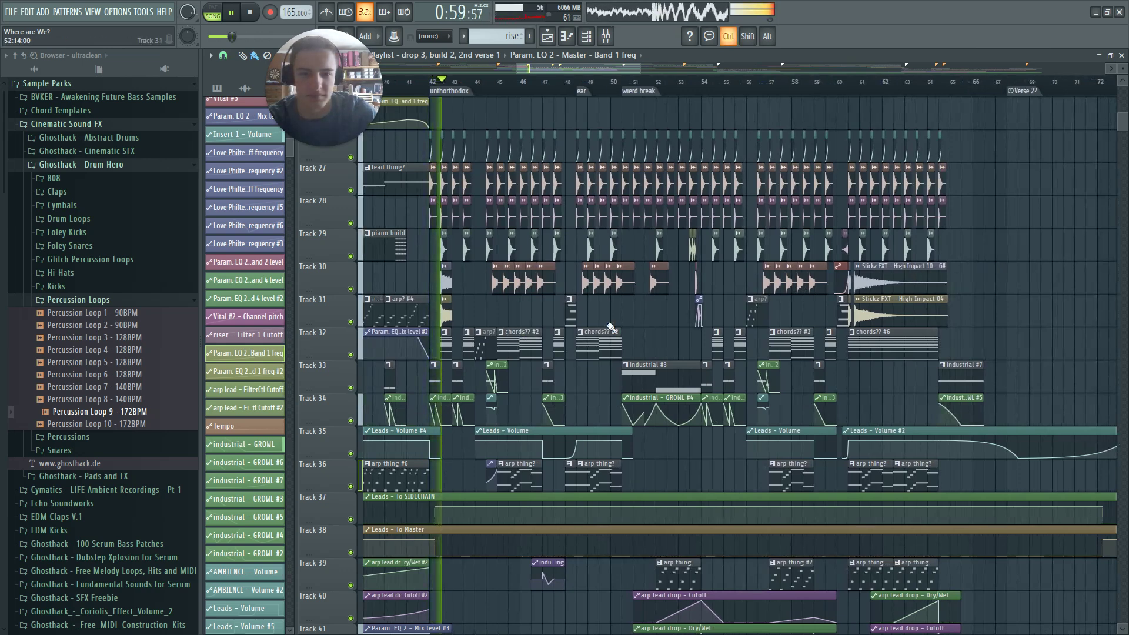
{"action": "scroll", "coordinate": [917, 147], "scroll_direction": "down", "scroll_amount": 1}
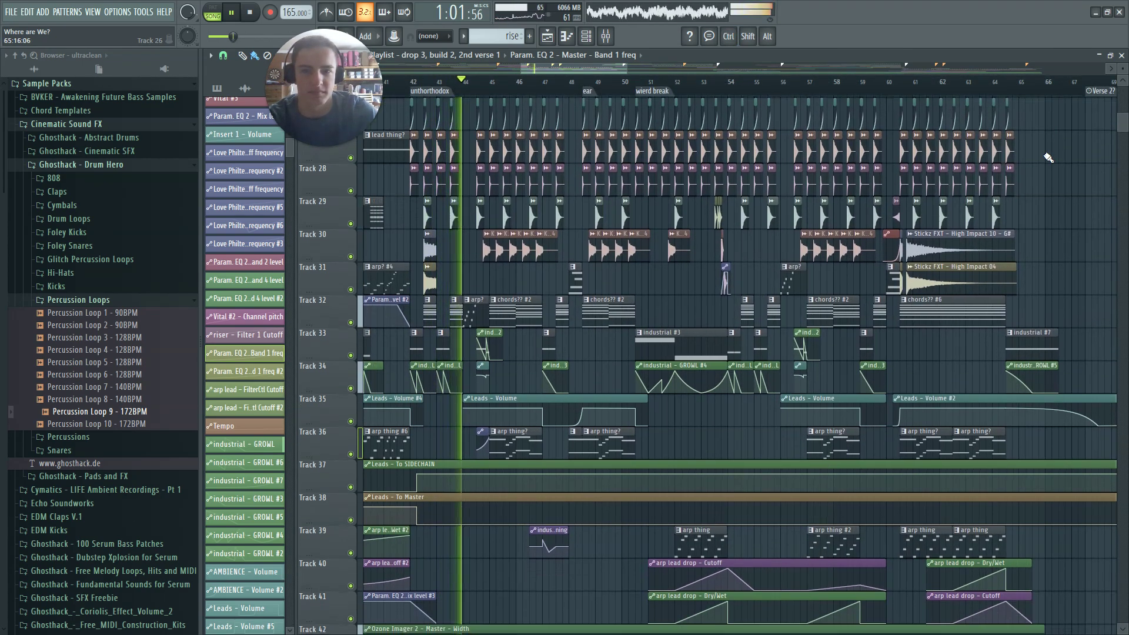
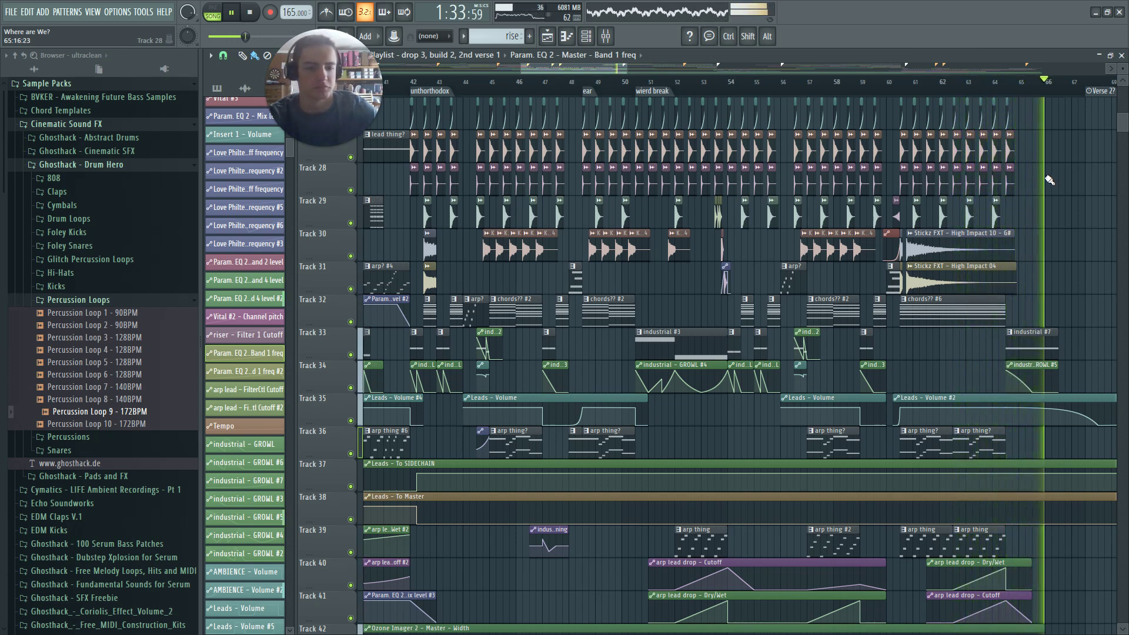
{"action": "key", "text": "ctrl+s"}
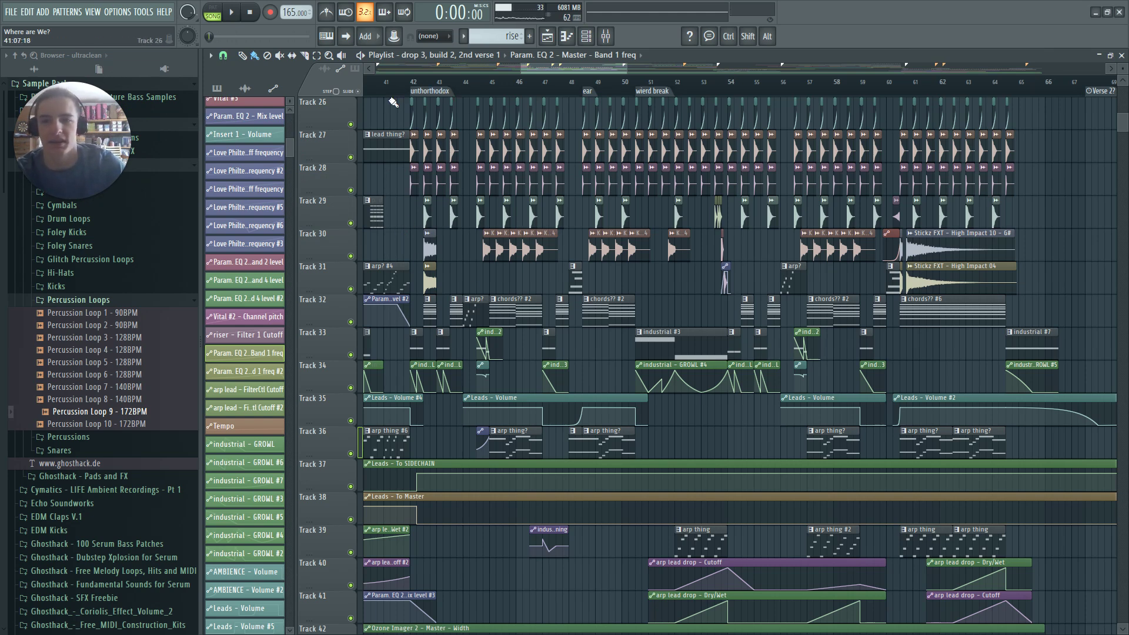
Play the industrial clips on Track 33, then the chords?? #4 and arp? clips on Track 32, each in isolation
{"action": "scroll", "coordinate": [405, 346], "scroll_direction": "up", "scroll_amount": 4}
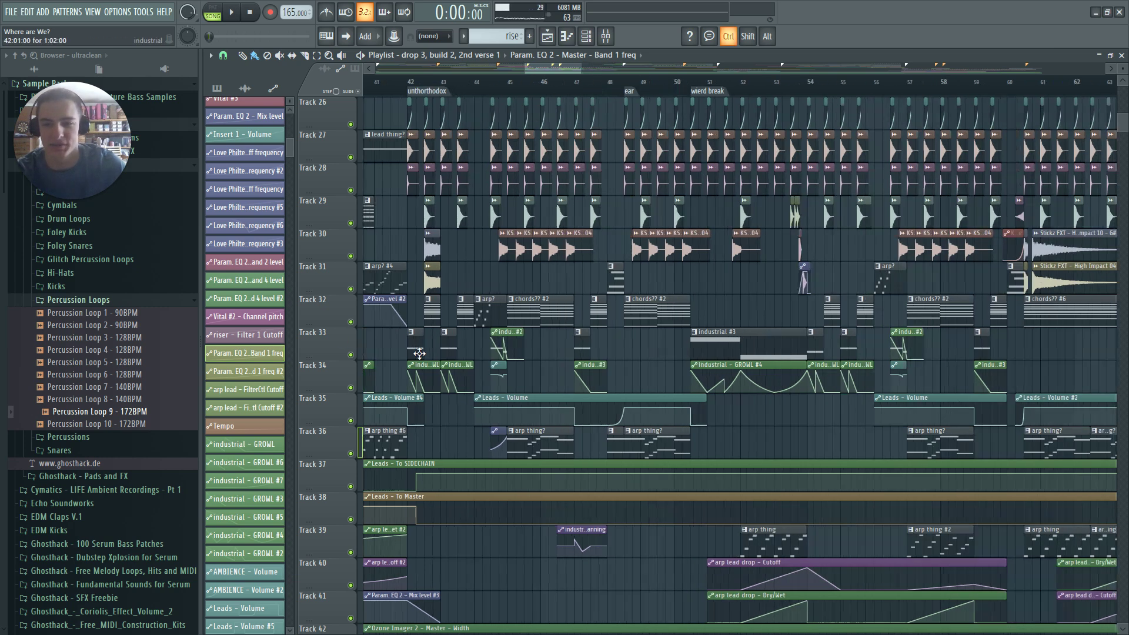
{"action": "key", "text": "space"}
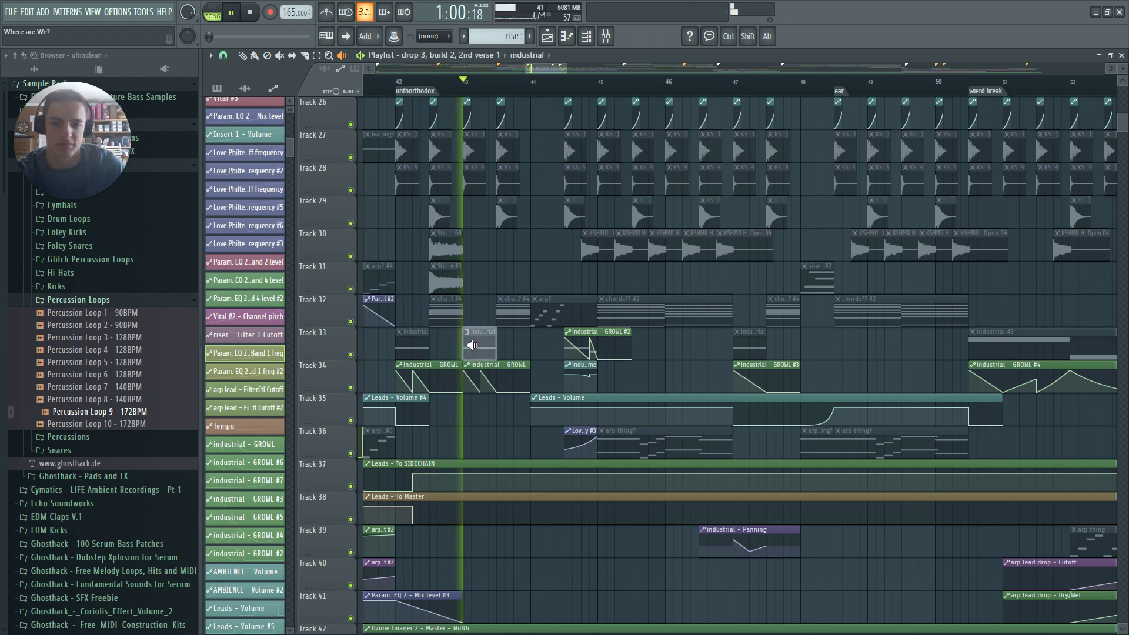
{"action": "key", "text": "space"}
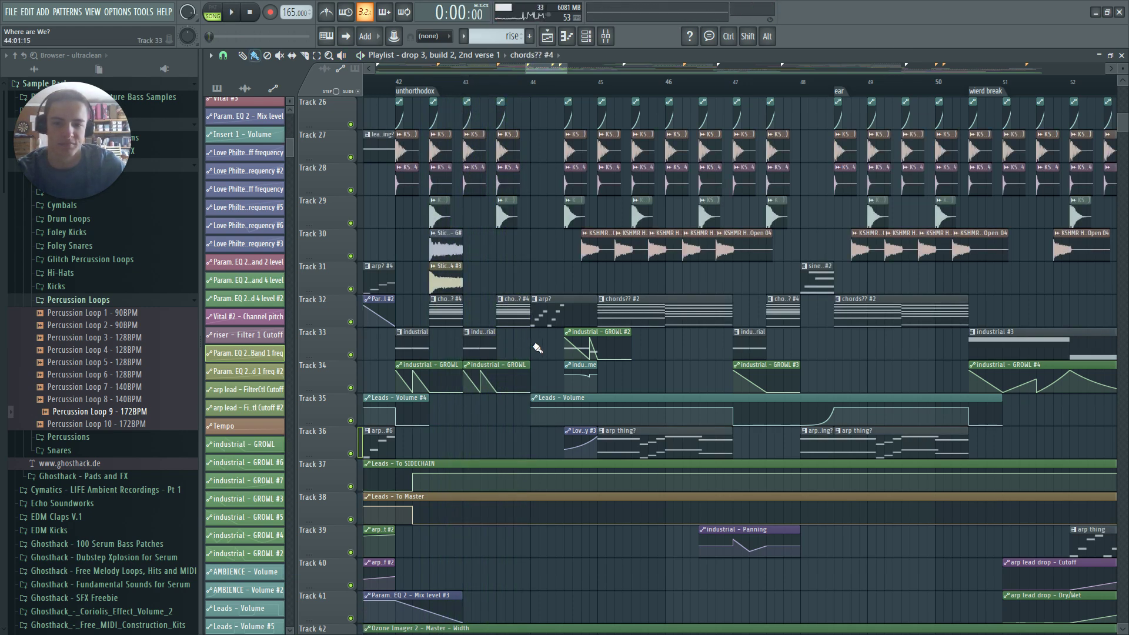
{"action": "scroll", "coordinate": [512, 318], "scroll_direction": "down", "scroll_amount": 5}
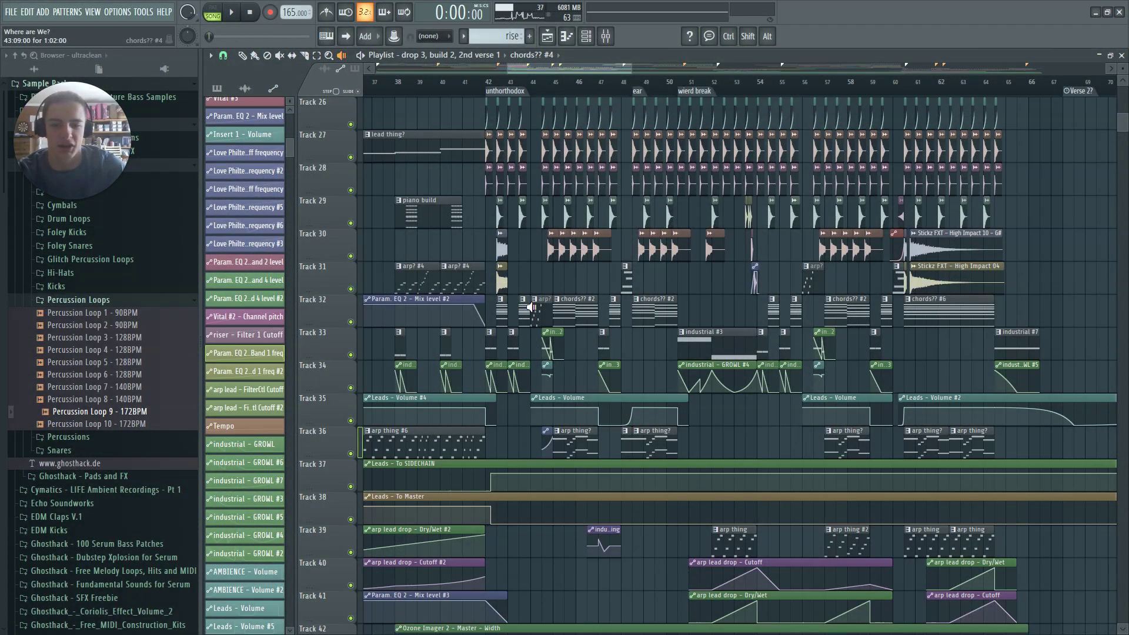
{"action": "right_click", "coordinate": [532, 307]}
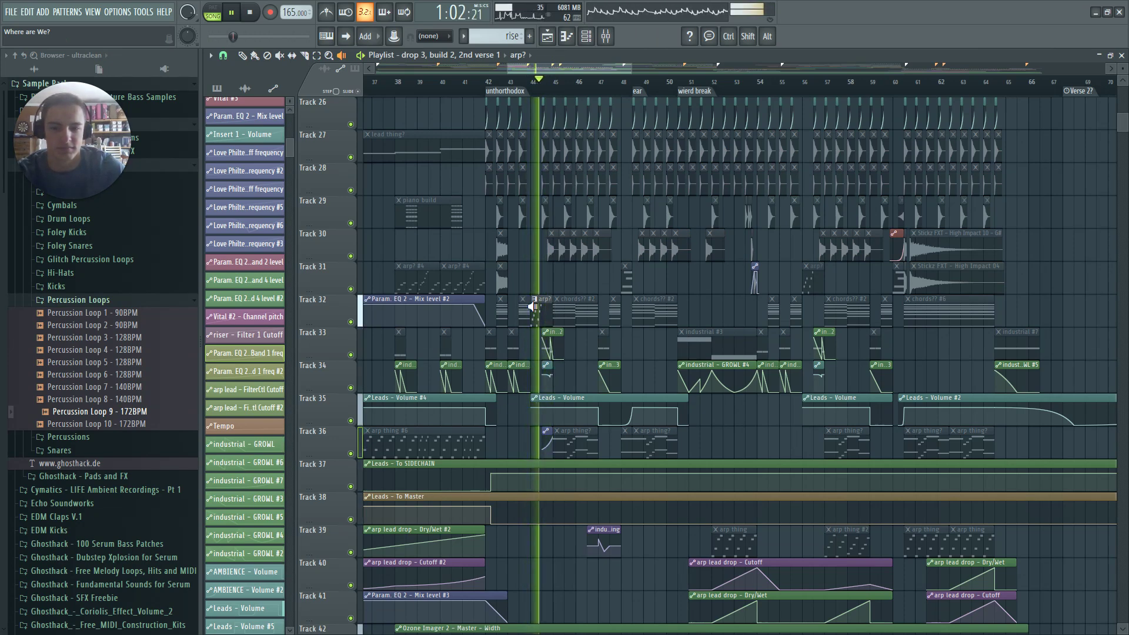
Open the industrial channel's Serum patch and play a test note on it
{"action": "double_click", "coordinate": [490, 344]}
{"action": "scroll", "coordinate": [632, 499], "scroll_direction": "down", "scroll_amount": 3}
{"action": "left_click", "coordinate": [597, 394]}
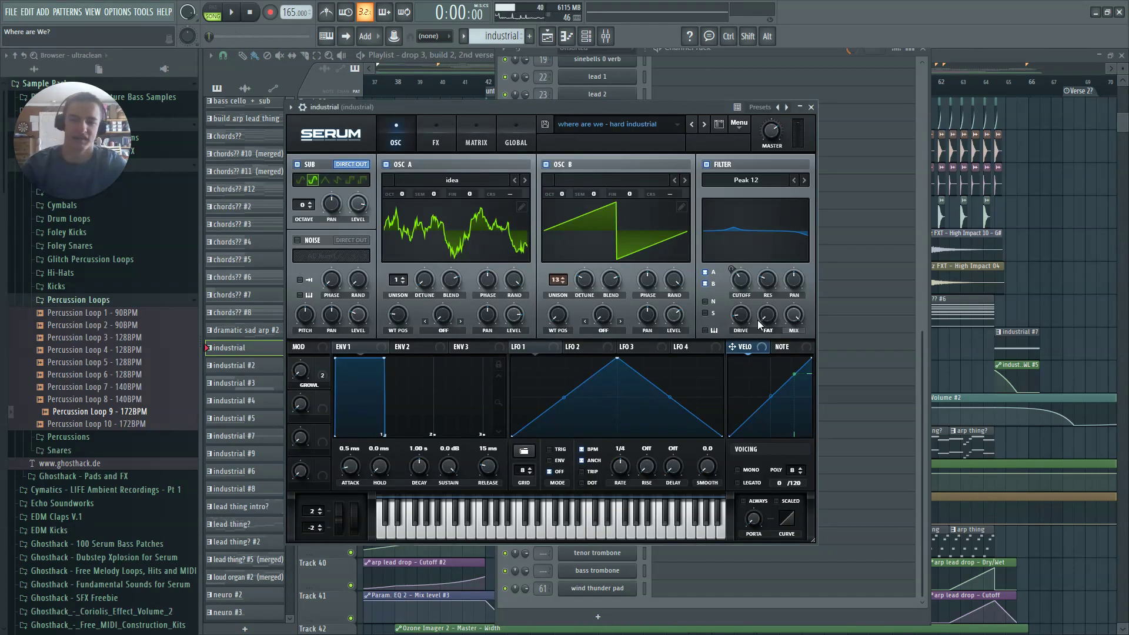
{"action": "key", "text": "z"}
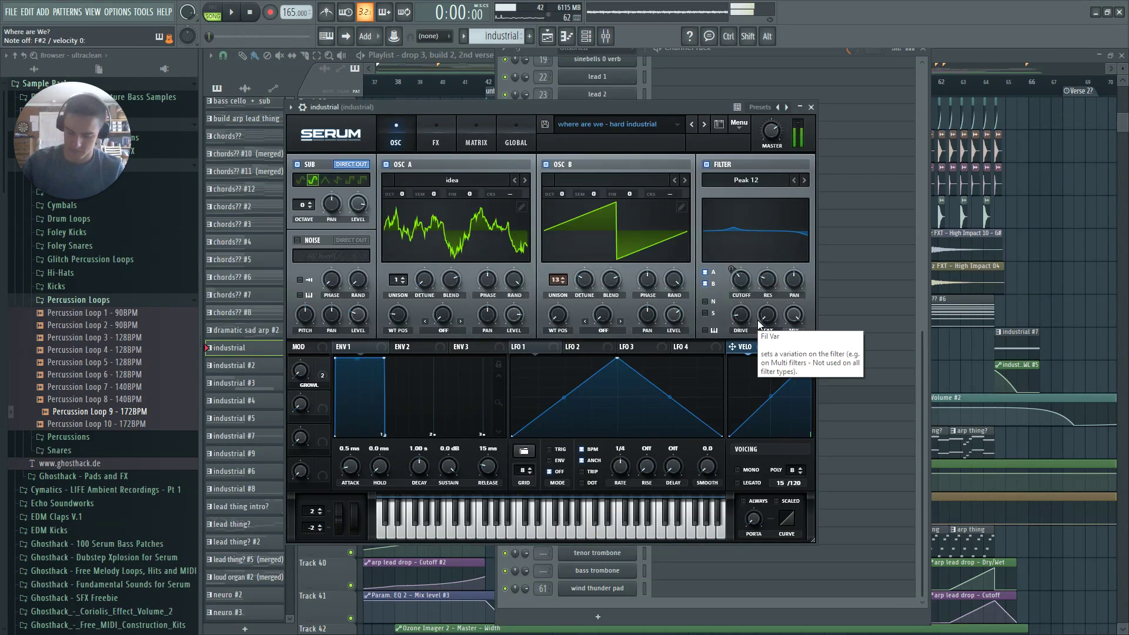
Inspect the Ozone Imager 2 and the second Fruity parametric EQ 2 on the industrial mixer channel
{"action": "key", "text": "F9"}
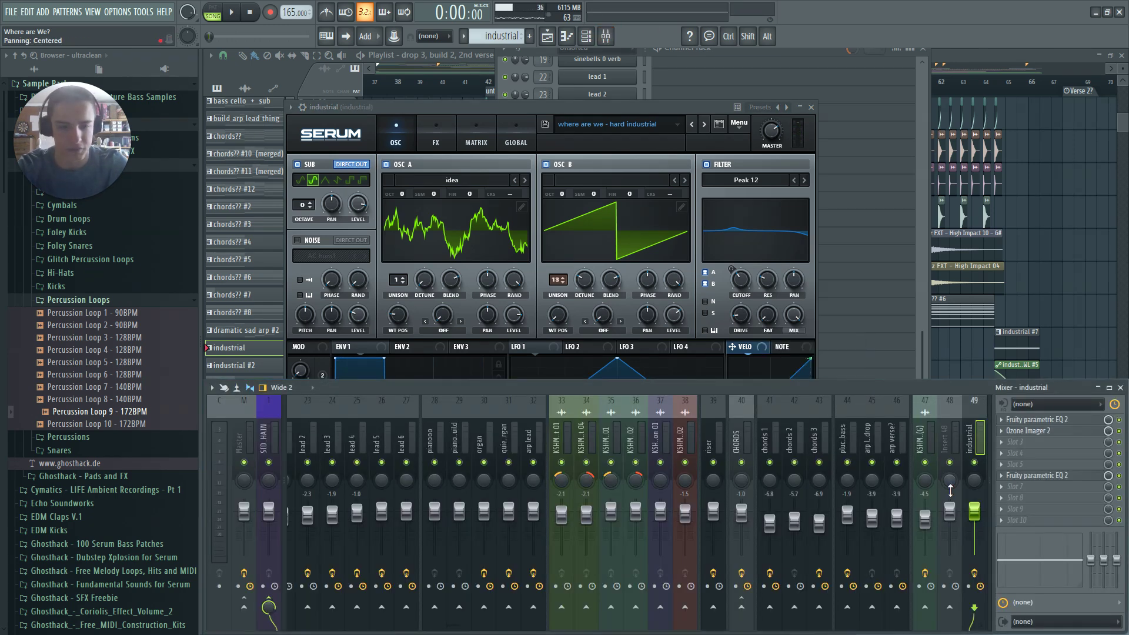
{"action": "left_click", "coordinate": [1033, 432]}
{"action": "left_click", "coordinate": [1033, 432]}
{"action": "left_click", "coordinate": [1051, 476]}
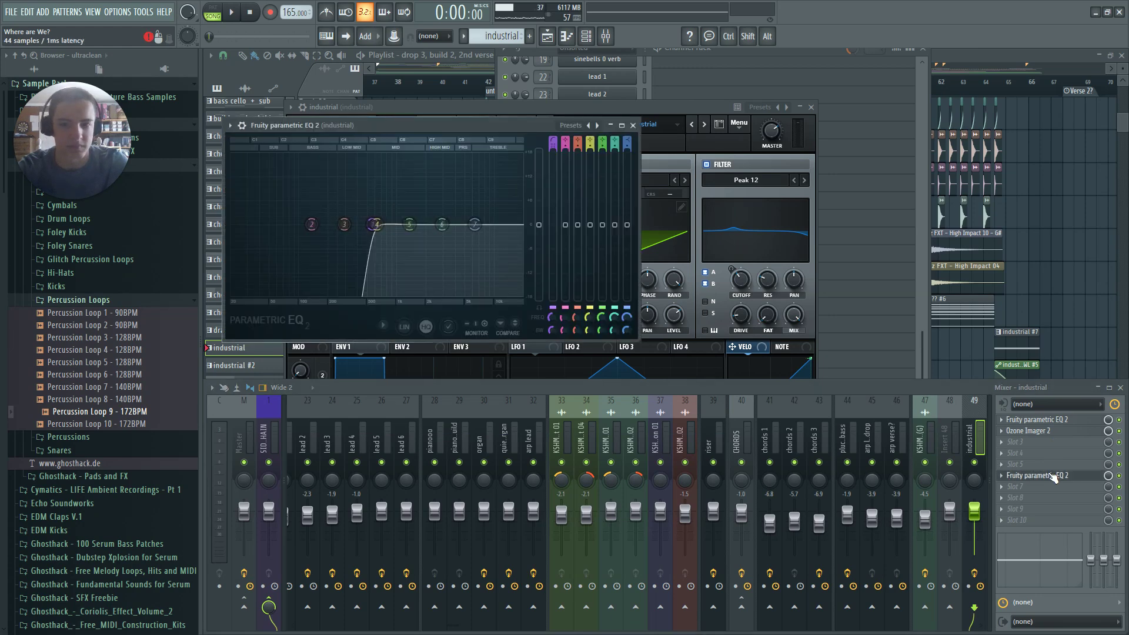
{"action": "left_click", "coordinate": [1091, 473]}
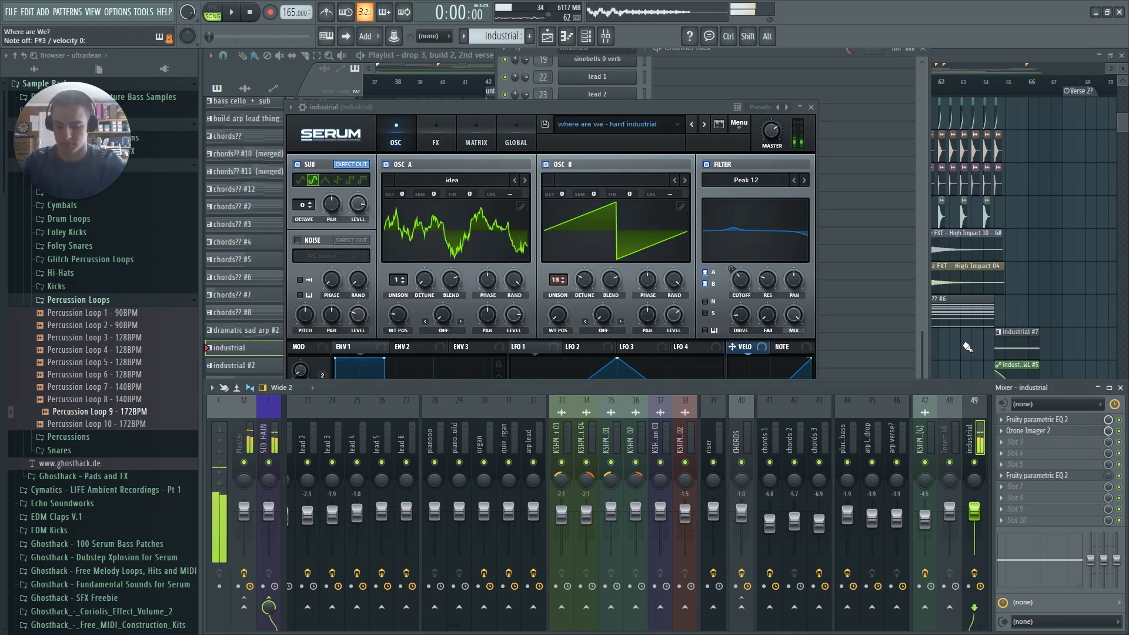
View the industrial patch's OSC A wavetable in 3D and 2D, and check Serum's effects page before returning to the oscillators
{"action": "left_click", "coordinate": [676, 107]}
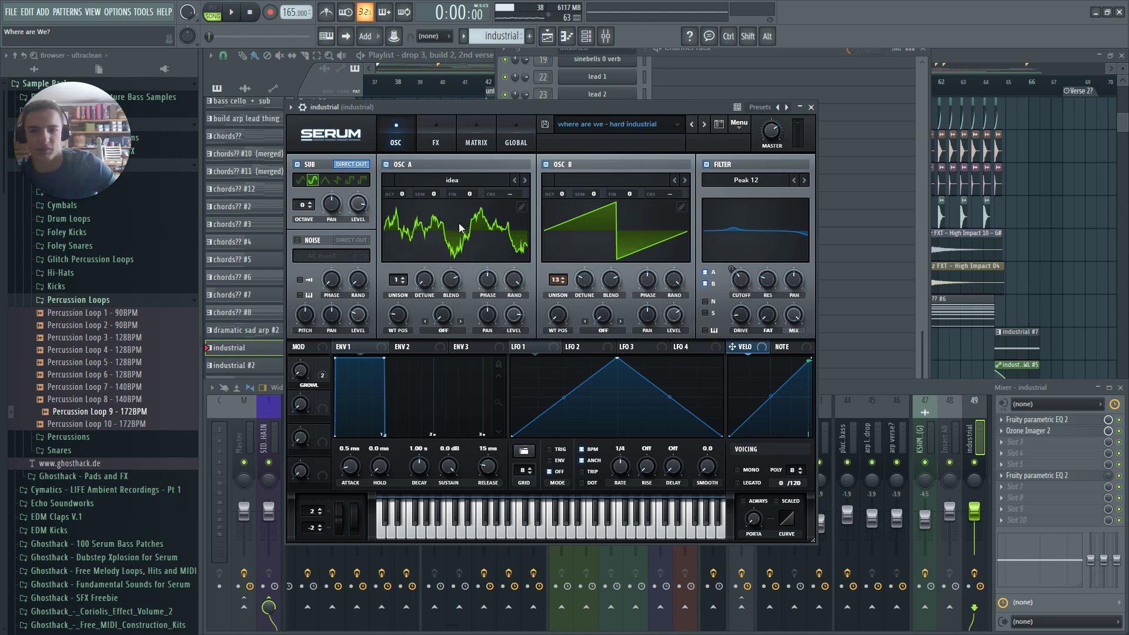
{"action": "left_click", "coordinate": [480, 224]}
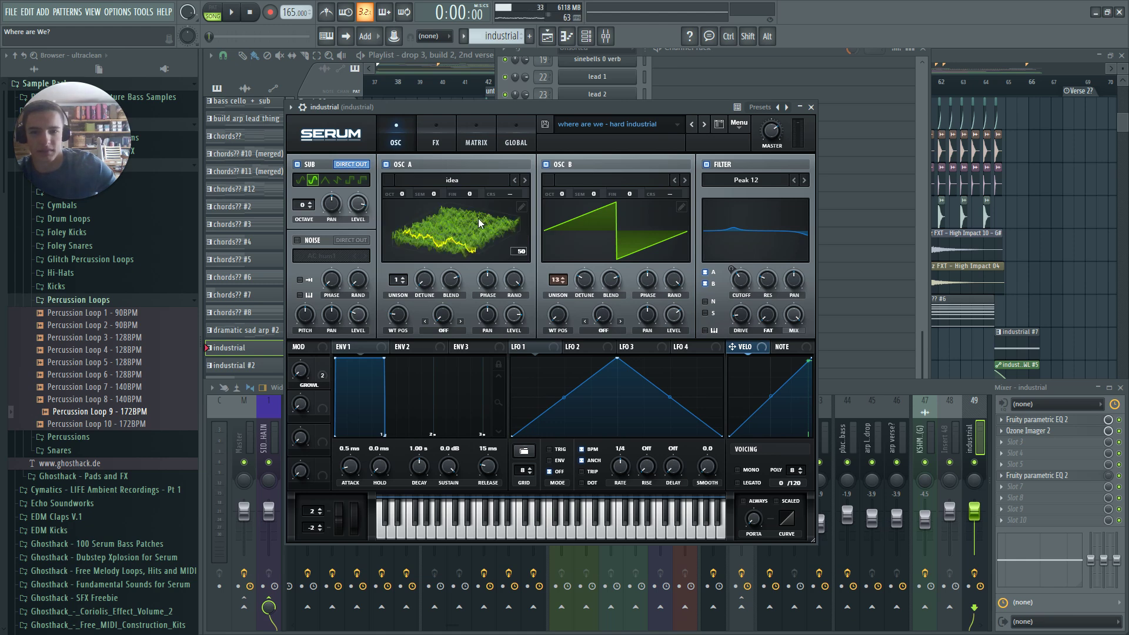
{"action": "left_click", "coordinate": [480, 224]}
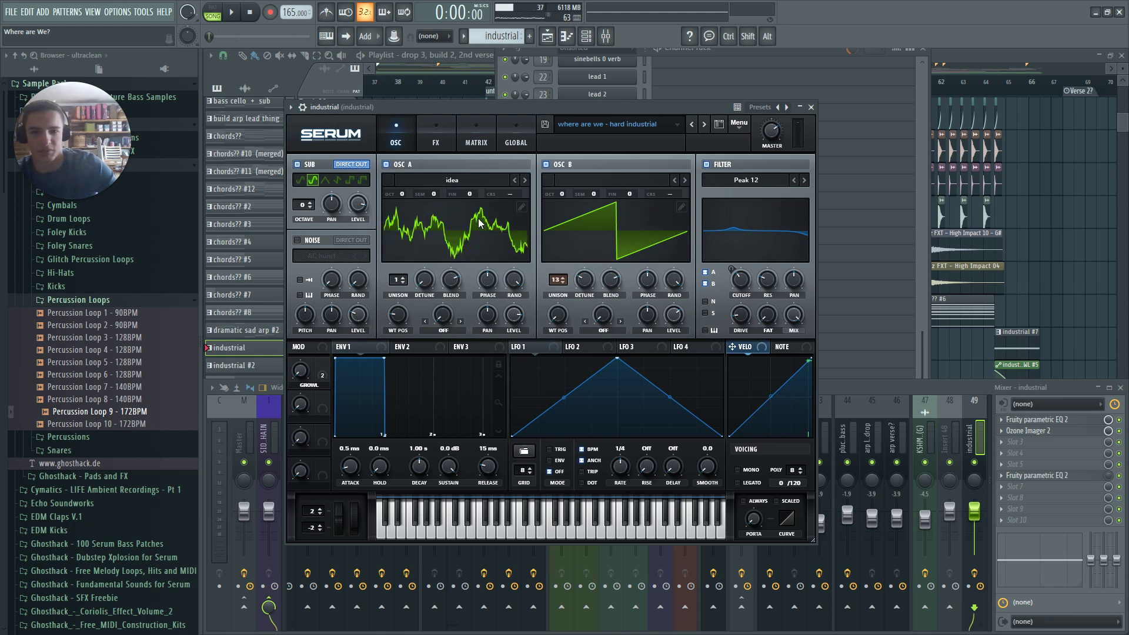
{"action": "left_click", "coordinate": [450, 139]}
{"action": "left_click", "coordinate": [403, 143]}
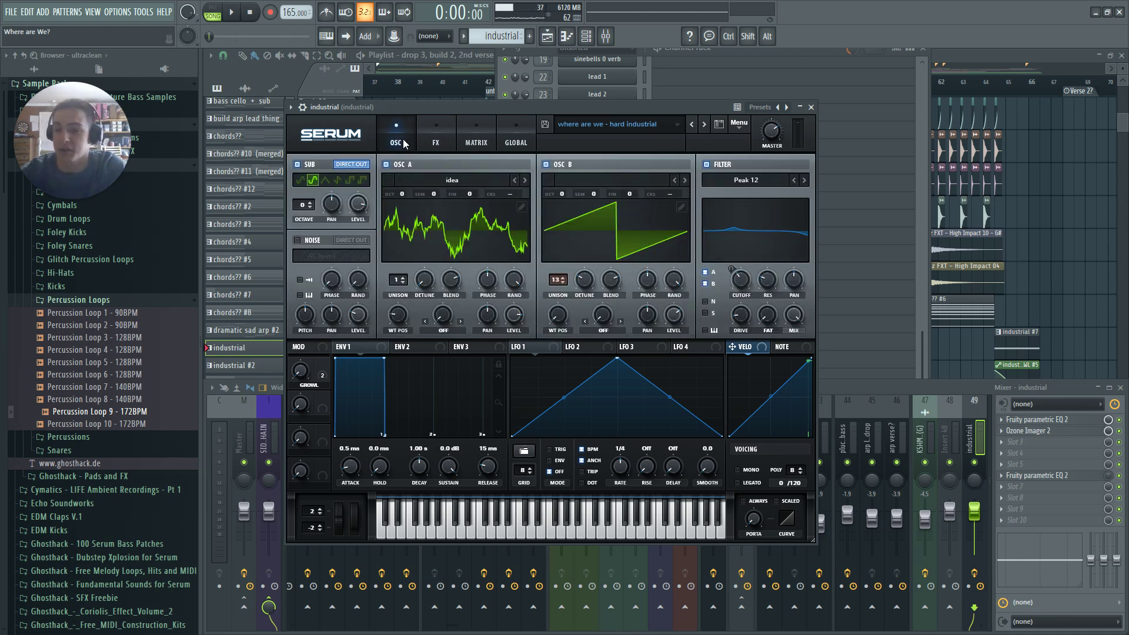
Switch to the Brave browser and search the web for au5
{"action": "key", "text": "super"}
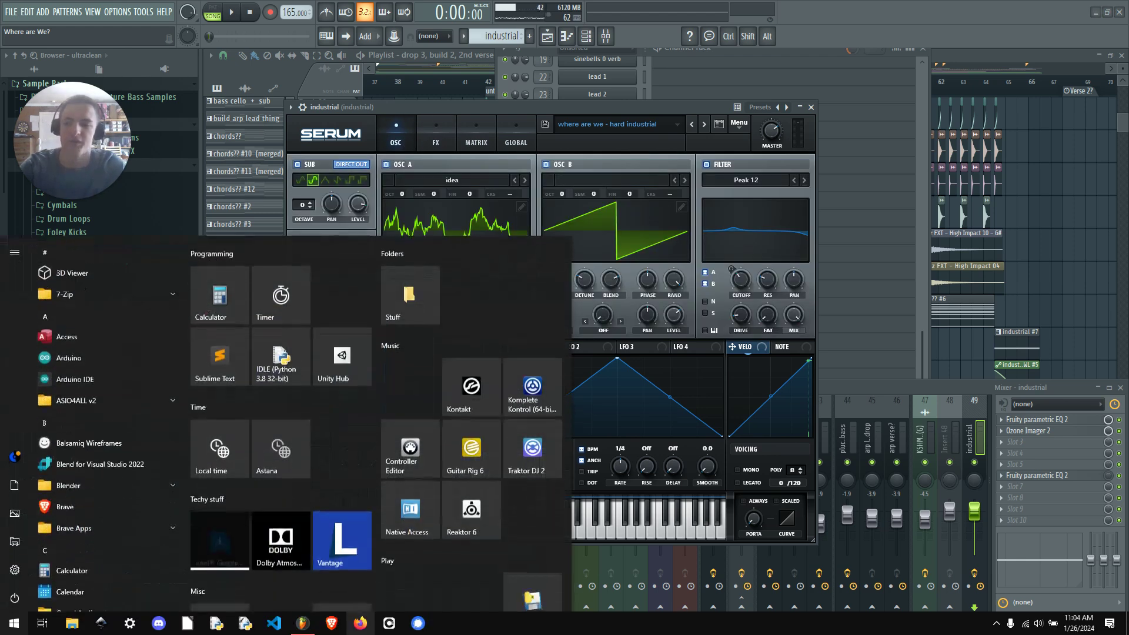
{"action": "left_click", "coordinate": [325, 624]}
{"action": "type", "text": "au5"}
{"action": "key", "text": "Return"}
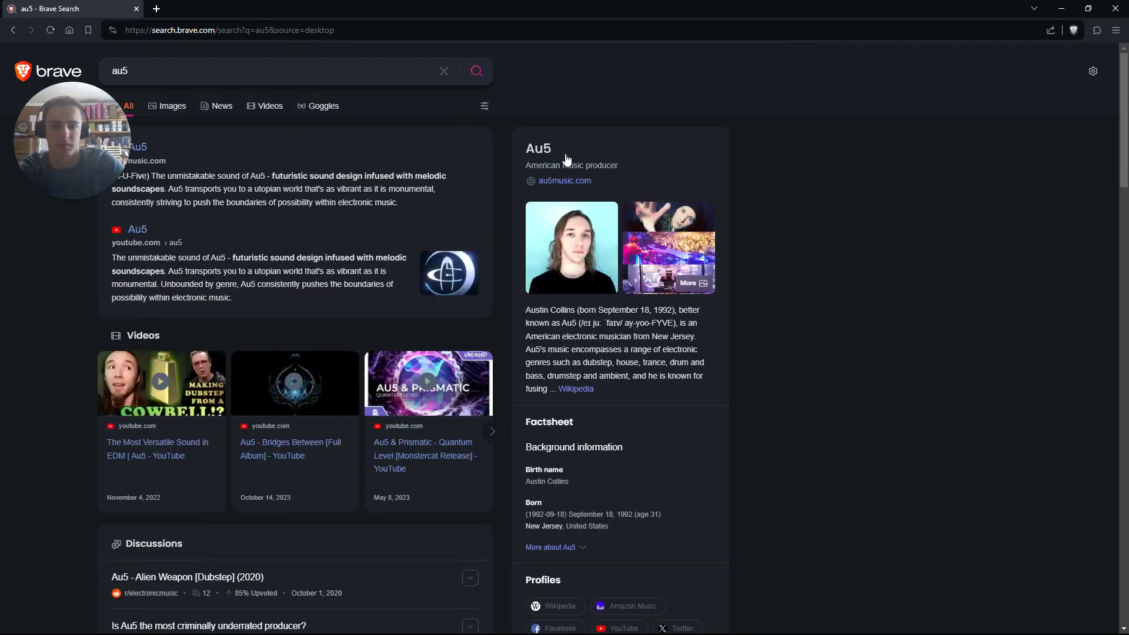
Open the Au5 Wikipedia article and check the pronunciation help page in a separate tab, closing that page when finished
{"action": "left_click", "coordinate": [542, 150]}
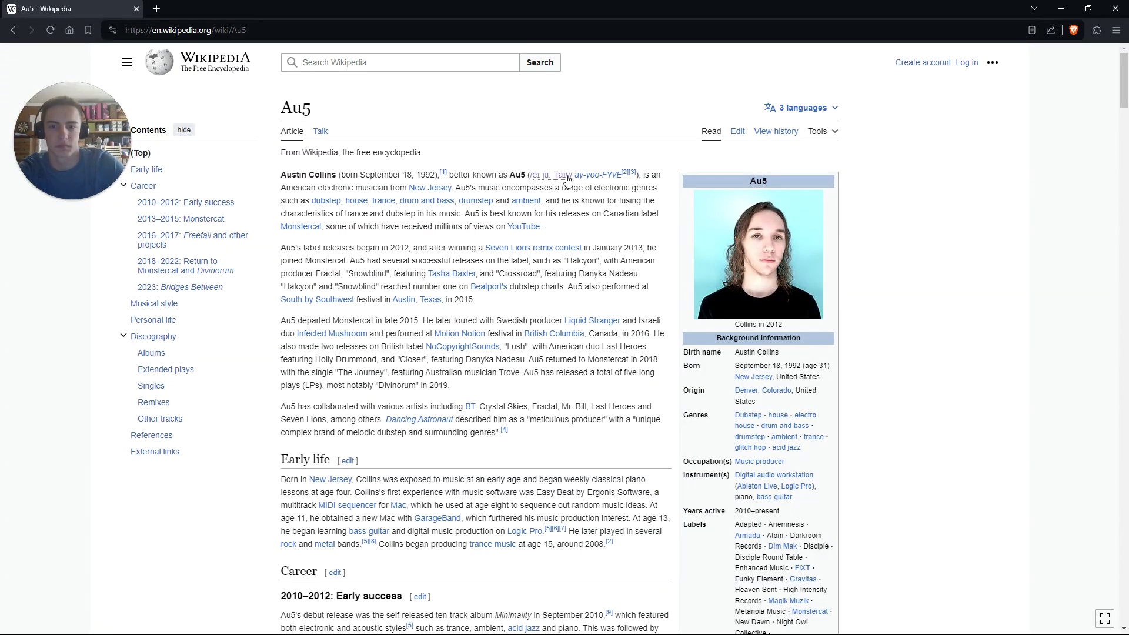
{"action": "middle_click", "coordinate": [605, 182]}
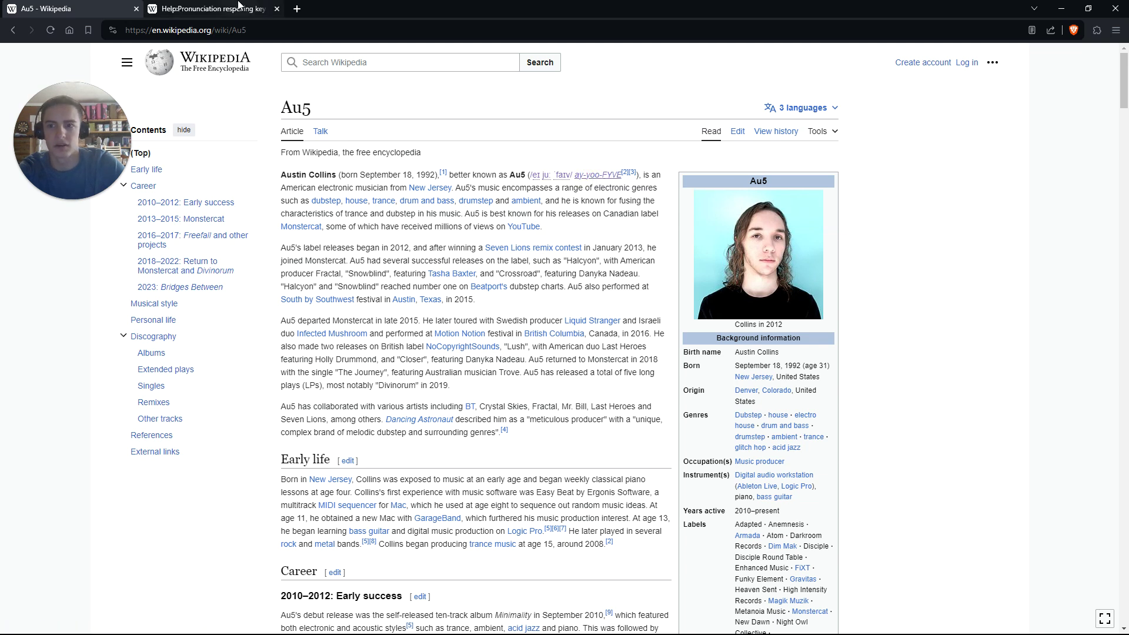
{"action": "left_click", "coordinate": [211, 8]}
{"action": "key", "text": "ctrl+w"}
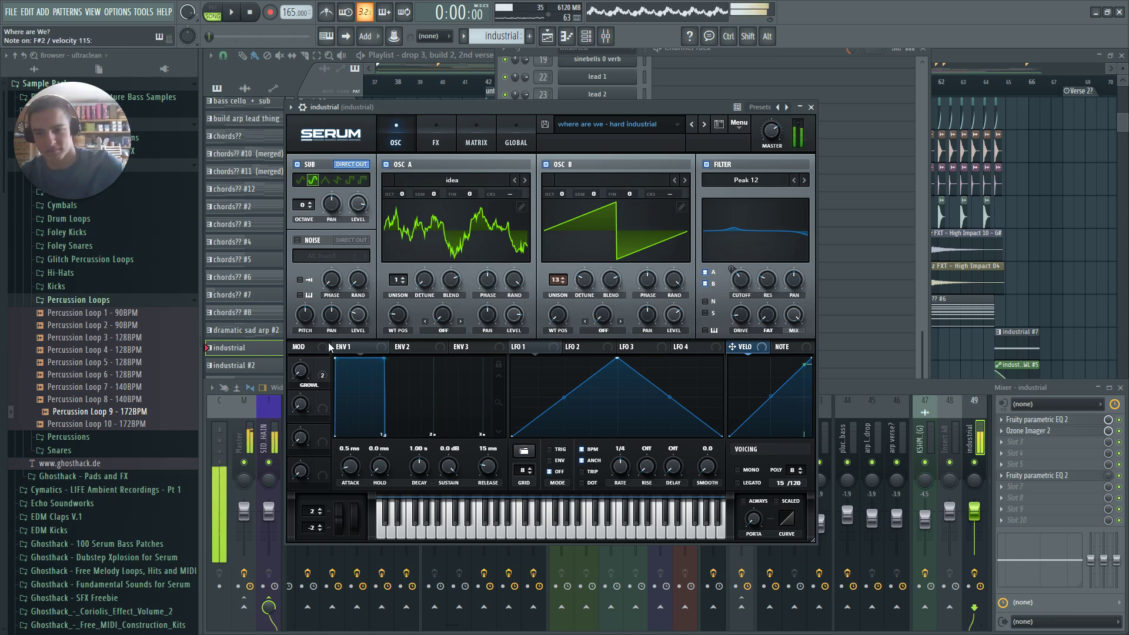
Sweep the industrial patch's GROWL macro while viewing the oscillators and the Serum effects page, then close the plugin and return to the playlist
{"action": "left_click_drag", "start_coordinate": [306, 338], "coordinate": [365, 305]}
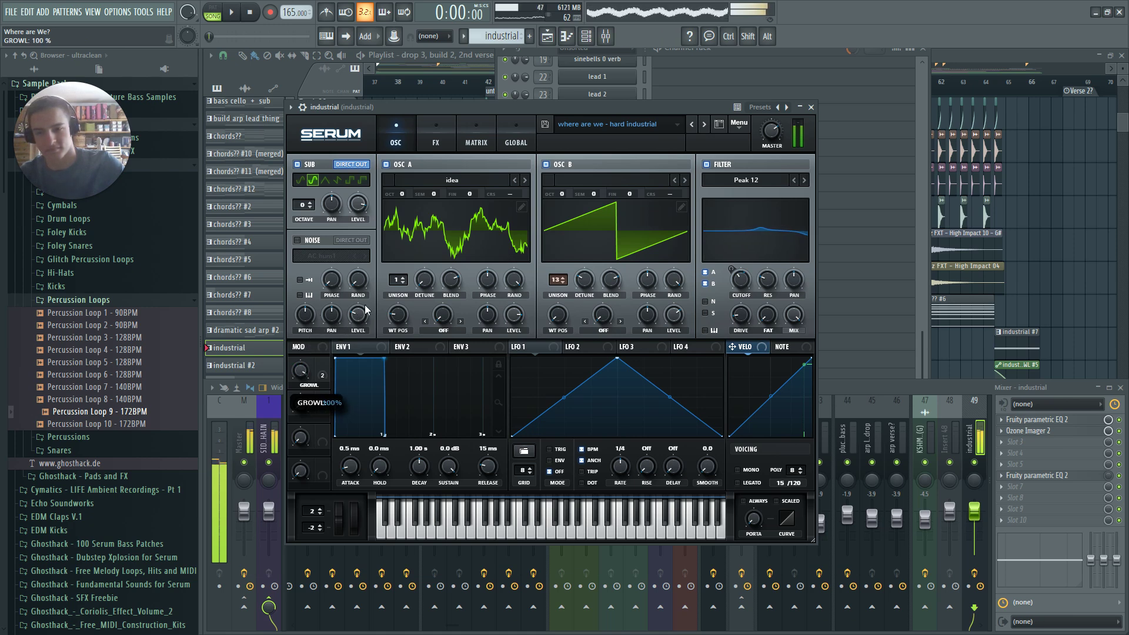
{"action": "left_click", "coordinate": [452, 126]}
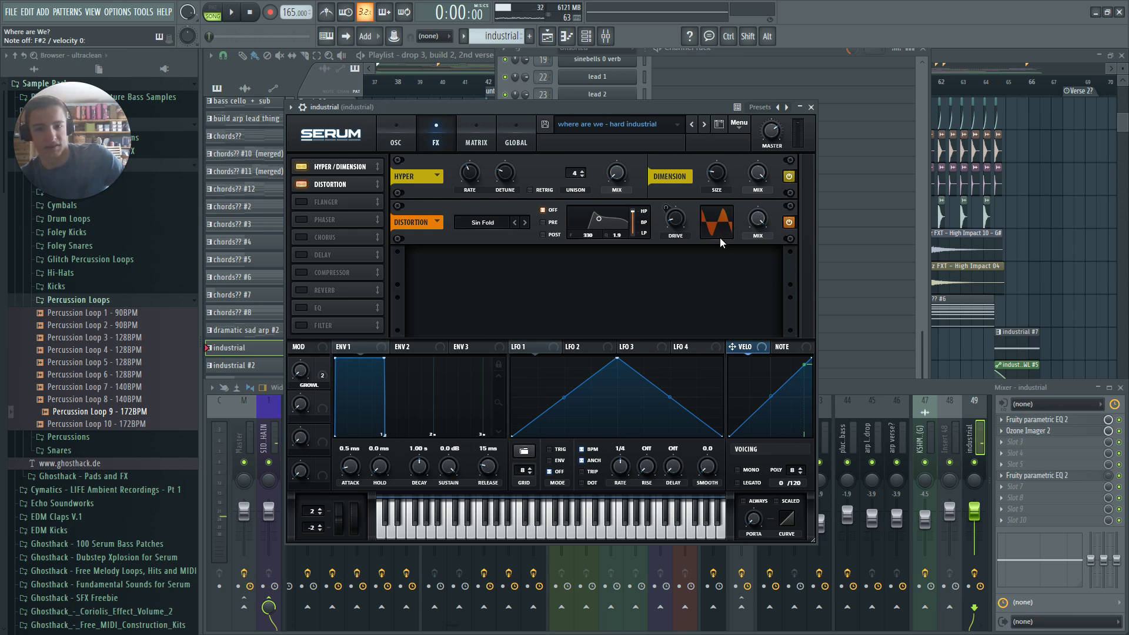
{"action": "left_click_drag", "start_coordinate": [300, 372], "coordinate": [307, 308]}
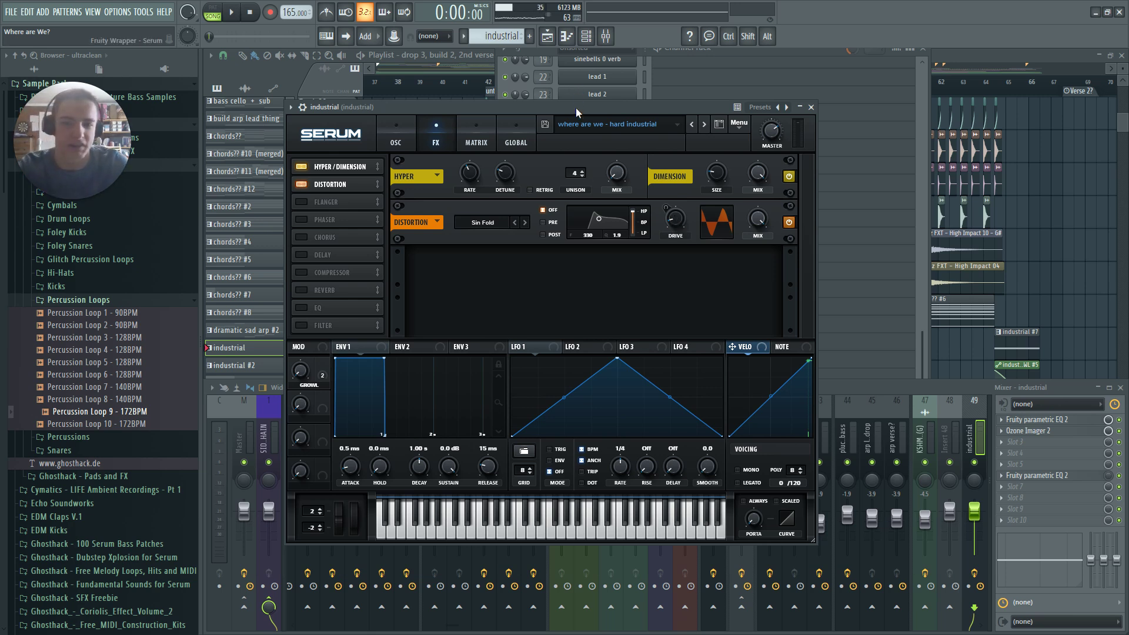
{"action": "key", "text": "Escape"}
{"action": "key", "text": "Escape"}
{"action": "key", "text": "Escape"}
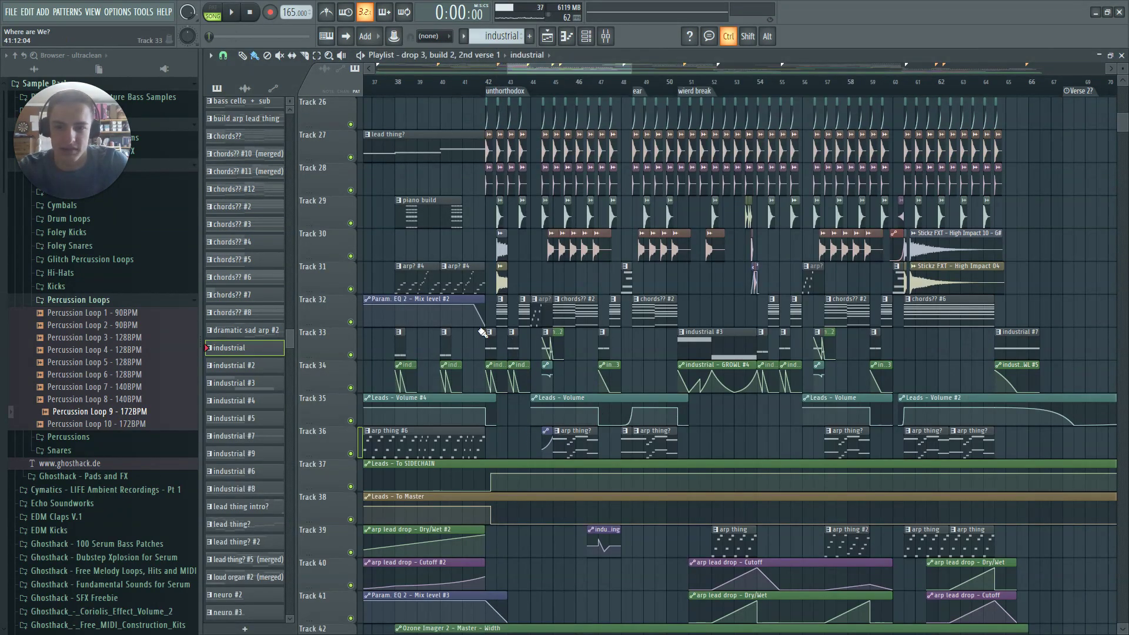
Play the first chords?? #4 clip on Track 32 in isolation
{"action": "scroll", "coordinate": [482, 333], "scroll_direction": "up", "scroll_amount": 3, "text": "ctrl"}
{"action": "key", "text": "y"}
{"action": "right_click", "coordinate": [512, 321]}
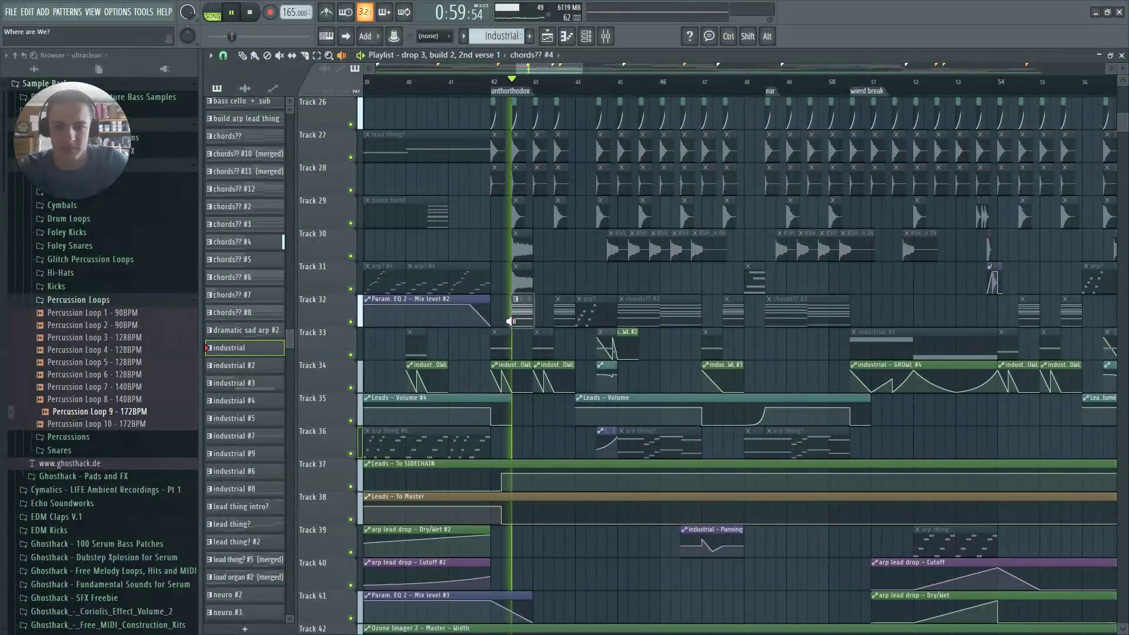
{"action": "key", "text": "space"}
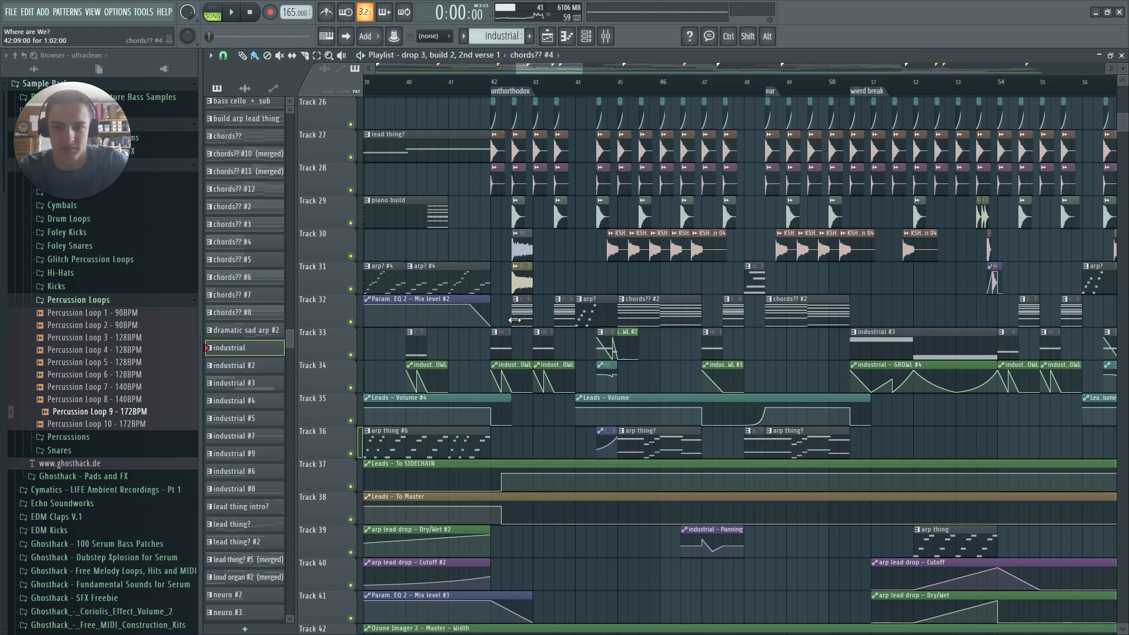
Open the chords?? #4 clip in the piano roll, examine the chords 1 notes and audition the pattern
{"action": "double_click", "coordinate": [514, 321]}
{"action": "scroll", "coordinate": [405, 329], "scroll_direction": "down", "scroll_amount": 4}
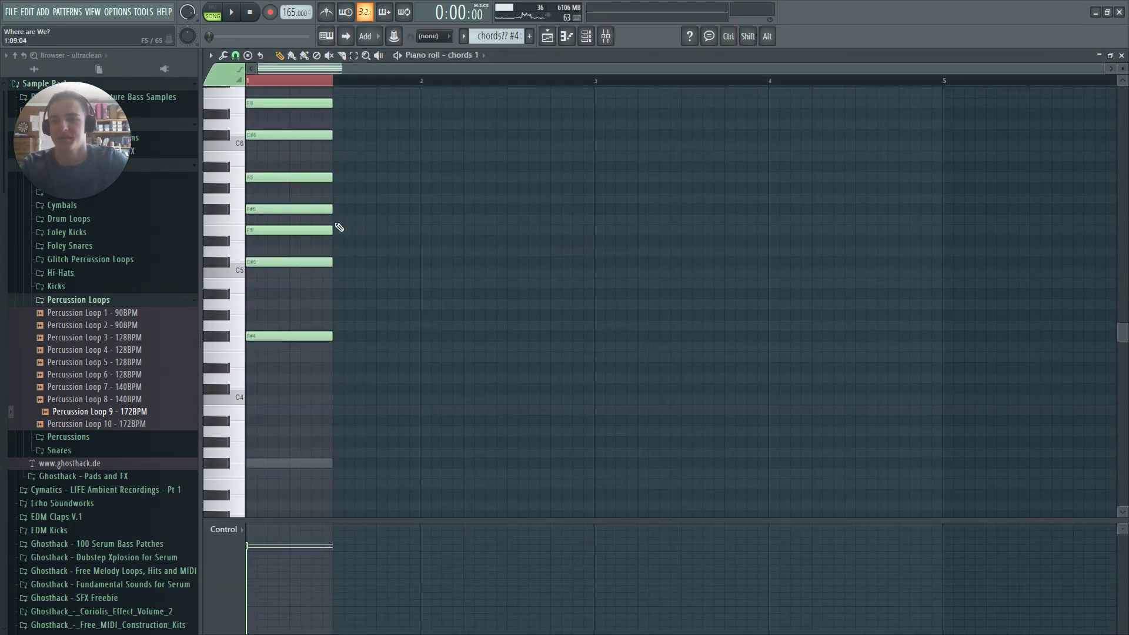
{"action": "scroll", "coordinate": [443, 207], "scroll_direction": "up", "scroll_amount": 3}
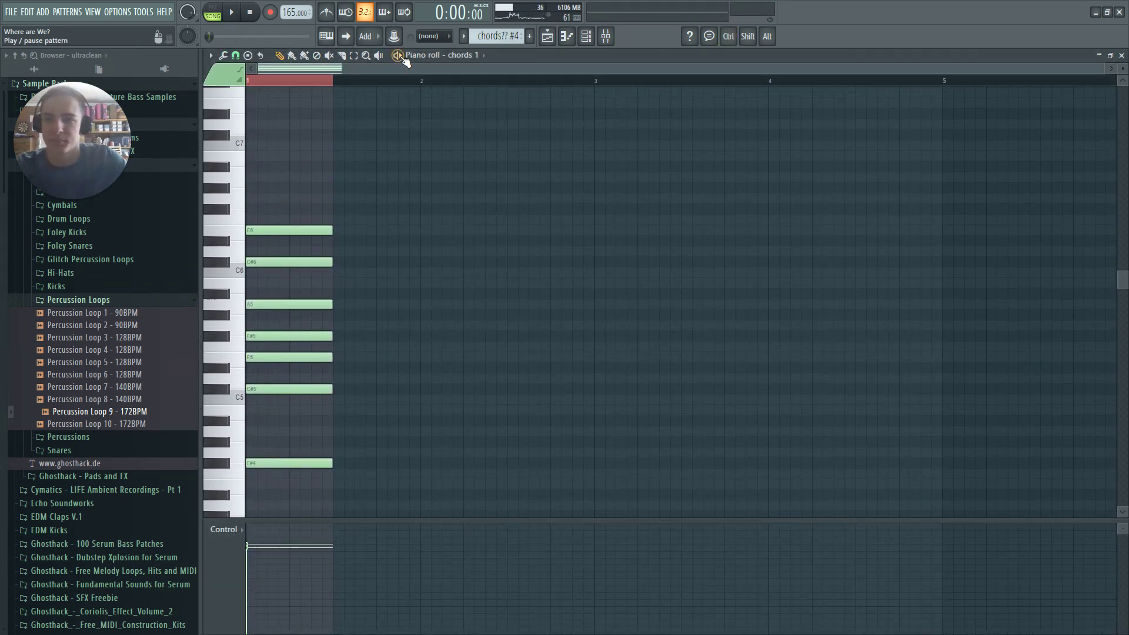
{"action": "left_click", "coordinate": [397, 55]}
{"action": "scroll", "coordinate": [343, 169], "scroll_direction": "down", "scroll_amount": 5}
{"action": "key", "text": "space"}
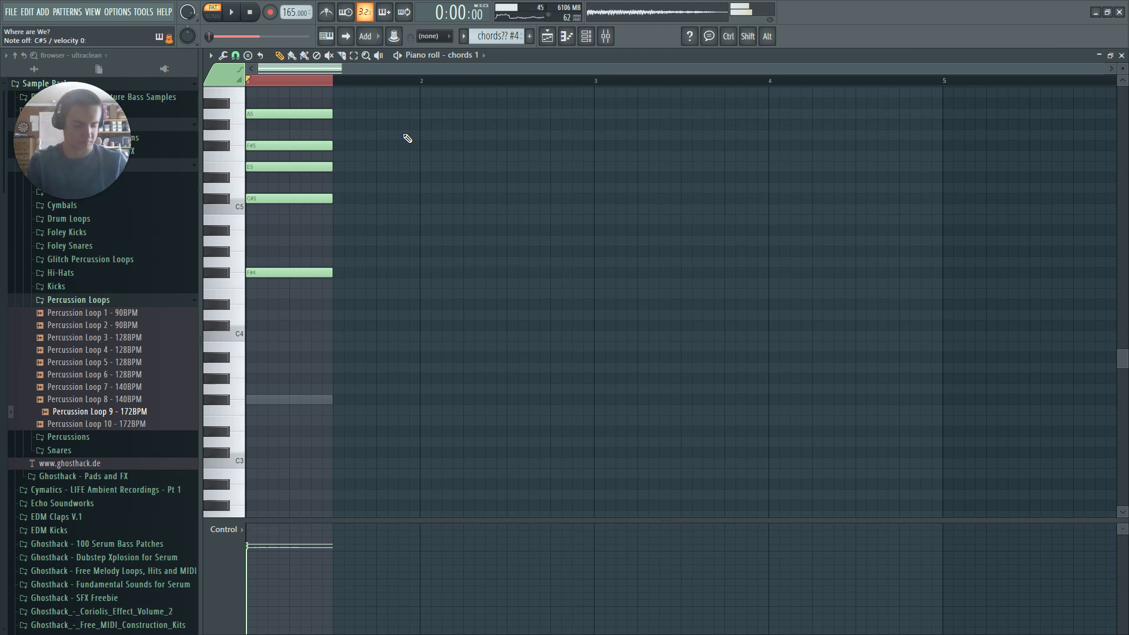
{"action": "scroll", "coordinate": [403, 135], "scroll_direction": "up", "scroll_amount": 3}
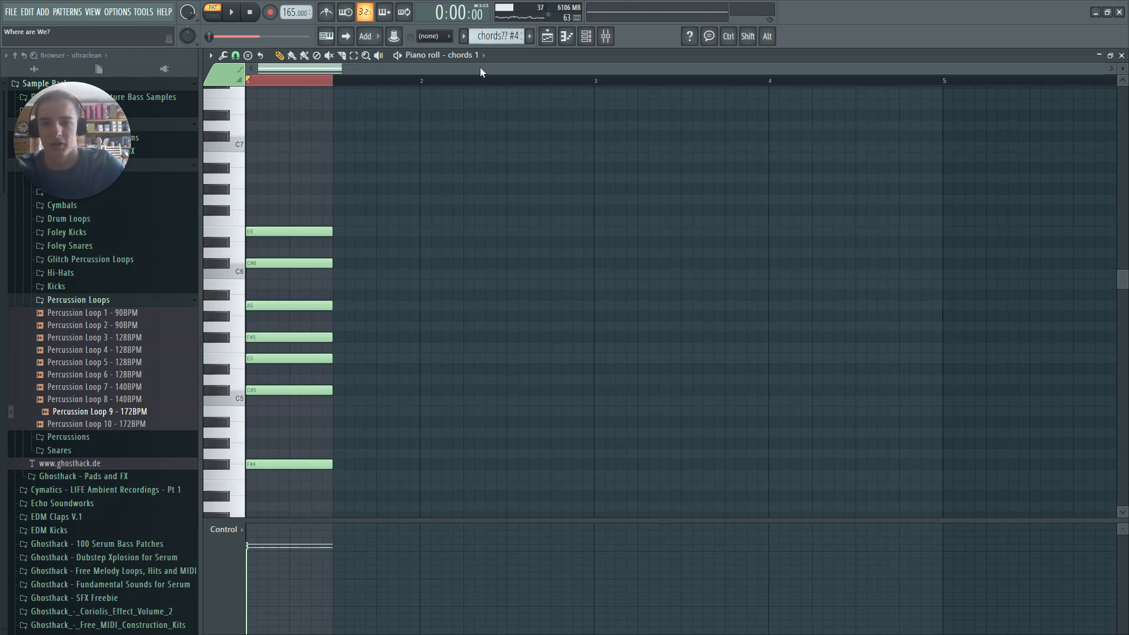
View the synth patches of the chords 1, chords 2, chords 3 and plucky bass channels one after another
{"action": "key", "text": "F6"}
{"action": "left_click", "coordinate": [621, 278]}
{"action": "key", "text": "Escape"}
{"action": "left_click", "coordinate": [625, 288]}
{"action": "key", "text": "Escape"}
{"action": "left_click", "coordinate": [622, 309]}
{"action": "key", "text": "Escape"}
{"action": "left_click", "coordinate": [630, 323]}
{"action": "left_click", "coordinate": [631, 323]}
{"action": "left_click", "coordinate": [632, 323]}
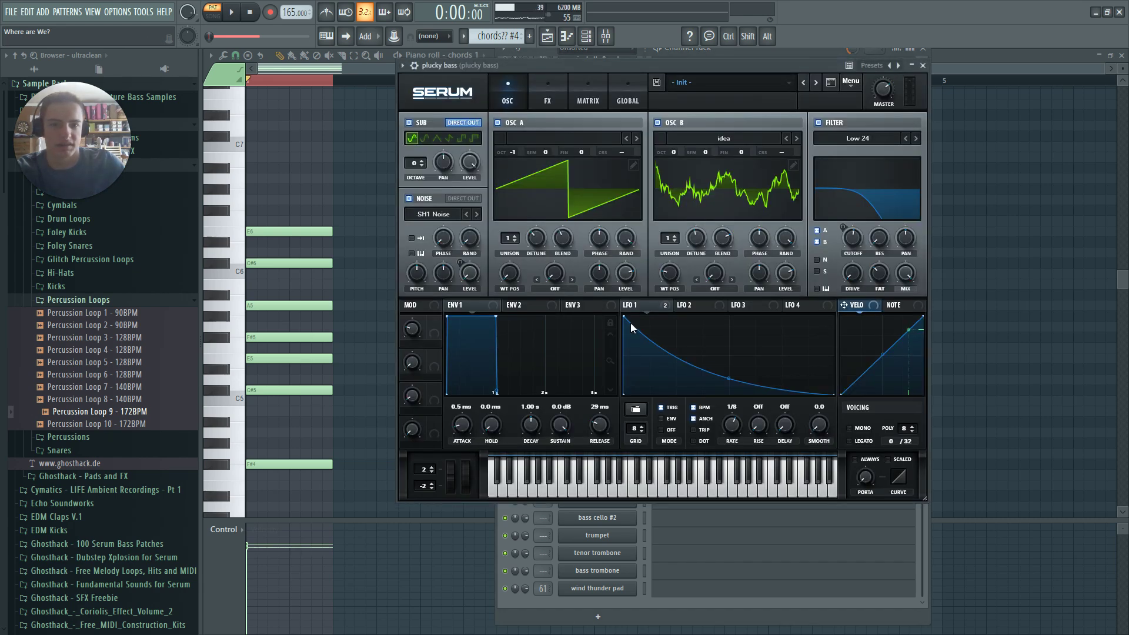
{"action": "key", "text": "Escape"}
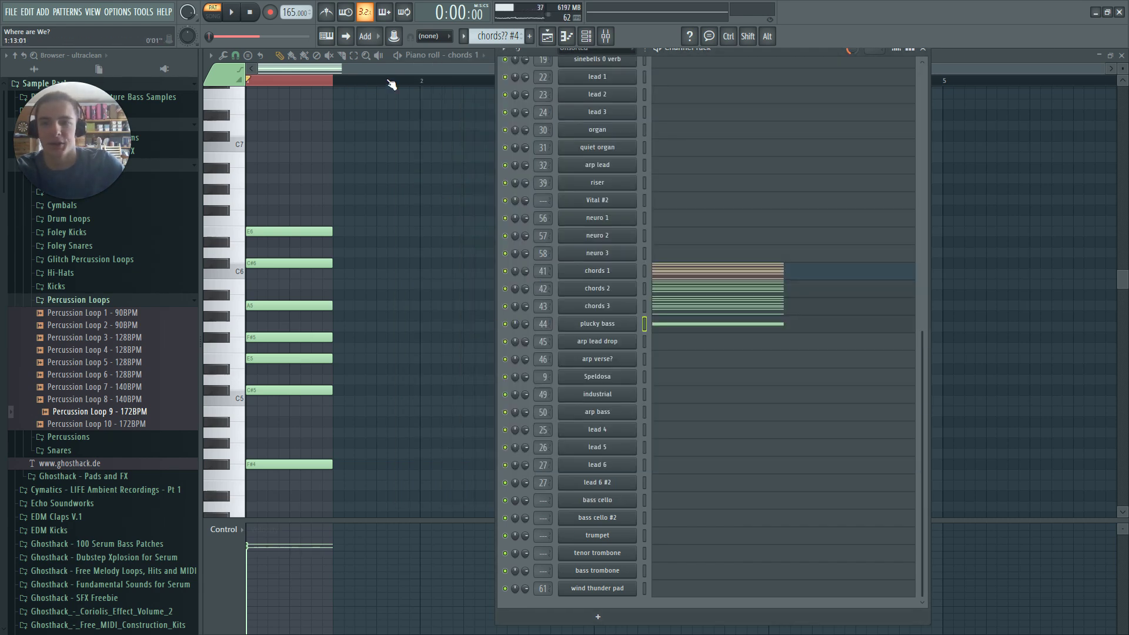
Play the plucky bass part on its own, viewing its piano roll note and its Serum patch
{"action": "key", "text": "Escape"}
{"action": "scroll", "coordinate": [463, 58], "scroll_direction": "down", "scroll_amount": 3}
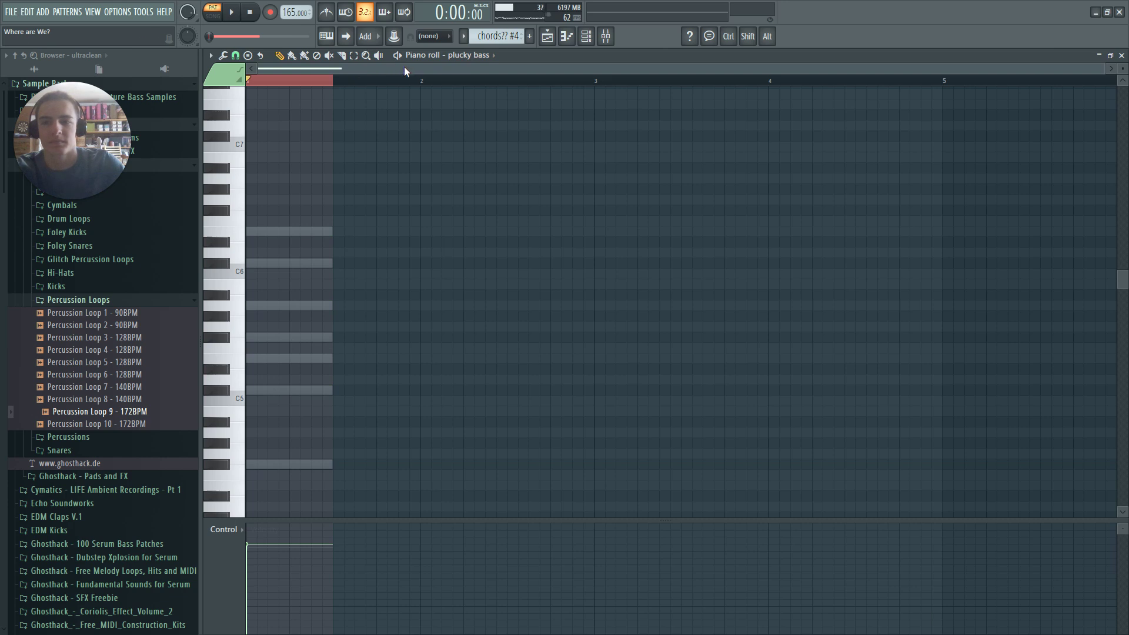
{"action": "key", "text": "F6"}
{"action": "key", "text": "space"}
{"action": "scroll", "coordinate": [394, 310], "scroll_direction": "down", "scroll_amount": 4}
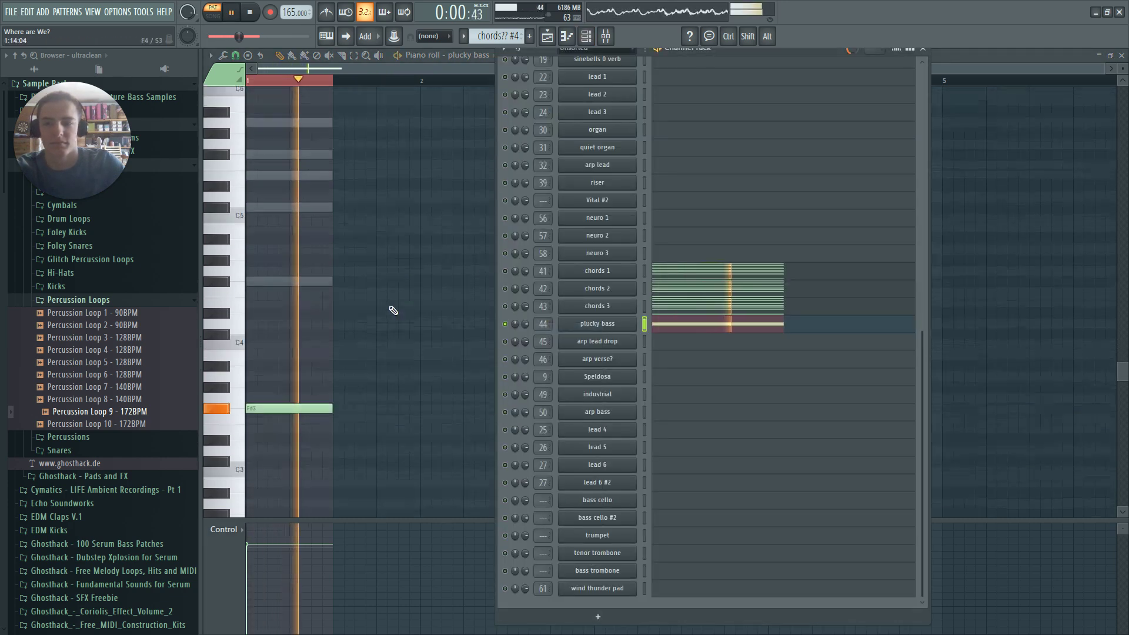
{"action": "scroll", "coordinate": [388, 311], "scroll_direction": "up", "scroll_amount": 4}
{"action": "left_click", "coordinate": [601, 326]}
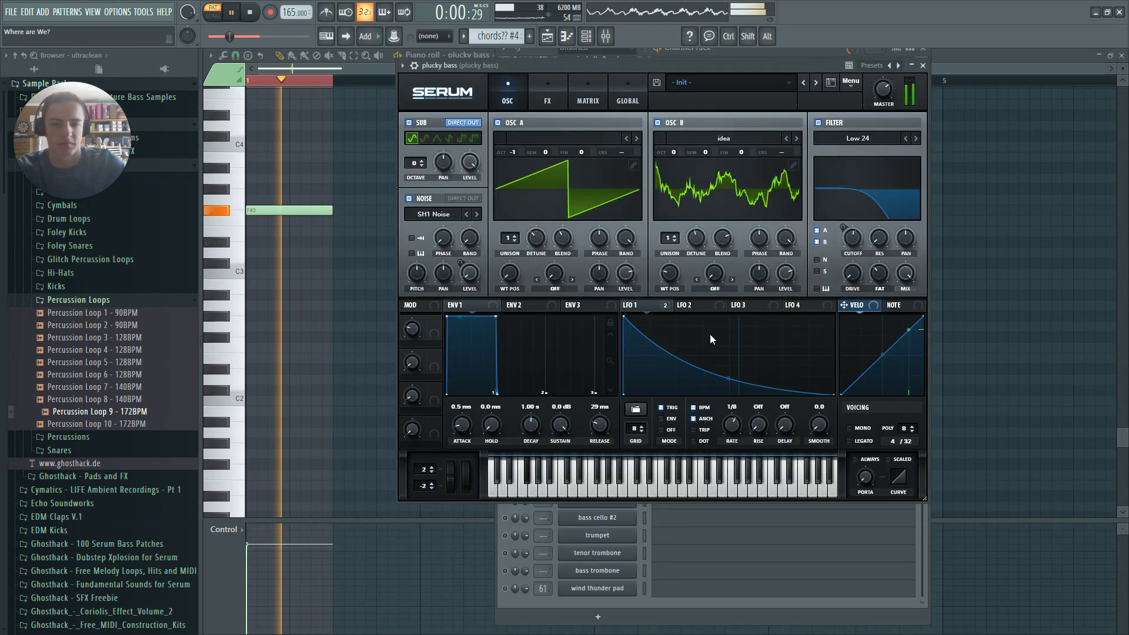
{"action": "key", "text": "space"}
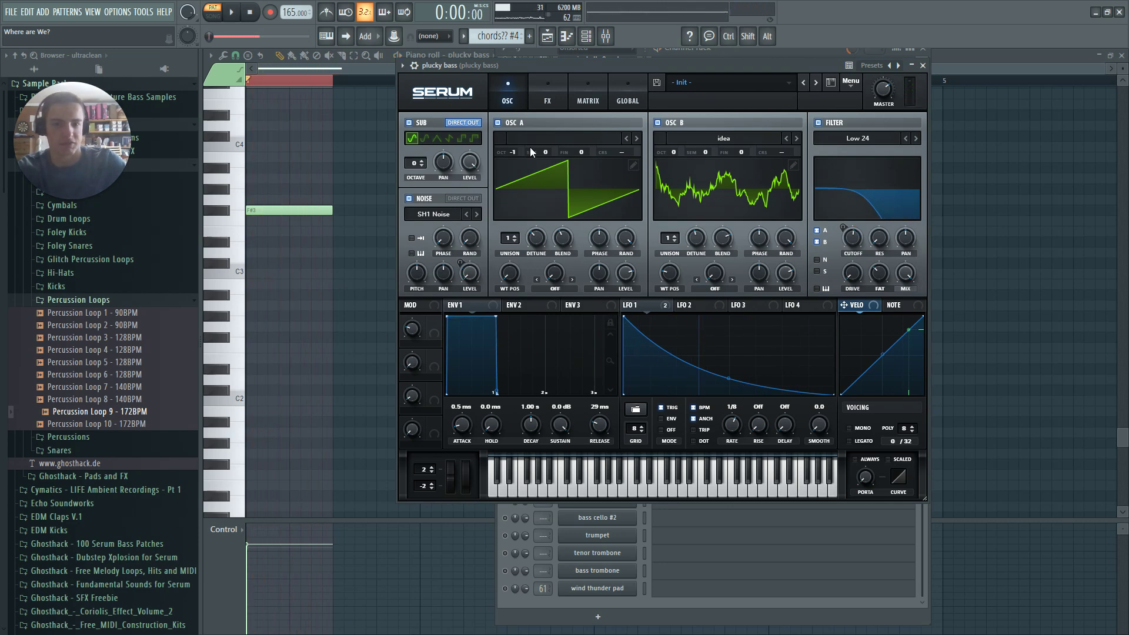
Inspect the plucky bass patch's effects page and oscillator wavetables, including OSC B in 3D, and return to the playlist
{"action": "left_click", "coordinate": [547, 102]}
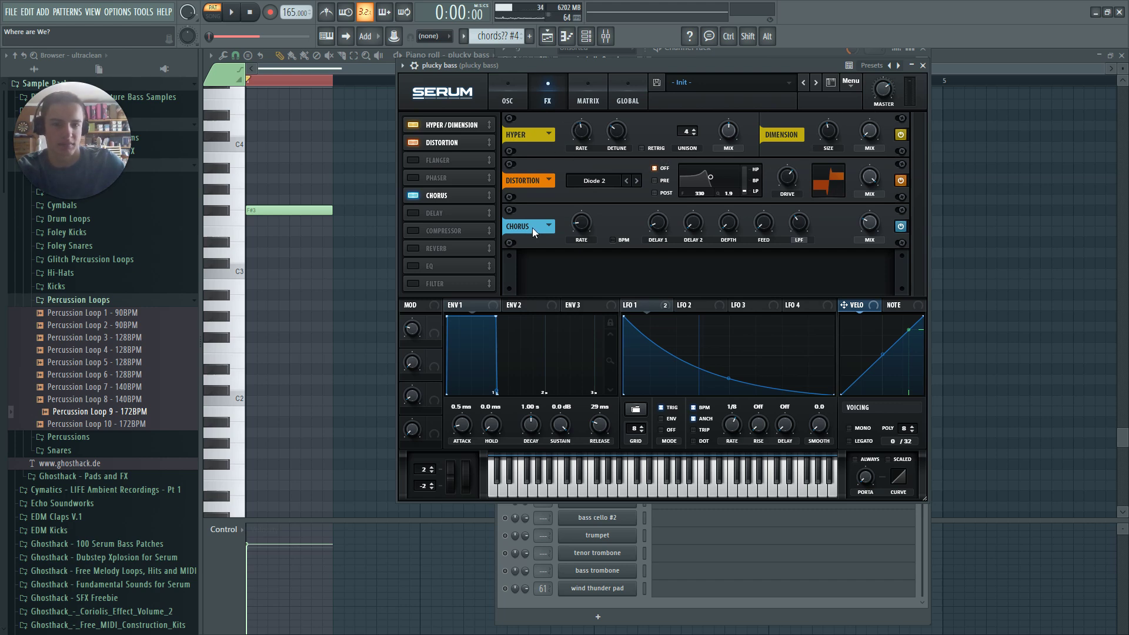
{"action": "left_click", "coordinate": [503, 93]}
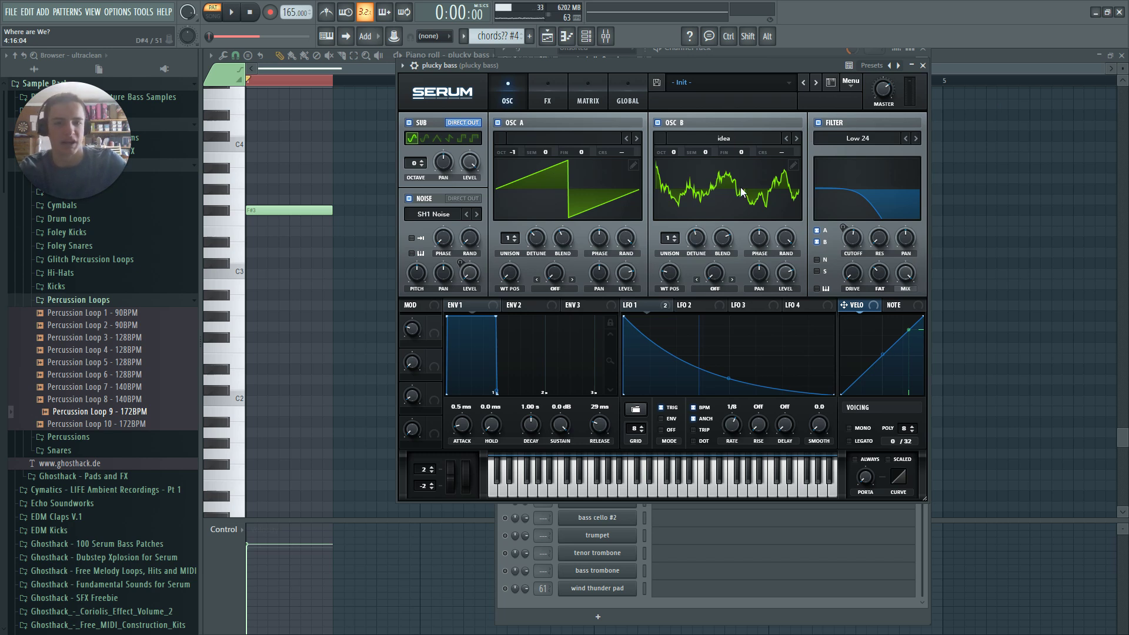
{"action": "left_click", "coordinate": [714, 192]}
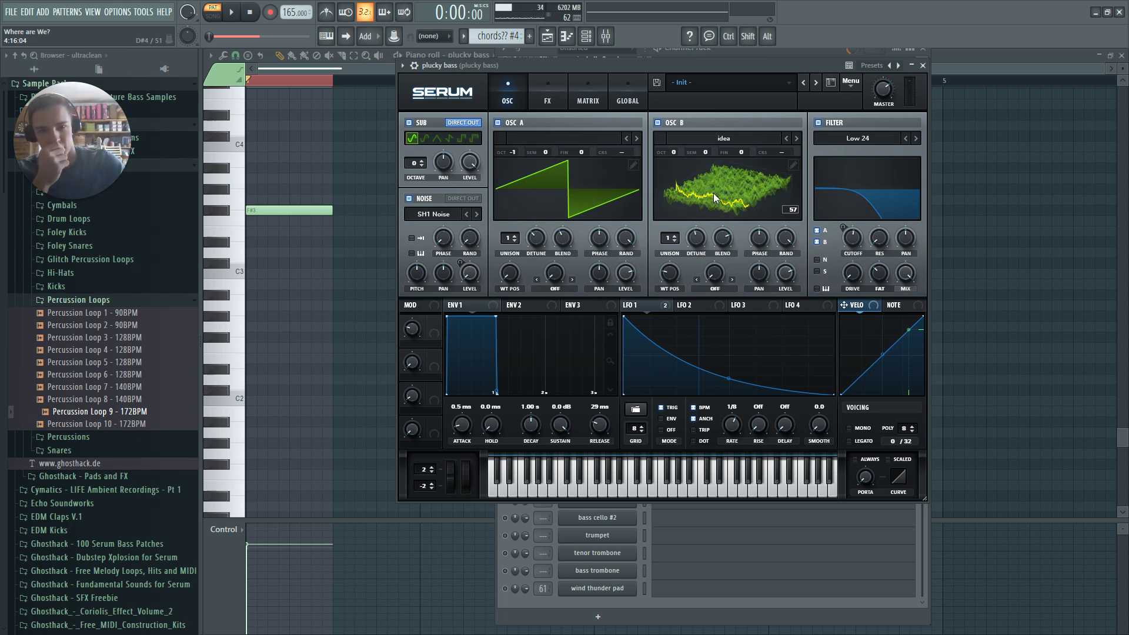
{"action": "left_click", "coordinate": [733, 185]}
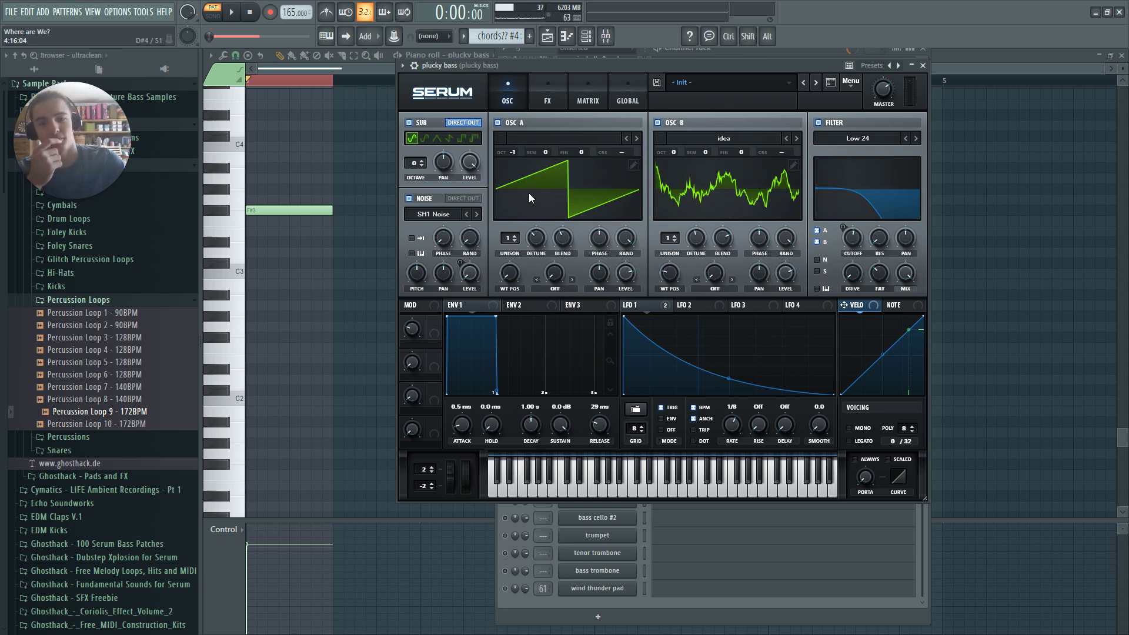
{"action": "left_click", "coordinate": [552, 192]}
{"action": "left_click", "coordinate": [552, 192]}
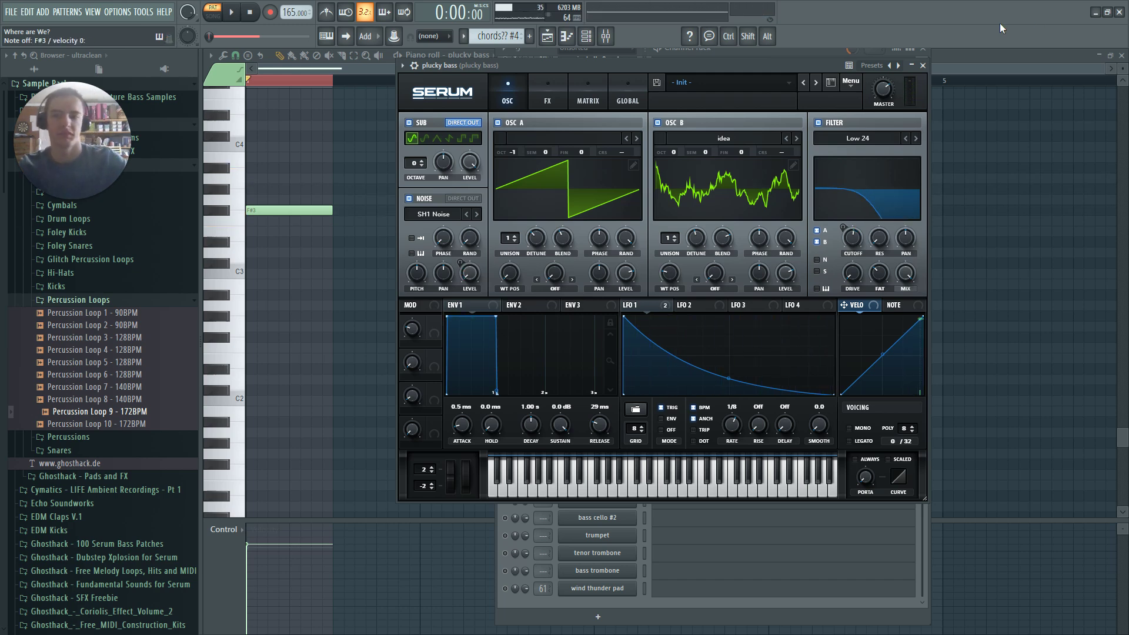
{"action": "key", "text": "Escape"}
{"action": "key", "text": "Escape"}
{"action": "key", "text": "Escape"}
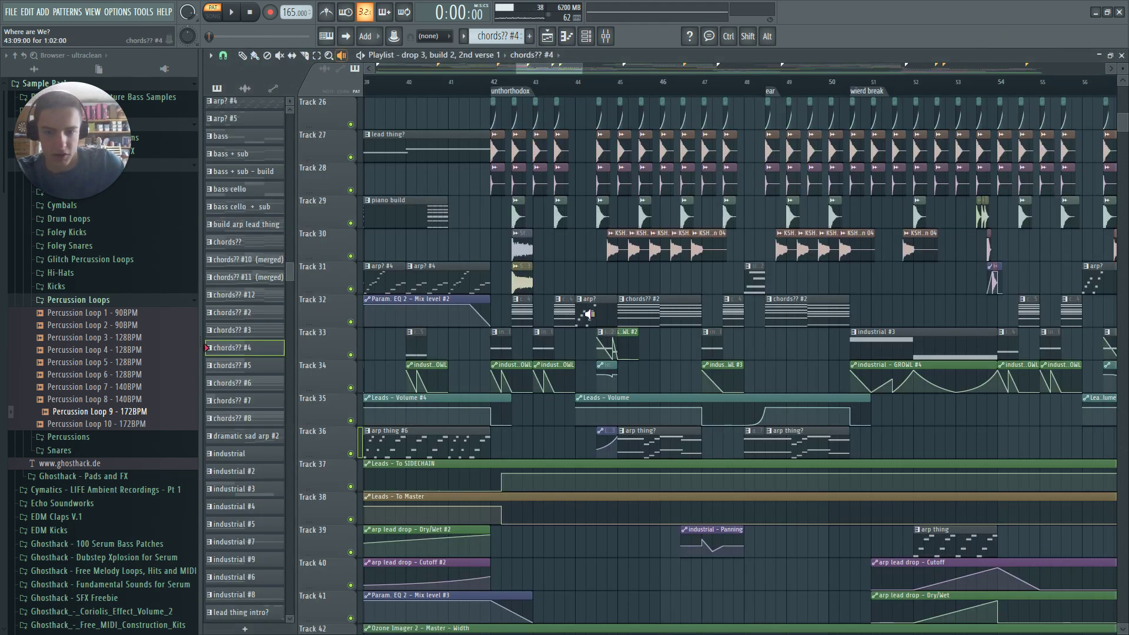
Pick the arp? clip on Track 32, check its pattern in the channel rack and play the clip
{"action": "left_click", "coordinate": [589, 314]}
{"action": "key", "text": "F6"}
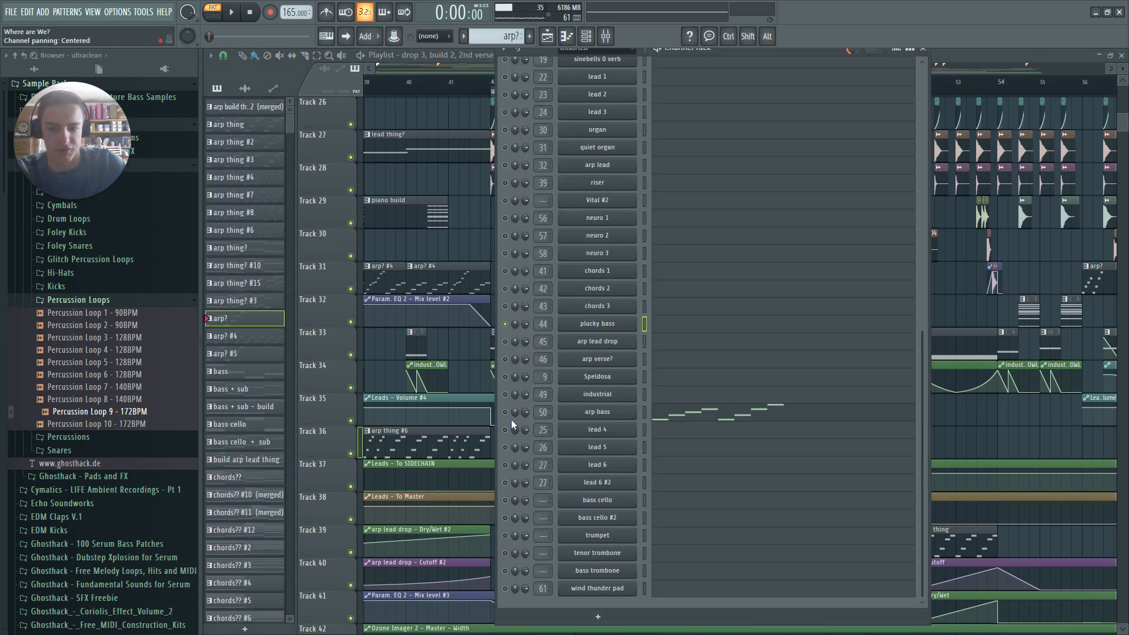
{"action": "key", "text": "F6"}
{"action": "key", "text": "space"}
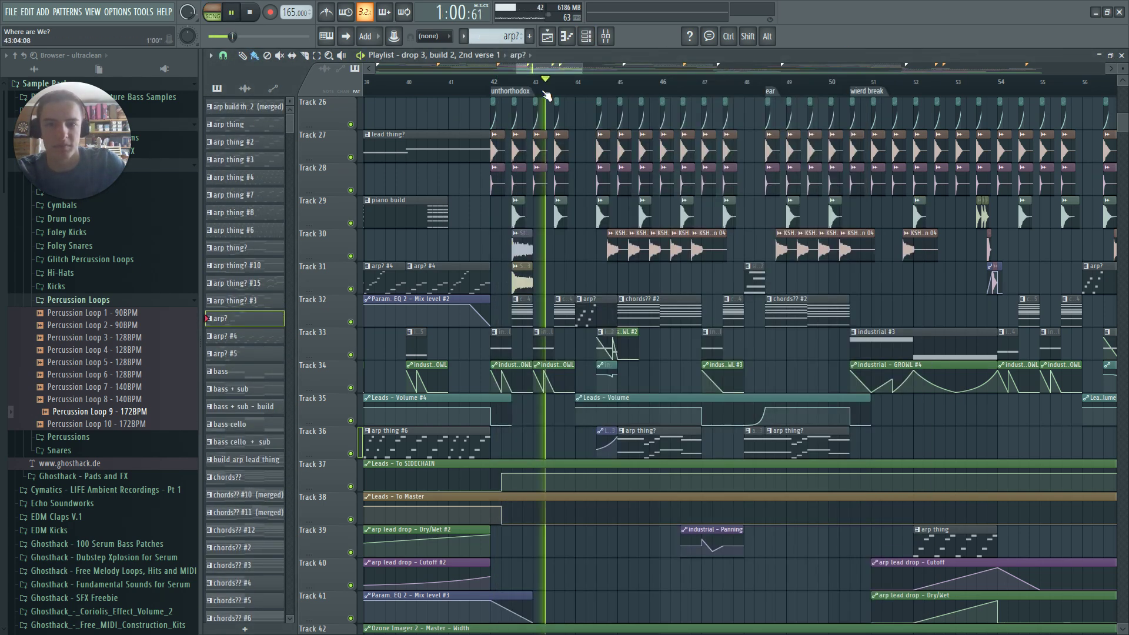
{"action": "key", "text": "F6"}
{"action": "key", "text": "space"}
{"action": "key", "text": "space"}
{"action": "key", "text": "F6"}
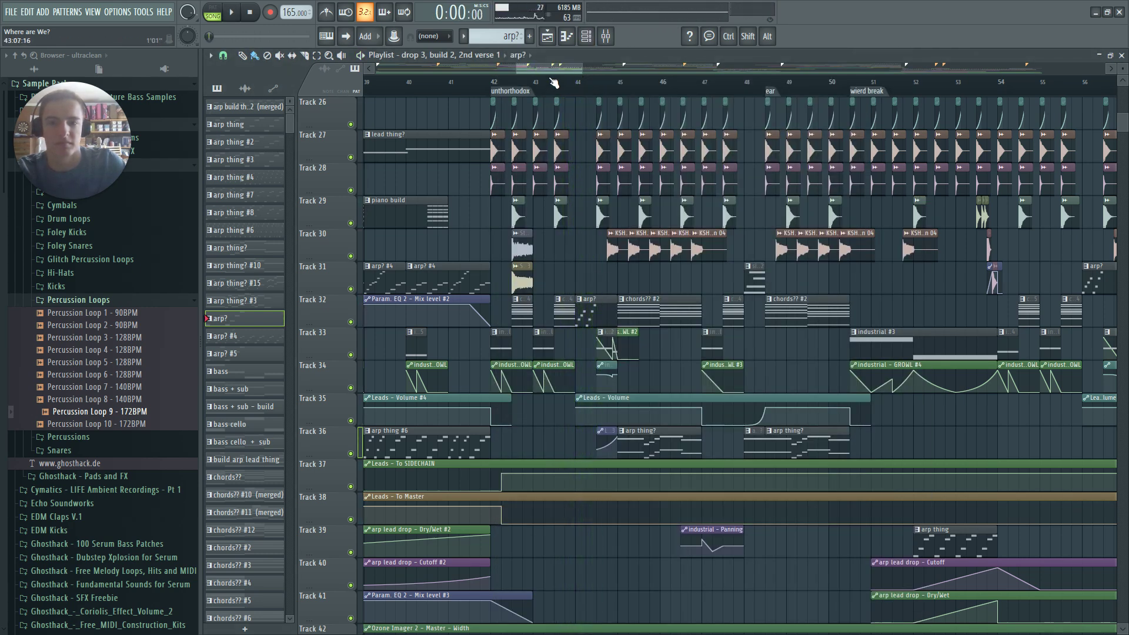
{"action": "key", "text": "space"}
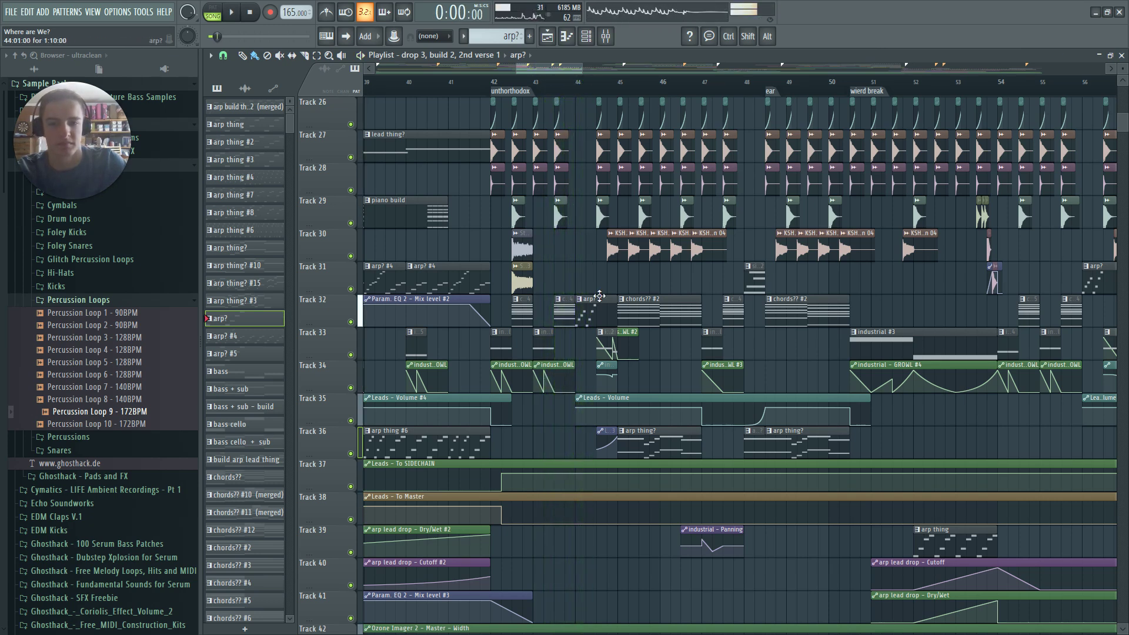
Open the arp? clip's arp bass notes in the piano roll, play the pattern, stop it and return to the playlist
{"action": "double_click", "coordinate": [599, 296]}
{"action": "key", "text": "F7"}
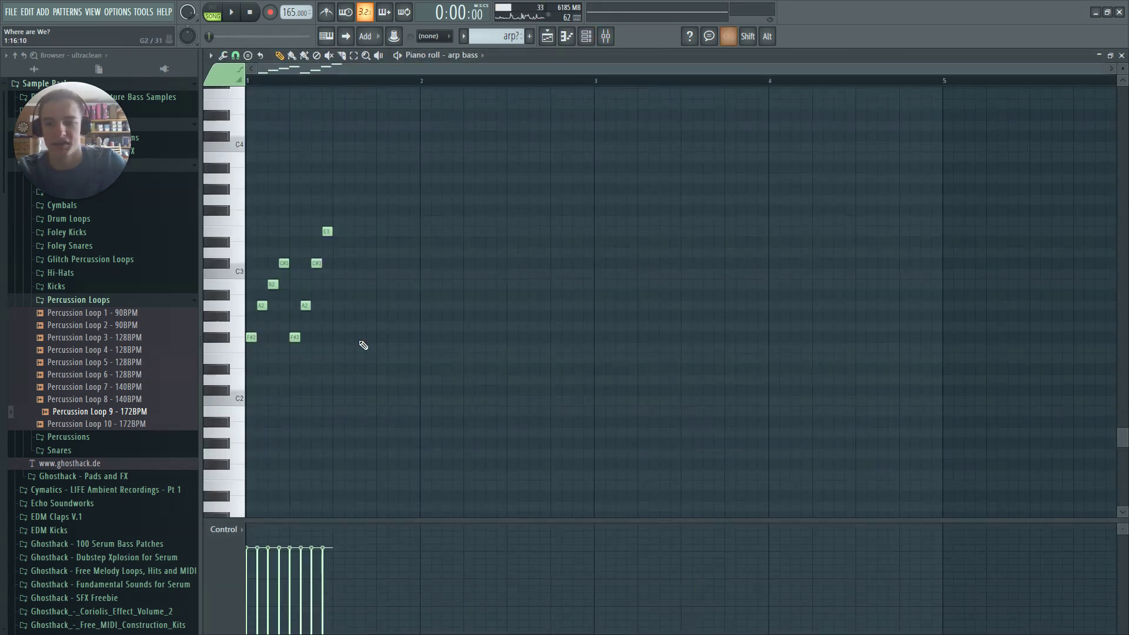
{"action": "scroll", "coordinate": [248, 357], "scroll_direction": "up", "scroll_amount": 4, "text": "ctrl"}
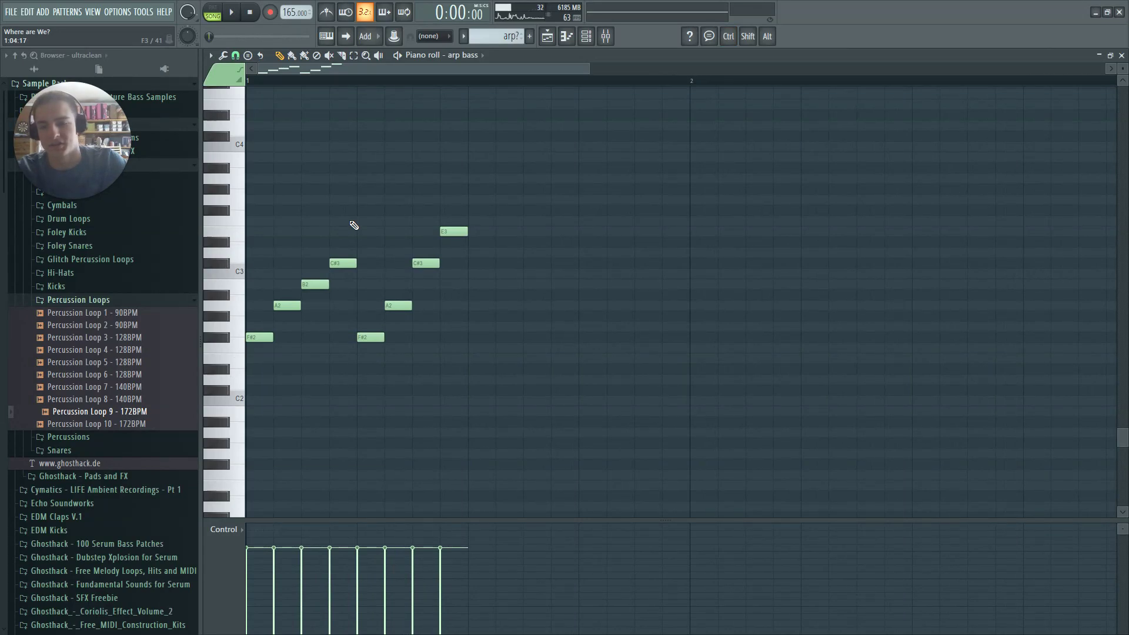
{"action": "left_click", "coordinate": [398, 55]}
{"action": "left_click", "coordinate": [397, 55]}
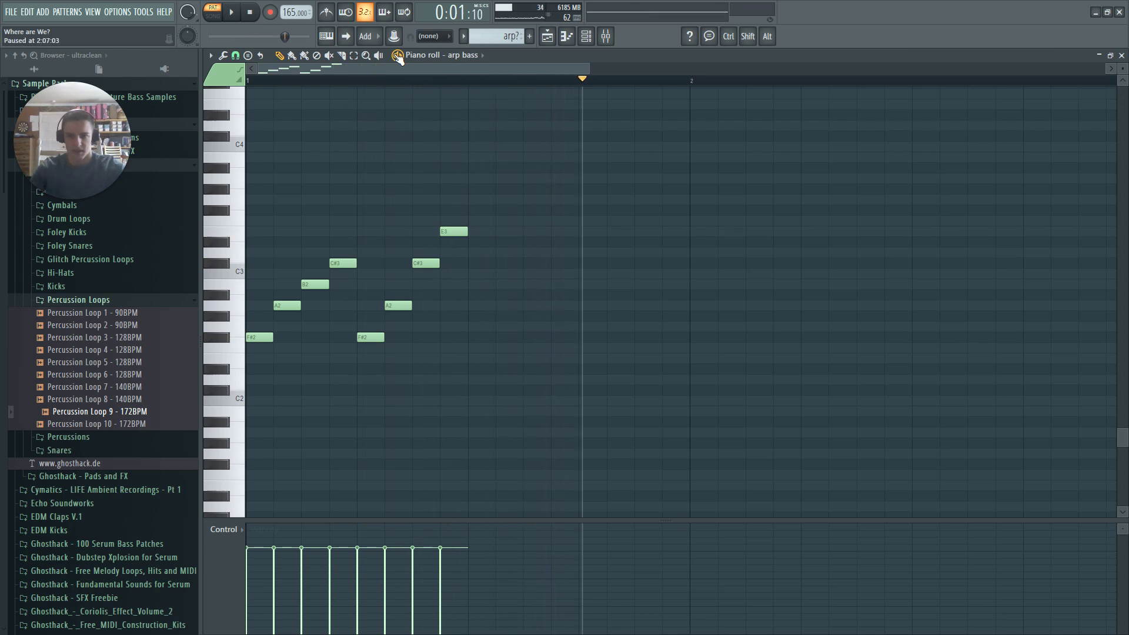
{"action": "left_click", "coordinate": [249, 12]}
{"action": "key", "text": "F5"}
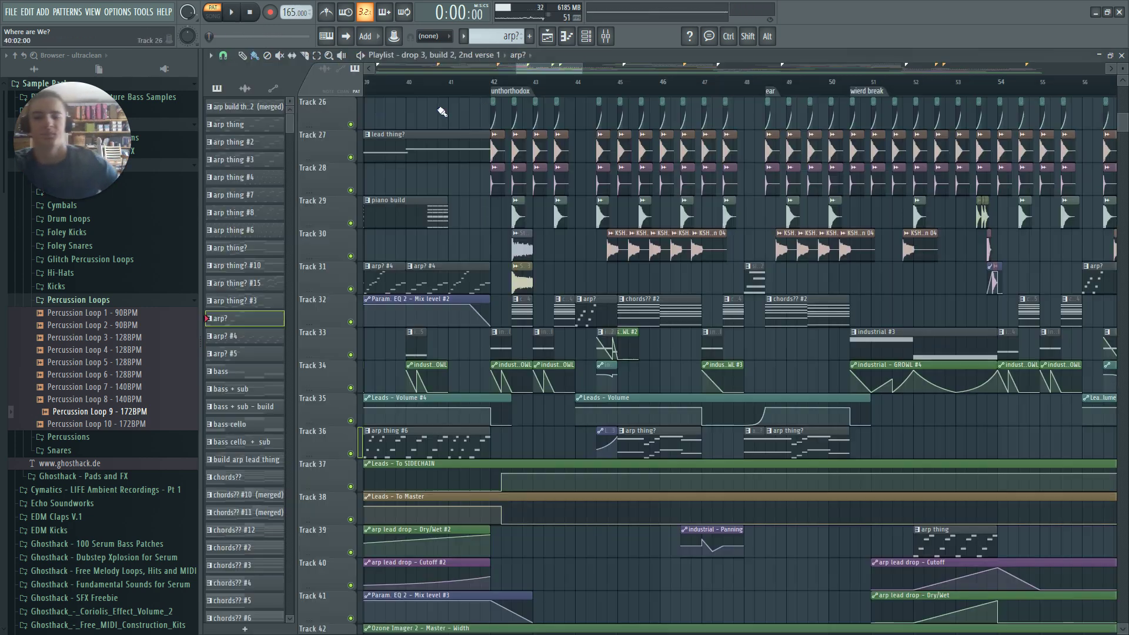
Inspect the arp bass patch in Serum, including its effects page and oscillators, and close it
{"action": "key", "text": "F6"}
{"action": "left_click", "coordinate": [623, 407]}
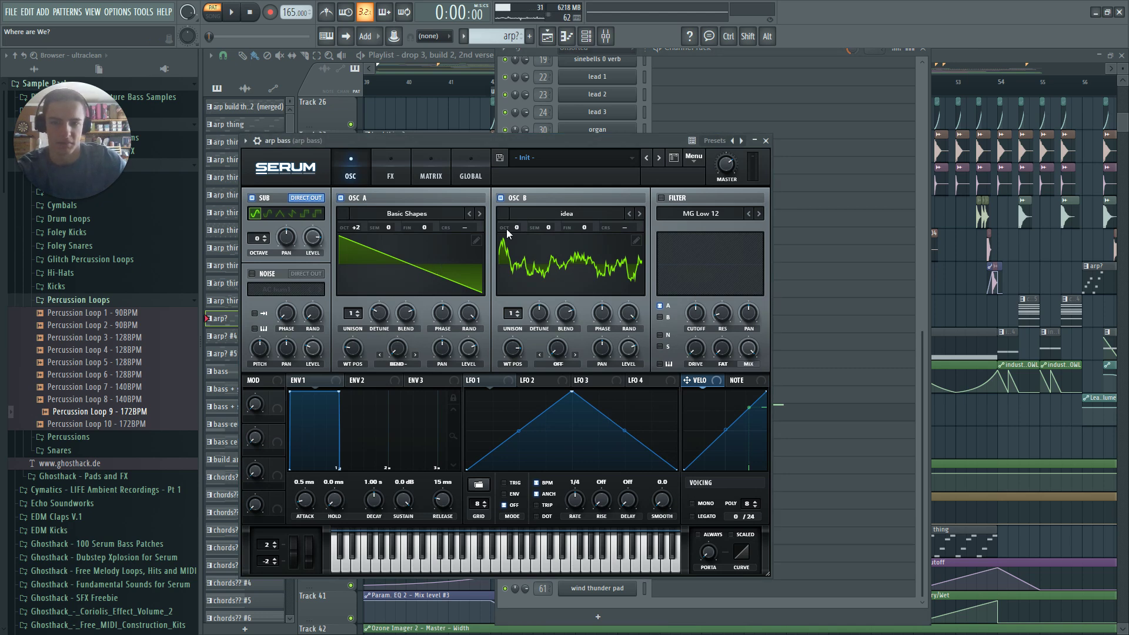
{"action": "left_click", "coordinate": [398, 175]}
{"action": "left_click", "coordinate": [354, 168]}
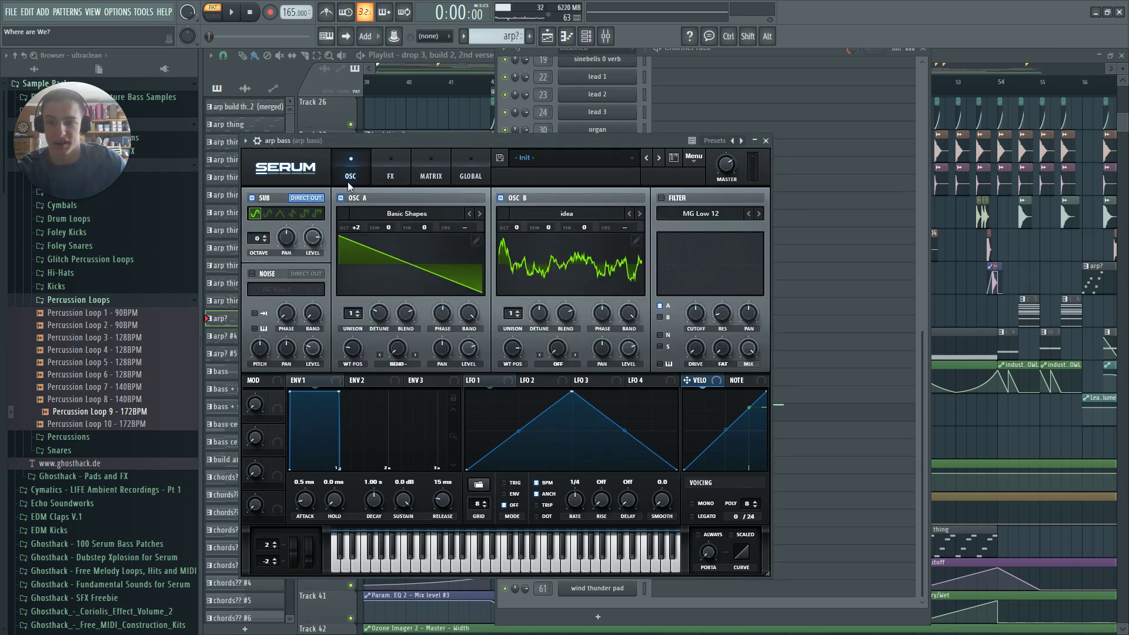
{"action": "key", "text": "Escape"}
{"action": "key", "text": "Escape"}
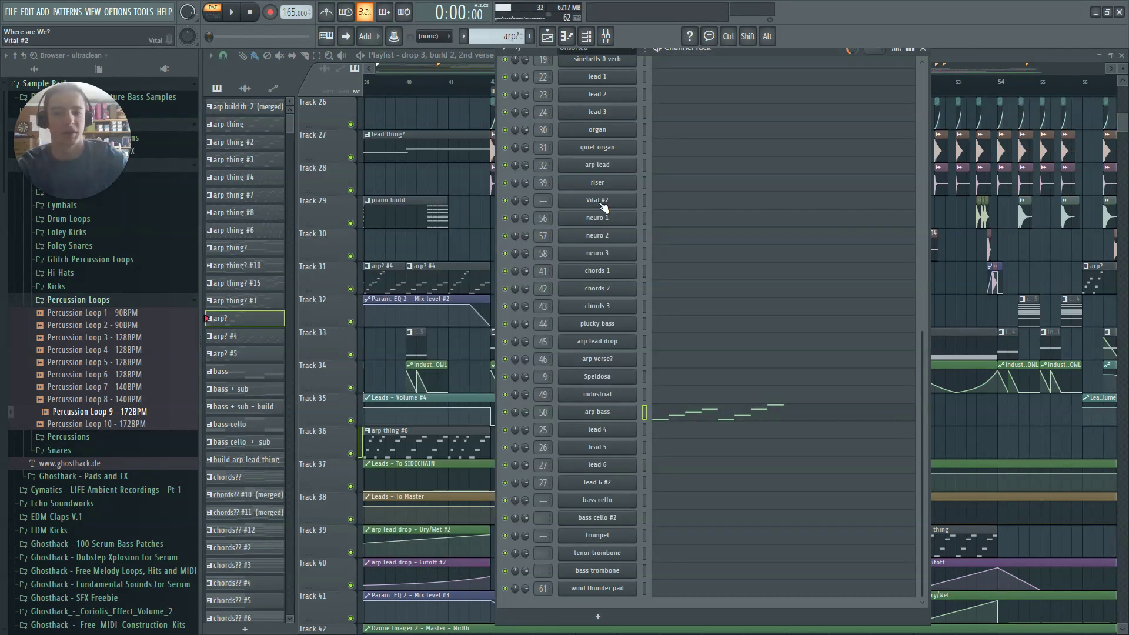
Open Ozone Imager 2 on the arp bass mixer track and replace it with a fresh instance of Ozone Imager 2
{"action": "left_click", "coordinate": [593, 33]}
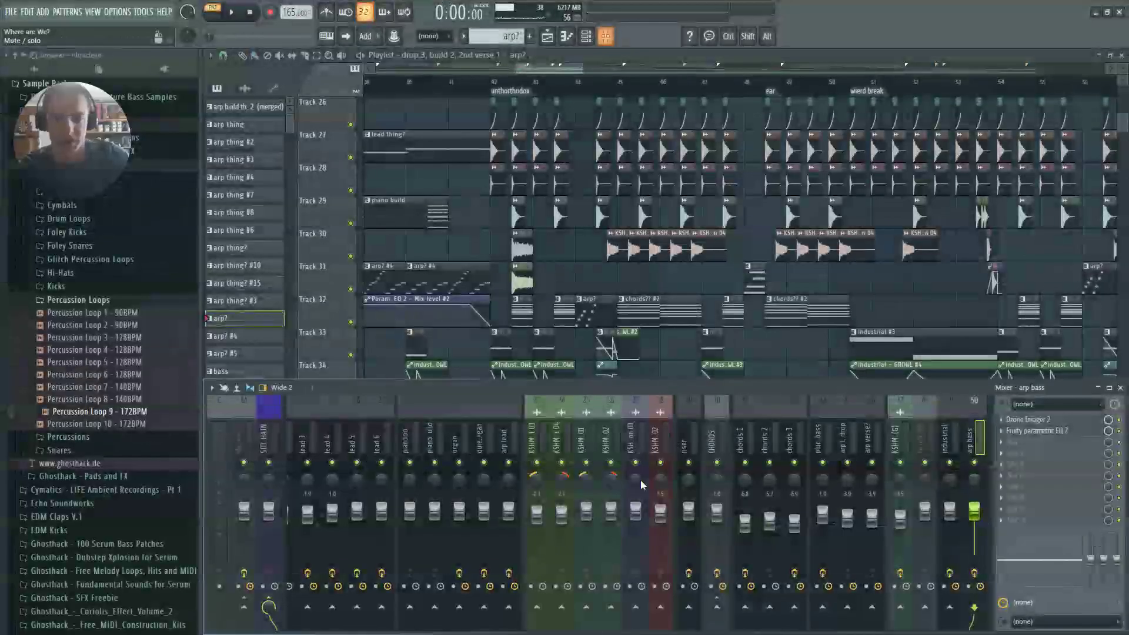
{"action": "left_click", "coordinate": [1038, 420]}
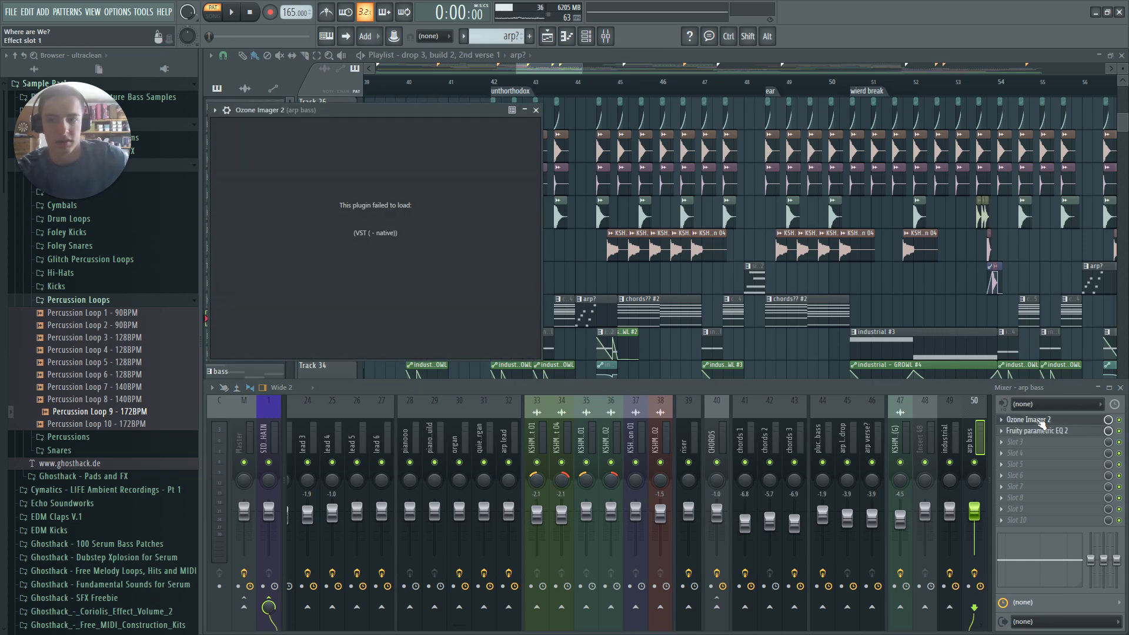
{"action": "left_click", "coordinate": [1039, 420]}
{"action": "left_click", "coordinate": [1042, 421]}
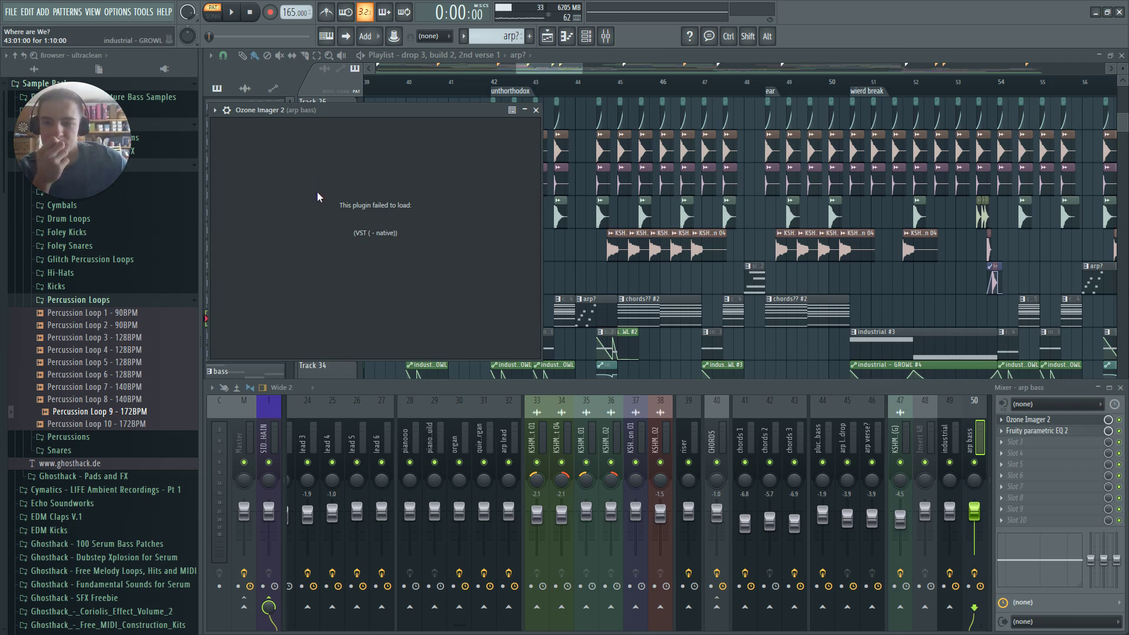
{"action": "left_click", "coordinate": [1005, 425]}
{"action": "mouse_move", "coordinate": [1011, 362]}
{"action": "left_click", "coordinate": [924, 87]}
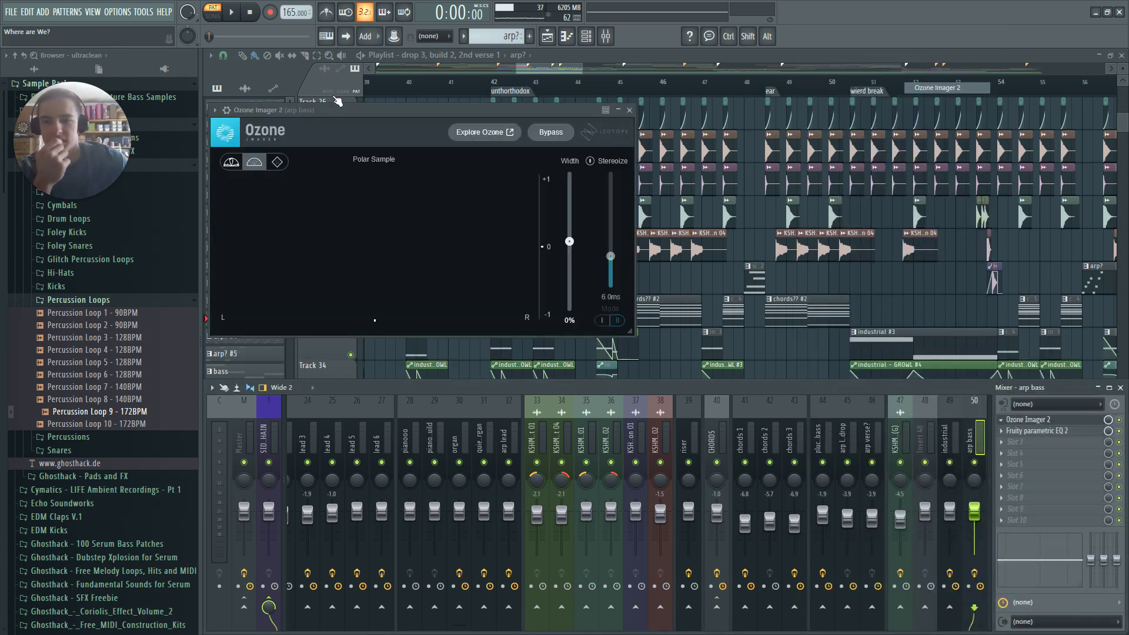
Play the drop from the first marker at bar 42 with the arp bass Ozone Imager 2 in view, and stop playback
{"action": "left_click_drag", "start_coordinate": [361, 107], "coordinate": [530, 399]}
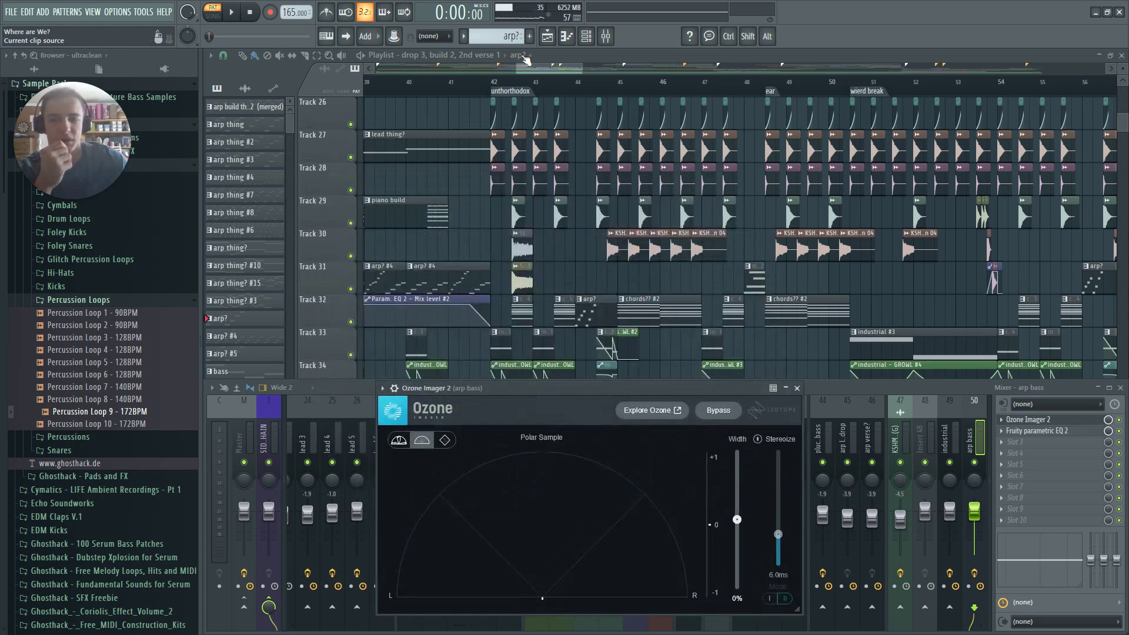
{"action": "left_click", "coordinate": [481, 88]}
{"action": "key", "text": "space"}
{"action": "key", "text": "F9"}
{"action": "left_click", "coordinate": [1013, 419]}
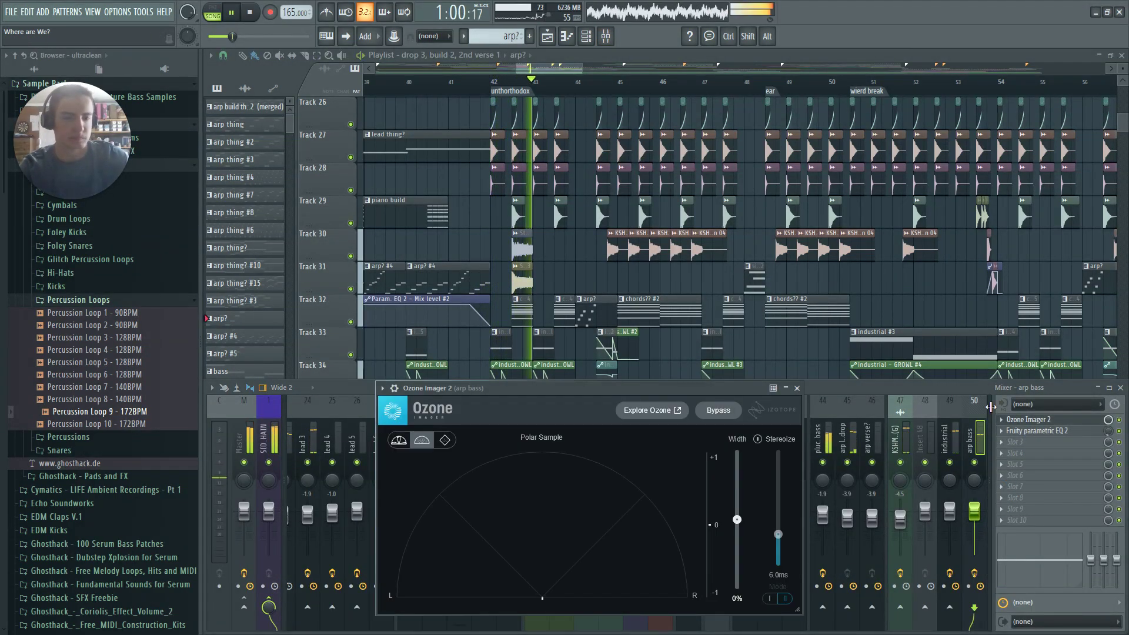
{"action": "left_click_drag", "start_coordinate": [710, 388], "coordinate": [875, 285]}
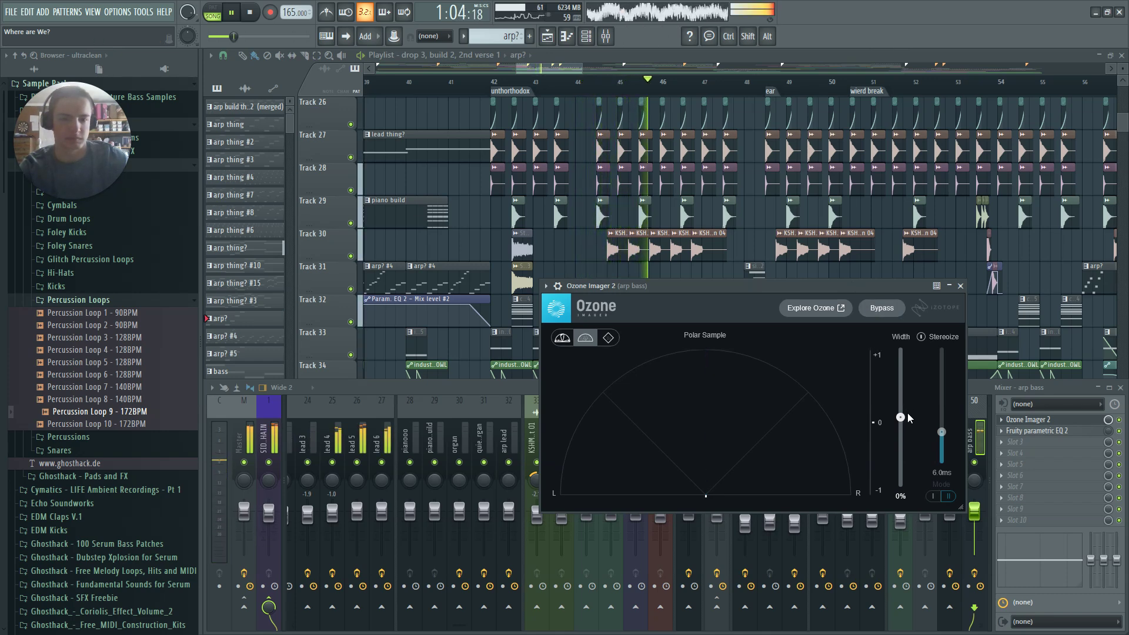
{"action": "left_click", "coordinate": [1035, 420]}
{"action": "key", "text": "space"}
Delete Ozone Imager 2 from the arp bass mixer track and check the track's Fruity parametric EQ 2
{"action": "left_click", "coordinate": [1001, 419]}
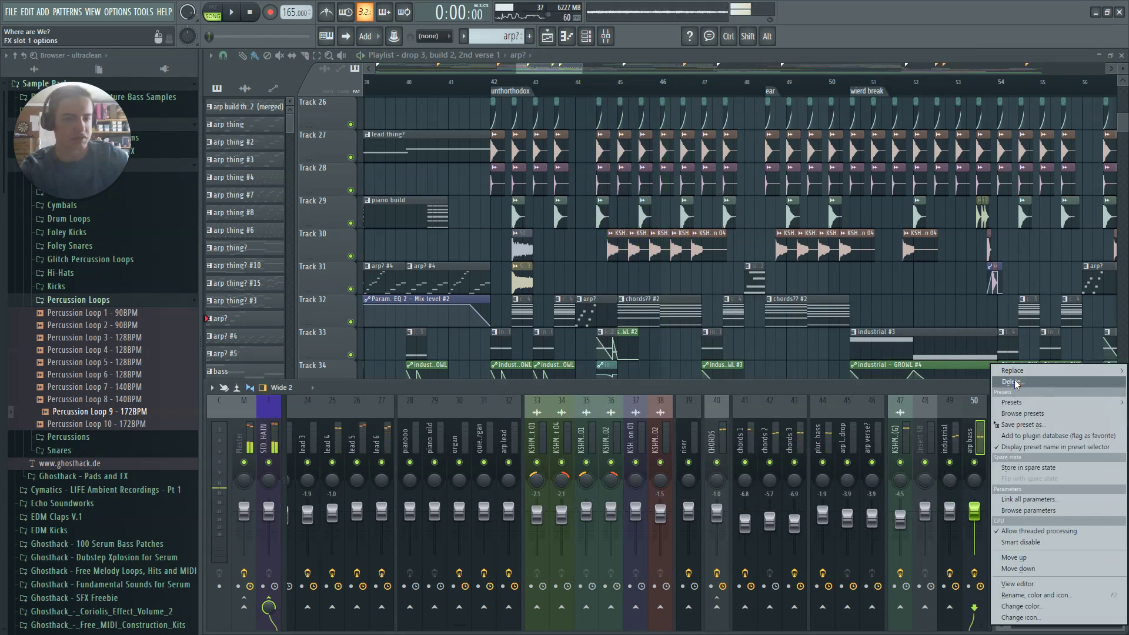
{"action": "left_click", "coordinate": [1014, 382]}
{"action": "left_click", "coordinate": [1037, 430]}
{"action": "left_click", "coordinate": [726, 215]}
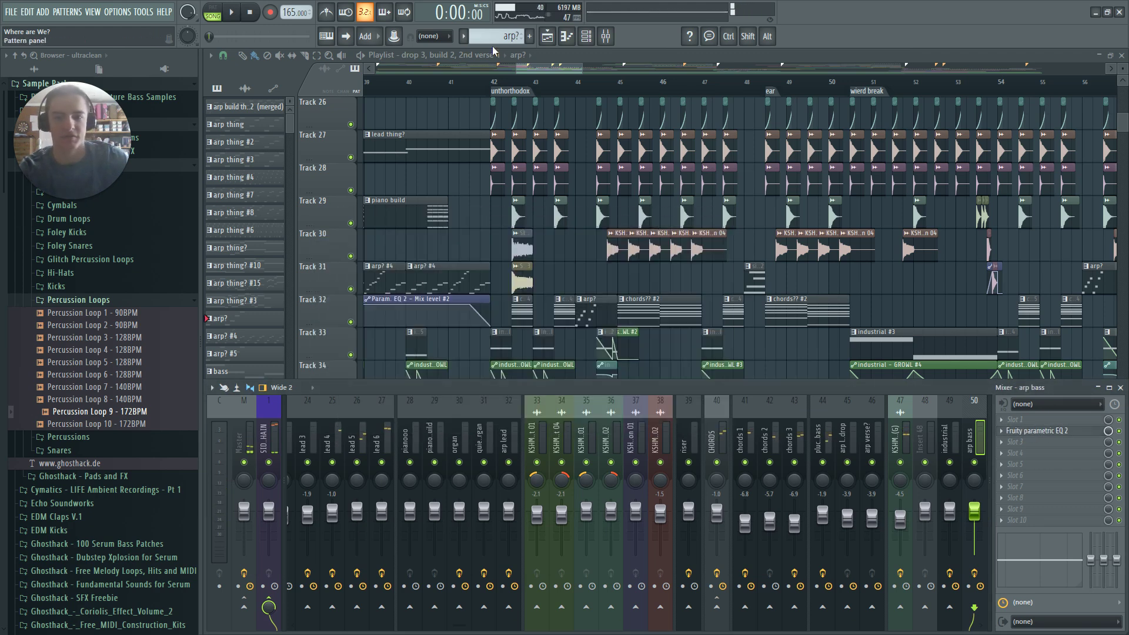
Play the drop from bar 42 through the start of the arp? clip in the playlist and stop playback
{"action": "left_click", "coordinate": [480, 81]}
{"action": "key", "text": "F9"}
{"action": "key", "text": "space"}
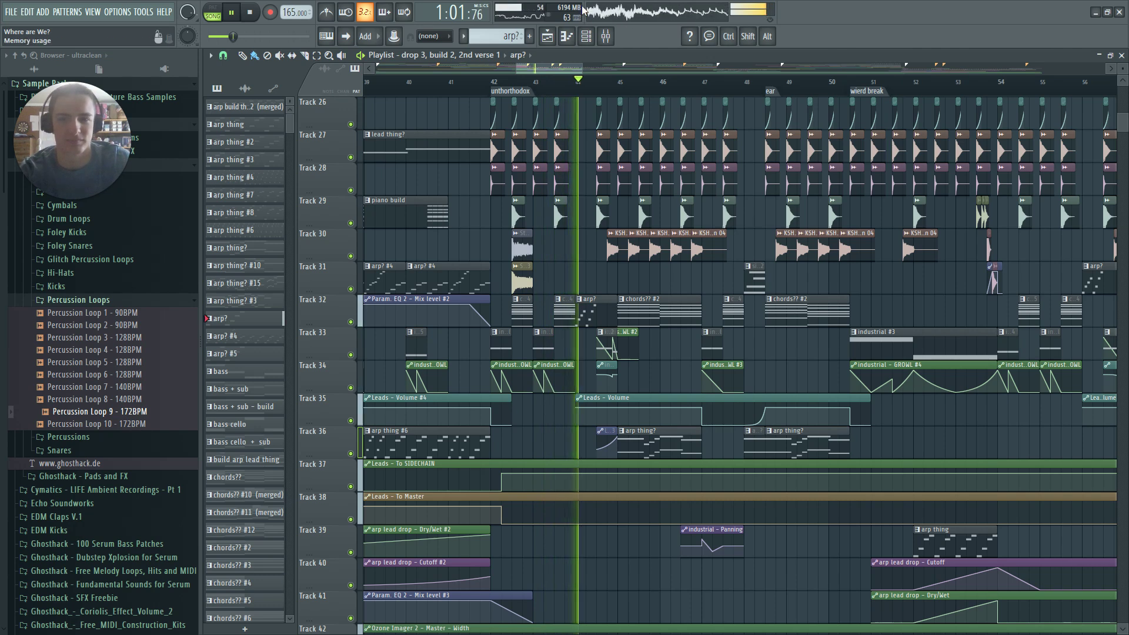
{"action": "scroll", "coordinate": [599, 370], "scroll_direction": "up", "scroll_amount": 4, "text": "ctrl"}
{"action": "key", "text": "space"}
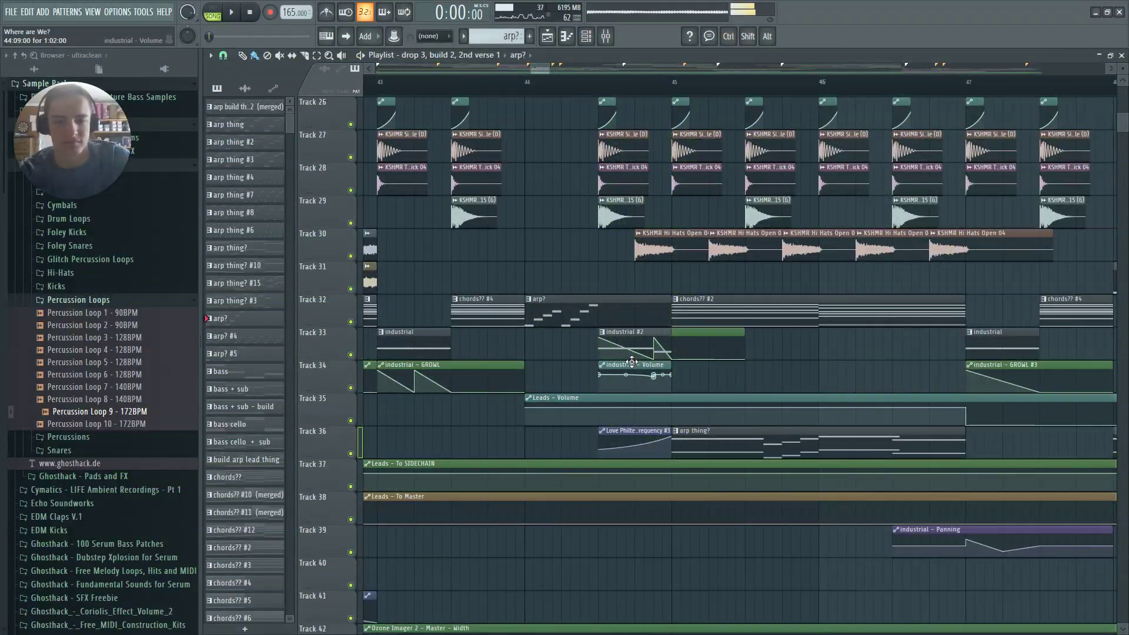
Pick the industrial #2 clip on Track 33 and play the industrial clip at bar 43 on its own
{"action": "scroll", "coordinate": [621, 333], "scroll_direction": "up", "scroll_amount": 4, "text": "ctrl"}
{"action": "left_click", "coordinate": [623, 354]}
{"action": "scroll", "coordinate": [482, 362], "scroll_direction": "down", "scroll_amount": 6, "text": "ctrl"}
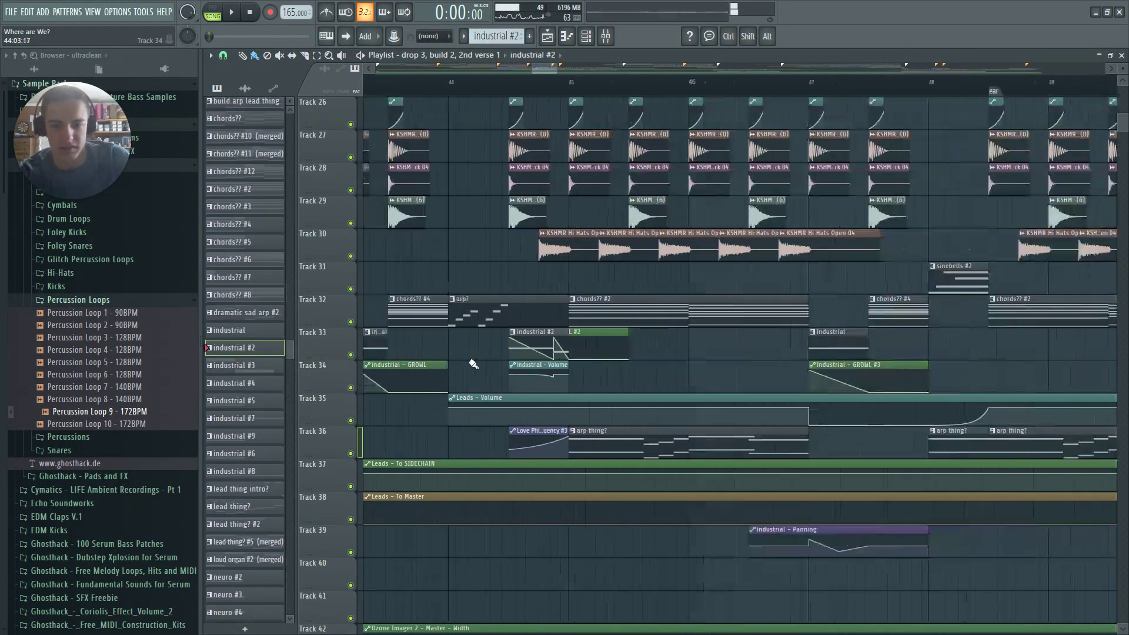
{"action": "scroll", "coordinate": [361, 432], "scroll_direction": "up", "scroll_amount": 4, "text": "ctrl"}
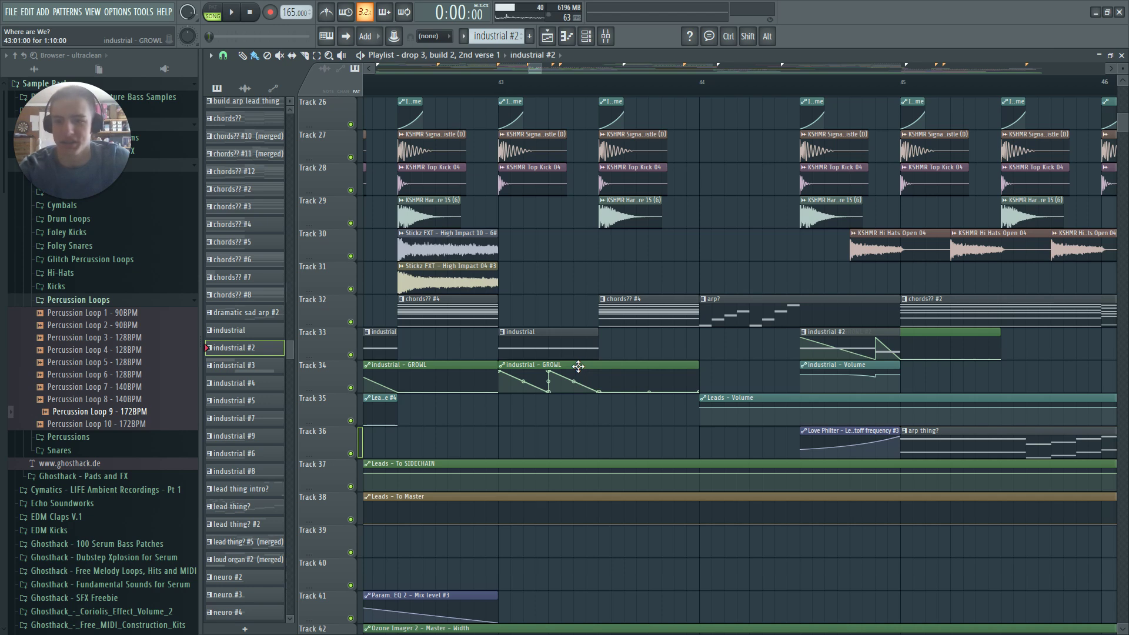
{"action": "key", "text": "y"}
{"action": "right_click", "coordinate": [590, 342]}
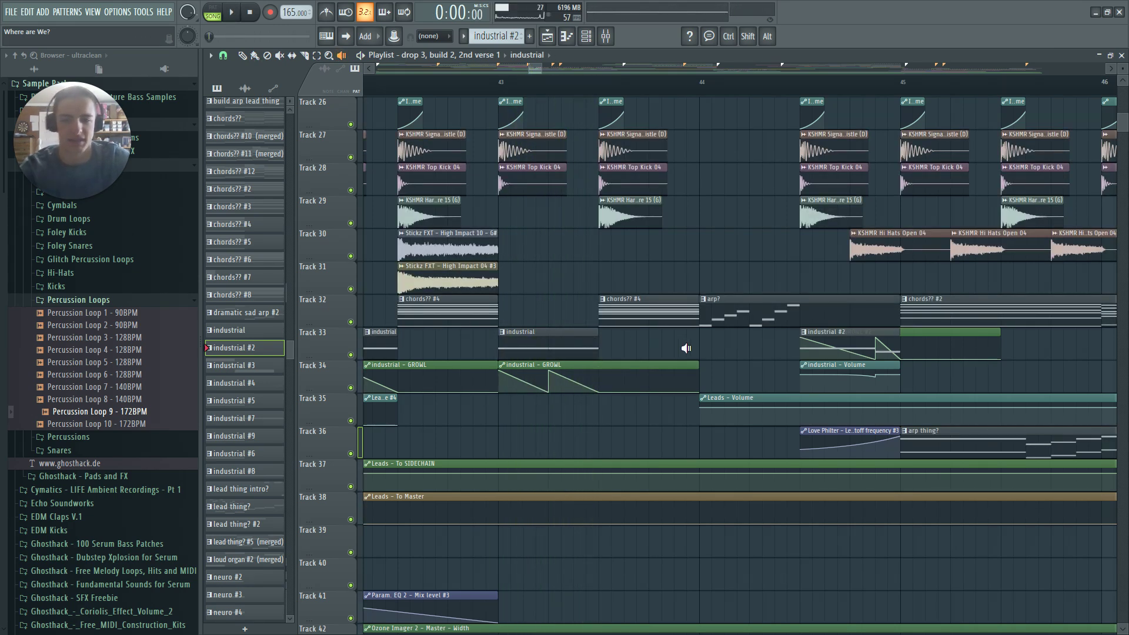
Look over the drop's drum, chord, industrial and automation clips across the playlist from bar 42 onwards
{"action": "scroll", "coordinate": [936, 354], "scroll_direction": "down", "scroll_amount": 2, "text": "ctrl"}
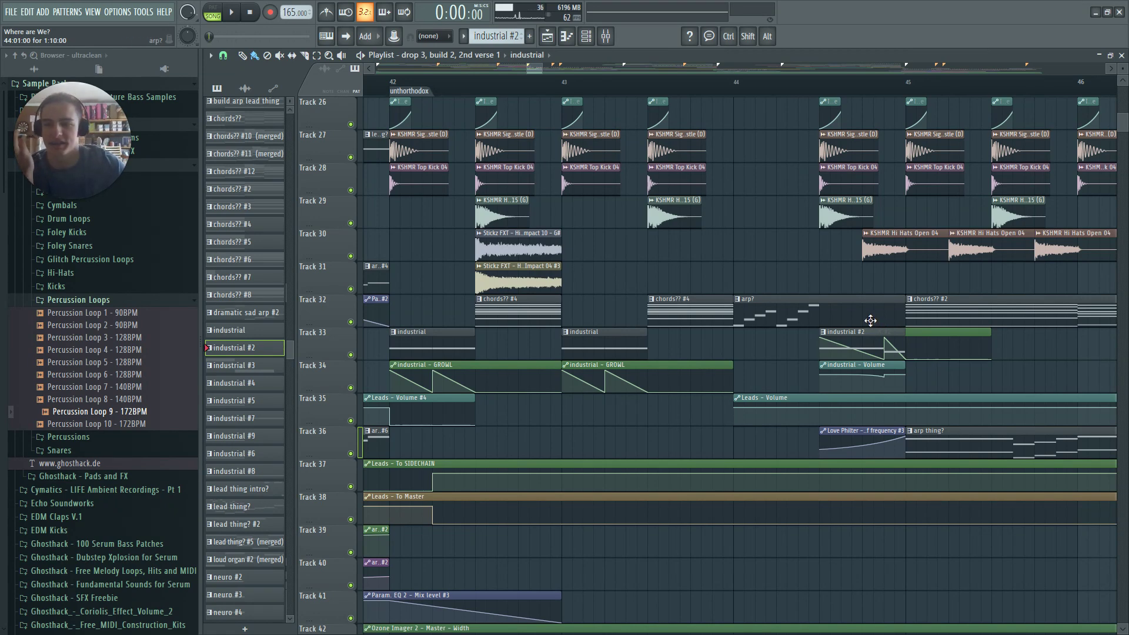
{"action": "scroll", "coordinate": [584, 379], "scroll_direction": "up", "scroll_amount": 5}
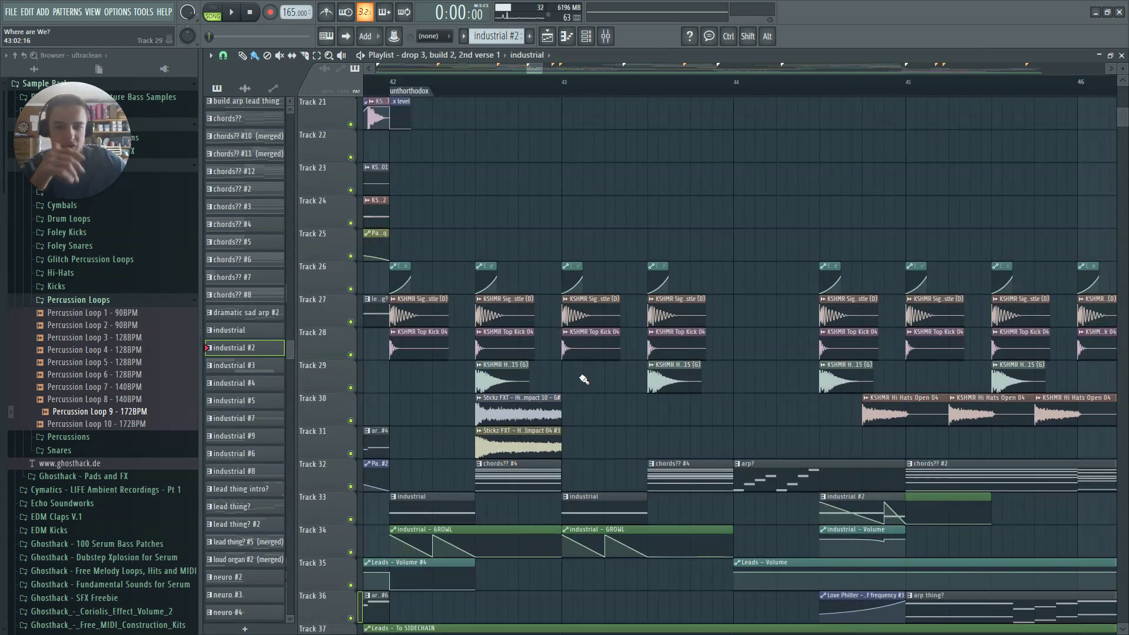
{"action": "scroll", "coordinate": [615, 369], "scroll_direction": "down", "scroll_amount": 10, "text": "ctrl"}
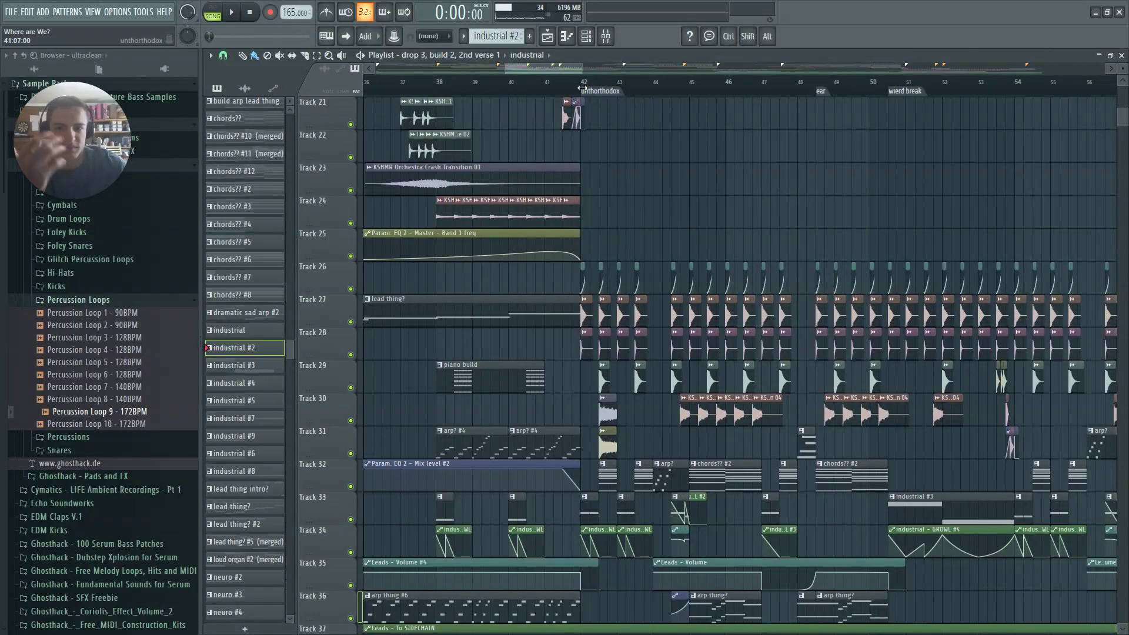
{"action": "scroll", "coordinate": [594, 69], "scroll_direction": "down", "scroll_amount": 4}
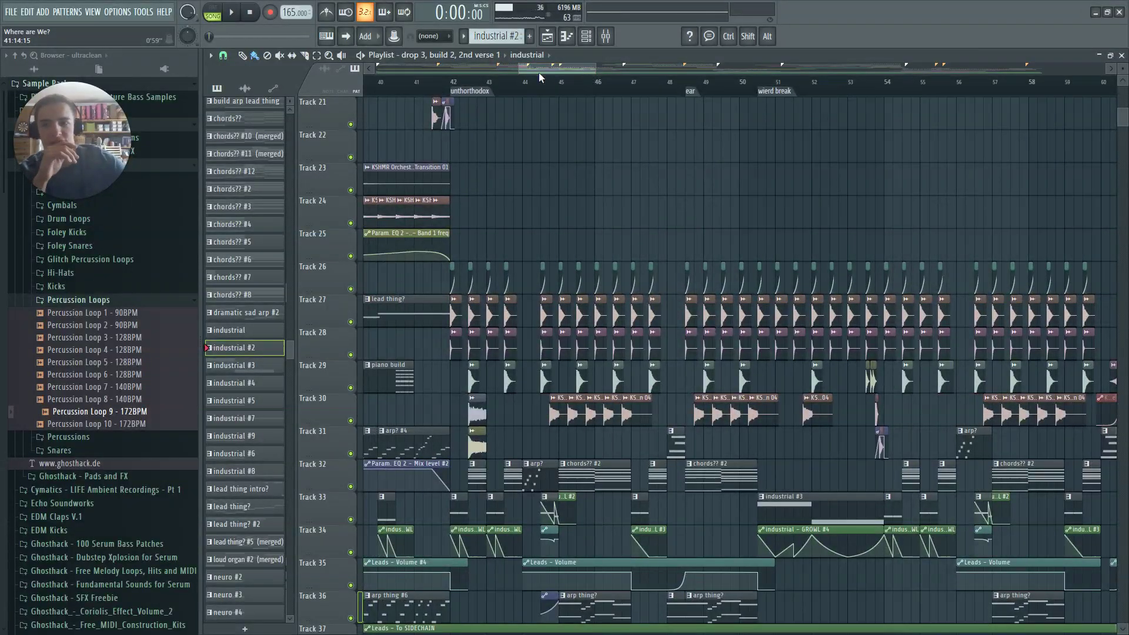
{"action": "scroll", "coordinate": [801, 207], "scroll_direction": "up", "scroll_amount": 20}
{"action": "scroll", "coordinate": [682, 269], "scroll_direction": "down", "scroll_amount": 20}
{"action": "scroll", "coordinate": [575, 494], "scroll_direction": "up", "scroll_amount": 6}
{"action": "scroll", "coordinate": [577, 480], "scroll_direction": "up", "scroll_amount": 2}
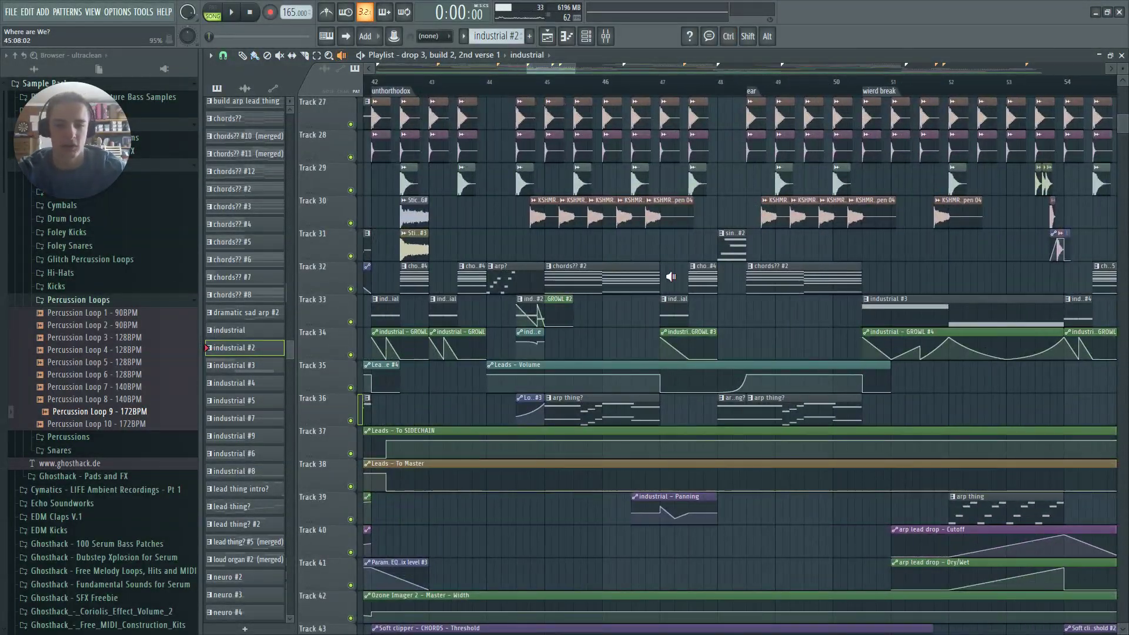
Play the chords?? #2 clip on Track 32 on its own, view its chords 1 notes in the piano roll and return to the playlist
{"action": "left_click", "coordinate": [626, 285]}
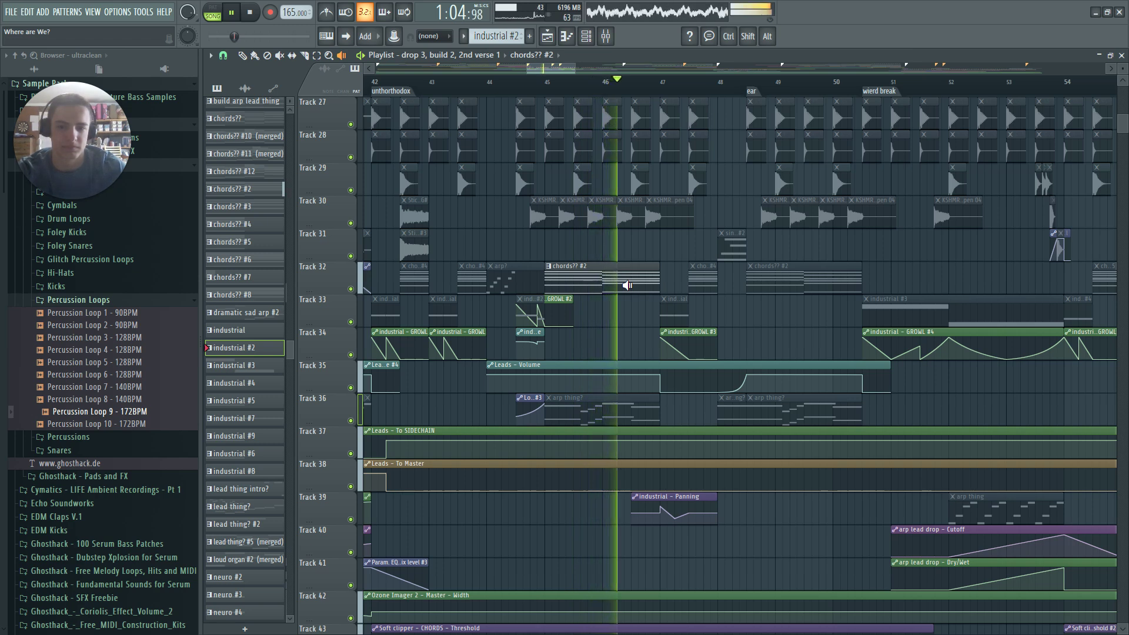
{"action": "double_click", "coordinate": [628, 288]}
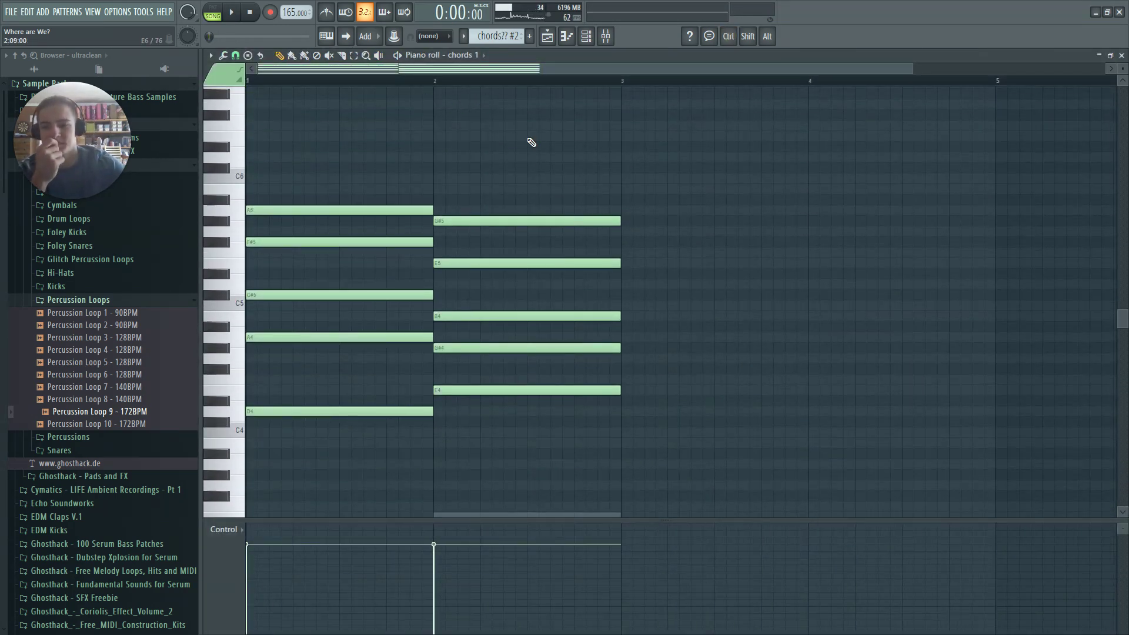
{"action": "key", "text": "Escape"}
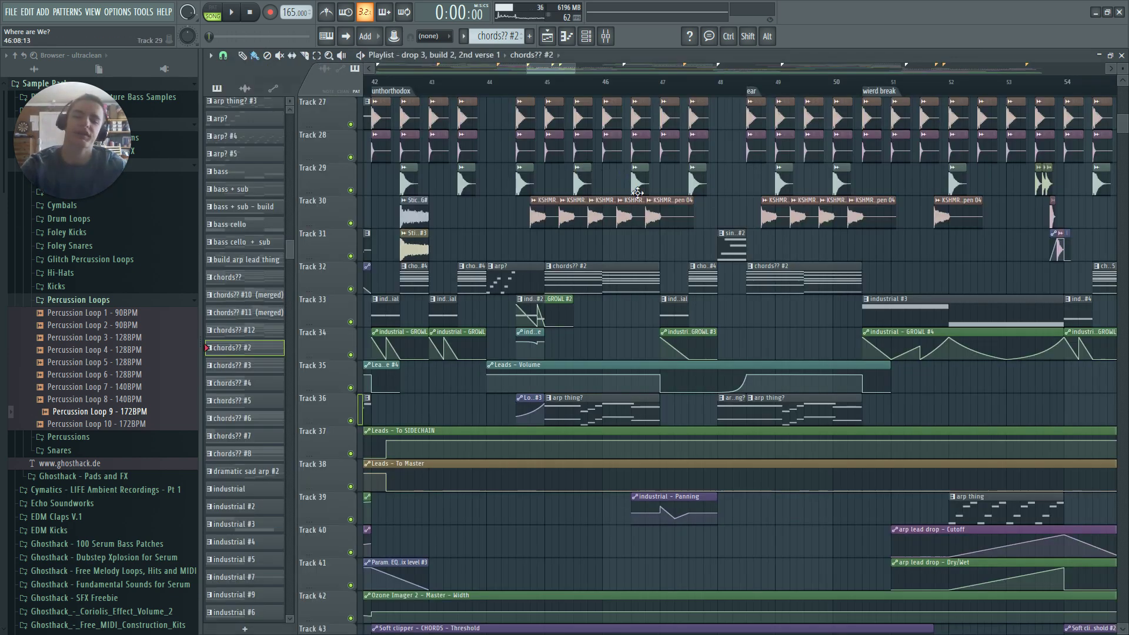
Find the finale section of the playlist and play the chords?? #11 (merged) clip on Track 42 on its own
{"action": "scroll", "coordinate": [584, 289], "scroll_direction": "down", "scroll_amount": 6, "text": "ctrl"}
{"action": "scroll", "coordinate": [882, 355], "scroll_direction": "down", "scroll_amount": 5}
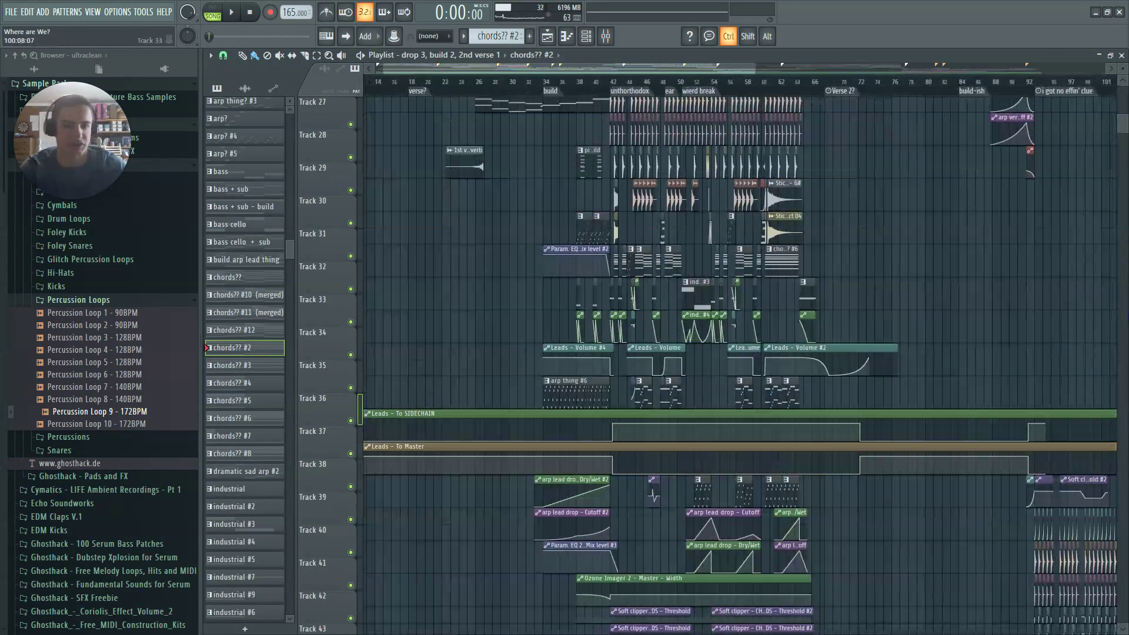
{"action": "scroll", "coordinate": [622, 391], "scroll_direction": "down", "scroll_amount": 3, "text": "ctrl"}
{"action": "scroll", "coordinate": [1061, 298], "scroll_direction": "up", "scroll_amount": 4, "text": "ctrl"}
{"action": "scroll", "coordinate": [761, 353], "scroll_direction": "up", "scroll_amount": 2}
{"action": "scroll", "coordinate": [388, 330], "scroll_direction": "up", "scroll_amount": 3, "text": "ctrl"}
{"action": "key", "text": "y"}
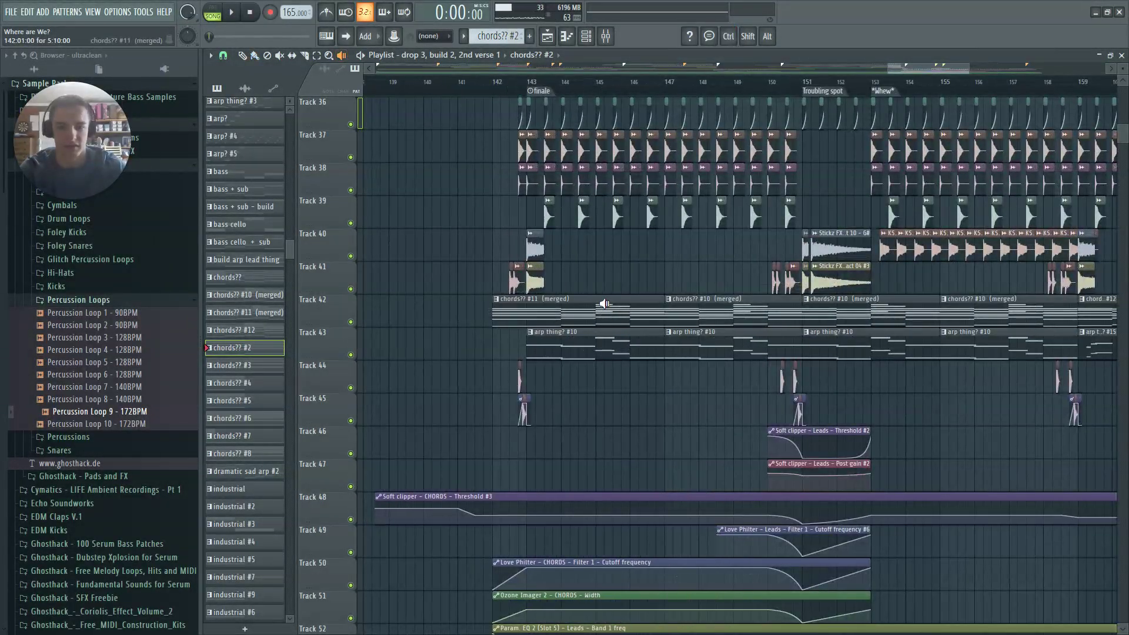
{"action": "right_click", "coordinate": [585, 312]}
{"action": "key", "text": "space"}
{"action": "right_click", "coordinate": [617, 310]}
{"action": "right_click", "coordinate": [540, 314]}
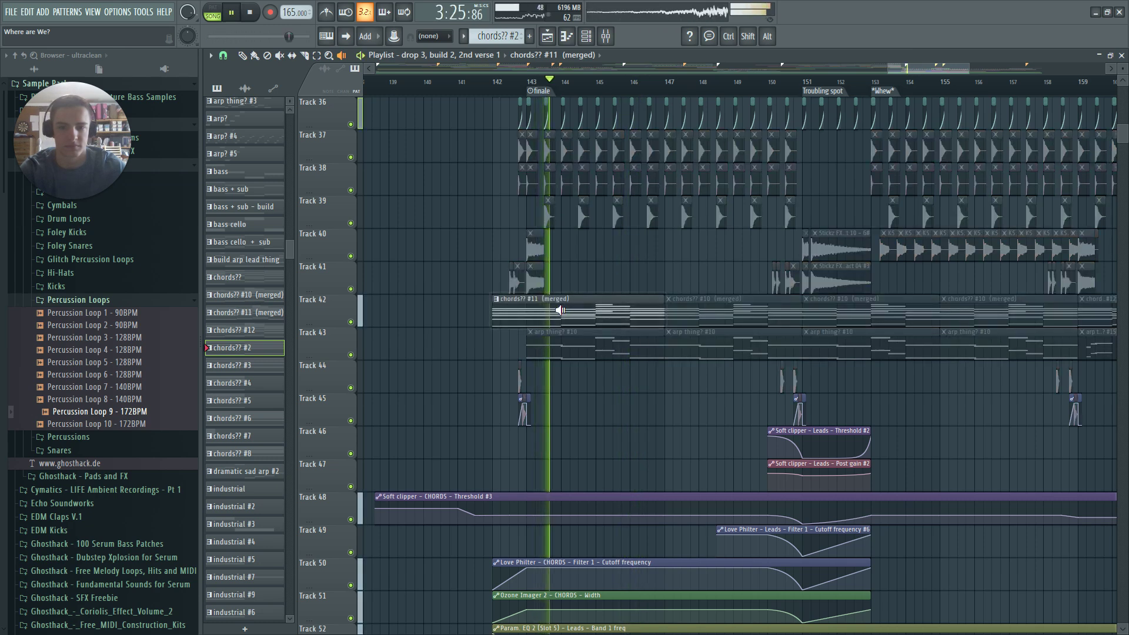
{"action": "right_click", "coordinate": [532, 302]}
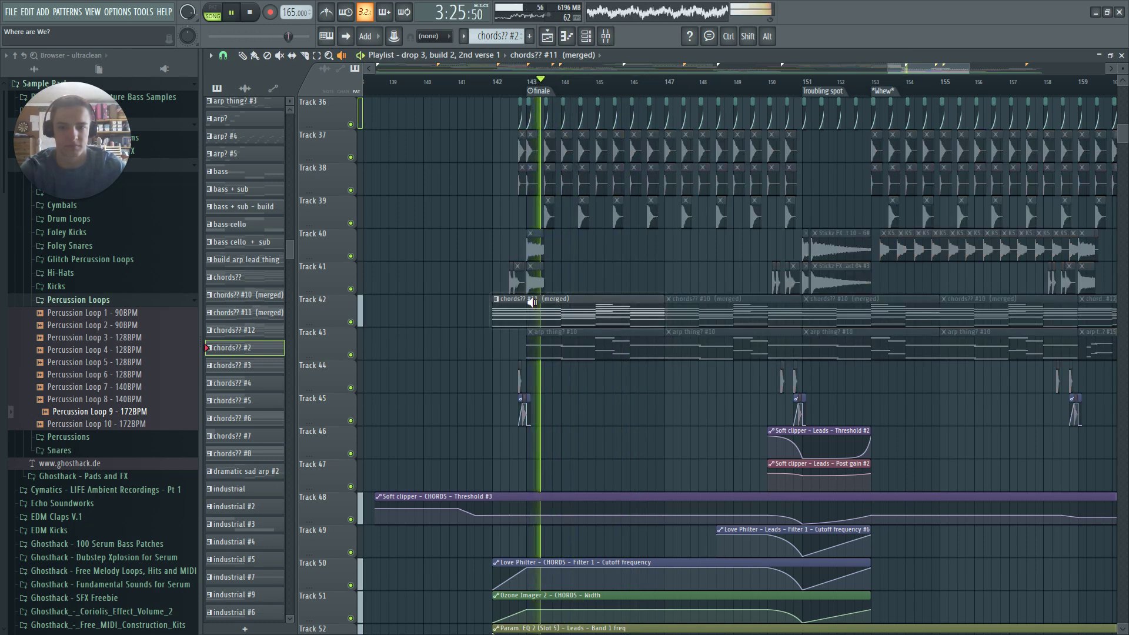
{"action": "left_click_drag", "start_coordinate": [532, 301], "coordinate": [540, 303]}
Open the drop's first arp thing? clip on Track 36 in the piano roll, play its lead pattern and bring up the mixer
{"action": "scroll", "coordinate": [540, 303], "scroll_direction": "left", "scroll_amount": 15}
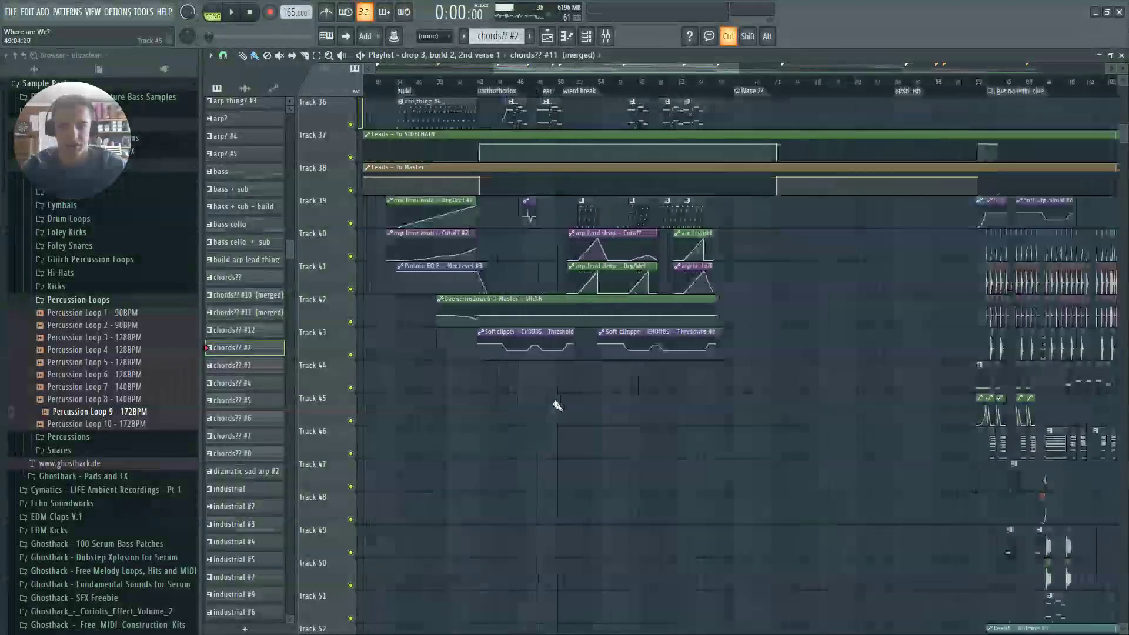
{"action": "scroll", "coordinate": [486, 295], "scroll_direction": "up", "scroll_amount": 5}
{"action": "scroll", "coordinate": [447, 346], "scroll_direction": "down", "scroll_amount": 3}
{"action": "scroll", "coordinate": [406, 376], "scroll_direction": "up", "scroll_amount": 4}
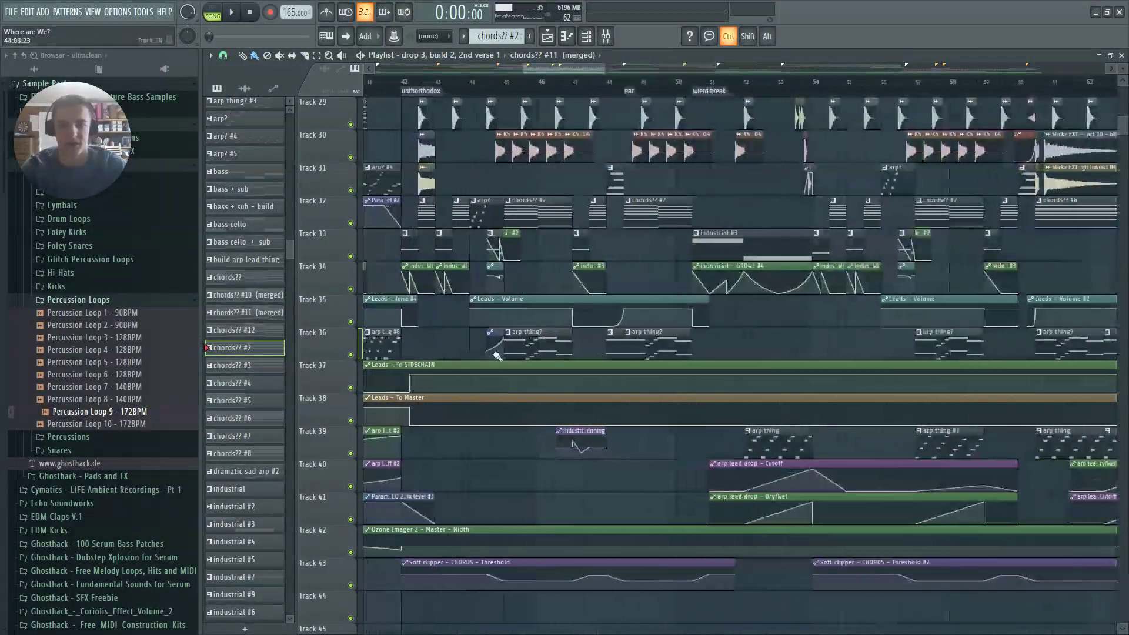
{"action": "double_click", "coordinate": [539, 343]}
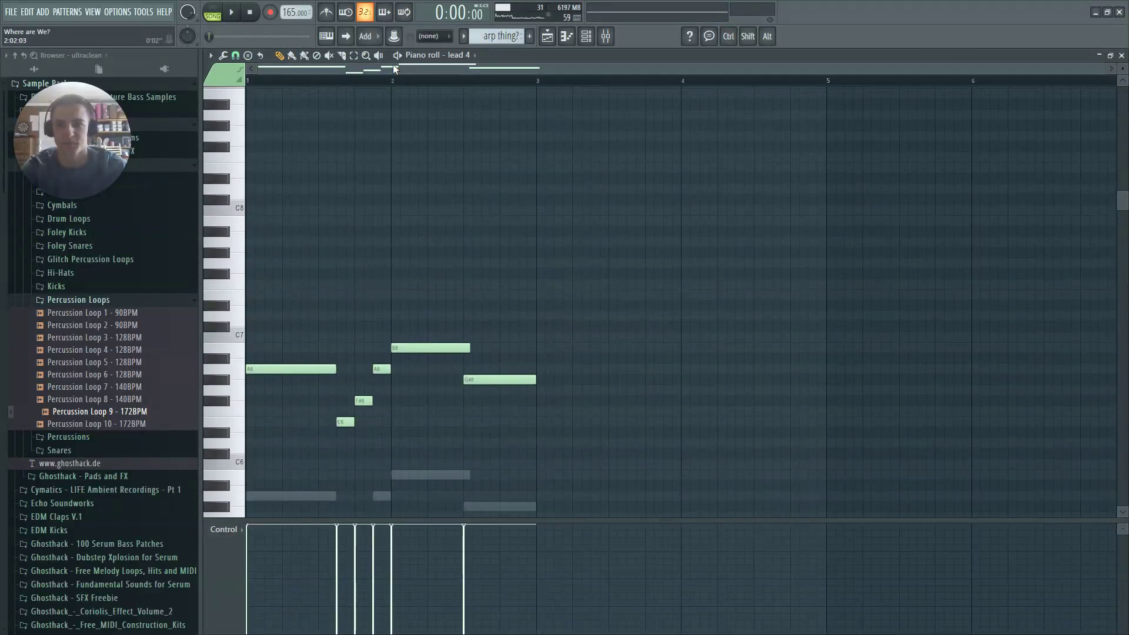
{"action": "key", "text": "space"}
{"action": "scroll", "coordinate": [414, 144], "scroll_direction": "down", "scroll_amount": 4}
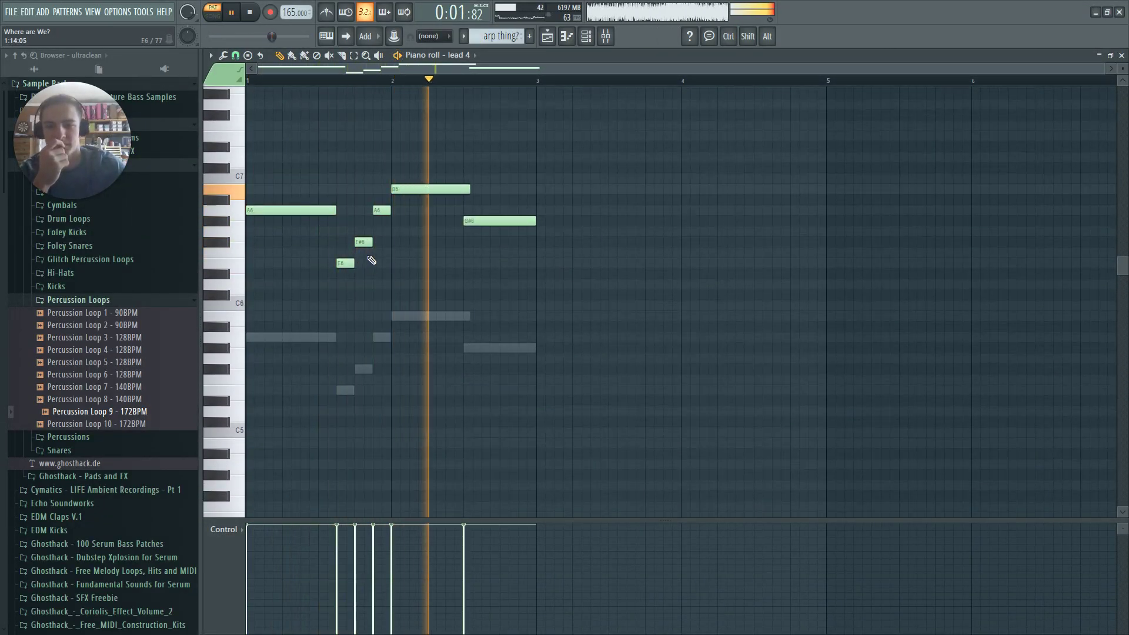
{"action": "key", "text": "space"}
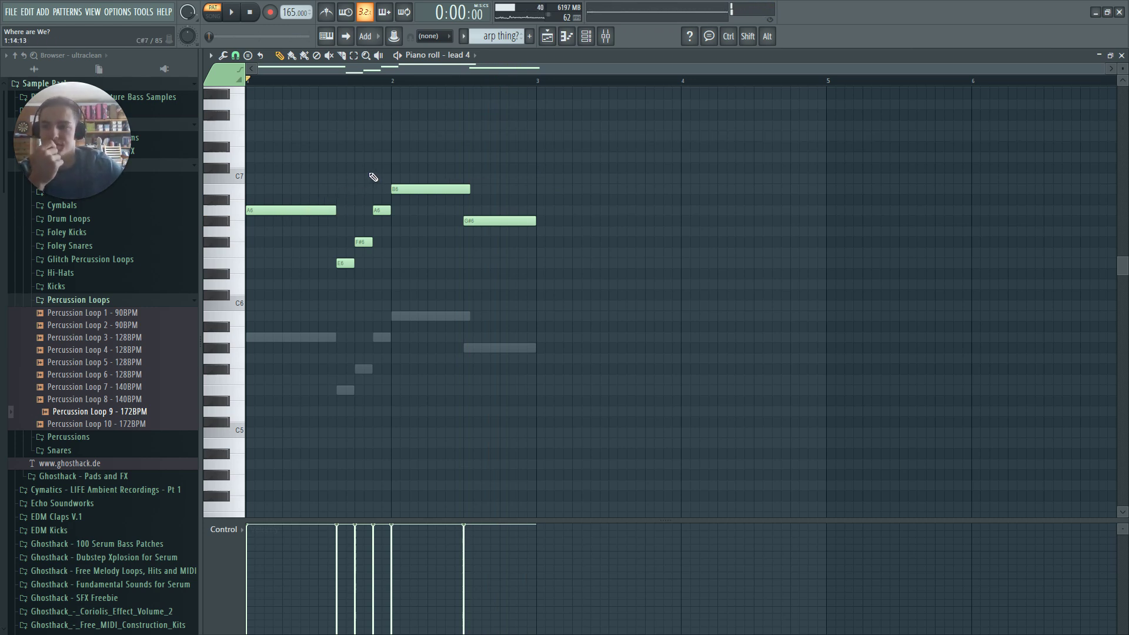
{"action": "key", "text": "F9"}
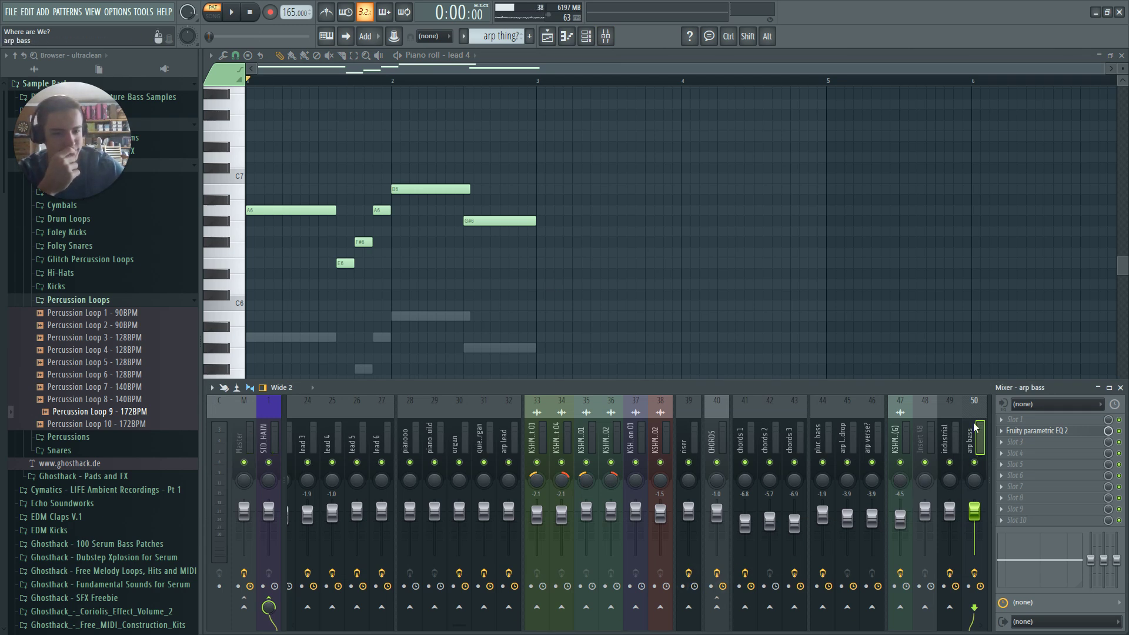
Select the Leads mixer track and view the settings of its Fruity parametric EQ 2 effects one after another
{"action": "left_click_drag", "start_coordinate": [444, 625], "coordinate": [334, 626]}
{"action": "left_click", "coordinate": [666, 428]}
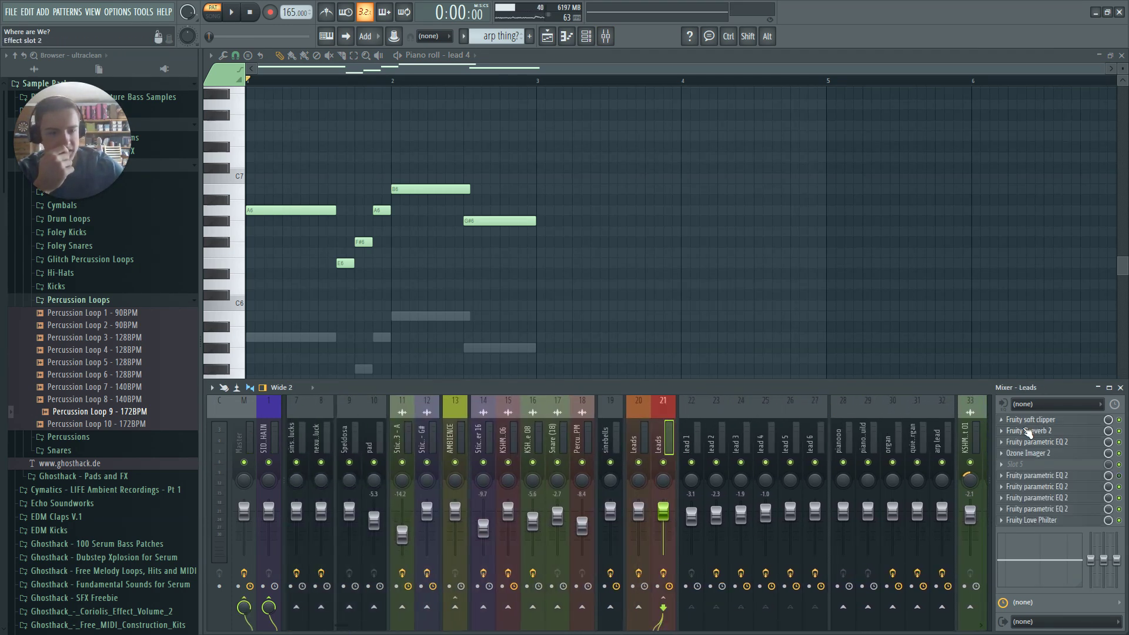
{"action": "left_click", "coordinate": [1095, 488]}
{"action": "left_click", "coordinate": [1077, 500]}
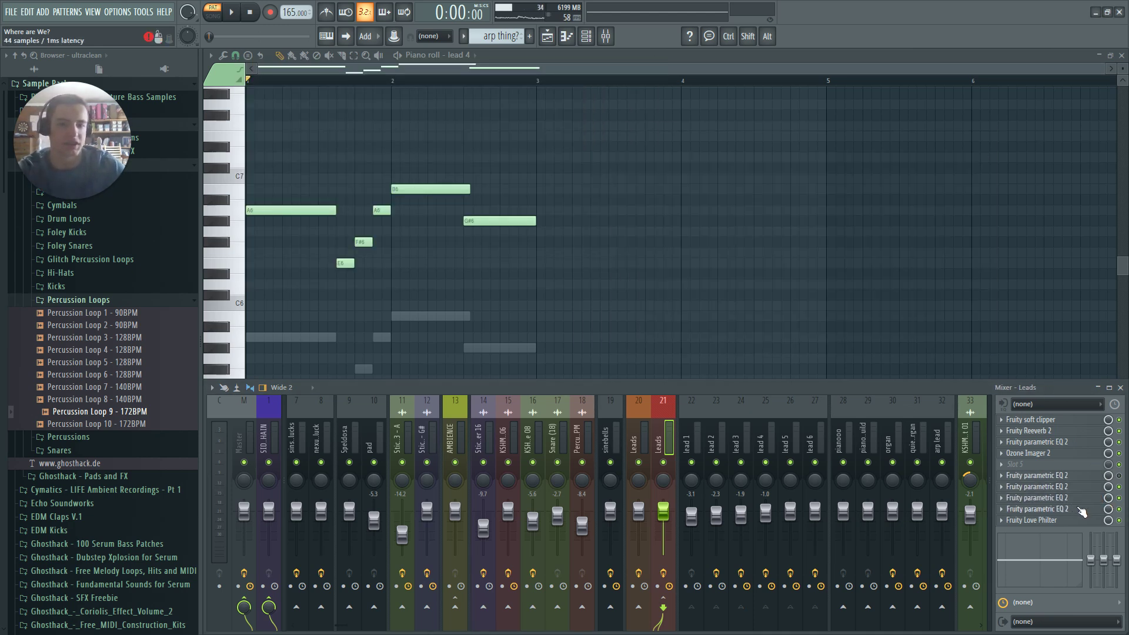
{"action": "left_click", "coordinate": [1078, 508]}
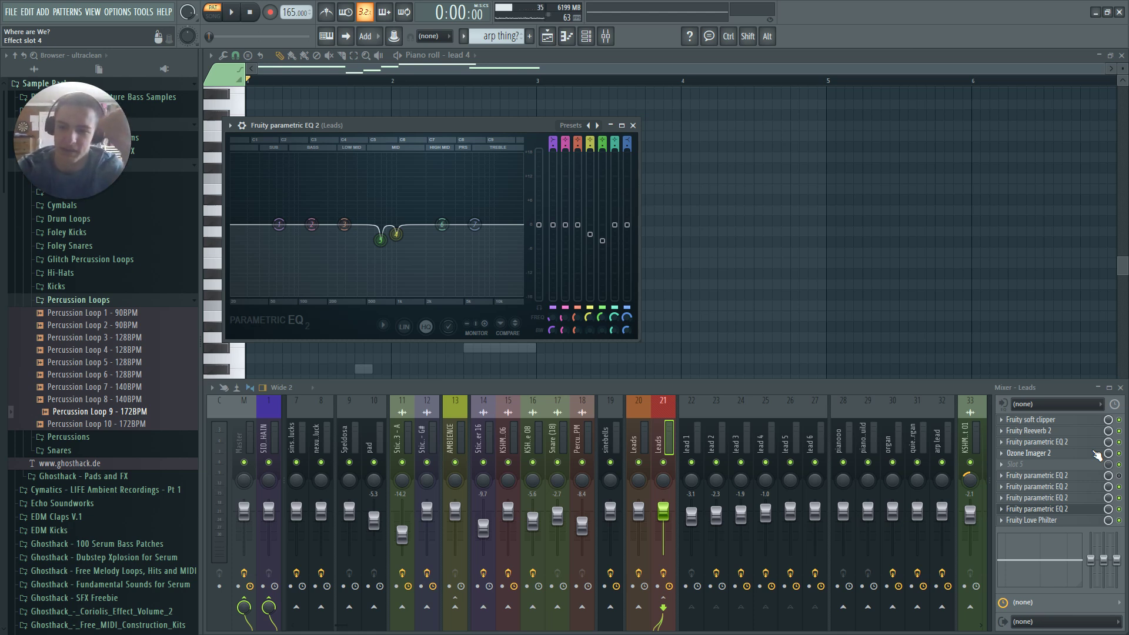
{"action": "key", "text": "Escape"}
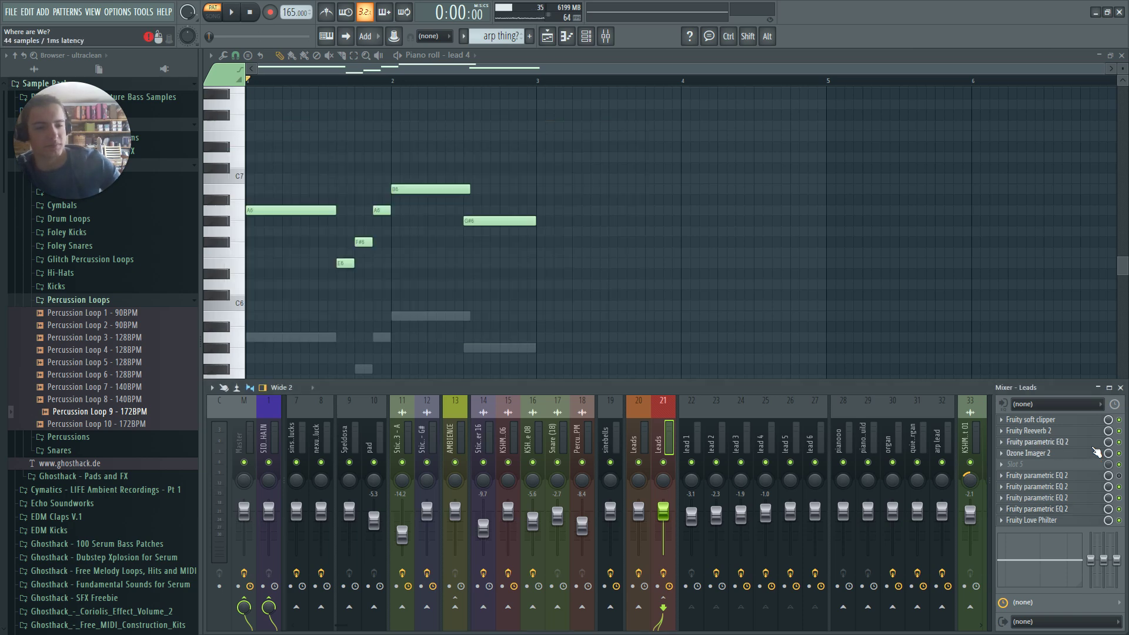
{"action": "left_click", "coordinate": [1093, 443]}
{"action": "key", "text": "Escape"}
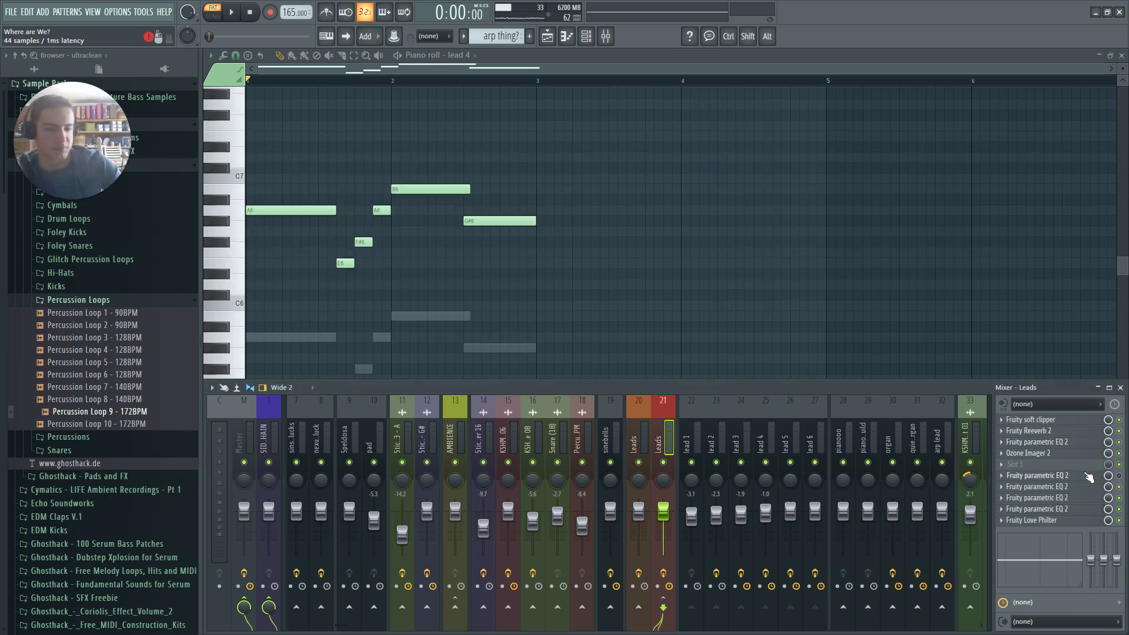
{"action": "left_click", "coordinate": [1088, 477]}
{"action": "key", "text": "Escape"}
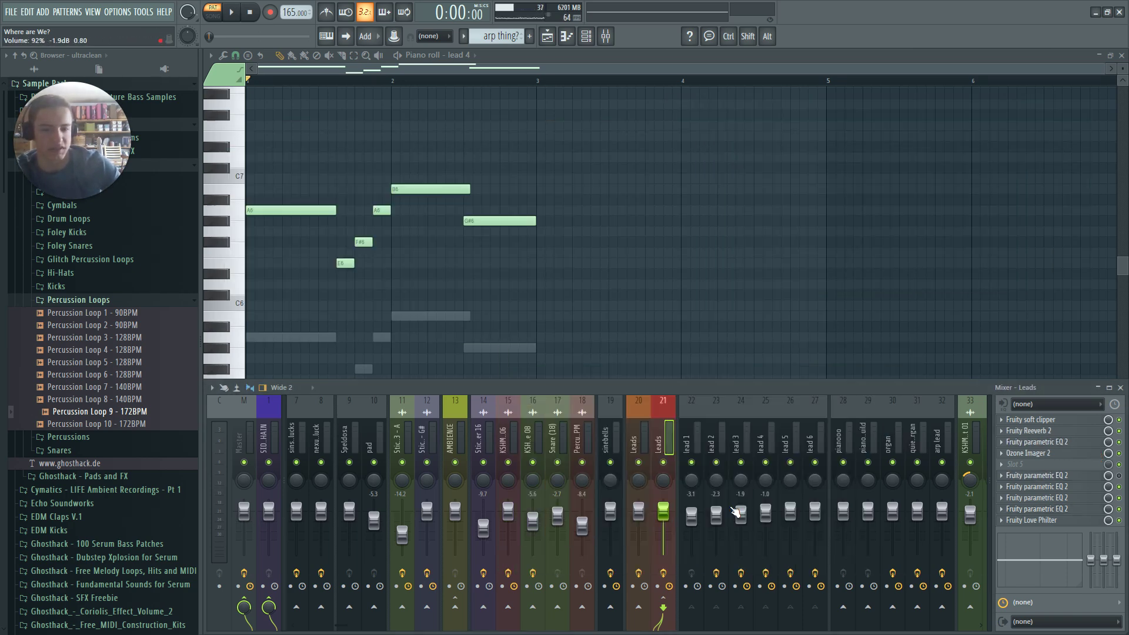
{"action": "key", "text": "Escape"}
Play the lead pattern on its own, return to the playlist and play the song from bar 44
{"action": "key", "text": "space"}
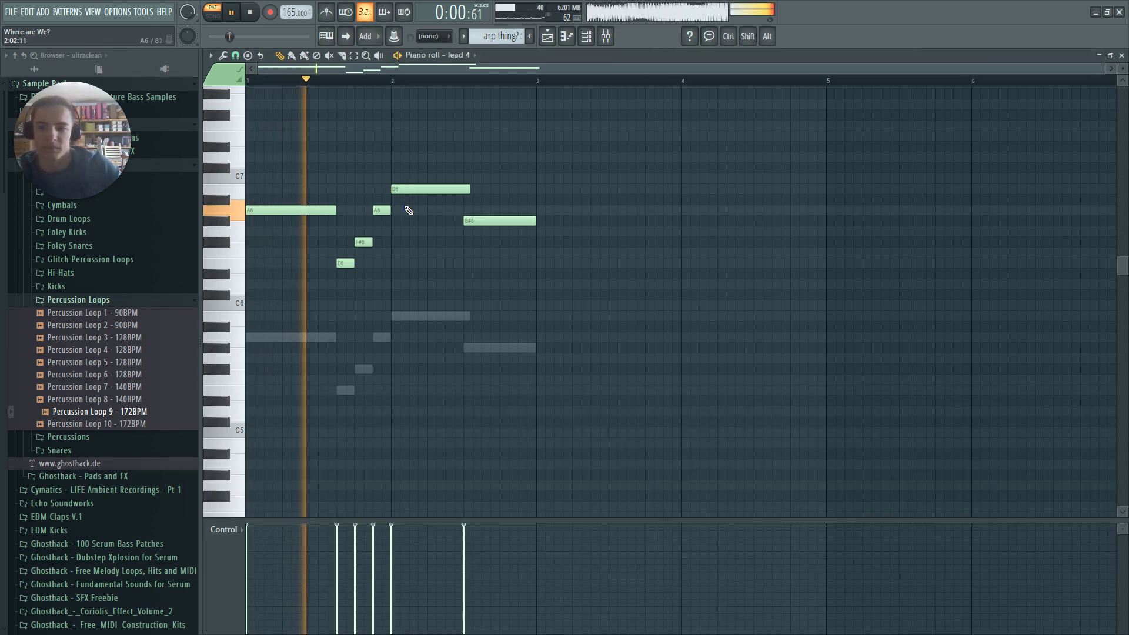
{"action": "key", "text": "F5"}
{"action": "key", "text": "l"}
{"action": "left_click", "coordinate": [444, 83]}
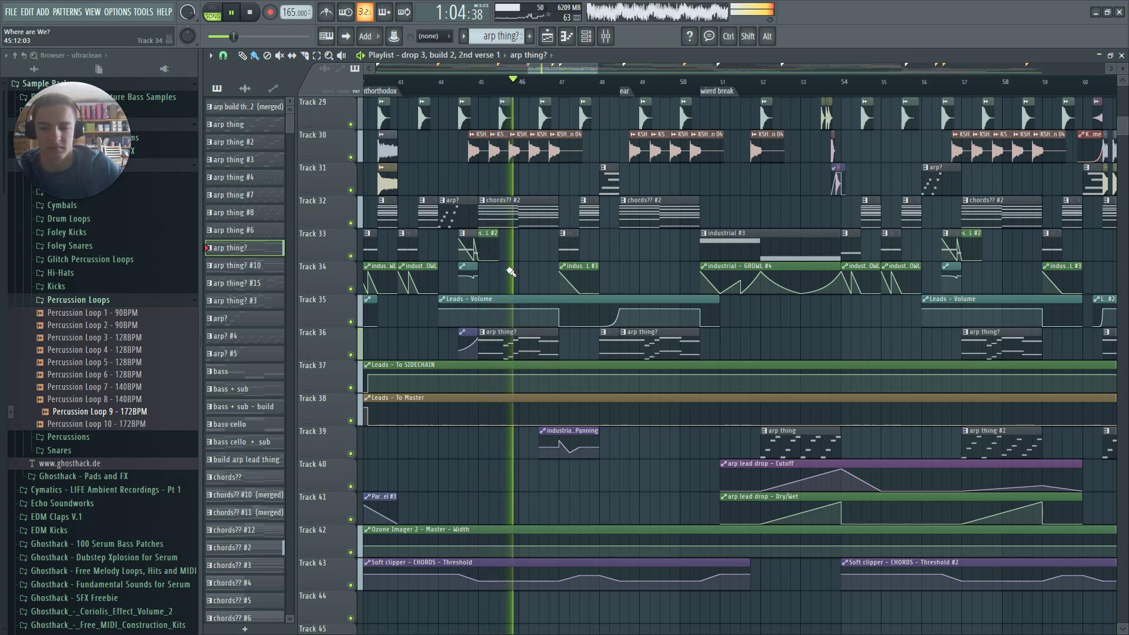
Open the Fruity soft clipper on the Leads mixer track and watch its levels while playing the drop from bar 44
{"action": "key", "text": "F9"}
{"action": "key", "text": "space"}
{"action": "left_click", "coordinate": [1030, 419]}
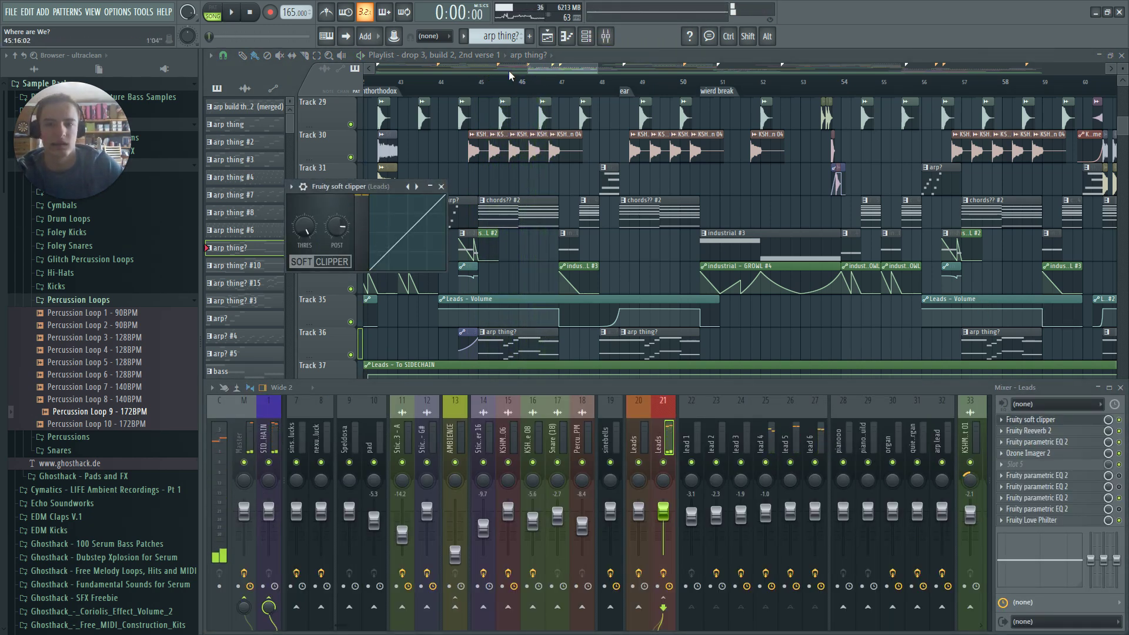
{"action": "left_click", "coordinate": [462, 83]}
{"action": "key", "text": "space"}
{"action": "left_click", "coordinate": [1053, 419]}
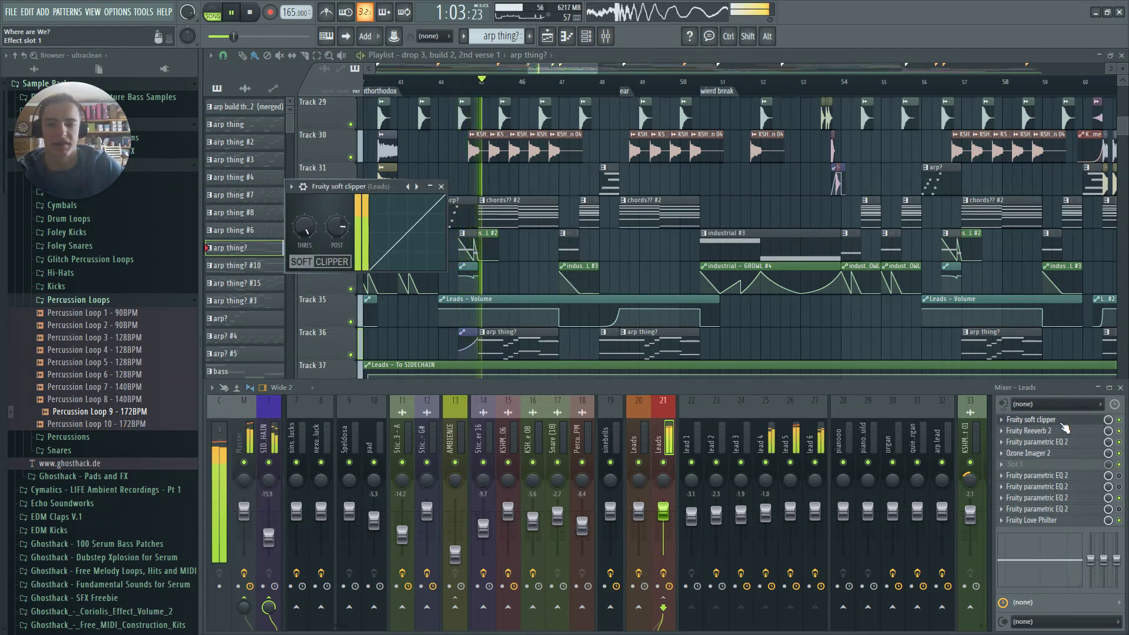
{"action": "key", "text": "space"}
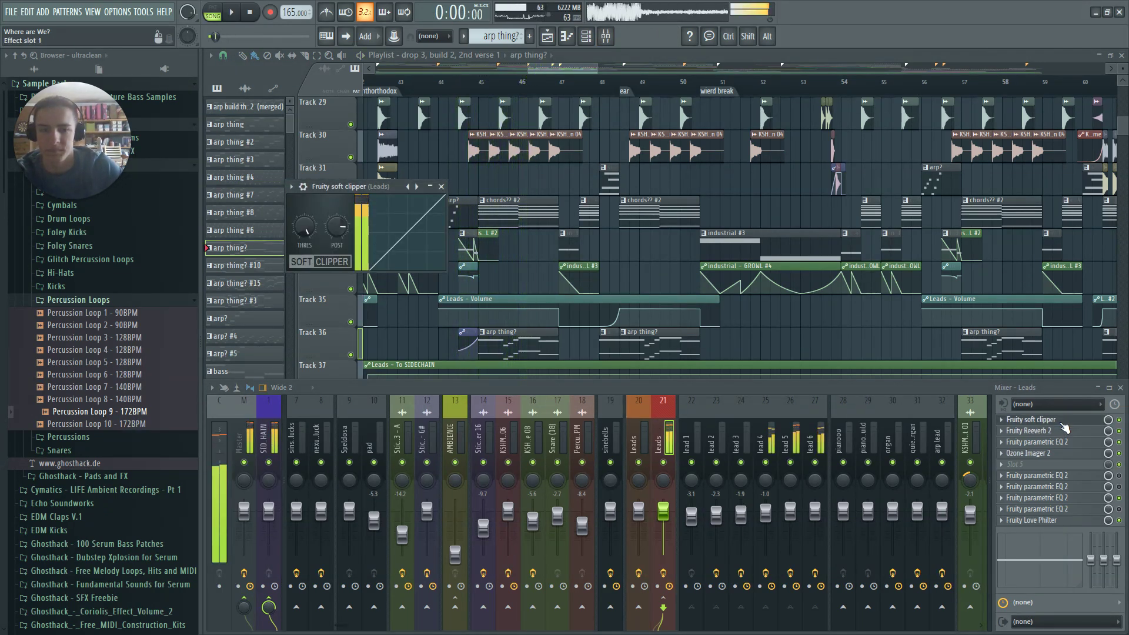
View the Fruity Reeverb 2 and slot 3 Fruity parametric EQ 2 settings on the Leads mixer track
{"action": "left_click", "coordinate": [1069, 431]}
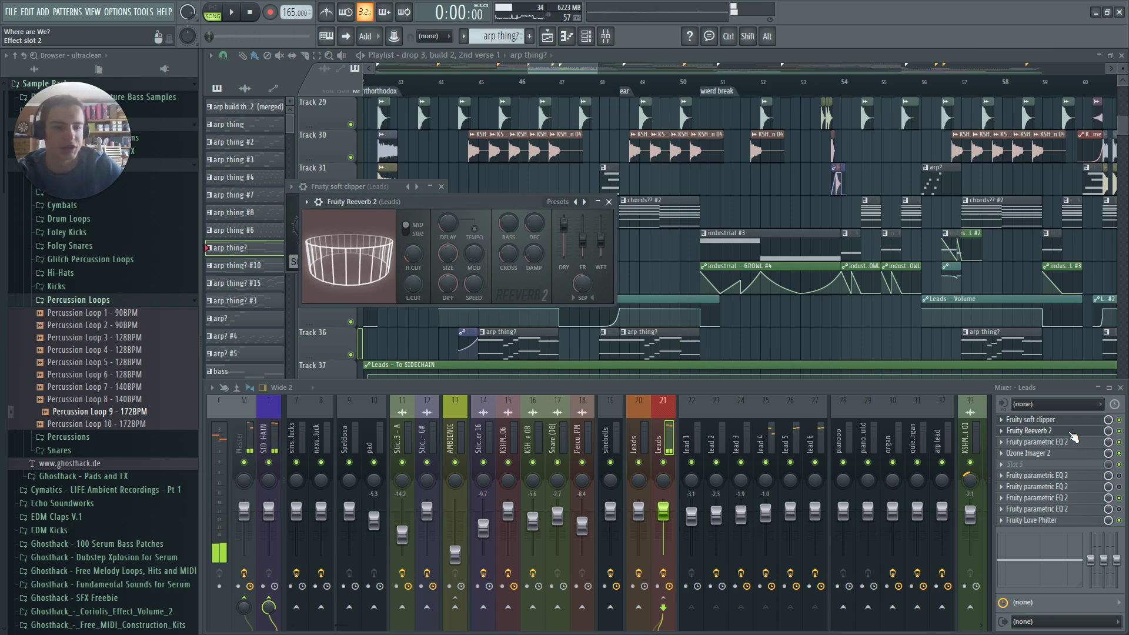
{"action": "left_click", "coordinate": [1072, 443]}
{"action": "key", "text": "Escape"}
{"action": "key", "text": "Escape"}
{"action": "key", "text": "Escape"}
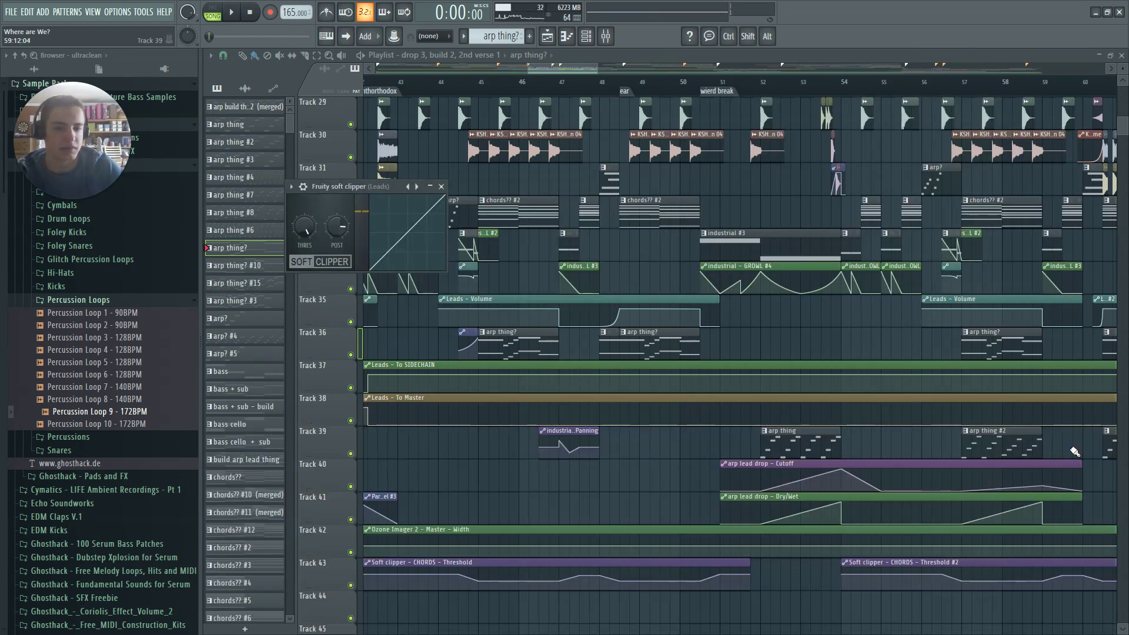
{"action": "key", "text": "Escape"}
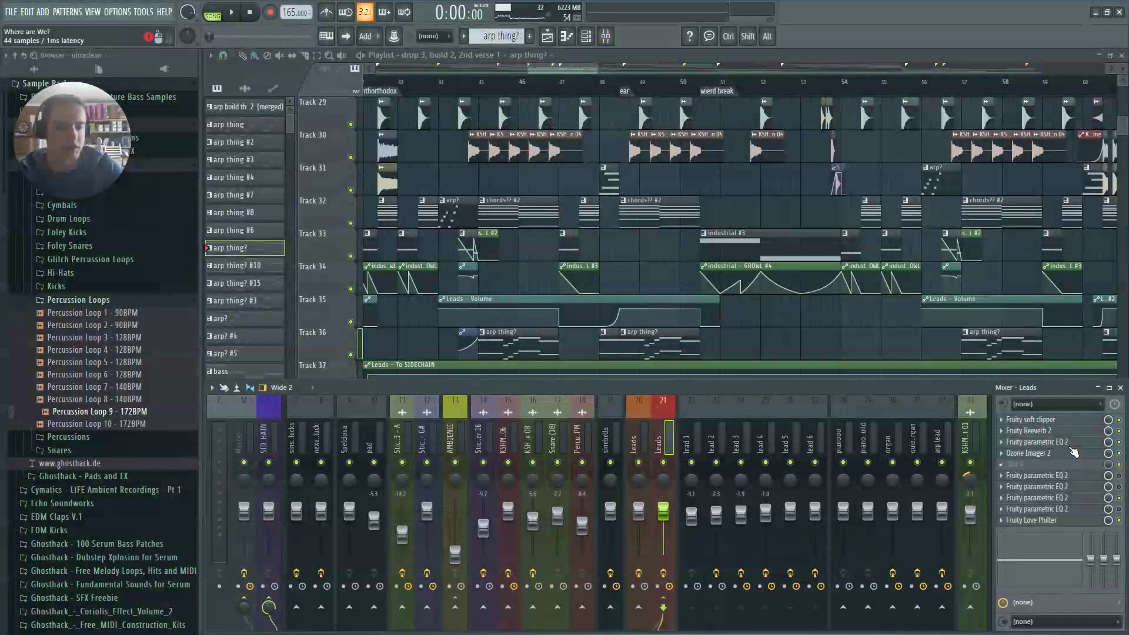
{"action": "left_click", "coordinate": [1071, 444]}
{"action": "left_click", "coordinate": [1071, 443]}
Open Ozone Imager 2 on the Leads mixer track and watch its stereo image while playing the drop from bar 43
{"action": "left_click", "coordinate": [1066, 455]}
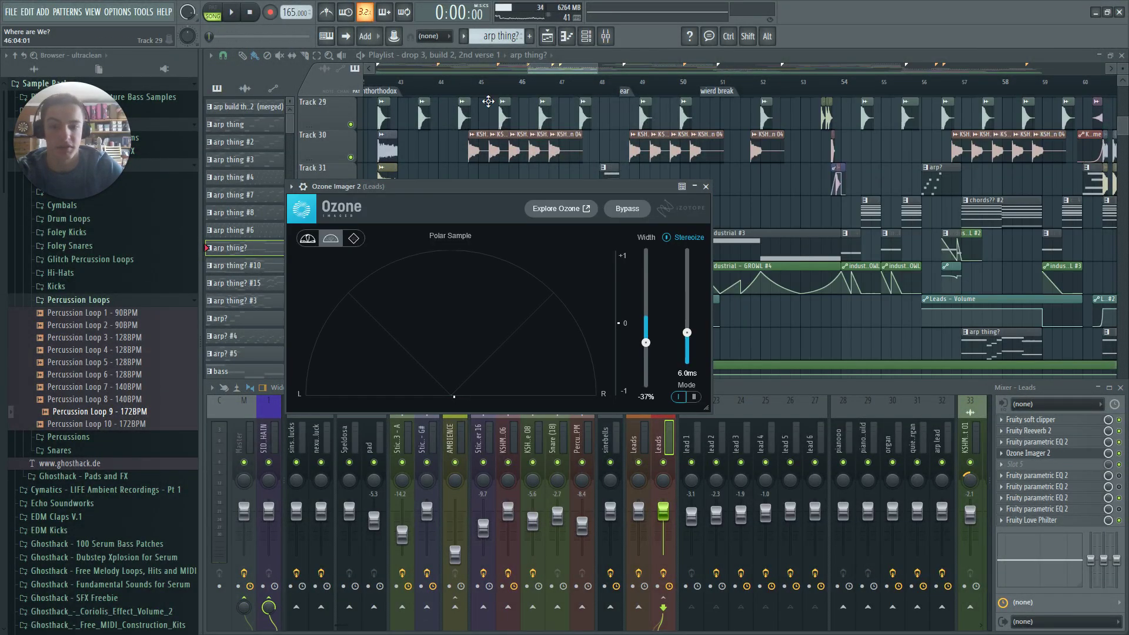
{"action": "left_click", "coordinate": [411, 80]}
{"action": "key", "text": "space"}
{"action": "key", "text": "F10"}
{"action": "key", "text": "F10"}
{"action": "key", "text": "F9"}
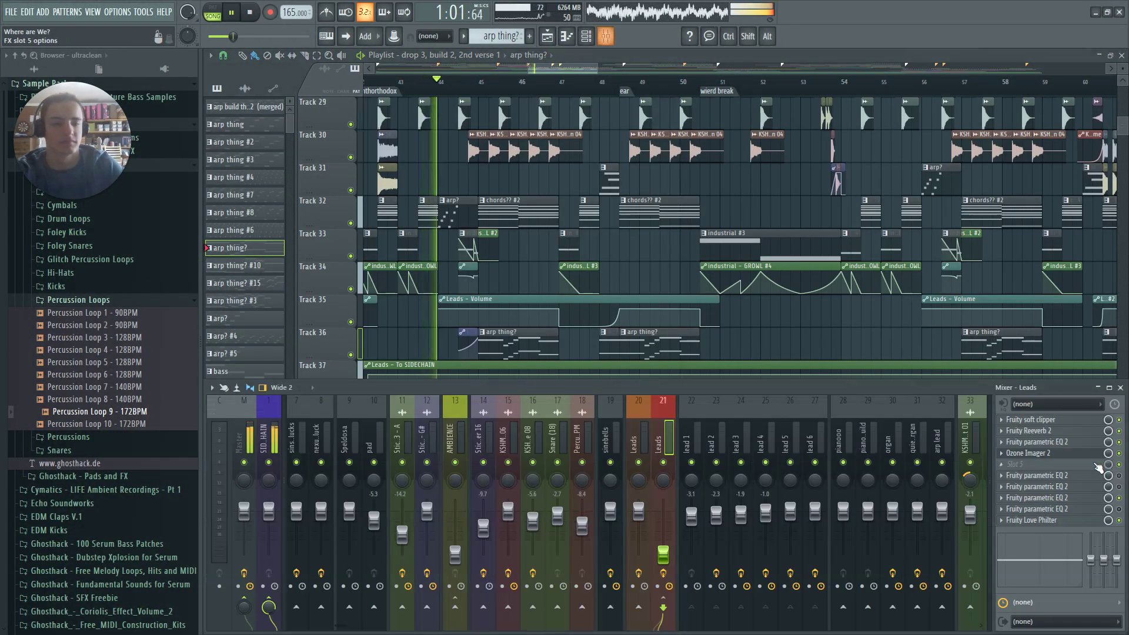
{"action": "left_click", "coordinate": [1081, 454]}
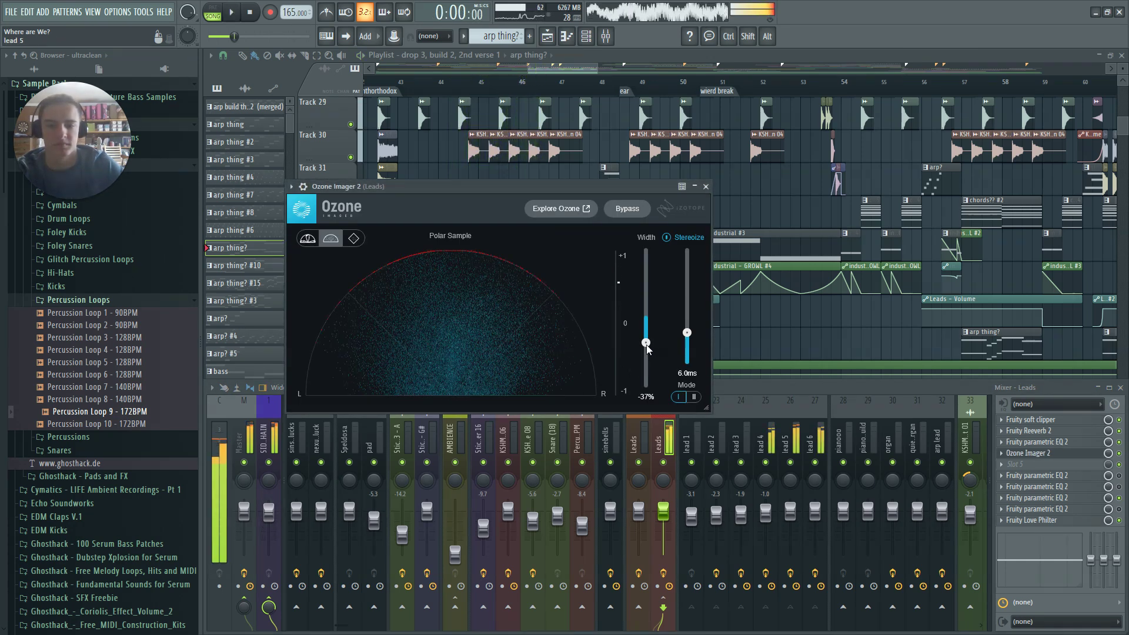
{"action": "key", "text": "space"}
{"action": "key", "text": "Escape"}
Play the drop from bar 44, adjust the Leads track's Ozone Imager 2 width to -36% and return to the playlist
{"action": "left_click", "coordinate": [464, 80]}
{"action": "key", "text": "space"}
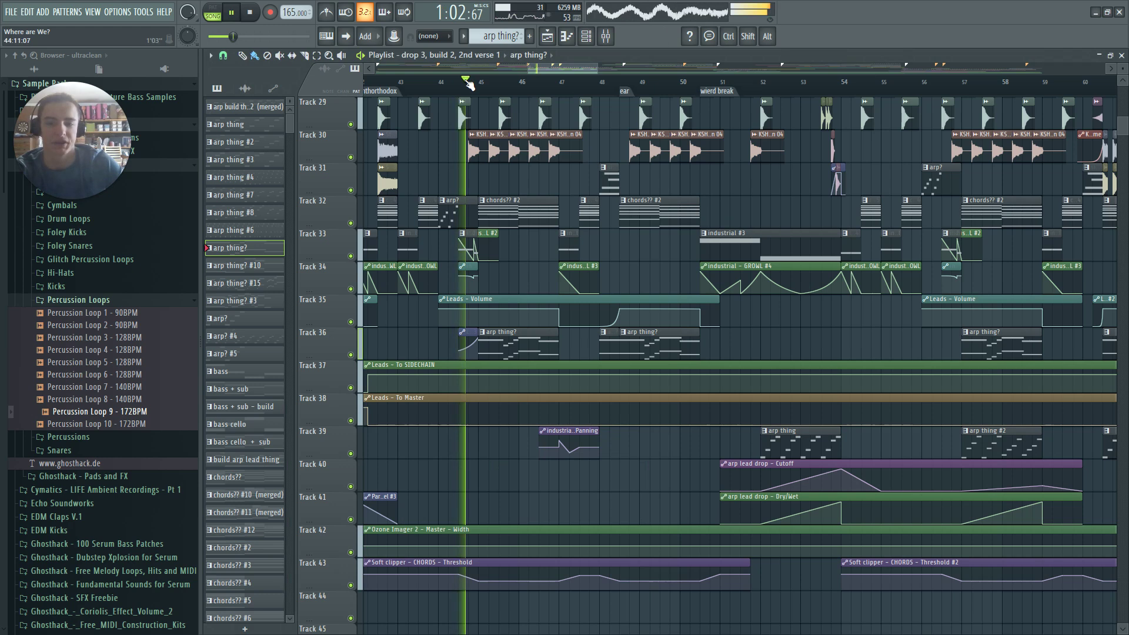
{"action": "key", "text": "F9"}
{"action": "left_click", "coordinate": [1081, 455]}
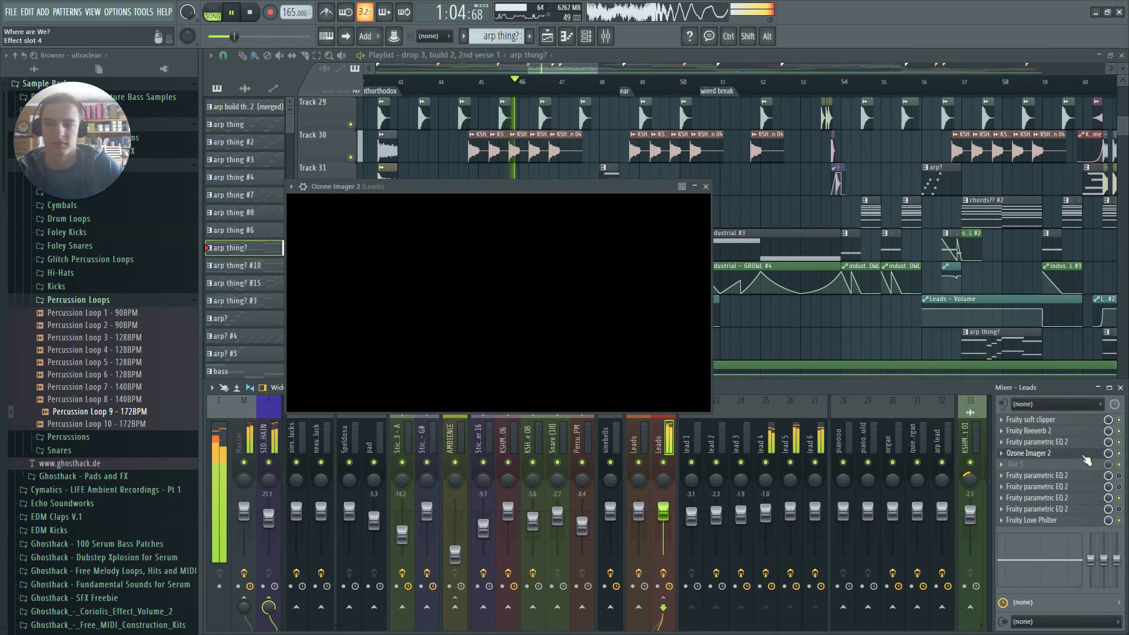
{"action": "left_click_drag", "start_coordinate": [645, 318], "coordinate": [647, 343]}
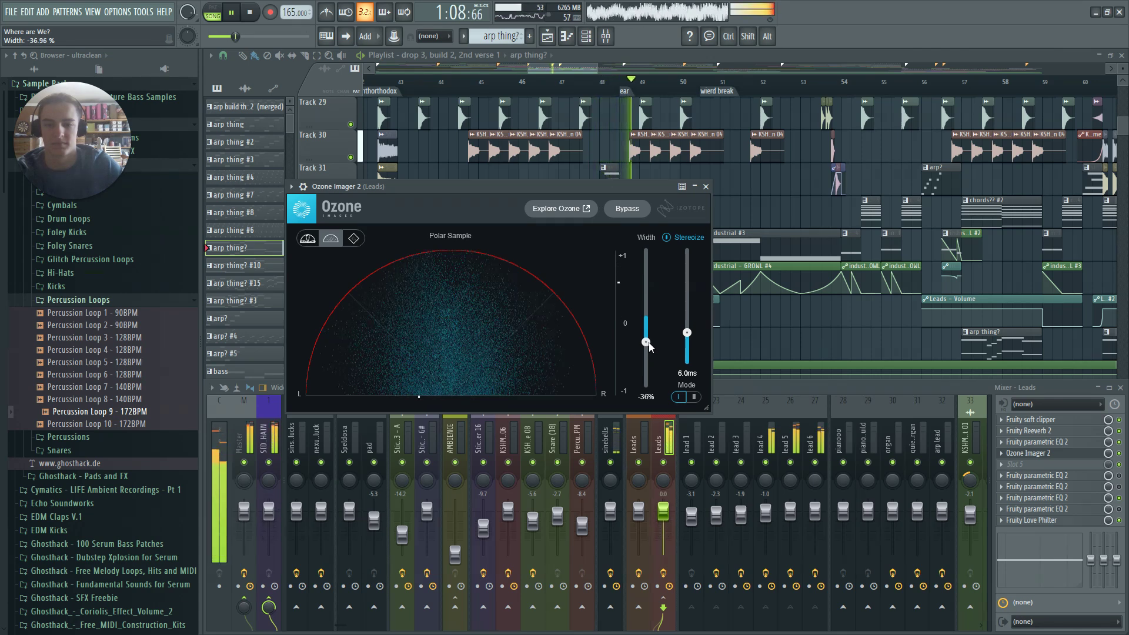
{"action": "key", "text": "Escape"}
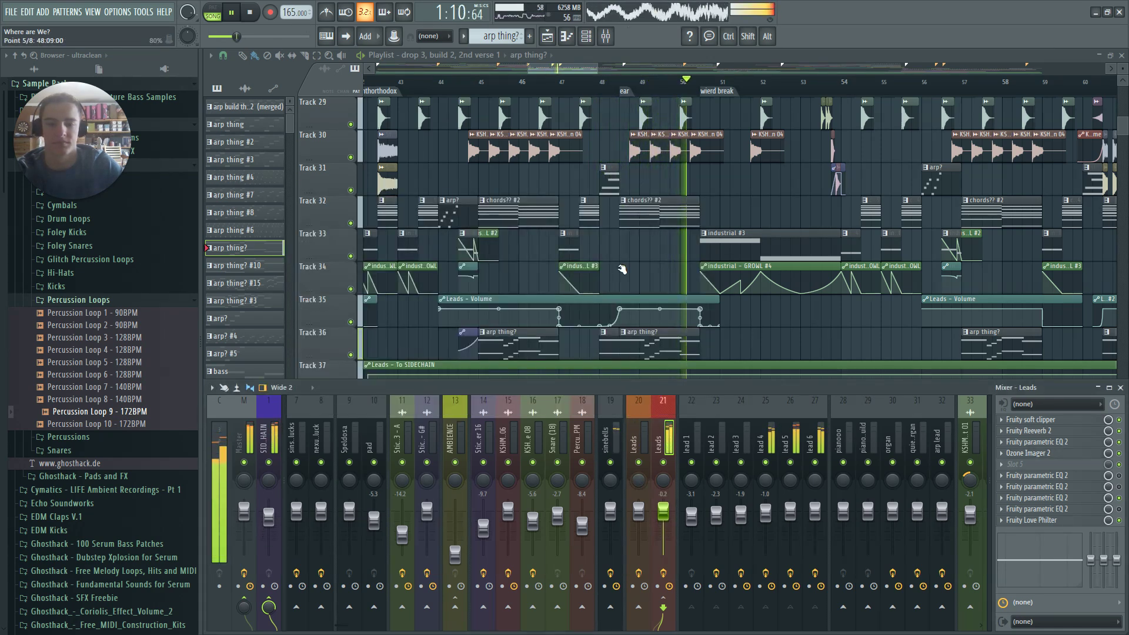
{"action": "key", "text": "Escape"}
{"action": "key", "text": "space"}
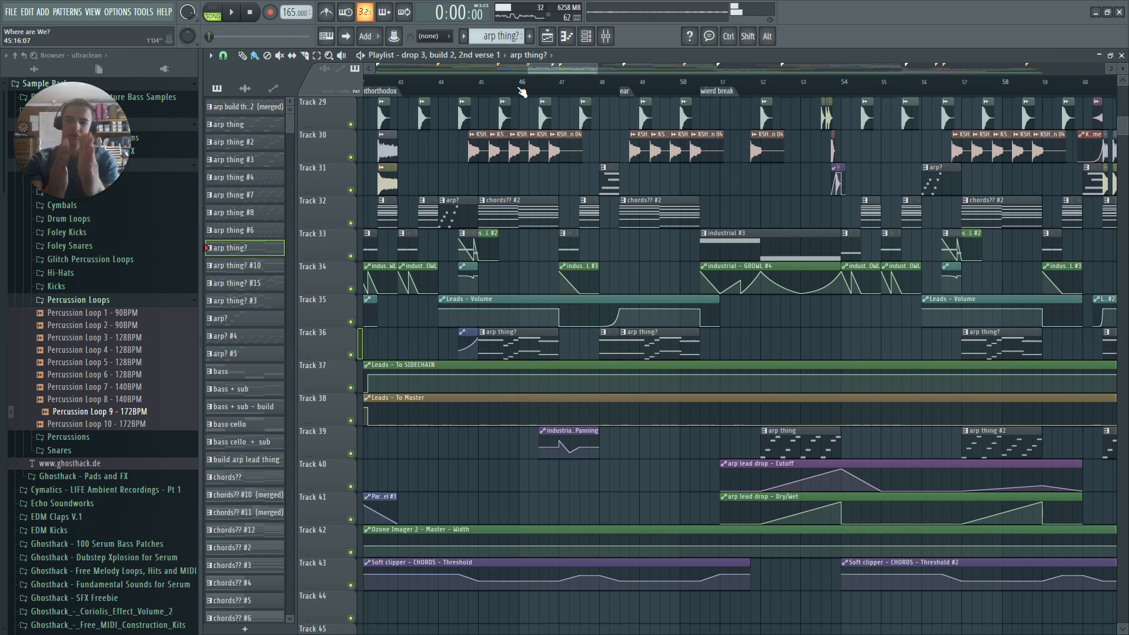
{"action": "scroll", "coordinate": [588, 390], "scroll_direction": "up", "scroll_amount": 5}
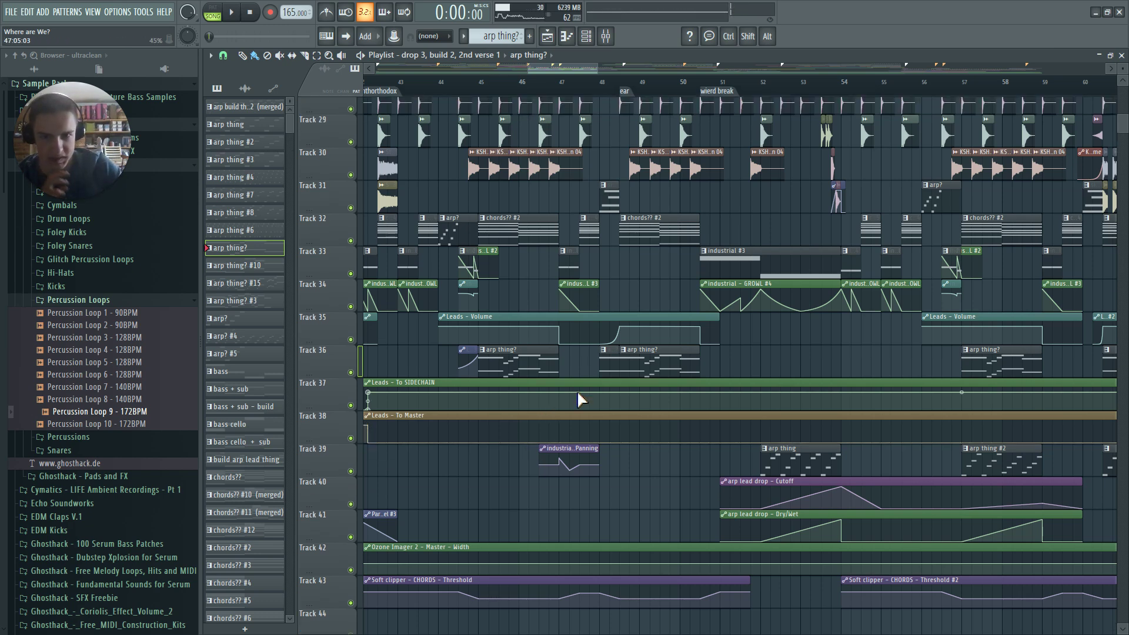
Audition the sinebells #2 clip on track 31 and briefly play the song from bar 47
{"action": "scroll", "coordinate": [581, 370], "scroll_direction": "up", "scroll_amount": 4}
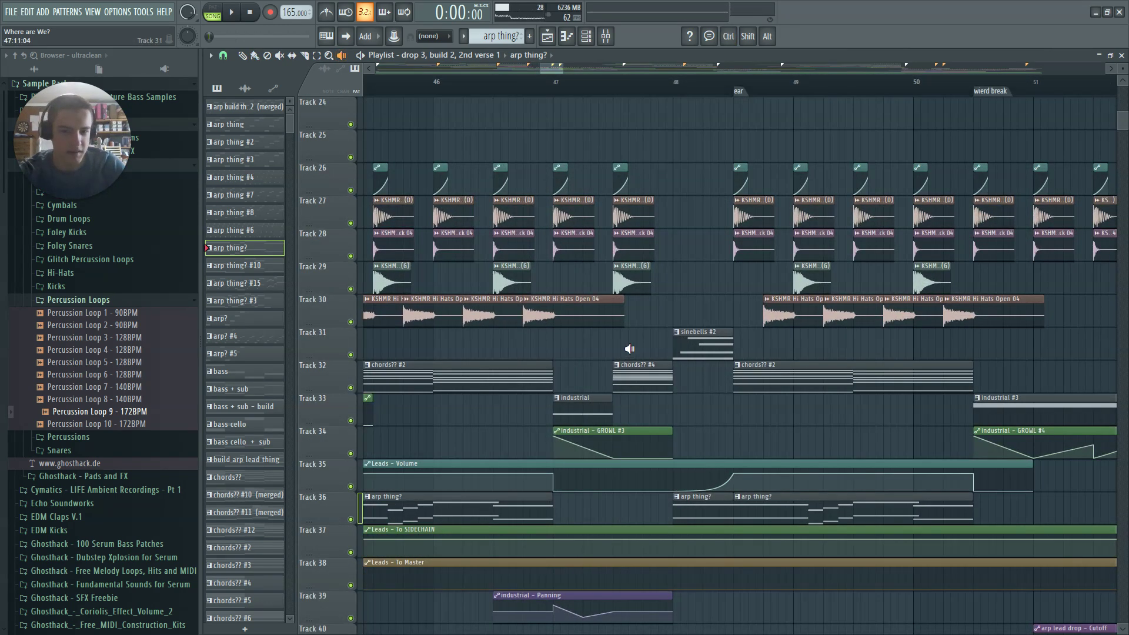
{"action": "left_click_drag", "start_coordinate": [648, 336], "coordinate": [731, 335]}
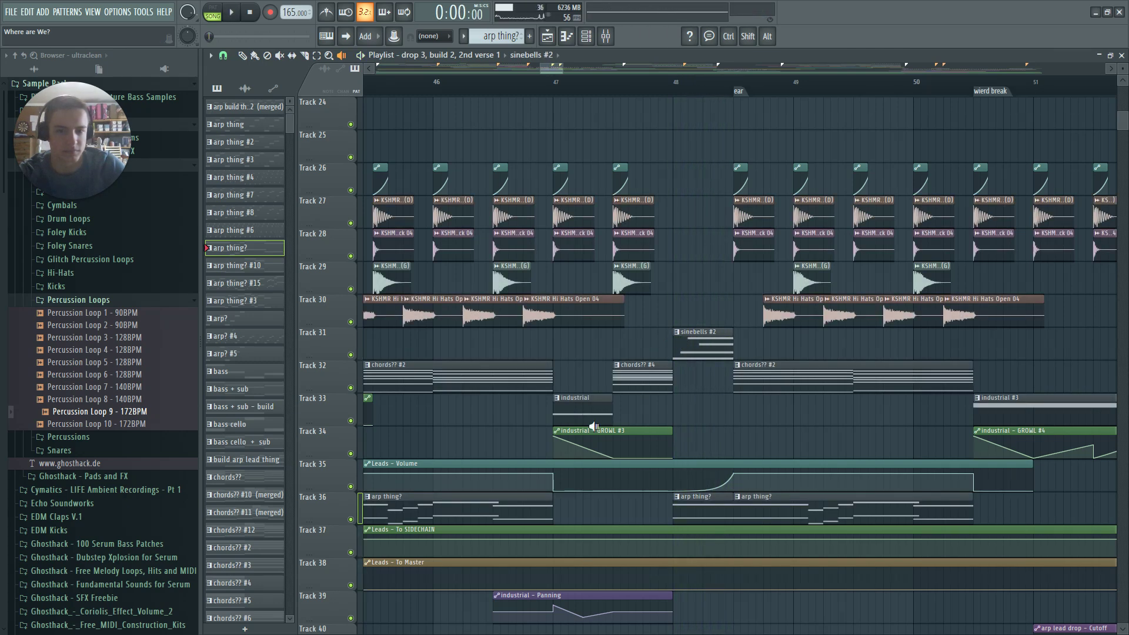
{"action": "scroll", "coordinate": [708, 347], "scroll_direction": "up", "scroll_amount": 2}
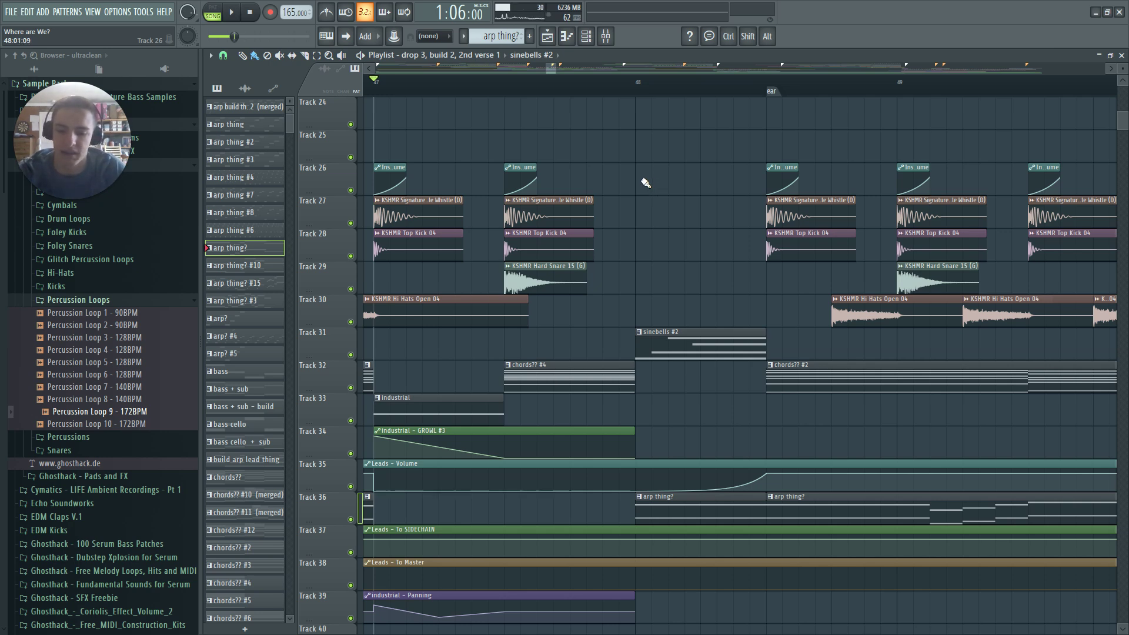
{"action": "key", "text": "space"}
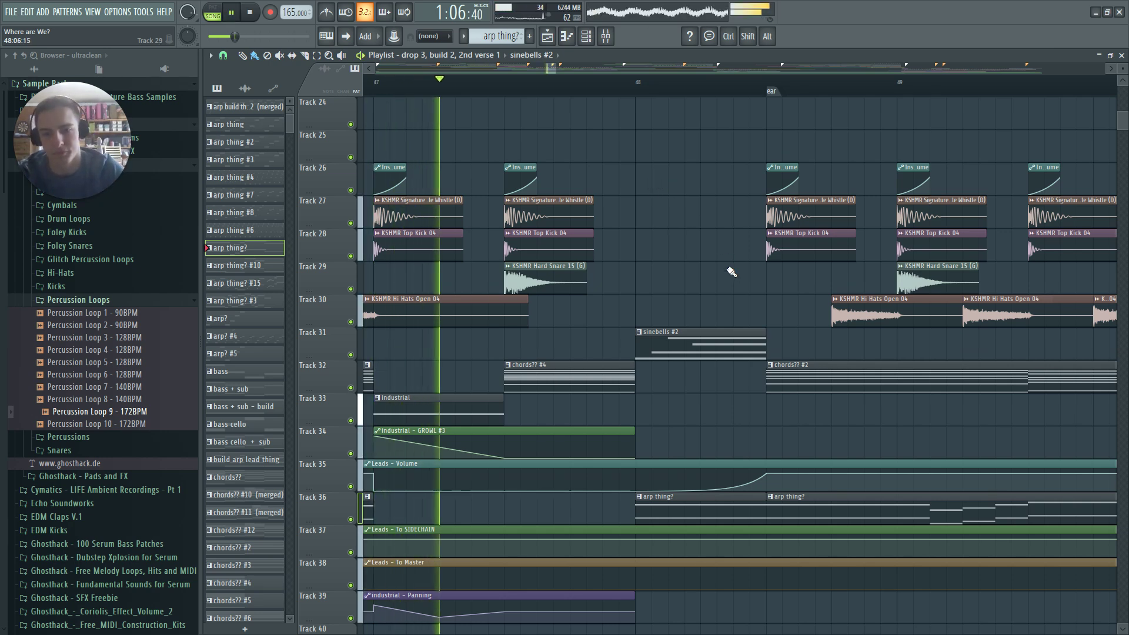
{"action": "key", "text": "space"}
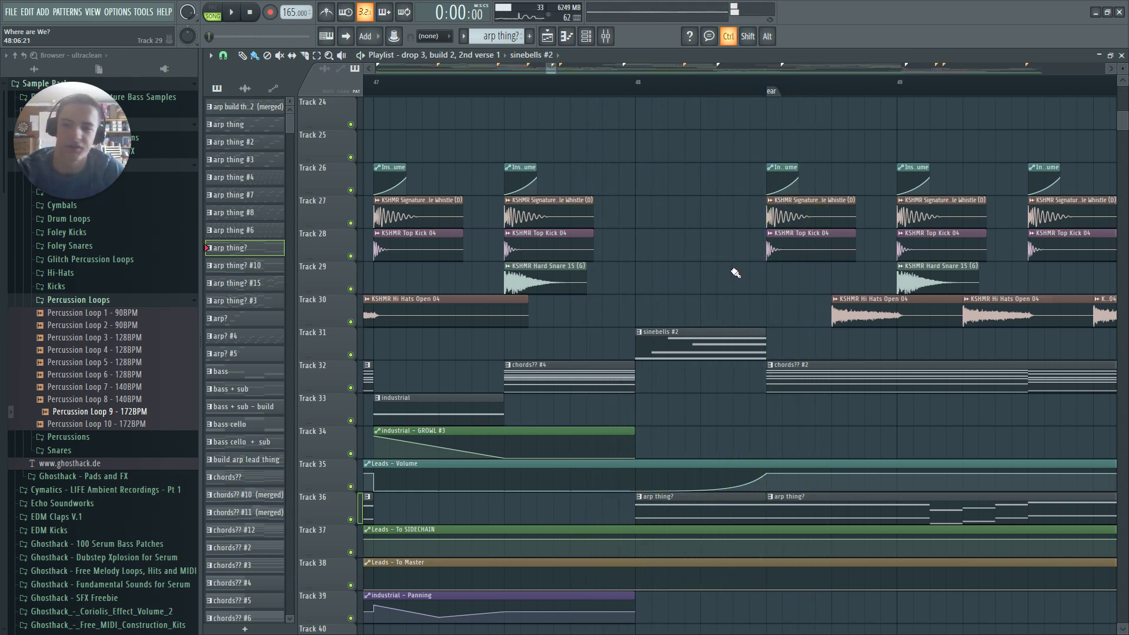
Play the third drop from bar 47 into the weird break and examine the clips on tracks 25 to 43
{"action": "scroll", "coordinate": [724, 272], "scroll_direction": "down", "scroll_amount": 6}
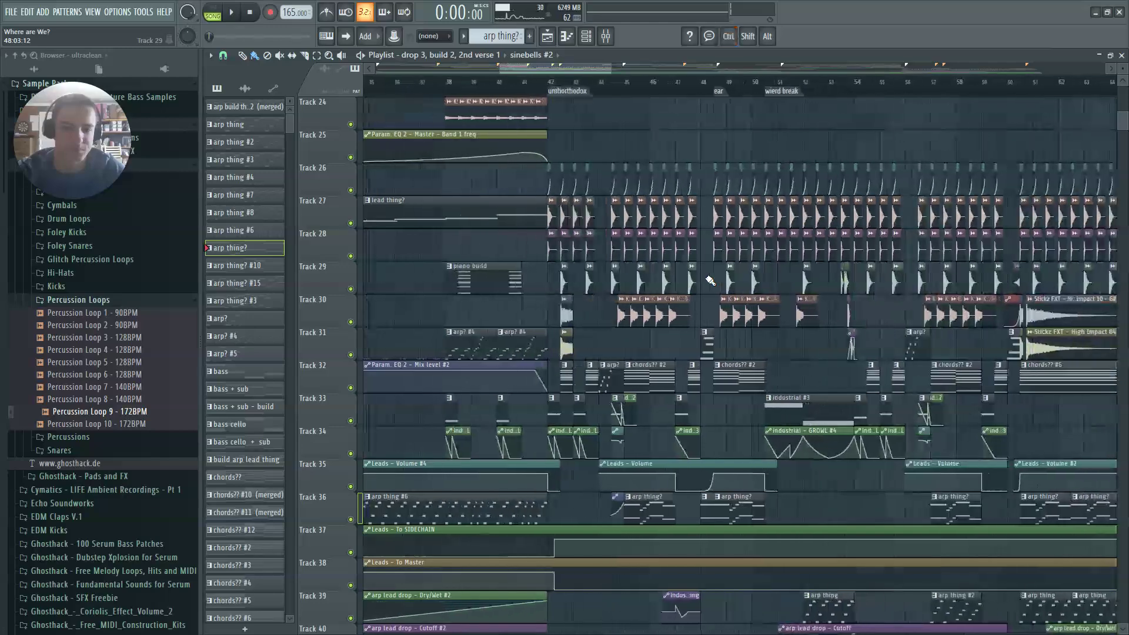
{"action": "scroll", "coordinate": [708, 280], "scroll_direction": "down", "scroll_amount": 4}
{"action": "key", "text": "space"}
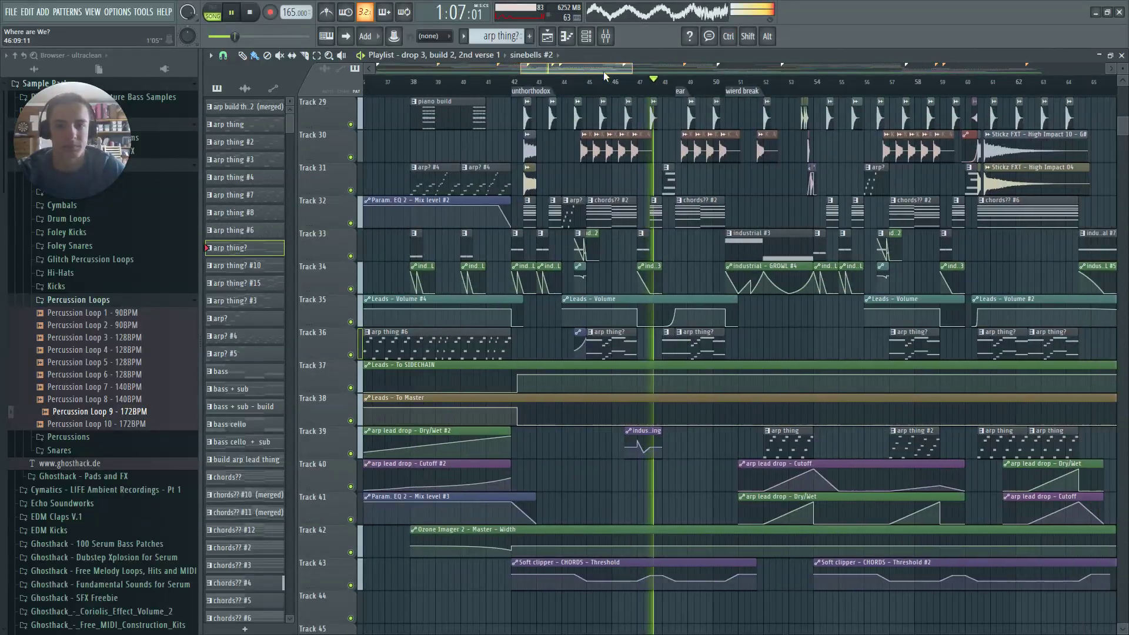
{"action": "scroll", "coordinate": [702, 223], "scroll_direction": "down", "scroll_amount": 1}
{"action": "scroll", "coordinate": [1008, 209], "scroll_direction": "up", "scroll_amount": 2}
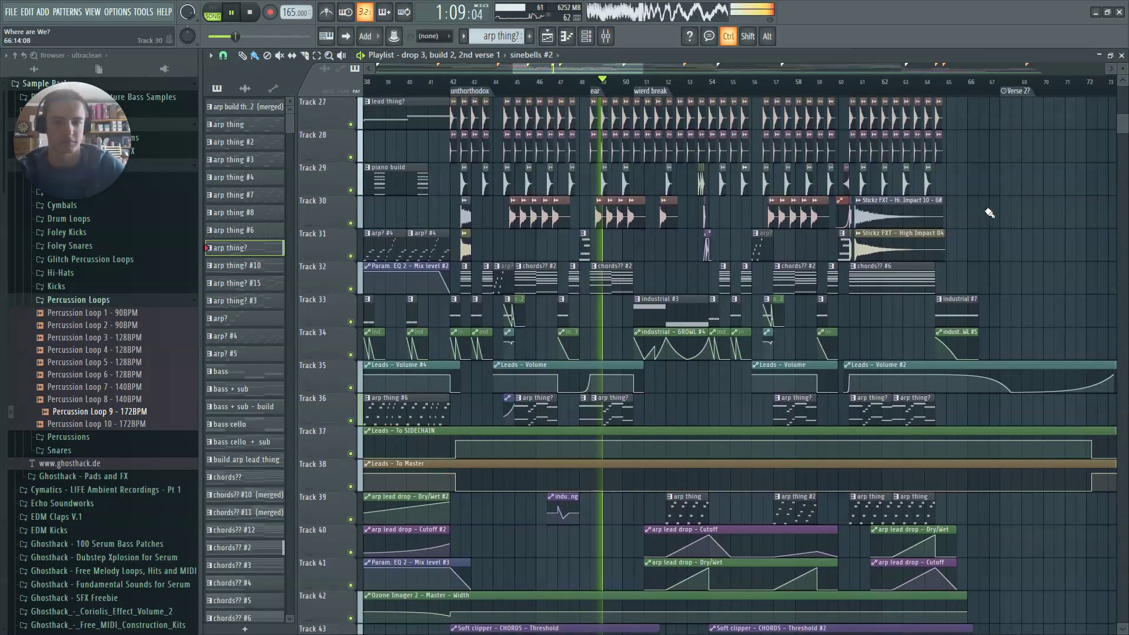
{"action": "scroll", "coordinate": [989, 213], "scroll_direction": "up", "scroll_amount": 2}
{"action": "scroll", "coordinate": [498, 278], "scroll_direction": "up", "scroll_amount": 2}
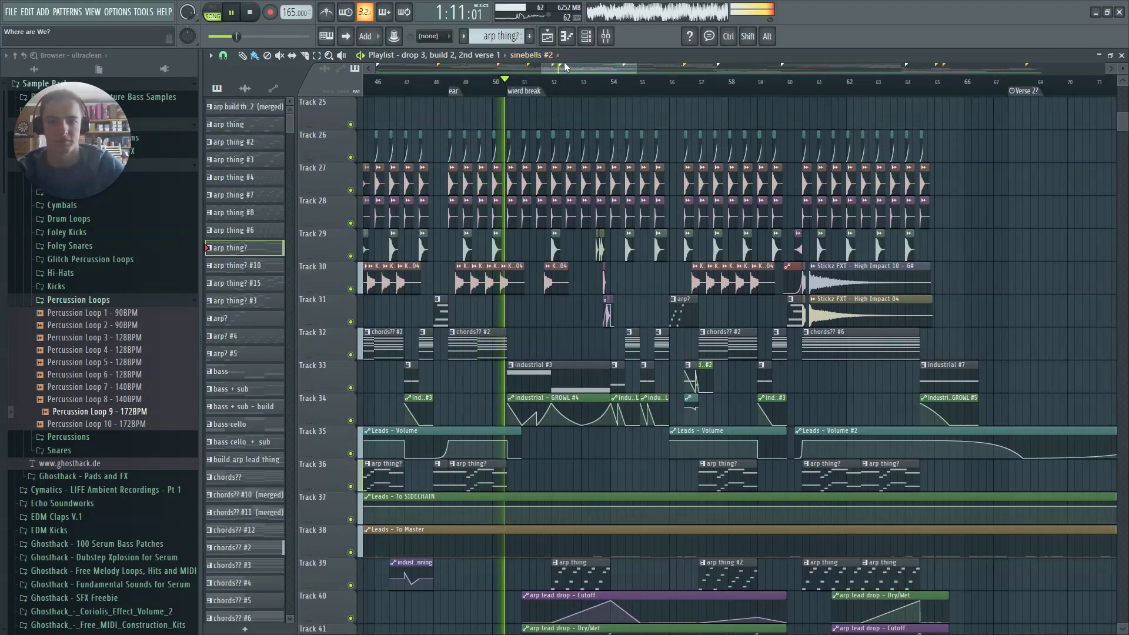
{"action": "left_click_drag", "start_coordinate": [563, 64], "coordinate": [560, 64]}
{"action": "scroll", "coordinate": [529, 316], "scroll_direction": "down", "scroll_amount": 2}
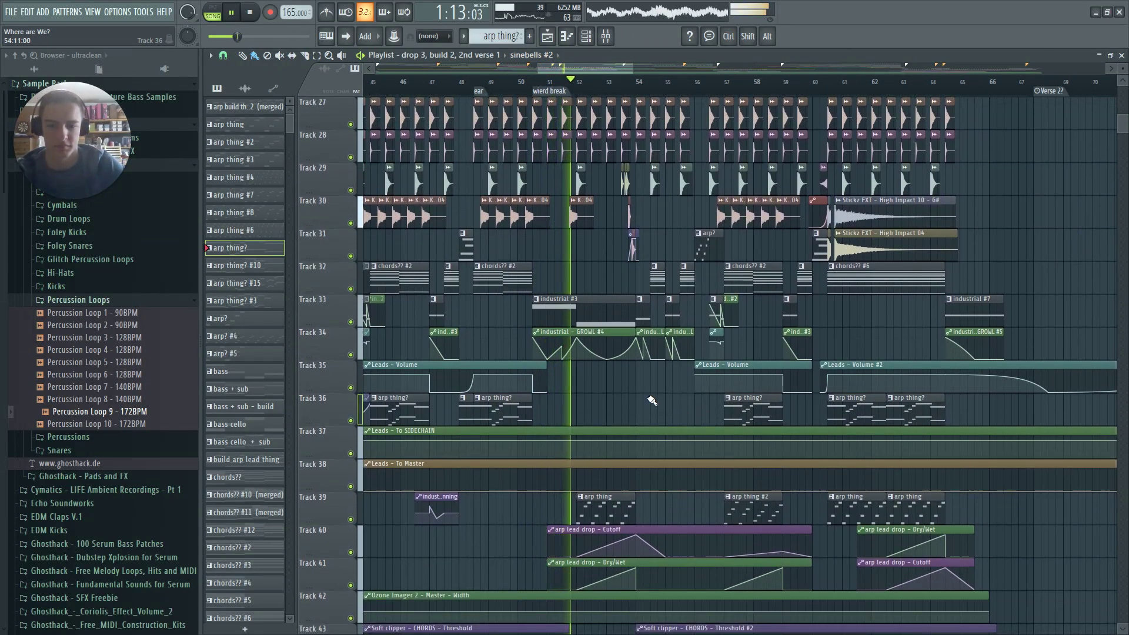
{"action": "key", "text": "space"}
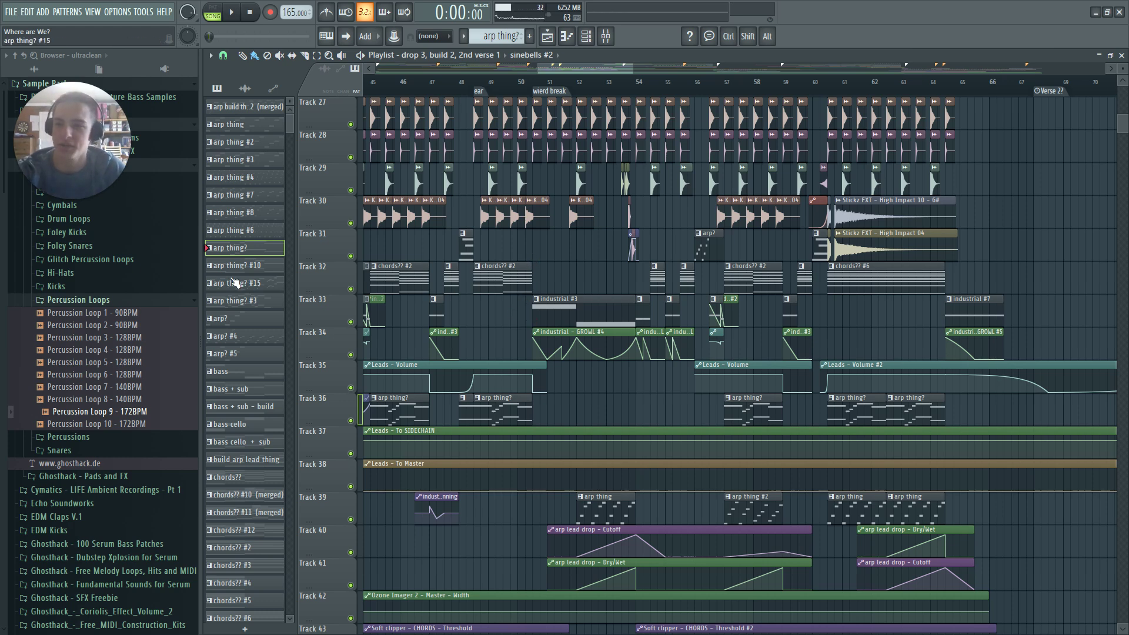
Switch the browser snapshot to All and look through the Demo songs folder under Demo projects
{"action": "left_click", "coordinate": [6, 55]}
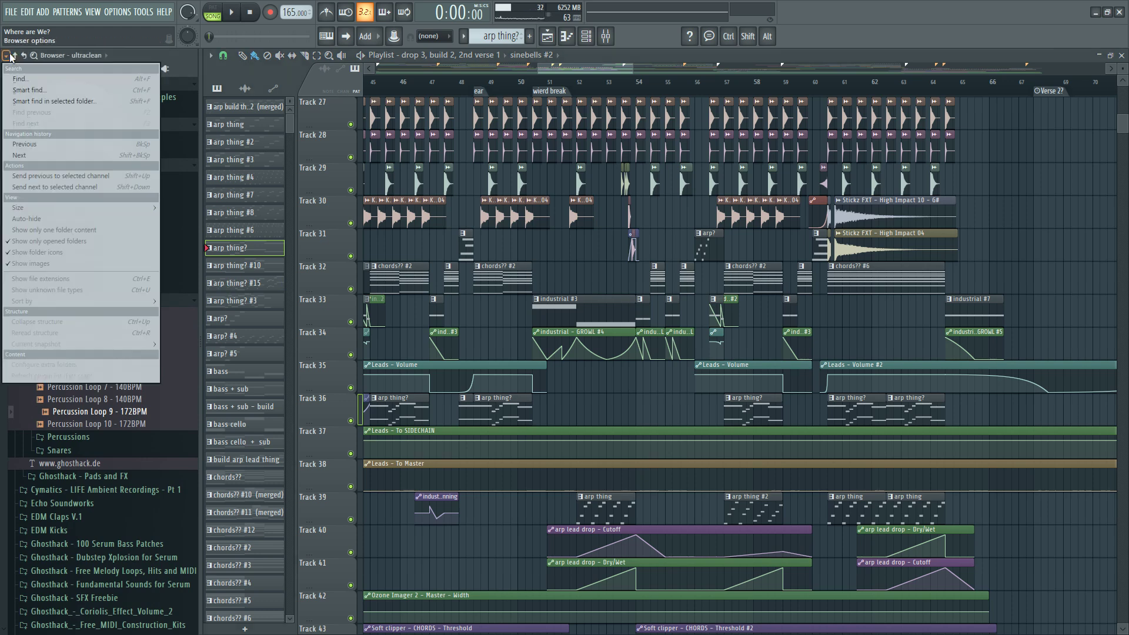
{"action": "mouse_move", "coordinate": [108, 344]}
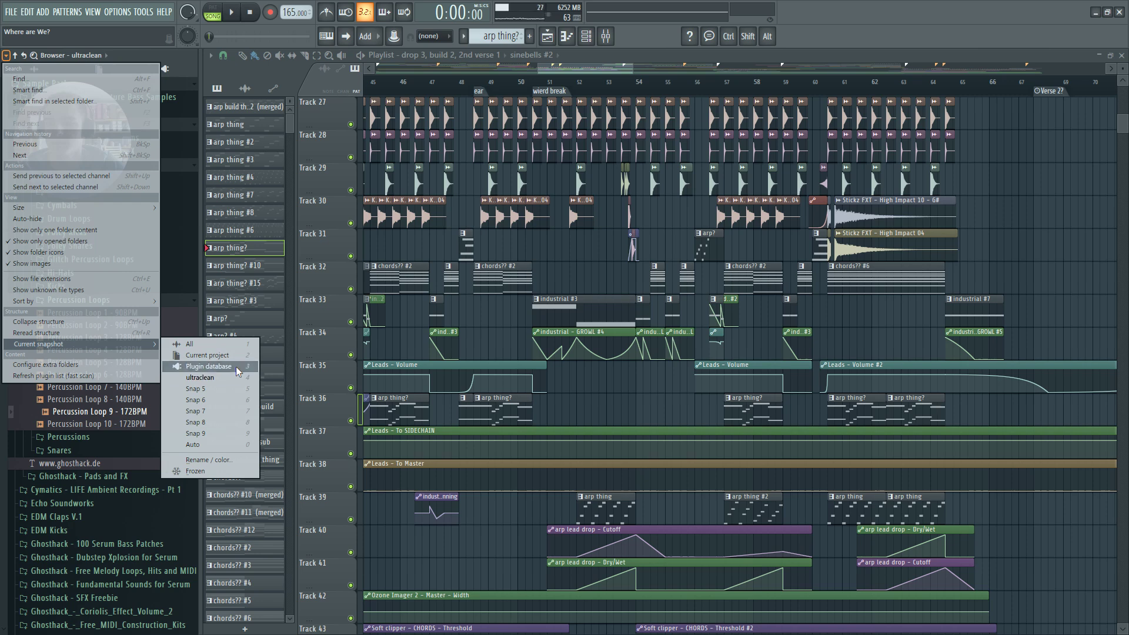
{"action": "left_click", "coordinate": [240, 347]}
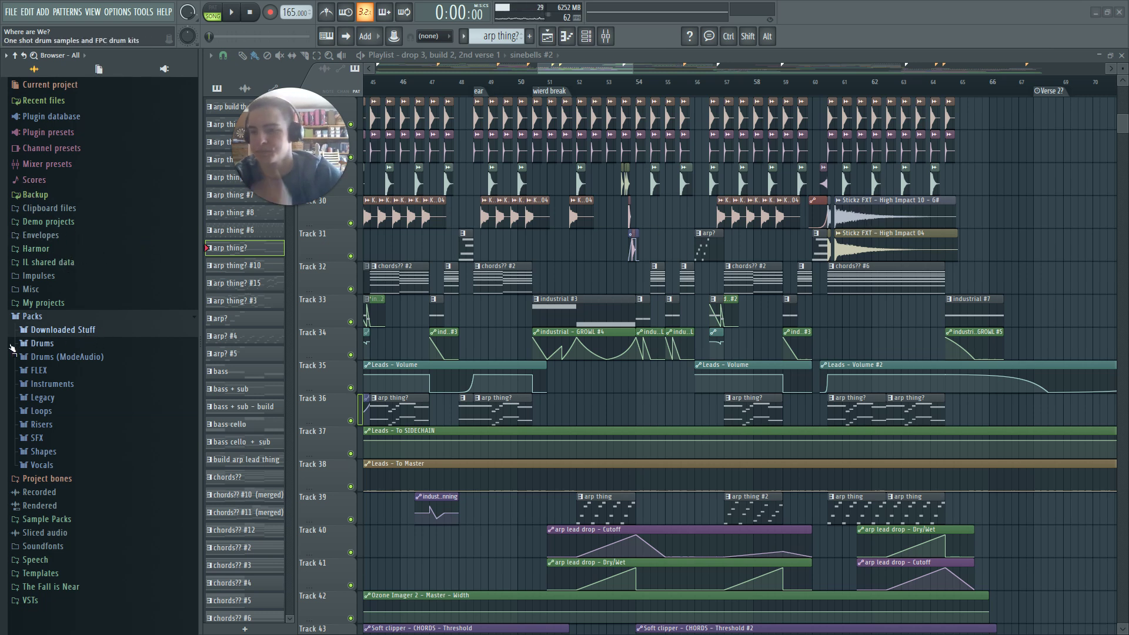
{"action": "left_click", "coordinate": [90, 225]}
{"action": "left_click", "coordinate": [90, 236]}
{"action": "scroll", "coordinate": [87, 187], "scroll_direction": "down", "scroll_amount": 10}
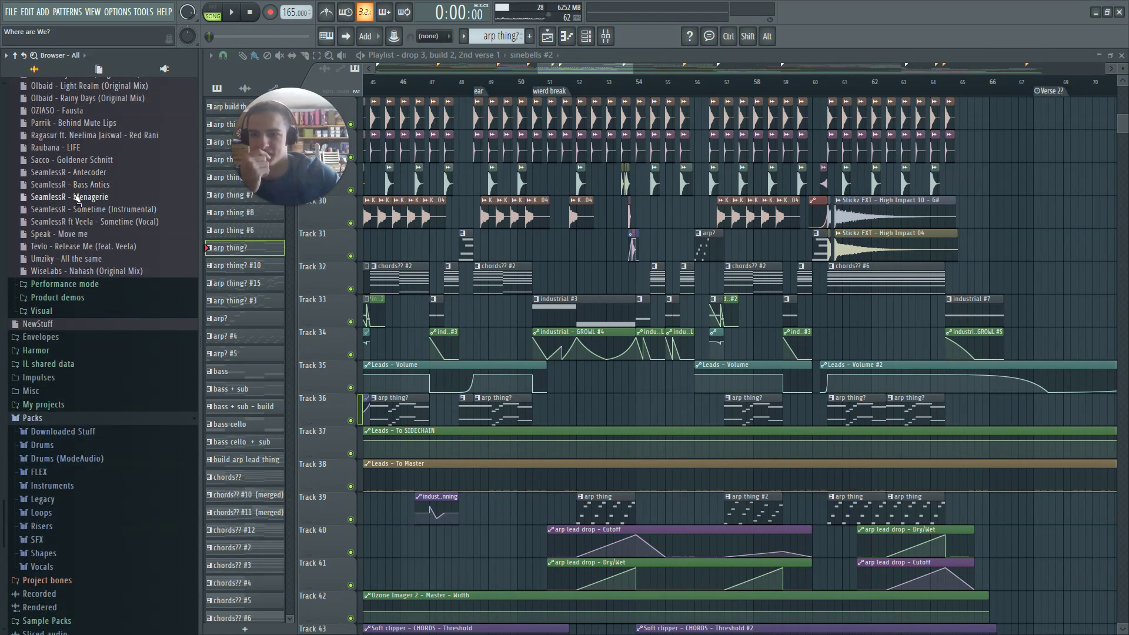
{"action": "scroll", "coordinate": [82, 233], "scroll_direction": "up", "scroll_amount": 10}
{"action": "left_click", "coordinate": [84, 237]}
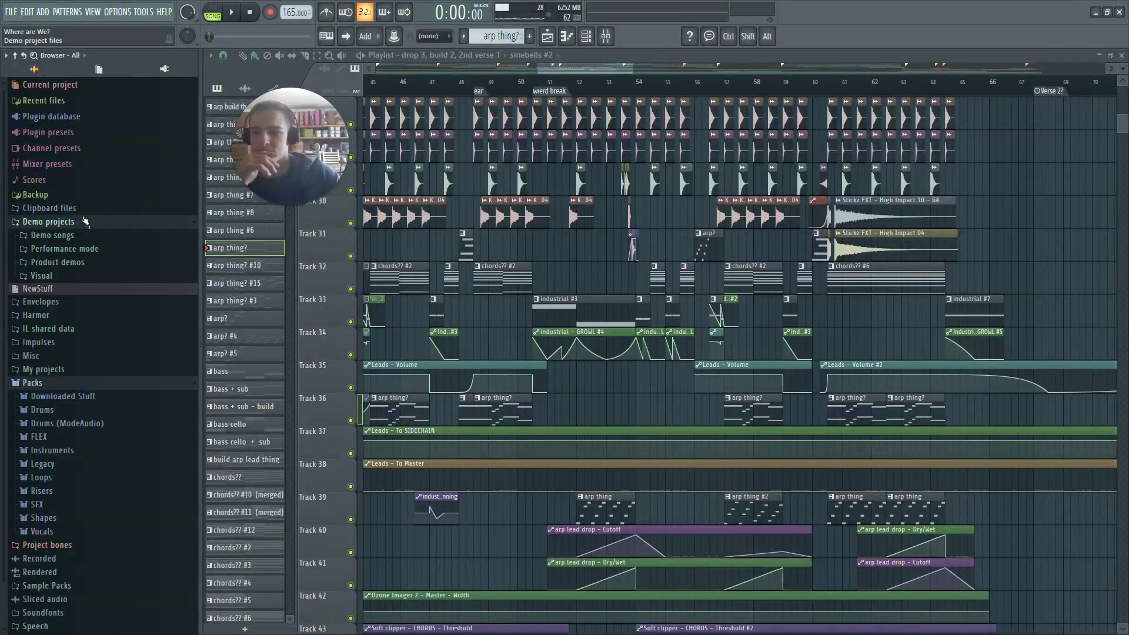
{"action": "left_click", "coordinate": [84, 222]}
Switch the browser back to the ultraclean snapshot
{"action": "left_click", "coordinate": [6, 55]}
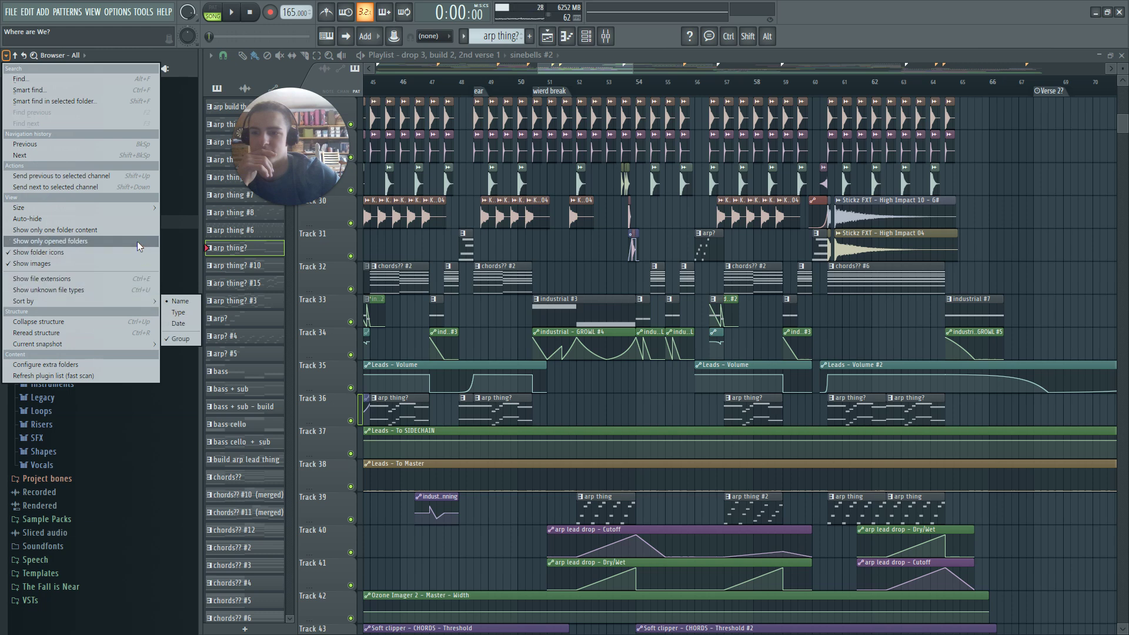
{"action": "mouse_move", "coordinate": [135, 343]}
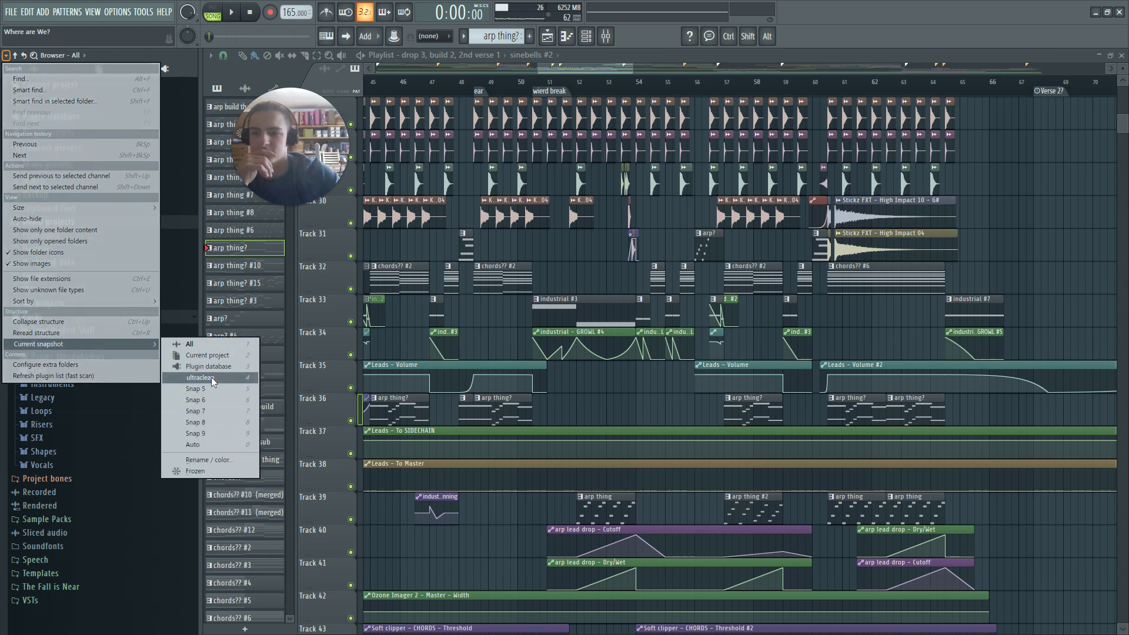
{"action": "left_click", "coordinate": [212, 378]}
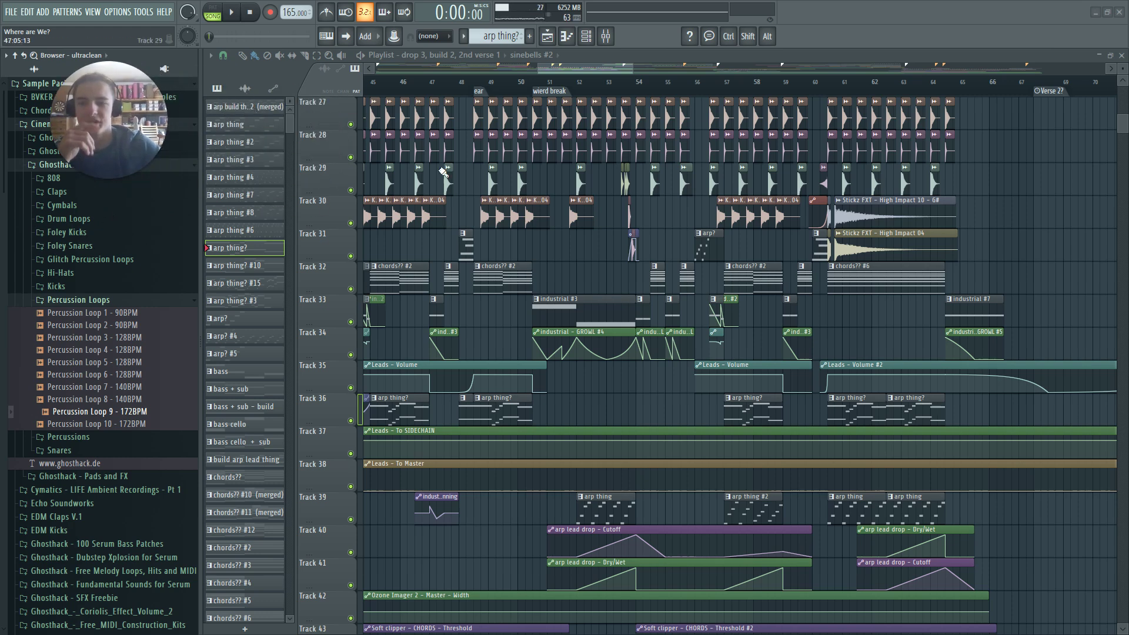
Audition the industrial #3 clip on its own and play the weird break from just before its marker
{"action": "left_click", "coordinate": [430, 82]}
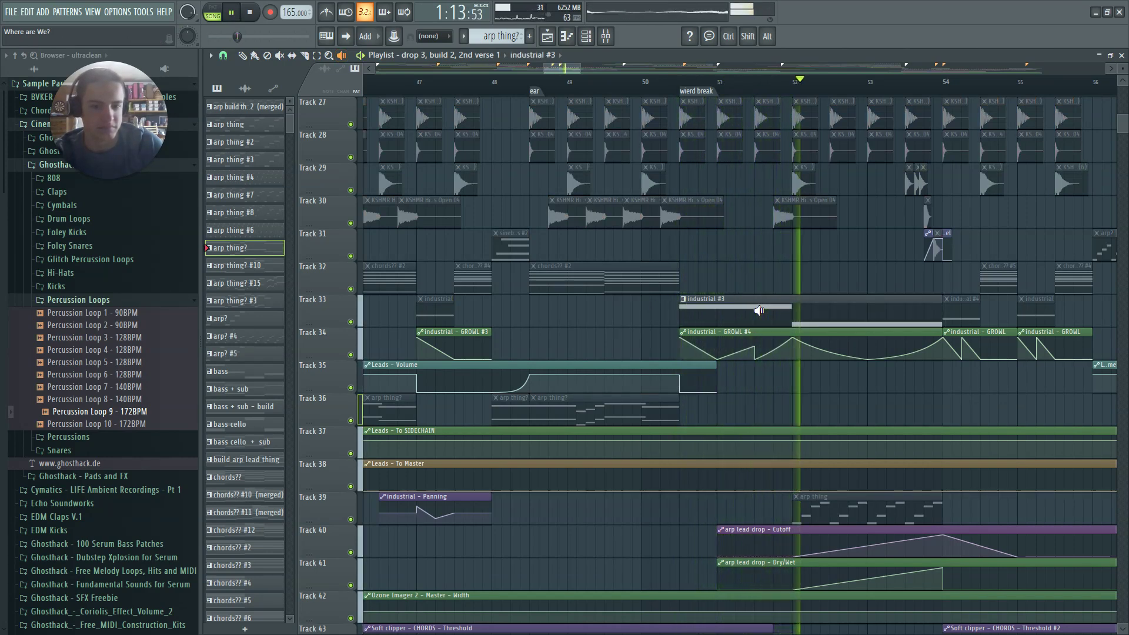
{"action": "key", "text": "space"}
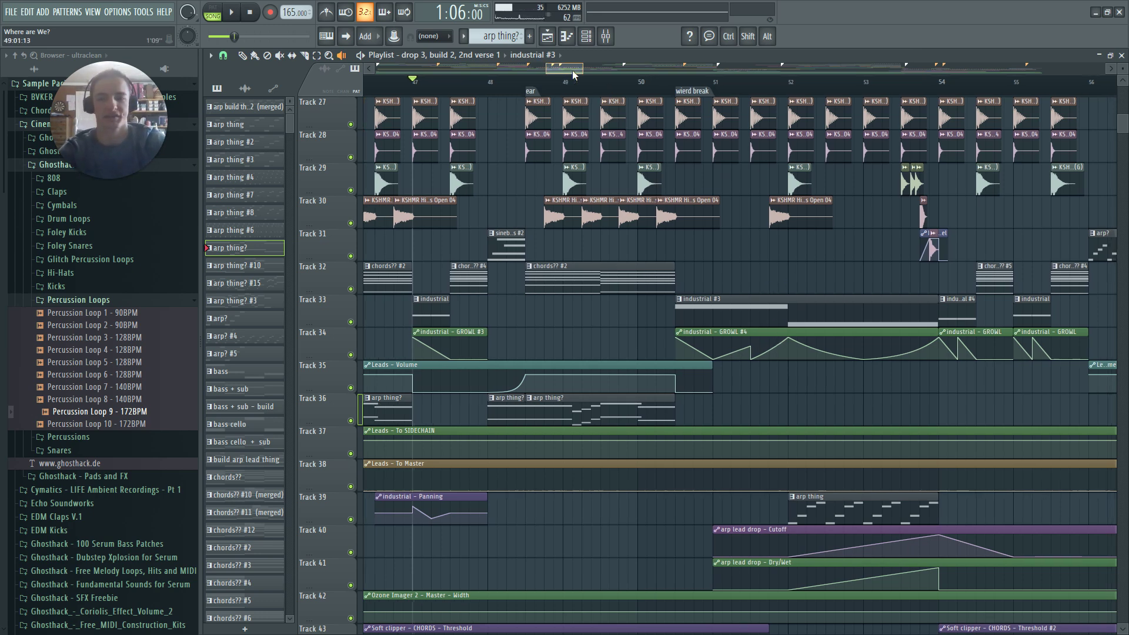
{"action": "scroll", "coordinate": [548, 353], "scroll_direction": "down", "scroll_amount": 6, "text": "ctrl"}
{"action": "scroll", "coordinate": [470, 346], "scroll_direction": "up", "scroll_amount": 5}
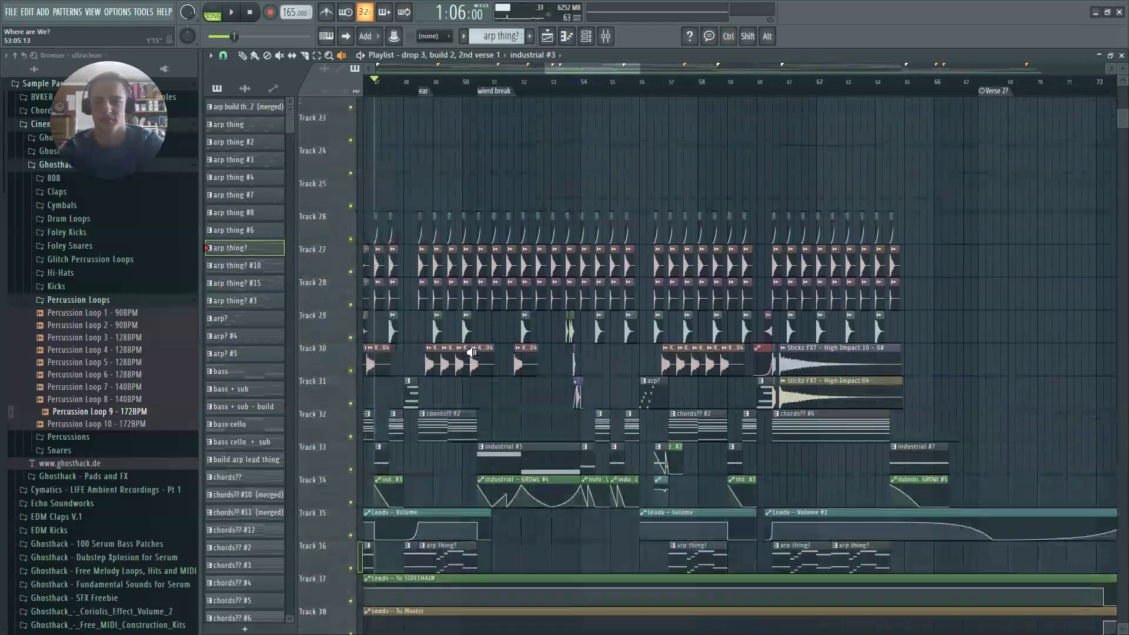
{"action": "left_click", "coordinate": [469, 83]}
{"action": "key", "text": "space"}
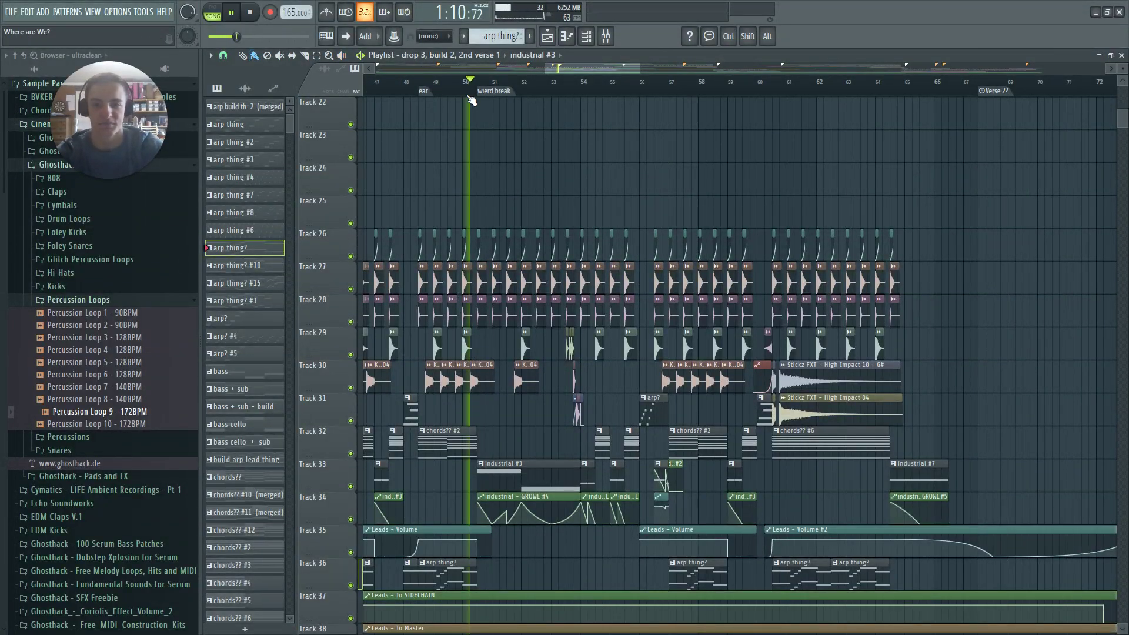
{"action": "scroll", "coordinate": [504, 151], "scroll_direction": "down", "scroll_amount": 5}
{"action": "scroll", "coordinate": [524, 428], "scroll_direction": "down", "scroll_amount": 2}
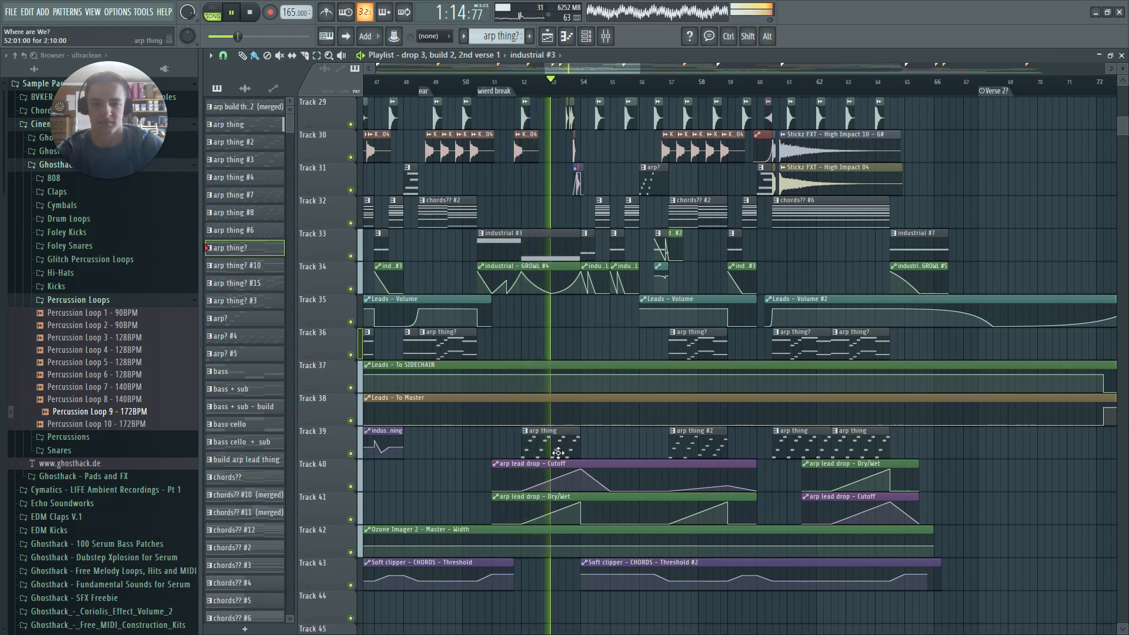
{"action": "scroll", "coordinate": [585, 408], "scroll_direction": "up", "scroll_amount": 6}
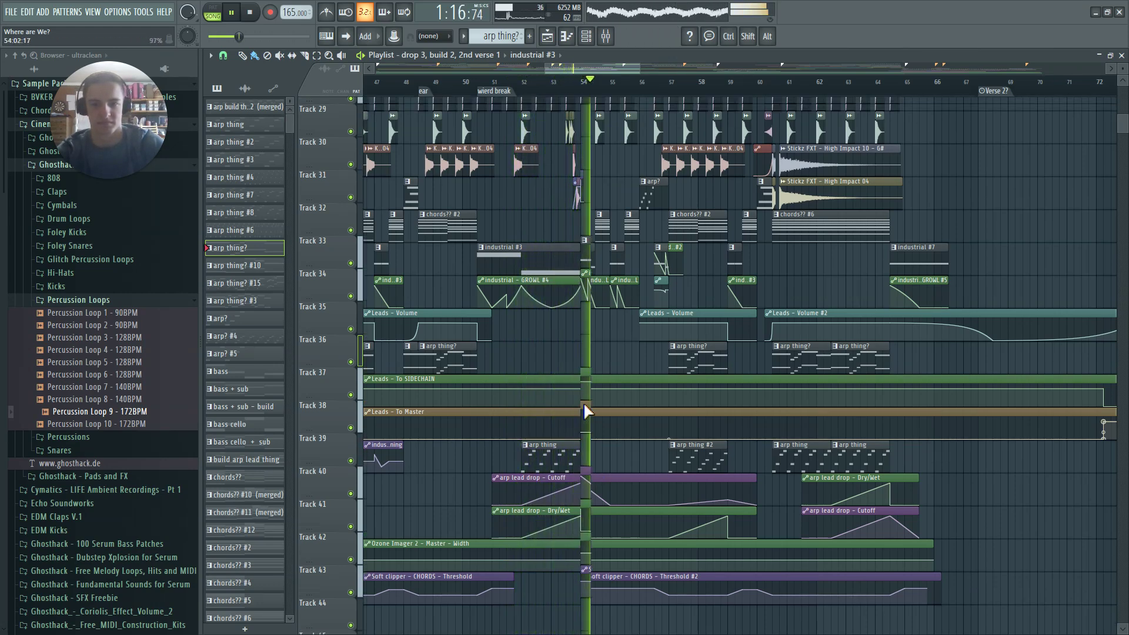
Audition the KSHMR Acoustic Snare fill on track 29 and play the arrangement from bar 53 into bar 57
{"action": "scroll", "coordinate": [567, 372], "scroll_direction": "up", "scroll_amount": 5, "text": "ctrl"}
{"action": "key", "text": "space"}
{"action": "key", "text": "y"}
{"action": "left_click_drag", "start_coordinate": [546, 313], "coordinate": [620, 314]}
{"action": "left_click", "coordinate": [472, 88]}
{"action": "key", "text": "space"}
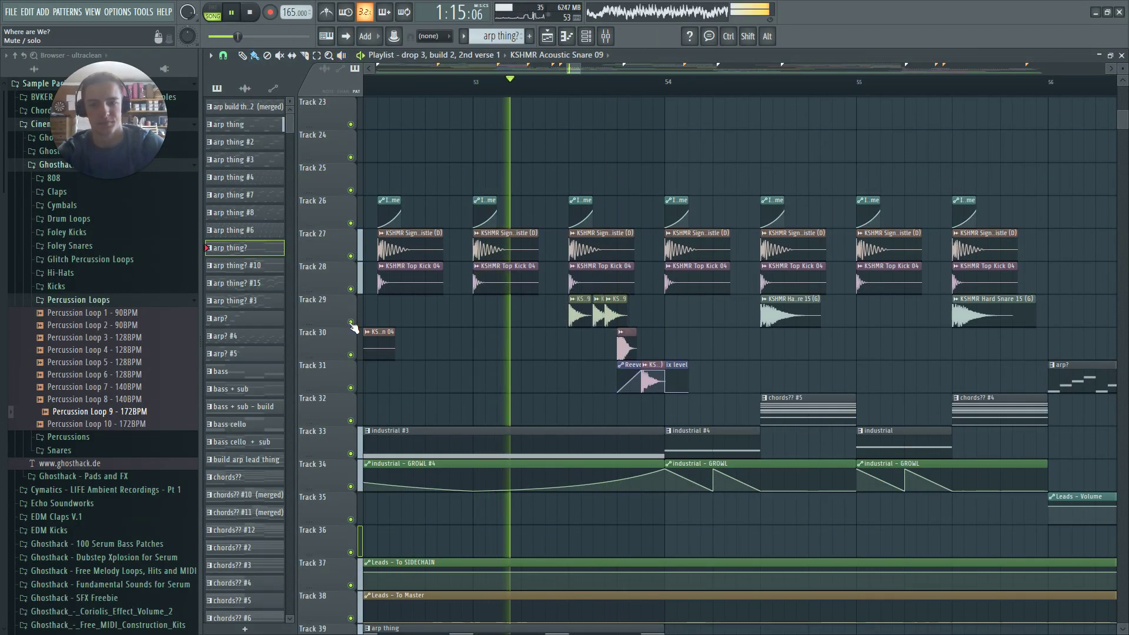
{"action": "scroll", "coordinate": [706, 377], "scroll_direction": "down", "scroll_amount": 5, "text": "ctrl"}
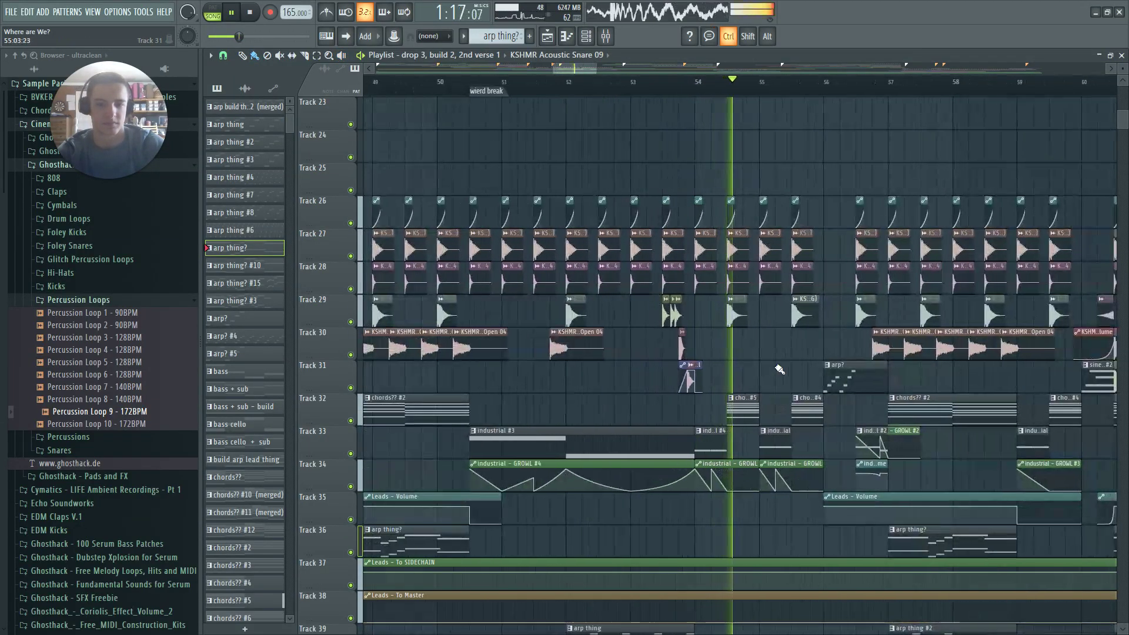
{"action": "scroll", "coordinate": [682, 317], "scroll_direction": "down", "scroll_amount": 4}
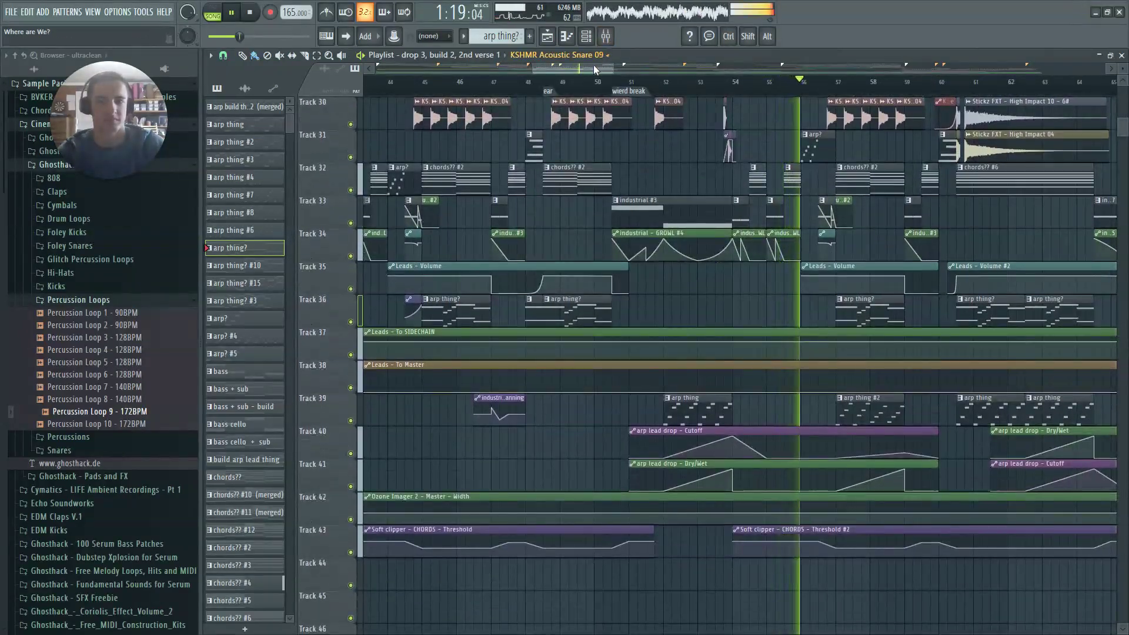
{"action": "scroll", "coordinate": [611, 66], "scroll_direction": "up", "scroll_amount": 3}
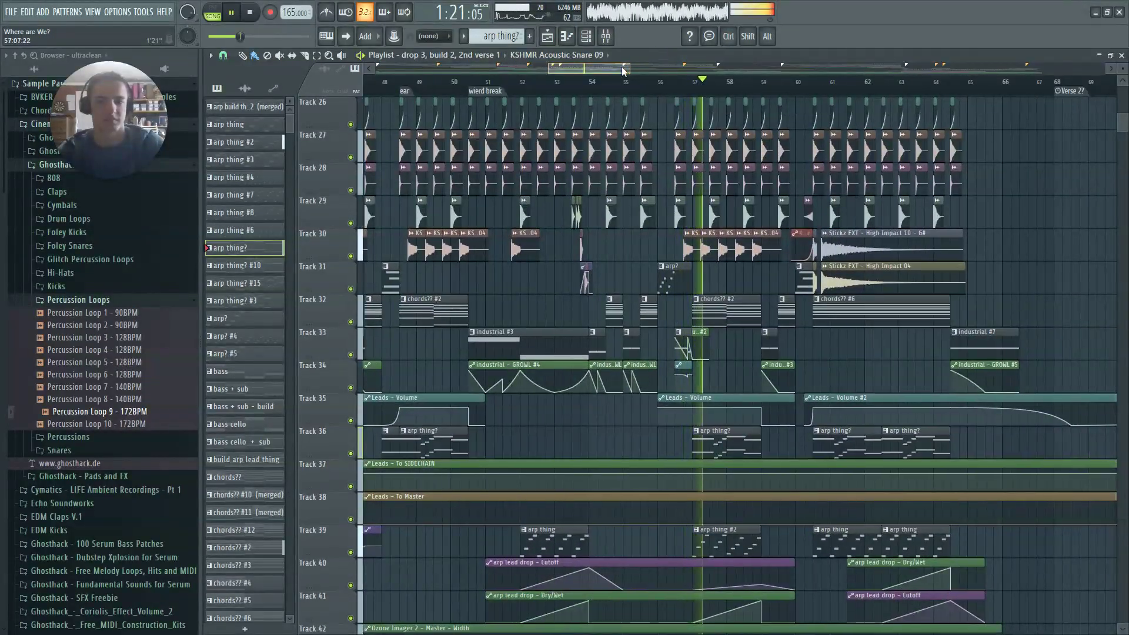
Move the industrial #2 clip in bar 56 from track 33 up to track 32, uncovering the GROWL #2 automation
{"action": "scroll", "coordinate": [447, 414], "scroll_direction": "up", "scroll_amount": 3, "text": "ctrl"}
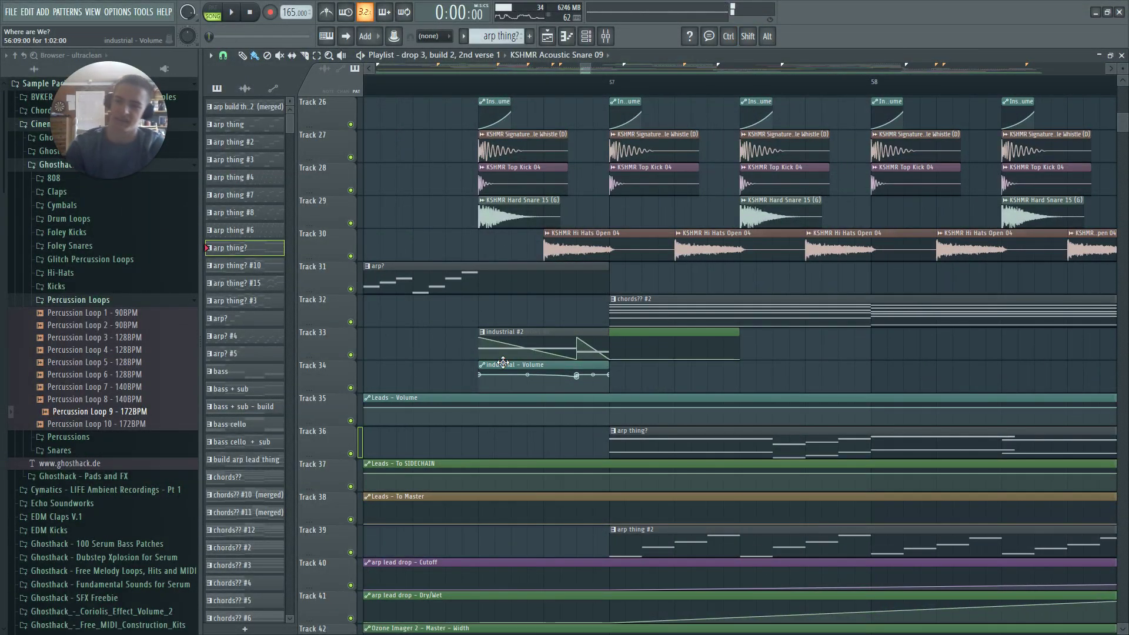
{"action": "left_click", "coordinate": [571, 350]}
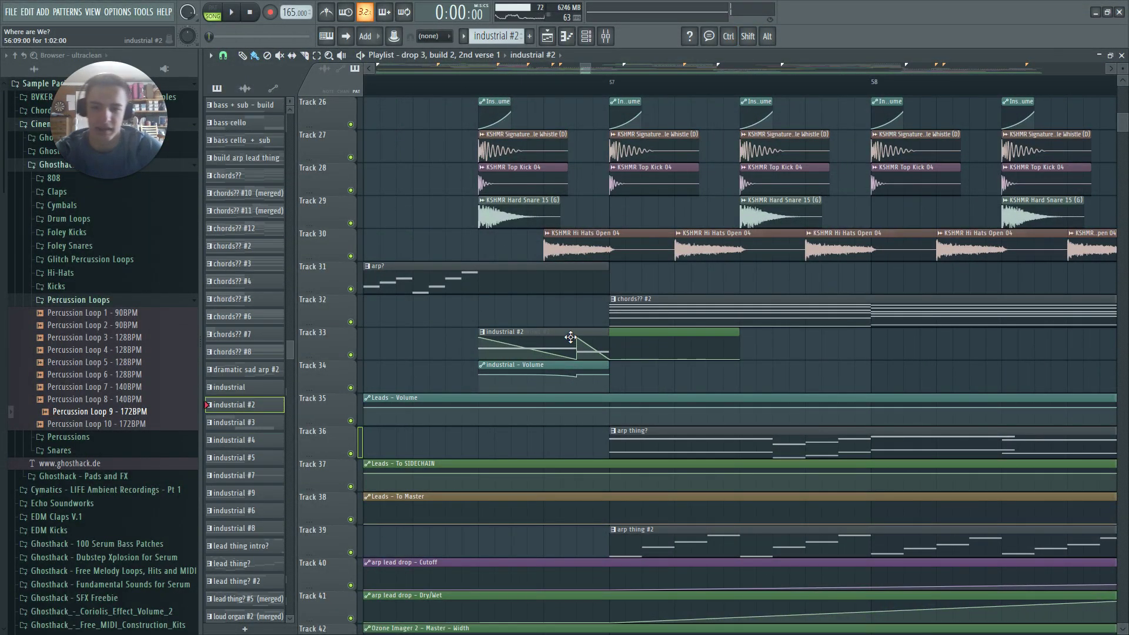
{"action": "left_click_drag", "start_coordinate": [562, 305], "coordinate": [562, 287]}
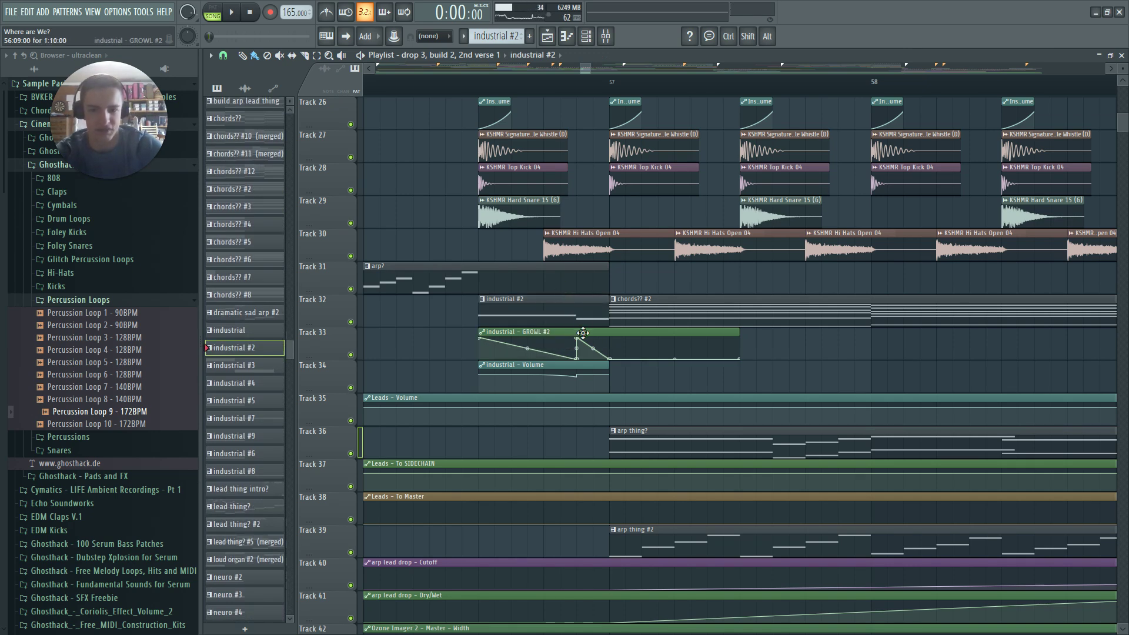
Audition the industrial #2 clip on its own and delete the industrial - Volume automation clip from track 34
{"action": "left_click", "coordinate": [479, 314]}
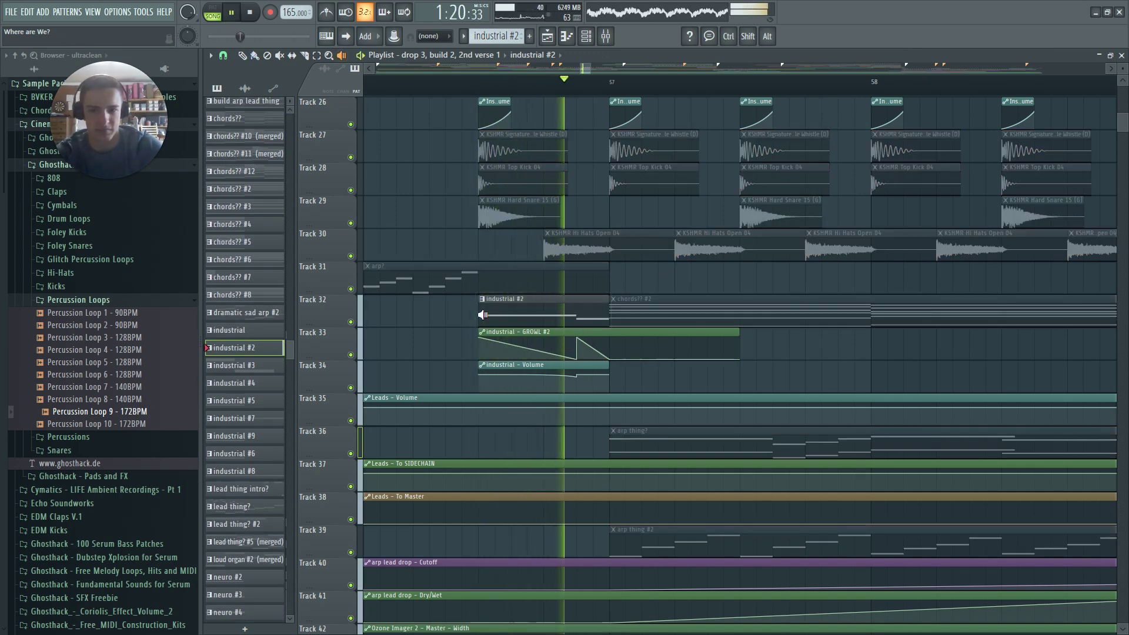
{"action": "key", "text": "b"}
{"action": "right_click", "coordinate": [520, 372]}
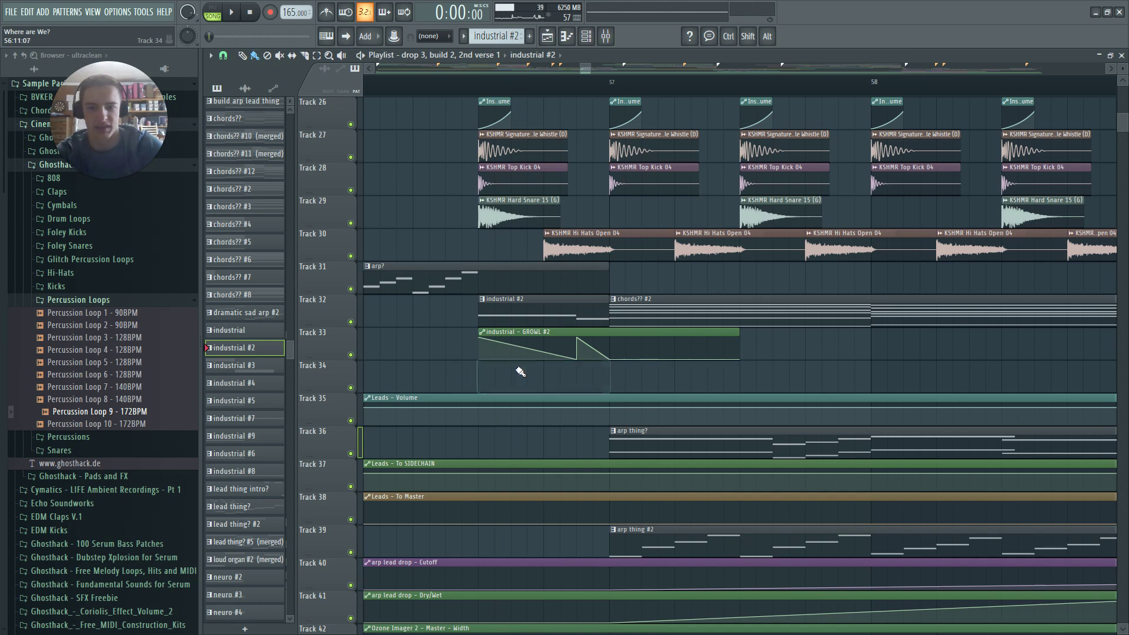
{"action": "right_click", "coordinate": [440, 312]}
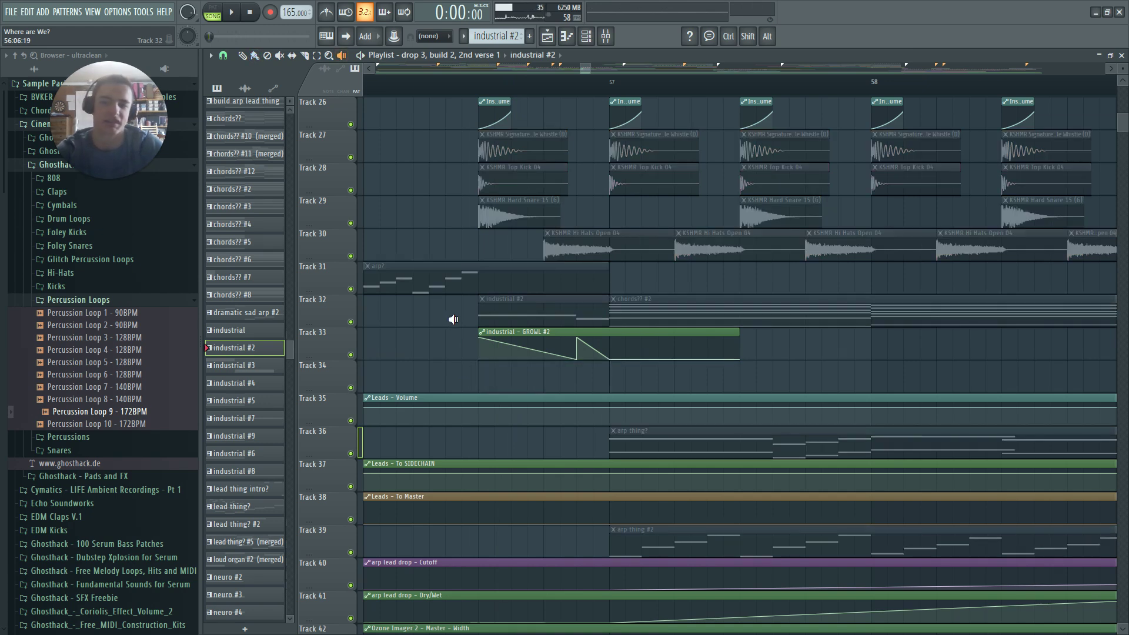
Undo the deletion of the industrial - Volume automation clip on track 34 and unmute the other clips
{"action": "key", "text": "ctrl+z"}
{"action": "right_click", "coordinate": [509, 307]}
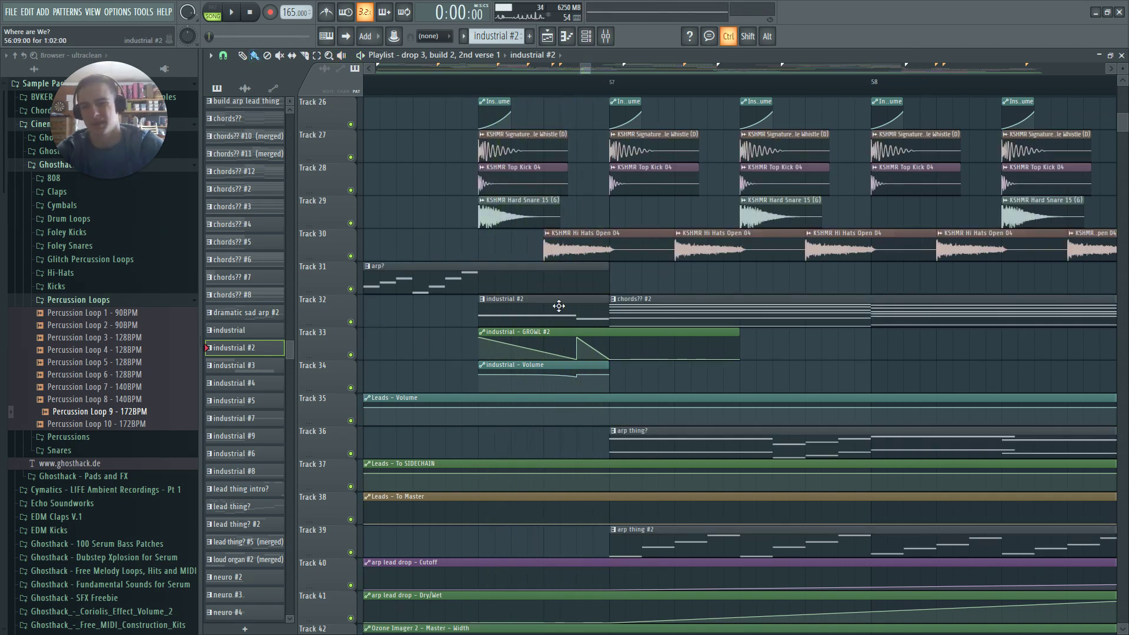
Play the arrangement from bar 56, restarting playback at the industrial #2 clip
{"action": "scroll", "coordinate": [559, 306], "scroll_direction": "down", "scroll_amount": 5}
{"action": "scroll", "coordinate": [608, 385], "scroll_direction": "down", "scroll_amount": 3}
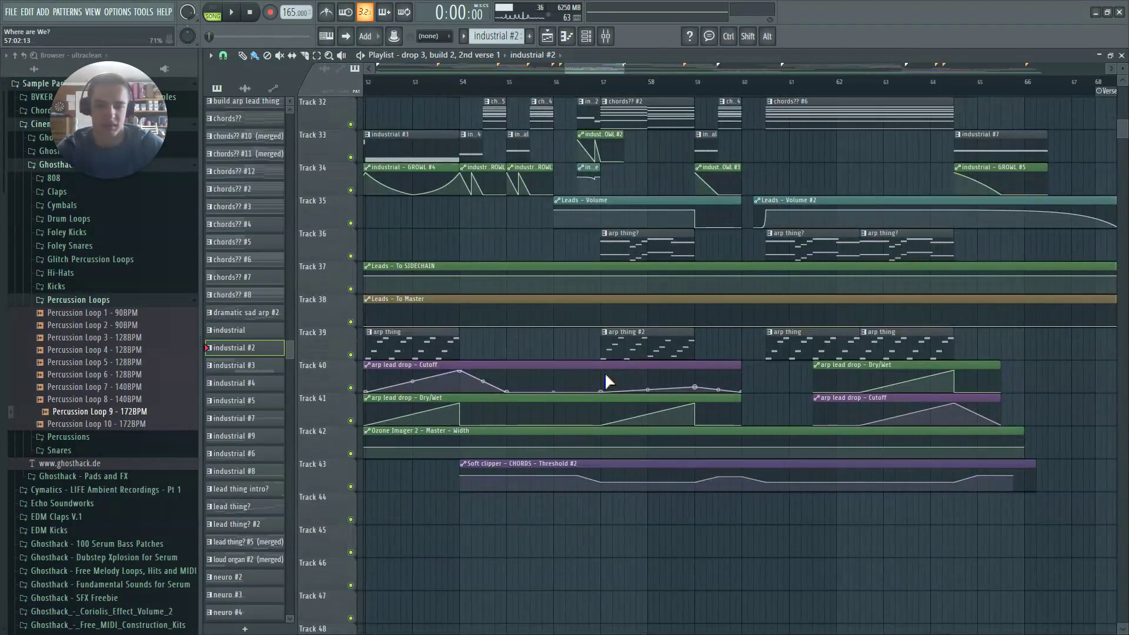
{"action": "left_click", "coordinate": [555, 71]}
{"action": "key", "text": "space"}
{"action": "left_click", "coordinate": [591, 72]}
{"action": "left_click", "coordinate": [583, 82]}
{"action": "key", "text": "space"}
{"action": "scroll", "coordinate": [843, 170], "scroll_direction": "up", "scroll_amount": 3}
{"action": "scroll", "coordinate": [964, 186], "scroll_direction": "down", "scroll_amount": 3}
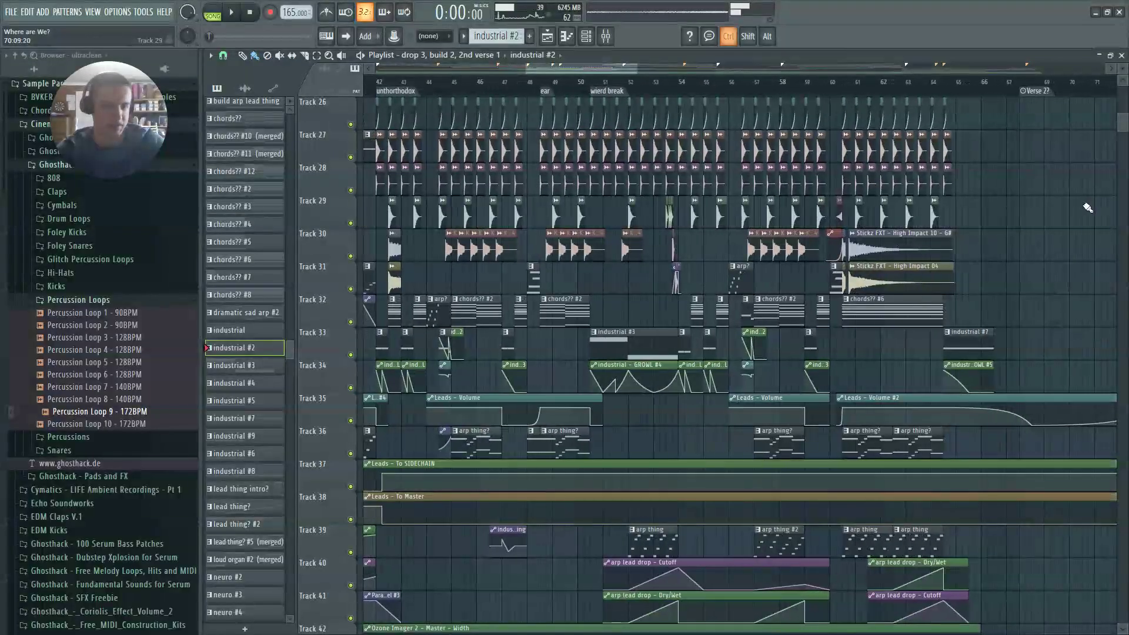
Play the arrangement from bar 56 through the transition after bar 60, following the clips across tracks 26 to 43
{"action": "left_click_drag", "start_coordinate": [613, 60], "coordinate": [638, 67]}
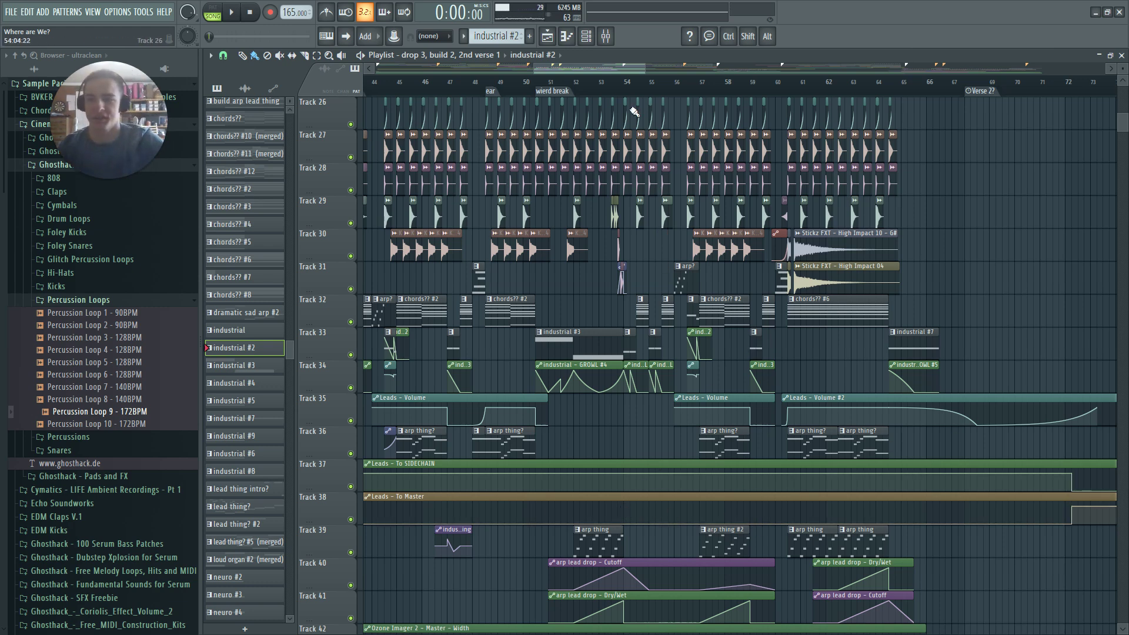
{"action": "left_click_drag", "start_coordinate": [616, 66], "coordinate": [621, 66]}
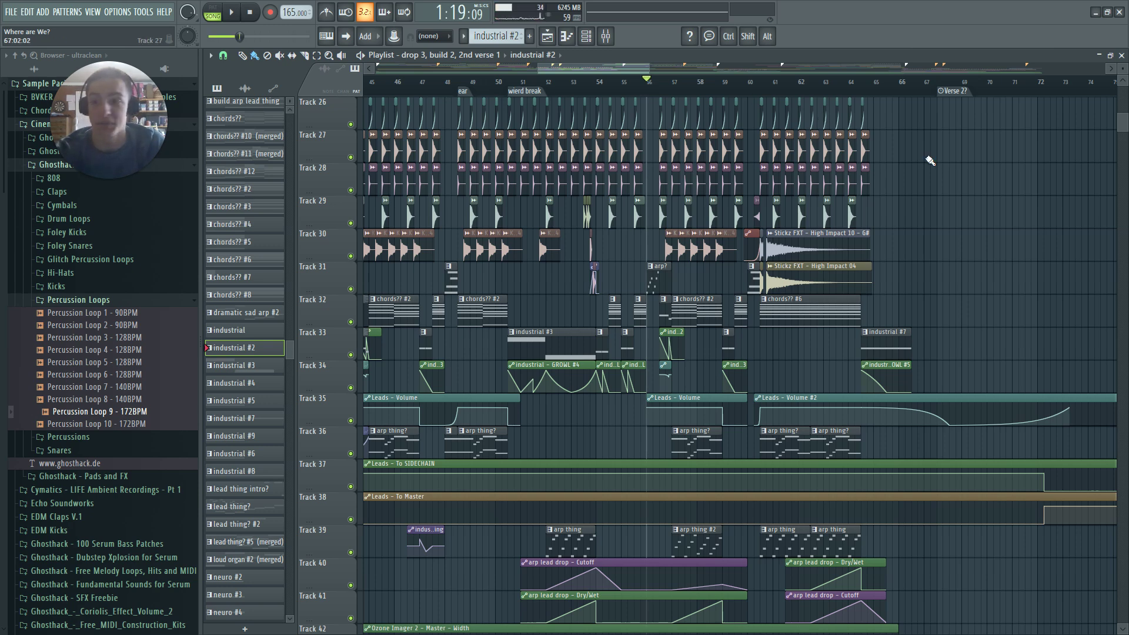
{"action": "key", "text": "space"}
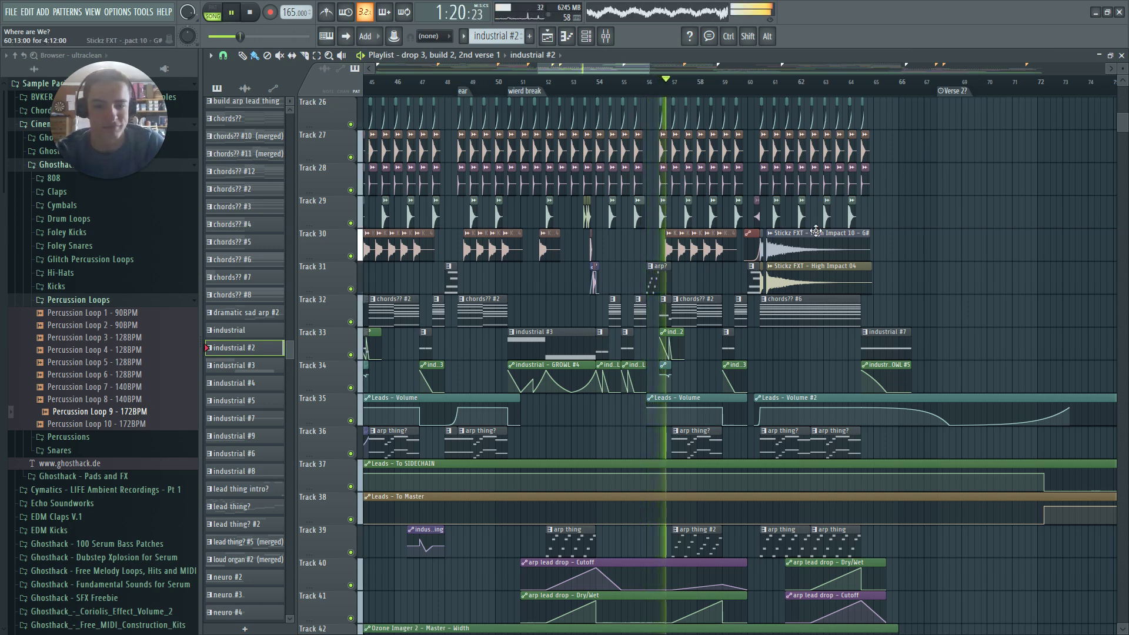
{"action": "scroll", "coordinate": [952, 228], "scroll_direction": "up", "scroll_amount": 2}
{"action": "scroll", "coordinate": [952, 238], "scroll_direction": "down", "scroll_amount": 3}
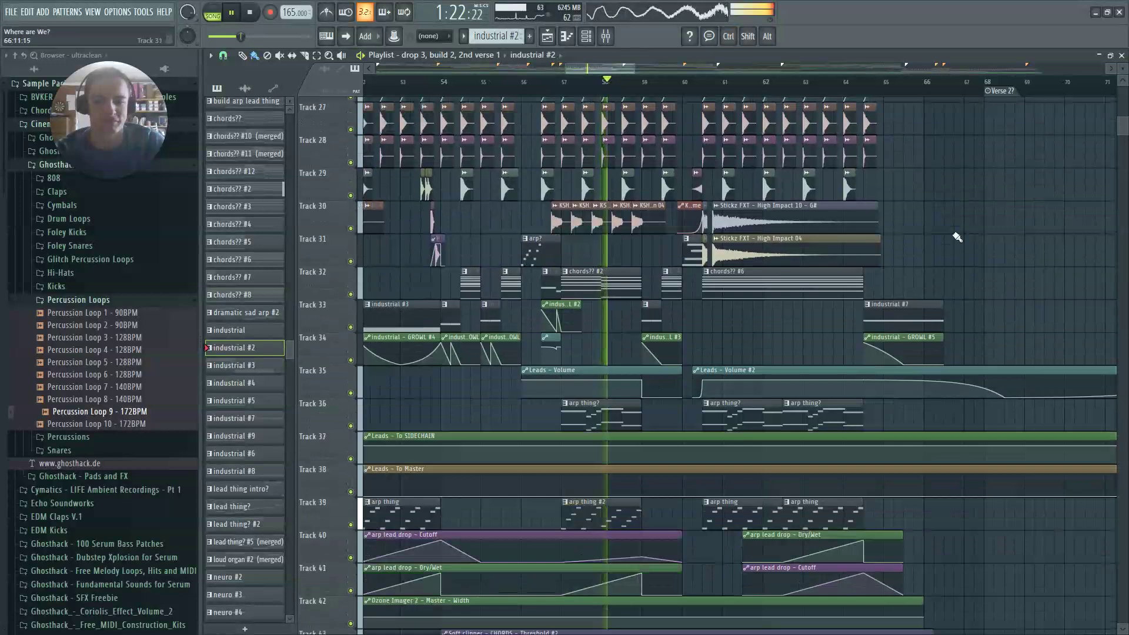
{"action": "scroll", "coordinate": [996, 160], "scroll_direction": "up", "scroll_amount": 2}
{"action": "scroll", "coordinate": [998, 183], "scroll_direction": "down", "scroll_amount": 2}
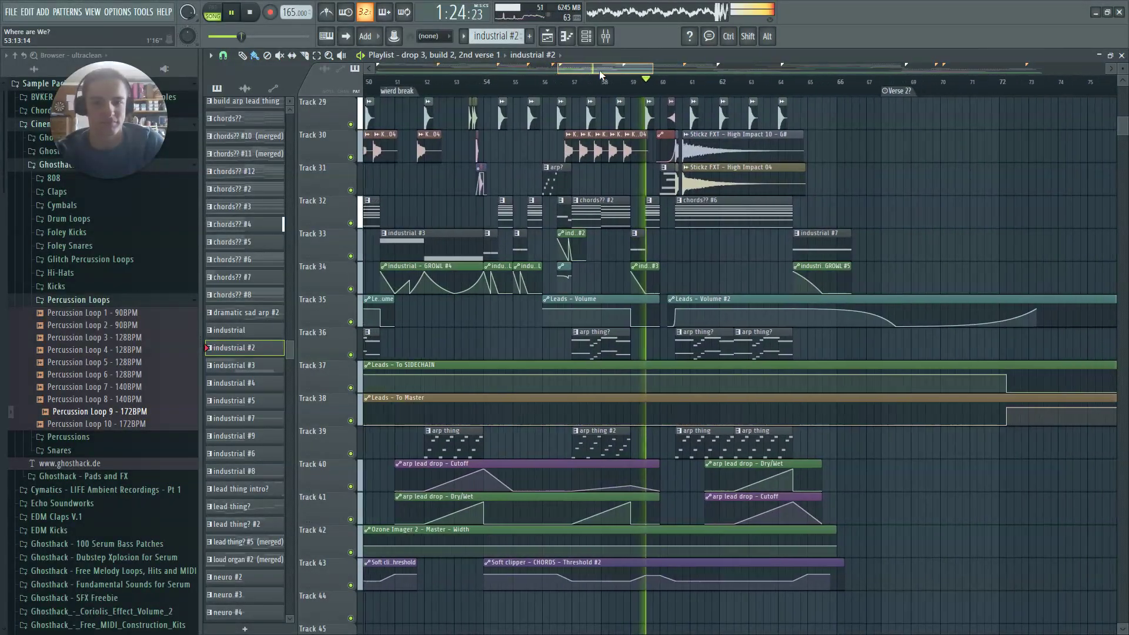
{"action": "scroll", "coordinate": [999, 202], "scroll_direction": "up", "scroll_amount": 3}
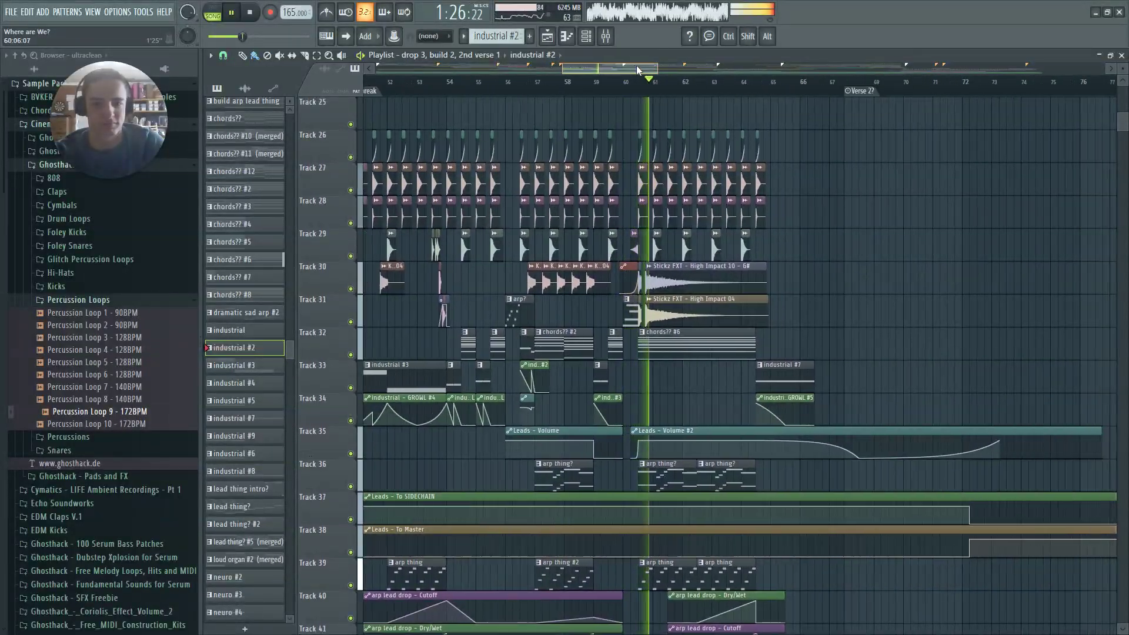
{"action": "scroll", "coordinate": [651, 392], "scroll_direction": "up", "scroll_amount": 4}
{"action": "scroll", "coordinate": [646, 391], "scroll_direction": "down", "scroll_amount": 4}
{"action": "scroll", "coordinate": [646, 390], "scroll_direction": "up", "scroll_amount": 5}
{"action": "key", "text": "space"}
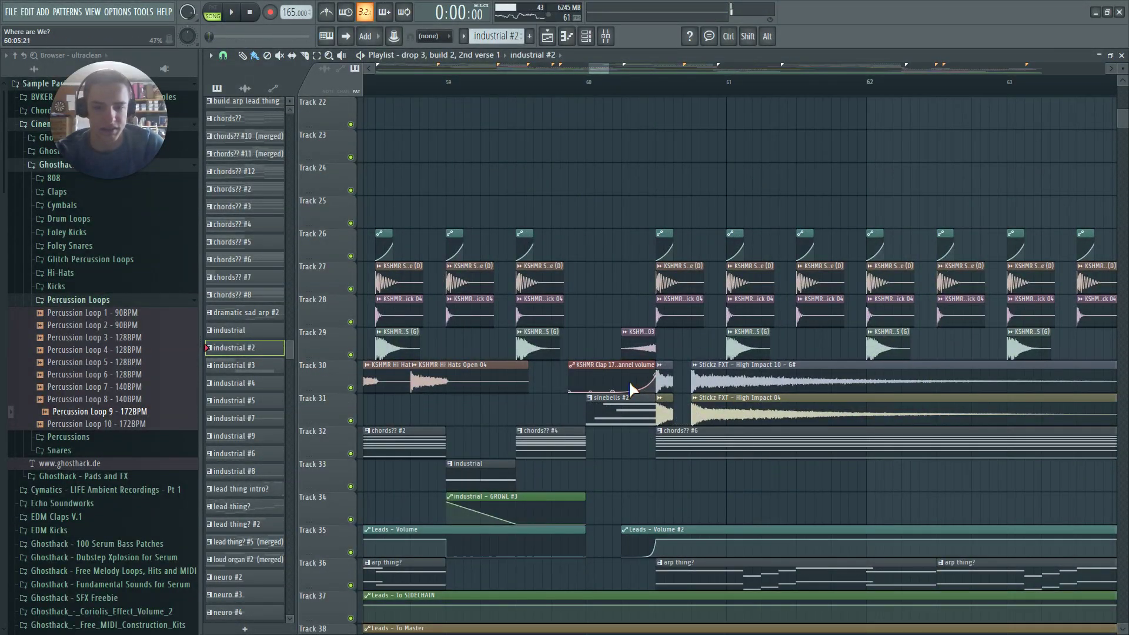
Audition the KSHMR Clap 17 - Open 03 clip on track 29 on its own and inspect its reversed sample settings
{"action": "scroll", "coordinate": [616, 326], "scroll_direction": "down", "scroll_amount": 5}
{"action": "scroll", "coordinate": [674, 331], "scroll_direction": "up", "scroll_amount": 2}
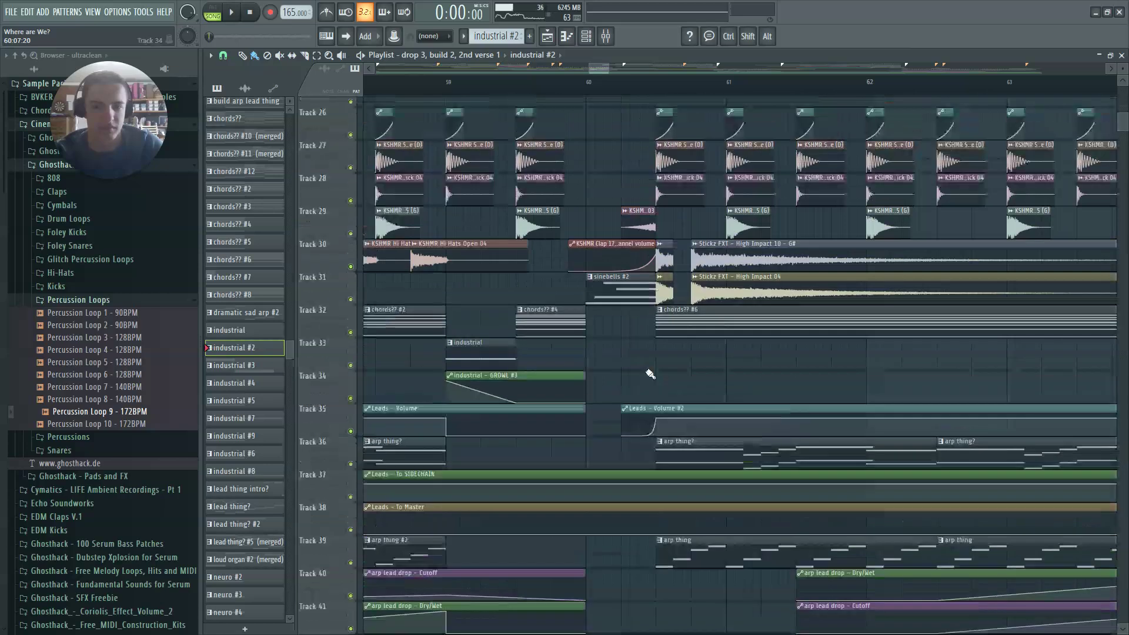
{"action": "key", "text": "y"}
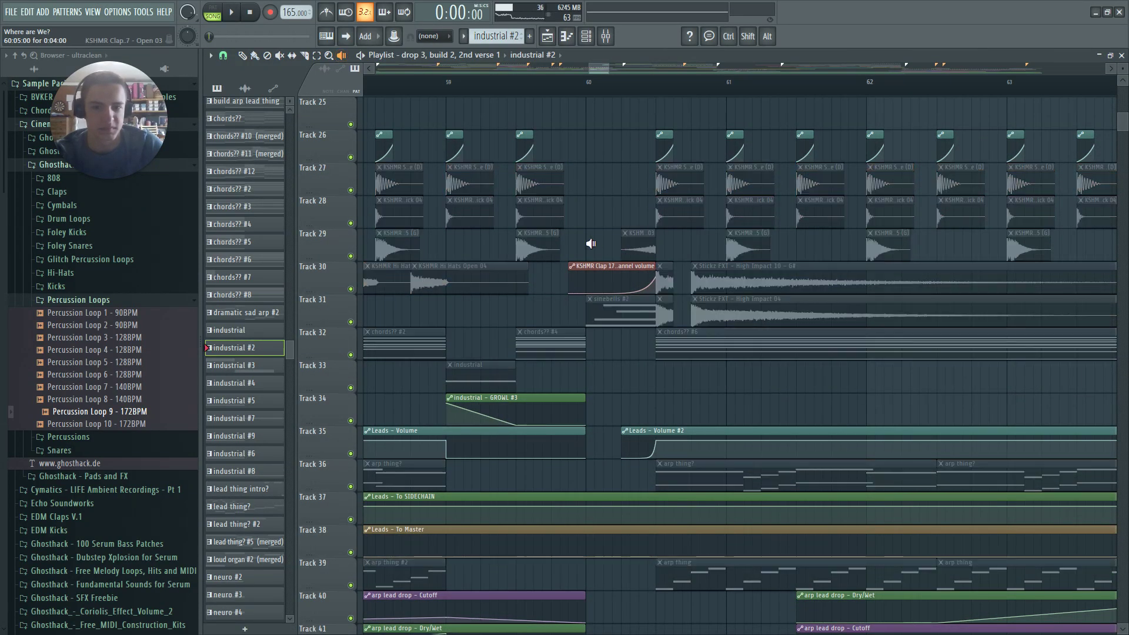
{"action": "left_click", "coordinate": [622, 245]}
{"action": "double_click", "coordinate": [649, 253]}
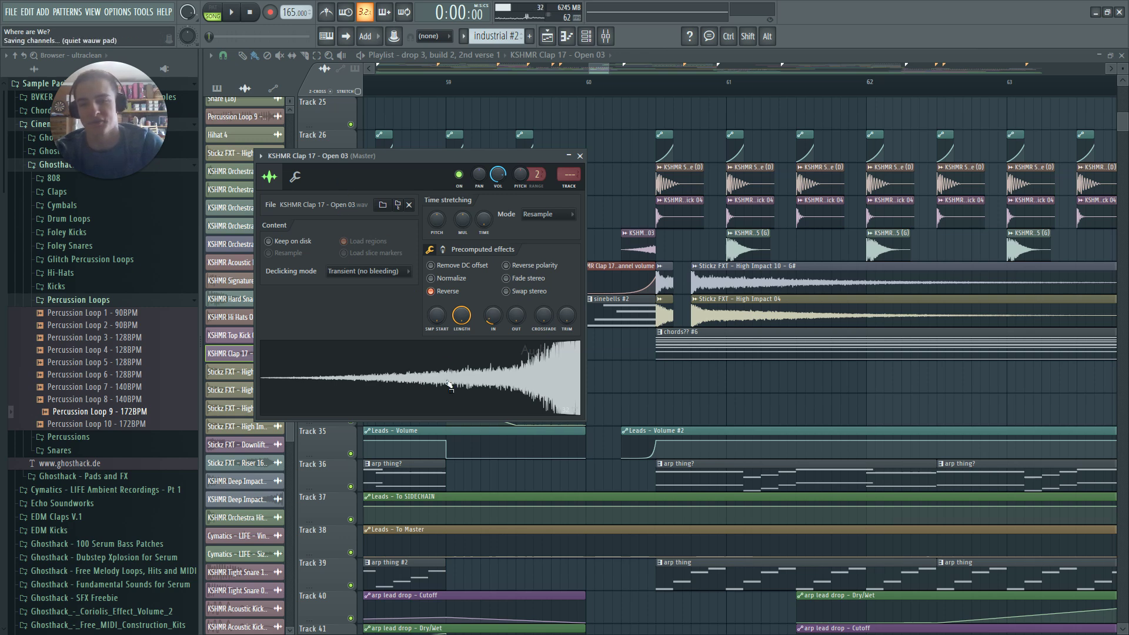
{"action": "key", "text": "Escape"}
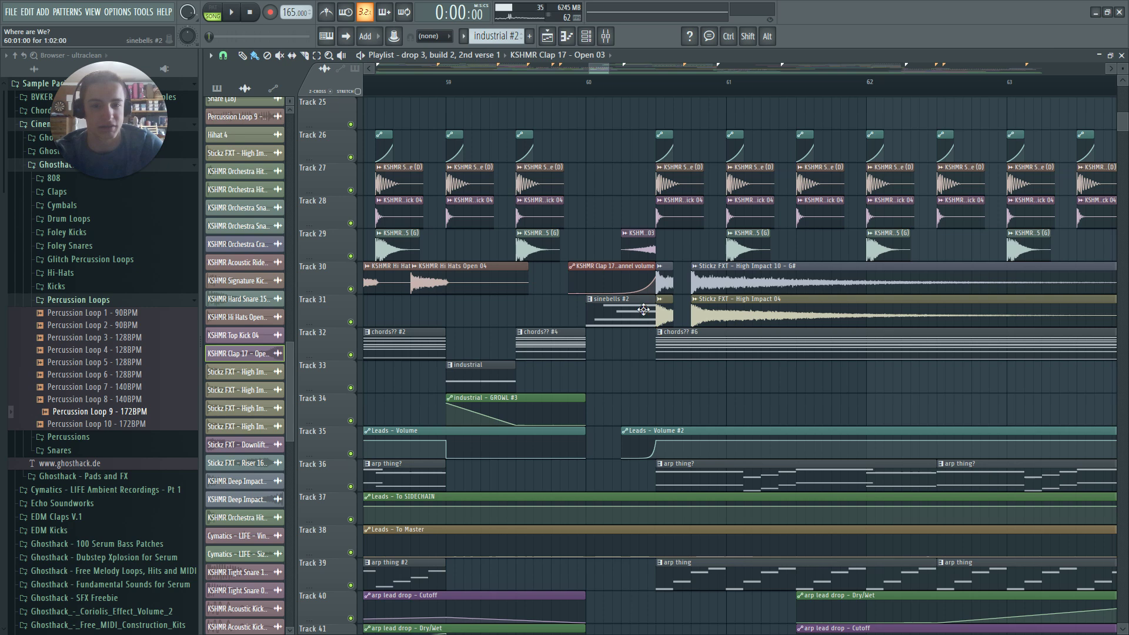
Play the section after bar 60 and inspect the sample settings of the short High Impact 04 and High Impact 10 clips
{"action": "scroll", "coordinate": [586, 170], "scroll_direction": "down", "scroll_amount": 5}
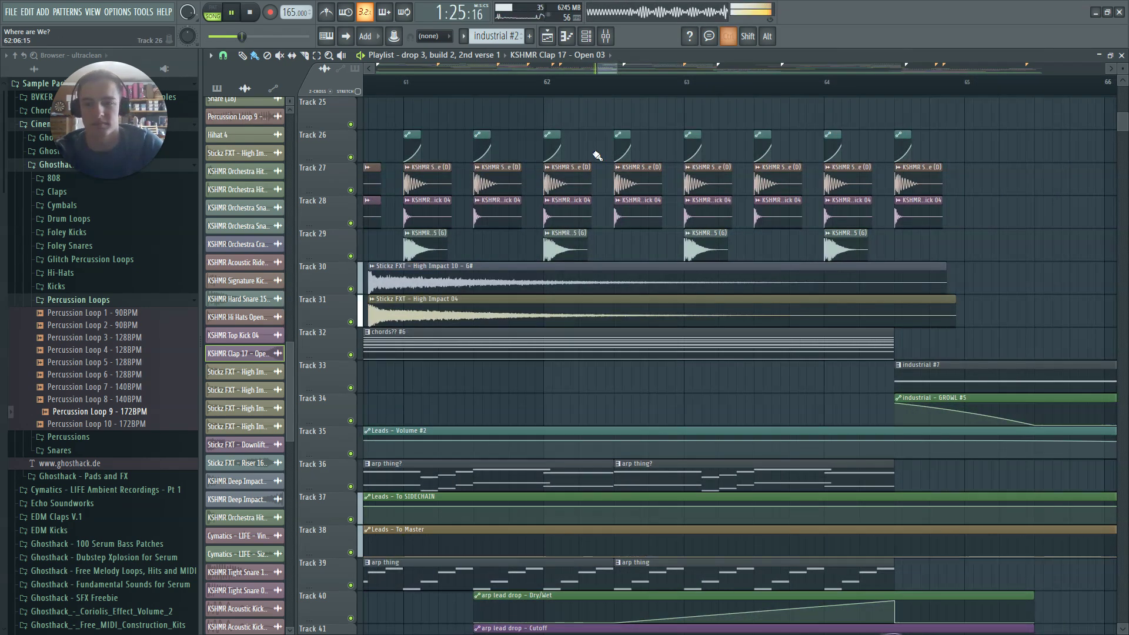
{"action": "scroll", "coordinate": [586, 170], "scroll_direction": "down", "scroll_amount": 3}
{"action": "key", "text": "space"}
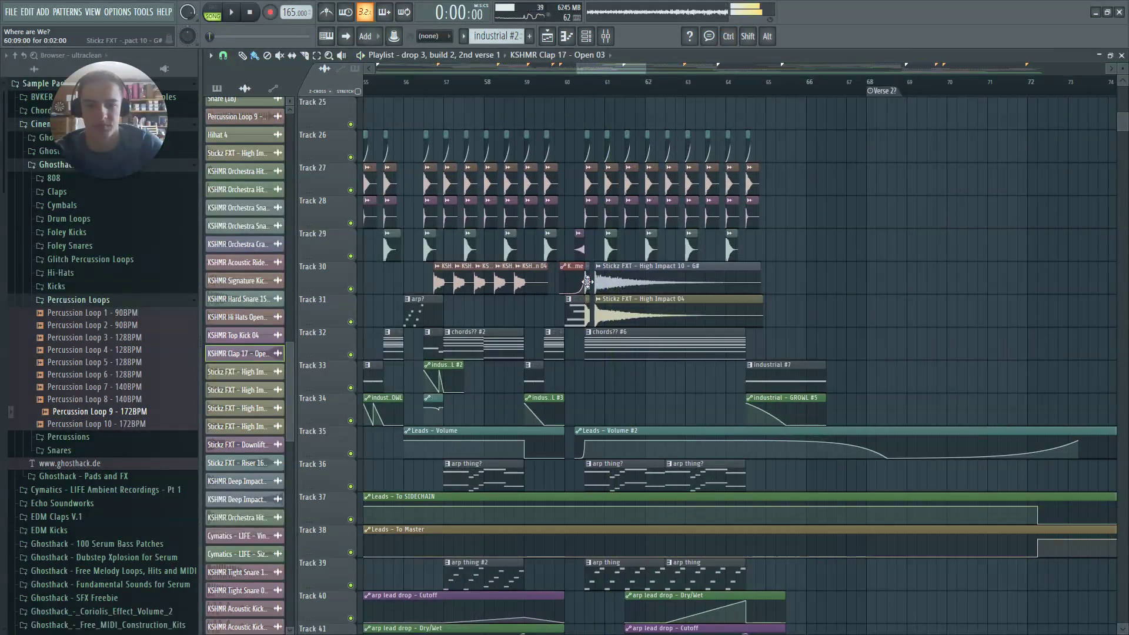
{"action": "double_click", "coordinate": [586, 321]}
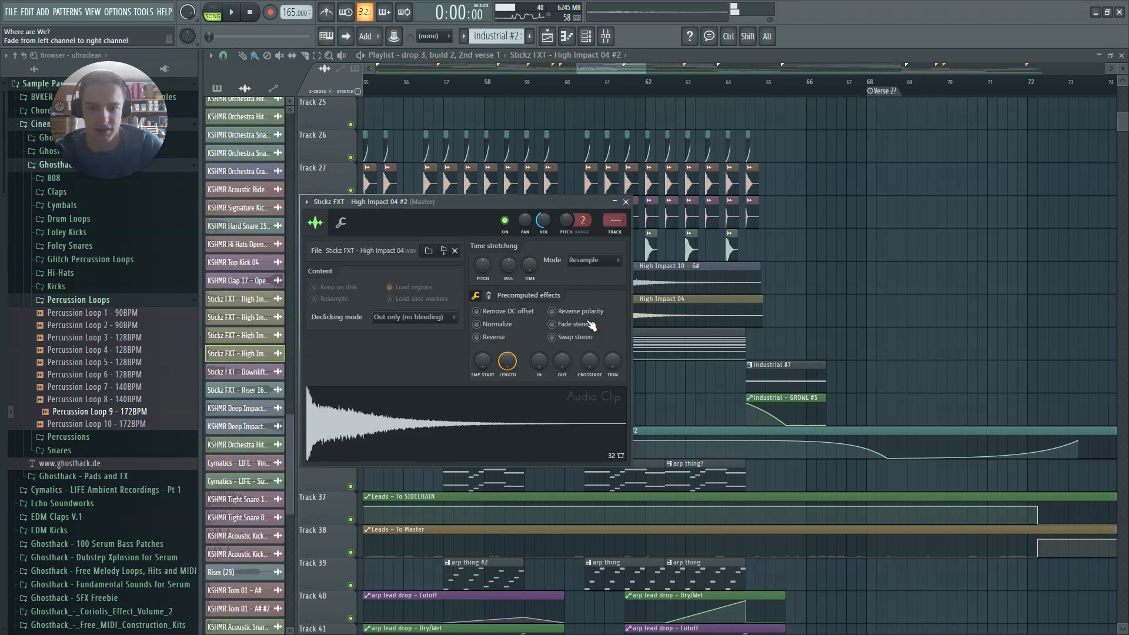
{"action": "key", "text": "Escape"}
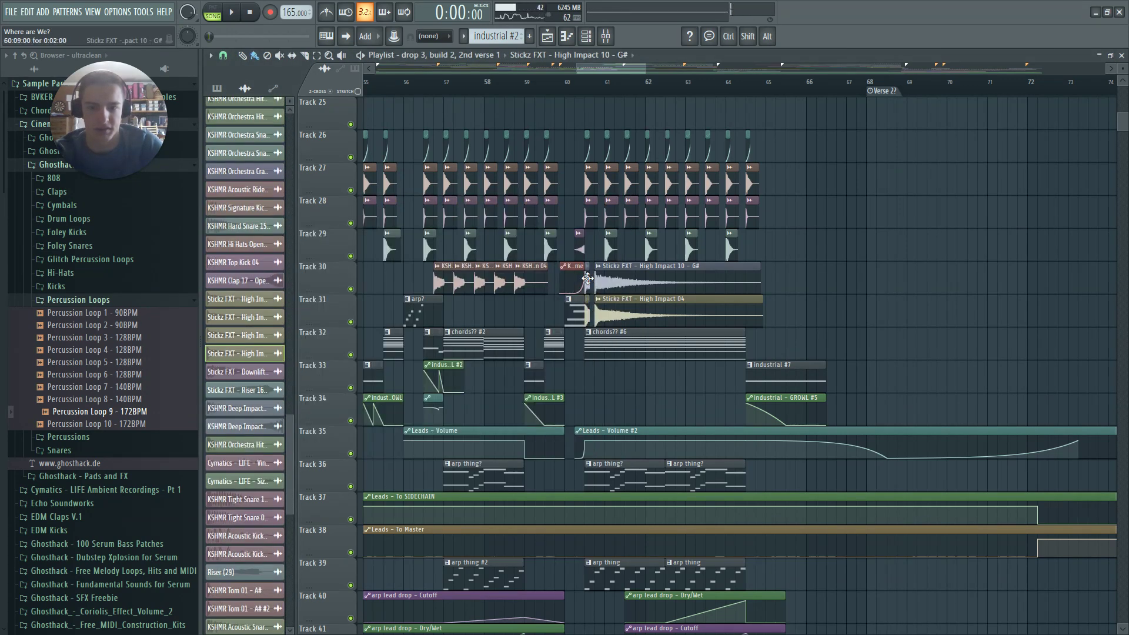
{"action": "double_click", "coordinate": [587, 278]}
{"action": "key", "text": "Escape"}
{"action": "key", "text": "F9"}
{"action": "key", "text": "F9"}
Play the bar 60 transition where the reversed clap leads into the impact clips
{"action": "key", "text": "space"}
{"action": "scroll", "coordinate": [579, 262], "scroll_direction": "up", "scroll_amount": 2}
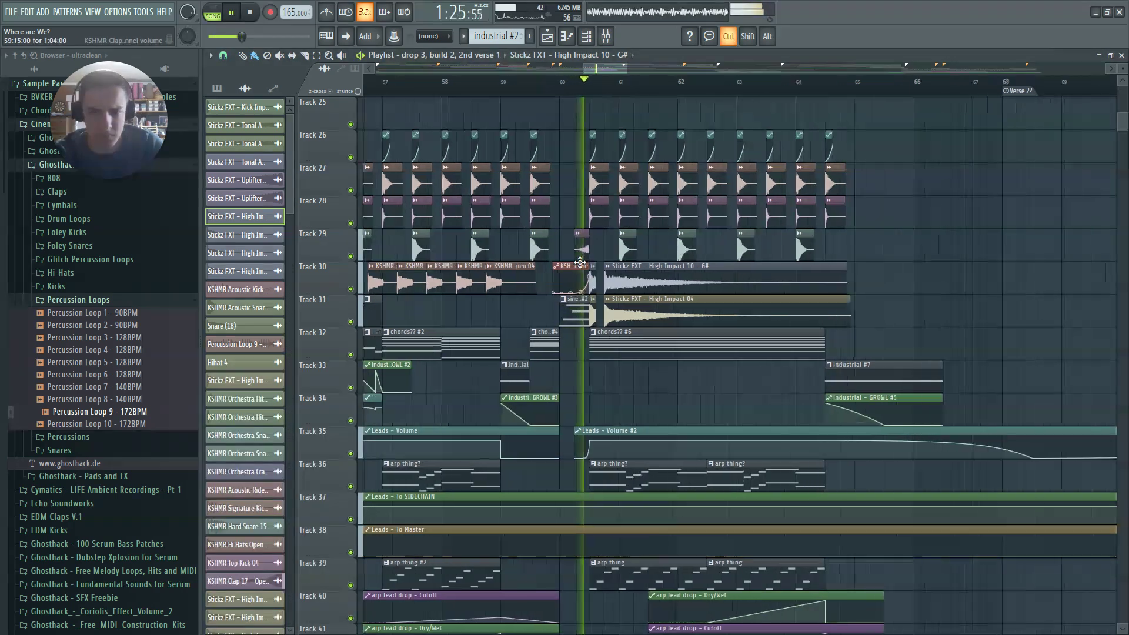
{"action": "key", "text": "space"}
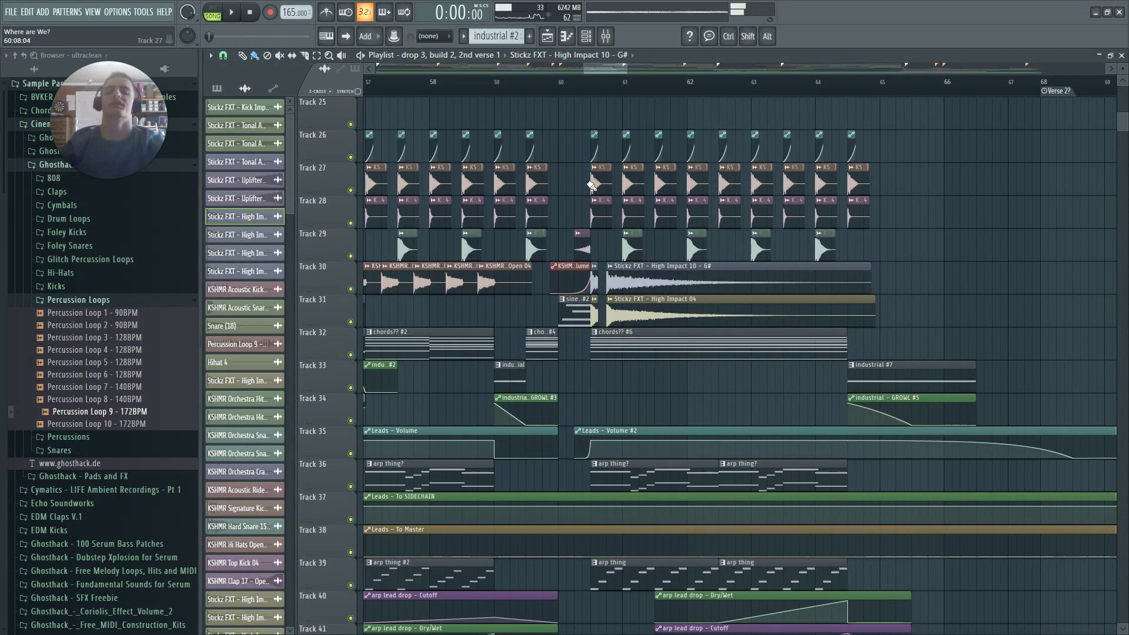
Set the playback position to bar 60 and compare the panning of the High Impact 10 - G# and G# #4 channels
{"action": "double_click", "coordinate": [595, 271]}
{"action": "key", "text": "Escape"}
{"action": "left_click", "coordinate": [563, 95]}
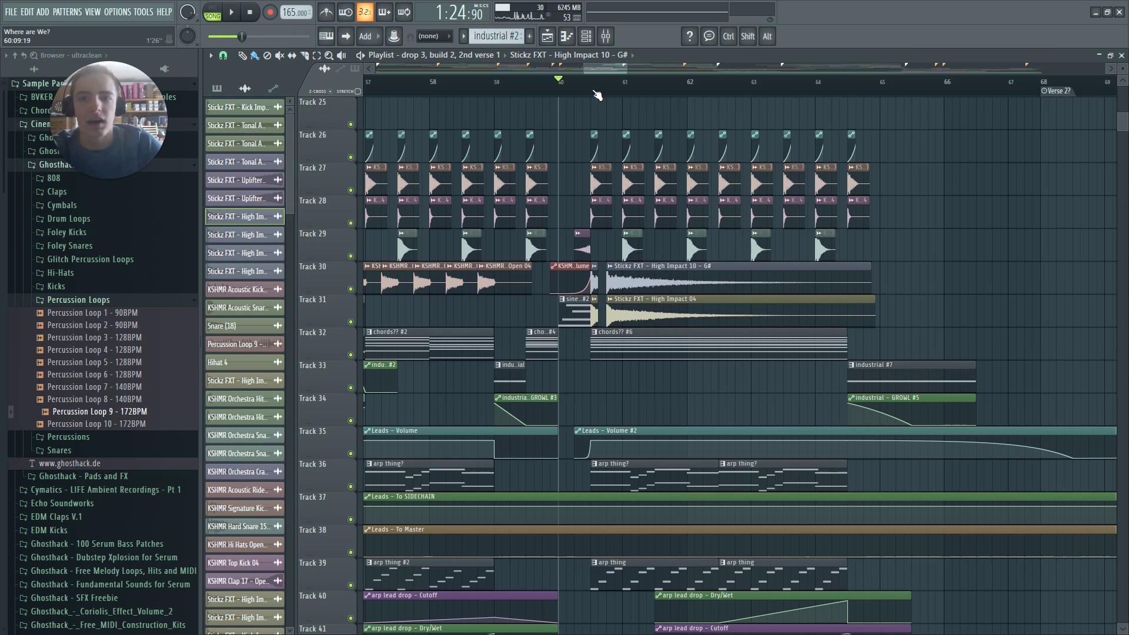
{"action": "left_click", "coordinate": [273, 221]}
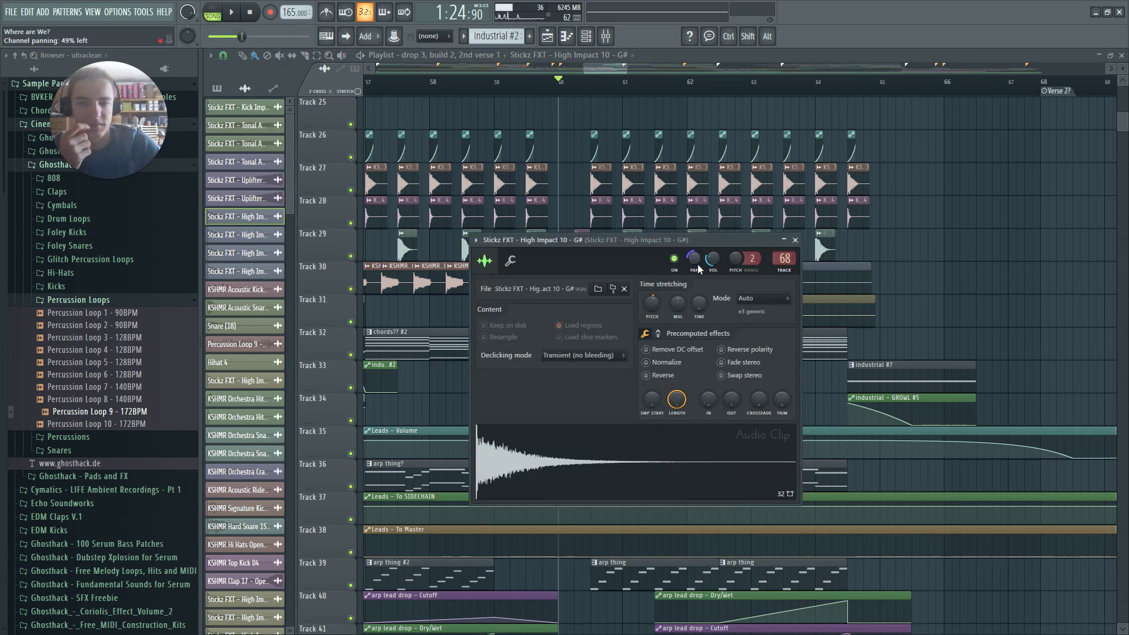
{"action": "left_click", "coordinate": [215, 234]}
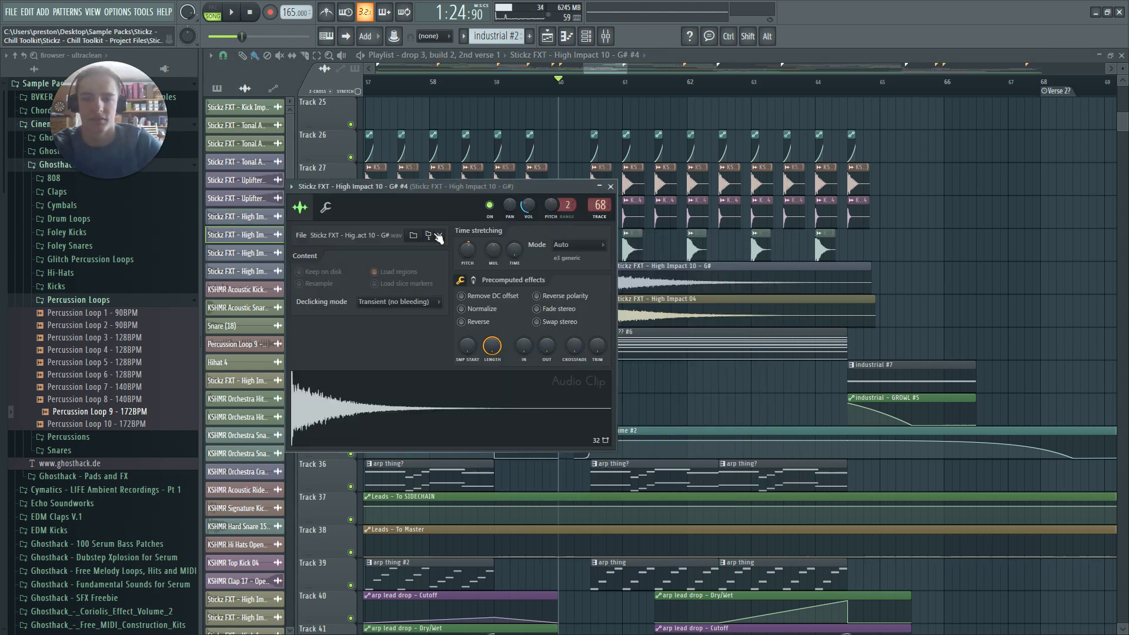
{"action": "left_click", "coordinate": [611, 186]}
Play the impacts from bar 60 and recheck the channel settings of High Impact 10 - G# #4 and High Impact 10 - G#
{"action": "key", "text": "space"}
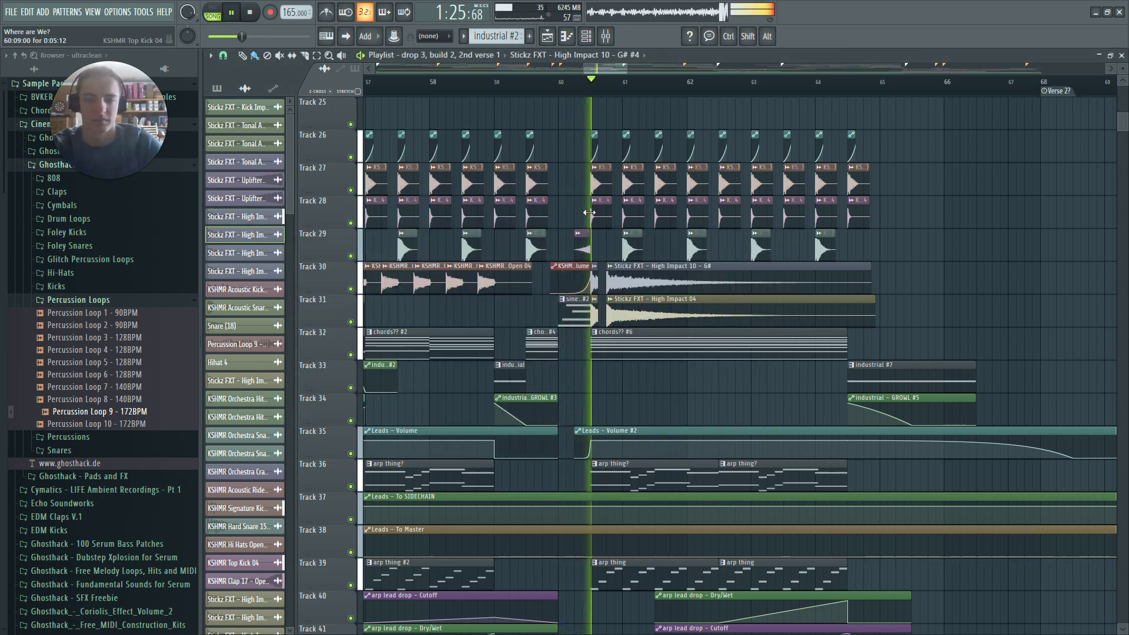
{"action": "key", "text": "space"}
{"action": "left_click", "coordinate": [269, 235]}
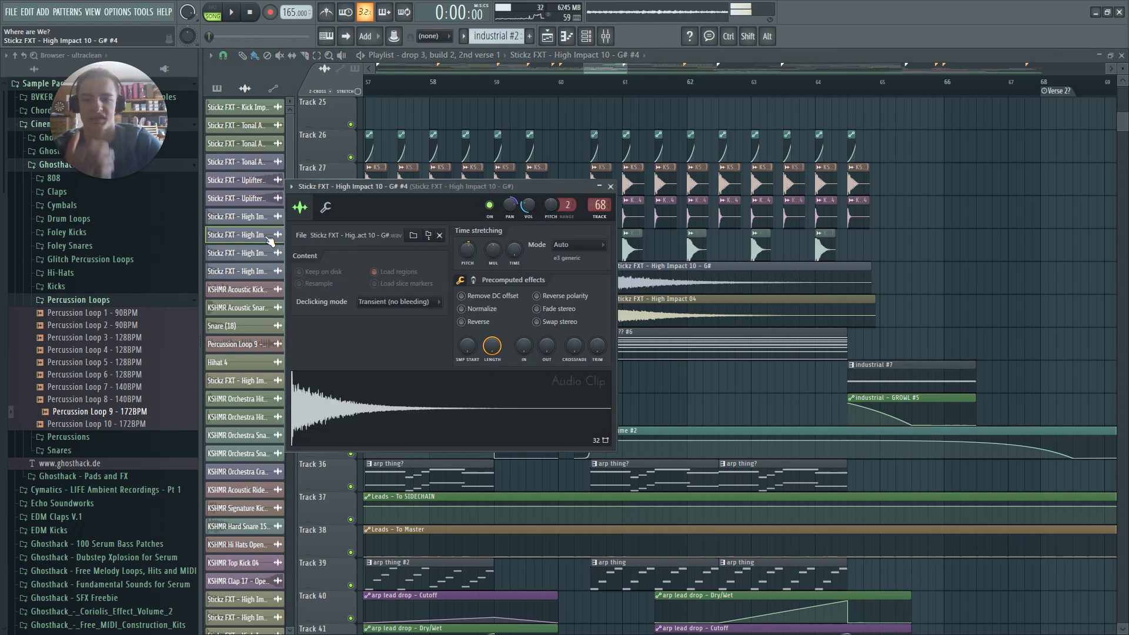
{"action": "key", "text": "Escape"}
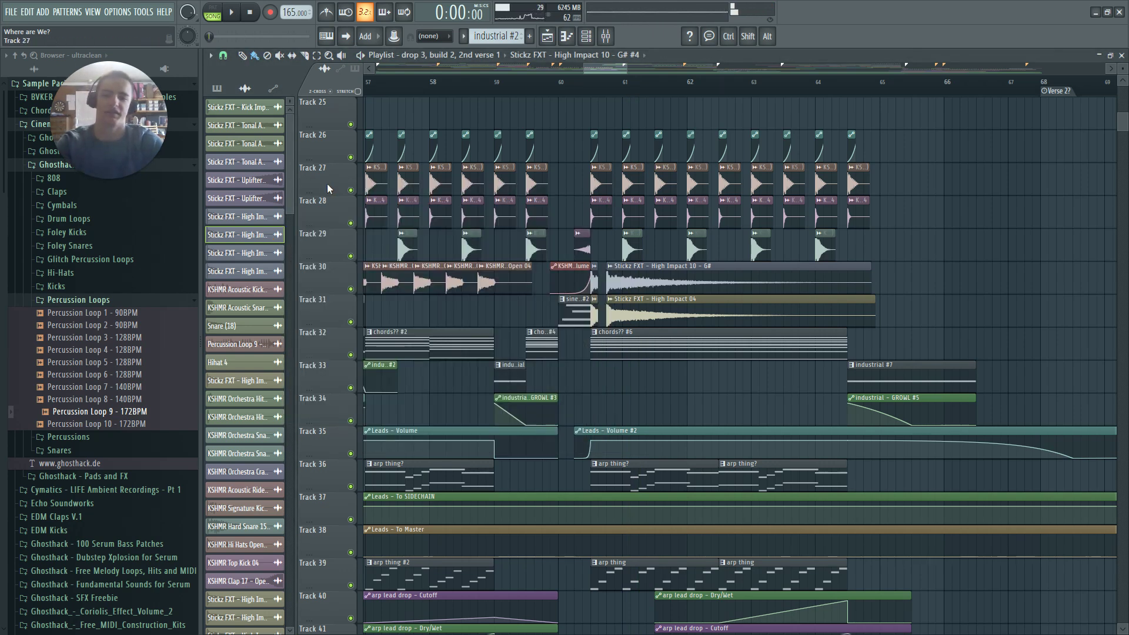
{"action": "left_click", "coordinate": [258, 217]}
{"action": "key", "text": "Escape"}
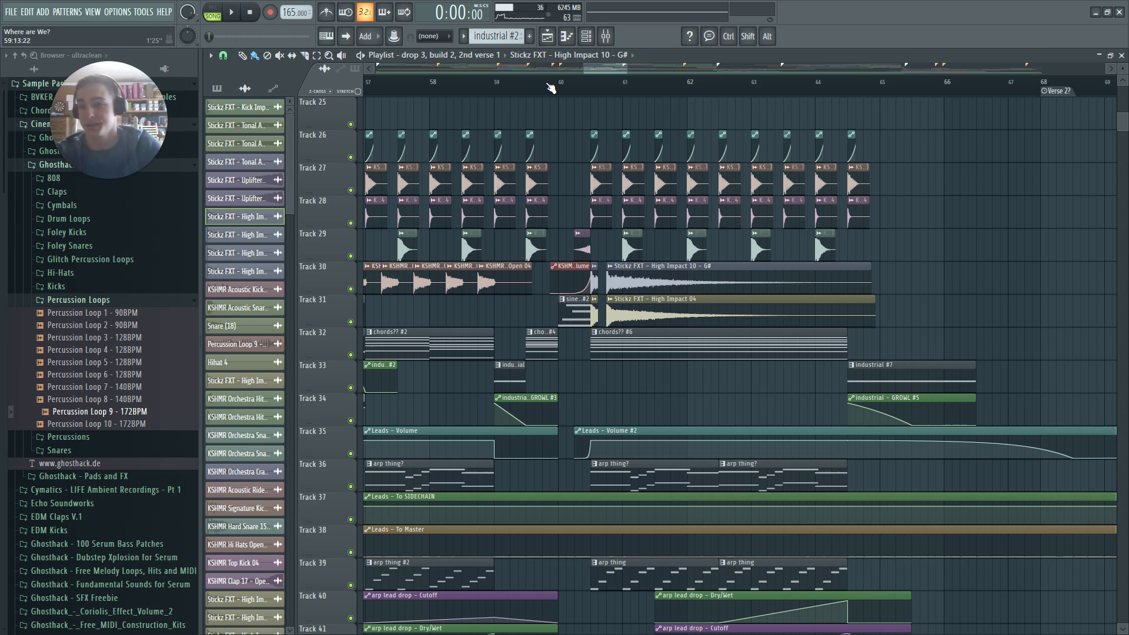
Audition the arp thing? clips on track 36 after bar 60
{"action": "scroll", "coordinate": [601, 170], "scroll_direction": "down", "scroll_amount": 6}
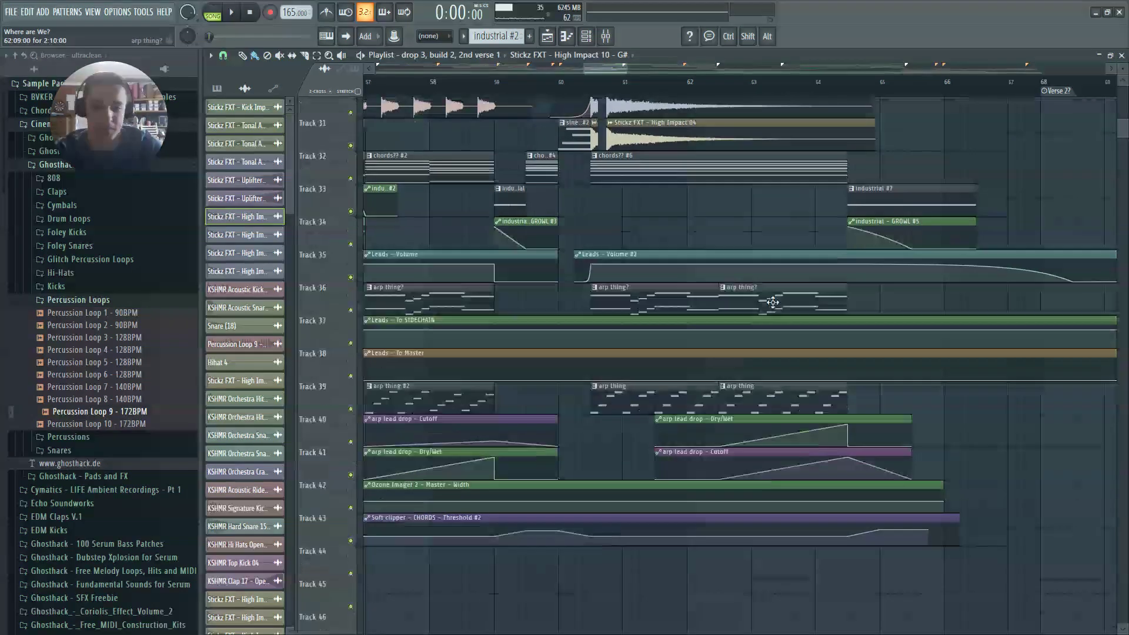
{"action": "key", "text": "y"}
{"action": "left_click_drag", "start_coordinate": [598, 290], "coordinate": [743, 278]}
{"action": "left_click", "coordinate": [572, 81]}
{"action": "key", "text": "space"}
Play the arrangement from around bar 59 into bar 63, following the arp clips and arp lead drop automation
{"action": "mouse_move", "coordinate": [600, 64]}
{"action": "left_mouse_down"}
{"action": "mouse_move", "coordinate": [623, 68]}
{"action": "mouse_move", "coordinate": [602, 63]}
{"action": "left_mouse_up"}
{"action": "scroll", "coordinate": [703, 172], "scroll_direction": "down", "scroll_amount": 3}
{"action": "scroll", "coordinate": [706, 174], "scroll_direction": "down", "scroll_amount": 1}
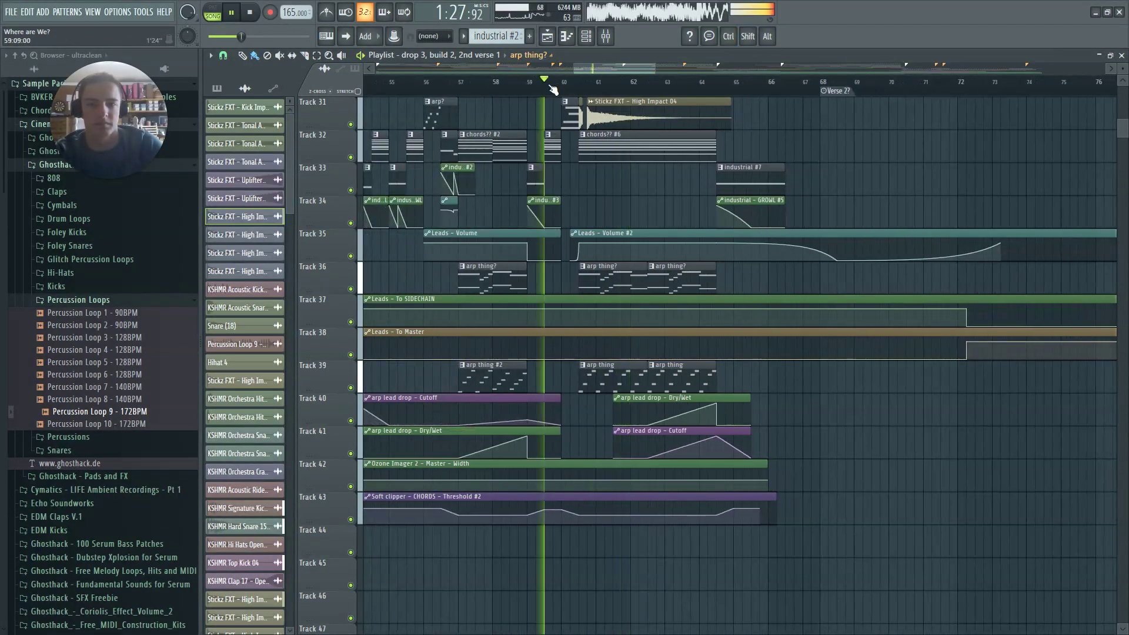
{"action": "scroll", "coordinate": [764, 179], "scroll_direction": "up", "scroll_amount": 3}
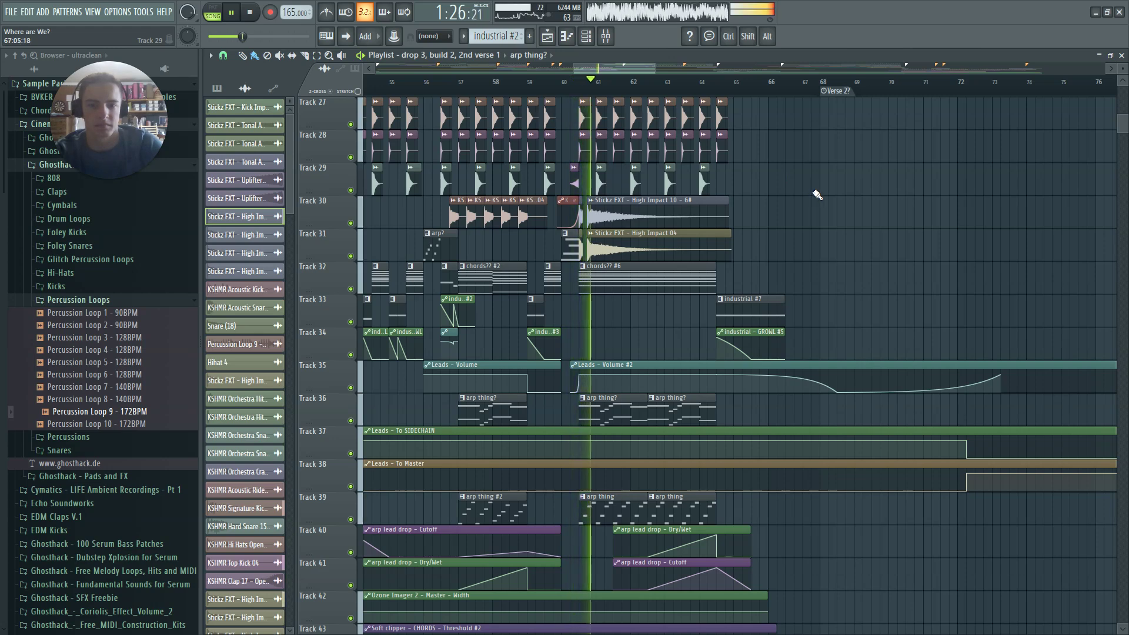
{"action": "scroll", "coordinate": [800, 185], "scroll_direction": "down", "scroll_amount": 1}
{"action": "scroll", "coordinate": [845, 187], "scroll_direction": "down", "scroll_amount": 3}
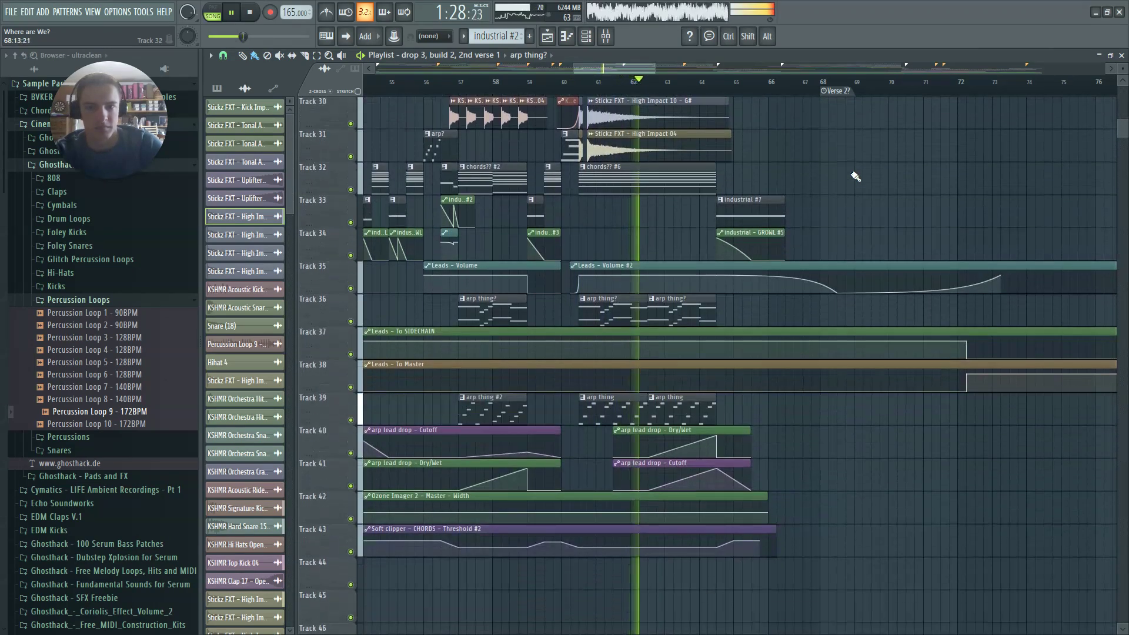
{"action": "scroll", "coordinate": [814, 182], "scroll_direction": "up", "scroll_amount": 2}
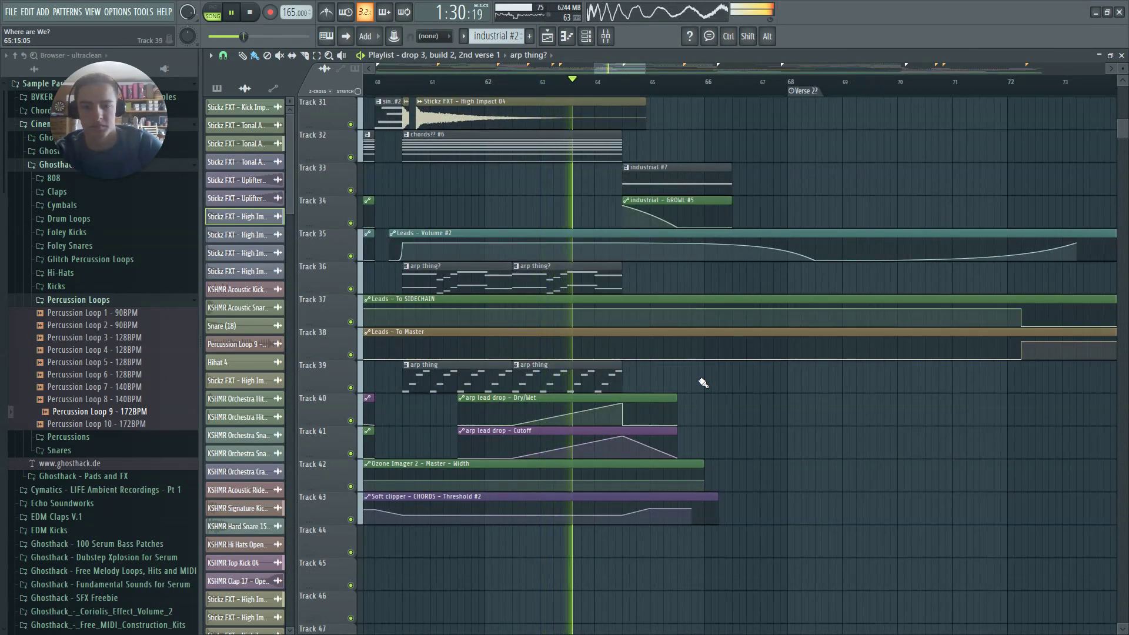
{"action": "key", "text": "space"}
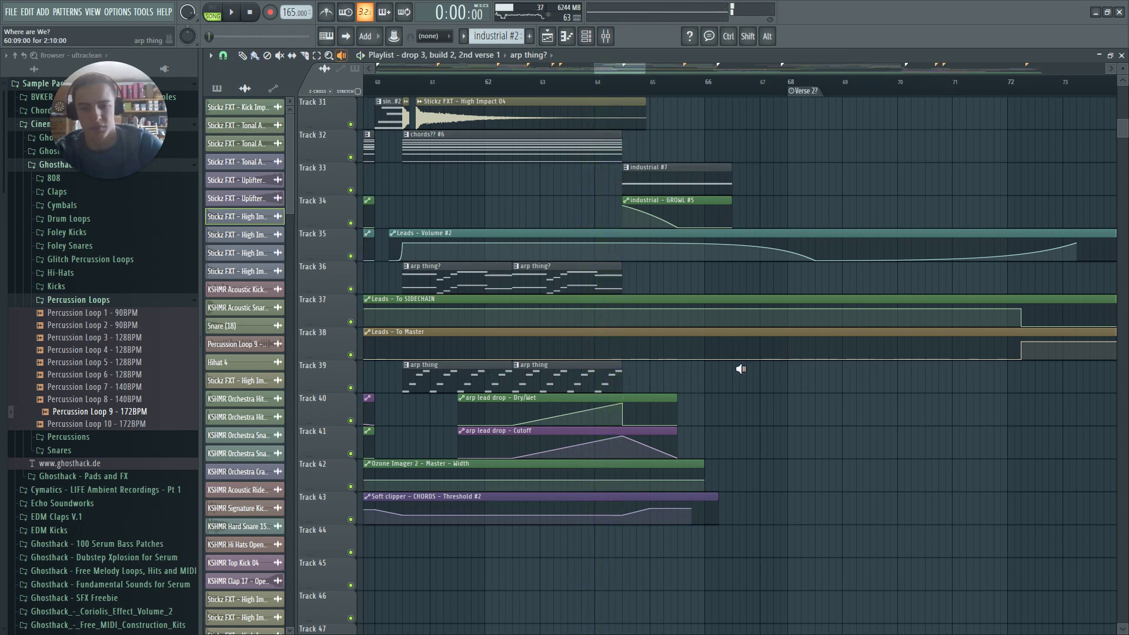
Audition the arp thing clips on track 39 around bars 62 to 64
{"action": "left_click", "coordinate": [552, 388]}
{"action": "left_click_drag", "start_coordinate": [567, 382], "coordinate": [607, 382]}
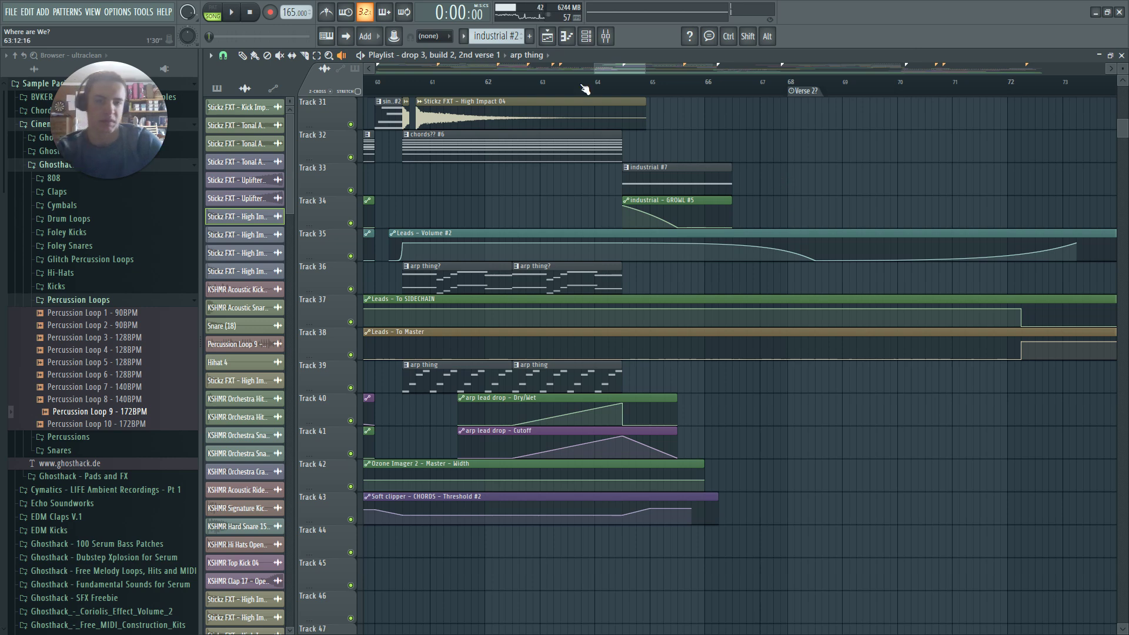
{"action": "key", "text": "space"}
{"action": "scroll", "coordinate": [673, 252], "scroll_direction": "up", "scroll_amount": 4}
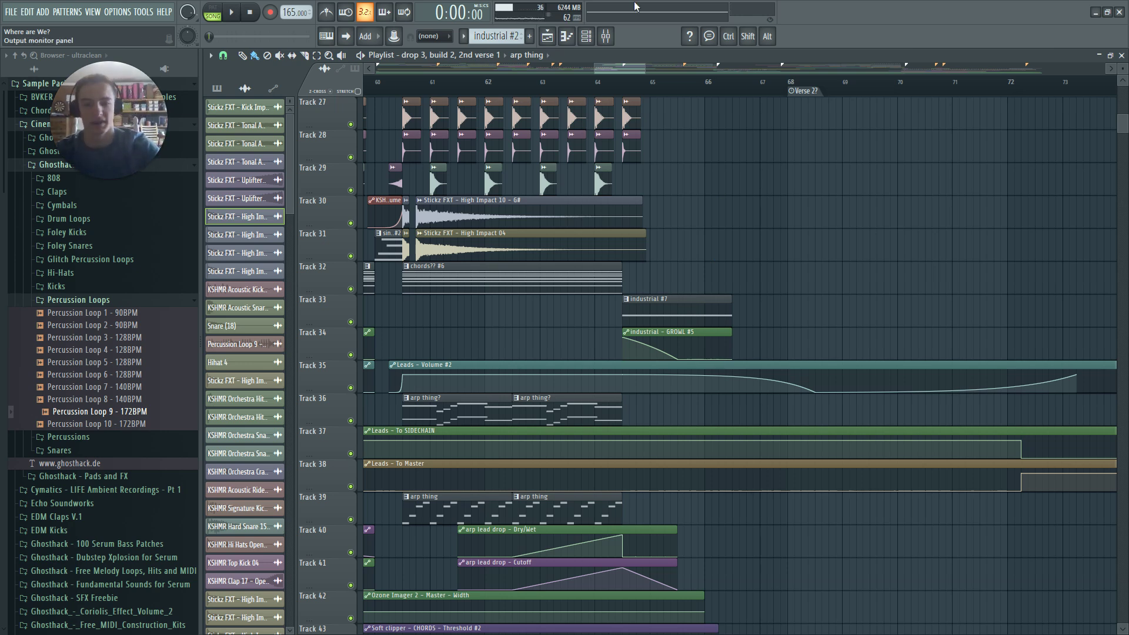
Play the arrangement from the Verse 2? marker at about bar 67 and stop shortly into the verse
{"action": "left_click_drag", "start_coordinate": [604, 69], "coordinate": [630, 69]}
{"action": "scroll", "coordinate": [693, 168], "scroll_direction": "up", "scroll_amount": 6}
{"action": "left_click", "coordinate": [581, 83]}
{"action": "key", "text": "space"}
{"action": "scroll", "coordinate": [625, 182], "scroll_direction": "up", "scroll_amount": 7}
{"action": "scroll", "coordinate": [605, 235], "scroll_direction": "down", "scroll_amount": 4, "text": "ctrl"}
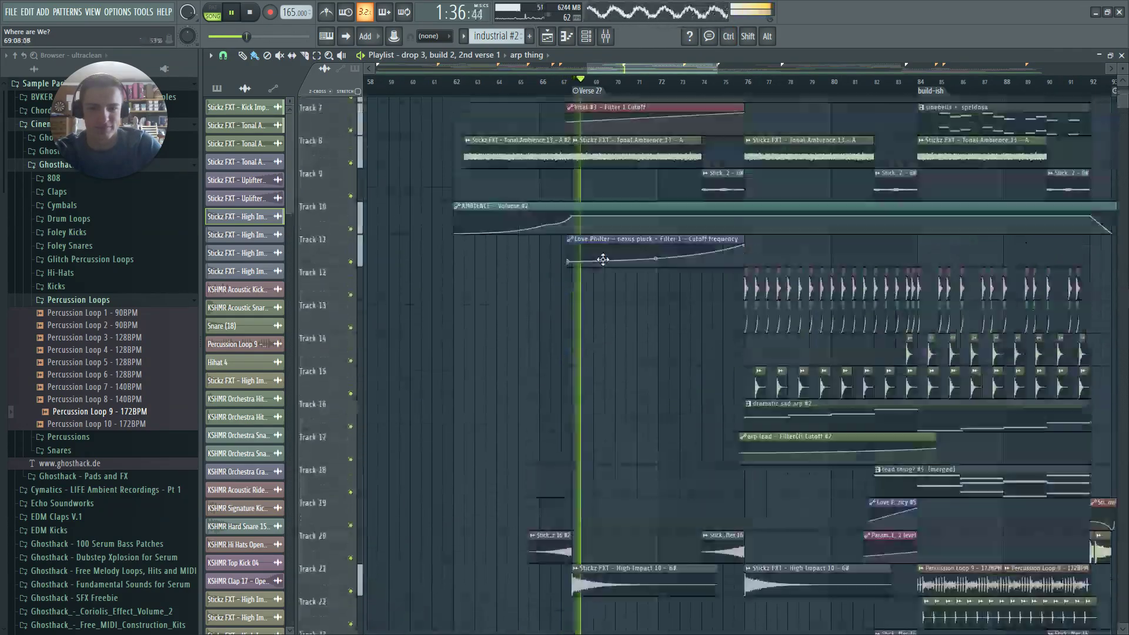
{"action": "key", "text": "space"}
Examine the third drop's layout on tracks 26 to 42, from bar 42 through to the Leads volume automation leading into the verse
{"action": "scroll", "coordinate": [479, 382], "scroll_direction": "down", "scroll_amount": 11}
{"action": "scroll", "coordinate": [482, 471], "scroll_direction": "down", "scroll_amount": 6, "text": "ctrl"}
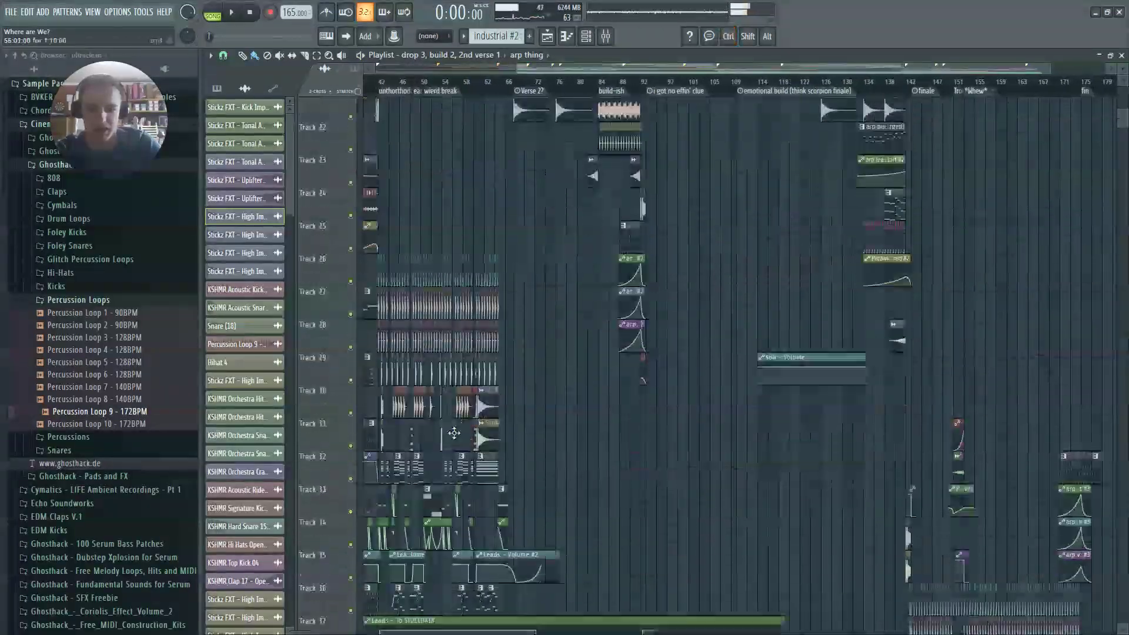
{"action": "scroll", "coordinate": [483, 494], "scroll_direction": "up", "scroll_amount": 5, "text": "ctrl"}
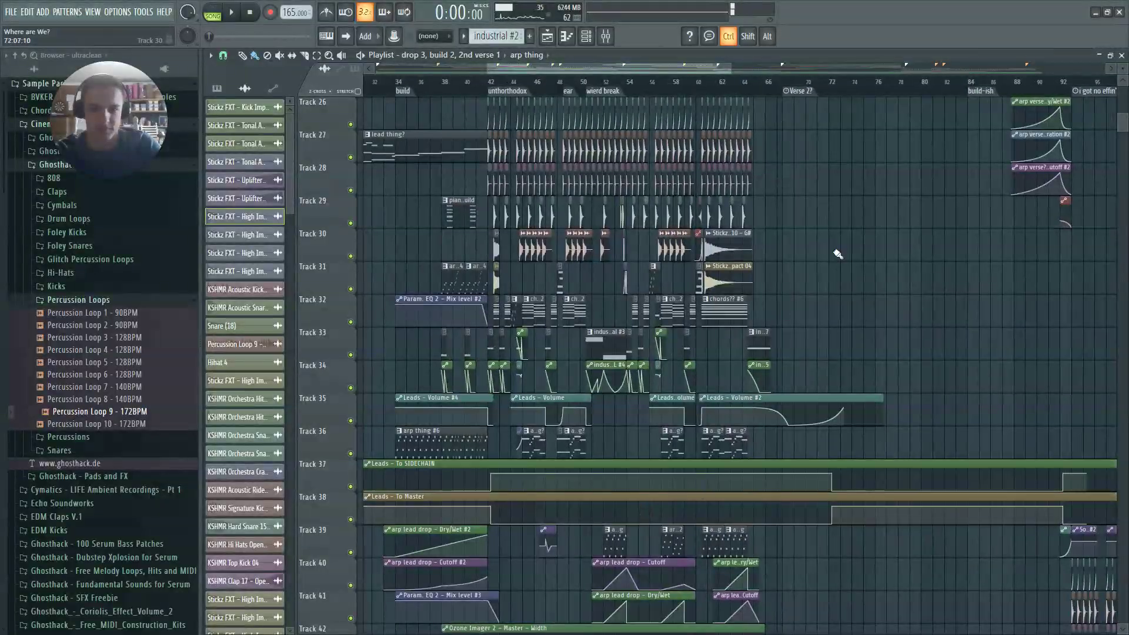
{"action": "scroll", "coordinate": [707, 274], "scroll_direction": "up", "scroll_amount": 2, "text": "ctrl"}
{"action": "left_click_drag", "start_coordinate": [636, 69], "coordinate": [621, 77]}
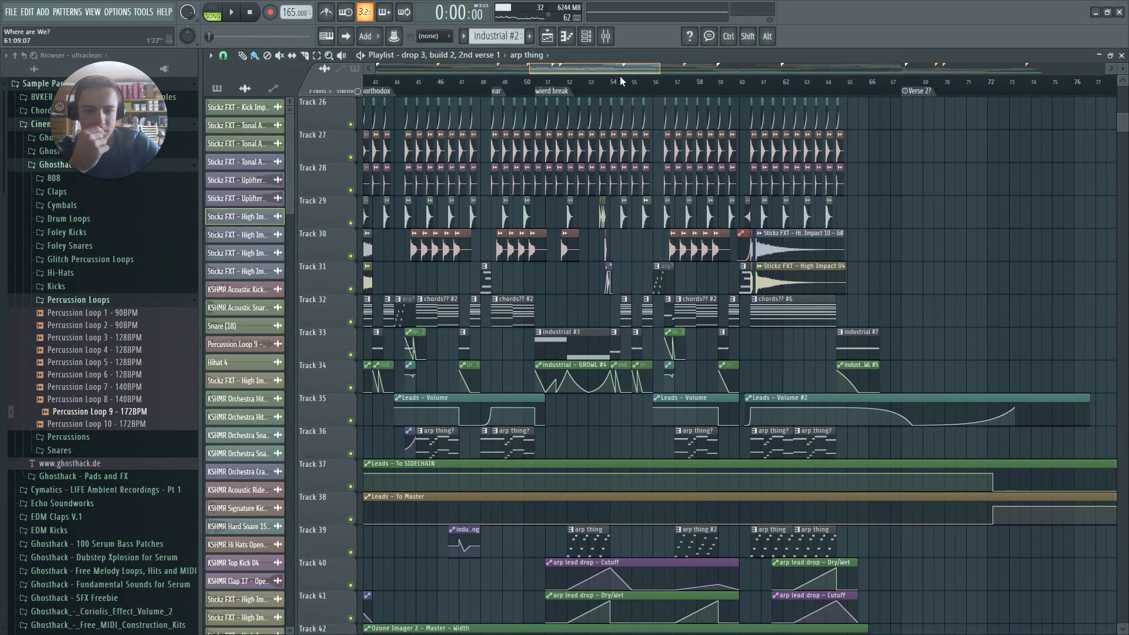
{"action": "left_click_drag", "start_coordinate": [615, 69], "coordinate": [626, 66]}
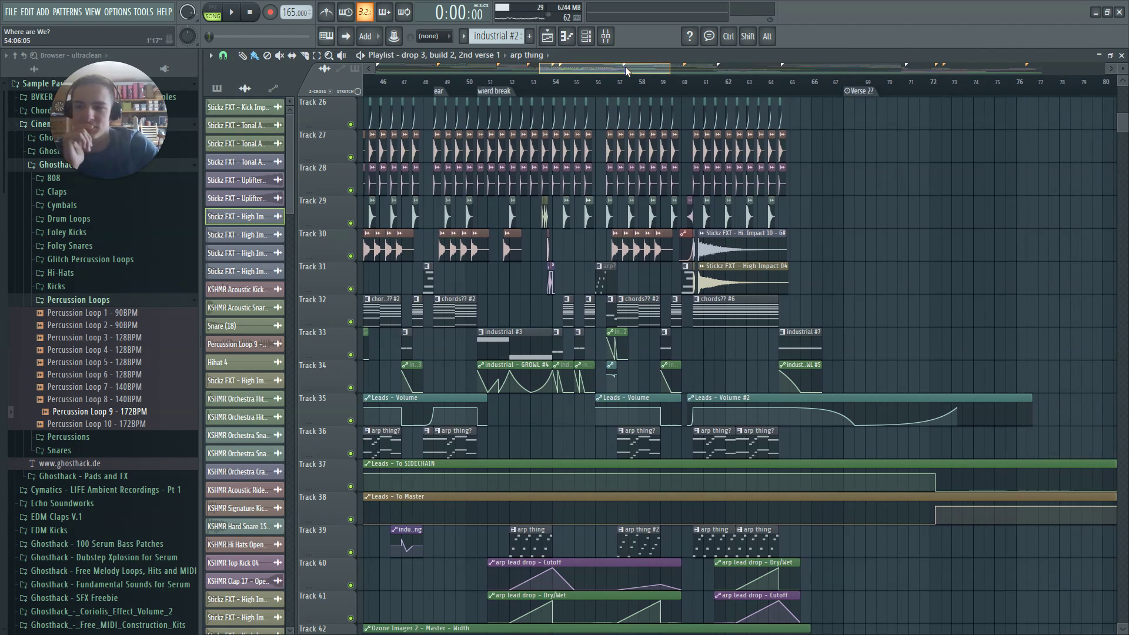
{"action": "left_click_drag", "start_coordinate": [625, 65], "coordinate": [710, 73]}
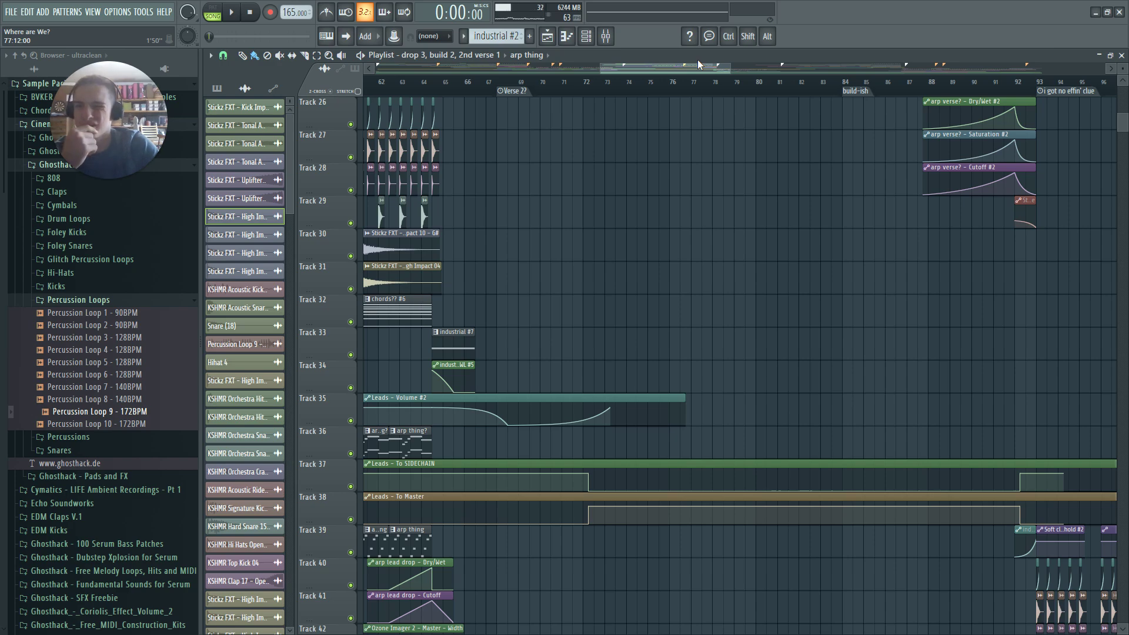
{"action": "left_click_drag", "start_coordinate": [698, 61], "coordinate": [717, 73]}
Examine the second verse's ambience, drum, arp and impact clips on tracks 6 to 28, up to the build-ish section
{"action": "scroll", "coordinate": [625, 378], "scroll_direction": "up", "scroll_amount": 5}
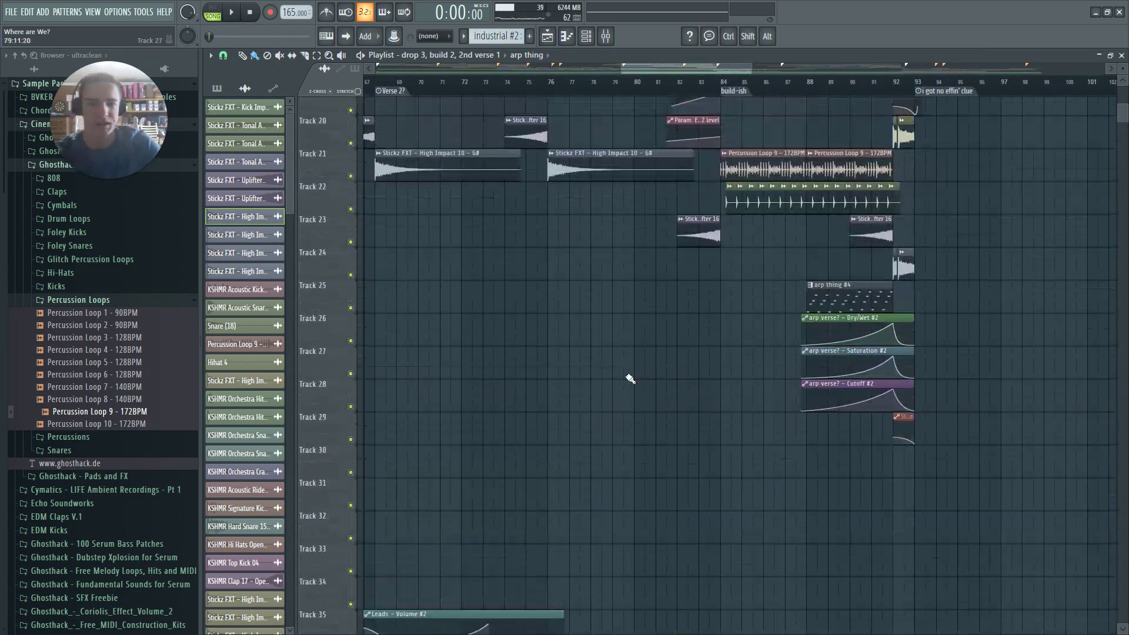
{"action": "scroll", "coordinate": [508, 455], "scroll_direction": "up", "scroll_amount": 2}
{"action": "scroll", "coordinate": [494, 443], "scroll_direction": "down", "scroll_amount": 3, "text": "ctrl"}
{"action": "scroll", "coordinate": [453, 430], "scroll_direction": "up", "scroll_amount": 2, "text": "ctrl"}
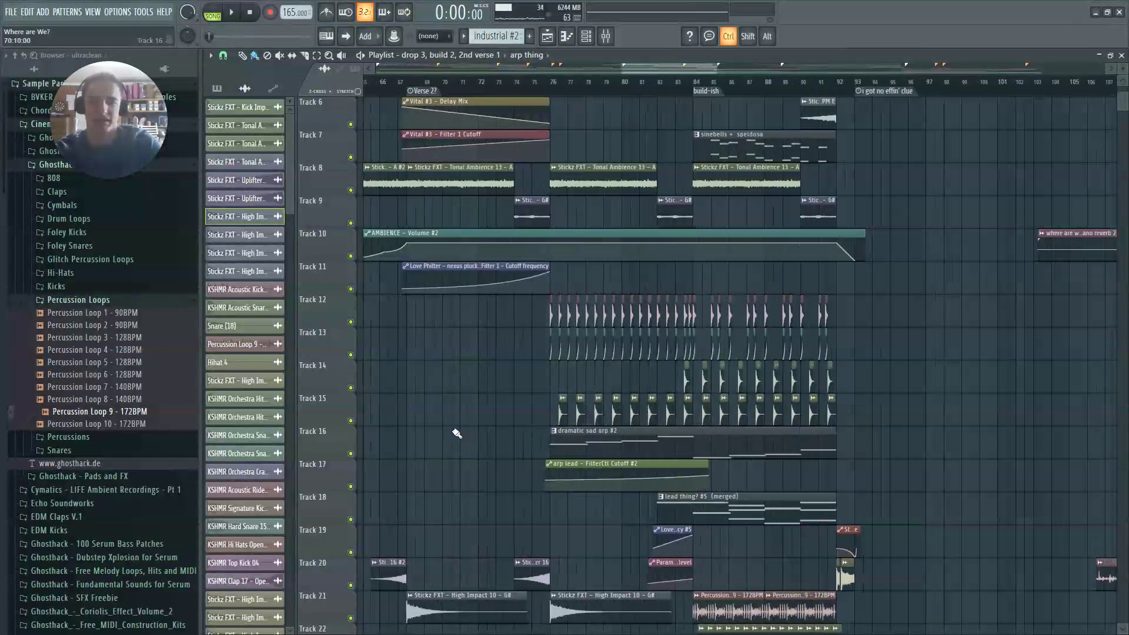
{"action": "scroll", "coordinate": [425, 429], "scroll_direction": "down", "scroll_amount": 2, "text": "ctrl"}
{"action": "scroll", "coordinate": [426, 429], "scroll_direction": "down", "scroll_amount": 5, "text": "ctrl"}
{"action": "scroll", "coordinate": [559, 484], "scroll_direction": "down", "scroll_amount": 4}
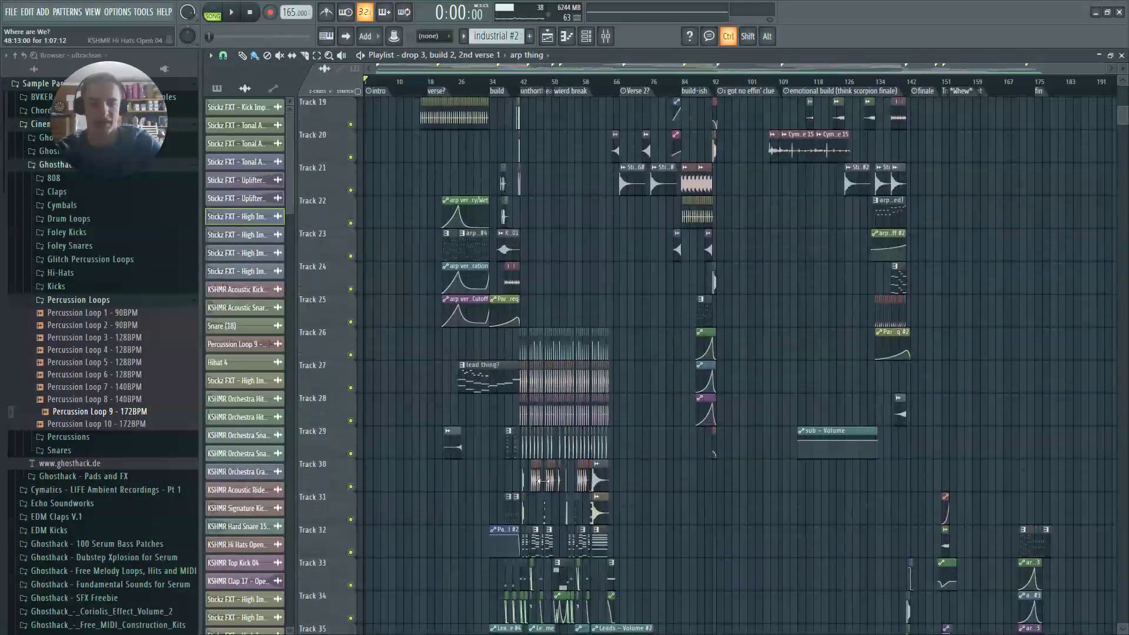
Return to the drop and examine its industrial growl, Leads volume, arp and soft clipper automation from bar 42 onward
{"action": "scroll", "coordinate": [559, 481], "scroll_direction": "up", "scroll_amount": 5, "text": "ctrl"}
{"action": "scroll", "coordinate": [601, 475], "scroll_direction": "up", "scroll_amount": 2, "text": "ctrl"}
{"action": "scroll", "coordinate": [625, 281], "scroll_direction": "down", "scroll_amount": 6}
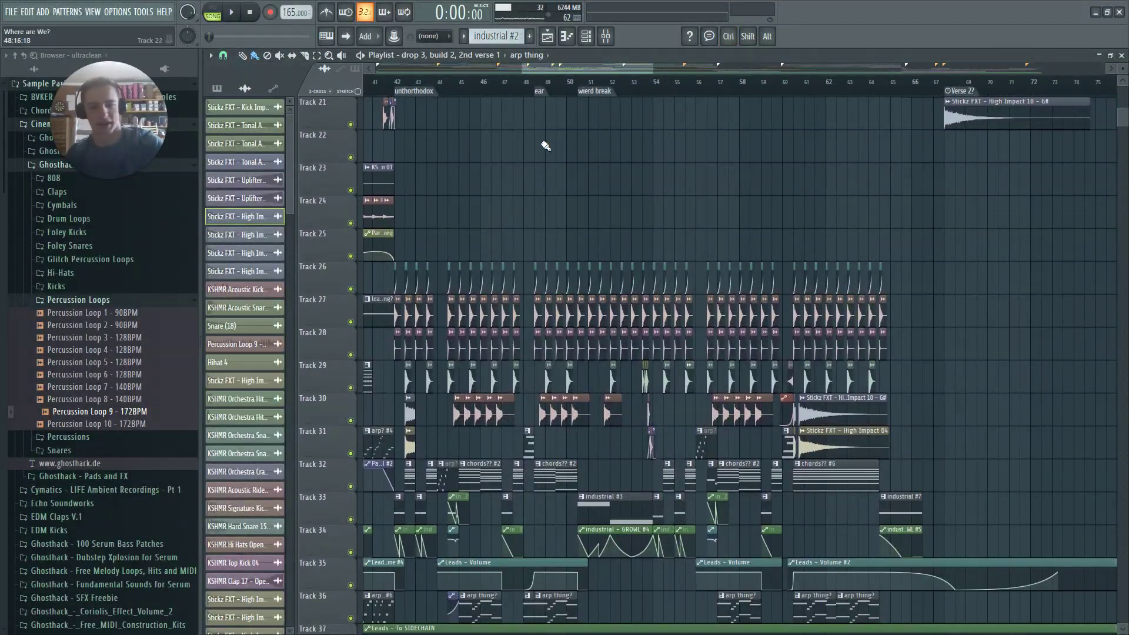
{"action": "scroll", "coordinate": [550, 149], "scroll_direction": "down", "scroll_amount": 1}
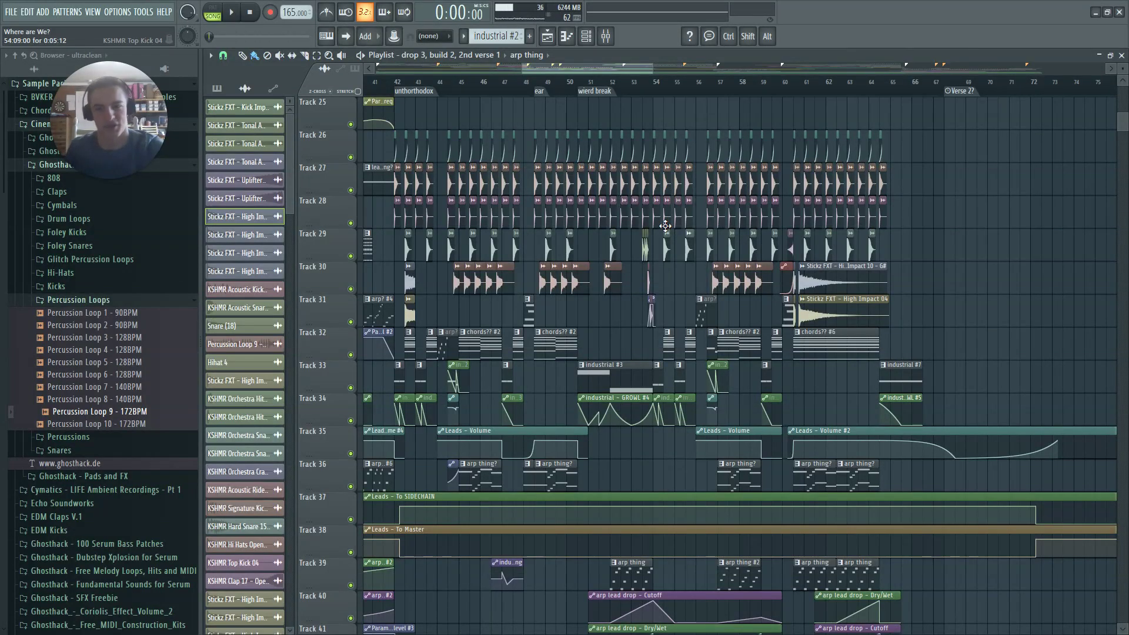
{"action": "scroll", "coordinate": [615, 222], "scroll_direction": "down", "scroll_amount": 5}
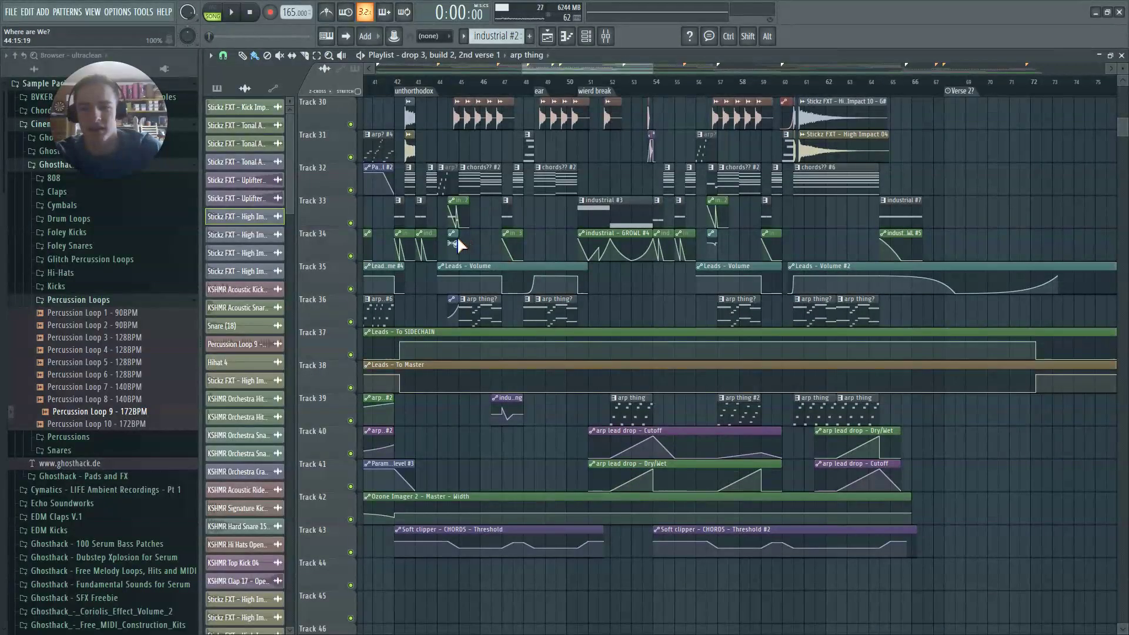
{"action": "scroll", "coordinate": [435, 260], "scroll_direction": "up", "scroll_amount": 3}
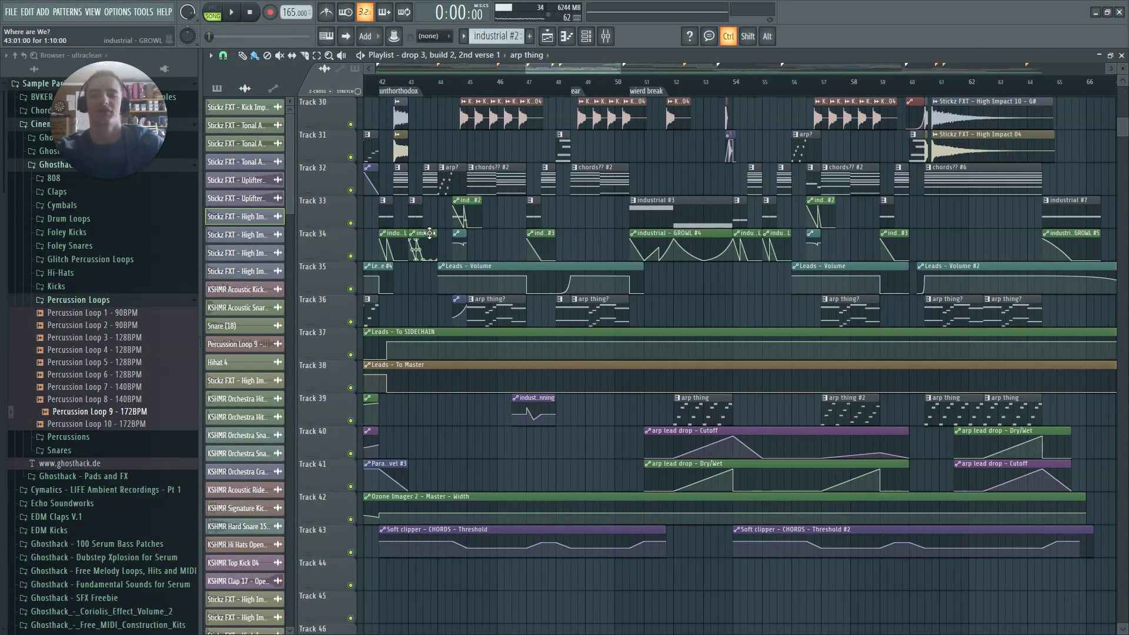
{"action": "scroll", "coordinate": [430, 235], "scroll_direction": "up", "scroll_amount": 2}
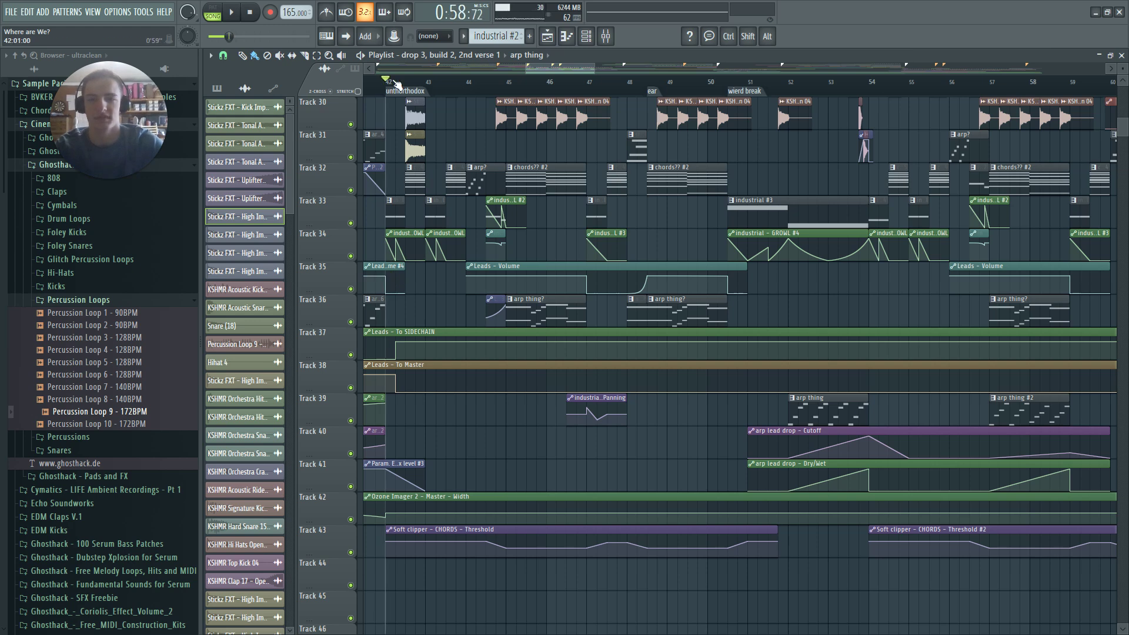
Highlight the drop's opening from bar 42 to 46, clear the selection, and examine the clips that follow up to bar 66
{"action": "left_click_drag", "start_coordinate": [390, 90], "coordinate": [545, 76]}
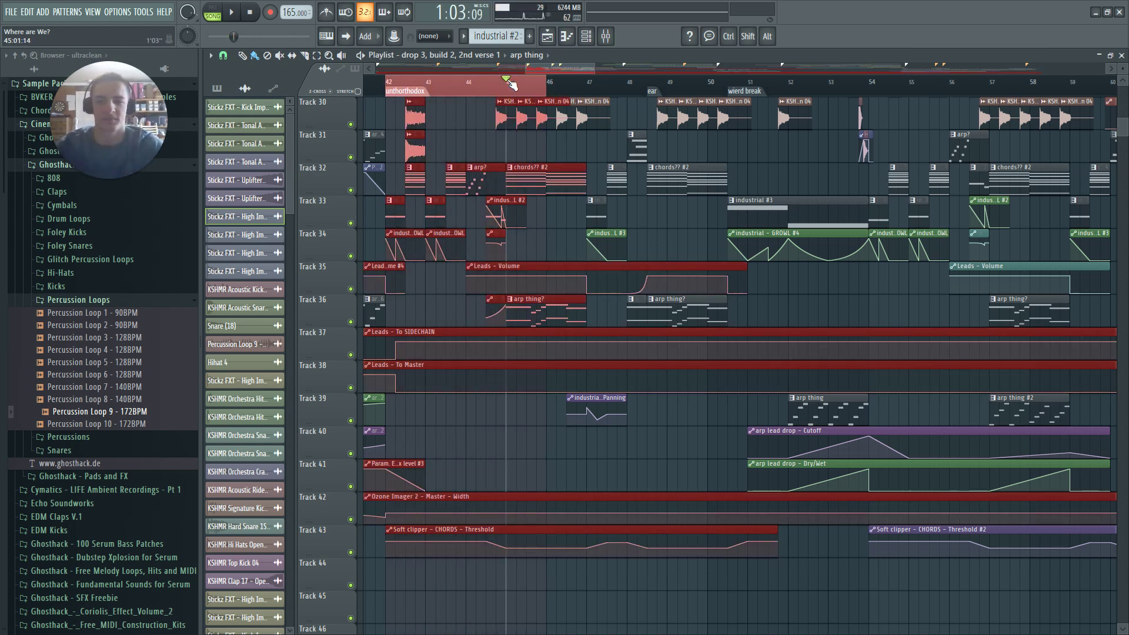
{"action": "left_click_drag", "start_coordinate": [389, 85], "coordinate": [517, 78]}
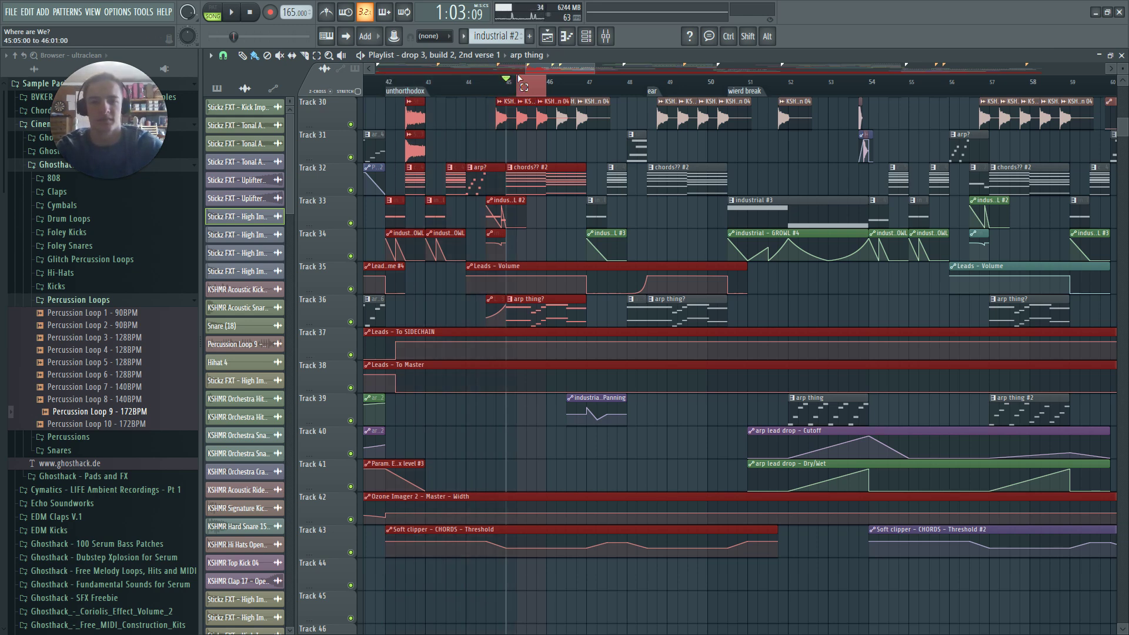
{"action": "left_click", "coordinate": [483, 108], "text": "ctrl"}
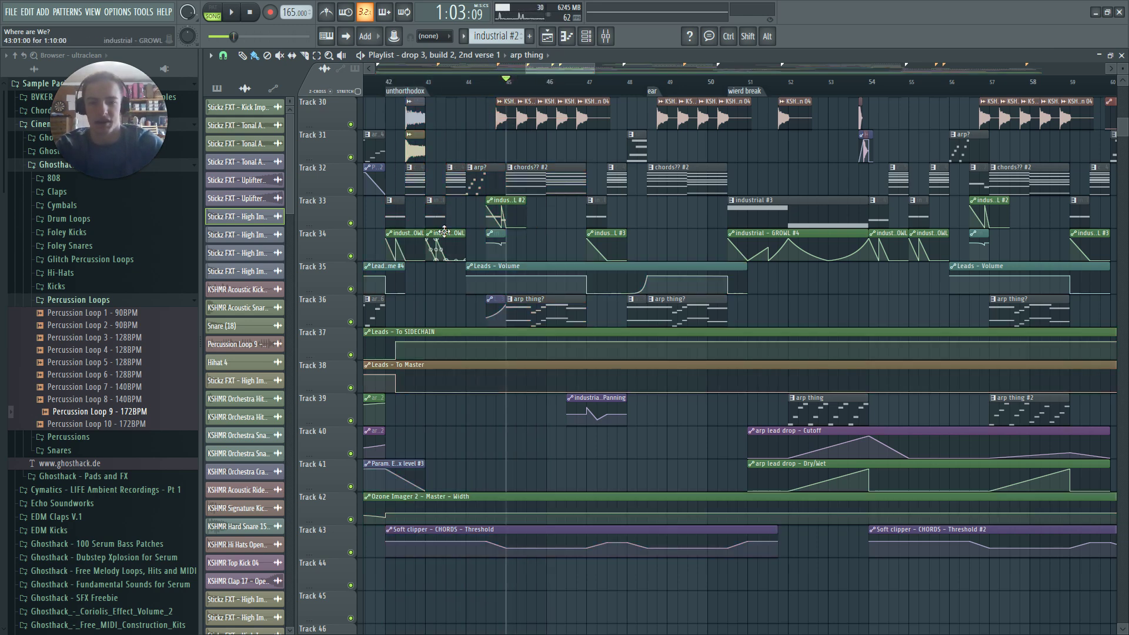
{"action": "scroll", "coordinate": [830, 171], "scroll_direction": "down", "scroll_amount": 5, "text": "ctrl"}
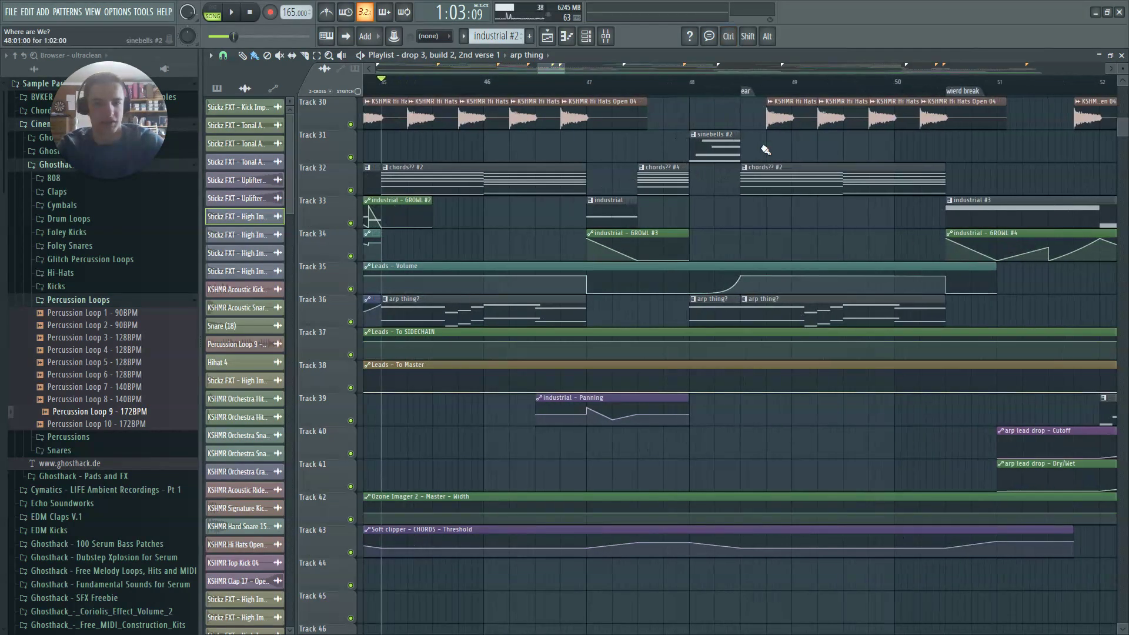
{"action": "scroll", "coordinate": [893, 214], "scroll_direction": "up", "scroll_amount": 3, "text": "ctrl"}
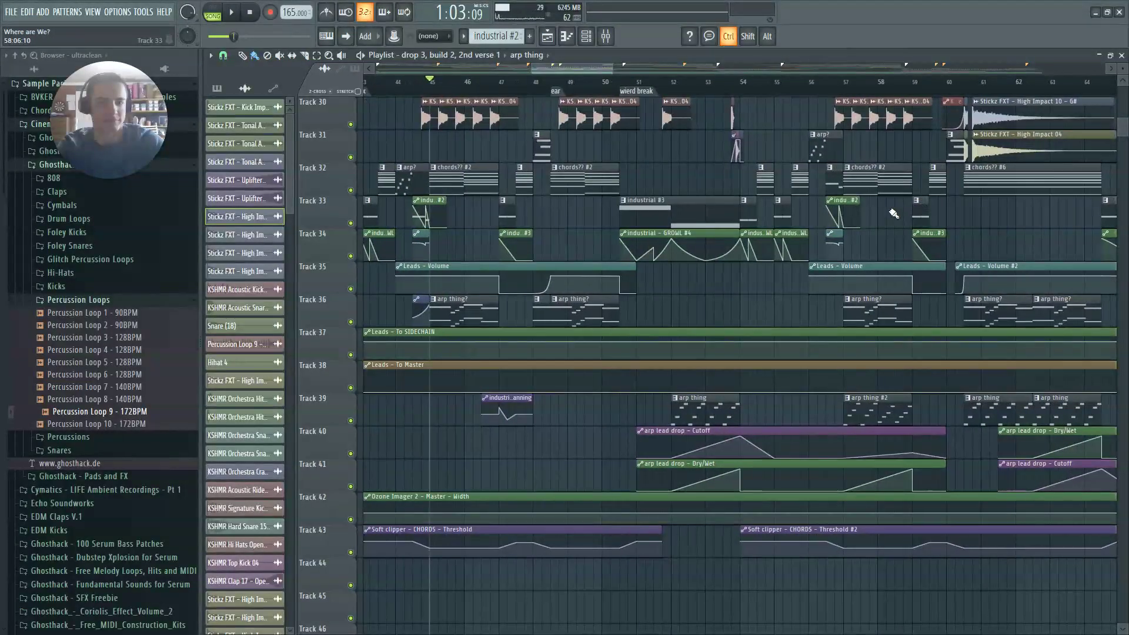
{"action": "scroll", "coordinate": [893, 214], "scroll_direction": "up", "scroll_amount": 1, "text": "ctrl"}
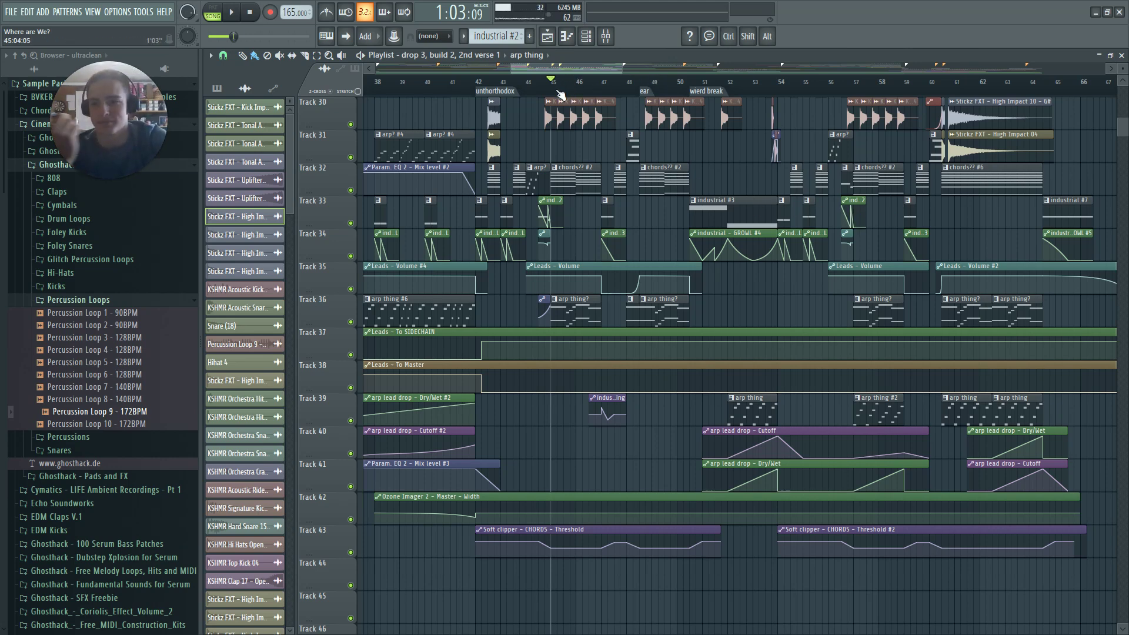
Replay the start of the second verse from about bar 67 to bar 70 and check which tracks are active
{"action": "left_click_drag", "start_coordinate": [552, 70], "coordinate": [673, 68]}
{"action": "scroll", "coordinate": [786, 237], "scroll_direction": "up", "scroll_amount": 4}
{"action": "scroll", "coordinate": [755, 260], "scroll_direction": "up", "scroll_amount": 8}
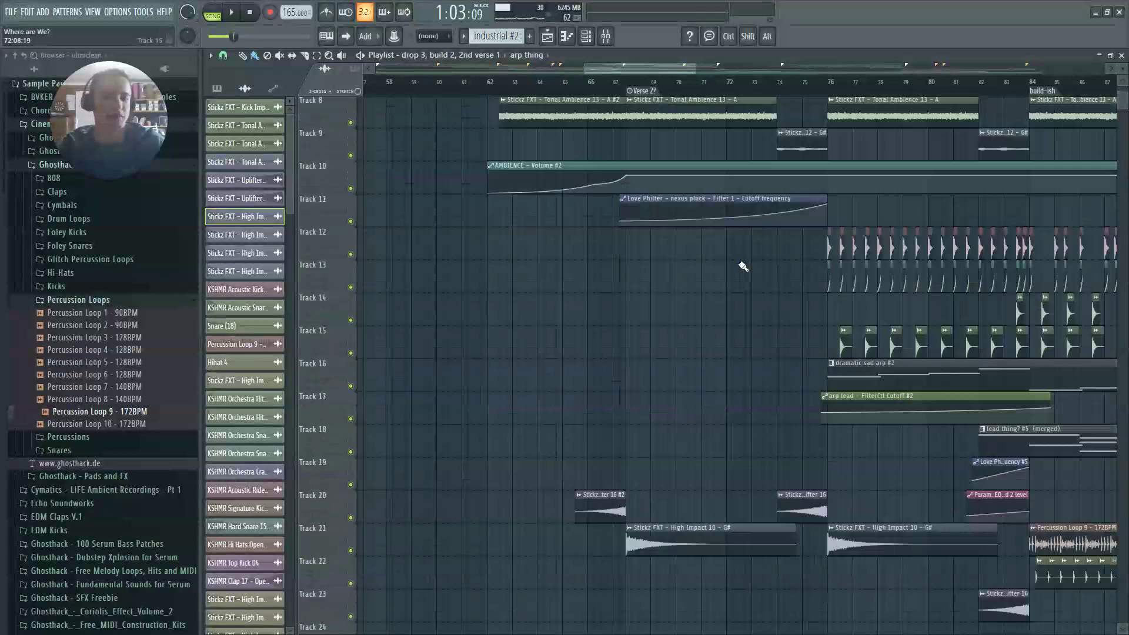
{"action": "scroll", "coordinate": [618, 68], "scroll_direction": "down", "scroll_amount": 10}
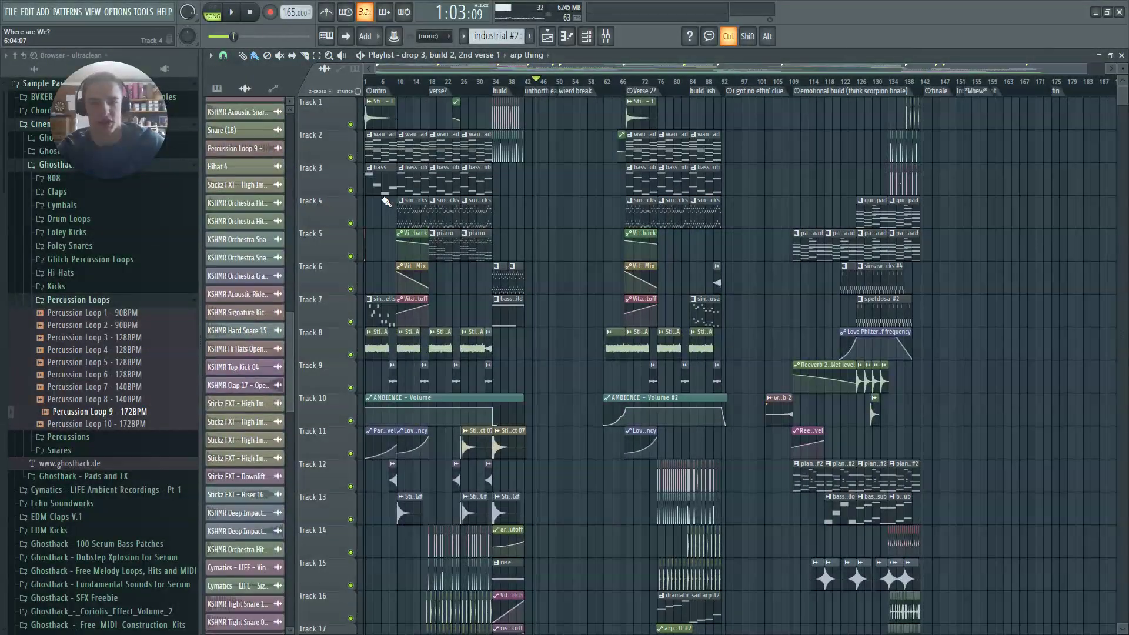
{"action": "scroll", "coordinate": [640, 90], "scroll_direction": "up", "scroll_amount": 6}
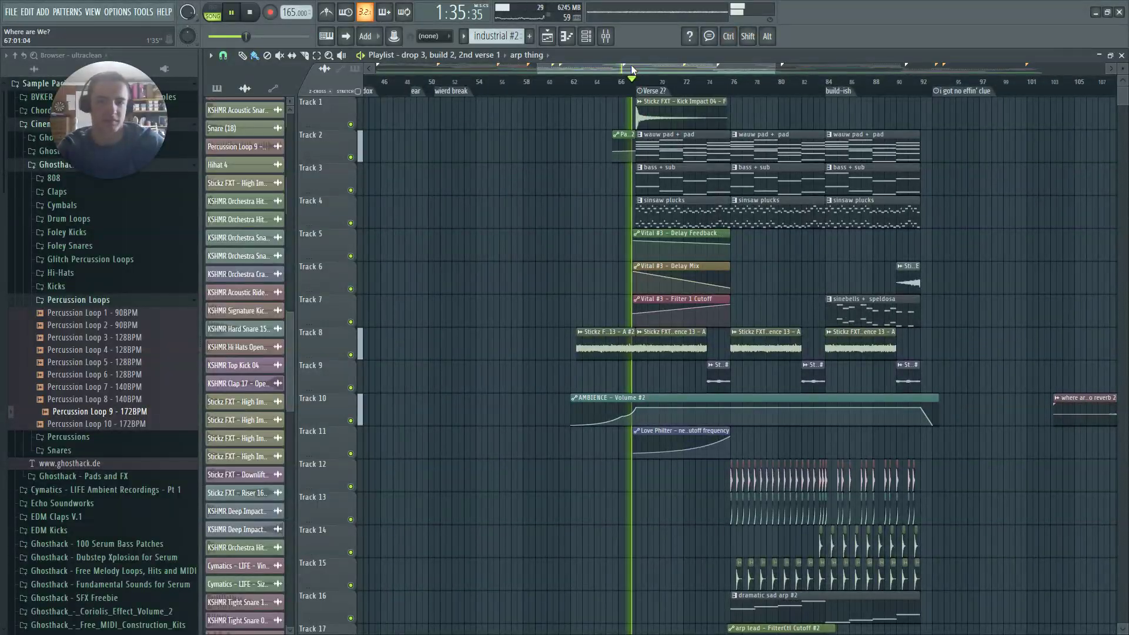
{"action": "scroll", "coordinate": [641, 69], "scroll_direction": "up", "scroll_amount": 4}
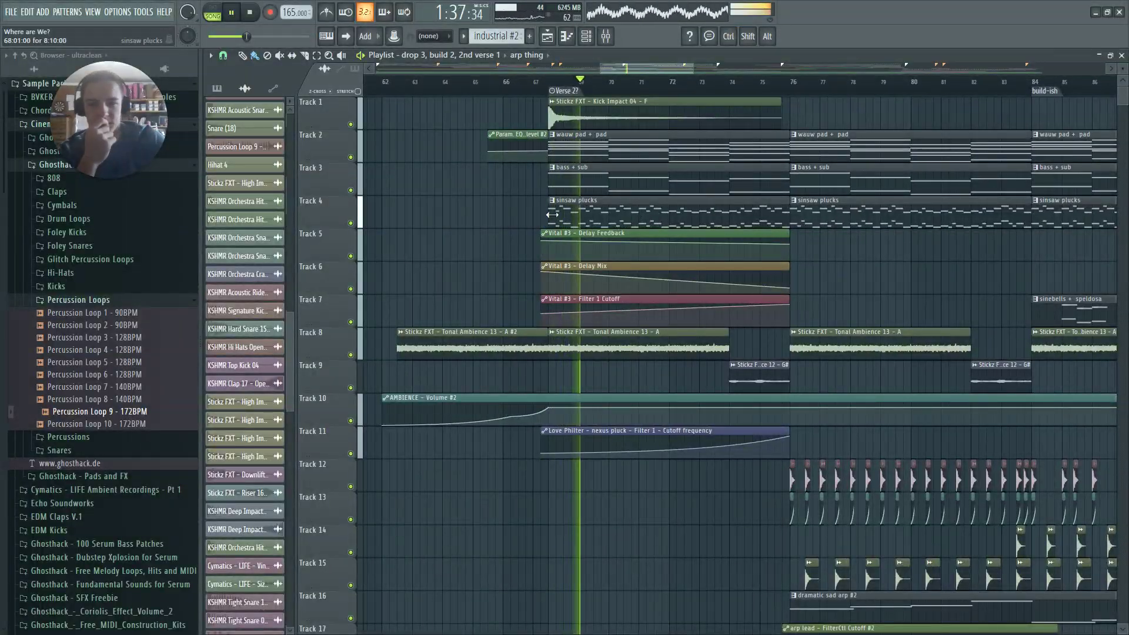
{"action": "scroll", "coordinate": [638, 340], "scroll_direction": "down", "scroll_amount": 4}
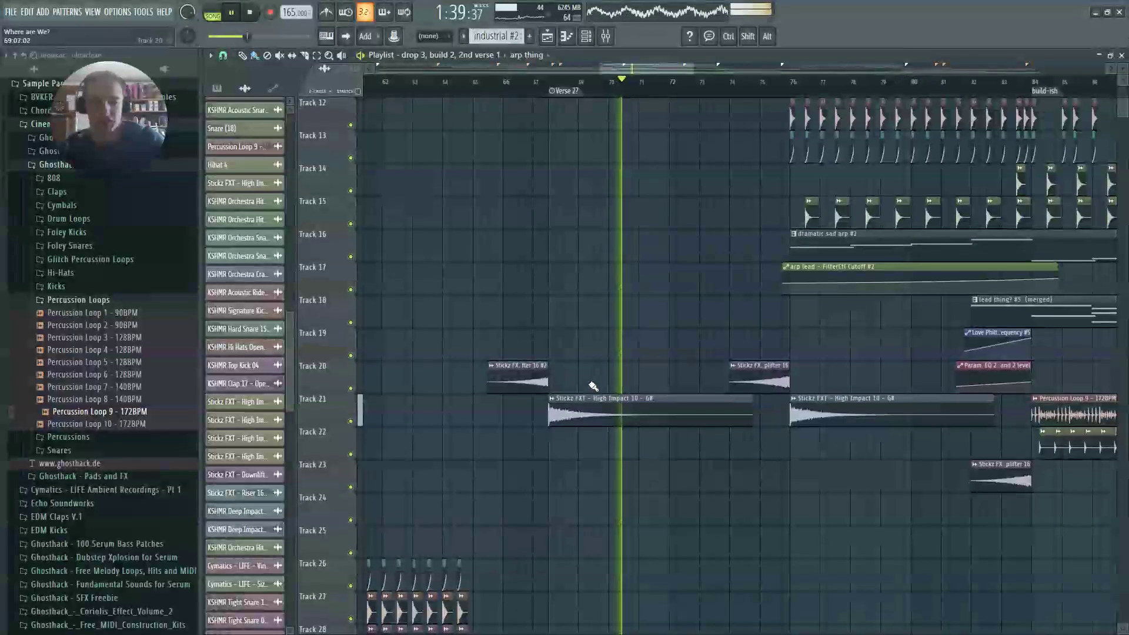
{"action": "key", "text": "space"}
Select the Stickz FXT Uplifter 16 #2 clip before the verse, and play the verse through to about bar 73
{"action": "scroll", "coordinate": [596, 234], "scroll_direction": "up", "scroll_amount": 3}
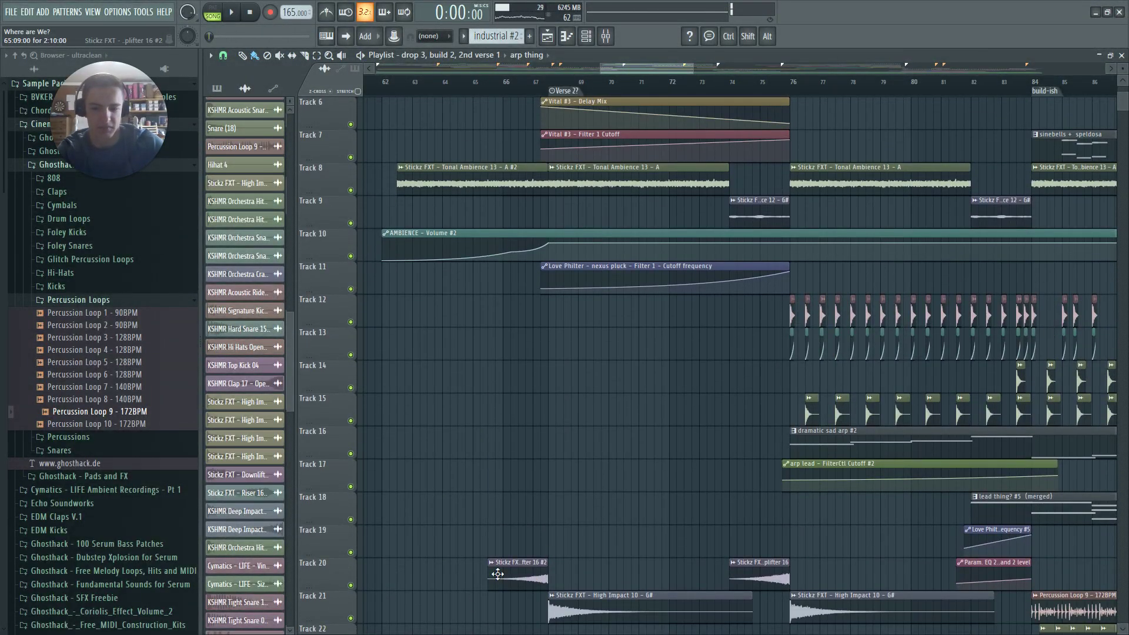
{"action": "left_click", "coordinate": [497, 574]}
{"action": "scroll", "coordinate": [529, 423], "scroll_direction": "up", "scroll_amount": 3}
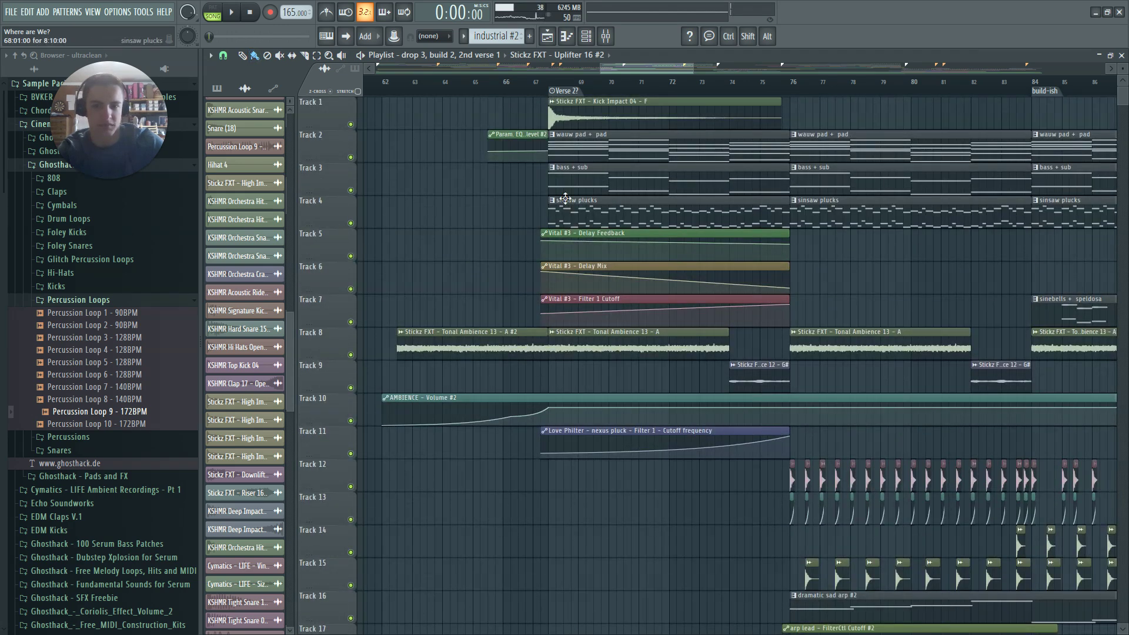
{"action": "key", "text": "space"}
{"action": "left_click_drag", "start_coordinate": [674, 69], "coordinate": [696, 64]}
{"action": "scroll", "coordinate": [672, 209], "scroll_direction": "down", "scroll_amount": 1}
{"action": "scroll", "coordinate": [567, 322], "scroll_direction": "down", "scroll_amount": 4}
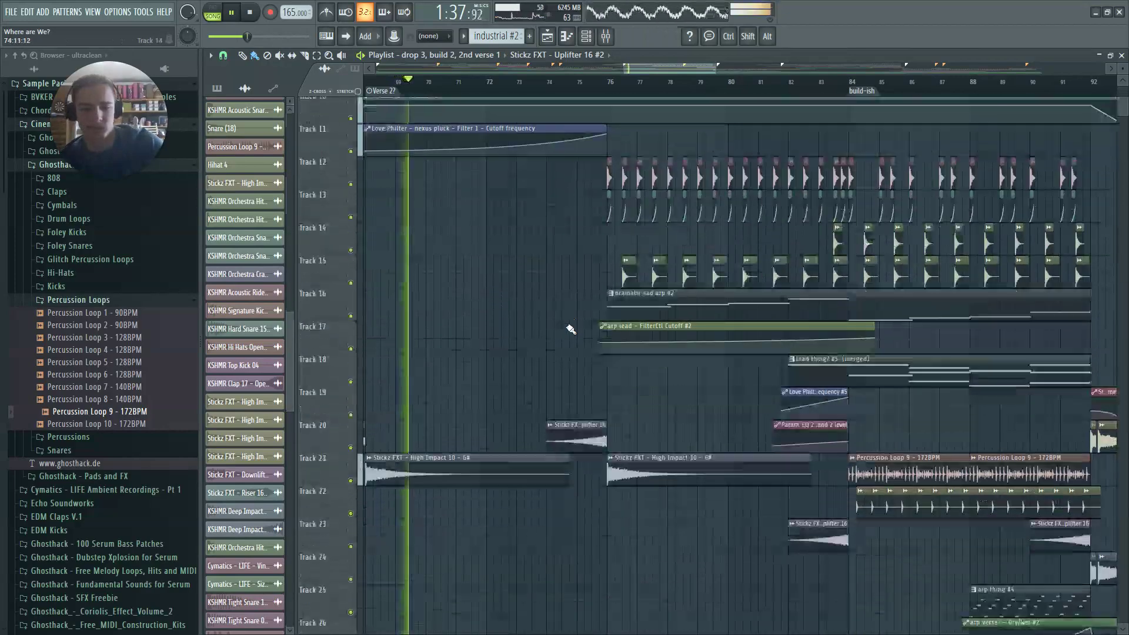
{"action": "scroll", "coordinate": [563, 353], "scroll_direction": "up", "scroll_amount": 3}
{"action": "scroll", "coordinate": [497, 157], "scroll_direction": "up", "scroll_amount": 4}
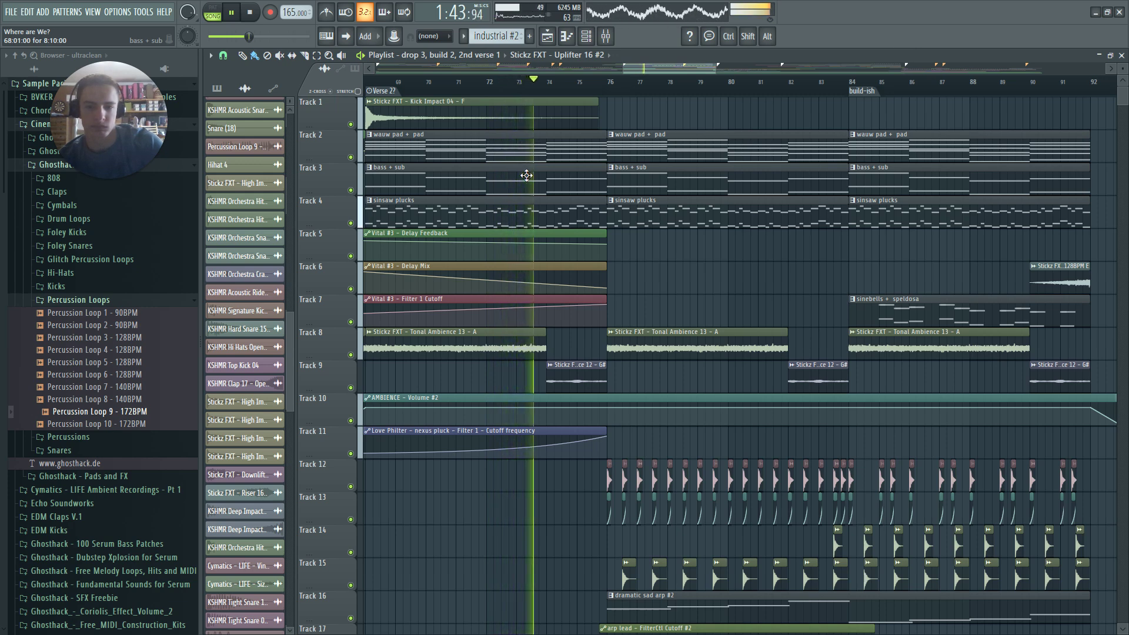
Follow playback through the drums, dramatic sad arp and lead clips from bar 76 to about bar 83, and stop it
{"action": "left_click_drag", "start_coordinate": [671, 70], "coordinate": [685, 55]}
{"action": "scroll", "coordinate": [1081, 243], "scroll_direction": "down", "scroll_amount": 5}
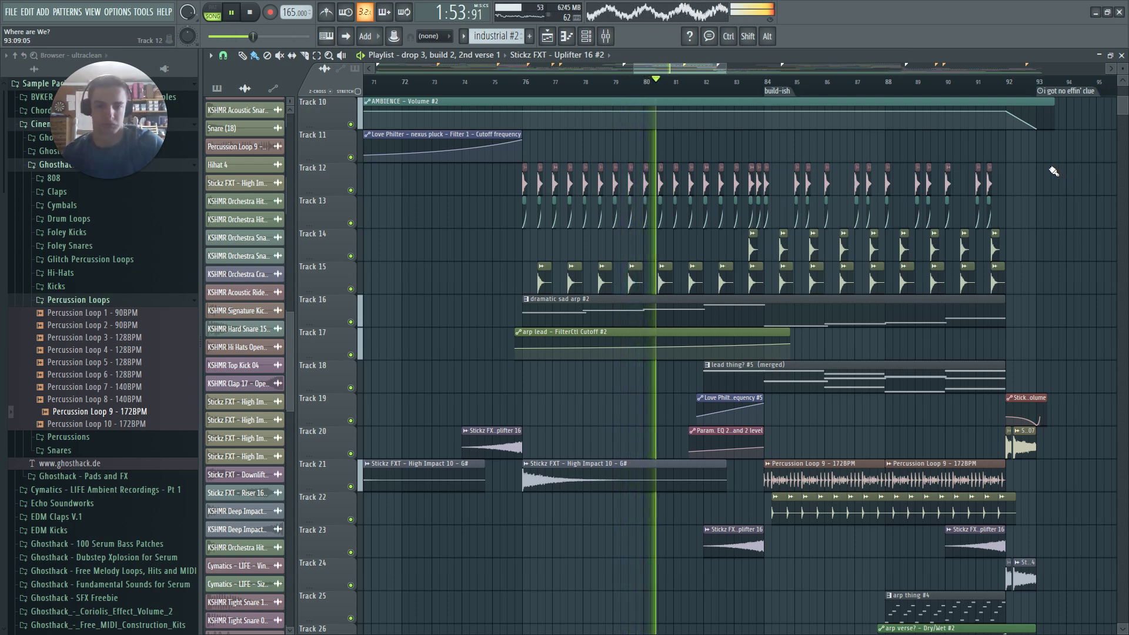
{"action": "left_click_drag", "start_coordinate": [705, 67], "coordinate": [719, 57]}
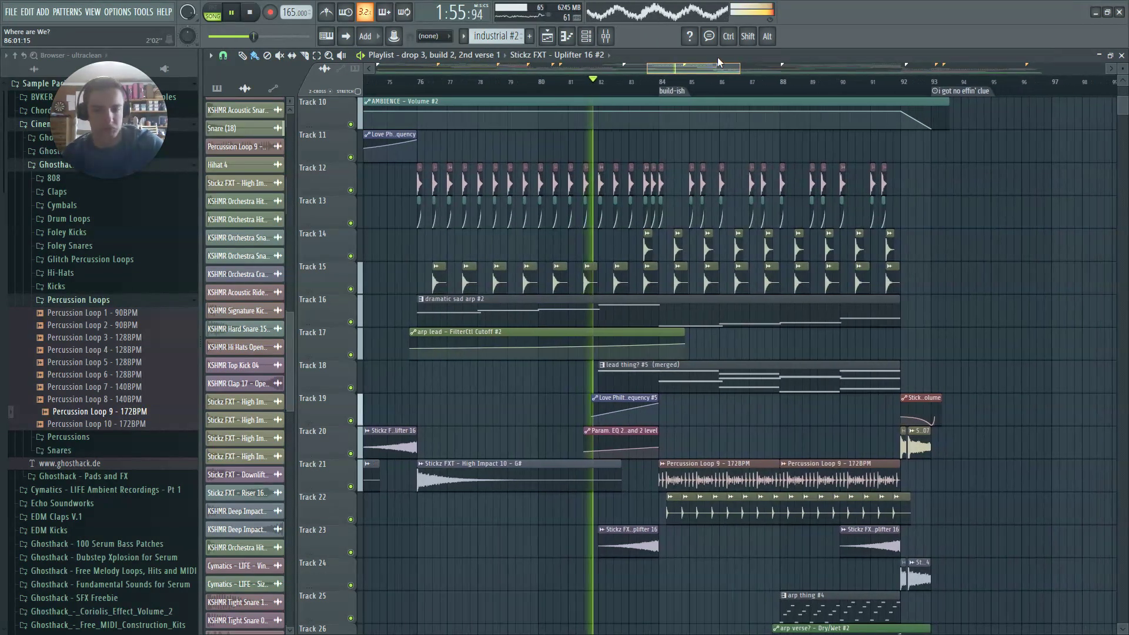
{"action": "scroll", "coordinate": [1017, 300], "scroll_direction": "down", "scroll_amount": 3}
{"action": "scroll", "coordinate": [1021, 318], "scroll_direction": "up", "scroll_amount": 1}
{"action": "scroll", "coordinate": [1022, 314], "scroll_direction": "up", "scroll_amount": 2}
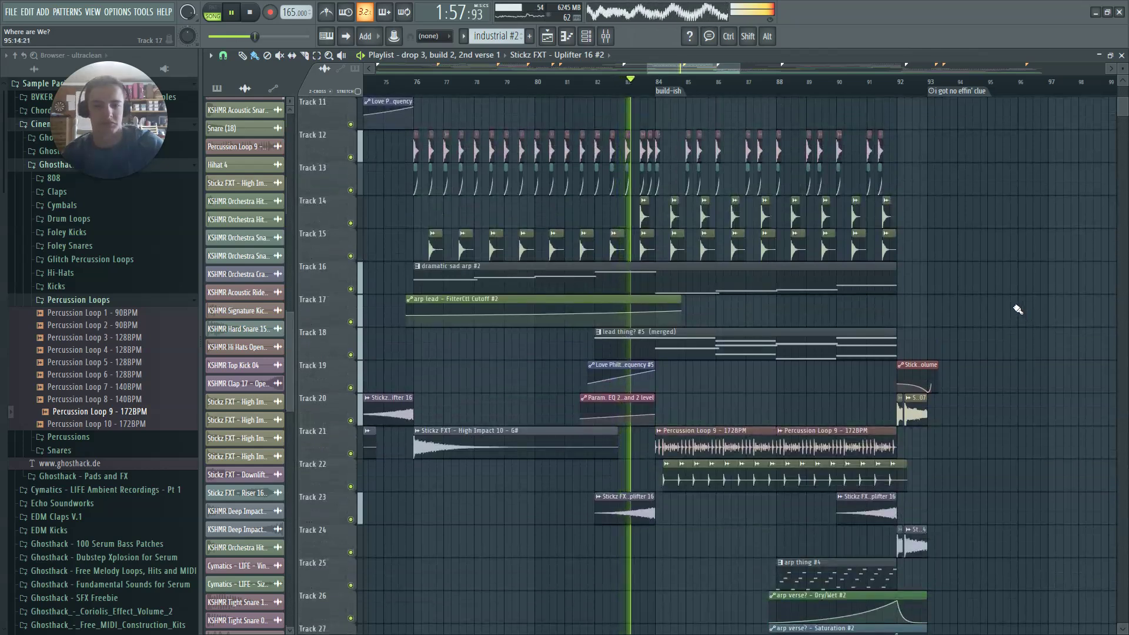
{"action": "key", "text": "space"}
Open the dramatic sad arp #2 pattern's notes in the piano roll and bring up its arp lead instrument, Sylenth1
{"action": "key", "text": "y"}
{"action": "left_click_drag", "start_coordinate": [428, 277], "coordinate": [445, 279]}
{"action": "double_click", "coordinate": [446, 280]}
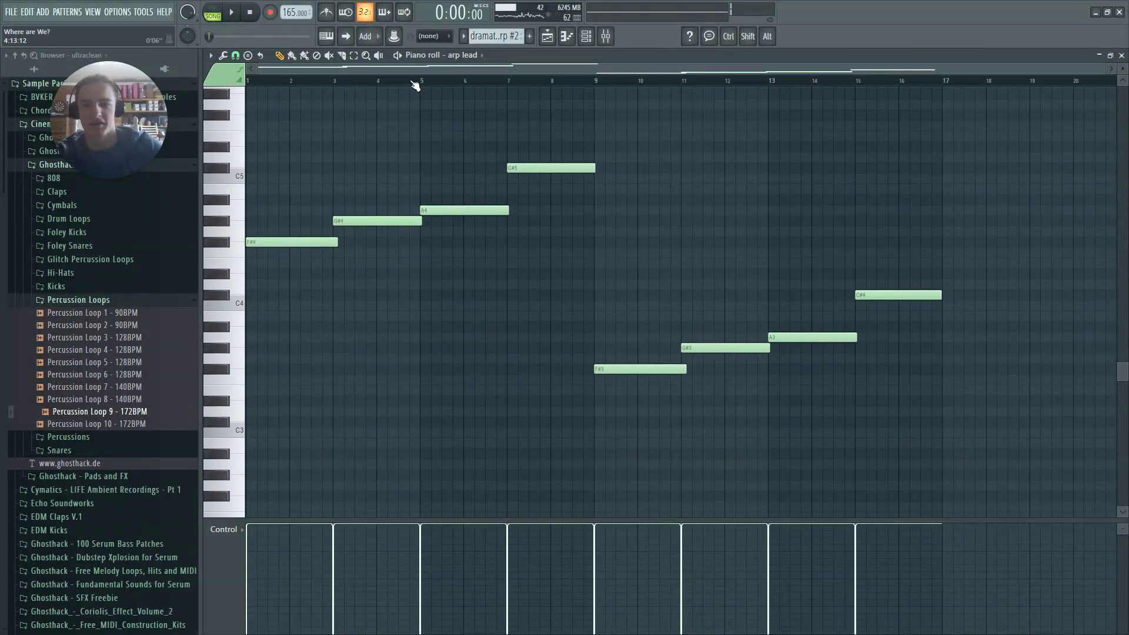
{"action": "key", "text": "space"}
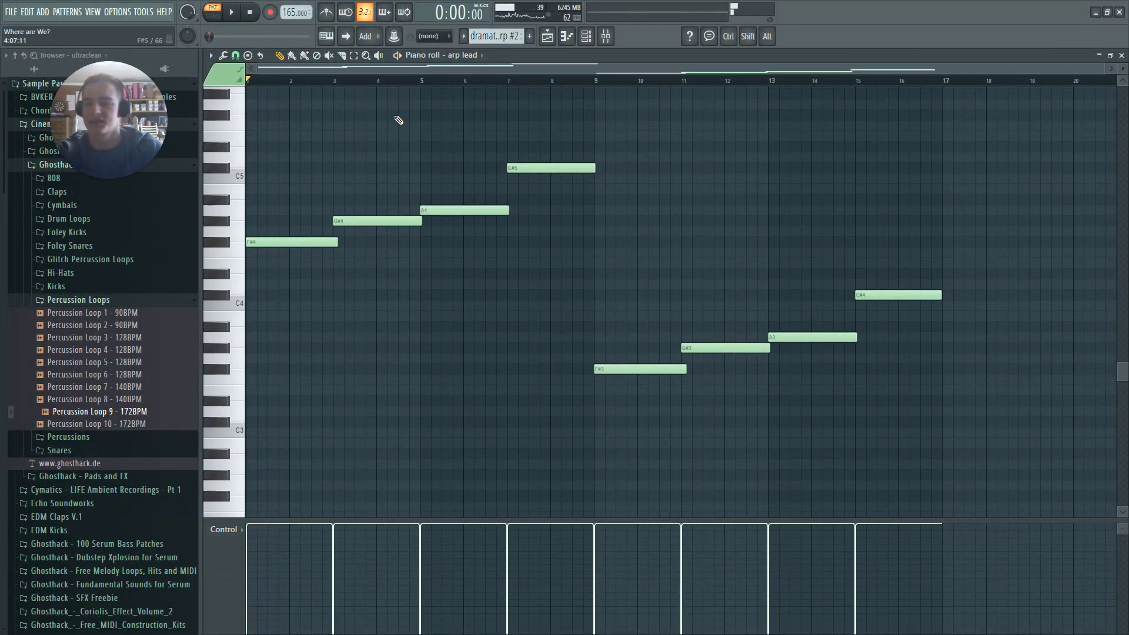
{"action": "key", "text": "F6"}
{"action": "left_click", "coordinate": [621, 168]}
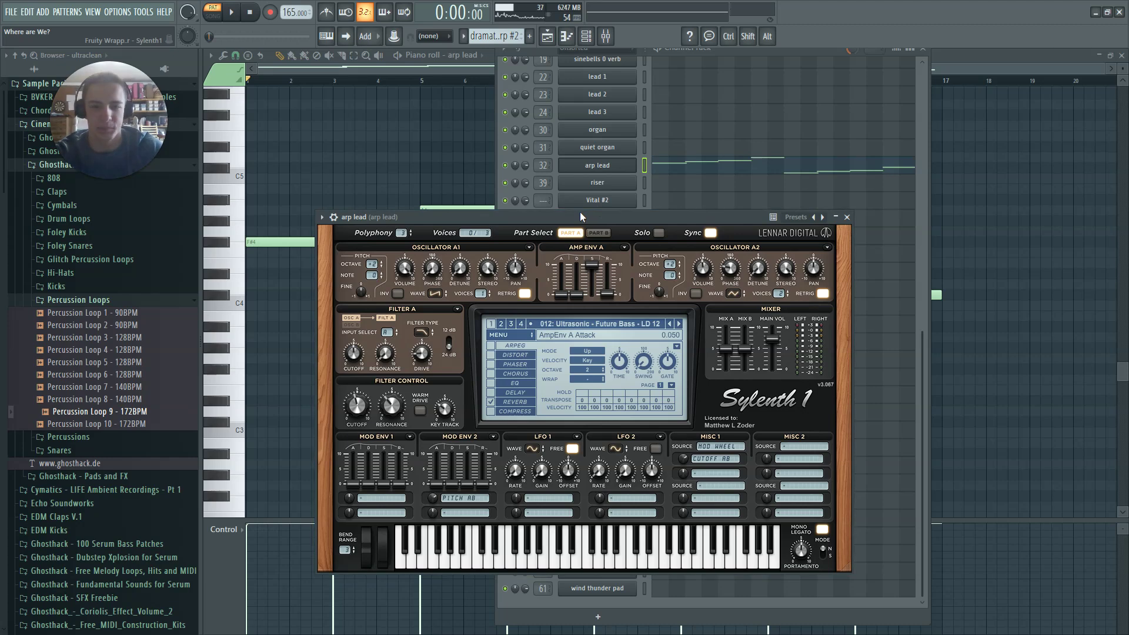
Look up the Ultrasonic - Future Bass Essentials Vol.2 pack in the browser and check its Presets subfolders
{"action": "left_click_drag", "start_coordinate": [580, 211], "coordinate": [549, 186]}
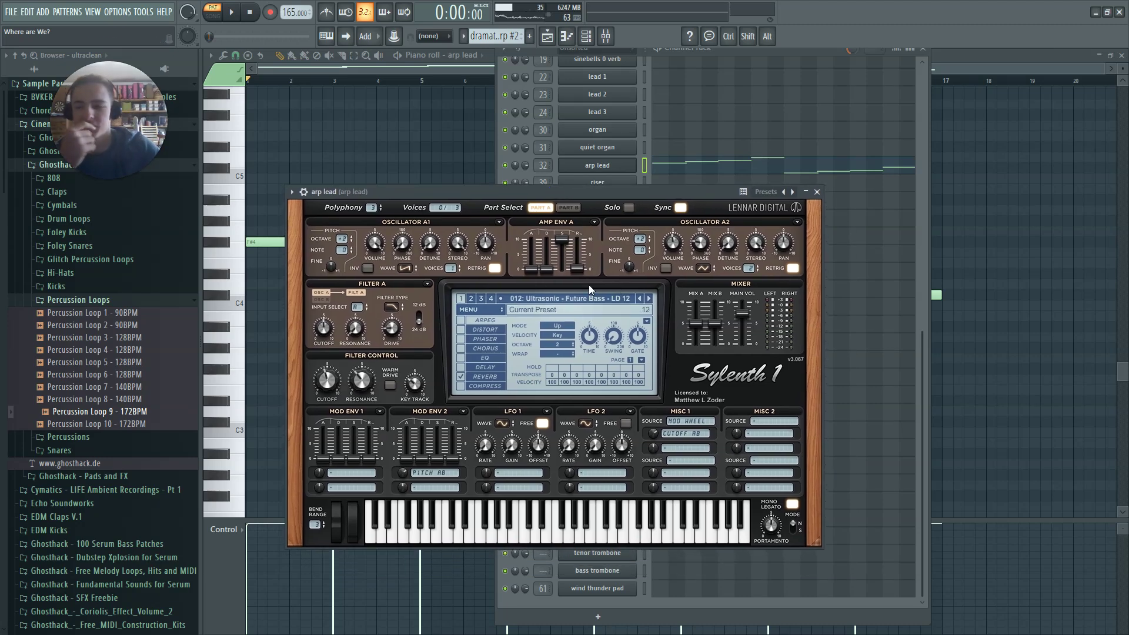
{"action": "scroll", "coordinate": [130, 462], "scroll_direction": "down", "scroll_amount": 15}
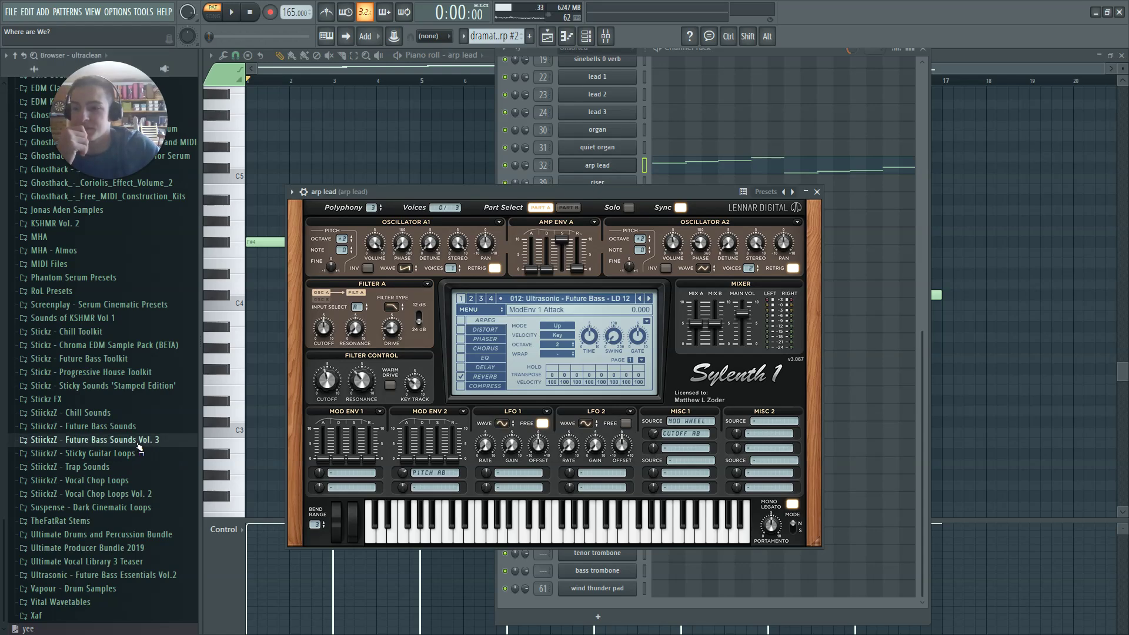
{"action": "left_click", "coordinate": [132, 575]}
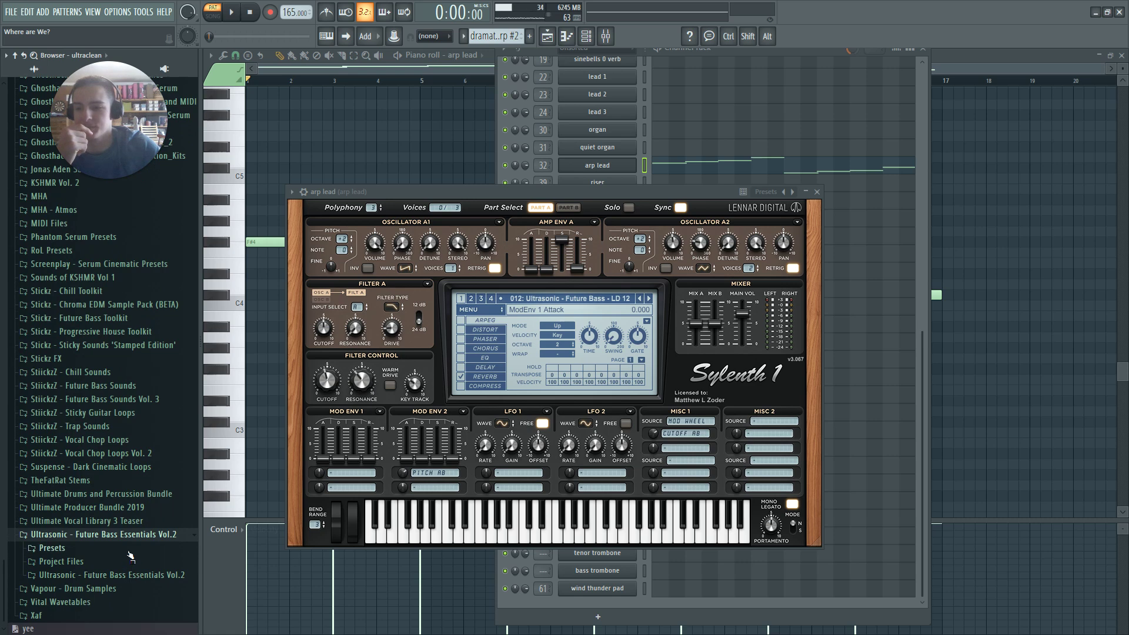
{"action": "left_click", "coordinate": [128, 550]}
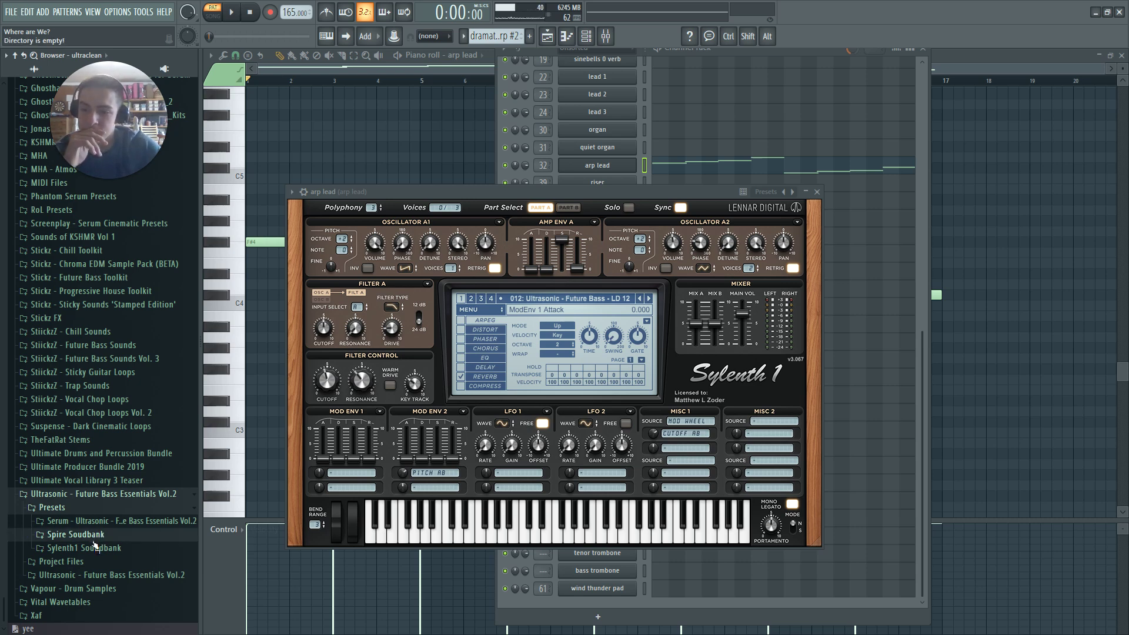
{"action": "left_click", "coordinate": [106, 508]}
{"action": "scroll", "coordinate": [111, 529], "scroll_direction": "up", "scroll_amount": 1}
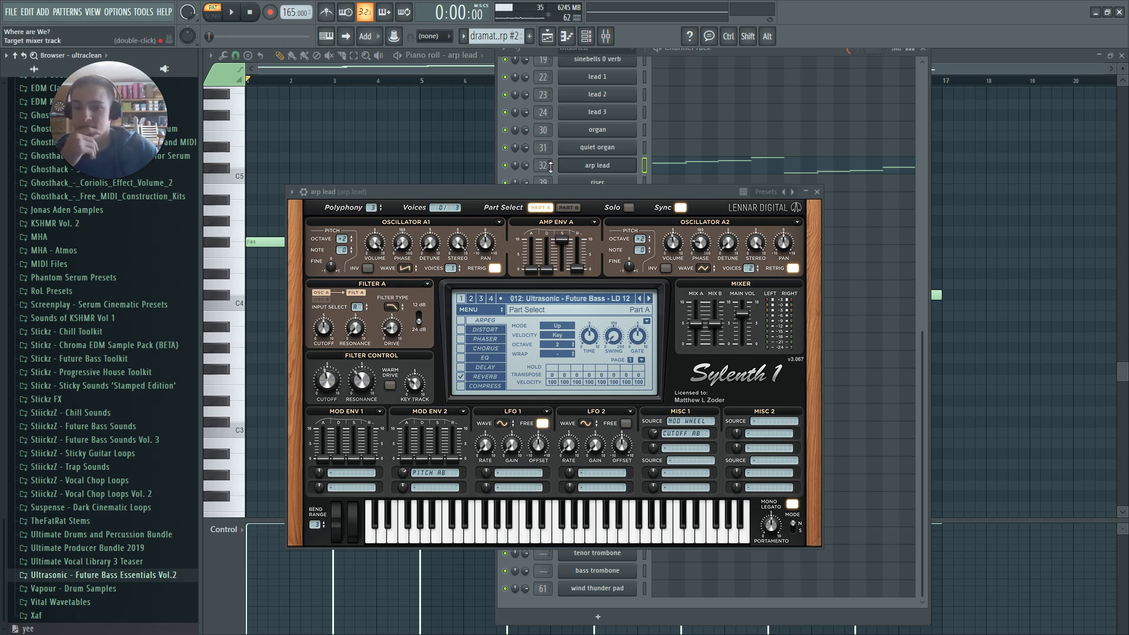
Reposition and reopen the arp lead's Sylenth1 window, and audition its preset with a few notes
{"action": "left_click_drag", "start_coordinate": [580, 192], "coordinate": [625, 164]}
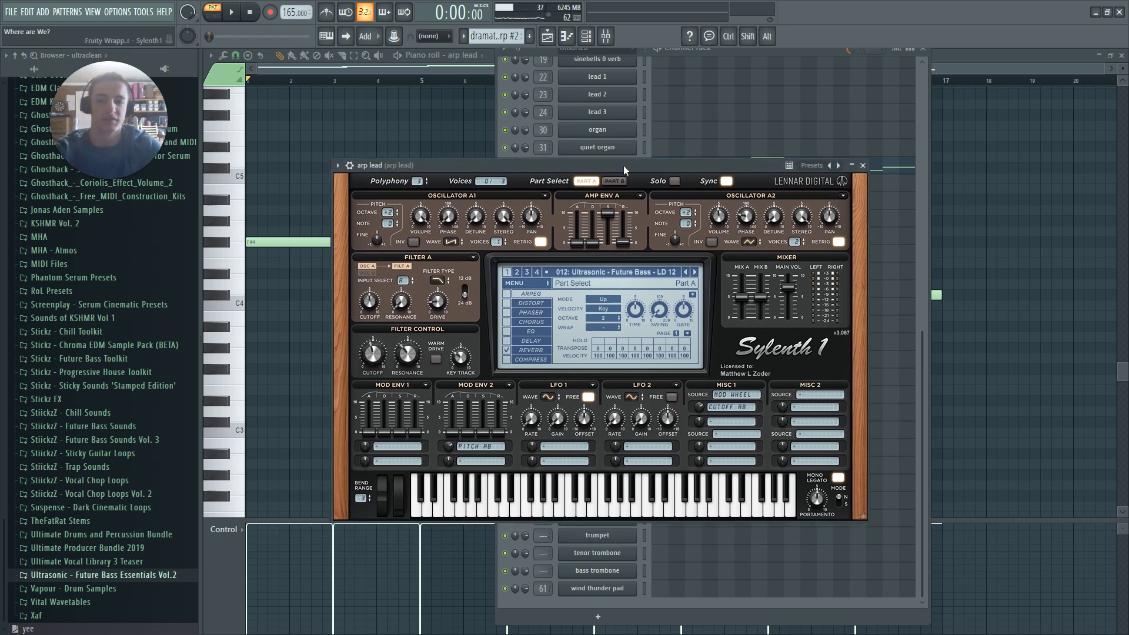
{"action": "left_click", "coordinate": [616, 158]}
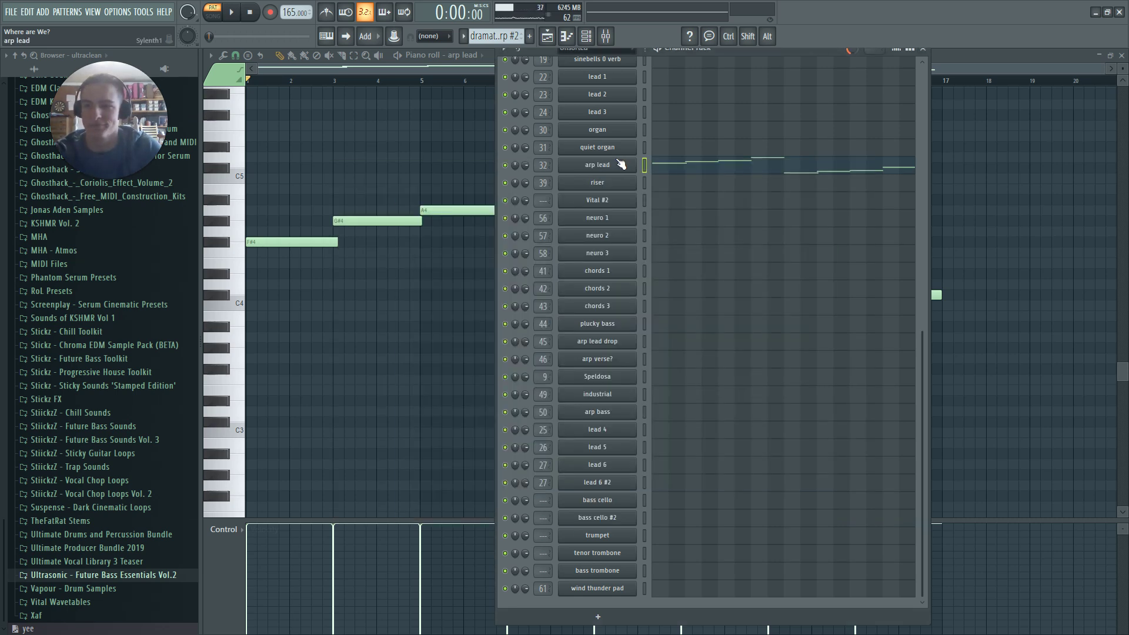
{"action": "left_click", "coordinate": [630, 161]}
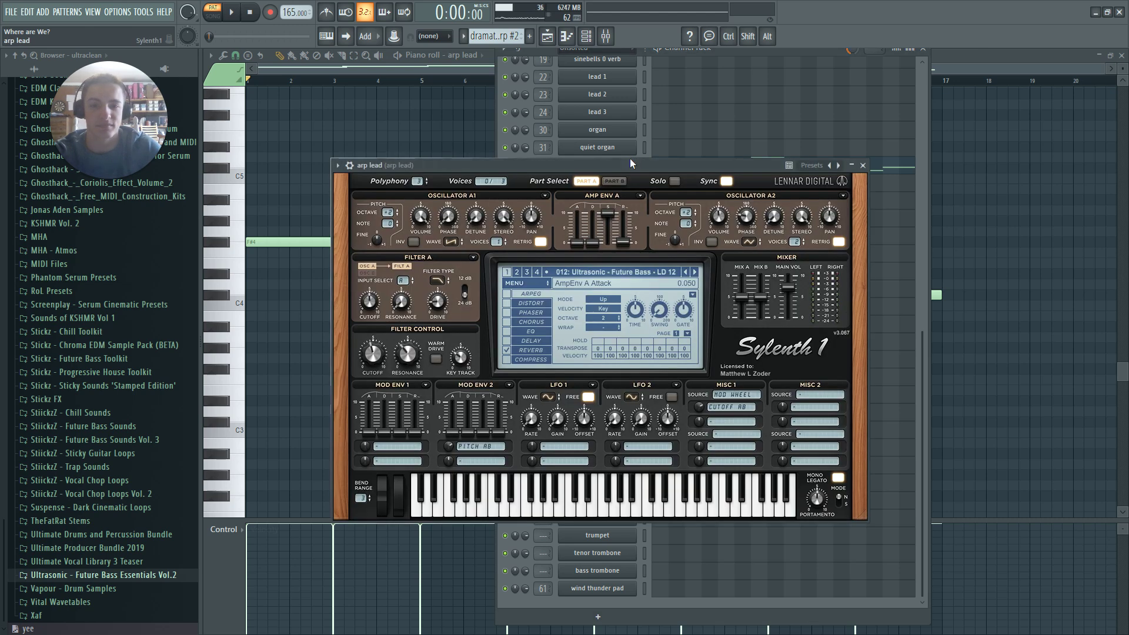
{"action": "left_click", "coordinate": [584, 514]}
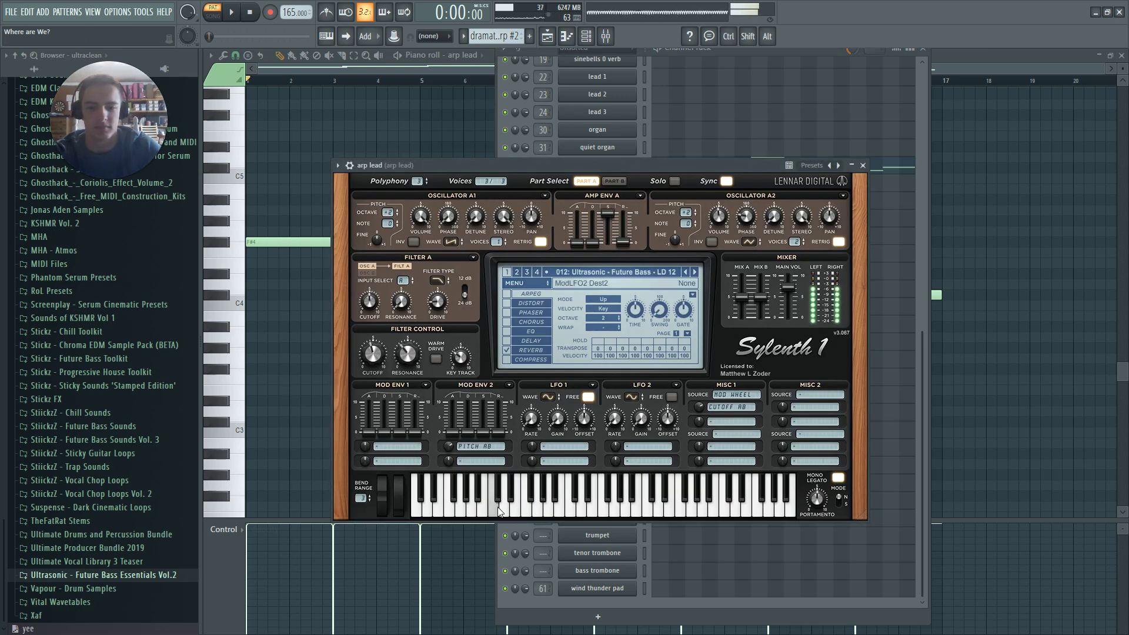
{"action": "left_click", "coordinate": [550, 512]}
{"action": "key", "text": "Escape"}
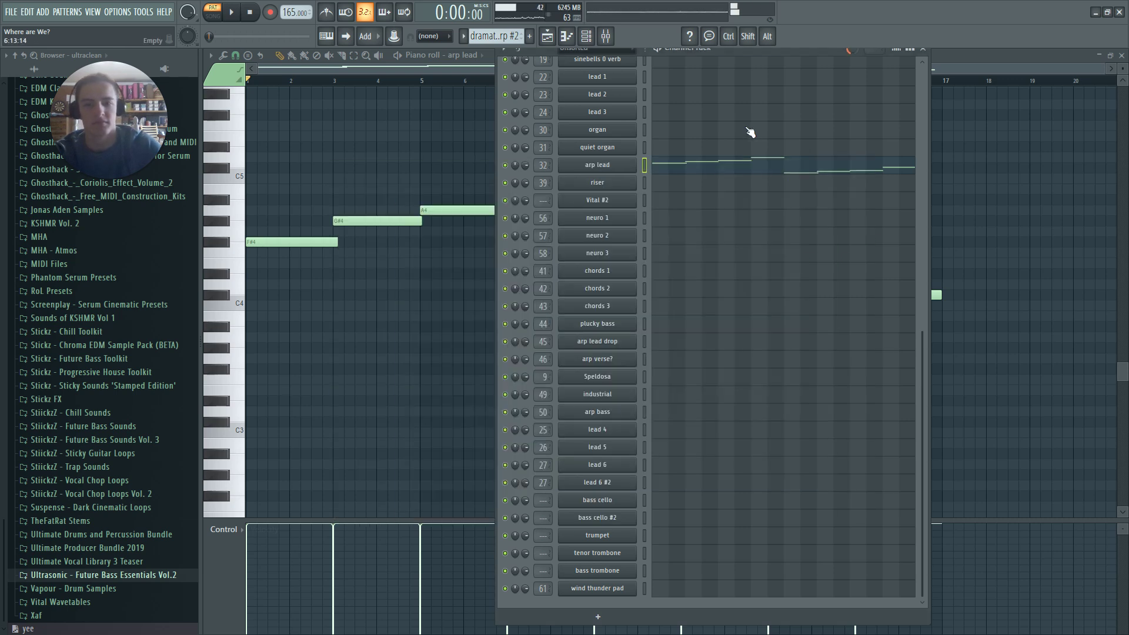
Reopen the arp lead synth, lower its filter control cutoff to 8.114 while a note sounds, and return to the playlist
{"action": "left_click", "coordinate": [635, 169]}
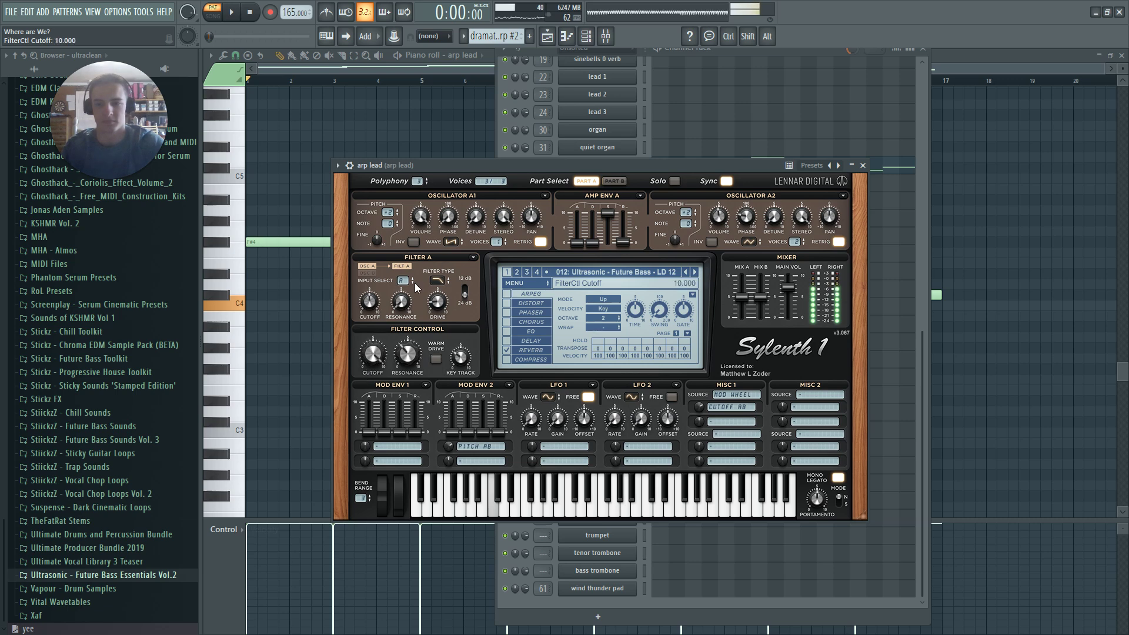
{"action": "left_click_drag", "start_coordinate": [402, 334], "coordinate": [482, 298]}
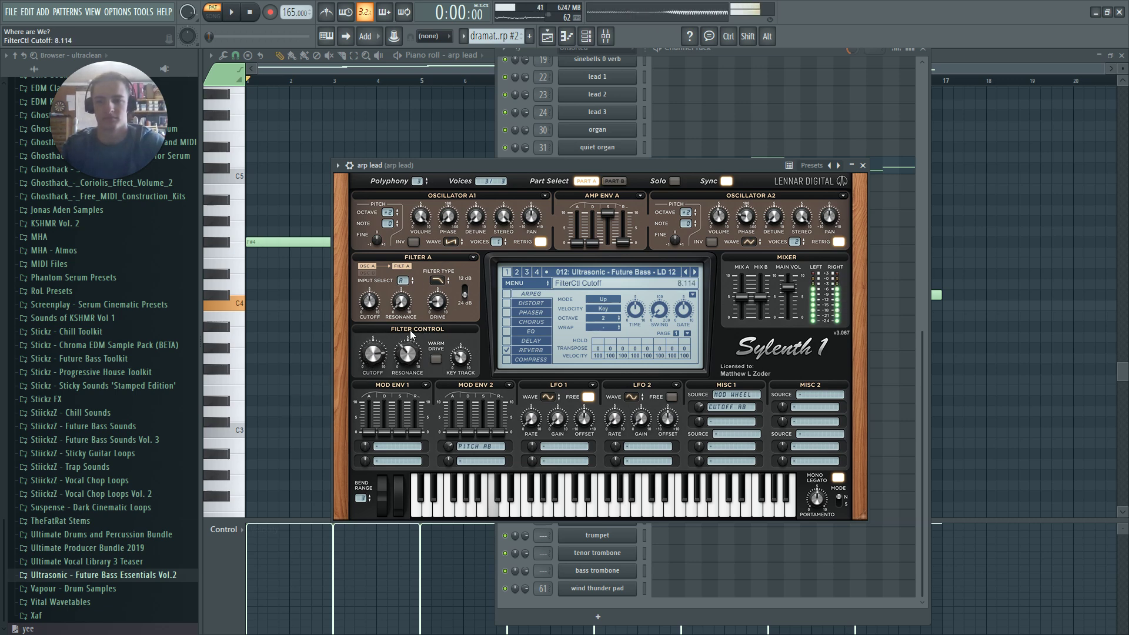
{"action": "key", "text": "Escape"}
{"action": "key", "text": "Escape"}
{"action": "key", "text": "Escape"}
Play the second verse from about bar 77, skip ahead to about bar 82, and stop just after the build-ish marker
{"action": "left_click", "coordinate": [567, 94]}
{"action": "key", "text": "space"}
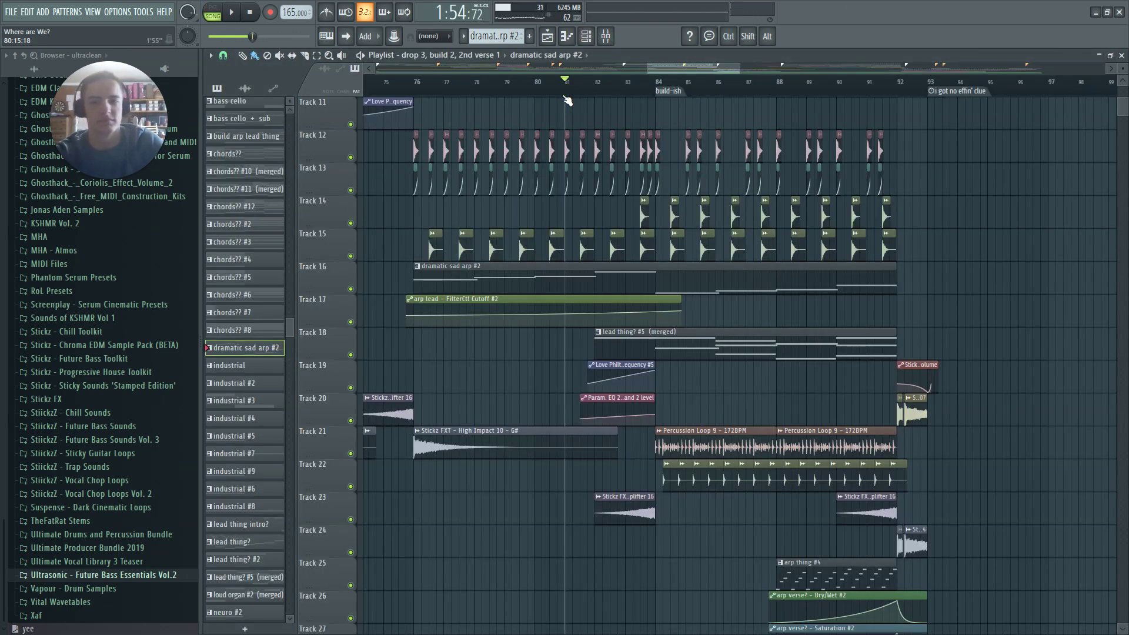
{"action": "left_click", "coordinate": [449, 93]}
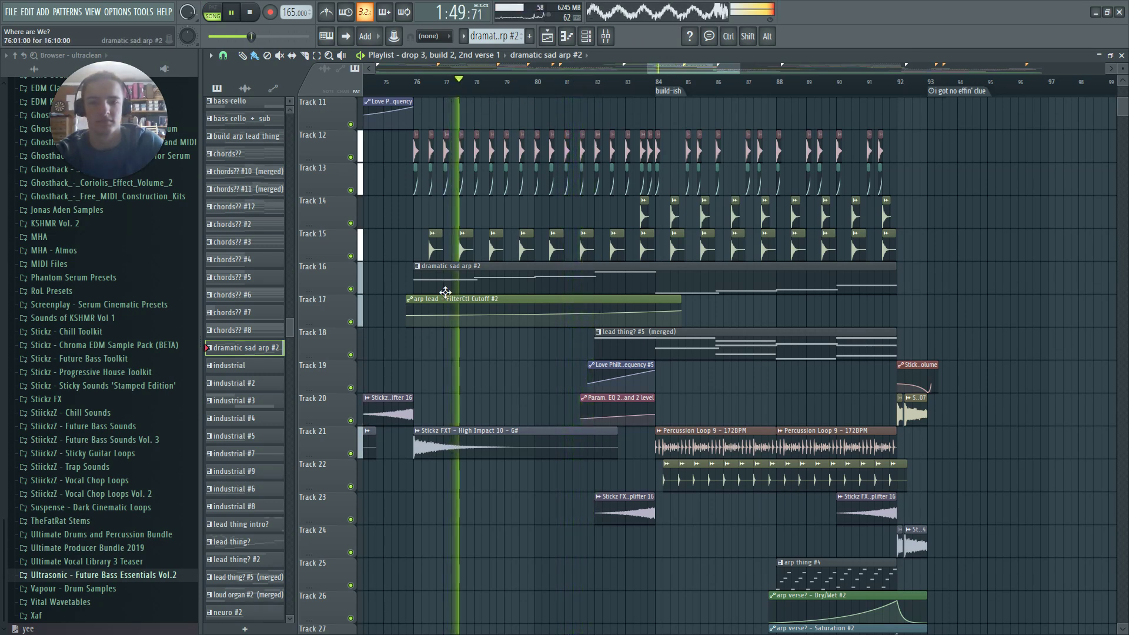
{"action": "left_click", "coordinate": [597, 94]}
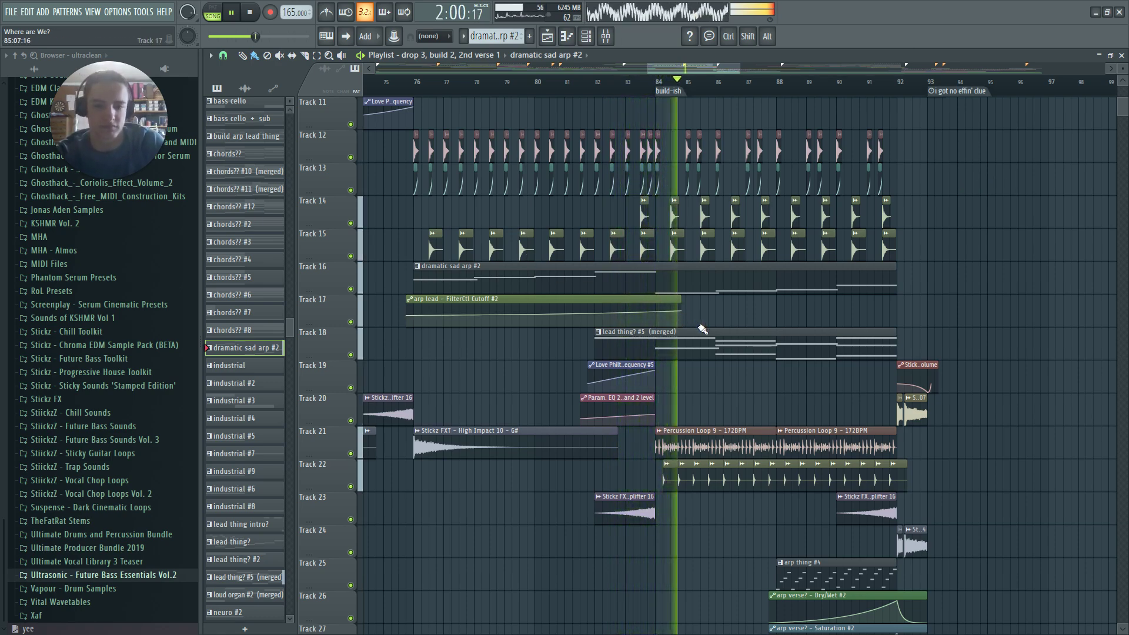
{"action": "scroll", "coordinate": [622, 379], "scroll_direction": "down", "scroll_amount": 5, "text": "ctrl"}
{"action": "key", "text": "space"}
{"action": "scroll", "coordinate": [622, 379], "scroll_direction": "up", "scroll_amount": 4, "text": "ctrl"}
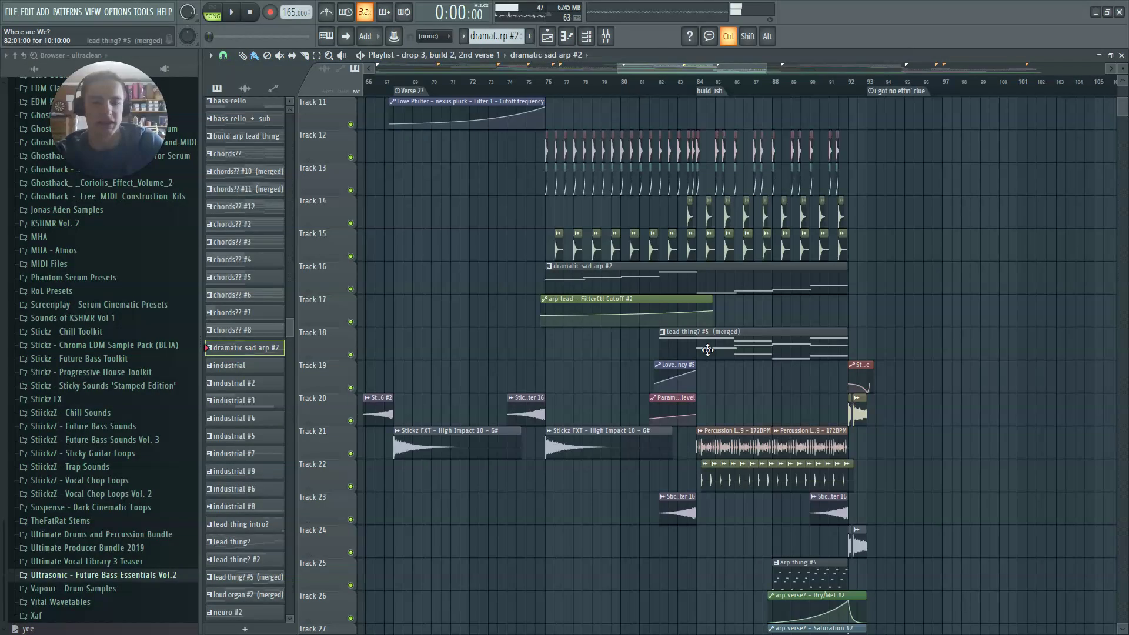
Open the lead thing? #5 (merged) pattern in the piano roll, and play it while switching to the lead 3 and lead 2 notes
{"action": "double_click", "coordinate": [676, 340]}
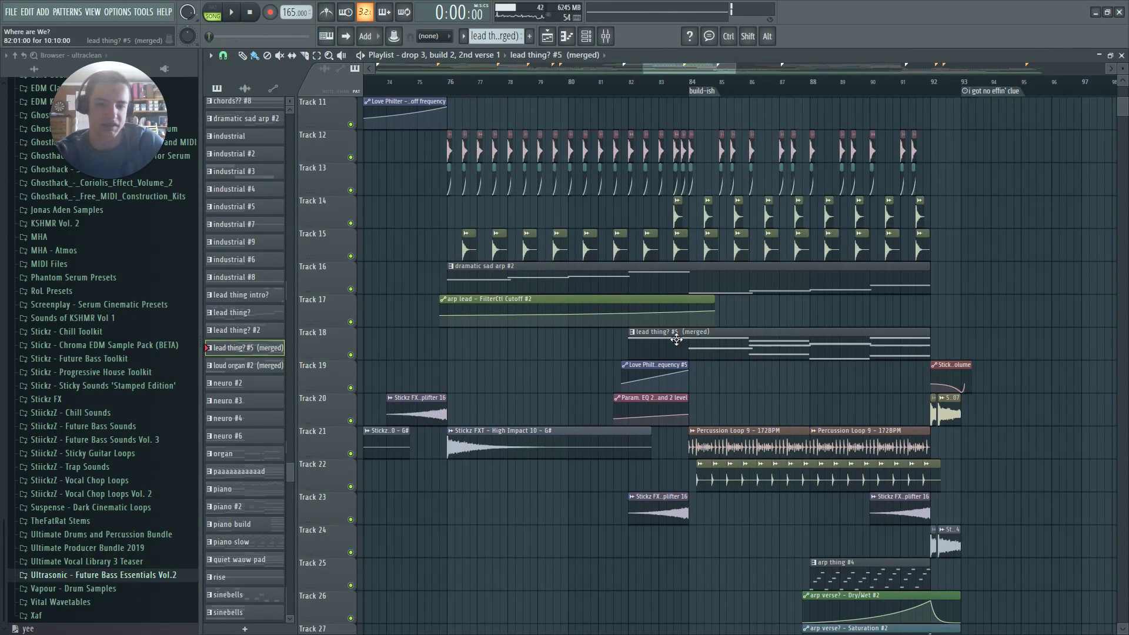
{"action": "key", "text": "F7"}
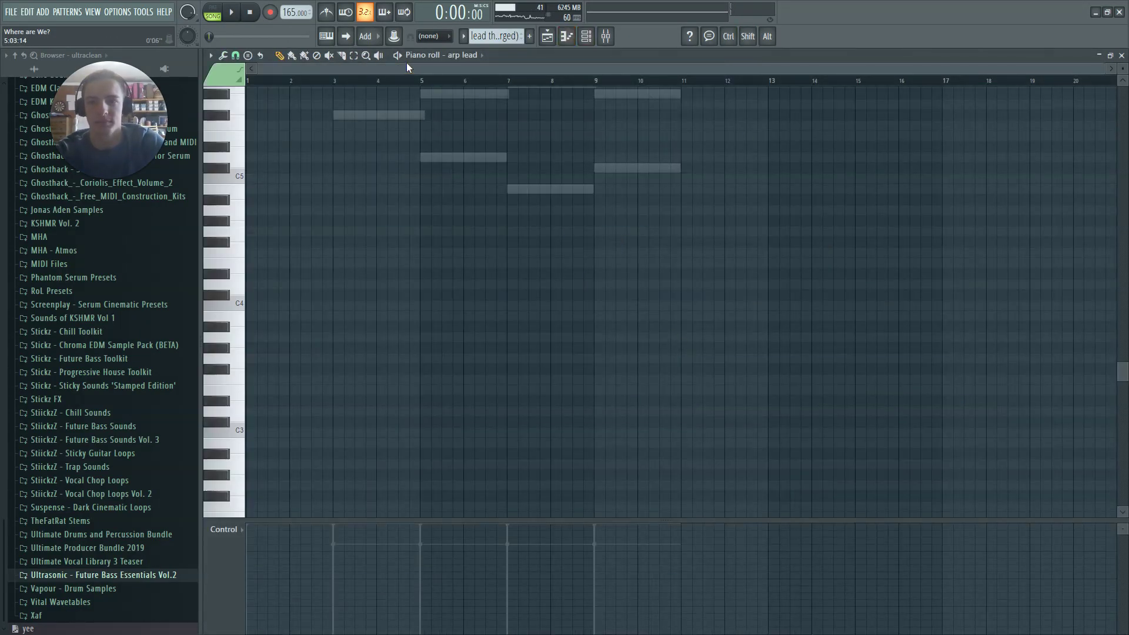
{"action": "key", "text": "space"}
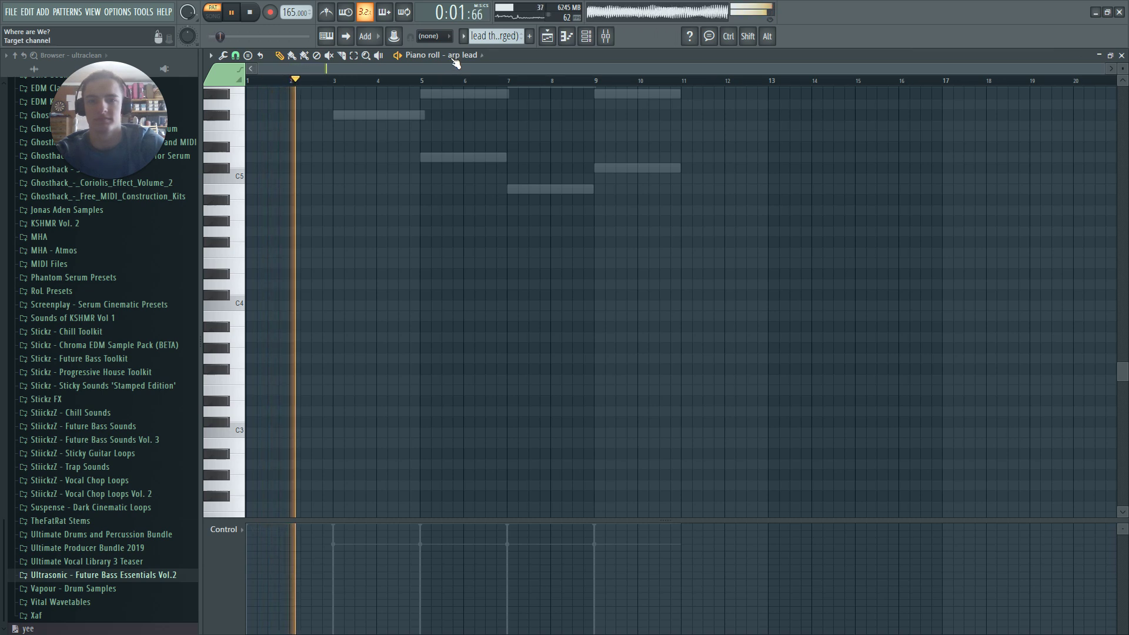
{"action": "scroll", "coordinate": [438, 146], "scroll_direction": "up", "scroll_amount": 5}
{"action": "scroll", "coordinate": [470, 63], "scroll_direction": "down", "scroll_amount": 3}
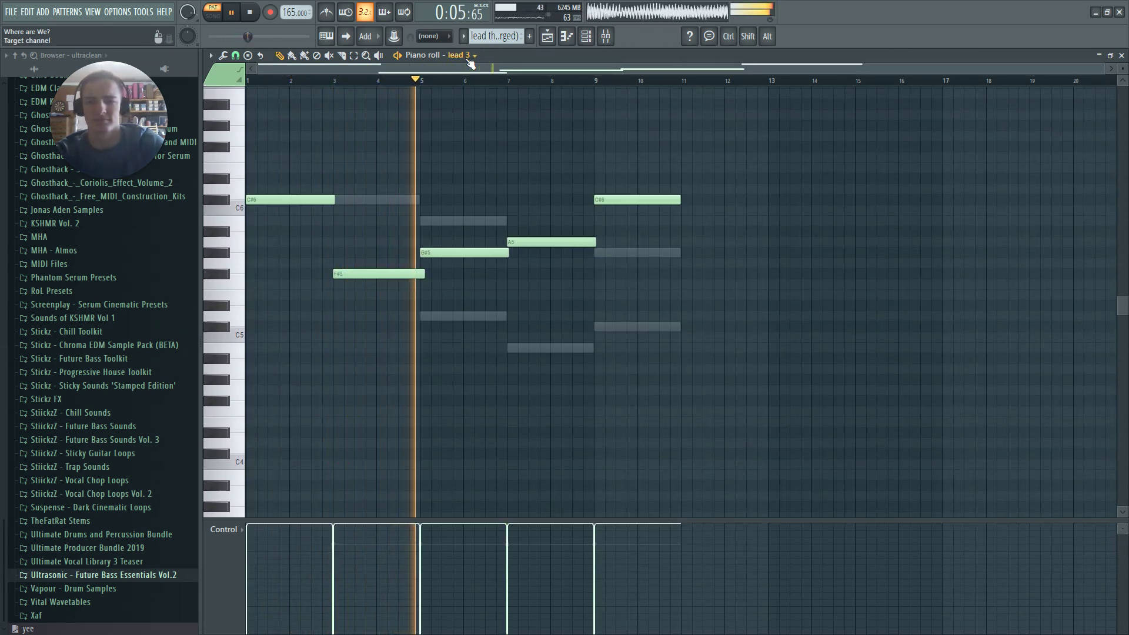
{"action": "scroll", "coordinate": [470, 63], "scroll_direction": "down", "scroll_amount": 1}
{"action": "scroll", "coordinate": [470, 64], "scroll_direction": "up", "scroll_amount": 1}
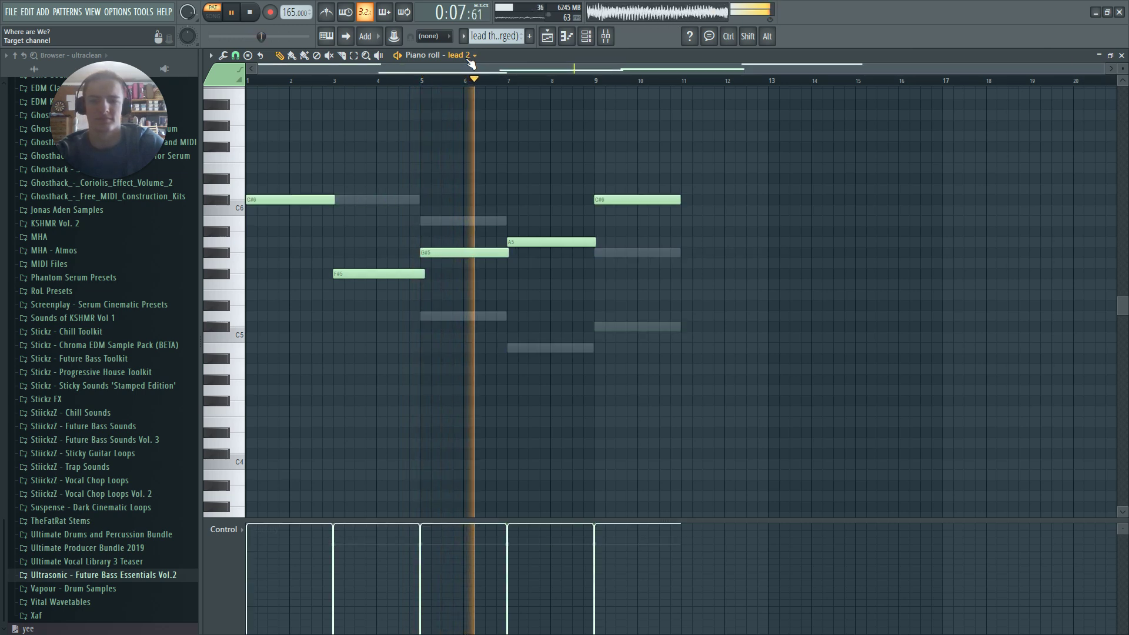
{"action": "key", "text": "space"}
Audition the lead 1 and lead 2 Sylenth1 presets one after the other from the channel rack
{"action": "key", "text": "F6"}
{"action": "scroll", "coordinate": [669, 178], "scroll_direction": "up", "scroll_amount": 1}
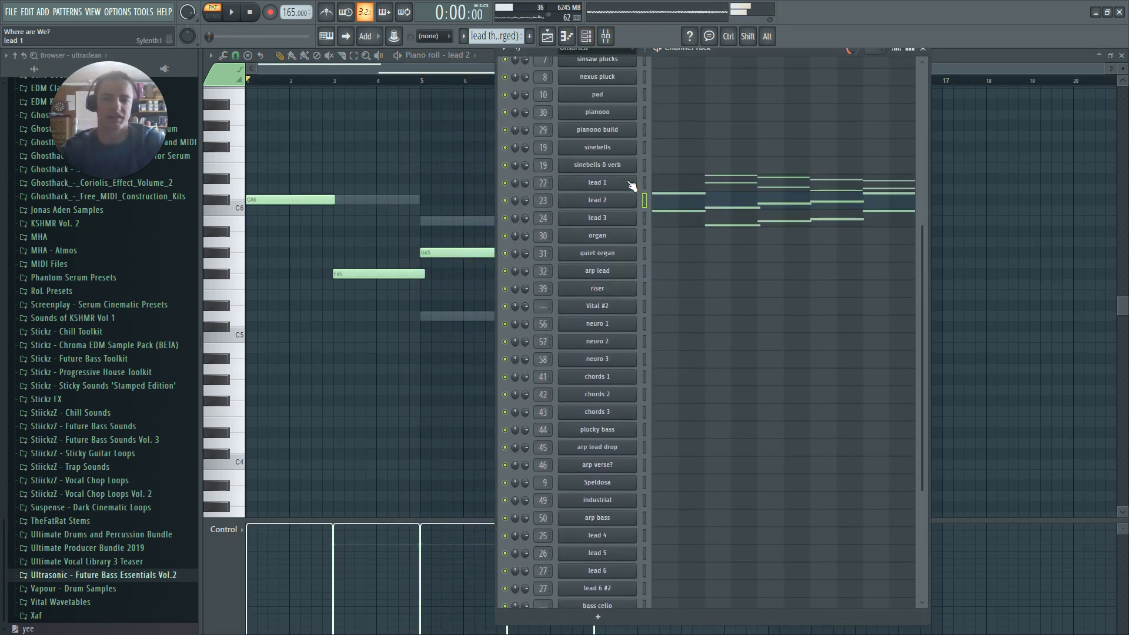
{"action": "left_click", "coordinate": [629, 183]}
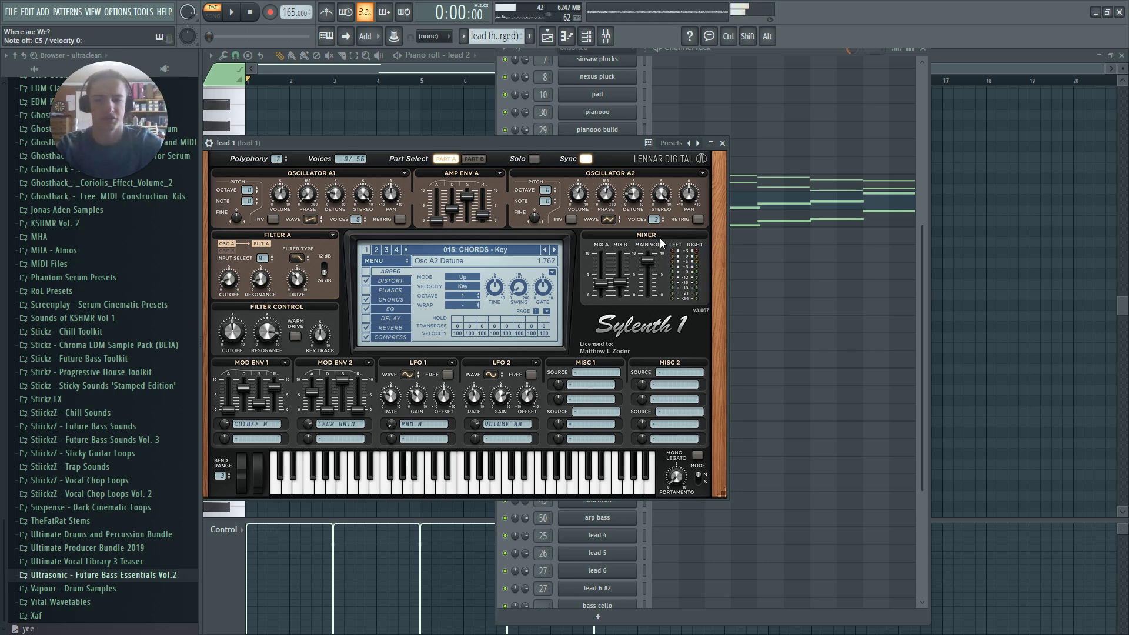
{"action": "key", "text": "Escape"}
{"action": "left_click", "coordinate": [623, 199]}
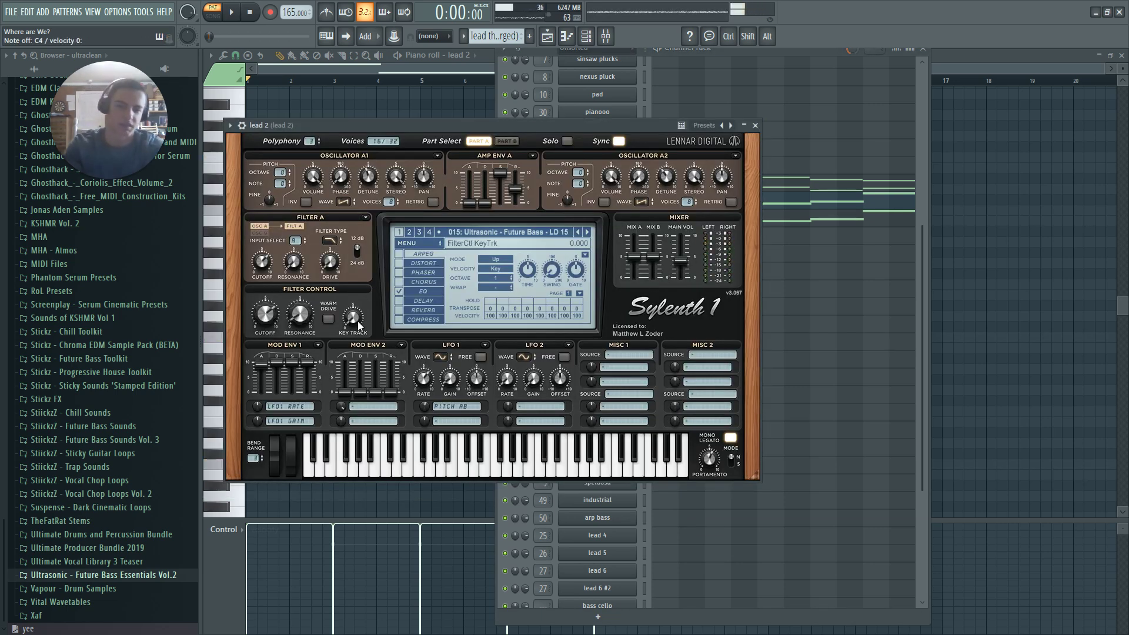
{"action": "key", "text": "Escape"}
Audition lead 3's LEAD - Massacre preset in Serum, check its noise oscillator, and return to the playlist
{"action": "left_click", "coordinate": [633, 219]}
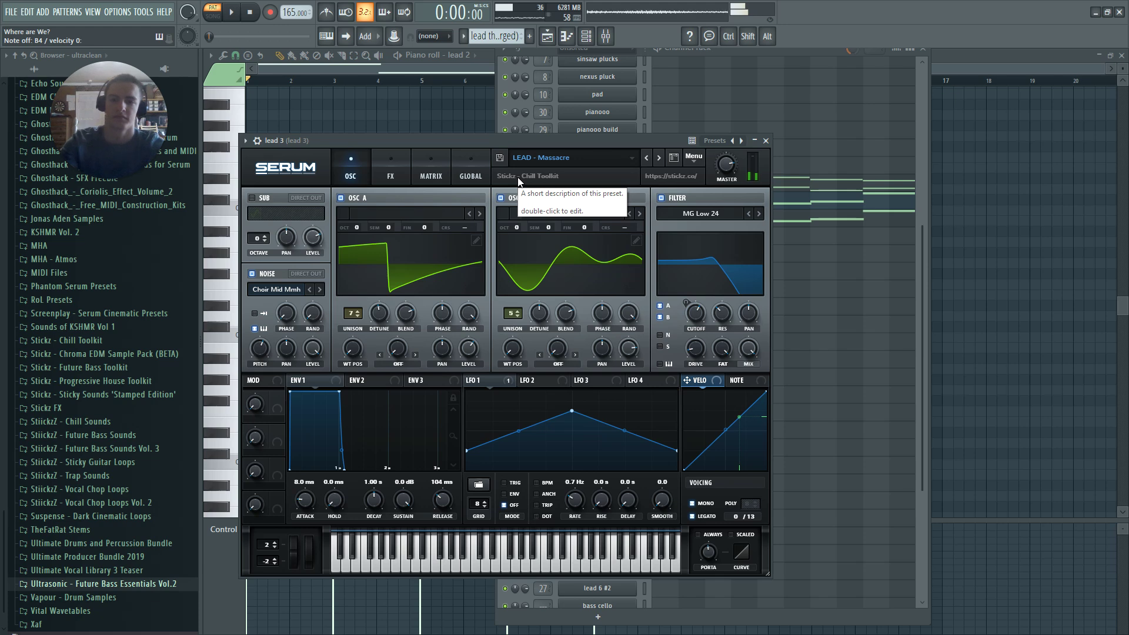
{"action": "key", "text": "Escape"}
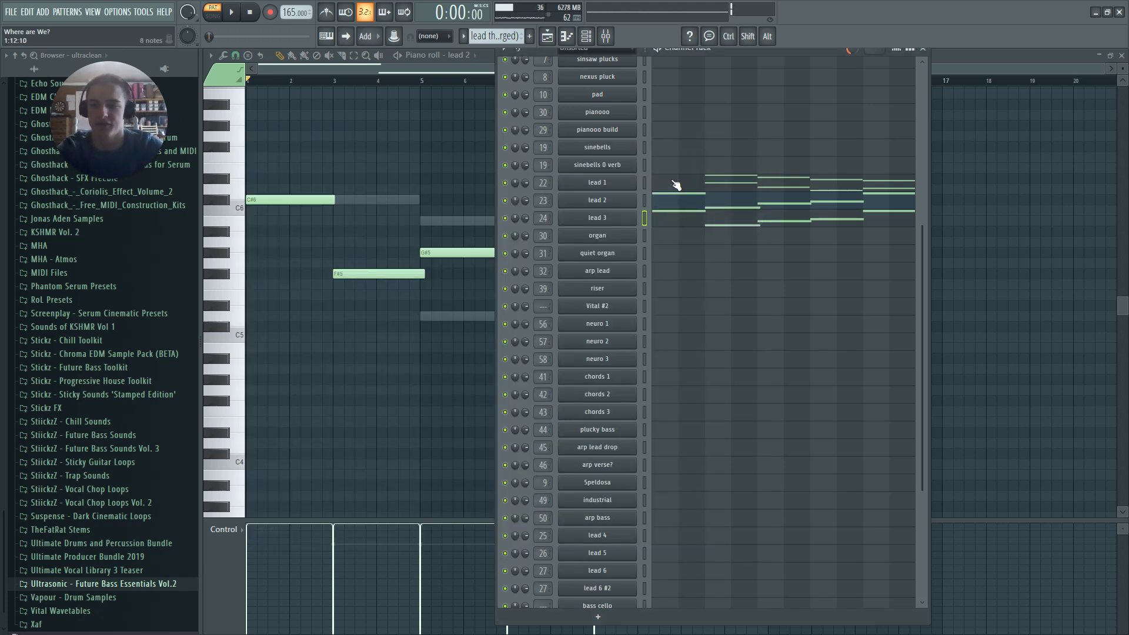
{"action": "left_click", "coordinate": [569, 218]}
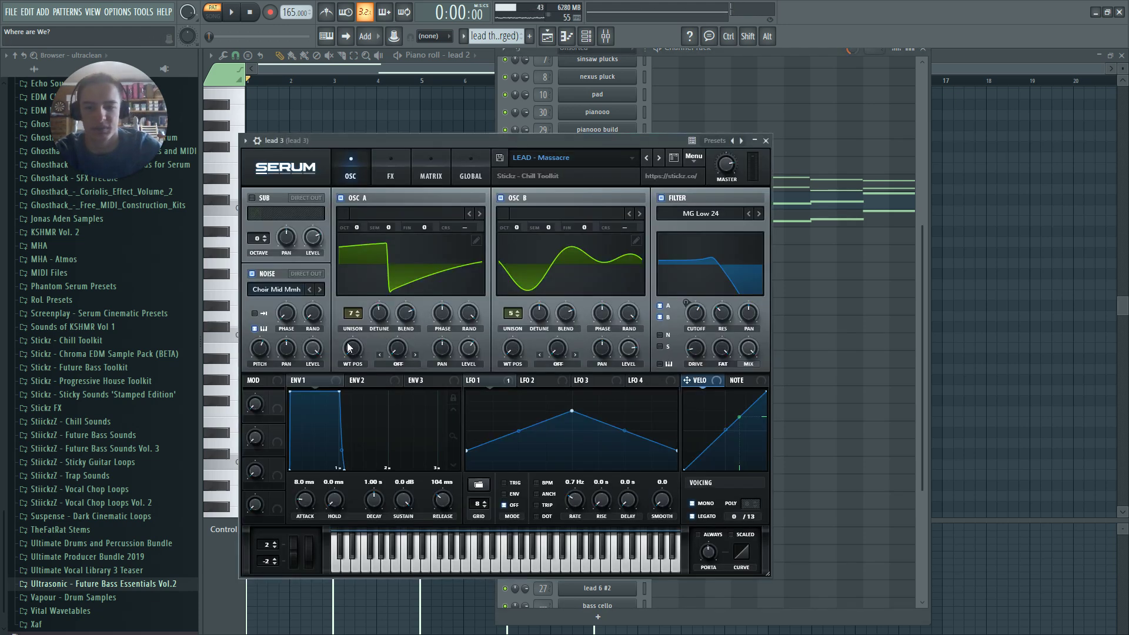
{"action": "left_click", "coordinate": [254, 273]}
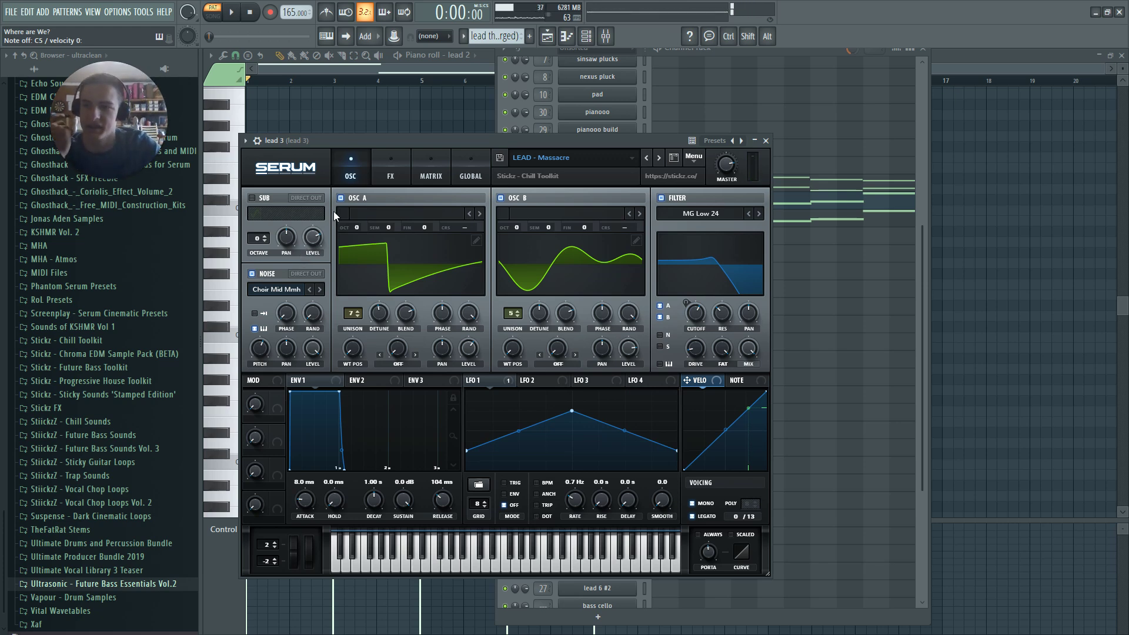
{"action": "key", "text": "Escape"}
{"action": "key", "text": "Escape"}
{"action": "key", "text": "Escape"}
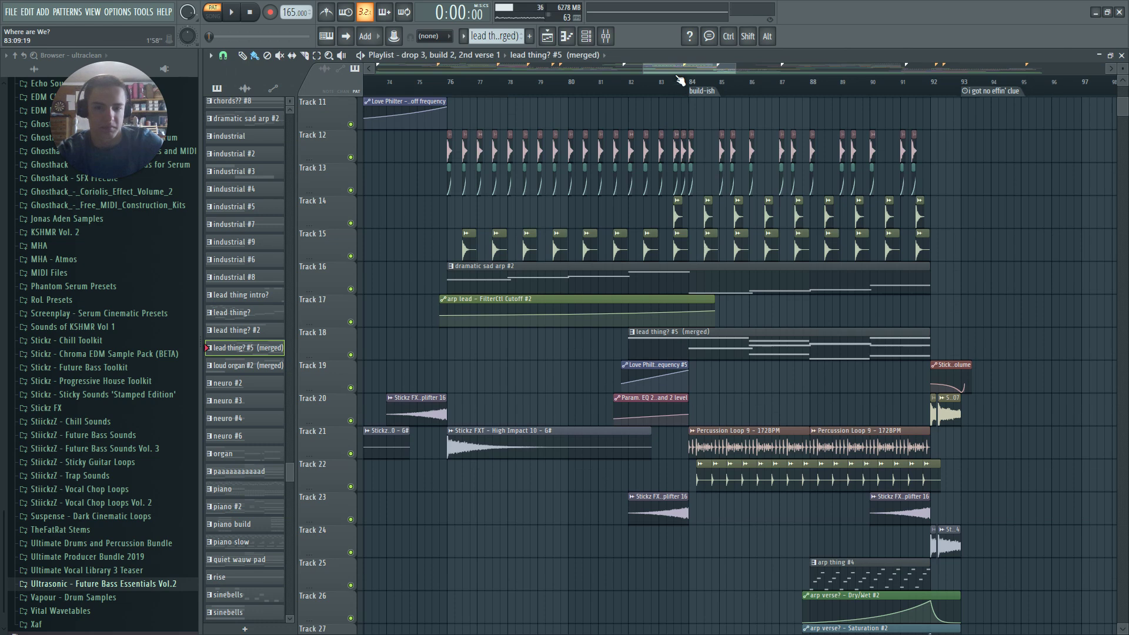
Play the song from about bar 83 into the build-ish section, reviewing the pad, bass, pluck and ambience tracks
{"action": "left_click", "coordinate": [667, 79]}
{"action": "key", "text": "space"}
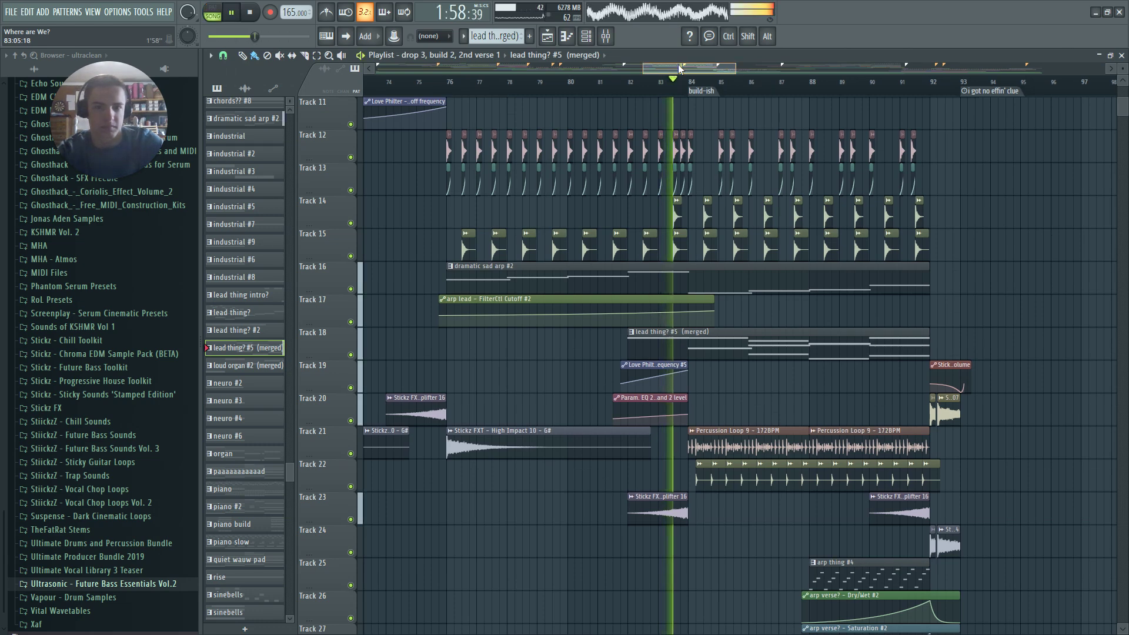
{"action": "left_click_drag", "start_coordinate": [671, 68], "coordinate": [685, 69]}
{"action": "scroll", "coordinate": [915, 247], "scroll_direction": "up", "scroll_amount": 3}
{"action": "scroll", "coordinate": [916, 247], "scroll_direction": "up", "scroll_amount": 2}
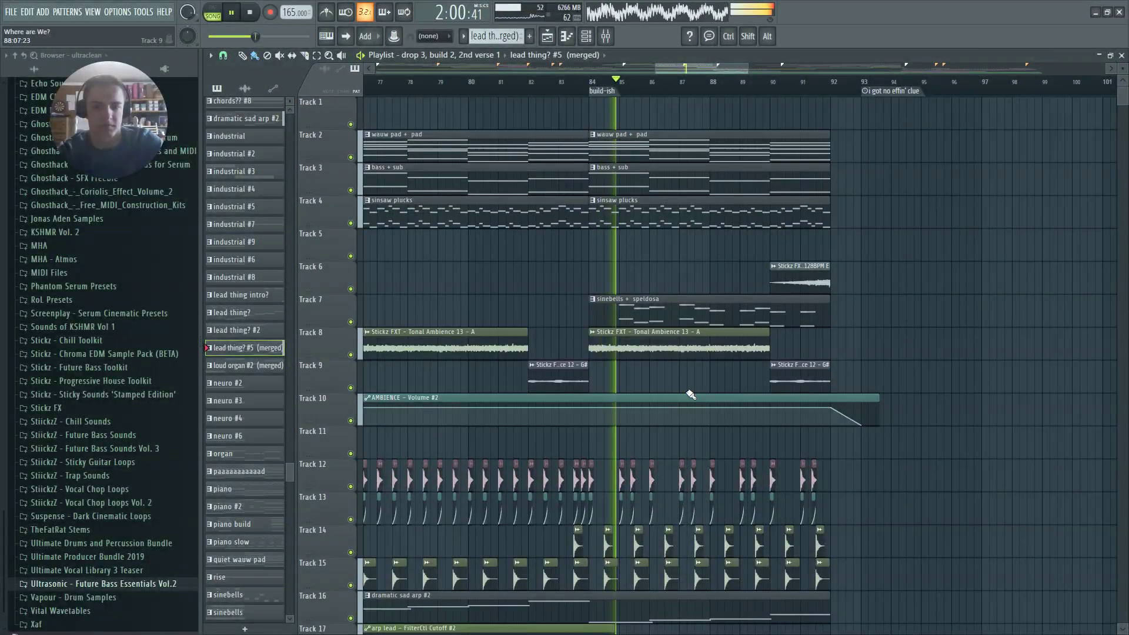
{"action": "key", "text": "space"}
Open the sinebells + speldosa pattern's Speldosa instrument and expand its interface from the minified view
{"action": "double_click", "coordinate": [650, 301]}
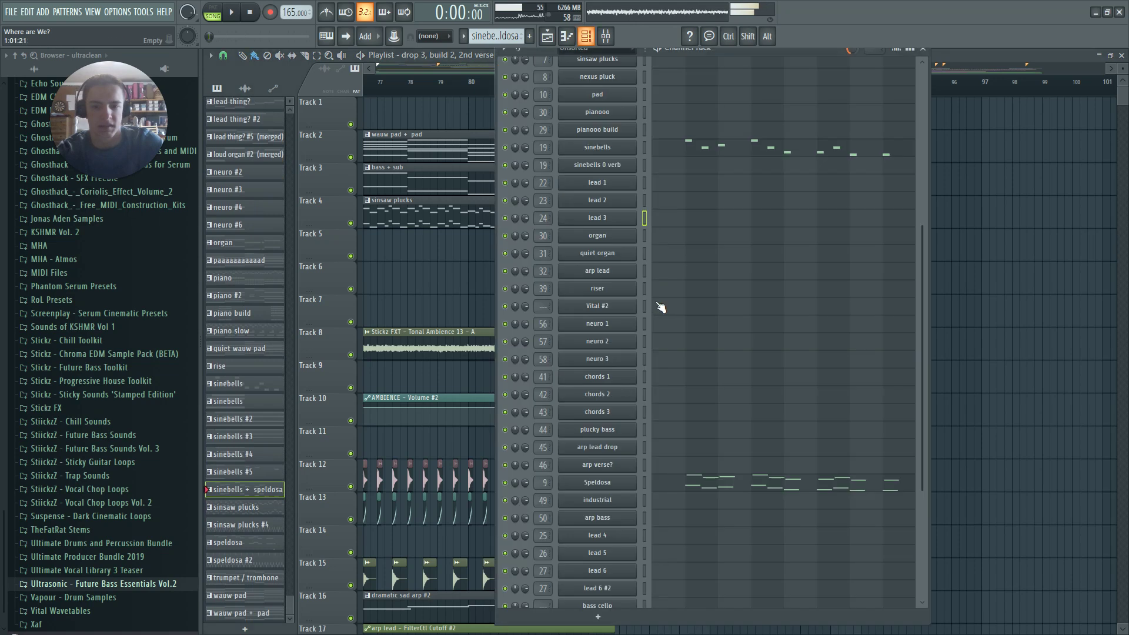
{"action": "left_click", "coordinate": [627, 490]}
{"action": "left_click", "coordinate": [349, 176]}
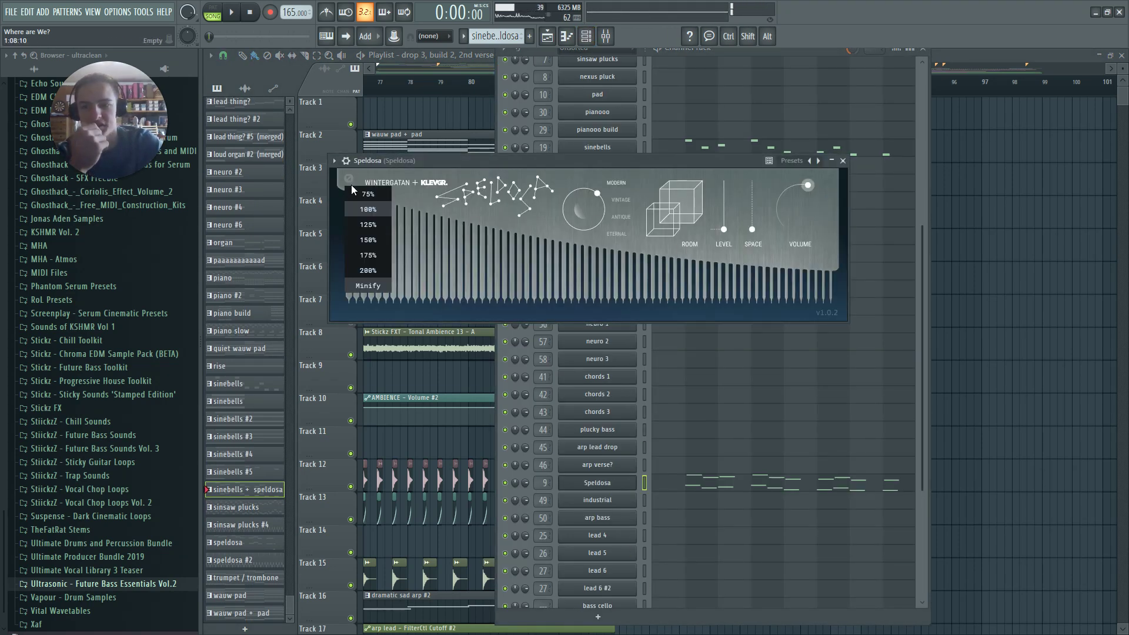
{"action": "left_click", "coordinate": [379, 280]}
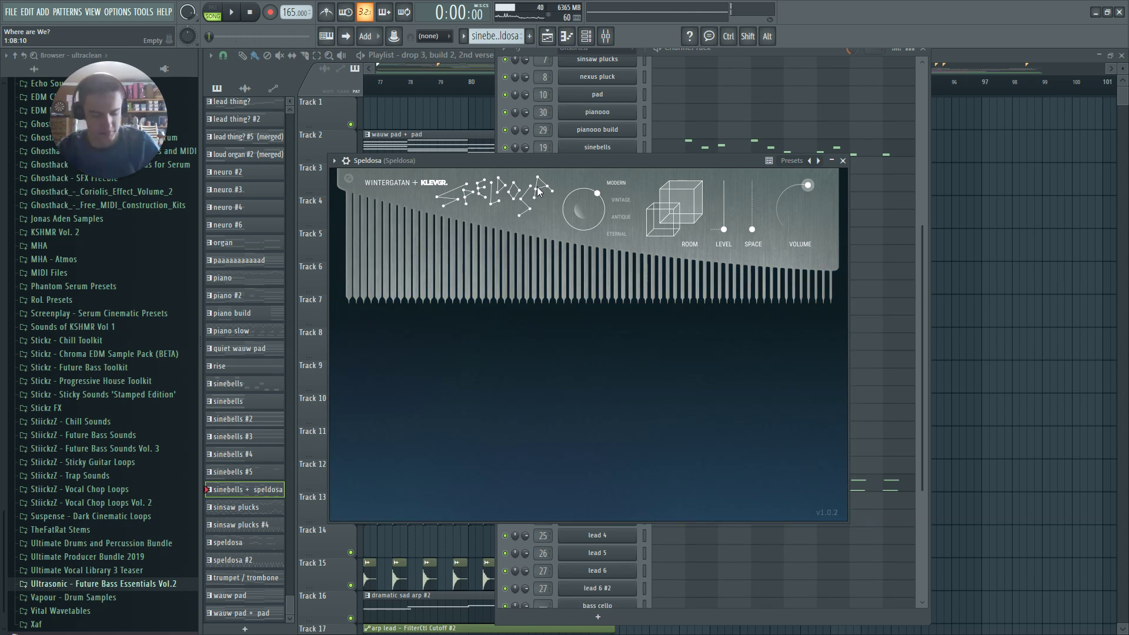
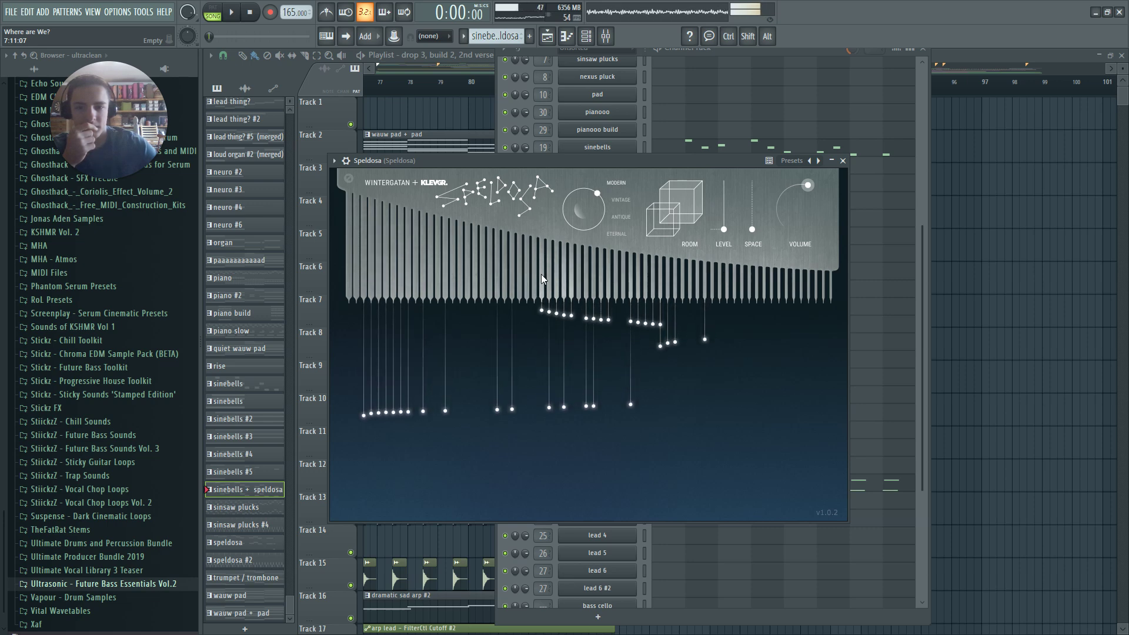
Reopen the Speldosa instrument from the channel rack, look over its interface, and close it together with the channel rack
{"action": "left_click", "coordinate": [843, 161]}
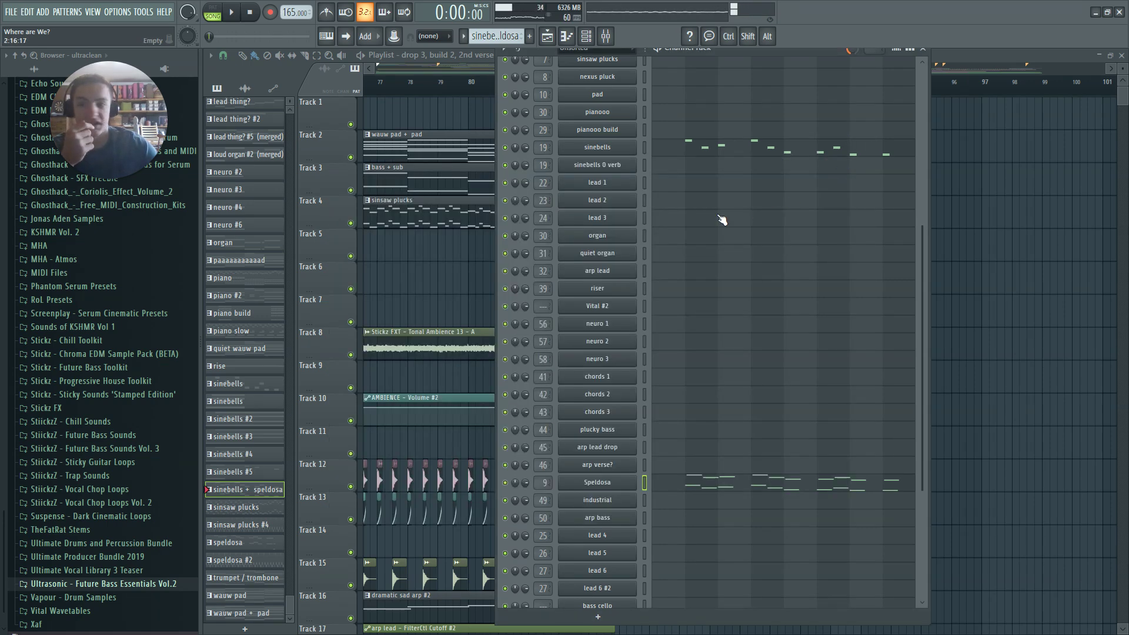
{"action": "left_click", "coordinate": [626, 487]}
{"action": "left_click_drag", "start_coordinate": [623, 168], "coordinate": [658, 204]}
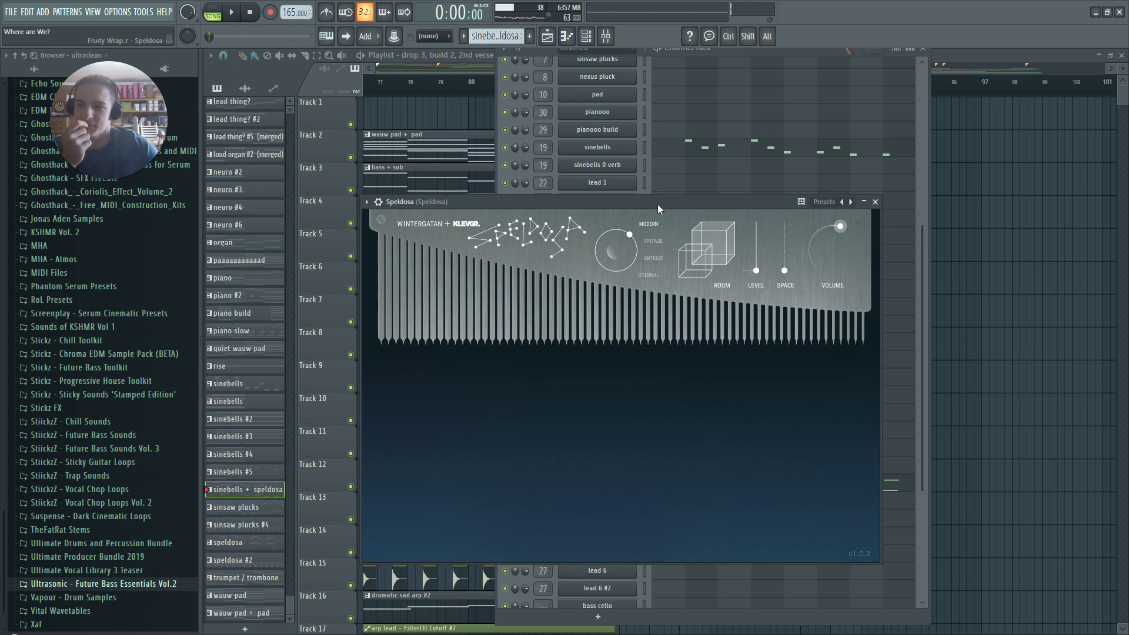
{"action": "left_click_drag", "start_coordinate": [649, 202], "coordinate": [676, 145]}
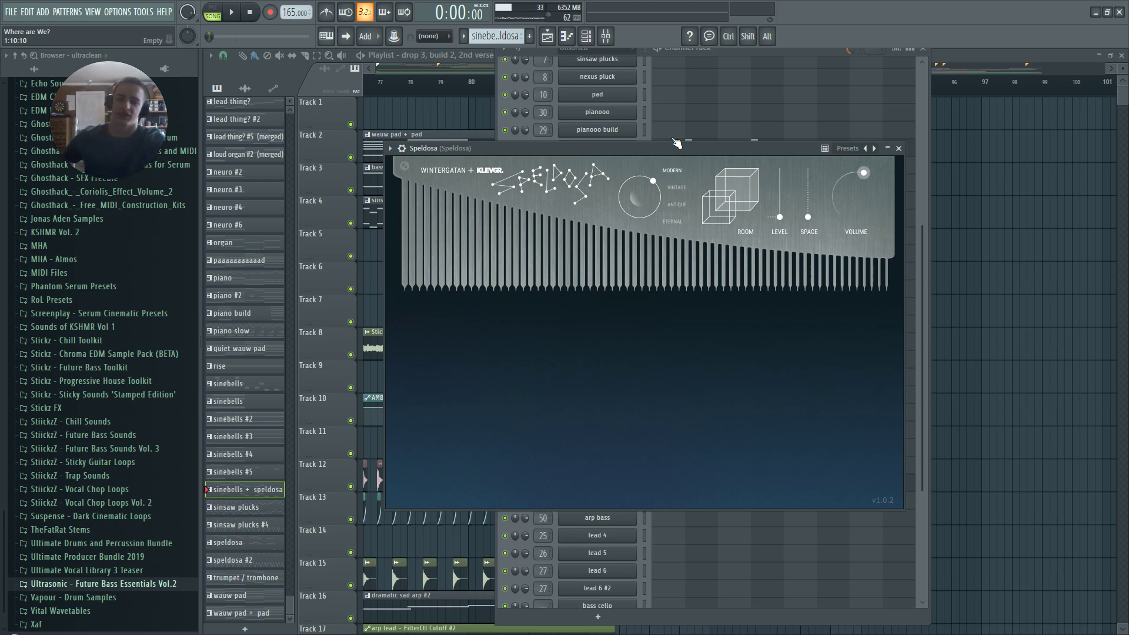
{"action": "left_click_drag", "start_coordinate": [615, 148], "coordinate": [710, 258]}
{"action": "key", "text": "Escape"}
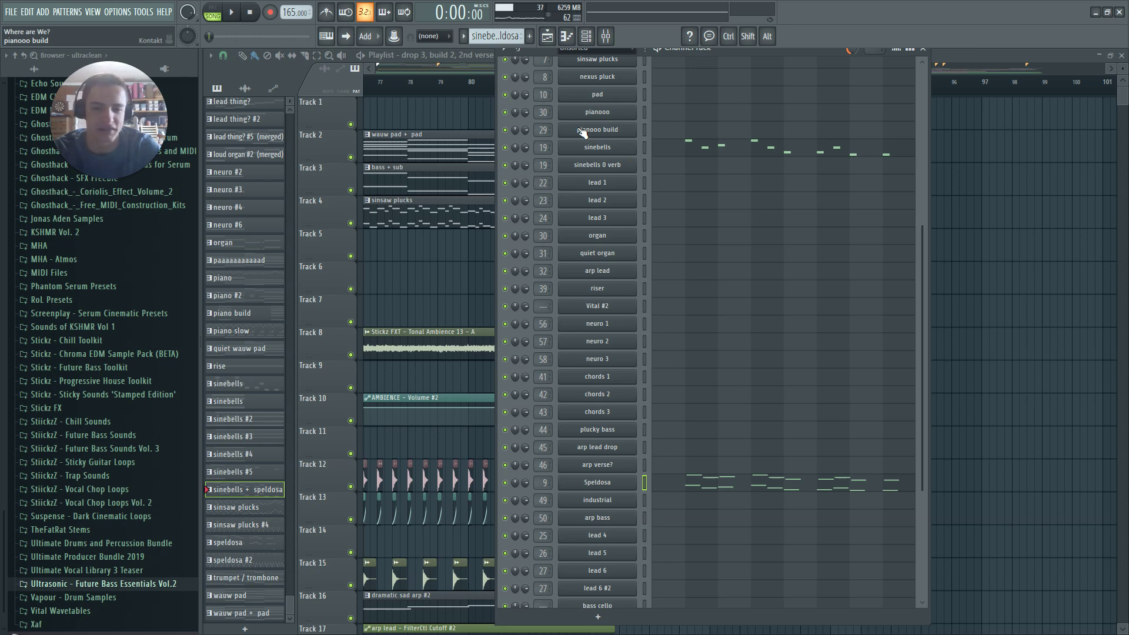
{"action": "key", "text": "Escape"}
Play the song from about bar 82 into the build-ish section, reviewing the drum, arp, lead and percussion tracks
{"action": "left_click", "coordinate": [531, 87]}
{"action": "key", "text": "space"}
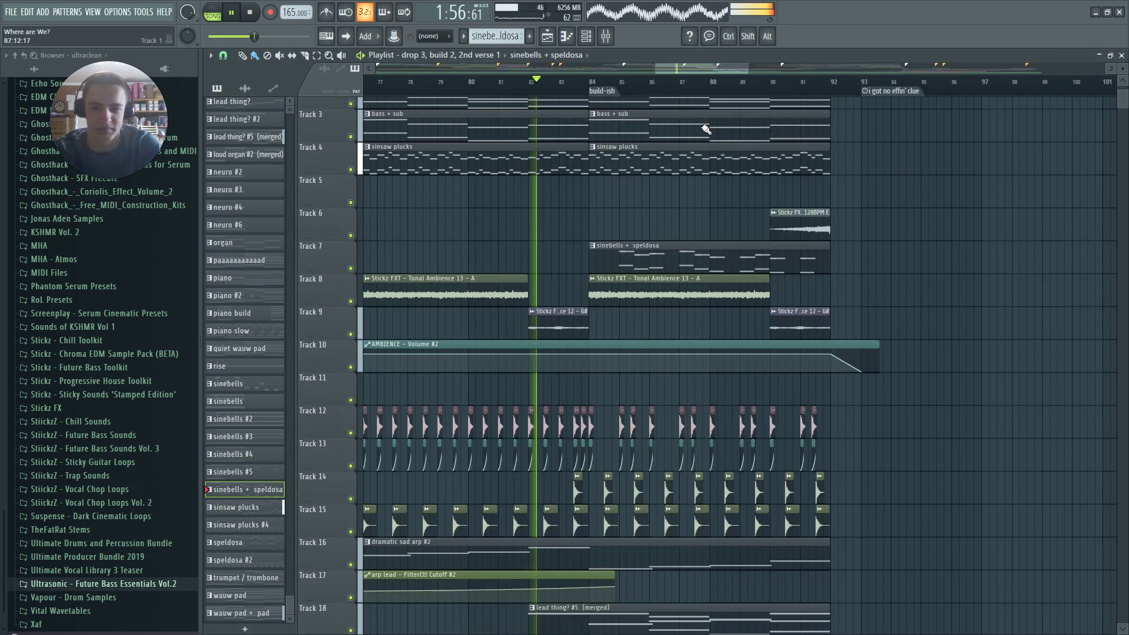
{"action": "scroll", "coordinate": [894, 202], "scroll_direction": "down", "scroll_amount": 4}
{"action": "scroll", "coordinate": [660, 319], "scroll_direction": "up", "scroll_amount": 3}
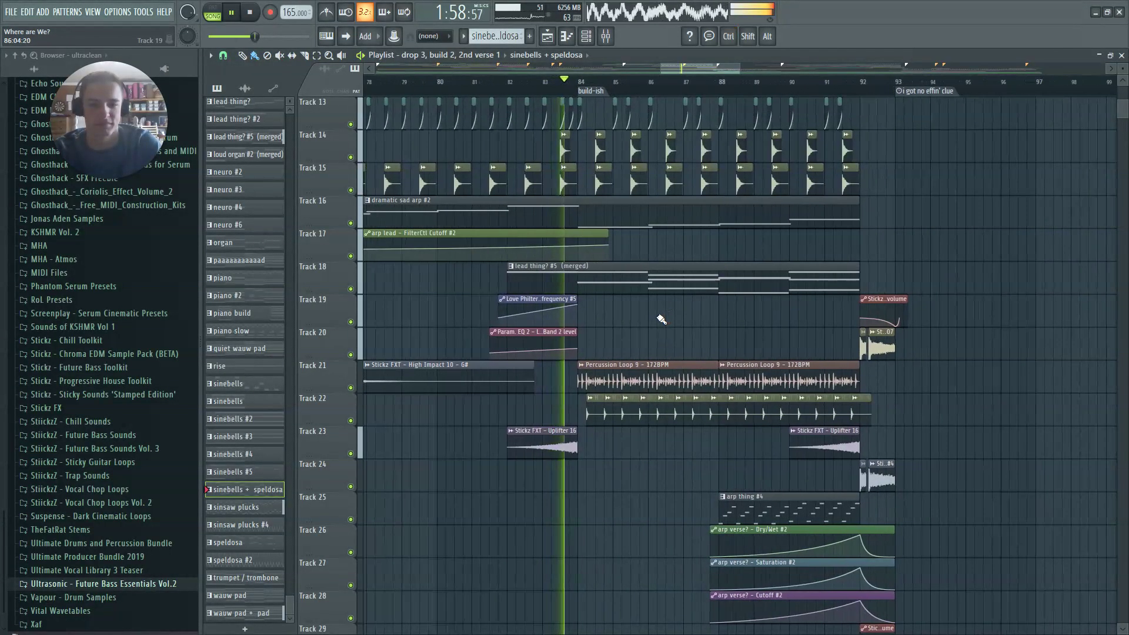
{"action": "left_click_drag", "start_coordinate": [692, 68], "coordinate": [700, 68]}
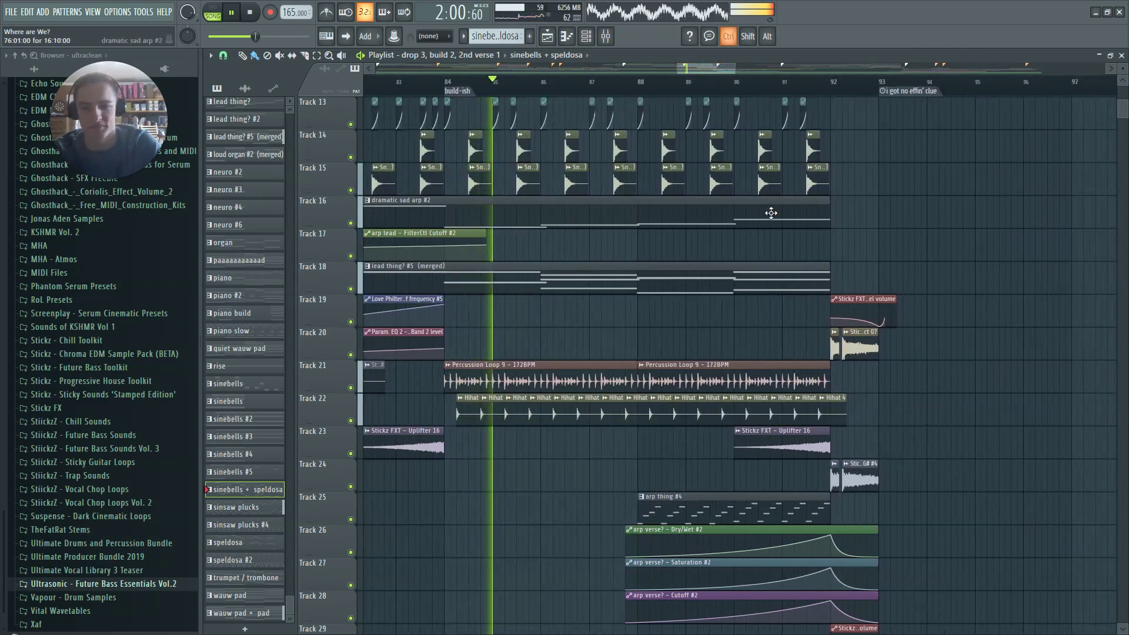
{"action": "scroll", "coordinate": [896, 233], "scroll_direction": "down", "scroll_amount": 2}
{"action": "scroll", "coordinate": [864, 225], "scroll_direction": "up", "scroll_amount": 3}
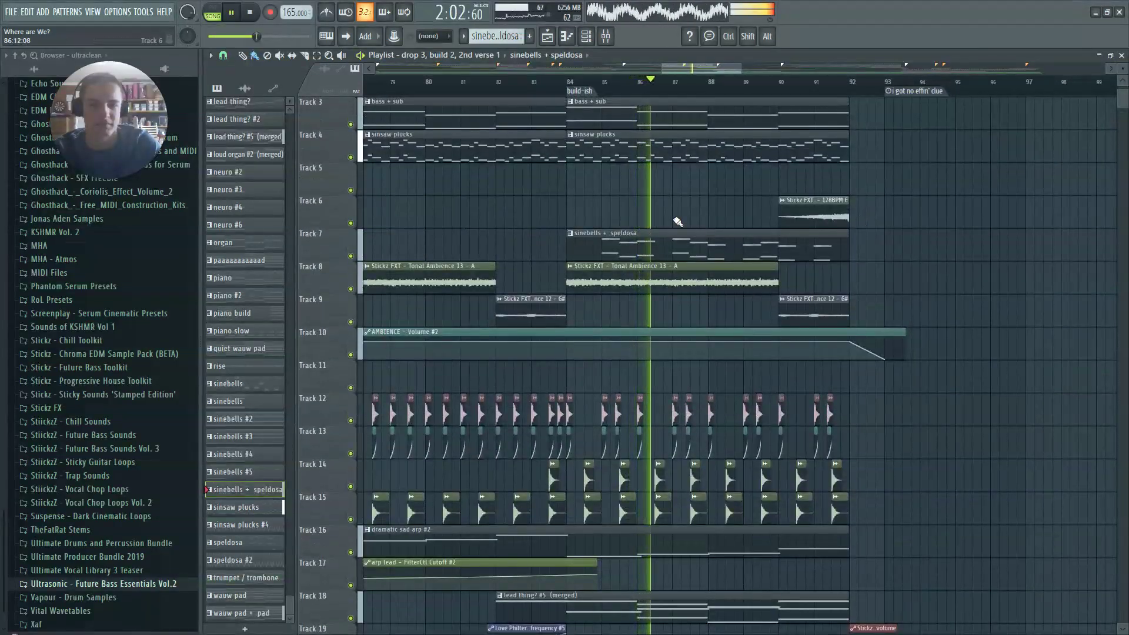
Follow playback through arp thing #4 and its automation clips to the "i got no effin' clue" marker, and stop the song
{"action": "left_click_drag", "start_coordinate": [721, 68], "coordinate": [734, 68]}
{"action": "scroll", "coordinate": [816, 167], "scroll_direction": "down", "scroll_amount": 8}
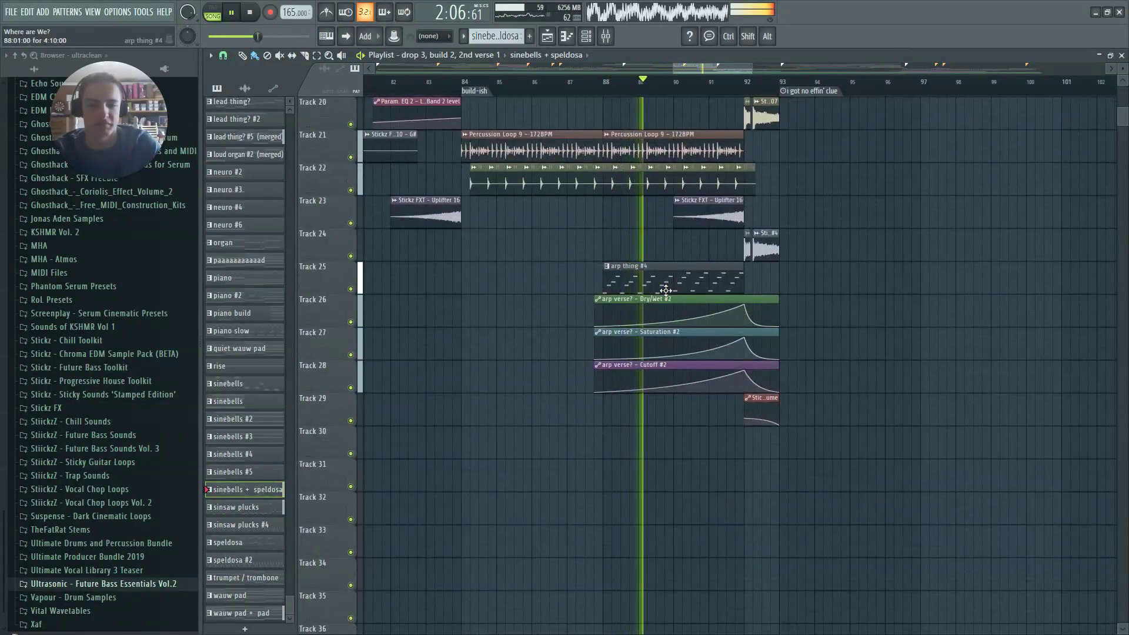
{"action": "left_click_drag", "start_coordinate": [735, 70], "coordinate": [739, 75]}
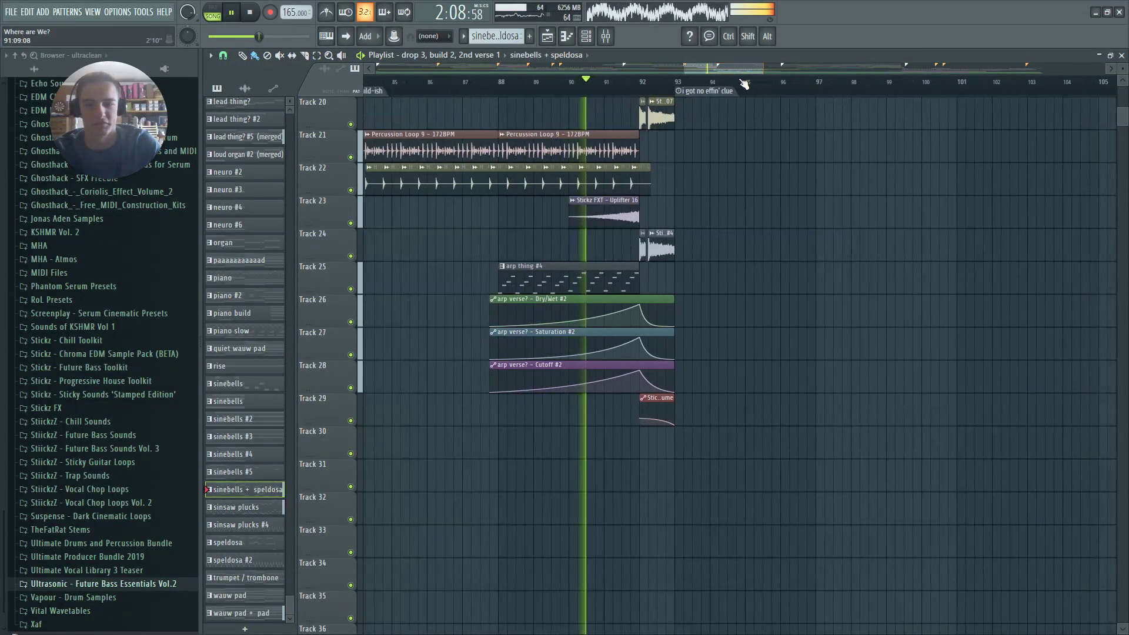
{"action": "scroll", "coordinate": [769, 234], "scroll_direction": "down", "scroll_amount": 4}
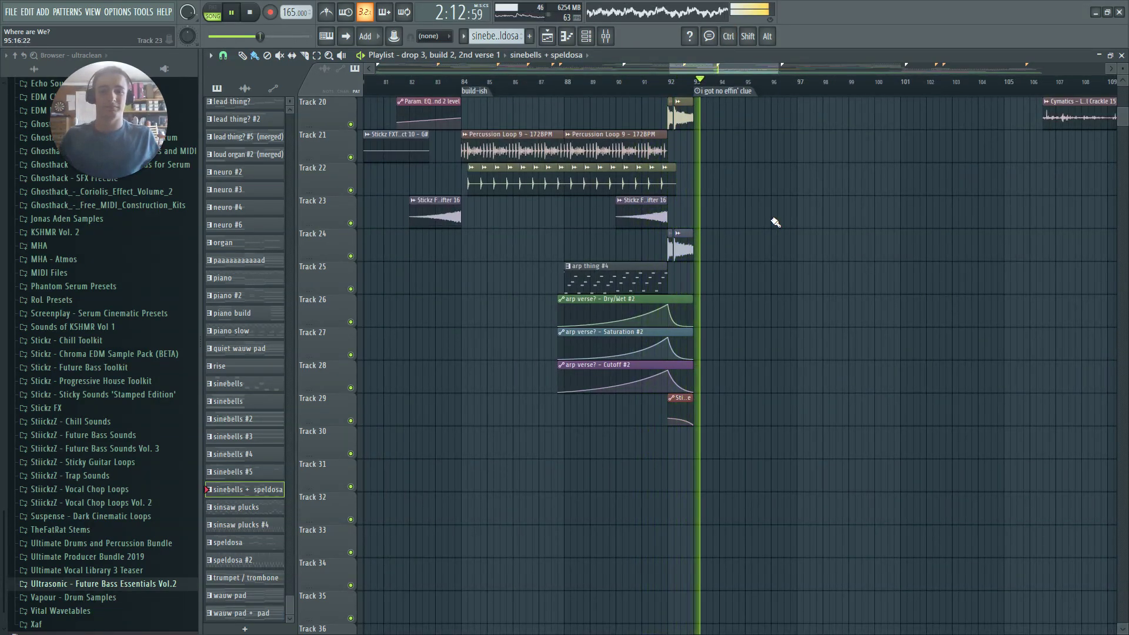
{"action": "scroll", "coordinate": [835, 235], "scroll_direction": "up", "scroll_amount": 3}
{"action": "key", "text": "space"}
{"action": "left_click_drag", "start_coordinate": [712, 67], "coordinate": [716, 67]}
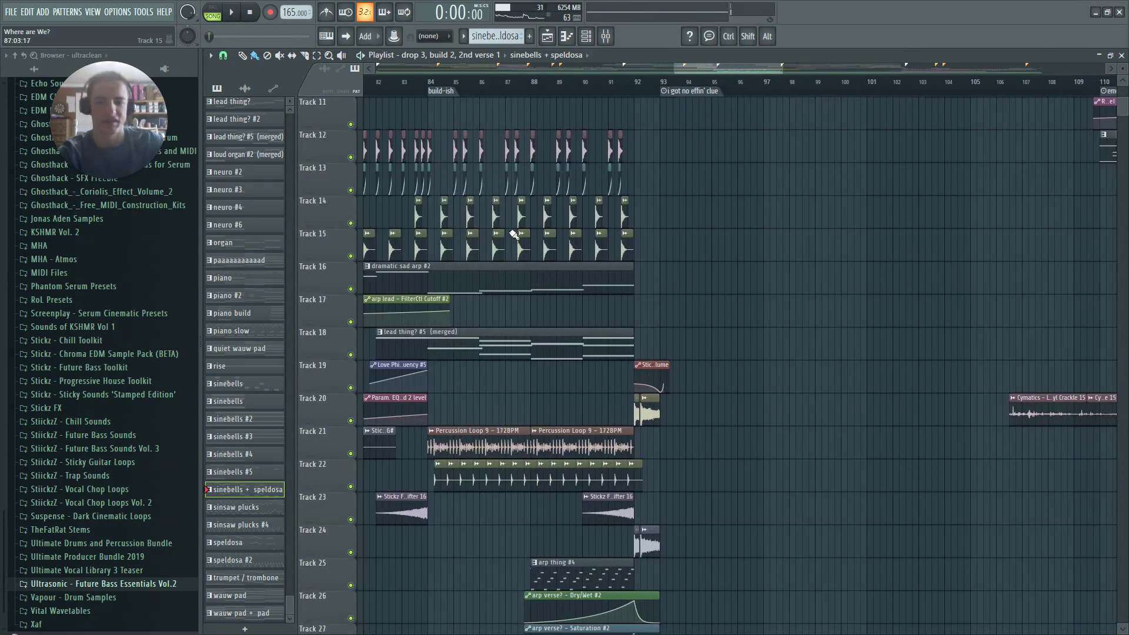
Audition the Uplifter 16 clip on track 23 and the Riser 16 clip on track 6 on their own
{"action": "scroll", "coordinate": [651, 259], "scroll_direction": "down", "scroll_amount": 3}
{"action": "key", "text": "y"}
{"action": "right_click", "coordinate": [605, 284]}
{"action": "scroll", "coordinate": [627, 284], "scroll_direction": "up", "scroll_amount": 3}
{"action": "scroll", "coordinate": [627, 284], "scroll_direction": "up", "scroll_amount": 4}
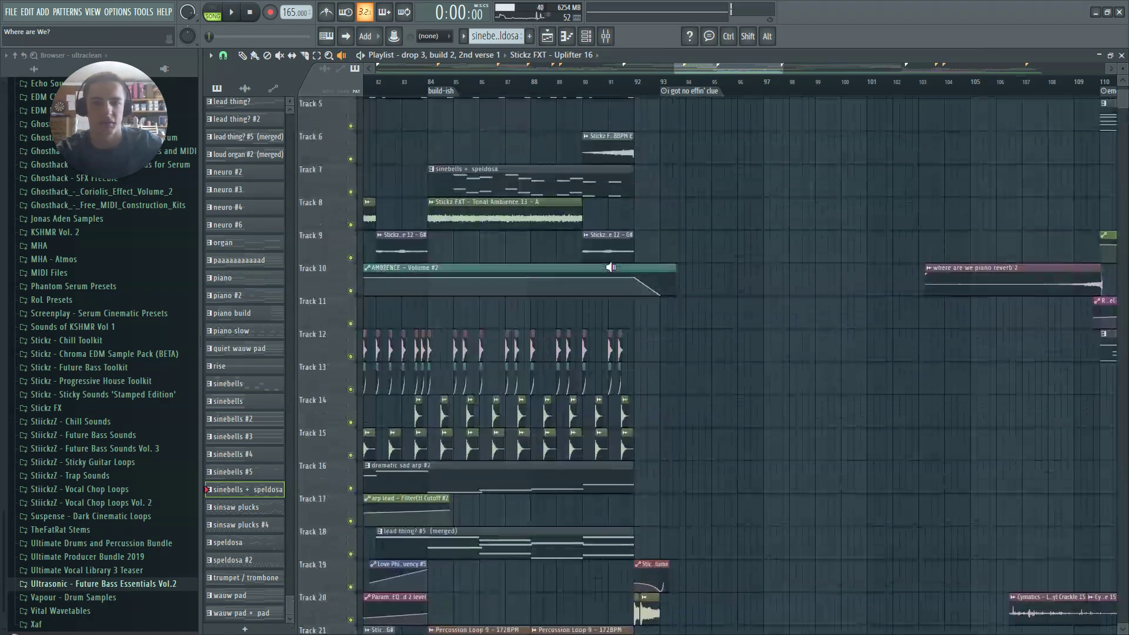
{"action": "left_click", "coordinate": [612, 252]}
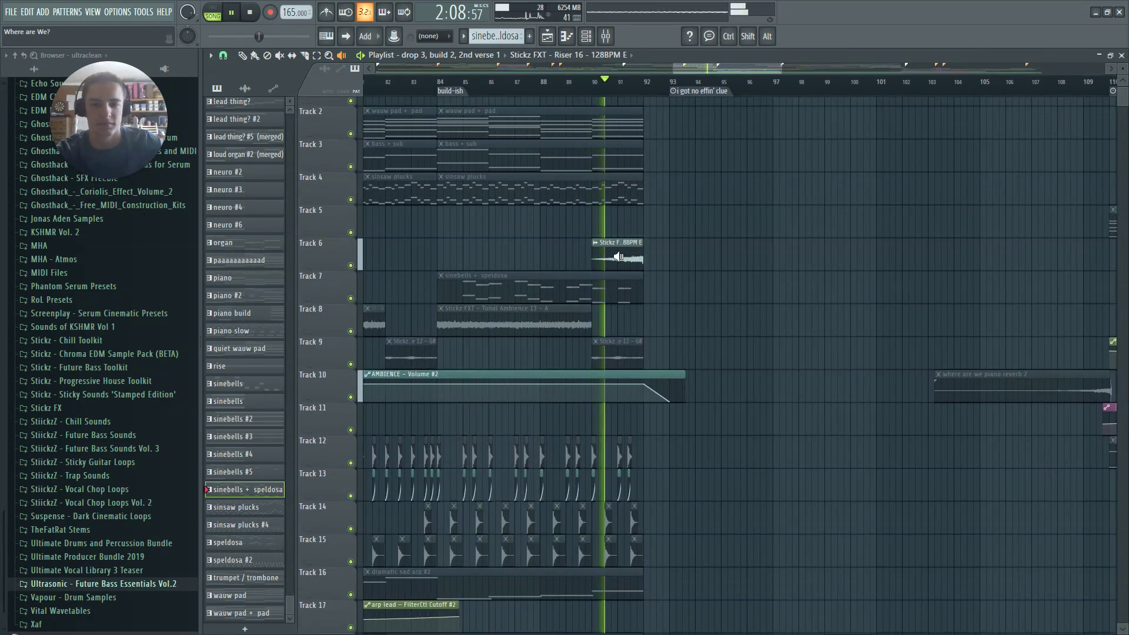
{"action": "key", "text": "b"}
Play the short transition at bar 92 with the impact samples on tracks 20 and 24, and stop the song
{"action": "scroll", "coordinate": [696, 296], "scroll_direction": "down", "scroll_amount": 3}
{"action": "scroll", "coordinate": [697, 296], "scroll_direction": "down", "scroll_amount": 2}
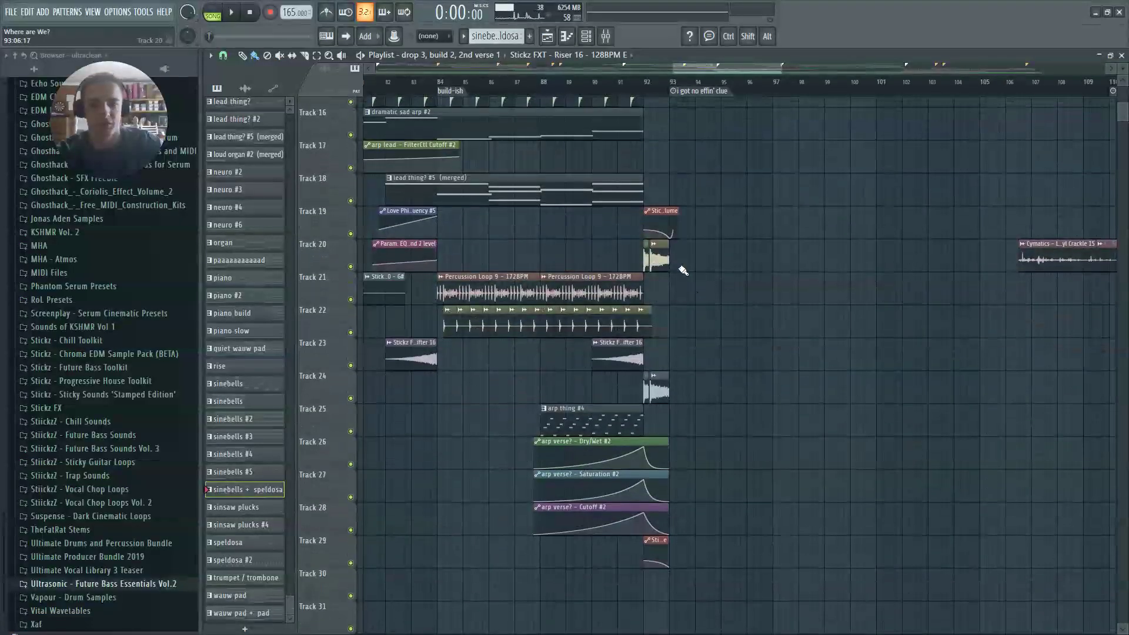
{"action": "left_click", "coordinate": [647, 92]}
{"action": "key", "text": "space"}
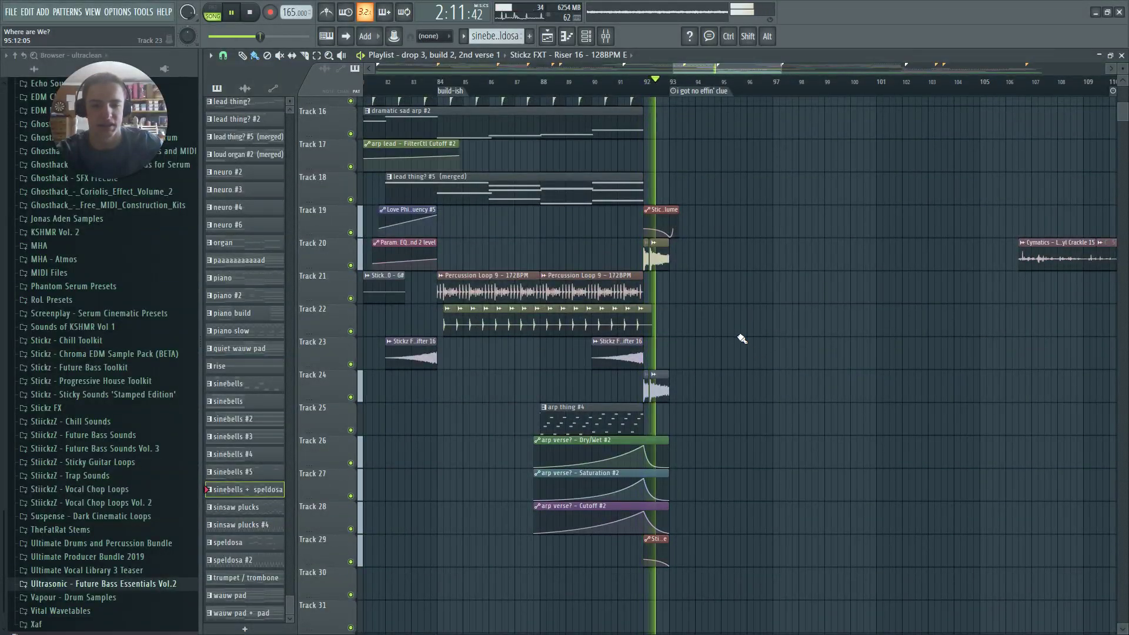
{"action": "scroll", "coordinate": [731, 330], "scroll_direction": "down", "scroll_amount": 2}
{"action": "key", "text": "space"}
Examine the automation, drum and chord clips on tracks 37 to 53 around the "i got no effin' clue" marker
{"action": "scroll", "coordinate": [705, 294], "scroll_direction": "down", "scroll_amount": 3}
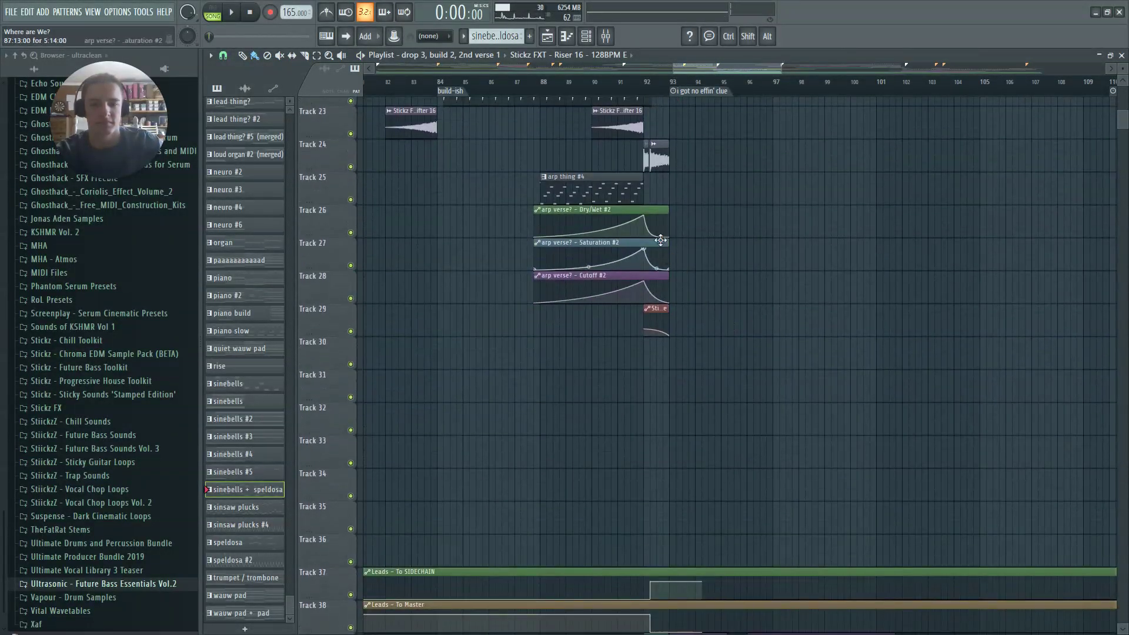
{"action": "scroll", "coordinate": [653, 177], "scroll_direction": "down", "scroll_amount": 3}
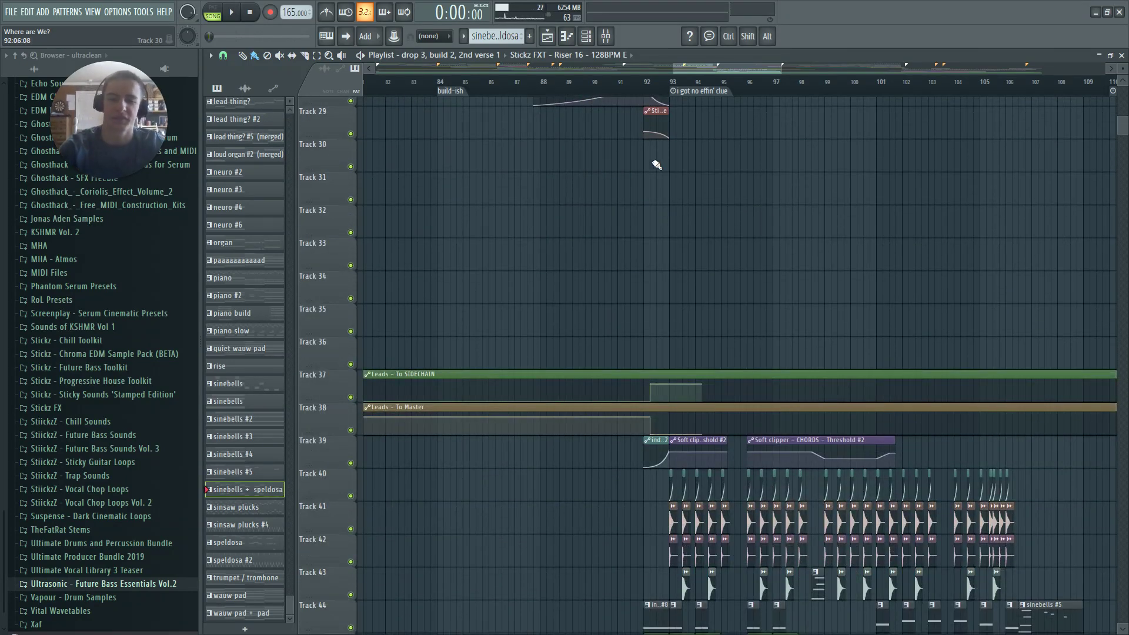
{"action": "scroll", "coordinate": [599, 392], "scroll_direction": "down", "scroll_amount": 3}
{"action": "left_click_drag", "start_coordinate": [690, 69], "coordinate": [714, 73]}
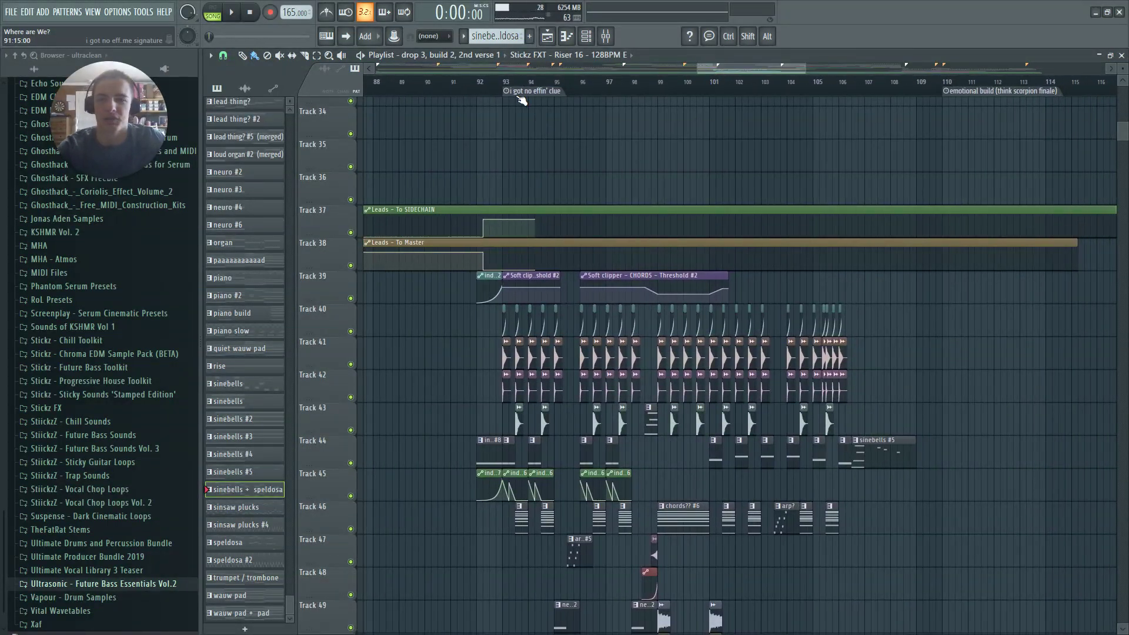
{"action": "scroll", "coordinate": [933, 295], "scroll_direction": "down", "scroll_amount": 7}
{"action": "scroll", "coordinate": [927, 292], "scroll_direction": "up", "scroll_amount": 3}
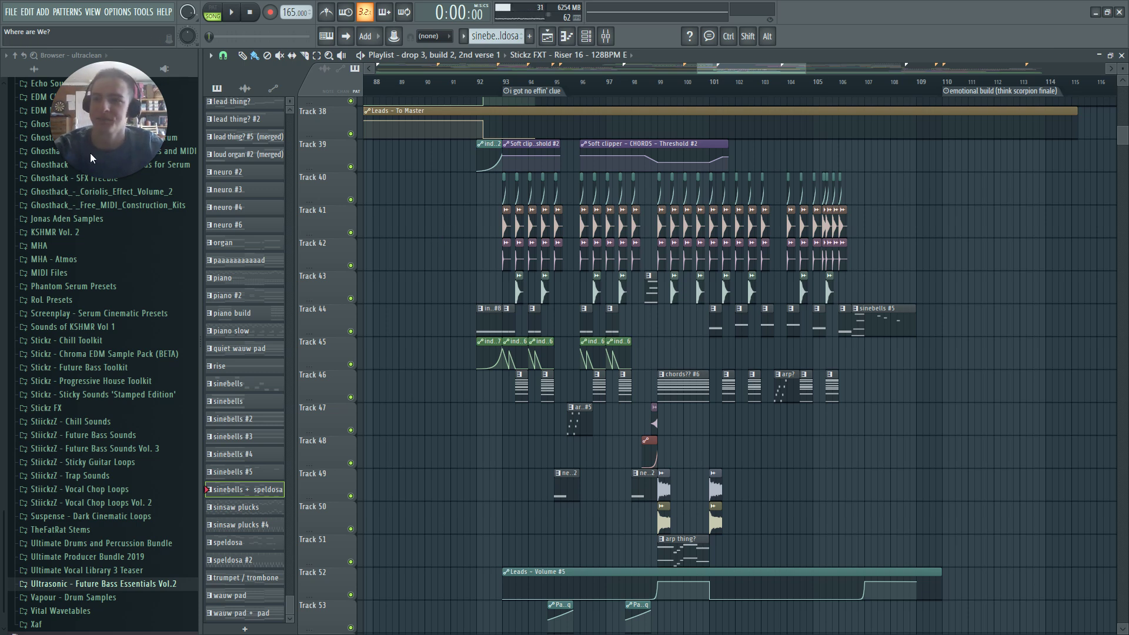
Switch to File Explorer and open the 03 Jan 2024 folder inside the desktop's music folder
{"action": "left_click", "coordinate": [11, 11]}
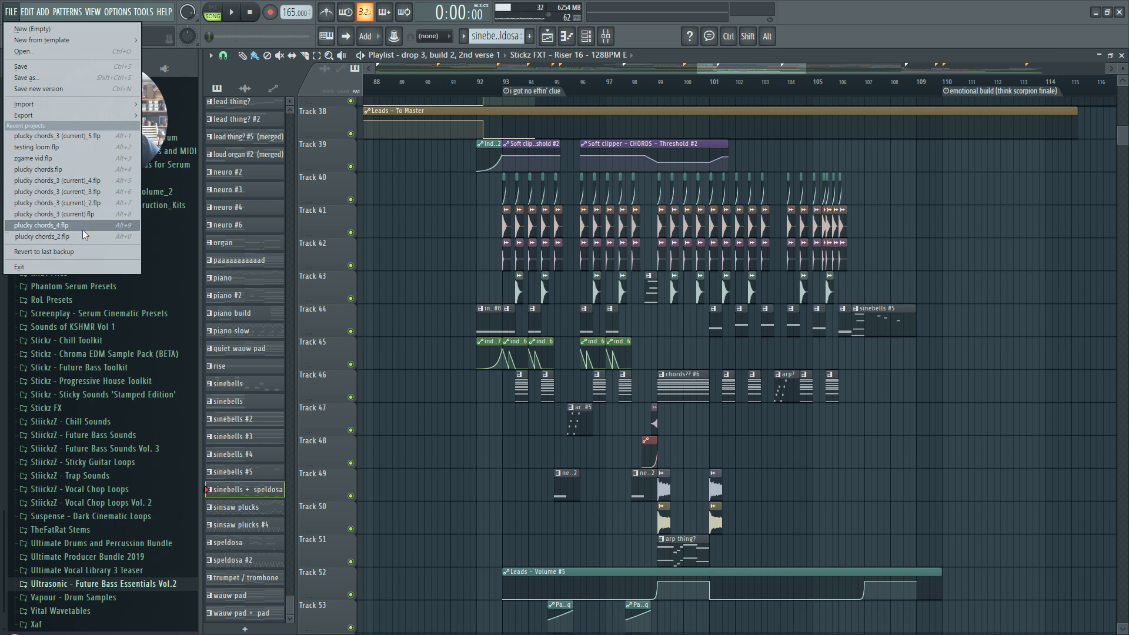
{"action": "key", "text": "super"}
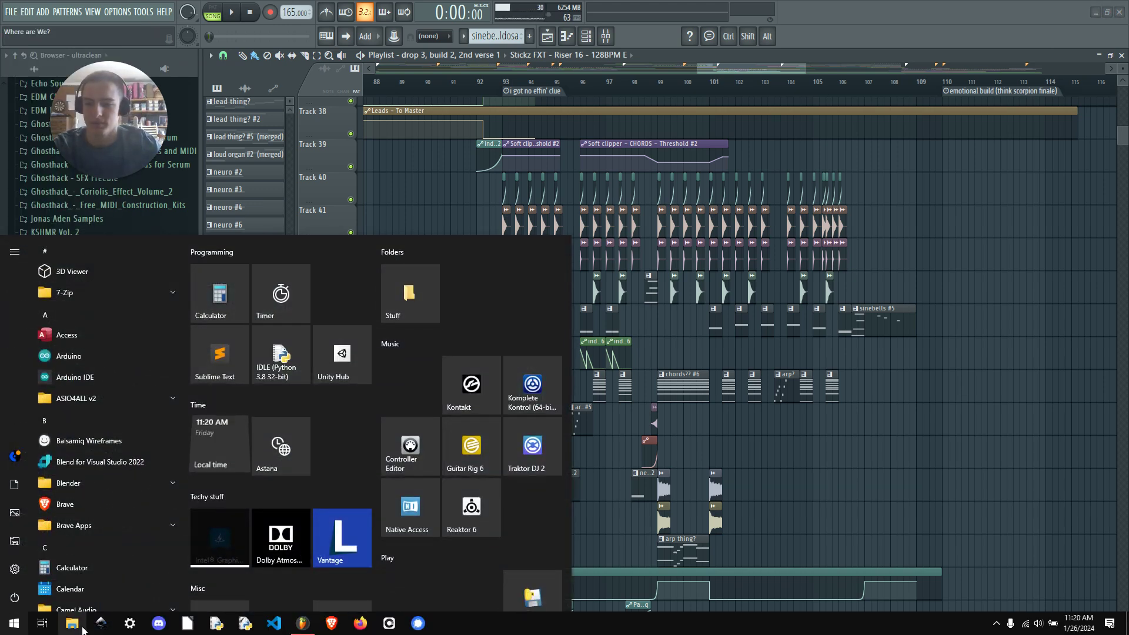
{"action": "right_click", "coordinate": [82, 629]}
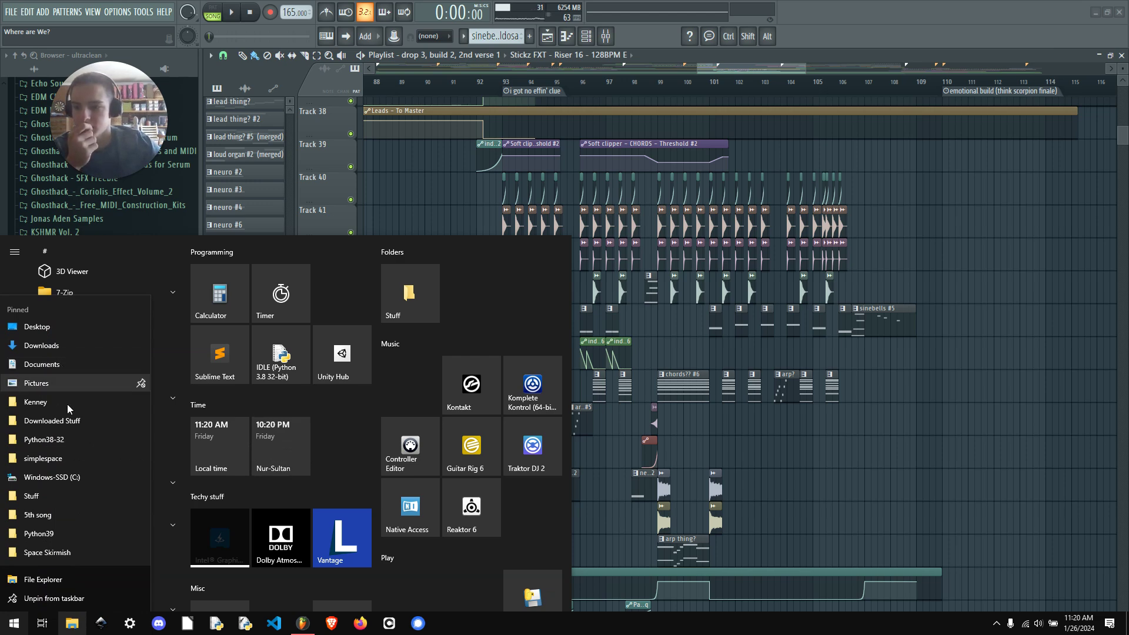
{"action": "left_click", "coordinate": [66, 328]}
{"action": "scroll", "coordinate": [375, 326], "scroll_direction": "down", "scroll_amount": 2}
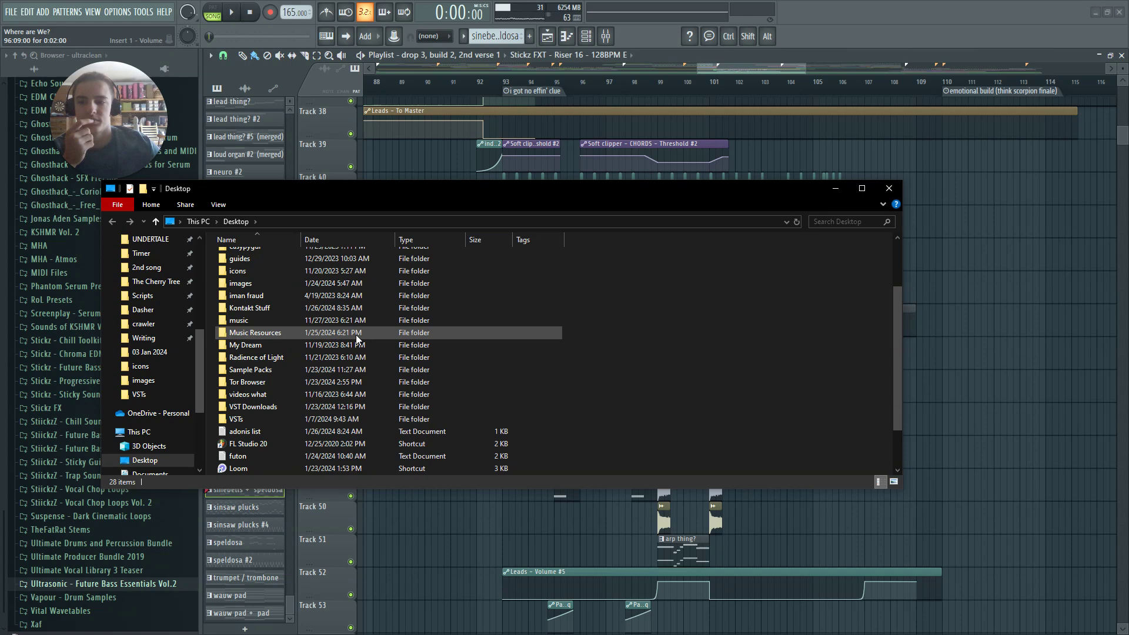
{"action": "scroll", "coordinate": [355, 334], "scroll_direction": "up", "scroll_amount": 2}
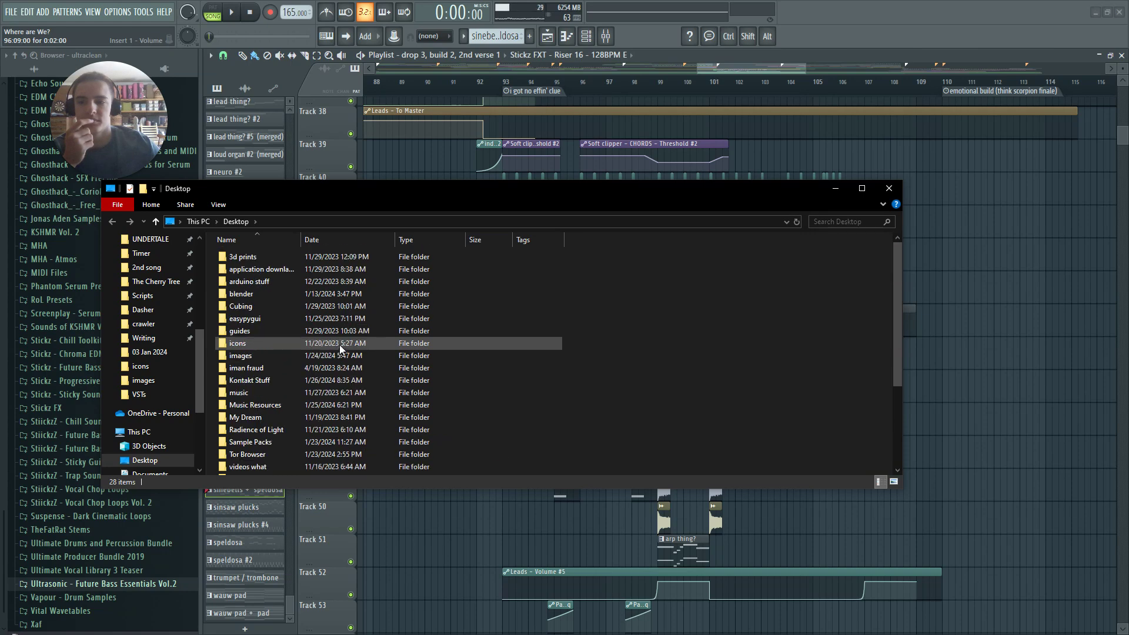
{"action": "double_click", "coordinate": [265, 393]}
{"action": "double_click", "coordinate": [273, 284]}
Look through the 03 Jan 2024 folder for the saved plucky chords project versions and the Where Are We demo exports
{"action": "scroll", "coordinate": [311, 300], "scroll_direction": "down", "scroll_amount": 7}
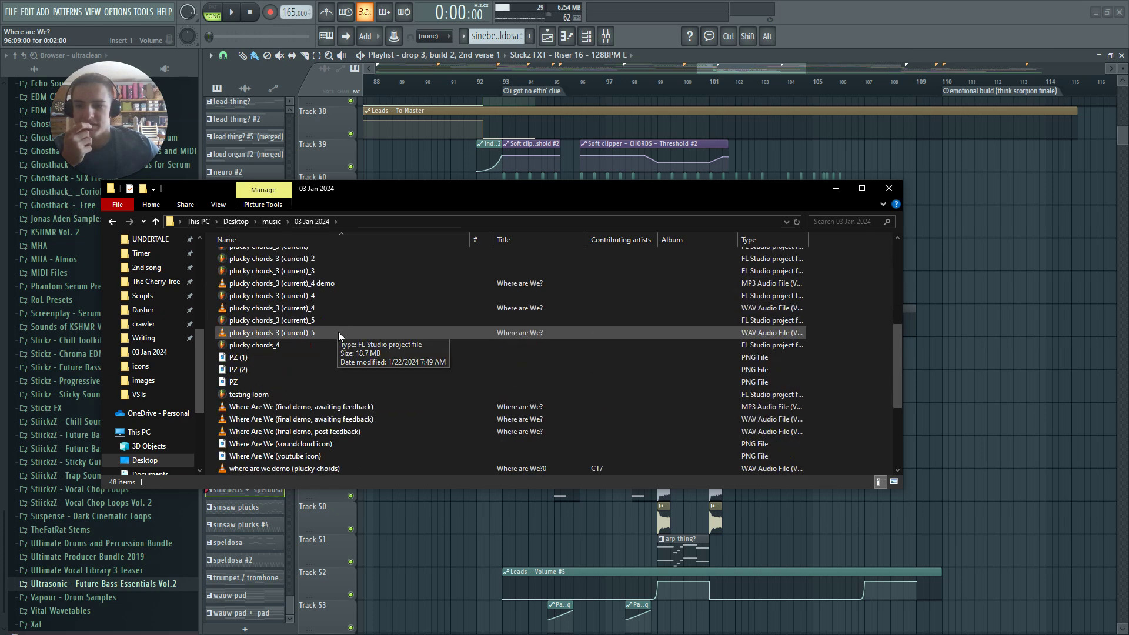
{"action": "scroll", "coordinate": [332, 347], "scroll_direction": "down", "scroll_amount": 1}
{"action": "scroll", "coordinate": [331, 350], "scroll_direction": "up", "scroll_amount": 6}
{"action": "scroll", "coordinate": [326, 325], "scroll_direction": "down", "scroll_amount": 5}
{"action": "scroll", "coordinate": [323, 326], "scroll_direction": "up", "scroll_amount": 6}
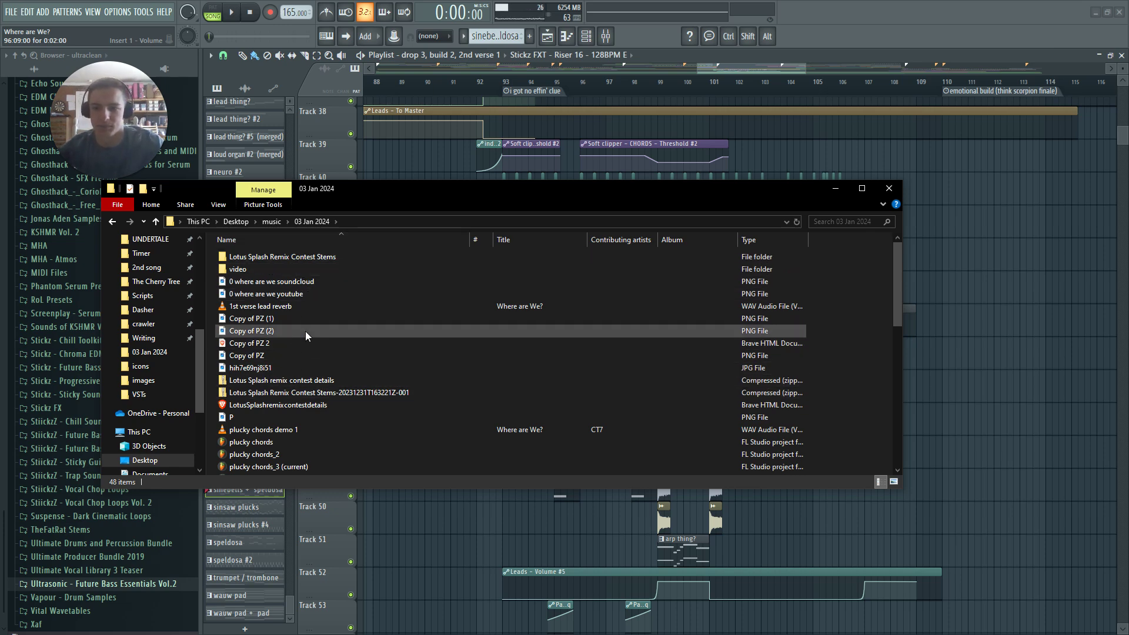
{"action": "scroll", "coordinate": [284, 353], "scroll_direction": "down", "scroll_amount": 4}
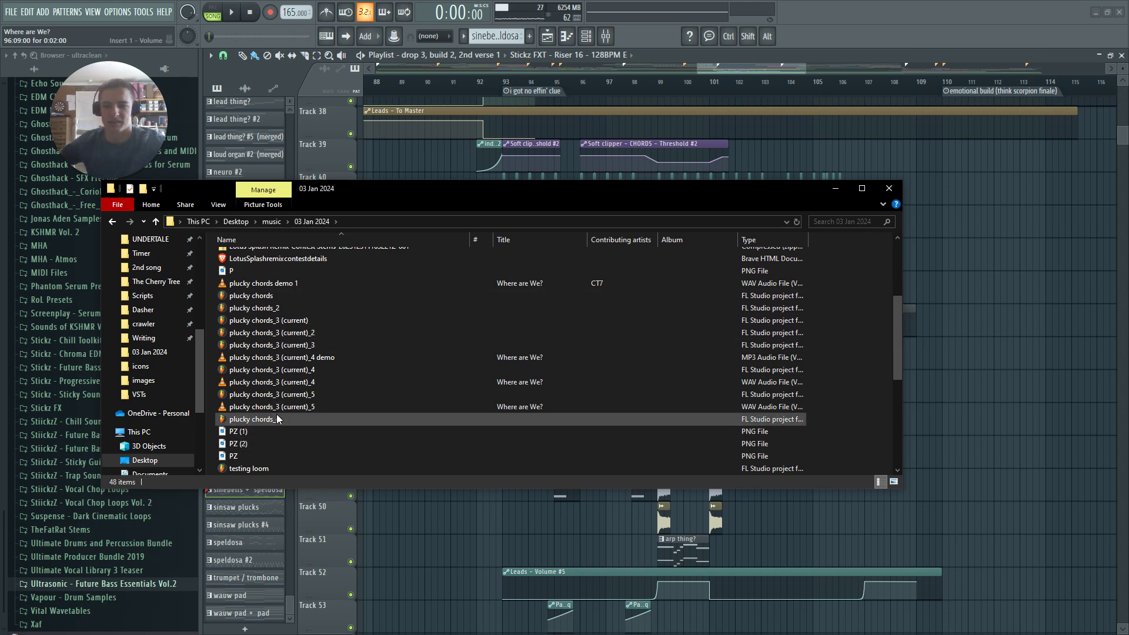
{"action": "scroll", "coordinate": [277, 418], "scroll_direction": "down", "scroll_amount": 5}
{"action": "scroll", "coordinate": [287, 364], "scroll_direction": "up", "scroll_amount": 5}
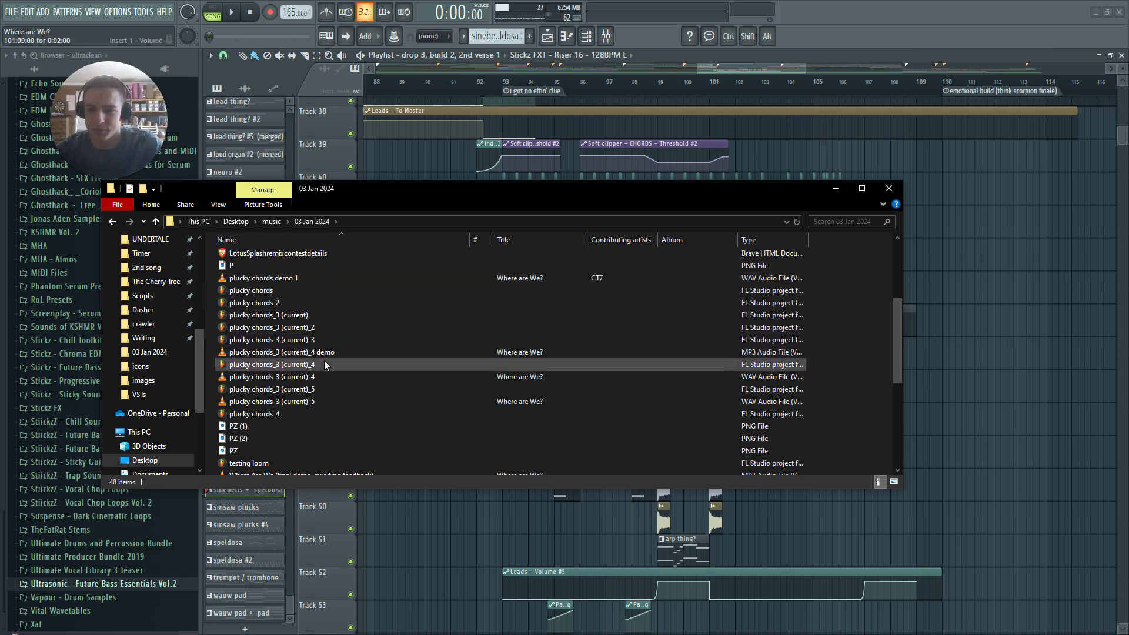
Return to FL Studio and check the project info for its start date and total working time
{"action": "left_click", "coordinate": [840, 188]}
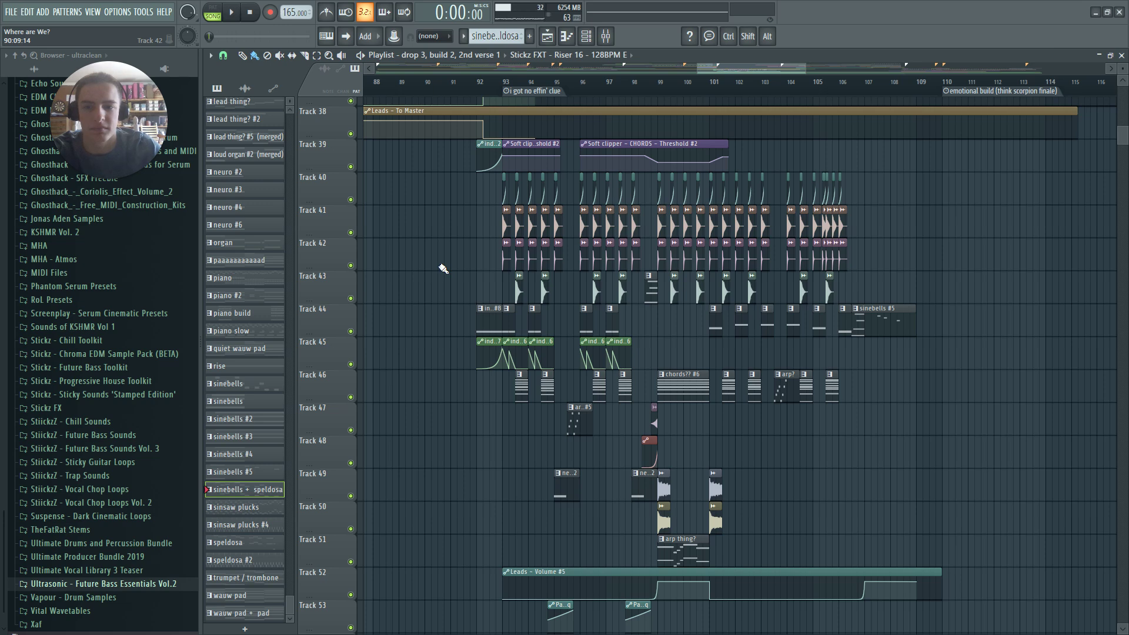
{"action": "key", "text": "F11"}
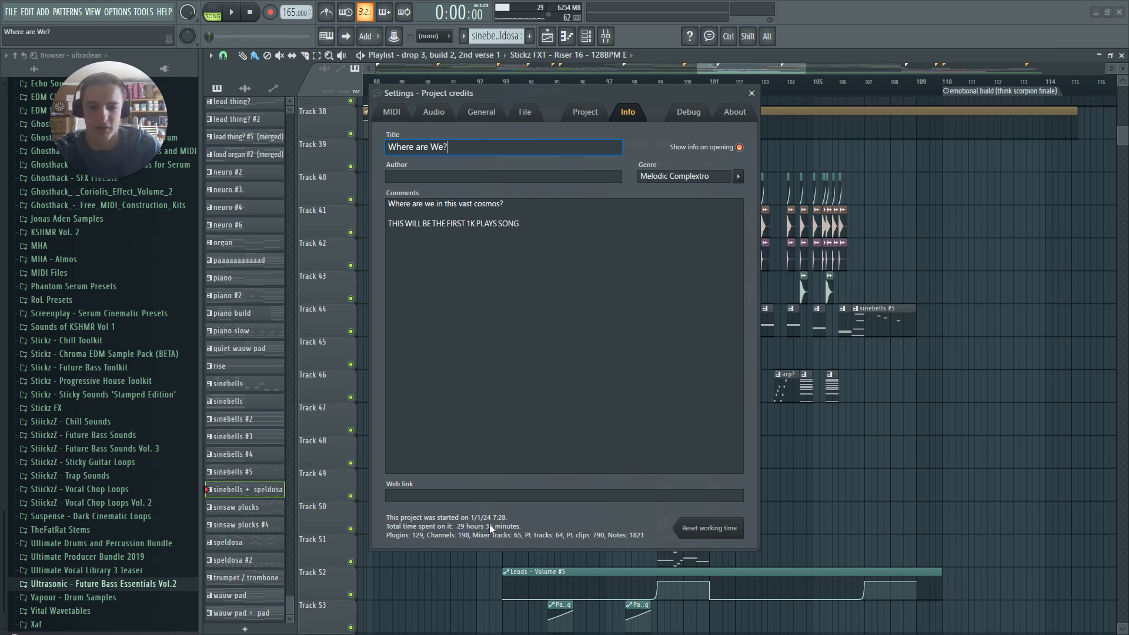
{"action": "key", "text": "F11"}
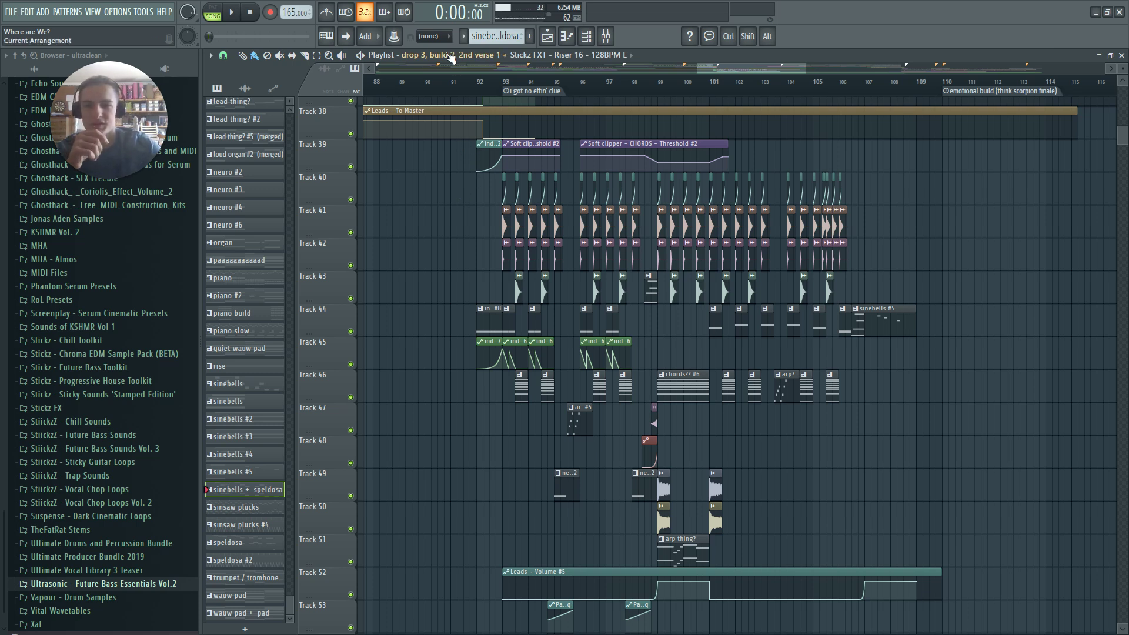
Play the playlist from around bar 91 through the transition into the "i got no effin' clue" section
{"action": "left_click", "coordinate": [455, 87]}
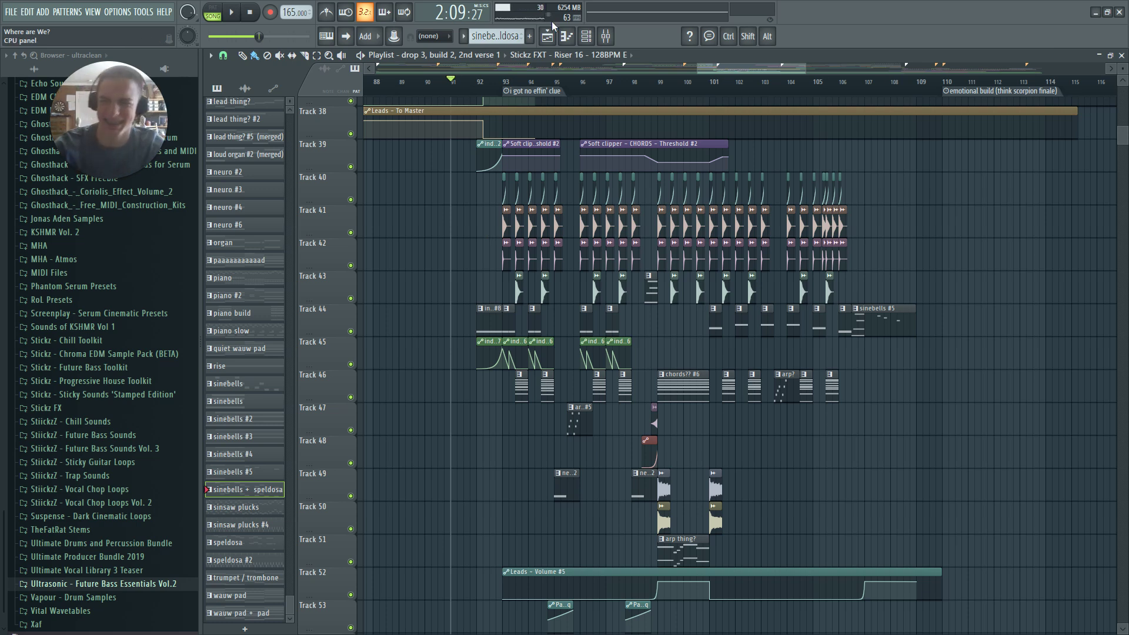
{"action": "key", "text": "space"}
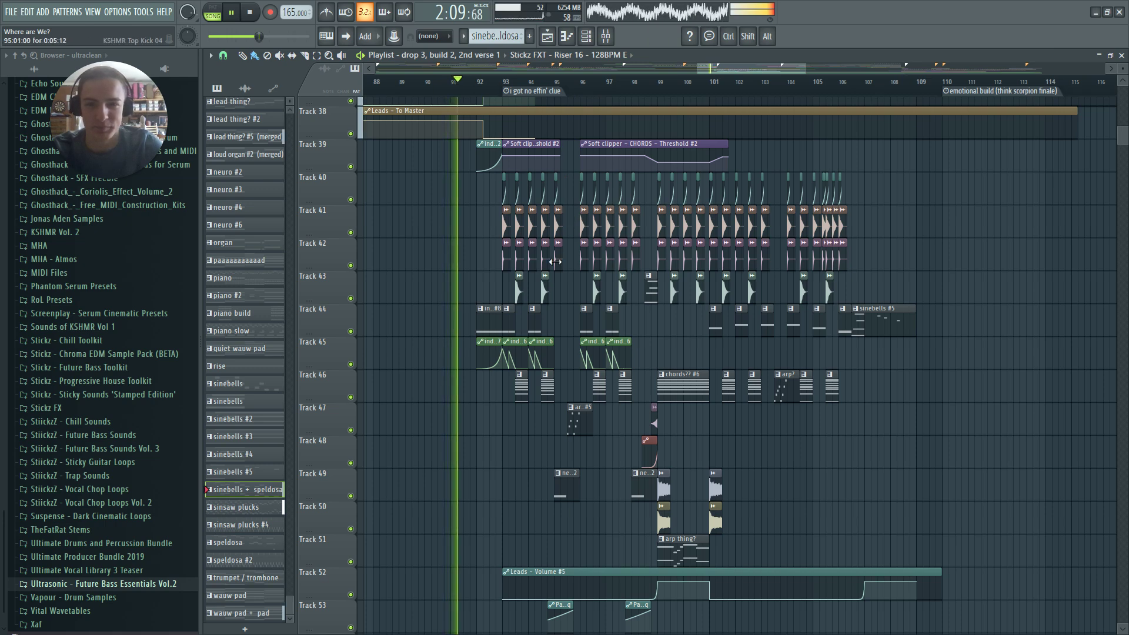
{"action": "scroll", "coordinate": [535, 278], "scroll_direction": "up", "scroll_amount": 2}
{"action": "scroll", "coordinate": [454, 276], "scroll_direction": "down", "scroll_amount": 4}
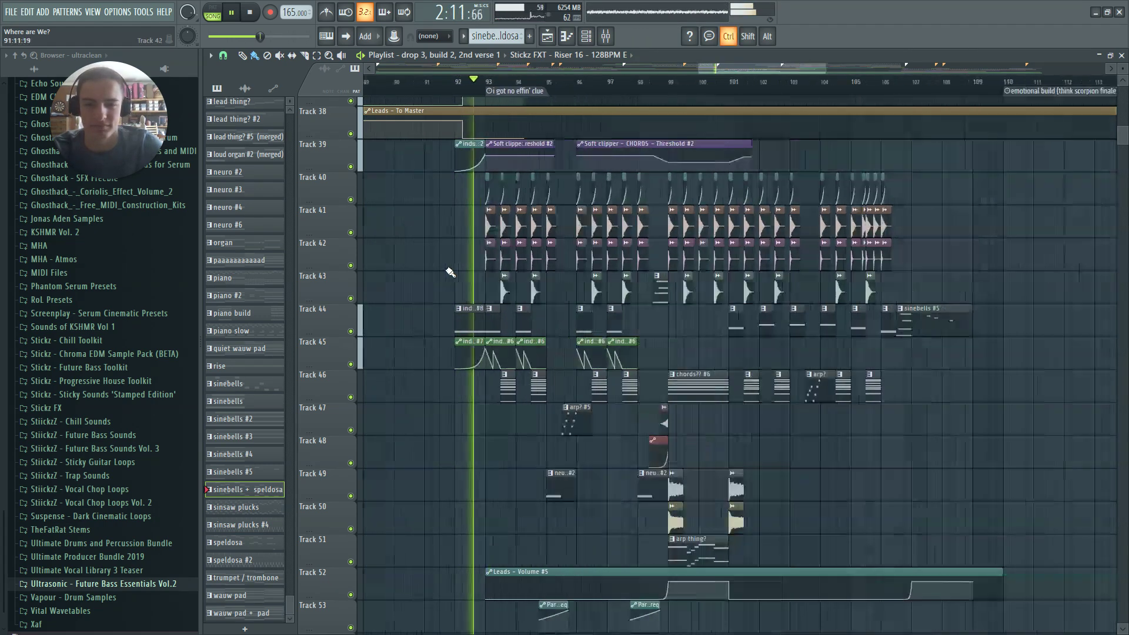
{"action": "scroll", "coordinate": [453, 283], "scroll_direction": "up", "scroll_amount": 1}
{"action": "key", "text": "space"}
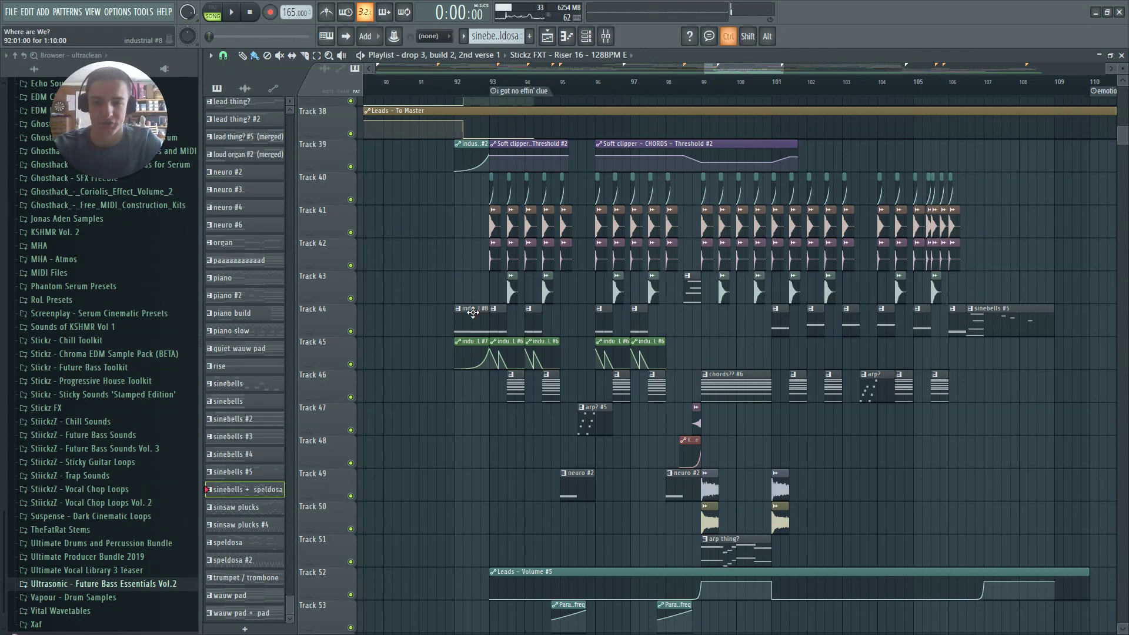
Audition the industrial #8 clip on track 44 in isolation, then restore playback of the other clips
{"action": "scroll", "coordinate": [484, 318], "scroll_direction": "up", "scroll_amount": 8}
{"action": "key", "text": "space"}
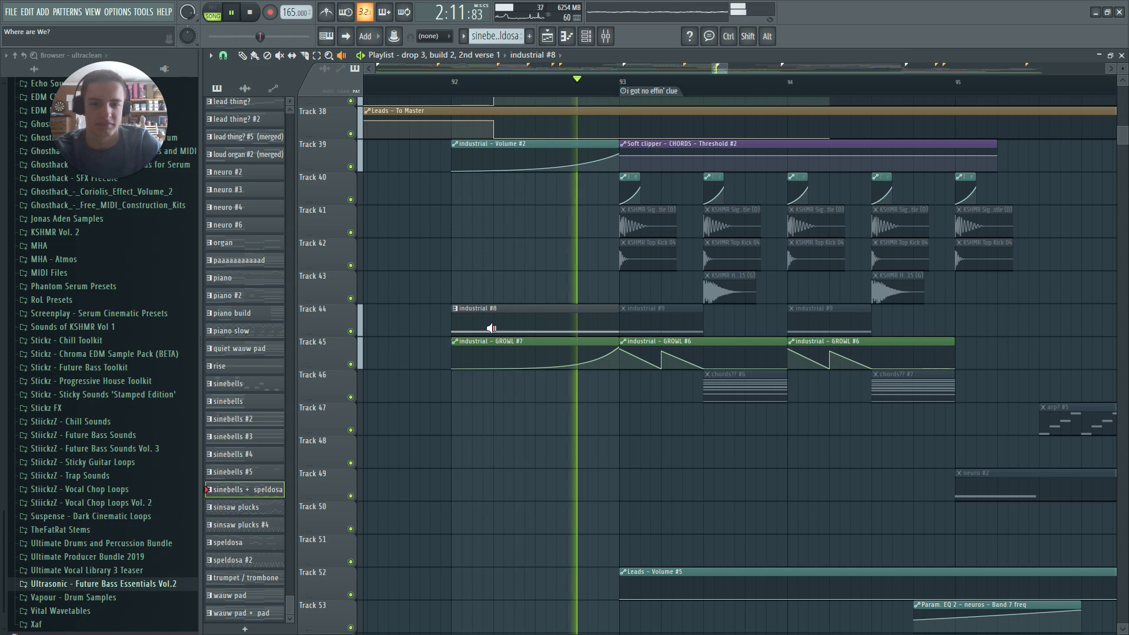
{"action": "key", "text": "space"}
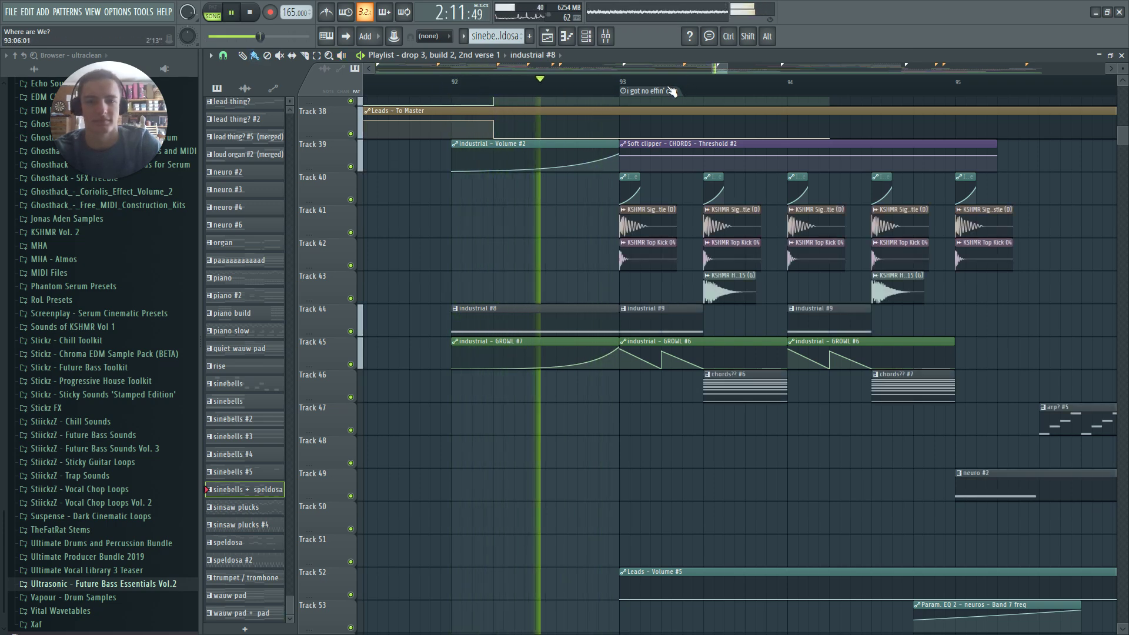
Temporarily delete the industrial #8 and industrial - GROWL #7 clips at bar 92, play the transition without them, and undo the deletions
{"action": "scroll", "coordinate": [746, 101], "scroll_direction": "down", "scroll_amount": 4}
{"action": "key", "text": "space"}
{"action": "right_click", "coordinate": [652, 321]}
{"action": "right_click", "coordinate": [649, 356]}
{"action": "left_click", "coordinate": [633, 79]}
{"action": "key", "text": "space"}
{"action": "left_click_drag", "start_coordinate": [722, 69], "coordinate": [733, 70]}
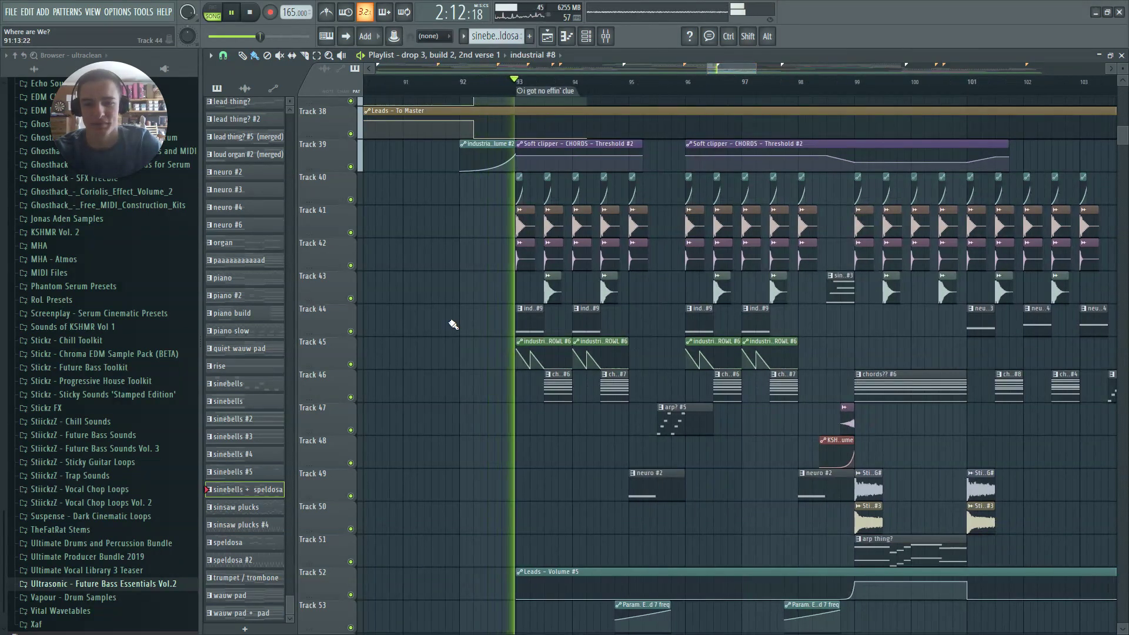
{"action": "key", "text": "space"}
{"action": "key", "text": "ctrl+z"}
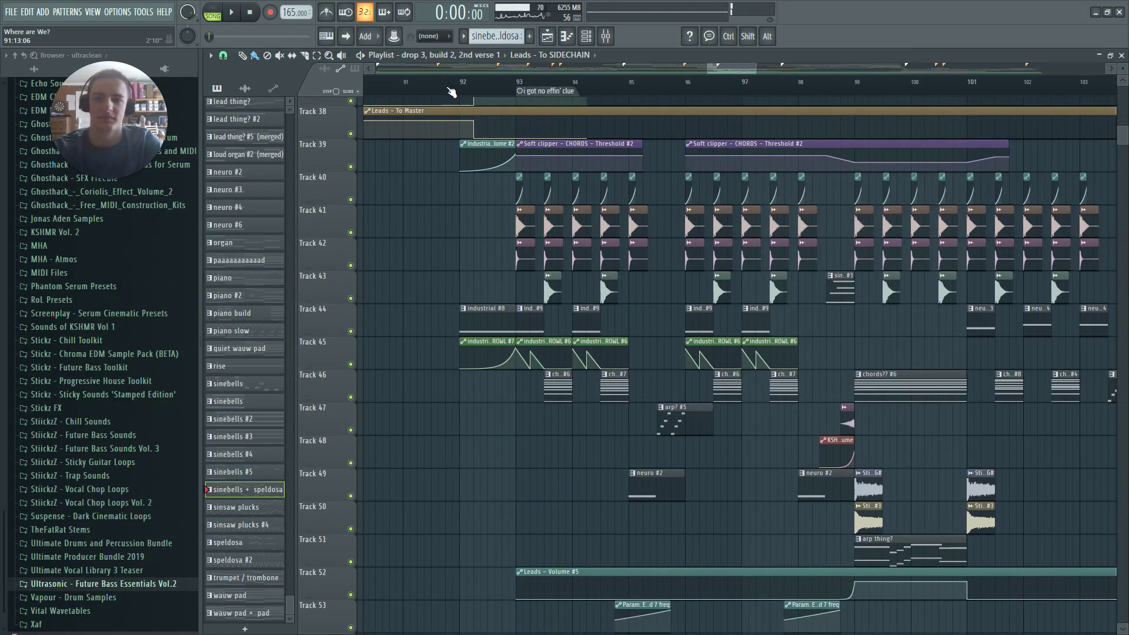
Play the full transition at bar 92 into the drop and look over the clips on tracks 40 to 55
{"action": "key", "text": "space"}
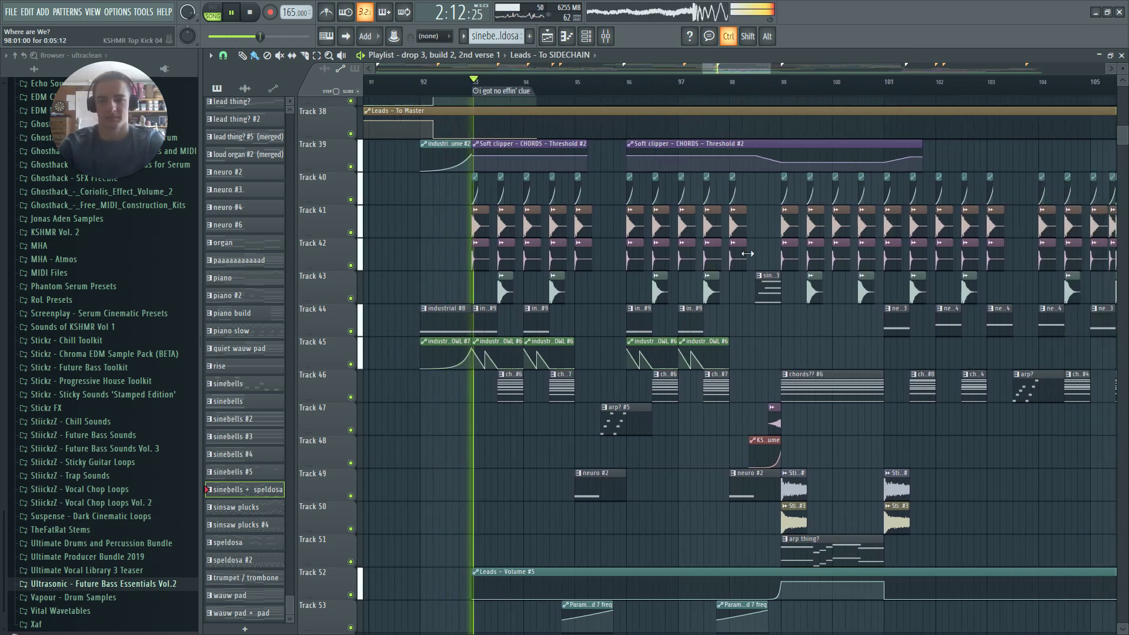
{"action": "scroll", "coordinate": [942, 261], "scroll_direction": "down", "scroll_amount": 3}
{"action": "scroll", "coordinate": [943, 260], "scroll_direction": "up", "scroll_amount": 2}
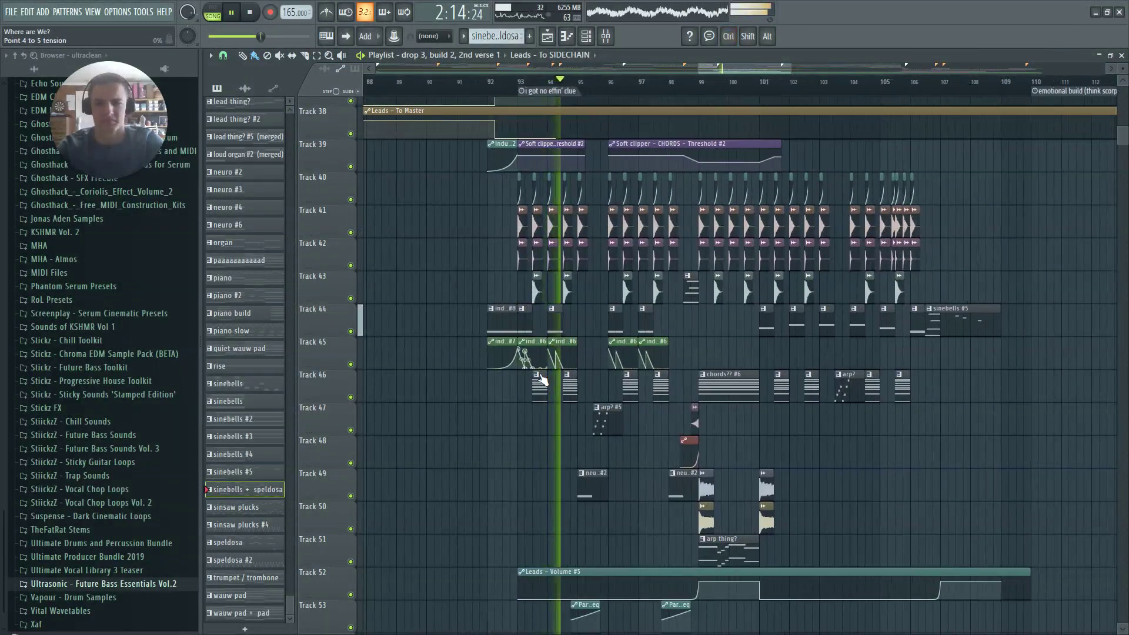
{"action": "key", "text": "space"}
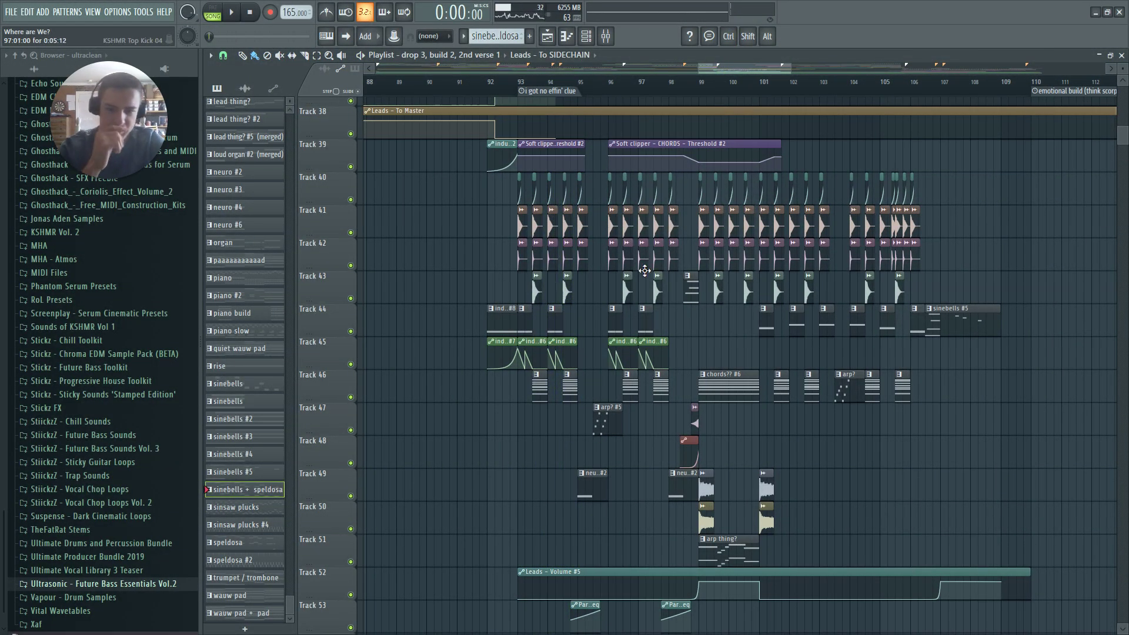
{"action": "scroll", "coordinate": [642, 365], "scroll_direction": "down", "scroll_amount": 2}
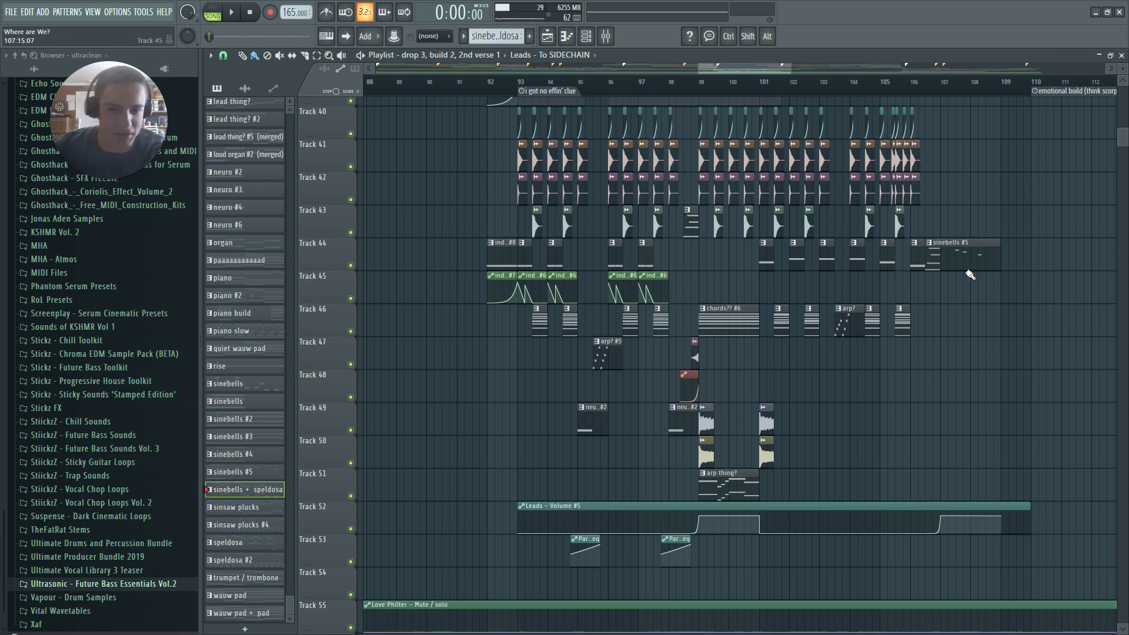
Replay the lead-in and the opening of the drop while viewing tracks 39 to 54
{"action": "scroll", "coordinate": [976, 277], "scroll_direction": "up", "scroll_amount": 8}
{"action": "key", "text": "space"}
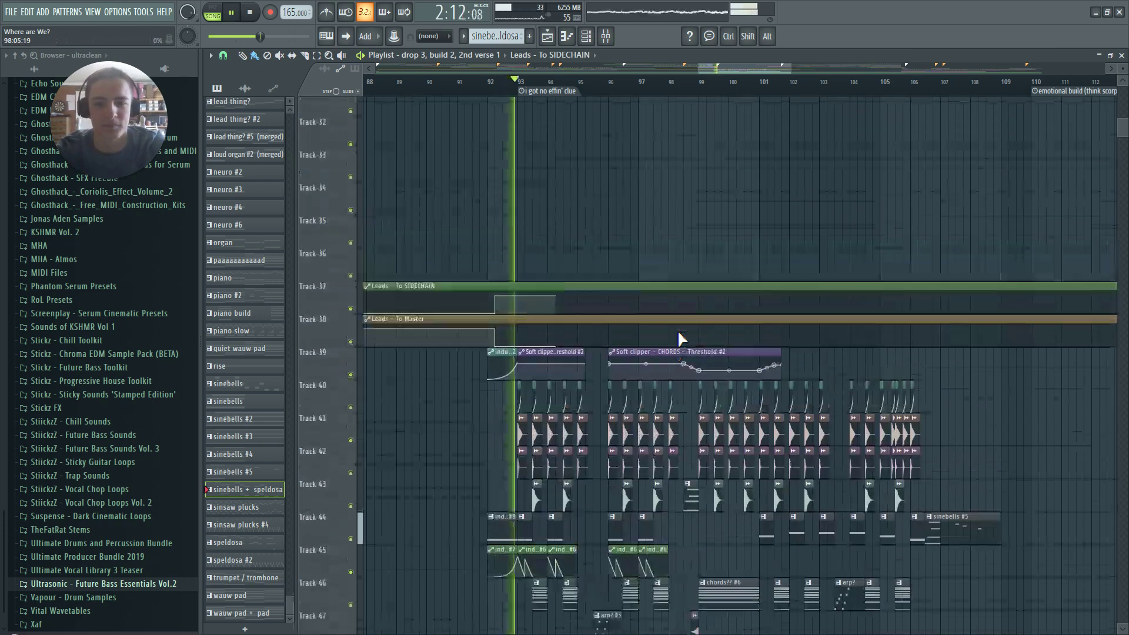
{"action": "scroll", "coordinate": [681, 339], "scroll_direction": "down", "scroll_amount": 7}
{"action": "scroll", "coordinate": [588, 418], "scroll_direction": "up", "scroll_amount": 3}
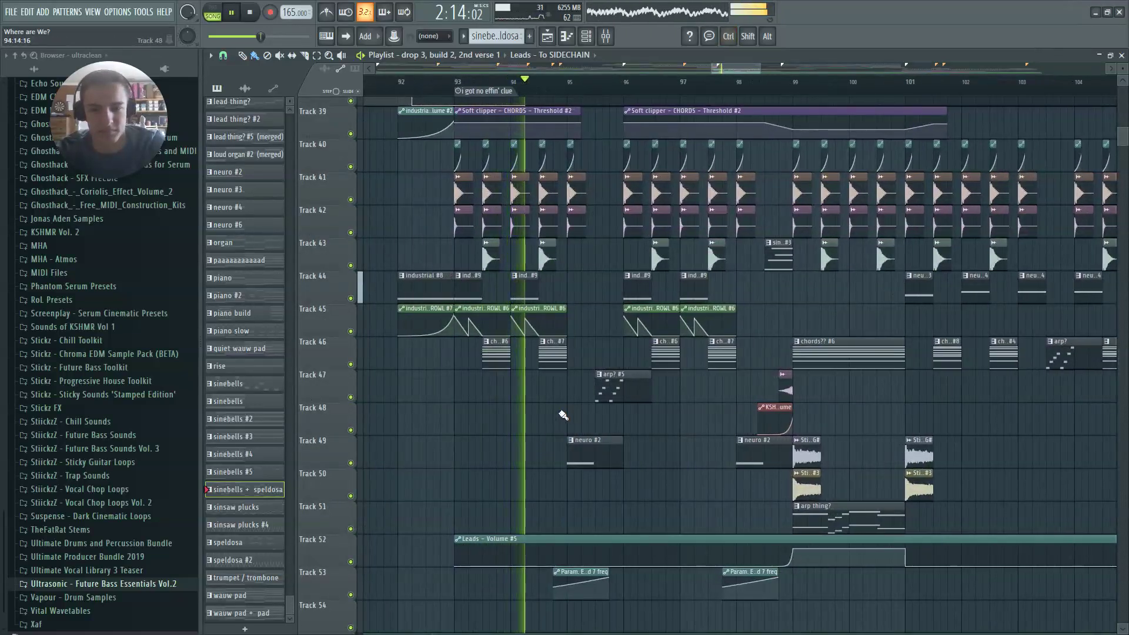
{"action": "key", "text": "space"}
Open the chords?? #6 pattern from track 46, show its chords 1 notes in the piano roll, and play them
{"action": "double_click", "coordinate": [497, 361]}
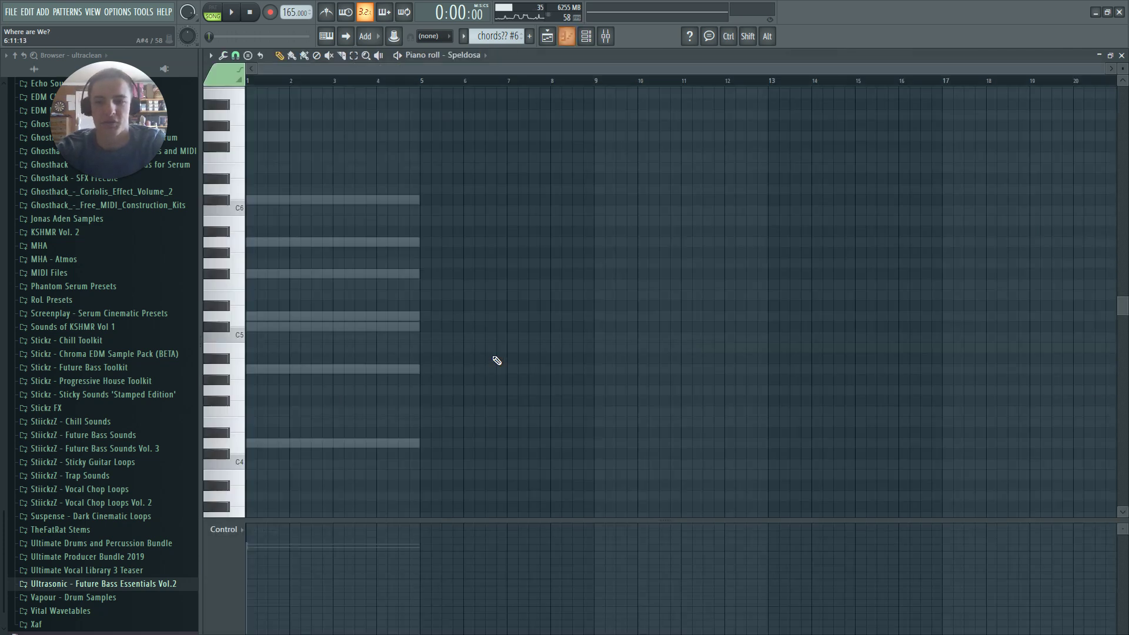
{"action": "scroll", "coordinate": [497, 360], "scroll_direction": "up", "scroll_amount": 3}
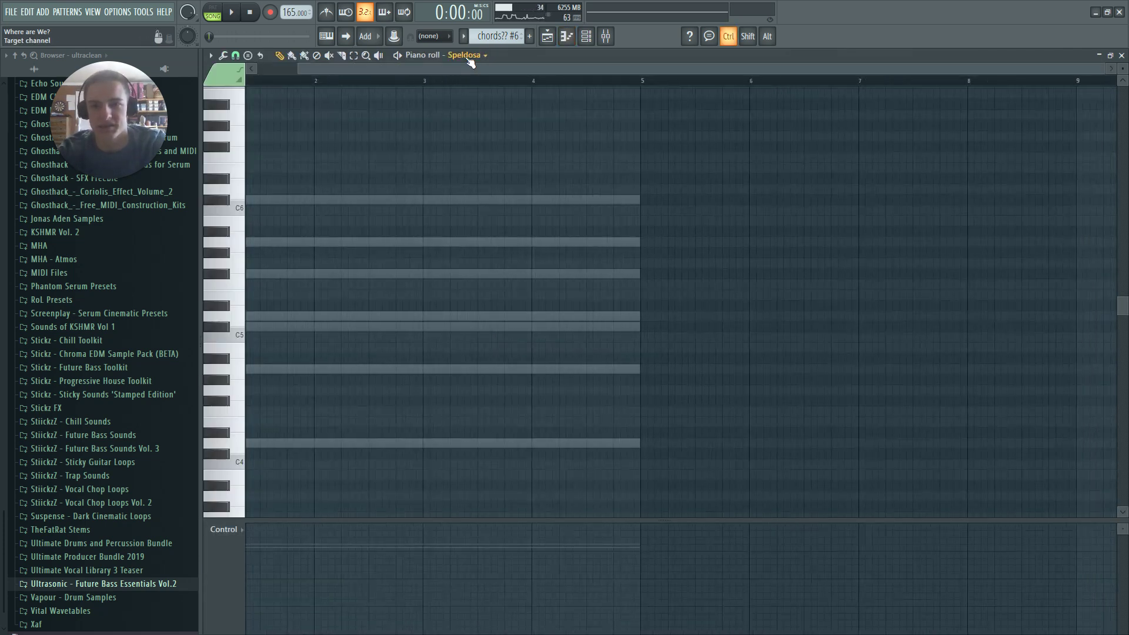
{"action": "scroll", "coordinate": [467, 58], "scroll_direction": "down", "scroll_amount": 1}
{"action": "scroll", "coordinate": [471, 136], "scroll_direction": "left", "scroll_amount": 1}
{"action": "scroll", "coordinate": [454, 136], "scroll_direction": "down", "scroll_amount": 2}
{"action": "left_click", "coordinate": [398, 55]}
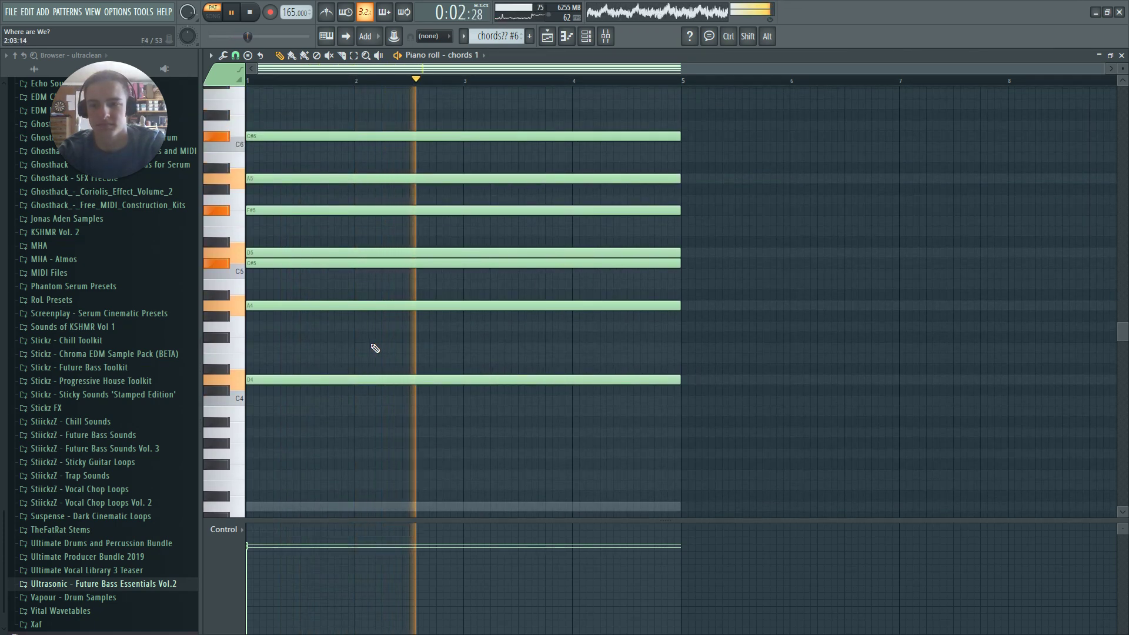
{"action": "key", "text": "space"}
{"action": "key", "text": "F5"}
Open and play the chords?? #7 pattern in the piano roll, compare it with chords?? #6, and return to the playlist
{"action": "double_click", "coordinate": [556, 353]}
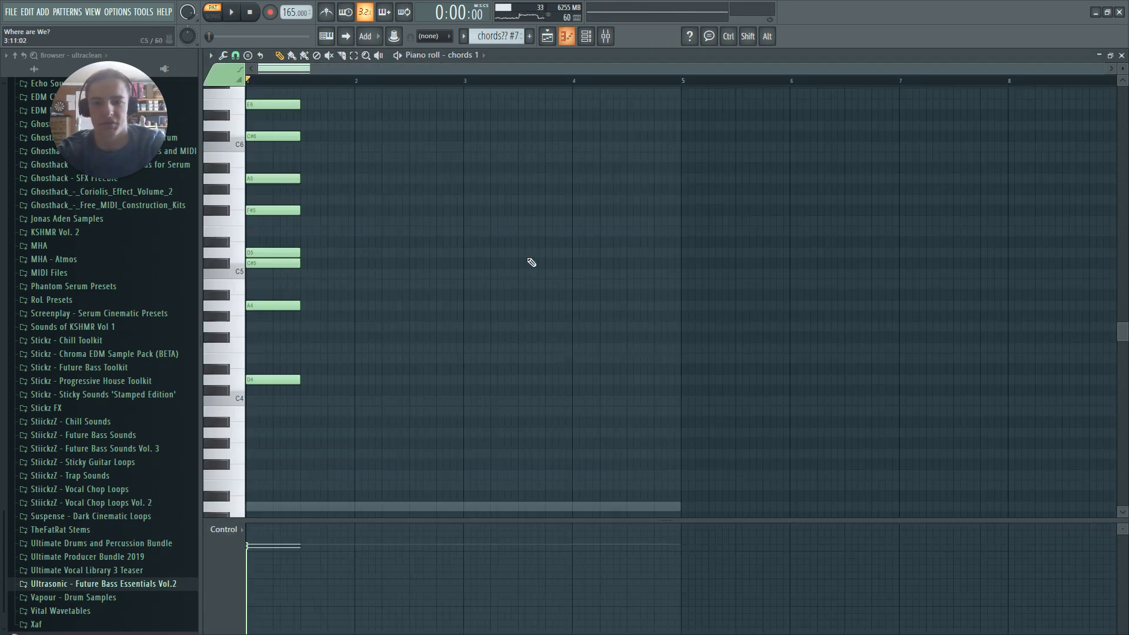
{"action": "scroll", "coordinate": [363, 255], "scroll_direction": "up", "scroll_amount": 2}
{"action": "key", "text": "space"}
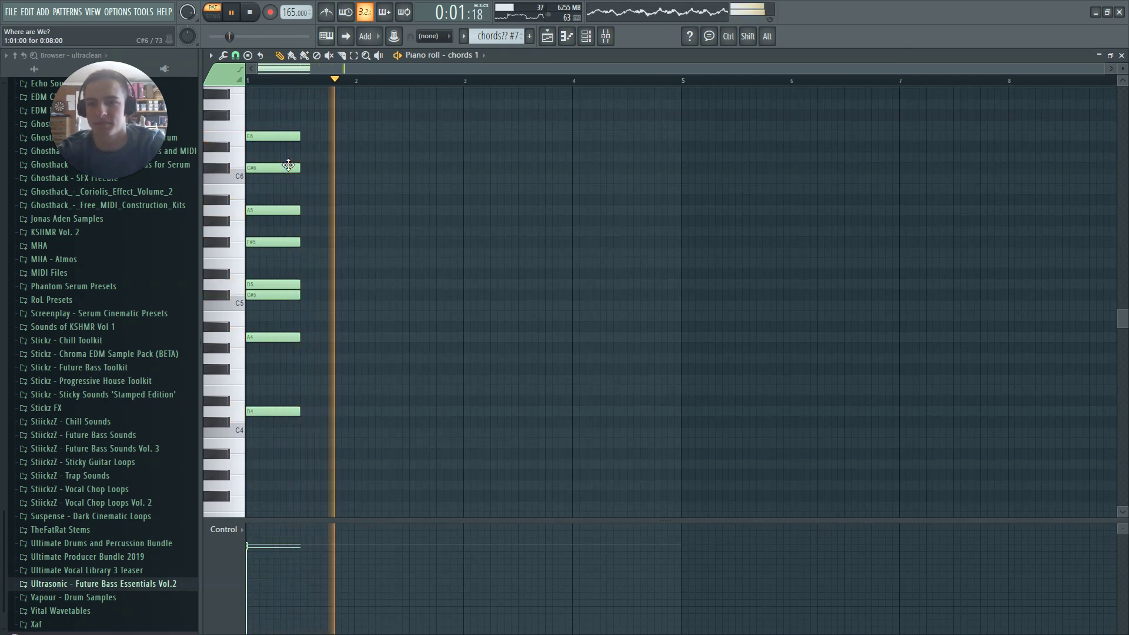
{"action": "scroll", "coordinate": [406, 307], "scroll_direction": "down", "scroll_amount": 12}
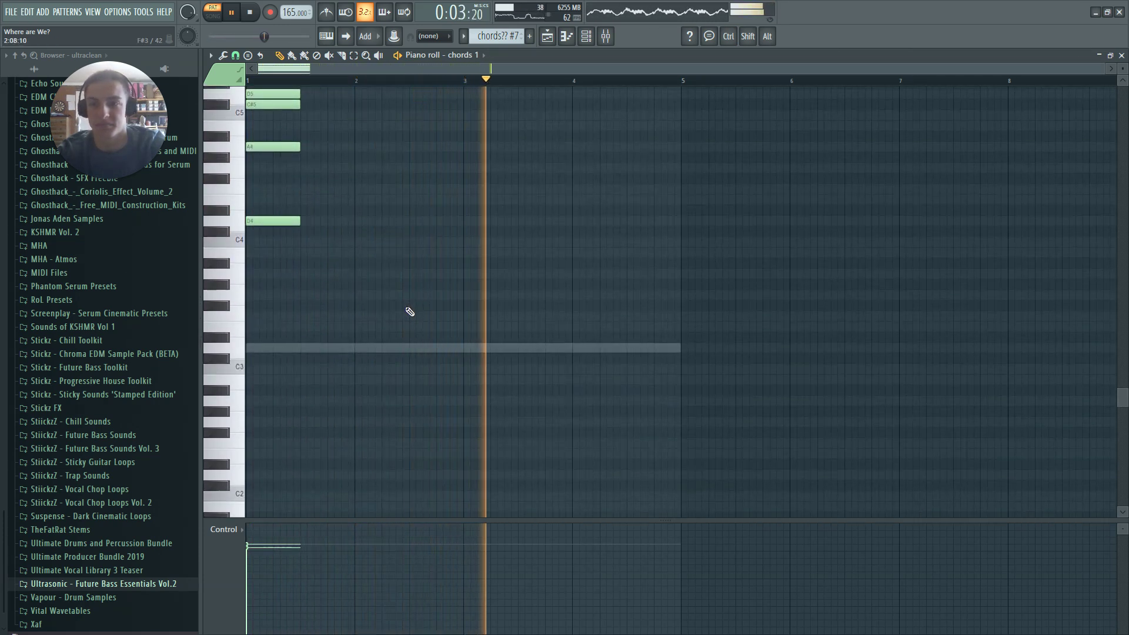
{"action": "key", "text": "space"}
{"action": "scroll", "coordinate": [408, 312], "scroll_direction": "up", "scroll_amount": 2}
{"action": "scroll", "coordinate": [409, 311], "scroll_direction": "up", "scroll_amount": 6}
{"action": "key", "text": "space"}
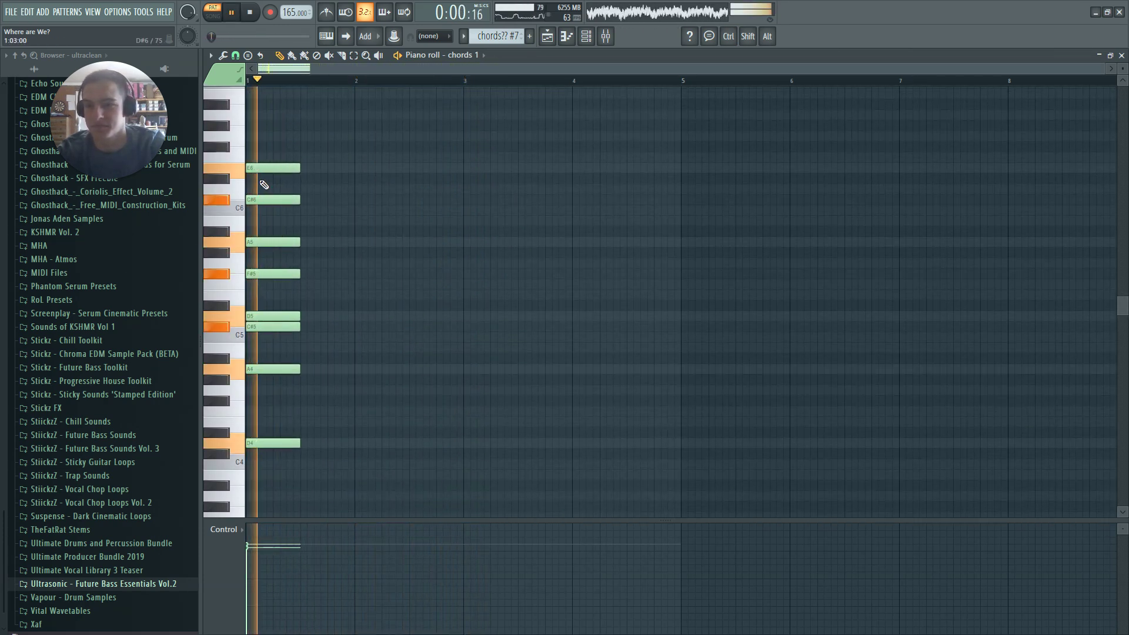
{"action": "key", "text": "space"}
{"action": "key", "text": "F5"}
{"action": "double_click", "coordinate": [495, 365]}
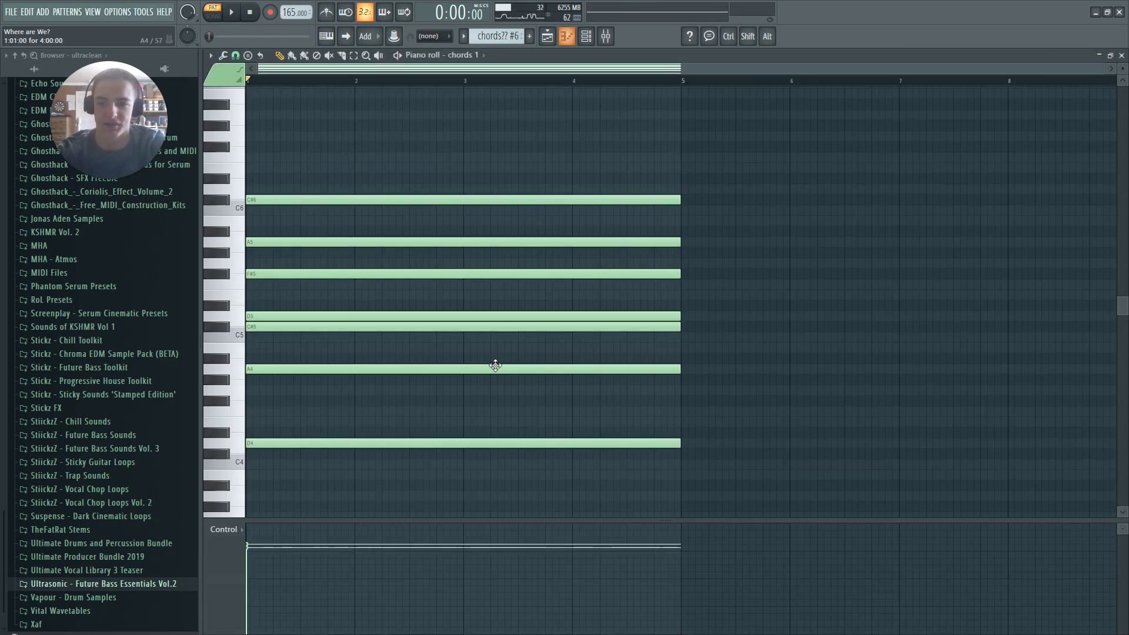
{"action": "key", "text": "F5"}
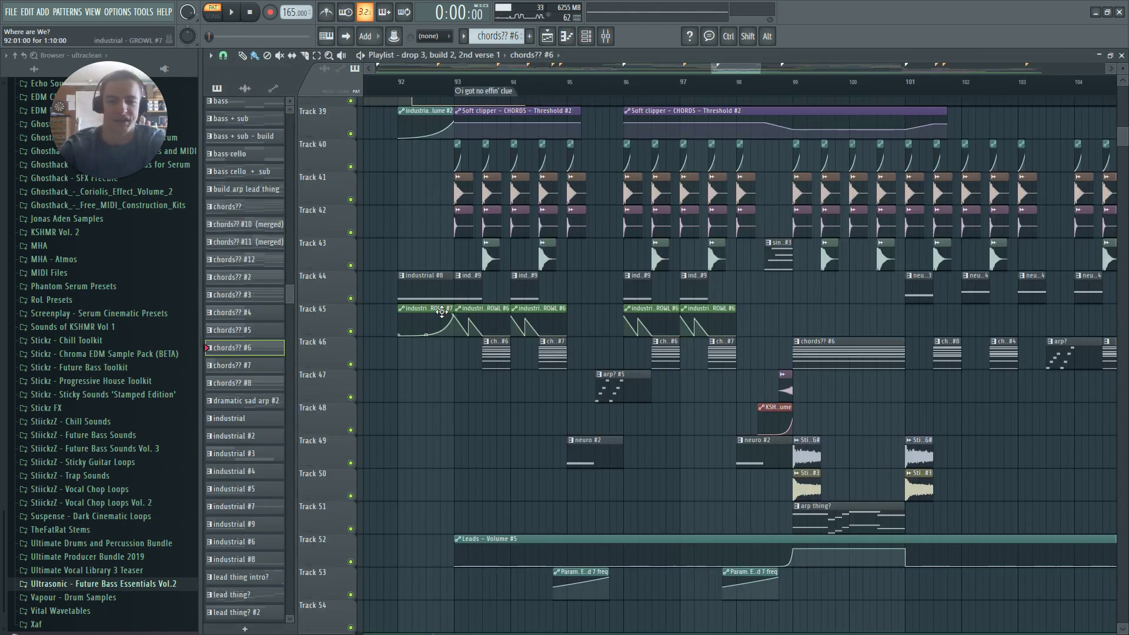
Play the drop from the "i got no effin' clue" marker up to the first neuro #2 clip
{"action": "left_click", "coordinate": [468, 94]}
{"action": "key", "text": "space"}
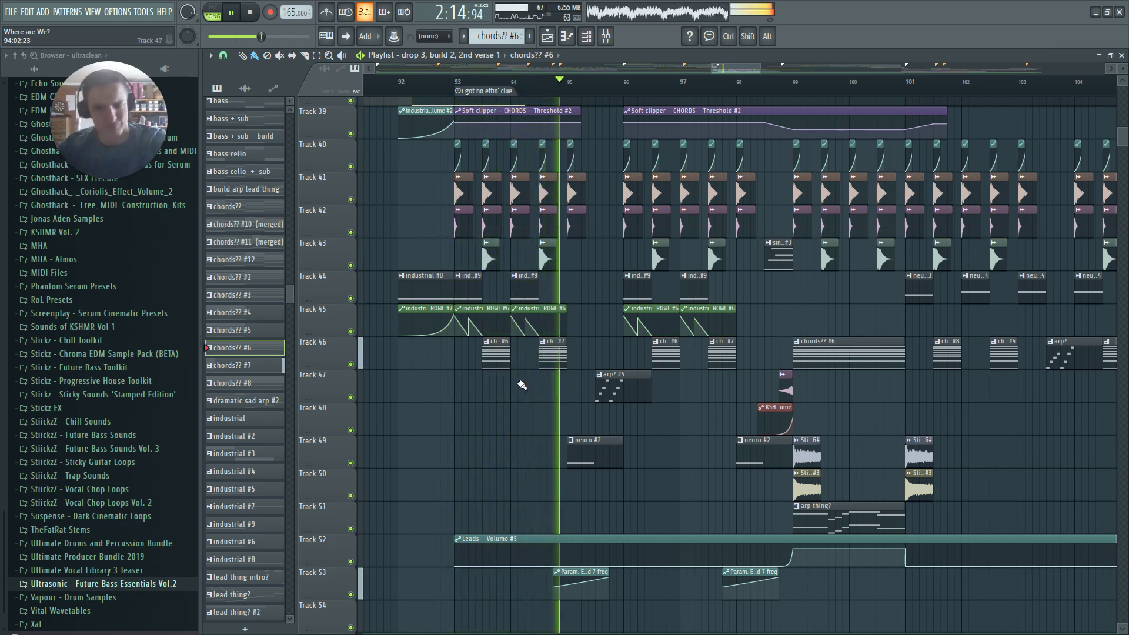
{"action": "key", "text": "space"}
Open the neuro #2 pattern from track 49 and audition the neuro 1 channel's Serum patch
{"action": "double_click", "coordinate": [584, 451]}
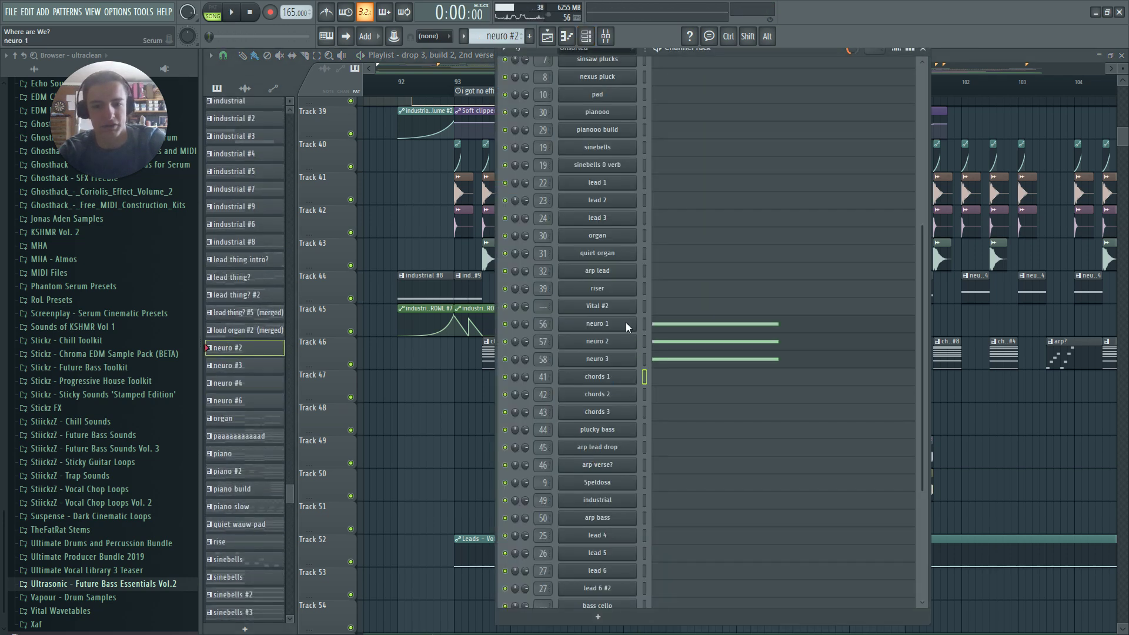
{"action": "left_click", "coordinate": [629, 325]}
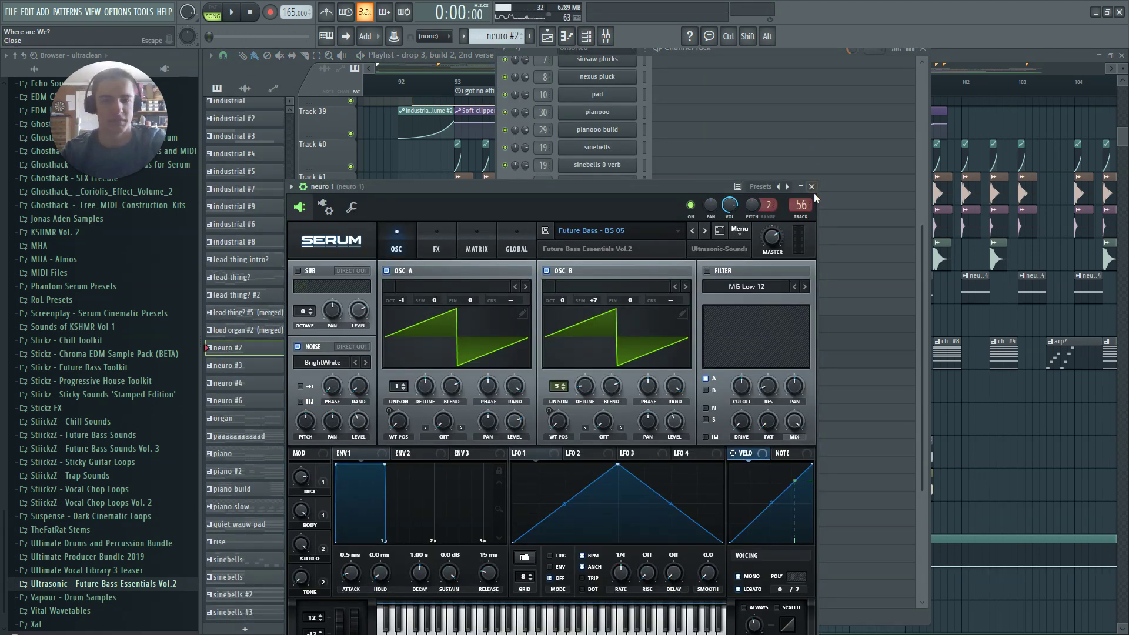
{"action": "key", "text": "g"}
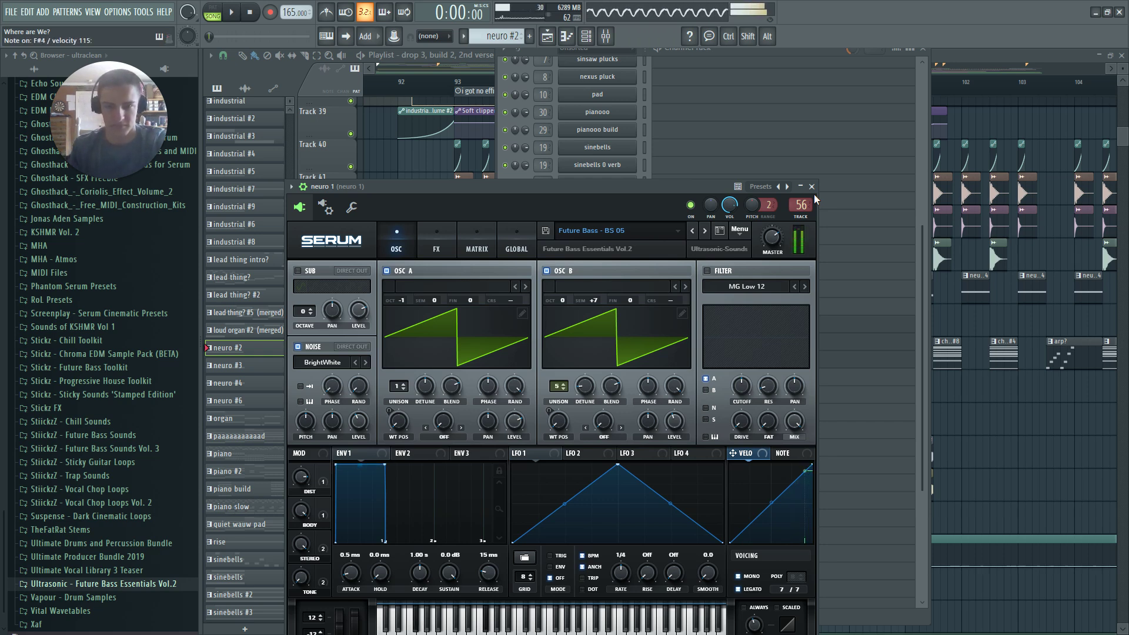
{"action": "left_click", "coordinate": [811, 187]}
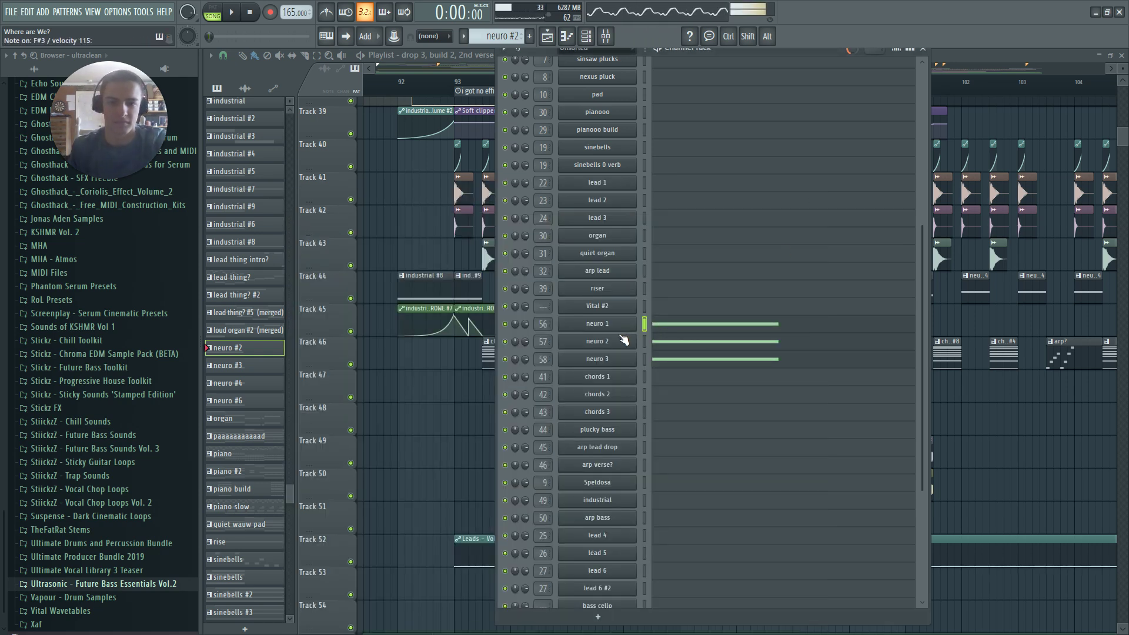
Audition the Serum patches of the neuro 2 and neuro 3 channels, then close the Channel rack
{"action": "left_click", "coordinate": [622, 339]}
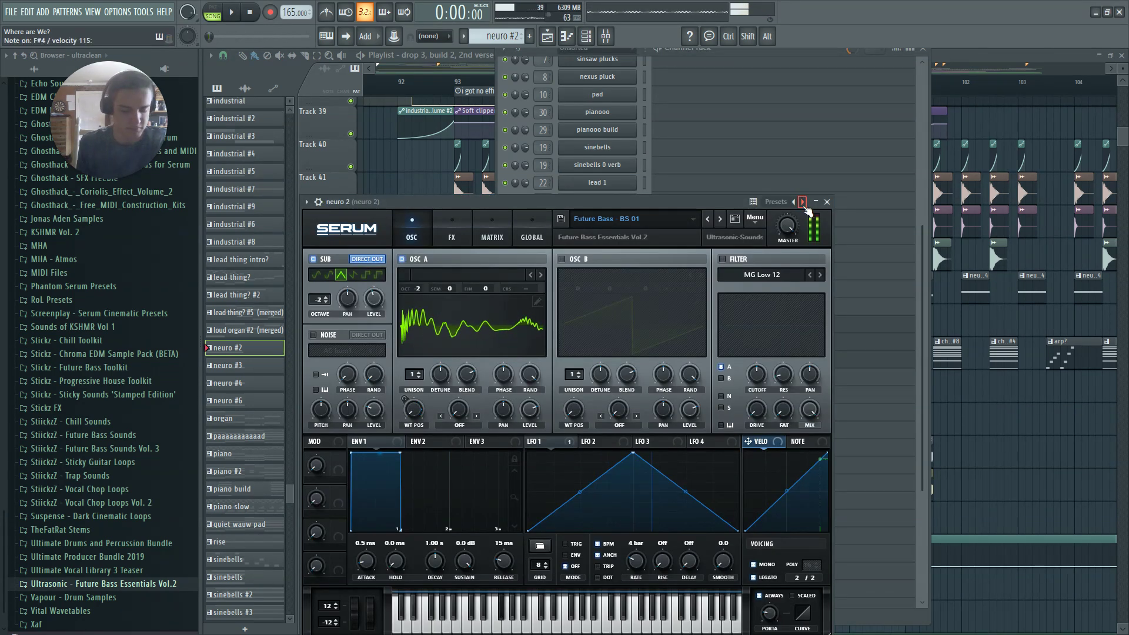
{"action": "left_click", "coordinate": [827, 201]}
{"action": "left_click", "coordinate": [633, 358]}
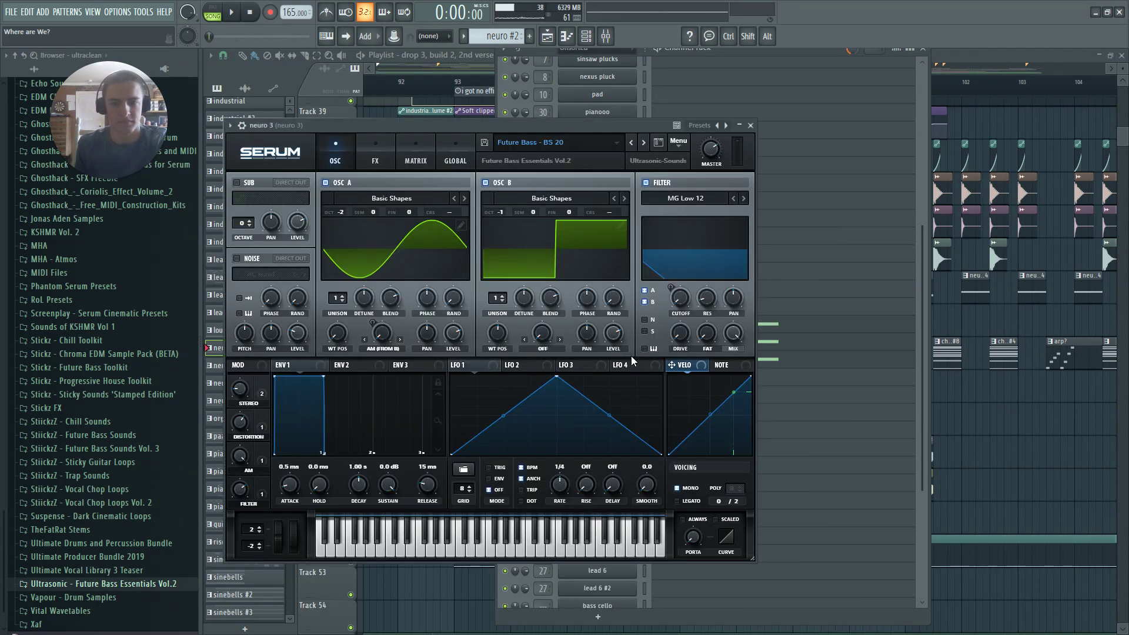
{"action": "left_click", "coordinate": [751, 124]}
{"action": "left_click", "coordinate": [627, 362]}
{"action": "left_click", "coordinate": [751, 126]}
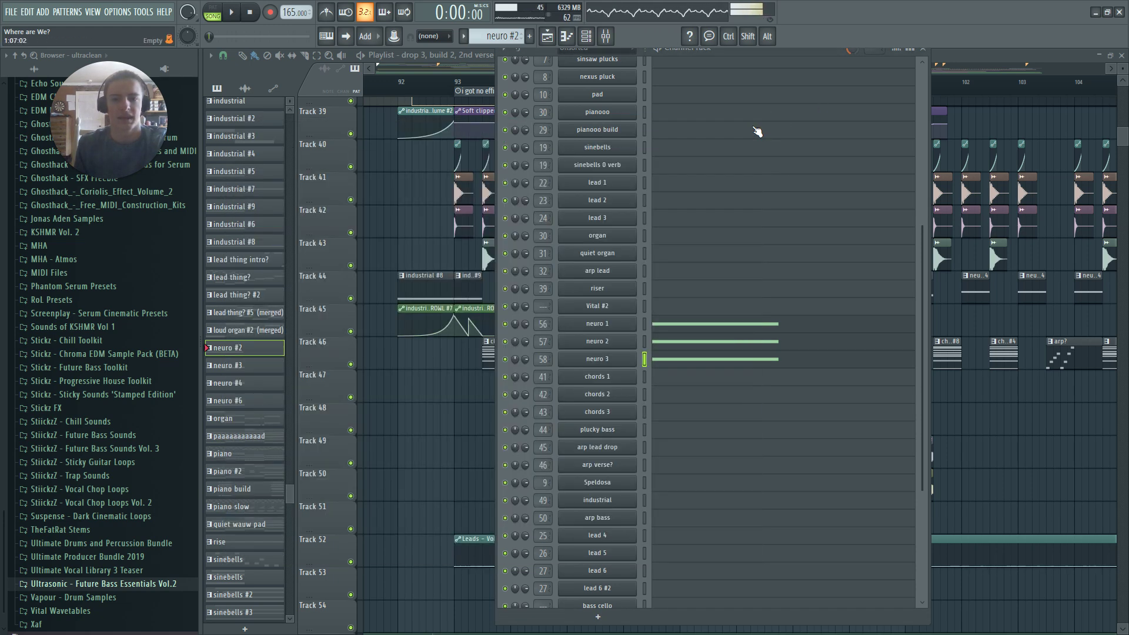
{"action": "key", "text": "F9"}
{"action": "key", "text": "F9"}
{"action": "key", "text": "F6"}
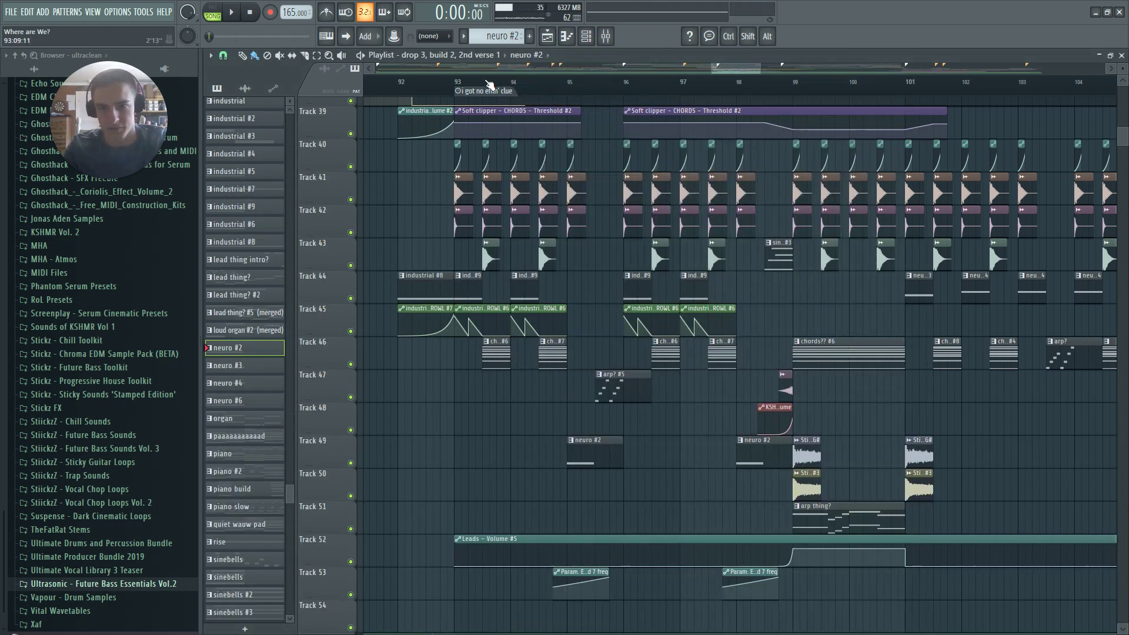
Play the drop from the marker, switching between pattern and song mode to compare neuro #2 alone with the arrangement
{"action": "left_click", "coordinate": [486, 86]}
{"action": "key", "text": "space"}
{"action": "key", "text": "l"}
{"action": "key", "text": "l"}
{"action": "left_click", "coordinate": [461, 87]}
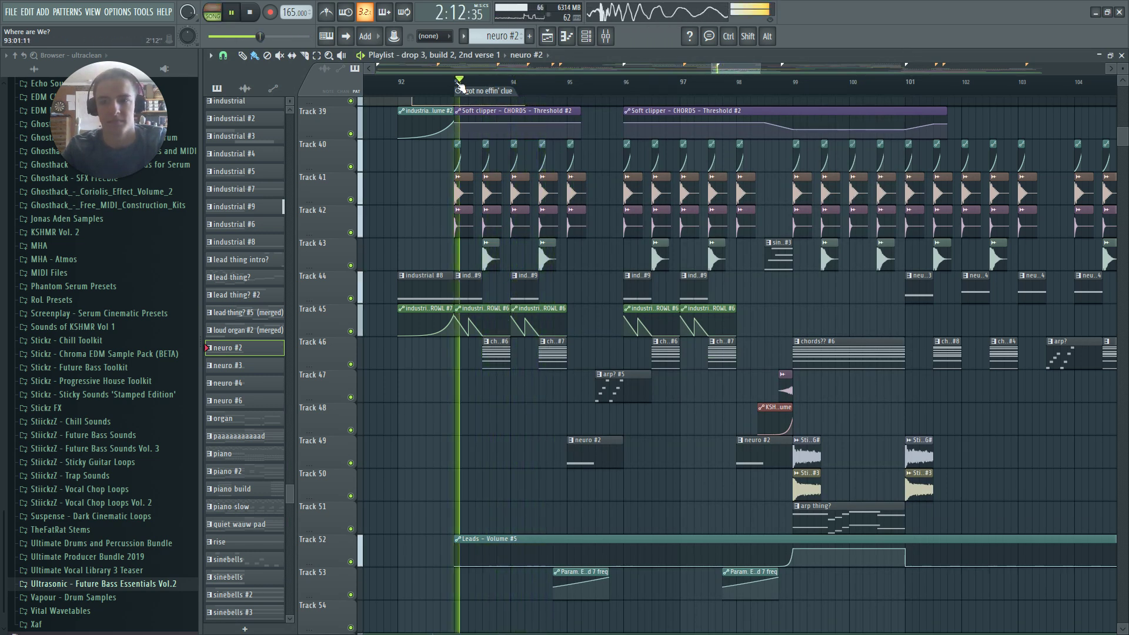
{"action": "left_click", "coordinate": [460, 87]}
{"action": "key", "text": "l"}
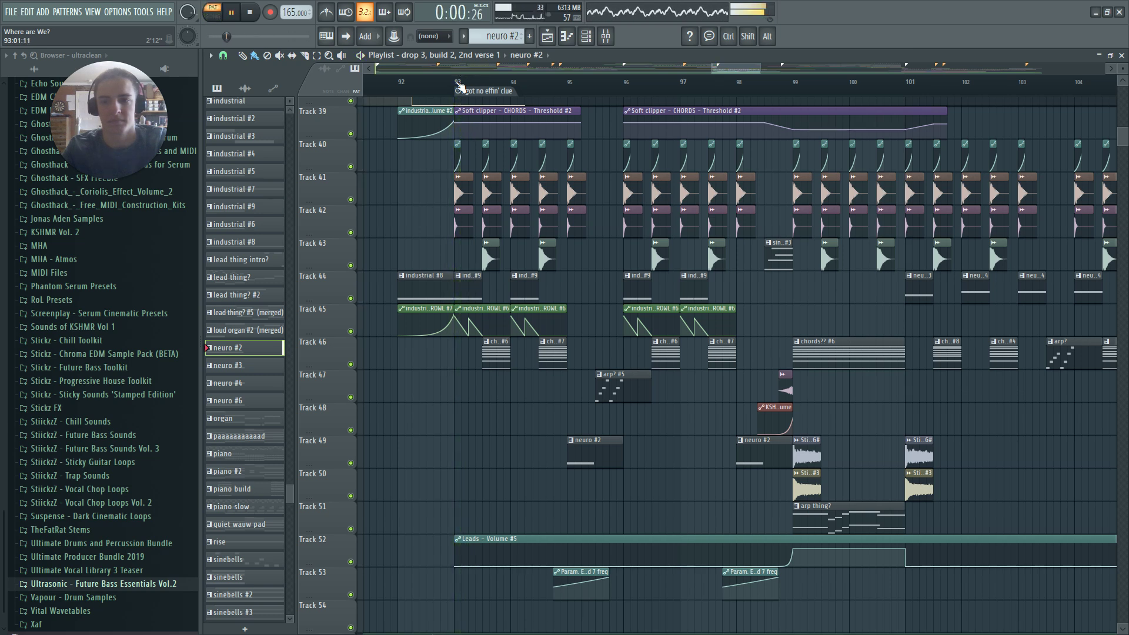
{"action": "key", "text": "l"}
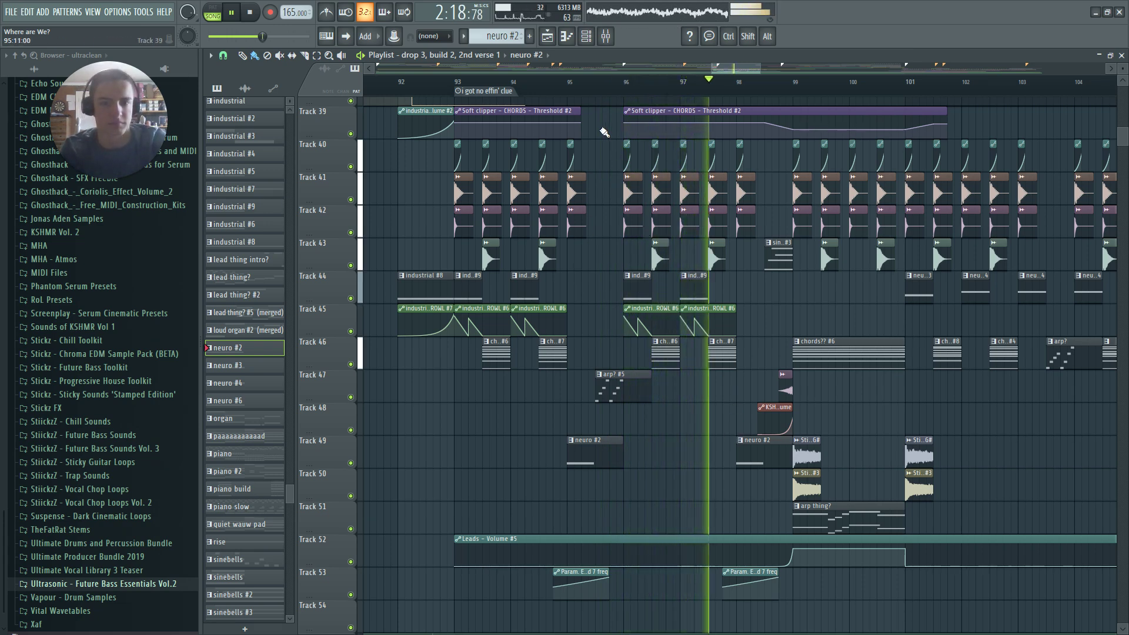
Play the drop from bar 95 and again from the "i got no effin' clue" marker, stopping near the first neuro #2 clip
{"action": "left_click", "coordinate": [568, 85]}
{"action": "scroll", "coordinate": [753, 67], "scroll_direction": "down", "scroll_amount": 6}
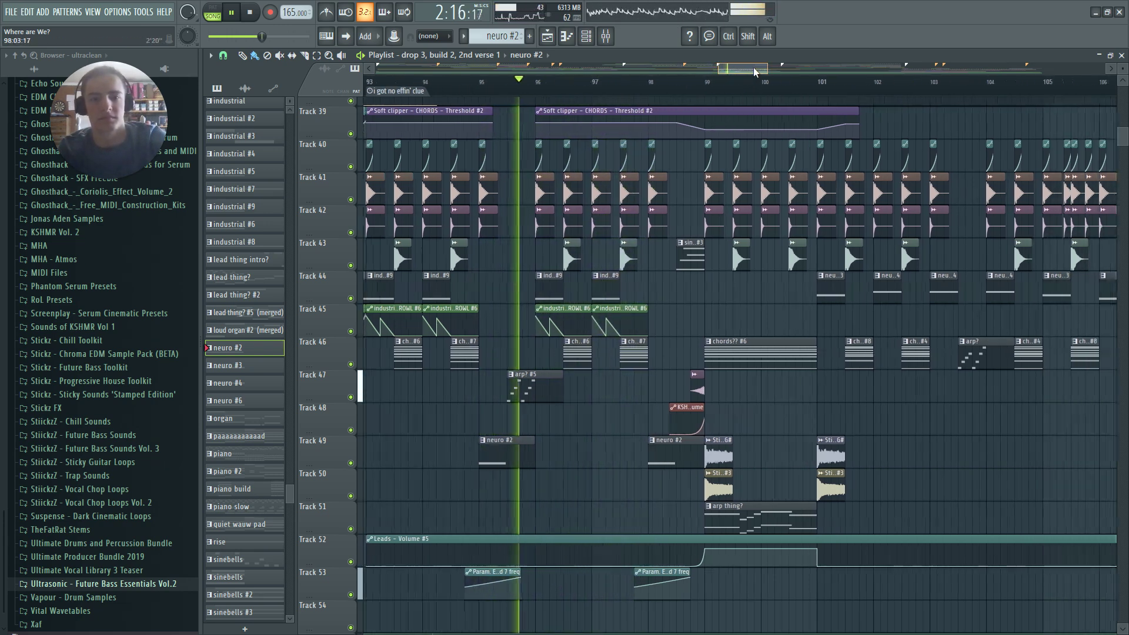
{"action": "scroll", "coordinate": [706, 348], "scroll_direction": "up", "scroll_amount": 1}
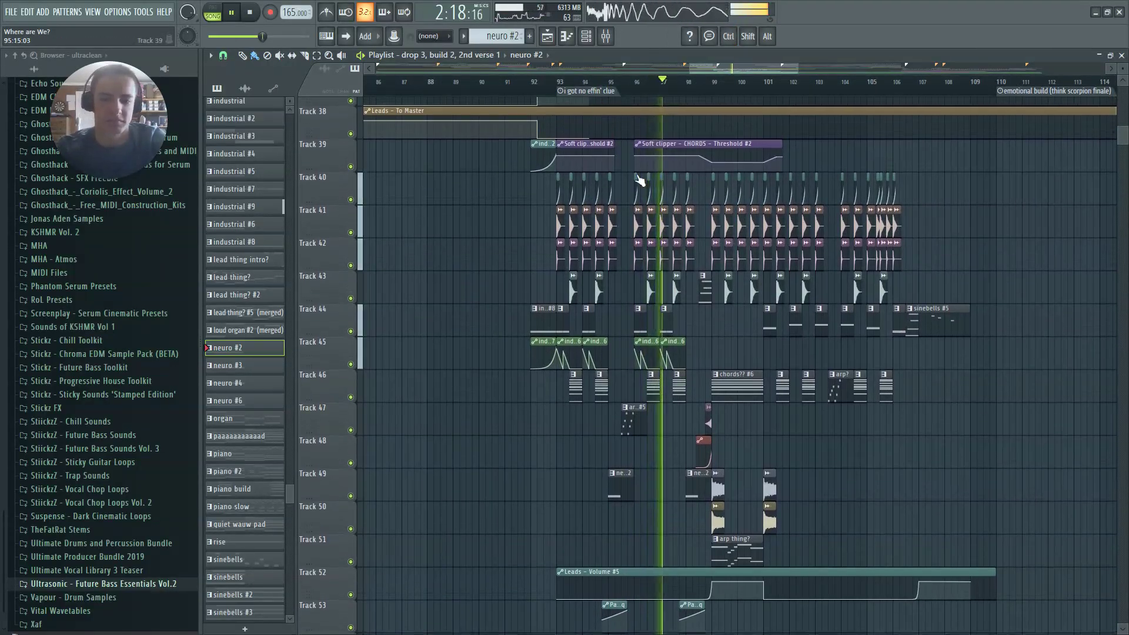
{"action": "key", "text": "space"}
{"action": "key", "text": "space"}
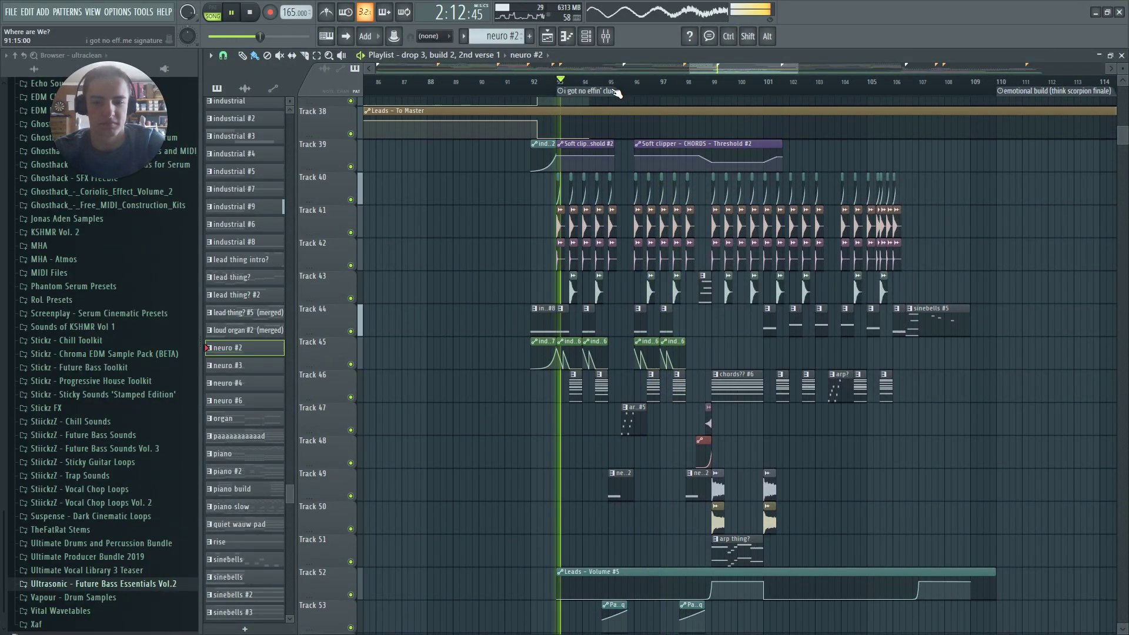
{"action": "scroll", "coordinate": [629, 353], "scroll_direction": "up", "scroll_amount": 6}
{"action": "scroll", "coordinate": [624, 381], "scroll_direction": "down", "scroll_amount": 2}
{"action": "scroll", "coordinate": [620, 365], "scroll_direction": "down", "scroll_amount": 5}
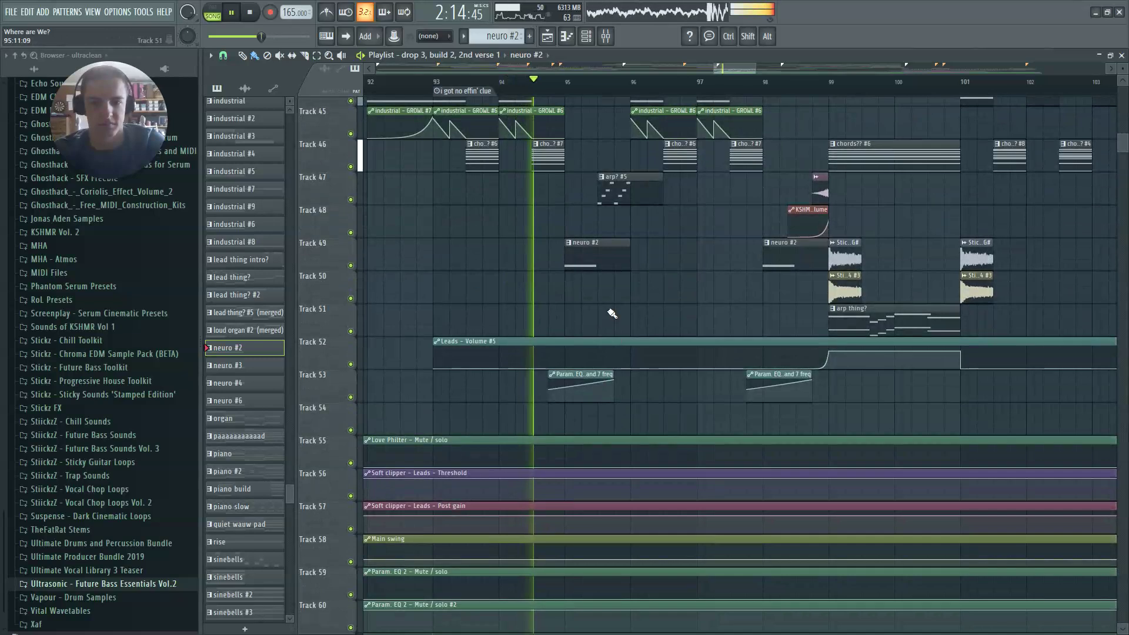
{"action": "key", "text": "space"}
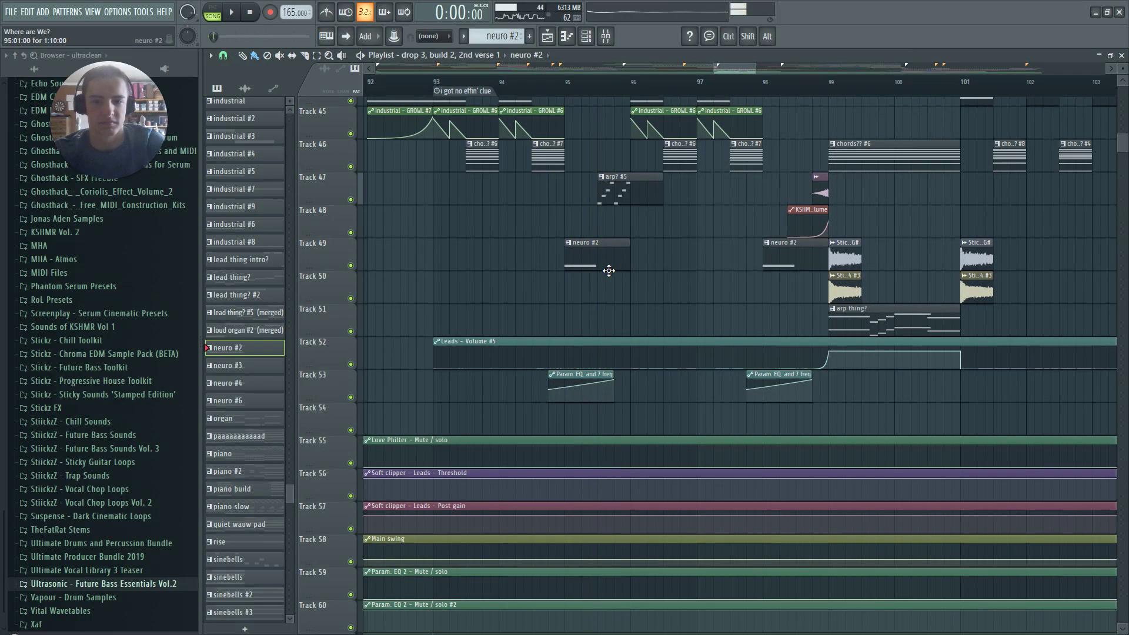
Inspect the first neuro #2 clip on track 49 in the piano roll, then return to the playlist
{"action": "double_click", "coordinate": [607, 264]}
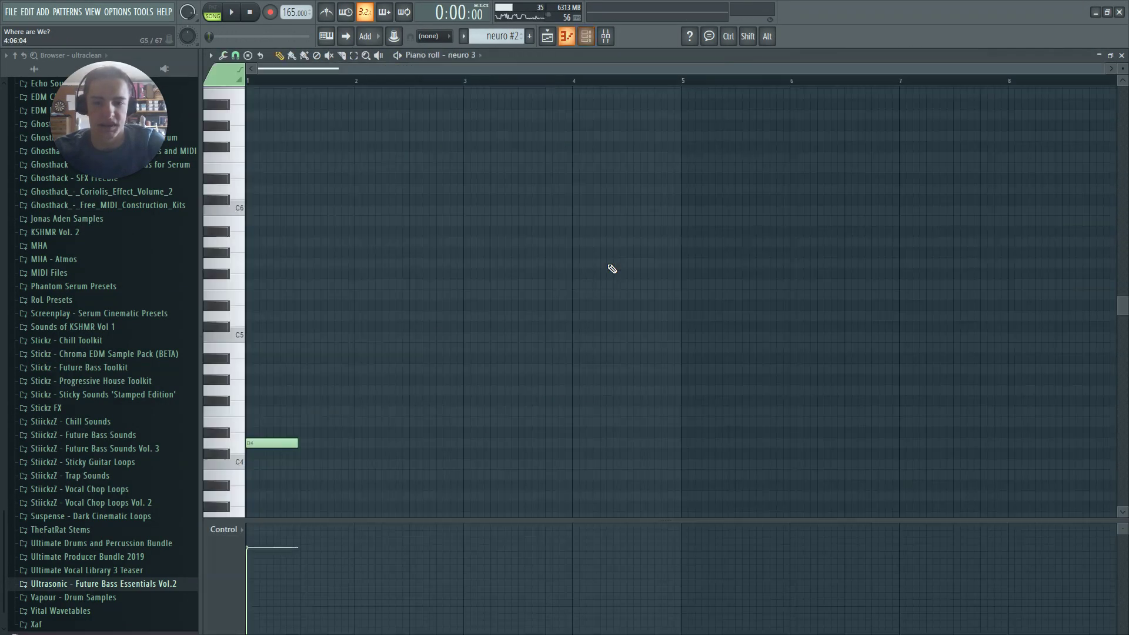
{"action": "scroll", "coordinate": [317, 472], "scroll_direction": "up", "scroll_amount": 1}
{"action": "key", "text": "Escape"}
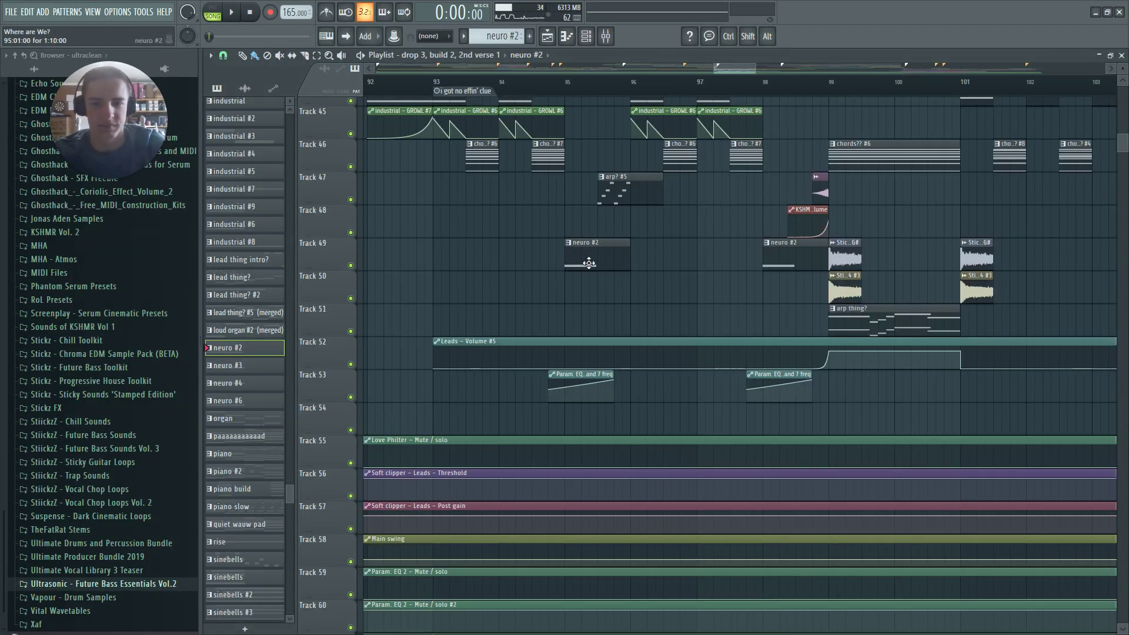
Audition the arp? #5 clip on track 47 by itself and within the arrangement from about bar 95
{"action": "scroll", "coordinate": [587, 262], "scroll_direction": "up", "scroll_amount": 2}
{"action": "key", "text": "space"}
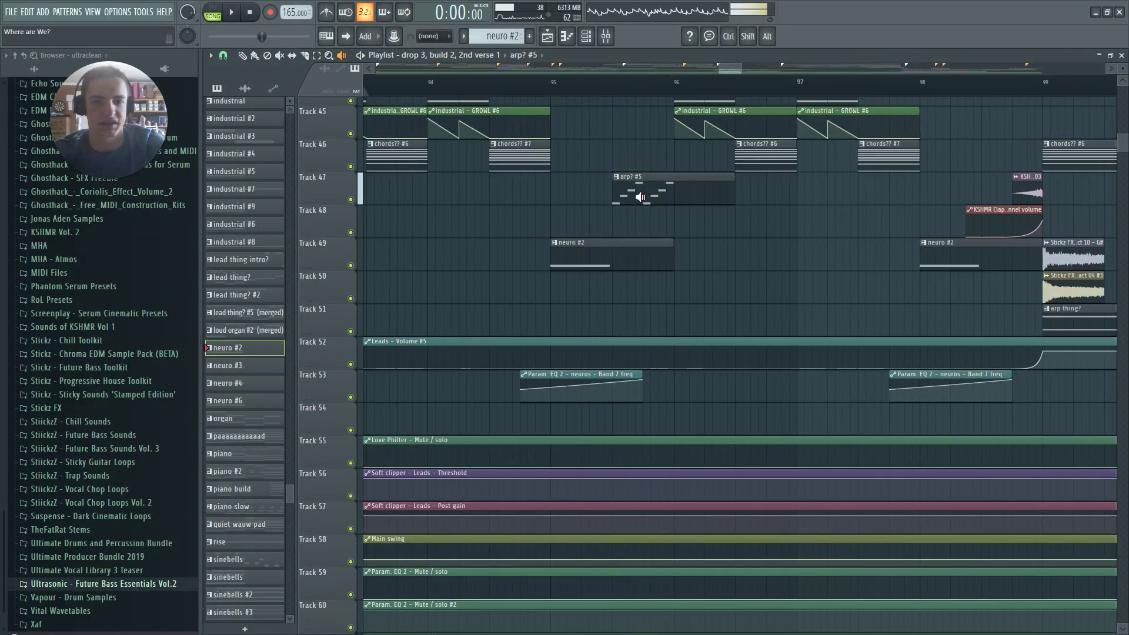
{"action": "key", "text": "space"}
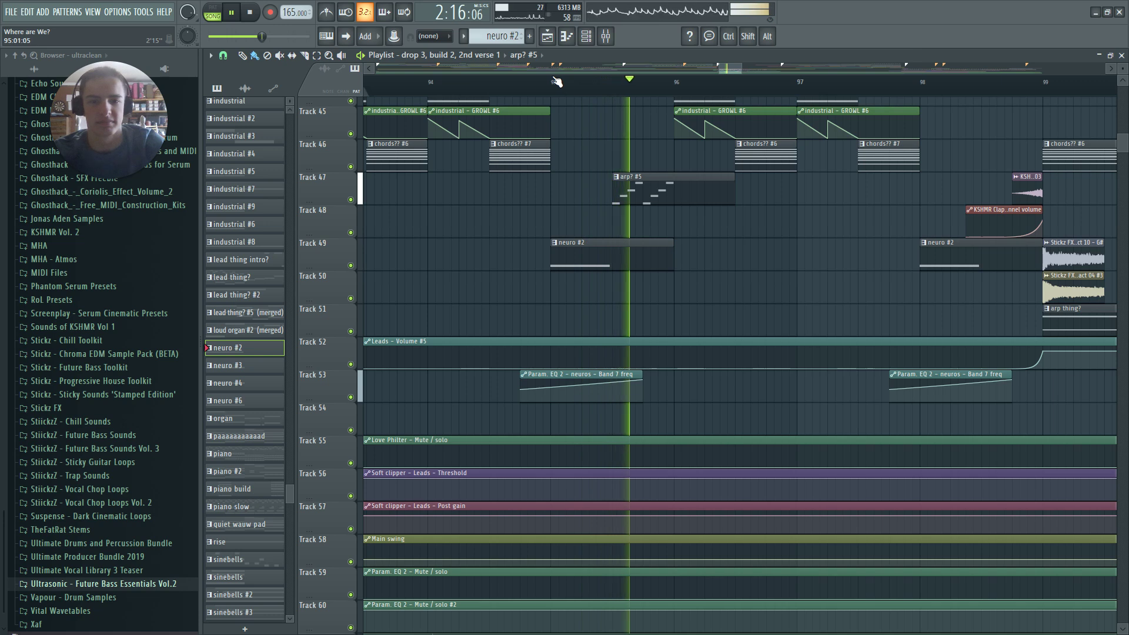
{"action": "key", "text": "space"}
Play the drop's second phrase up to the neuro #2 clip at bar 98 on track 49
{"action": "left_click_drag", "start_coordinate": [728, 66], "coordinate": [736, 67]}
{"action": "scroll", "coordinate": [754, 247], "scroll_direction": "down", "scroll_amount": 3}
{"action": "scroll", "coordinate": [741, 176], "scroll_direction": "up", "scroll_amount": 3}
{"action": "left_click_drag", "start_coordinate": [577, 87], "coordinate": [563, 88]}
{"action": "key", "text": "space"}
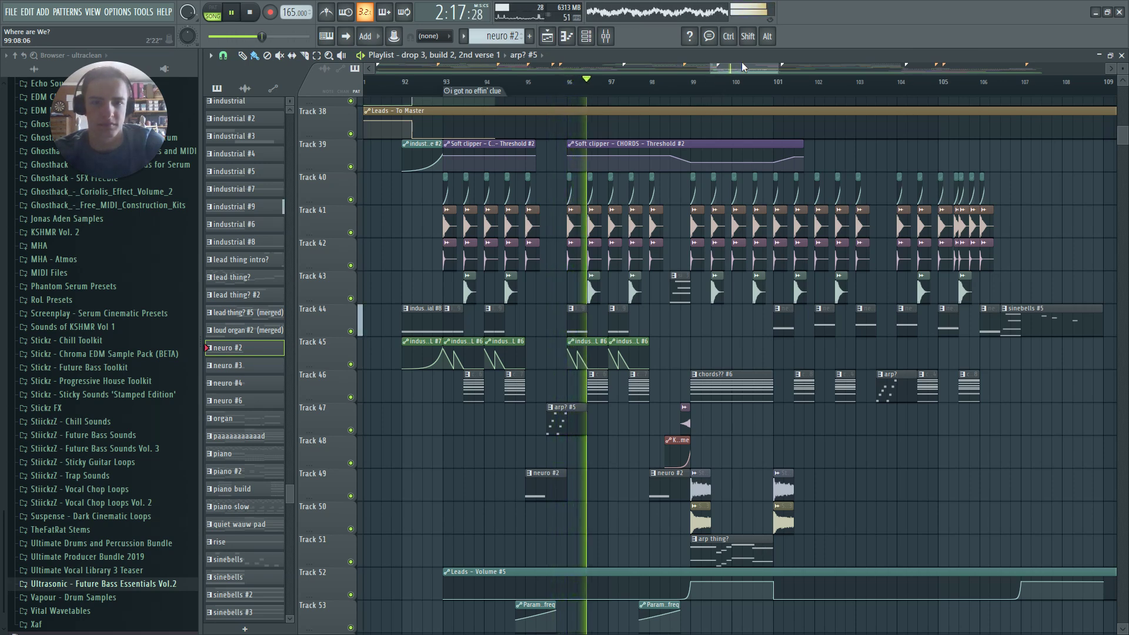
{"action": "left_click_drag", "start_coordinate": [742, 65], "coordinate": [747, 65]}
{"action": "scroll", "coordinate": [635, 390], "scroll_direction": "down", "scroll_amount": 3}
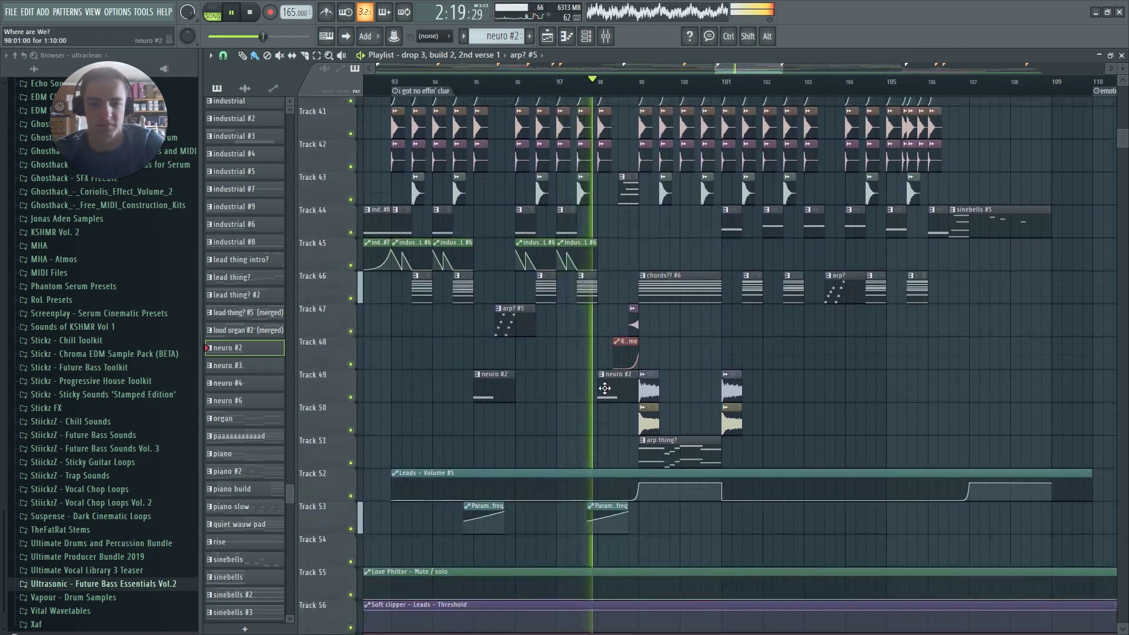
{"action": "key", "text": "space"}
Examine the sinebells #3 clip on track 43, then audition the KSHMR Clap 17 - Open 03 clip and open its sample settings
{"action": "scroll", "coordinate": [600, 201], "scroll_direction": "up", "scroll_amount": 5}
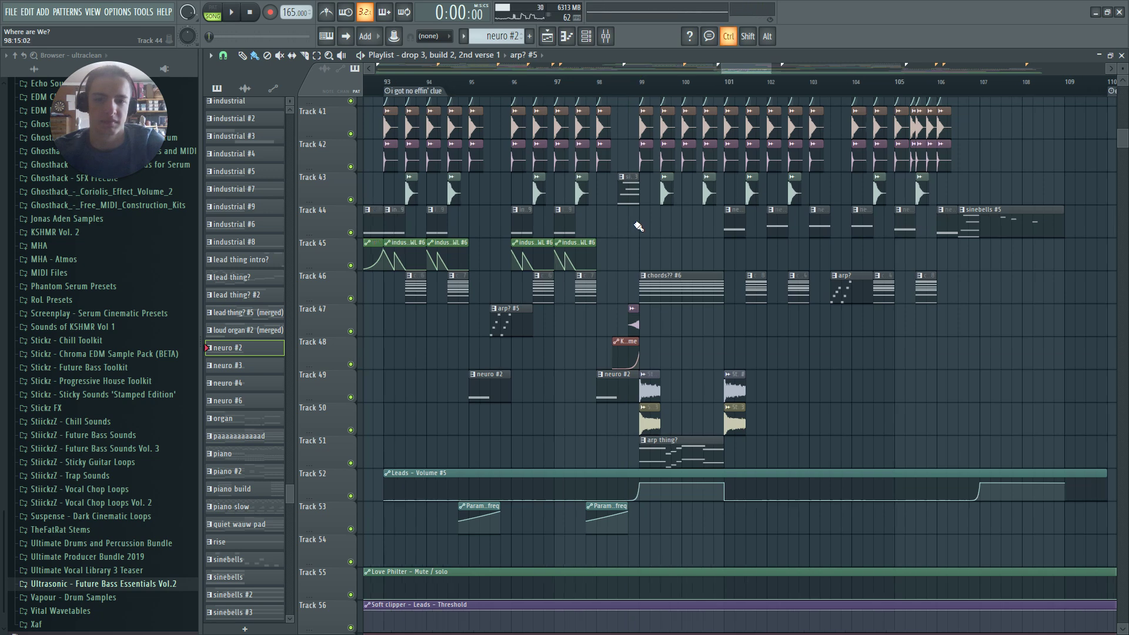
{"action": "scroll", "coordinate": [600, 202], "scroll_direction": "up", "scroll_amount": 3}
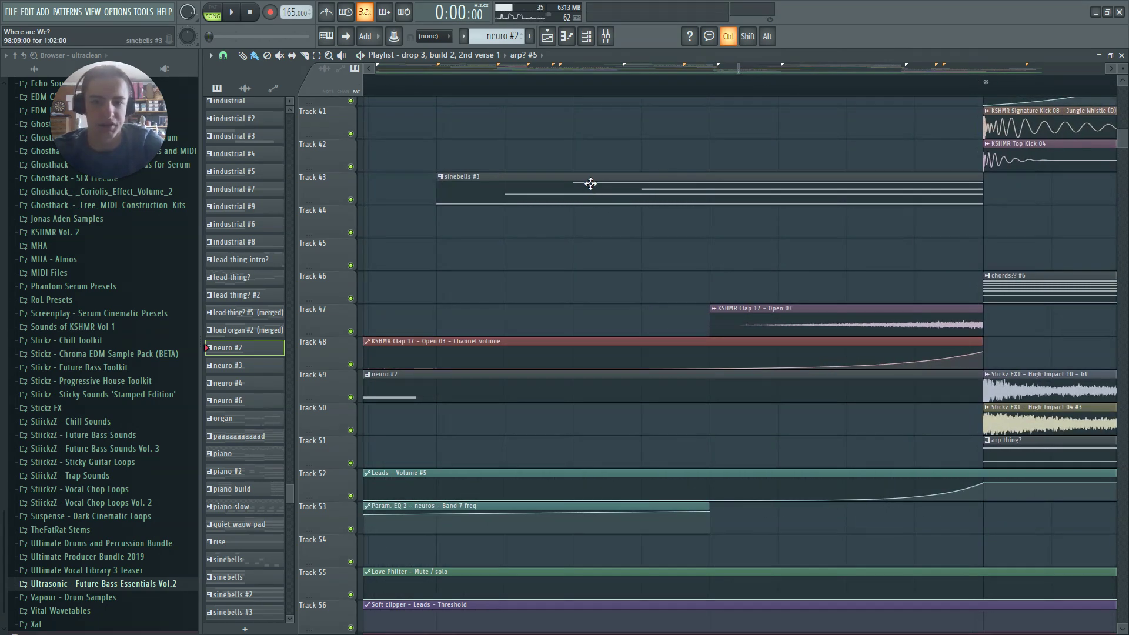
{"action": "scroll", "coordinate": [643, 220], "scroll_direction": "down", "scroll_amount": 5}
{"action": "scroll", "coordinate": [645, 222], "scroll_direction": "down", "scroll_amount": 4}
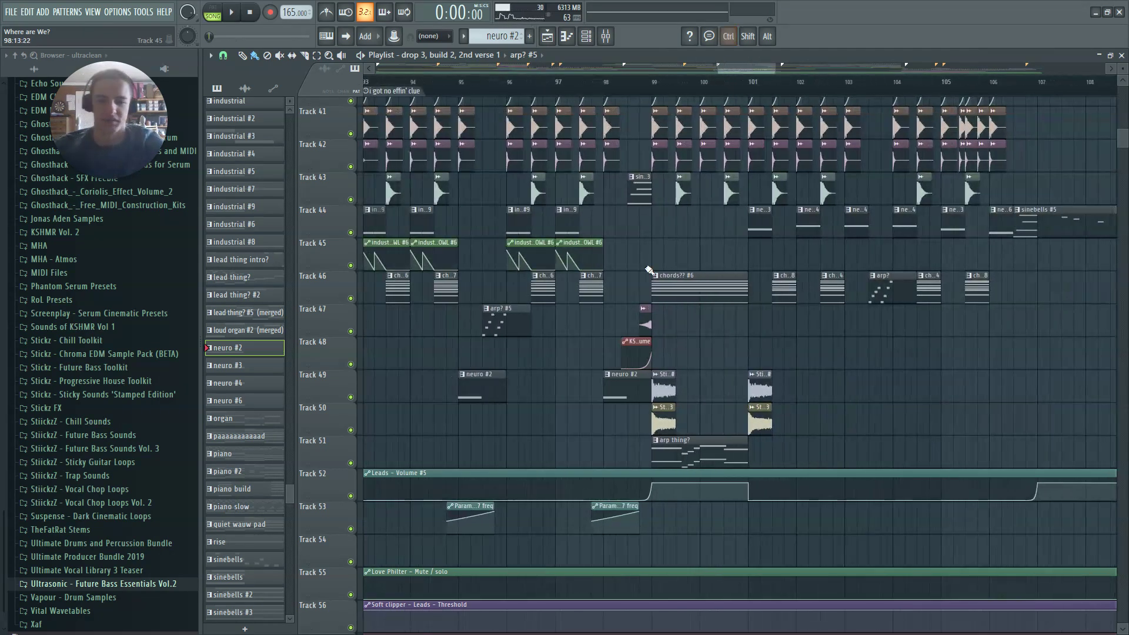
{"action": "left_click", "coordinate": [639, 311]}
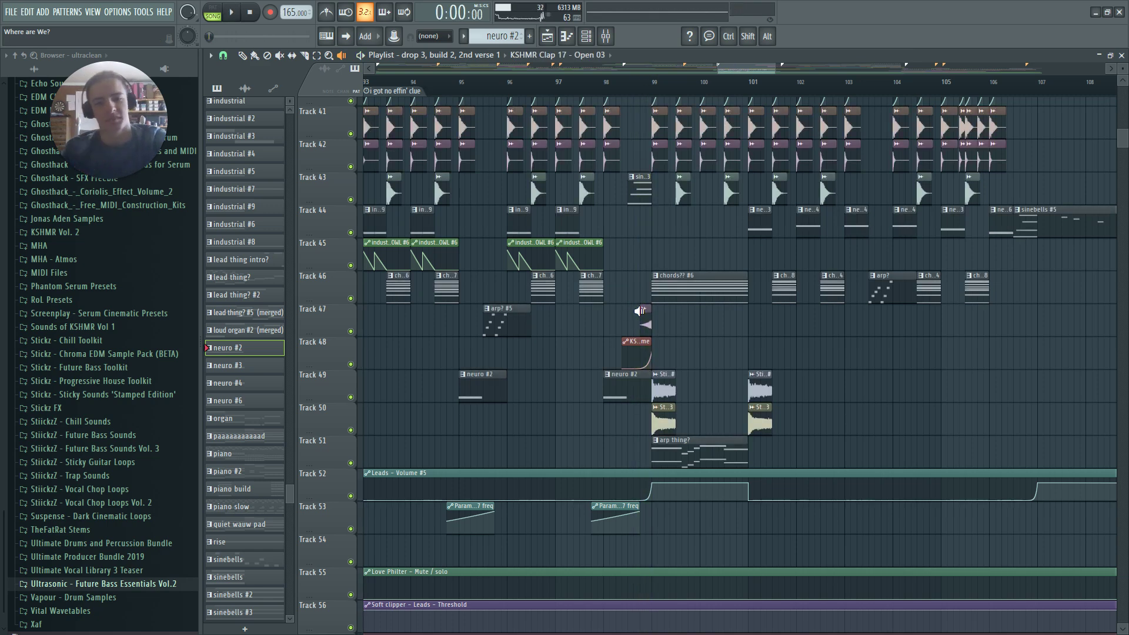
{"action": "double_click", "coordinate": [645, 322]}
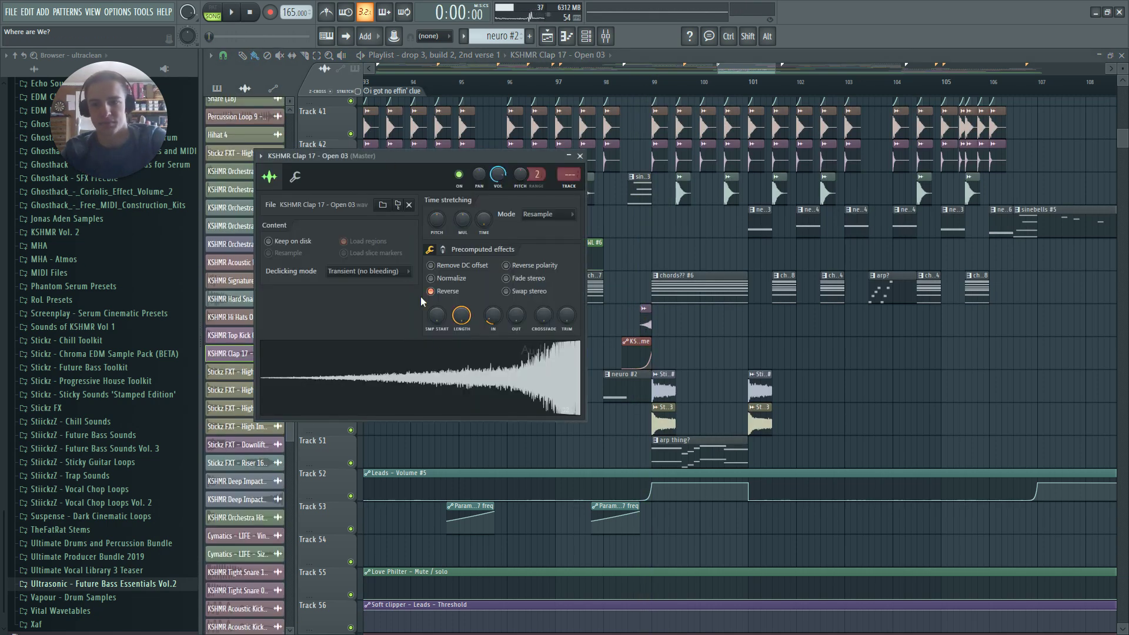
Play the arrangement from bar 98 through the chords?? #6 section to the neuro clips on track 44
{"action": "left_click", "coordinate": [629, 92]}
{"action": "key", "text": "space"}
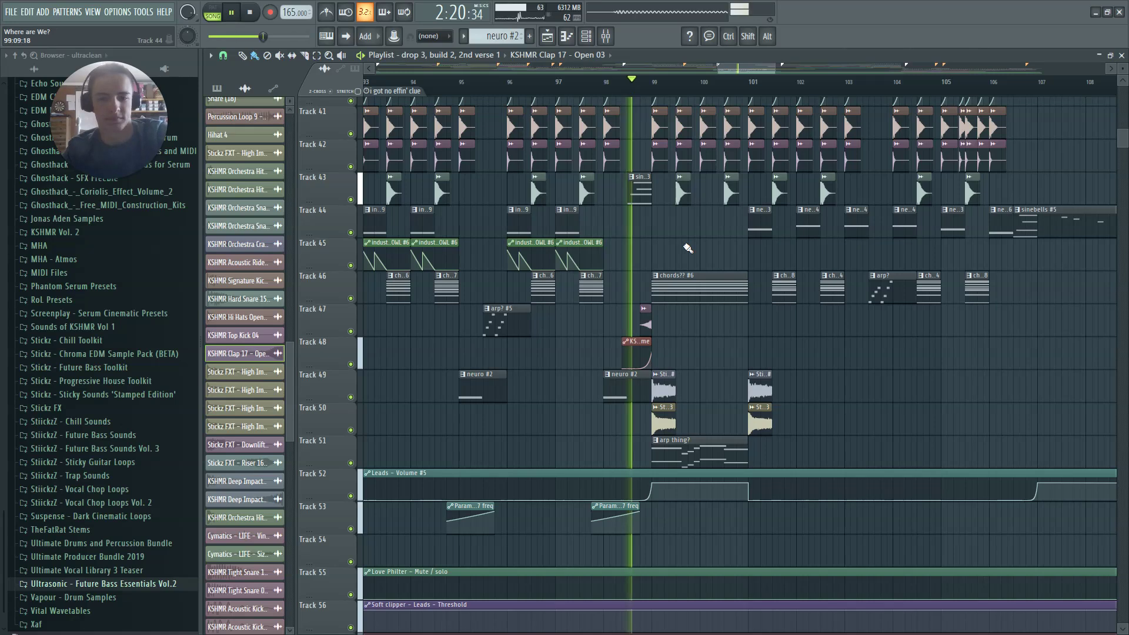
{"action": "scroll", "coordinate": [718, 331], "scroll_direction": "up", "scroll_amount": 3}
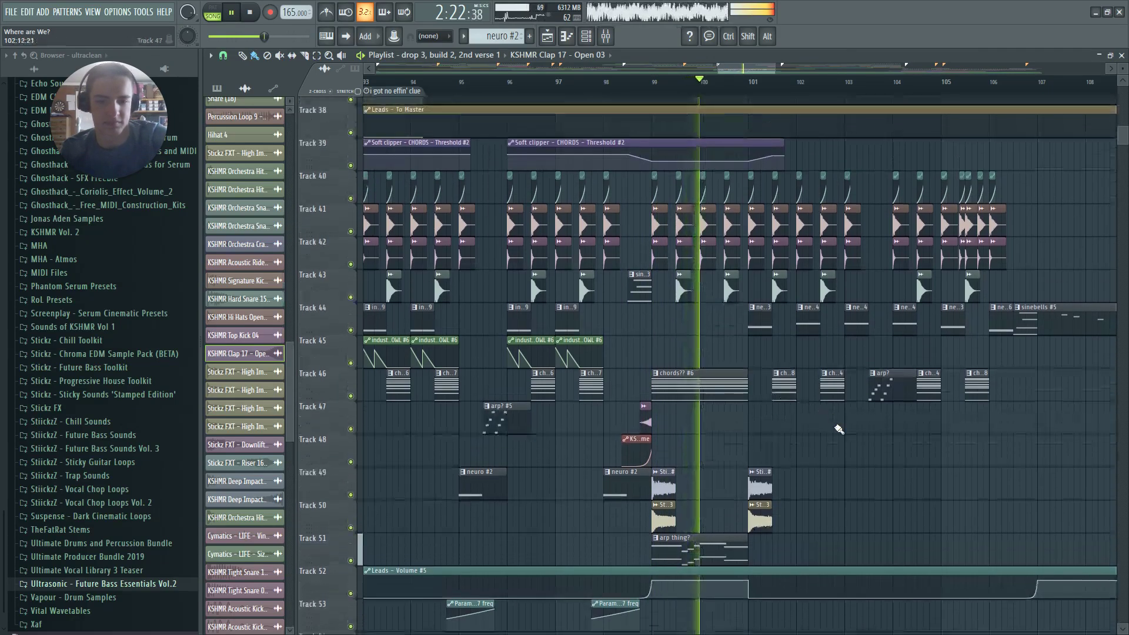
{"action": "left_click_drag", "start_coordinate": [757, 69], "coordinate": [775, 72]}
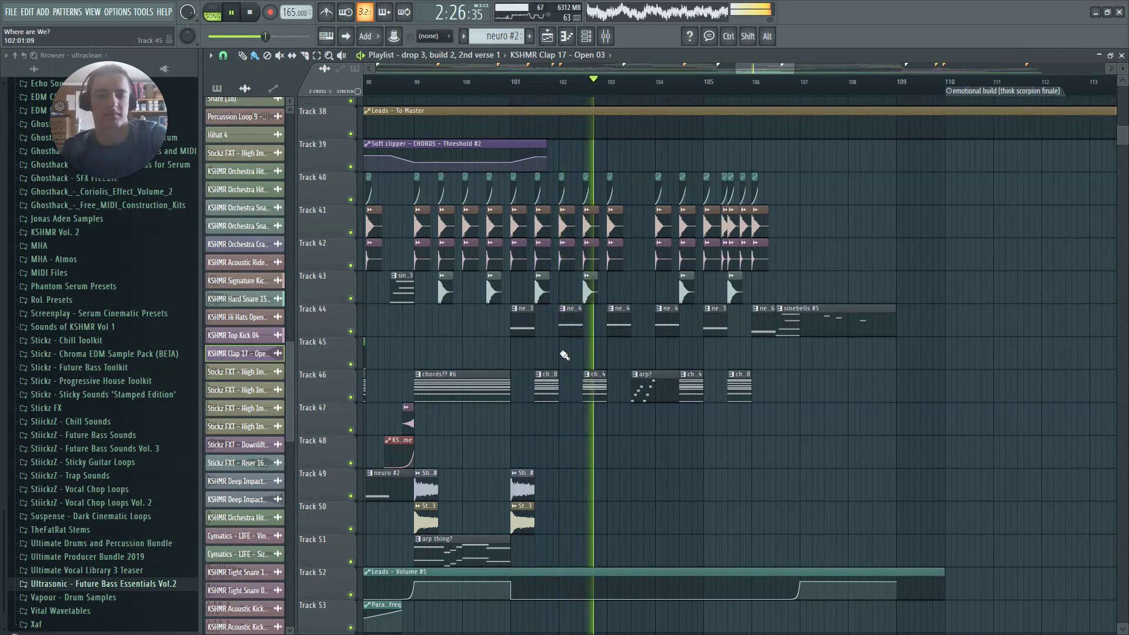
Open the neuro #4 pattern from track 44 and play it in the Channel rack
{"action": "left_click", "coordinate": [663, 320]}
{"action": "double_click", "coordinate": [663, 320]}
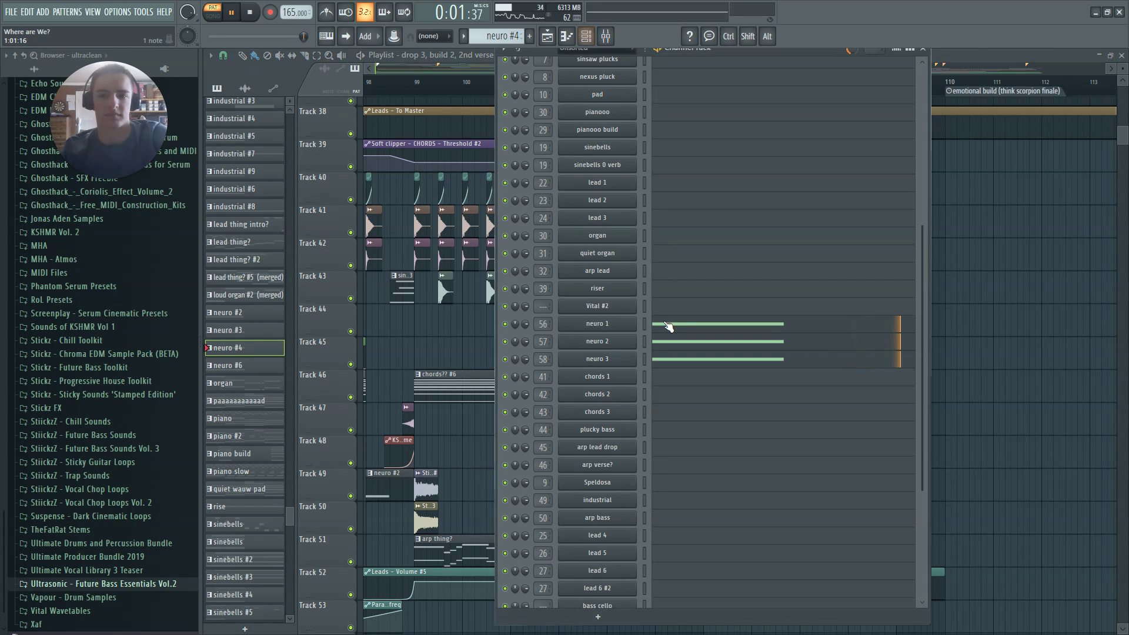
{"action": "left_click", "coordinate": [595, 323]}
{"action": "left_click", "coordinate": [609, 327]}
{"action": "key", "text": "space"}
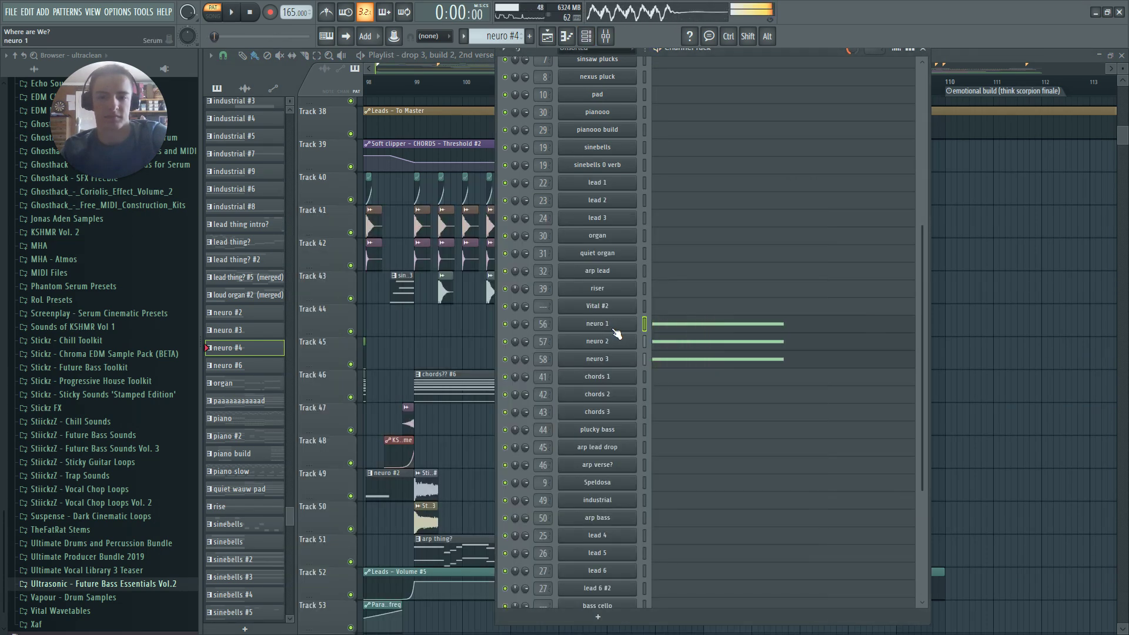
View the Serum patches of neuro 1, neuro 2 and neuro 3 in turn, then close the Channel rack
{"action": "left_click", "coordinate": [633, 324]}
{"action": "key", "text": "Escape"}
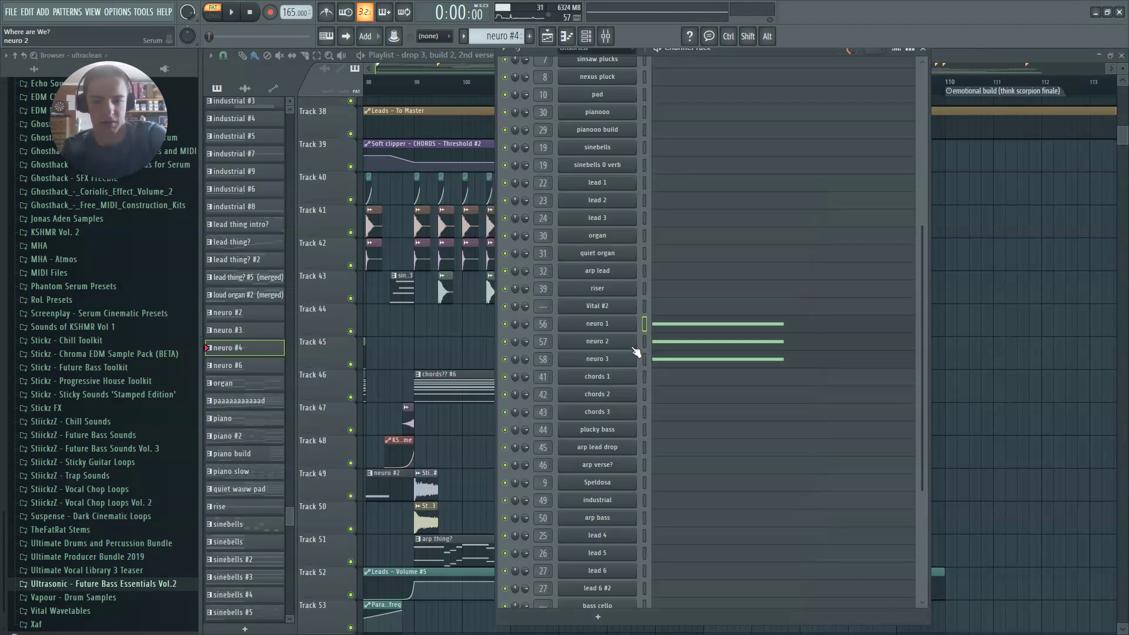
{"action": "left_click", "coordinate": [632, 344]}
{"action": "key", "text": "Escape"}
{"action": "left_click", "coordinate": [633, 357]}
{"action": "key", "text": "Escape"}
{"action": "key", "text": "Escape"}
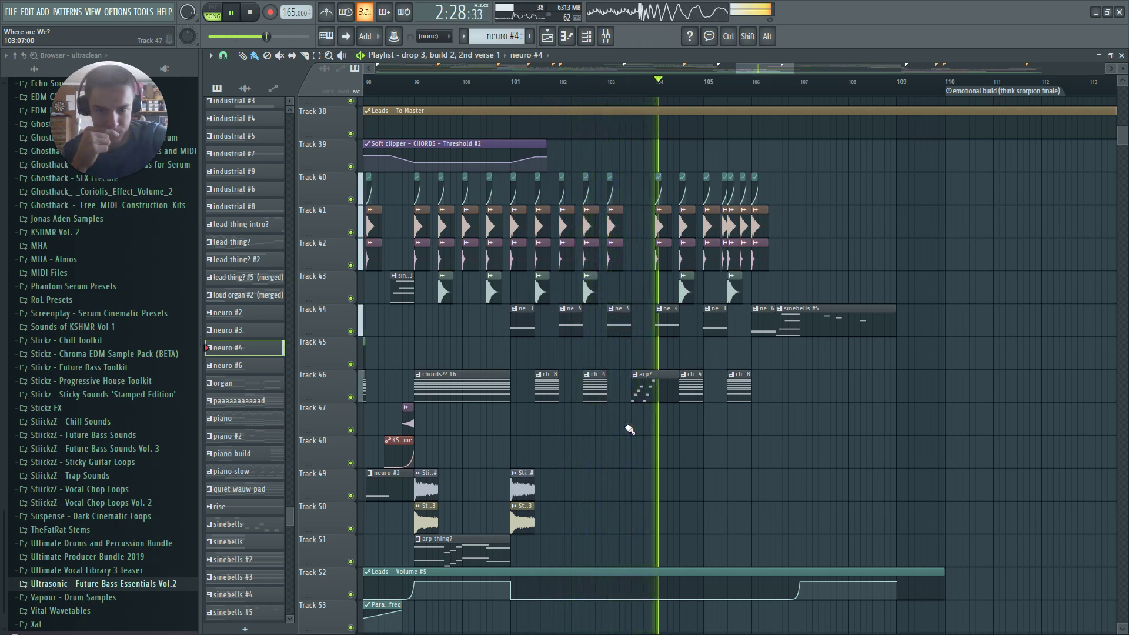
Play the end of the drop through the sinebells #5 clip, stopping ahead of the "emotional build" marker
{"action": "left_click_drag", "start_coordinate": [775, 67], "coordinate": [781, 66]}
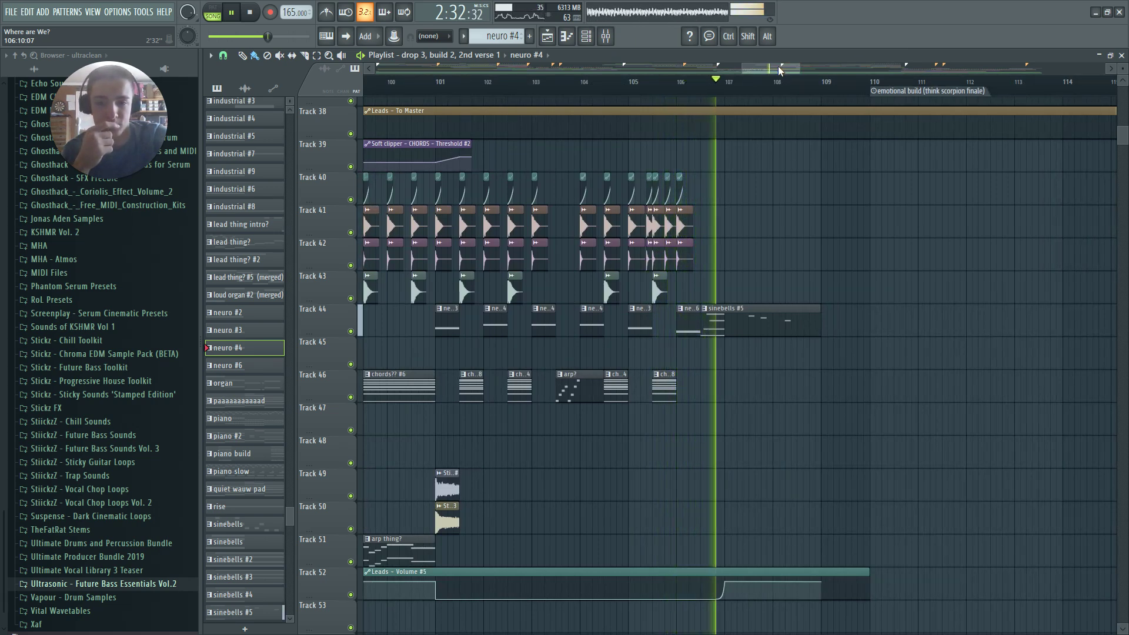
{"action": "scroll", "coordinate": [790, 72], "scroll_direction": "right", "scroll_amount": 1}
{"action": "scroll", "coordinate": [831, 245], "scroll_direction": "down", "scroll_amount": 5}
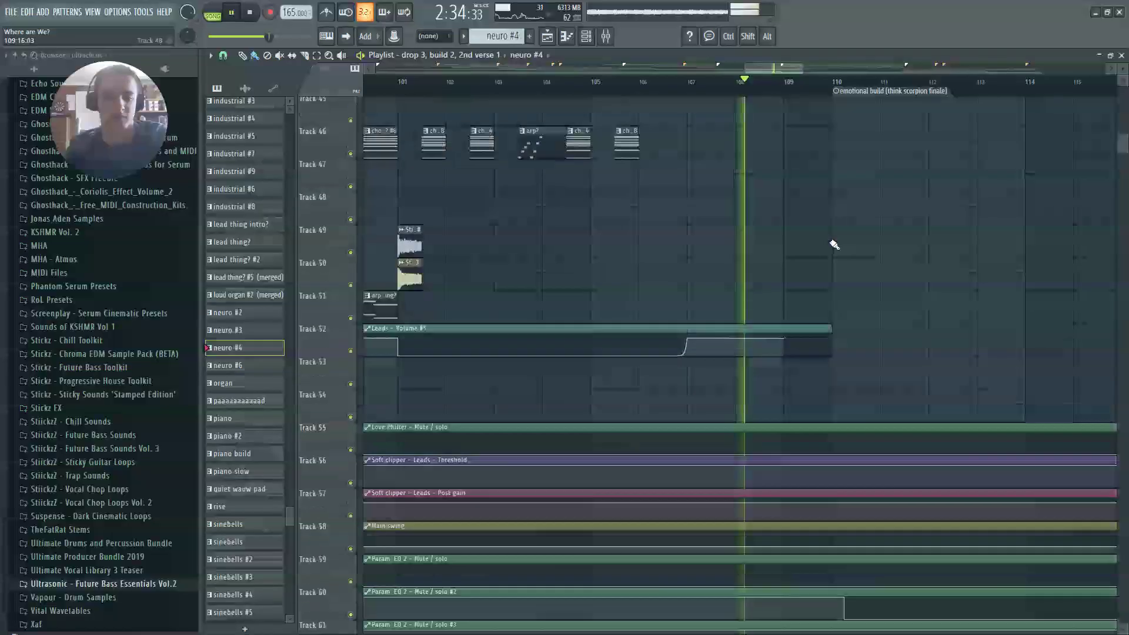
{"action": "key", "text": "space"}
Compare the clip layout of the whole drop with the earlier drop section on tracks 30 to 43
{"action": "scroll", "coordinate": [834, 223], "scroll_direction": "up", "scroll_amount": 5}
{"action": "scroll", "coordinate": [737, 310], "scroll_direction": "down", "scroll_amount": 3, "text": "ctrl"}
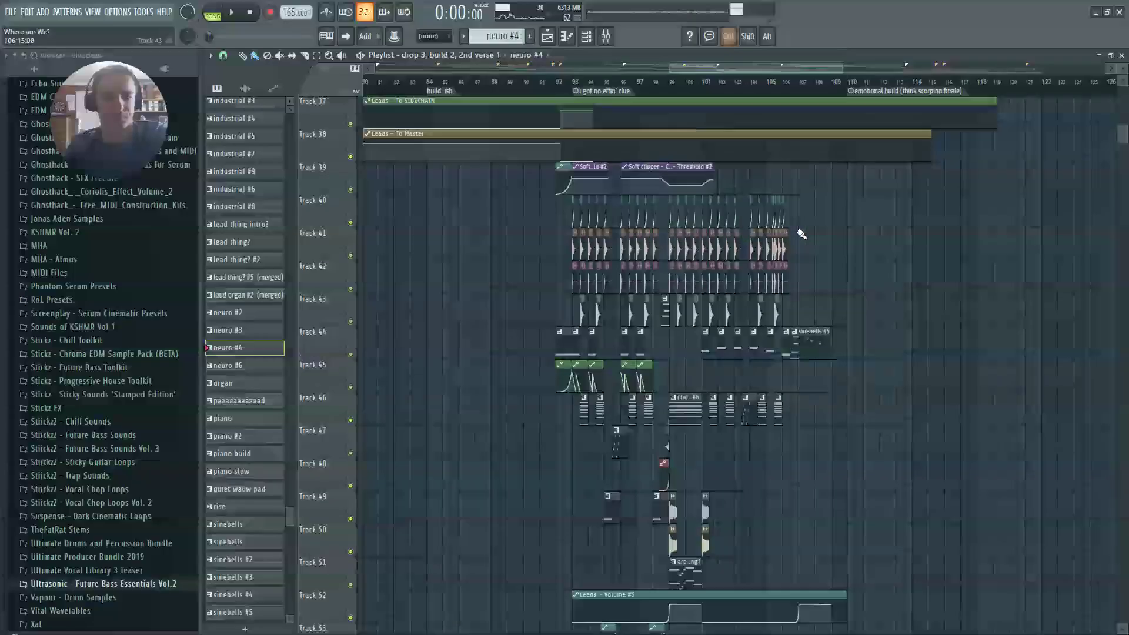
{"action": "scroll", "coordinate": [738, 311], "scroll_direction": "down", "scroll_amount": 6, "text": "ctrl"}
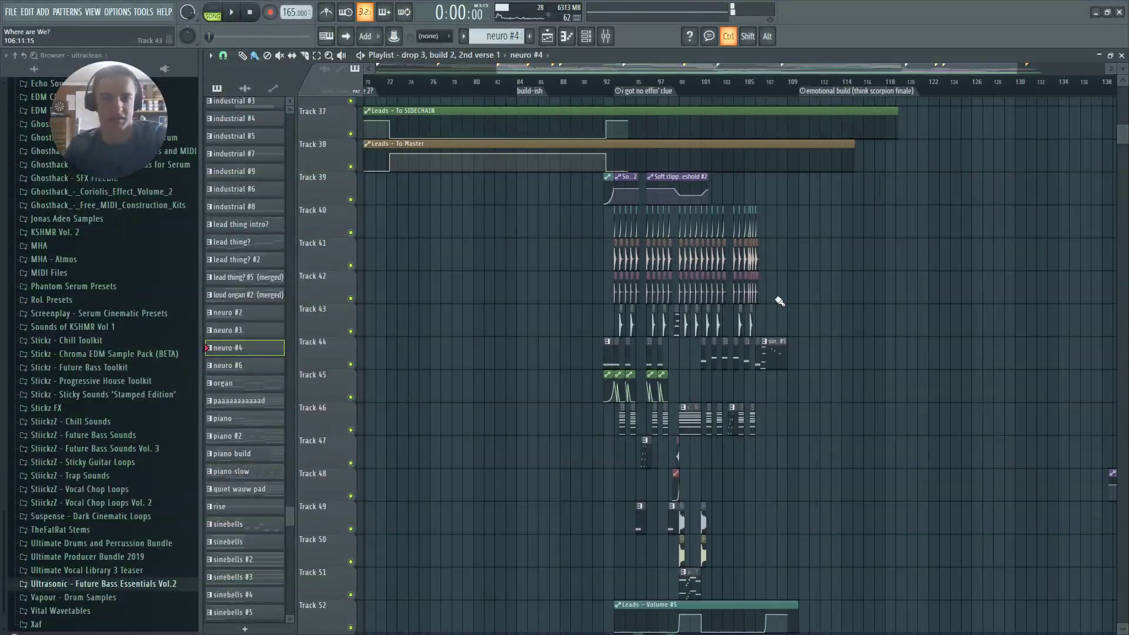
{"action": "scroll", "coordinate": [609, 282], "scroll_direction": "up", "scroll_amount": 5, "text": "ctrl"}
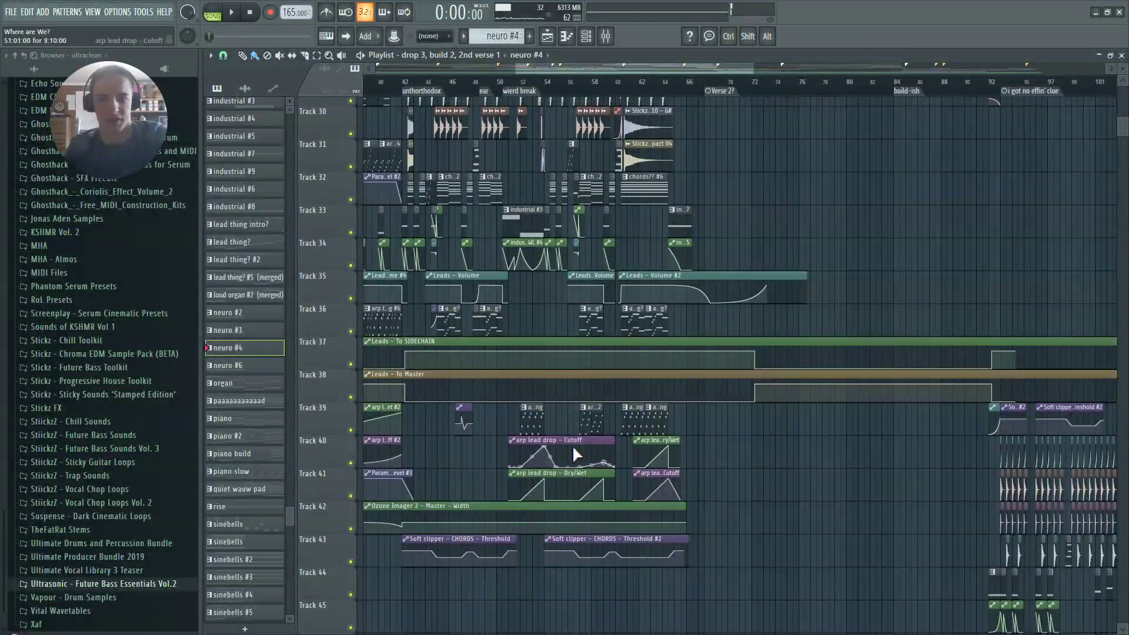
{"action": "scroll", "coordinate": [715, 461], "scroll_direction": "up", "scroll_amount": 4, "text": "ctrl"}
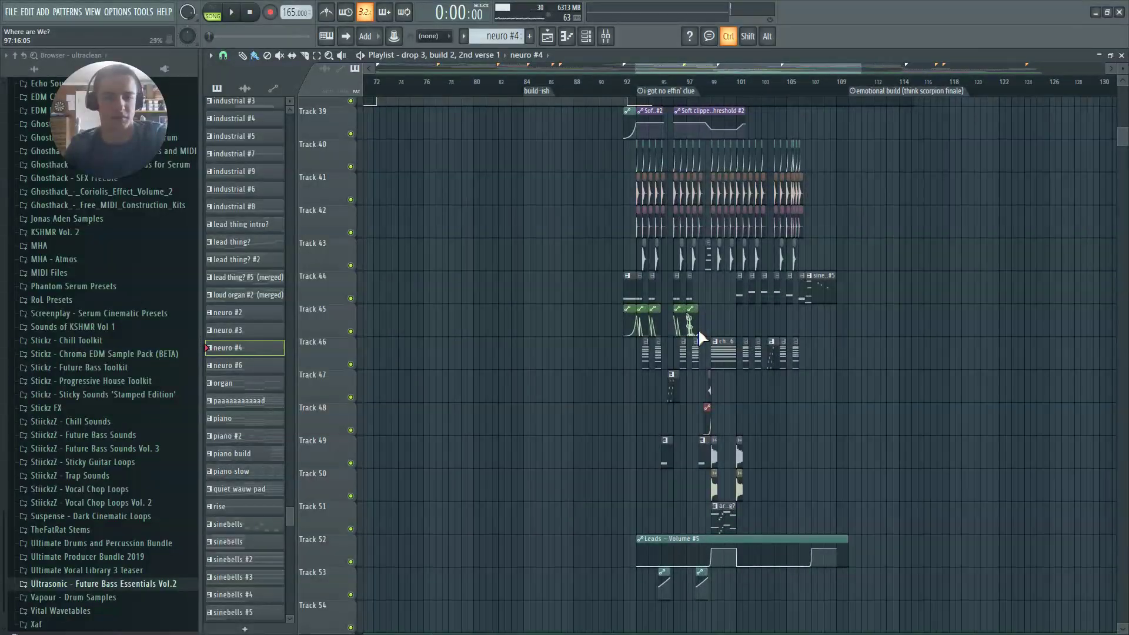
{"action": "scroll", "coordinate": [753, 343], "scroll_direction": "up", "scroll_amount": 3, "text": "ctrl"}
{"action": "scroll", "coordinate": [750, 370], "scroll_direction": "up", "scroll_amount": 3}
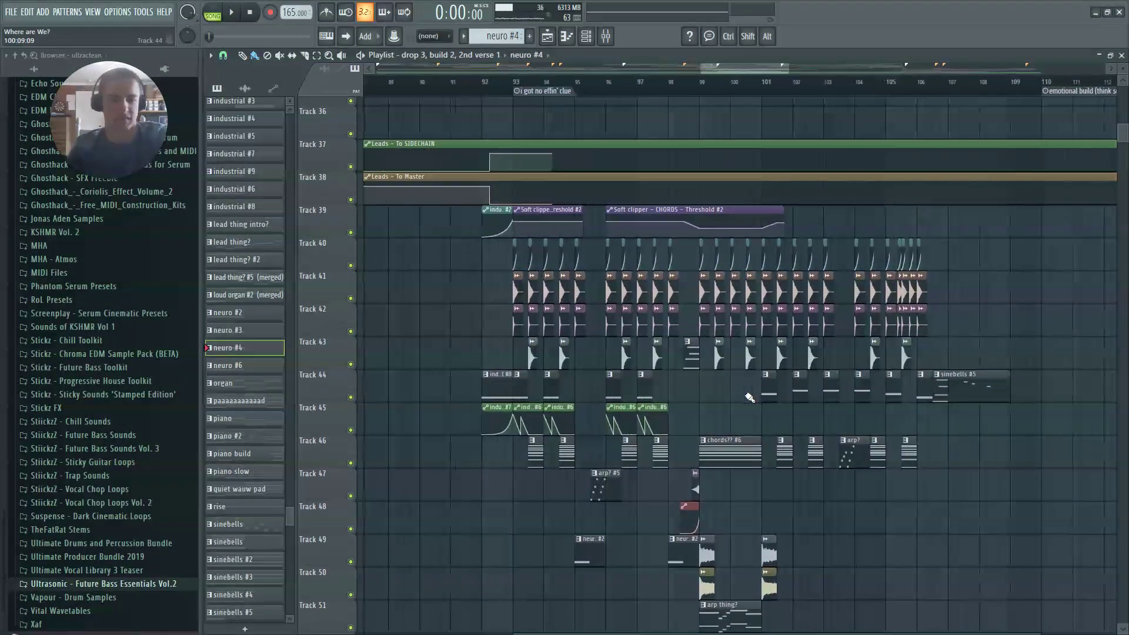
{"action": "scroll", "coordinate": [744, 394], "scroll_direction": "down", "scroll_amount": 5}
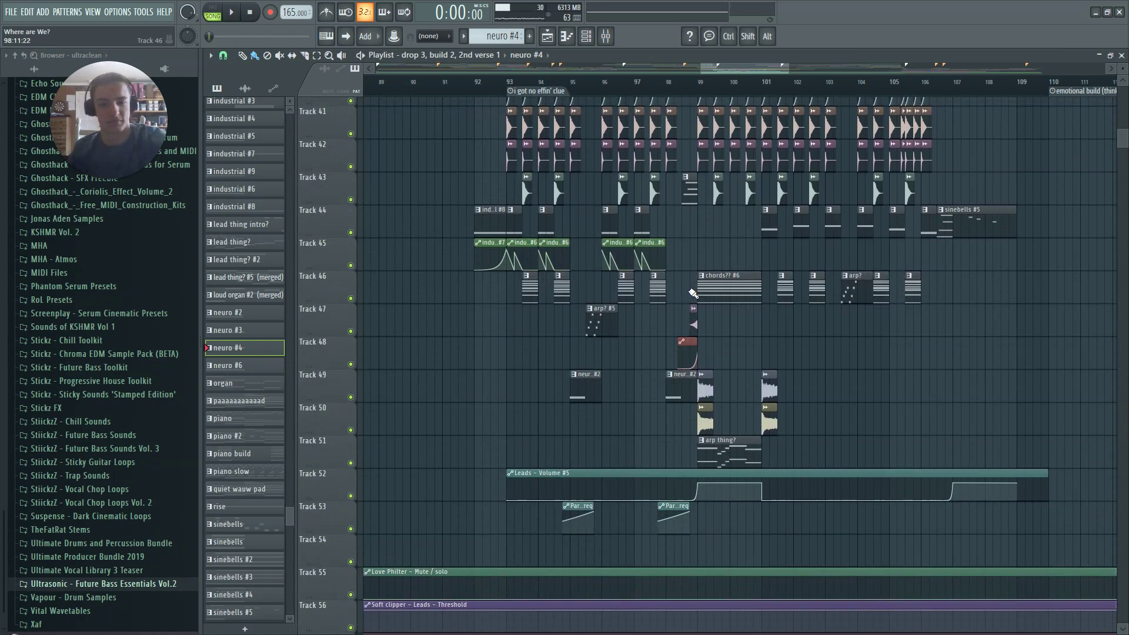
{"action": "scroll", "coordinate": [756, 153], "scroll_direction": "up", "scroll_amount": 6}
{"action": "scroll", "coordinate": [789, 137], "scroll_direction": "down", "scroll_amount": 5}
{"action": "scroll", "coordinate": [767, 243], "scroll_direction": "up", "scroll_amount": 5}
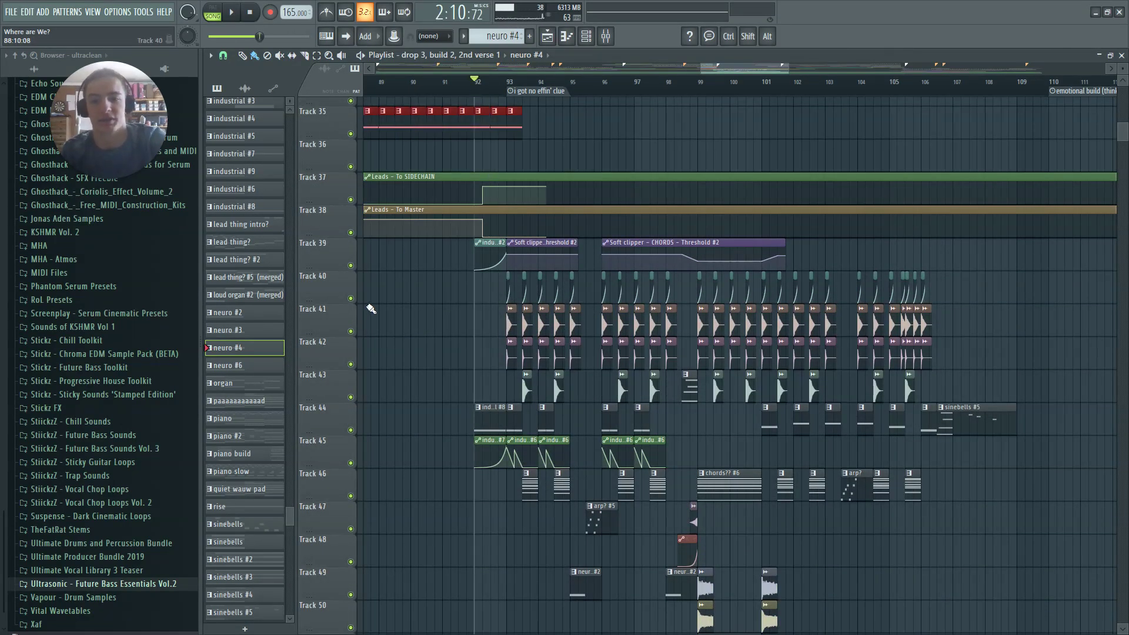
Delete the stray row of short clips on track 35 around the start of the drop
{"action": "scroll", "coordinate": [465, 225], "scroll_direction": "down", "scroll_amount": 2}
{"action": "scroll", "coordinate": [429, 222], "scroll_direction": "up", "scroll_amount": 3}
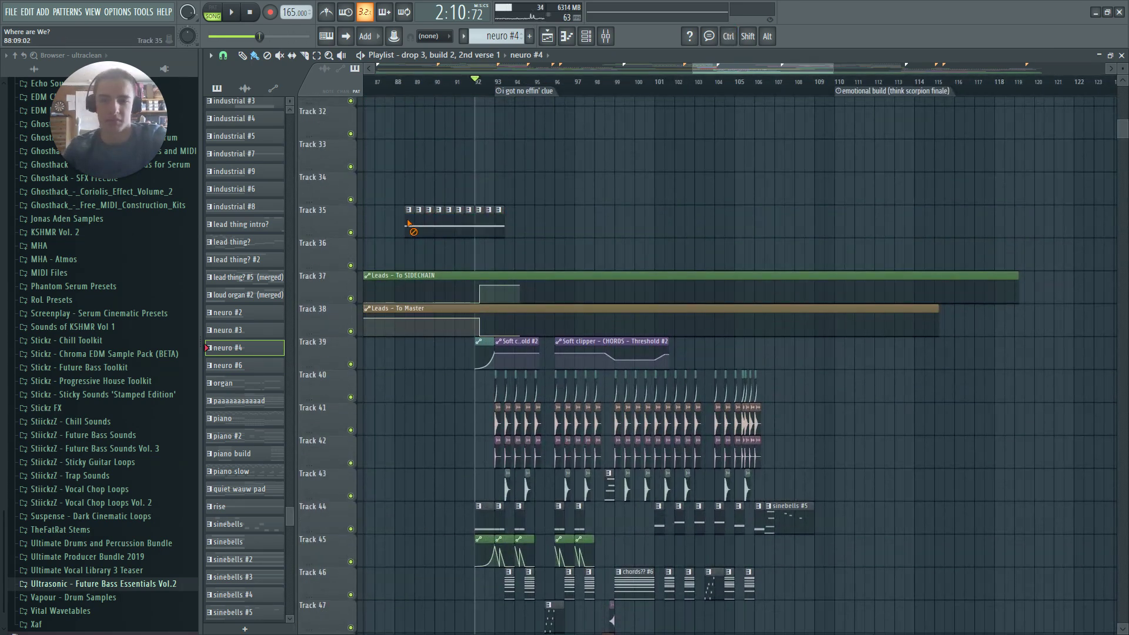
{"action": "scroll", "coordinate": [553, 294], "scroll_direction": "up", "scroll_amount": 3}
{"action": "scroll", "coordinate": [764, 352], "scroll_direction": "down", "scroll_amount": 4}
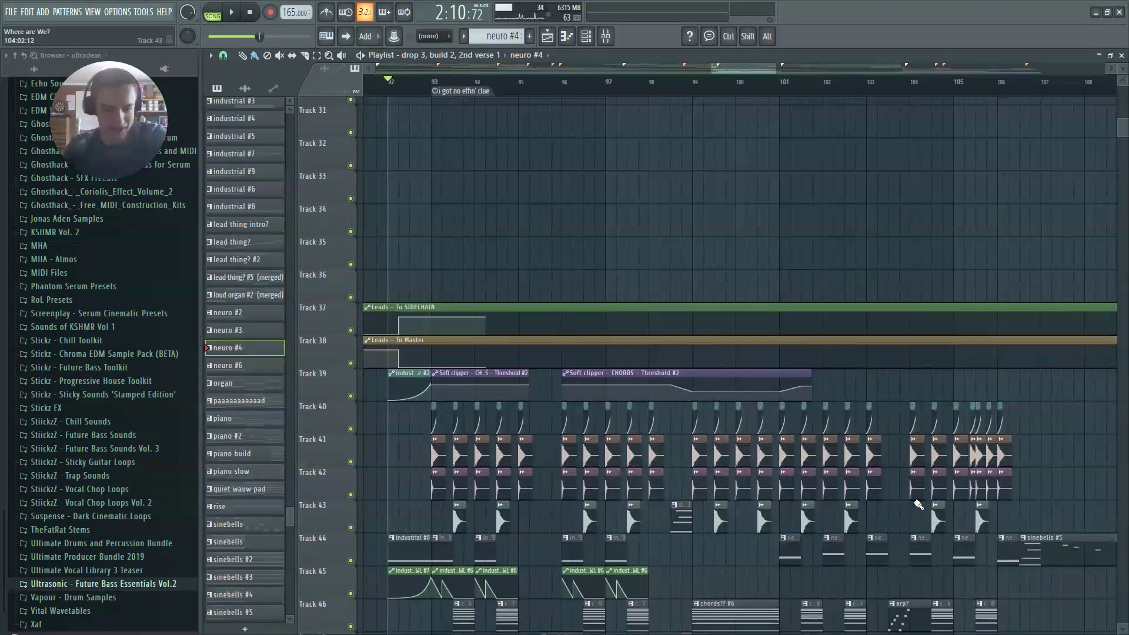
Audition the neuro clip near bar 102 on track 44, then play the whole drop up to the "emotional build" marker
{"action": "right_click", "coordinate": [828, 386]}
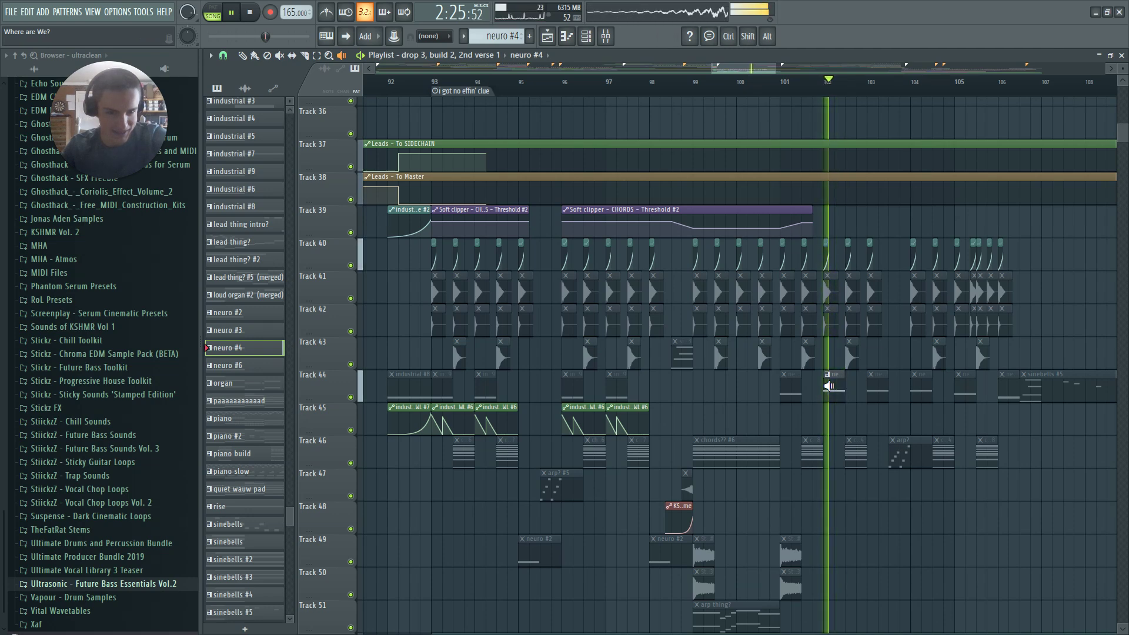
{"action": "scroll", "coordinate": [788, 392], "scroll_direction": "down", "scroll_amount": 3}
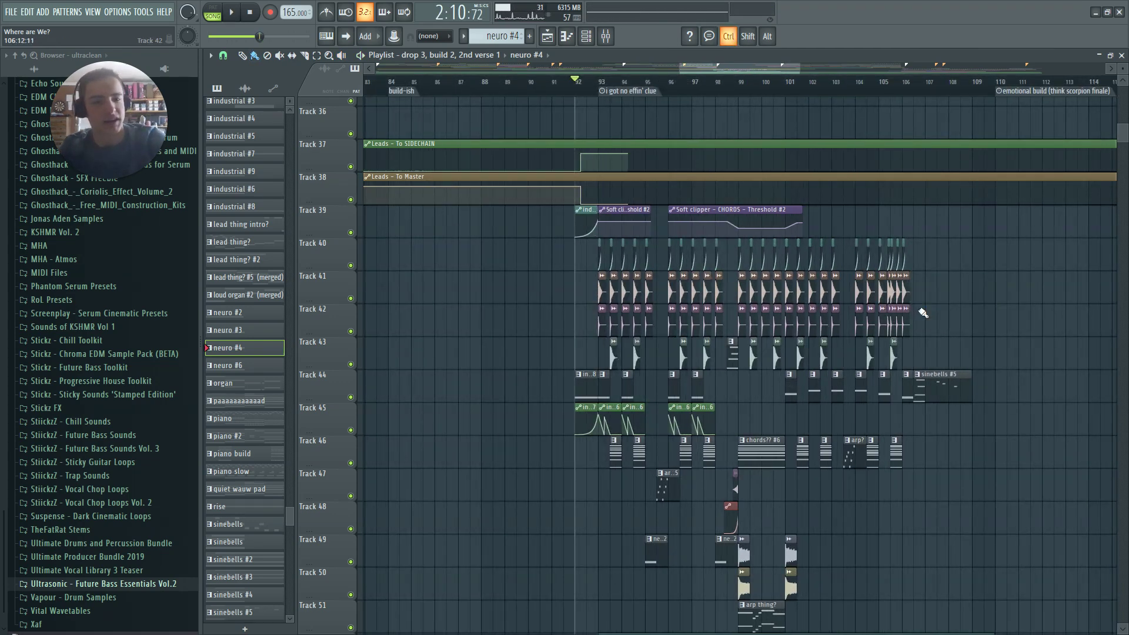
{"action": "scroll", "coordinate": [921, 311], "scroll_direction": "up", "scroll_amount": 1}
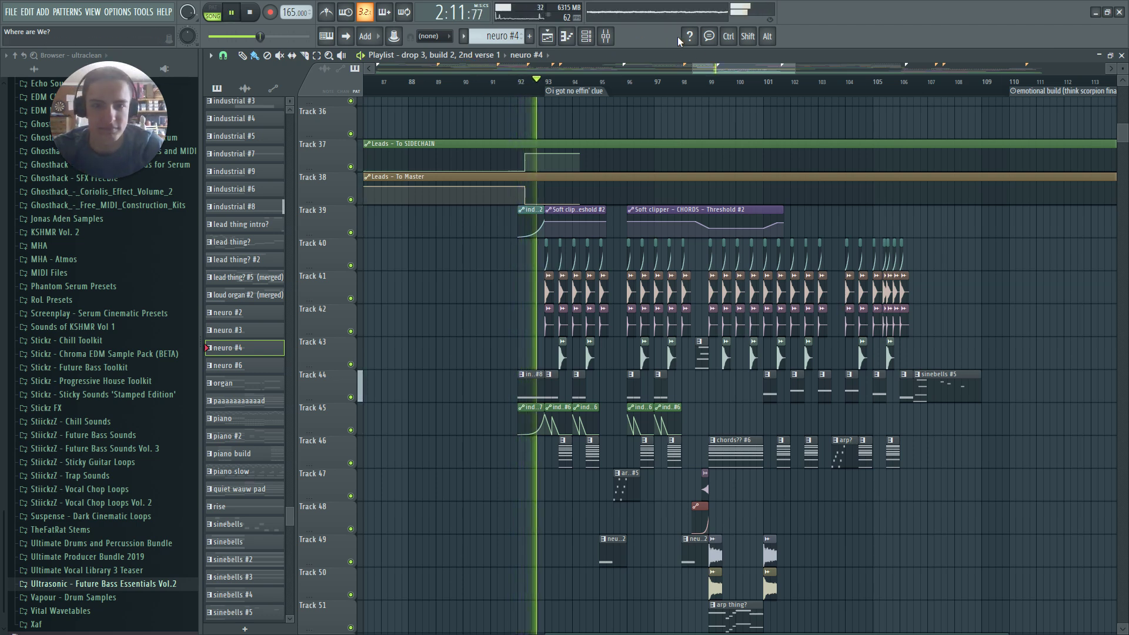
{"action": "left_click_drag", "start_coordinate": [746, 67], "coordinate": [752, 67]}
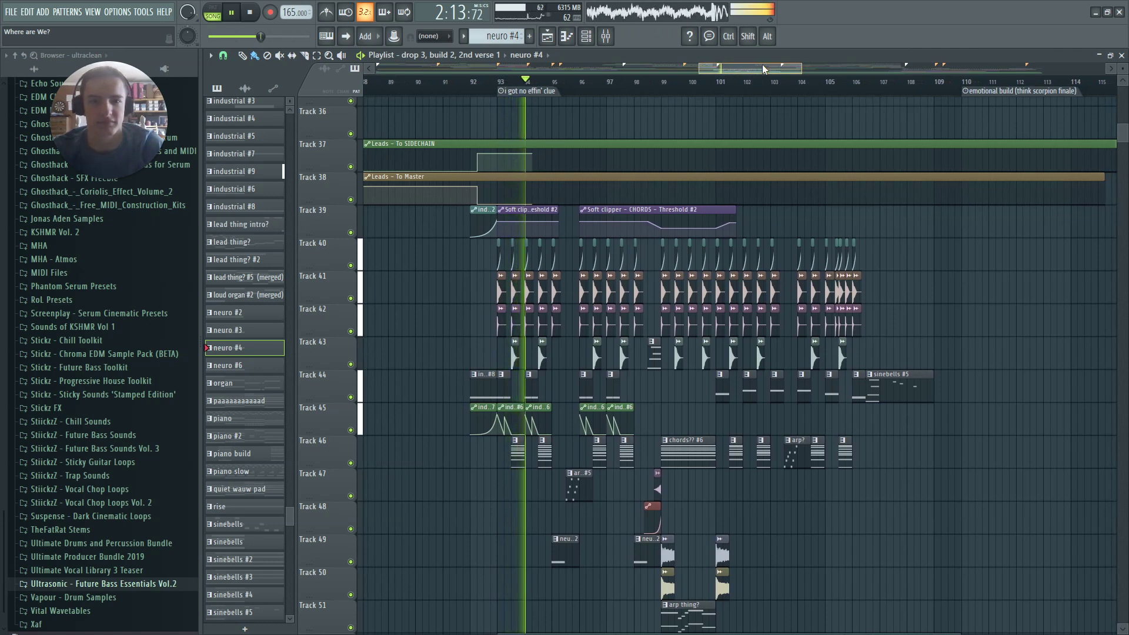
{"action": "scroll", "coordinate": [903, 205], "scroll_direction": "down", "scroll_amount": 2}
{"action": "scroll", "coordinate": [983, 219], "scroll_direction": "up", "scroll_amount": 1}
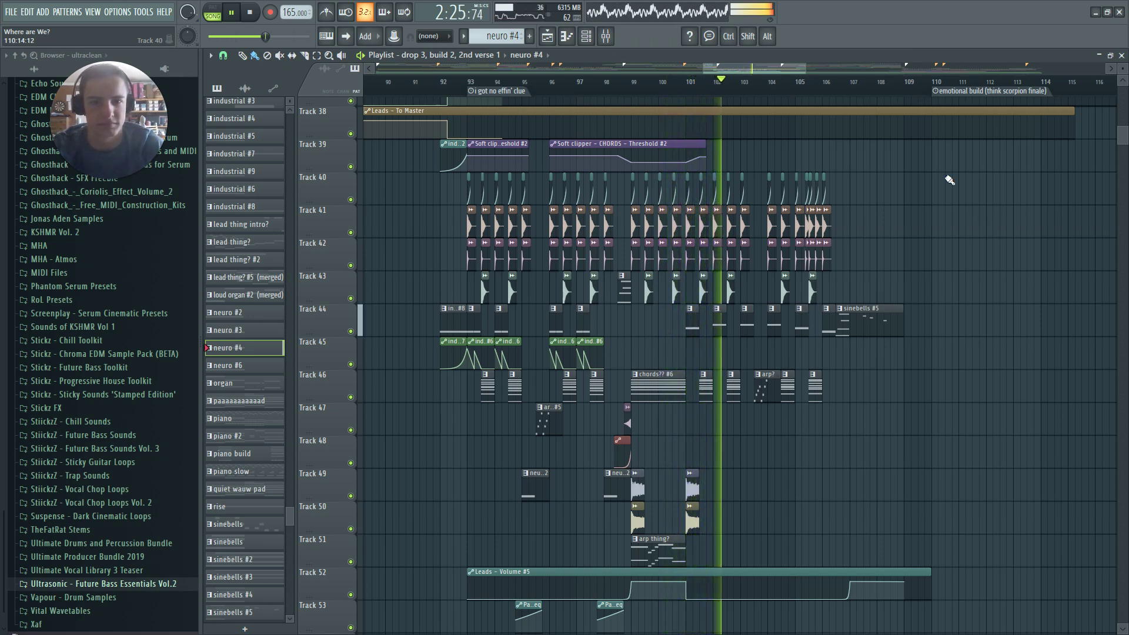
{"action": "left_click_drag", "start_coordinate": [780, 69], "coordinate": [809, 73]}
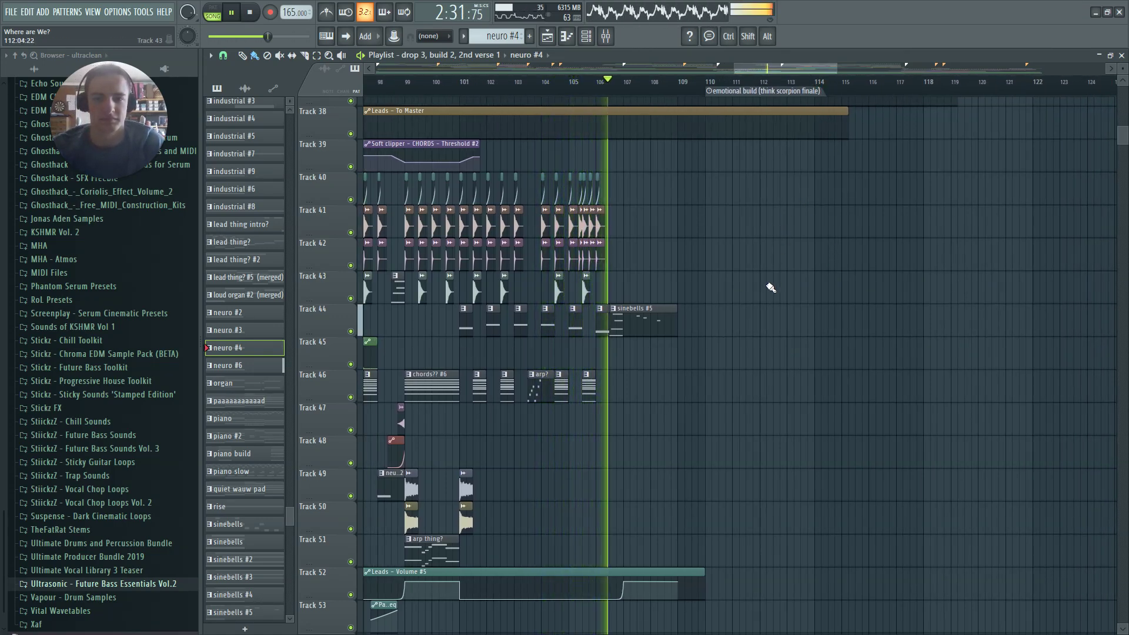
{"action": "scroll", "coordinate": [740, 268], "scroll_direction": "up", "scroll_amount": 4}
{"action": "scroll", "coordinate": [732, 270], "scroll_direction": "up", "scroll_amount": 10}
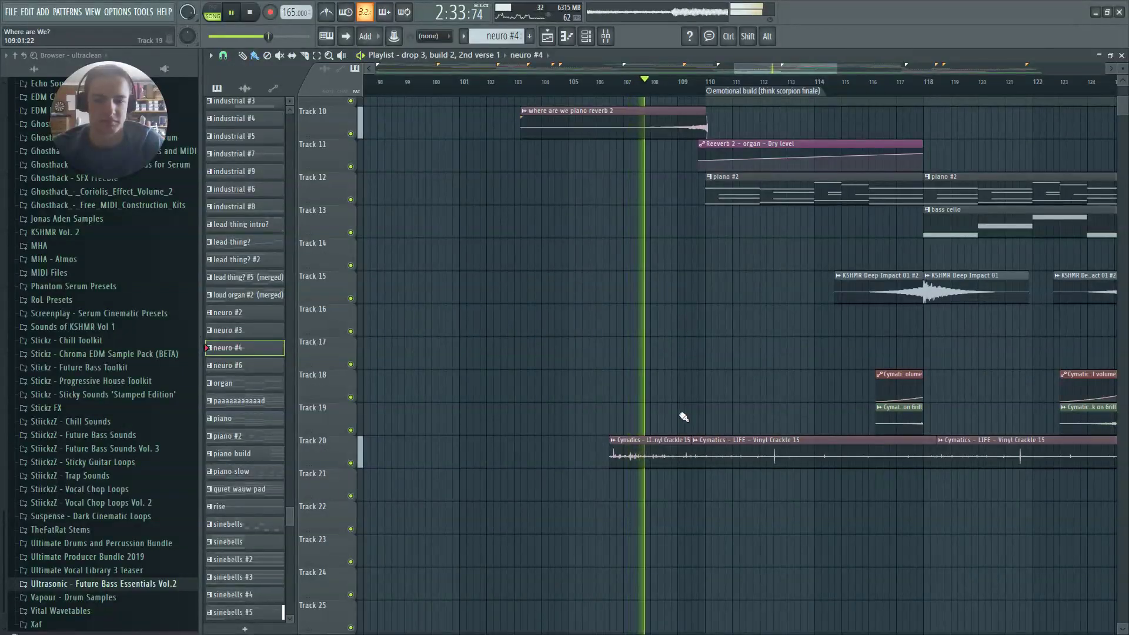
{"action": "scroll", "coordinate": [687, 382], "scroll_direction": "down", "scroll_amount": 9}
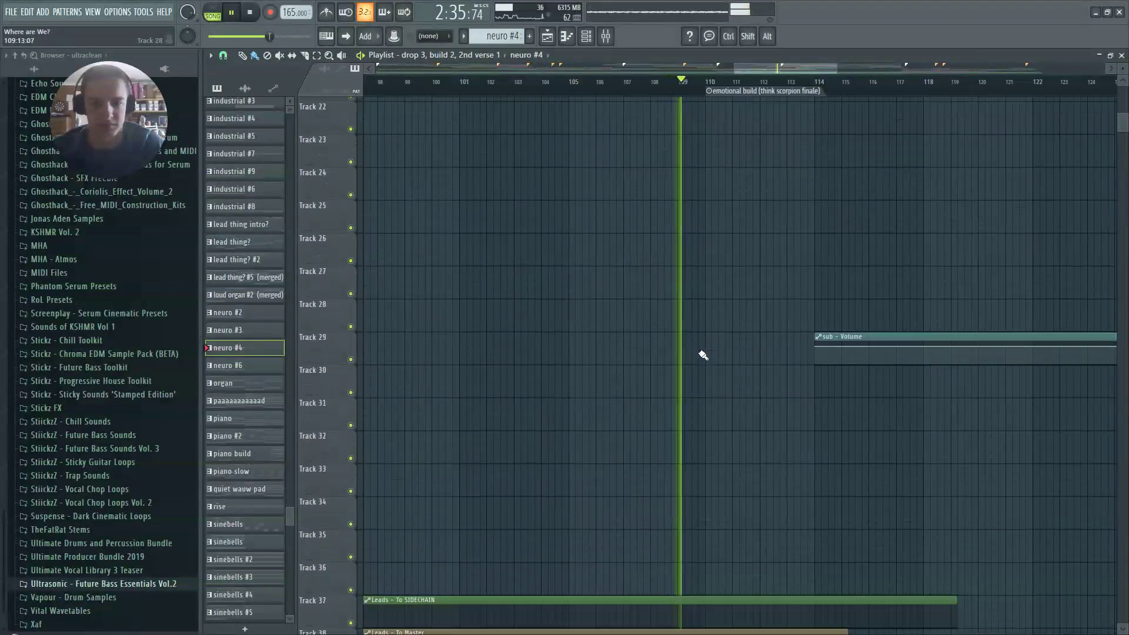
{"action": "key", "text": "space"}
Open the sample settings of the Cymatics - LIFE - Vinyl Crackle 15 clip on track 20
{"action": "scroll", "coordinate": [698, 315], "scroll_direction": "up", "scroll_amount": 8}
{"action": "scroll", "coordinate": [637, 394], "scroll_direction": "up", "scroll_amount": 3}
{"action": "key", "text": "y"}
{"action": "left_click", "coordinate": [523, 386]}
{"action": "left_click_drag", "start_coordinate": [522, 386], "coordinate": [663, 379]}
{"action": "double_click", "coordinate": [635, 381]}
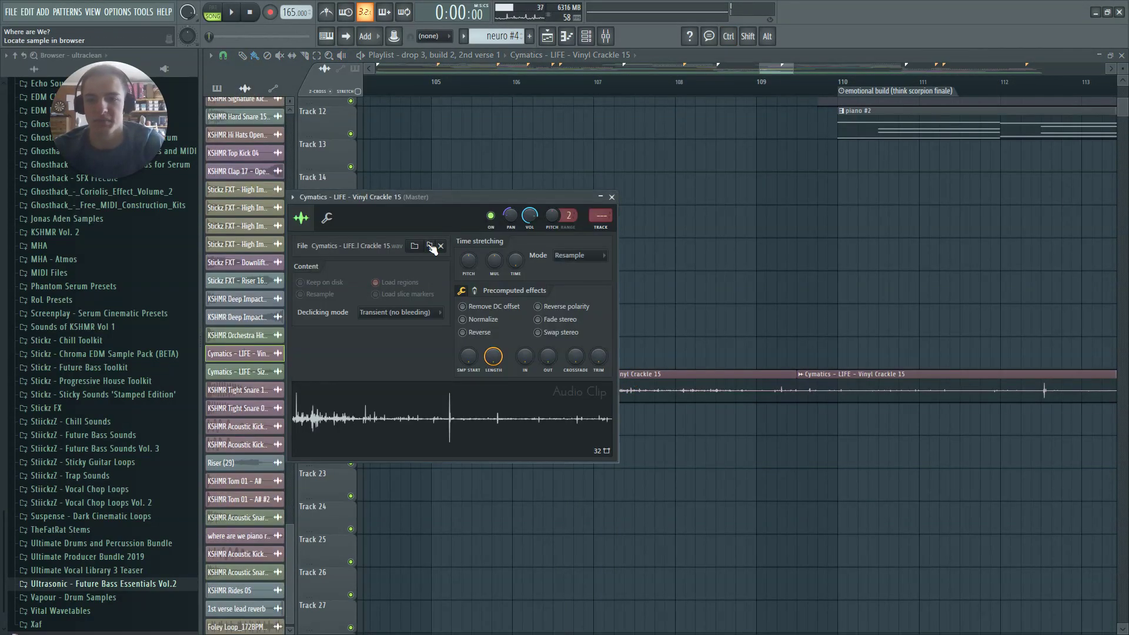
Show the Vinyl Crackles sample folder in the browser with the folders above it collapsed, then close the sample settings
{"action": "scroll", "coordinate": [147, 353], "scroll_direction": "up", "scroll_amount": 6}
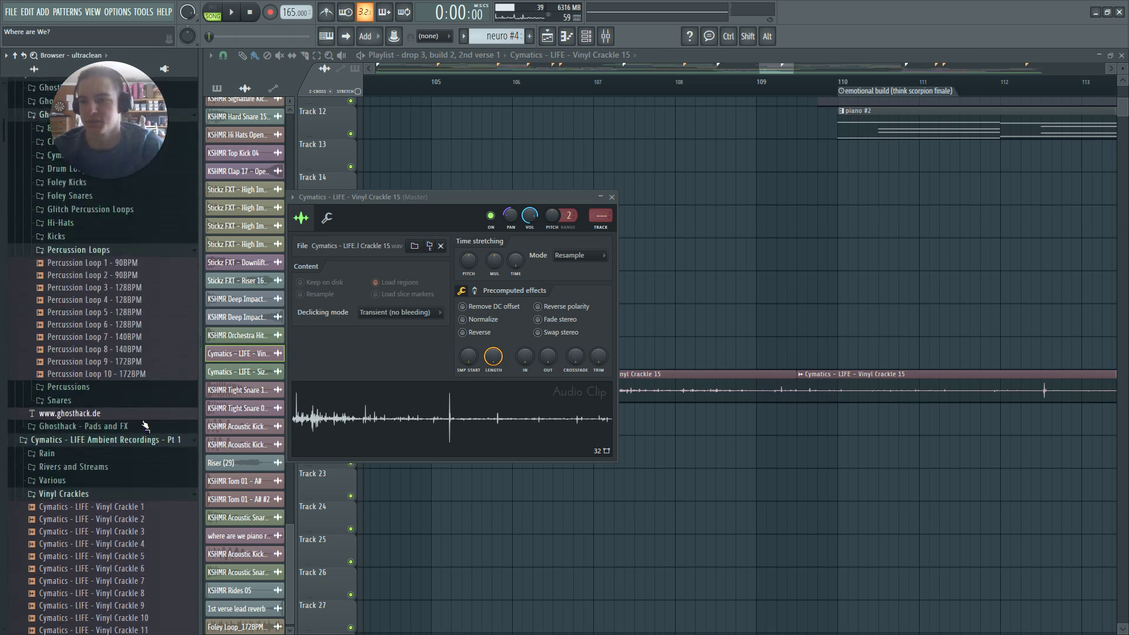
{"action": "scroll", "coordinate": [114, 336], "scroll_direction": "up", "scroll_amount": 5}
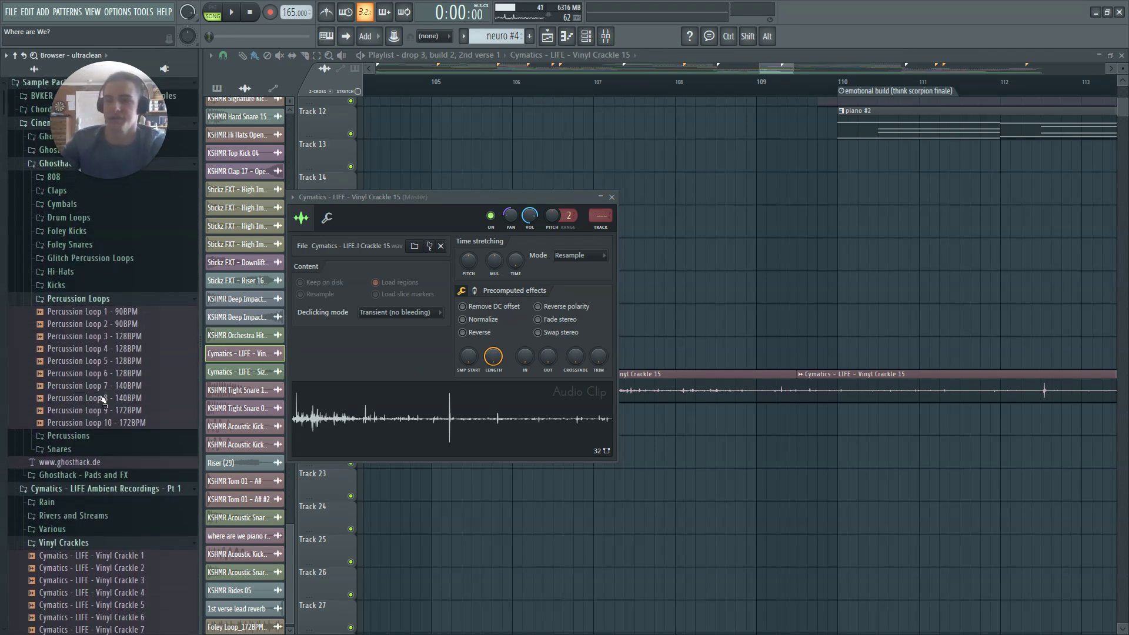
{"action": "left_click", "coordinate": [122, 303]}
{"action": "left_click", "coordinate": [194, 161]}
{"action": "scroll", "coordinate": [147, 209], "scroll_direction": "down", "scroll_amount": 2}
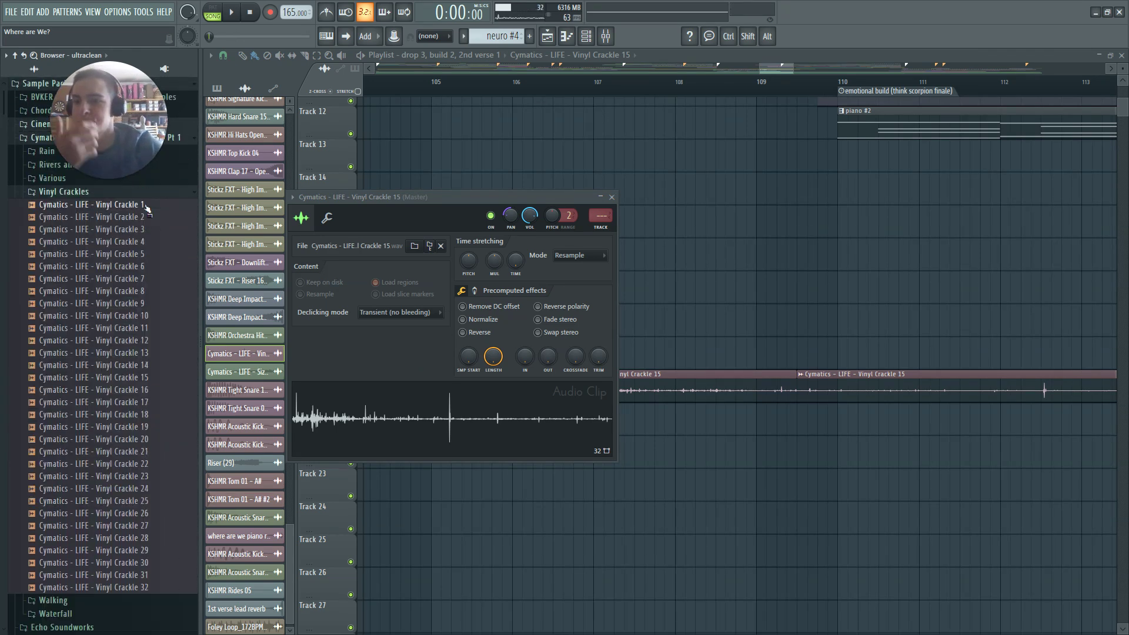
{"action": "left_click_drag", "start_coordinate": [462, 224], "coordinate": [675, 196]}
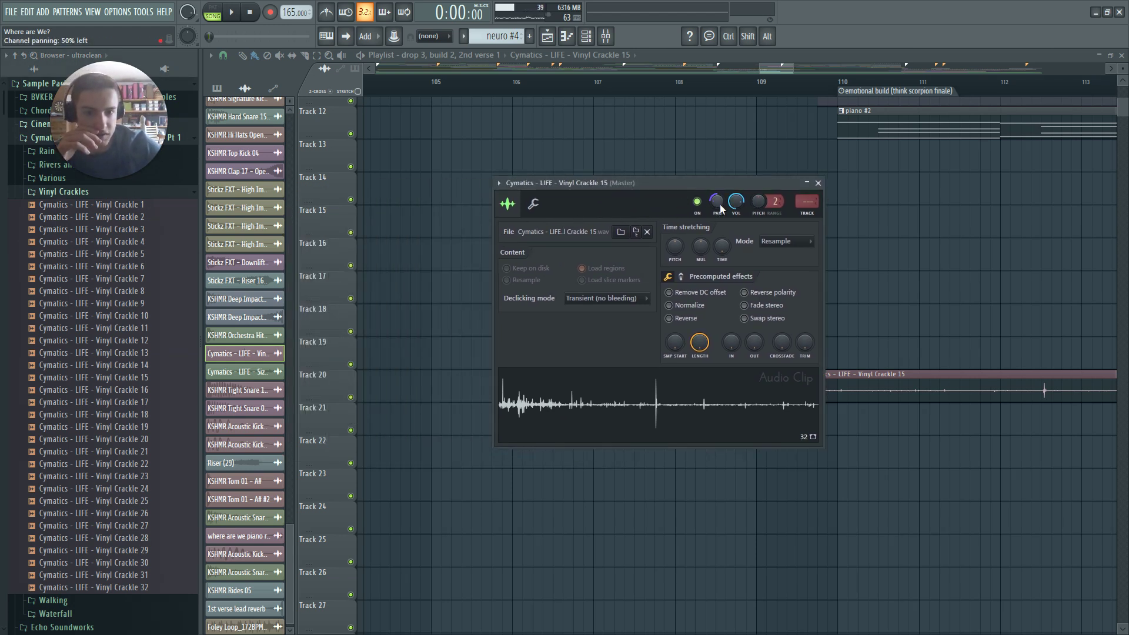
{"action": "left_click", "coordinate": [818, 183]}
Examine the Soundgoodizer, Cymatics Origin and Reeverb 2 automation on tracks 63 to 65 while playing the transition before bar 110
{"action": "scroll", "coordinate": [846, 178], "scroll_direction": "down", "scroll_amount": 5}
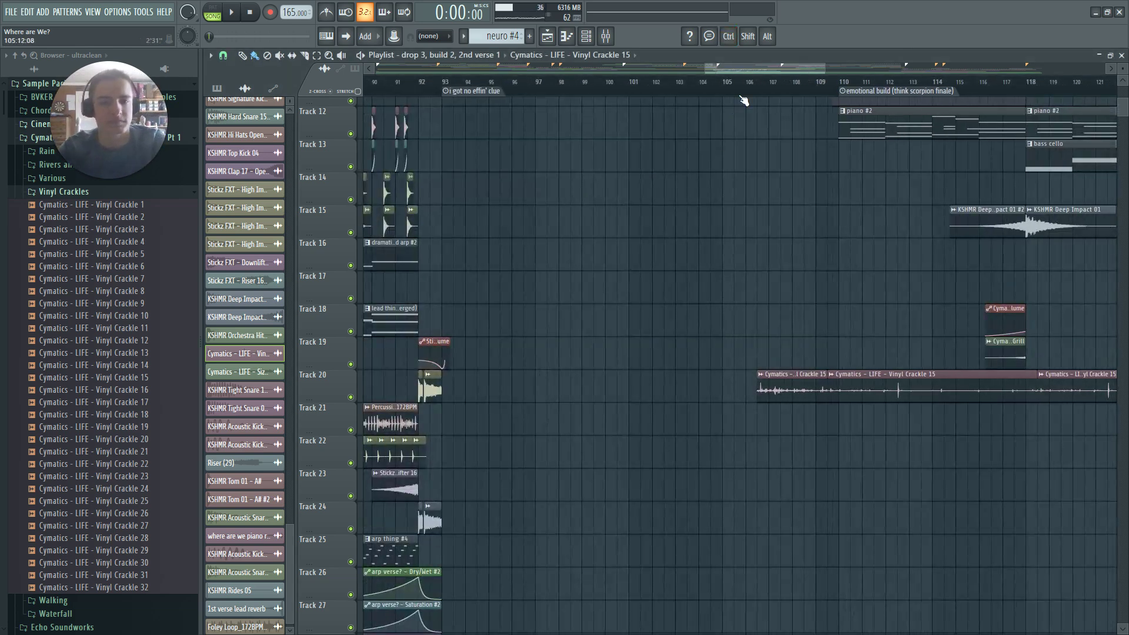
{"action": "scroll", "coordinate": [772, 255], "scroll_direction": "down", "scroll_amount": 15}
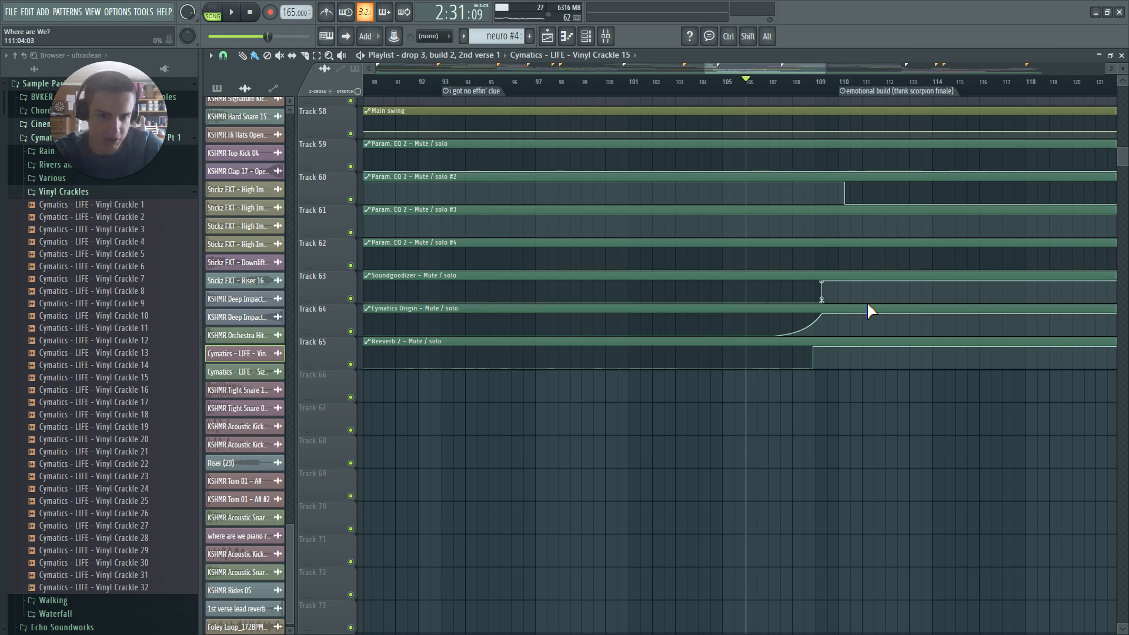
{"action": "scroll", "coordinate": [822, 344], "scroll_direction": "up", "scroll_amount": 4}
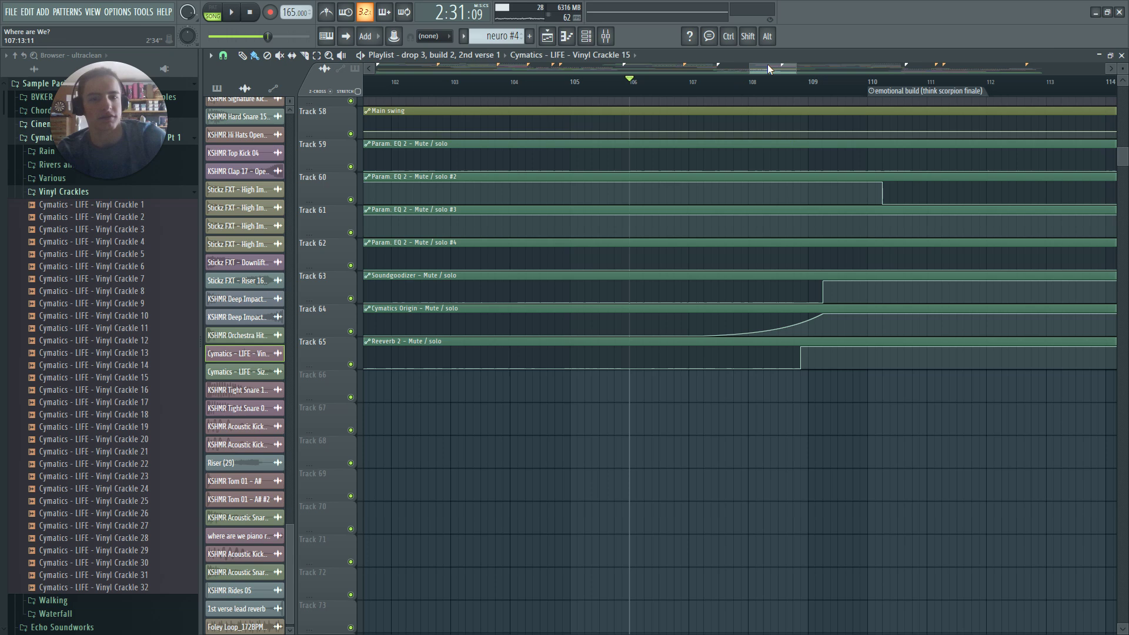
{"action": "scroll", "coordinate": [768, 69], "scroll_direction": "down", "scroll_amount": 2}
{"action": "key", "text": "space"}
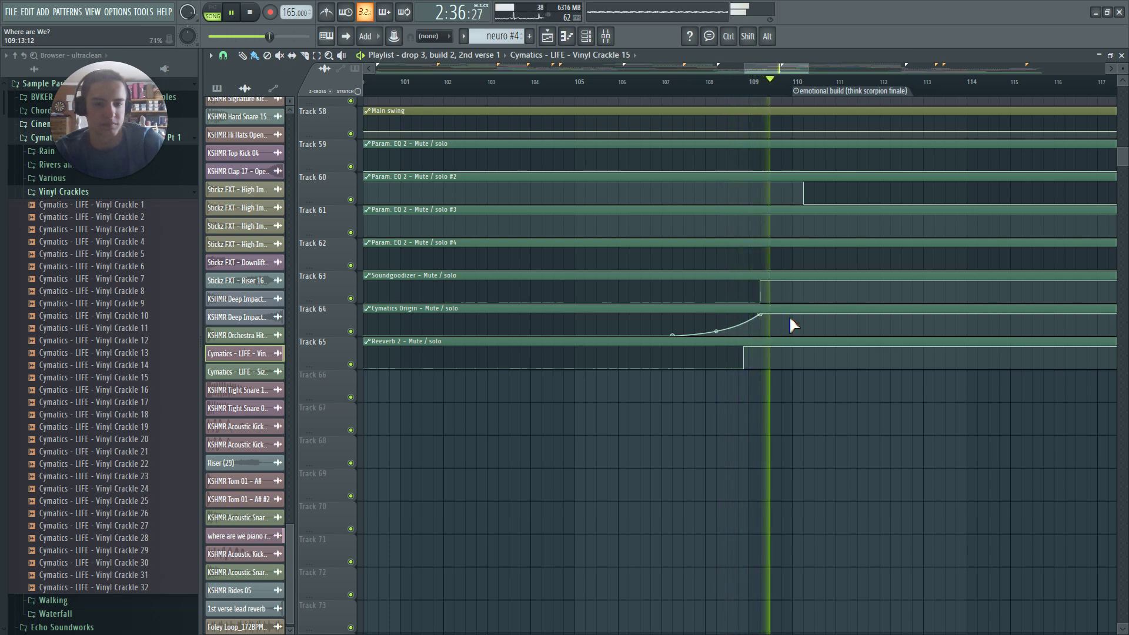
{"action": "scroll", "coordinate": [774, 294], "scroll_direction": "up", "scroll_amount": 2}
{"action": "key", "text": "space"}
Play the start of the "emotional build" section while viewing its pad, organ reverb, piano and vinyl crackle clips
{"action": "left_click_drag", "start_coordinate": [790, 67], "coordinate": [802, 72]}
{"action": "scroll", "coordinate": [802, 154], "scroll_direction": "up", "scroll_amount": 4}
{"action": "scroll", "coordinate": [790, 247], "scroll_direction": "up", "scroll_amount": 10}
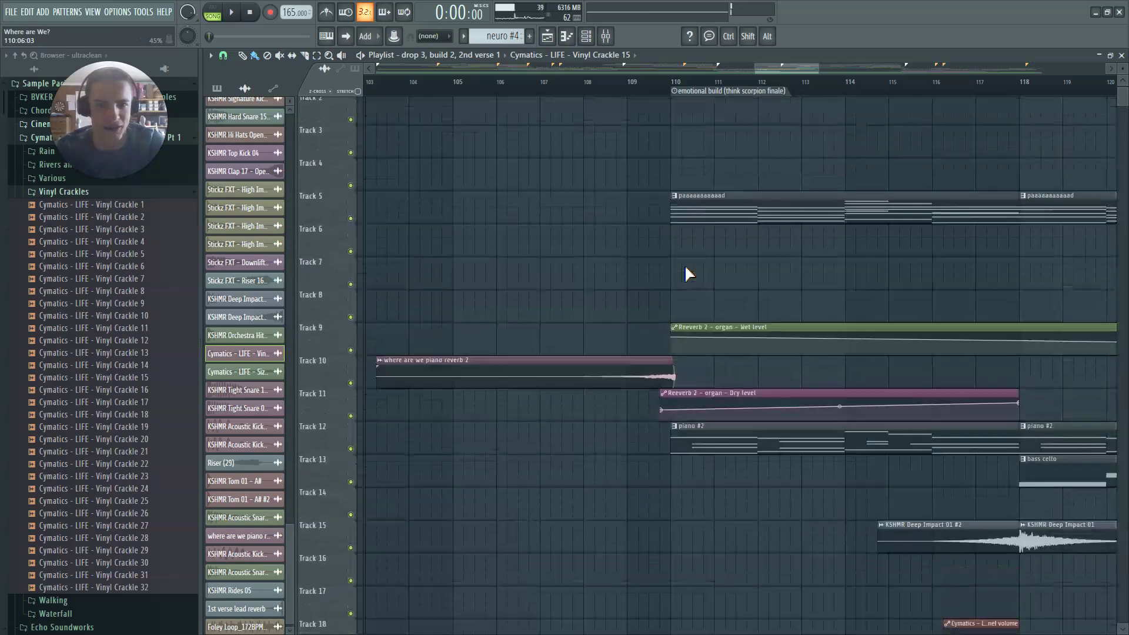
{"action": "scroll", "coordinate": [676, 241], "scroll_direction": "up", "scroll_amount": 1}
{"action": "key", "text": "space"}
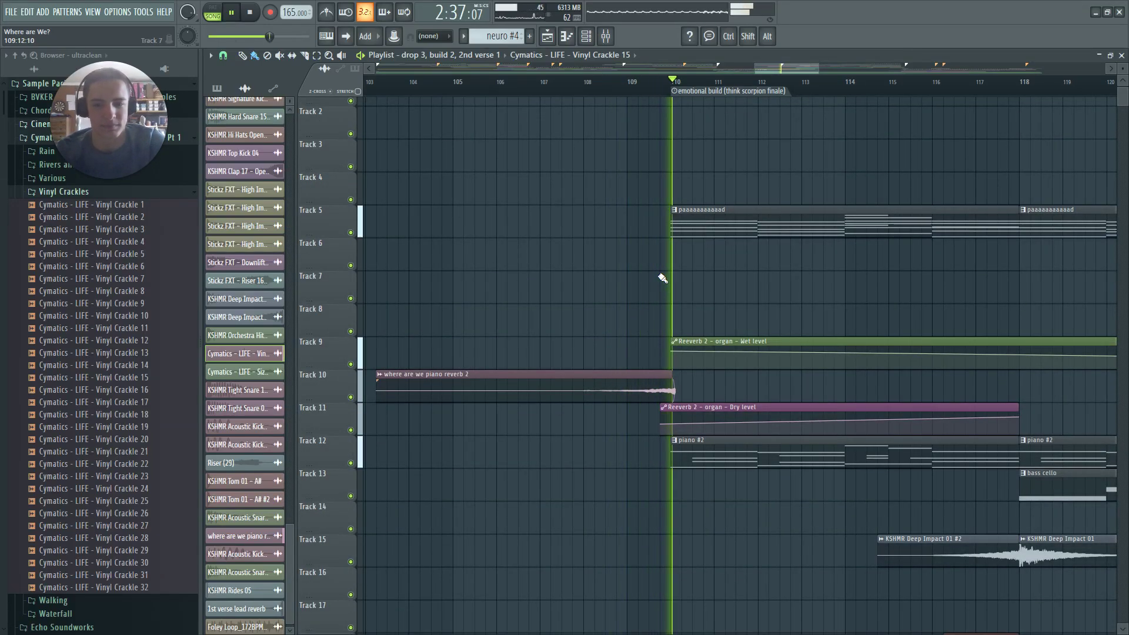
{"action": "left_click_drag", "start_coordinate": [799, 66], "coordinate": [807, 62]}
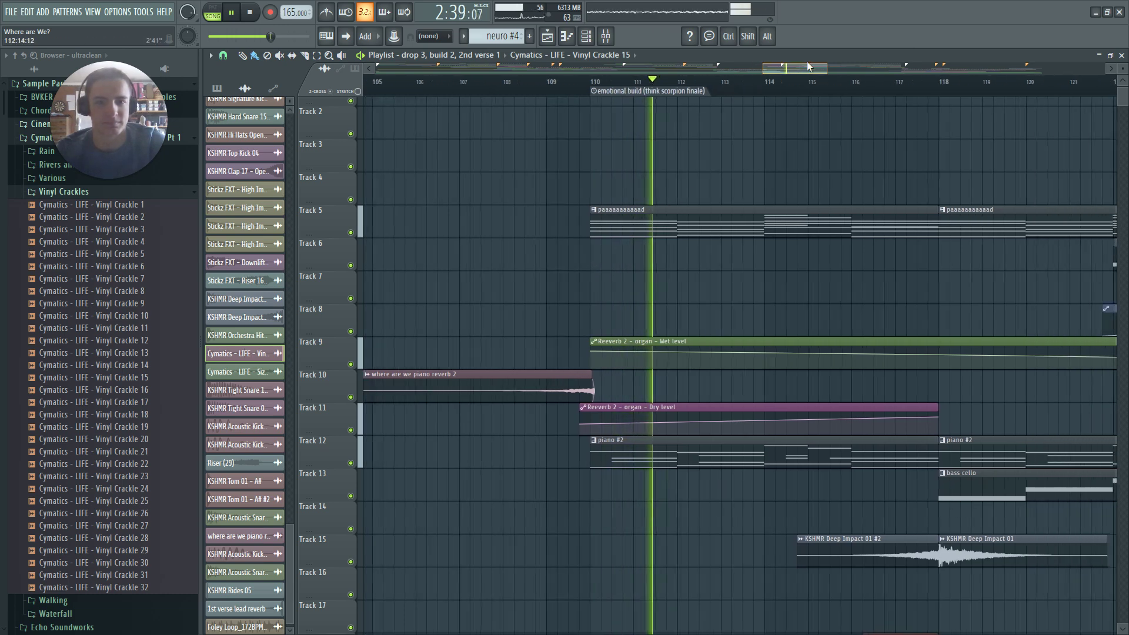
{"action": "scroll", "coordinate": [697, 385], "scroll_direction": "down", "scroll_amount": 5}
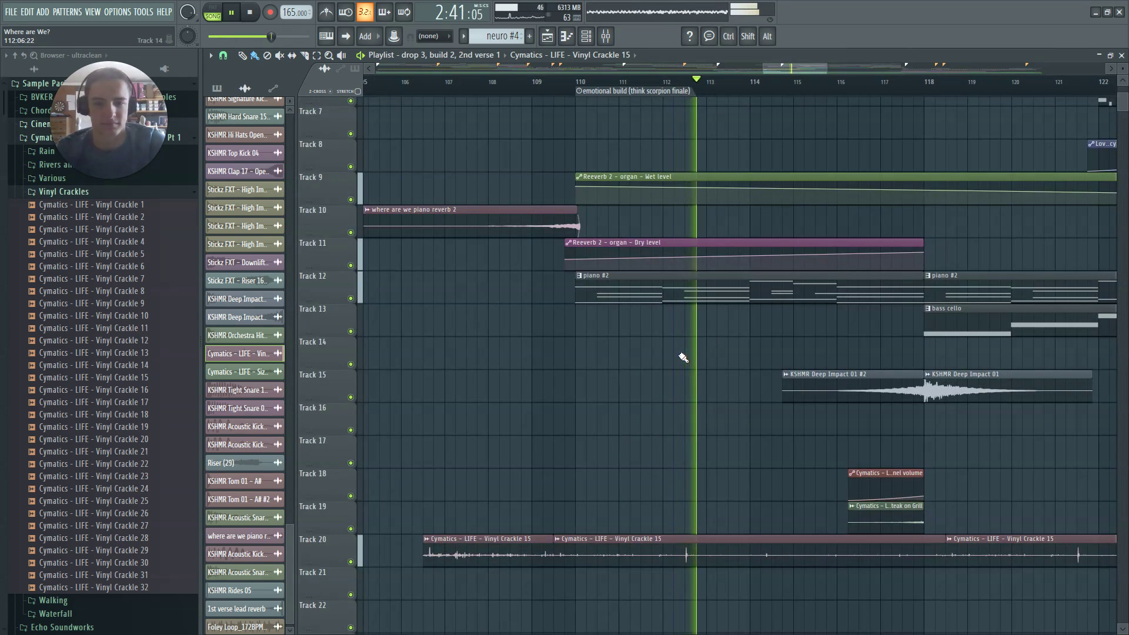
Find the organ insert in the mixer, view its Cymatics Origin effect and close the plugin
{"action": "key", "text": "F9"}
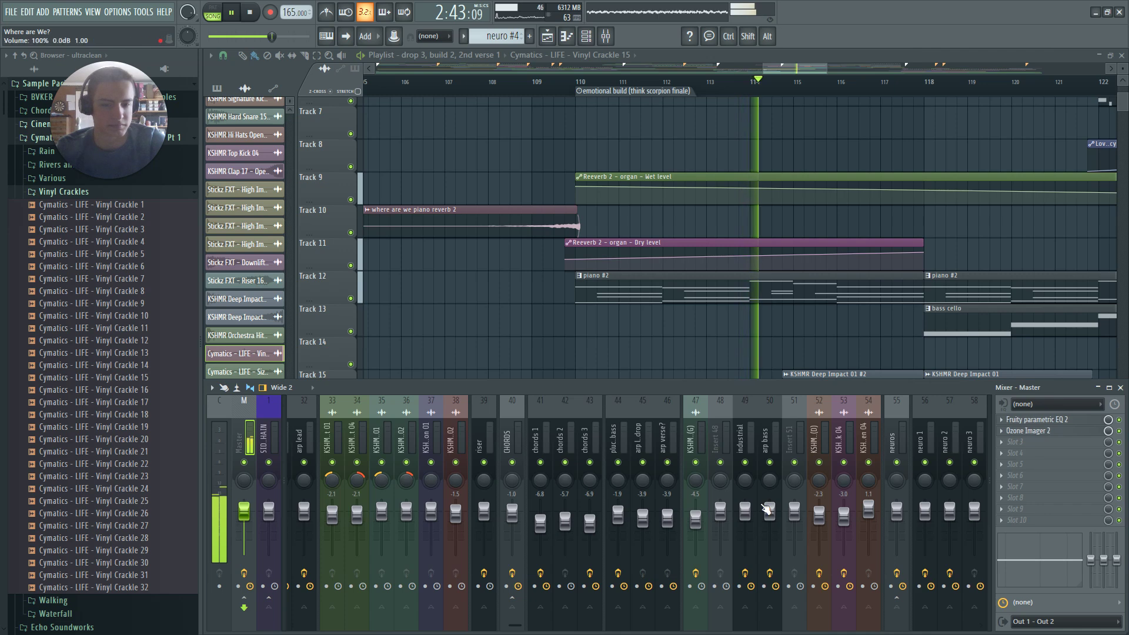
{"action": "scroll", "coordinate": [422, 630], "scroll_direction": "right", "scroll_amount": 10}
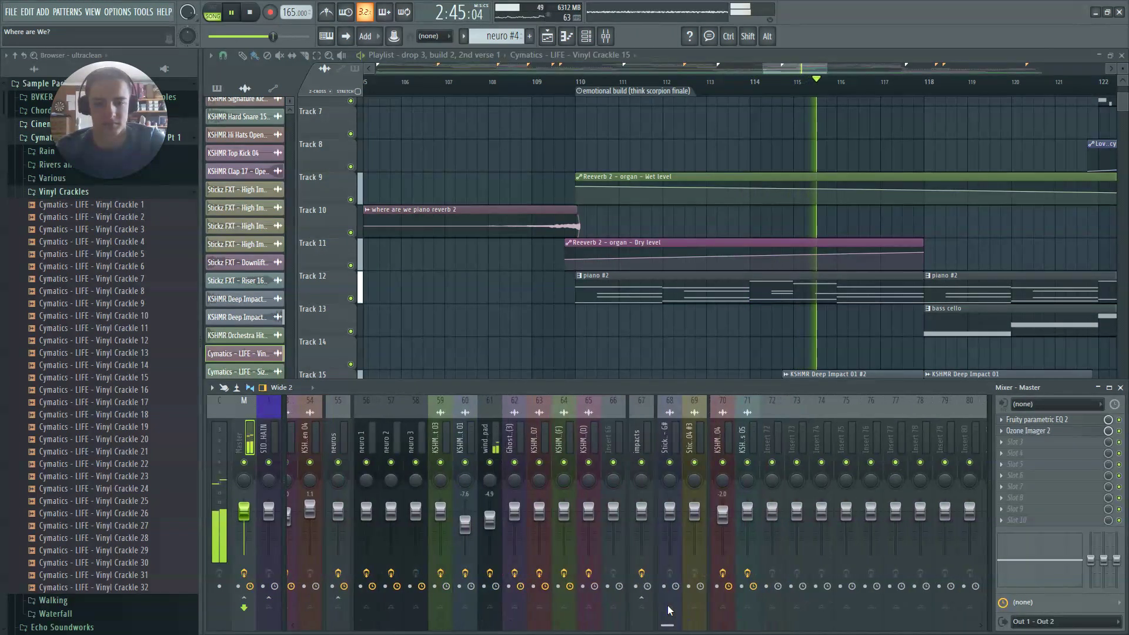
{"action": "scroll", "coordinate": [667, 612], "scroll_direction": "left", "scroll_amount": 15}
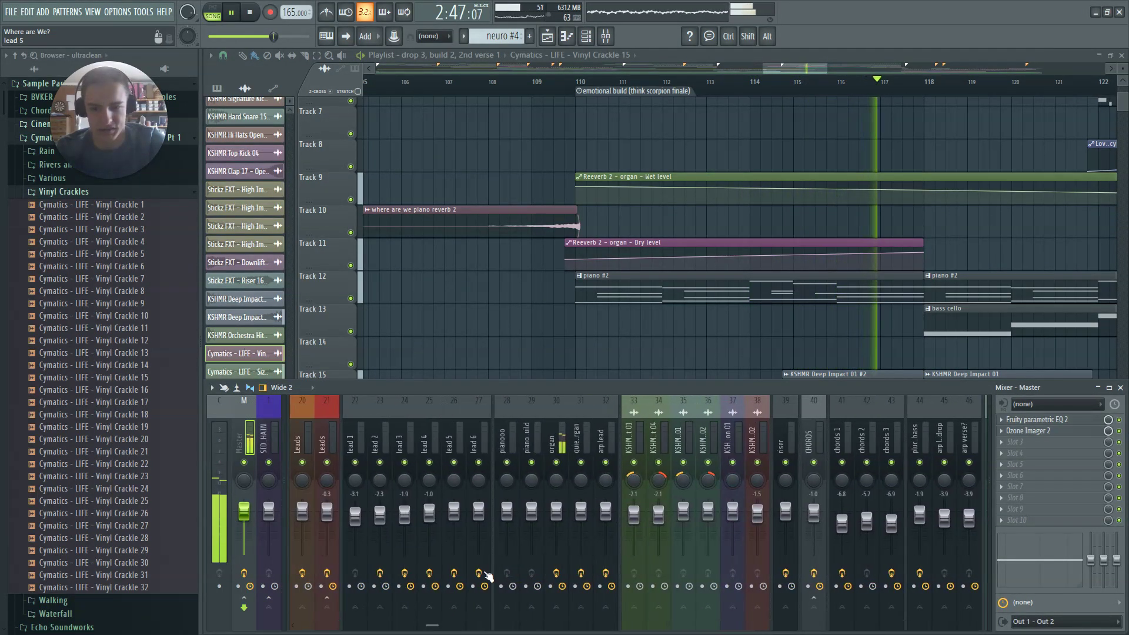
{"action": "left_click", "coordinate": [1052, 433]}
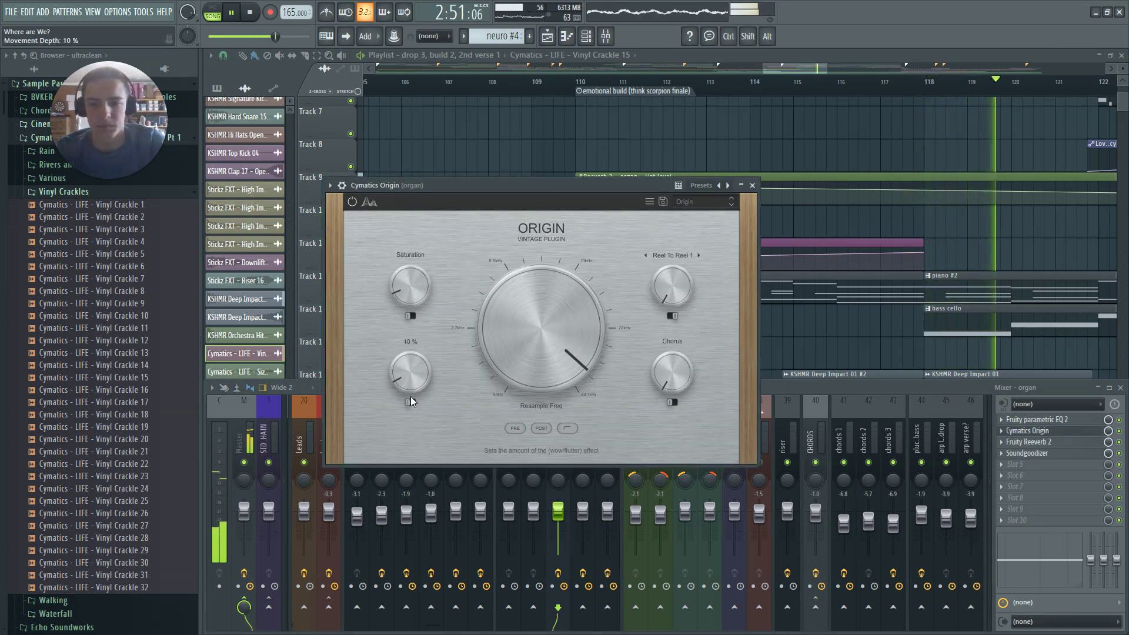
{"action": "key", "text": "Escape"}
Replay the build from bar 110 with the organ's Cymatics Origin effect open, then close the plugin and mixer
{"action": "left_click", "coordinate": [582, 92]}
{"action": "left_click", "coordinate": [605, 36]}
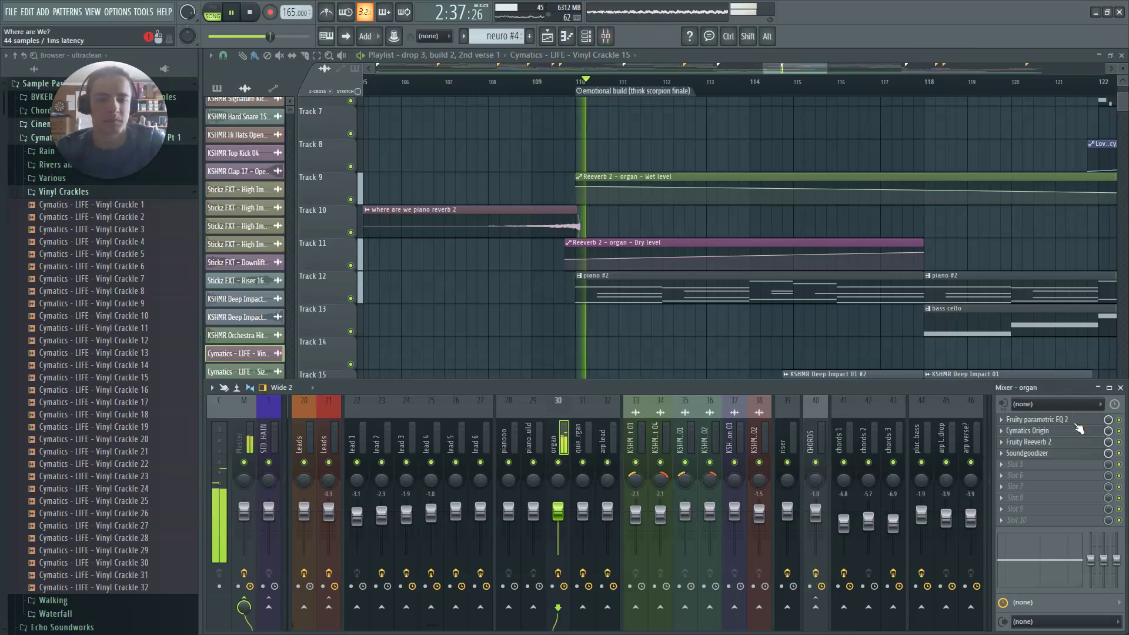
{"action": "left_click", "coordinate": [1068, 433]}
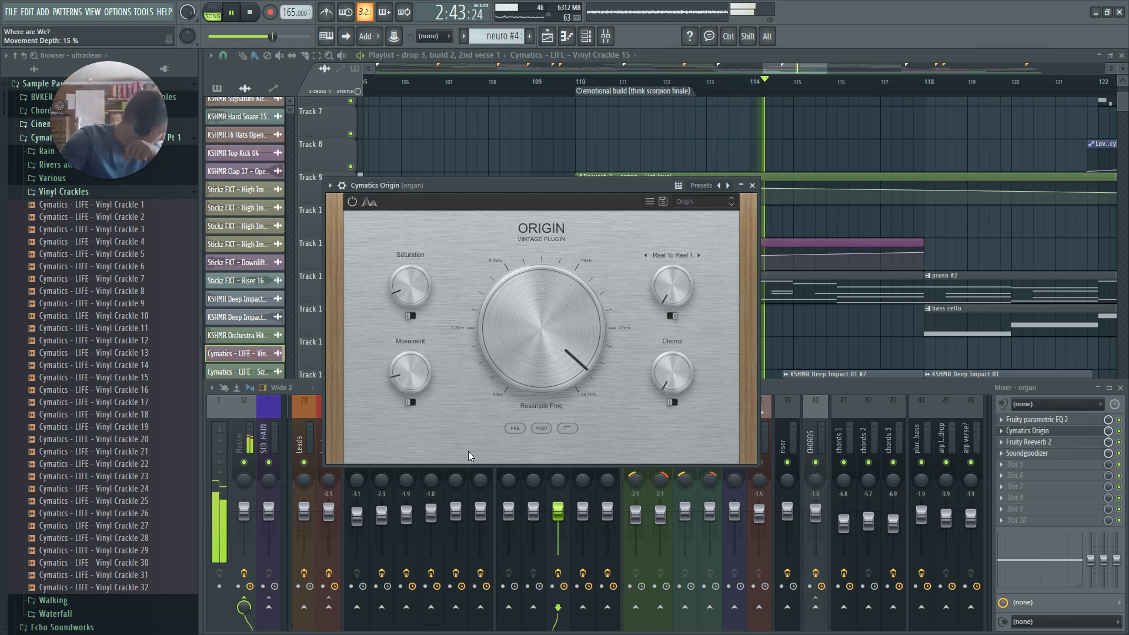
{"action": "key", "text": "Escape"}
{"action": "key", "text": "Escape"}
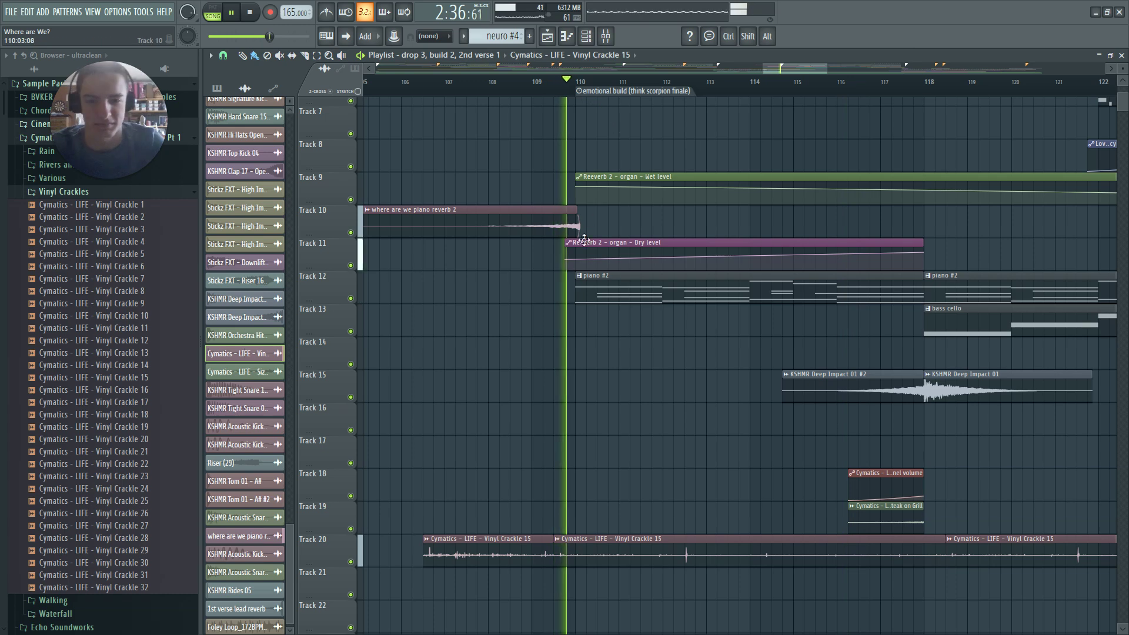
Stop playback and view the pianooo notes of the piano #2 clip in the piano roll
{"action": "scroll", "coordinate": [685, 270], "scroll_direction": "down", "scroll_amount": 2}
{"action": "scroll", "coordinate": [682, 370], "scroll_direction": "up", "scroll_amount": 3}
{"action": "key", "text": "space"}
{"action": "double_click", "coordinate": [673, 384]}
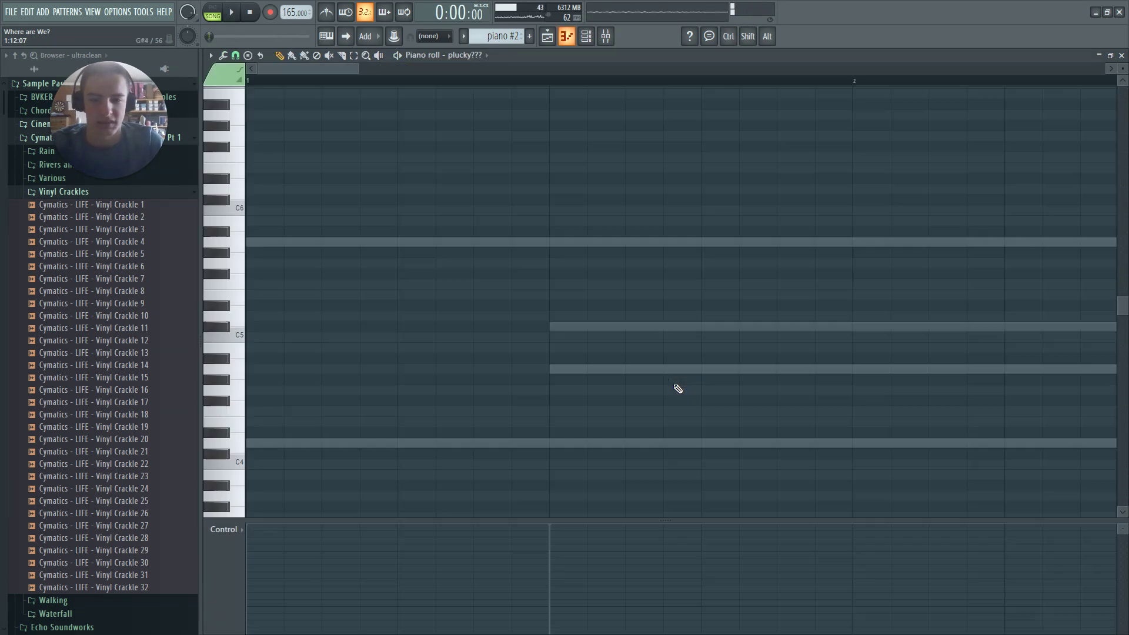
{"action": "scroll", "coordinate": [470, 62], "scroll_direction": "up", "scroll_amount": 1}
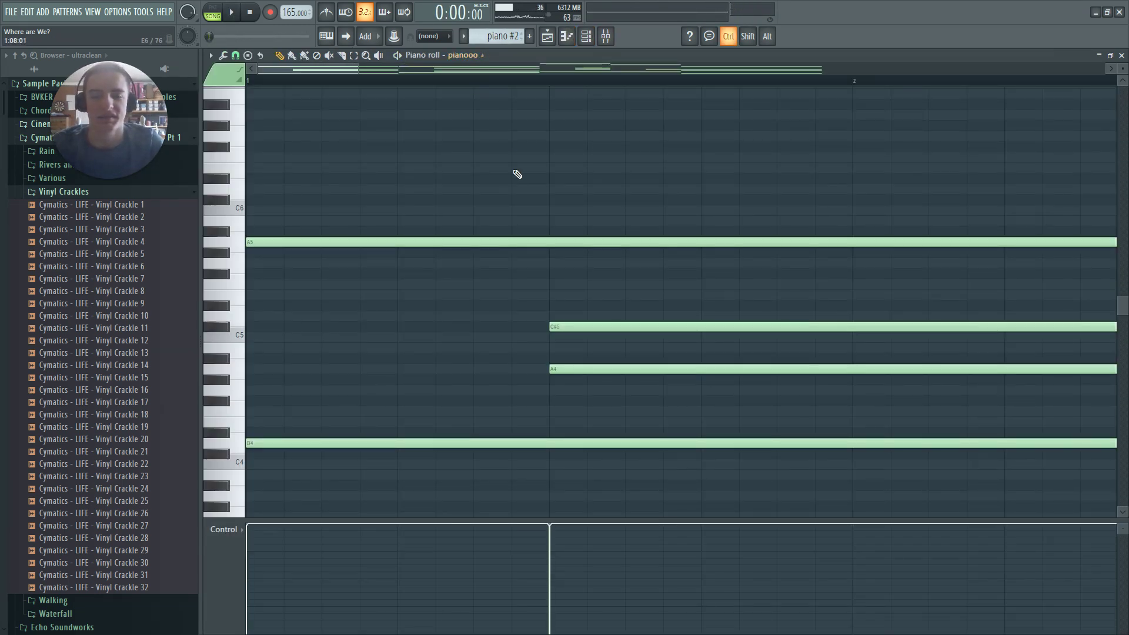
{"action": "scroll", "coordinate": [517, 177], "scroll_direction": "down", "scroll_amount": 5}
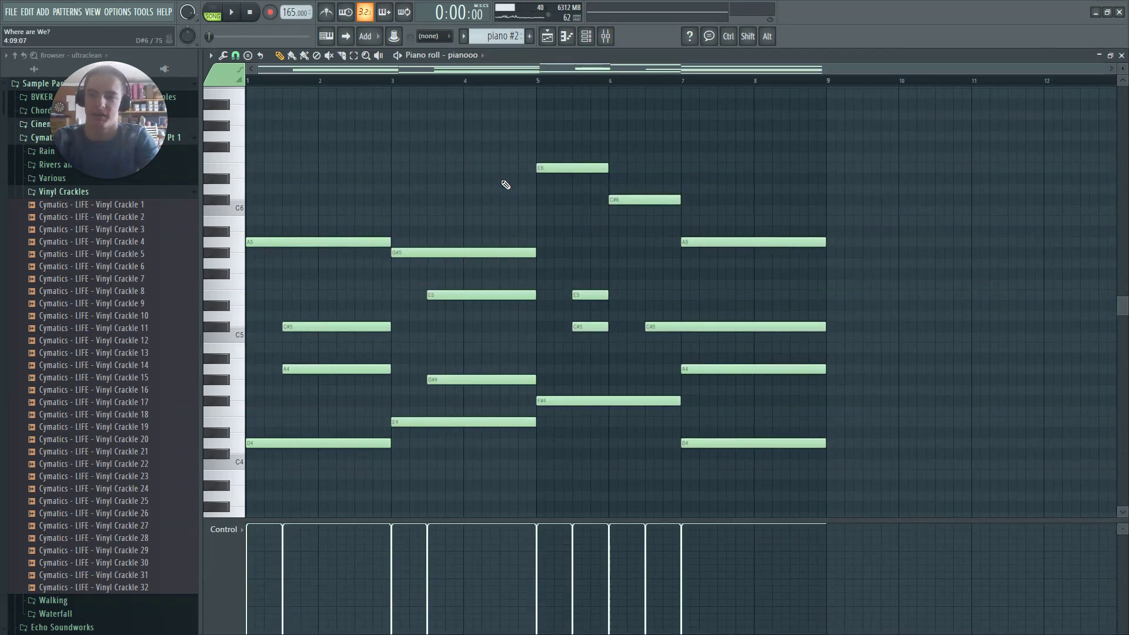
Switch to pattern mode, briefly play the piano #2 pattern and examine its chord voicings
{"action": "scroll", "coordinate": [469, 201], "scroll_direction": "down", "scroll_amount": 3}
{"action": "key", "text": "l"}
{"action": "scroll", "coordinate": [392, 285], "scroll_direction": "up", "scroll_amount": 4}
{"action": "key", "text": "space"}
{"action": "key", "text": "space"}
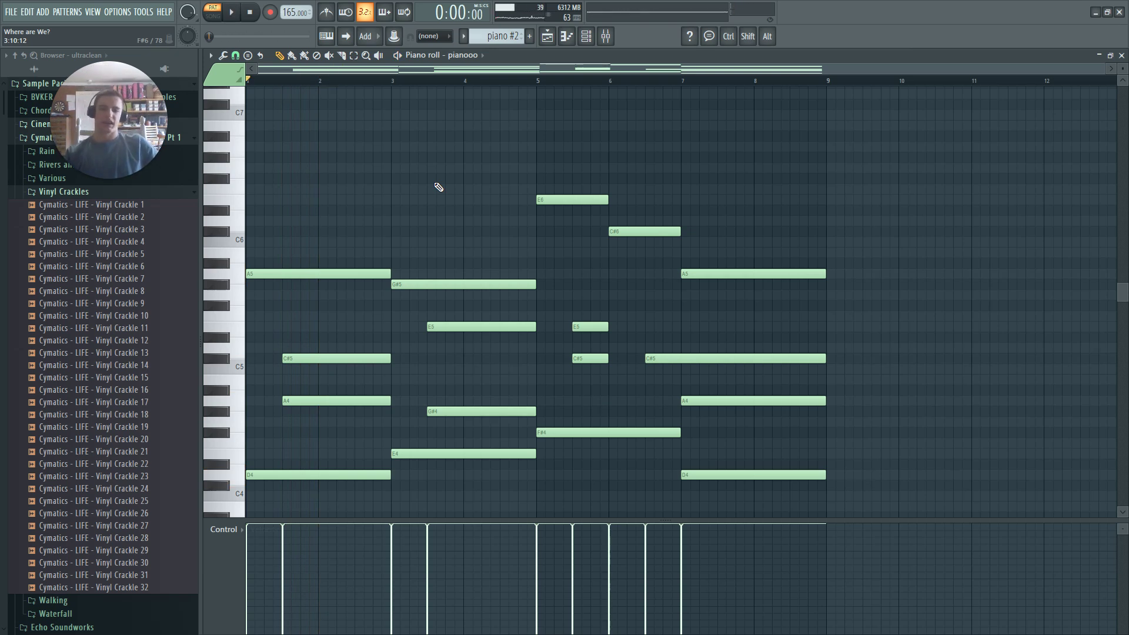
{"action": "scroll", "coordinate": [439, 187], "scroll_direction": "down", "scroll_amount": 2}
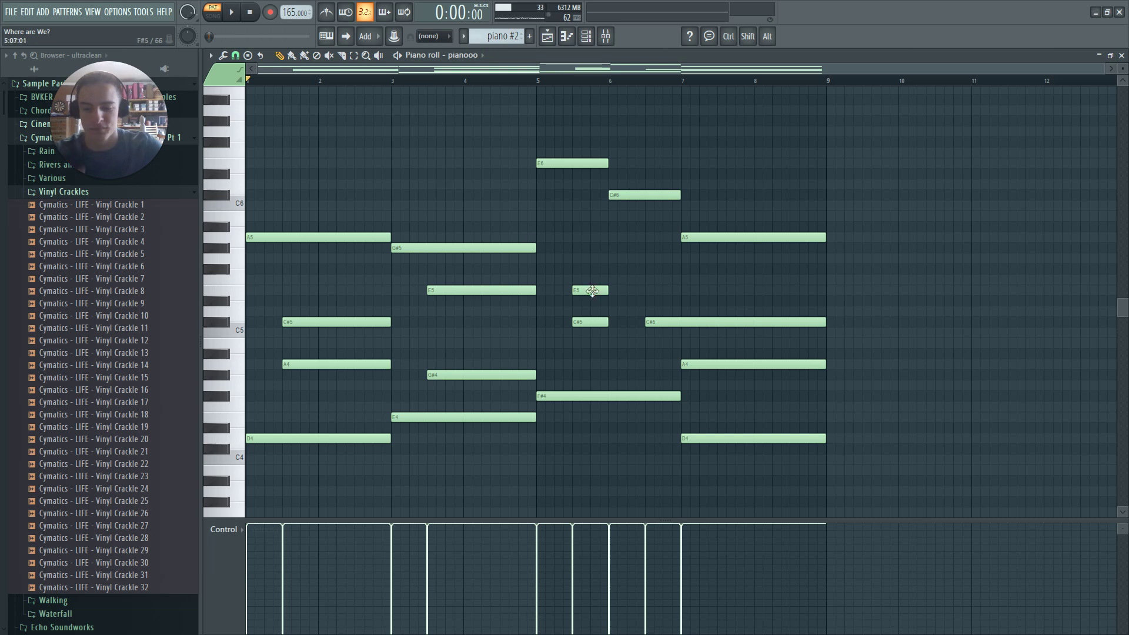
{"action": "key", "text": "super"}
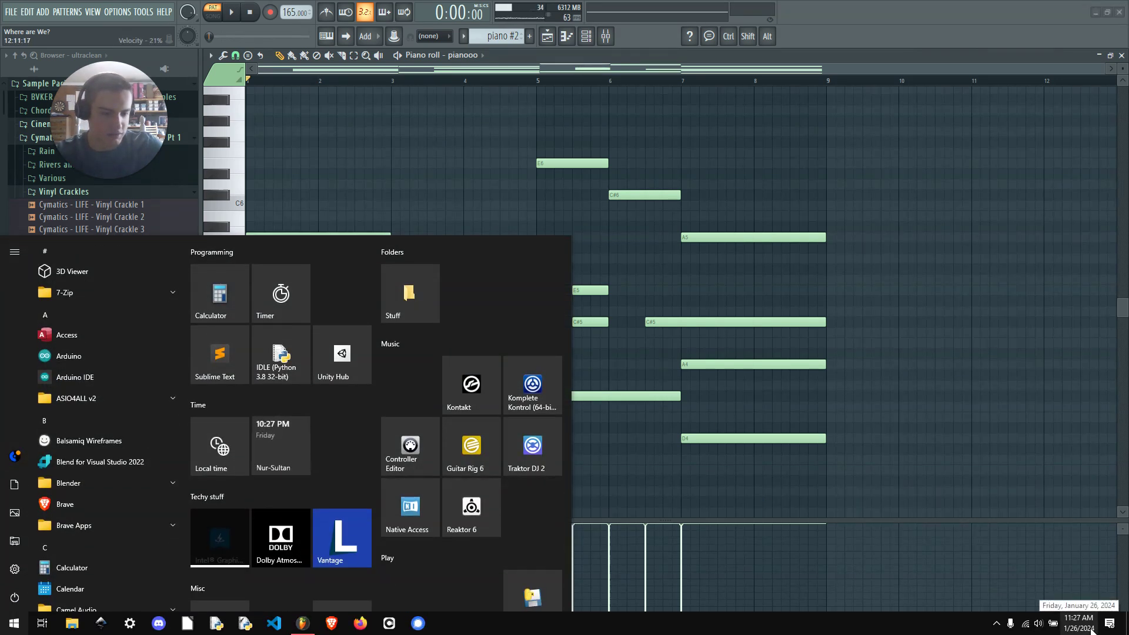
{"action": "key", "text": "super"}
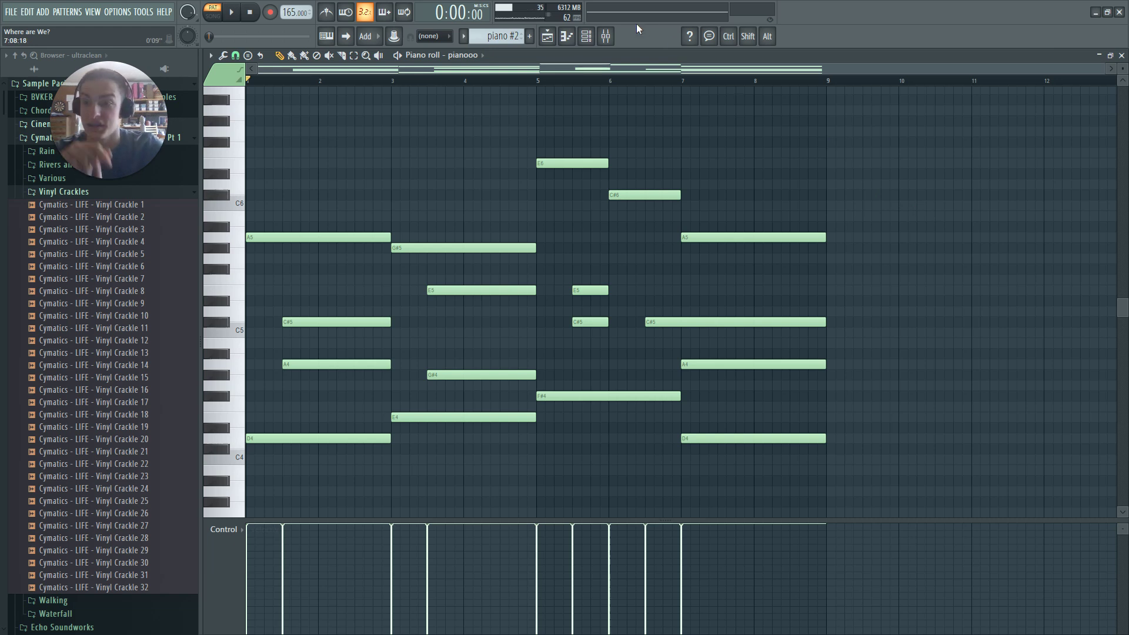
Play the piano #2 pattern briefly, then return to the playlist and listen to the emotional build
{"action": "key", "text": "space"}
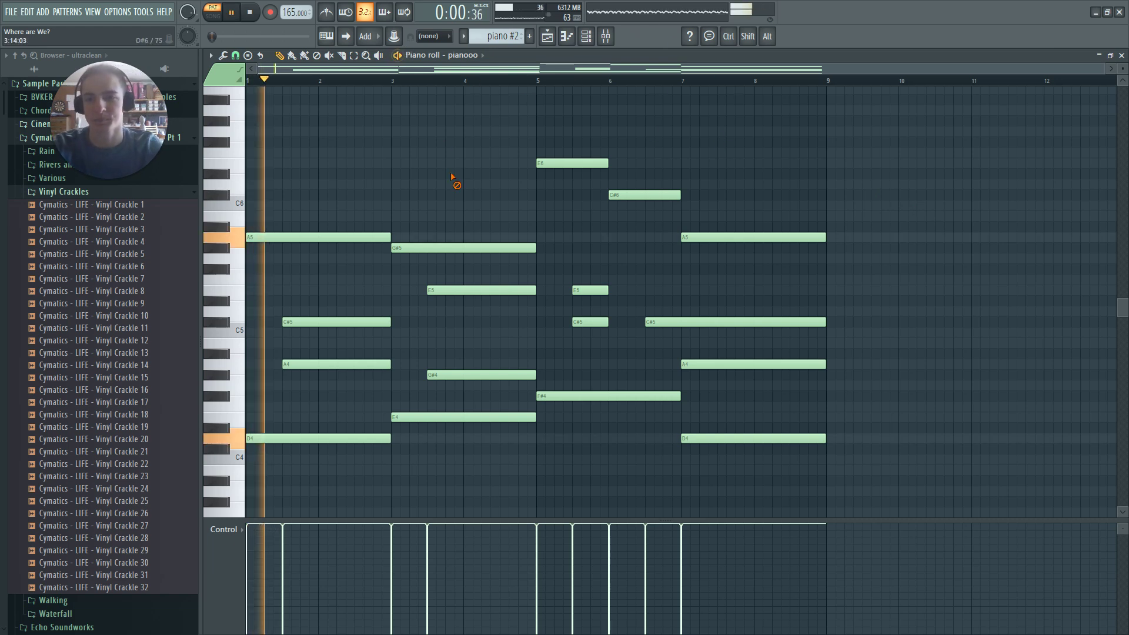
{"action": "key", "text": "F5"}
{"action": "left_click", "coordinate": [619, 77]}
{"action": "left_click_drag", "start_coordinate": [796, 69], "coordinate": [828, 67]}
{"action": "scroll", "coordinate": [742, 199], "scroll_direction": "down", "scroll_amount": 1}
{"action": "left_click", "coordinate": [651, 80]}
{"action": "scroll", "coordinate": [1032, 221], "scroll_direction": "up", "scroll_amount": 3}
{"action": "scroll", "coordinate": [513, 241], "scroll_direction": "down", "scroll_amount": 2}
{"action": "scroll", "coordinate": [498, 224], "scroll_direction": "down", "scroll_amount": 3}
{"action": "key", "text": "space"}
Find the bass cello clip in the playlist and open its notes in the piano roll
{"action": "double_click", "coordinate": [496, 347]}
{"action": "key", "text": "Escape"}
{"action": "key", "text": "F8"}
{"action": "key", "text": "Escape"}
{"action": "double_click", "coordinate": [529, 337]}
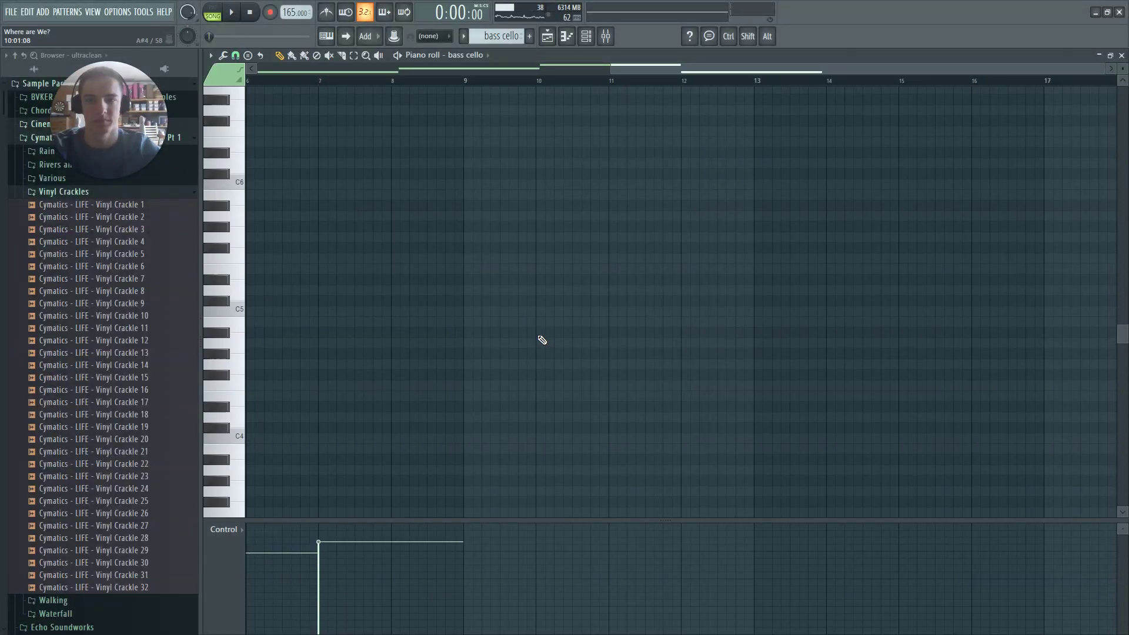
View the bass cello channel's BBC Symphony Orchestra instrument and its Basses section, then close the plugin
{"action": "key", "text": "F6"}
{"action": "scroll", "coordinate": [683, 418], "scroll_direction": "down", "scroll_amount": 2}
{"action": "left_click", "coordinate": [621, 501]}
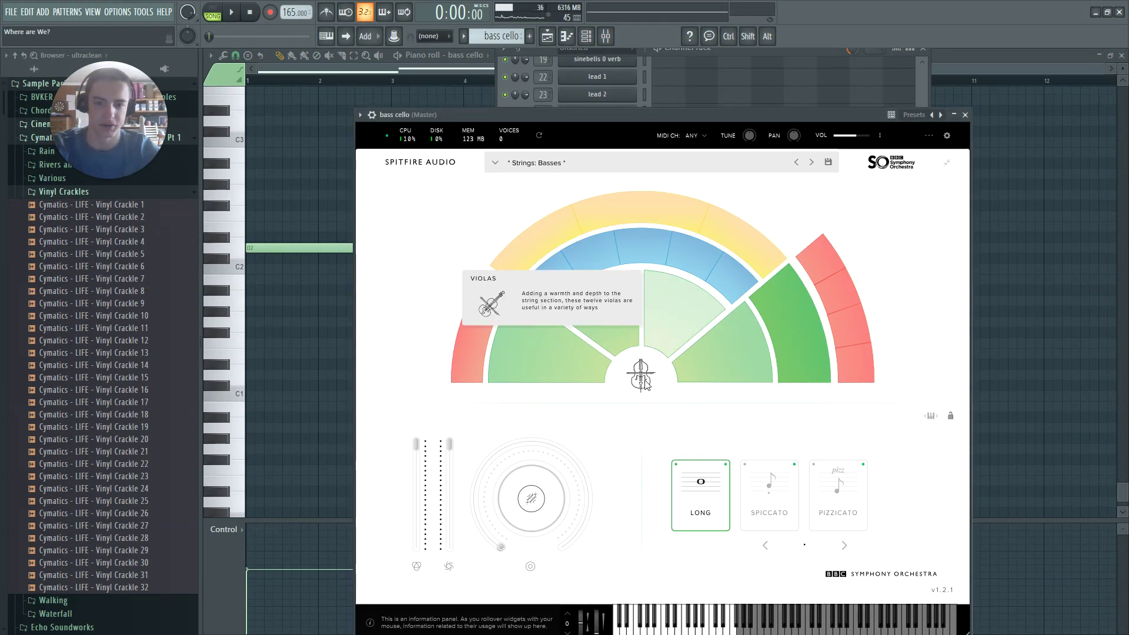
{"action": "left_click_drag", "start_coordinate": [448, 120], "coordinate": [487, 73]}
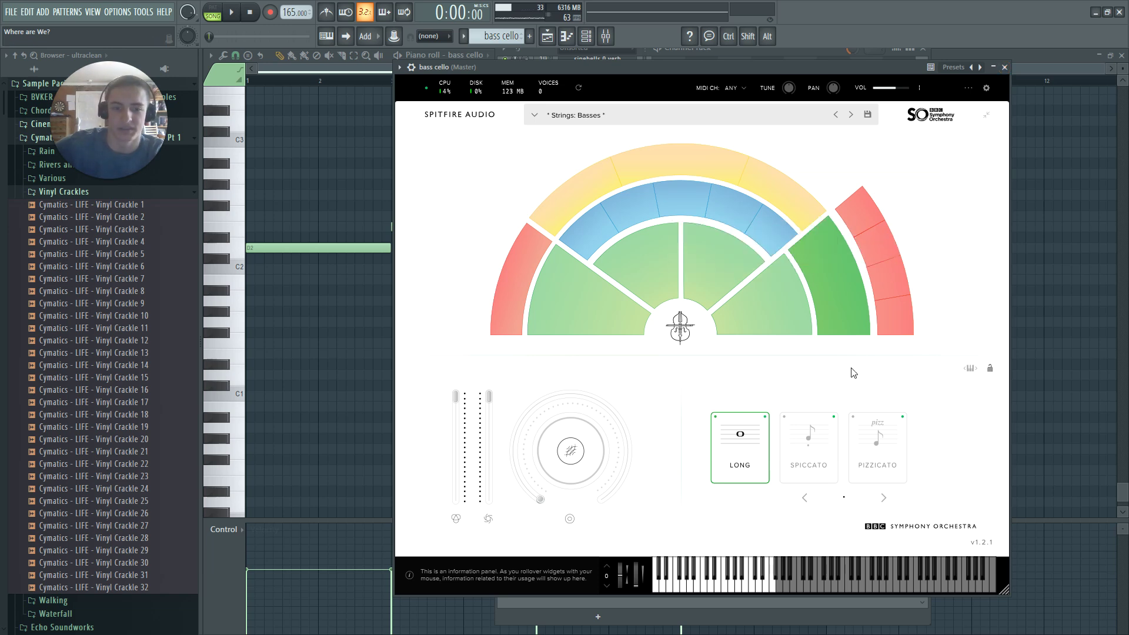
{"action": "mouse_move", "coordinate": [851, 294]}
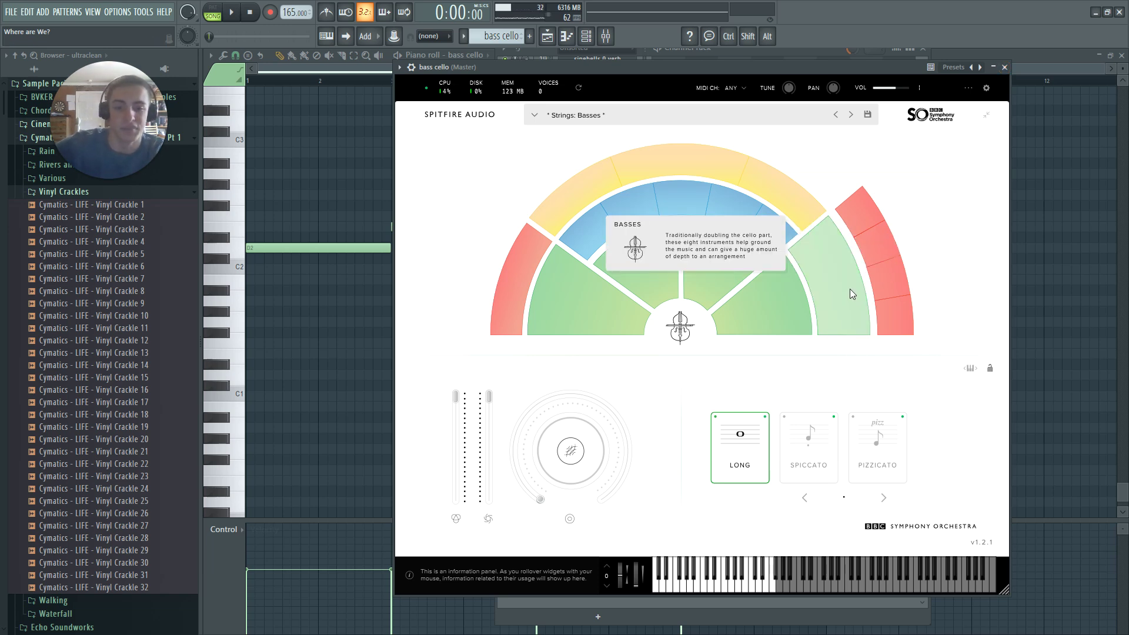
{"action": "left_click_drag", "start_coordinate": [797, 69], "coordinate": [709, 119]}
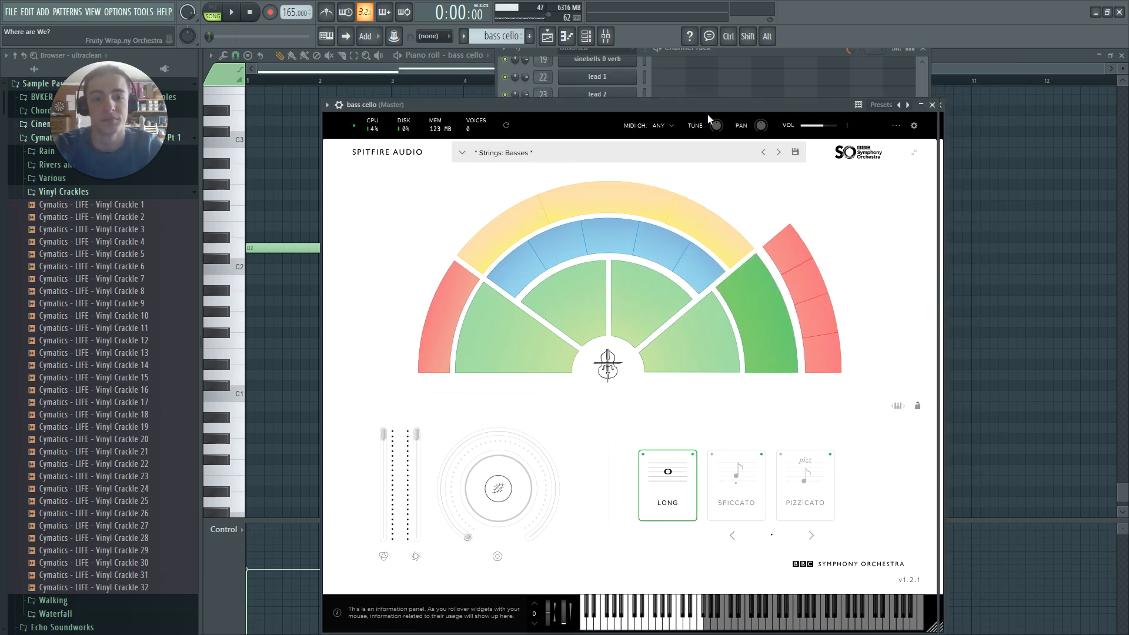
{"action": "key", "text": "Escape"}
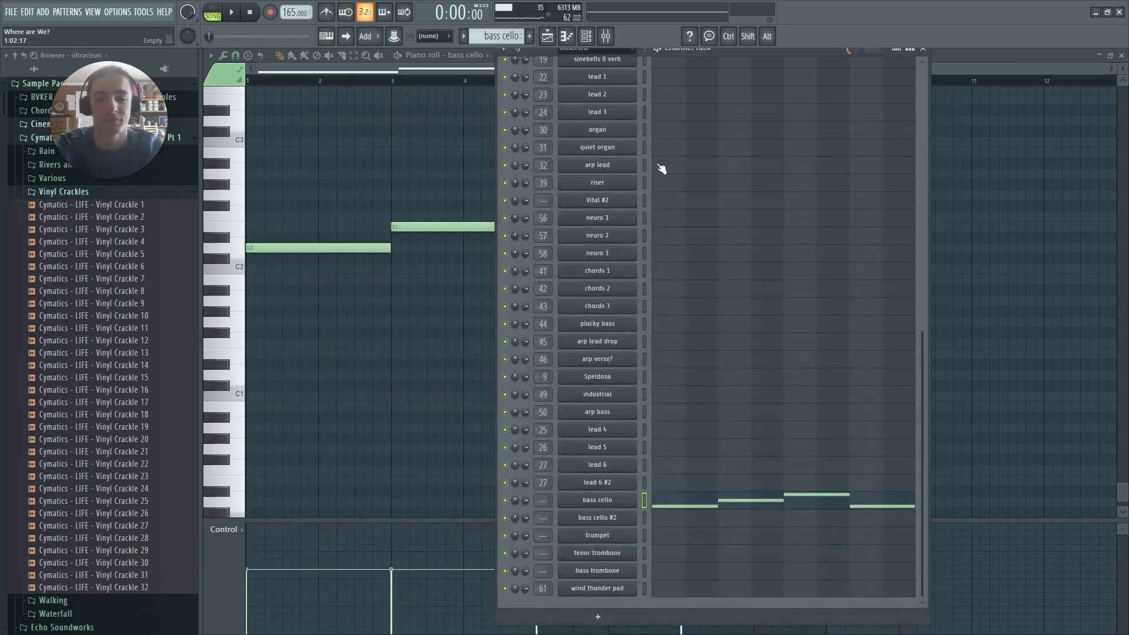
Reopen the bass cello instrument and play test notes with the Long articulation
{"action": "left_click", "coordinate": [609, 508]}
{"action": "left_click_drag", "start_coordinate": [682, 154], "coordinate": [756, 54]}
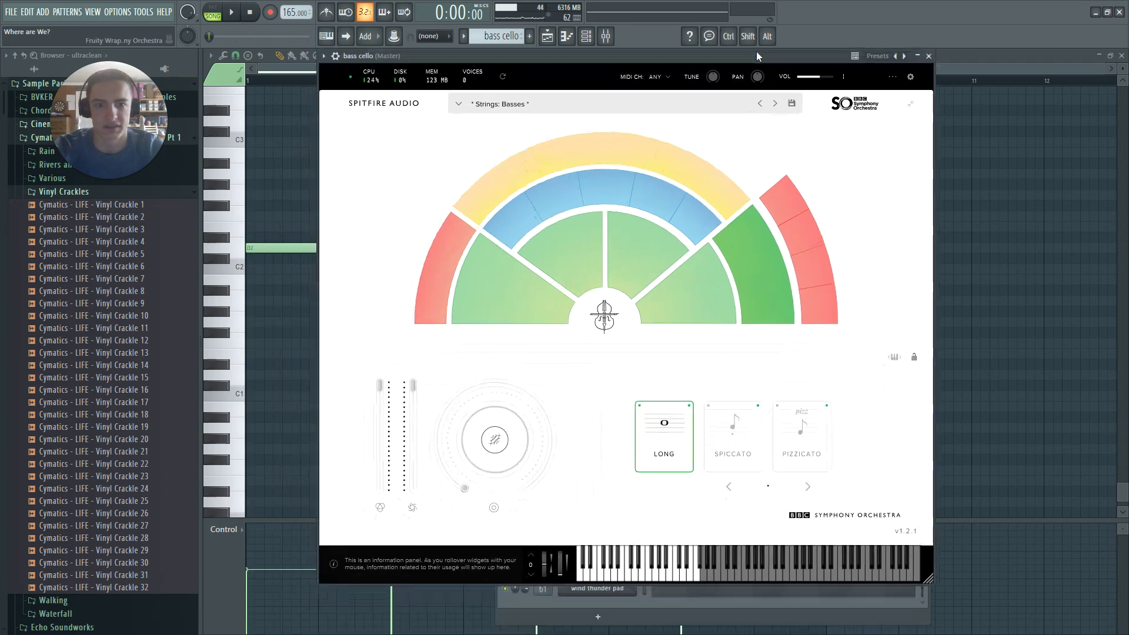
{"action": "mouse_move", "coordinate": [500, 63]}
{"action": "left_mouse_down"}
{"action": "mouse_move", "coordinate": [494, 99]}
{"action": "mouse_move", "coordinate": [511, 78]}
{"action": "left_mouse_up"}
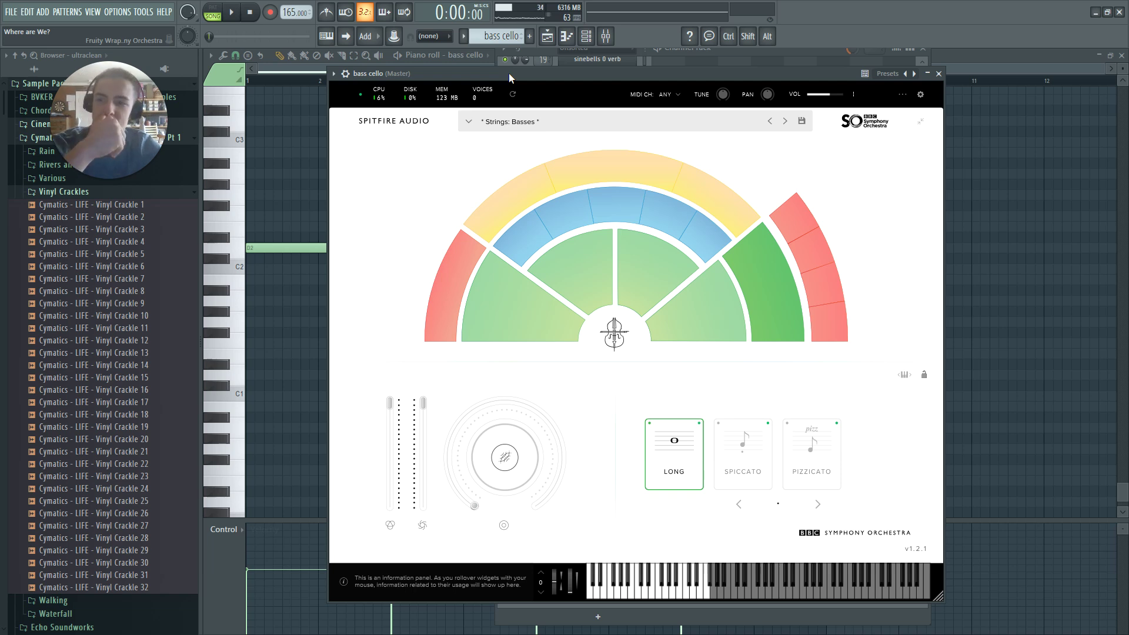
{"action": "left_click_drag", "start_coordinate": [509, 72], "coordinate": [513, 69]}
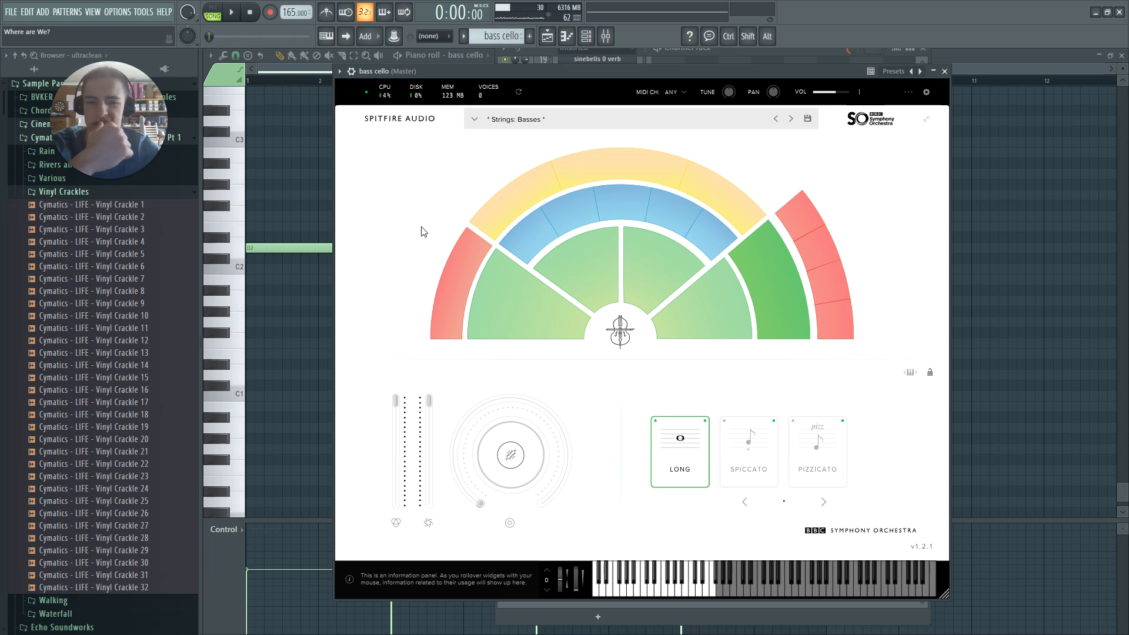
{"action": "left_click_drag", "start_coordinate": [647, 69], "coordinate": [639, 66]}
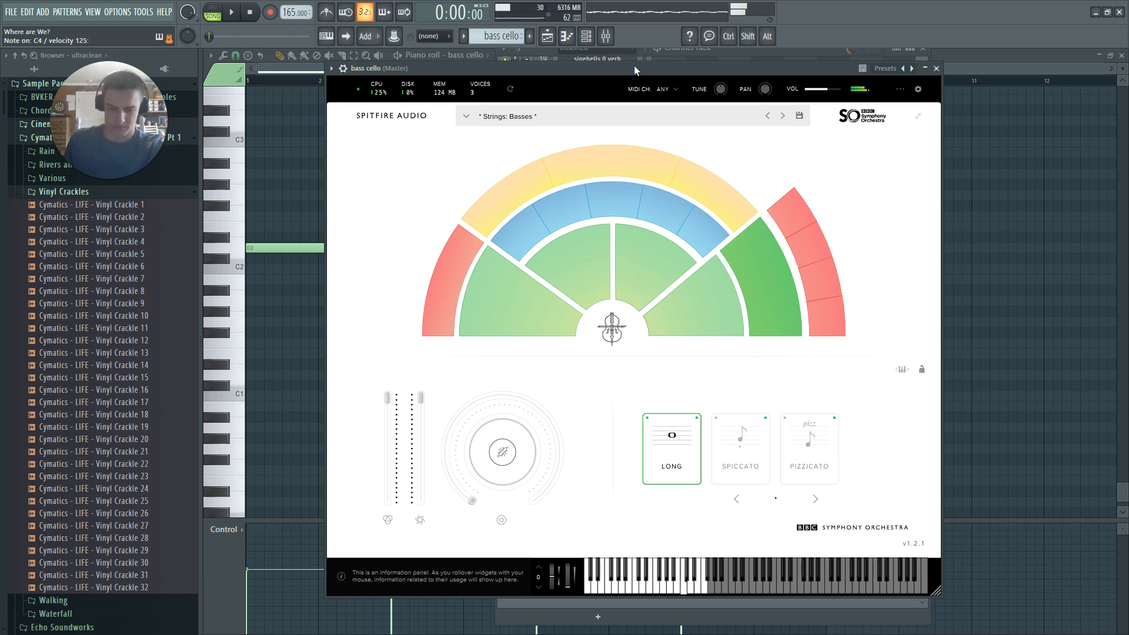
Try the Spiccato and Pizzicato articulations, return to Long and close the bass cello instrument
{"action": "left_click", "coordinate": [740, 446]}
{"action": "left_click", "coordinate": [801, 456]}
{"action": "left_click", "coordinate": [671, 464]}
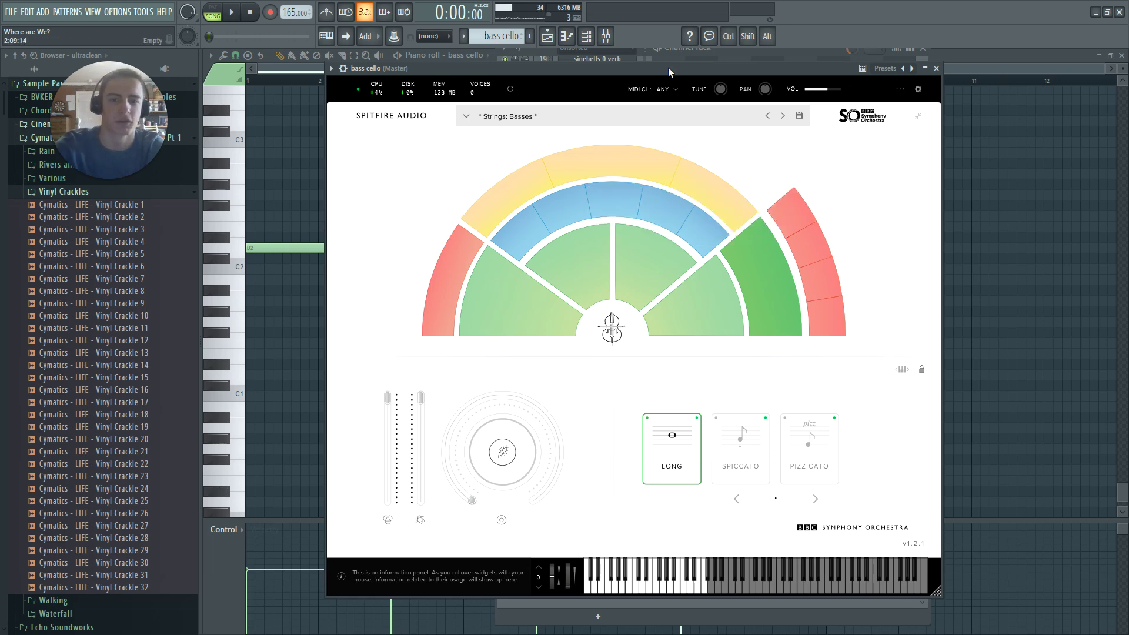
{"action": "left_click_drag", "start_coordinate": [675, 72], "coordinate": [633, 100]}
{"action": "key", "text": "Escape"}
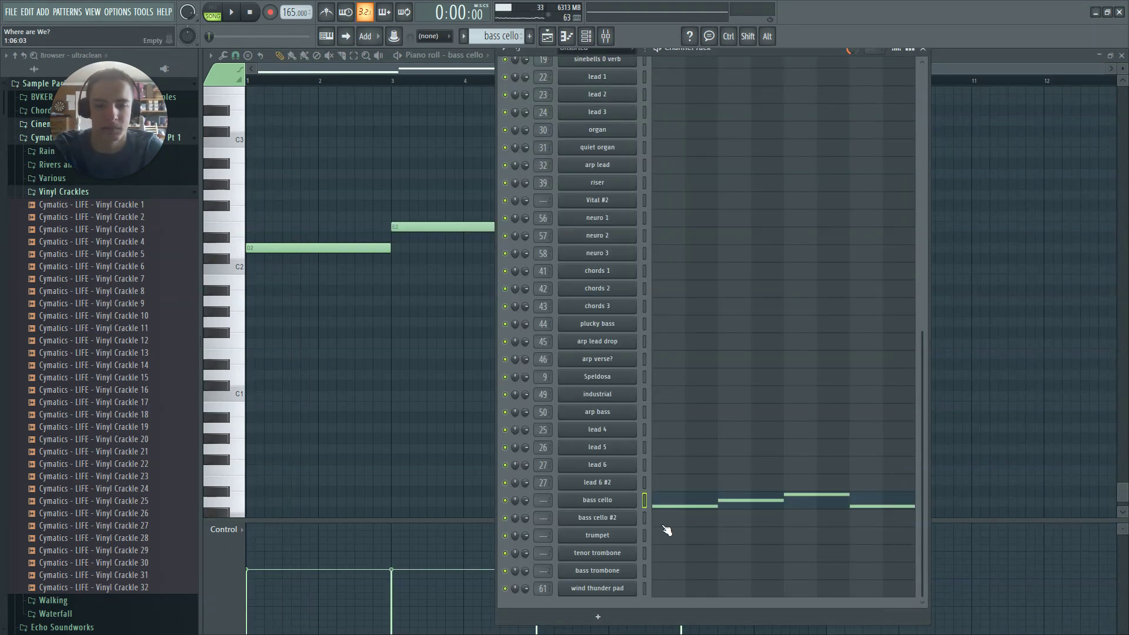
Return to the playlist and play the build where the bass cello leads into the bass cello + sub section
{"action": "key", "text": "F6"}
{"action": "key", "text": "F5"}
{"action": "scroll", "coordinate": [563, 310], "scroll_direction": "up", "scroll_amount": 6}
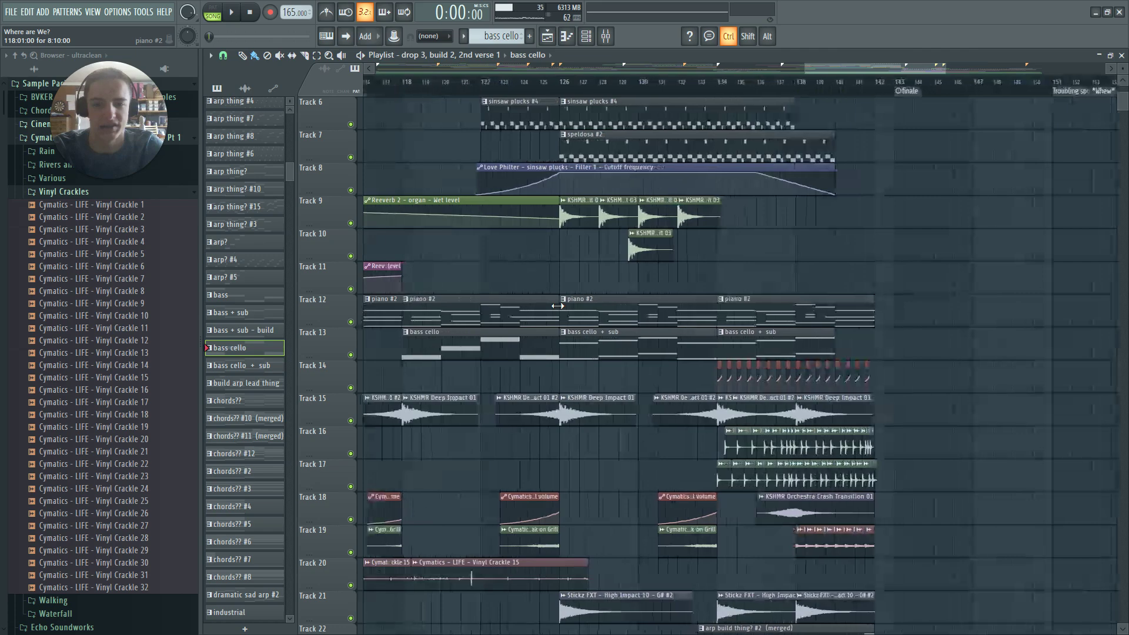
{"action": "key", "text": "space"}
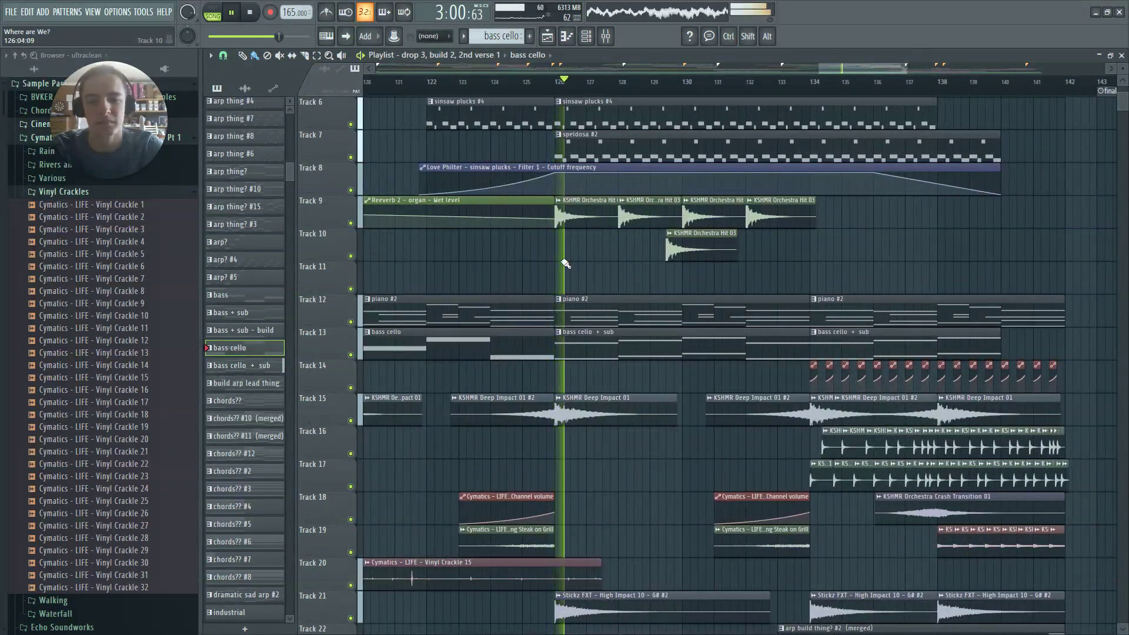
{"action": "scroll", "coordinate": [564, 288], "scroll_direction": "down", "scroll_amount": 4}
{"action": "scroll", "coordinate": [538, 287], "scroll_direction": "down", "scroll_amount": 4}
{"action": "key", "text": "space"}
{"action": "key", "text": "space"}
{"action": "scroll", "coordinate": [504, 345], "scroll_direction": "up", "scroll_amount": 6}
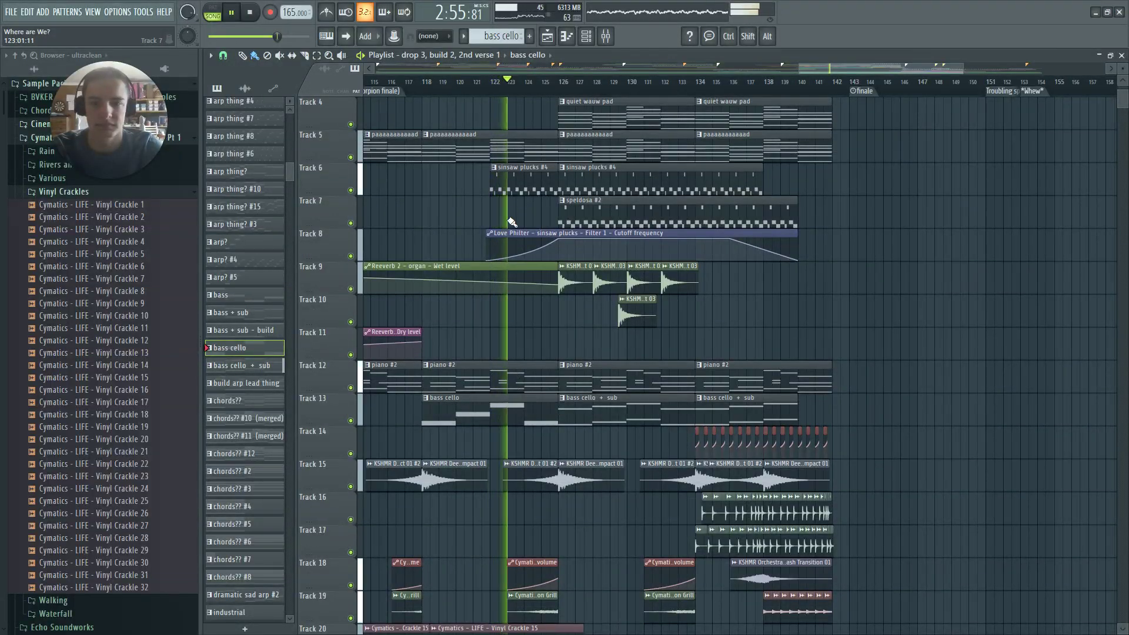
{"action": "scroll", "coordinate": [571, 177], "scroll_direction": "up", "scroll_amount": 3}
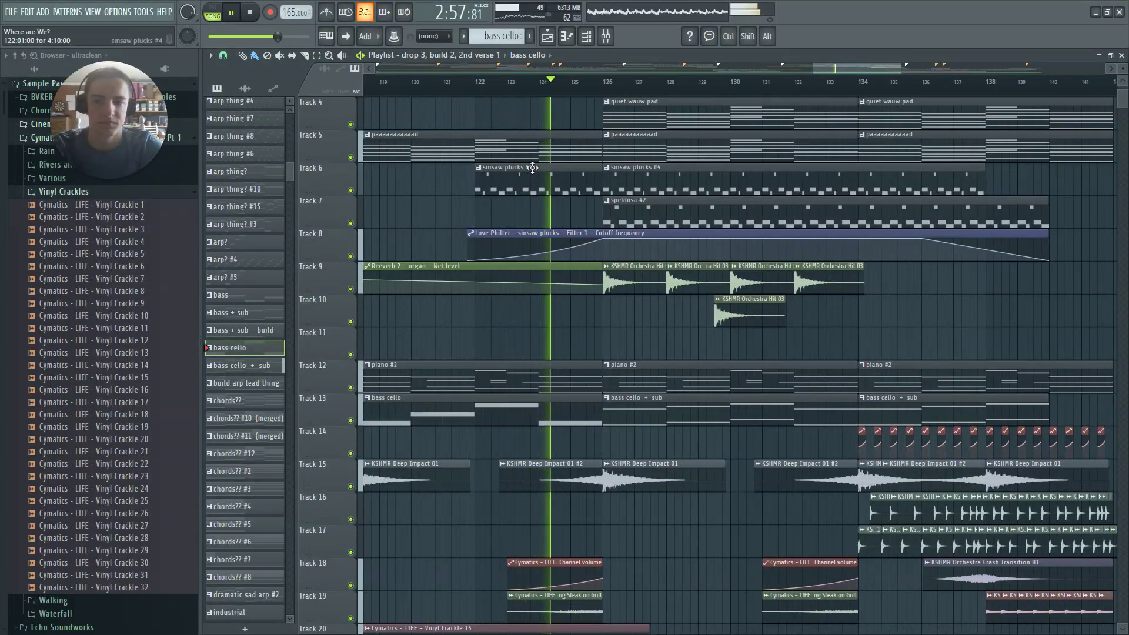
{"action": "key", "text": "space"}
Open the sinsaw plucks #4 clip's notes and play bars 13 to 16 in pattern mode
{"action": "scroll", "coordinate": [582, 173], "scroll_direction": "down", "scroll_amount": 2}
{"action": "double_click", "coordinate": [580, 172]}
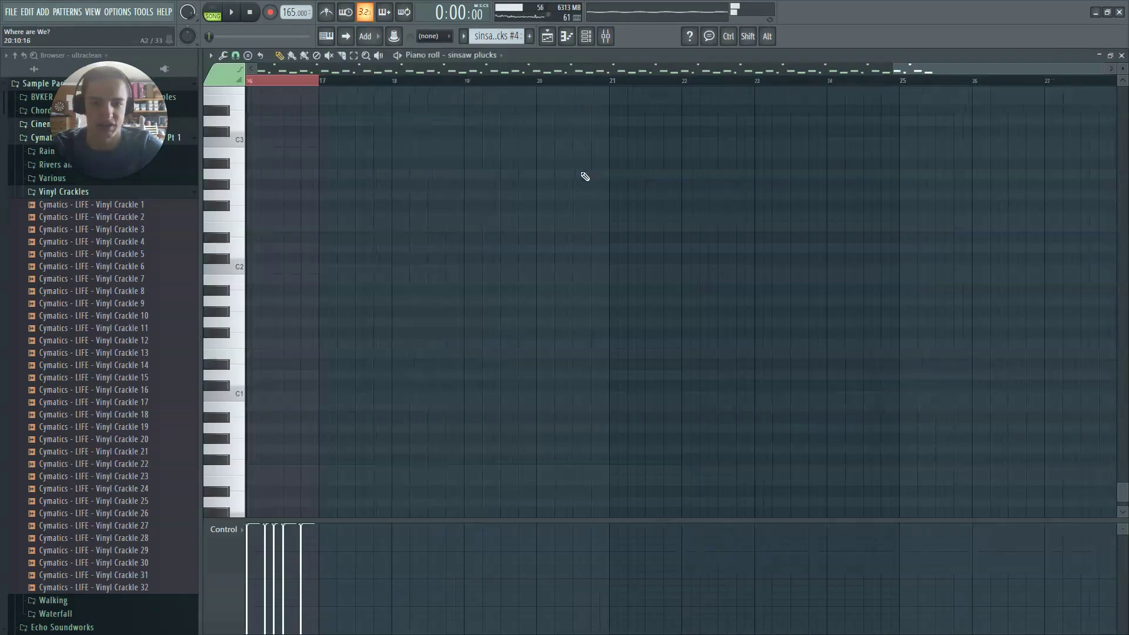
{"action": "scroll", "coordinate": [852, 159], "scroll_direction": "up", "scroll_amount": 15}
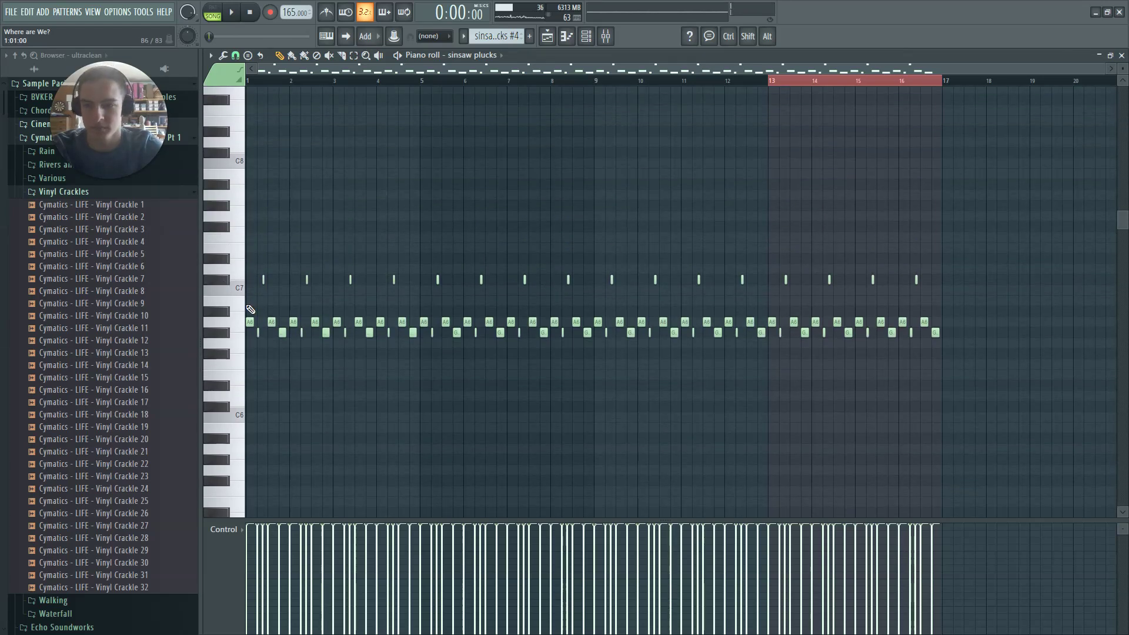
{"action": "scroll", "coordinate": [881, 191], "scroll_direction": "up", "scroll_amount": 4}
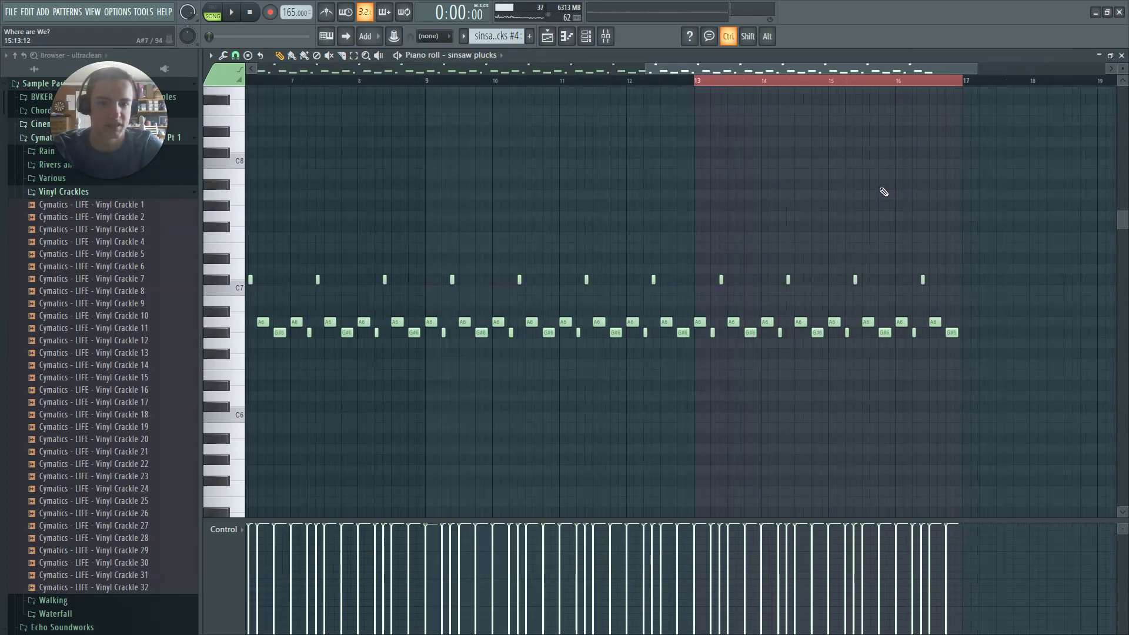
{"action": "key", "text": "l"}
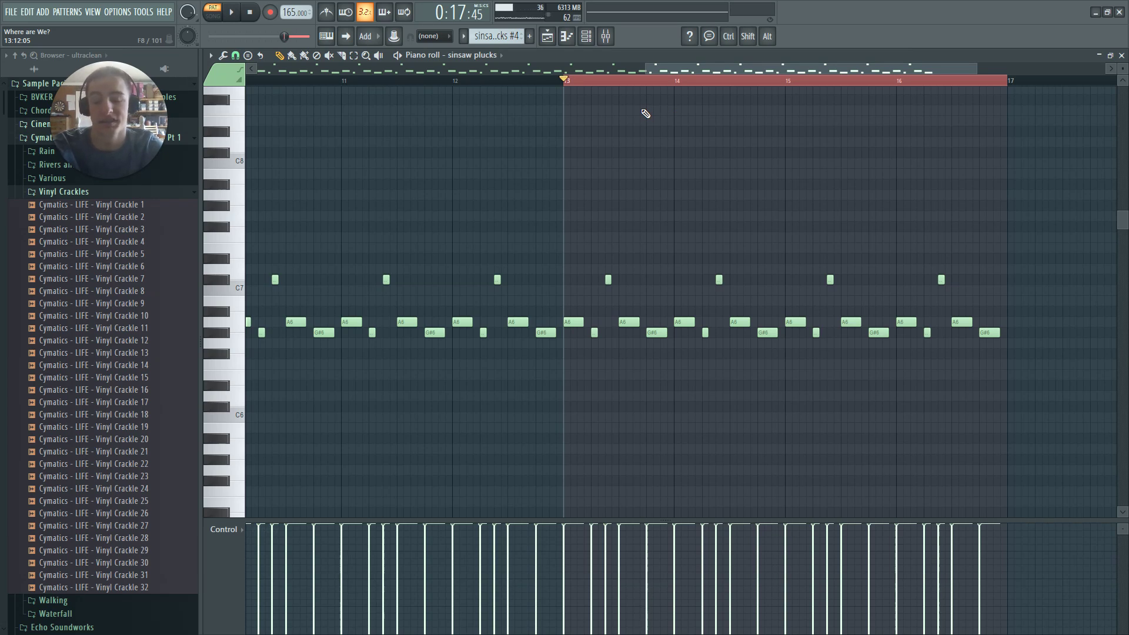
{"action": "key", "text": "space"}
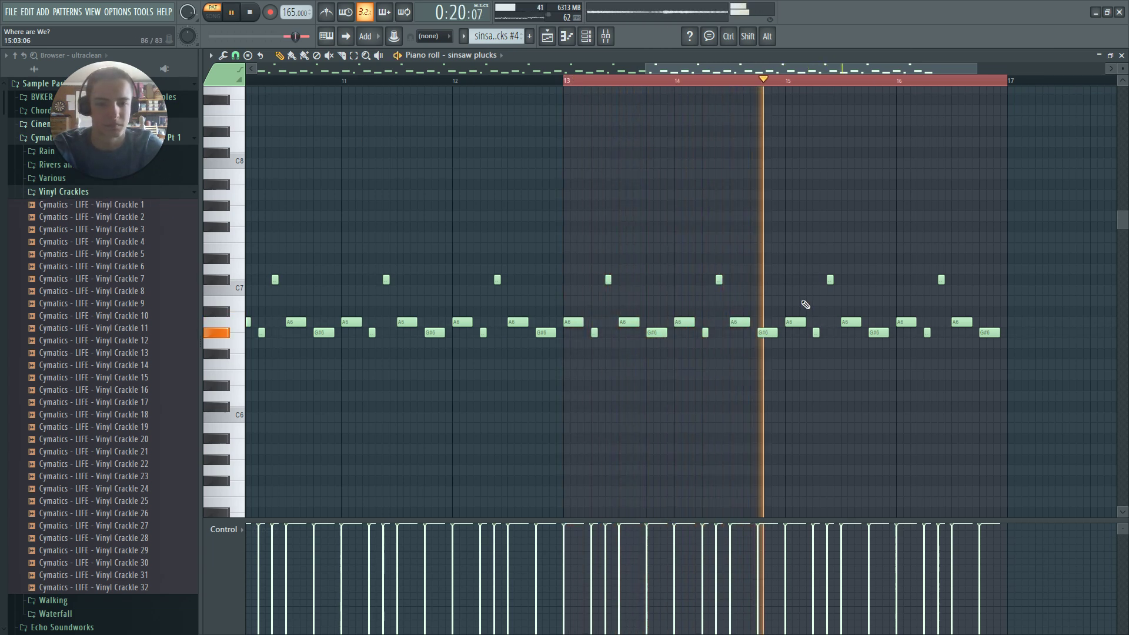
Open the sinsaw plucks synth from the channel rack to view its oscillators
{"action": "key", "text": "F5"}
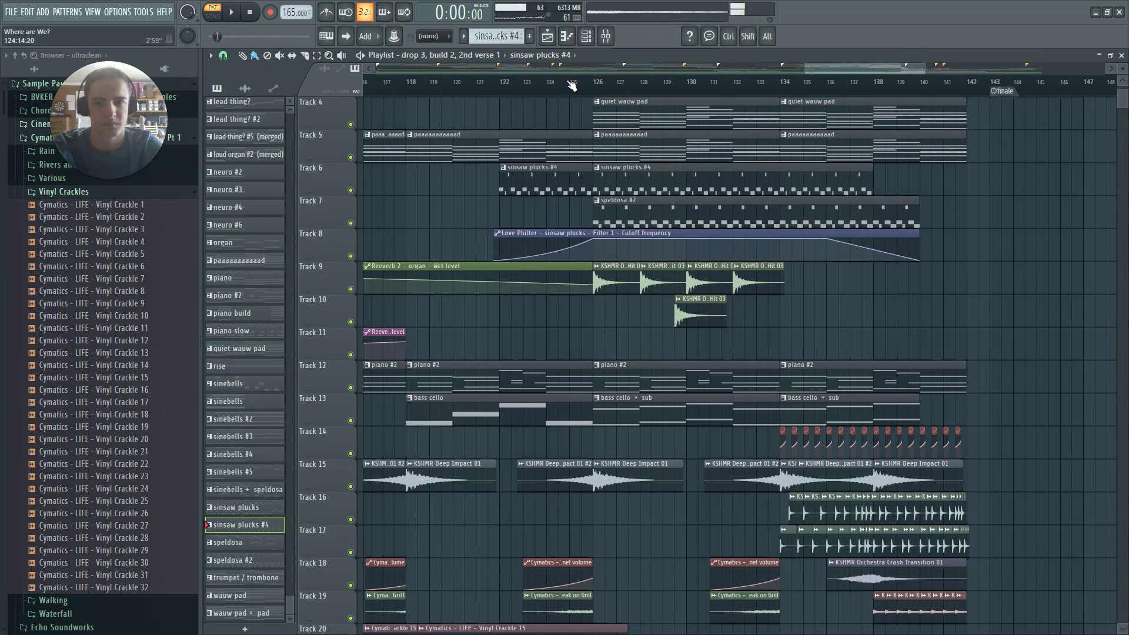
{"action": "key", "text": "F6"}
{"action": "scroll", "coordinate": [670, 406], "scroll_direction": "up", "scroll_amount": 5}
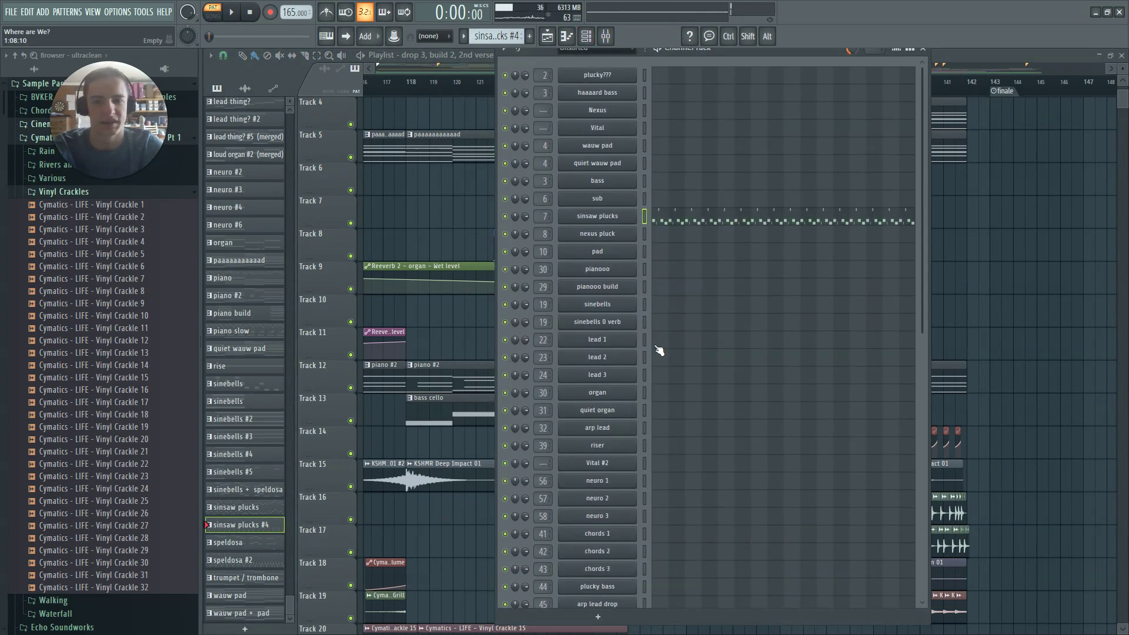
{"action": "left_click", "coordinate": [597, 234]}
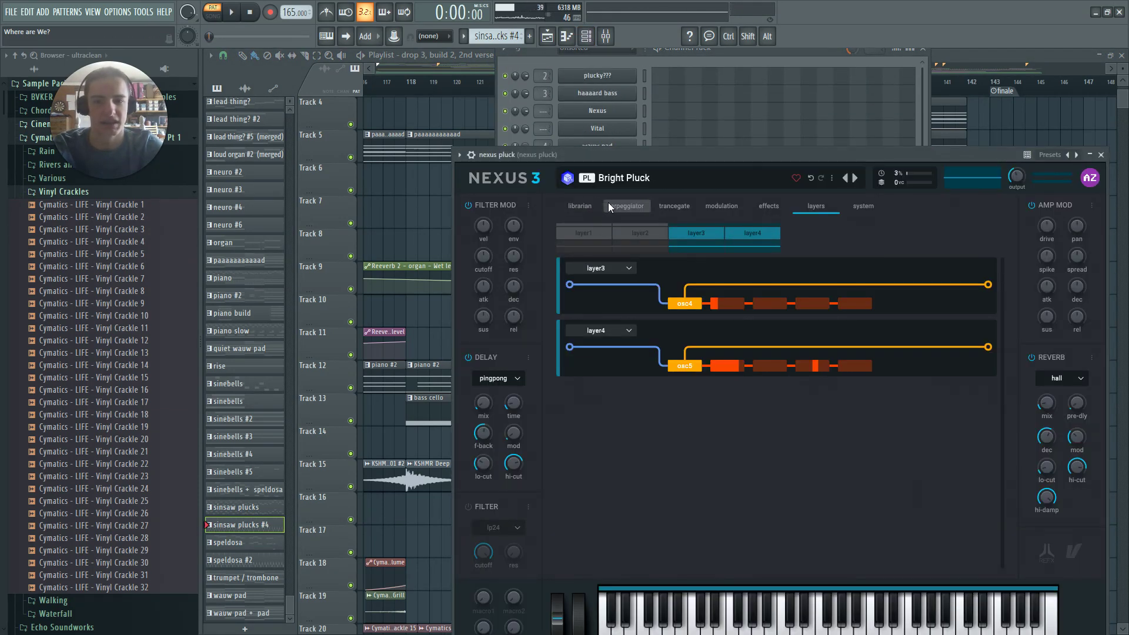
{"action": "key", "text": "Escape"}
{"action": "left_click", "coordinate": [628, 219]}
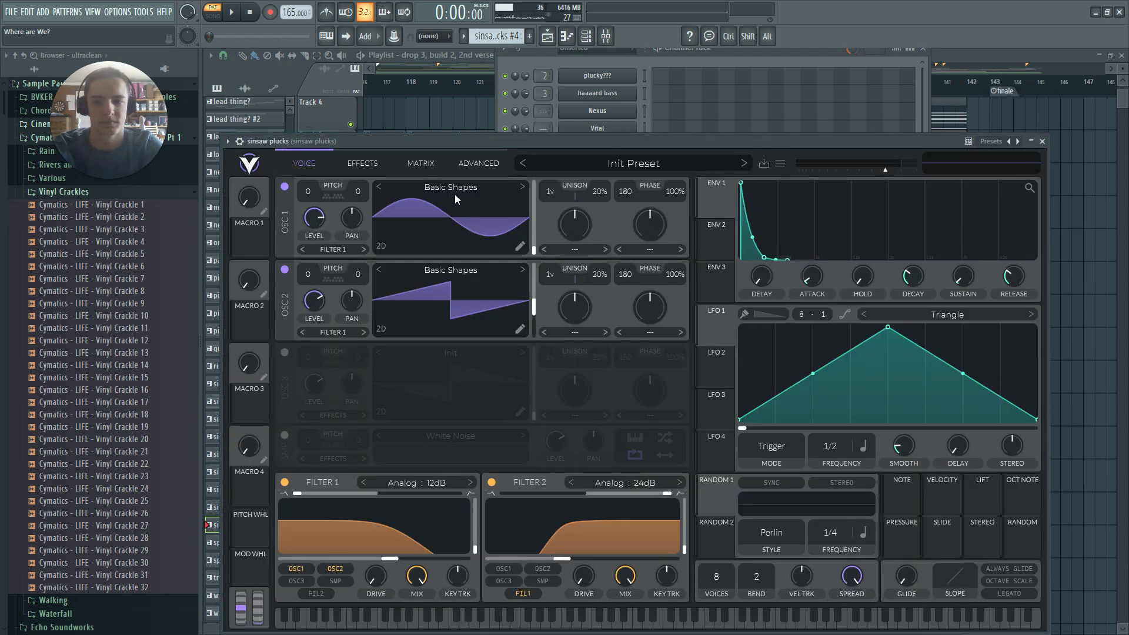
View the sinsaw plucks synth's effects, then check its oscillators again while the pattern plays and close it
{"action": "left_click", "coordinate": [369, 167]}
{"action": "left_click", "coordinate": [374, 187]}
{"action": "key", "text": "Escape"}
{"action": "key", "text": "Escape"}
{"action": "key", "text": "F6"}
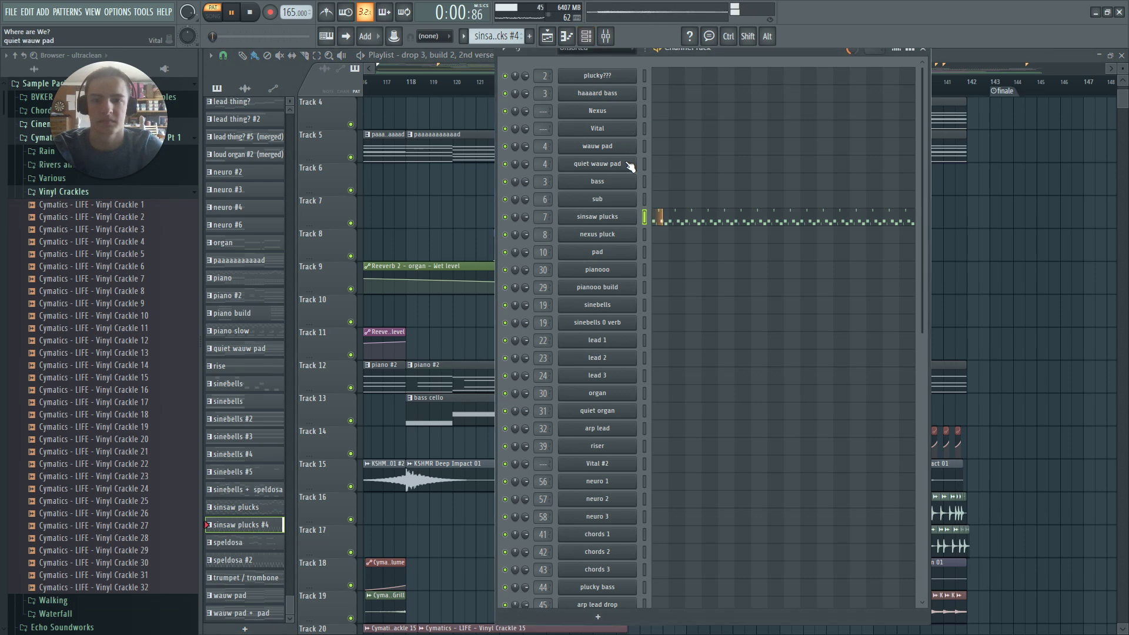
{"action": "left_click", "coordinate": [622, 220]}
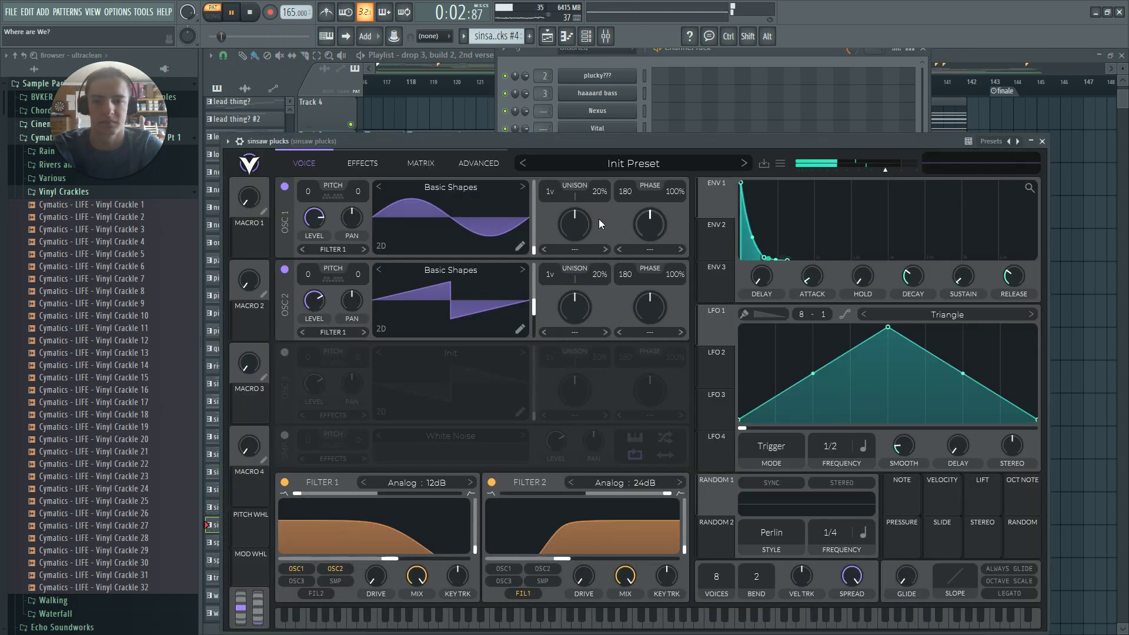
{"action": "key", "text": "Escape"}
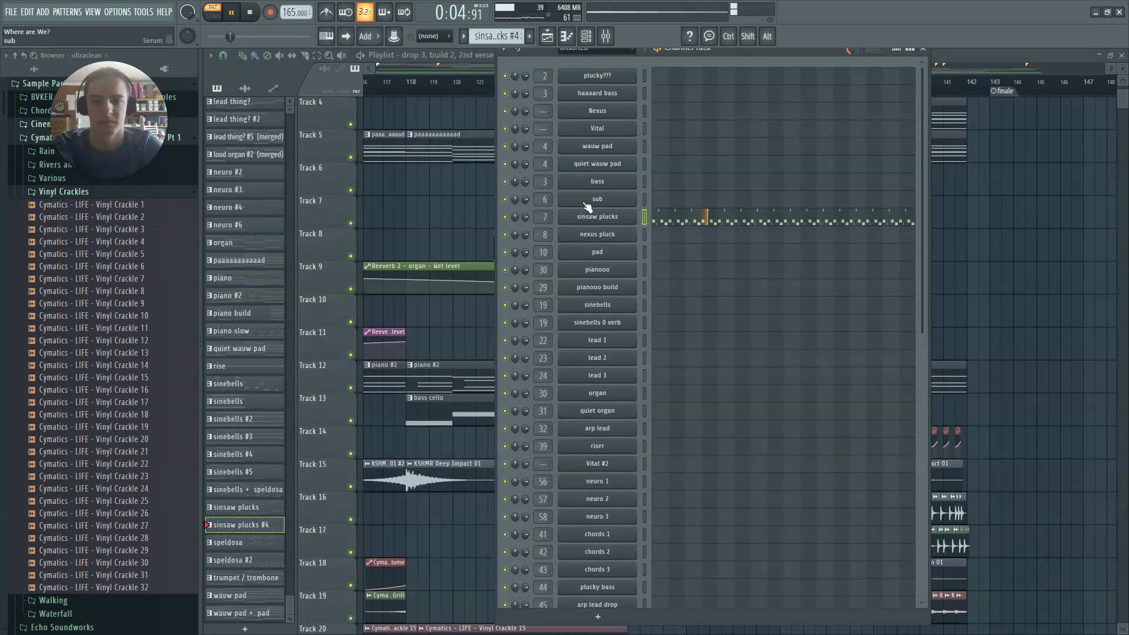
Turn on the delay effect in the sinsaw plucks synth and close the plugin and channel rack
{"action": "left_click", "coordinate": [604, 222]}
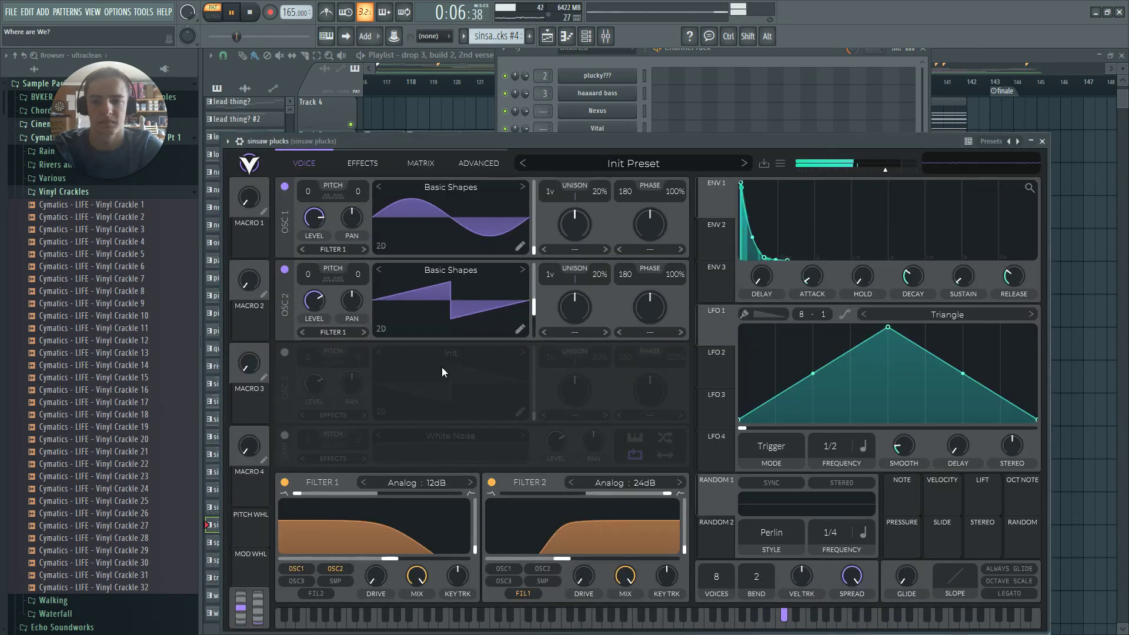
{"action": "left_click", "coordinate": [373, 166]}
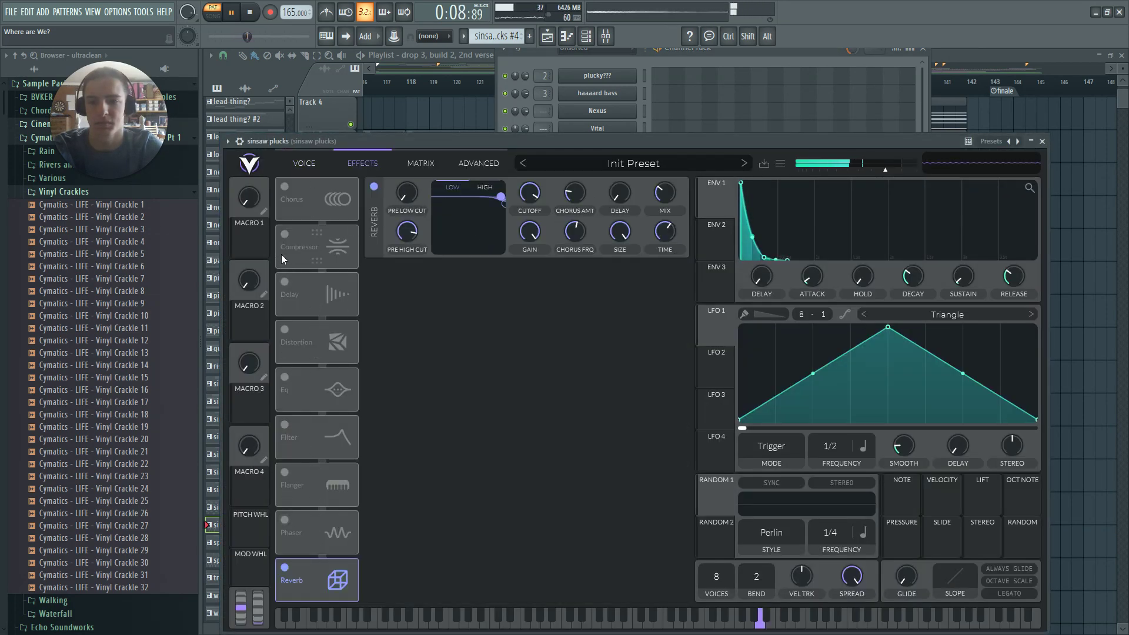
{"action": "left_click", "coordinate": [284, 283]}
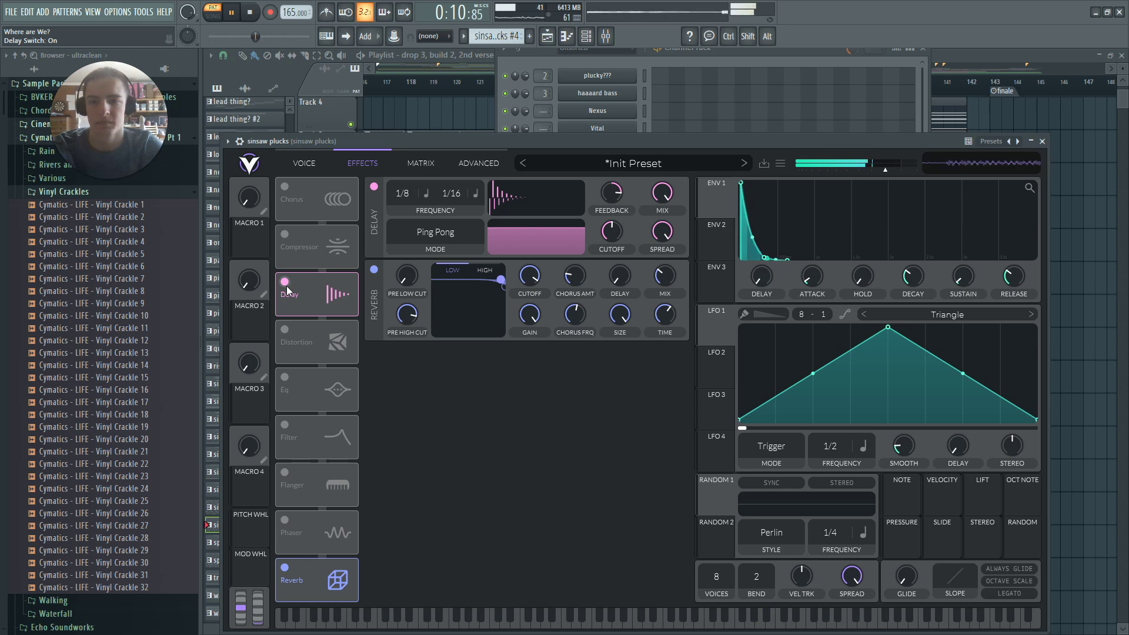
{"action": "key", "text": "Escape"}
{"action": "key", "text": "Escape"}
Play the build in song mode from about bar 125 and review the tracks below the plucks
{"action": "left_click", "coordinate": [564, 91]}
{"action": "scroll", "coordinate": [580, 159], "scroll_direction": "up", "scroll_amount": 2}
{"action": "scroll", "coordinate": [623, 162], "scroll_direction": "down", "scroll_amount": 3}
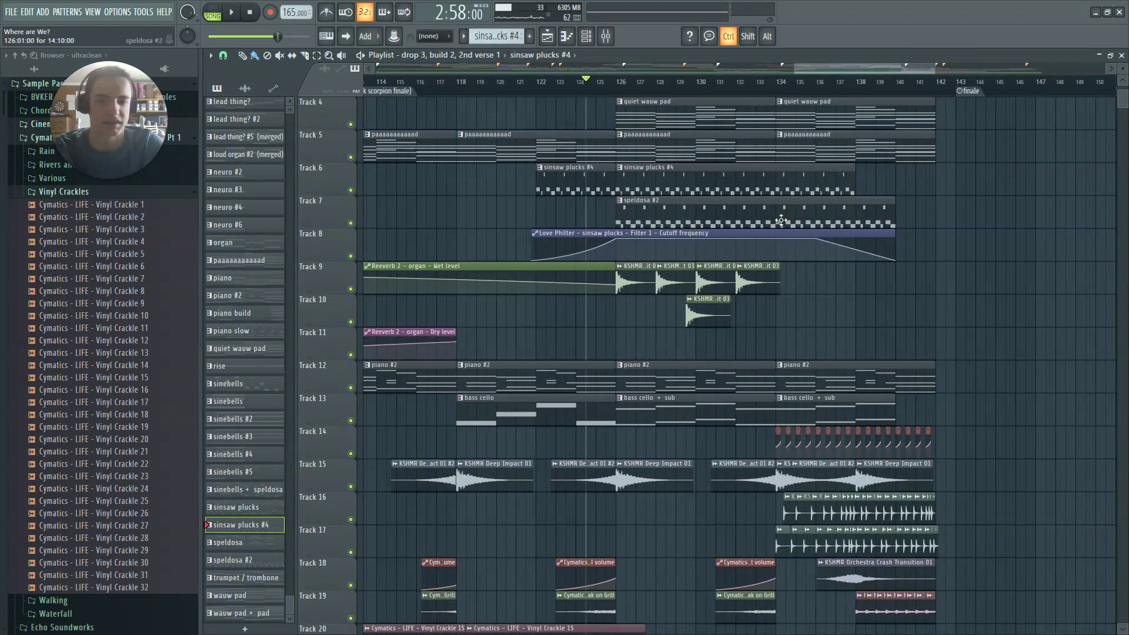
{"action": "scroll", "coordinate": [652, 260], "scroll_direction": "up", "scroll_amount": 2}
{"action": "key", "text": "space"}
{"action": "scroll", "coordinate": [656, 259], "scroll_direction": "up", "scroll_amount": 1}
{"action": "scroll", "coordinate": [666, 311], "scroll_direction": "down", "scroll_amount": 4}
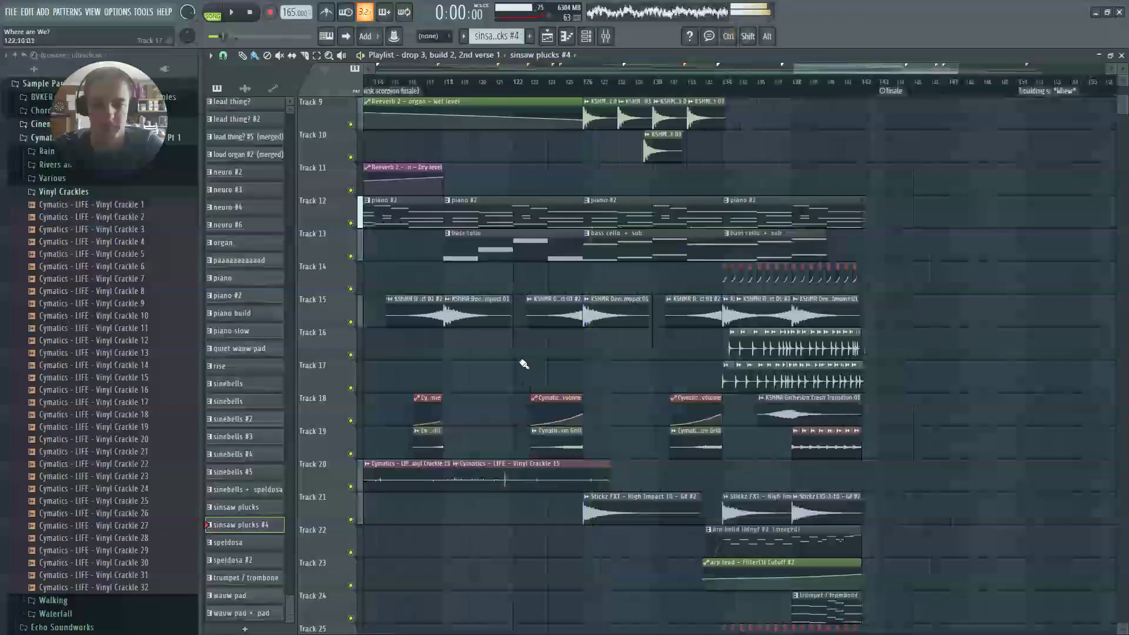
Solo Track 15 and play its KSHMR Deep Impact 01 clips around bar 118
{"action": "scroll", "coordinate": [390, 272], "scroll_direction": "up", "scroll_amount": 2}
{"action": "right_click", "coordinate": [351, 322]}
{"action": "left_click", "coordinate": [452, 73]}
{"action": "left_click", "coordinate": [465, 74]}
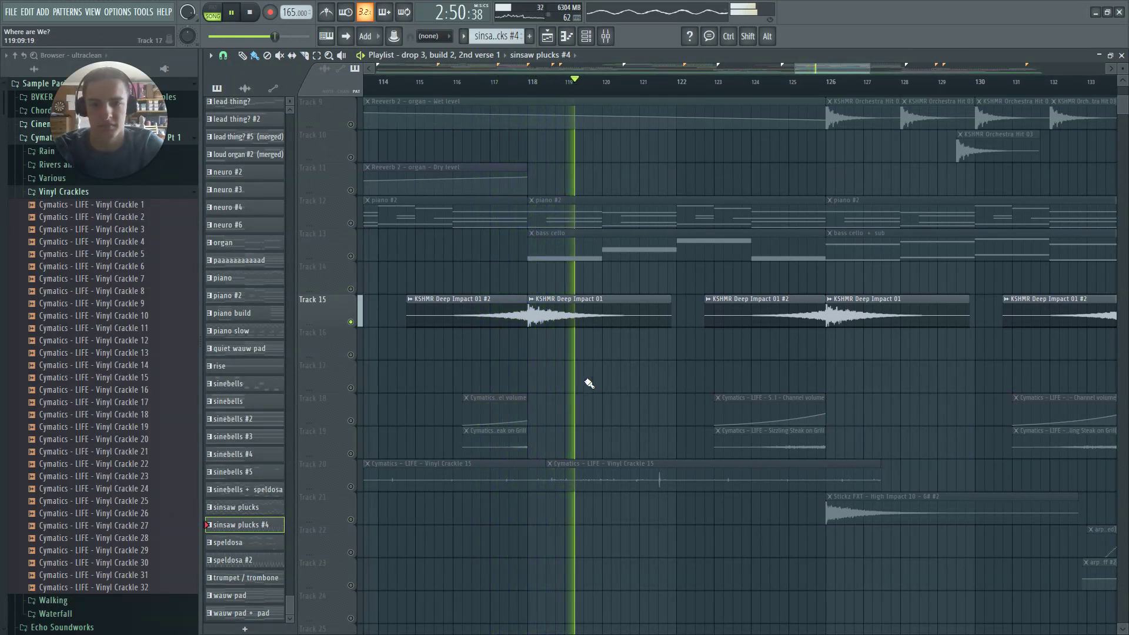
Open Ozone Imager 2 from the KSHMR Deep Impact 01 mixer track
{"action": "left_click", "coordinate": [572, 320]}
{"action": "key", "text": "F9"}
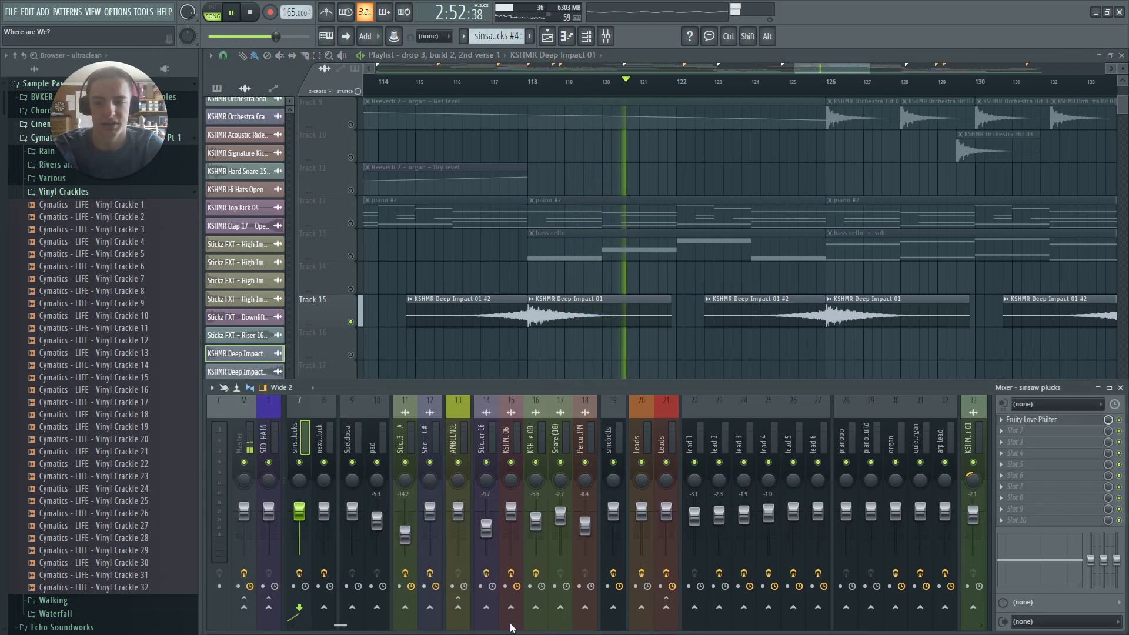
{"action": "scroll", "coordinate": [511, 628], "scroll_direction": "down", "scroll_amount": 15}
{"action": "left_click", "coordinate": [474, 430]}
{"action": "left_click", "coordinate": [1027, 420]}
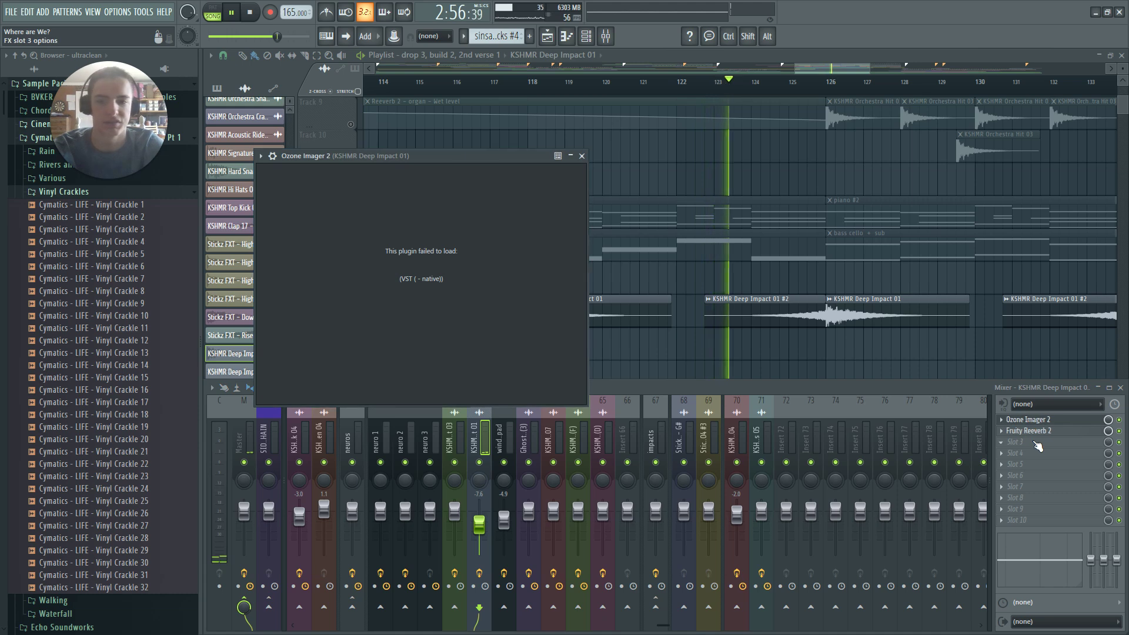
Replace the failed imager on the impact's mixer track with Ozone Imager 2 and set its width to 68%
{"action": "left_click", "coordinate": [1037, 446]}
{"action": "mouse_move", "coordinate": [1017, 355]}
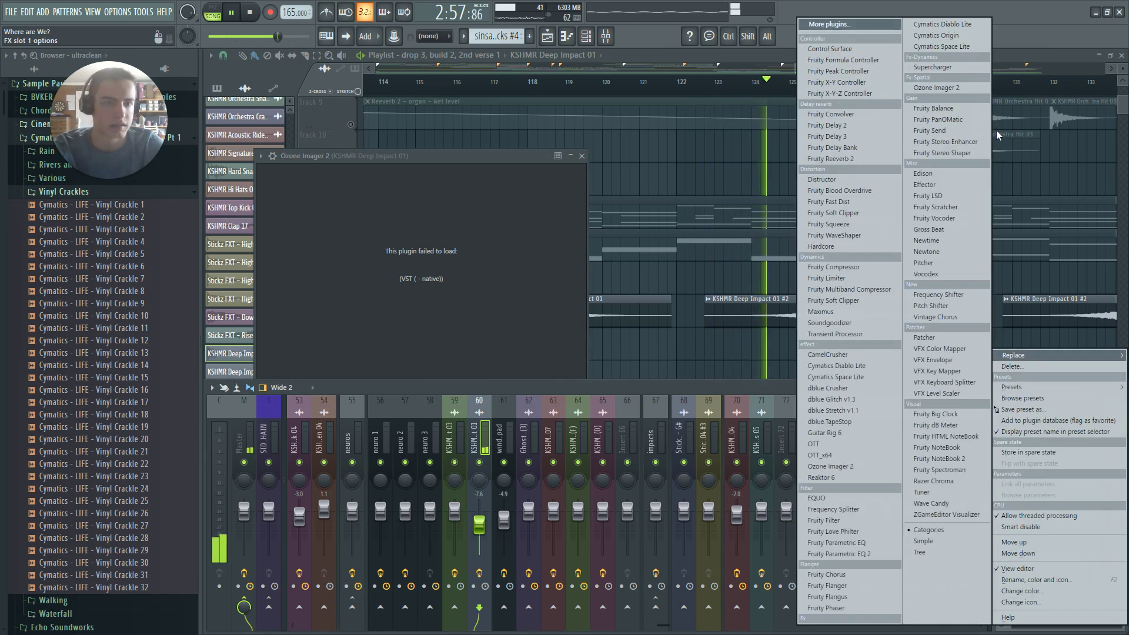
{"action": "left_click", "coordinate": [960, 90]}
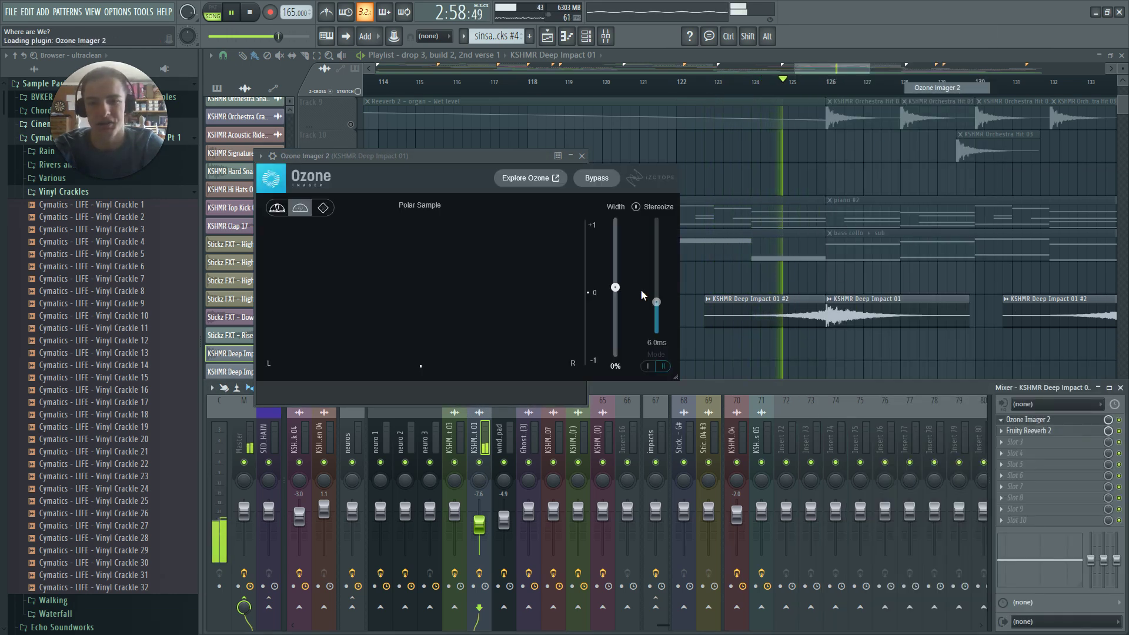
{"action": "left_click_drag", "start_coordinate": [615, 285], "coordinate": [621, 241]}
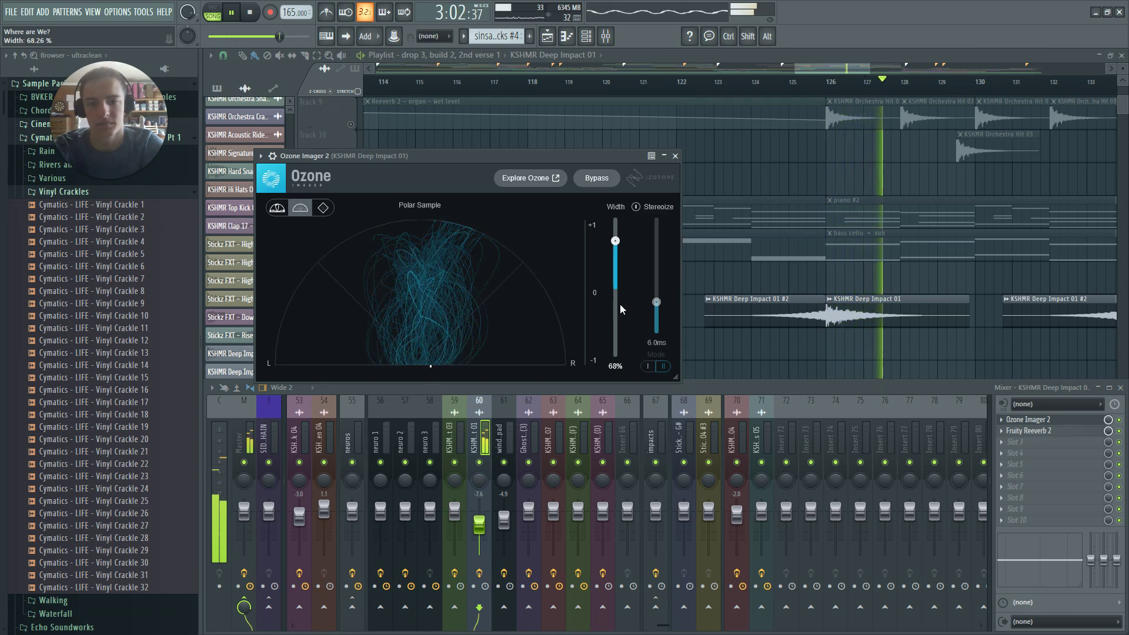
Compare the imager's Lissajous and polar displays while the impact plays, ending on Polar Sample
{"action": "left_click", "coordinate": [323, 208]}
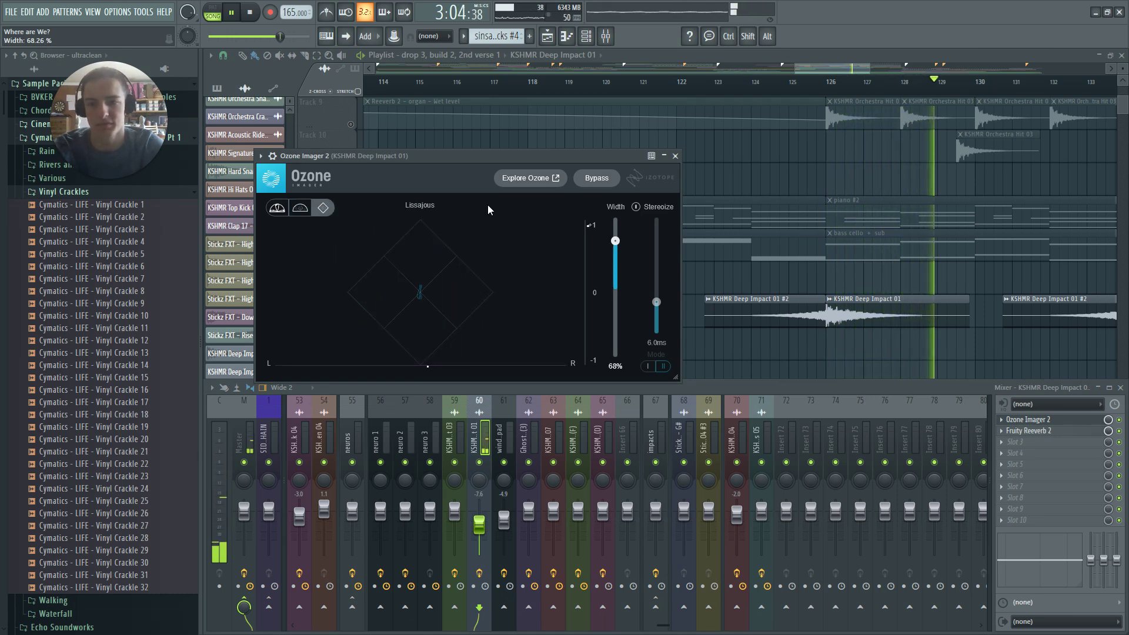
{"action": "left_click", "coordinate": [1035, 419]}
{"action": "left_click", "coordinate": [1034, 419]}
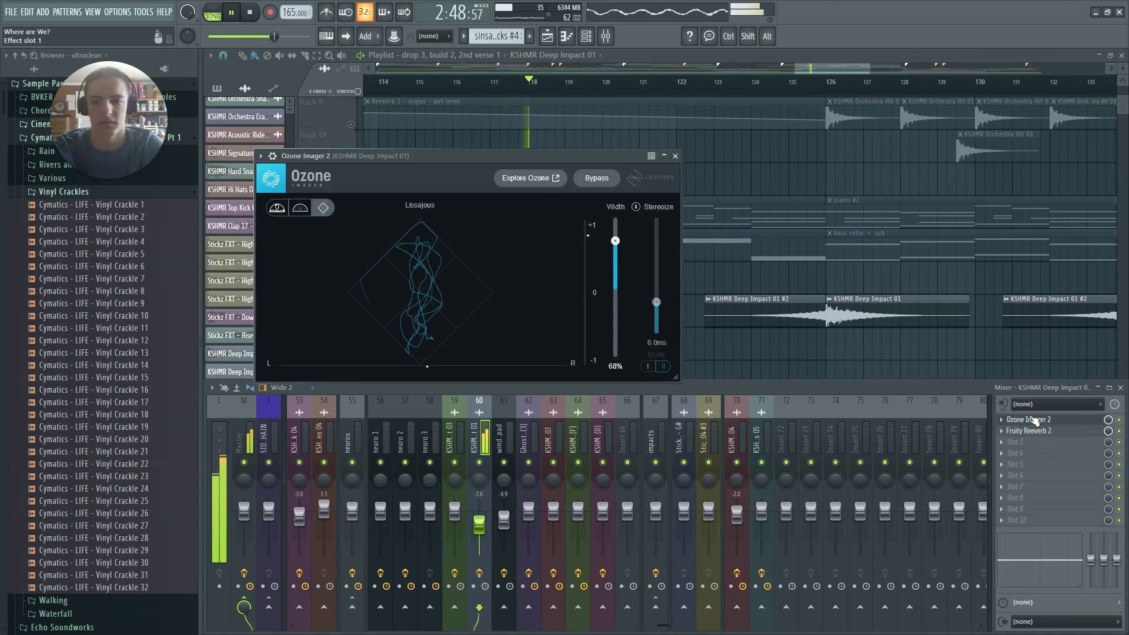
{"action": "left_click", "coordinate": [280, 211]}
{"action": "left_click", "coordinate": [300, 207]}
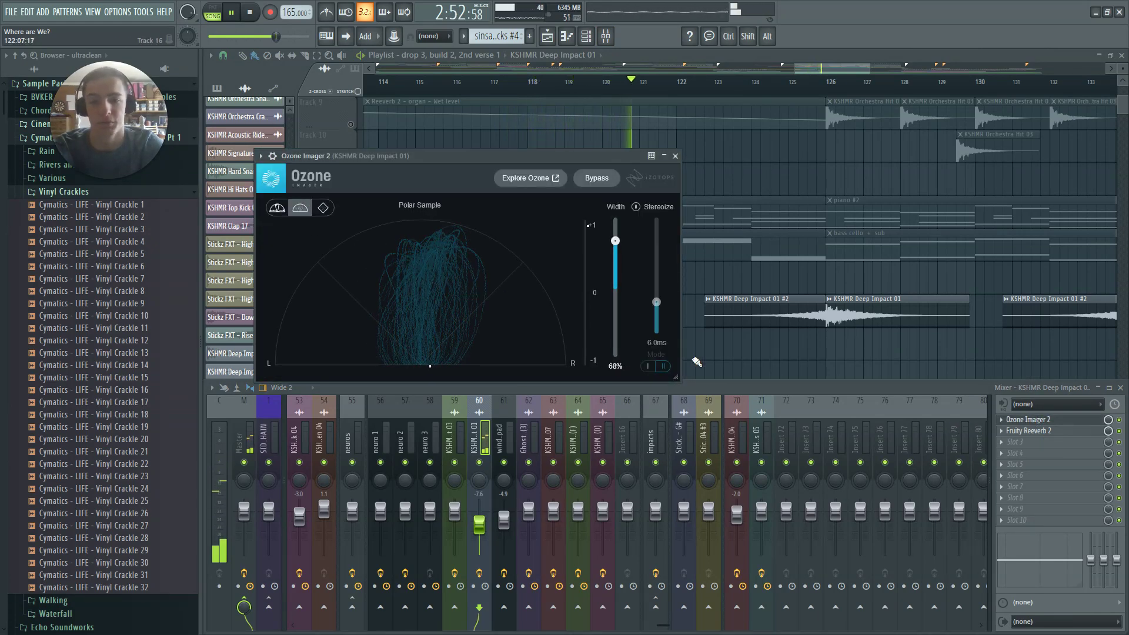
Turn on Stereoize in Ozone Imager 2, replay the impact from about bar 117 and reopen the imager
{"action": "left_click", "coordinate": [637, 207]}
{"action": "left_click", "coordinate": [675, 155]}
{"action": "left_click", "coordinate": [492, 82]}
{"action": "left_click", "coordinate": [1064, 424]}
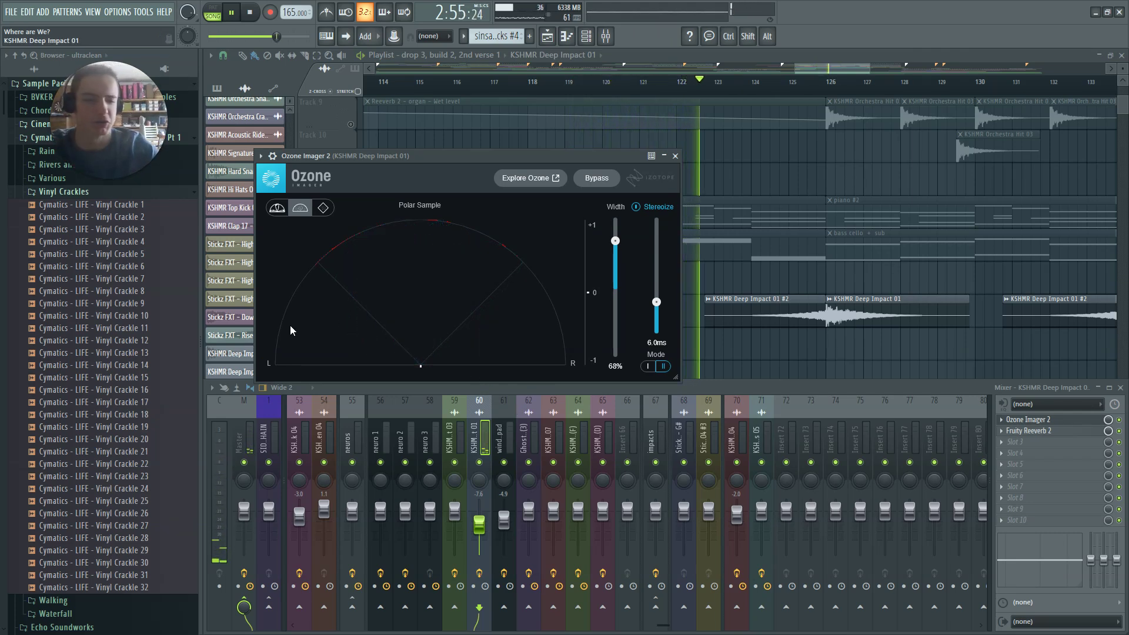
Close the imager, then view the impact's Fruity Reeverb 2 settings and close the reverb
{"action": "key", "text": "Escape"}
{"action": "left_click", "coordinate": [1054, 432]}
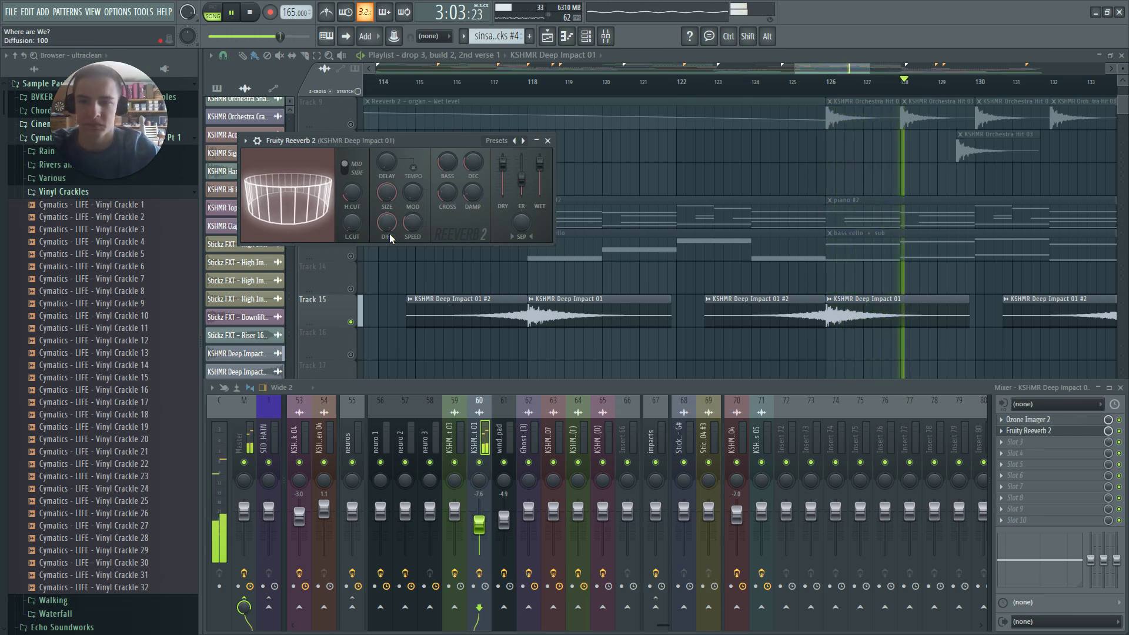
{"action": "left_click", "coordinate": [547, 140]}
Unsolo Track 15 and play all the build's tracks from about bar 126
{"action": "left_click_drag", "start_coordinate": [839, 65], "coordinate": [872, 65]}
{"action": "scroll", "coordinate": [493, 393], "scroll_direction": "up", "scroll_amount": 3}
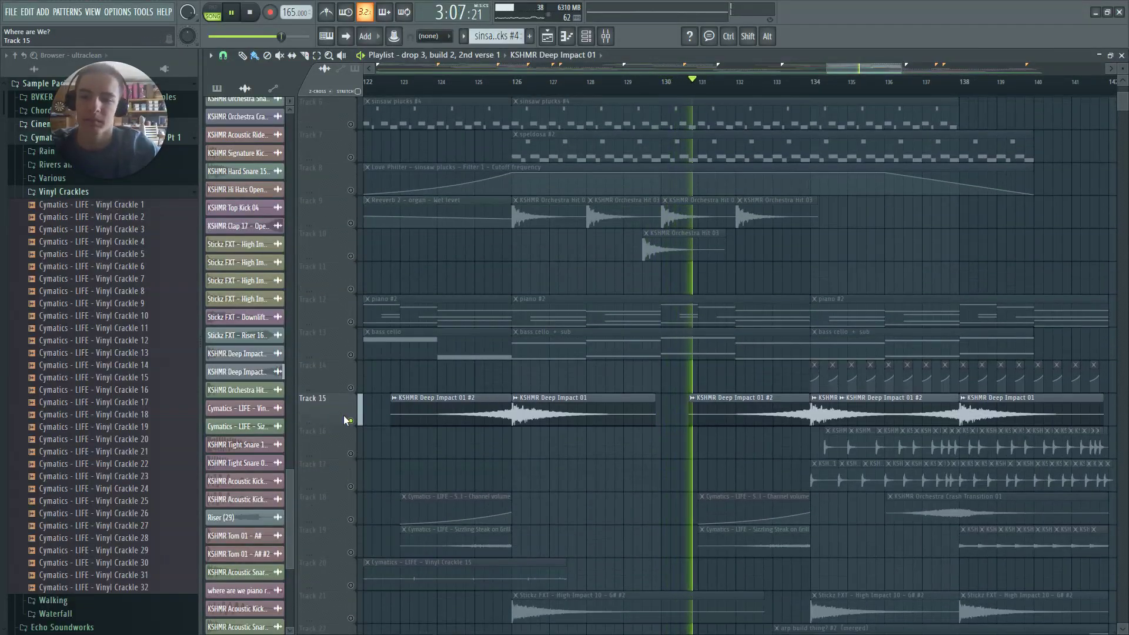
{"action": "left_click", "coordinate": [488, 88]}
{"action": "scroll", "coordinate": [529, 235], "scroll_direction": "up", "scroll_amount": 5}
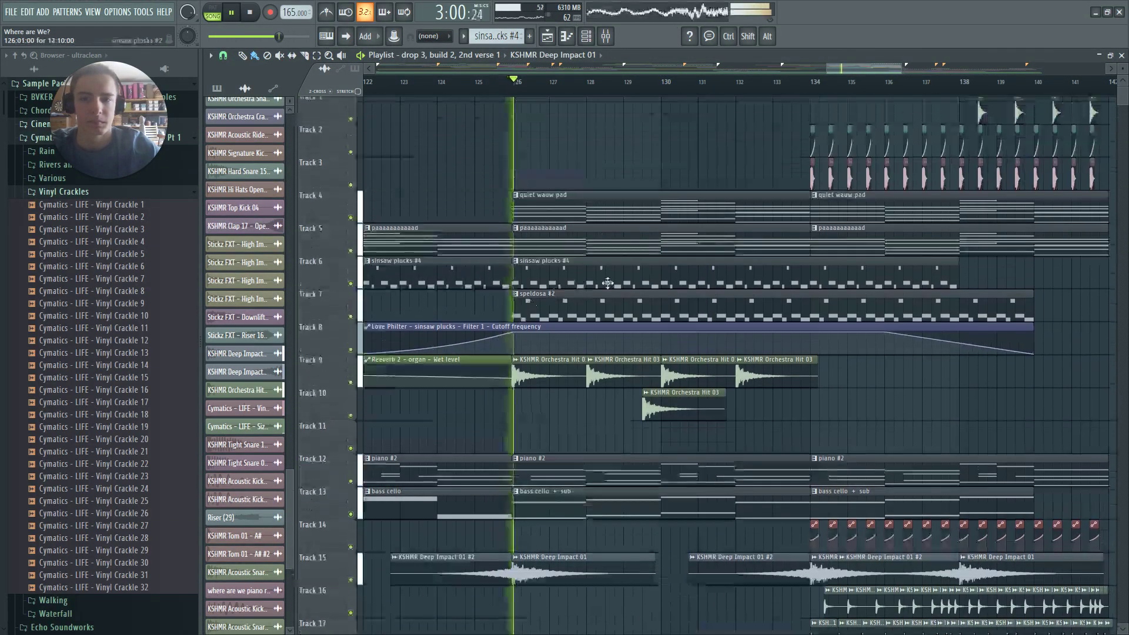
Select the speldosa #2 pattern, stop playback and place the playhead just before bar 126
{"action": "left_click", "coordinate": [587, 304]}
{"action": "key", "text": "space"}
{"action": "key", "text": "F6"}
{"action": "key", "text": "F6"}
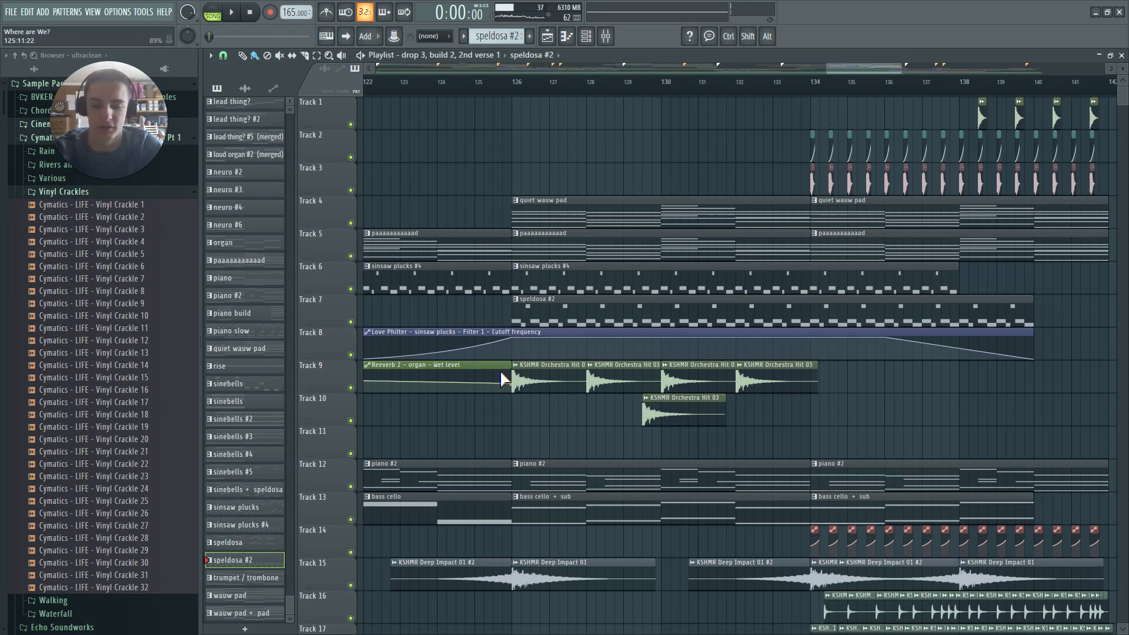
{"action": "left_click", "coordinate": [509, 90]}
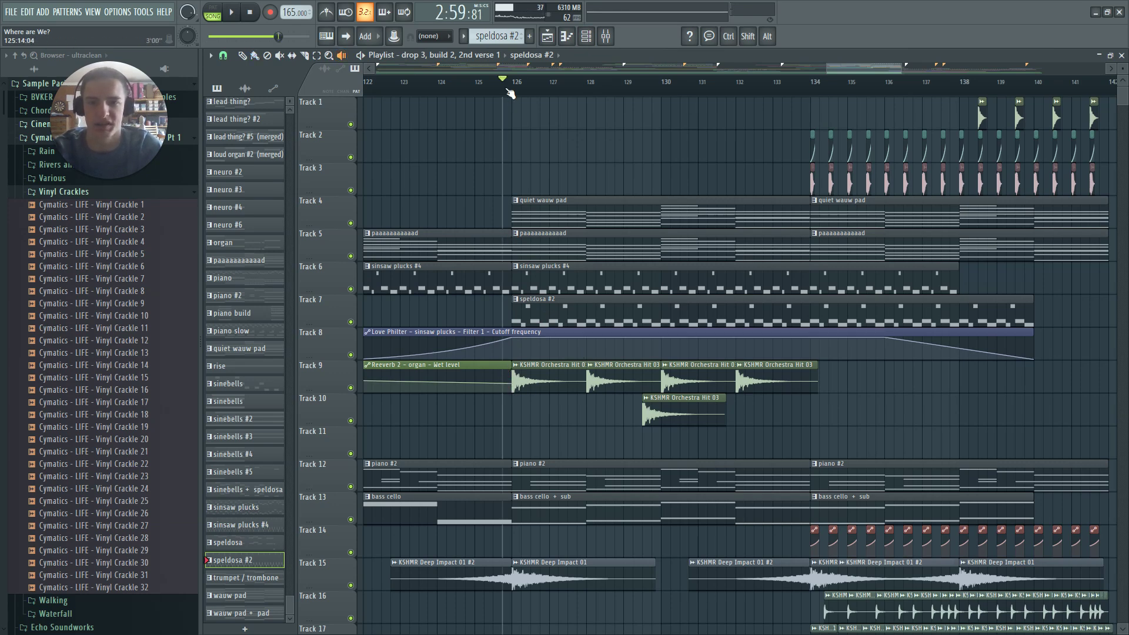
Try the Tuned Percussion and Basses sections in the trumpet channel's BBC Symphony Orchestra instrument and close it
{"action": "key", "text": "F6"}
{"action": "scroll", "coordinate": [641, 482], "scroll_direction": "down", "scroll_amount": 10}
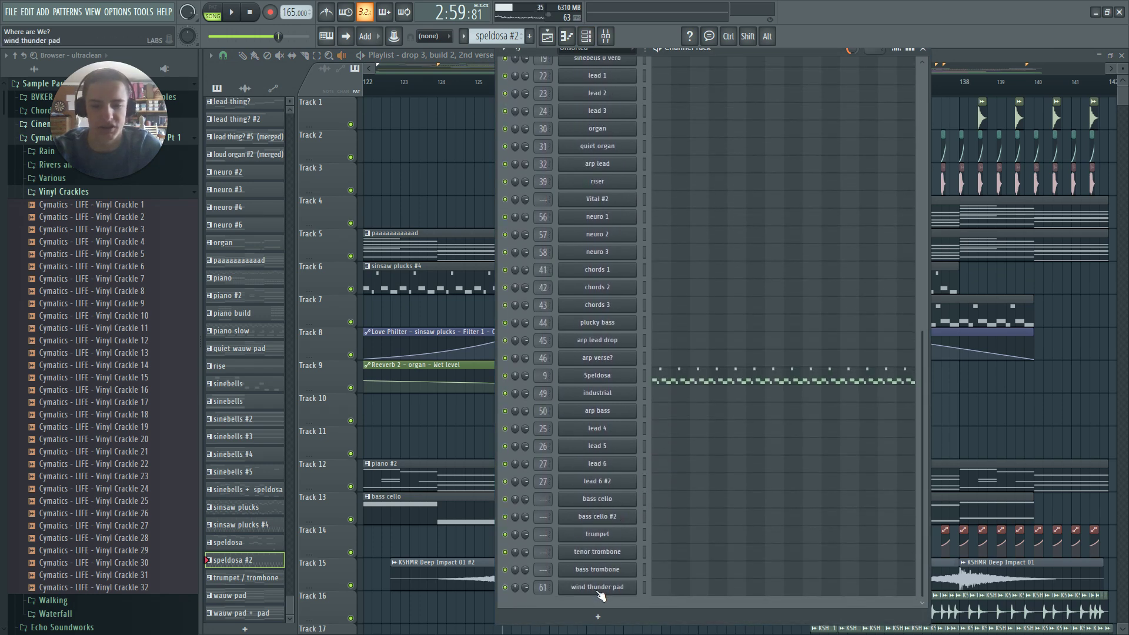
{"action": "left_click", "coordinate": [611, 537]}
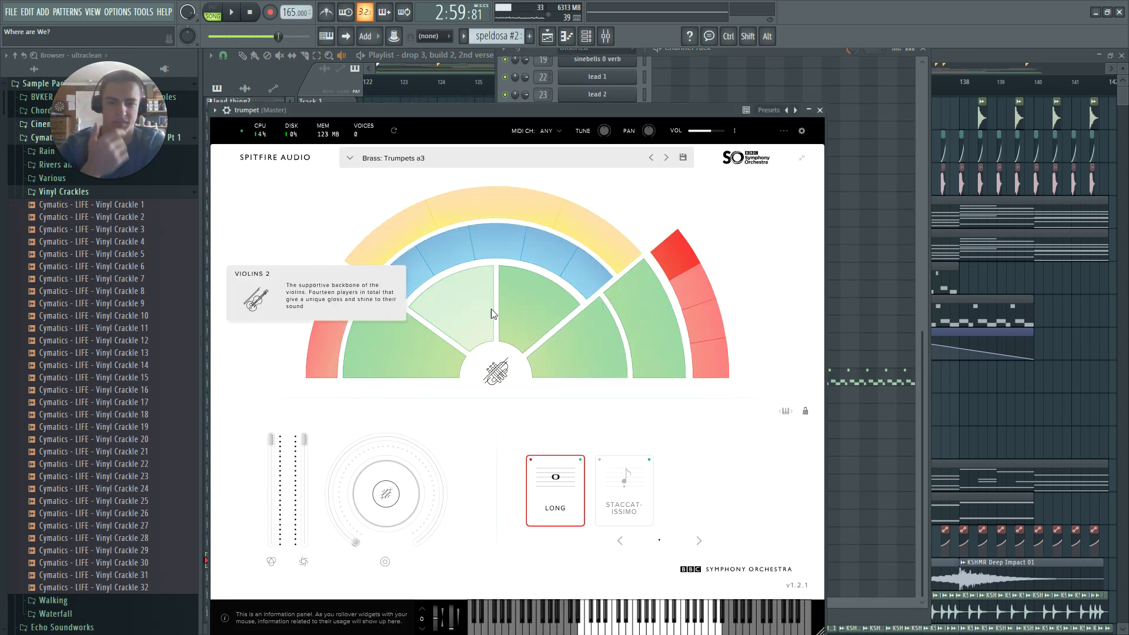
{"action": "left_click", "coordinate": [591, 234]}
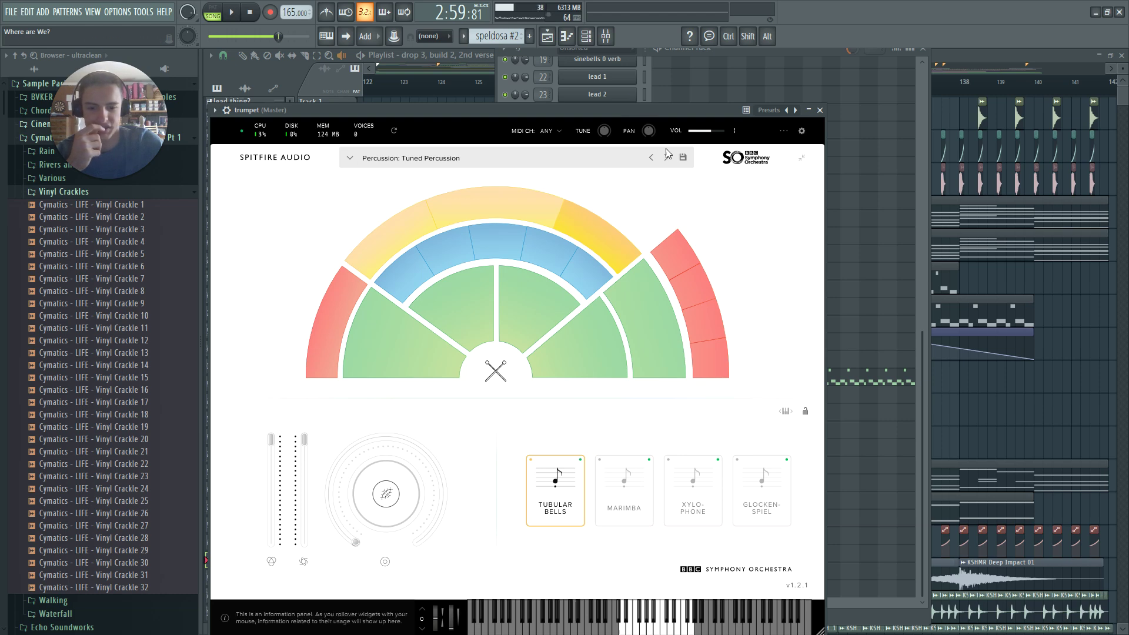
{"action": "left_click_drag", "start_coordinate": [625, 107], "coordinate": [745, 52]}
{"action": "left_click", "coordinate": [773, 290]}
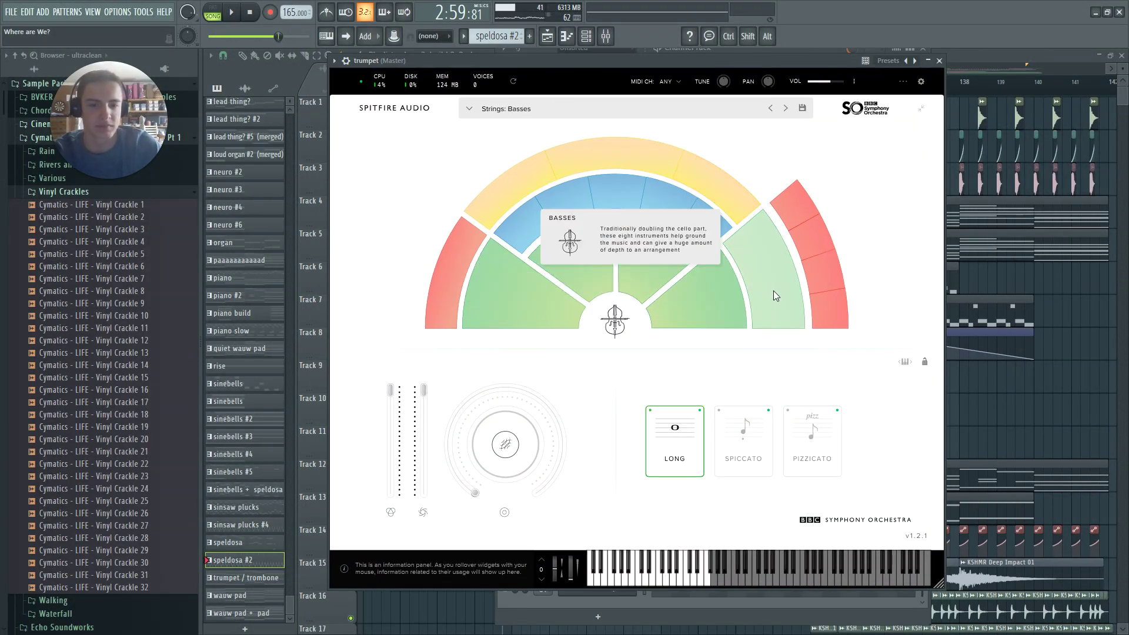
{"action": "key", "text": "Escape"}
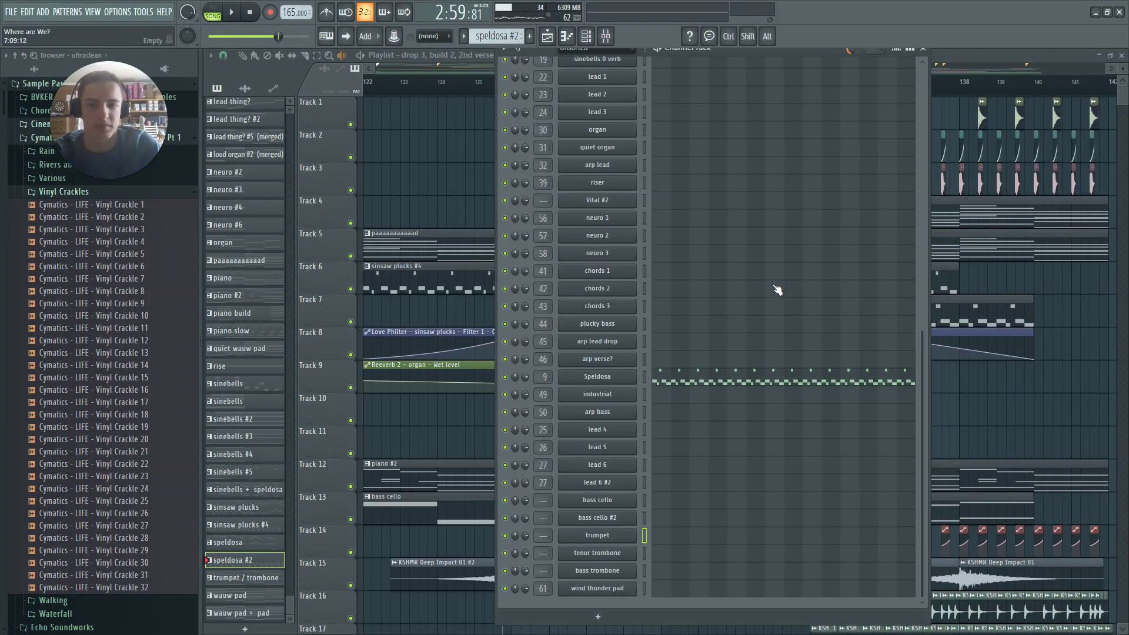
Restore the trumpet channel's BBC Symphony Orchestra instrument to Brass: Trumpets a3 and close it
{"action": "left_click", "coordinate": [617, 535]}
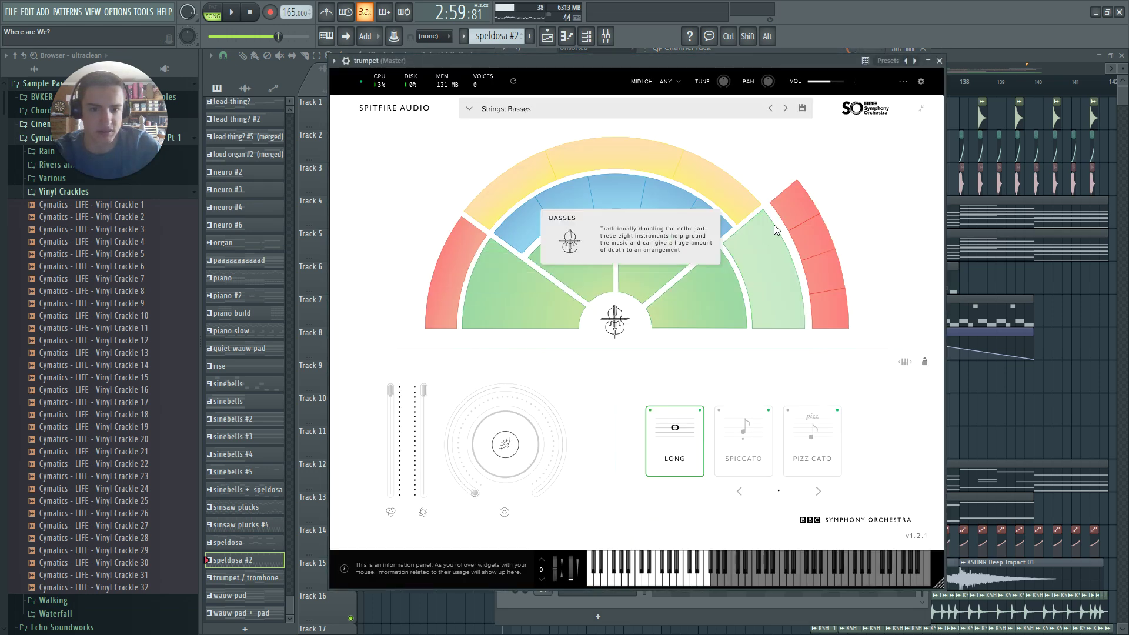
{"action": "left_click", "coordinate": [791, 209]}
{"action": "key", "text": "Escape"}
View the tenor trombone and bass trombone instruments, then close them and the channel rack
{"action": "left_click", "coordinate": [618, 556]}
{"action": "key", "text": "Escape"}
{"action": "left_click", "coordinate": [621, 569]}
{"action": "key", "text": "Escape"}
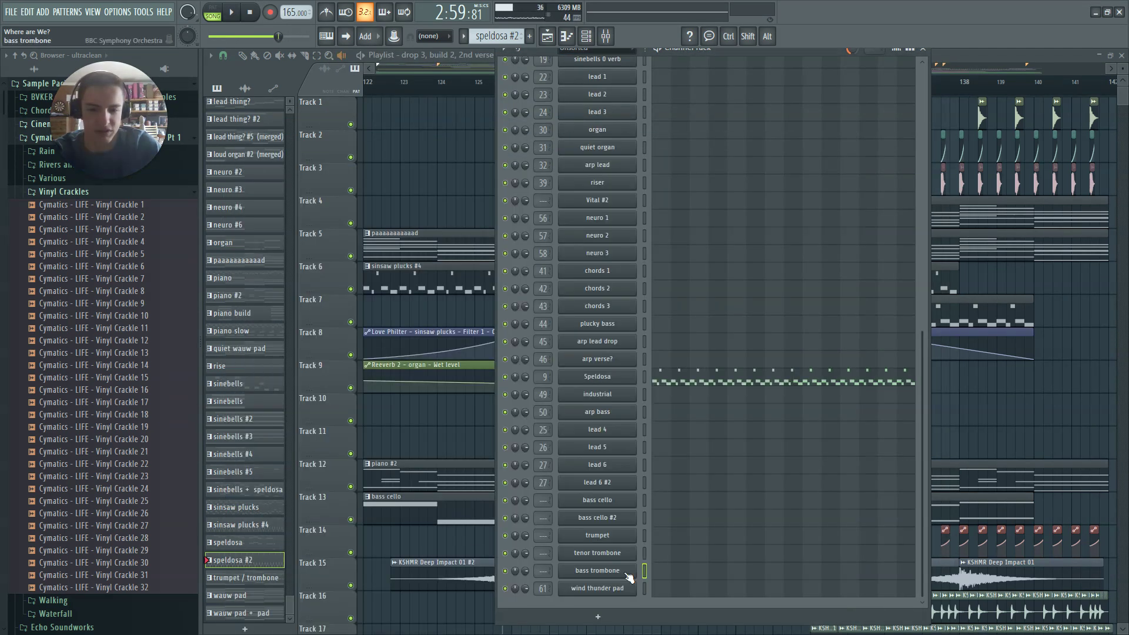
{"action": "key", "text": "Escape"}
Play the build from just before bar 126 and examine the speldosa and orchestra hit layers
{"action": "key", "text": "space"}
{"action": "scroll", "coordinate": [684, 161], "scroll_direction": "down", "scroll_amount": 1}
{"action": "scroll", "coordinate": [684, 161], "scroll_direction": "up", "scroll_amount": 1}
{"action": "key", "text": "space"}
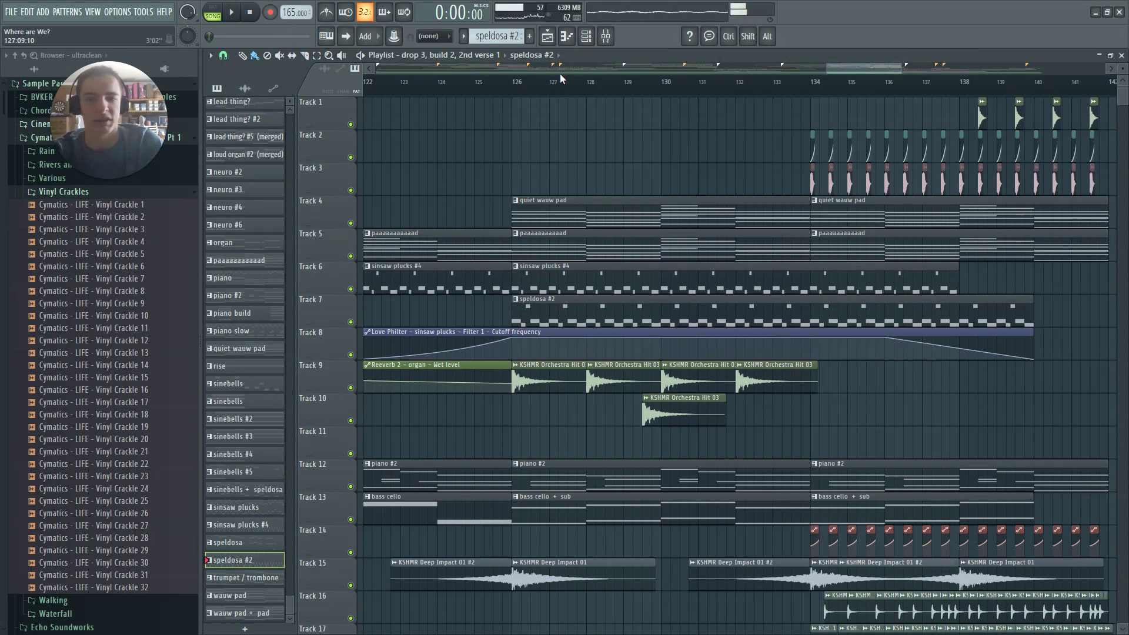
{"action": "key", "text": "space"}
{"action": "scroll", "coordinate": [549, 433], "scroll_direction": "up", "scroll_amount": 3}
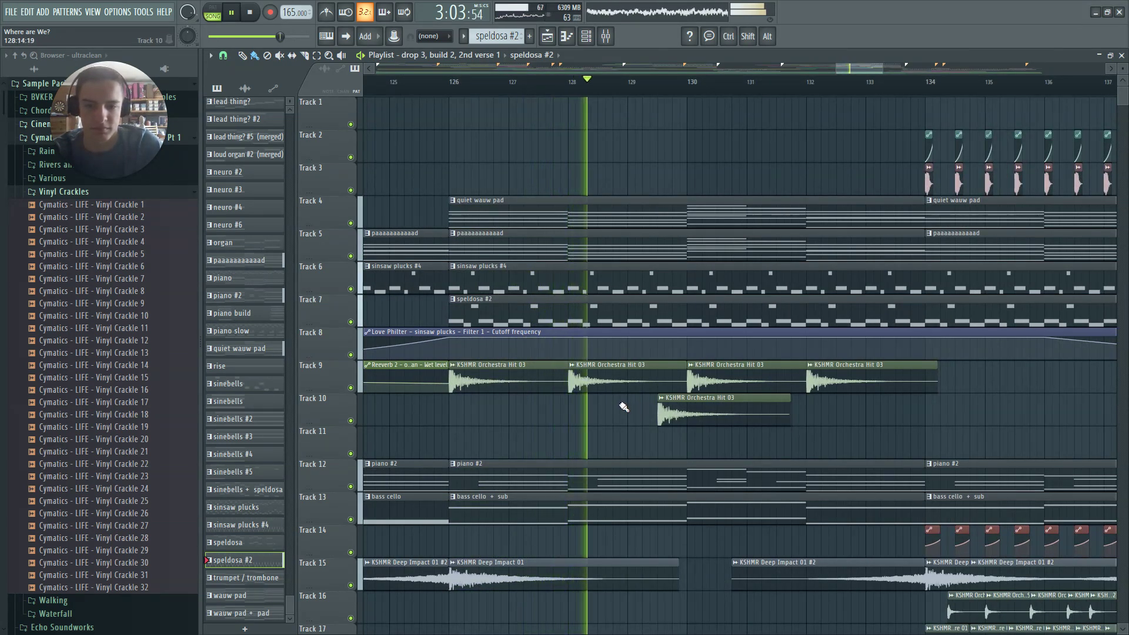
Stop playback and audition the first KSHMR Orchestra Hit 03 clip at bar 126 on its own
{"action": "scroll", "coordinate": [647, 412], "scroll_direction": "down", "scroll_amount": 4}
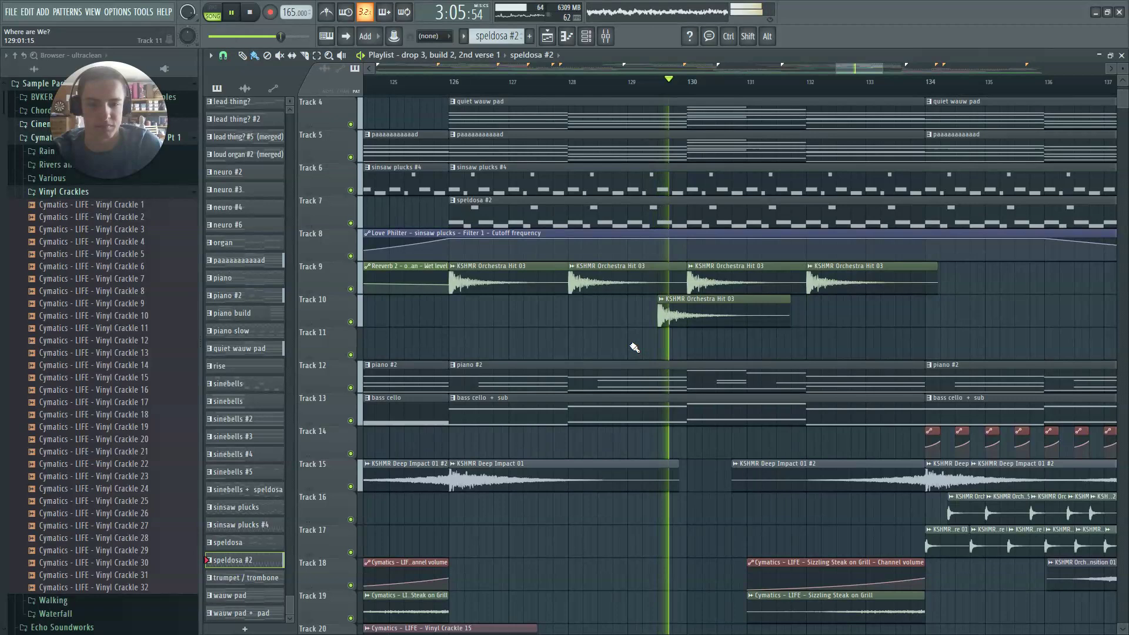
{"action": "key", "text": "space"}
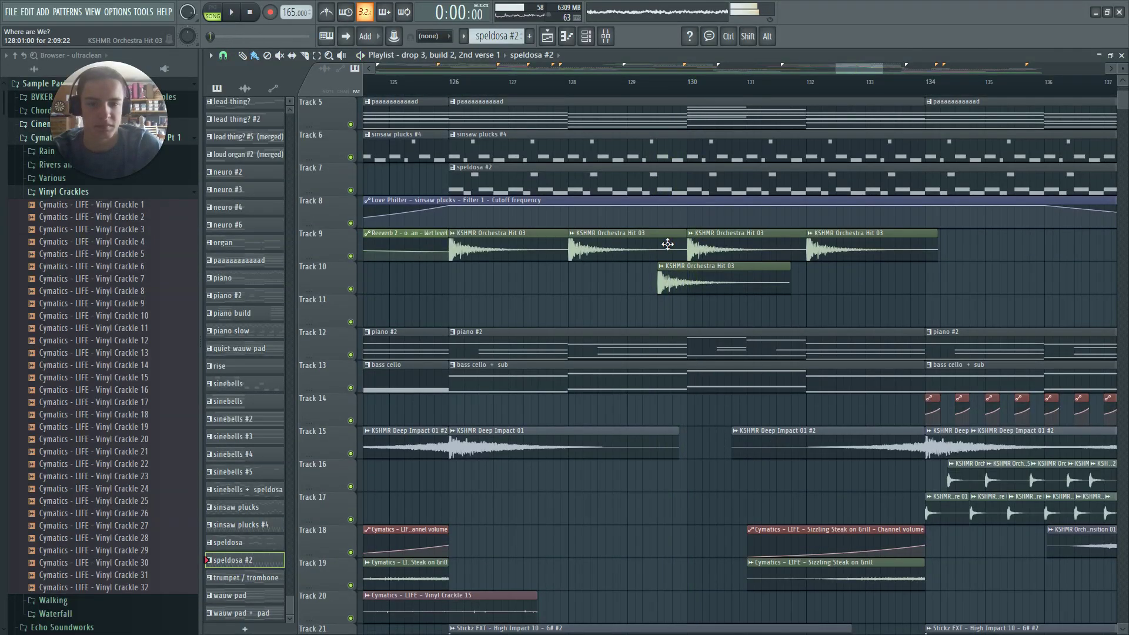
{"action": "left_click", "coordinate": [454, 241], "text": "ctrl"}
{"action": "key", "text": "space"}
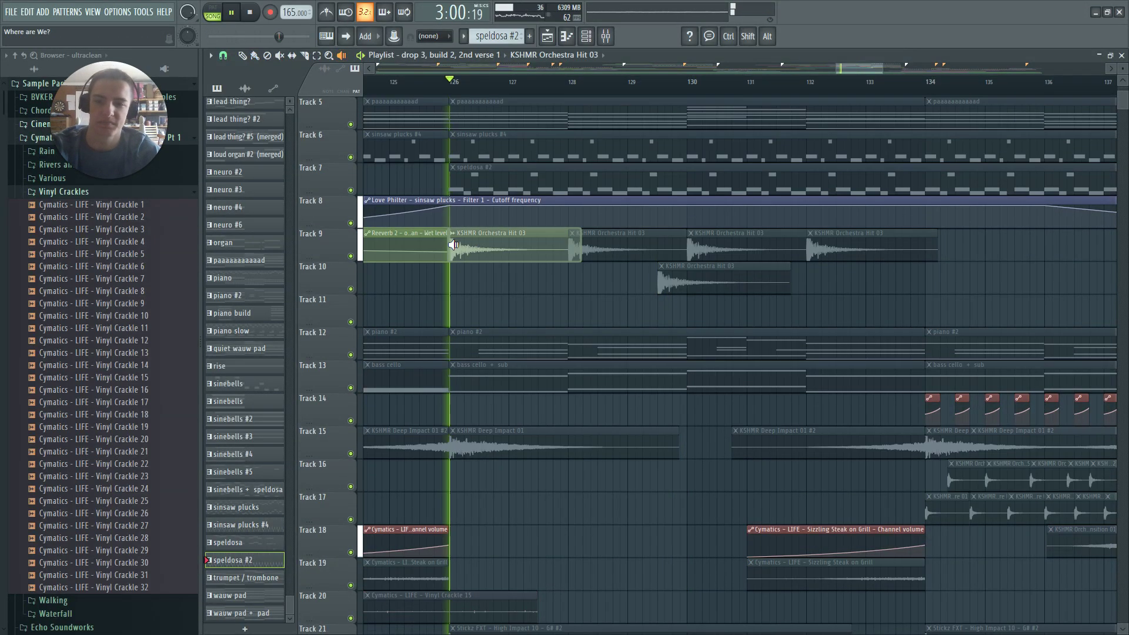
{"action": "key", "text": "space"}
Inspect the Fruity Love Philter effect on the KSHMR Orchestra Hit 03 mixer insert, then close the mixer
{"action": "key", "text": "b"}
{"action": "left_click", "coordinate": [496, 255]}
{"action": "key", "text": "F9"}
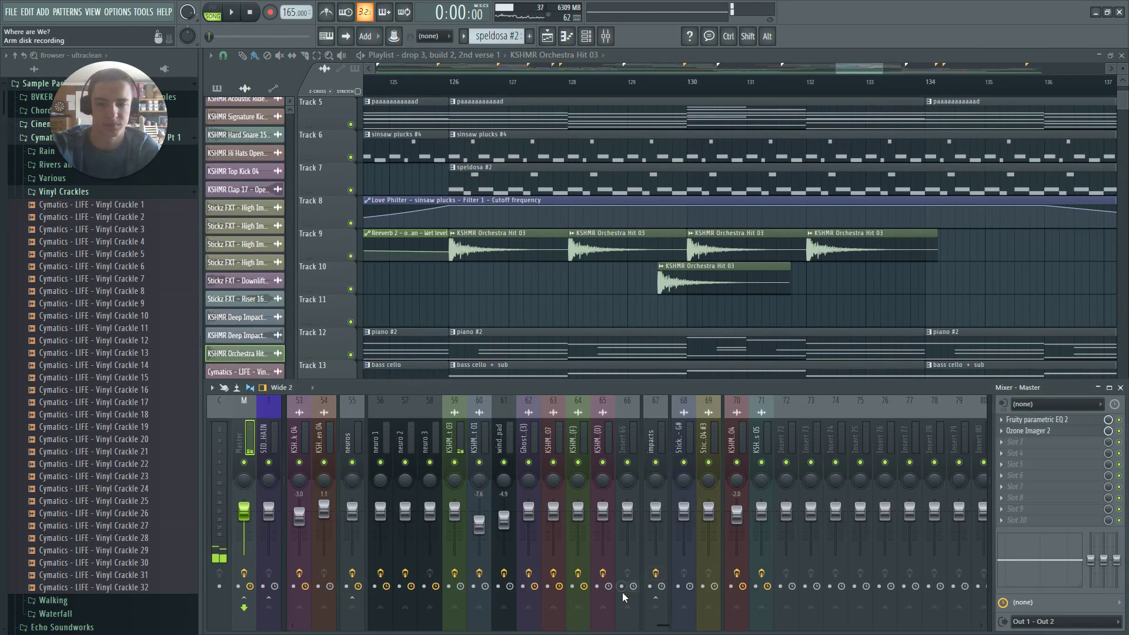
{"action": "left_click", "coordinate": [457, 448]}
{"action": "left_click", "coordinate": [1035, 419]}
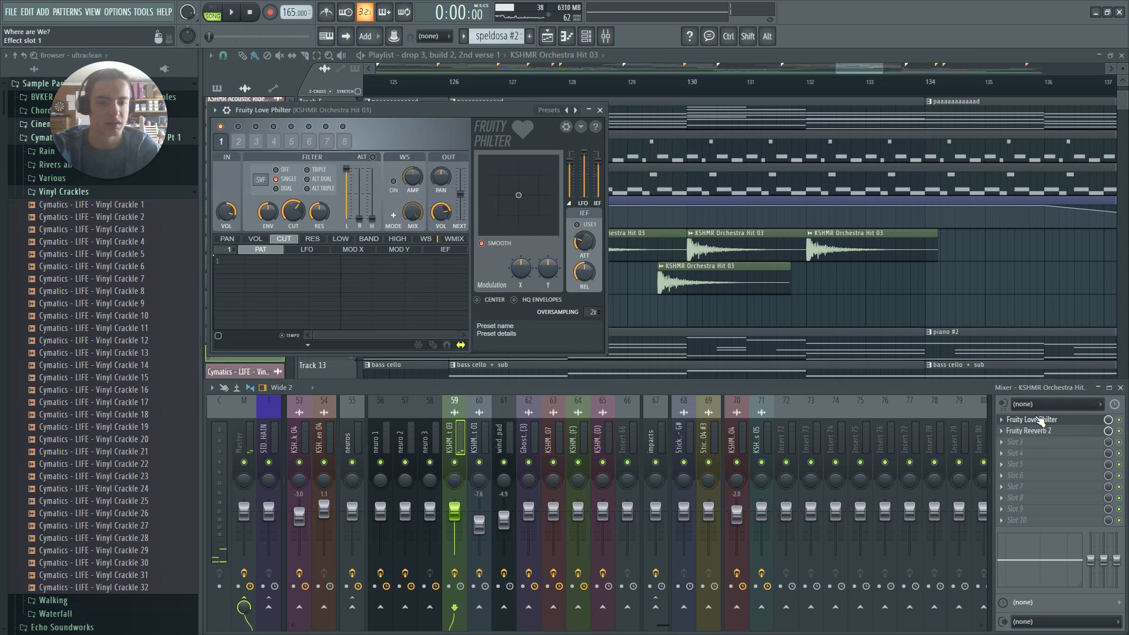
{"action": "key", "text": "Escape"}
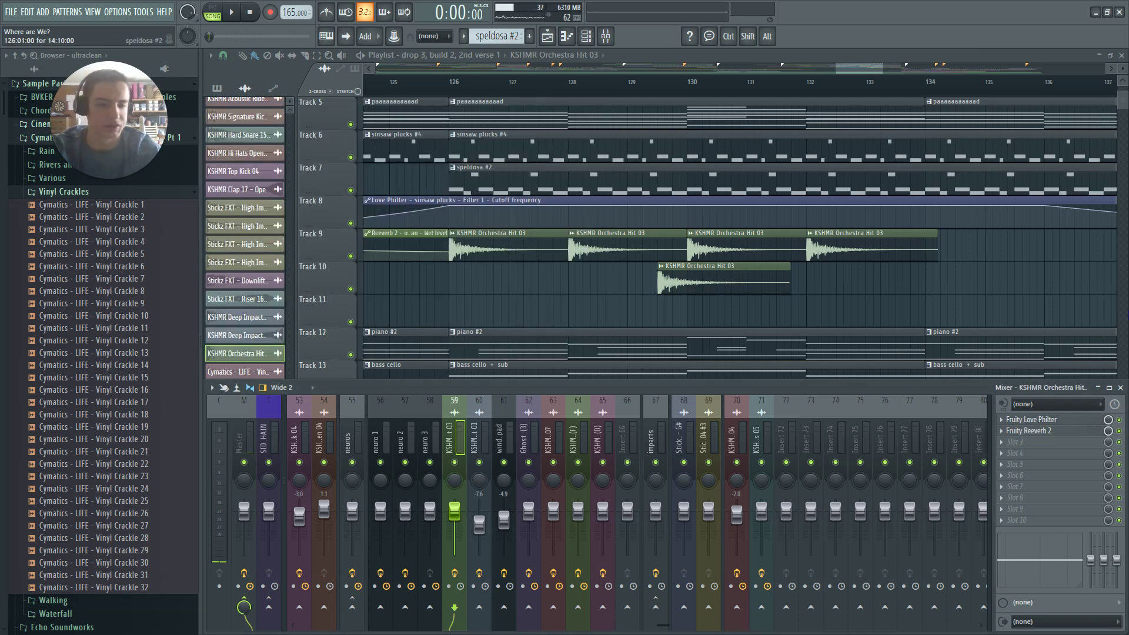
{"action": "key", "text": "F9"}
Play the arrangement from the start of the section at bar 126
{"action": "scroll", "coordinate": [891, 236], "scroll_direction": "down", "scroll_amount": 6}
{"action": "scroll", "coordinate": [926, 125], "scroll_direction": "down", "scroll_amount": 1}
{"action": "left_click_drag", "start_coordinate": [845, 69], "coordinate": [860, 67]}
{"action": "scroll", "coordinate": [940, 147], "scroll_direction": "up", "scroll_amount": 6}
{"action": "scroll", "coordinate": [1118, 233], "scroll_direction": "up", "scroll_amount": 1}
{"action": "scroll", "coordinate": [1117, 234], "scroll_direction": "up", "scroll_amount": 1}
{"action": "left_click", "coordinate": [530, 83]}
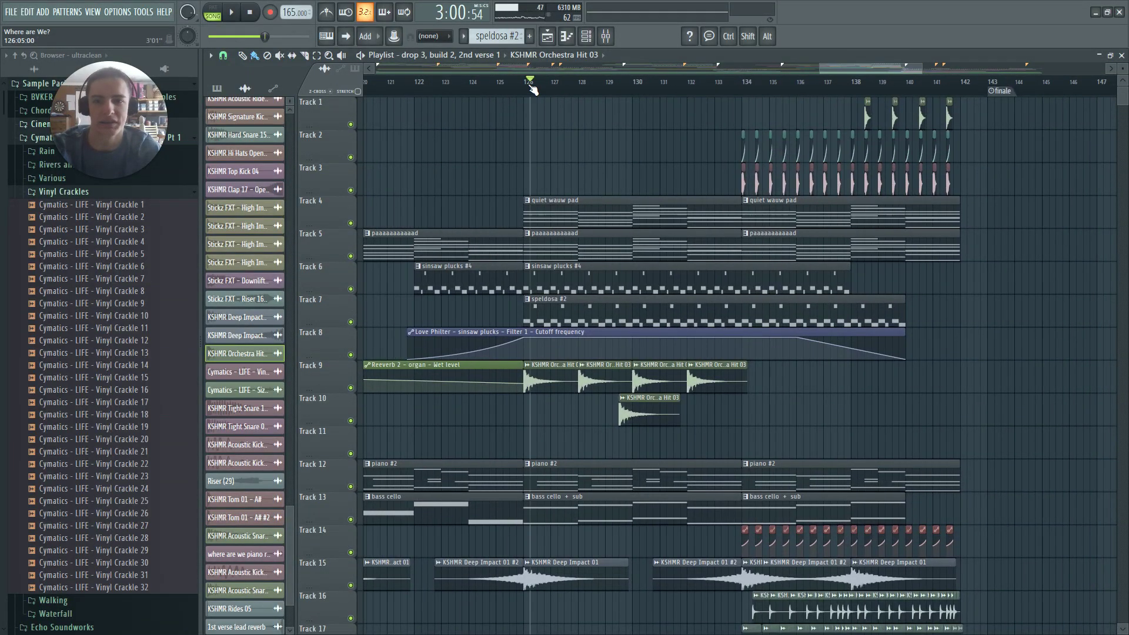
{"action": "key", "text": "space"}
{"action": "scroll", "coordinate": [548, 253], "scroll_direction": "down", "scroll_amount": 2}
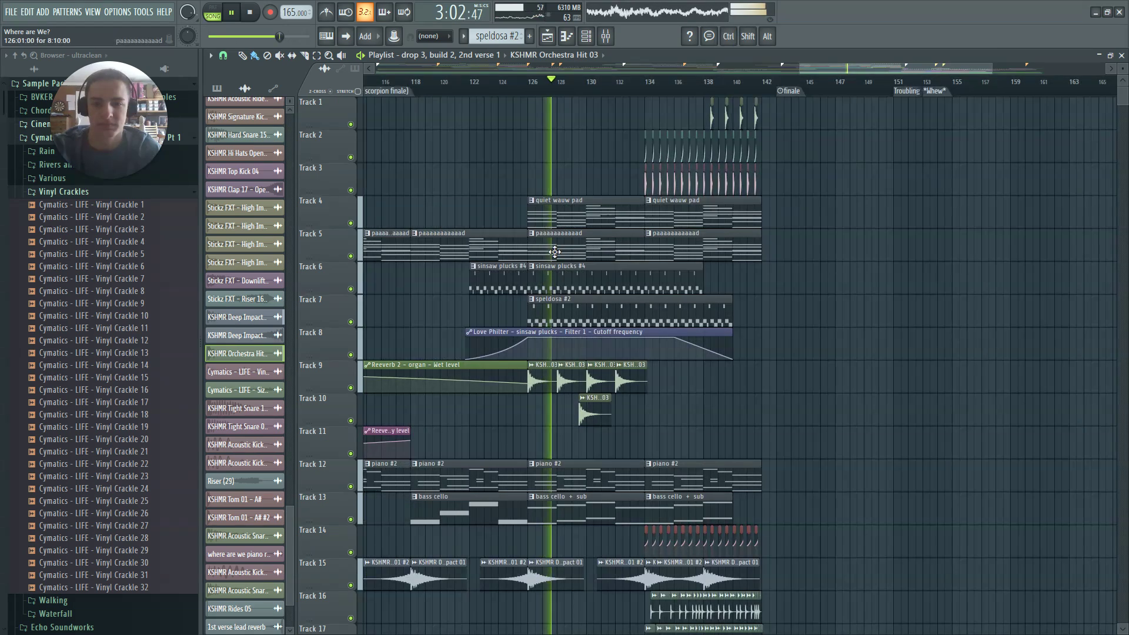
Stop playback and examine the wind thunder pad notes of the Track 5 pad clip in the piano roll
{"action": "double_click", "coordinate": [548, 253]}
{"action": "key", "text": "space"}
{"action": "scroll", "coordinate": [569, 210], "scroll_direction": "down", "scroll_amount": 5}
{"action": "scroll", "coordinate": [477, 61], "scroll_direction": "up", "scroll_amount": 1}
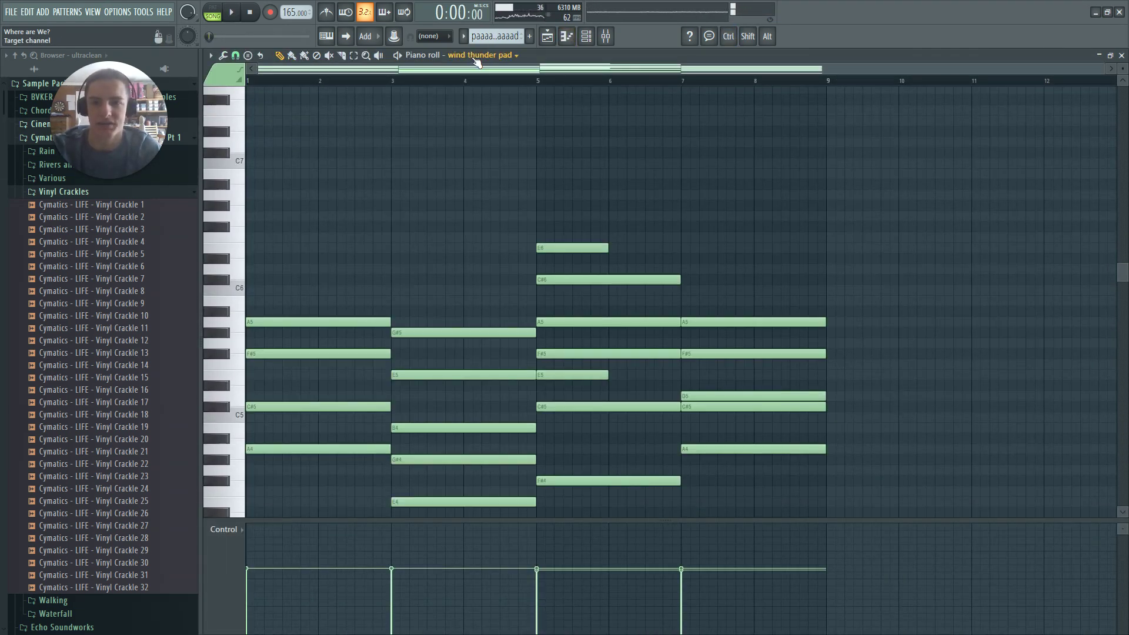
{"action": "scroll", "coordinate": [502, 111], "scroll_direction": "down", "scroll_amount": 3}
{"action": "key", "text": "F5"}
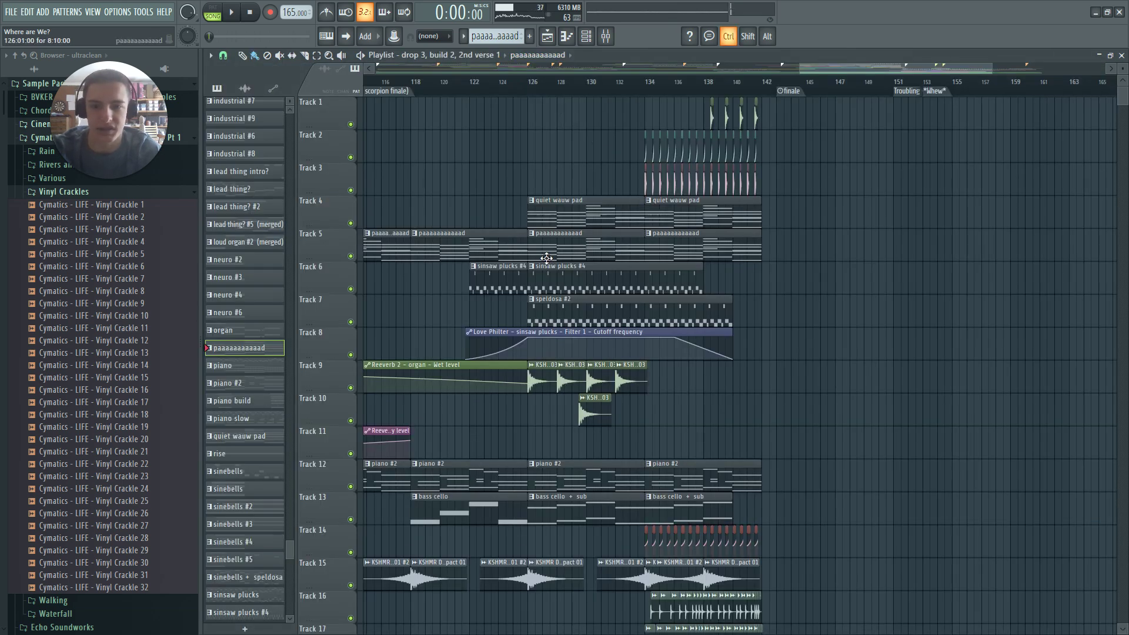
Audition the quiet wauw pad clip on Track 4 and inspect its channel's Vital synth patch
{"action": "key", "text": "y"}
{"action": "right_click", "coordinate": [544, 205]}
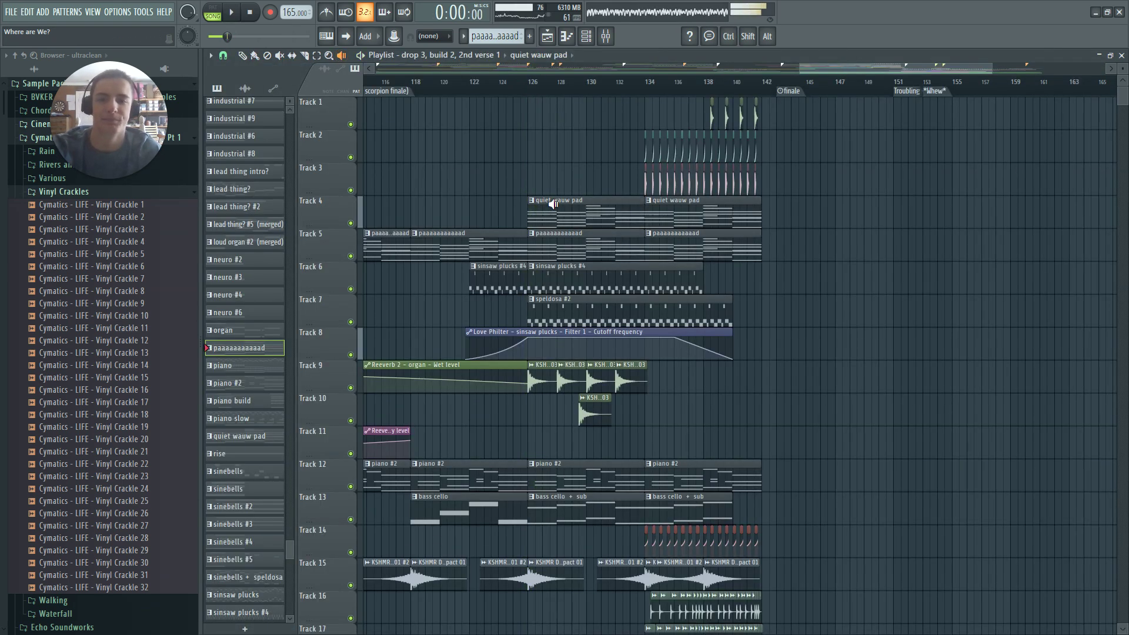
{"action": "double_click", "coordinate": [553, 203]}
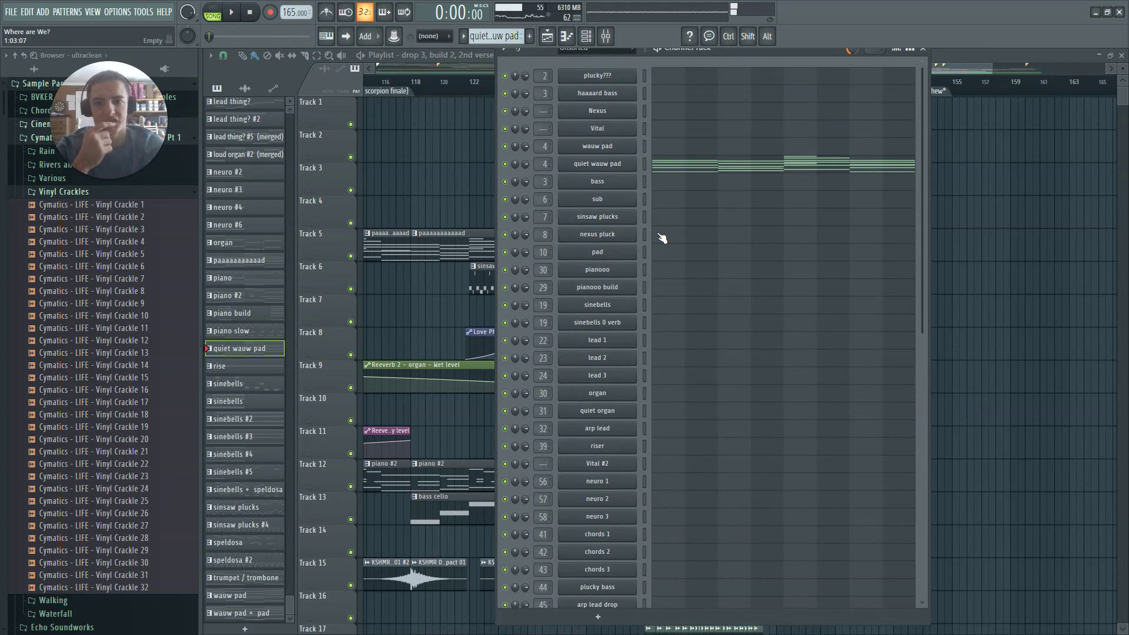
{"action": "left_click", "coordinate": [632, 148]}
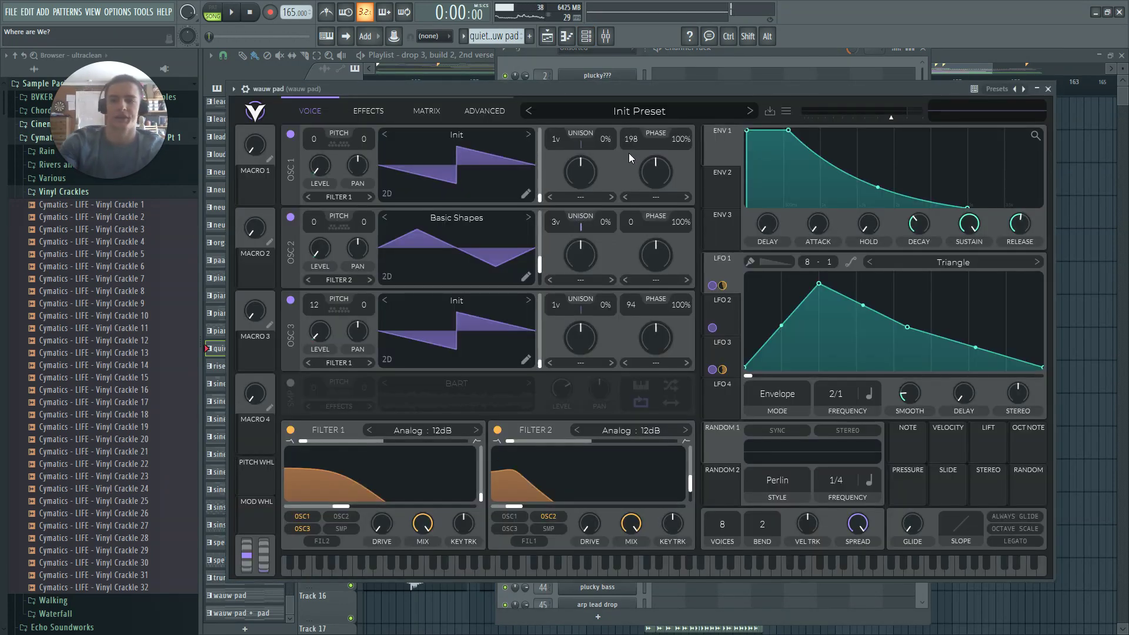
{"action": "key", "text": "Escape"}
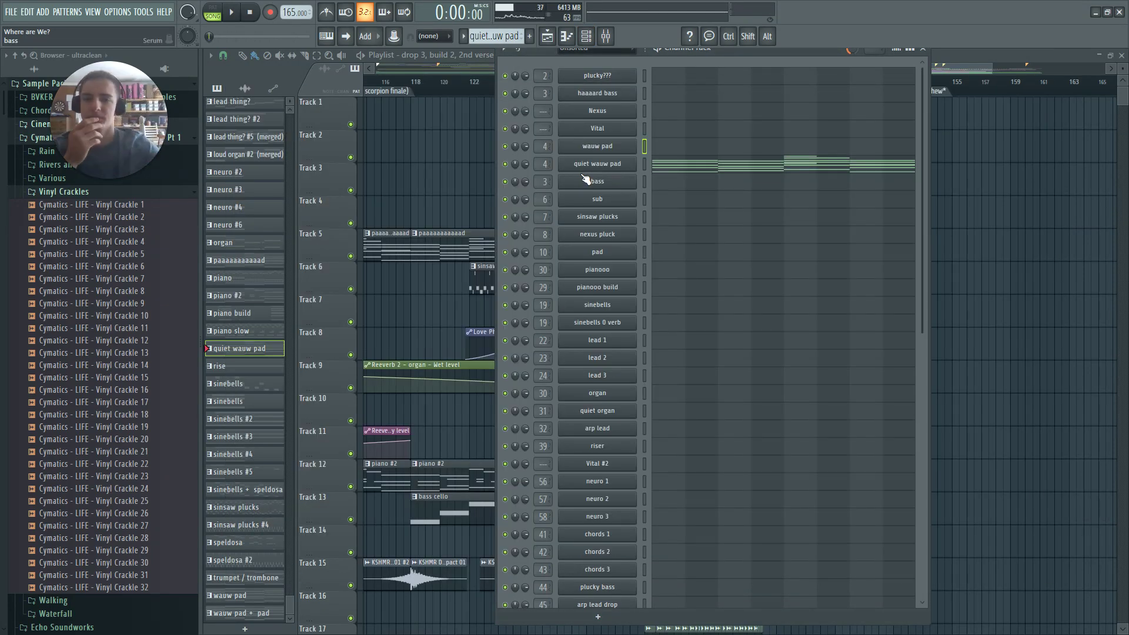
{"action": "left_click", "coordinate": [598, 169]}
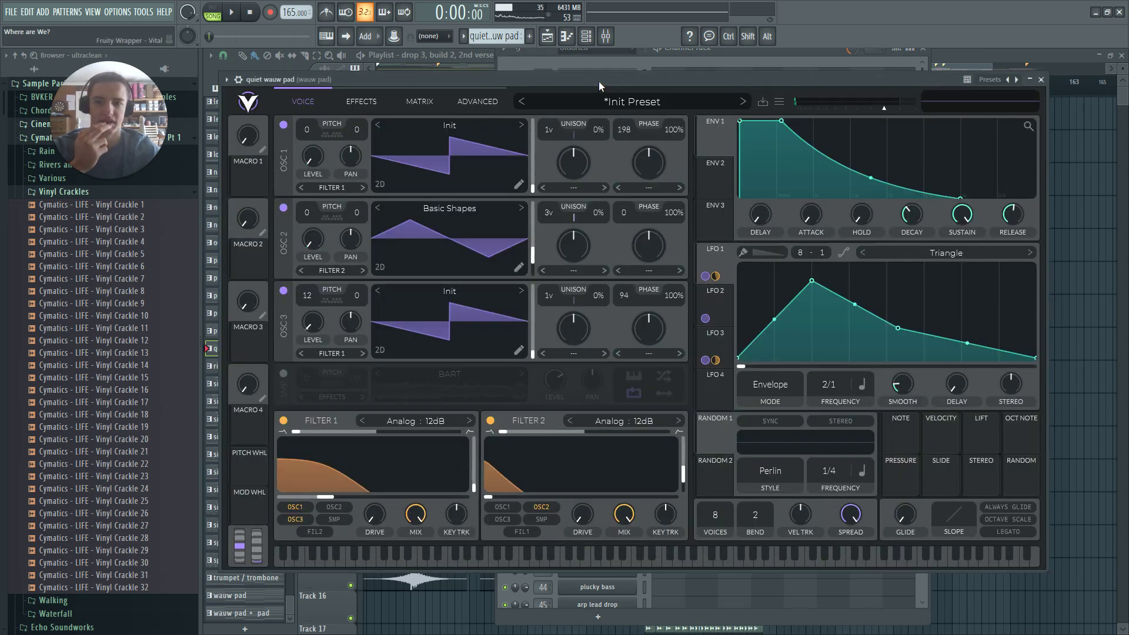
{"action": "left_click_drag", "start_coordinate": [598, 81], "coordinate": [631, 286]}
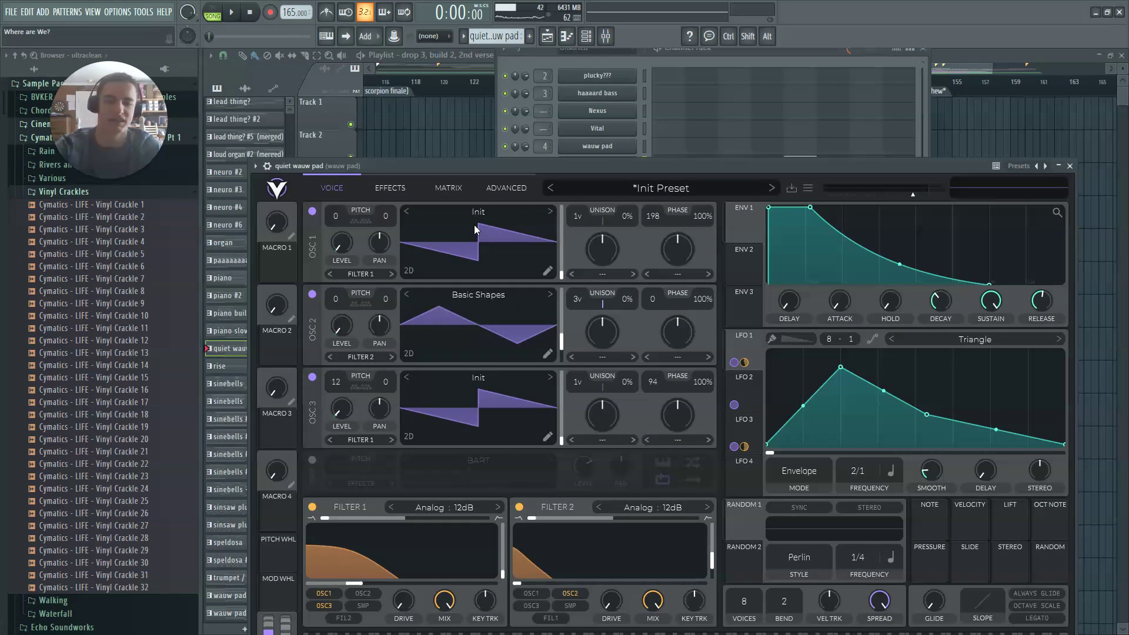
{"action": "key", "text": "Escape"}
{"action": "key", "text": "Escape"}
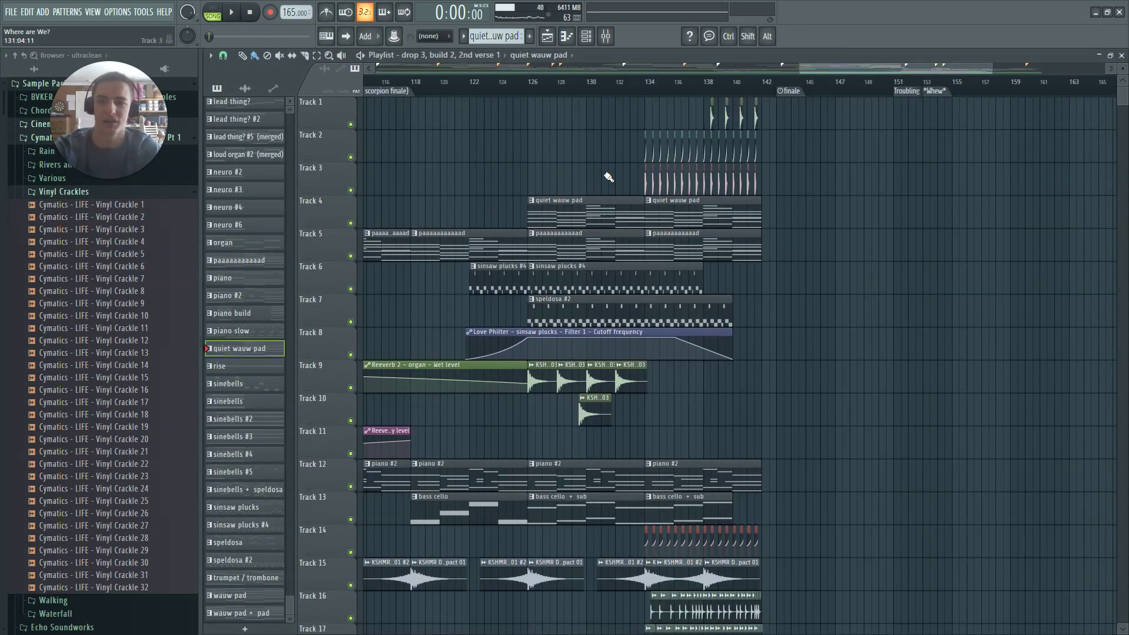
Open the wind thunder pad instrument used by the pad clip at bar 126 on Track 5
{"action": "double_click", "coordinate": [566, 248]}
{"action": "scroll", "coordinate": [643, 311], "scroll_direction": "down", "scroll_amount": 10}
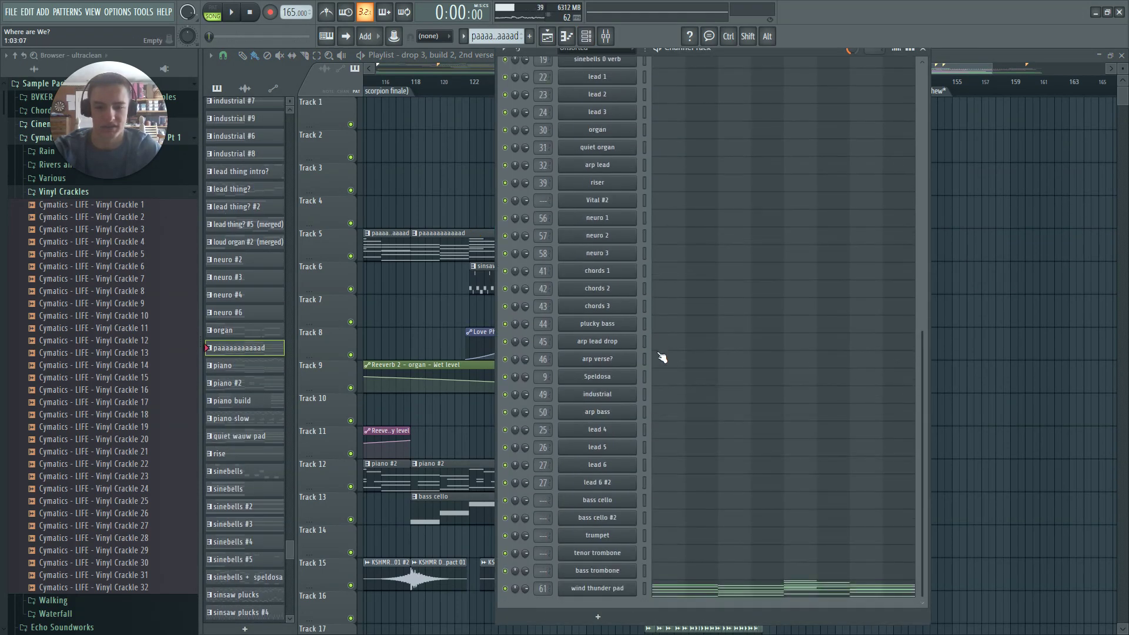
{"action": "left_click", "coordinate": [607, 588]}
{"action": "left_click_drag", "start_coordinate": [347, 157], "coordinate": [378, 149]}
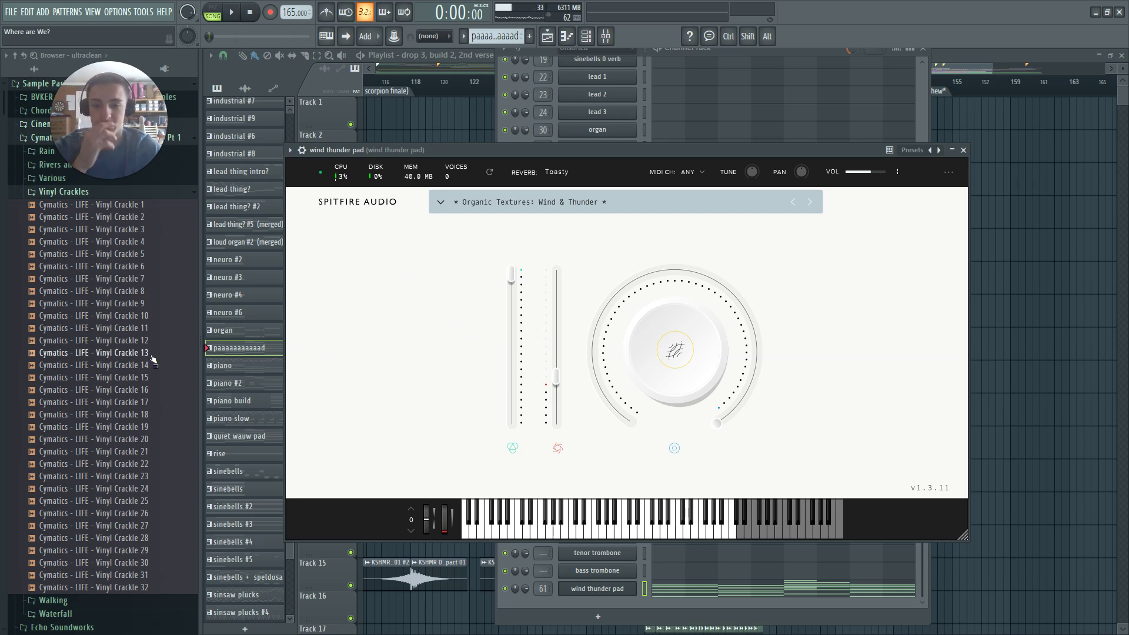
Browse the LABS preset list and its instrument categories, keeping the Organic Textures: Wind & Thunder preset
{"action": "left_click", "coordinate": [442, 201]}
{"action": "left_click_drag", "start_coordinate": [509, 399], "coordinate": [509, 437]}
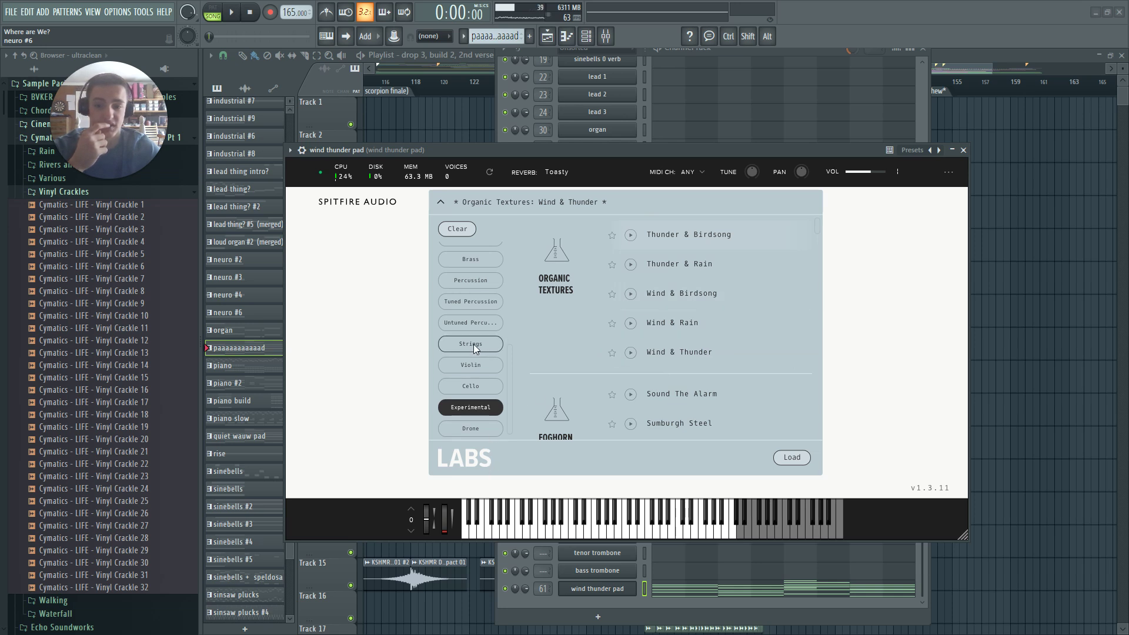
{"action": "scroll", "coordinate": [481, 359], "scroll_direction": "up", "scroll_amount": 5}
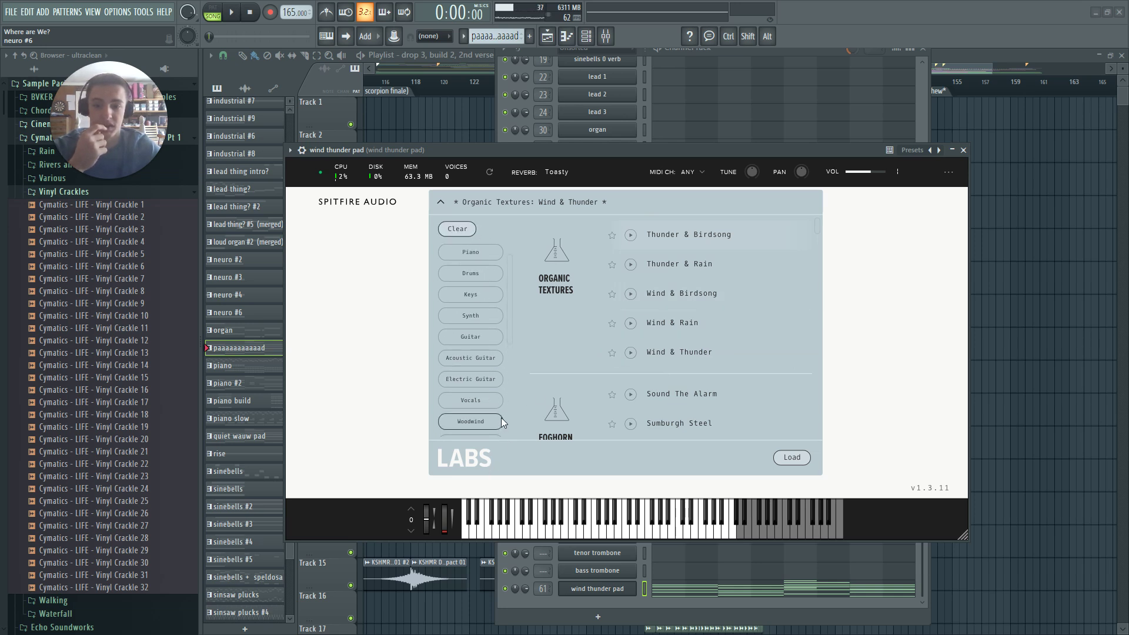
{"action": "left_click", "coordinate": [441, 203]}
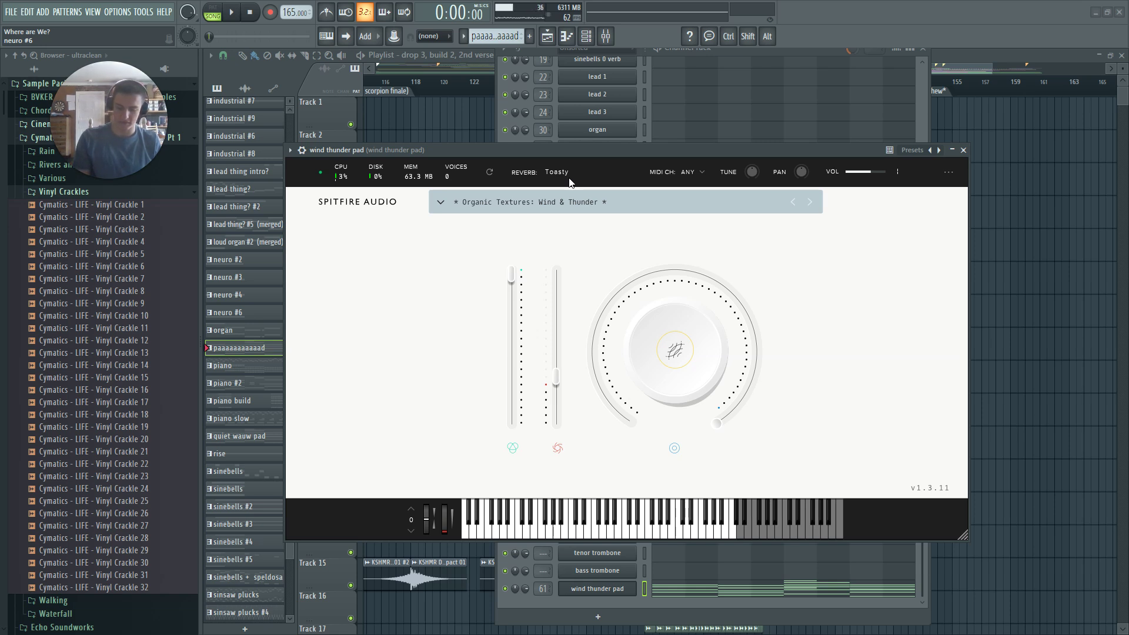
Audition the wind thunder pad with single notes and raised dynamics, and set its dynamics to about 32%
{"action": "key", "text": "e"}
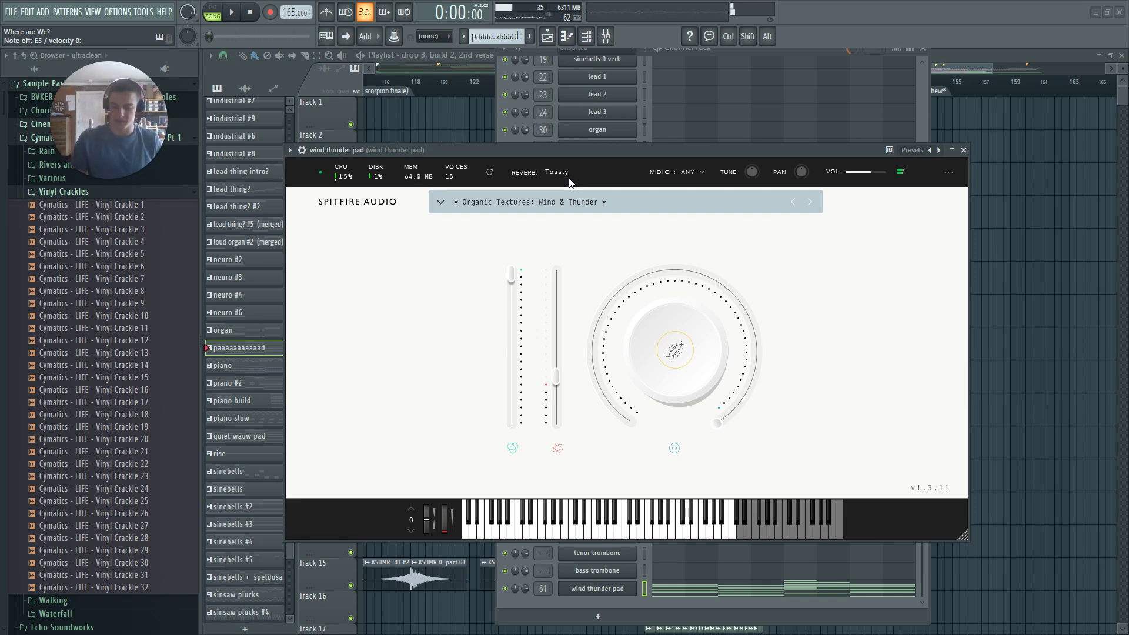
{"action": "key", "text": "e"}
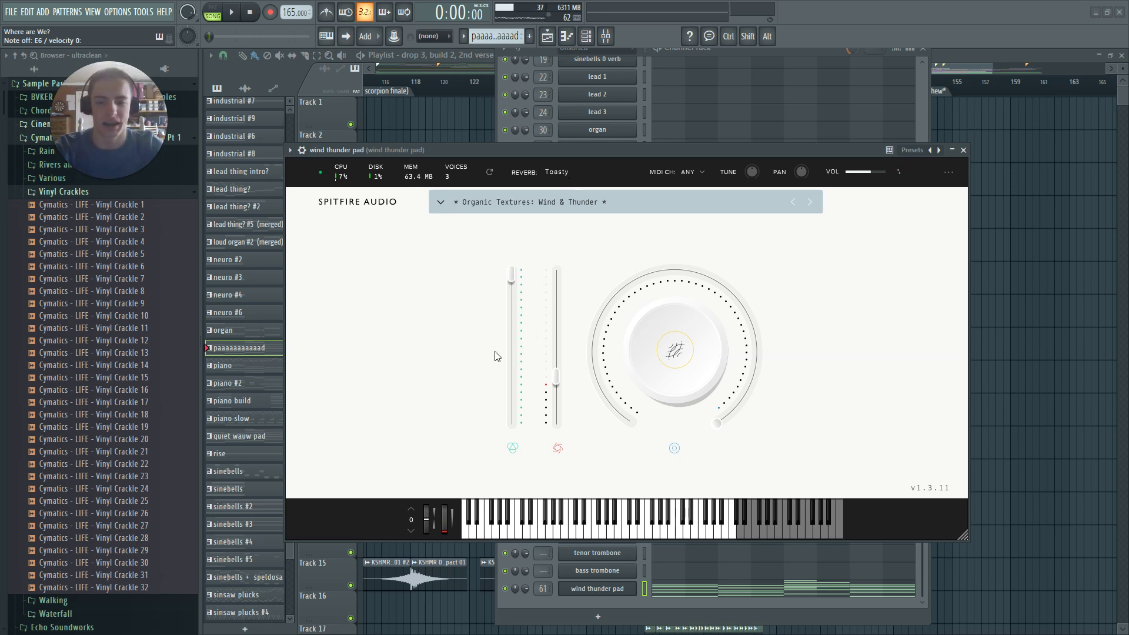
{"action": "left_click_drag", "start_coordinate": [556, 377], "coordinate": [555, 274]}
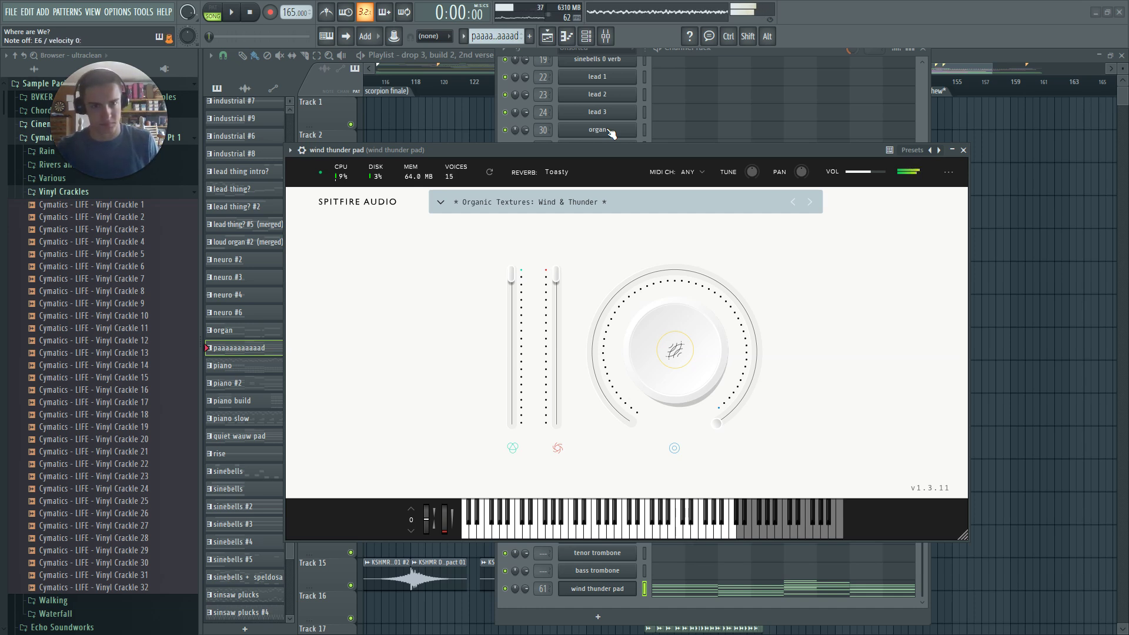
{"action": "left_click_drag", "start_coordinate": [556, 274], "coordinate": [555, 372]}
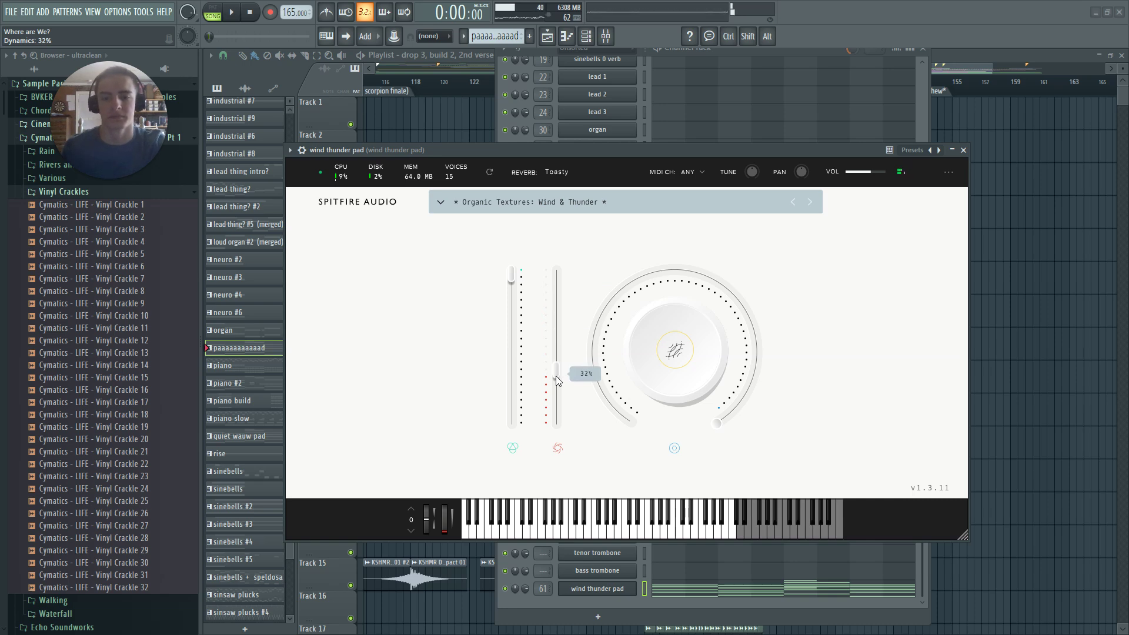
{"action": "left_click", "coordinate": [641, 149]}
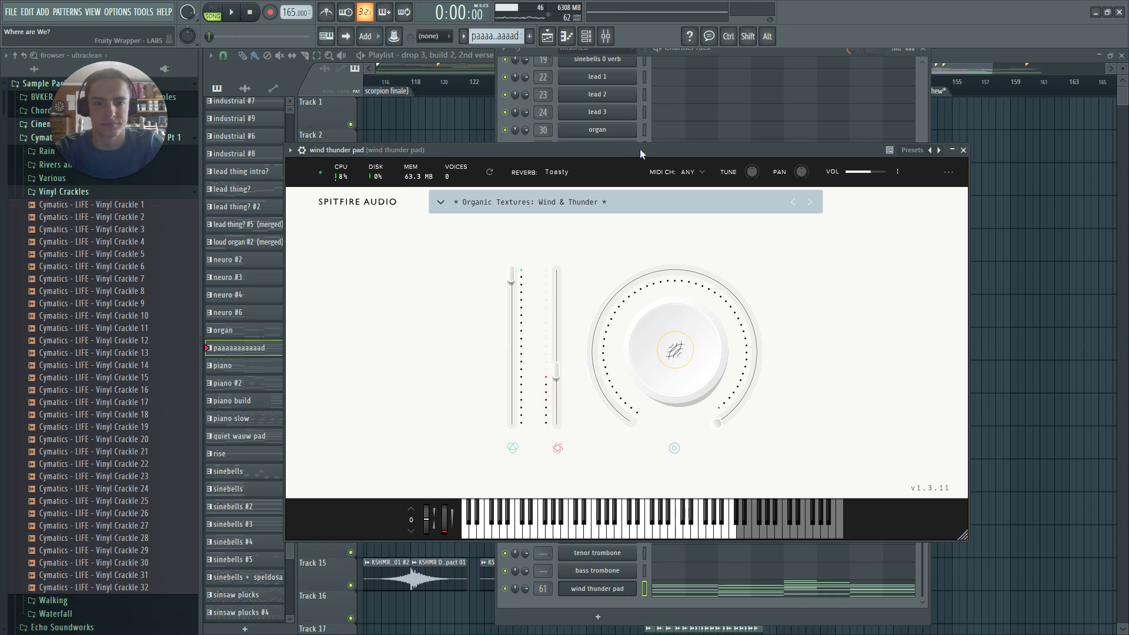
{"action": "key", "text": "Escape"}
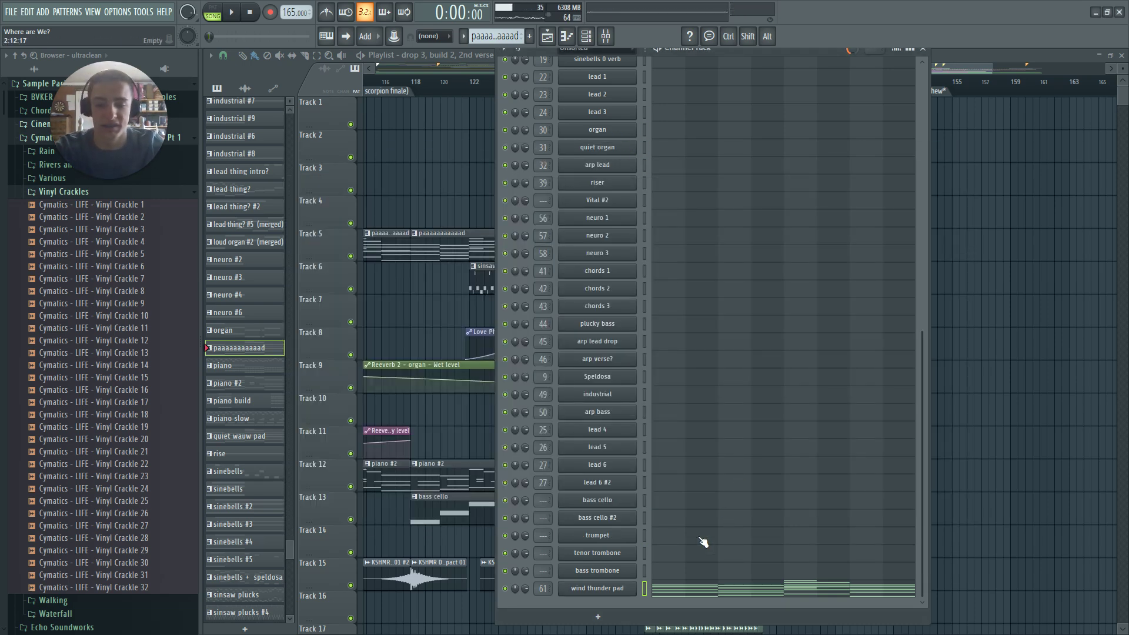
Replace the Ozone Imager 2 on the wind thunder pad insert with a new Ozone Imager 2 at 53% width with Stereoize on
{"action": "key", "text": "F9"}
{"action": "left_click", "coordinate": [1026, 420]}
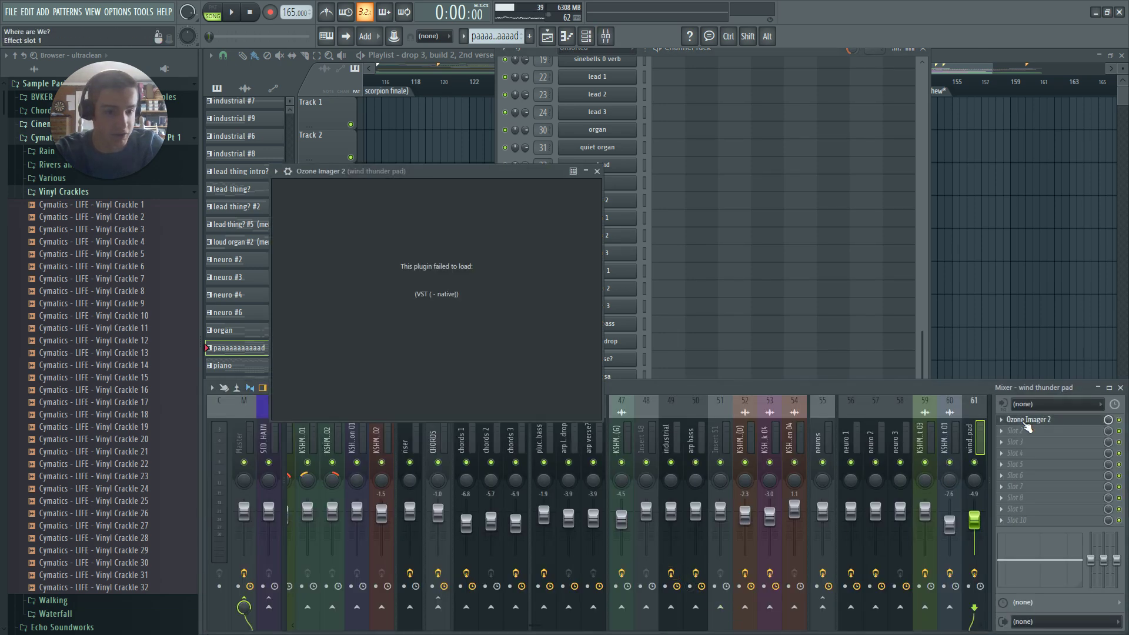
{"action": "left_click", "coordinate": [1000, 421]}
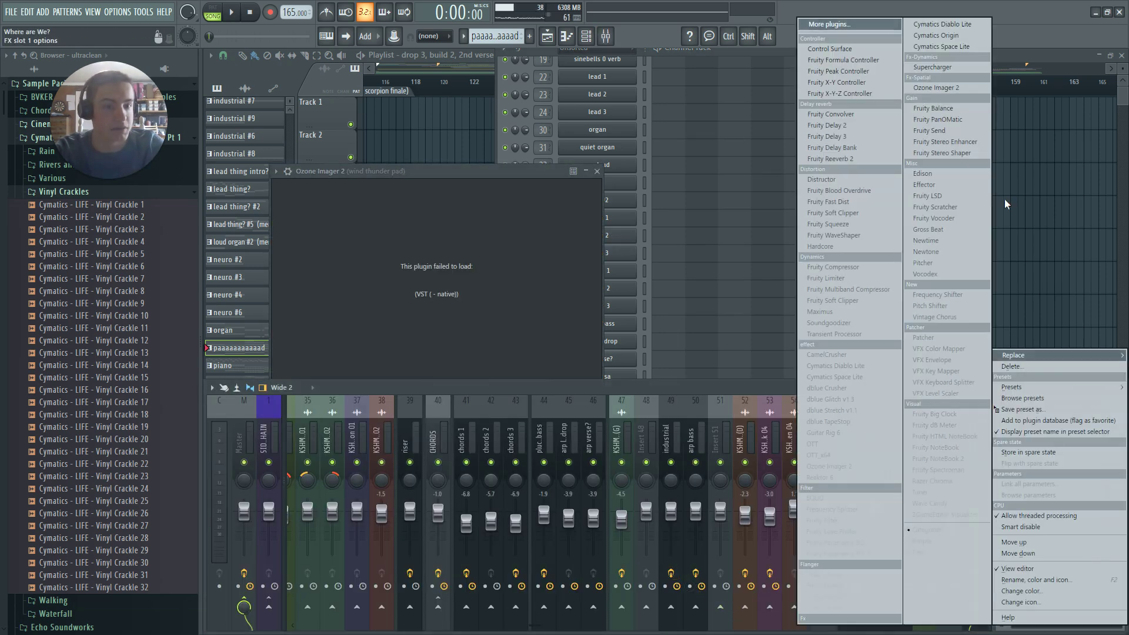
{"action": "left_click", "coordinate": [982, 90]}
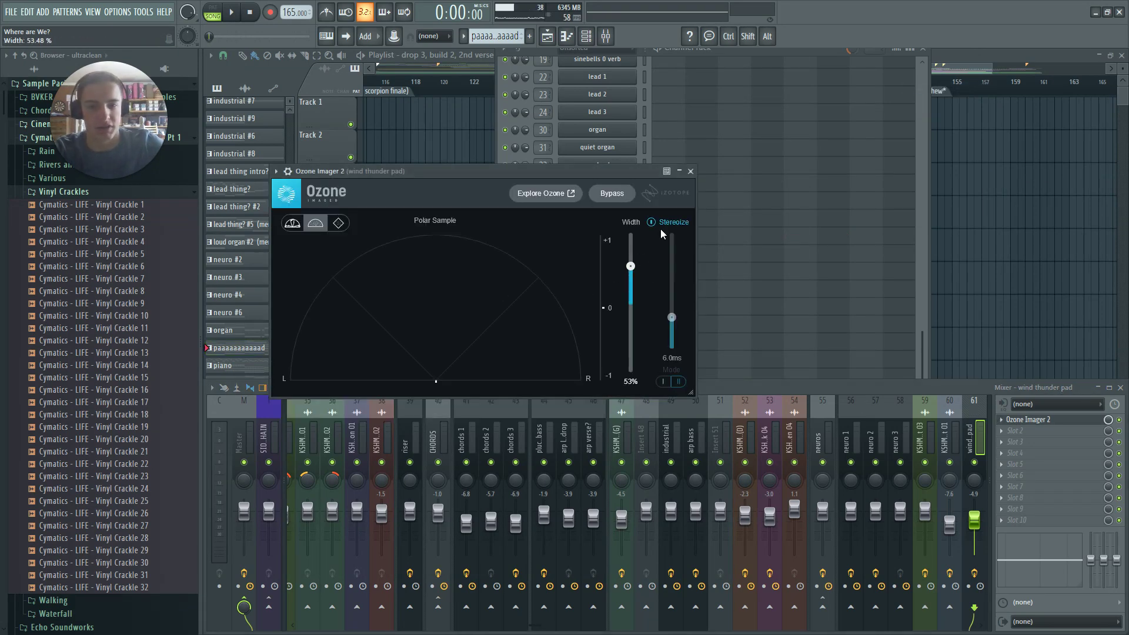
{"action": "key", "text": "Escape"}
{"action": "key", "text": "Escape"}
{"action": "key", "text": "Escape"}
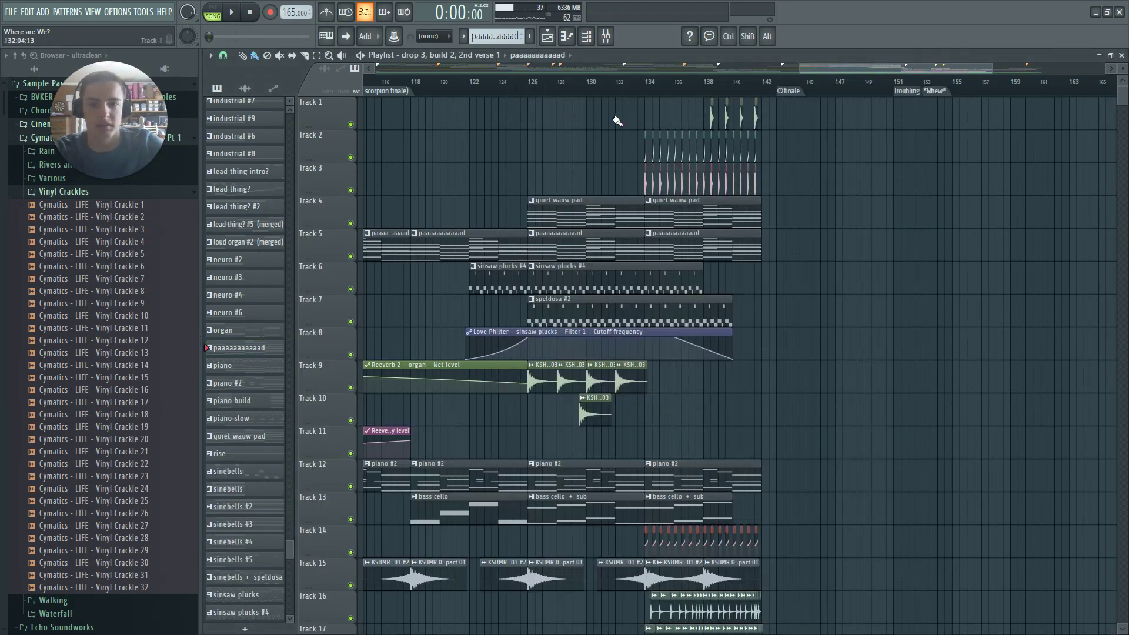
Play the arrangement from around bar 123 into the section at bar 126, then stop playback
{"action": "left_click", "coordinate": [493, 88]}
{"action": "key", "text": "space"}
{"action": "scroll", "coordinate": [497, 92], "scroll_direction": "up", "scroll_amount": 2}
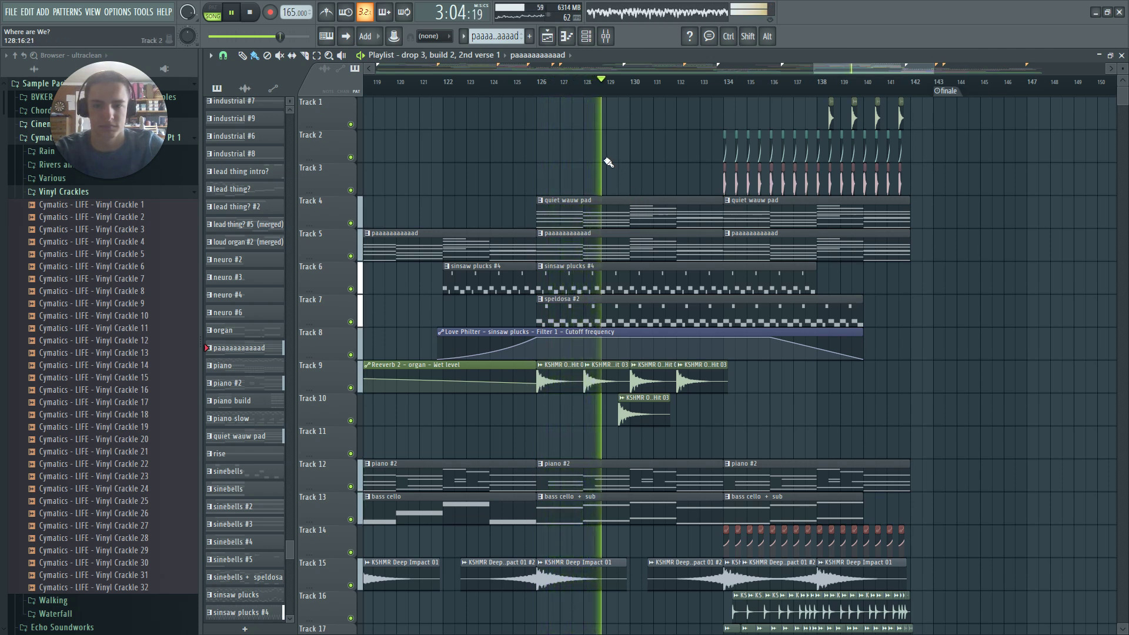
{"action": "key", "text": "space"}
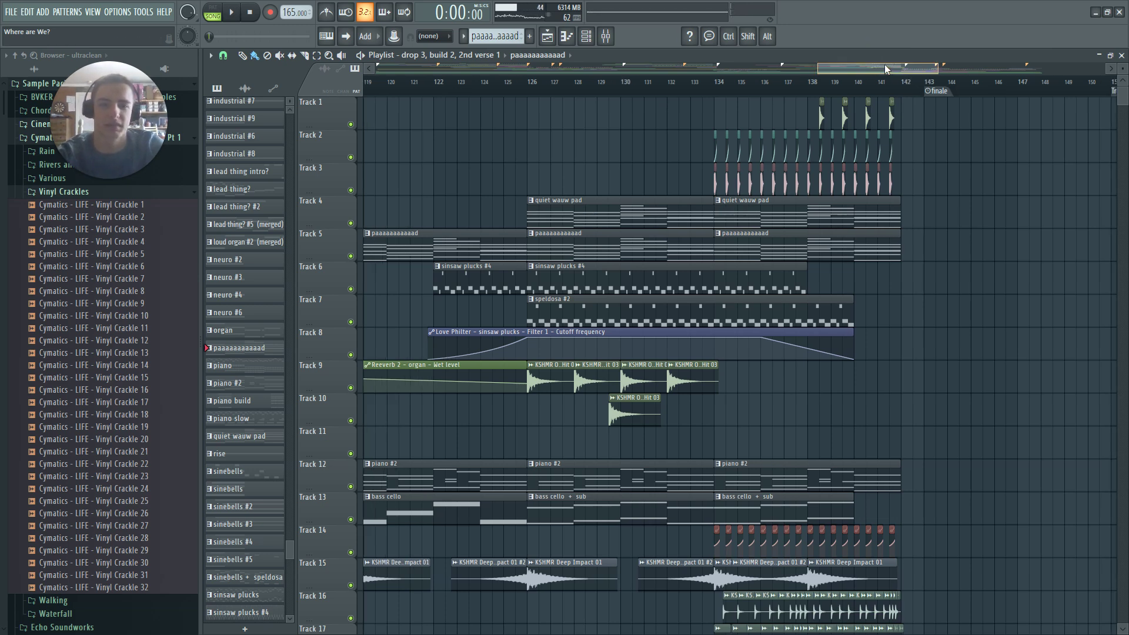
{"action": "scroll", "coordinate": [552, 177], "scroll_direction": "up", "scroll_amount": 4}
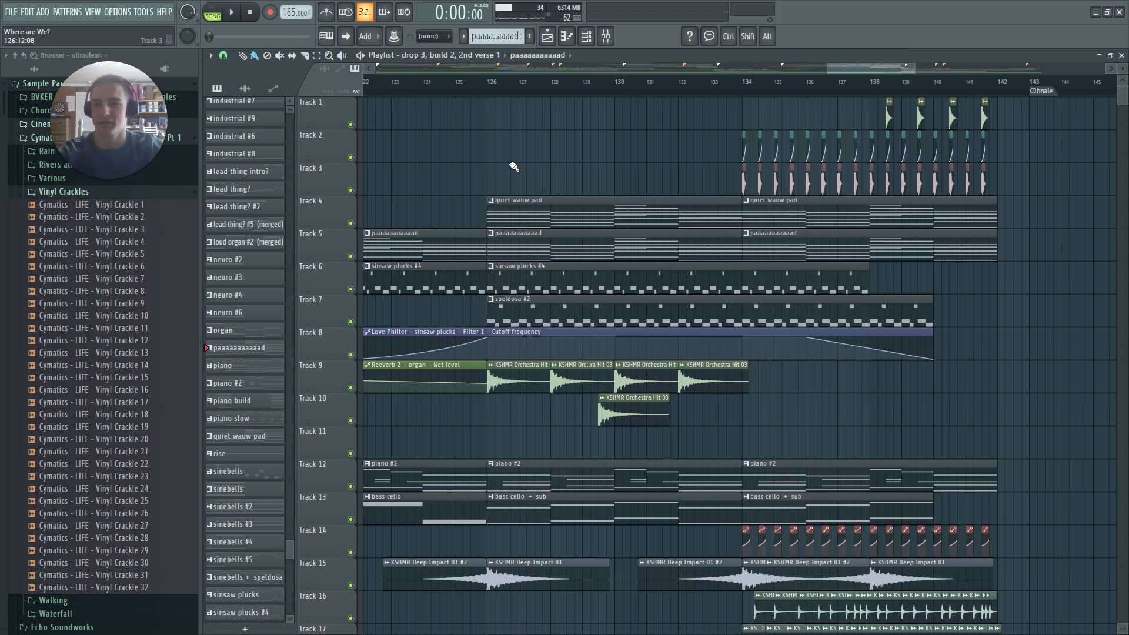
Play the arrangement from bar 126 and save the project during playback
{"action": "key", "text": "space"}
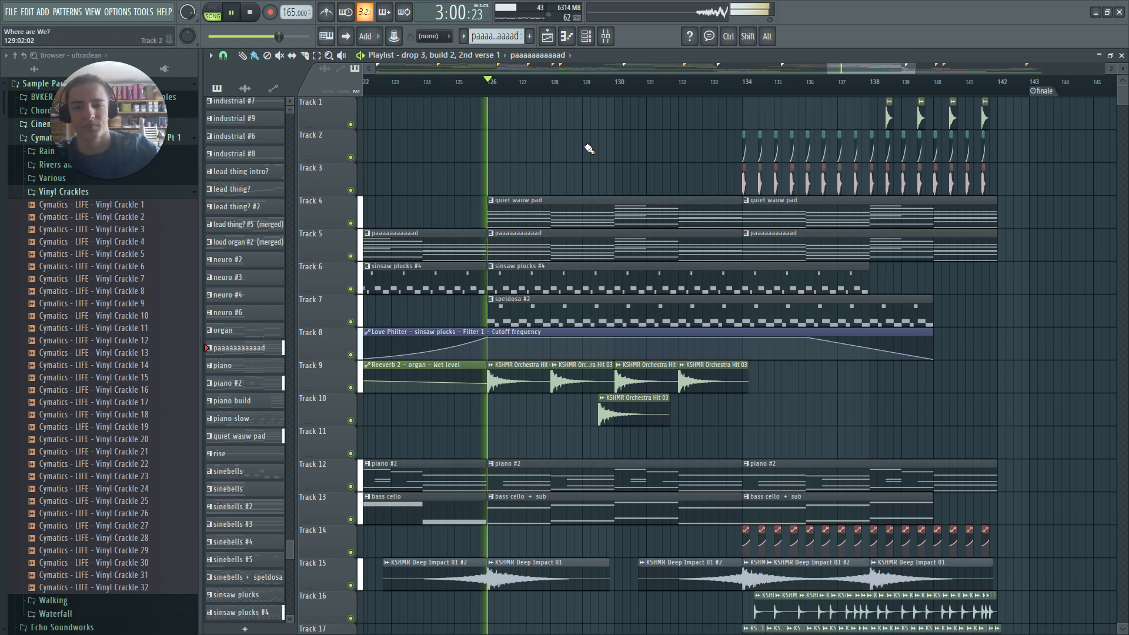
{"action": "scroll", "coordinate": [1014, 274], "scroll_direction": "down", "scroll_amount": 3}
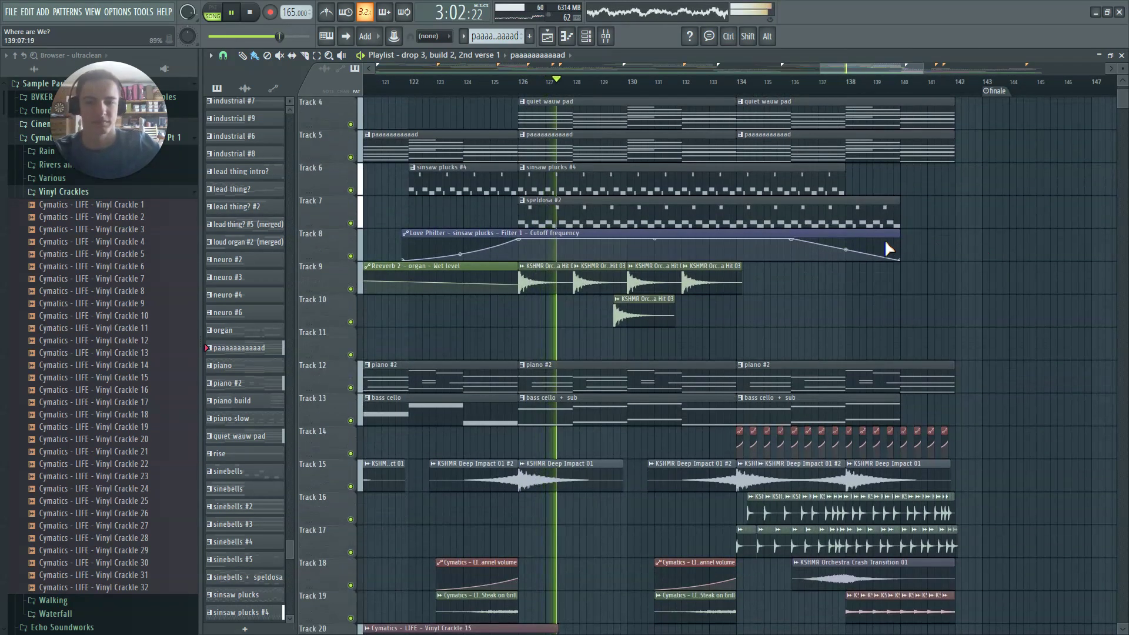
{"action": "key", "text": "ctrl+s"}
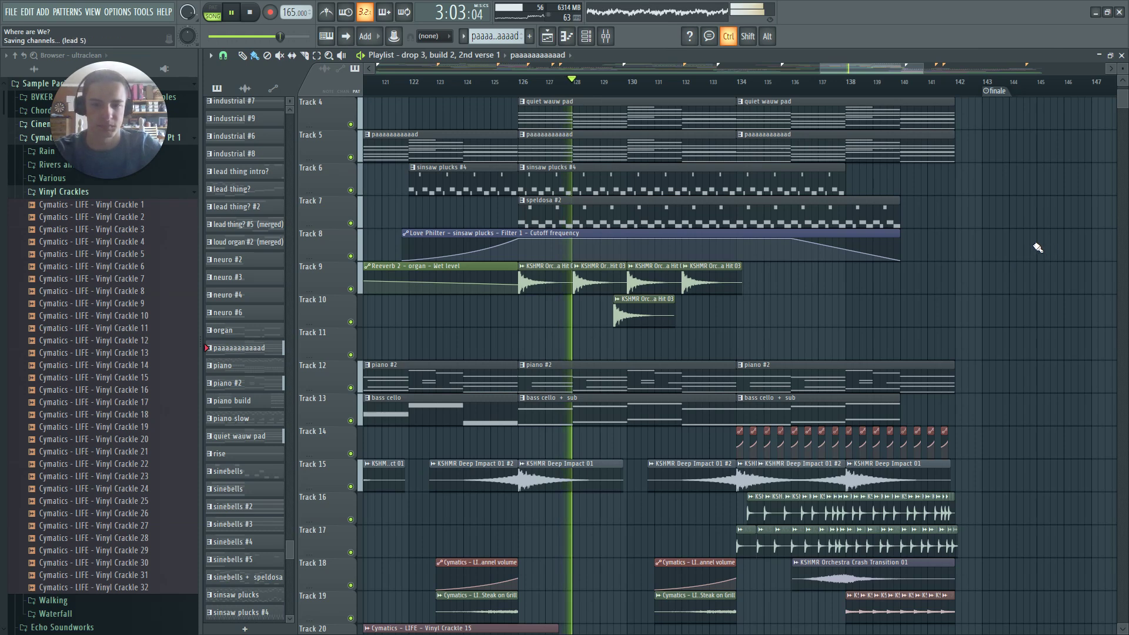
Follow the playback through the lower tracks up to about bar 134, then stop it
{"action": "left_click_drag", "start_coordinate": [896, 68], "coordinate": [916, 69]}
{"action": "scroll", "coordinate": [978, 201], "scroll_direction": "down", "scroll_amount": 6}
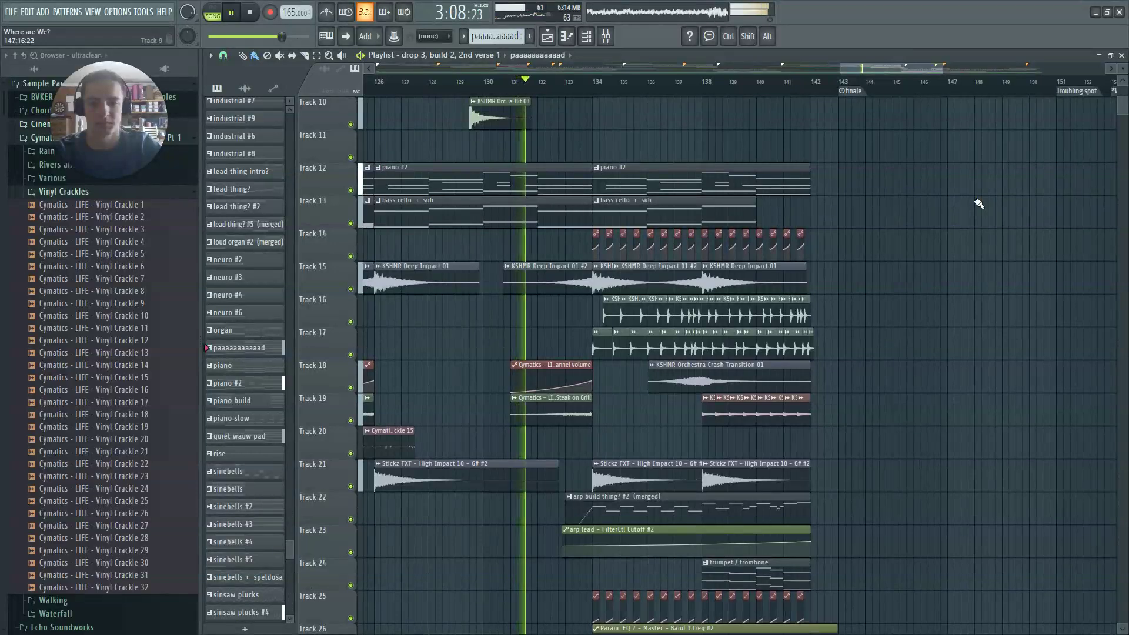
{"action": "scroll", "coordinate": [926, 228], "scroll_direction": "down", "scroll_amount": 4}
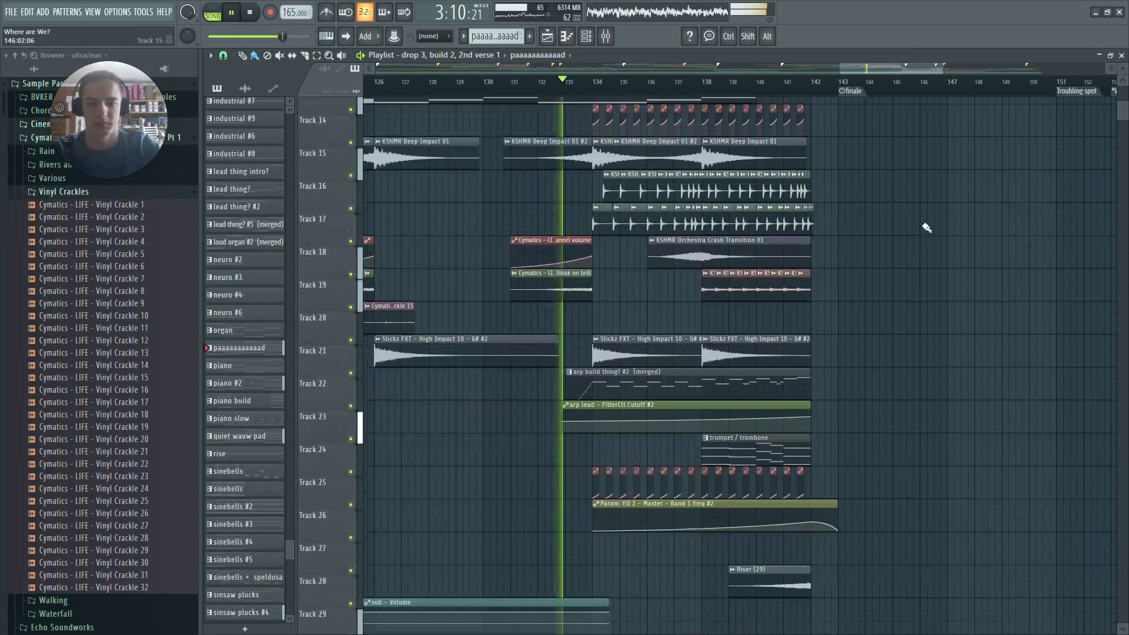
{"action": "scroll", "coordinate": [917, 244], "scroll_direction": "up", "scroll_amount": 1}
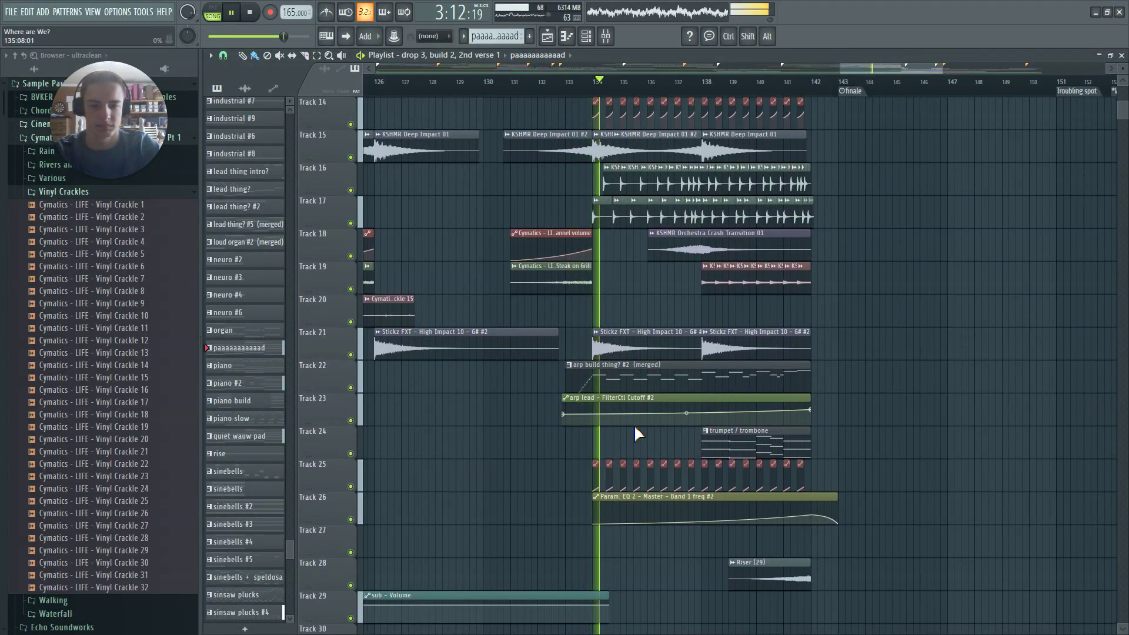
{"action": "scroll", "coordinate": [879, 265], "scroll_direction": "up", "scroll_amount": 5}
{"action": "scroll", "coordinate": [882, 265], "scroll_direction": "up", "scroll_amount": 8}
{"action": "scroll", "coordinate": [884, 264], "scroll_direction": "down", "scroll_amount": 1}
{"action": "scroll", "coordinate": [885, 280], "scroll_direction": "up", "scroll_amount": 2}
{"action": "key", "text": "space"}
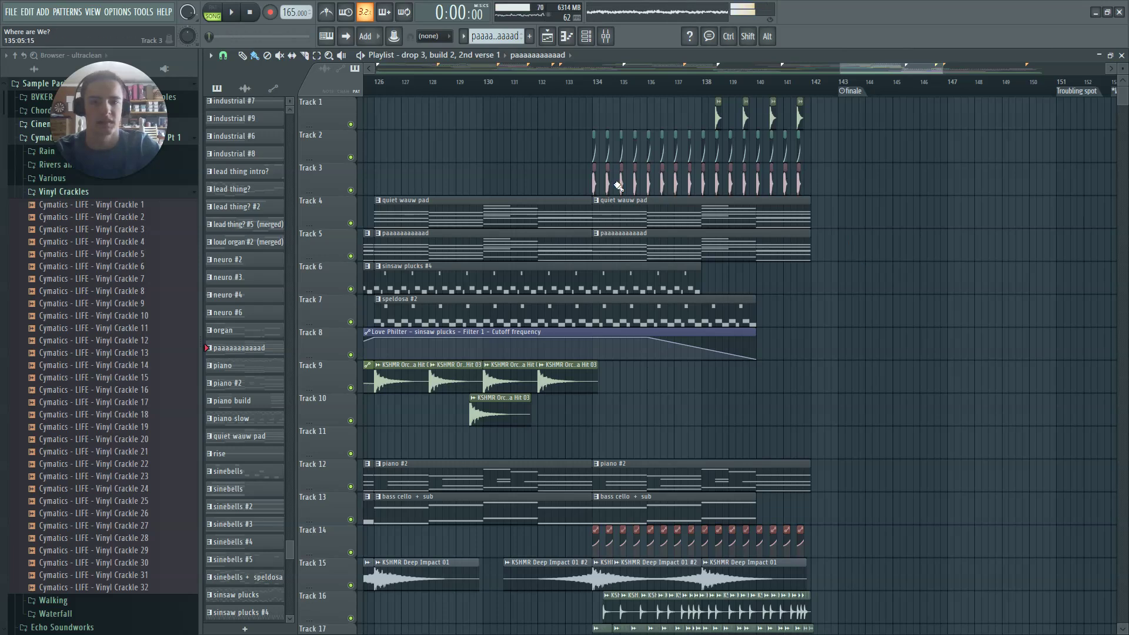
Examine the KSHMR Acoustic Kick 04 clips on Track 3 from bar 134 and the layers beneath them
{"action": "scroll", "coordinate": [606, 188], "scroll_direction": "up", "scroll_amount": 4}
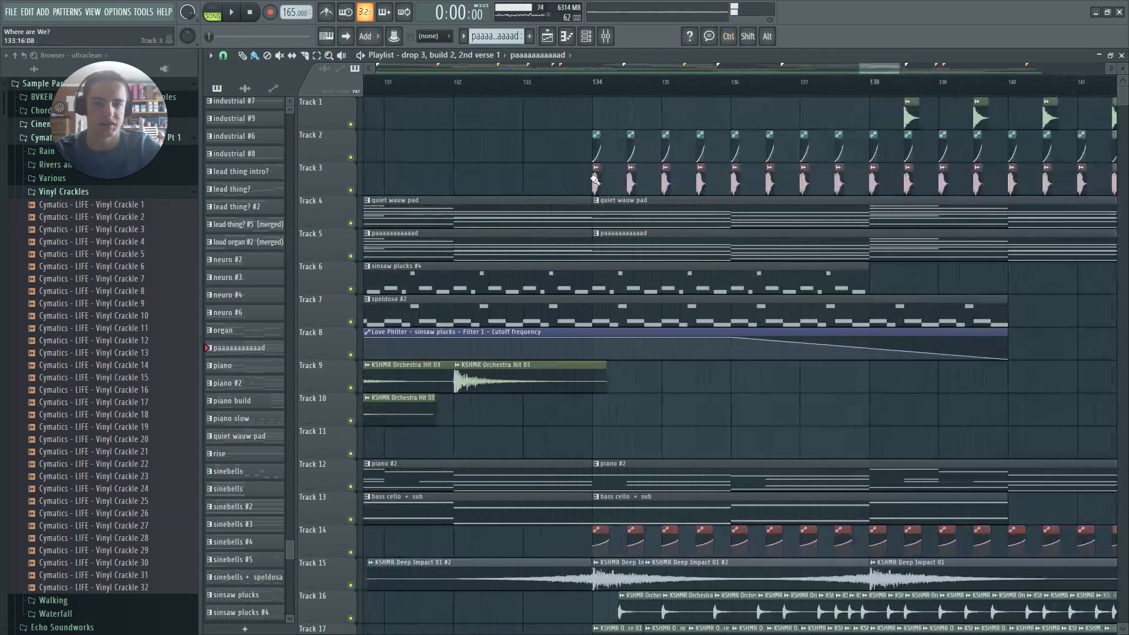
{"action": "left_click", "coordinate": [595, 174]}
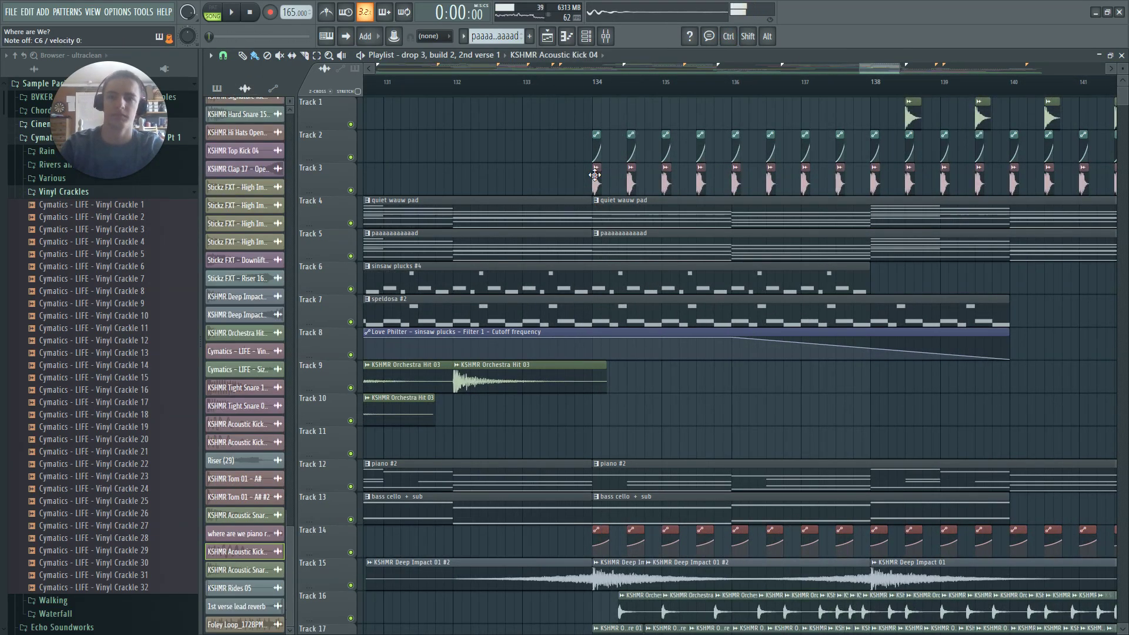
{"action": "scroll", "coordinate": [615, 217], "scroll_direction": "down", "scroll_amount": 7}
{"action": "scroll", "coordinate": [622, 206], "scroll_direction": "up", "scroll_amount": 5}
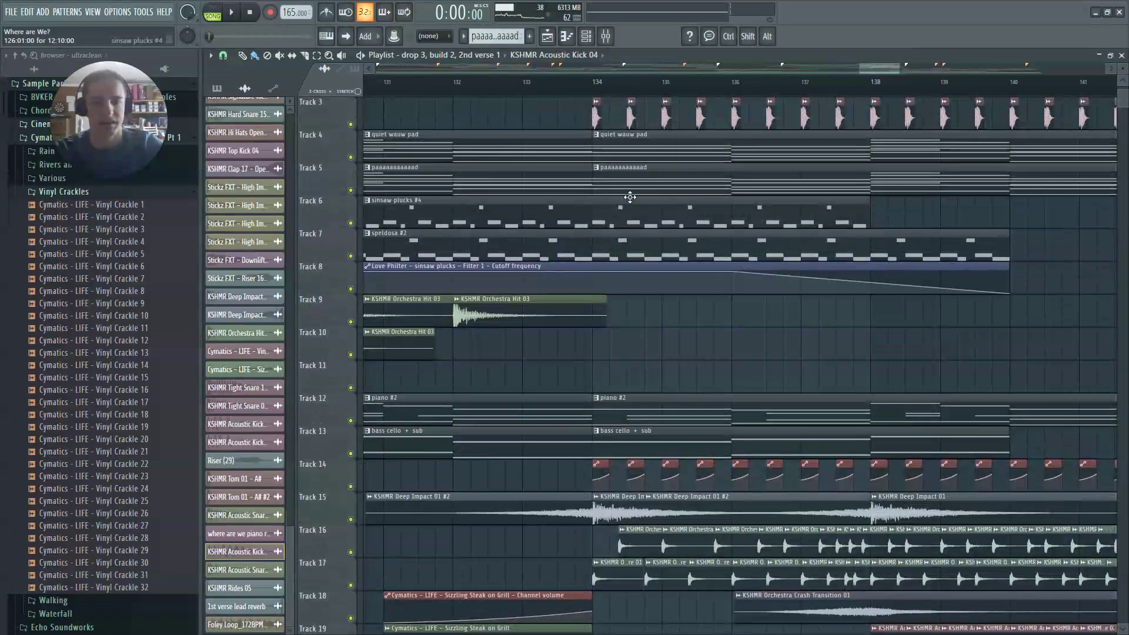
{"action": "scroll", "coordinate": [684, 198], "scroll_direction": "down", "scroll_amount": 7}
{"action": "scroll", "coordinate": [754, 188], "scroll_direction": "down", "scroll_amount": 2}
{"action": "scroll", "coordinate": [786, 170], "scroll_direction": "up", "scroll_amount": 7}
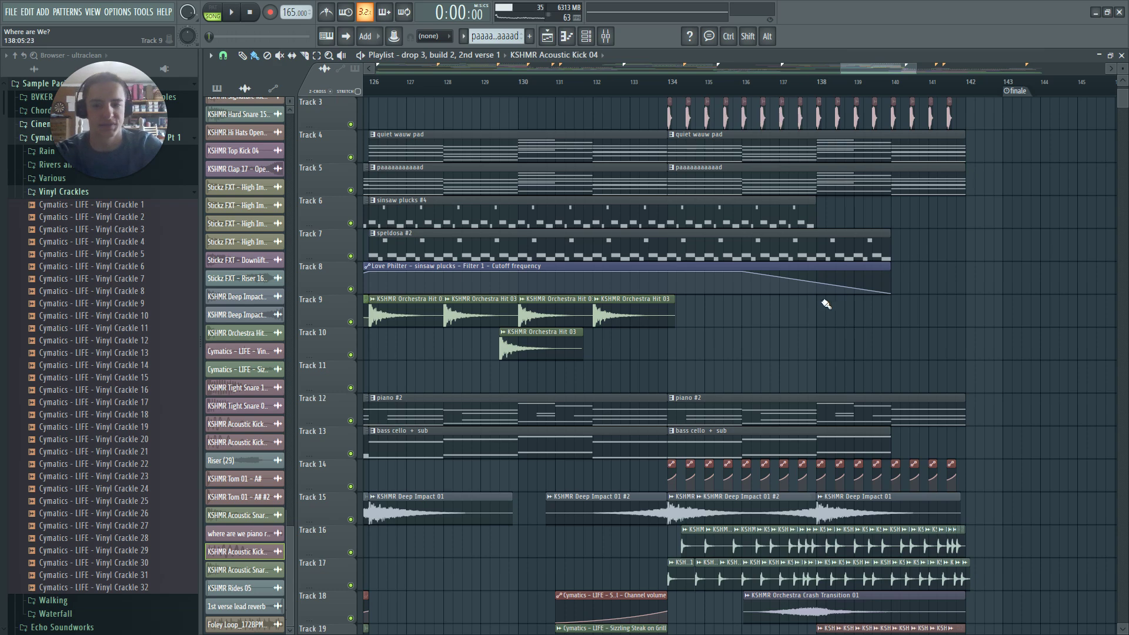
Inspect the speldosa #2 notes in the piano roll and return to the playlist
{"action": "double_click", "coordinate": [871, 253]}
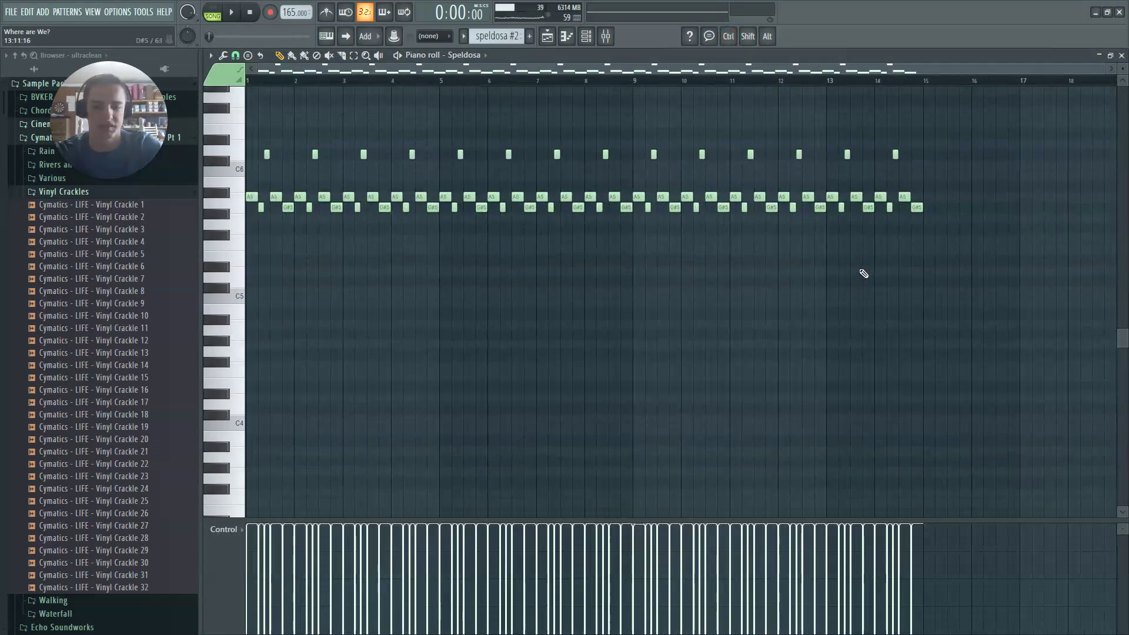
{"action": "key", "text": "F1"}
{"action": "left_click", "coordinate": [1115, 8]}
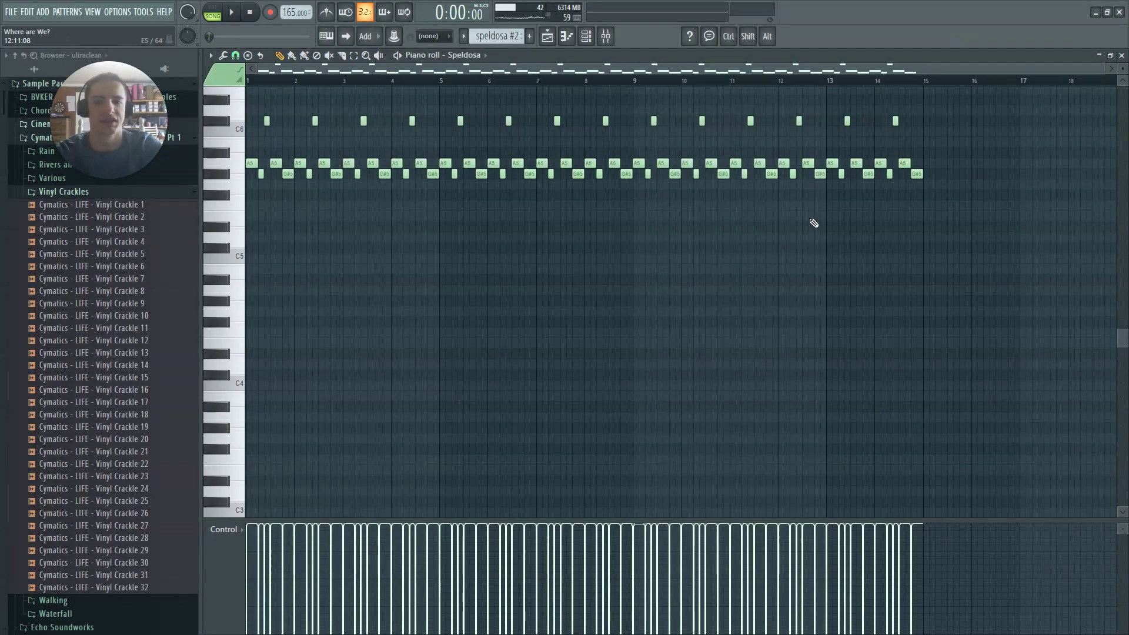
{"action": "key", "text": "Escape"}
{"action": "scroll", "coordinate": [898, 264], "scroll_direction": "down", "scroll_amount": 2, "text": "ctrl"}
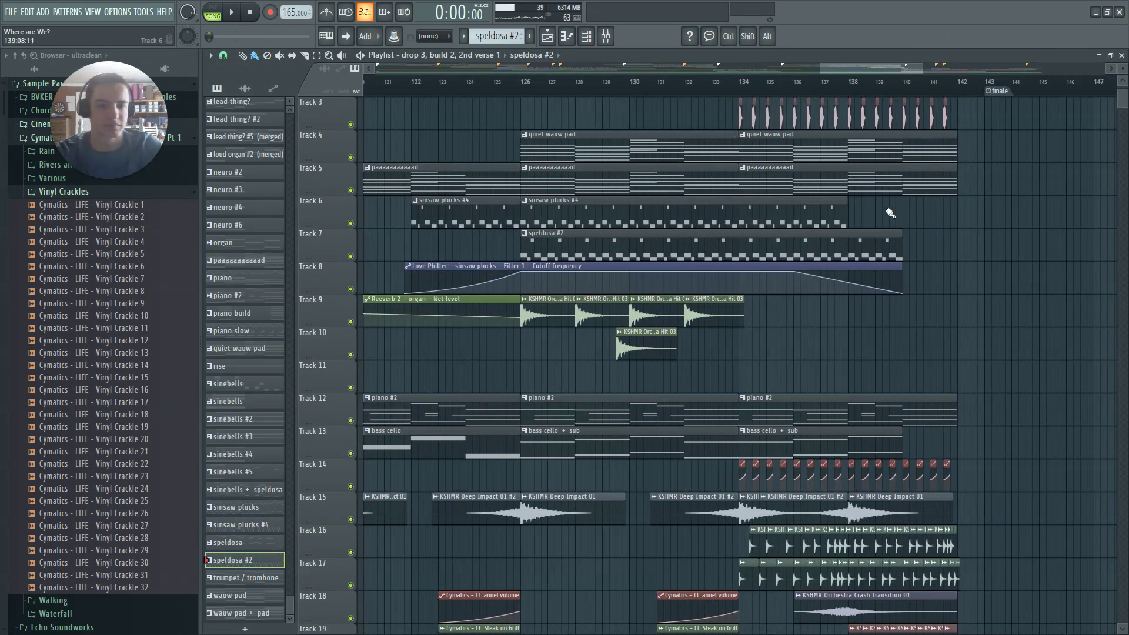
Play the arrangement from bar 134 to about bar 141, checking the drum and impact layers, then stop playback
{"action": "left_click", "coordinate": [746, 87]}
{"action": "key", "text": "space"}
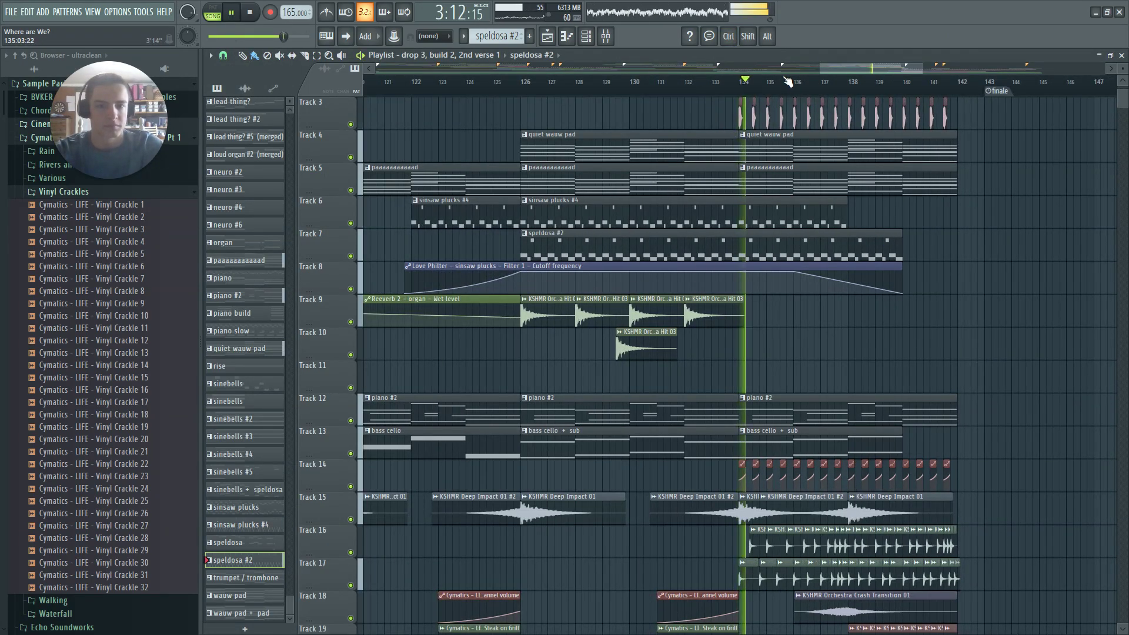
{"action": "scroll", "coordinate": [1097, 241], "scroll_direction": "down", "scroll_amount": 1, "text": "ctrl"}
{"action": "scroll", "coordinate": [1097, 241], "scroll_direction": "up", "scroll_amount": 1, "text": "ctrl"}
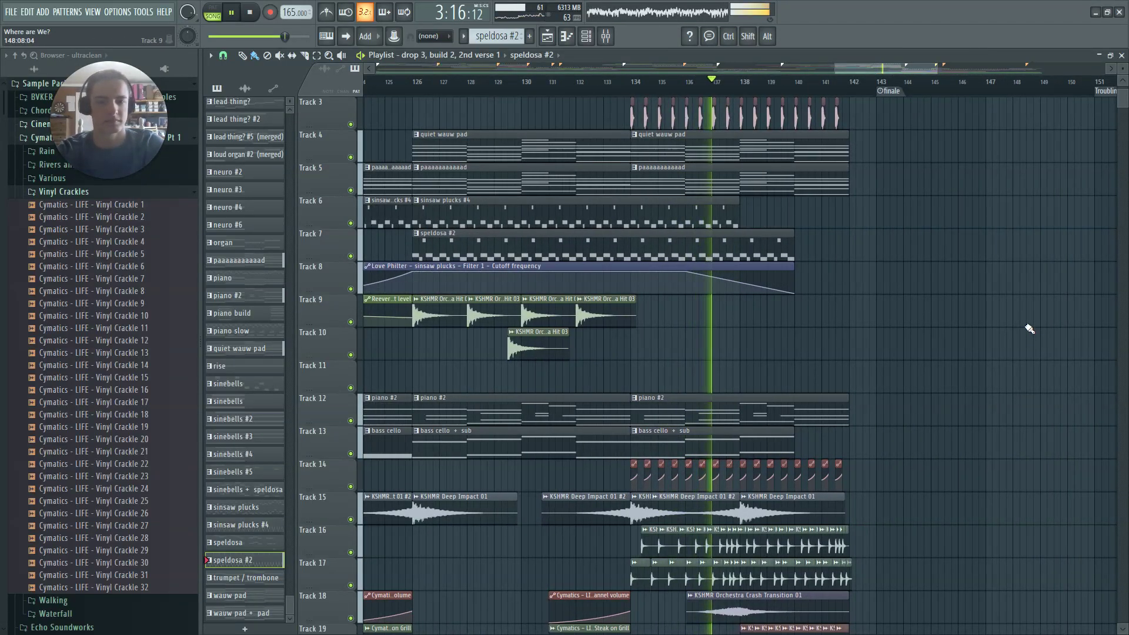
{"action": "left_click_drag", "start_coordinate": [902, 68], "coordinate": [915, 66]}
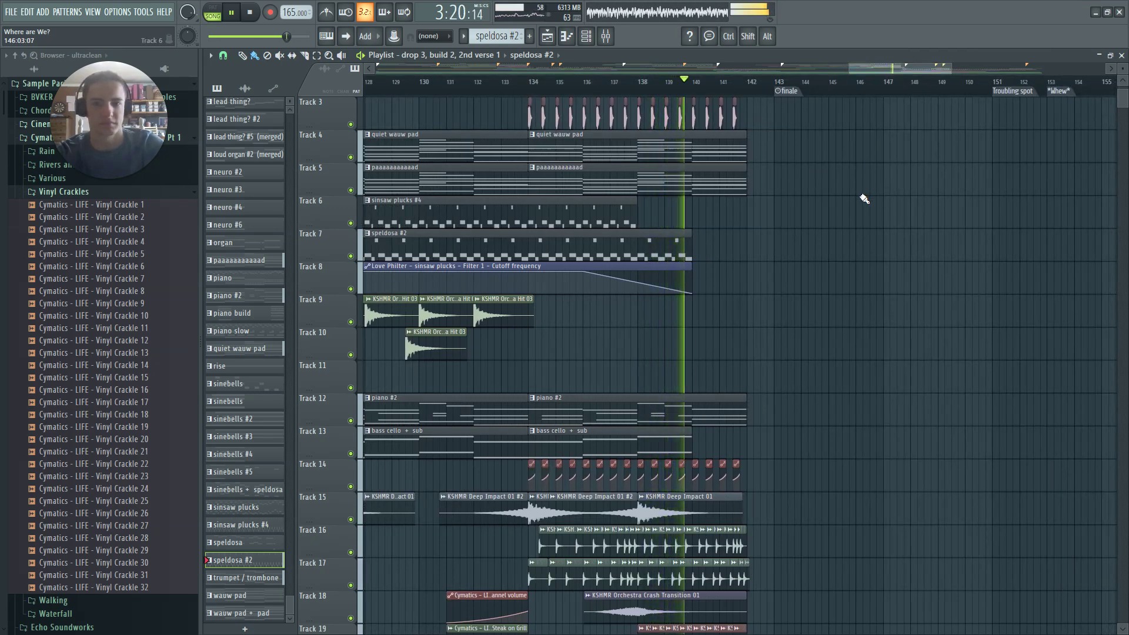
{"action": "scroll", "coordinate": [861, 201], "scroll_direction": "down", "scroll_amount": 7}
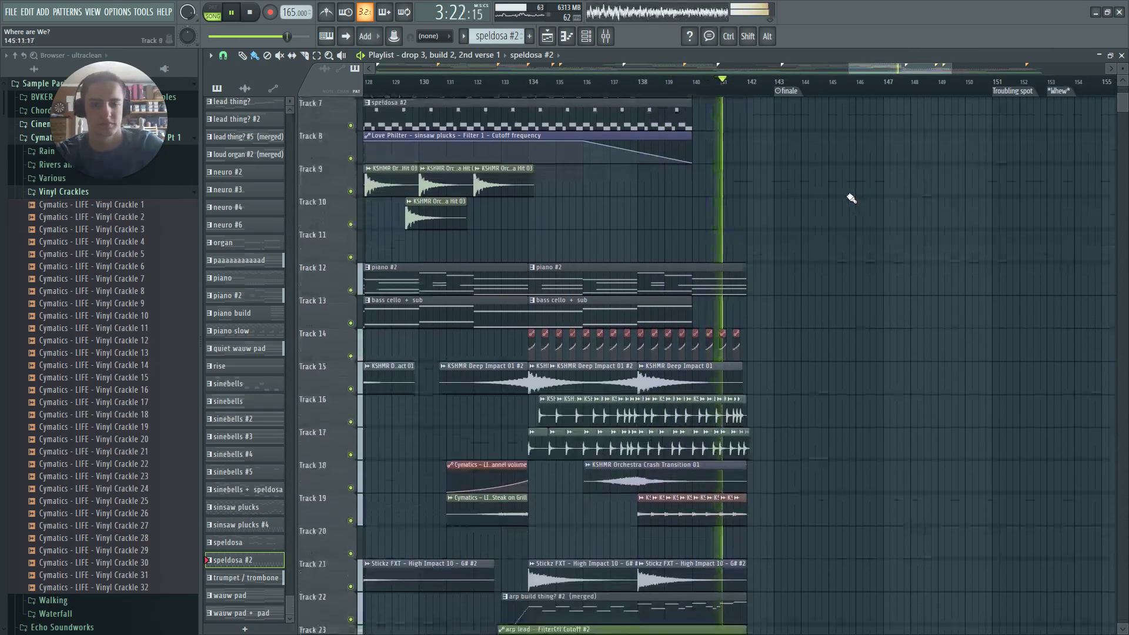
{"action": "key", "text": "space"}
Examine the trumpet / trombone clip on Track 24 and the chords and arp clips in the finale section
{"action": "scroll", "coordinate": [835, 192], "scroll_direction": "up", "scroll_amount": 2}
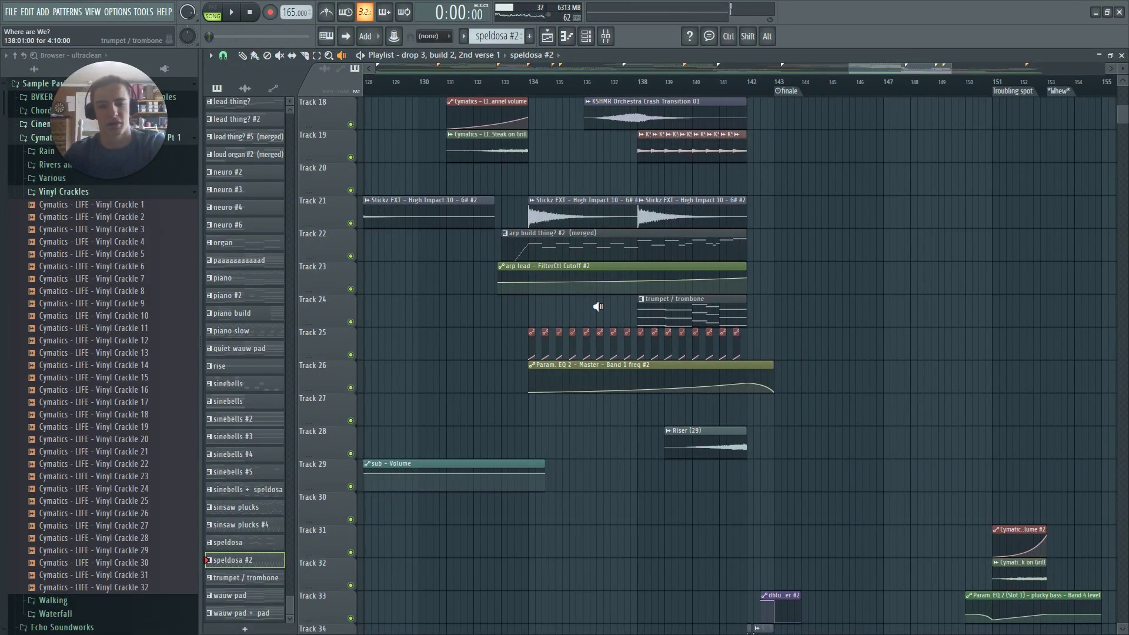
{"action": "left_click_drag", "start_coordinate": [634, 317], "coordinate": [713, 313]}
{"action": "left_click_drag", "start_coordinate": [909, 69], "coordinate": [973, 69]}
{"action": "scroll", "coordinate": [864, 194], "scroll_direction": "down", "scroll_amount": 8}
{"action": "scroll", "coordinate": [842, 179], "scroll_direction": "down", "scroll_amount": 3, "text": "ctrl"}
{"action": "scroll", "coordinate": [843, 183], "scroll_direction": "down", "scroll_amount": 1}
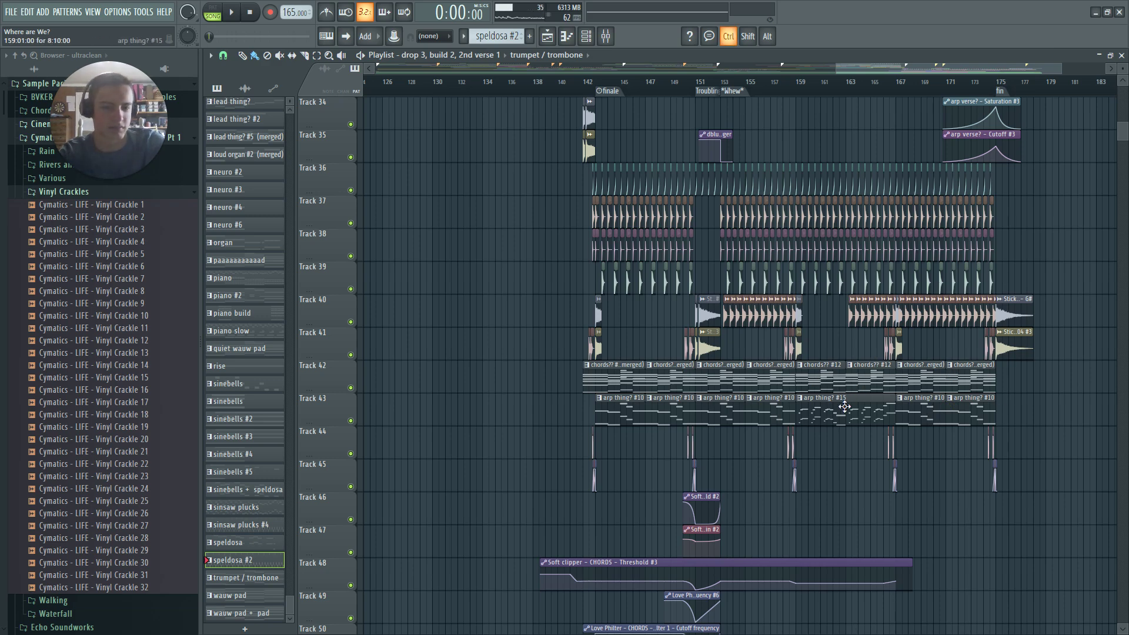
{"action": "scroll", "coordinate": [850, 400], "scroll_direction": "up", "scroll_amount": 4}
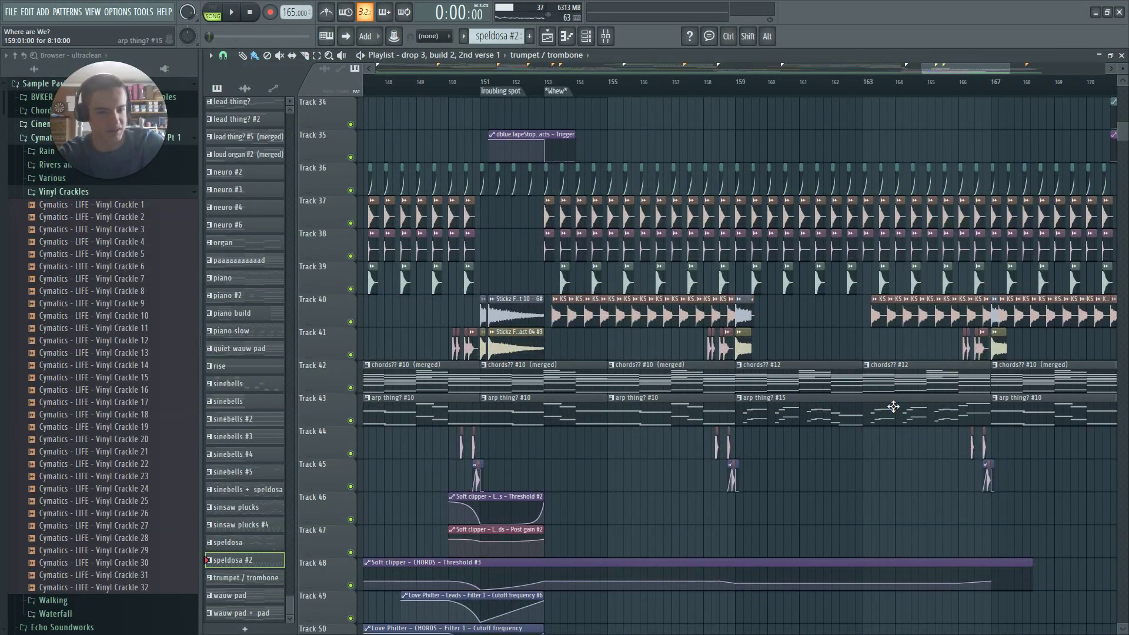
{"action": "scroll", "coordinate": [873, 407], "scroll_direction": "down", "scroll_amount": 5}
{"action": "scroll", "coordinate": [543, 371], "scroll_direction": "up", "scroll_amount": 3}
{"action": "scroll", "coordinate": [543, 371], "scroll_direction": "up", "scroll_amount": 6}
{"action": "scroll", "coordinate": [674, 362], "scroll_direction": "up", "scroll_amount": 4}
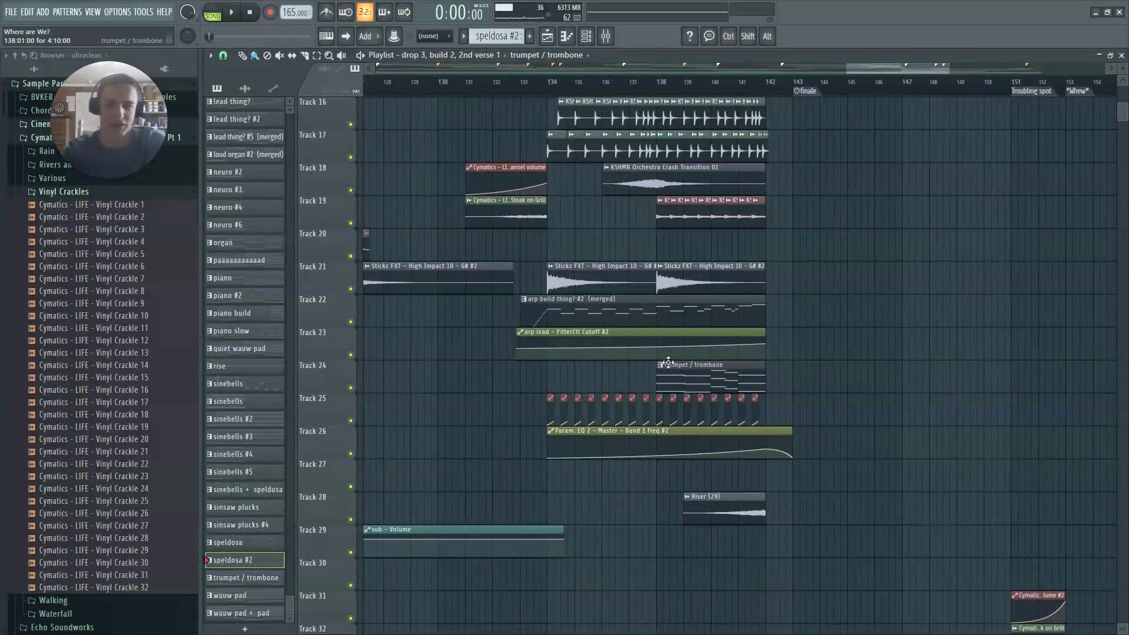
Open the arp build thing? #2 (merged) pattern in the piano roll and audition its rising arp lead notes
{"action": "left_click", "coordinate": [551, 310]}
{"action": "double_click", "coordinate": [551, 310]}
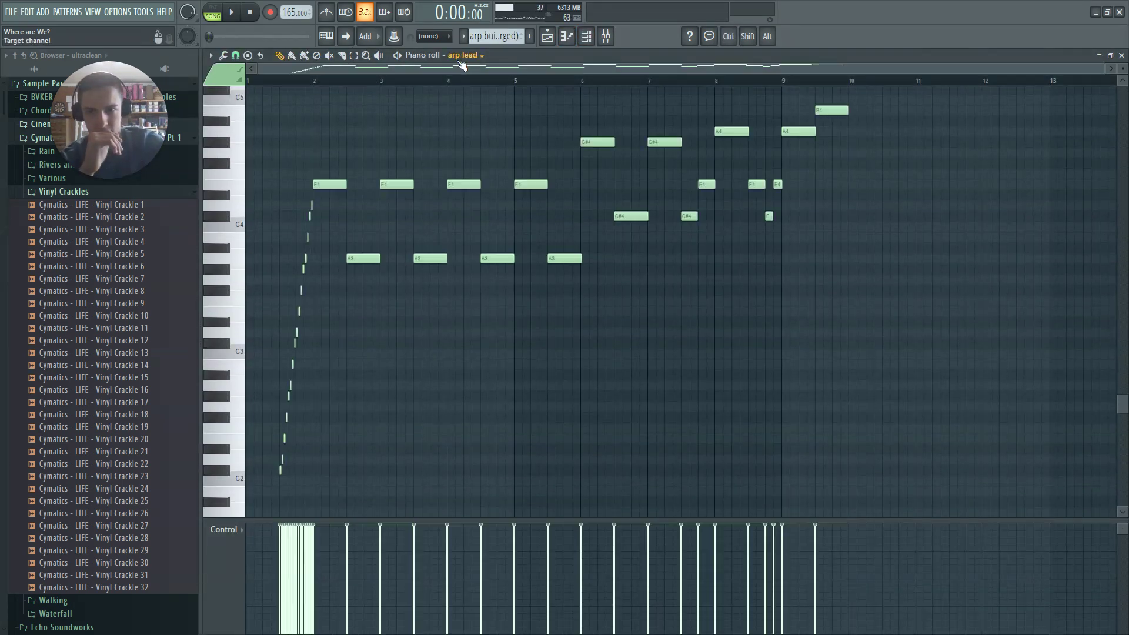
{"action": "key", "text": "space"}
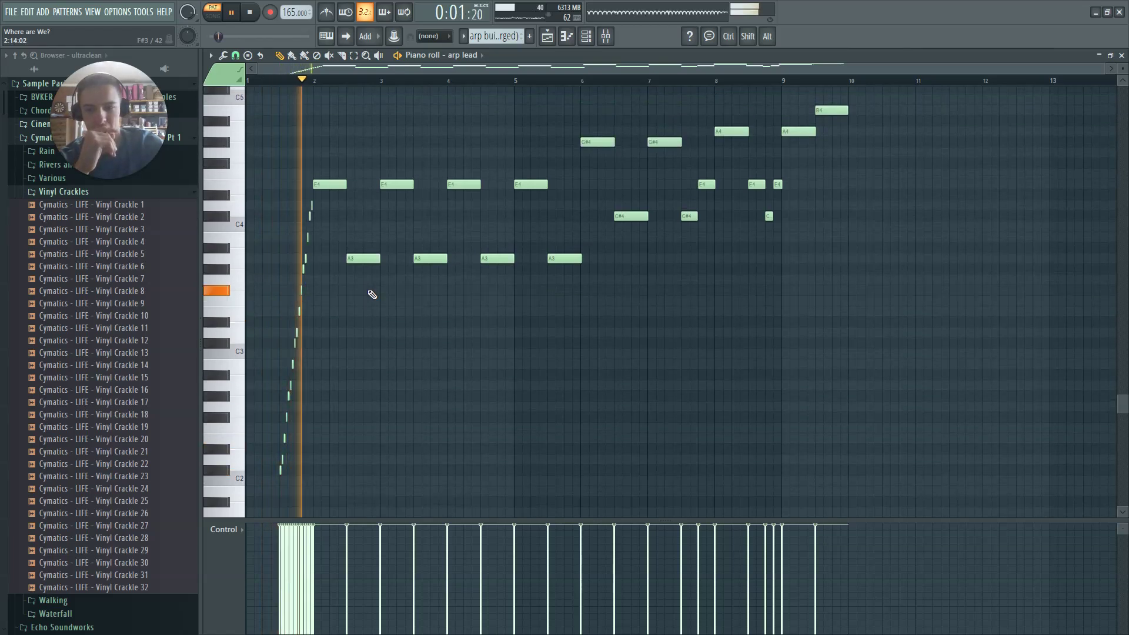
{"action": "key", "text": "space"}
{"action": "key", "text": "space"}
Bring up the channel rack to check the main swing control, stopping pattern playback, and close the rack again
{"action": "key", "text": "F6"}
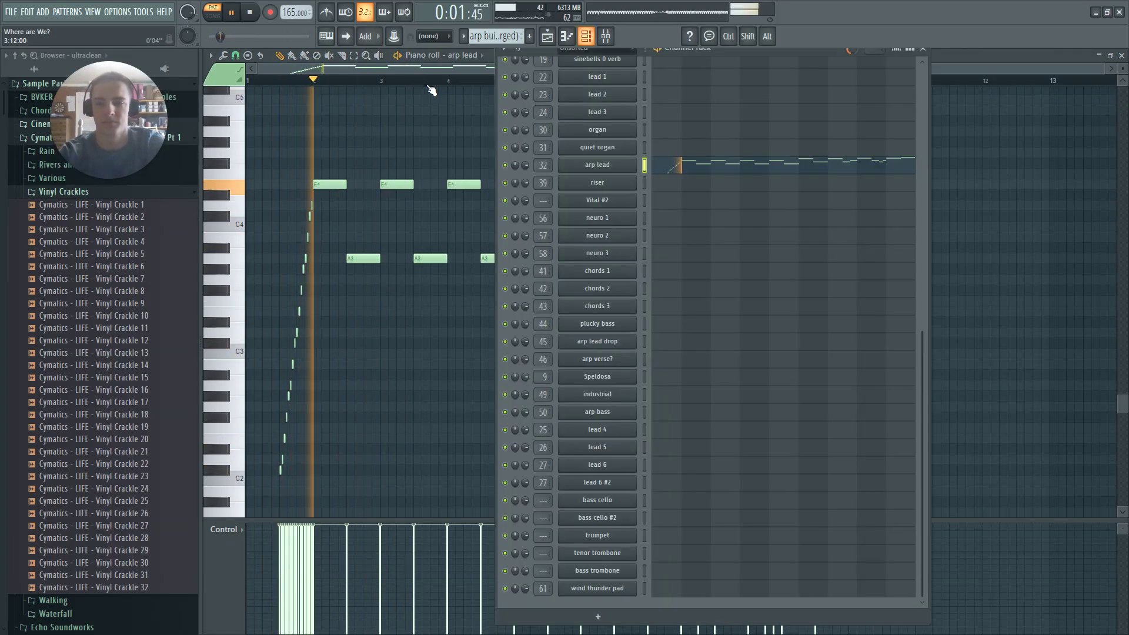
{"action": "key", "text": "space"}
{"action": "left_click_drag", "start_coordinate": [794, 58], "coordinate": [771, 125]}
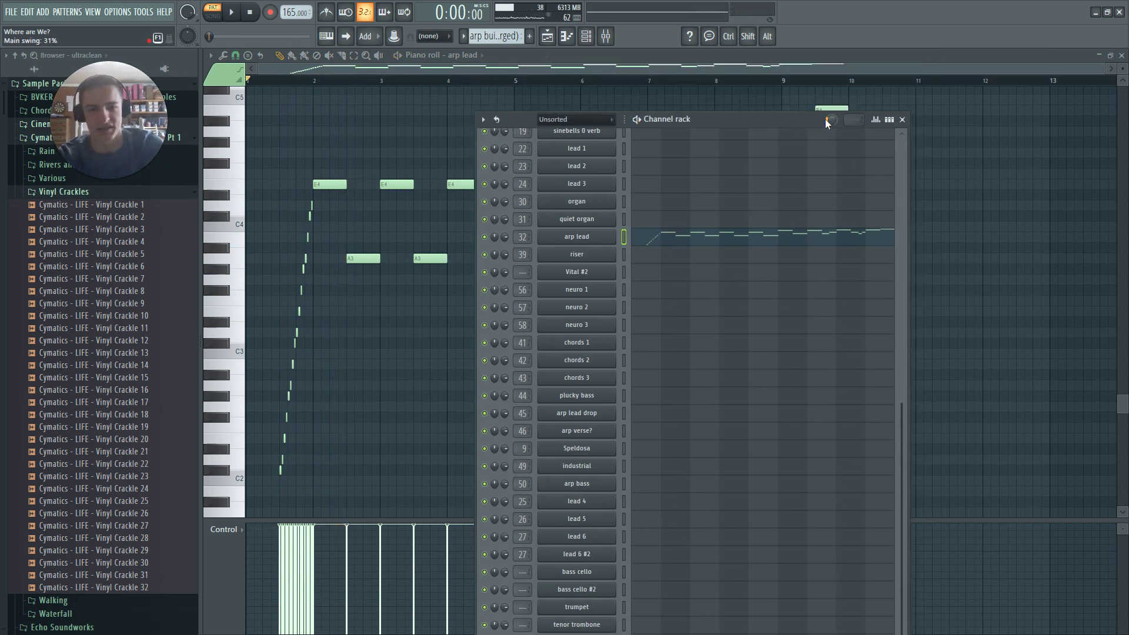
{"action": "key", "text": "F6"}
Find the Main swing automation on Track 58 of the playlist and examine its curve around bars 133 to 134
{"action": "key", "text": "F5"}
{"action": "scroll", "coordinate": [438, 436], "scroll_direction": "down", "scroll_amount": 8}
{"action": "scroll", "coordinate": [550, 338], "scroll_direction": "down", "scroll_amount": 4}
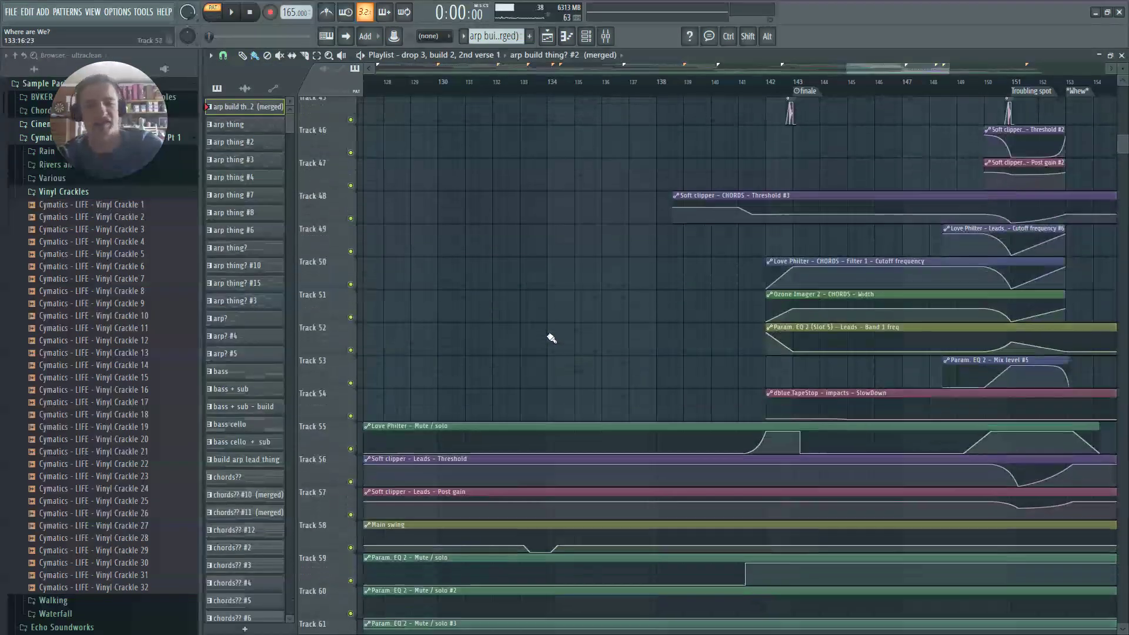
{"action": "scroll", "coordinate": [539, 423], "scroll_direction": "up", "scroll_amount": 4, "text": "ctrl"}
{"action": "scroll", "coordinate": [569, 427], "scroll_direction": "down", "scroll_amount": 2}
{"action": "scroll", "coordinate": [582, 419], "scroll_direction": "up", "scroll_amount": 2}
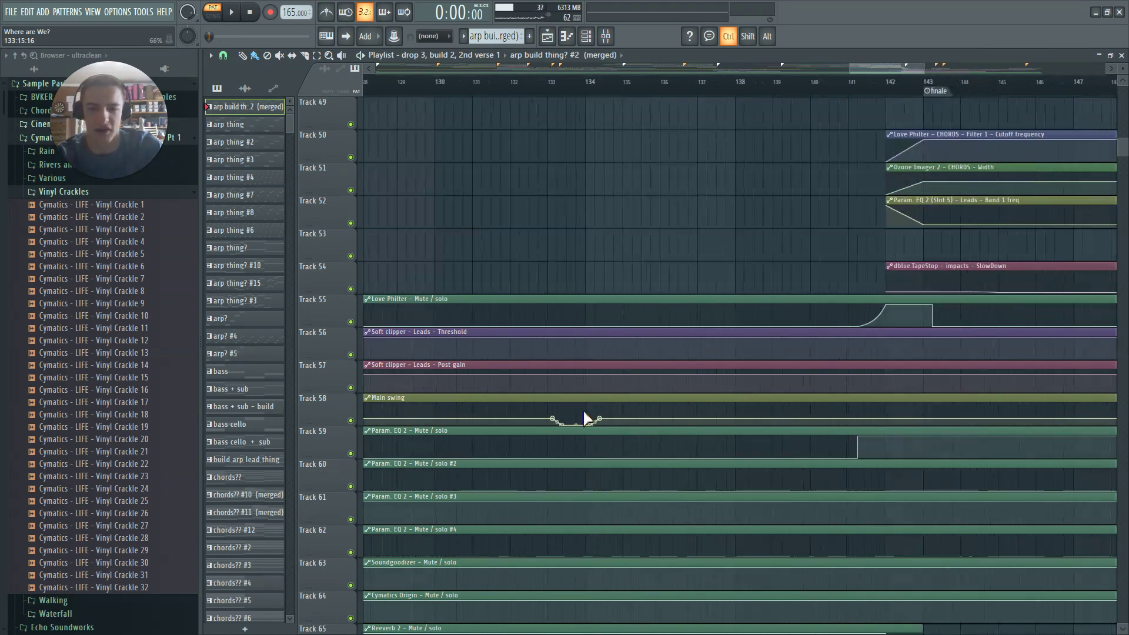
Return to the arp build clip on Track 22 and audition its rising run between bars 133 and 134
{"action": "scroll", "coordinate": [541, 265], "scroll_direction": "up", "scroll_amount": 6}
{"action": "scroll", "coordinate": [605, 181], "scroll_direction": "up", "scroll_amount": 4}
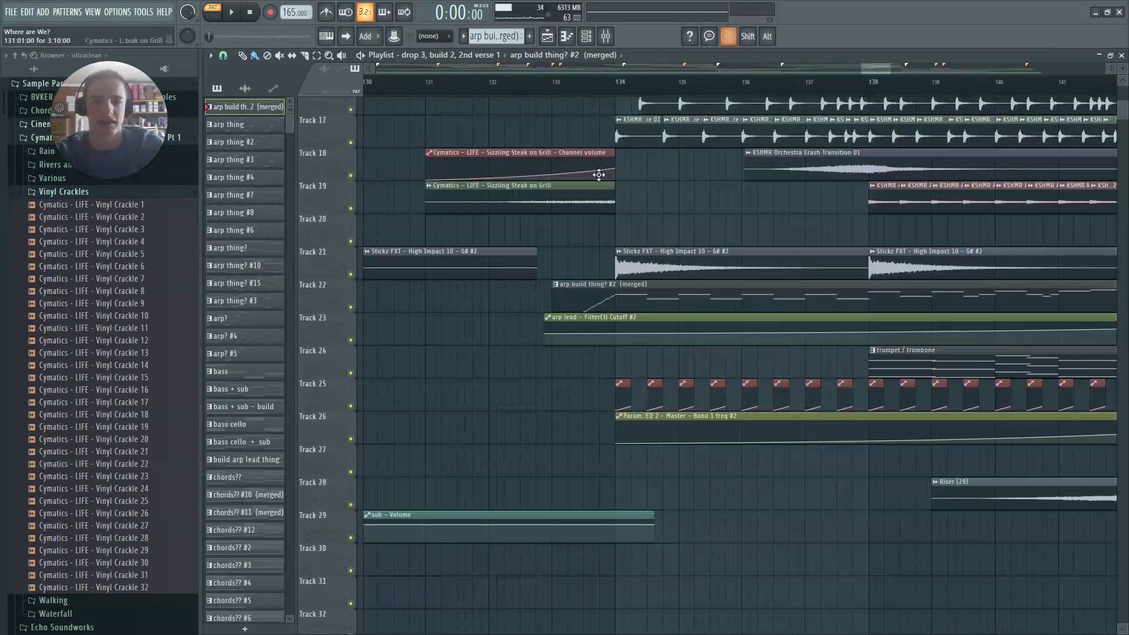
{"action": "scroll", "coordinate": [586, 142], "scroll_direction": "up", "scroll_amount": 3}
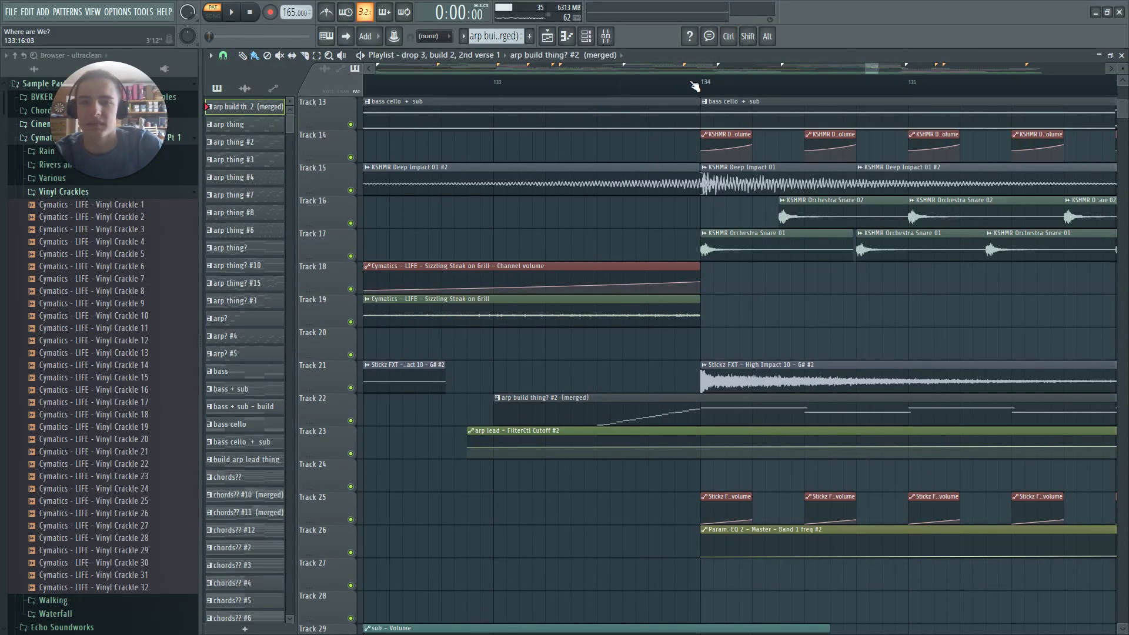
{"action": "left_click", "coordinate": [520, 83]}
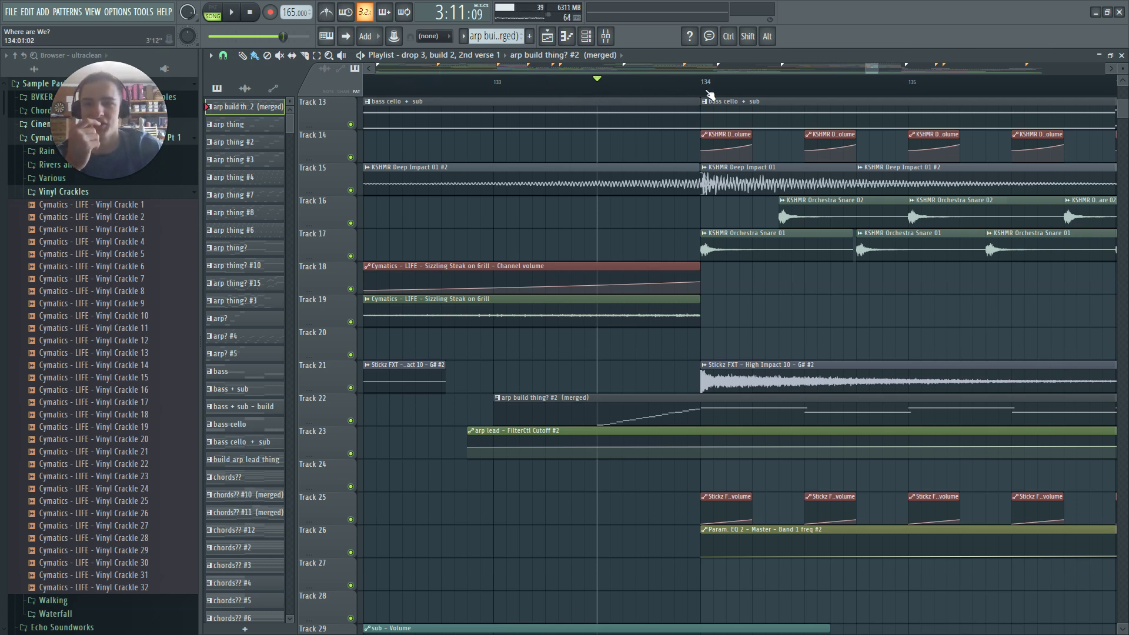
{"action": "left_click_drag", "start_coordinate": [601, 89], "coordinate": [606, 87]}
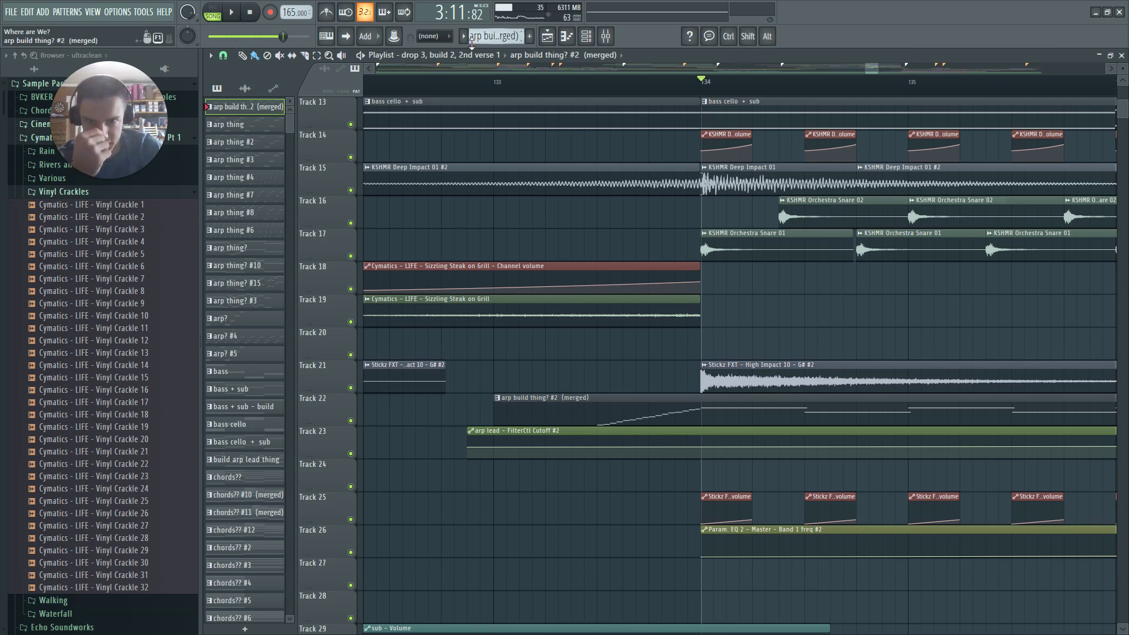
Go back to the Main swing automation on Track 58 and view its dip before bar 134 up close
{"action": "scroll", "coordinate": [559, 145], "scroll_direction": "down", "scroll_amount": 5}
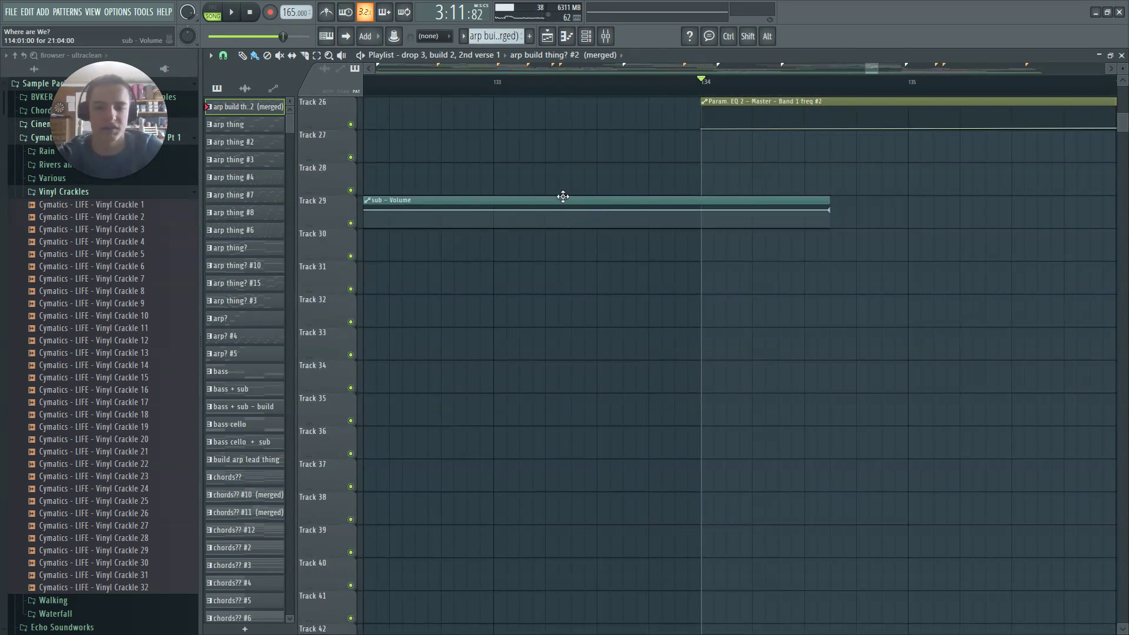
{"action": "scroll", "coordinate": [588, 272], "scroll_direction": "down", "scroll_amount": 9}
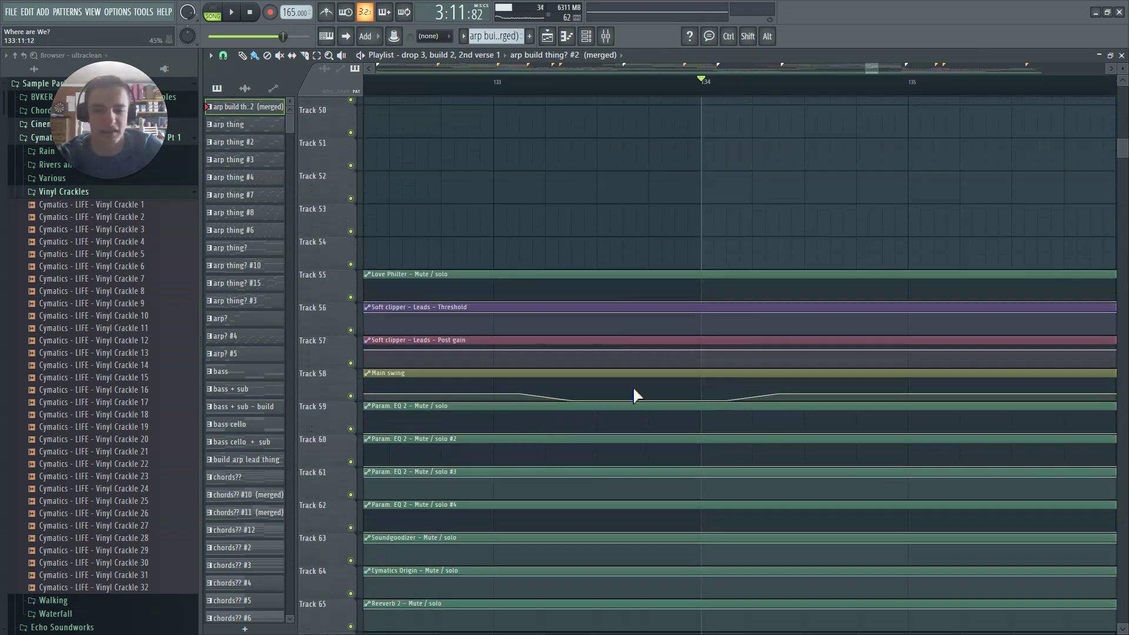
{"action": "scroll", "coordinate": [564, 392], "scroll_direction": "up", "scroll_amount": 4}
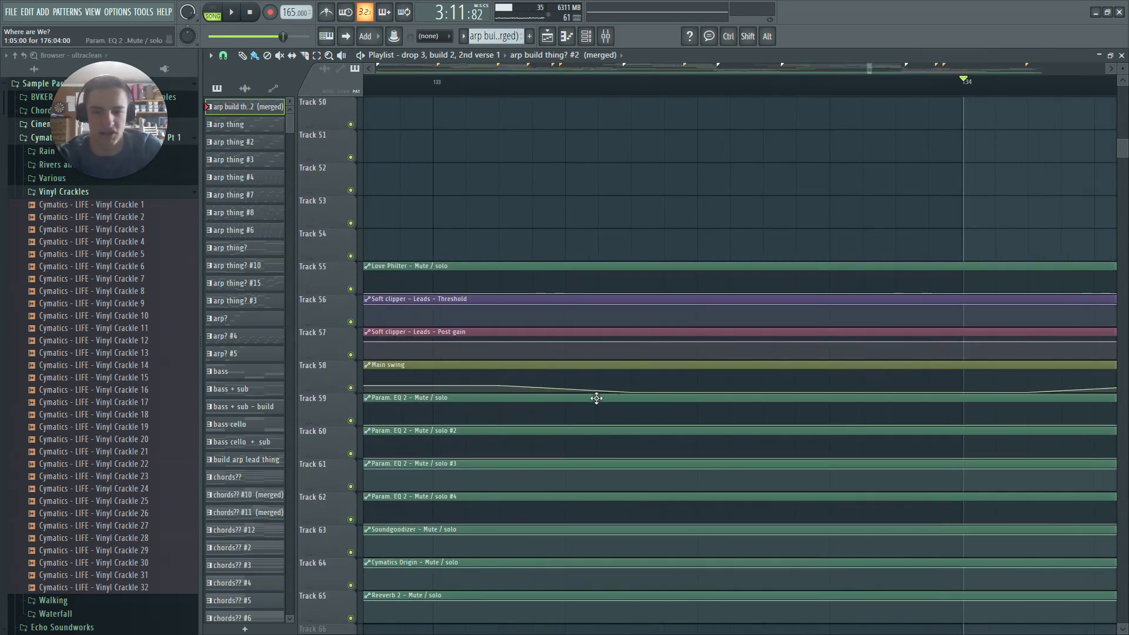
Return from the Main swing automation to the arp build clip on Track 22 and play the song from around bar 132
{"action": "scroll", "coordinate": [622, 388], "scroll_direction": "down", "scroll_amount": 5}
{"action": "scroll", "coordinate": [655, 247], "scroll_direction": "up", "scroll_amount": 5}
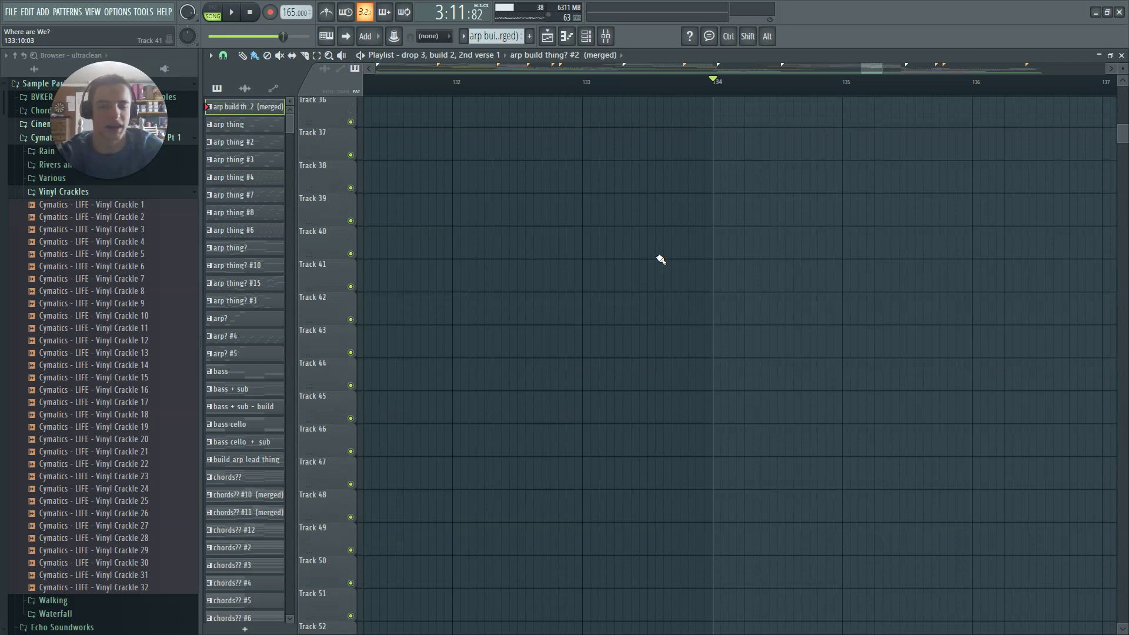
{"action": "scroll", "coordinate": [642, 159], "scroll_direction": "up", "scroll_amount": 9}
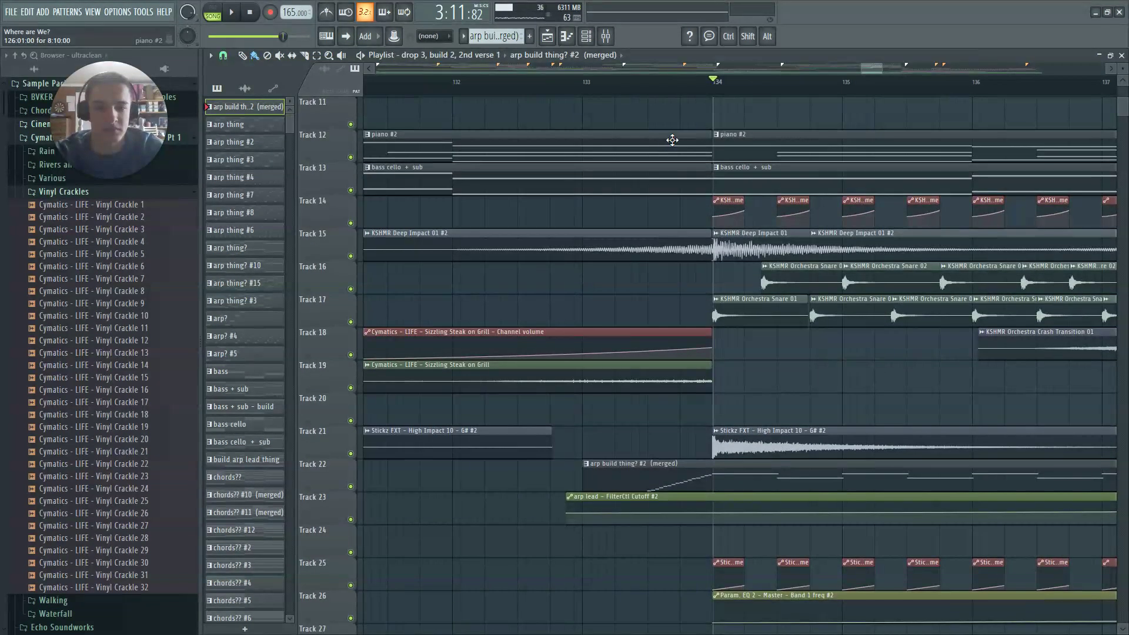
{"action": "key", "text": "space"}
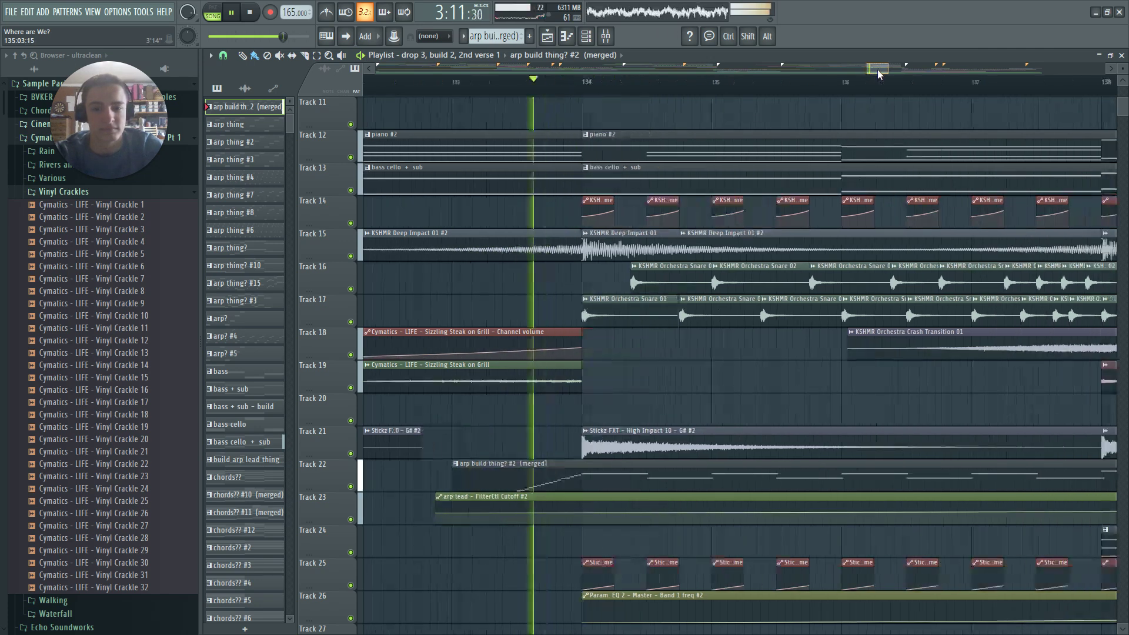
{"action": "scroll", "coordinate": [647, 294], "scroll_direction": "down", "scroll_amount": 4}
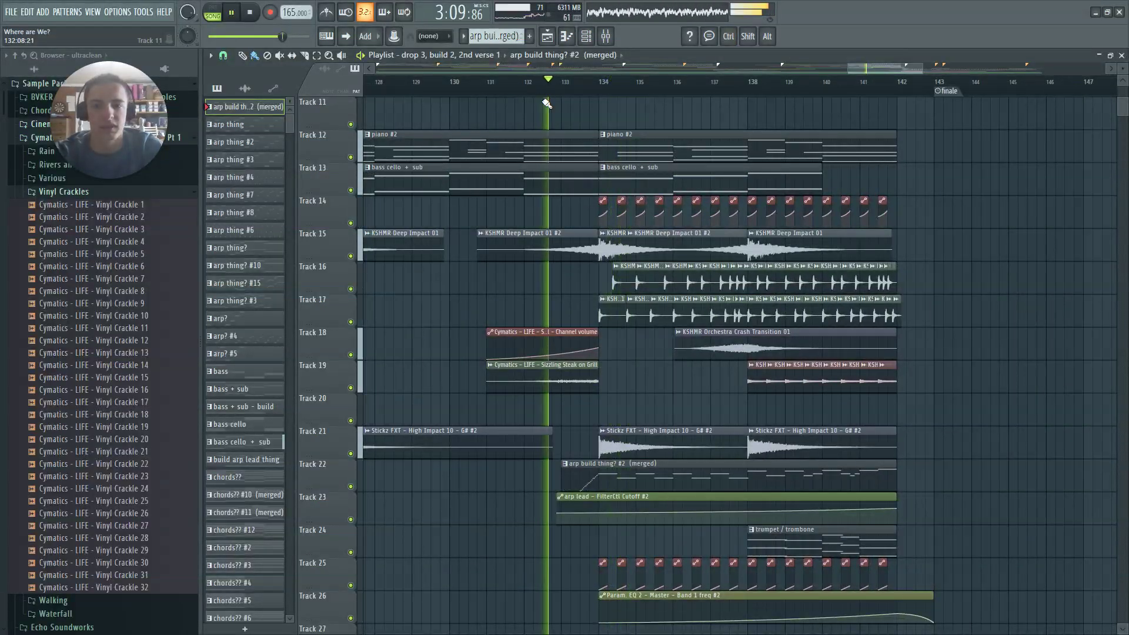
Bring up the arp lead's Sylenth1 from the channel rack during playback, check its filter cutoff, and return to the playlist
{"action": "key", "text": "F9"}
{"action": "key", "text": "F6"}
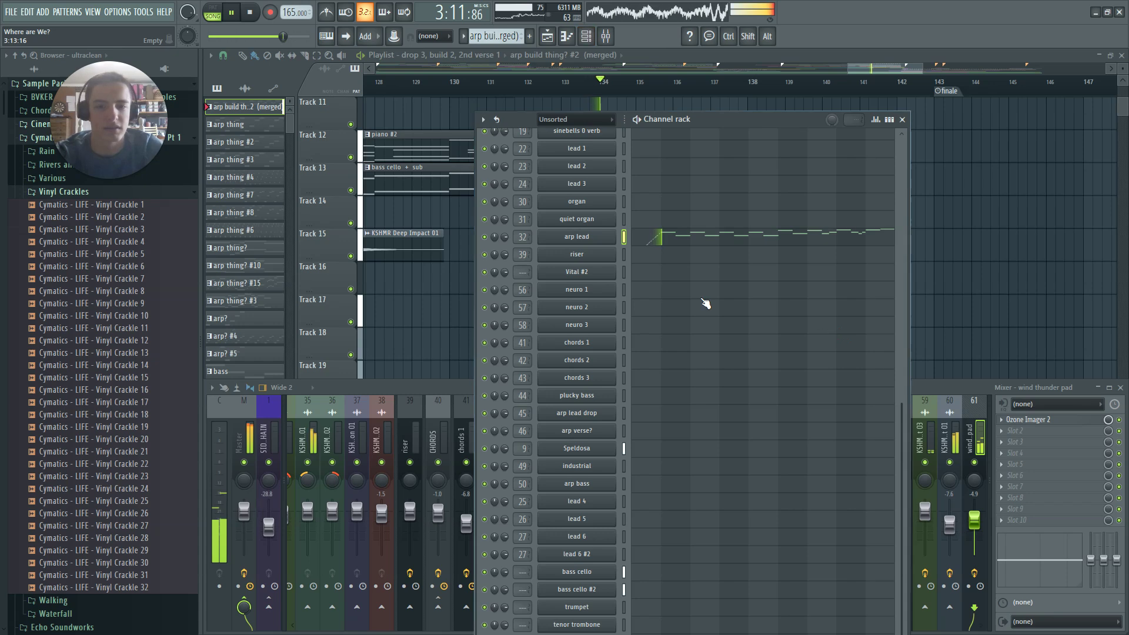
{"action": "left_click", "coordinate": [604, 240]}
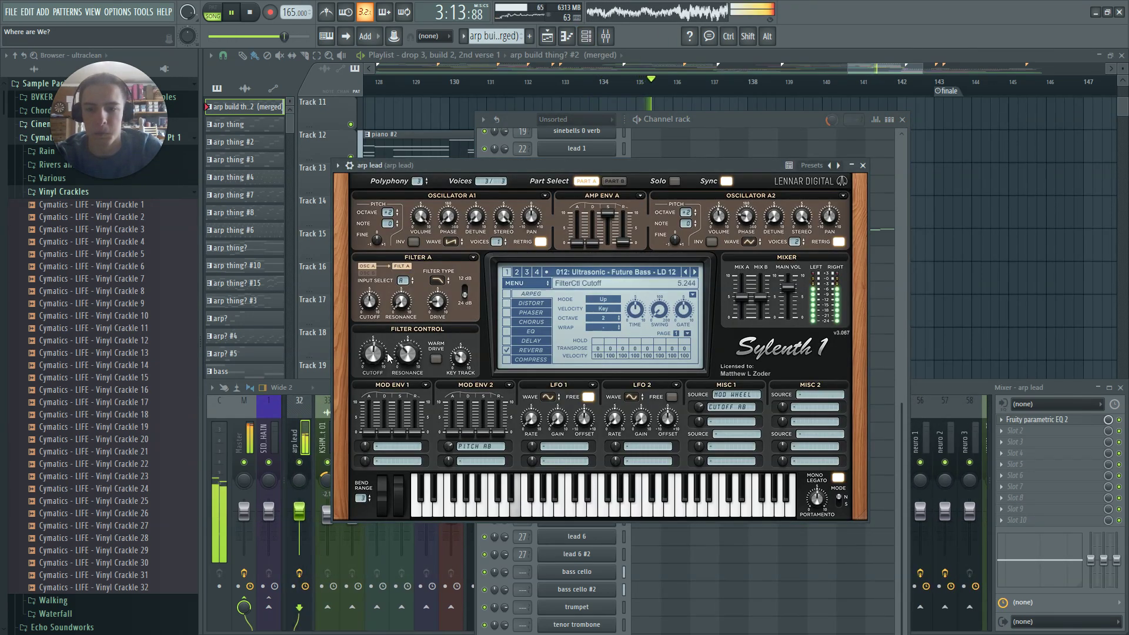
{"action": "key", "text": "Escape"}
{"action": "key", "text": "Escape"}
{"action": "key", "text": "Escape"}
{"action": "scroll", "coordinate": [720, 341], "scroll_direction": "down", "scroll_amount": 4}
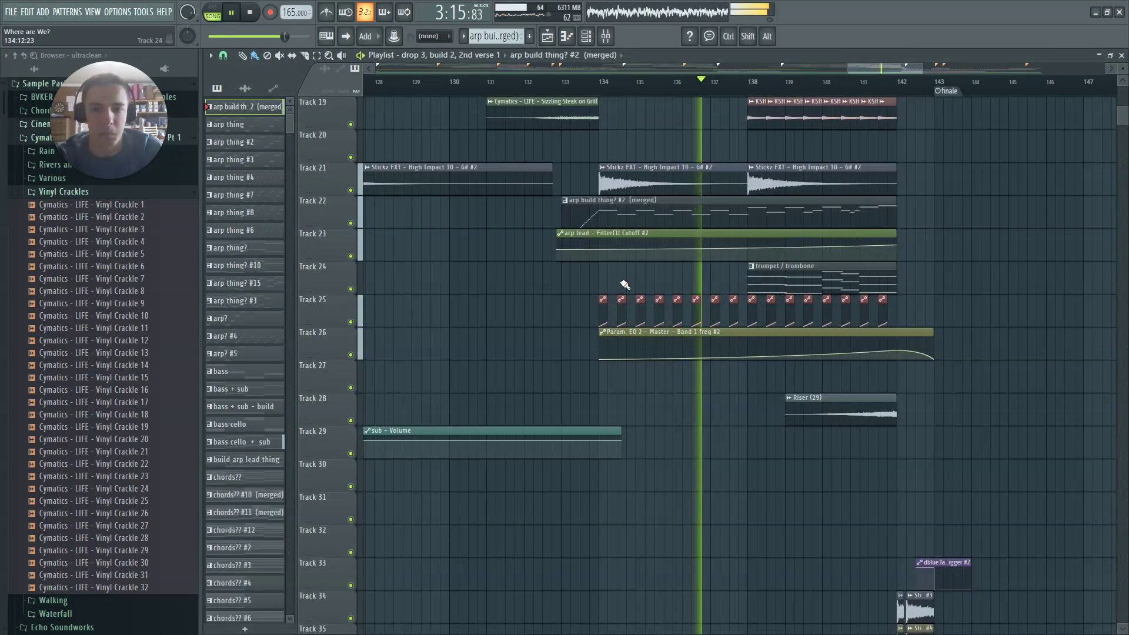
Stop the song and reopen the arp lead's Sylenth1 to examine its filter control knobs, closing the synth again
{"action": "left_click", "coordinate": [584, 232]}
{"action": "left_click", "coordinate": [559, 99]}
{"action": "left_click", "coordinate": [551, 89]}
{"action": "key", "text": "F6"}
{"action": "scroll", "coordinate": [586, 122], "scroll_direction": "down", "scroll_amount": 1}
{"action": "left_click", "coordinate": [608, 233]}
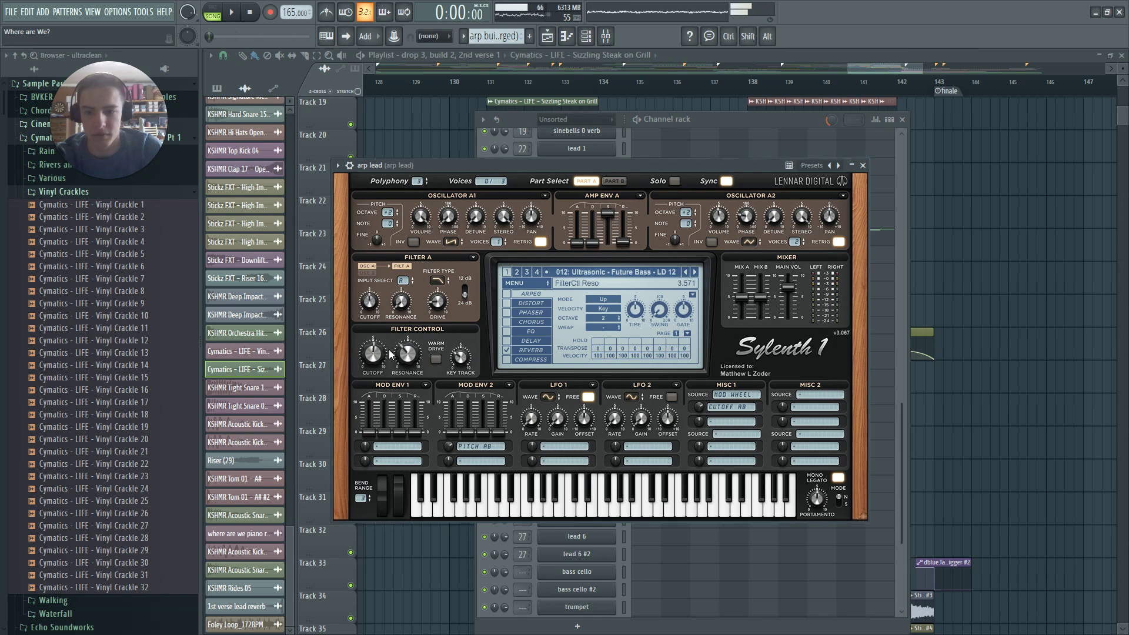
{"action": "key", "text": "Escape"}
{"action": "key", "text": "Escape"}
{"action": "key", "text": "F6"}
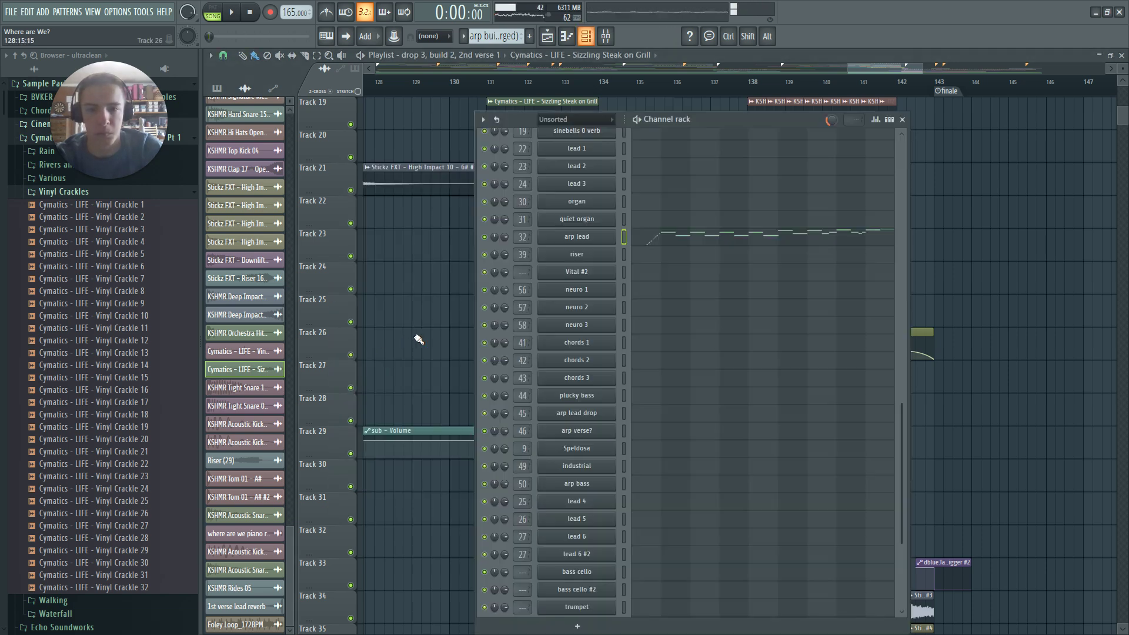
Touch the filter control Cutoff knob in the arp lead's Sylenth1 and close the synth
{"action": "left_click", "coordinate": [603, 240]}
{"action": "left_click", "coordinate": [381, 359]}
{"action": "key", "text": "Escape"}
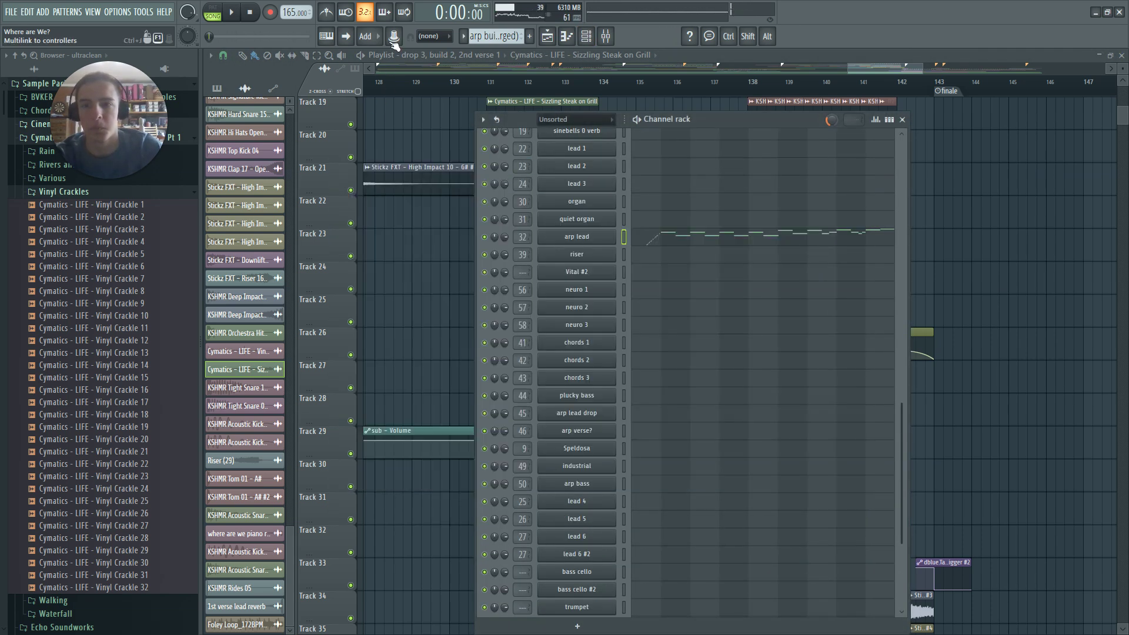
{"action": "left_click", "coordinate": [394, 36]}
{"action": "left_click", "coordinate": [439, 159]}
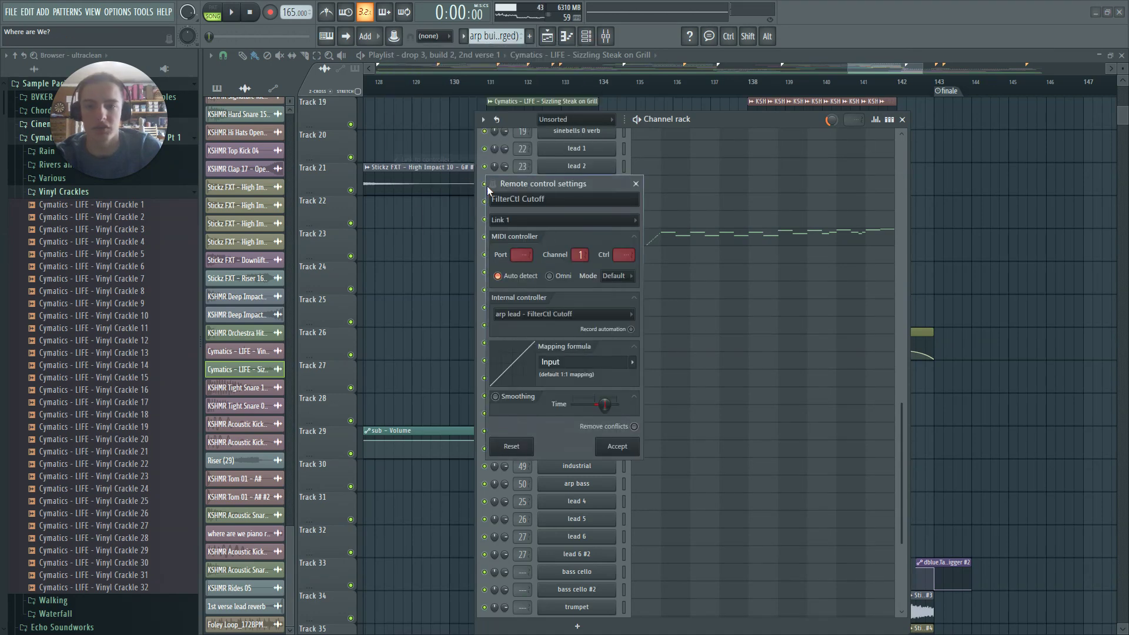
{"action": "left_click", "coordinate": [562, 220]}
{"action": "left_click", "coordinate": [559, 254]}
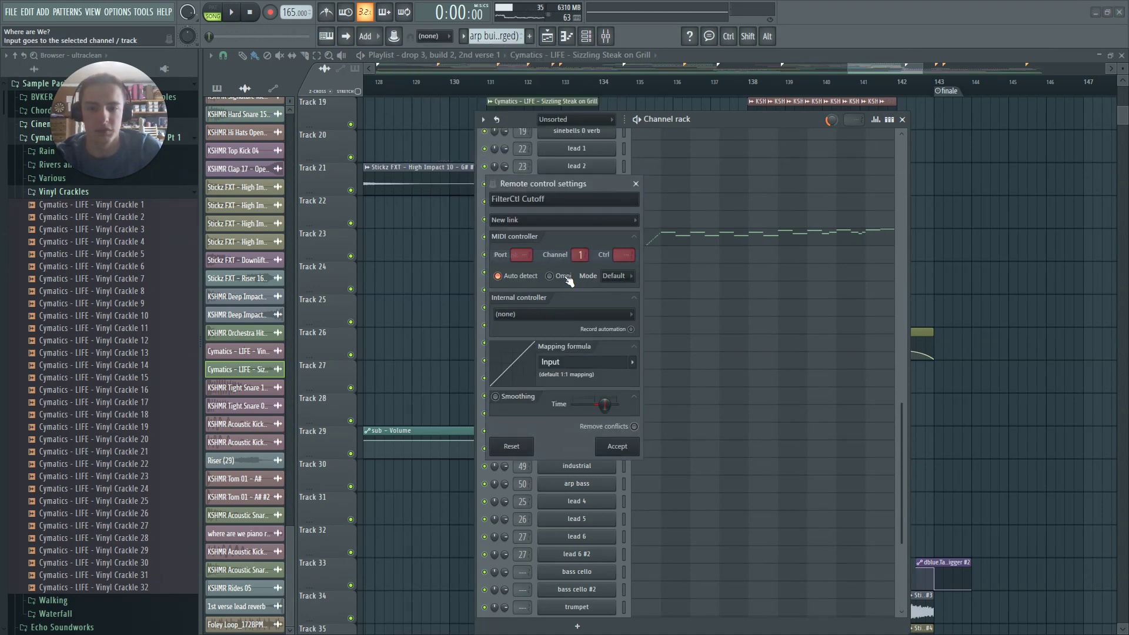
{"action": "left_click", "coordinate": [558, 314]}
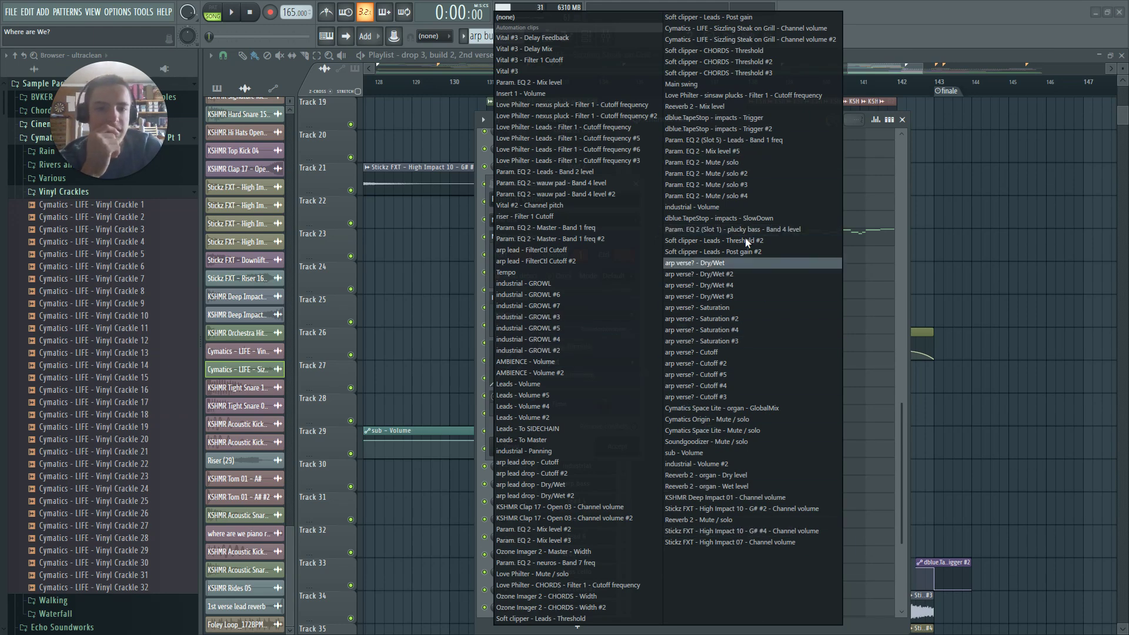
{"action": "key", "text": "Escape"}
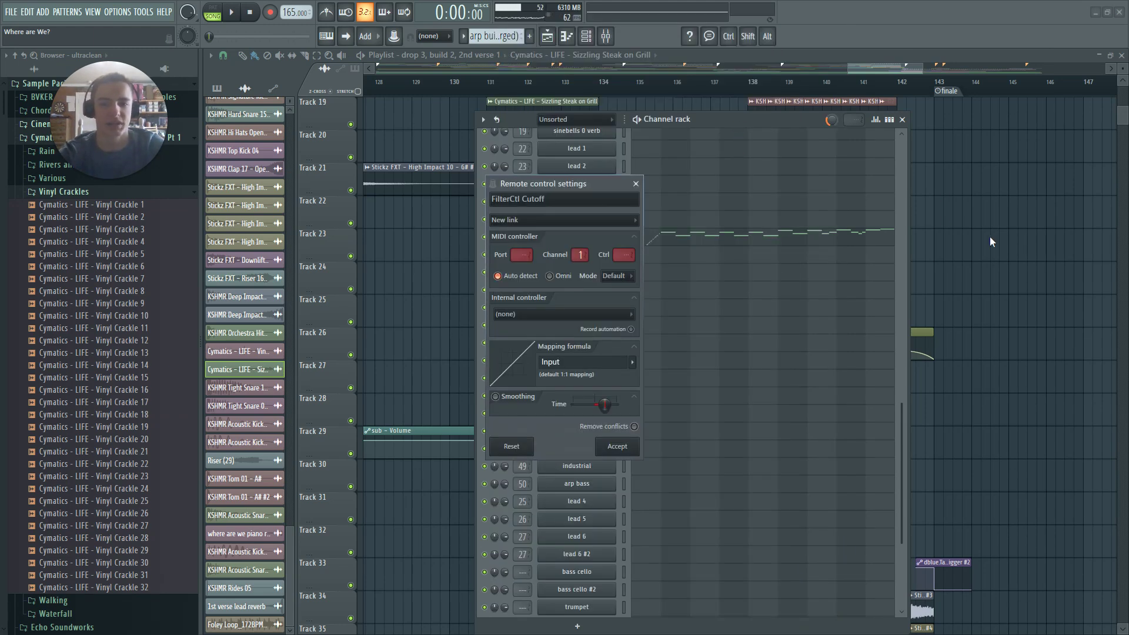
{"action": "left_click_drag", "start_coordinate": [579, 182], "coordinate": [387, 161]}
{"action": "key", "text": "Escape"}
Move the channel rack clear of the clips and try to add a new FilterCtl Cutoff link to "arp lead - FilterCtl Cutoff #2"
{"action": "left_click_drag", "start_coordinate": [752, 125], "coordinate": [774, 509]}
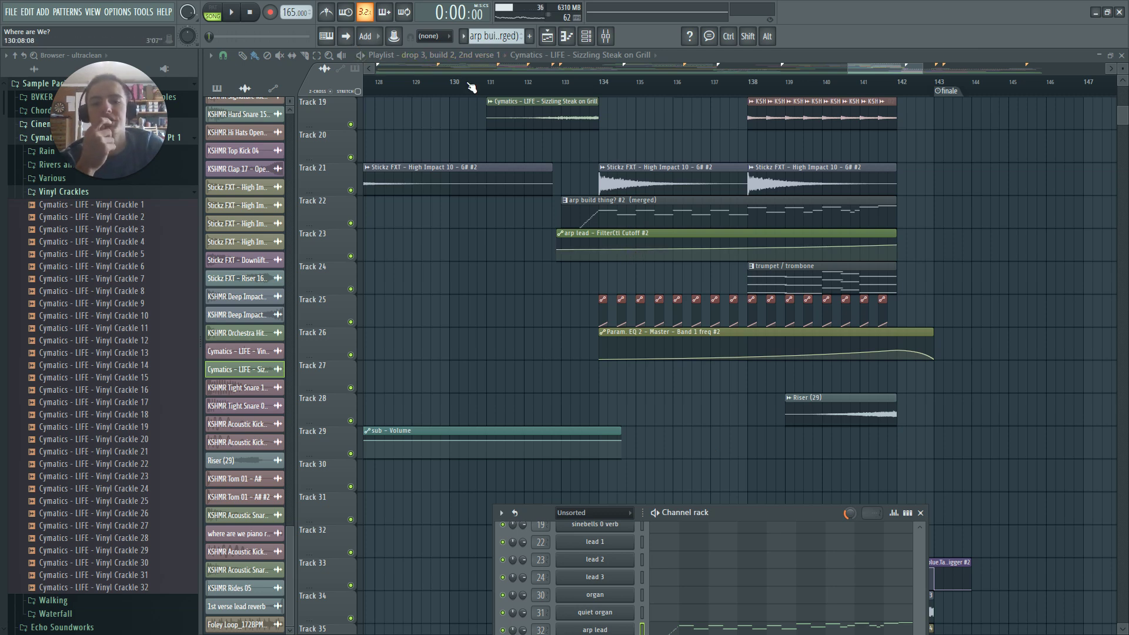
{"action": "right_click", "coordinate": [395, 35]}
{"action": "left_click", "coordinate": [435, 150]}
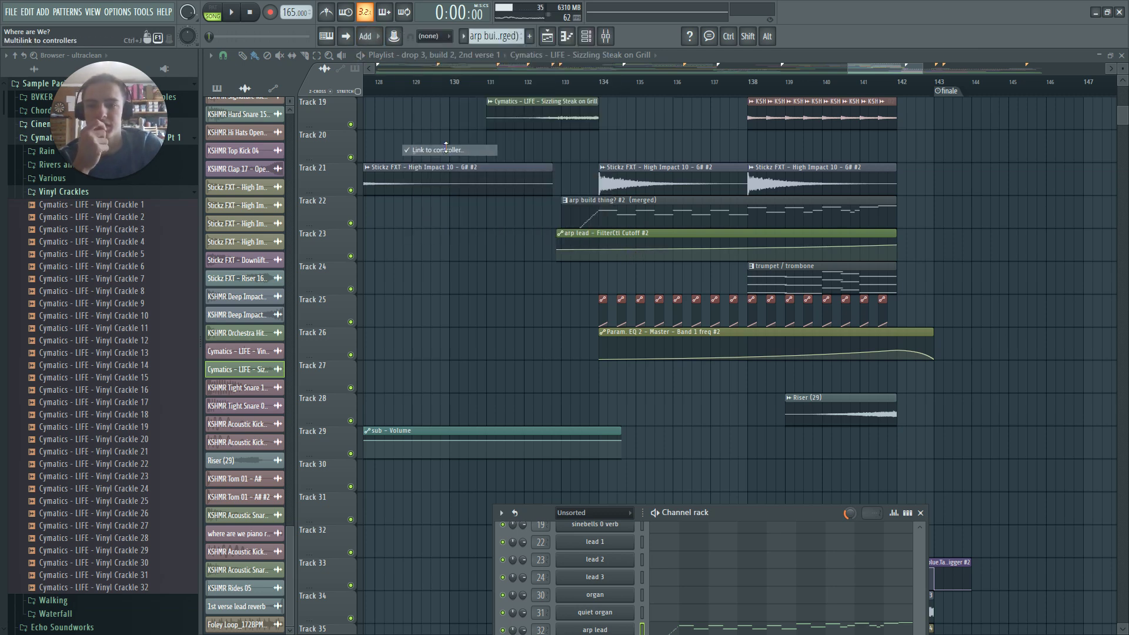
{"action": "left_click", "coordinate": [562, 220]}
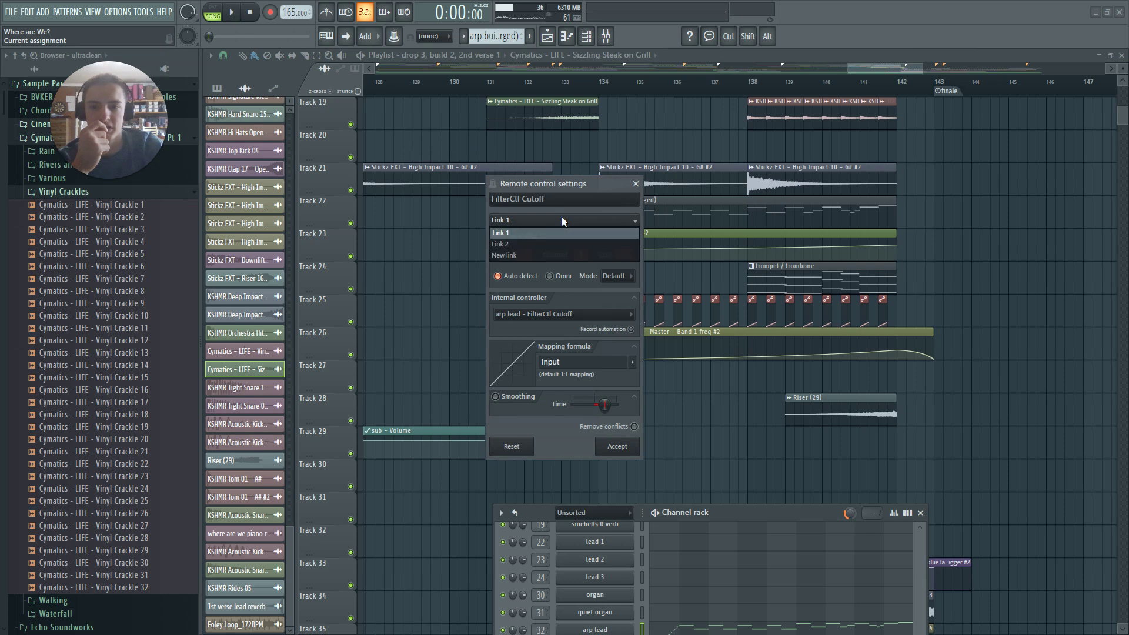
{"action": "left_click", "coordinate": [570, 259]}
{"action": "left_click", "coordinate": [560, 309]}
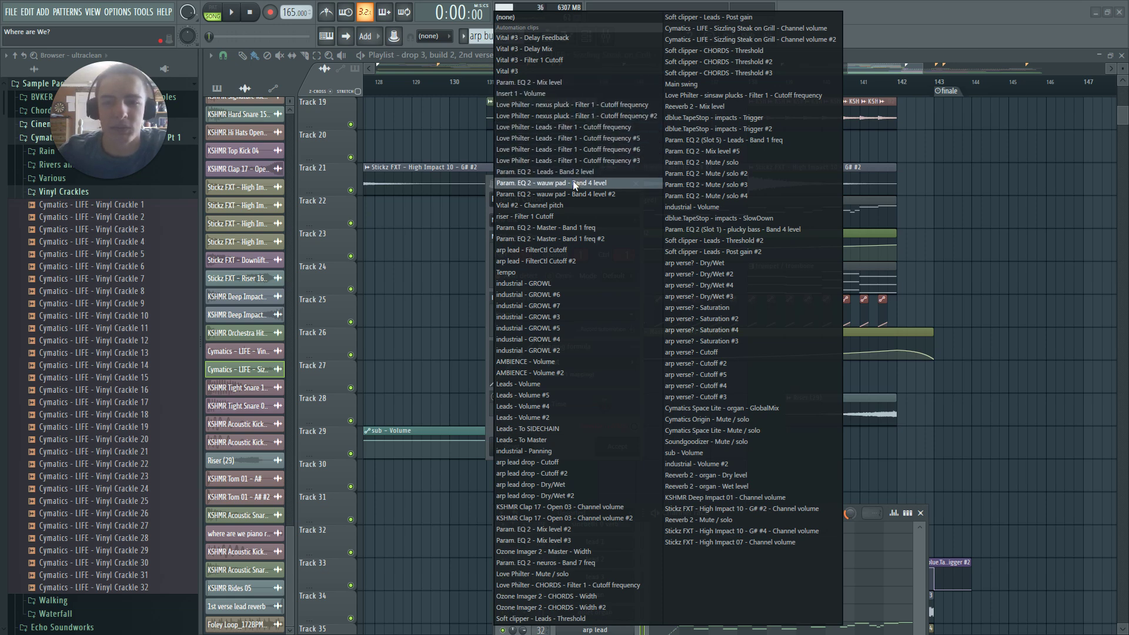
{"action": "left_click", "coordinate": [582, 262]}
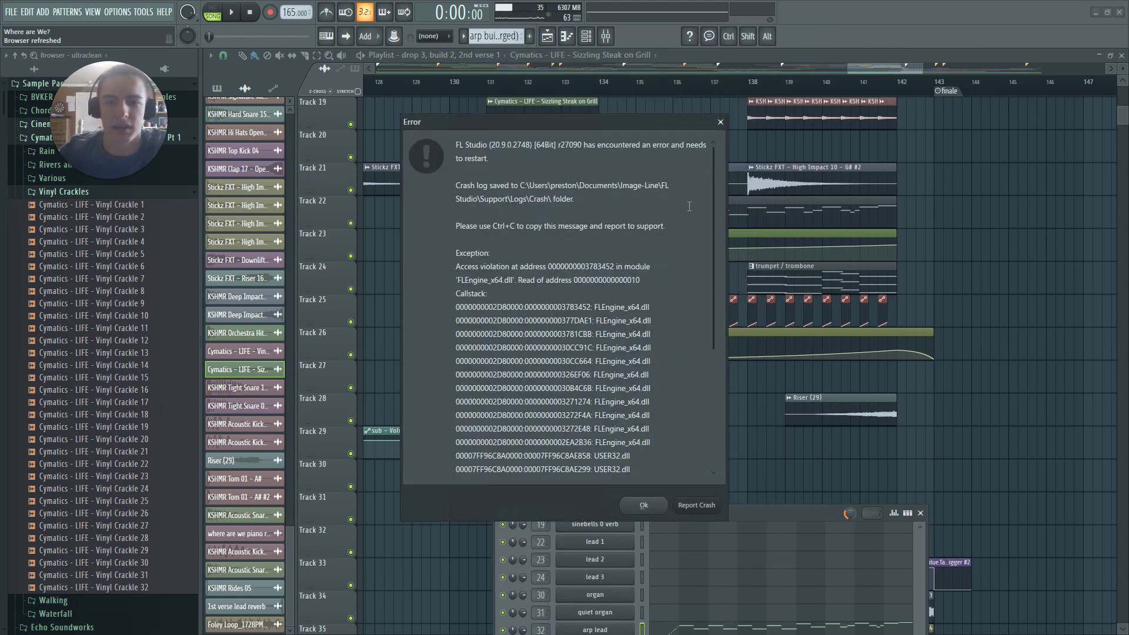
Read through the crash error's callstack and dismiss the message
{"action": "scroll", "coordinate": [705, 294], "scroll_direction": "down", "scroll_amount": 3}
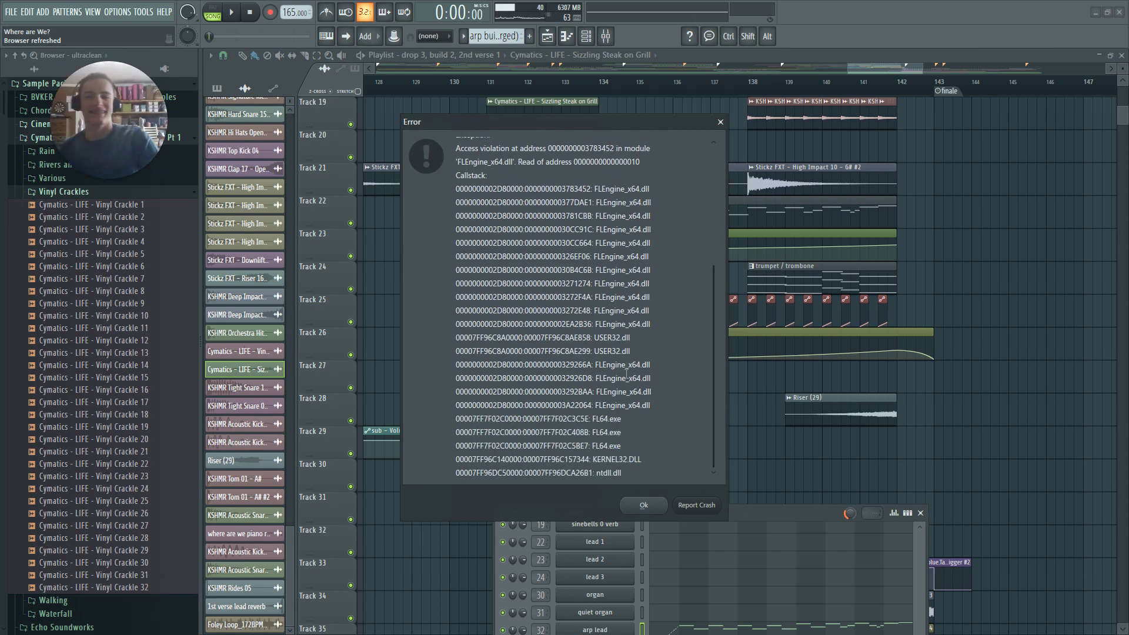
{"action": "scroll", "coordinate": [626, 374], "scroll_direction": "up", "scroll_amount": 5}
{"action": "scroll", "coordinate": [650, 280], "scroll_direction": "down", "scroll_amount": 5}
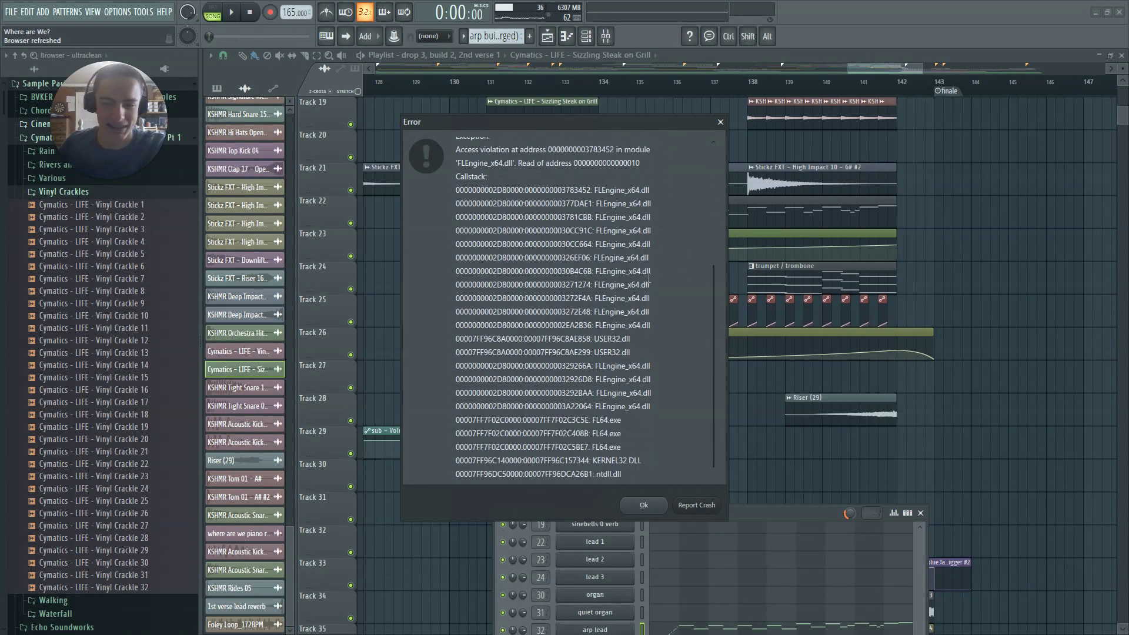
{"action": "scroll", "coordinate": [650, 281], "scroll_direction": "up", "scroll_amount": 5}
{"action": "left_click", "coordinate": [644, 505]}
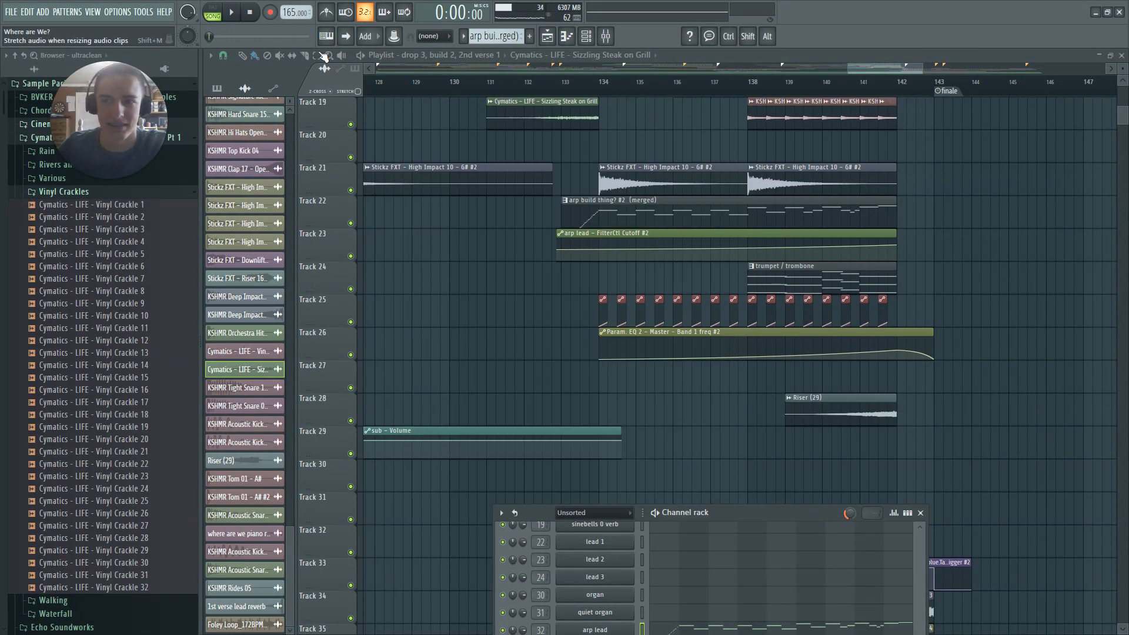
Play the song briefly from around bar 133 to check playback, and stop it
{"action": "left_click", "coordinate": [569, 84]}
{"action": "key", "text": "space"}
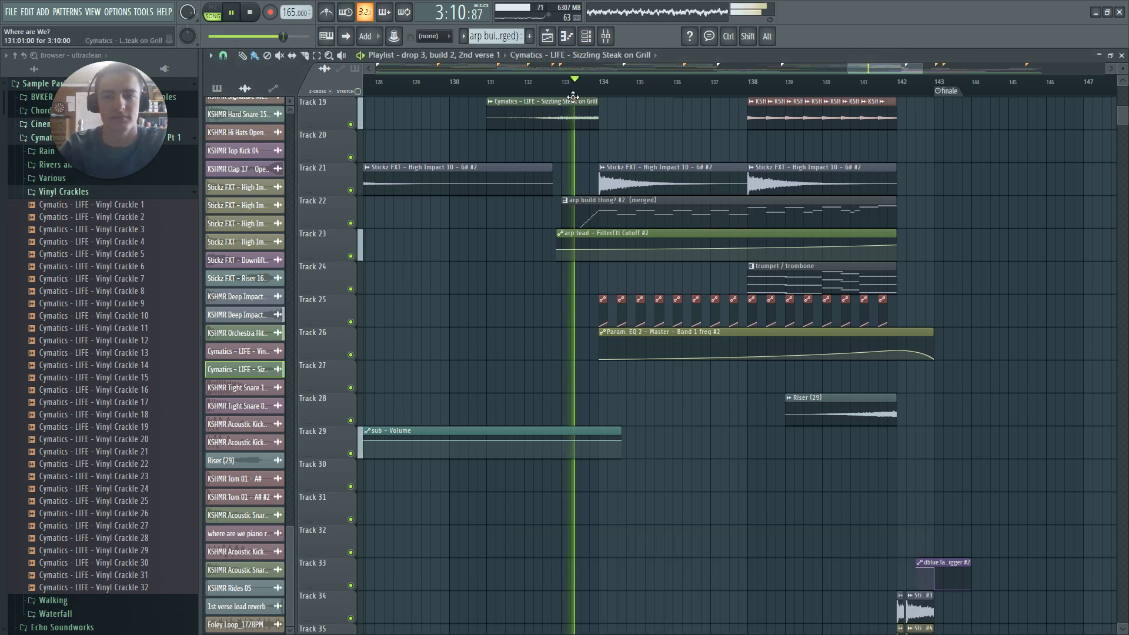
{"action": "key", "text": "space"}
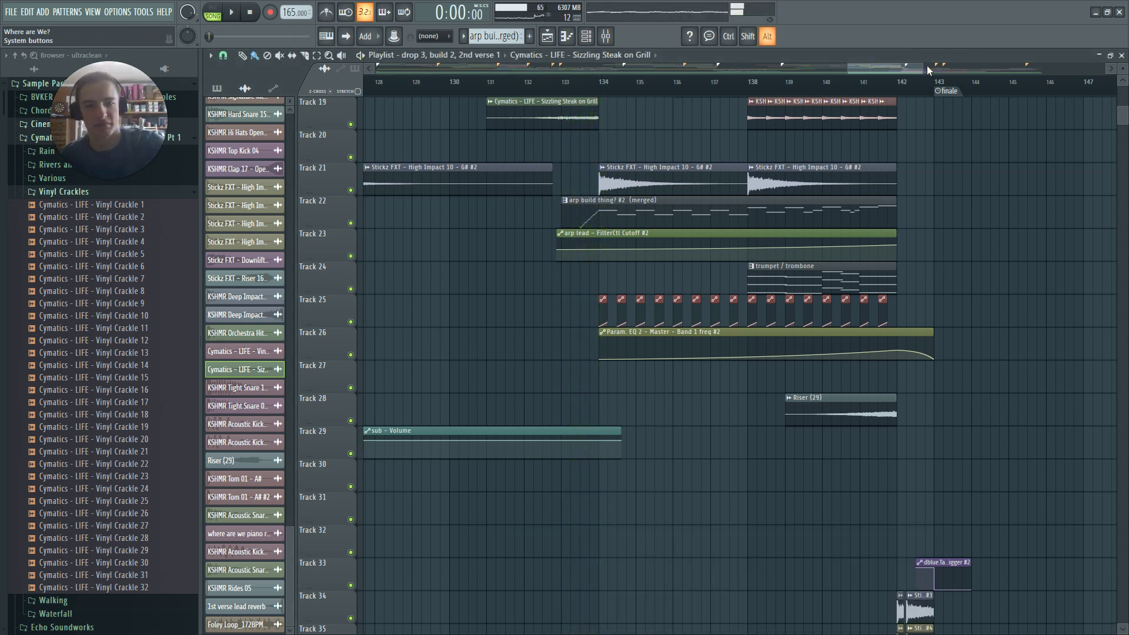
Close FL Studio, relaunch it and reload the song project
{"action": "left_click", "coordinate": [1120, 12]}
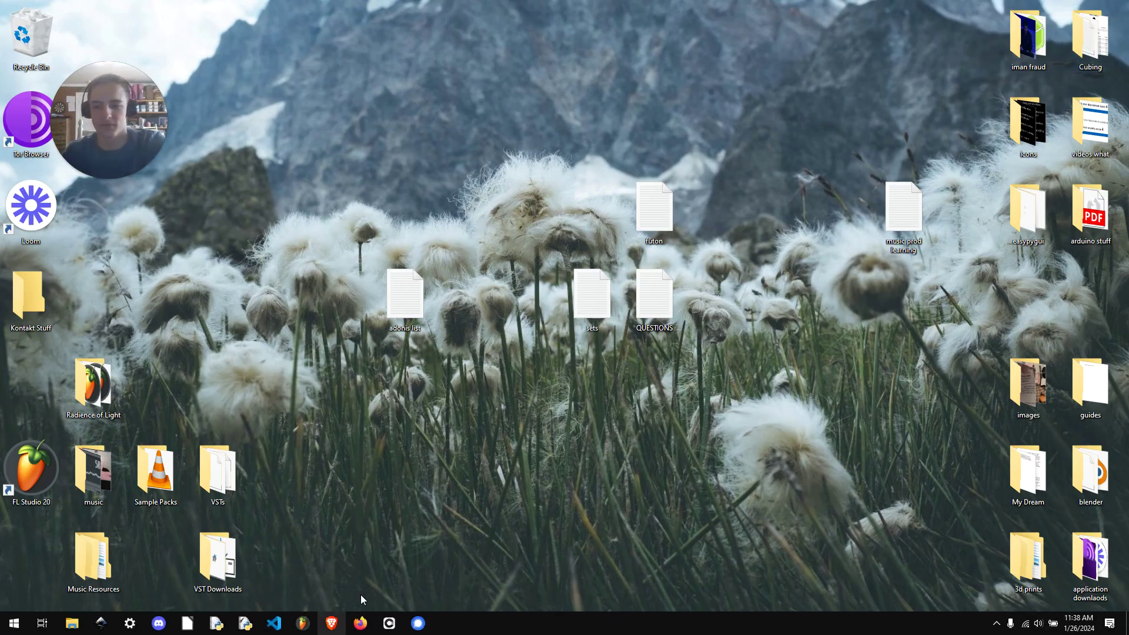
{"action": "left_click", "coordinate": [315, 624]}
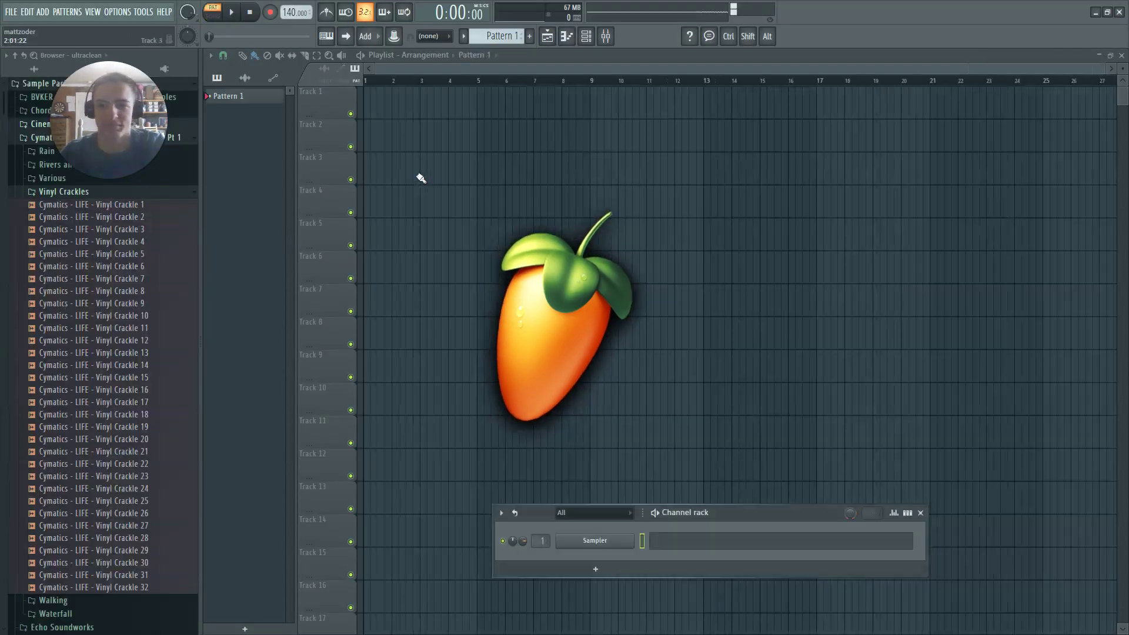
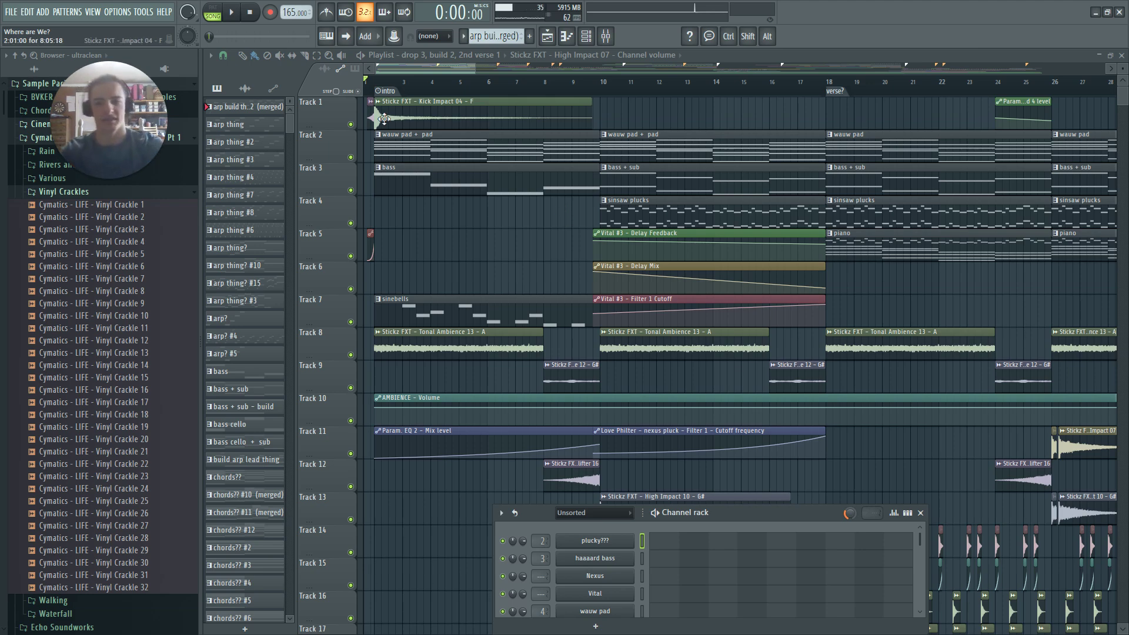
Find the build section before the finale marker in the playlist and play the song from around bar 133
{"action": "scroll", "coordinate": [670, 325], "scroll_direction": "down", "scroll_amount": 8}
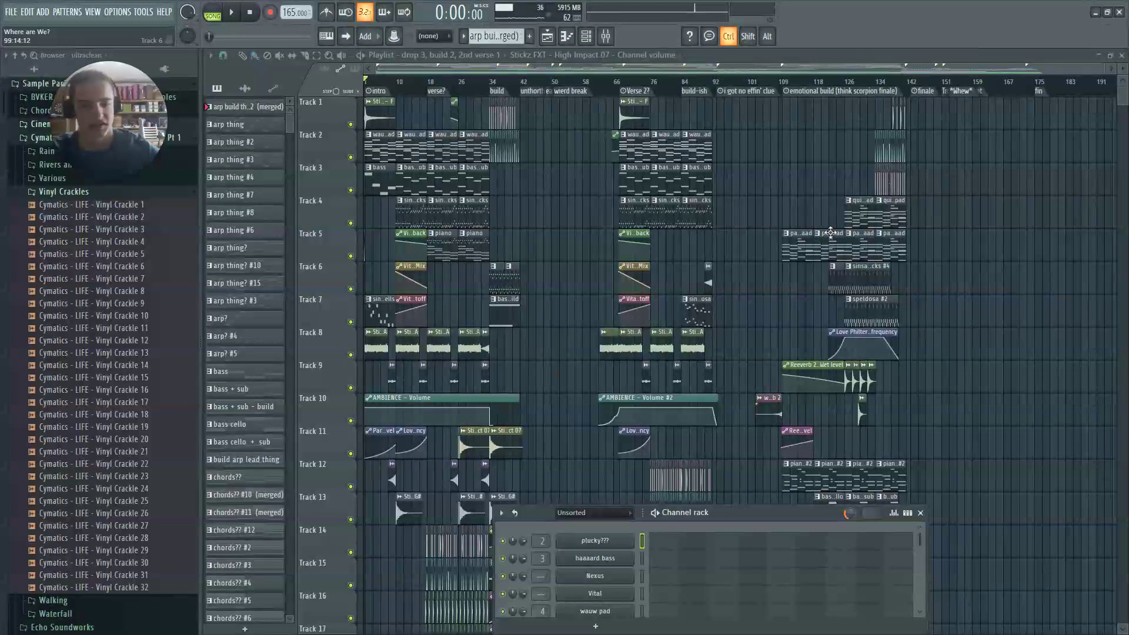
{"action": "scroll", "coordinate": [985, 276], "scroll_direction": "up", "scroll_amount": 8}
{"action": "left_click_drag", "start_coordinate": [985, 67], "coordinate": [931, 84]}
{"action": "scroll", "coordinate": [1030, 214], "scroll_direction": "down", "scroll_amount": 5}
{"action": "scroll", "coordinate": [1029, 215], "scroll_direction": "down", "scroll_amount": 3}
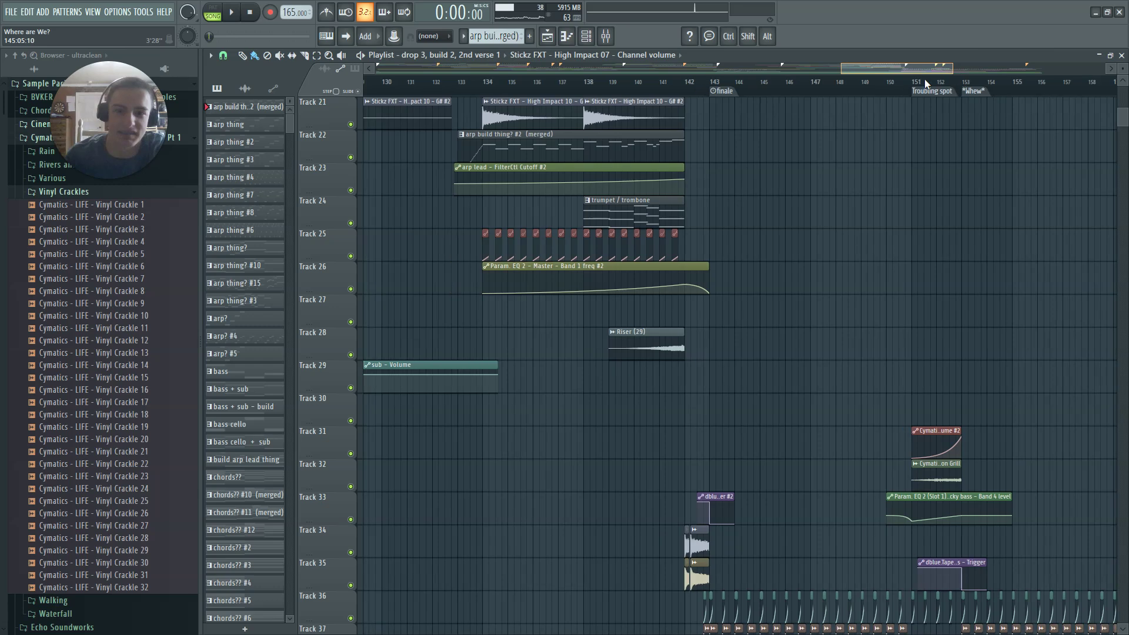
{"action": "scroll", "coordinate": [960, 143], "scroll_direction": "up", "scroll_amount": 4}
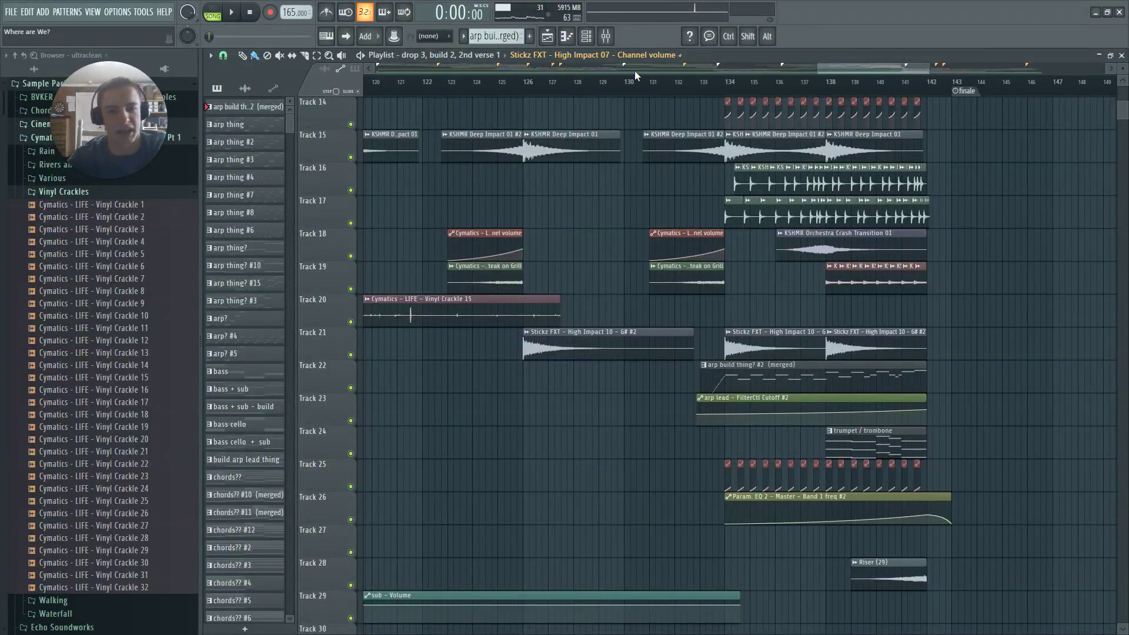
{"action": "left_click", "coordinate": [700, 85]}
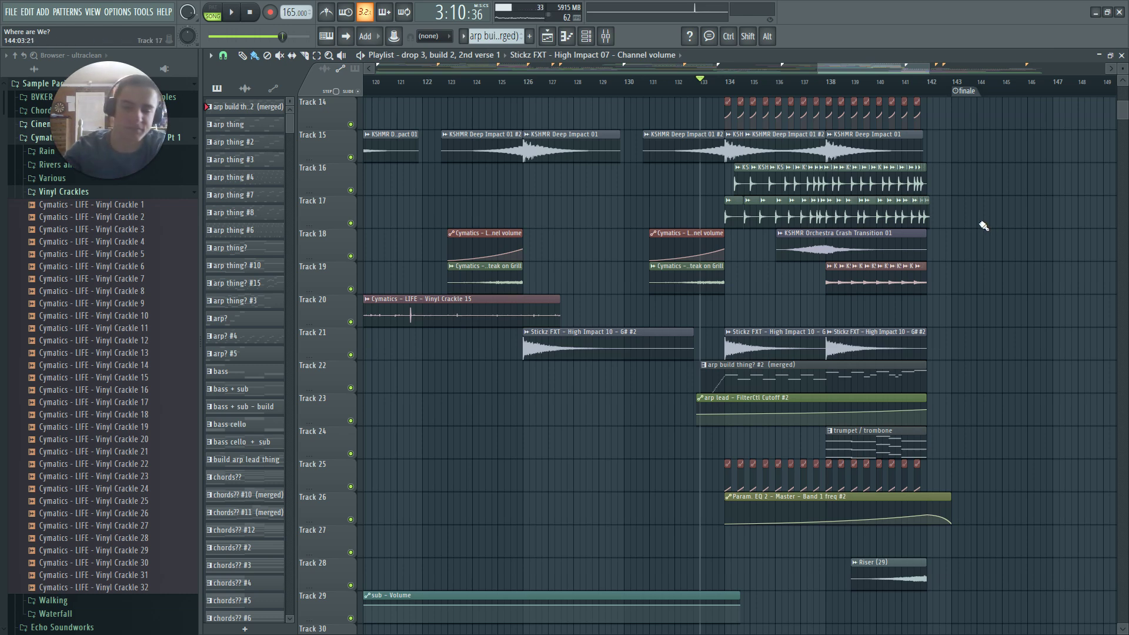
{"action": "key", "text": "space"}
{"action": "scroll", "coordinate": [960, 245], "scroll_direction": "up", "scroll_amount": 3, "text": "ctrl"}
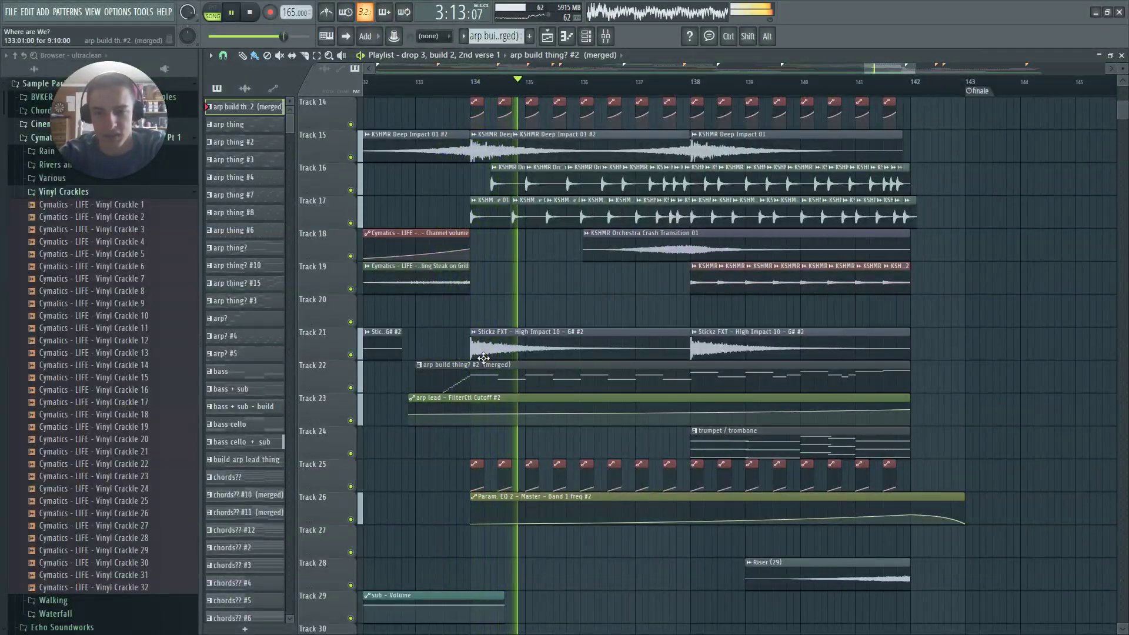
Stop the song and audition the arp build clip on Track 22 on its own from around bar 133 to bar 134
{"action": "key", "text": "F9"}
{"action": "key", "text": "space"}
{"action": "key", "text": "F9"}
{"action": "scroll", "coordinate": [476, 322], "scroll_direction": "down", "scroll_amount": 2}
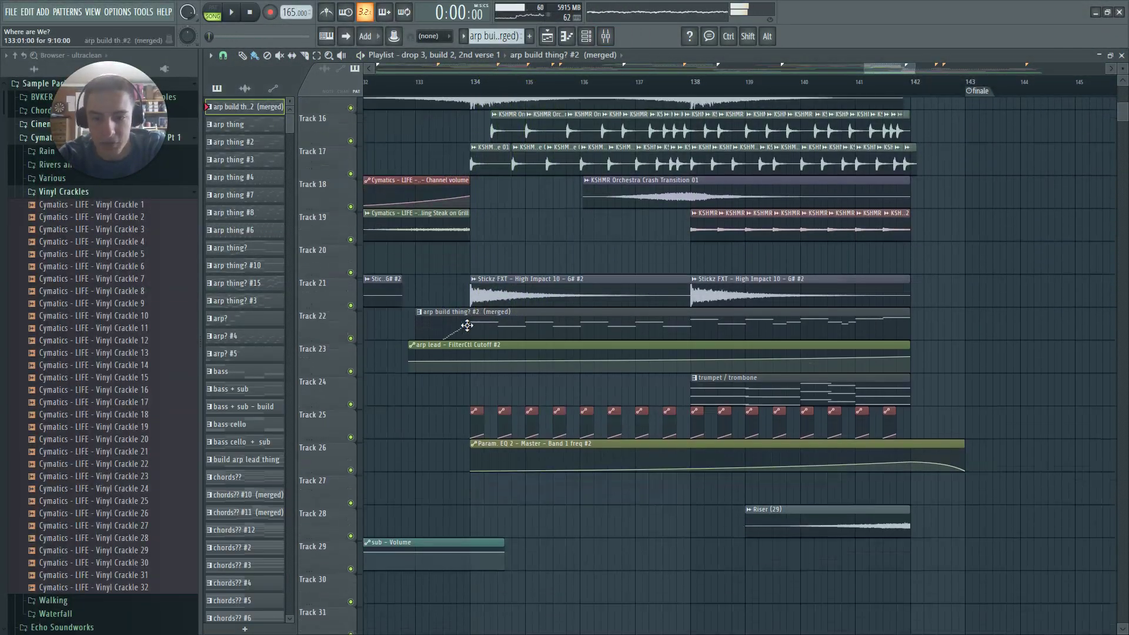
{"action": "scroll", "coordinate": [441, 348], "scroll_direction": "up", "scroll_amount": 3, "text": "ctrl"}
{"action": "key", "text": "y"}
{"action": "key", "text": "space"}
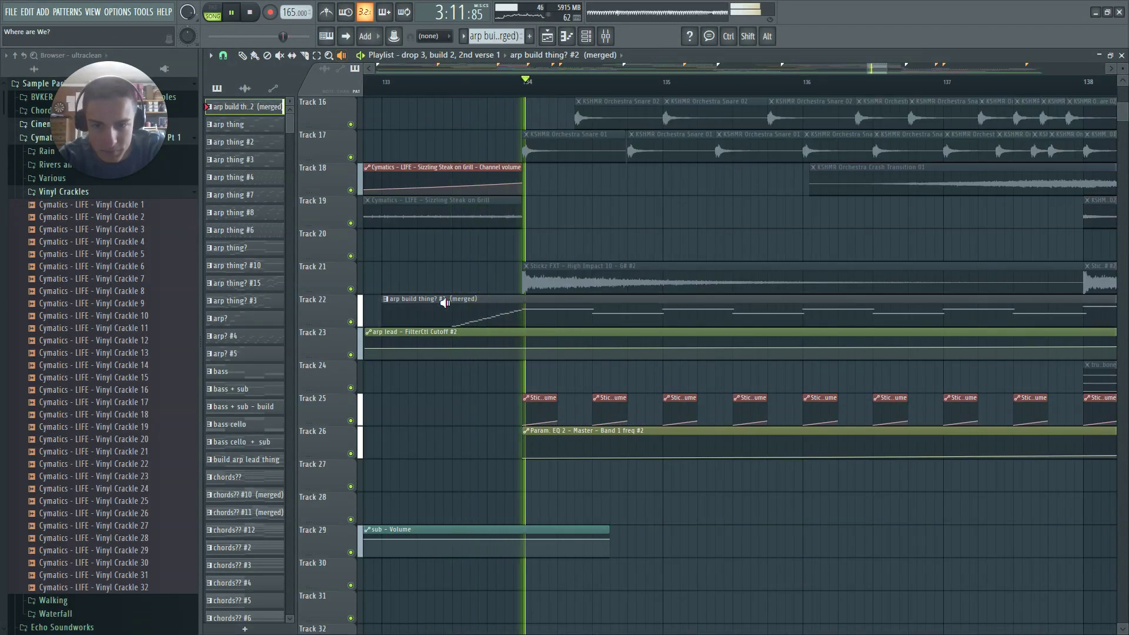
{"action": "key", "text": "space"}
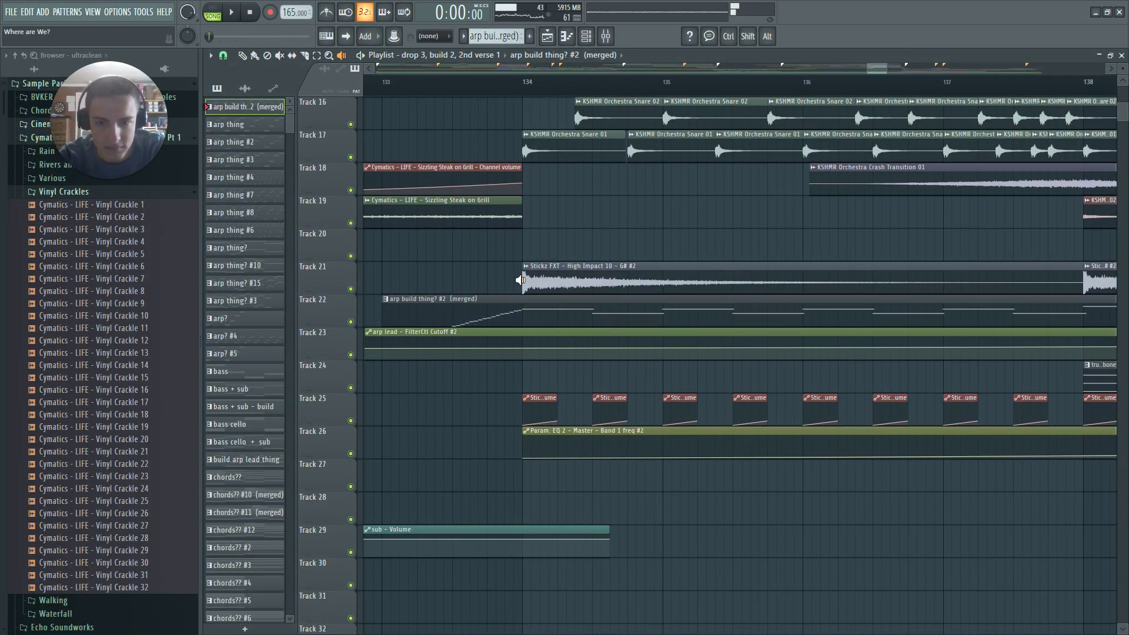
Try playing the build from bar 133 without the arp lead filter cutoff clip on Track 23, and undo the clip's removal
{"action": "scroll", "coordinate": [552, 266], "scroll_direction": "down", "scroll_amount": 3, "text": "ctrl"}
{"action": "scroll", "coordinate": [497, 322], "scroll_direction": "down", "scroll_amount": 4, "text": "ctrl"}
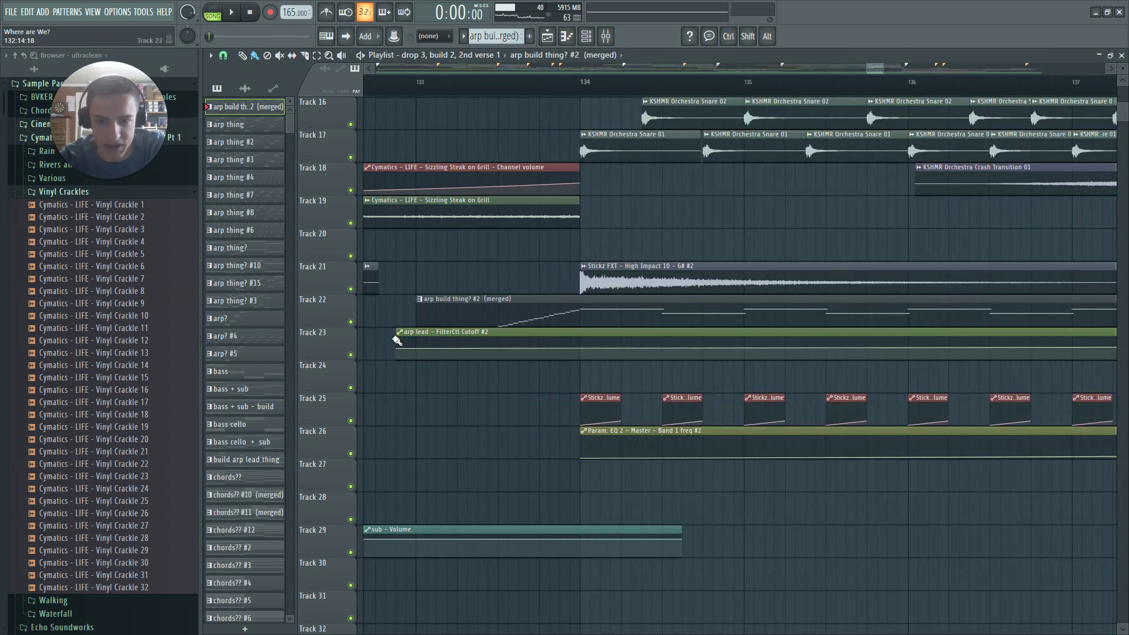
{"action": "right_click", "coordinate": [541, 333]}
{"action": "key", "text": "space"}
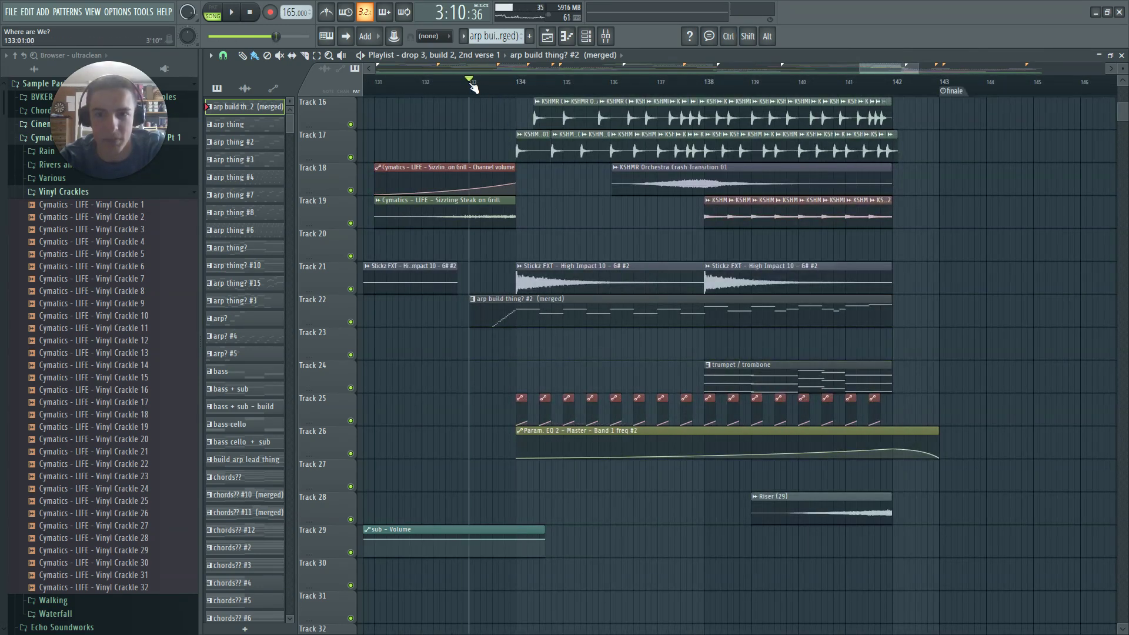
{"action": "key", "text": "ctrl+z"}
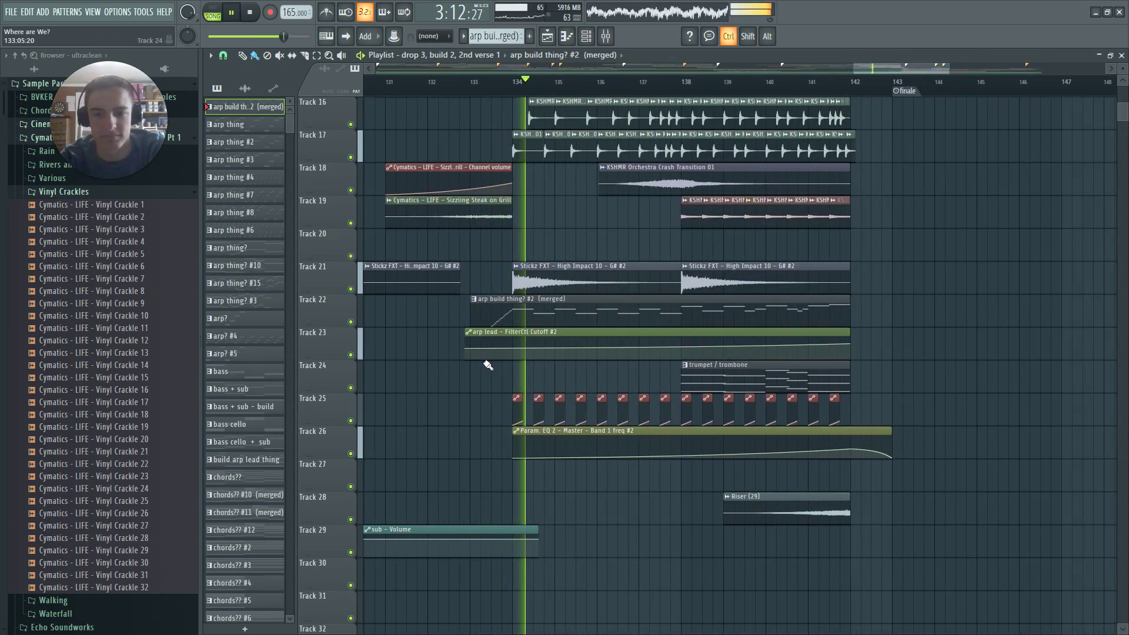
{"action": "scroll", "coordinate": [486, 368], "scroll_direction": "down", "scroll_amount": 5, "text": "ctrl"}
{"action": "key", "text": "F6"}
{"action": "key", "text": "F7"}
{"action": "key", "text": "F7"}
{"action": "key", "text": "F7"}
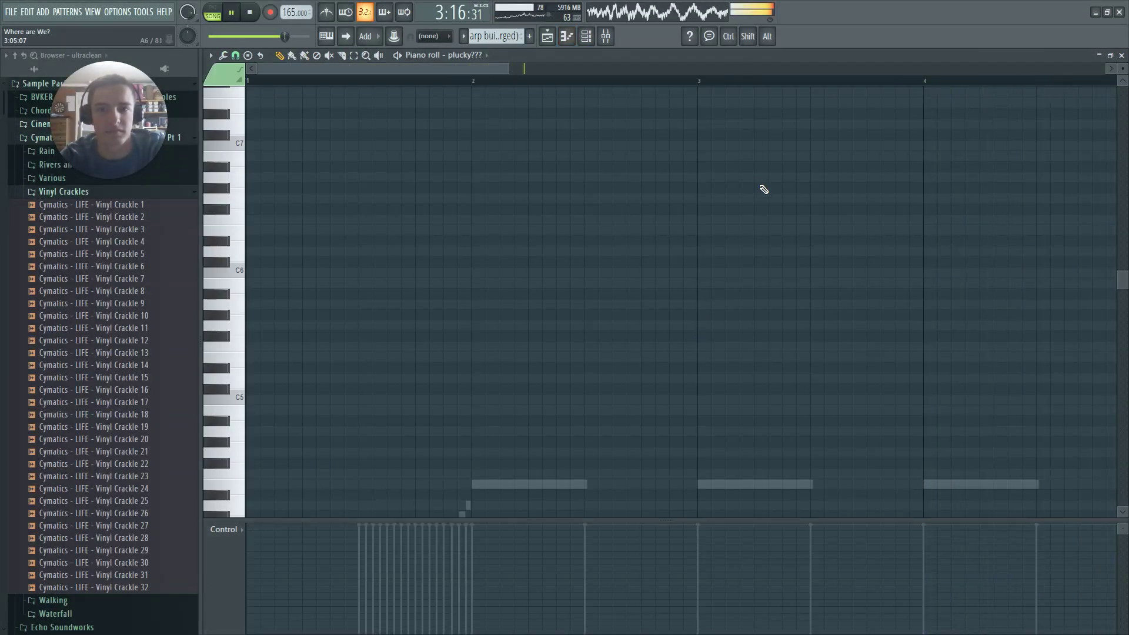
{"action": "key", "text": "F7"}
{"action": "right_click", "coordinate": [392, 41]}
{"action": "key", "text": "Escape"}
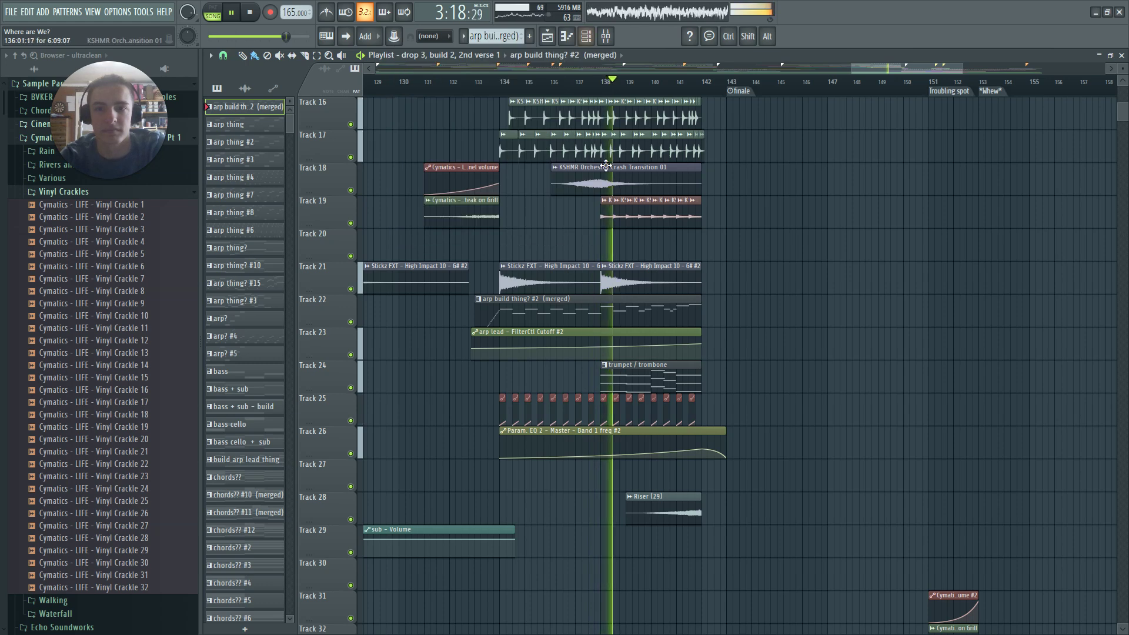
Show and enlarge the channel rack, open the arp lead instrument from it, and stop playback
{"action": "key", "text": "F6"}
{"action": "left_click_drag", "start_coordinate": [751, 516], "coordinate": [849, 156]}
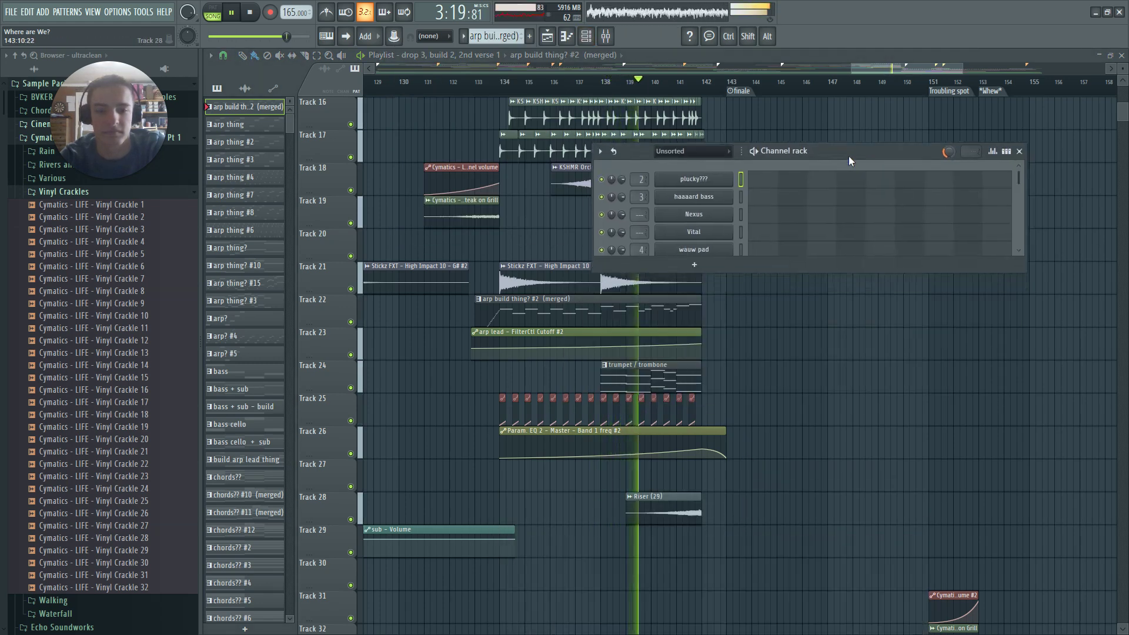
{"action": "left_click", "coordinate": [740, 274]}
{"action": "right_click", "coordinate": [779, 267]}
{"action": "key", "text": "F6"}
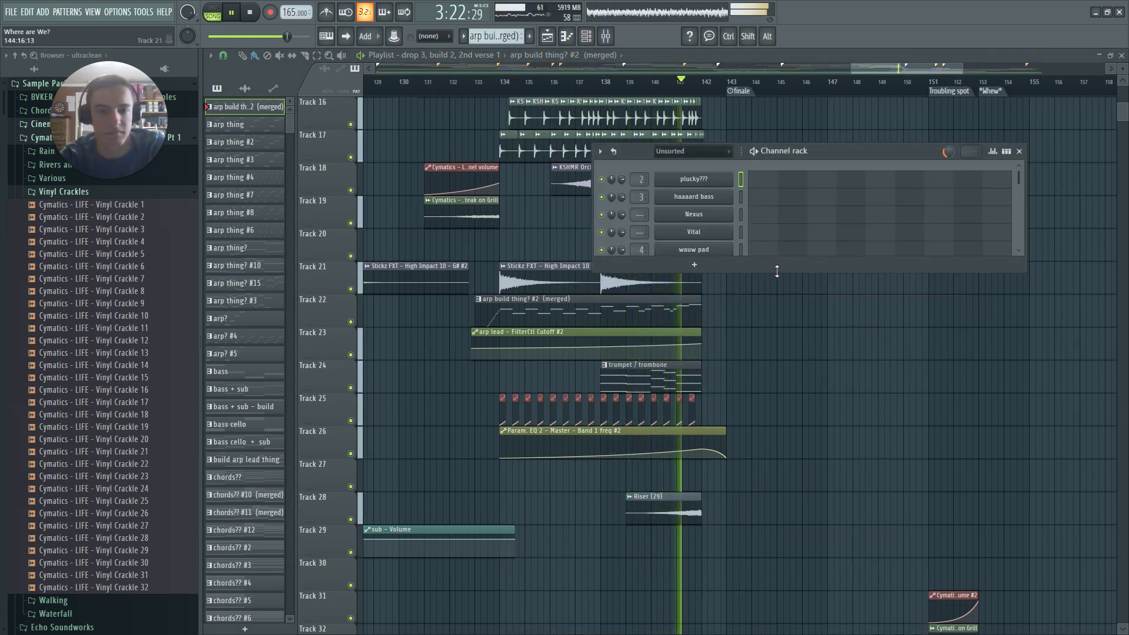
{"action": "scroll", "coordinate": [782, 294], "scroll_direction": "down", "scroll_amount": 6}
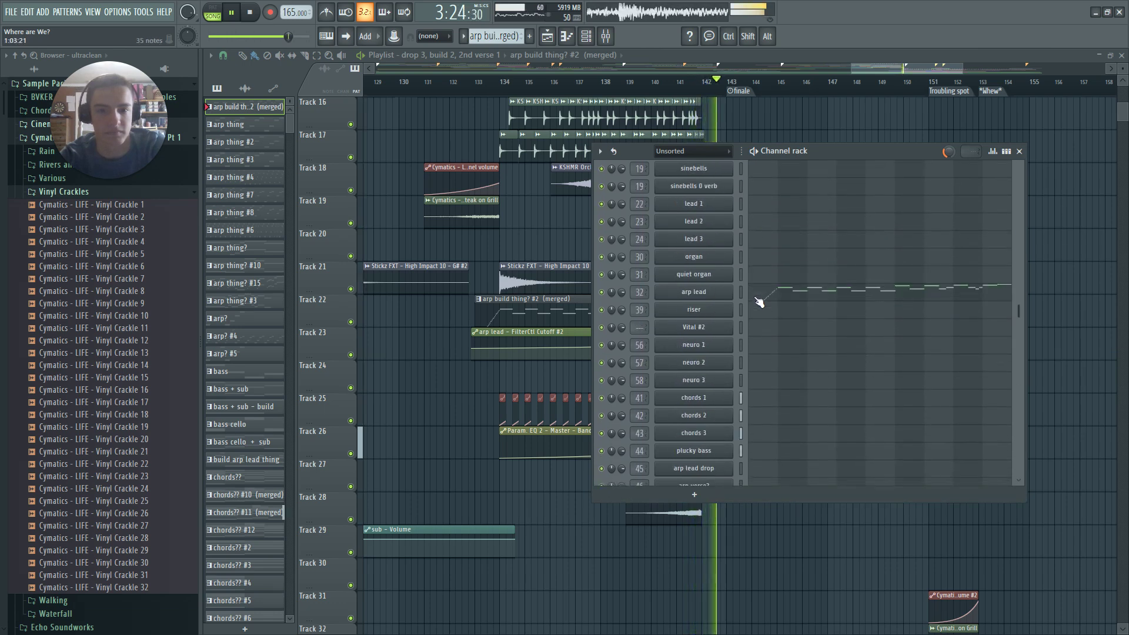
{"action": "left_click", "coordinate": [703, 308]}
{"action": "key", "text": "space"}
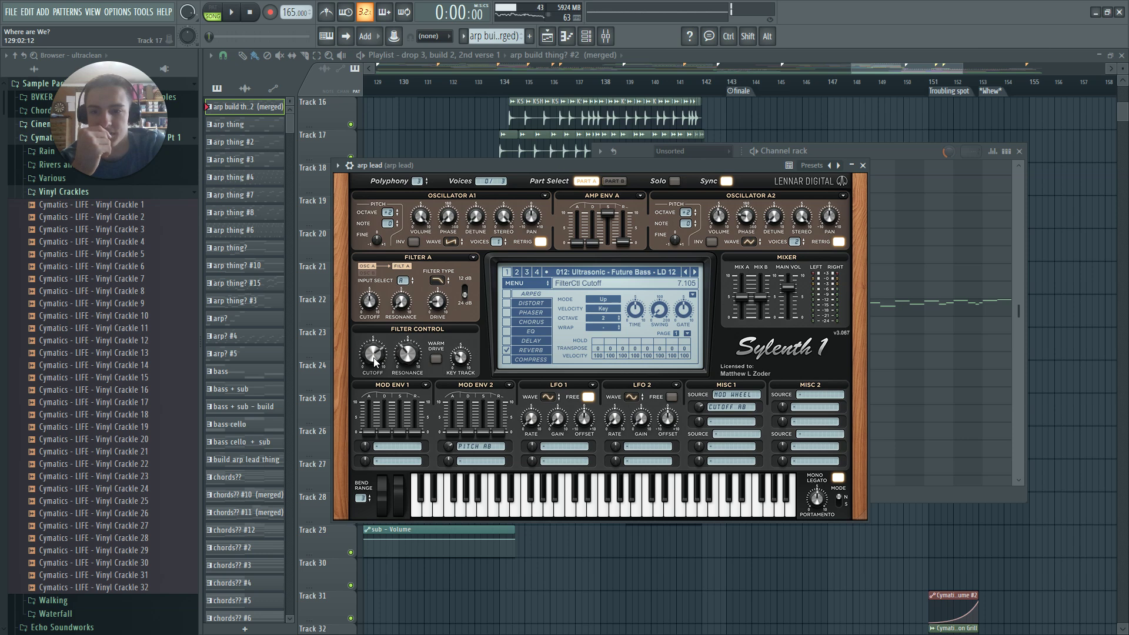
Check the arp lead's filter cutoff in Sylenth1 while playing from around bar 130 and moving the song position, and close the instrument
{"action": "left_click", "coordinate": [413, 84]}
{"action": "key", "text": "space"}
{"action": "key", "text": "F6"}
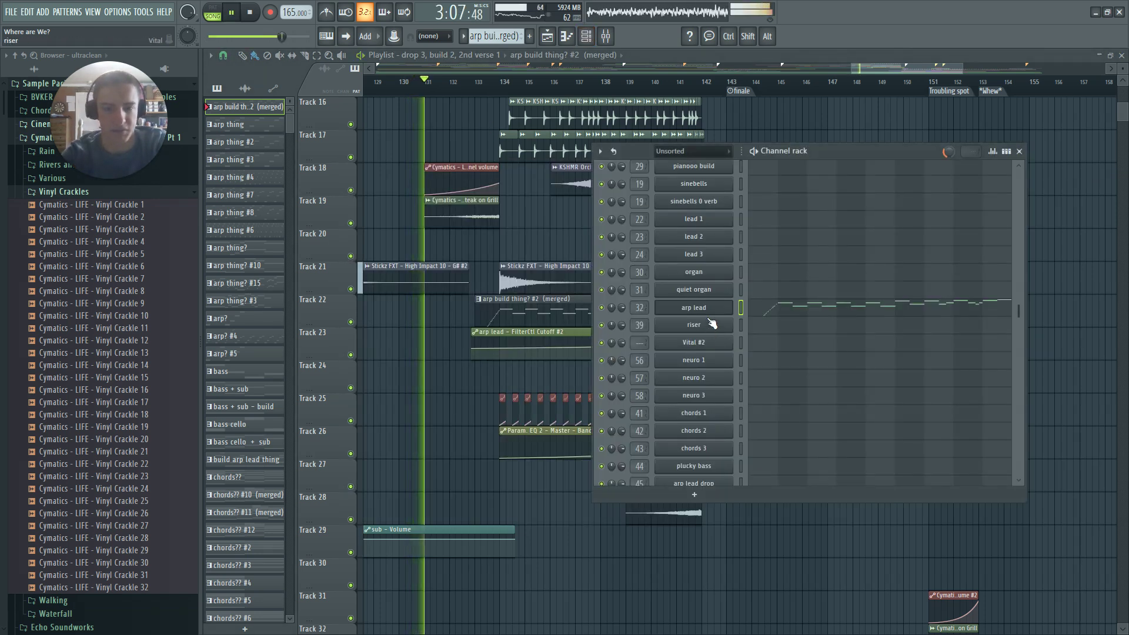
{"action": "left_click", "coordinate": [708, 309]}
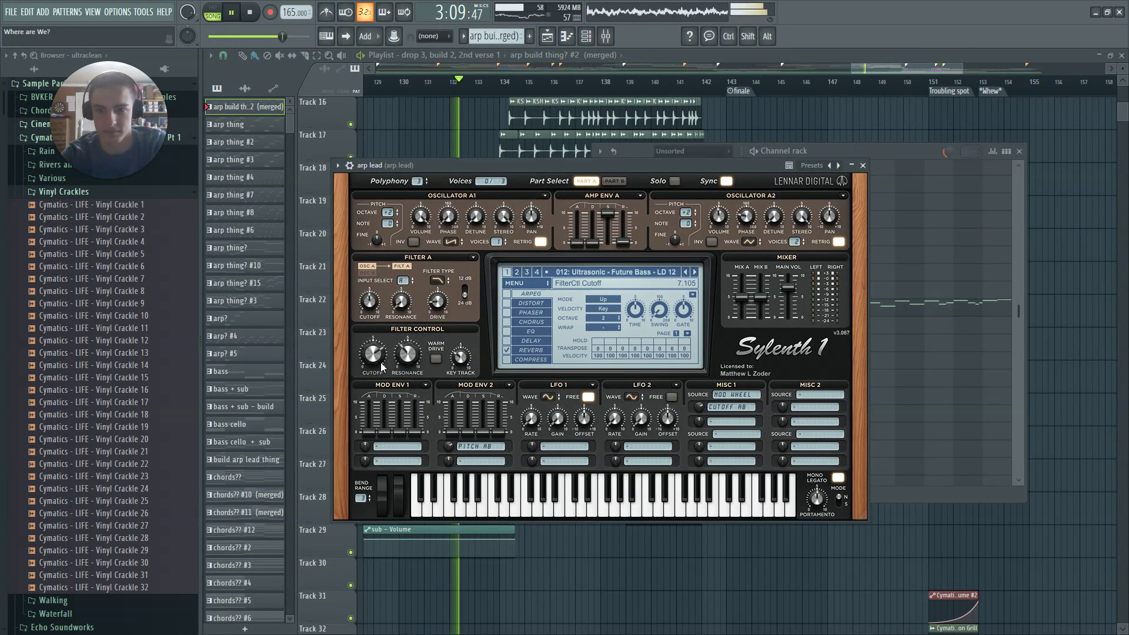
{"action": "key", "text": "space"}
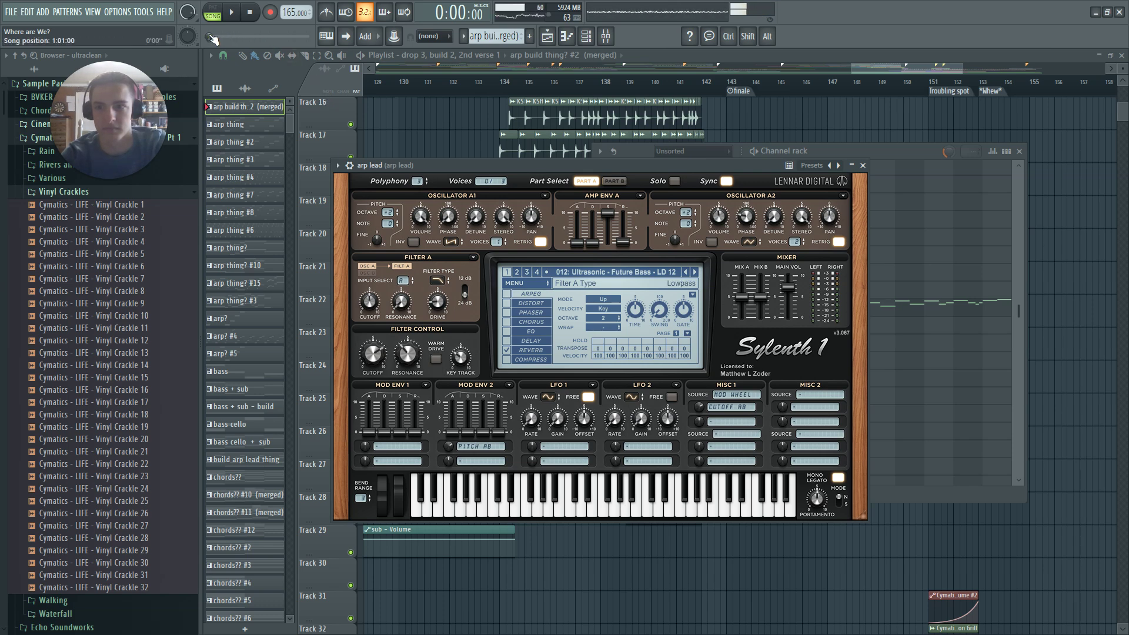
{"action": "left_click_drag", "start_coordinate": [236, 37], "coordinate": [312, 37]}
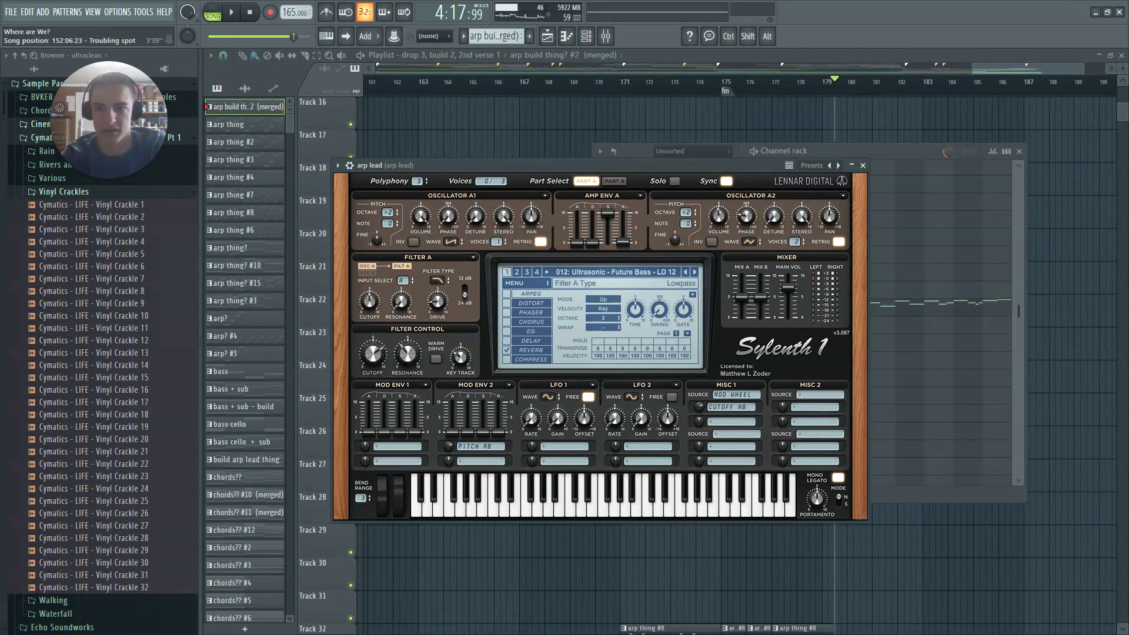
{"action": "left_click", "coordinate": [288, 37]}
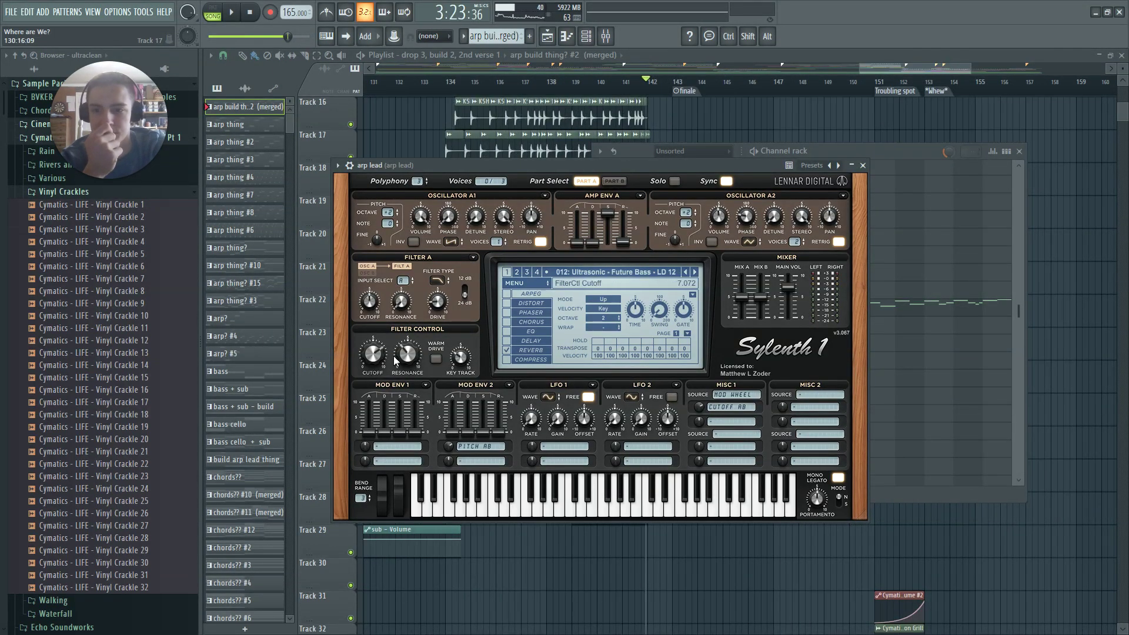
{"action": "key", "text": "Escape"}
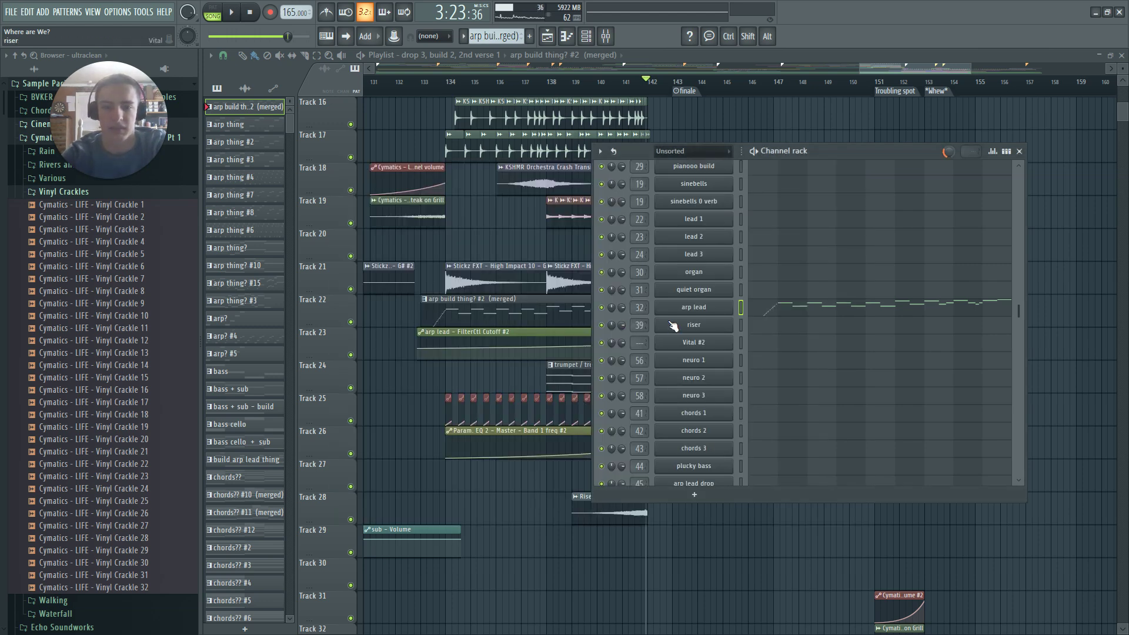
Play the song from several earlier points to locate the arp lead filter cutoff automation before the build-ish marker
{"action": "scroll", "coordinate": [502, 326], "scroll_direction": "down", "scroll_amount": 7}
{"action": "key", "text": "F6"}
{"action": "left_click", "coordinate": [443, 80]}
{"action": "key", "text": "space"}
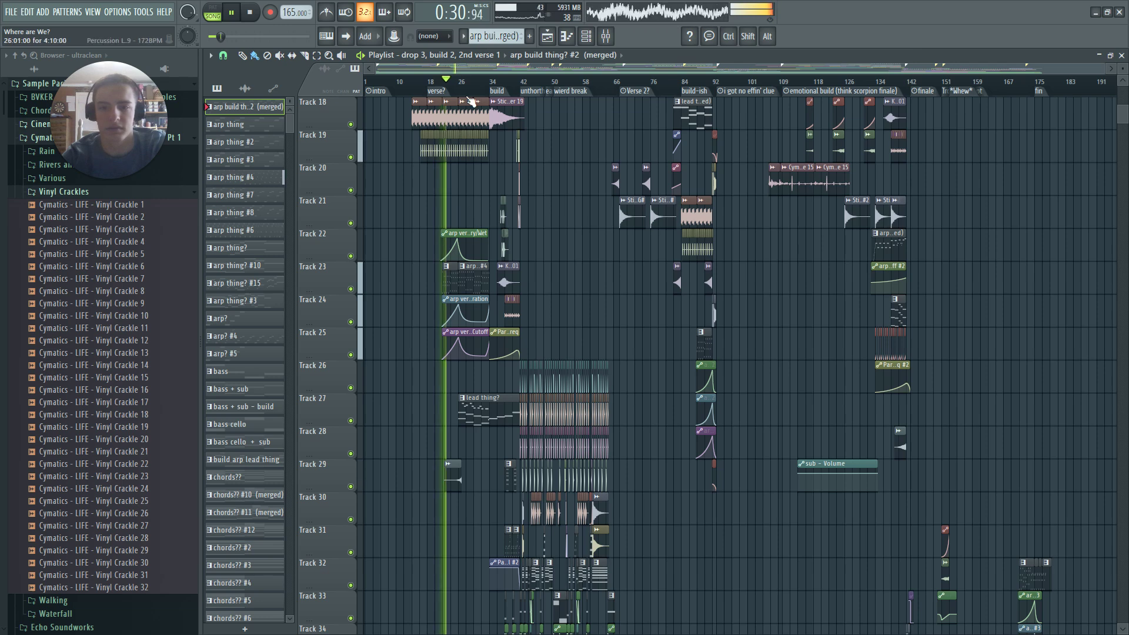
{"action": "left_click", "coordinate": [493, 81]}
{"action": "left_click", "coordinate": [668, 81]}
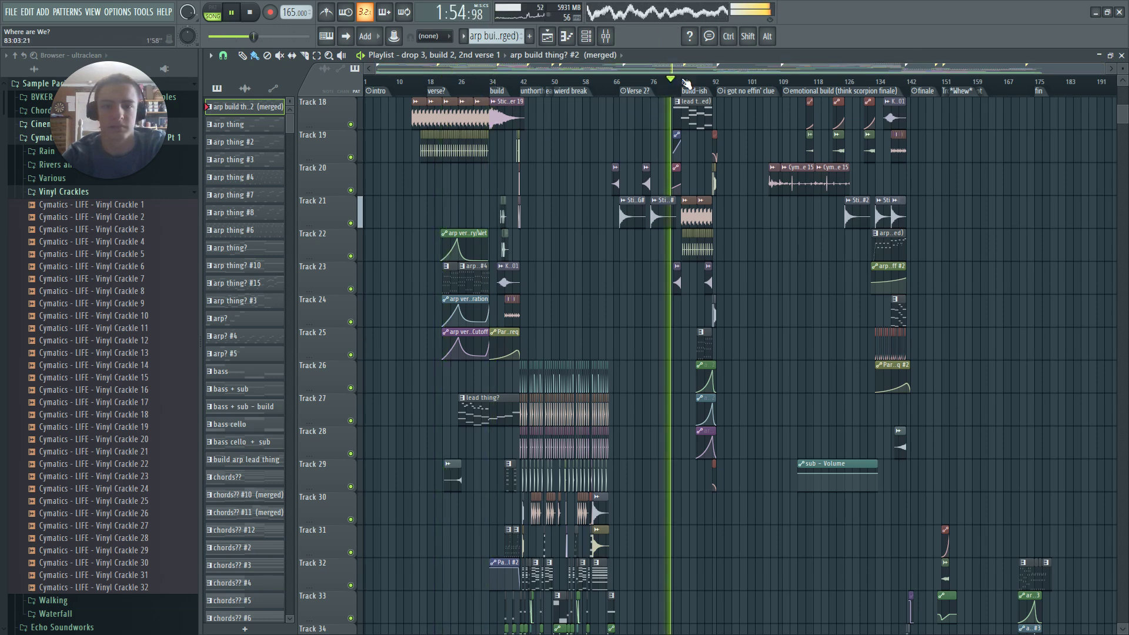
{"action": "scroll", "coordinate": [693, 139], "scroll_direction": "up", "scroll_amount": 2}
{"action": "scroll", "coordinate": [655, 182], "scroll_direction": "up", "scroll_amount": 2}
{"action": "left_click", "coordinate": [486, 82]}
{"action": "left_click", "coordinate": [475, 81]}
{"action": "scroll", "coordinate": [465, 211], "scroll_direction": "up", "scroll_amount": 2}
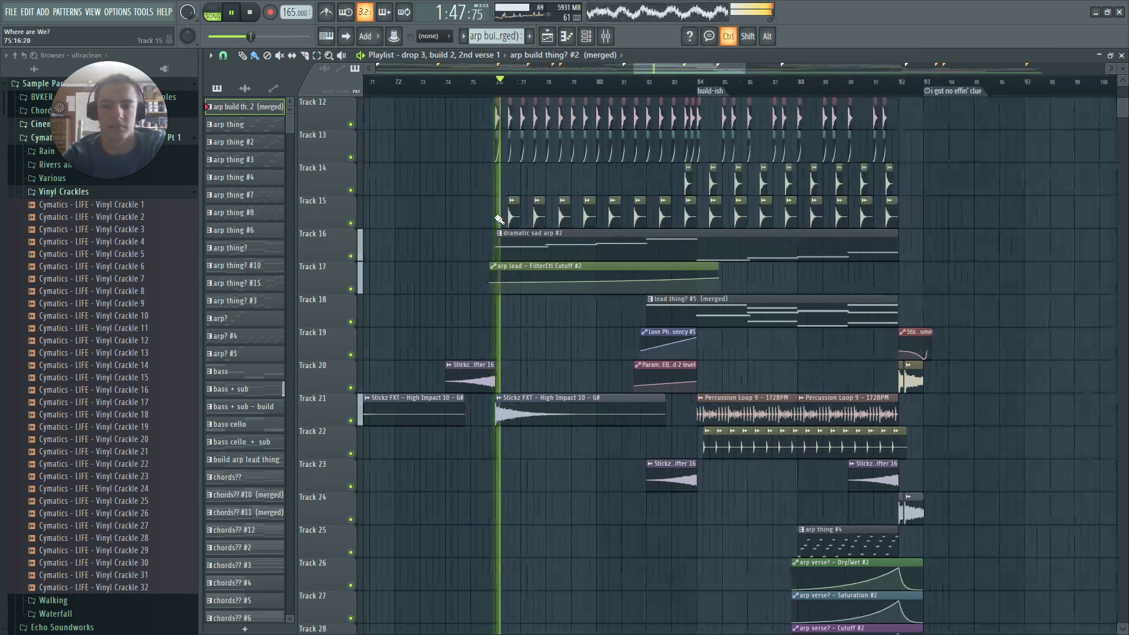
Select the arp lead filter cutoff clip on Track 17, check the arp lead instrument during playback, and stop the song
{"action": "left_click", "coordinate": [535, 266]}
{"action": "key", "text": "F6"}
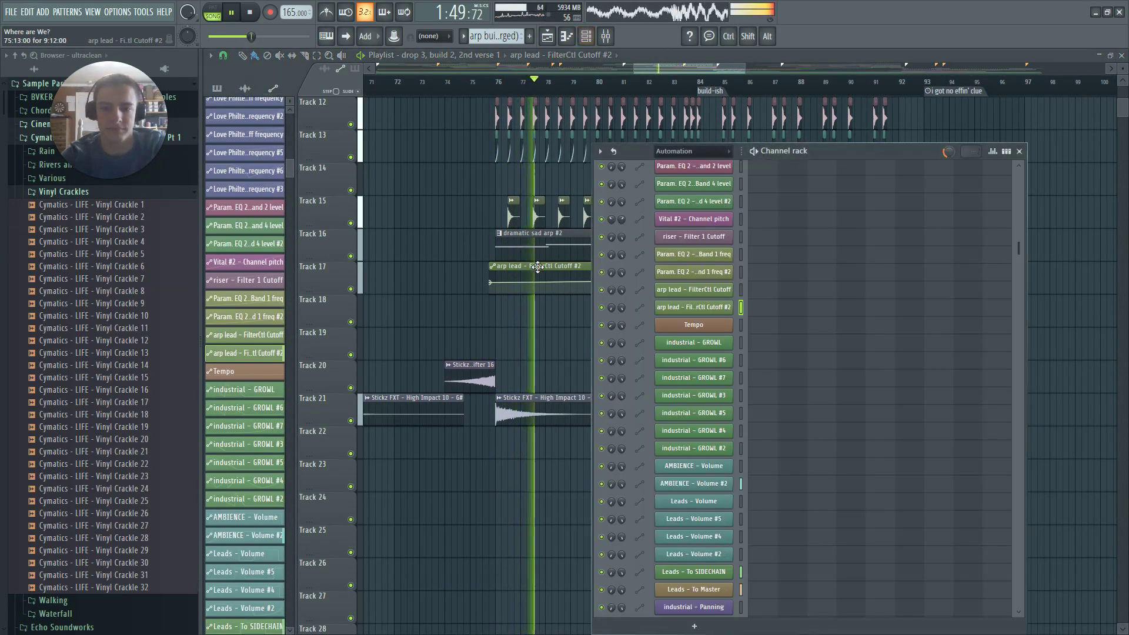
{"action": "scroll", "coordinate": [718, 154], "scroll_direction": "down", "scroll_amount": 1}
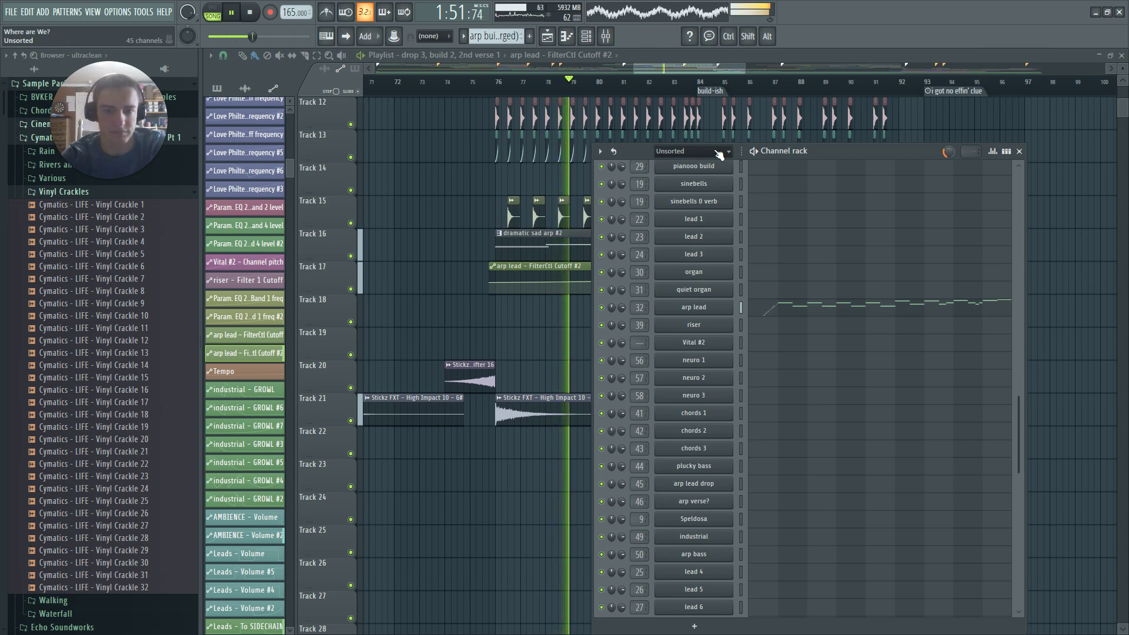
{"action": "left_click", "coordinate": [723, 306]}
{"action": "key", "text": "space"}
{"action": "key", "text": "Escape"}
{"action": "key", "text": "Escape"}
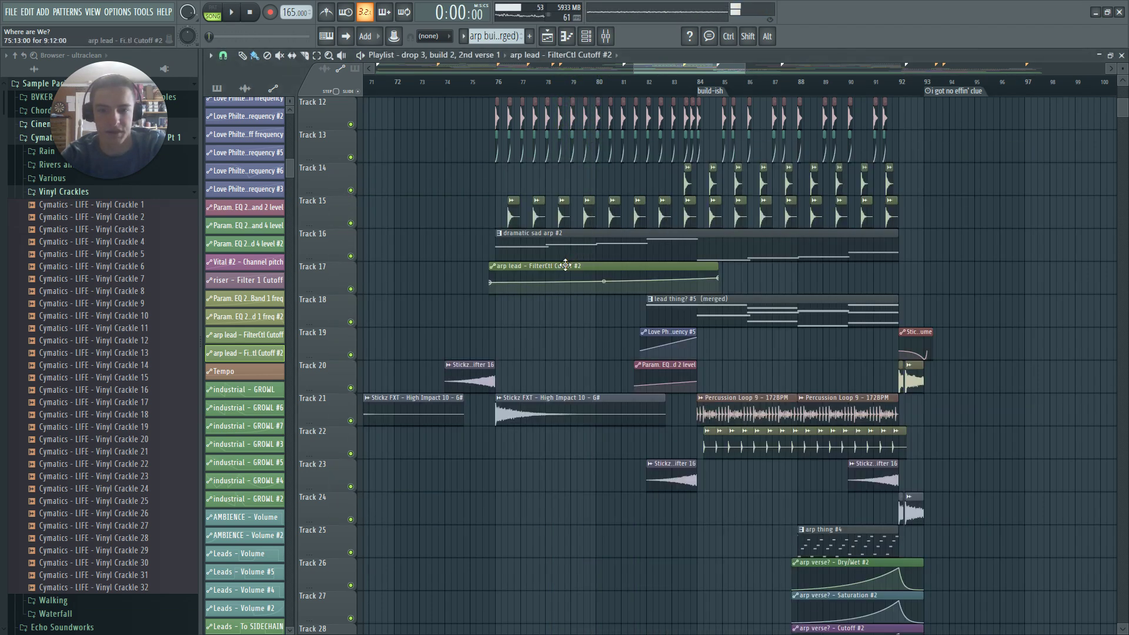
Delete the arp lead filter cutoff clip from Track 17 and check the arp lead instrument
{"action": "right_click", "coordinate": [565, 265]}
{"action": "key", "text": "F6"}
{"action": "left_click", "coordinate": [723, 307]}
{"action": "key", "text": "Escape"}
{"action": "key", "text": "Escape"}
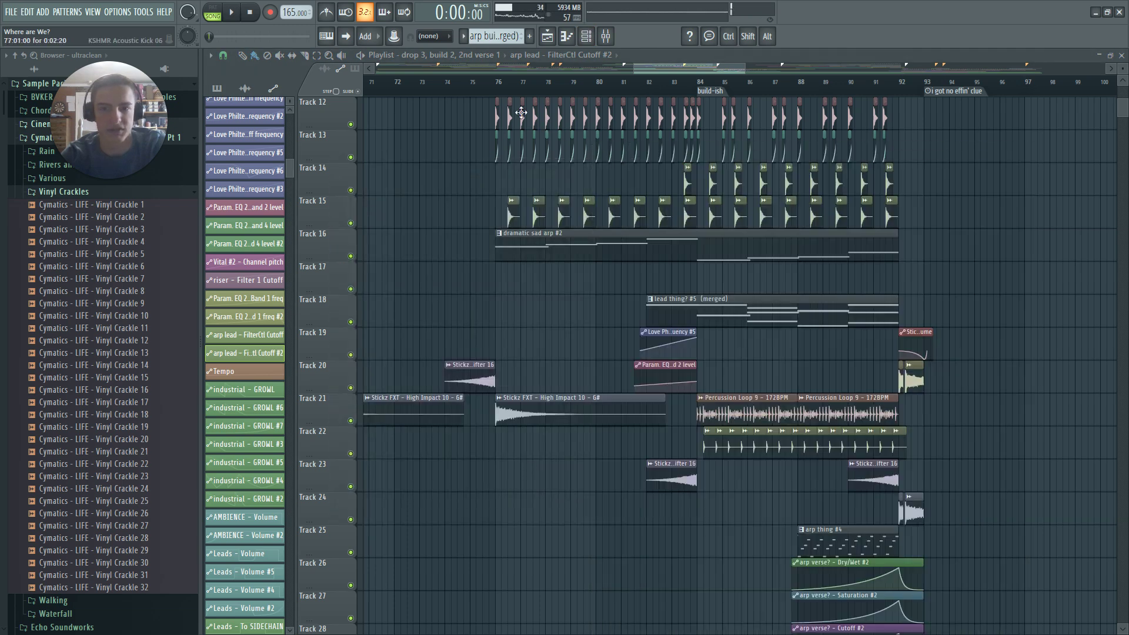
Select about bars 75 to 84 in the playlist and set the arp lead's filter cutoff to 3.005 while listening
{"action": "right_click", "coordinate": [490, 96]}
{"action": "mouse_move", "coordinate": [497, 84]}
{"action": "left_mouse_down"}
{"action": "mouse_move", "coordinate": [708, 88]}
{"action": "mouse_move", "coordinate": [475, 87]}
{"action": "left_mouse_up"}
{"action": "right_click", "coordinate": [543, 88]}
{"action": "key", "text": "F6"}
{"action": "left_click", "coordinate": [695, 307]}
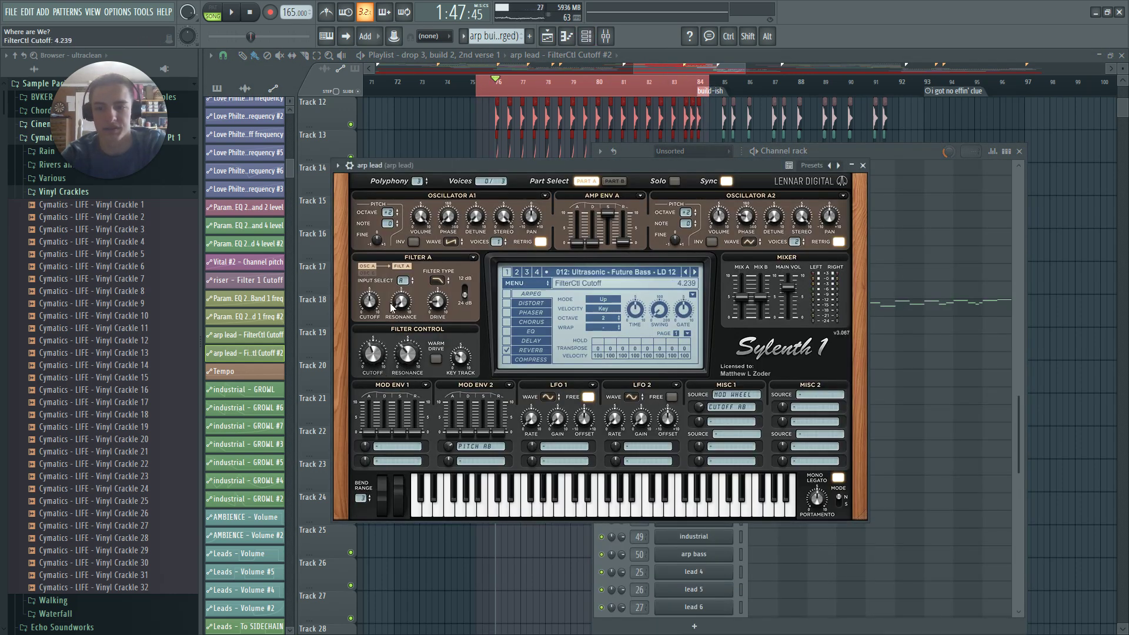
{"action": "key", "text": "space"}
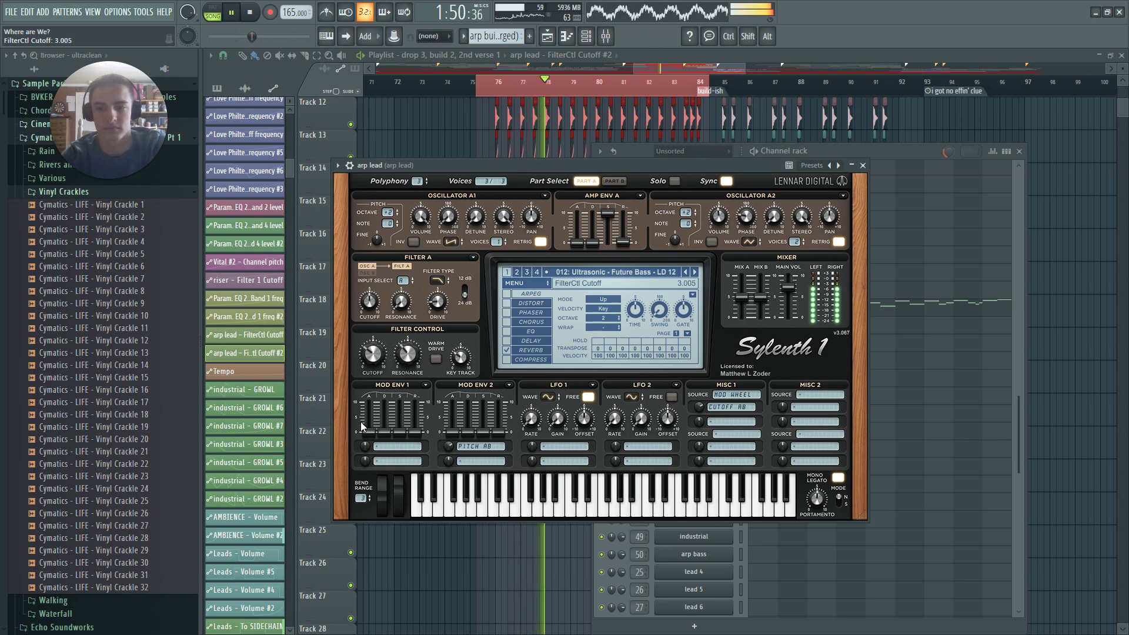
{"action": "key", "text": "Escape"}
{"action": "key", "text": "space"}
Delete the arp lead filter cutoff's initial value, create a new automation clip for it over the selected bars, and clear the selection
{"action": "right_click", "coordinate": [394, 39]}
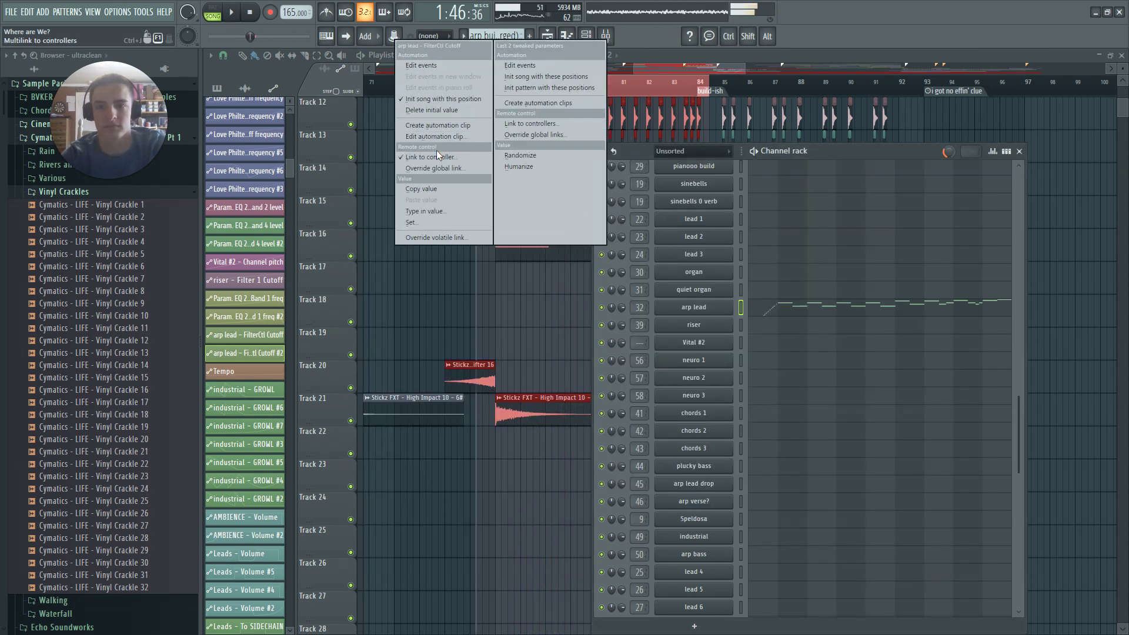
{"action": "left_click", "coordinate": [447, 110]}
{"action": "right_click", "coordinate": [398, 34]}
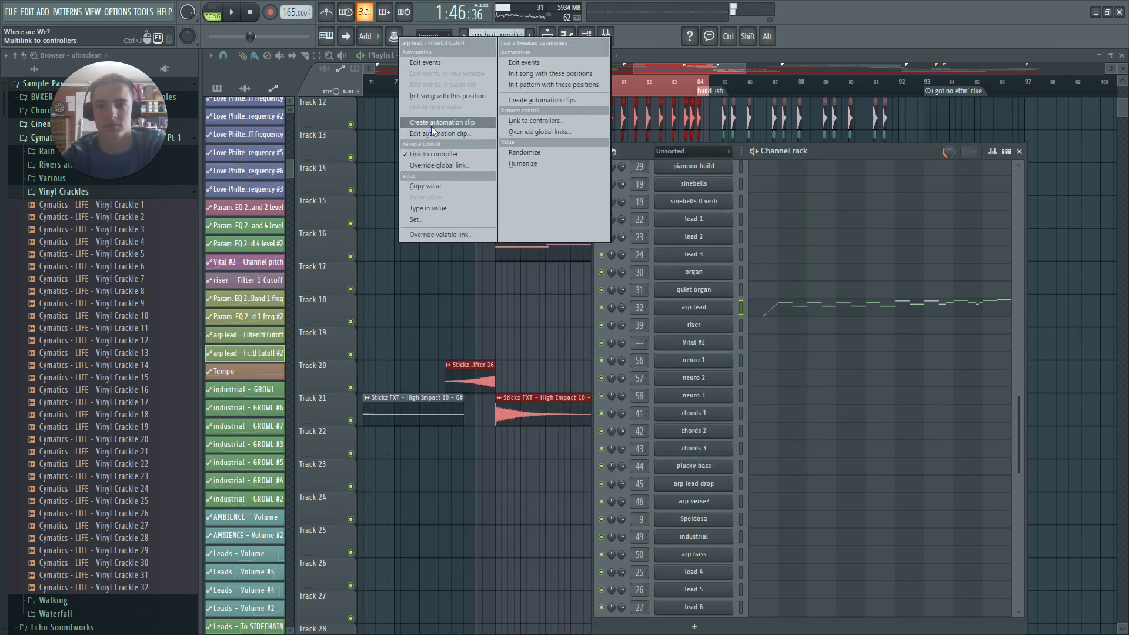
{"action": "left_click", "coordinate": [436, 123]}
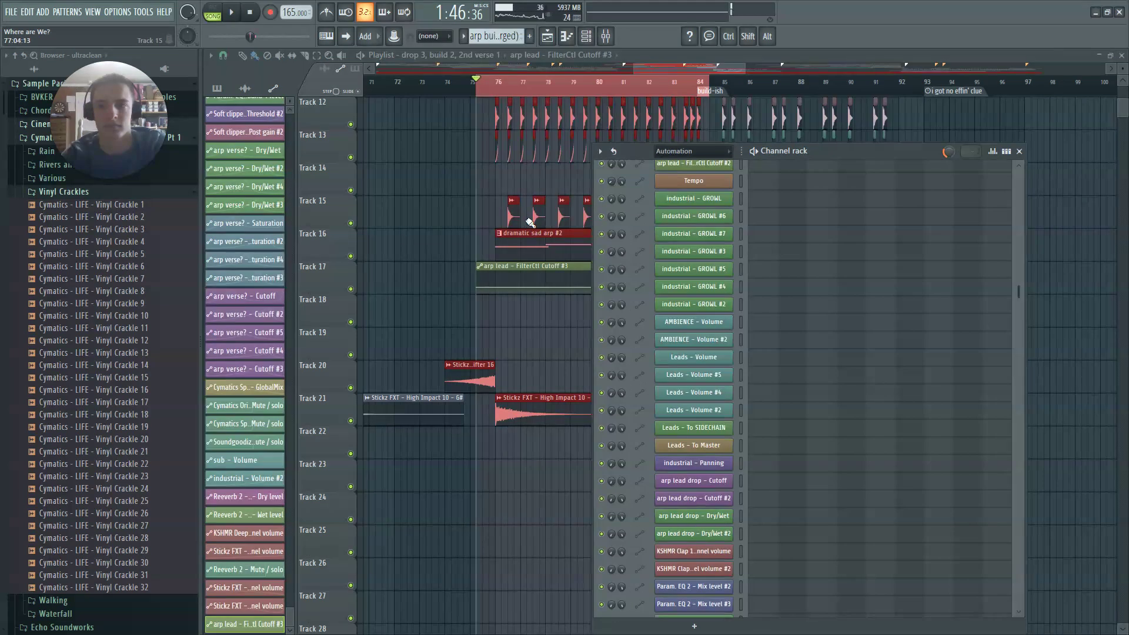
{"action": "key", "text": "F6"}
{"action": "left_click_drag", "start_coordinate": [489, 85], "coordinate": [709, 87]}
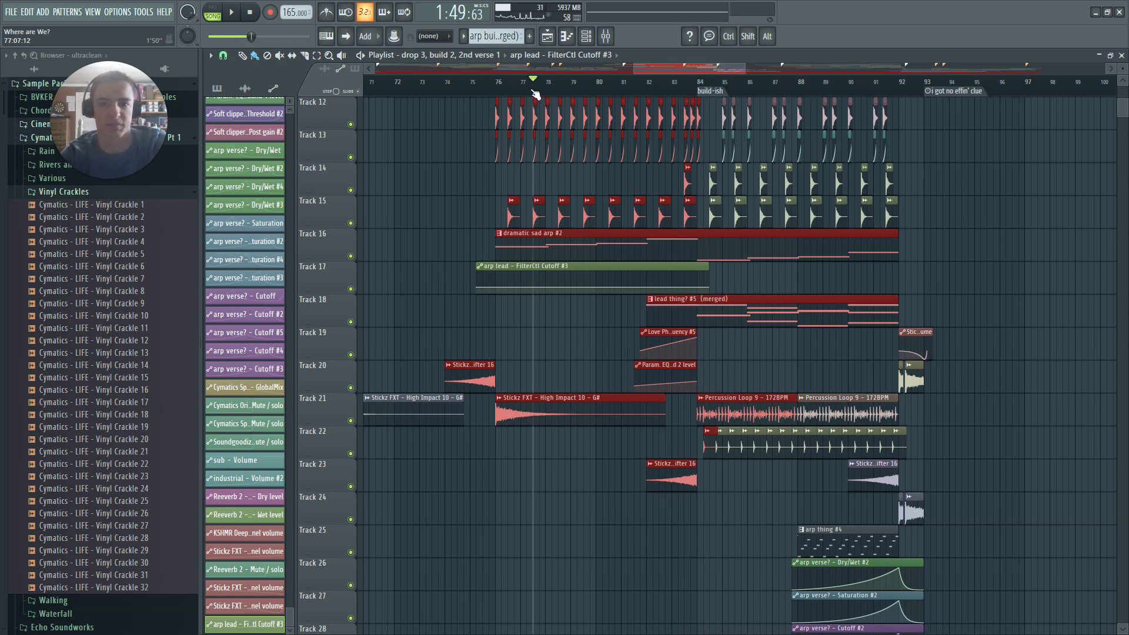
{"action": "left_click", "coordinate": [458, 239], "text": "ctrl"}
Shape the new cutoff clip on Track 17 into a rising curve up to about 79% and end it at bar 84
{"action": "scroll", "coordinate": [459, 239], "scroll_direction": "down", "scroll_amount": 10, "text": "ctrl"}
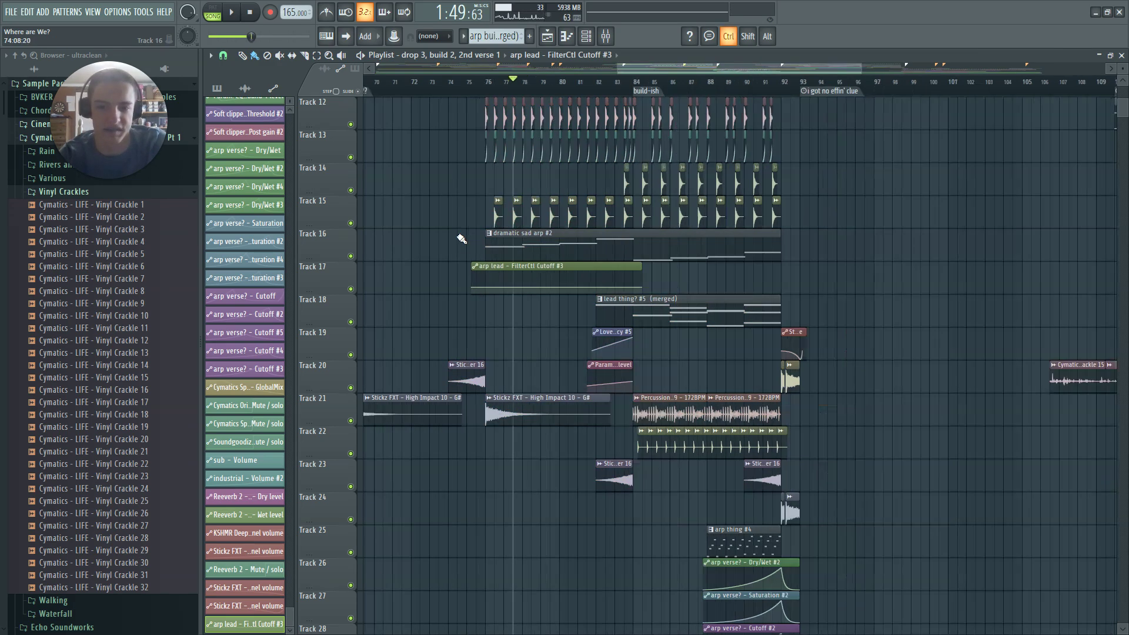
{"action": "scroll", "coordinate": [424, 263], "scroll_direction": "down", "scroll_amount": 5, "text": "alt"}
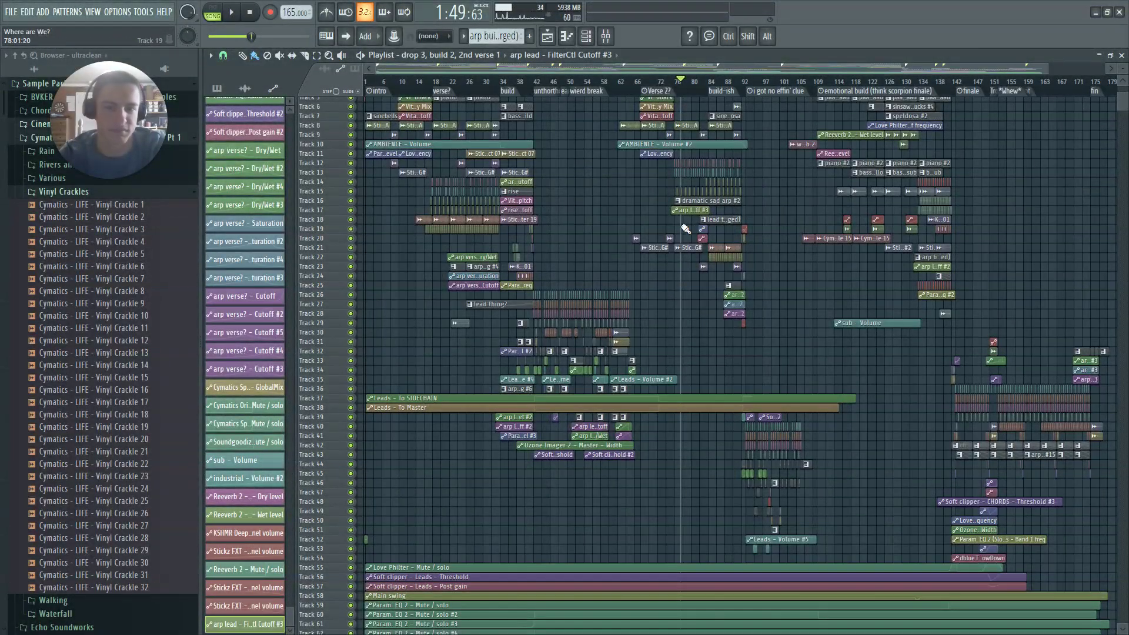
{"action": "scroll", "coordinate": [689, 222], "scroll_direction": "up", "scroll_amount": 8}
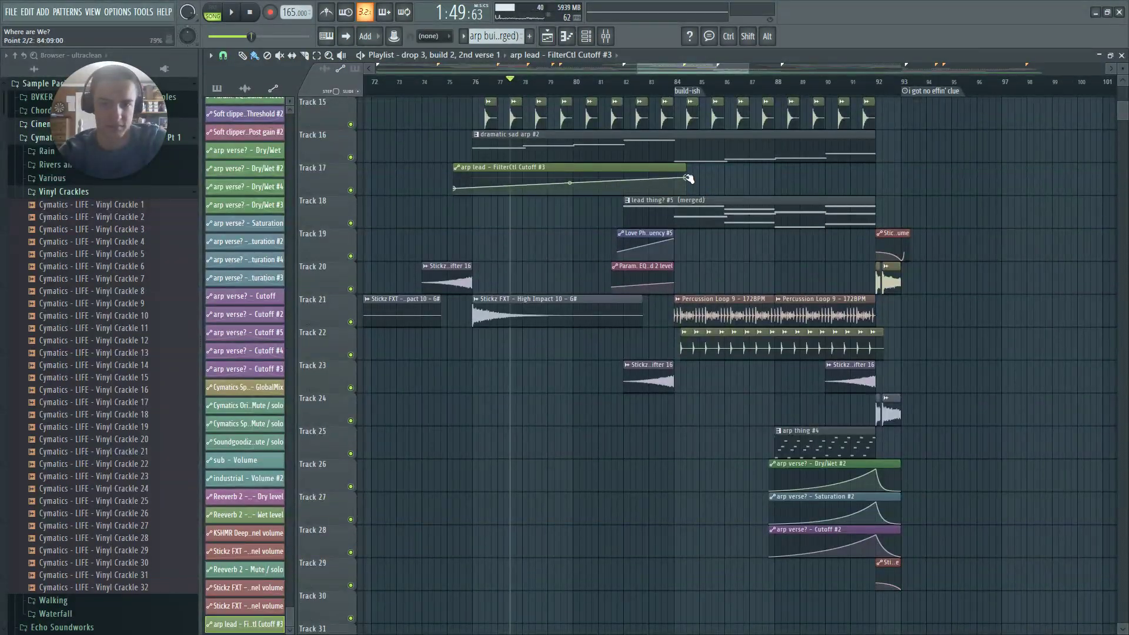
{"action": "left_click_drag", "start_coordinate": [569, 181], "coordinate": [565, 203]}
{"action": "key", "text": "space"}
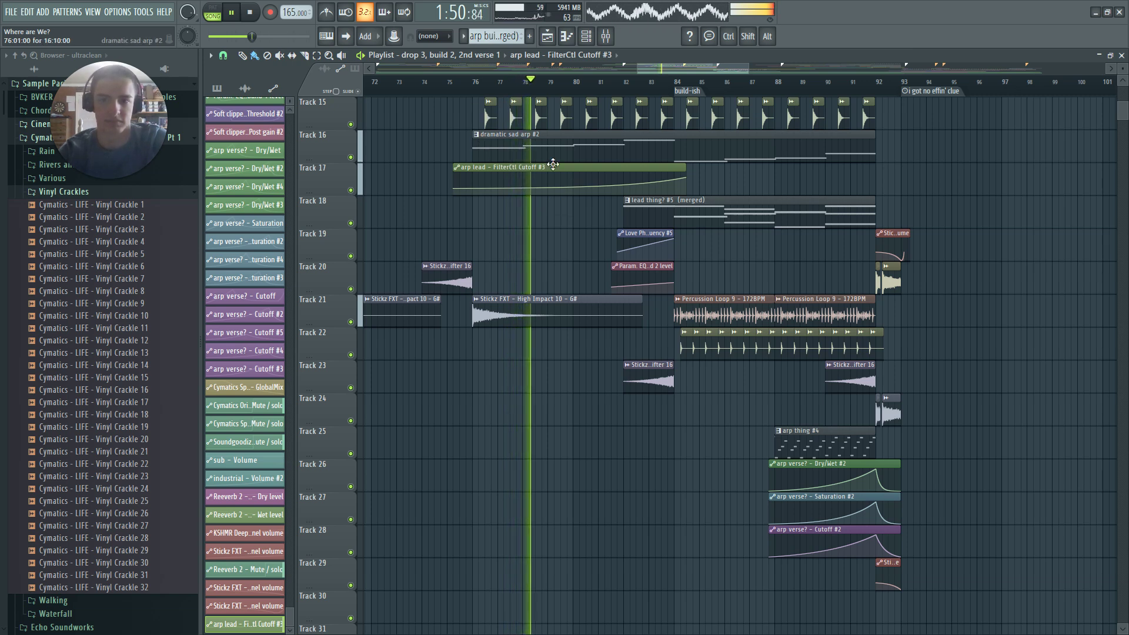
{"action": "left_click_drag", "start_coordinate": [686, 177], "coordinate": [674, 176]}
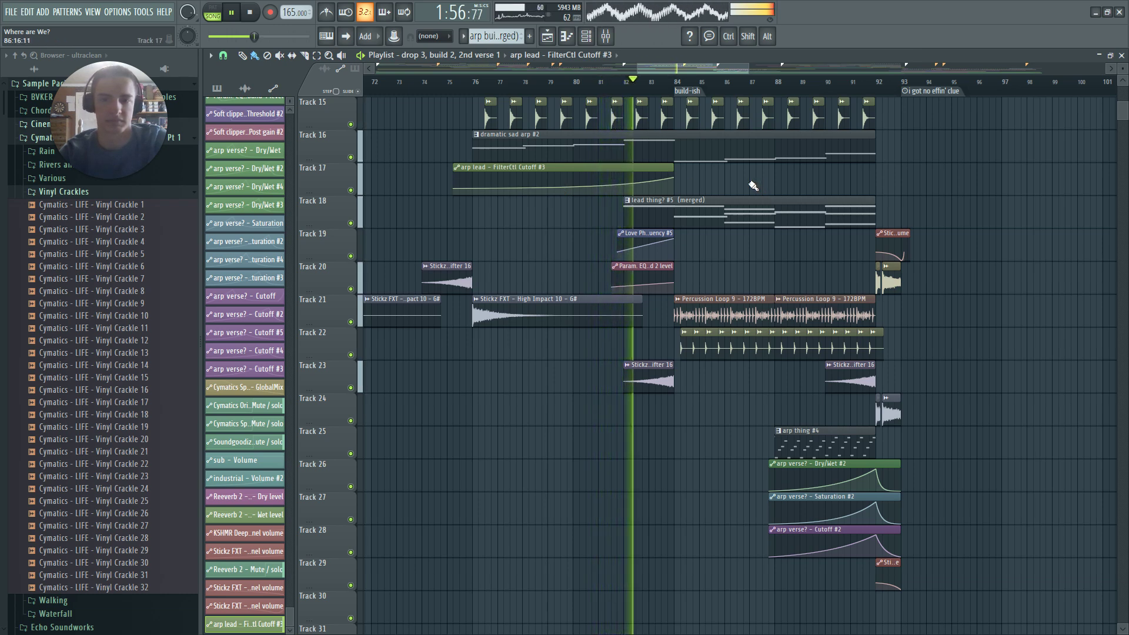
Copy the new arp lead cutoff clip to Track 23 under the arp build before the finale, replacing the old cutoff clip there
{"action": "scroll", "coordinate": [750, 186], "scroll_direction": "down", "scroll_amount": 6}
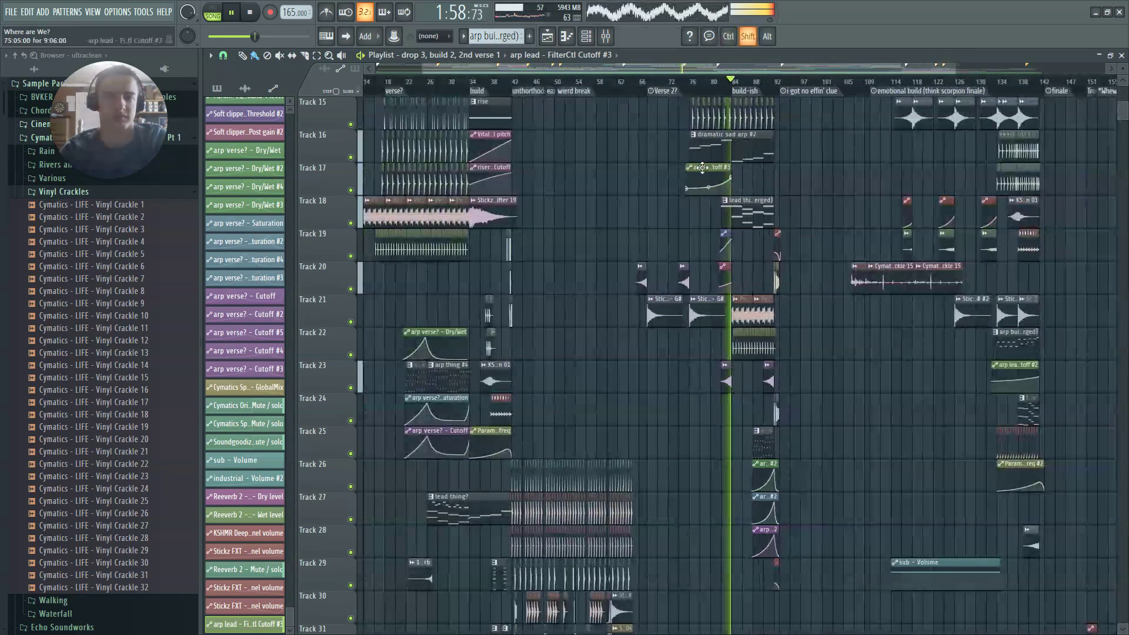
{"action": "mouse_move", "coordinate": [701, 167]}
{"action": "left_mouse_down"}
{"action": "mouse_move", "coordinate": [1010, 374]}
{"action": "mouse_move", "coordinate": [999, 404]}
{"action": "mouse_move", "coordinate": [988, 404]}
{"action": "mouse_move", "coordinate": [1025, 358]}
{"action": "left_mouse_up"}
{"action": "right_click", "coordinate": [1023, 365]}
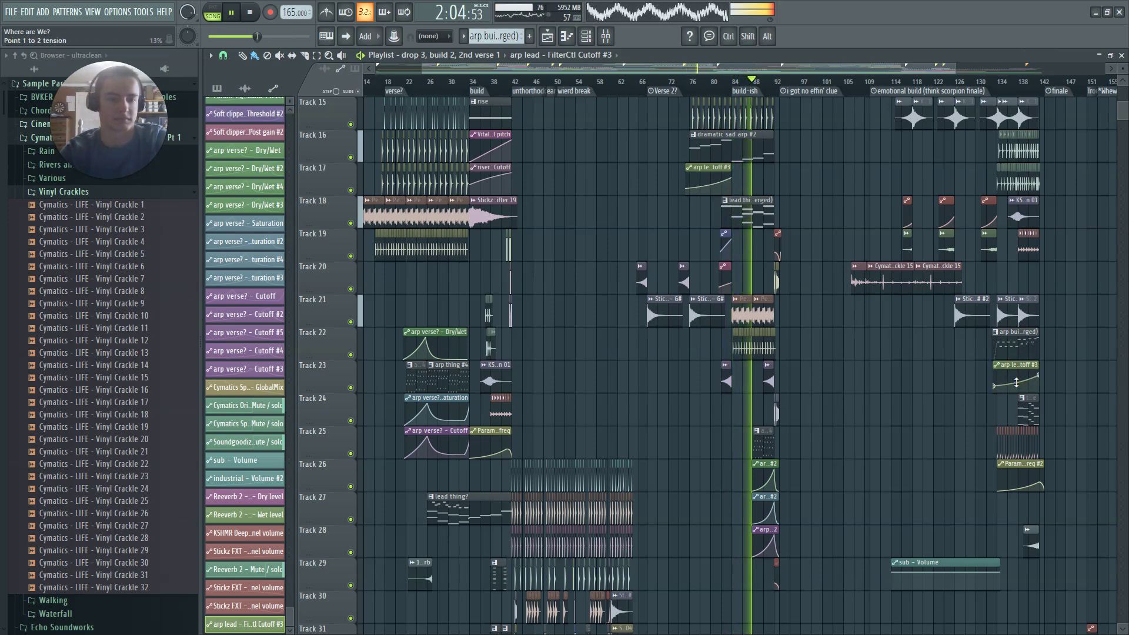
Listen to the build before the finale with the new arp lead cutoff clip on Track 23
{"action": "left_click", "coordinate": [988, 81]}
{"action": "scroll", "coordinate": [1049, 298], "scroll_direction": "up", "scroll_amount": 3}
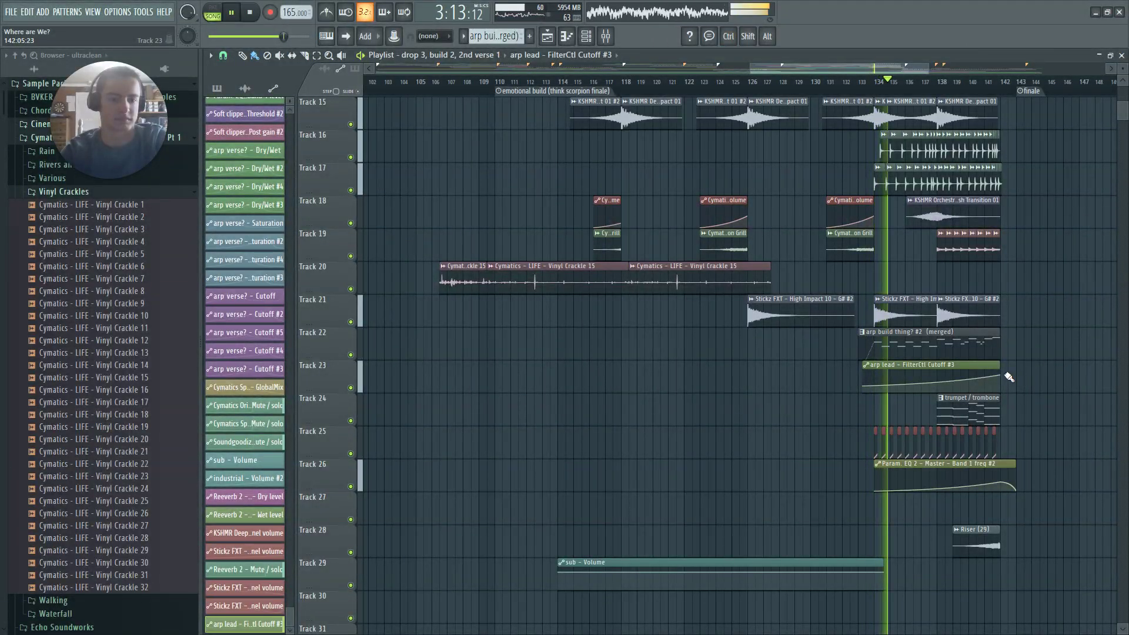
{"action": "left_click_drag", "start_coordinate": [932, 383], "coordinate": [932, 383]}
{"action": "scroll", "coordinate": [1078, 343], "scroll_direction": "down", "scroll_amount": 4}
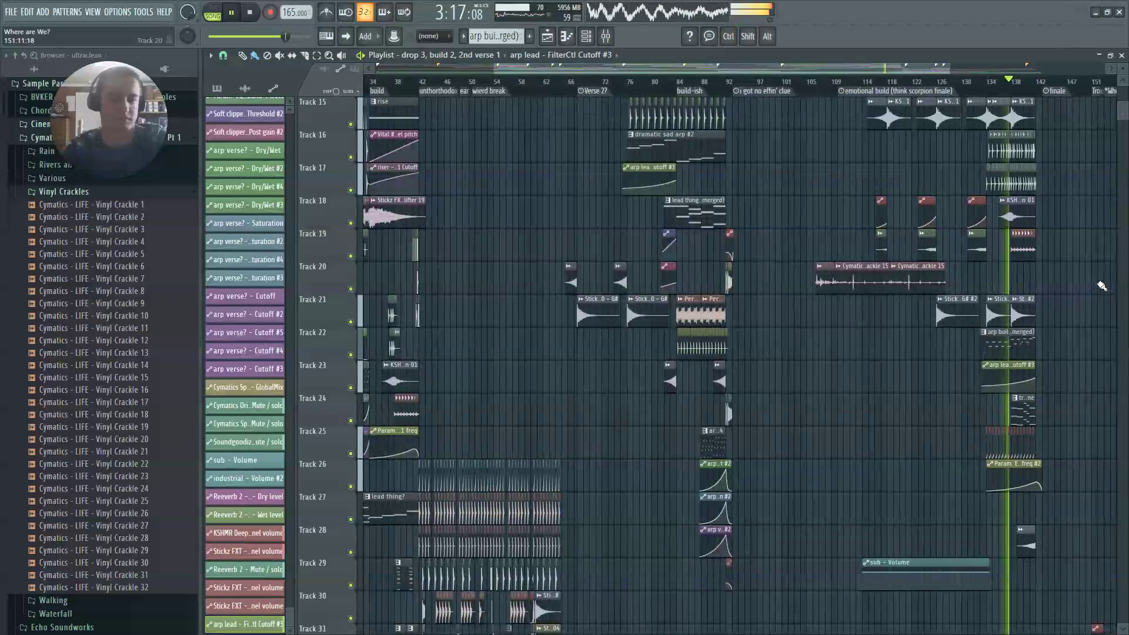
{"action": "scroll", "coordinate": [1031, 288], "scroll_direction": "up", "scroll_amount": 4}
{"action": "left_click", "coordinate": [1009, 279]}
{"action": "right_click", "coordinate": [1078, 275]}
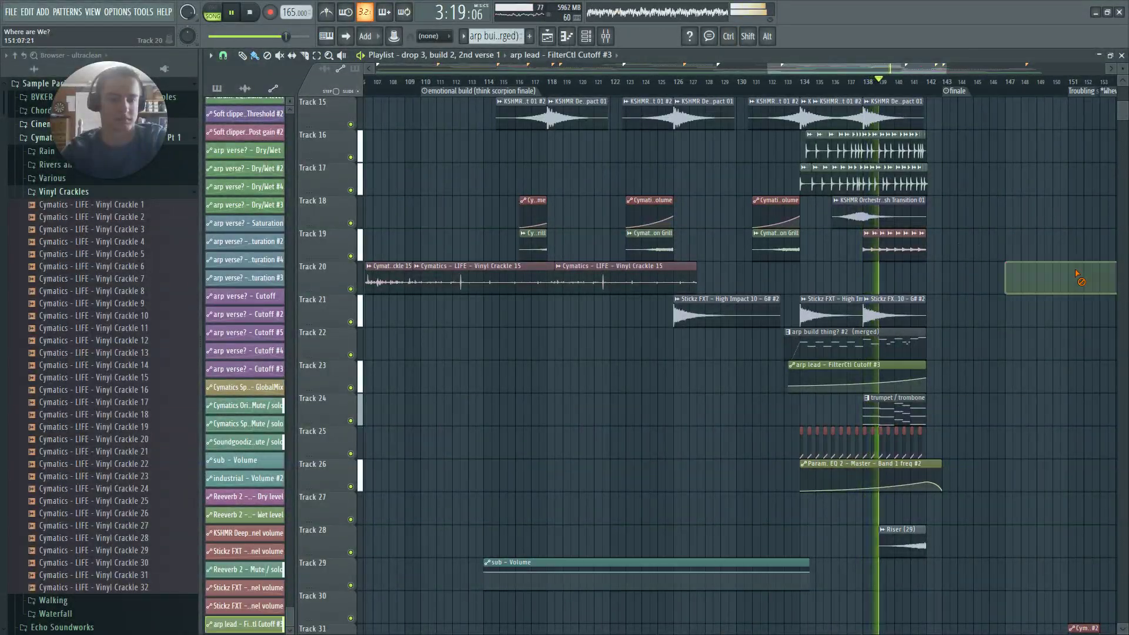
{"action": "scroll", "coordinate": [1061, 300], "scroll_direction": "down", "scroll_amount": 2}
{"action": "scroll", "coordinate": [994, 326], "scroll_direction": "up", "scroll_amount": 3}
{"action": "left_click", "coordinate": [981, 373]}
{"action": "right_click", "coordinate": [1045, 376]}
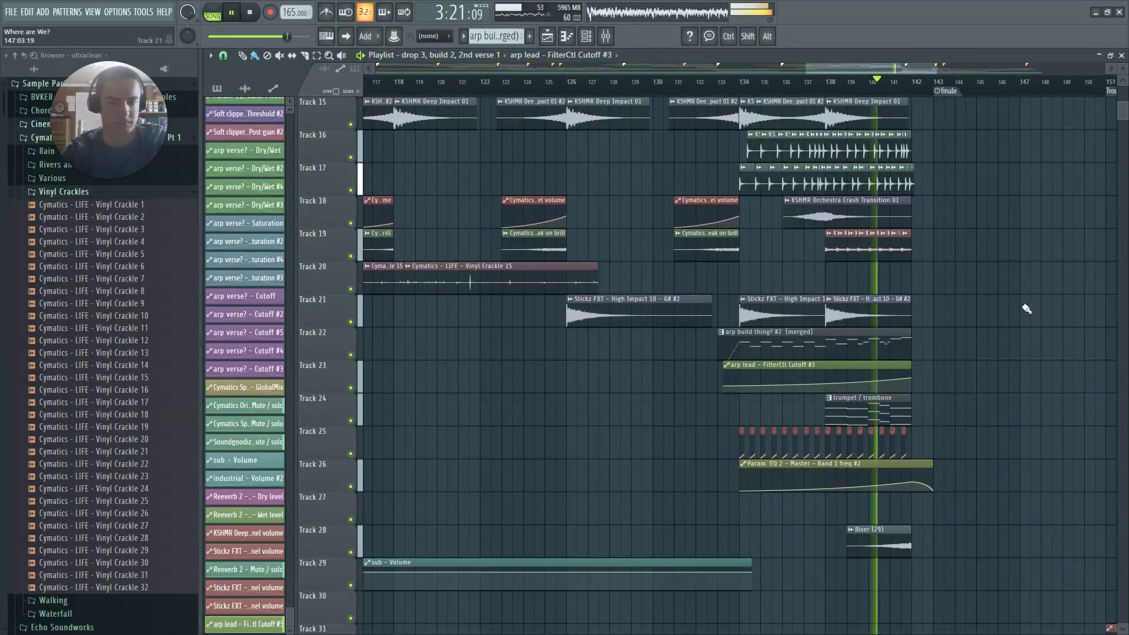
Try later start positions for the arp lead cutoff clip on Track 23, ending at about 133:07, and check them by ear
{"action": "scroll", "coordinate": [803, 388], "scroll_direction": "up", "scroll_amount": 1}
{"action": "key", "text": "space"}
{"action": "scroll", "coordinate": [698, 395], "scroll_direction": "up", "scroll_amount": 3}
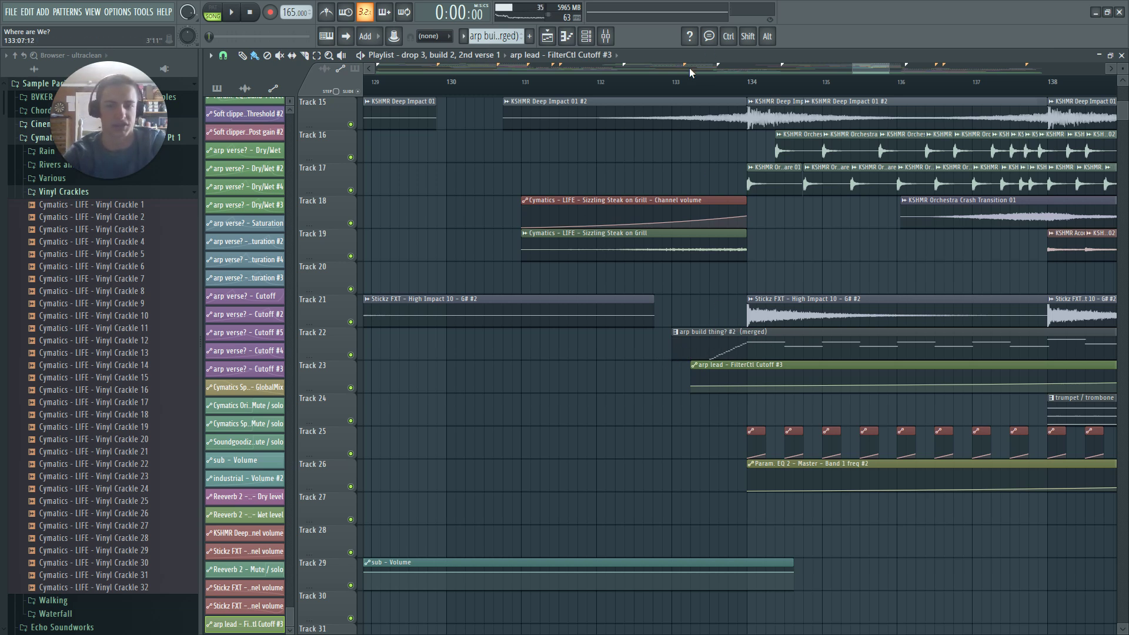
{"action": "left_click_drag", "start_coordinate": [775, 367], "coordinate": [810, 366]}
{"action": "key", "text": "space"}
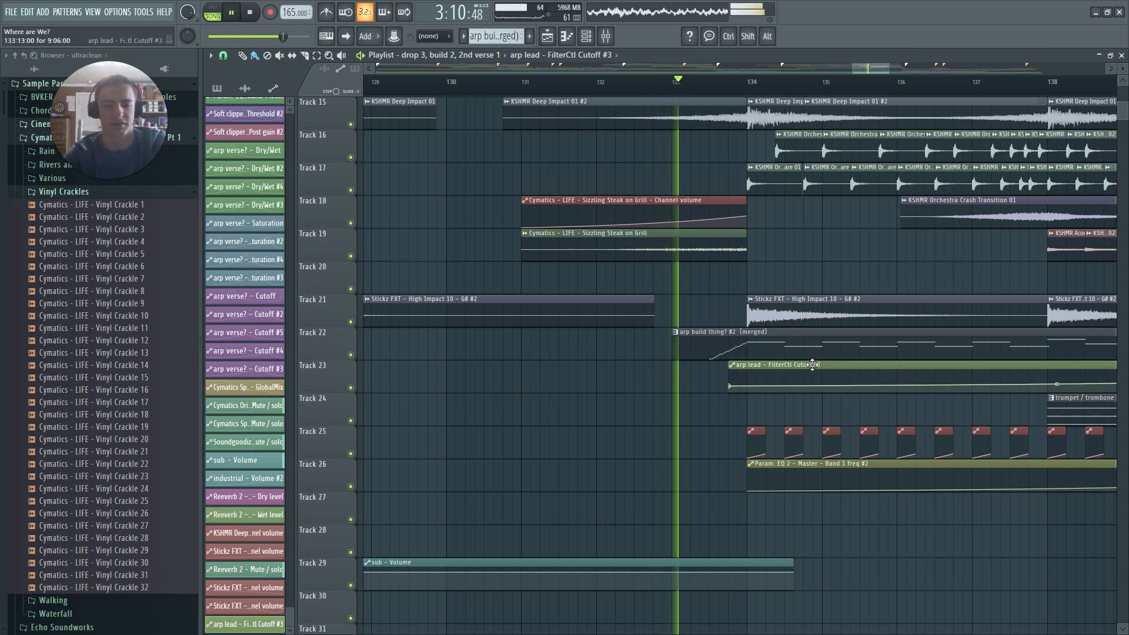
{"action": "left_click_drag", "start_coordinate": [810, 366], "coordinate": [779, 366]}
{"action": "key", "text": "space"}
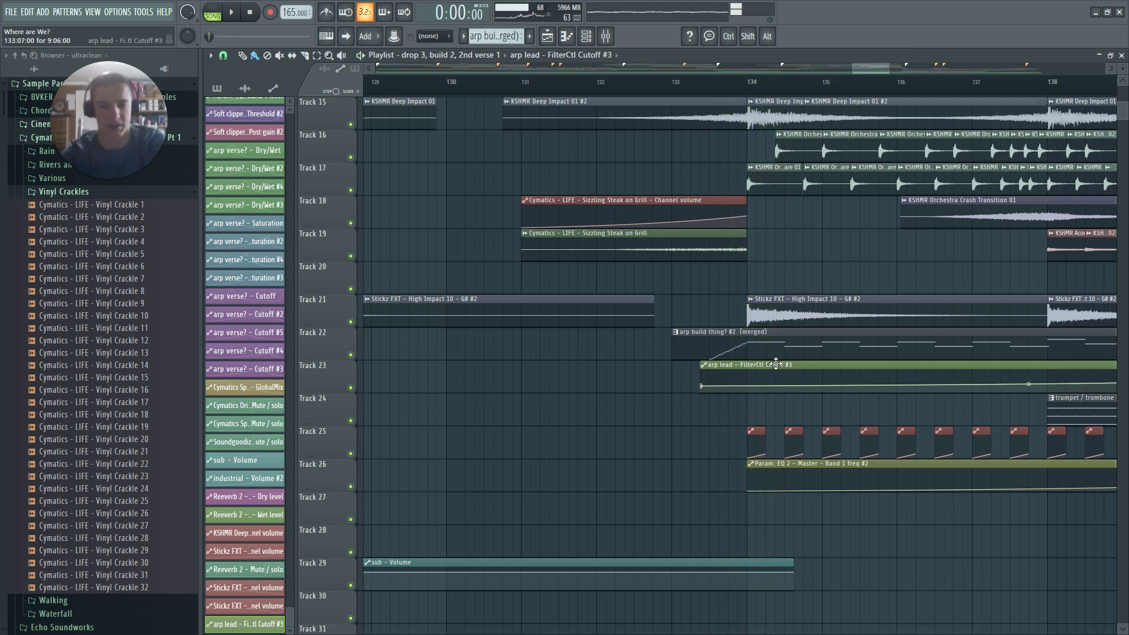
{"action": "scroll", "coordinate": [745, 365], "scroll_direction": "up", "scroll_amount": 3}
{"action": "key", "text": "space"}
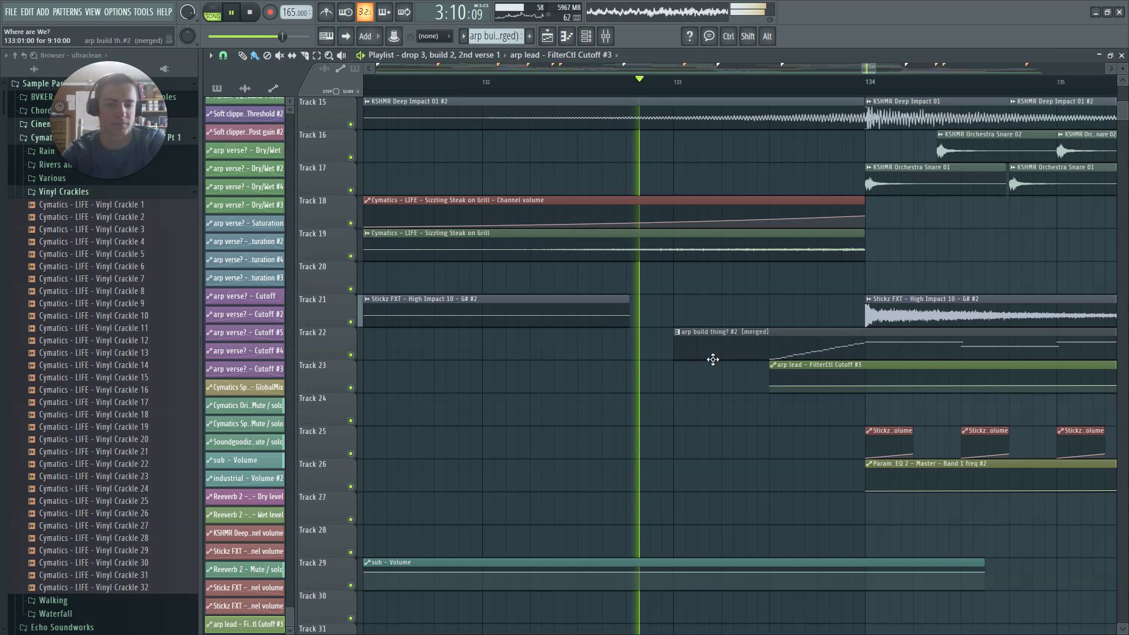
{"action": "key", "text": "space"}
{"action": "left_click_drag", "start_coordinate": [790, 368], "coordinate": [773, 371]}
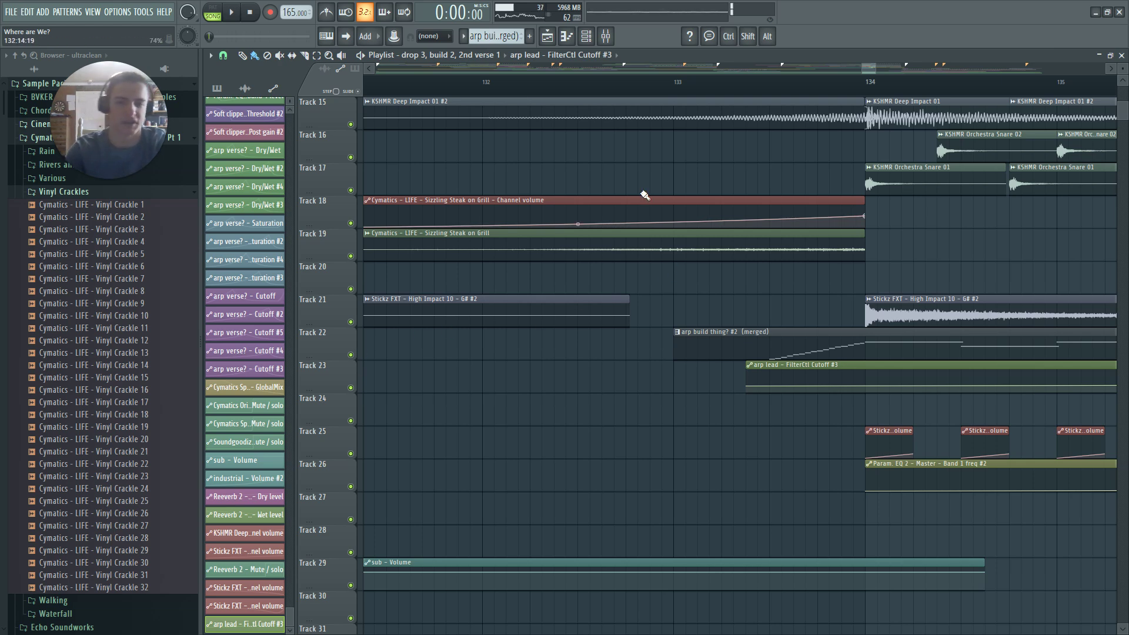
Play the start of the finale build to judge the arp lead cutoff clip's timing
{"action": "scroll", "coordinate": [529, 82], "scroll_direction": "down", "scroll_amount": 4}
{"action": "key", "text": "space"}
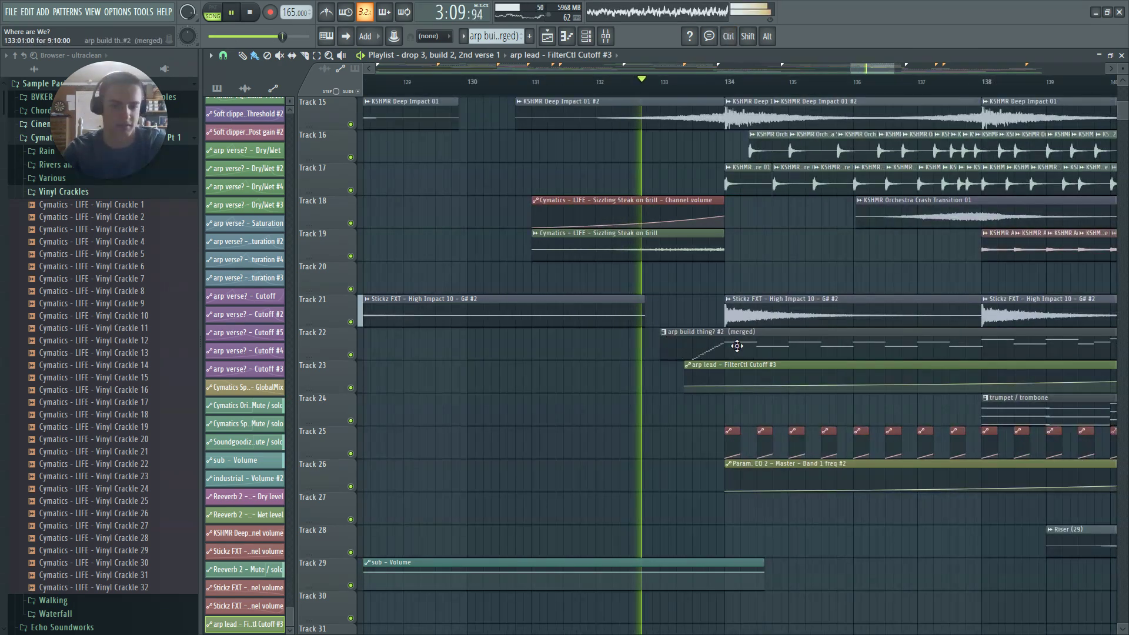
{"action": "scroll", "coordinate": [736, 346], "scroll_direction": "down", "scroll_amount": 4}
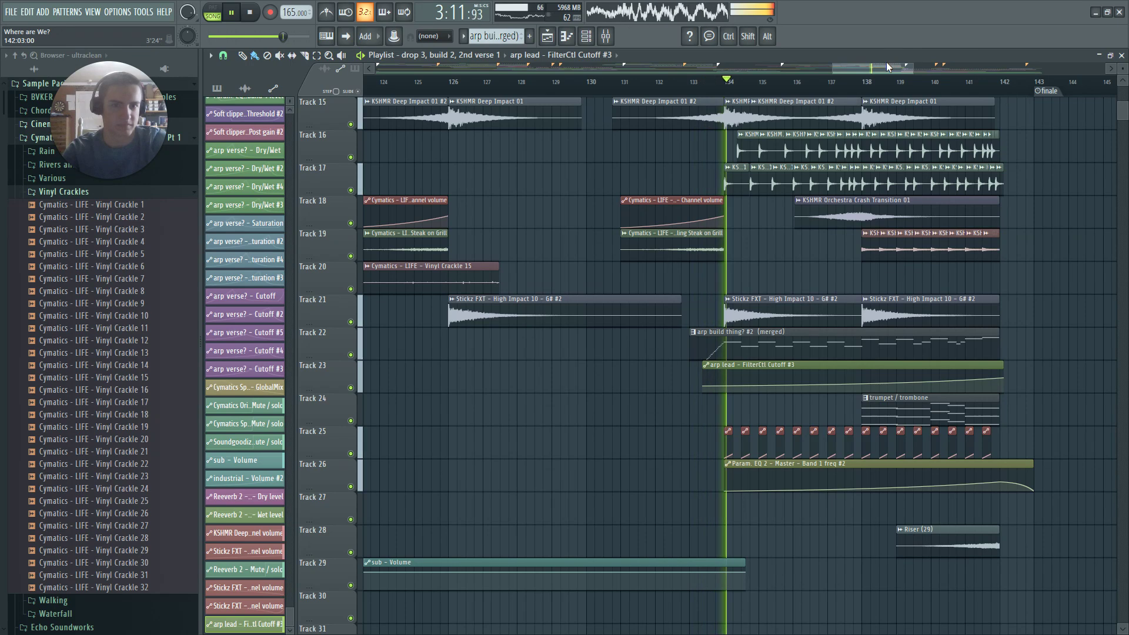
{"action": "left_click_drag", "start_coordinate": [887, 60], "coordinate": [897, 62]}
{"action": "scroll", "coordinate": [654, 379], "scroll_direction": "up", "scroll_amount": 4}
{"action": "key", "text": "space"}
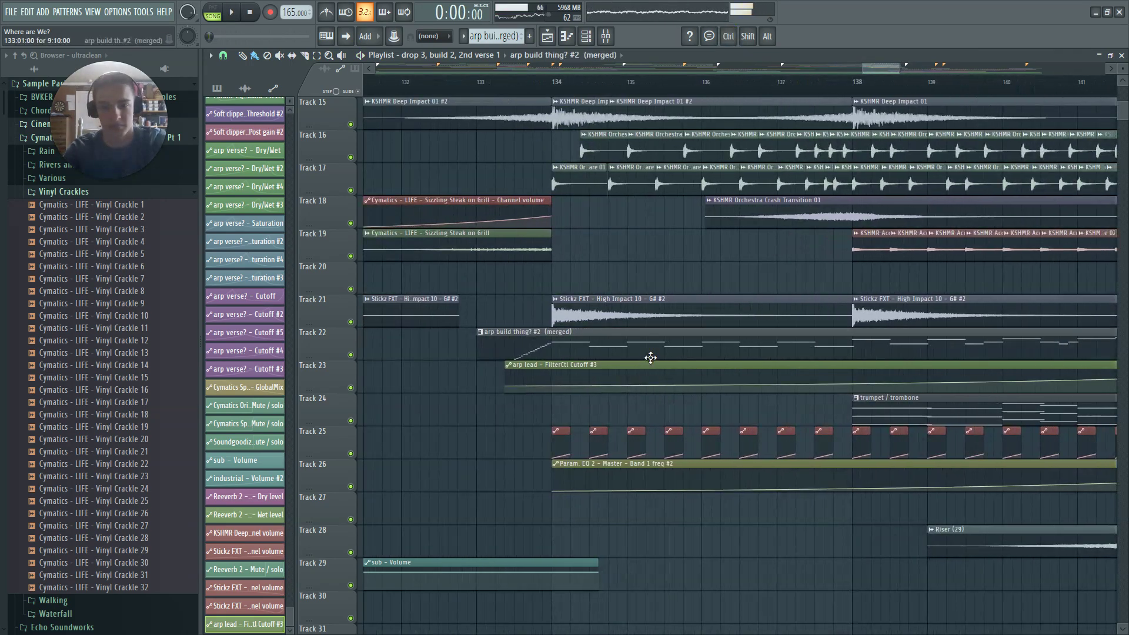
Move the arp lead cutoff clip on Track 23 back to start at 133:05 and replay the build
{"action": "key", "text": "space"}
{"action": "scroll", "coordinate": [650, 358], "scroll_direction": "down", "scroll_amount": 4}
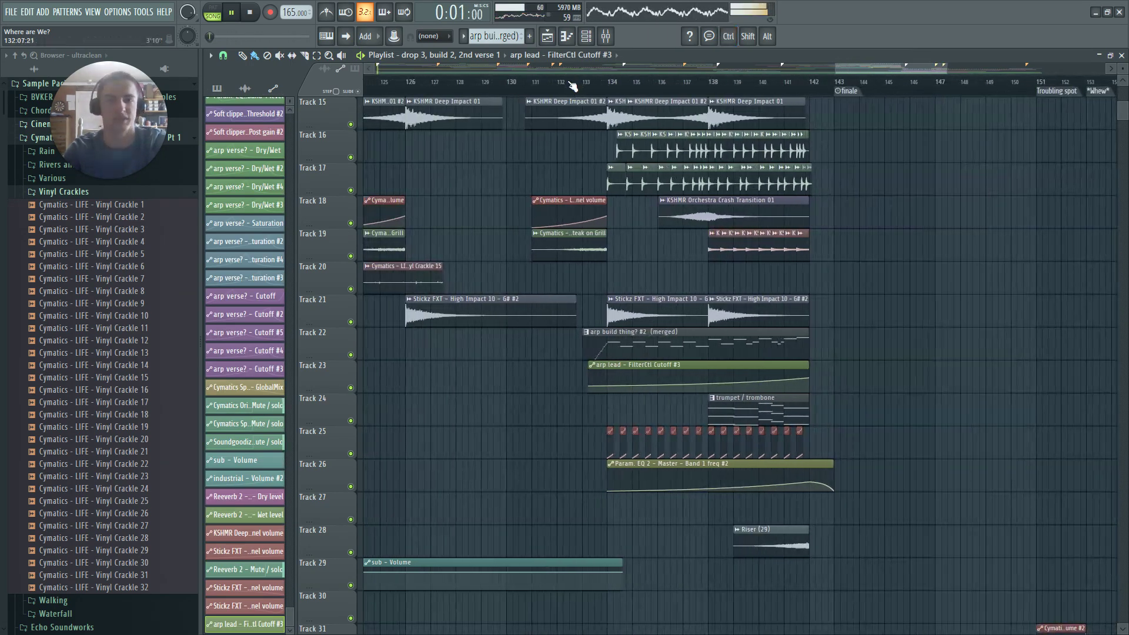
{"action": "scroll", "coordinate": [864, 244], "scroll_direction": "down", "scroll_amount": 3}
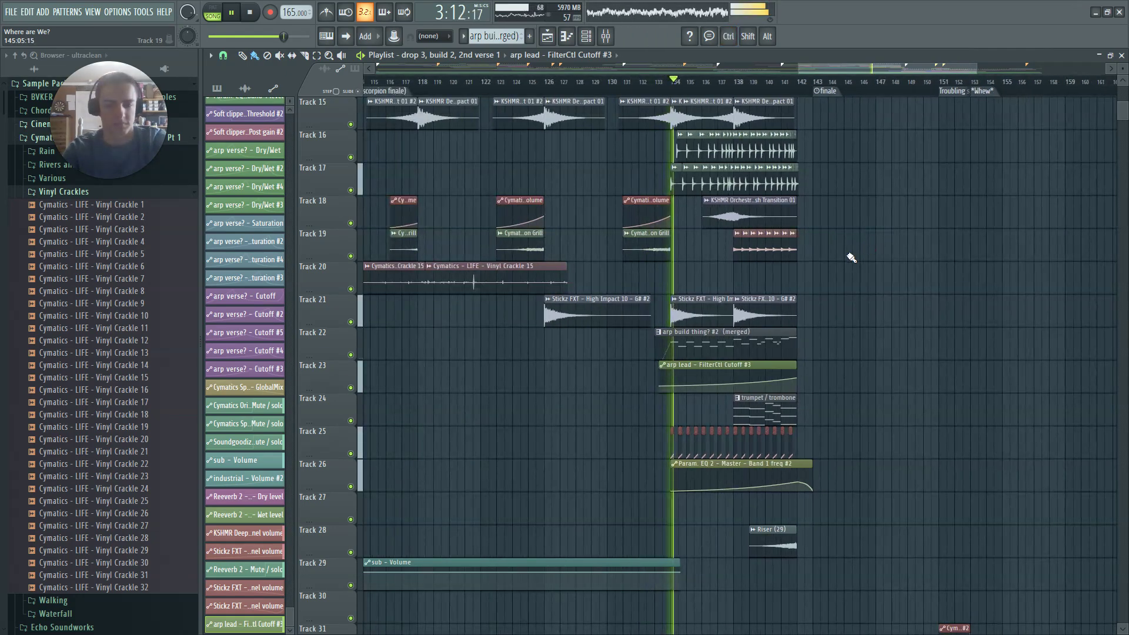
{"action": "scroll", "coordinate": [723, 373], "scroll_direction": "up", "scroll_amount": 4}
{"action": "key", "text": "space"}
Check the sample settings and mixer track of the KSHMR Orchestra Snare 02 clips on Track 16
{"action": "scroll", "coordinate": [647, 361], "scroll_direction": "down", "scroll_amount": 3}
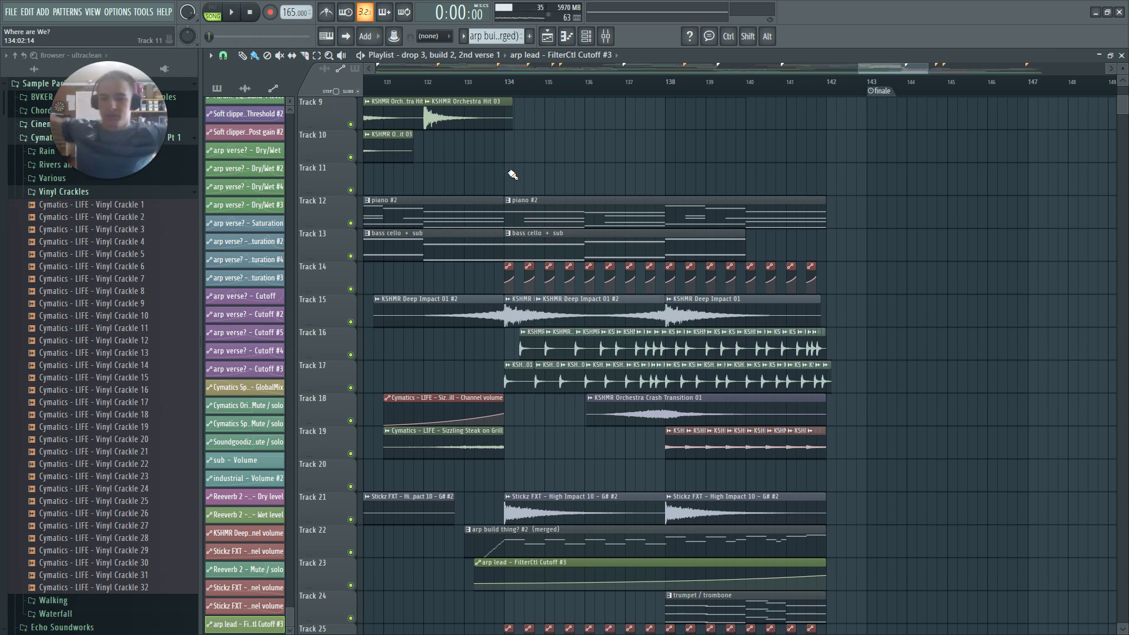
{"action": "double_click", "coordinate": [521, 347]}
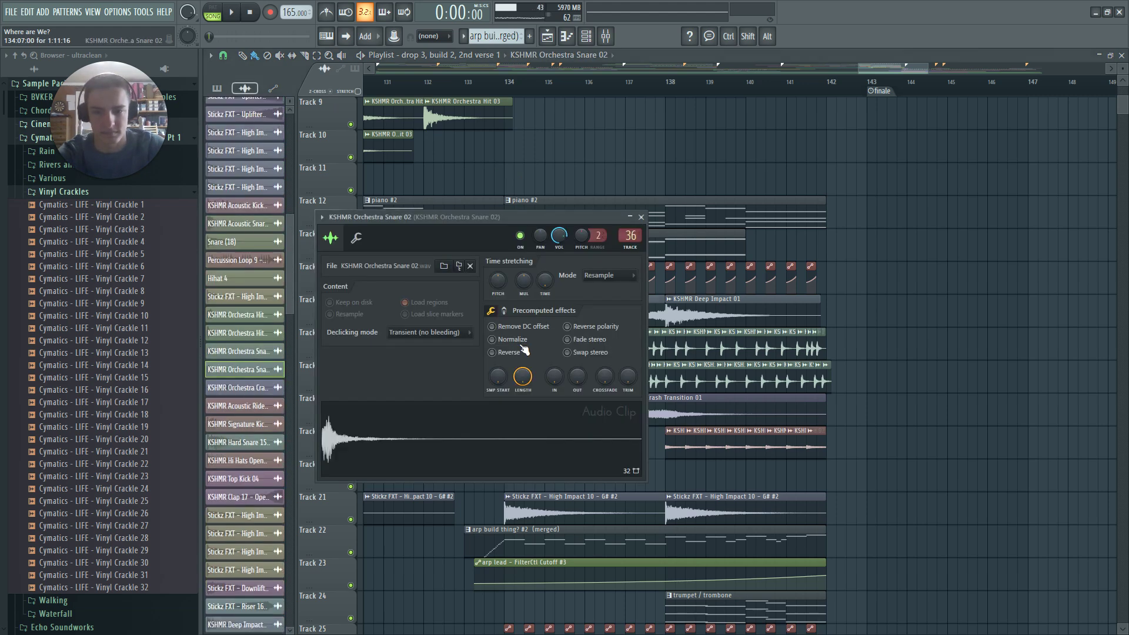
{"action": "key", "text": "Escape"}
{"action": "key", "text": "F9"}
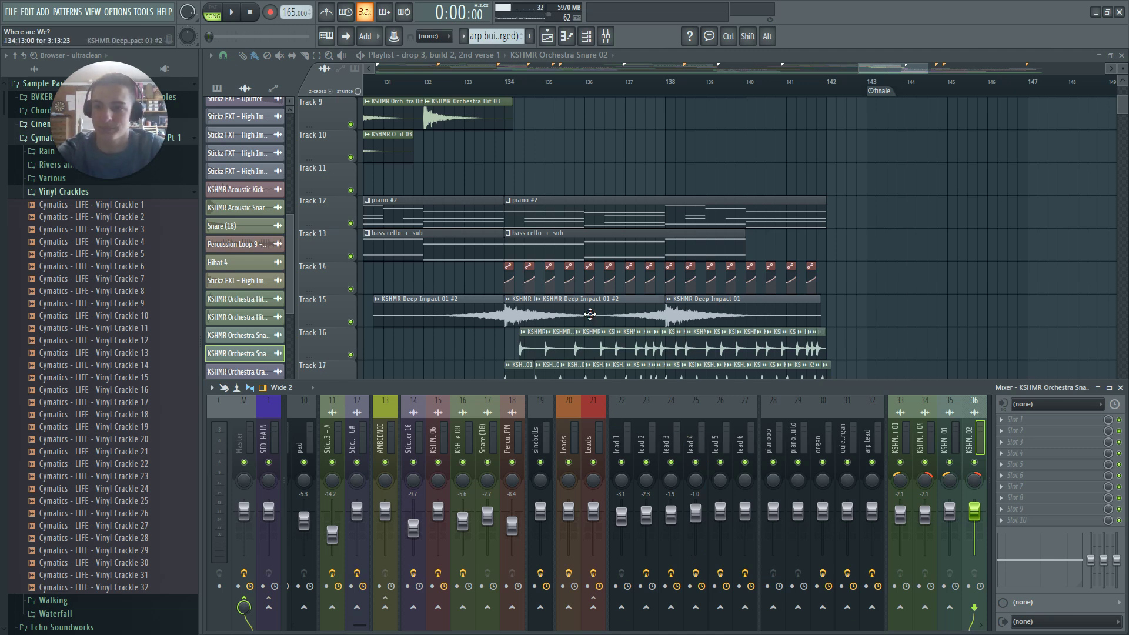
{"action": "key", "text": "F9"}
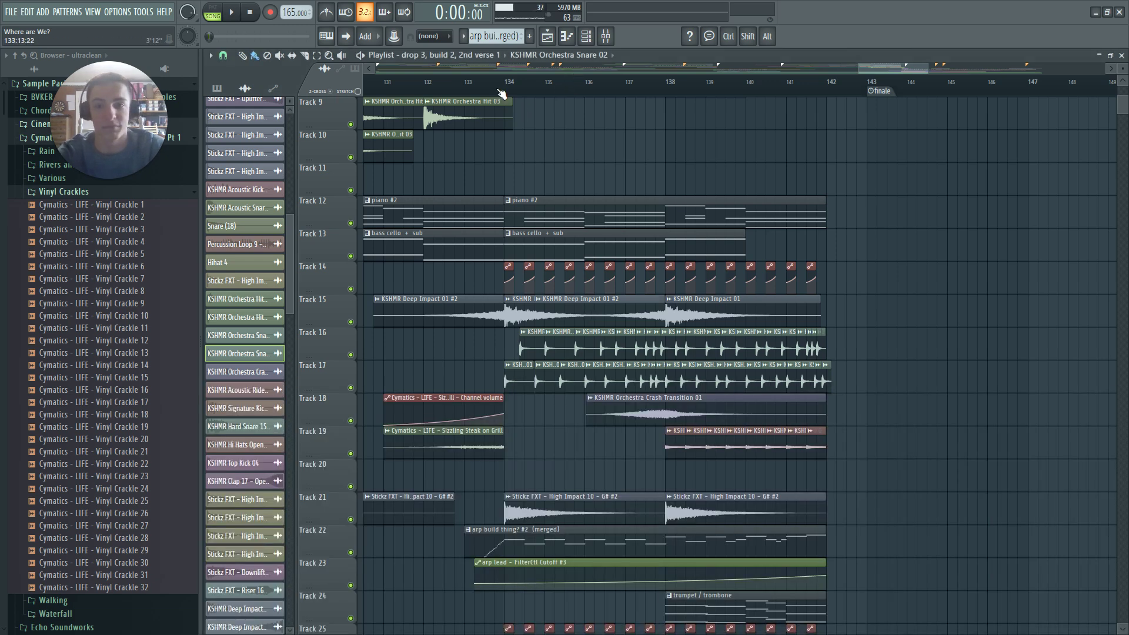
Play the start of the finale build and examine the arrangement of all its tracks
{"action": "key", "text": "space"}
{"action": "scroll", "coordinate": [570, 350], "scroll_direction": "down", "scroll_amount": 5}
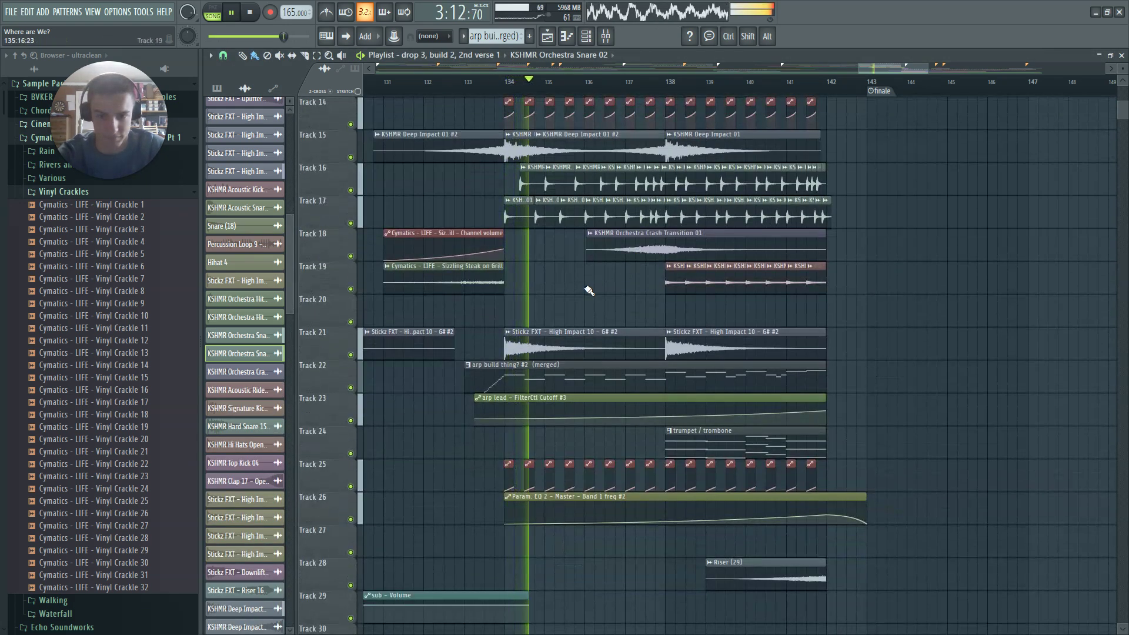
{"action": "scroll", "coordinate": [843, 323], "scroll_direction": "down", "scroll_amount": 4}
{"action": "key", "text": "space"}
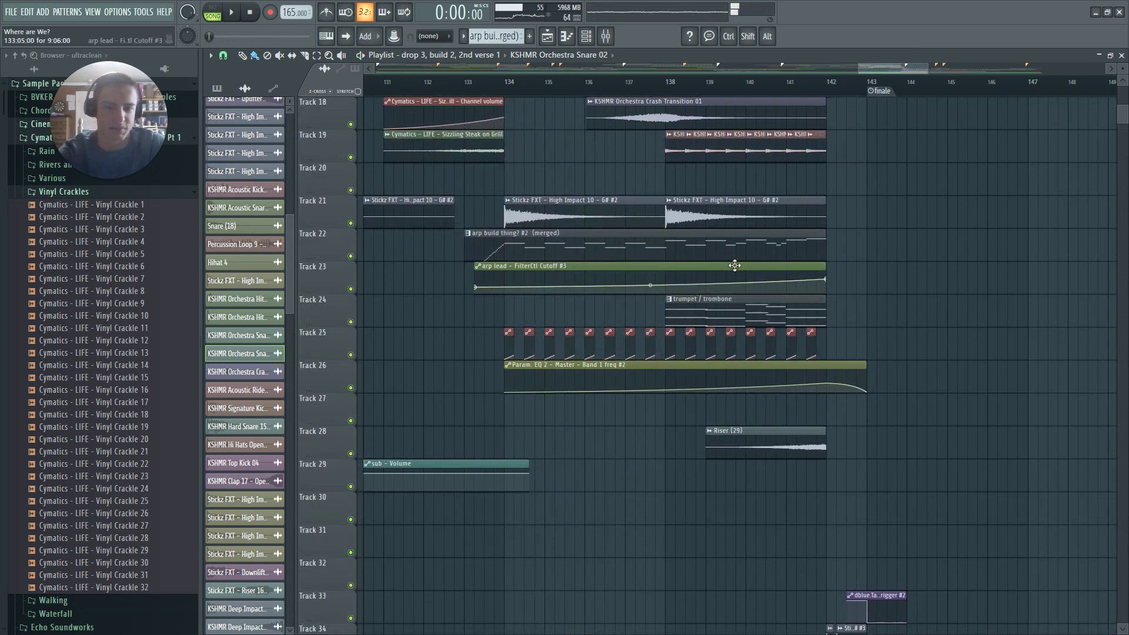
{"action": "scroll", "coordinate": [743, 255], "scroll_direction": "up", "scroll_amount": 2}
{"action": "scroll", "coordinate": [667, 278], "scroll_direction": "up", "scroll_amount": 14}
{"action": "scroll", "coordinate": [642, 284], "scroll_direction": "up", "scroll_amount": 1}
{"action": "scroll", "coordinate": [608, 346], "scroll_direction": "down", "scroll_amount": 2}
{"action": "scroll", "coordinate": [614, 391], "scroll_direction": "up", "scroll_amount": 2}
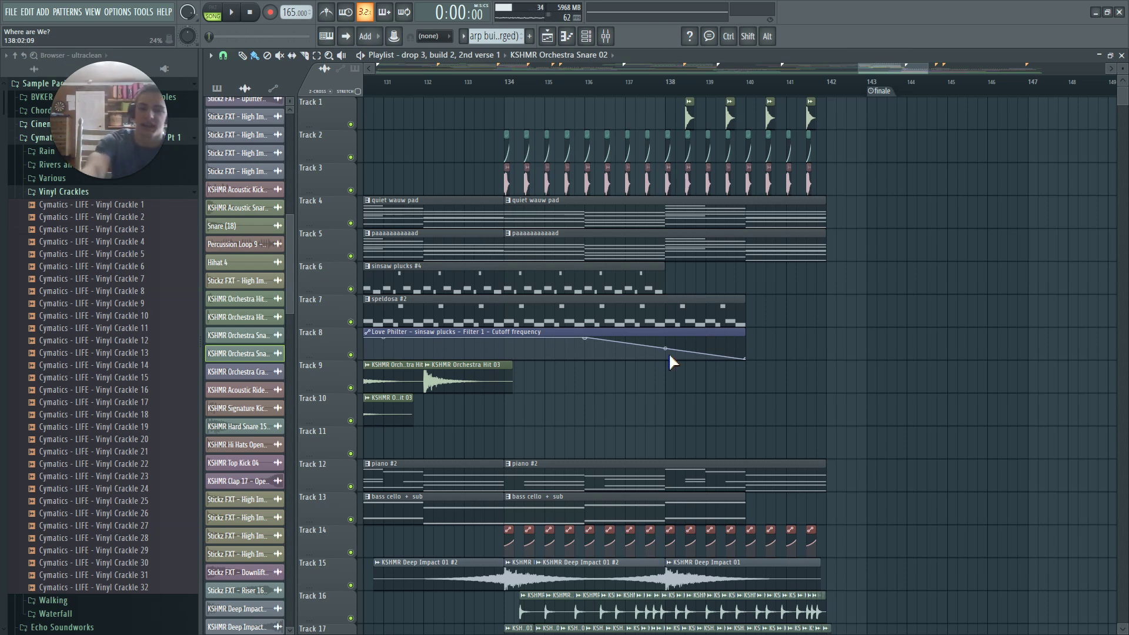
{"action": "scroll", "coordinate": [673, 362], "scroll_direction": "down", "scroll_amount": 4}
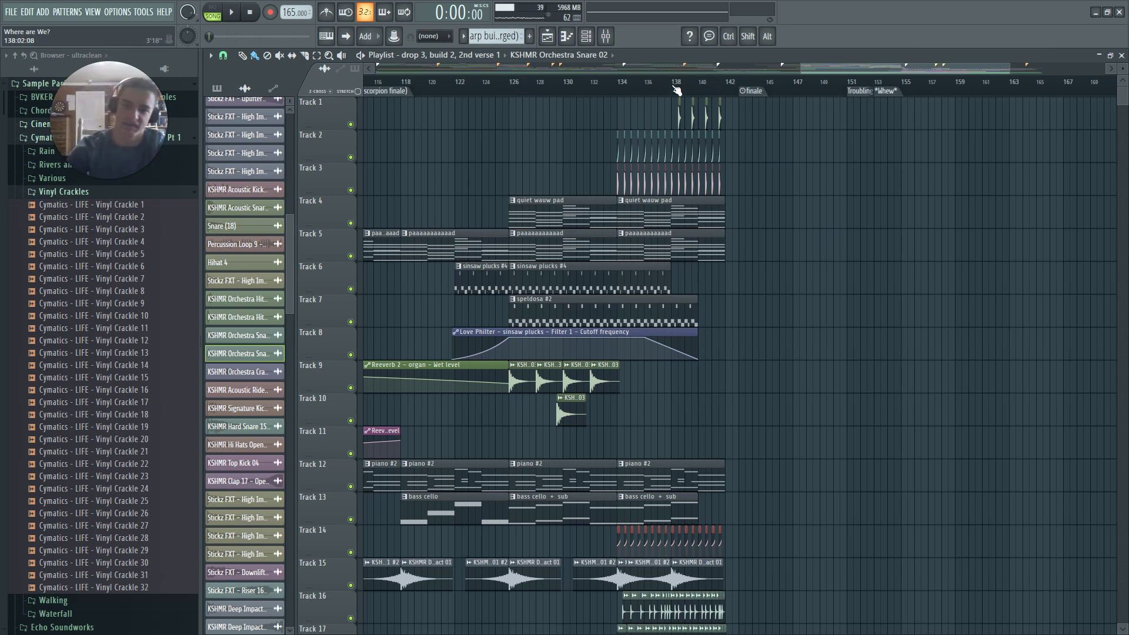
Play the finale build from about bar 136 and follow its clips across the tracks
{"action": "left_click", "coordinate": [643, 86]}
{"action": "key", "text": "space"}
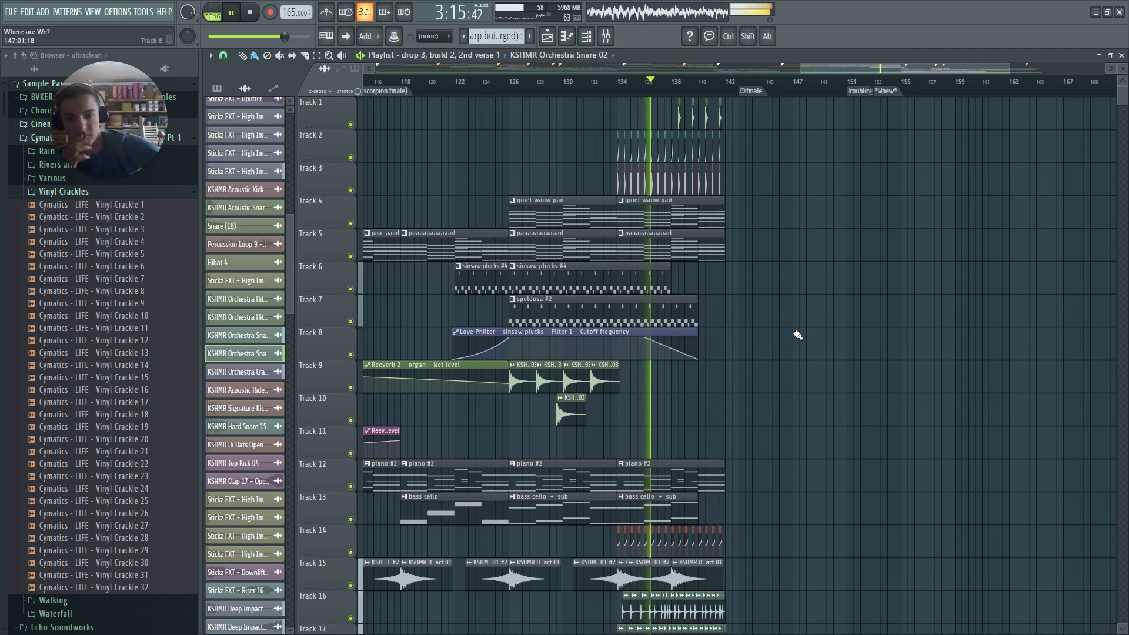
{"action": "scroll", "coordinate": [798, 335], "scroll_direction": "down", "scroll_amount": 5}
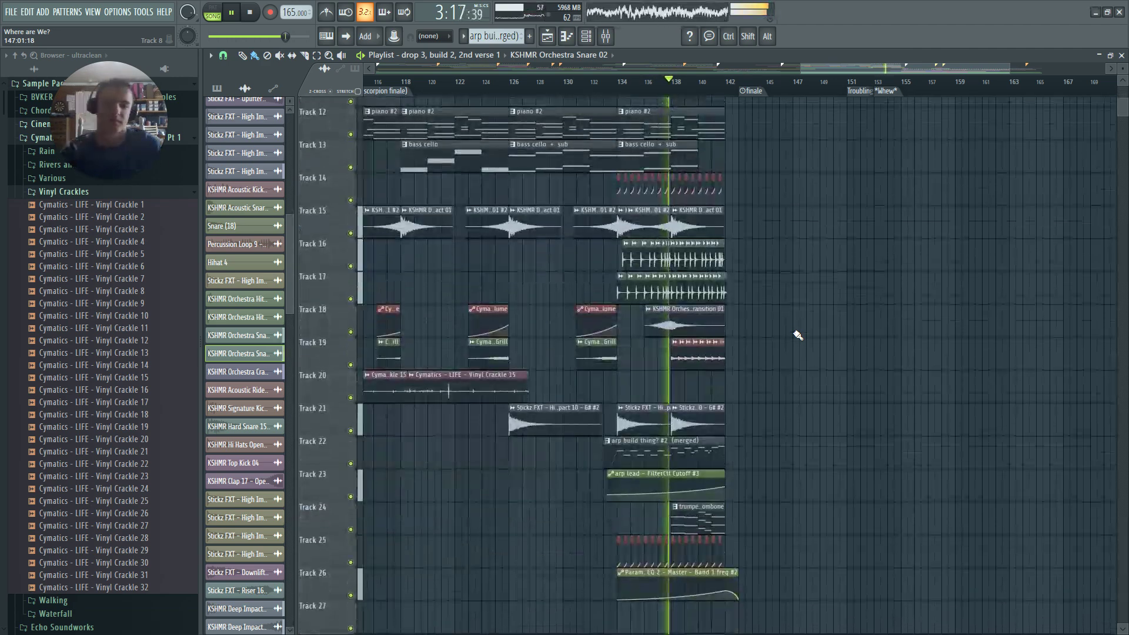
{"action": "scroll", "coordinate": [667, 288], "scroll_direction": "up", "scroll_amount": 3}
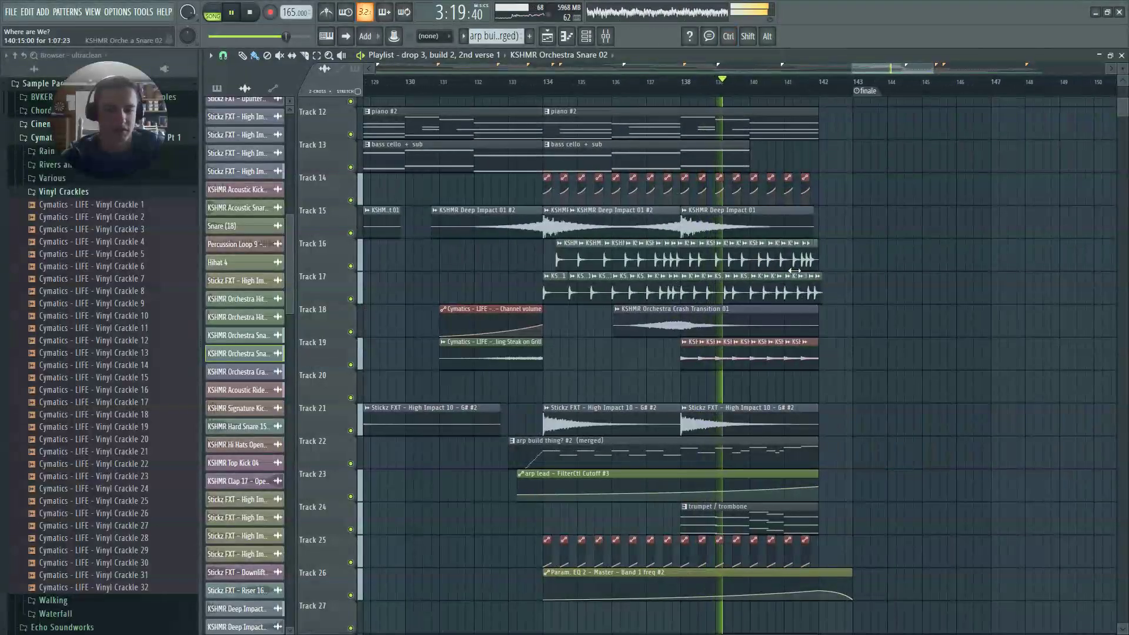
{"action": "scroll", "coordinate": [903, 327], "scroll_direction": "down", "scroll_amount": 2}
{"action": "scroll", "coordinate": [903, 328], "scroll_direction": "down", "scroll_amount": 1}
{"action": "scroll", "coordinate": [935, 329], "scroll_direction": "up", "scroll_amount": 7}
{"action": "key", "text": "space"}
Replay the build from about bar 138 and inspect the layers leading into the finale
{"action": "left_click", "coordinate": [670, 81]}
{"action": "key", "text": "space"}
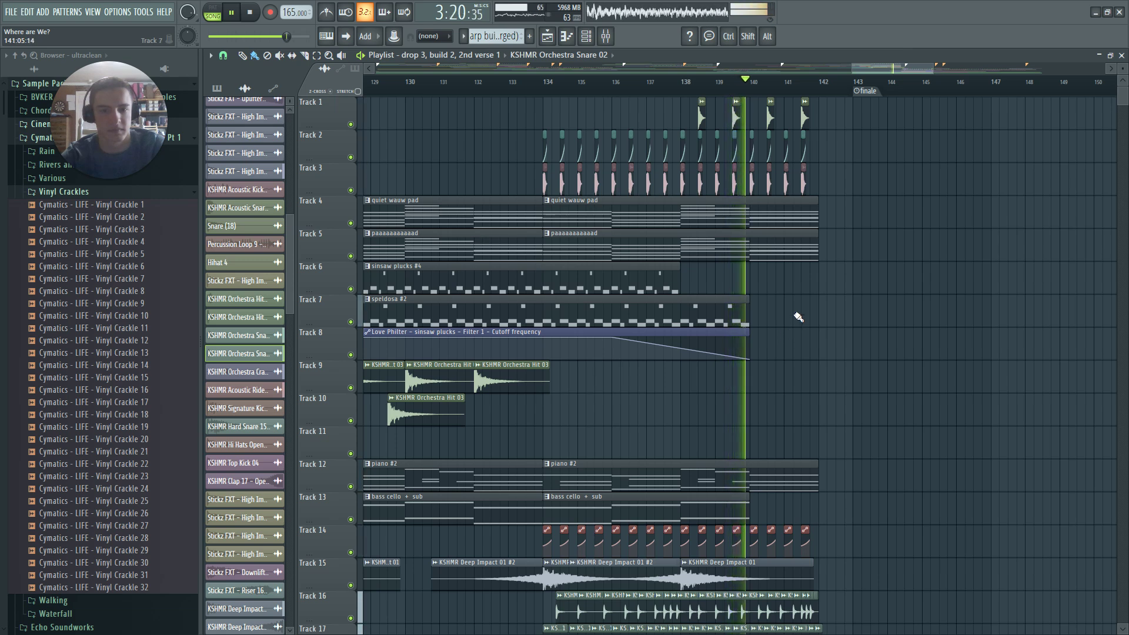
{"action": "key", "text": "space"}
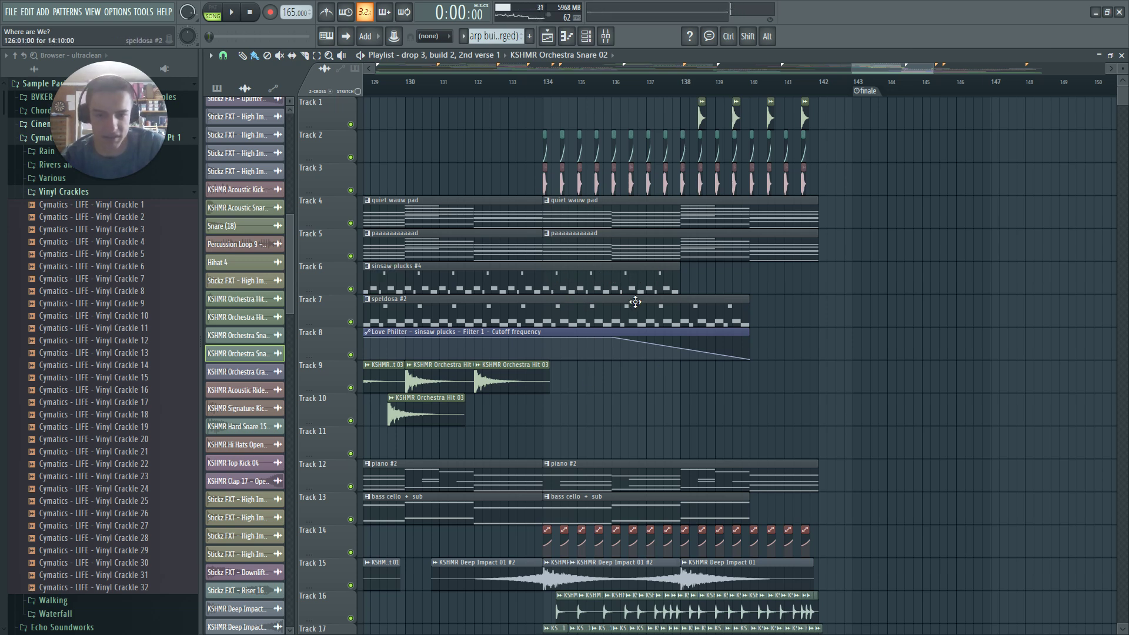
{"action": "left_click_drag", "start_coordinate": [924, 66], "coordinate": [933, 69]}
{"action": "scroll", "coordinate": [817, 288], "scroll_direction": "down", "scroll_amount": 3}
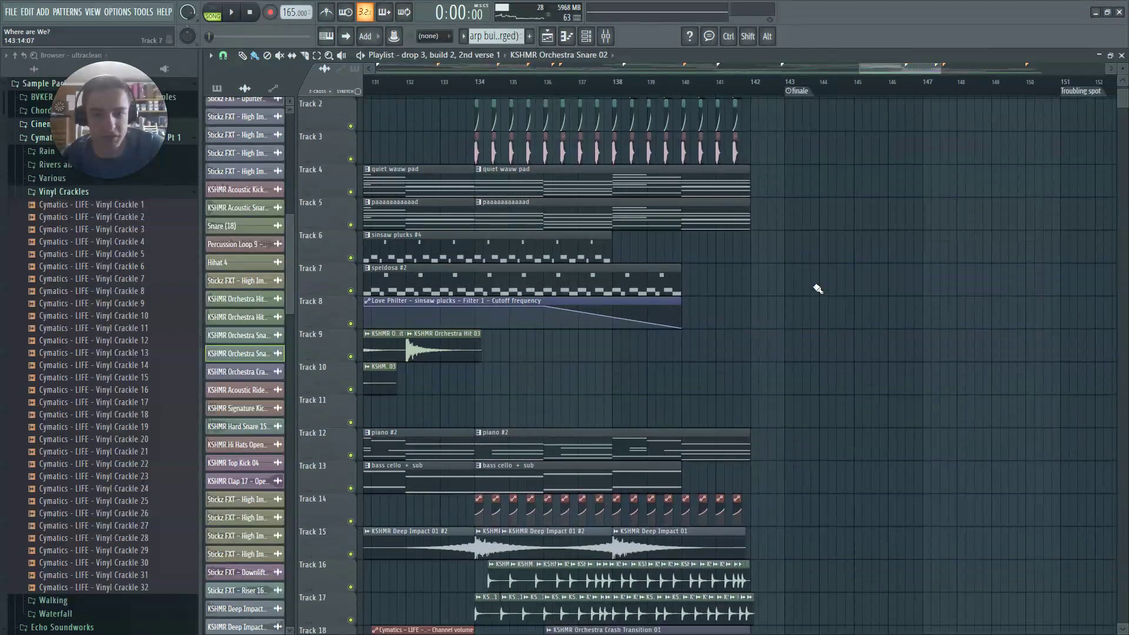
{"action": "scroll", "coordinate": [783, 250], "scroll_direction": "up", "scroll_amount": 3}
{"action": "scroll", "coordinate": [764, 251], "scroll_direction": "up", "scroll_amount": 1}
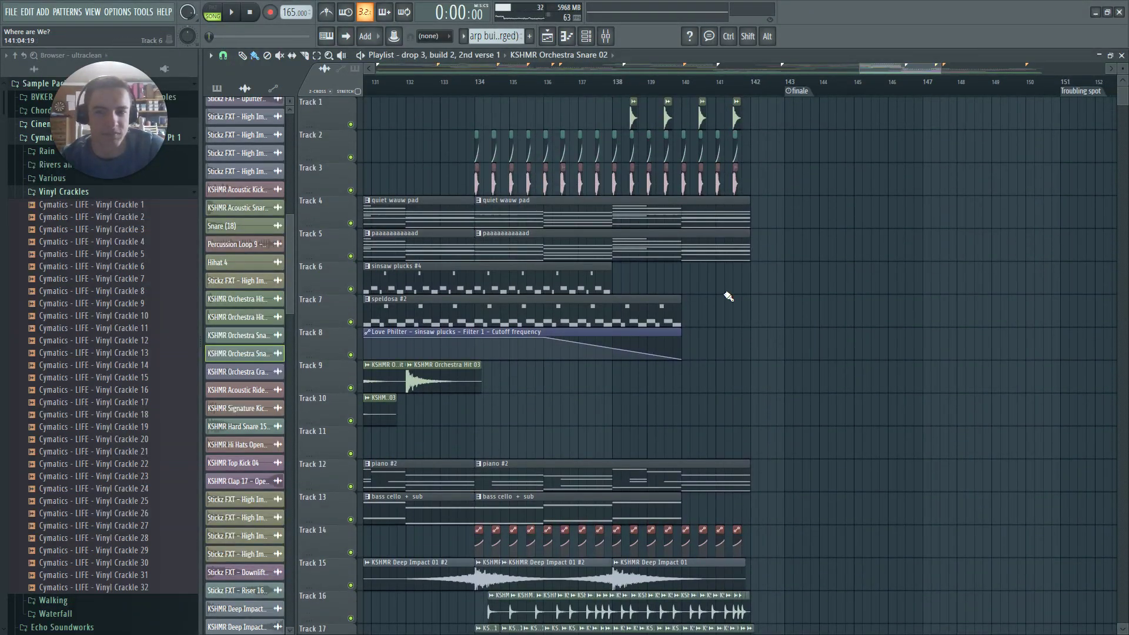
{"action": "scroll", "coordinate": [759, 293], "scroll_direction": "down", "scroll_amount": 10}
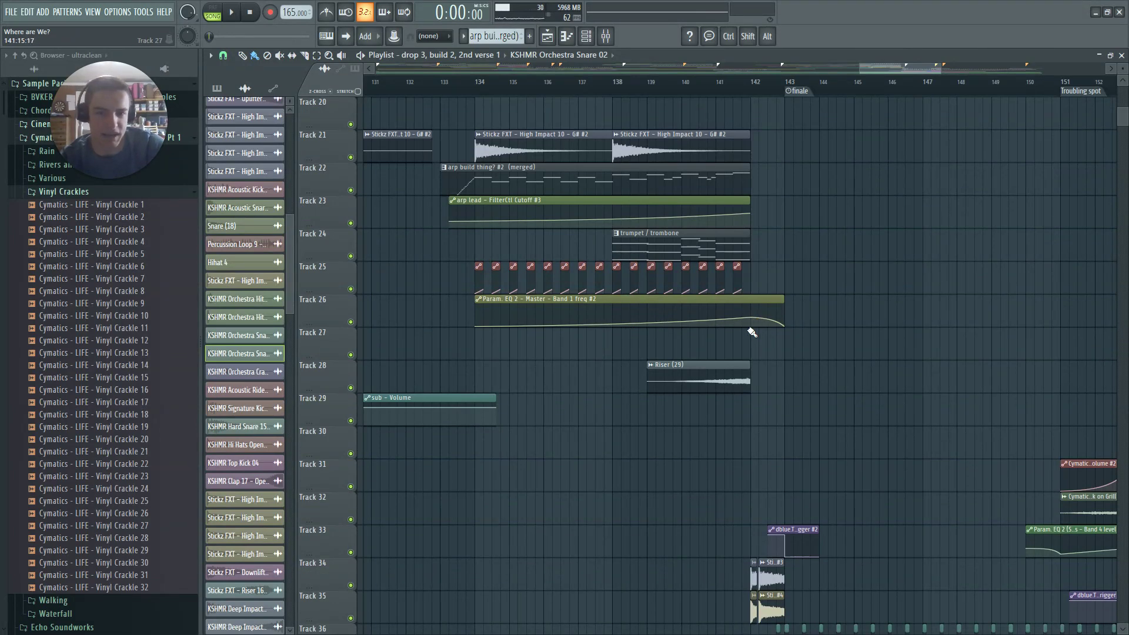
Preview the Riser (29) clip on Track 28 and look over the tracks around the finale's start
{"action": "left_click", "coordinate": [702, 376]}
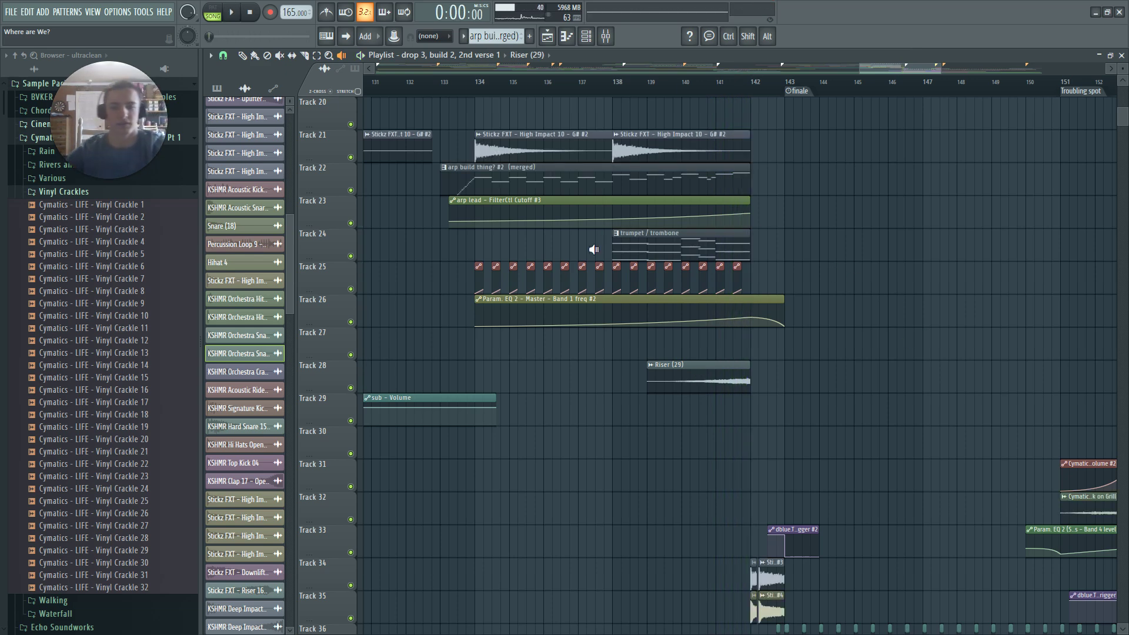
{"action": "scroll", "coordinate": [729, 237], "scroll_direction": "down", "scroll_amount": 7}
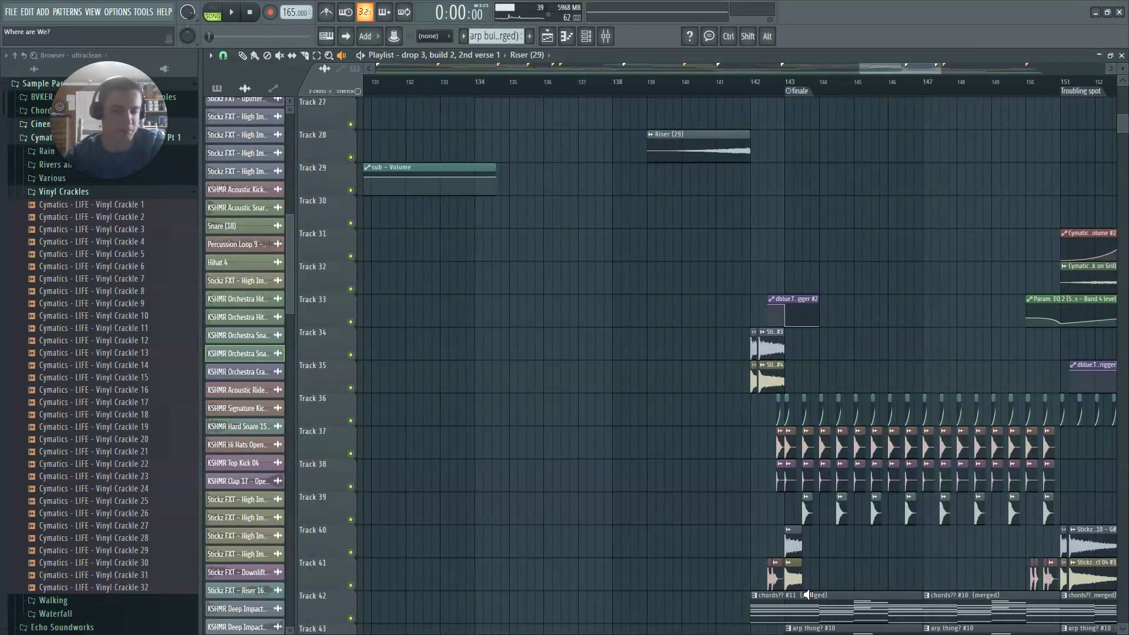
{"action": "scroll", "coordinate": [773, 443], "scroll_direction": "up", "scroll_amount": 18}
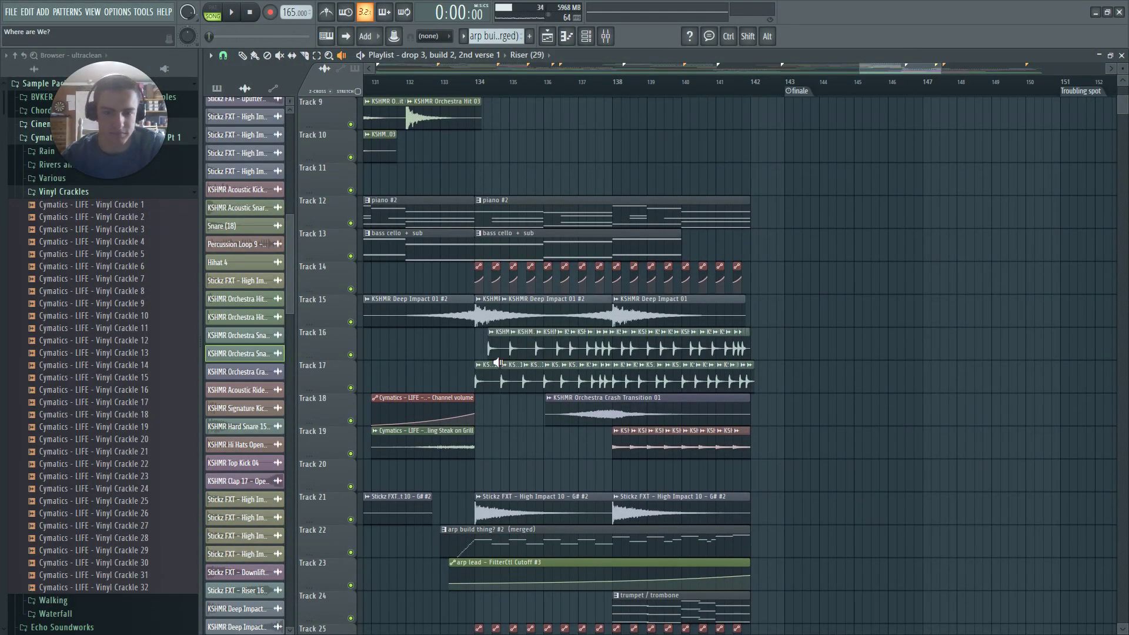
Solo the orchestra snare Tracks 16 and 17 and play them in the finale build
{"action": "right_click", "coordinate": [354, 355]}
{"action": "left_click", "coordinate": [350, 387]}
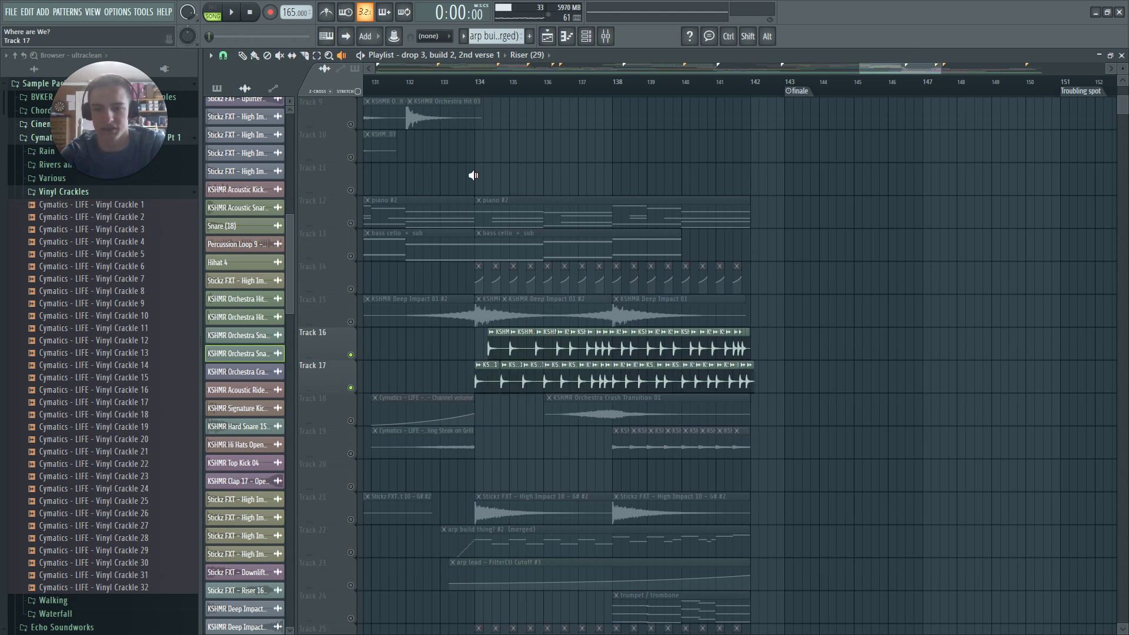
{"action": "key", "text": "space"}
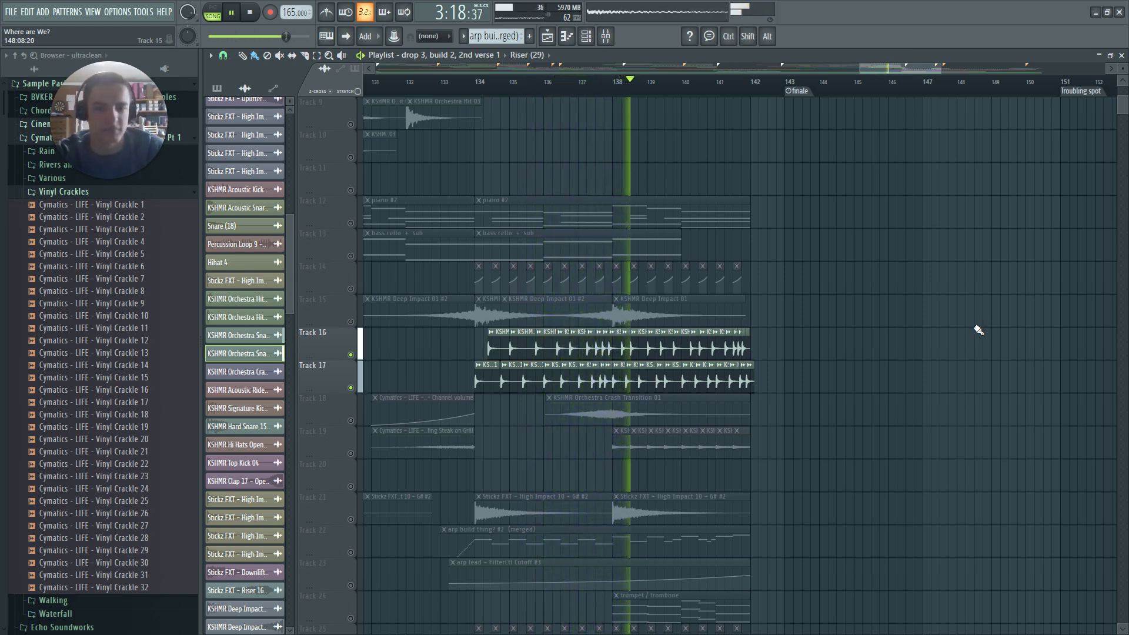
Stop playback and unsolo Tracks 16 and 17 so every track is audible
{"action": "key", "text": "ctrl"}
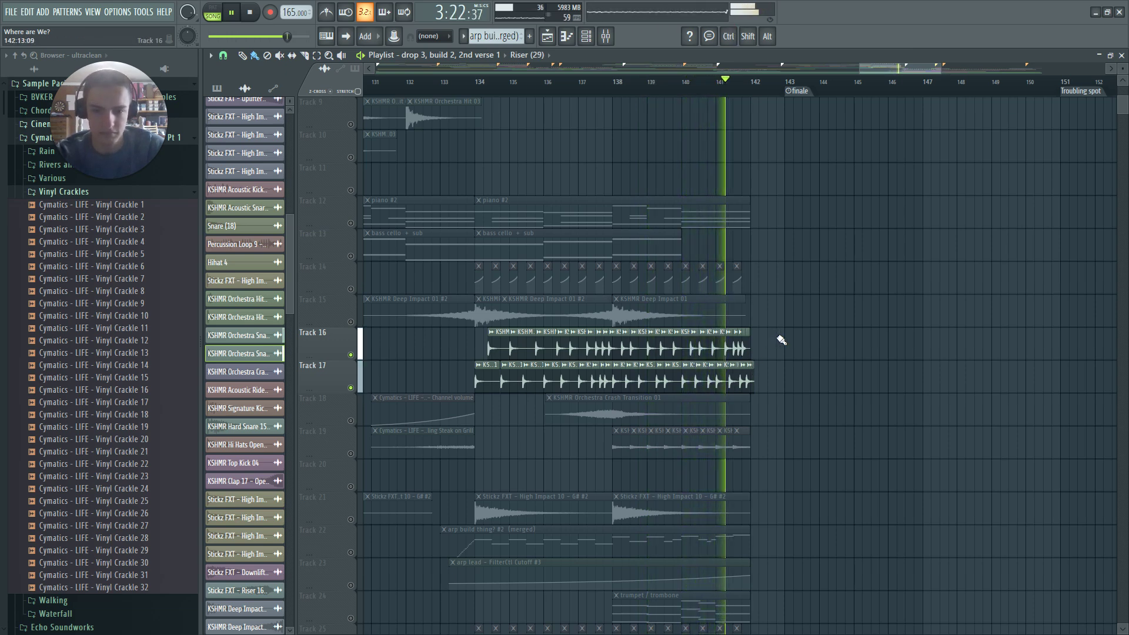
{"action": "key", "text": "space"}
{"action": "right_click", "coordinate": [351, 355]}
{"action": "right_click", "coordinate": [351, 355]}
Slice off the end of Track 17's last orchestra snare clip at bar 142 so it finishes with the other build clips
{"action": "scroll", "coordinate": [885, 342], "scroll_direction": "down", "scroll_amount": 6}
{"action": "scroll", "coordinate": [829, 318], "scroll_direction": "up", "scroll_amount": 3}
{"action": "scroll", "coordinate": [763, 290], "scroll_direction": "up", "scroll_amount": 3}
{"action": "scroll", "coordinate": [763, 290], "scroll_direction": "up", "scroll_amount": 2, "text": "ctrl"}
{"action": "key", "text": "c"}
{"action": "left_click_drag", "start_coordinate": [756, 231], "coordinate": [758, 323]}
{"action": "scroll", "coordinate": [786, 309], "scroll_direction": "down", "scroll_amount": 3, "text": "ctrl"}
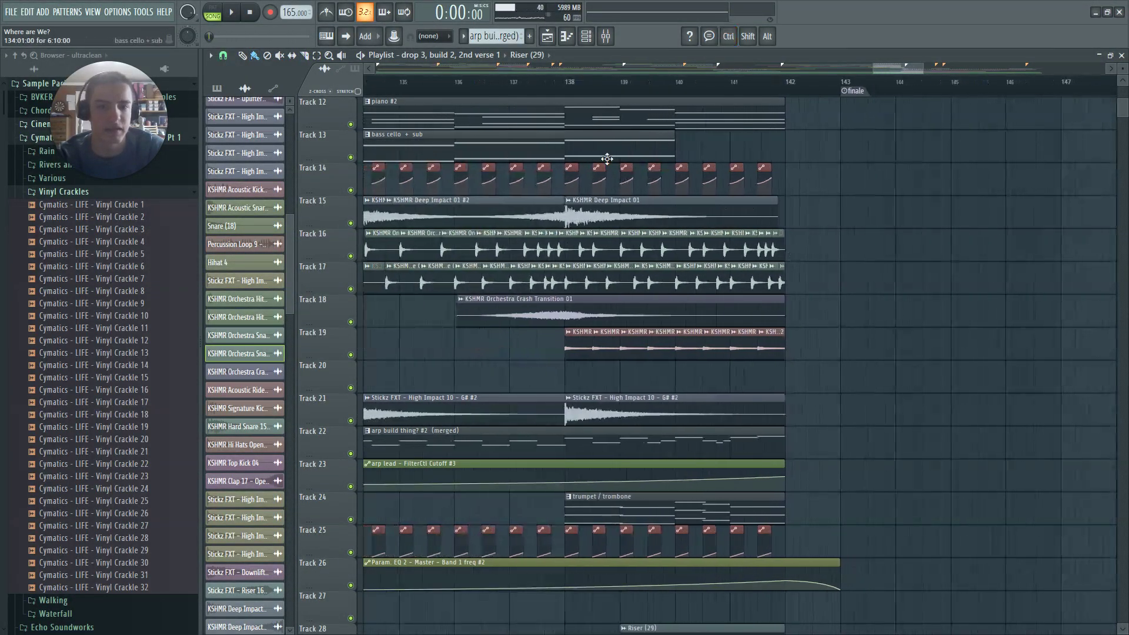
Play the build from about bar 139 into the finale and follow the clips down to the impact and drum tracks
{"action": "left_click", "coordinate": [647, 87]}
{"action": "key", "text": "space"}
{"action": "scroll", "coordinate": [916, 261], "scroll_direction": "down", "scroll_amount": 3}
{"action": "scroll", "coordinate": [1000, 264], "scroll_direction": "down", "scroll_amount": 3, "text": "ctrl"}
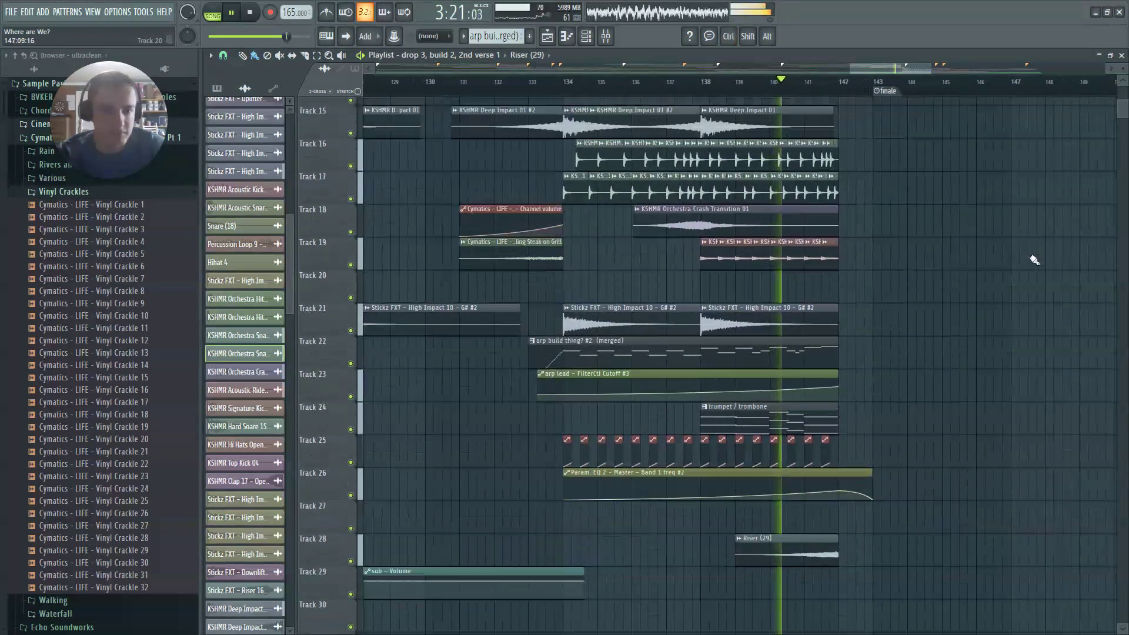
{"action": "scroll", "coordinate": [1034, 257], "scroll_direction": "up", "scroll_amount": 3}
{"action": "scroll", "coordinate": [1075, 297], "scroll_direction": "down", "scroll_amount": 6}
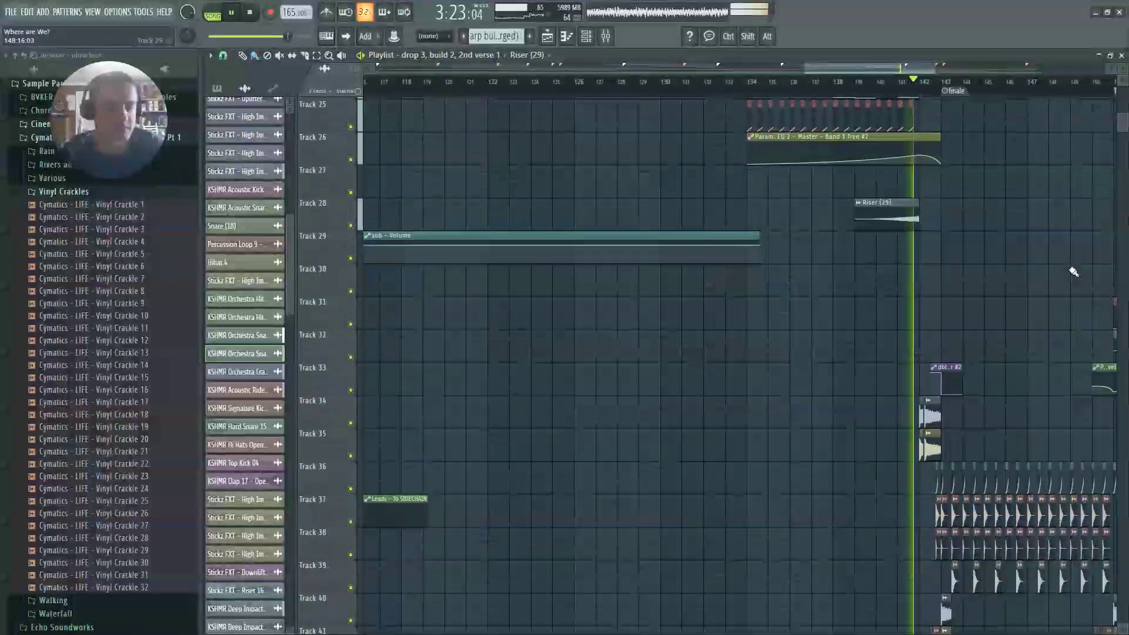
{"action": "scroll", "coordinate": [1052, 270], "scroll_direction": "up", "scroll_amount": 3, "text": "ctrl"}
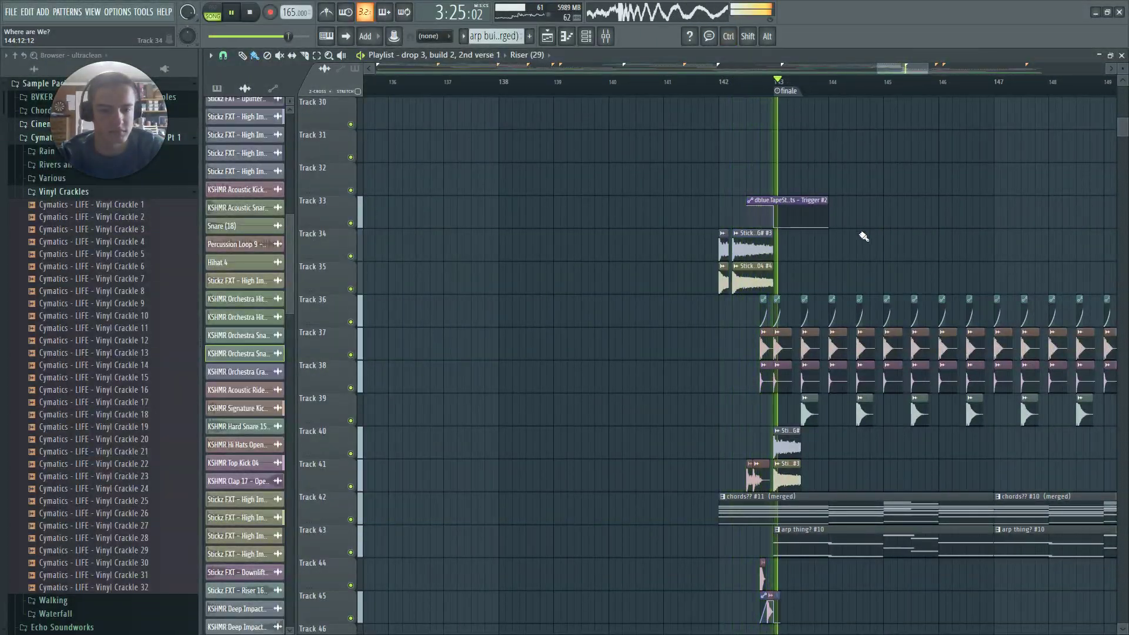
{"action": "key", "text": "space"}
Solo Tracks 33, 34 and 35 and play the impacts with their TapeStop trigger automation from about bar 141
{"action": "right_click", "coordinate": [352, 224]}
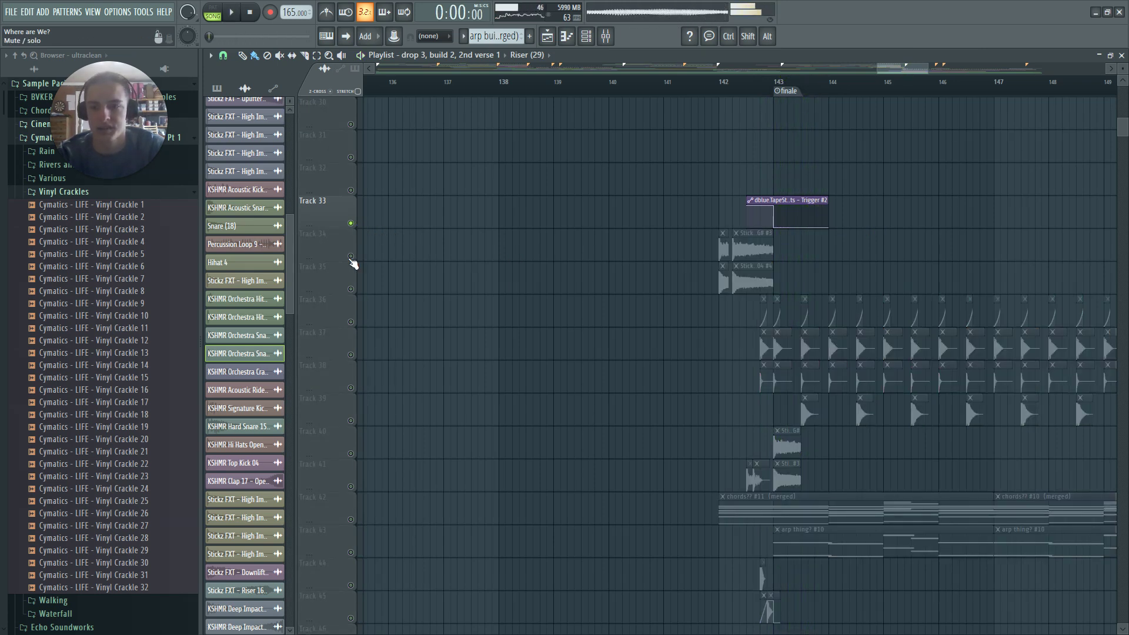
{"action": "left_click", "coordinate": [685, 85]}
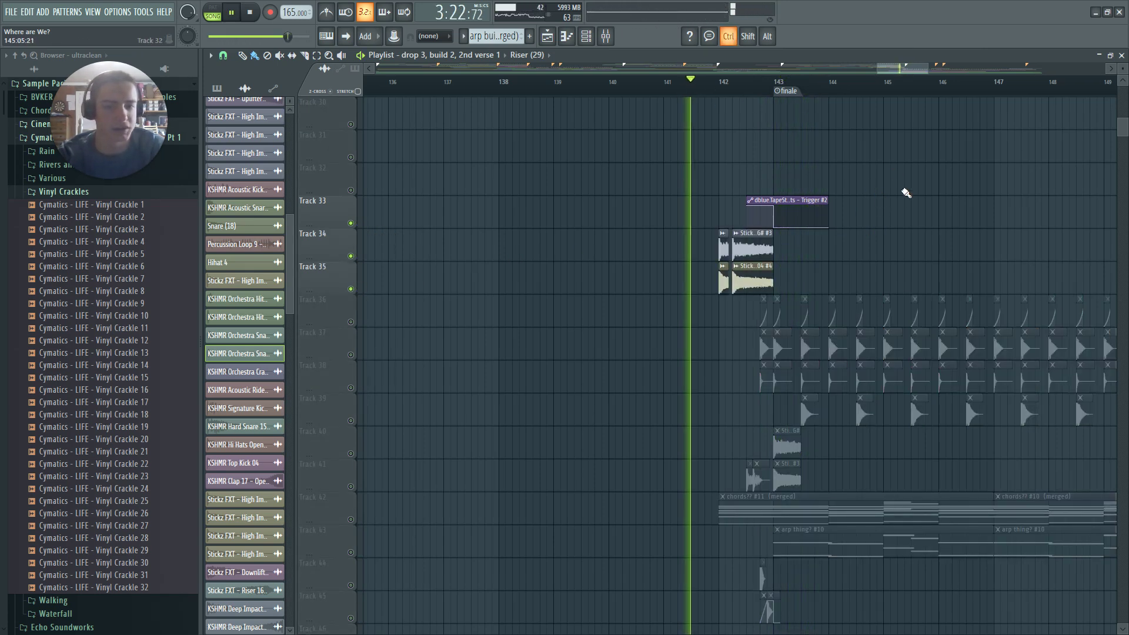
{"action": "scroll", "coordinate": [901, 189], "scroll_direction": "up", "scroll_amount": 3, "text": "ctrl"}
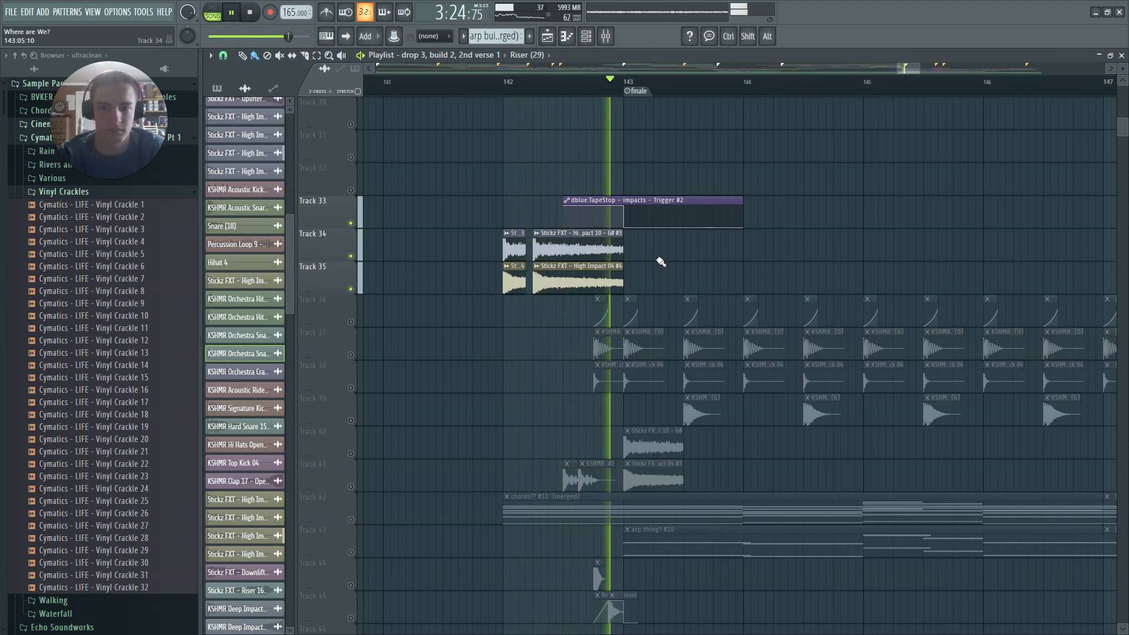
{"action": "key", "text": "space"}
Add Tracks 36, 37, 38, 40, 41, 44 and 45 to the soloed impact tracks
{"action": "left_click", "coordinate": [350, 487]}
{"action": "scroll", "coordinate": [354, 458], "scroll_direction": "down", "scroll_amount": 5}
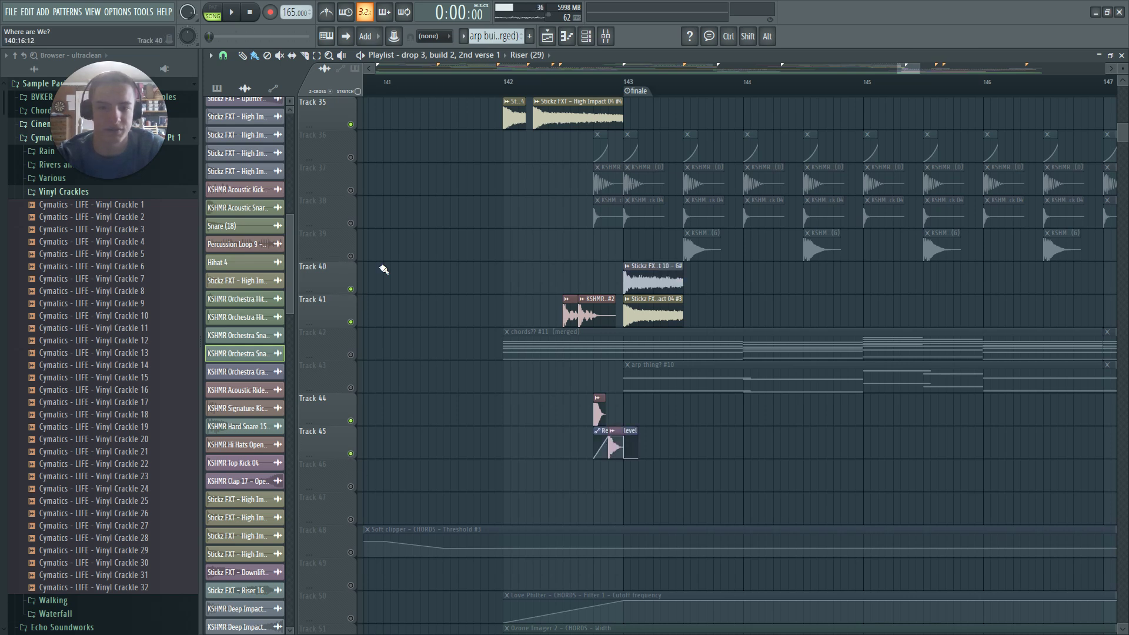
{"action": "left_click", "coordinate": [350, 190]}
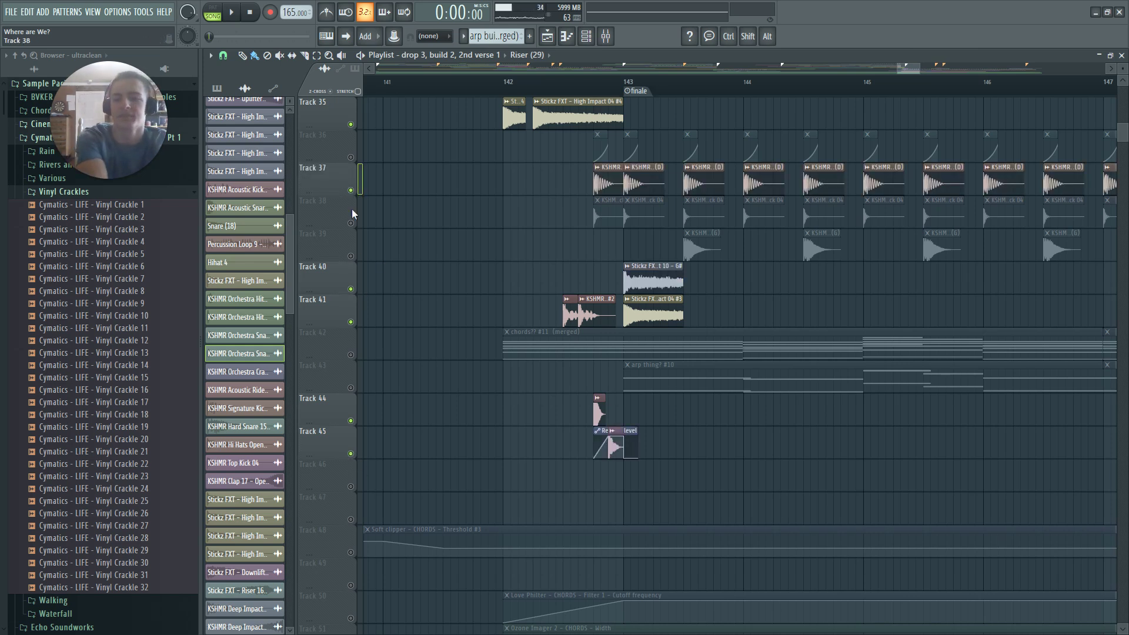
{"action": "left_click", "coordinate": [350, 223]}
{"action": "left_click", "coordinate": [350, 157]}
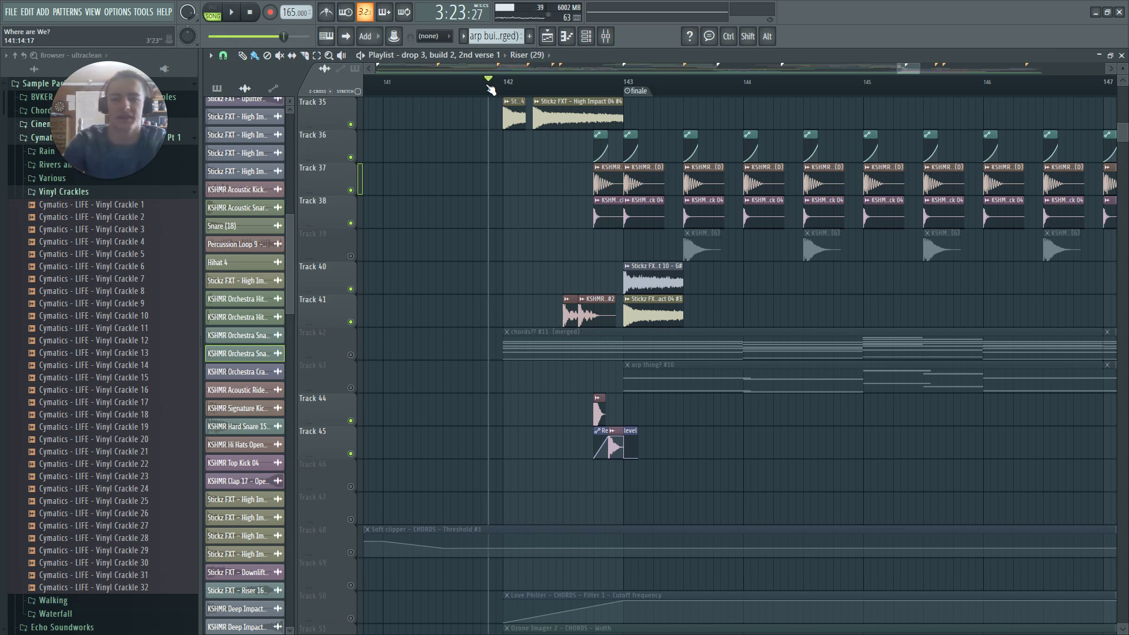
Play the soloed impacts and drum fill leading into the finale marker, repeating from about bar 141
{"action": "key", "text": "space"}
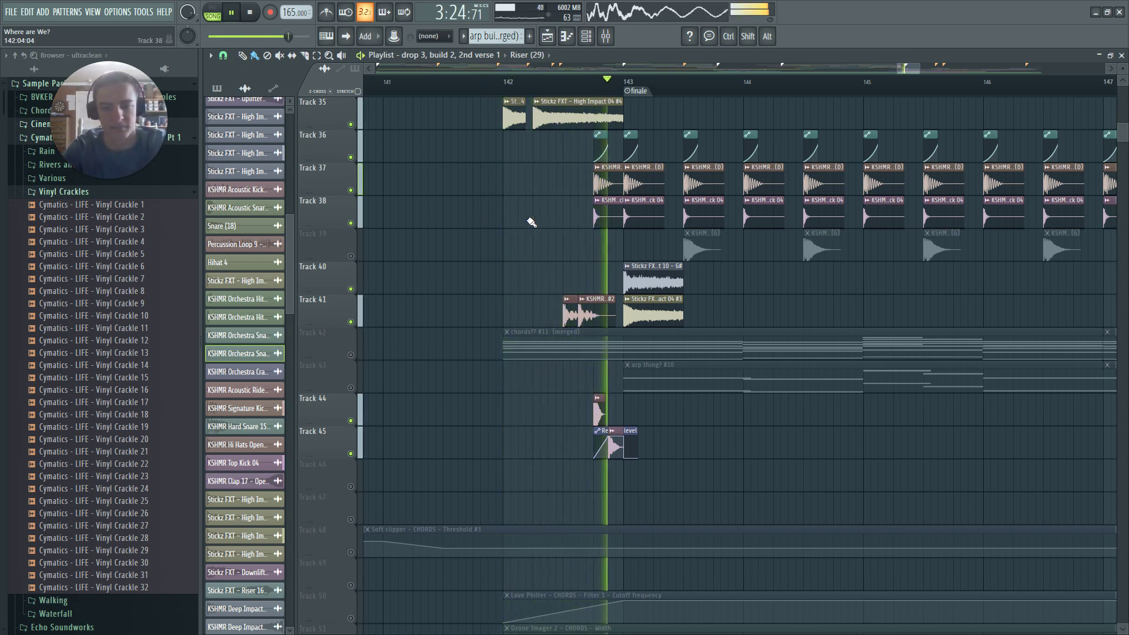
{"action": "key", "text": "space"}
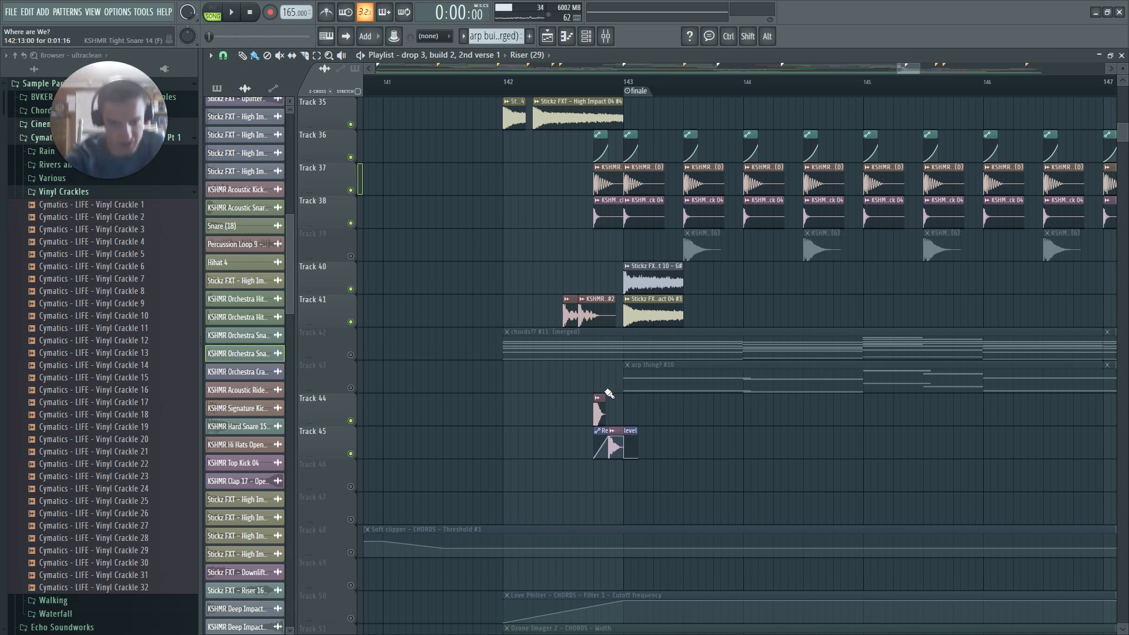
{"action": "key", "text": "space"}
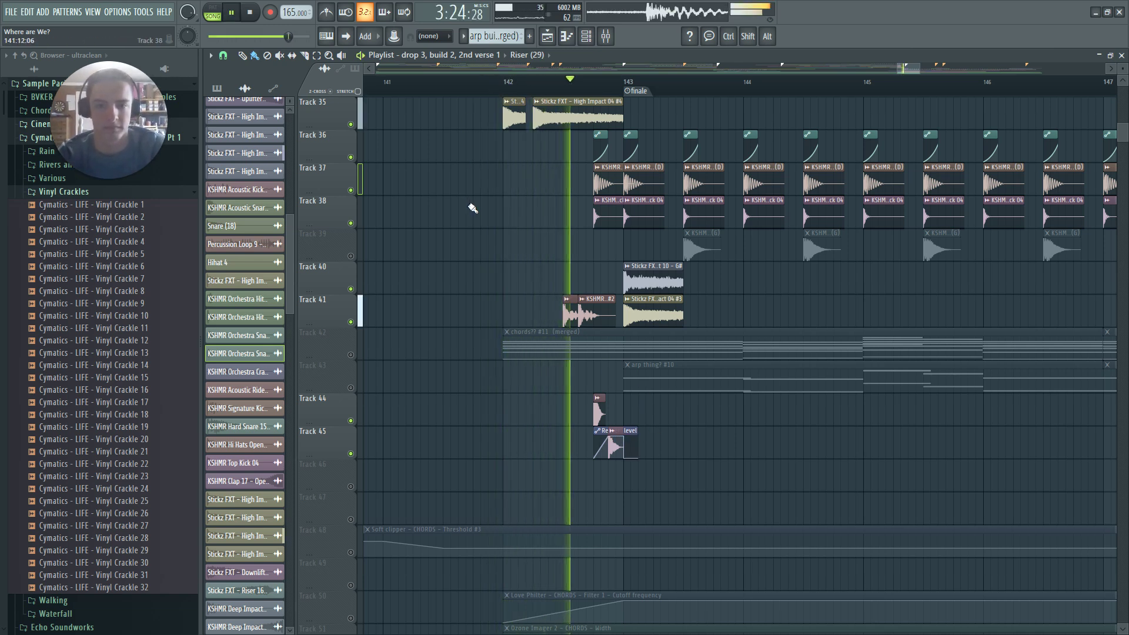
{"action": "left_click", "coordinate": [433, 83]}
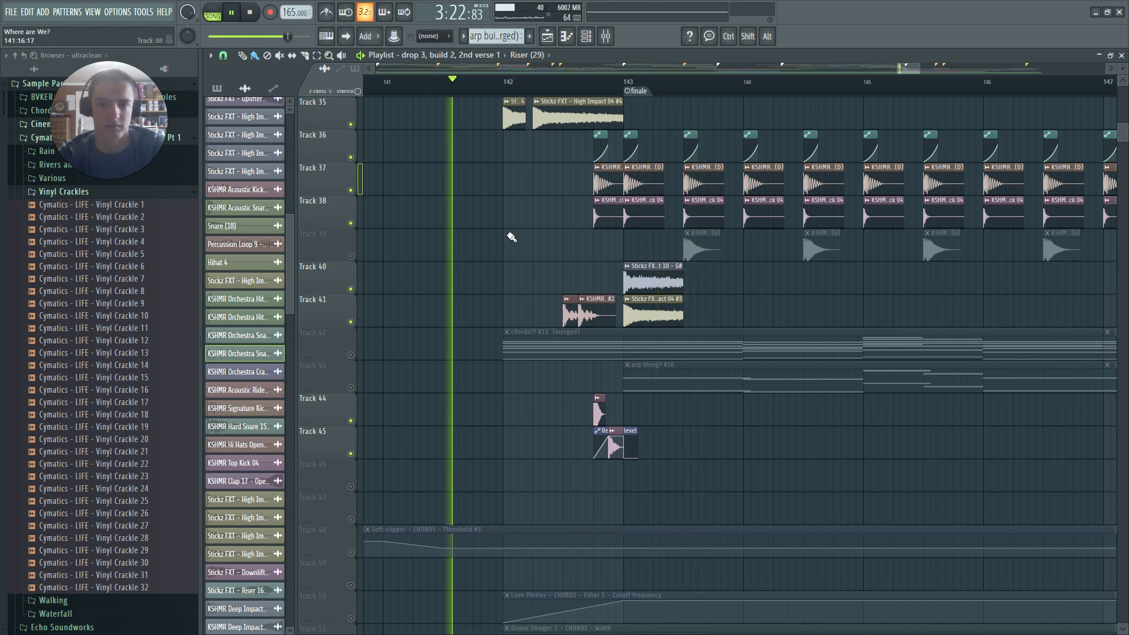
{"action": "scroll", "coordinate": [573, 305], "scroll_direction": "up", "scroll_amount": 4}
{"action": "scroll", "coordinate": [573, 305], "scroll_direction": "up", "scroll_amount": 1}
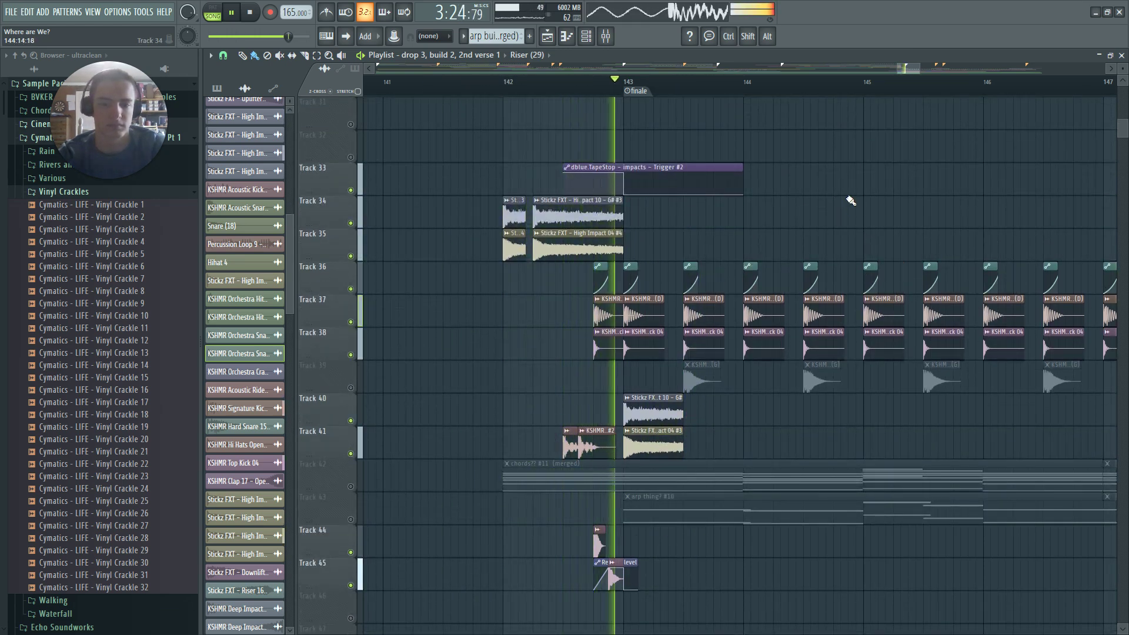
Unmute Track 39 and listen to it with the finale's other soloed drum tracks
{"action": "left_click", "coordinate": [352, 388]}
{"action": "scroll", "coordinate": [513, 390], "scroll_direction": "down", "scroll_amount": 4, "text": "ctrl"}
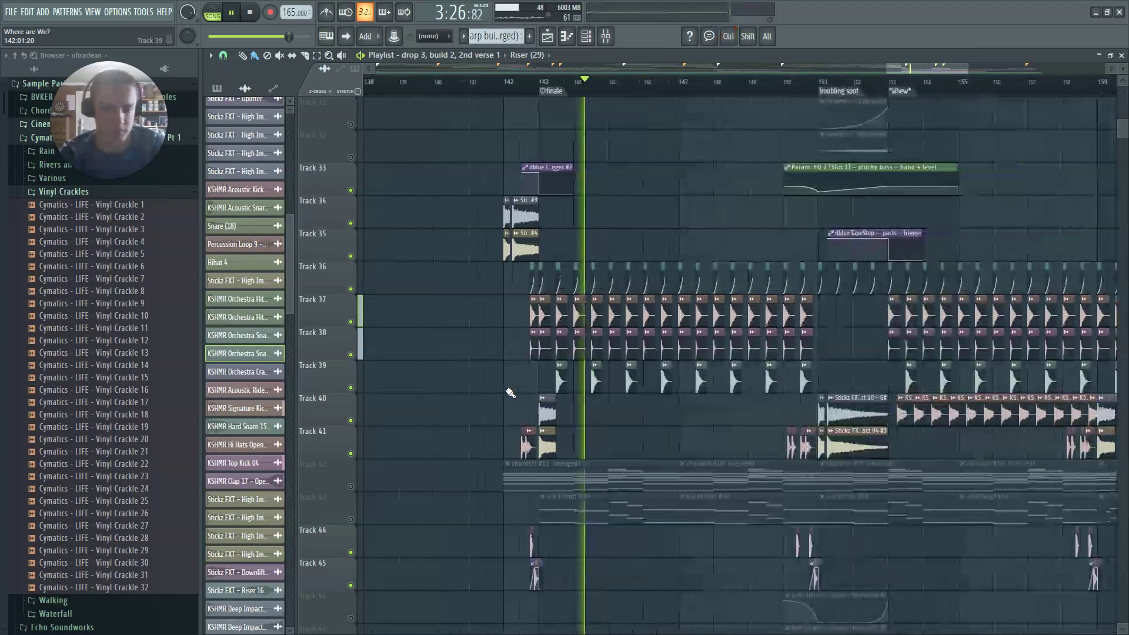
{"action": "scroll", "coordinate": [623, 388], "scroll_direction": "down", "scroll_amount": 3}
{"action": "scroll", "coordinate": [616, 378], "scroll_direction": "down", "scroll_amount": 2}
{"action": "key", "text": "space"}
Restore playback of all tracks and look over the clips and automation around the finale
{"action": "scroll", "coordinate": [651, 403], "scroll_direction": "down", "scroll_amount": 4, "text": "ctrl"}
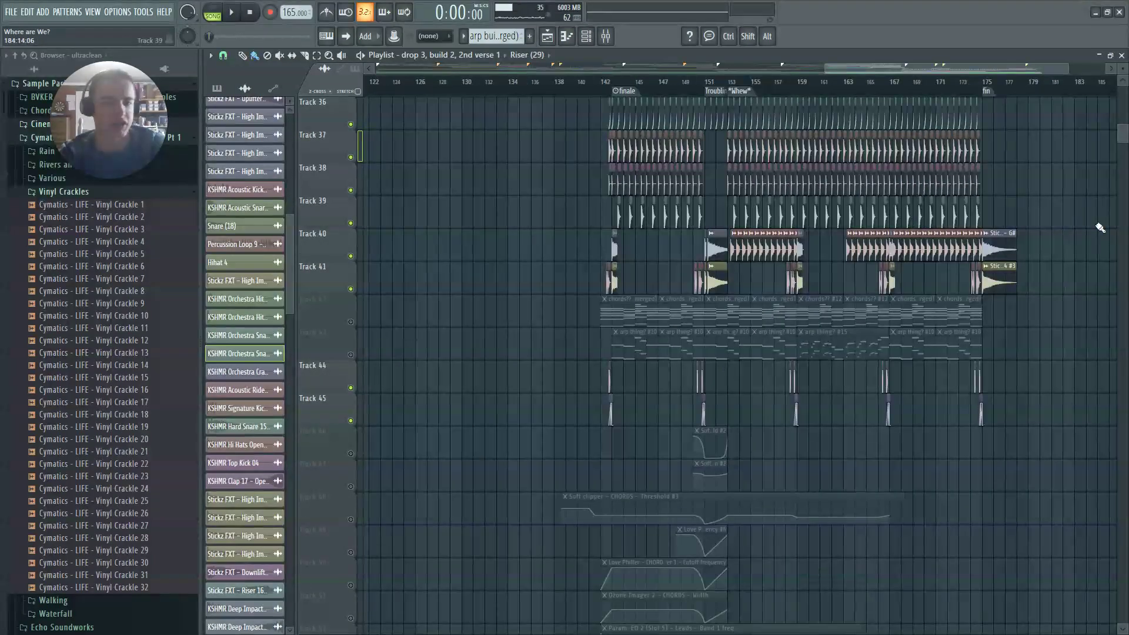
{"action": "scroll", "coordinate": [1095, 229], "scroll_direction": "up", "scroll_amount": 5}
{"action": "scroll", "coordinate": [517, 358], "scroll_direction": "up", "scroll_amount": 6}
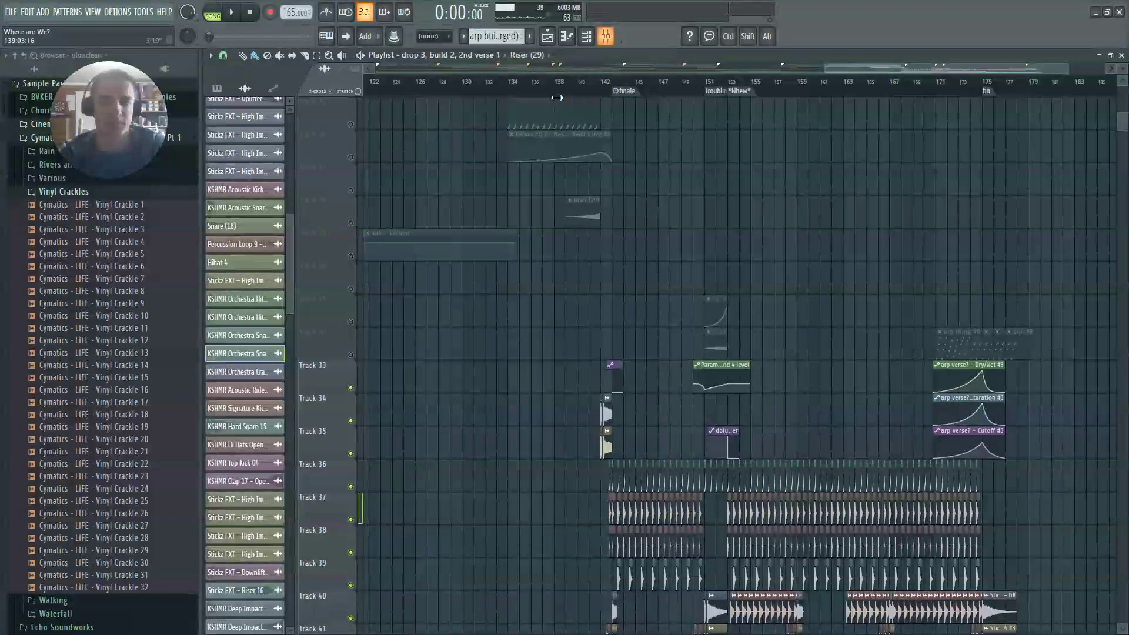
{"action": "right_click", "coordinate": [353, 398]}
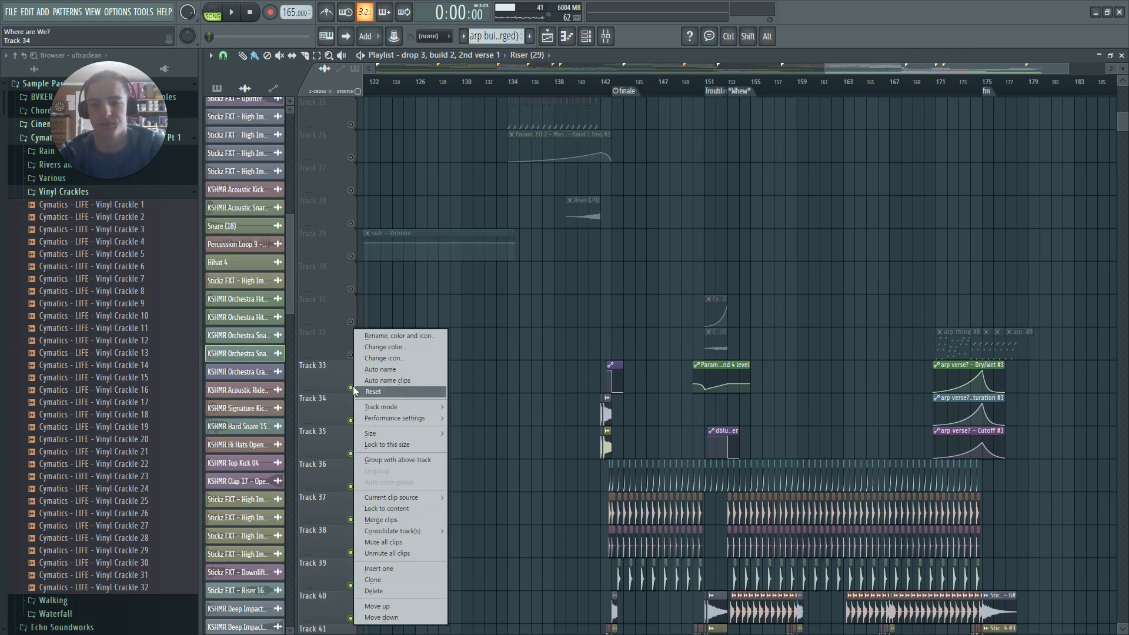
{"action": "key", "text": "Escape"}
{"action": "scroll", "coordinate": [361, 386], "scroll_direction": "down", "scroll_amount": 8}
{"action": "scroll", "coordinate": [520, 395], "scroll_direction": "down", "scroll_amount": 11}
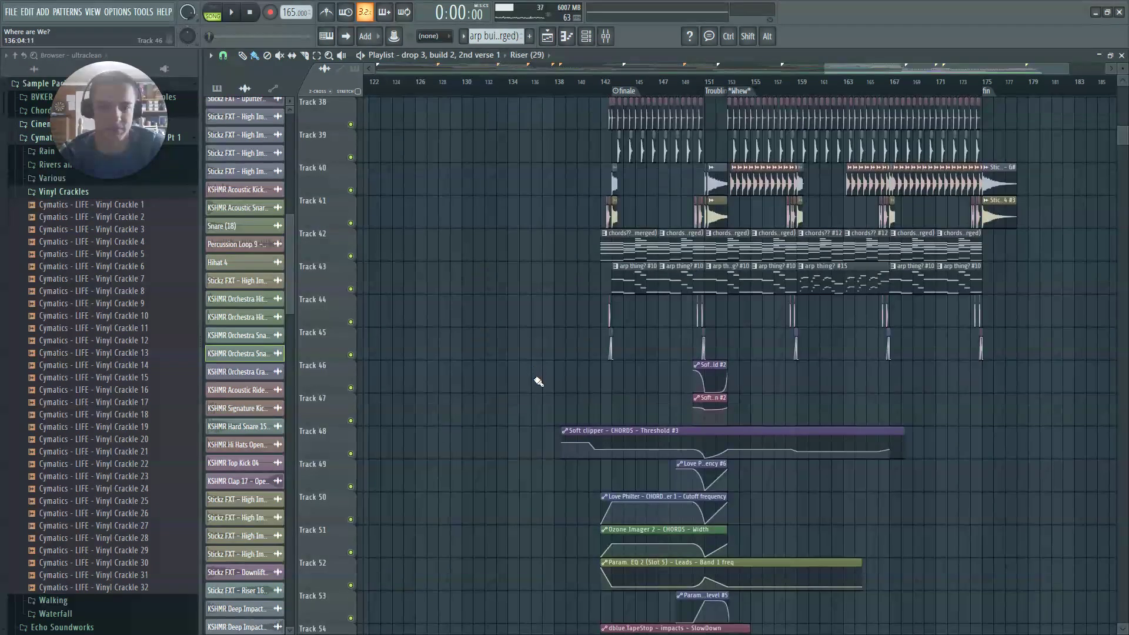
{"action": "scroll", "coordinate": [592, 362], "scroll_direction": "up", "scroll_amount": 3, "text": "ctrl"}
{"action": "scroll", "coordinate": [650, 378], "scroll_direction": "up", "scroll_amount": 20}
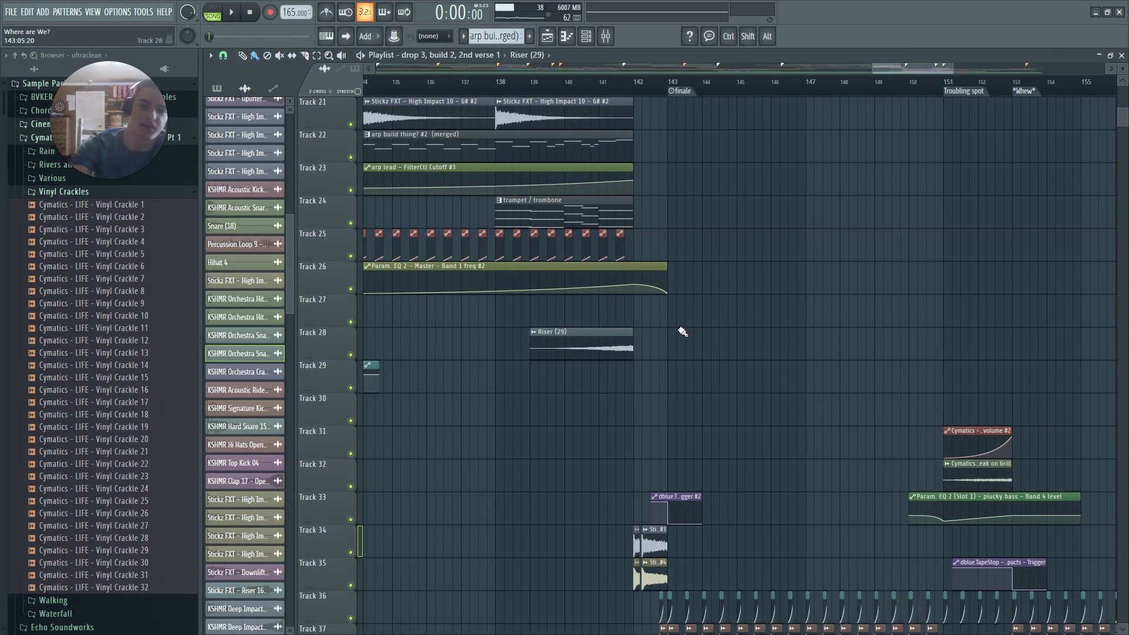
Replay the full mix from about bar 139 through the finale's opening bars and follow the active tracks
{"action": "left_click", "coordinate": [584, 100]}
{"action": "key", "text": "space"}
{"action": "left_click", "coordinate": [558, 89]}
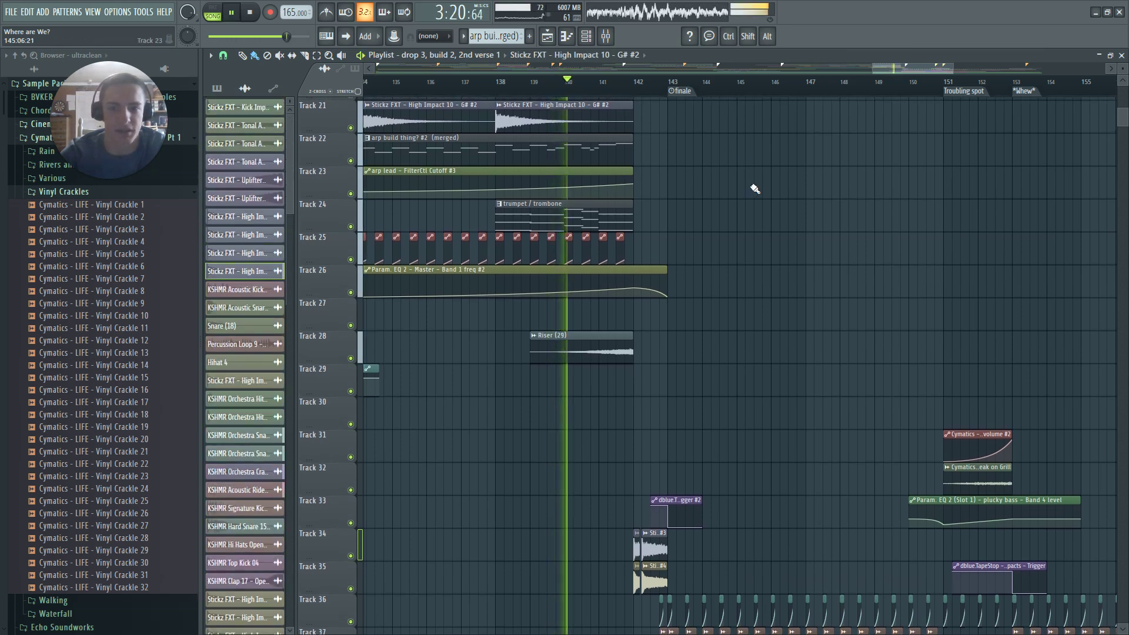
{"action": "scroll", "coordinate": [756, 224], "scroll_direction": "up", "scroll_amount": 5}
{"action": "scroll", "coordinate": [775, 179], "scroll_direction": "down", "scroll_amount": 7}
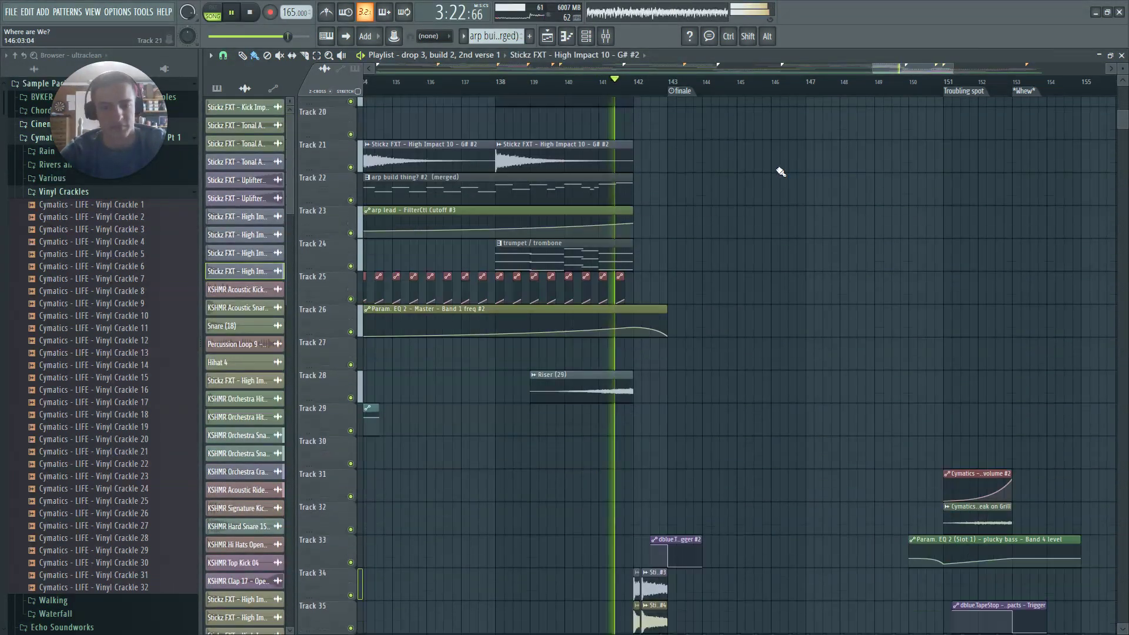
{"action": "scroll", "coordinate": [771, 187], "scroll_direction": "down", "scroll_amount": 9}
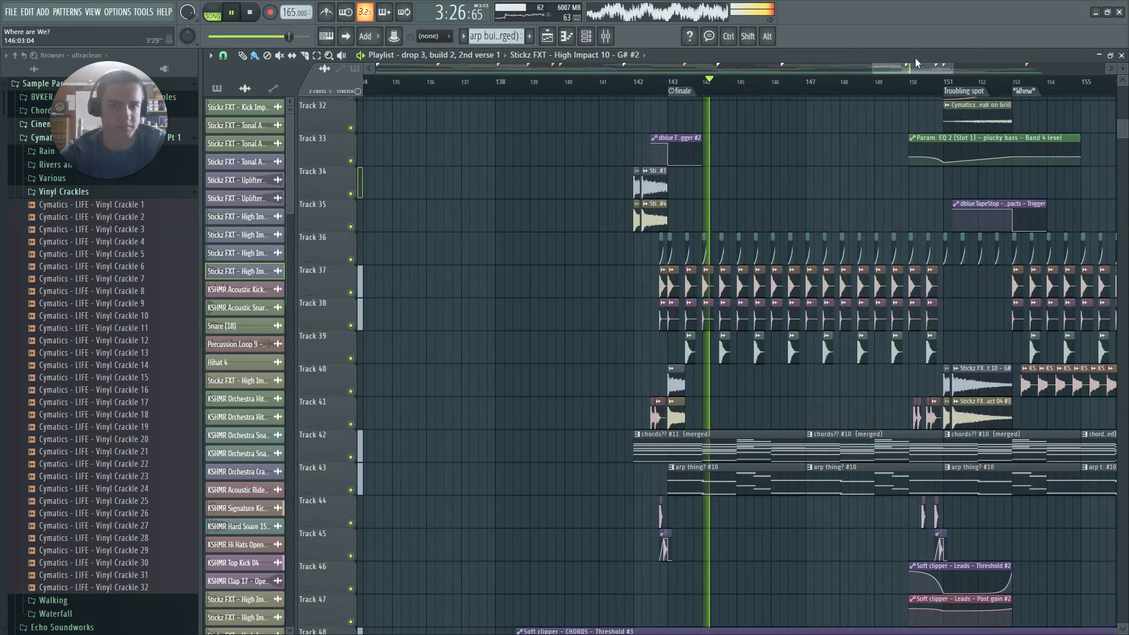
{"action": "left_click_drag", "start_coordinate": [913, 62], "coordinate": [923, 69]}
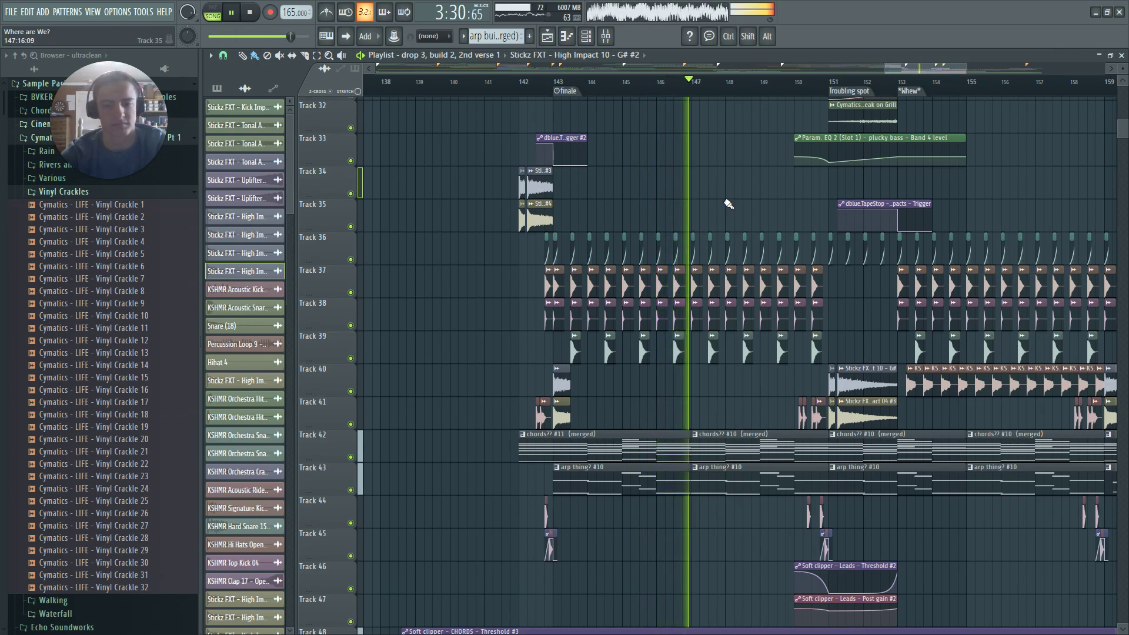
{"action": "key", "text": "space"}
Examine the arrangement from the emotional build to the end marker across all the tracks
{"action": "scroll", "coordinate": [727, 202], "scroll_direction": "down", "scroll_amount": 4}
{"action": "scroll", "coordinate": [605, 277], "scroll_direction": "up", "scroll_amount": 15}
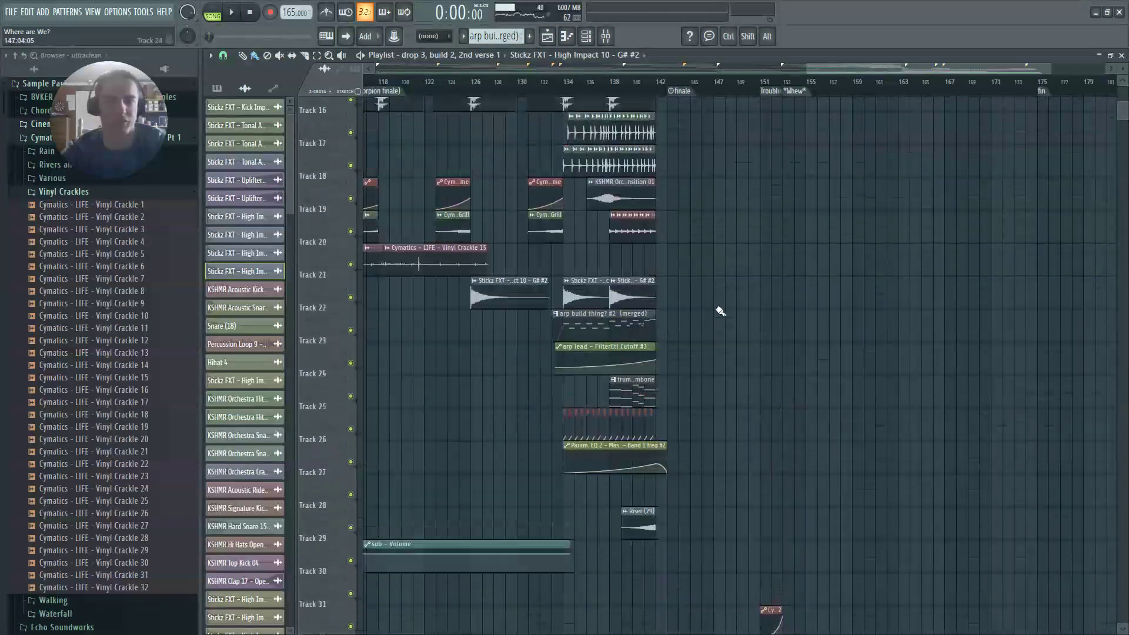
{"action": "scroll", "coordinate": [831, 232], "scroll_direction": "down", "scroll_amount": 2}
{"action": "scroll", "coordinate": [831, 232], "scroll_direction": "up", "scroll_amount": 8}
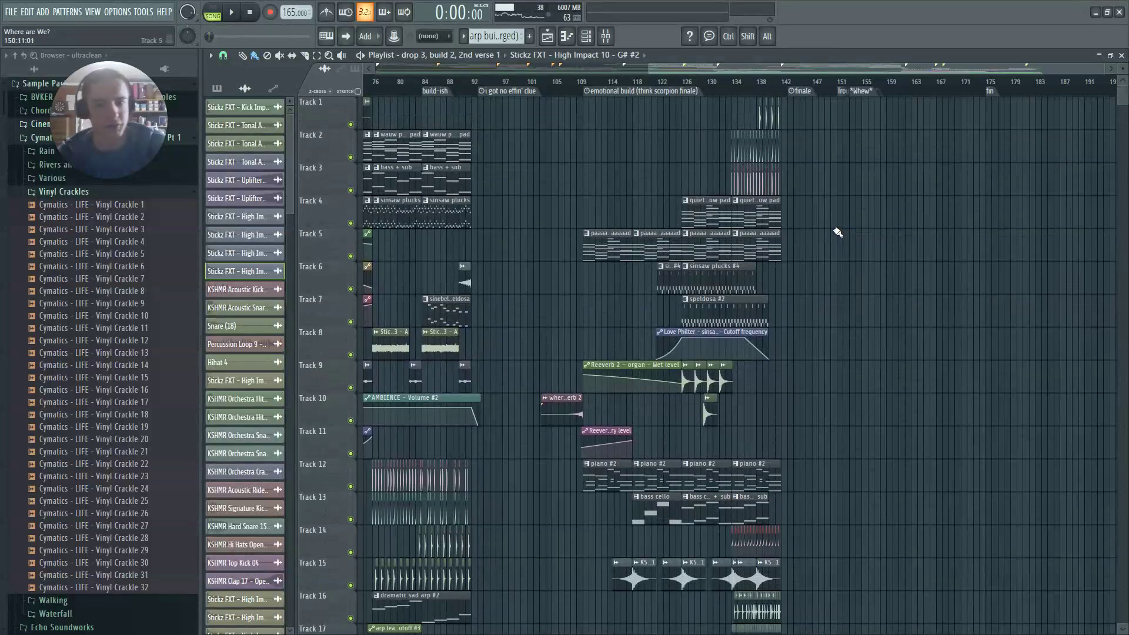
{"action": "scroll", "coordinate": [952, 254], "scroll_direction": "down", "scroll_amount": 4}
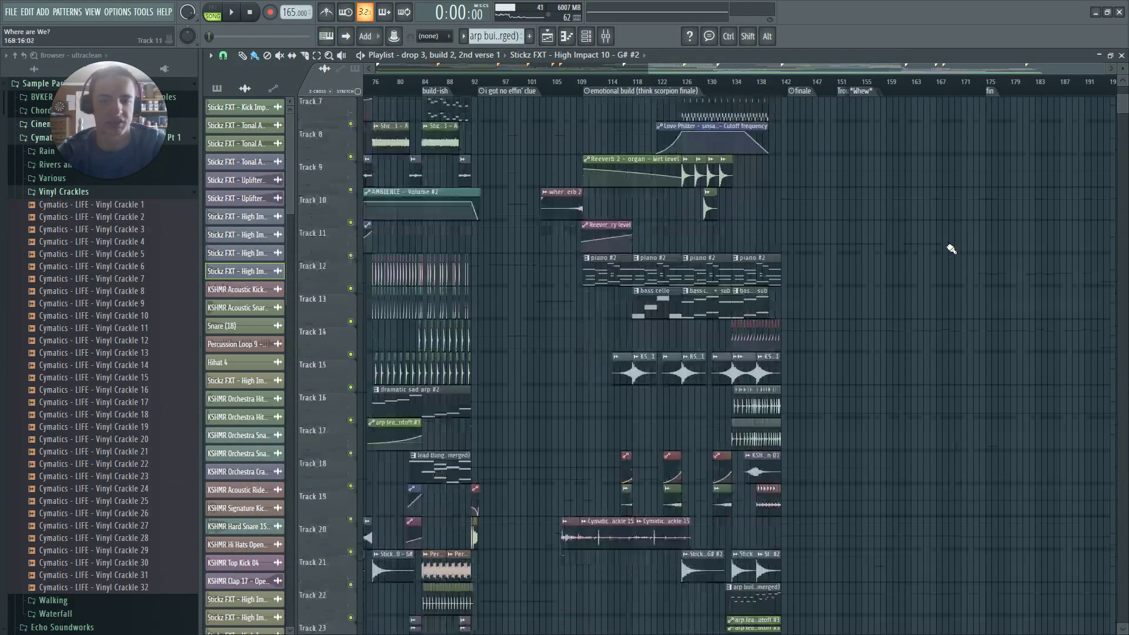
{"action": "left_click_drag", "start_coordinate": [968, 67], "coordinate": [1080, 106]}
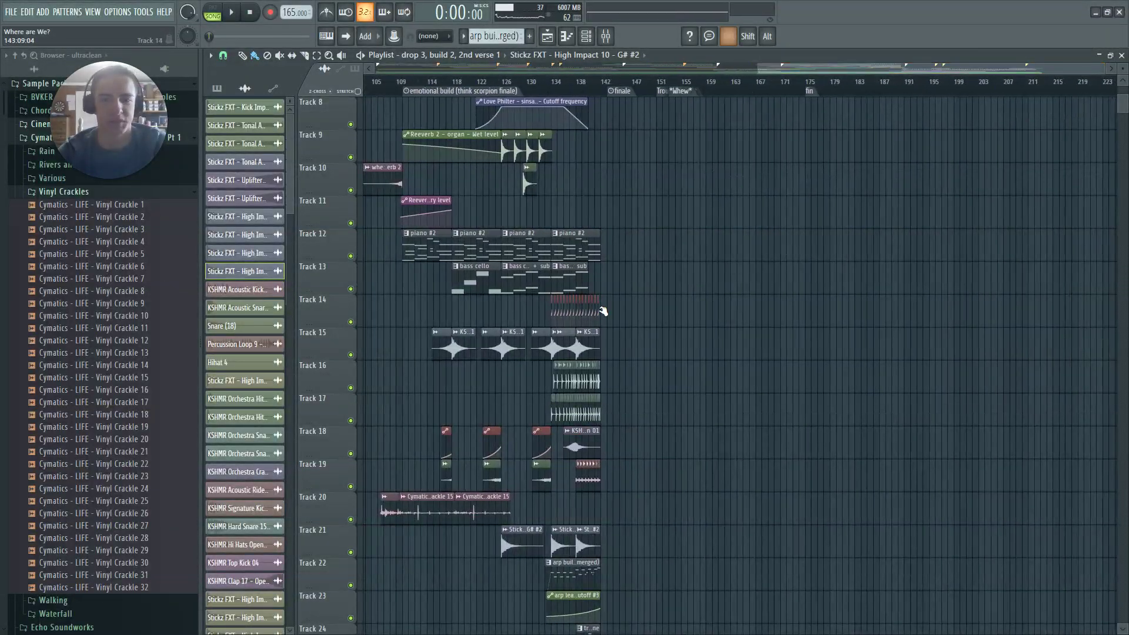
{"action": "scroll", "coordinate": [796, 292], "scroll_direction": "up", "scroll_amount": 4}
{"action": "left_click_drag", "start_coordinate": [948, 66], "coordinate": [993, 71]}
{"action": "scroll", "coordinate": [850, 252], "scroll_direction": "down", "scroll_amount": 4}
{"action": "scroll", "coordinate": [842, 250], "scroll_direction": "down", "scroll_amount": 2}
{"action": "scroll", "coordinate": [844, 252], "scroll_direction": "down", "scroll_amount": 10}
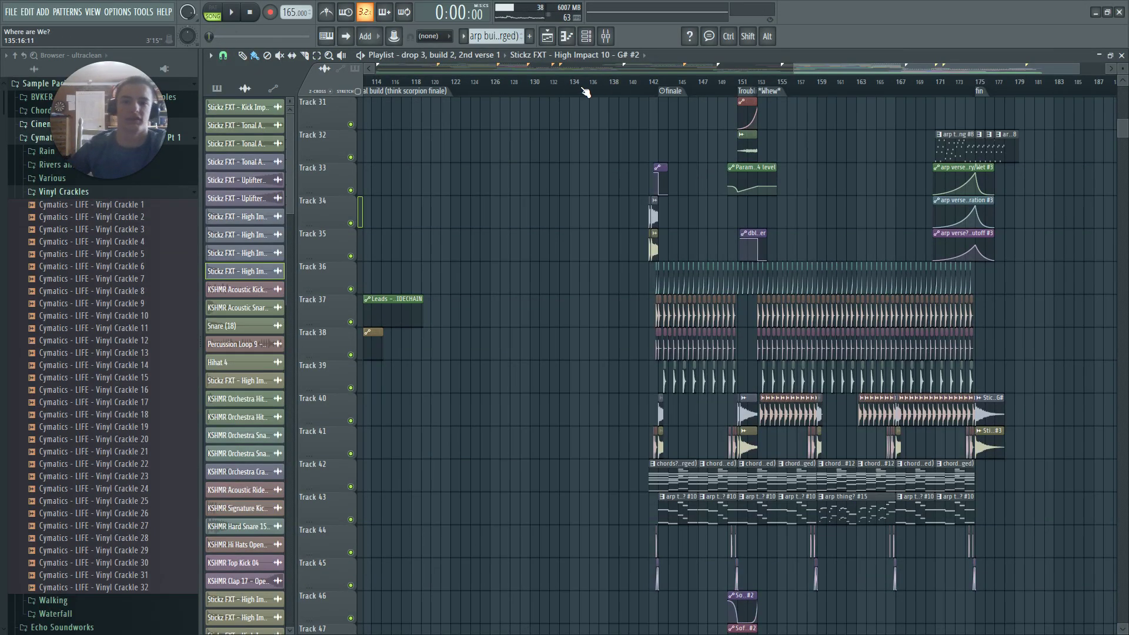
Play the full mix from about bar 133 of the emotional build with the playlist's auto-scroll turned on
{"action": "scroll", "coordinate": [781, 251], "scroll_direction": "up", "scroll_amount": 4}
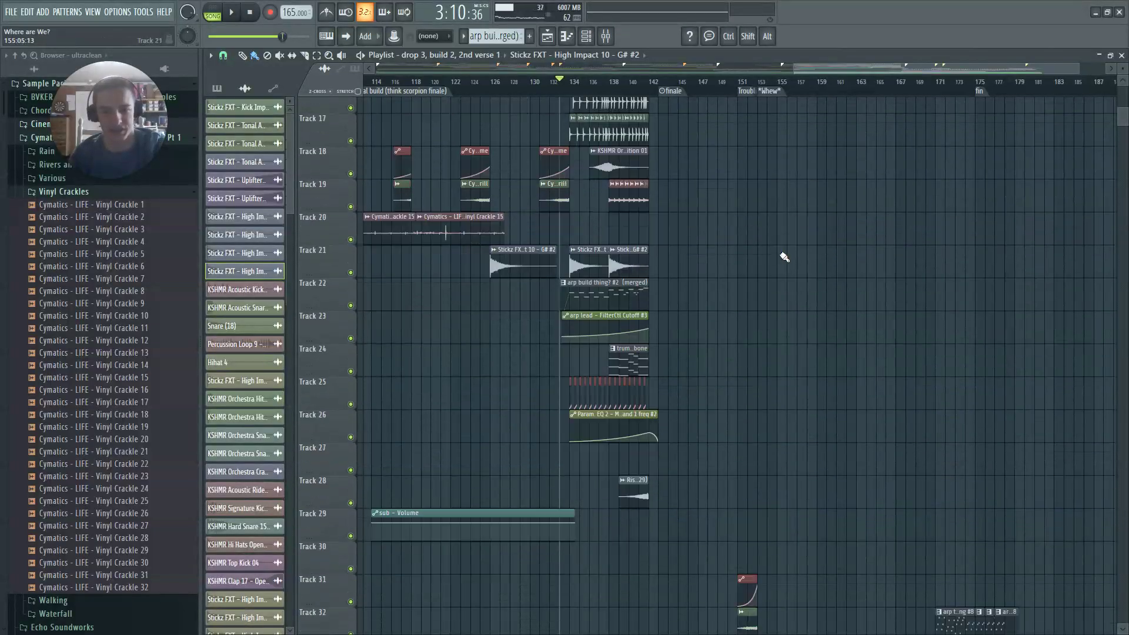
{"action": "scroll", "coordinate": [890, 216], "scroll_direction": "down", "scroll_amount": 5}
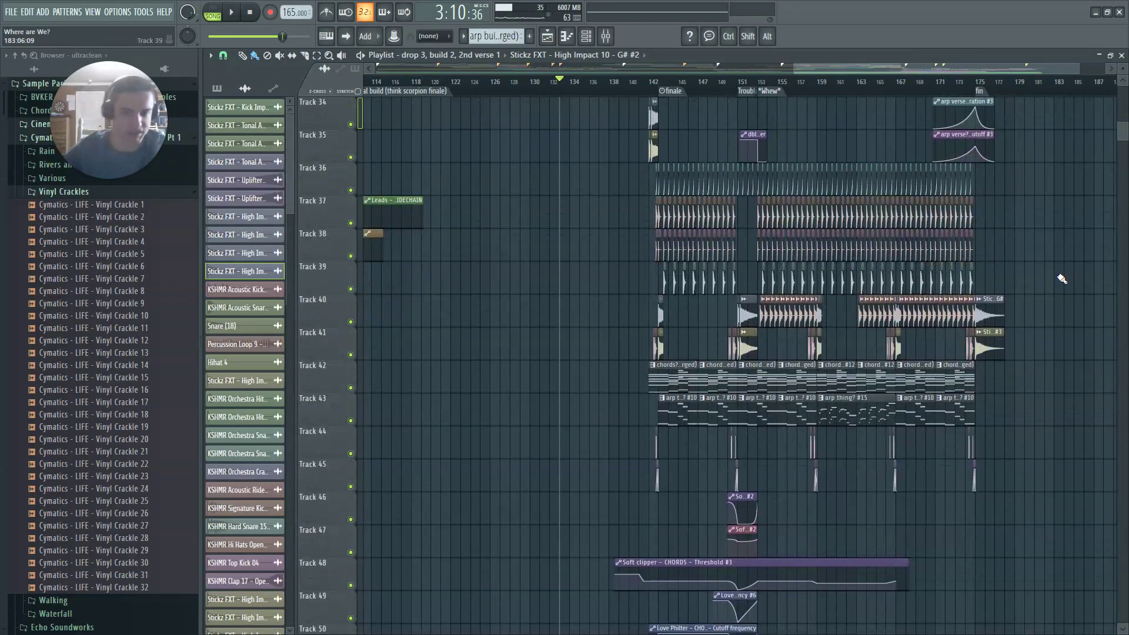
{"action": "key", "text": "space"}
{"action": "scroll", "coordinate": [940, 276], "scroll_direction": "up", "scroll_amount": 9}
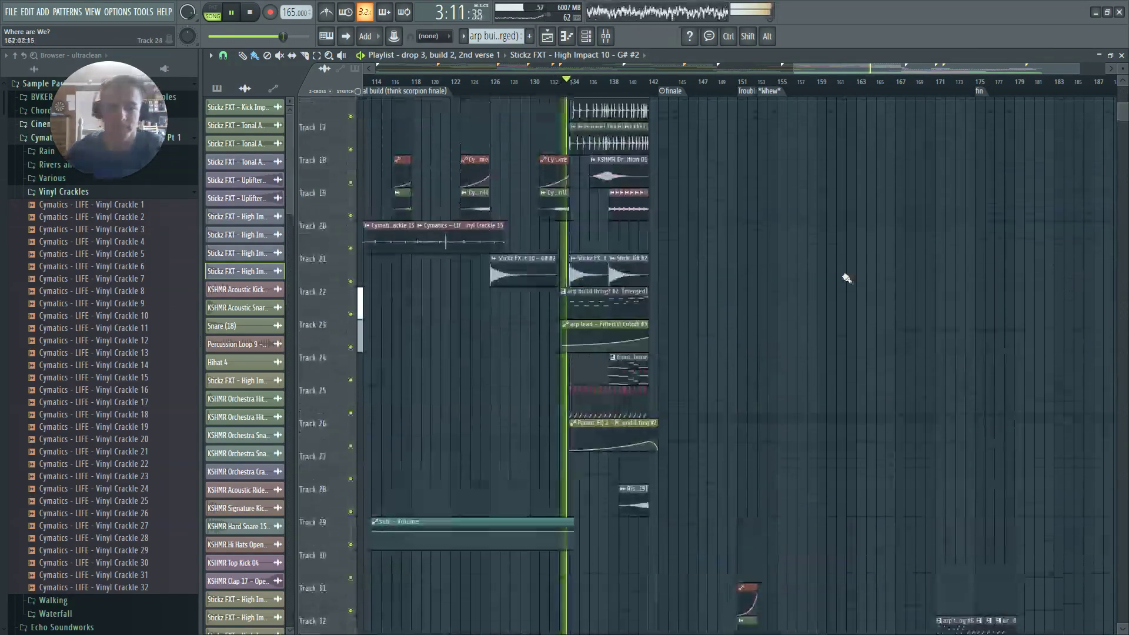
{"action": "scroll", "coordinate": [585, 353], "scroll_direction": "up", "scroll_amount": 5}
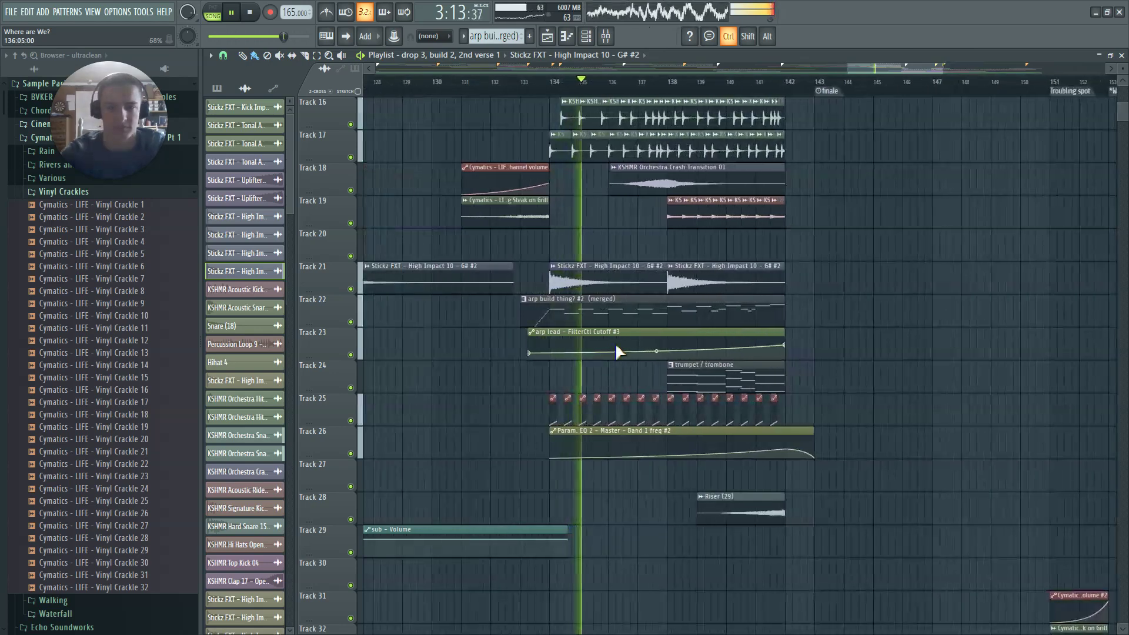
{"action": "left_click", "coordinate": [346, 36]}
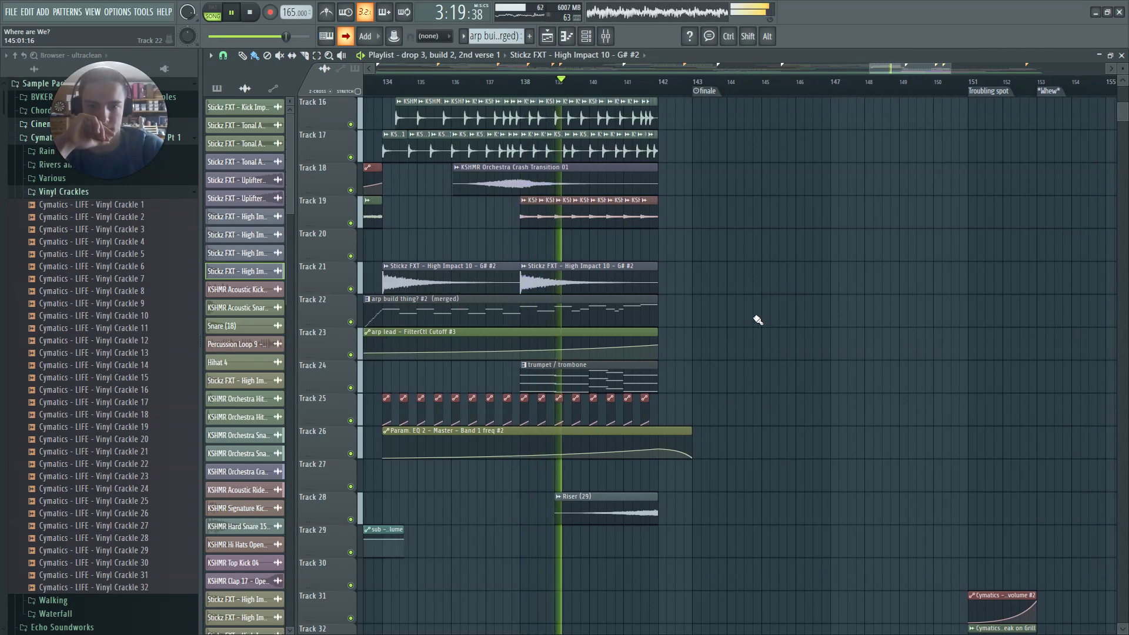
Follow the full mix through the finale to the closing arp after the end marker, with auto-scroll turned off near the end, and stop playback
{"action": "scroll", "coordinate": [746, 320], "scroll_direction": "up", "scroll_amount": 5}
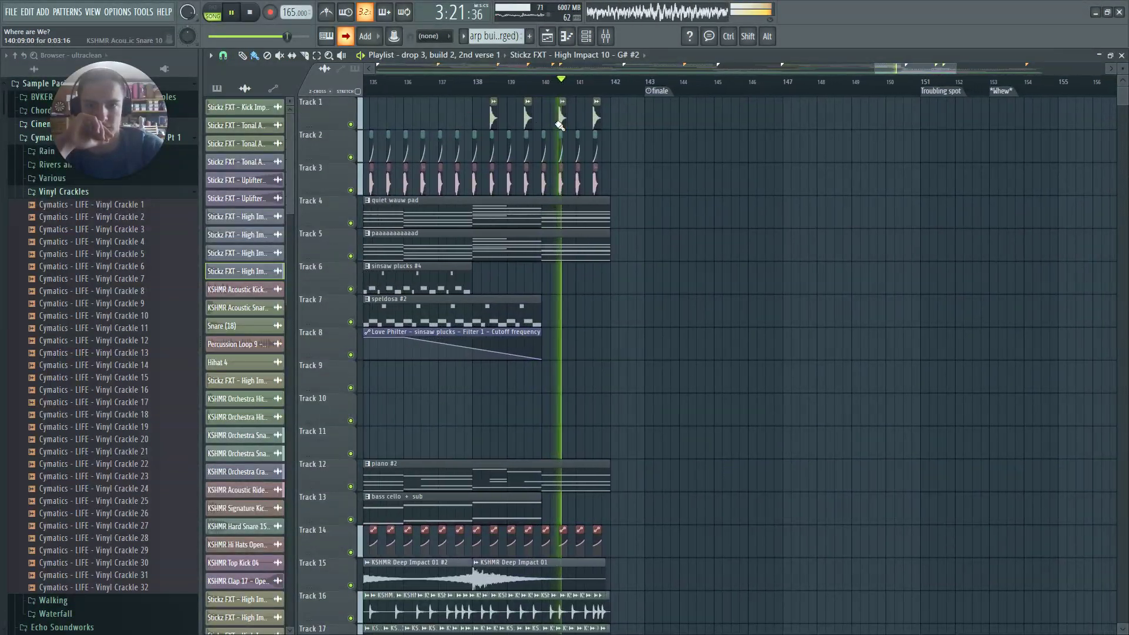
{"action": "scroll", "coordinate": [701, 275], "scroll_direction": "down", "scroll_amount": 3}
{"action": "scroll", "coordinate": [700, 264], "scroll_direction": "down", "scroll_amount": 10}
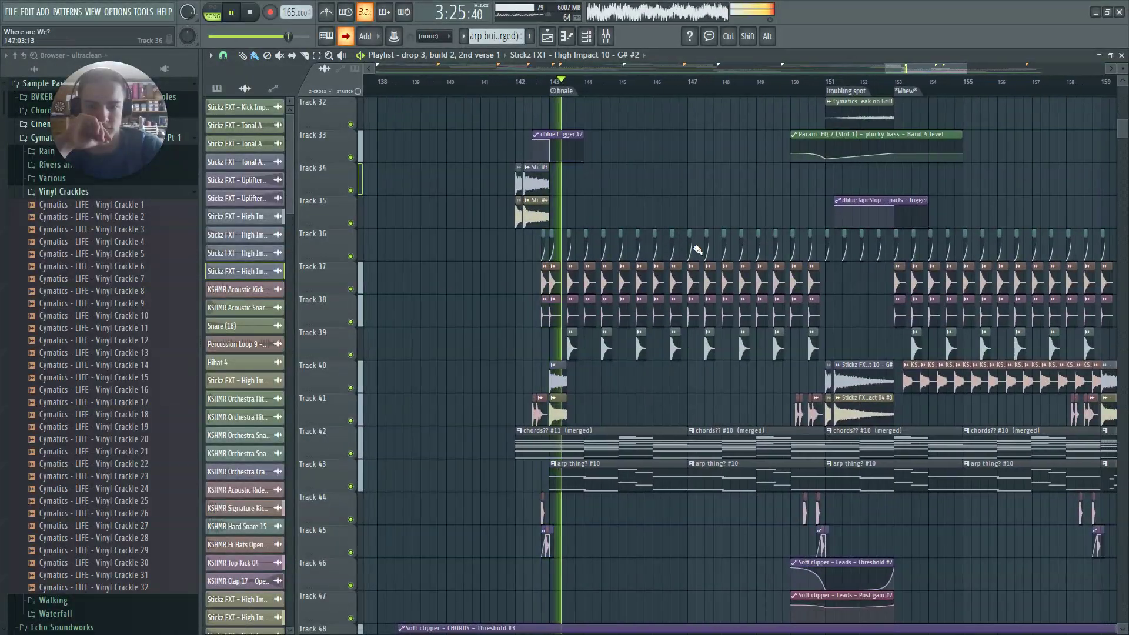
{"action": "scroll", "coordinate": [712, 245], "scroll_direction": "down", "scroll_amount": 2}
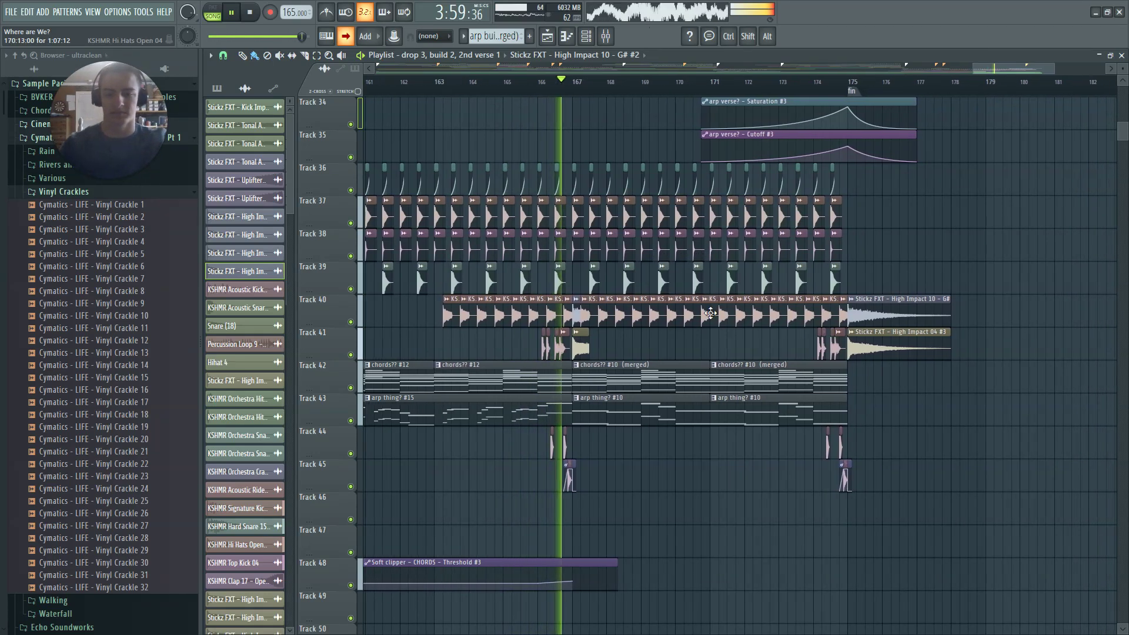
{"action": "scroll", "coordinate": [935, 218], "scroll_direction": "down", "scroll_amount": 2}
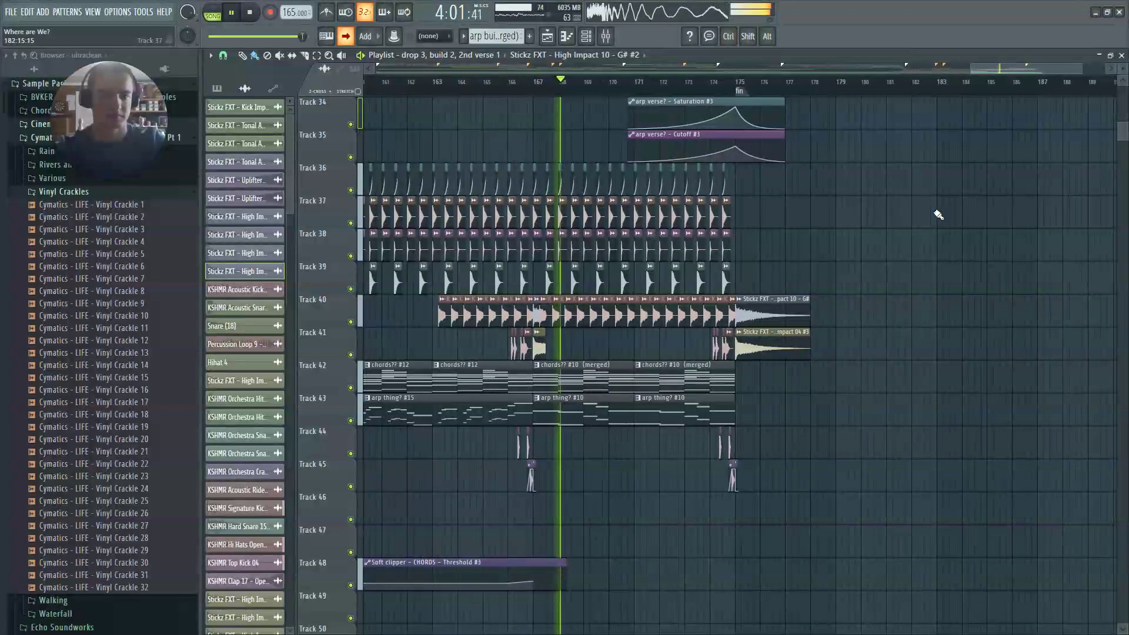
{"action": "scroll", "coordinate": [796, 232], "scroll_direction": "up", "scroll_amount": 5}
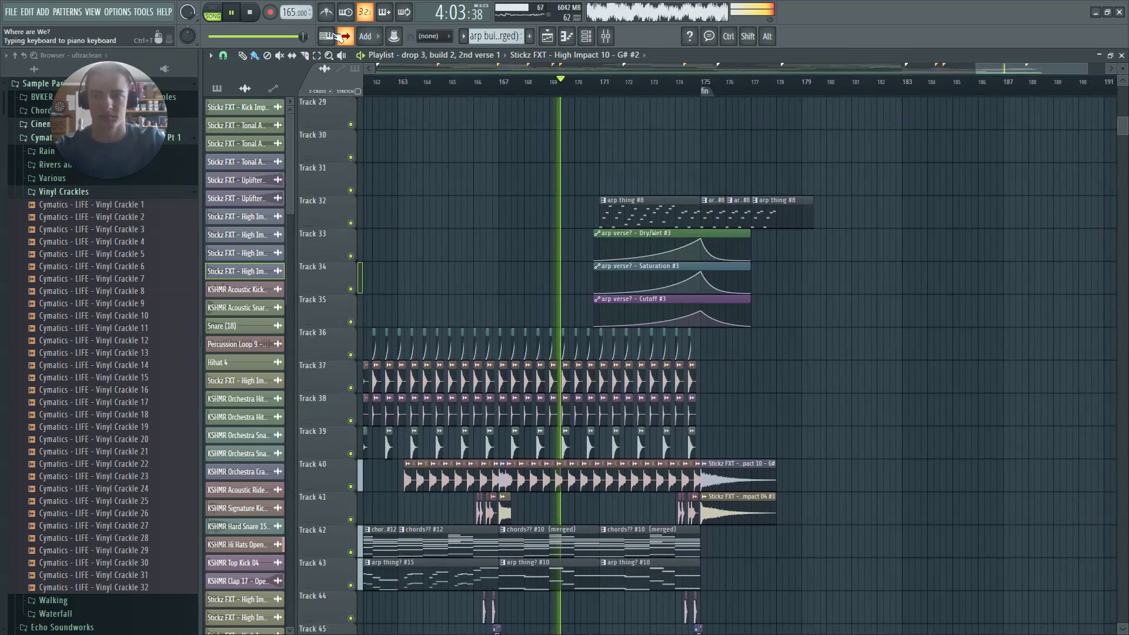
{"action": "scroll", "coordinate": [990, 207], "scroll_direction": "down", "scroll_amount": 1}
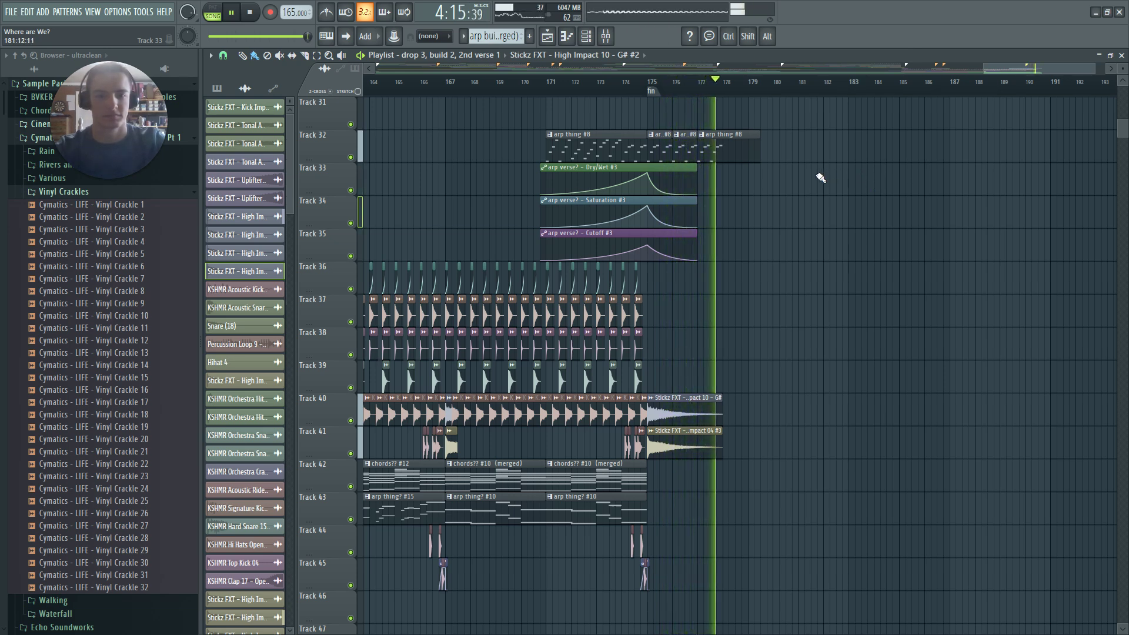
{"action": "key", "text": "space"}
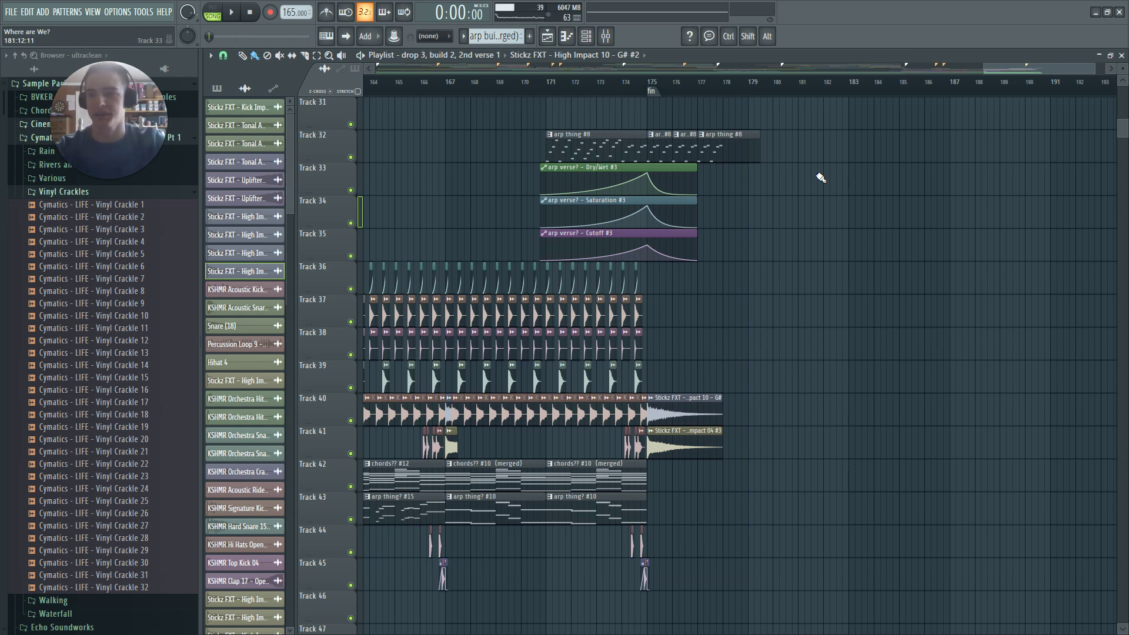
Audition the chord and arp clips on Tracks 42 and 43 at the start of the finale
{"action": "scroll", "coordinate": [858, 220], "scroll_direction": "left", "scroll_amount": 10}
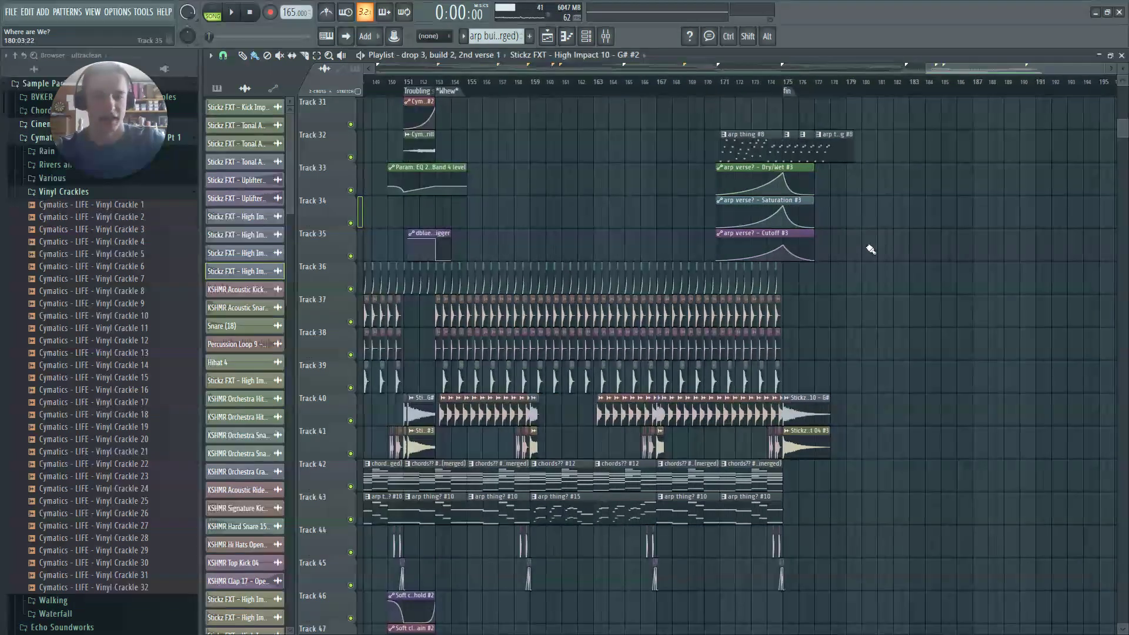
{"action": "scroll", "coordinate": [746, 229], "scroll_direction": "up", "scroll_amount": 3}
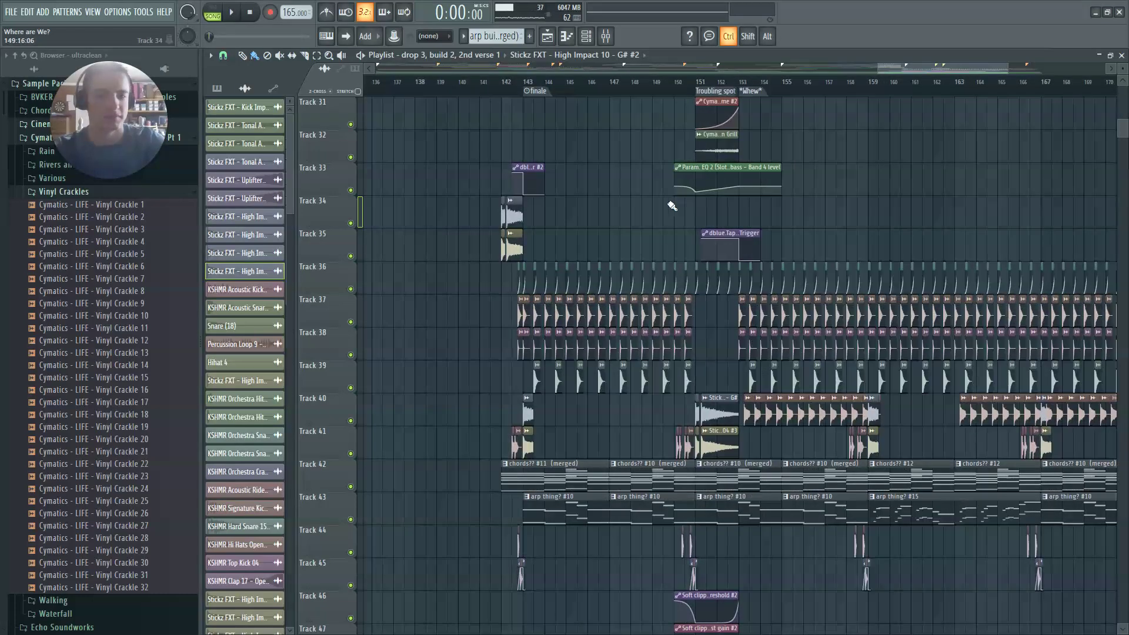
{"action": "scroll", "coordinate": [552, 398], "scroll_direction": "down", "scroll_amount": 4}
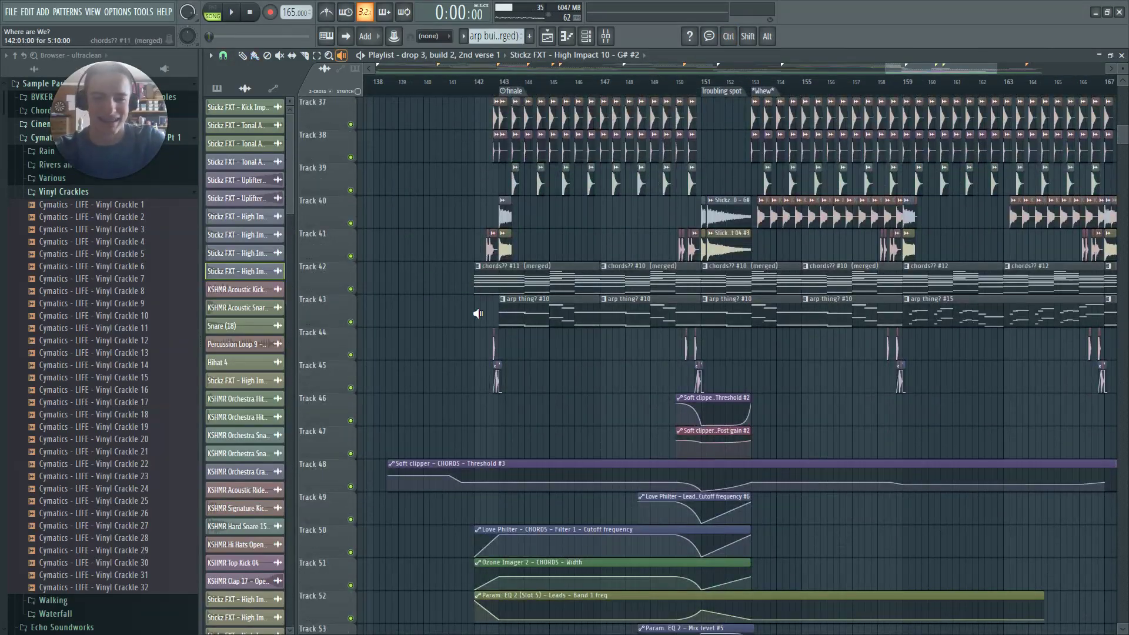
{"action": "scroll", "coordinate": [415, 276], "scroll_direction": "up", "scroll_amount": 2}
{"action": "scroll", "coordinate": [418, 270], "scroll_direction": "down", "scroll_amount": 3}
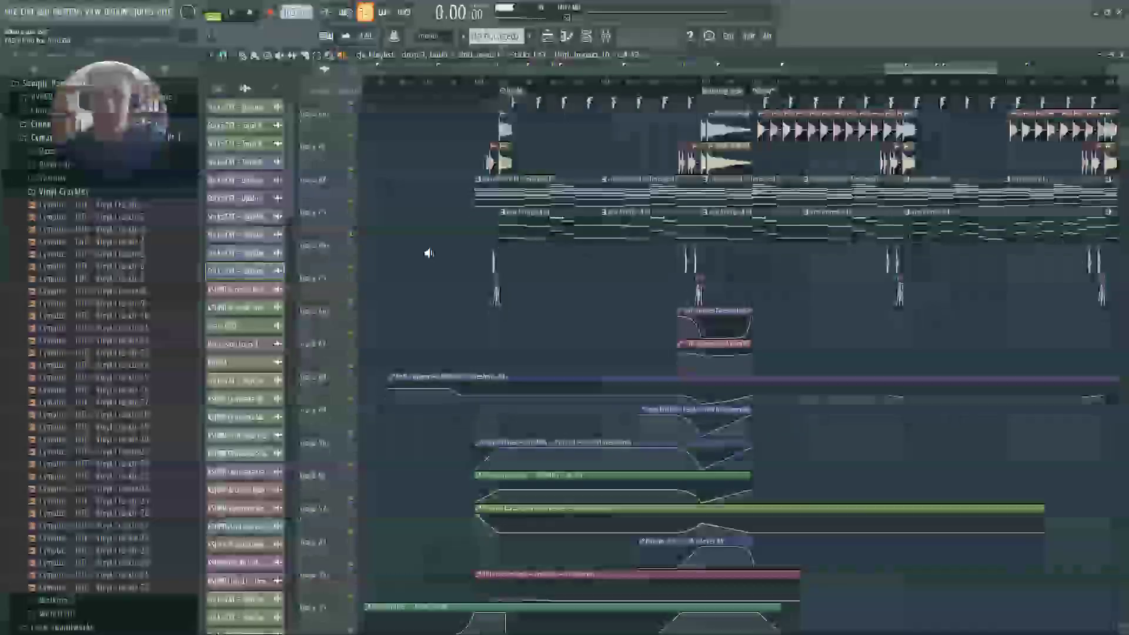
{"action": "left_click", "coordinate": [500, 185]}
{"action": "left_click_drag", "start_coordinate": [500, 185], "coordinate": [555, 200]}
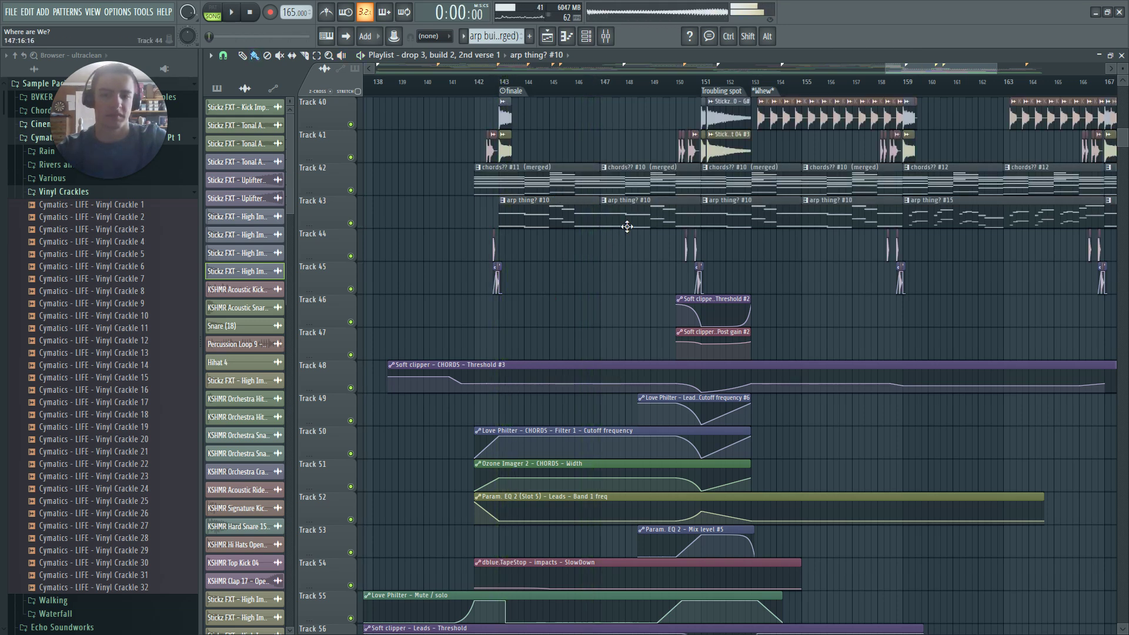
Check the lead 4 notes of the "arp thing? #10" pattern in the piano roll and return to the playlist
{"action": "mouse_move", "coordinate": [956, 64]}
{"action": "left_mouse_down"}
{"action": "mouse_move", "coordinate": [1011, 66]}
{"action": "mouse_move", "coordinate": [974, 64]}
{"action": "left_mouse_up"}
{"action": "double_click", "coordinate": [462, 209]}
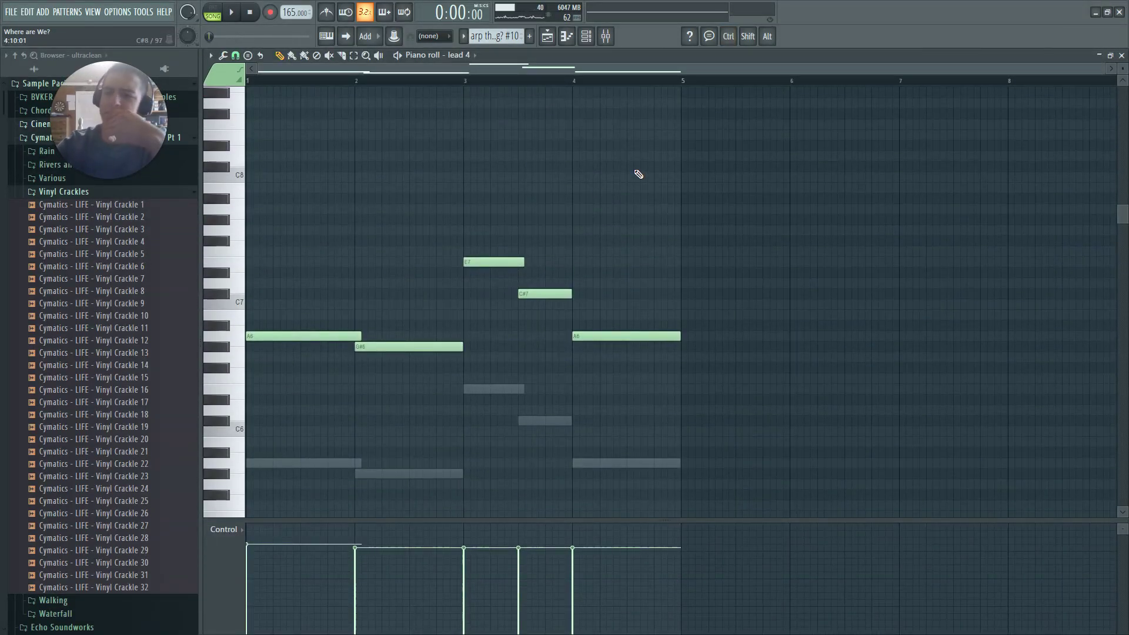
{"action": "key", "text": "F5"}
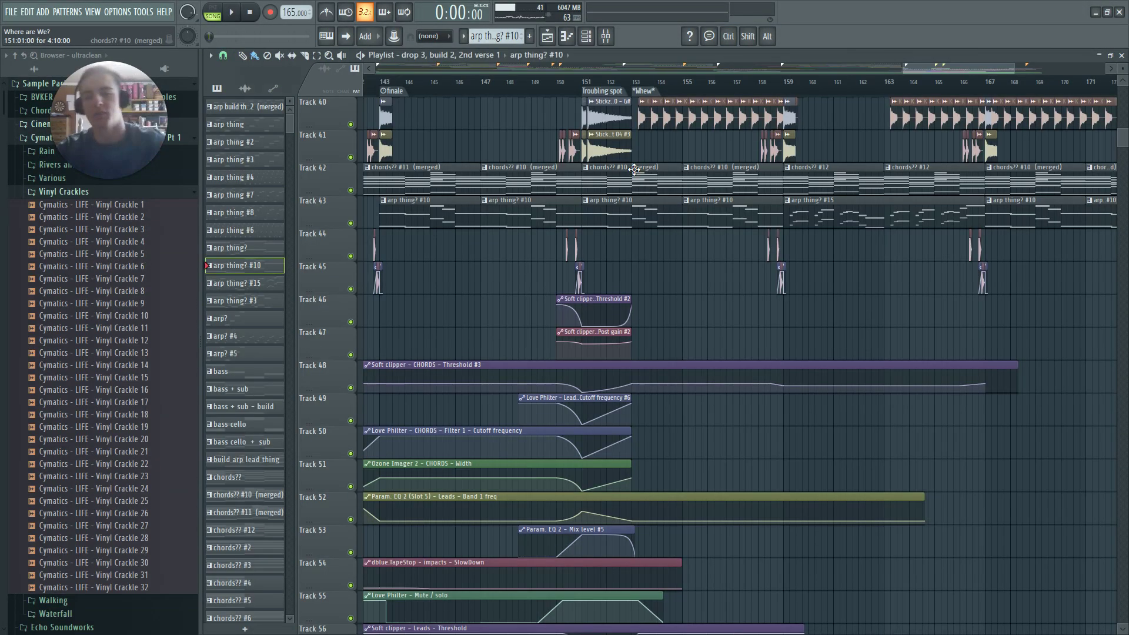
Examine the whole arrangement from the intro to the end marker, from the first track down to the finale's automation tracks
{"action": "scroll", "coordinate": [595, 162], "scroll_direction": "down", "scroll_amount": 3}
{"action": "scroll", "coordinate": [587, 146], "scroll_direction": "down", "scroll_amount": 4}
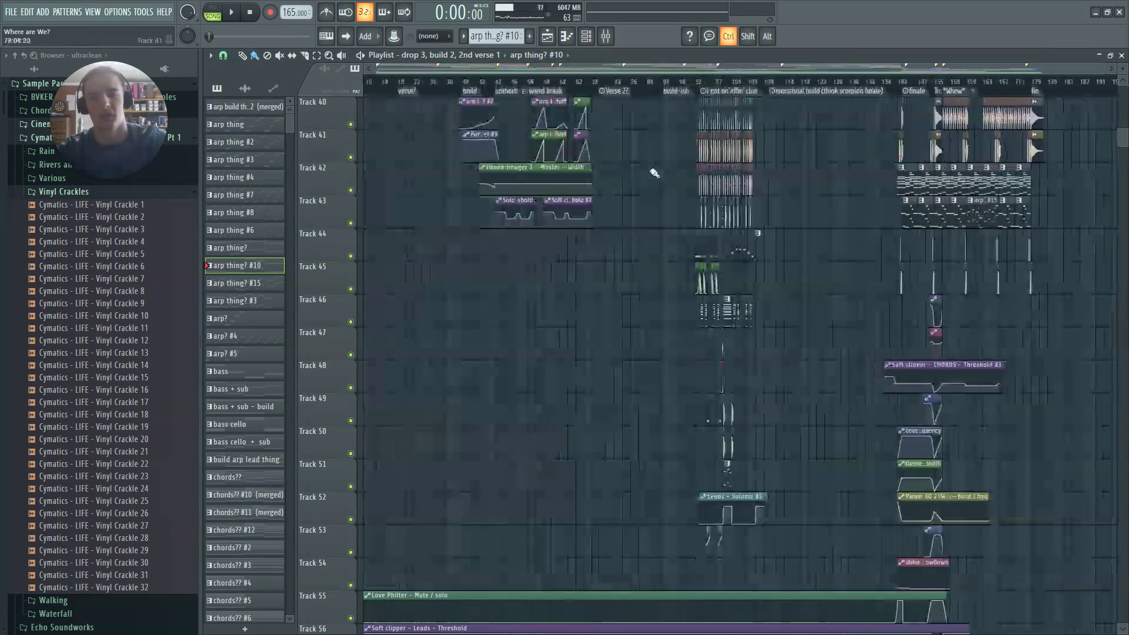
{"action": "scroll", "coordinate": [544, 299], "scroll_direction": "up", "scroll_amount": 3}
{"action": "scroll", "coordinate": [470, 318], "scroll_direction": "up", "scroll_amount": 13}
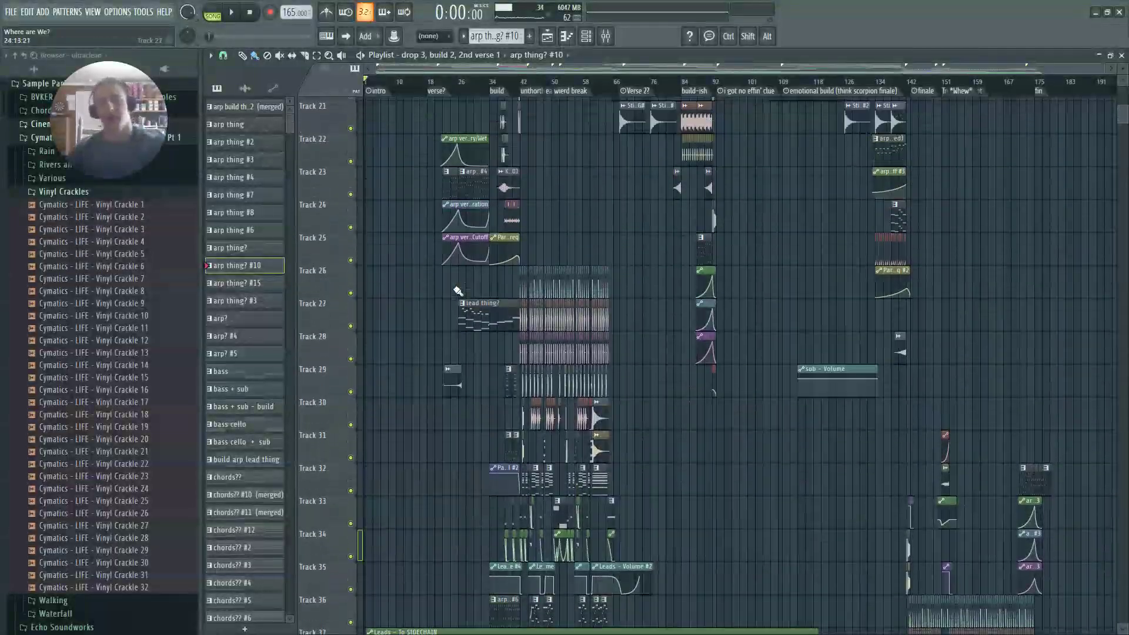
{"action": "scroll", "coordinate": [395, 307], "scroll_direction": "up", "scroll_amount": 3}
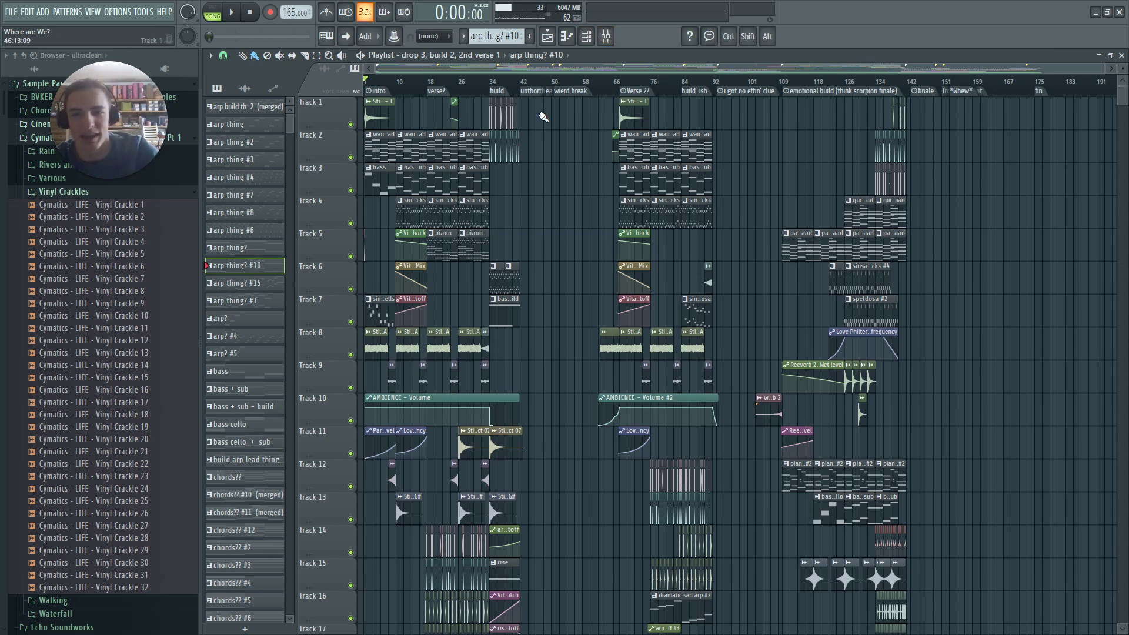
{"action": "scroll", "coordinate": [555, 141], "scroll_direction": "down", "scroll_amount": 5}
{"action": "scroll", "coordinate": [555, 142], "scroll_direction": "down", "scroll_amount": 5}
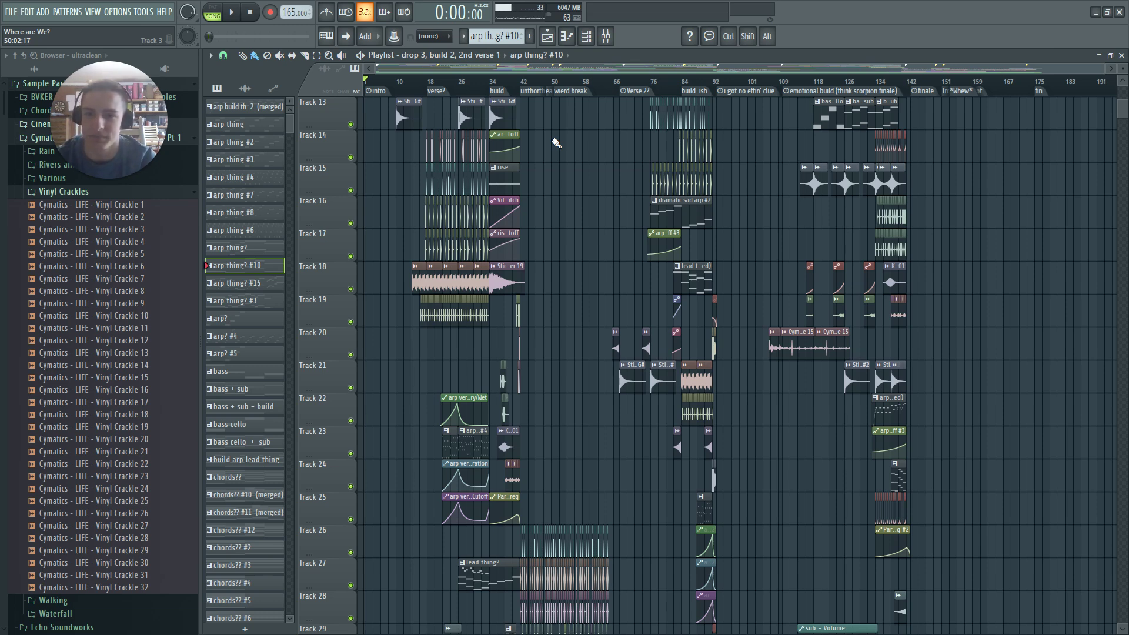
{"action": "scroll", "coordinate": [564, 176], "scroll_direction": "down", "scroll_amount": 9}
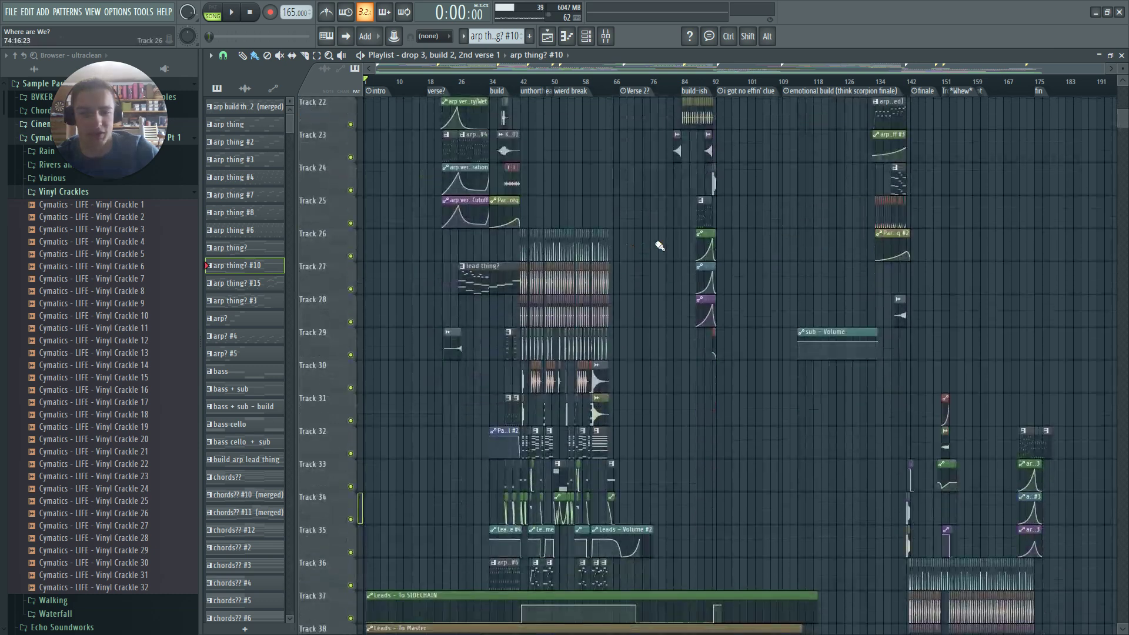
{"action": "scroll", "coordinate": [691, 251], "scroll_direction": "down", "scroll_amount": 3}
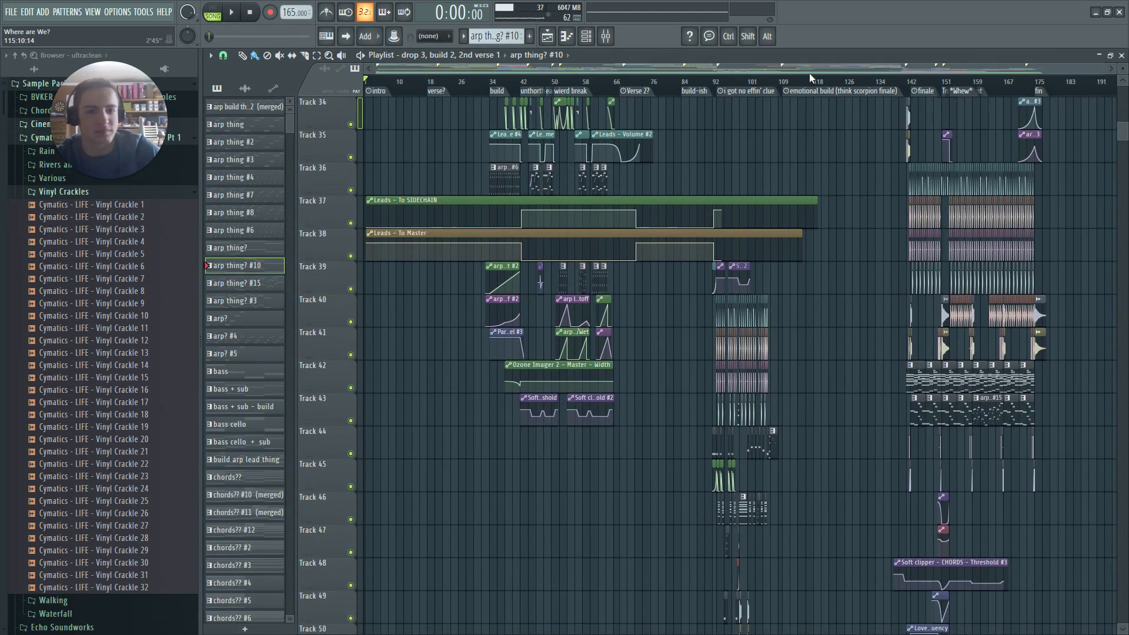
Look over the finale's clips alongside the second verse and the emotional build that precede it
{"action": "scroll", "coordinate": [880, 69], "scroll_direction": "right", "scroll_amount": 5}
{"action": "scroll", "coordinate": [947, 113], "scroll_direction": "up", "scroll_amount": 8}
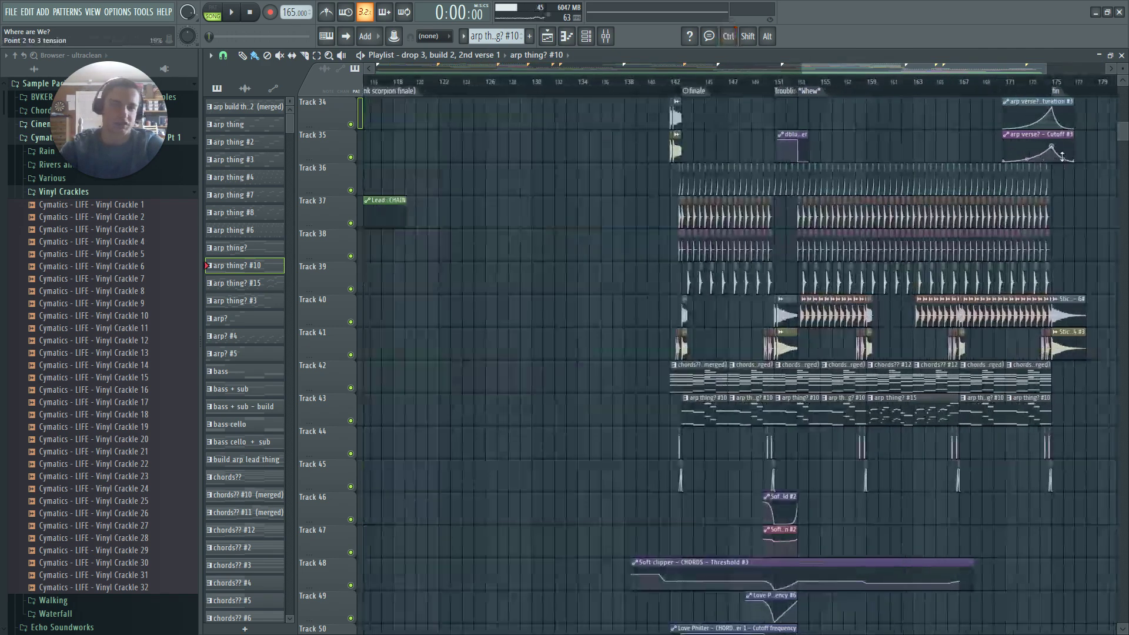
{"action": "scroll", "coordinate": [947, 113], "scroll_direction": "down", "scroll_amount": 6}
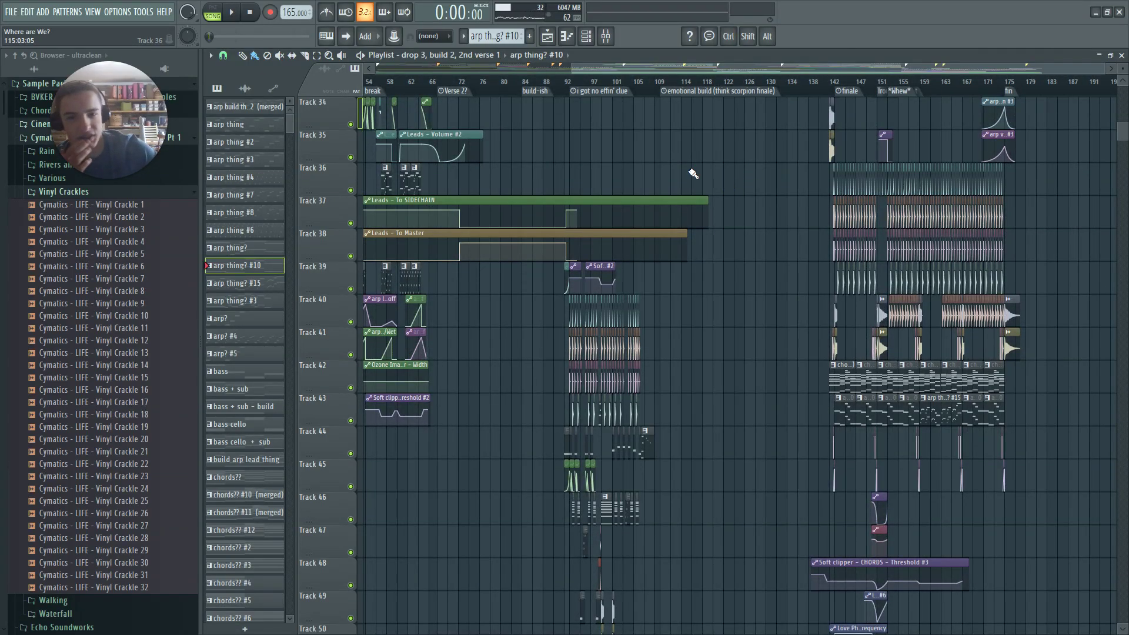
{"action": "scroll", "coordinate": [691, 172], "scroll_direction": "up", "scroll_amount": 5}
{"action": "left_click_drag", "start_coordinate": [850, 62], "coordinate": [891, 69]}
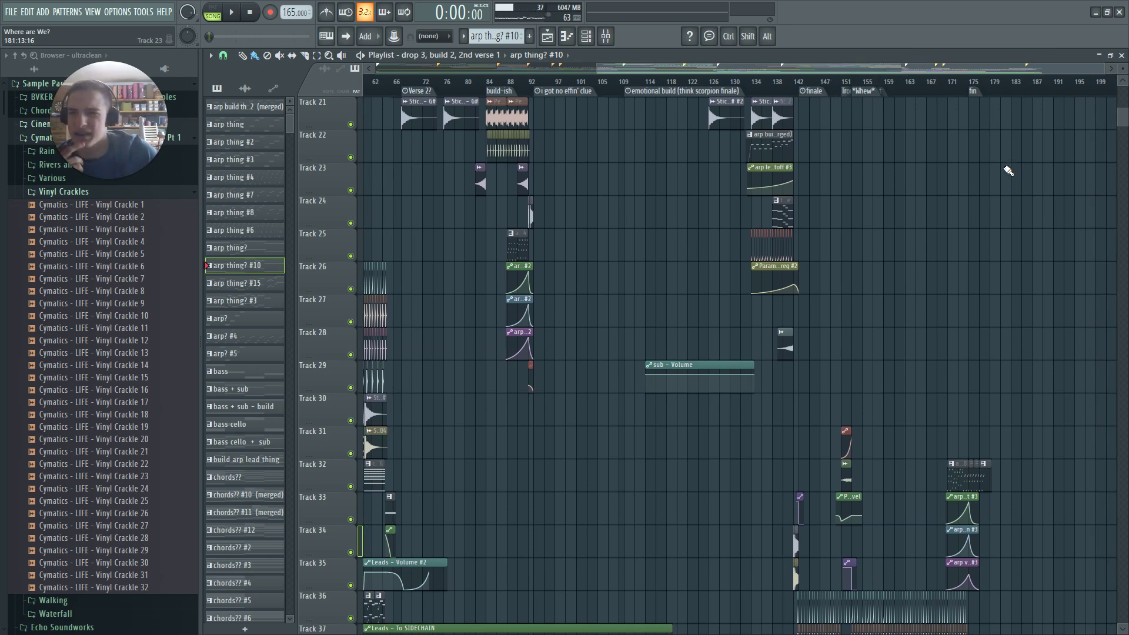
Examine the finale on Tracks 26 to 41, from its opening impacts through the "Troubling spot" to the end marker
{"action": "scroll", "coordinate": [989, 144], "scroll_direction": "down", "scroll_amount": 3}
{"action": "scroll", "coordinate": [982, 172], "scroll_direction": "up", "scroll_amount": 4}
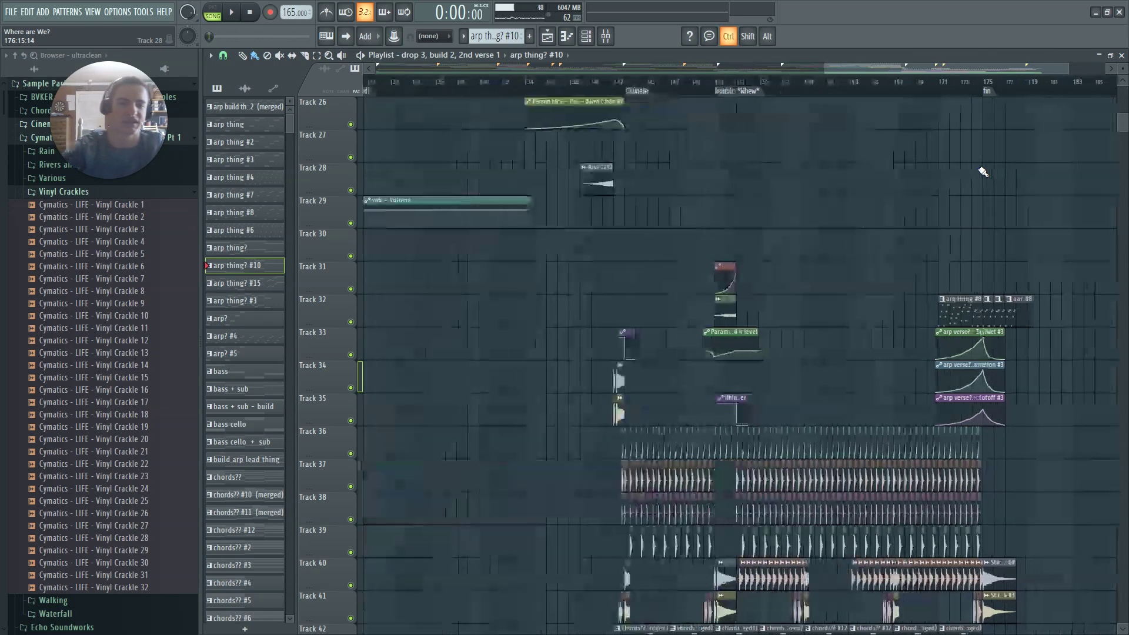
{"action": "scroll", "coordinate": [1029, 157], "scroll_direction": "up", "scroll_amount": 2}
{"action": "scroll", "coordinate": [1032, 156], "scroll_direction": "down", "scroll_amount": 3}
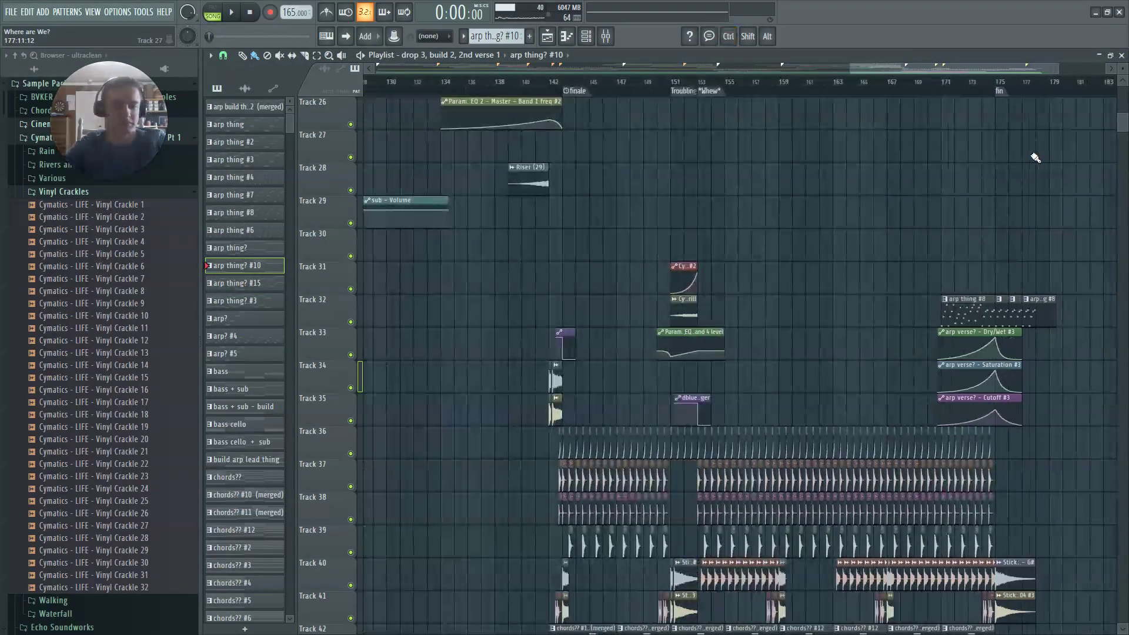
{"action": "scroll", "coordinate": [857, 224], "scroll_direction": "up", "scroll_amount": 3}
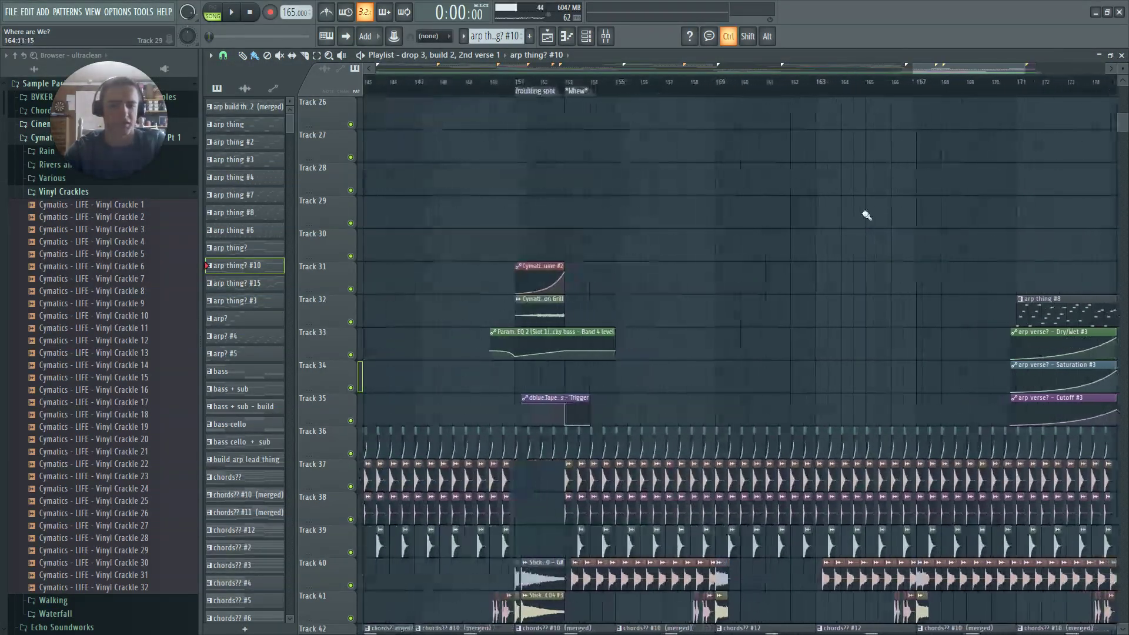
{"action": "left_click_drag", "start_coordinate": [943, 73], "coordinate": [922, 73]}
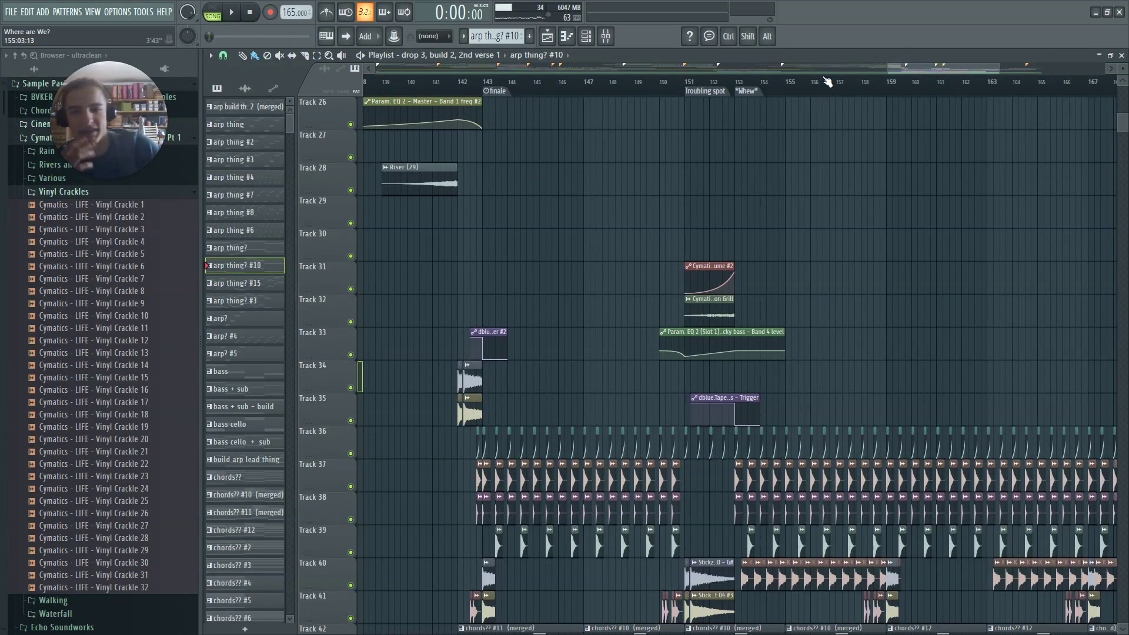
{"action": "scroll", "coordinate": [939, 65], "scroll_direction": "up", "scroll_amount": 3}
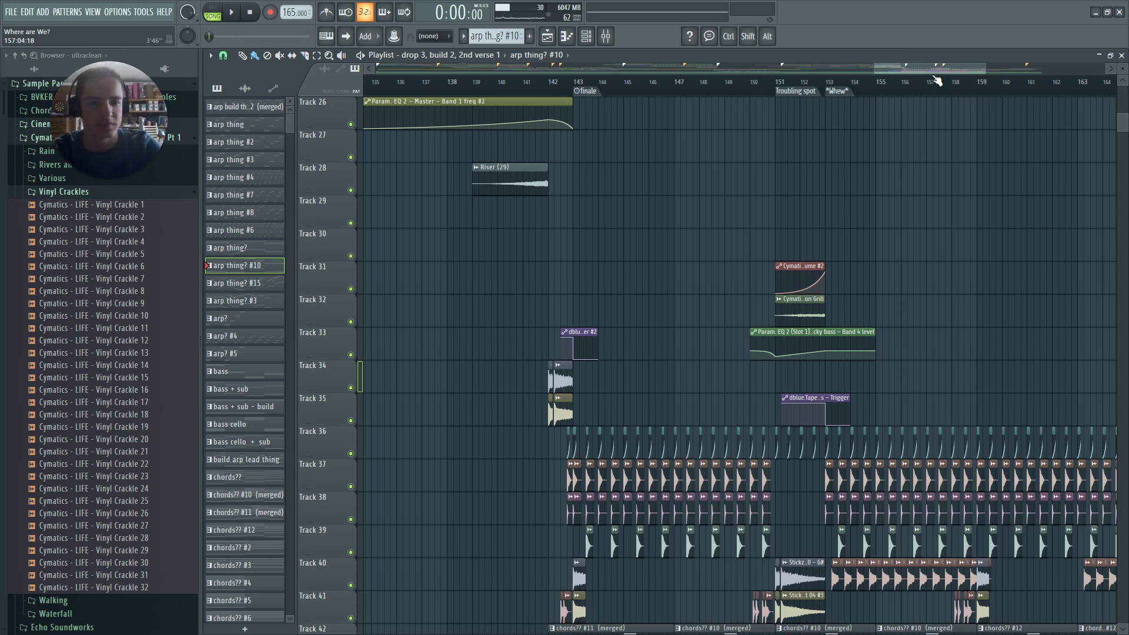
{"action": "scroll", "coordinate": [937, 72], "scroll_direction": "down", "scroll_amount": 1}
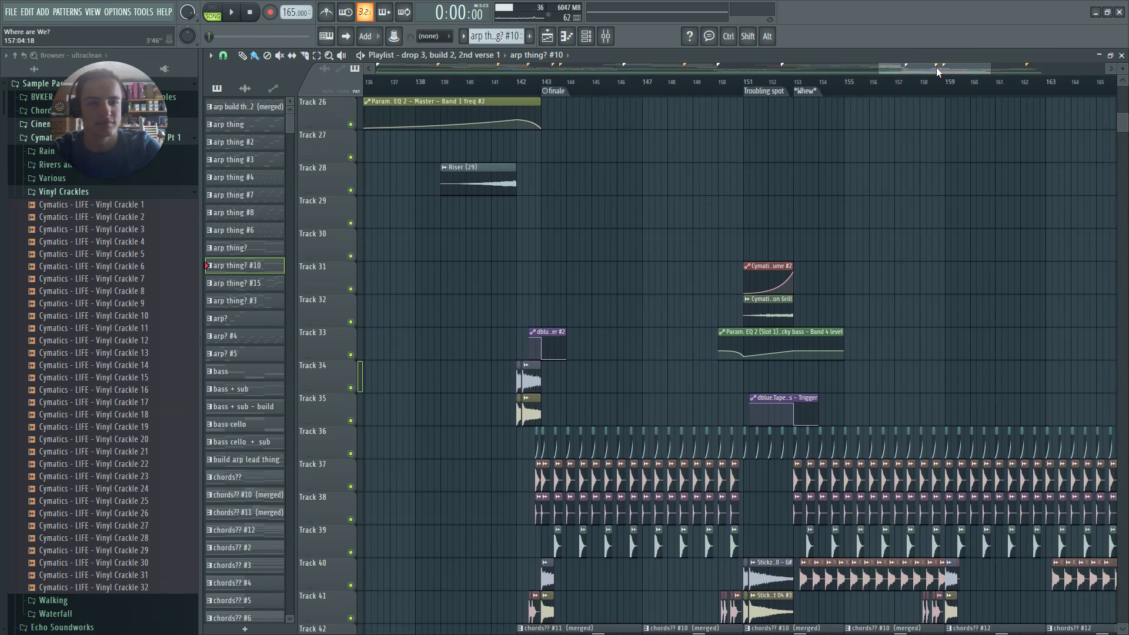
{"action": "left_click_drag", "start_coordinate": [934, 62], "coordinate": [986, 70]}
{"action": "scroll", "coordinate": [894, 158], "scroll_direction": "down", "scroll_amount": 4}
{"action": "scroll", "coordinate": [852, 239], "scroll_direction": "up", "scroll_amount": 5}
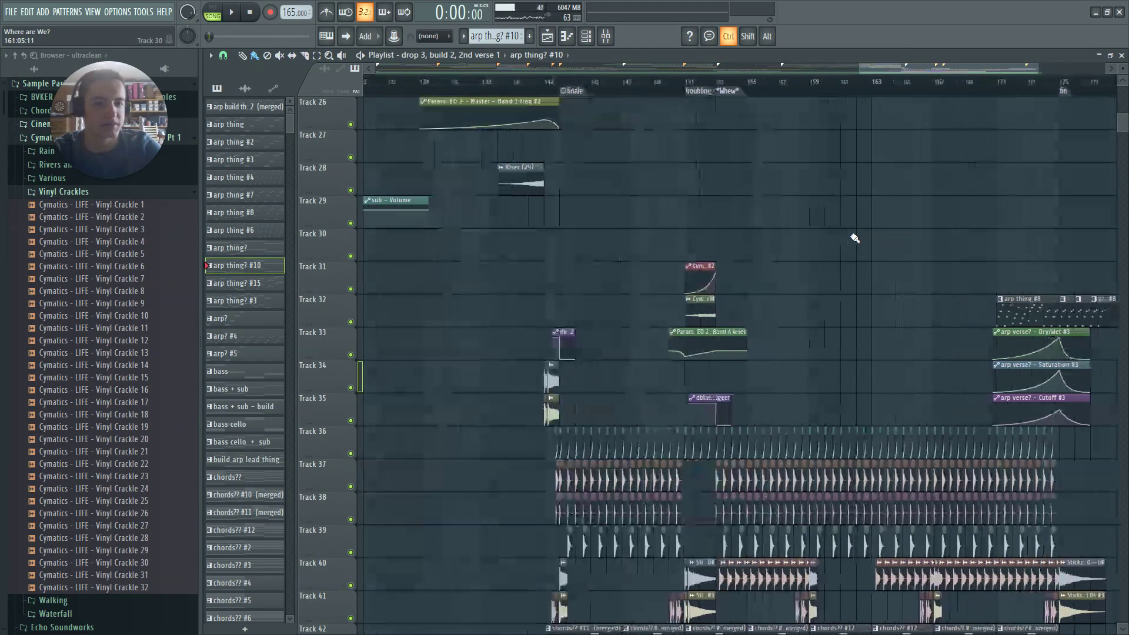
Open the "chords?? #10 (merged)" pattern from Track 42 of the finale in the piano roll
{"action": "scroll", "coordinate": [832, 242], "scroll_direction": "down", "scroll_amount": 5}
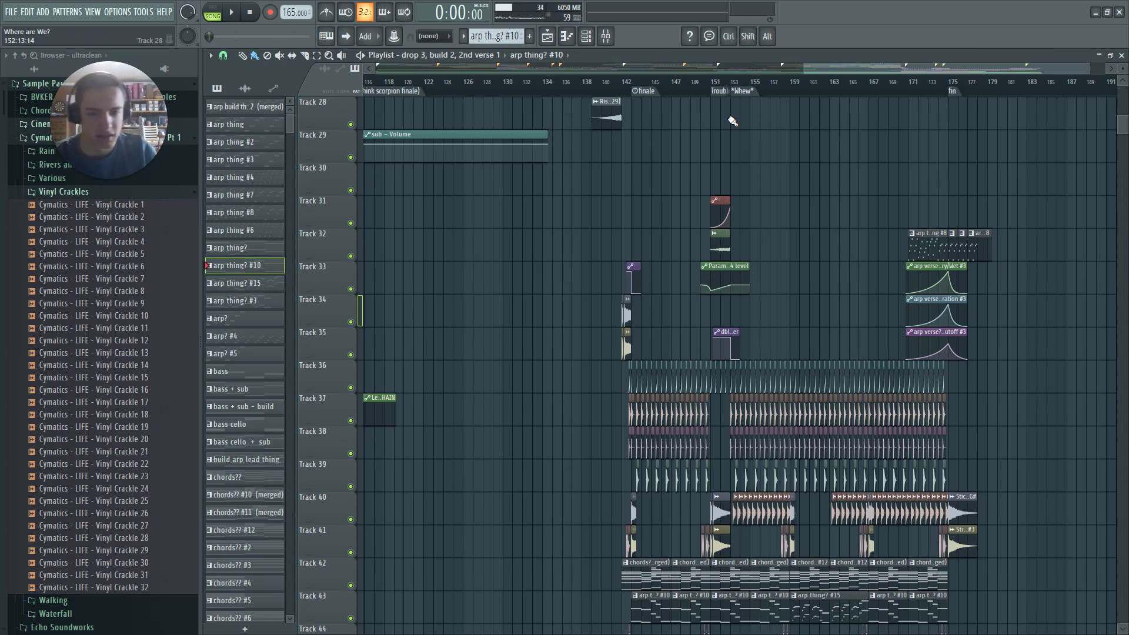
{"action": "scroll", "coordinate": [723, 127], "scroll_direction": "down", "scroll_amount": 3}
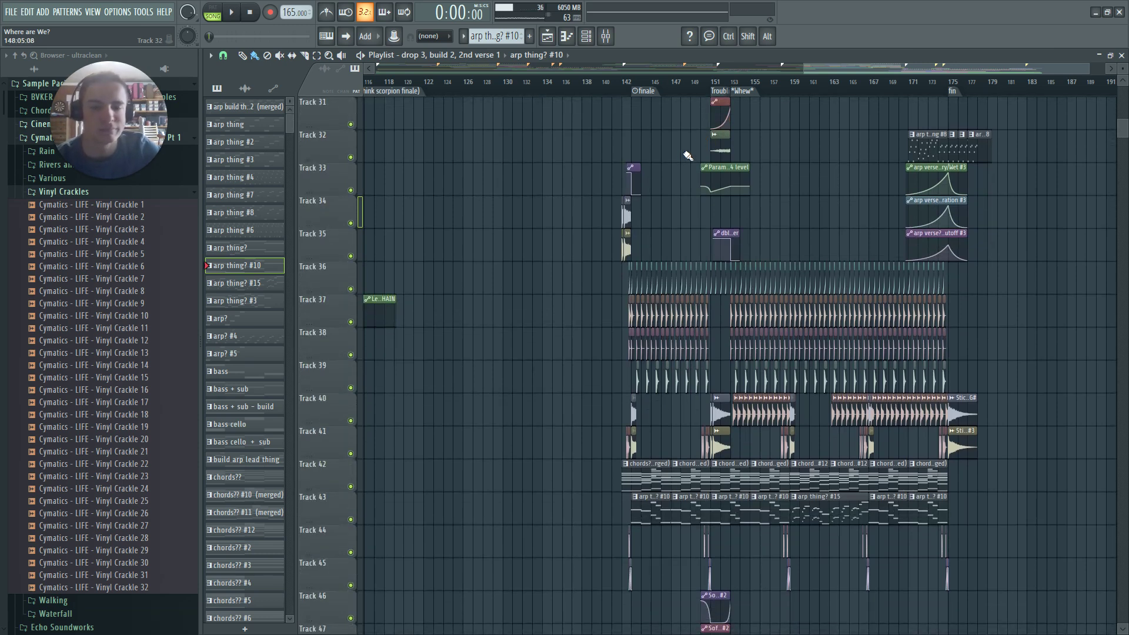
{"action": "scroll", "coordinate": [685, 176], "scroll_direction": "down", "scroll_amount": 3}
{"action": "scroll", "coordinate": [701, 310], "scroll_direction": "up", "scroll_amount": 2, "text": "ctrl"}
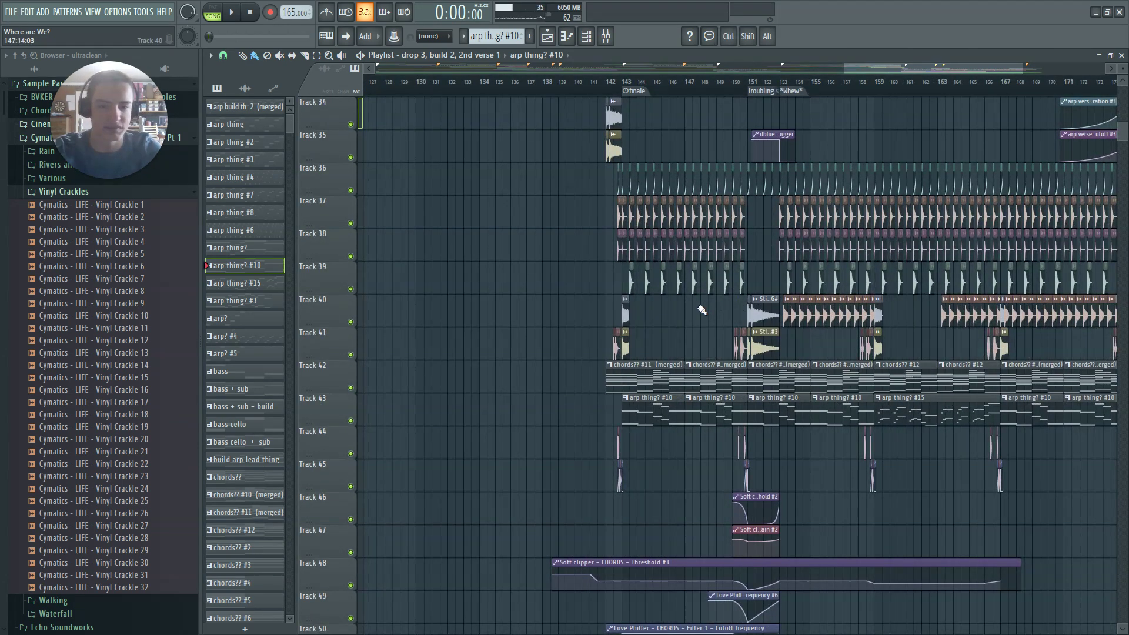
{"action": "scroll", "coordinate": [708, 307], "scroll_direction": "up", "scroll_amount": 3, "text": "ctrl"}
{"action": "double_click", "coordinate": [627, 385]}
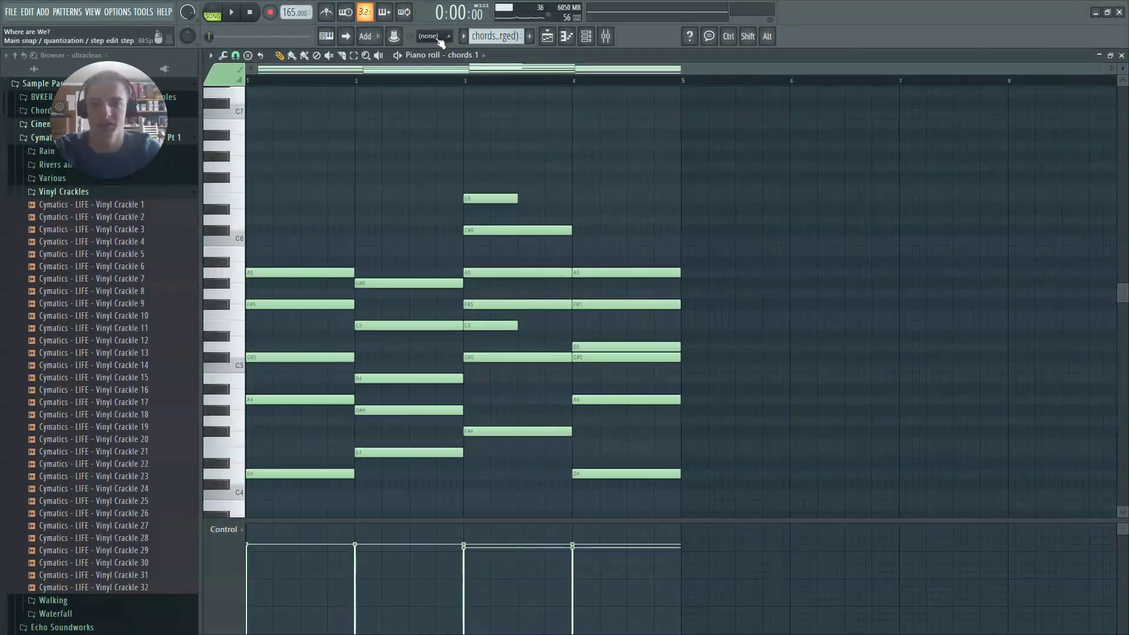
Play the chords 1 notes of the four-bar progression twice and return to the playlist
{"action": "key", "text": "space"}
{"action": "scroll", "coordinate": [435, 176], "scroll_direction": "down", "scroll_amount": 3}
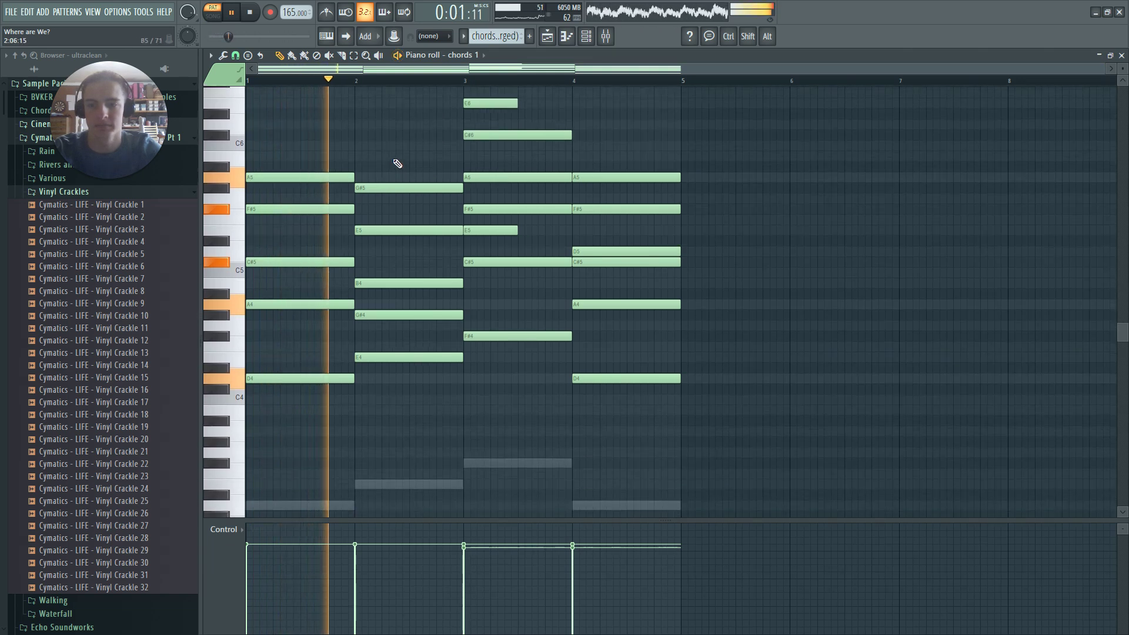
{"action": "scroll", "coordinate": [605, 160], "scroll_direction": "up", "scroll_amount": 1}
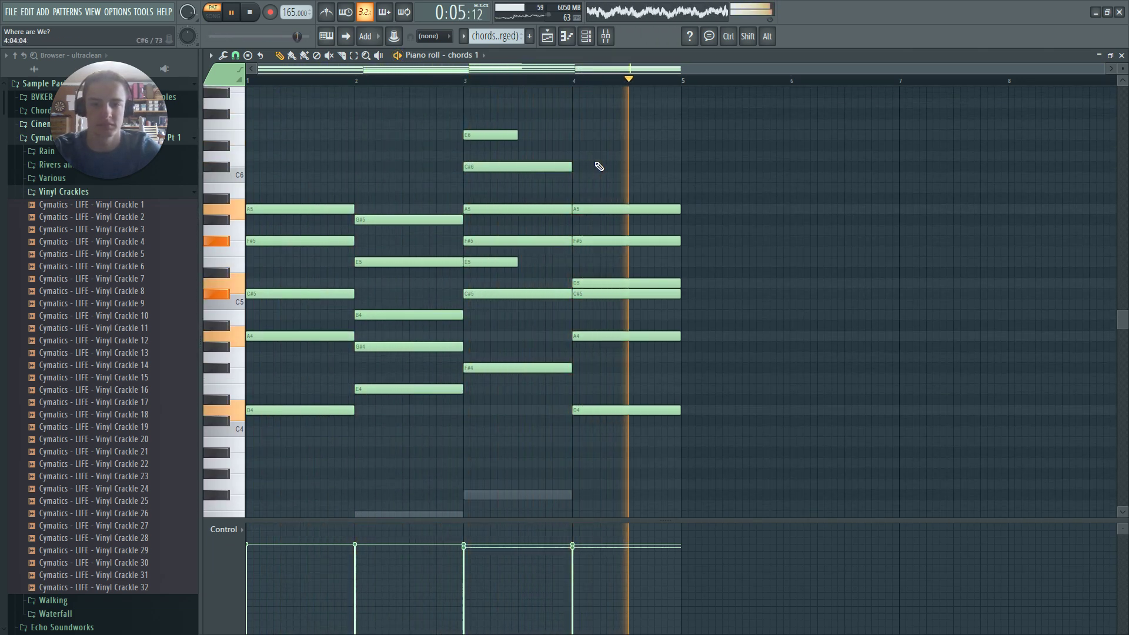
{"action": "key", "text": "space"}
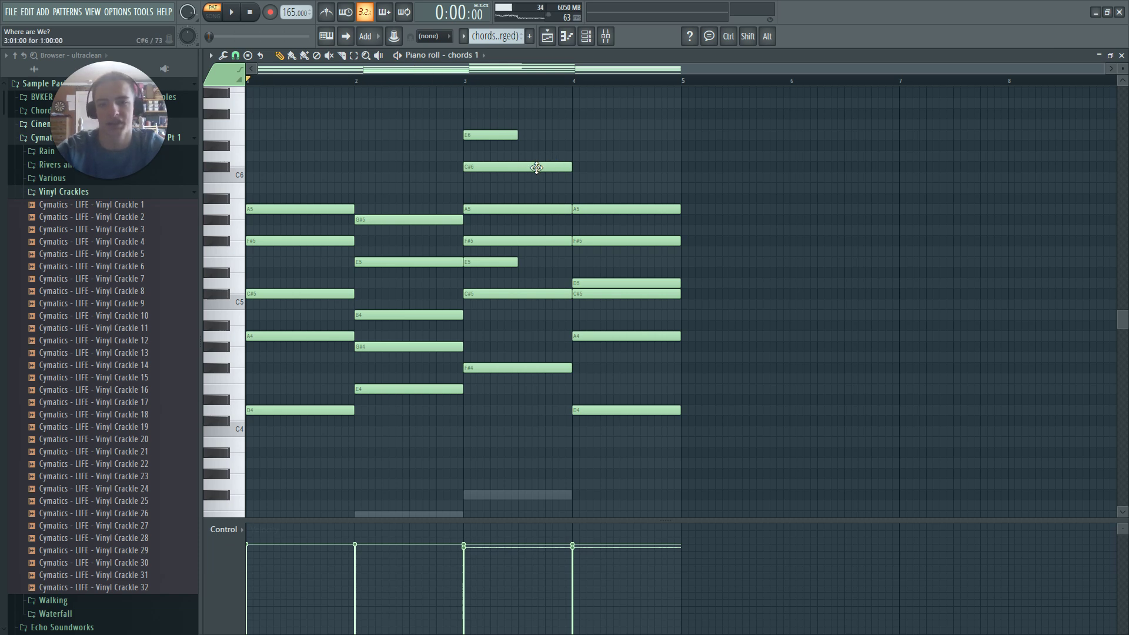
{"action": "key", "text": "space"}
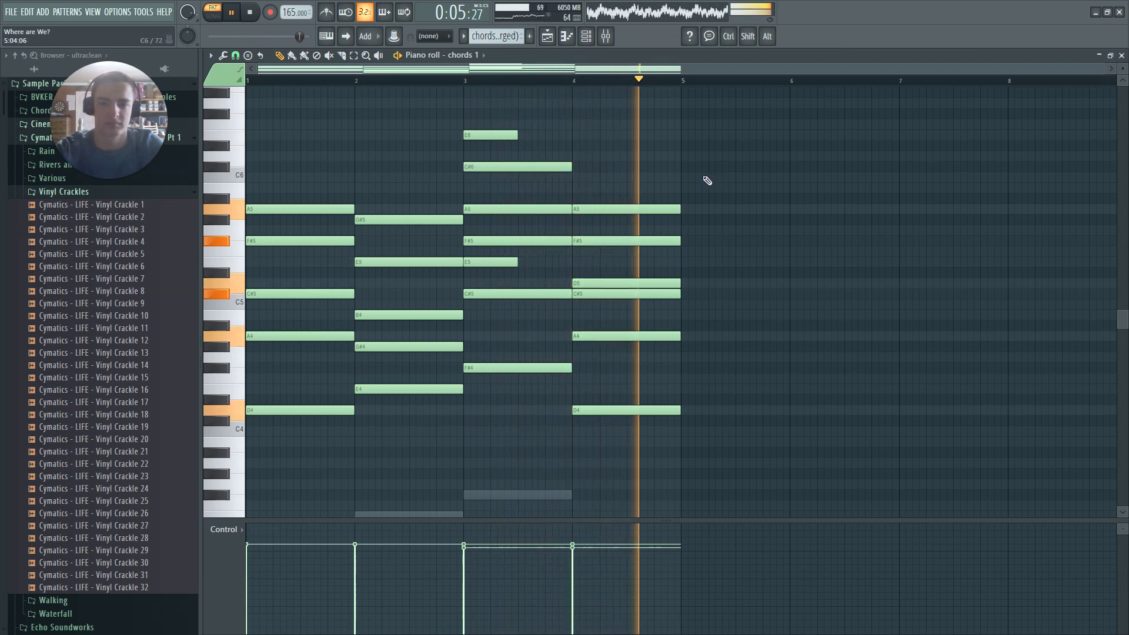
{"action": "key", "text": "space"}
{"action": "key", "text": "F5"}
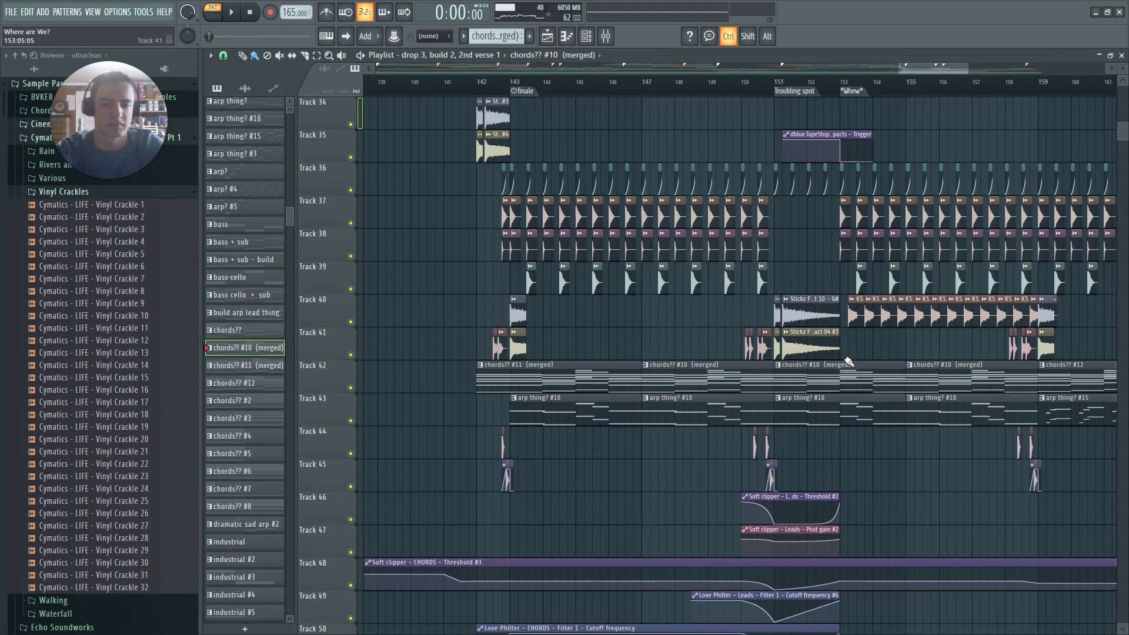
Examine the drums, impacts and automation around the "Troubling spot" marker on Tracks 33 to 61, and play the passage from about bar 148
{"action": "scroll", "coordinate": [853, 362], "scroll_direction": "up", "scroll_amount": 2}
{"action": "left_click", "coordinate": [624, 81]}
{"action": "scroll", "coordinate": [856, 222], "scroll_direction": "down", "scroll_amount": 3}
{"action": "scroll", "coordinate": [823, 335], "scroll_direction": "up", "scroll_amount": 3}
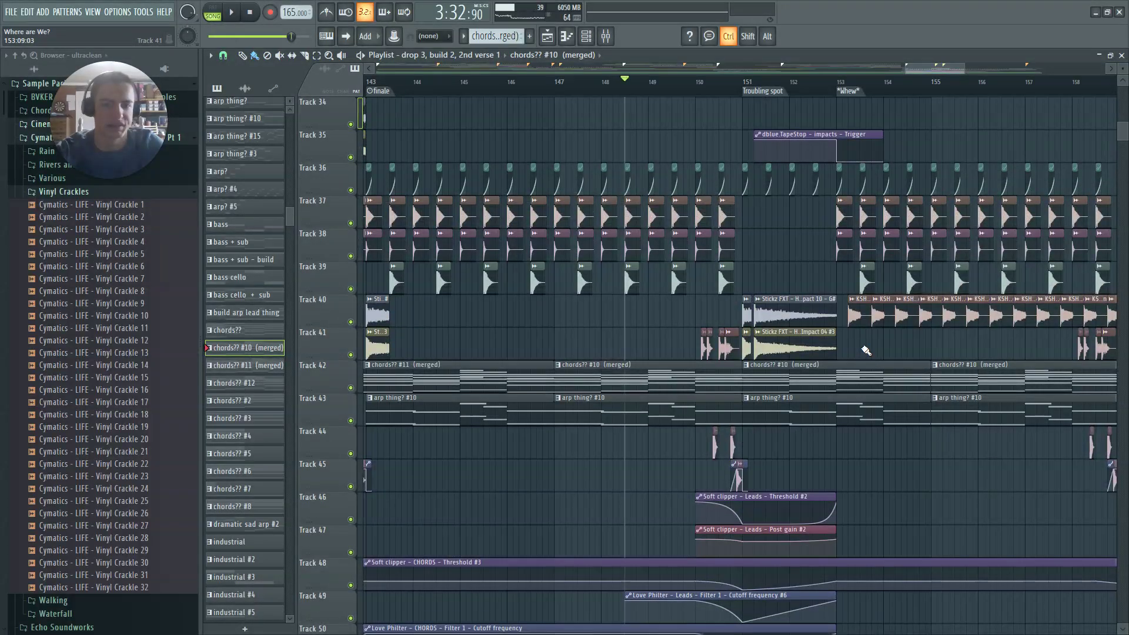
{"action": "scroll", "coordinate": [875, 350], "scroll_direction": "down", "scroll_amount": 5}
{"action": "scroll", "coordinate": [916, 427], "scroll_direction": "down", "scroll_amount": 3}
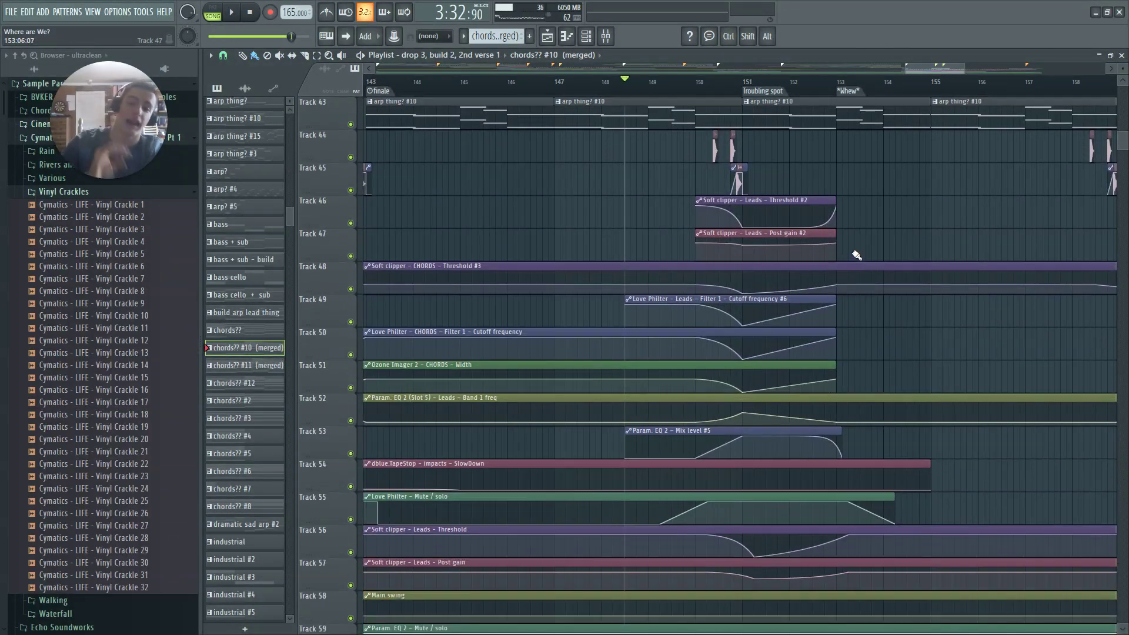
{"action": "scroll", "coordinate": [852, 288], "scroll_direction": "down", "scroll_amount": 3}
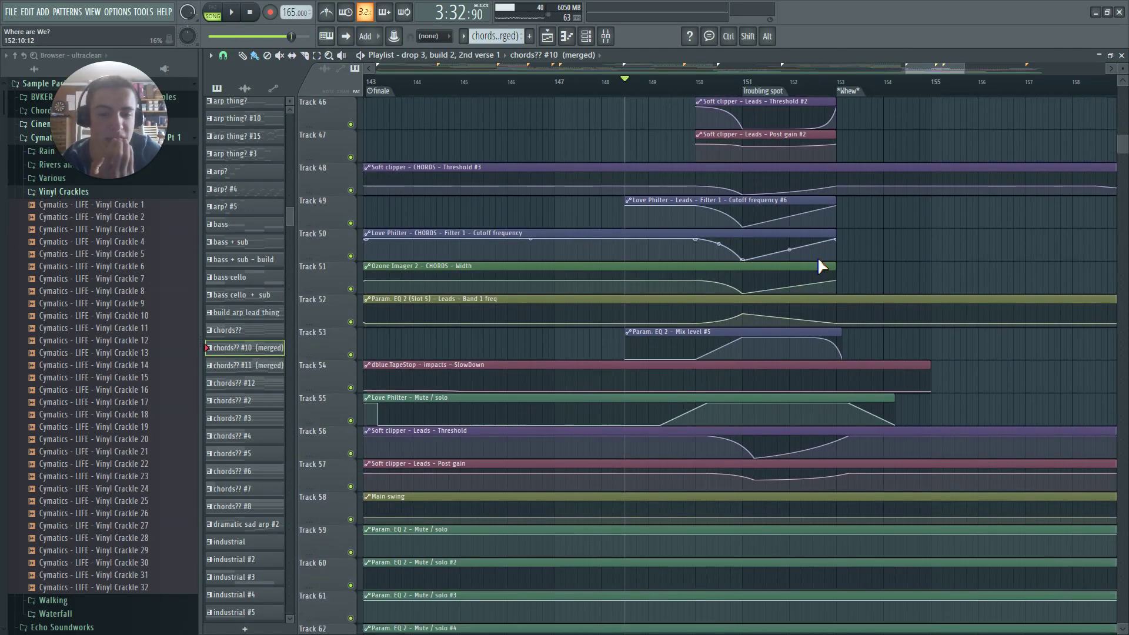
{"action": "scroll", "coordinate": [853, 242], "scroll_direction": "up", "scroll_amount": 8}
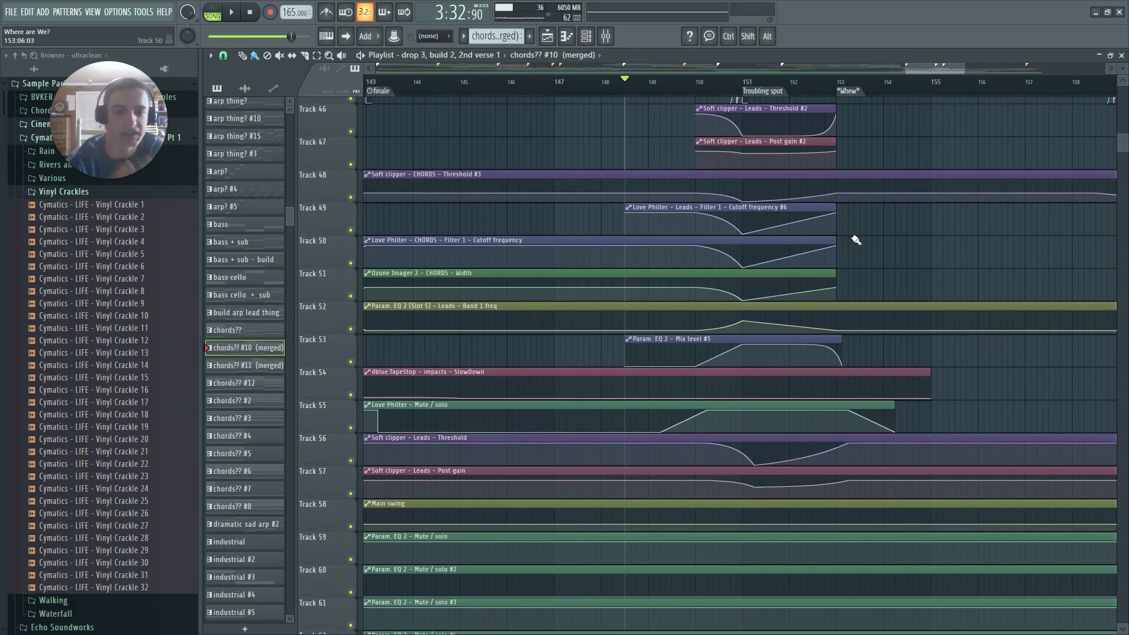
{"action": "scroll", "coordinate": [885, 310], "scroll_direction": "up", "scroll_amount": 5}
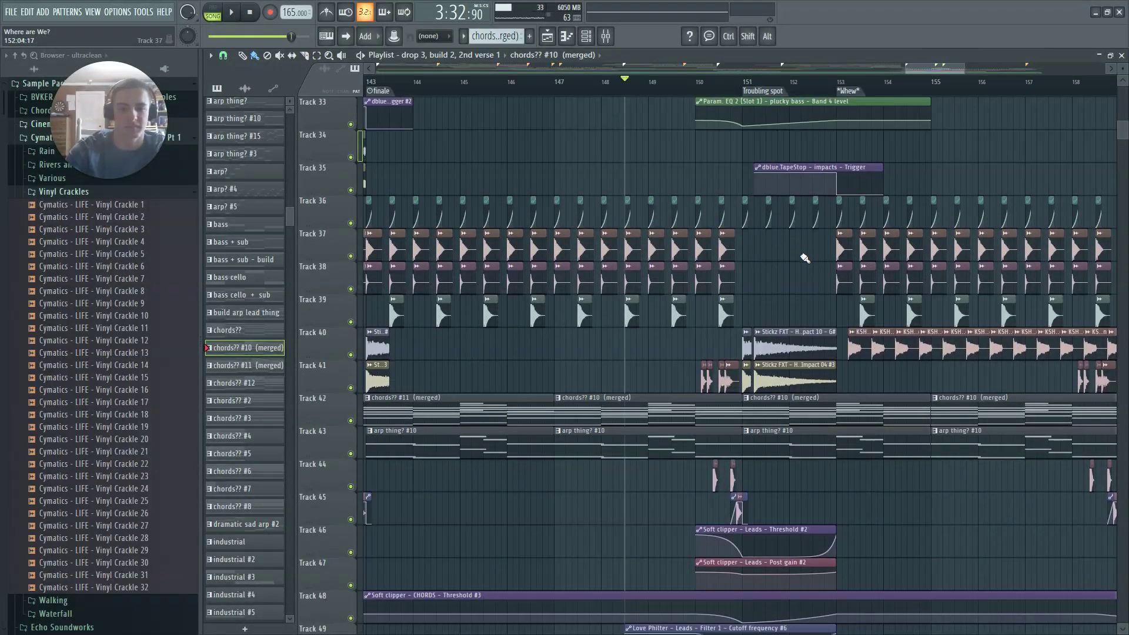
{"action": "scroll", "coordinate": [782, 257], "scroll_direction": "down", "scroll_amount": 5}
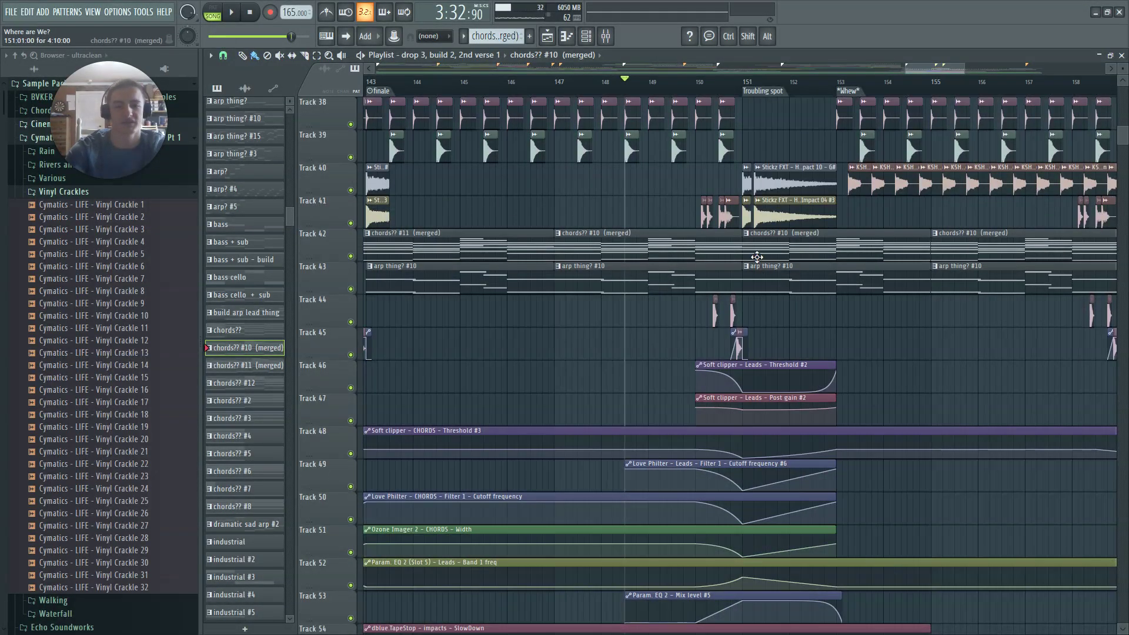
{"action": "scroll", "coordinate": [814, 320], "scroll_direction": "up", "scroll_amount": 1}
{"action": "key", "text": "space"}
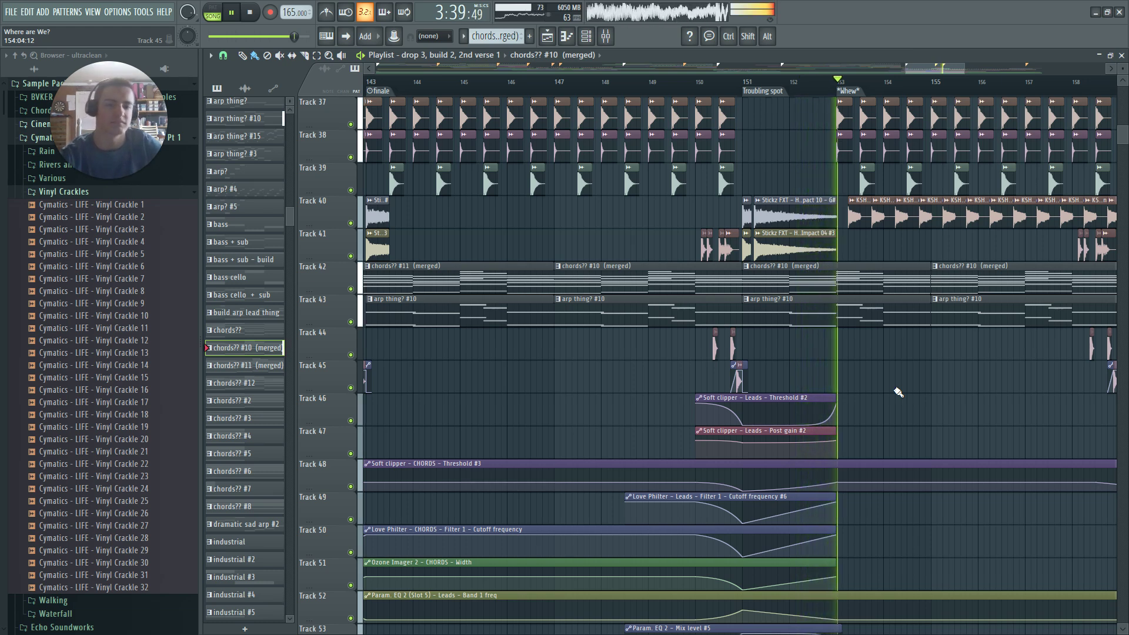
{"action": "key", "text": "space"}
Inspect the effect chains of the Leads and CHORDS mixer tracks and open the last Fruity parametric EQ 2 on CHORDS
{"action": "key", "text": "F9"}
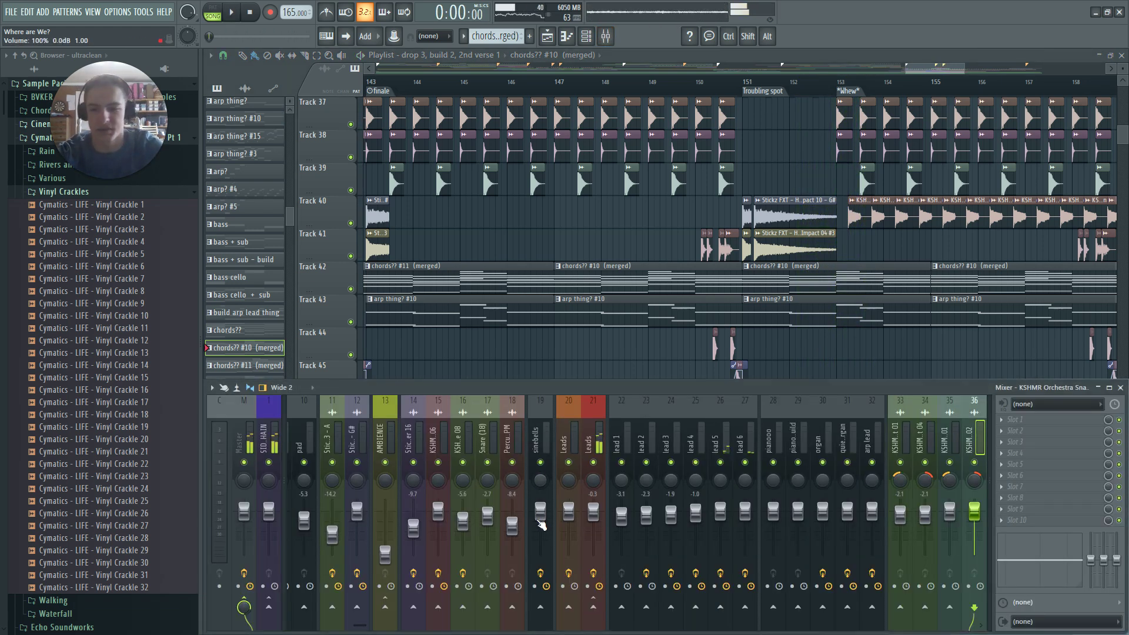
{"action": "left_click", "coordinate": [591, 461]}
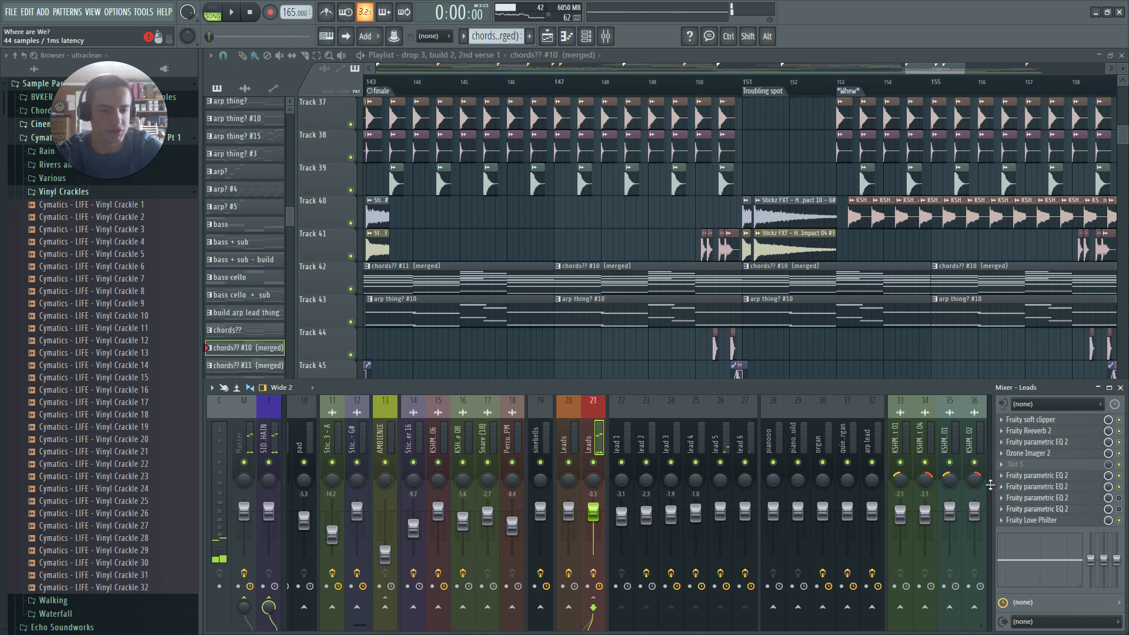
{"action": "scroll", "coordinate": [408, 626], "scroll_direction": "down", "scroll_amount": 14}
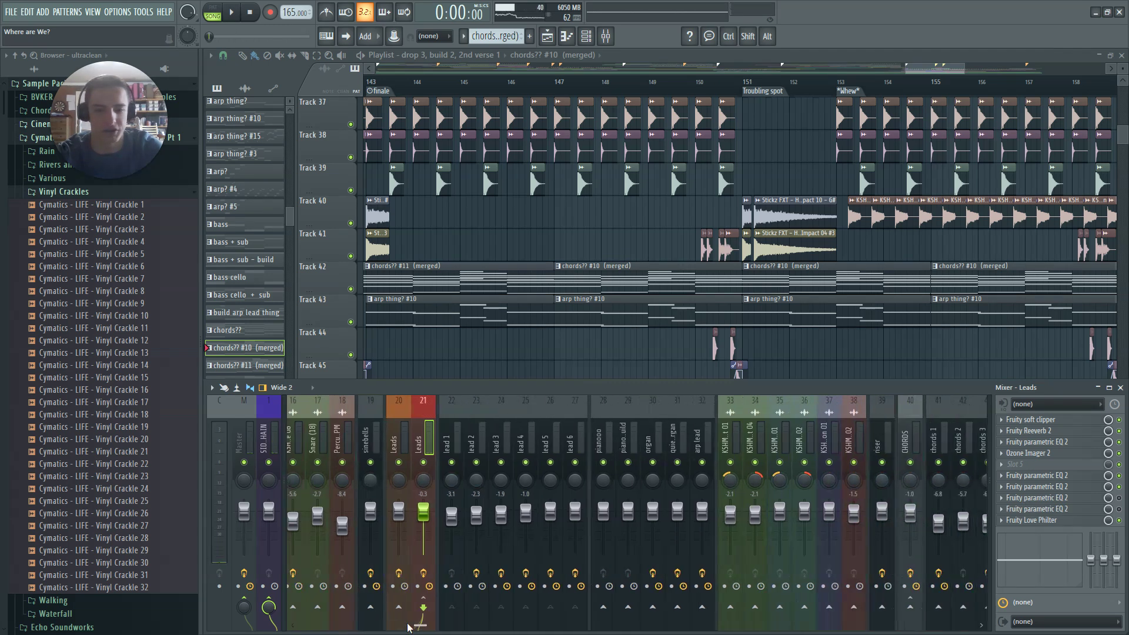
{"action": "left_click", "coordinate": [703, 433]}
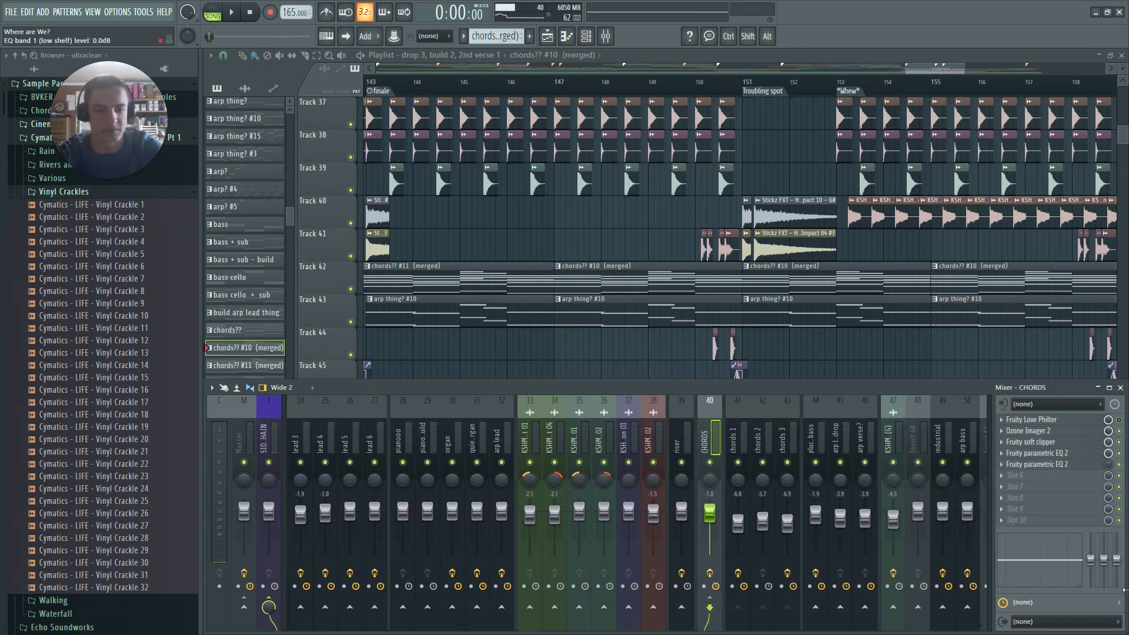
{"action": "left_click", "coordinate": [1074, 464]}
{"action": "left_click", "coordinate": [1075, 464]}
{"action": "left_click", "coordinate": [1075, 465]}
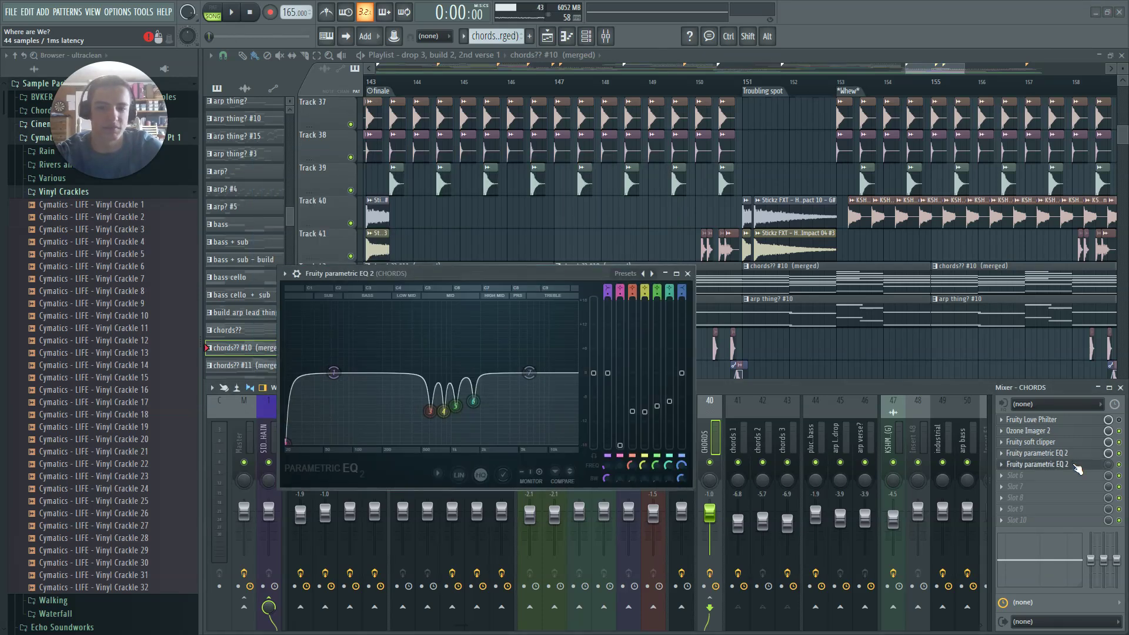
Play the finale from about bar 146 past the "*Whew*" marker with the CHORDS equalizer in view, and close the equalizer
{"action": "left_click", "coordinate": [531, 89]}
{"action": "key", "text": "space"}
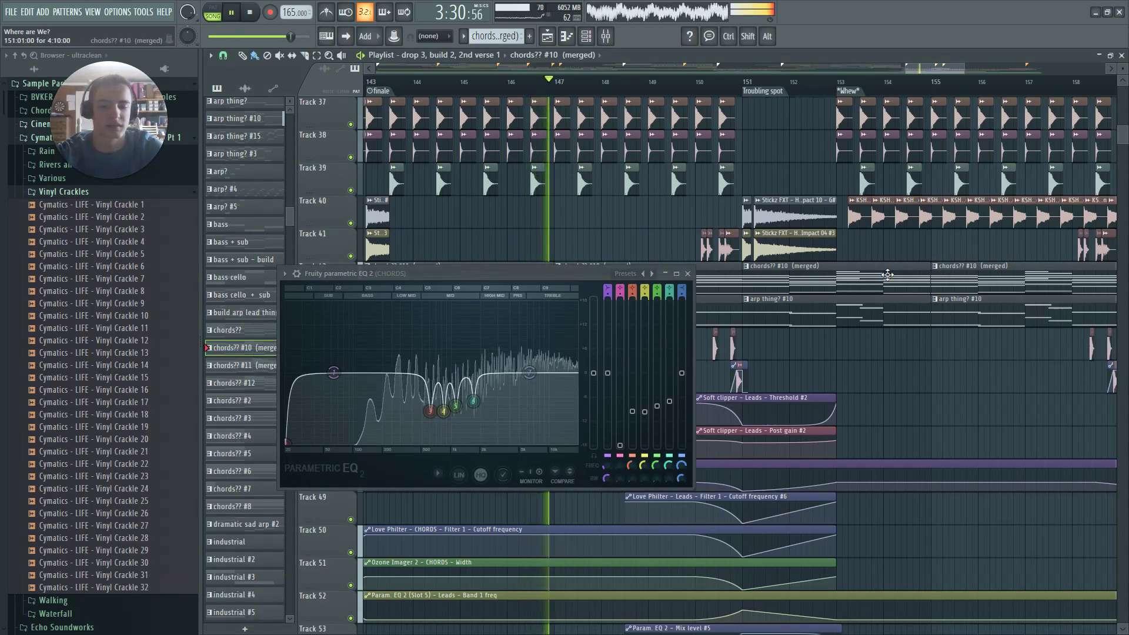
{"action": "key", "text": "F9"}
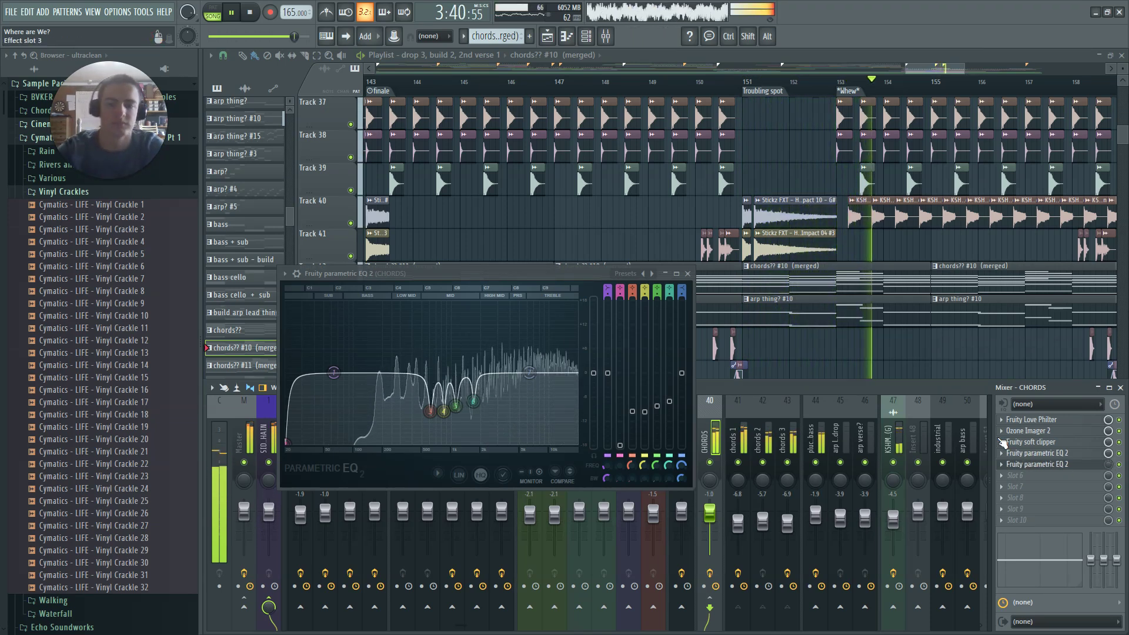
{"action": "key", "text": "F9"}
{"action": "key", "text": "F5"}
{"action": "key", "text": "F5"}
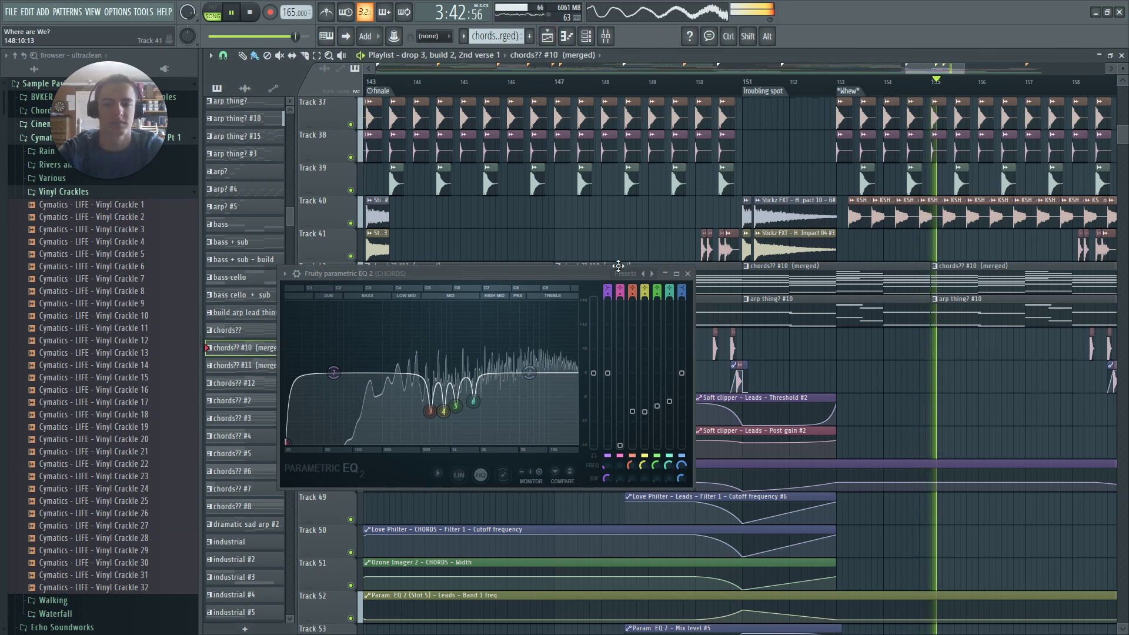
{"action": "key", "text": "Escape"}
{"action": "key", "text": "space"}
Look over the "Troubling spot" clips from the kicks on Track 36 down to the filter, clipper and width automation
{"action": "scroll", "coordinate": [958, 67], "scroll_direction": "right", "scroll_amount": 3}
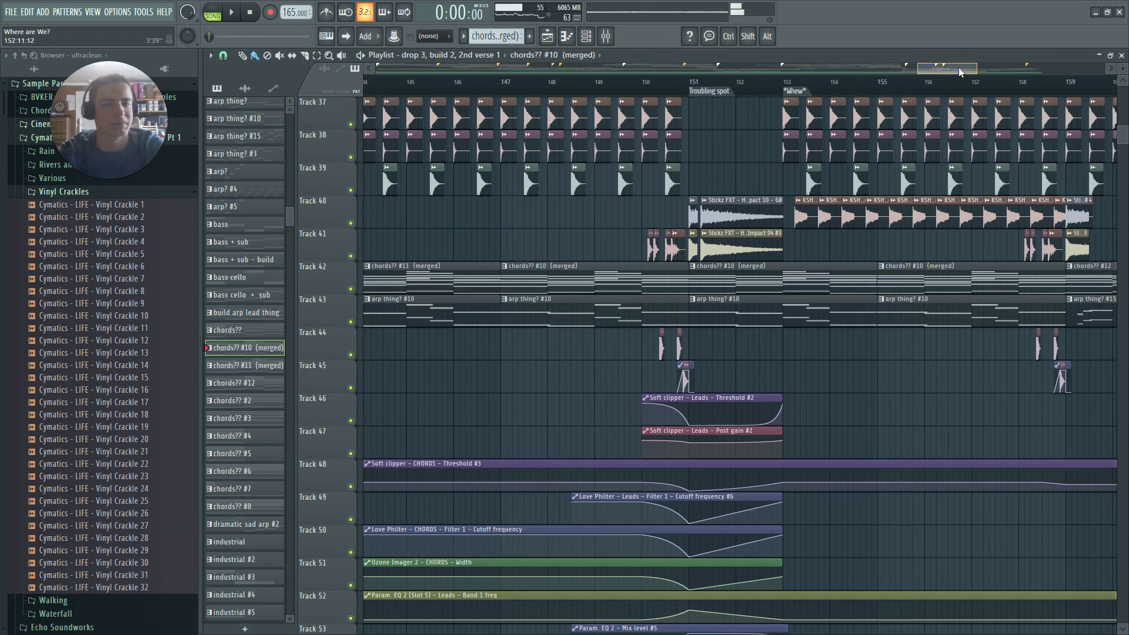
{"action": "scroll", "coordinate": [746, 306], "scroll_direction": "down", "scroll_amount": 3}
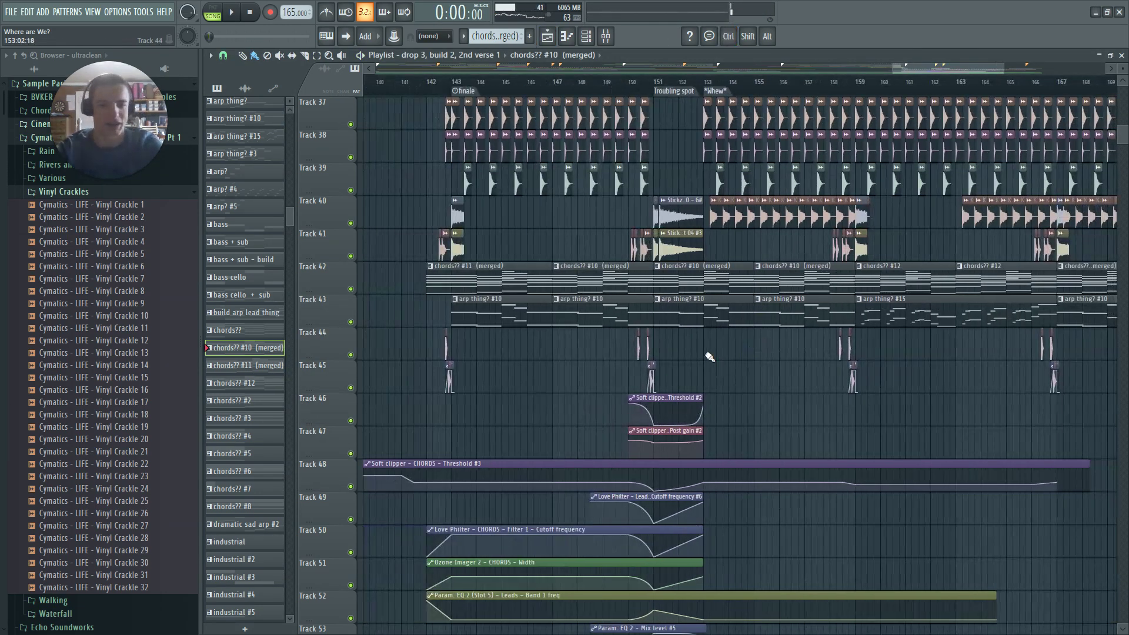
{"action": "scroll", "coordinate": [676, 265], "scroll_direction": "up", "scroll_amount": 2}
{"action": "scroll", "coordinate": [687, 307], "scroll_direction": "up", "scroll_amount": 2}
{"action": "scroll", "coordinate": [712, 282], "scroll_direction": "down", "scroll_amount": 3}
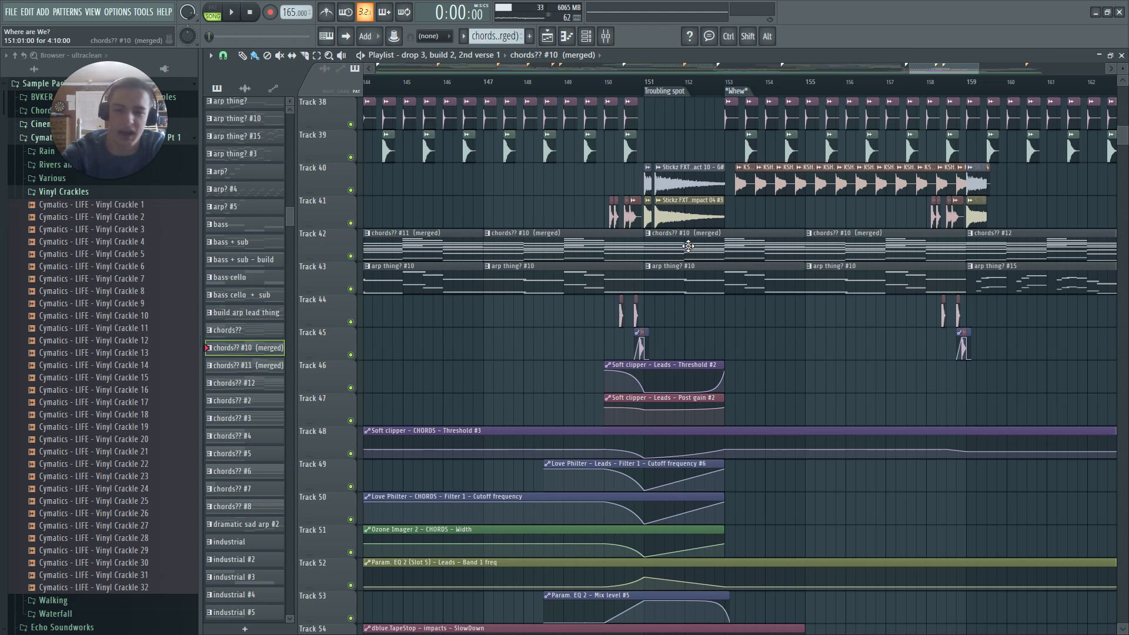
{"action": "scroll", "coordinate": [693, 268], "scroll_direction": "down", "scroll_amount": 4}
{"action": "scroll", "coordinate": [738, 264], "scroll_direction": "up", "scroll_amount": 8}
{"action": "scroll", "coordinate": [682, 315], "scroll_direction": "up", "scroll_amount": 3, "text": "ctrl"}
{"action": "scroll", "coordinate": [682, 316], "scroll_direction": "down", "scroll_amount": 6}
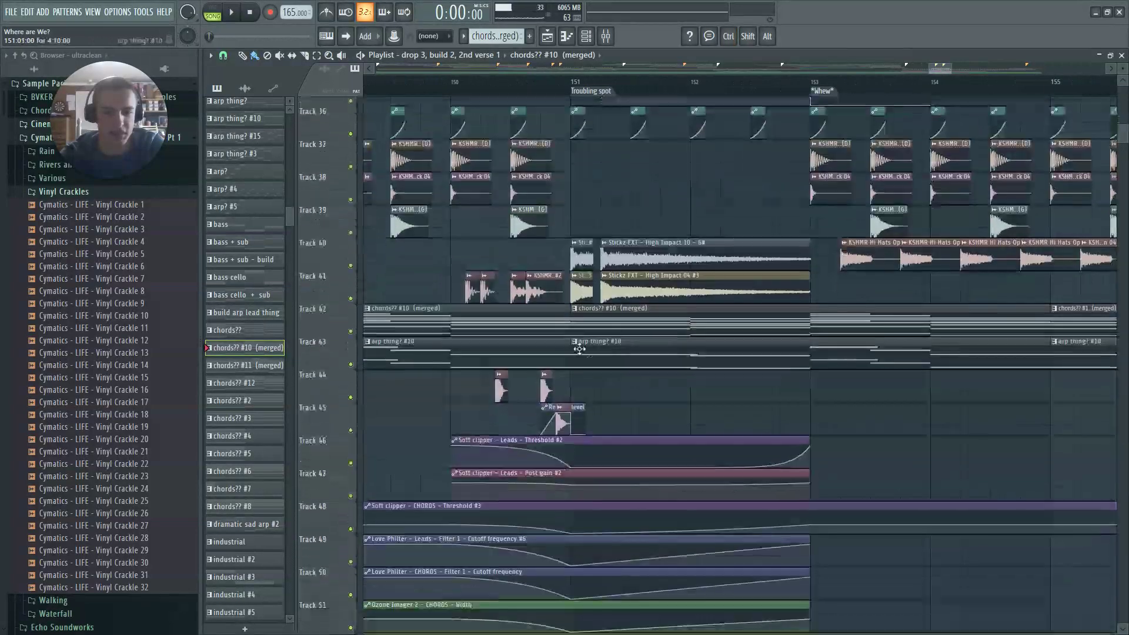
Play the "Troubling spot" passage repeatedly, checking the mixer levels and the clips on Tracks 27 to 48
{"action": "key", "text": "space"}
{"action": "scroll", "coordinate": [682, 221], "scroll_direction": "up", "scroll_amount": 5}
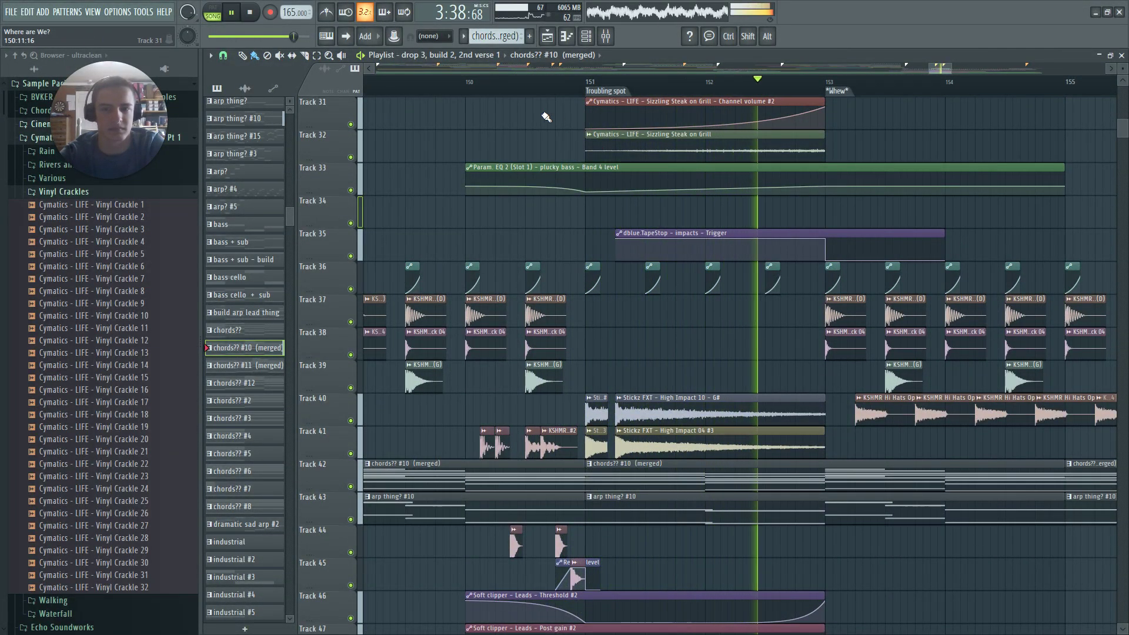
{"action": "key", "text": "F9"}
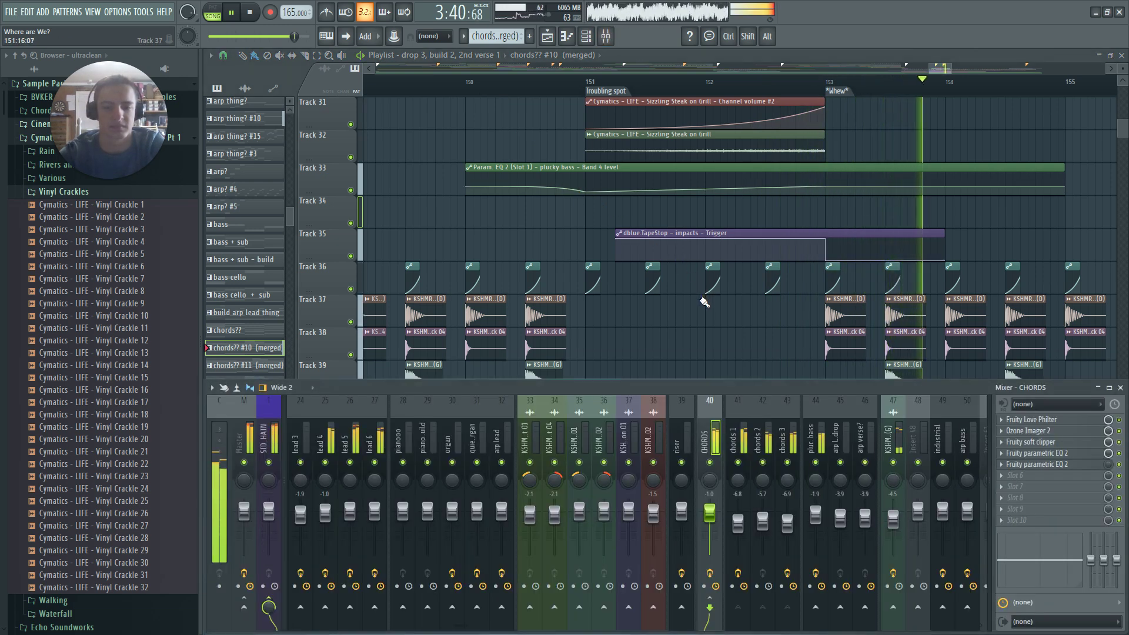
{"action": "key", "text": "F9"}
{"action": "left_click", "coordinate": [498, 82]}
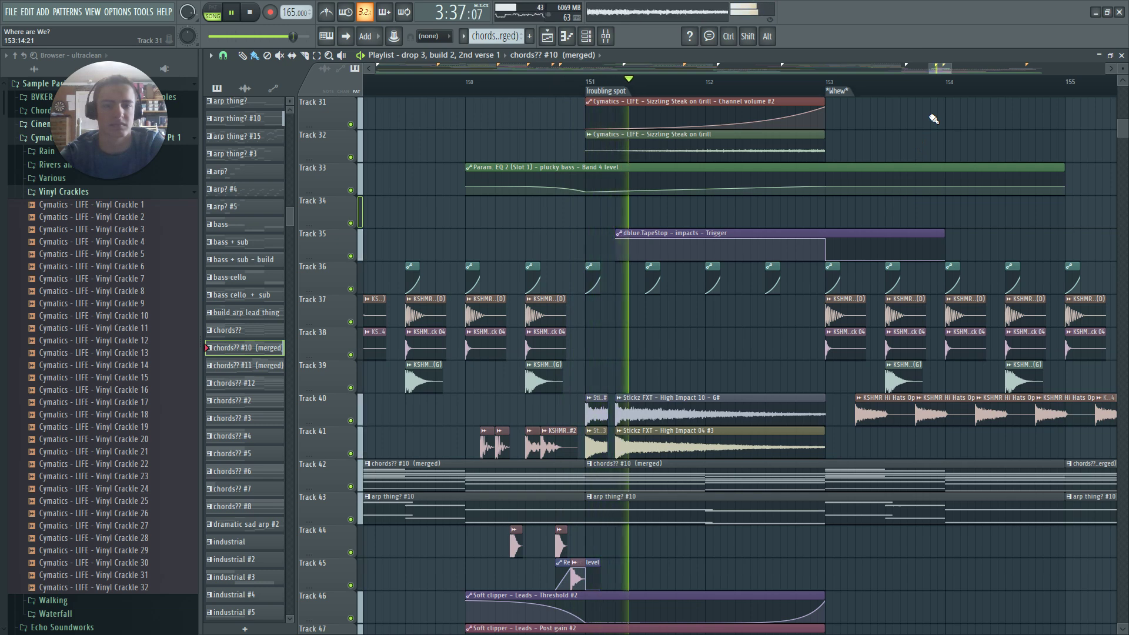
{"action": "scroll", "coordinate": [932, 117], "scroll_direction": "up", "scroll_amount": 4}
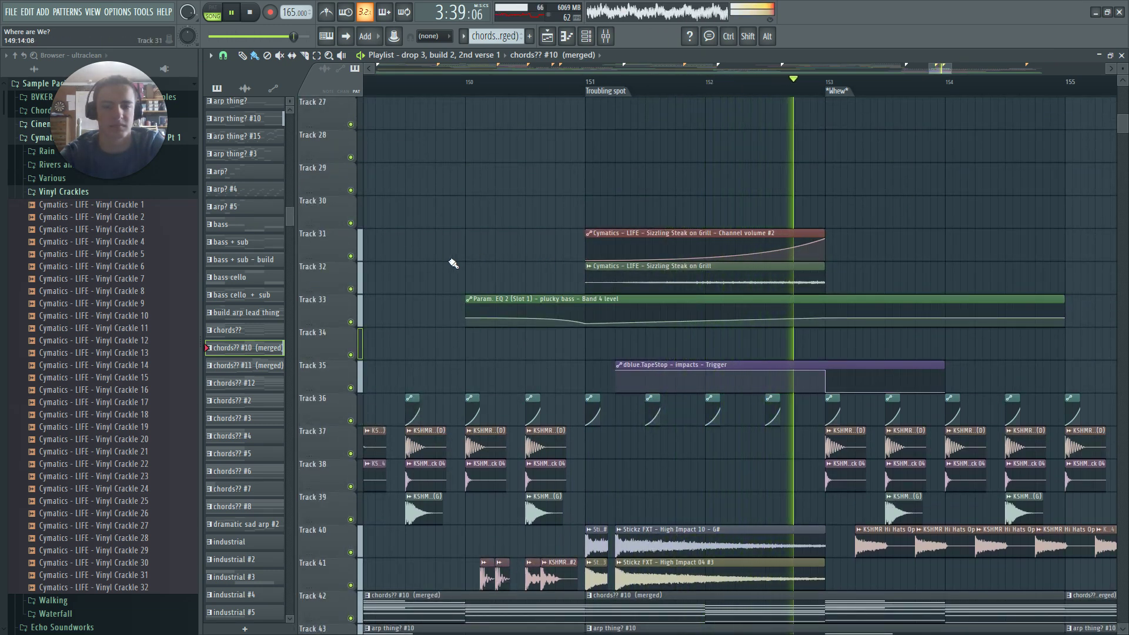
{"action": "scroll", "coordinate": [449, 263], "scroll_direction": "down", "scroll_amount": 5}
{"action": "left_click", "coordinate": [589, 87]}
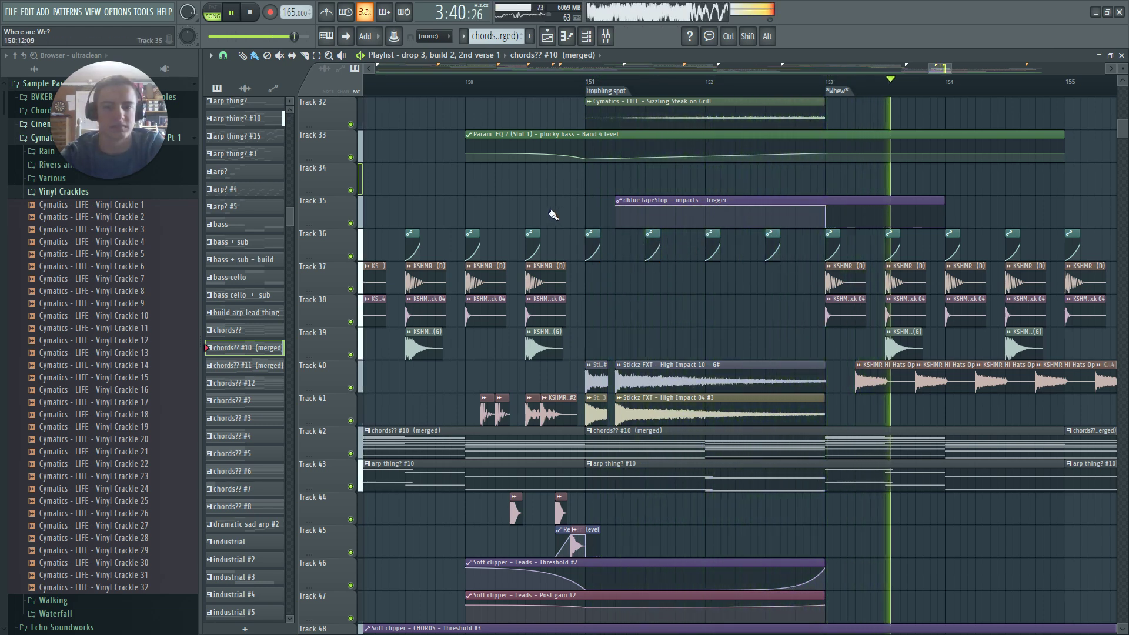
Stop playback and solo Tracks 31 and 32, which hold the Sizzling Steak on Grill sample and its channel volume automation
{"action": "scroll", "coordinate": [484, 245], "scroll_direction": "up", "scroll_amount": 7}
{"action": "key", "text": "space"}
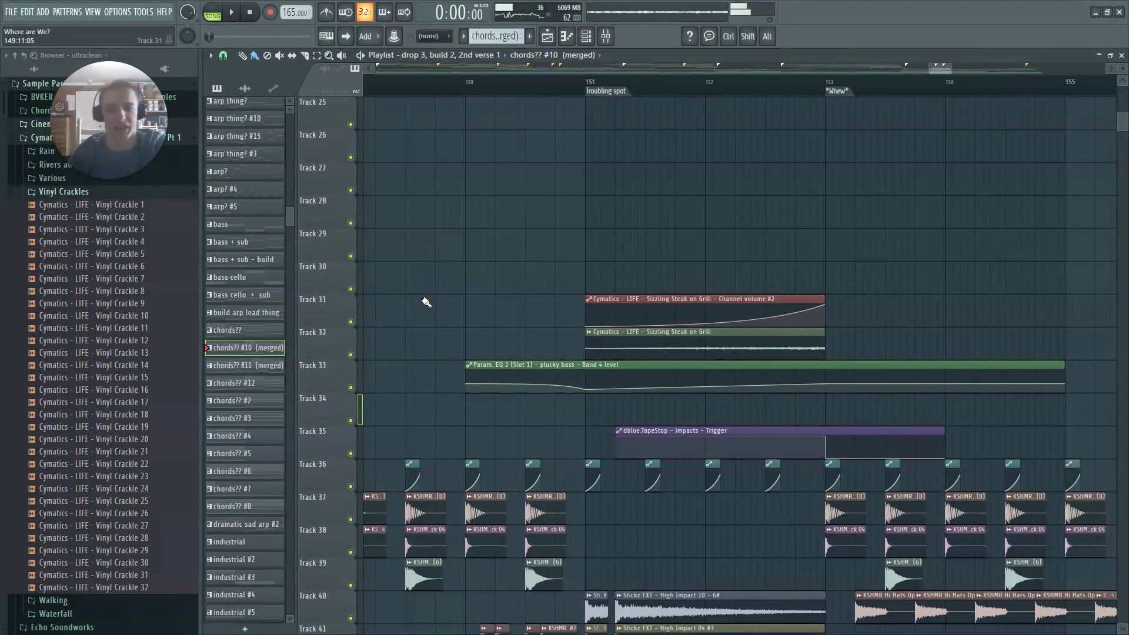
{"action": "right_click", "coordinate": [350, 355]}
{"action": "left_click", "coordinate": [351, 321]}
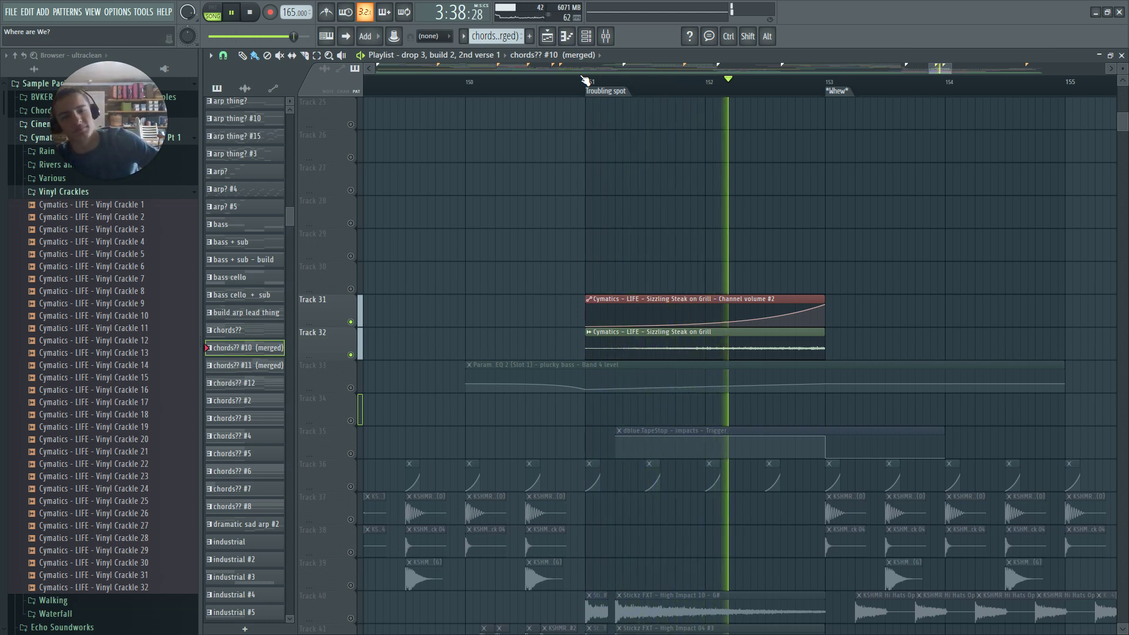
Stop the soloed playback and locate the Sizzling Steak on Grill clips on Tracks 18 and 19 in the emotional build
{"action": "key", "text": "space"}
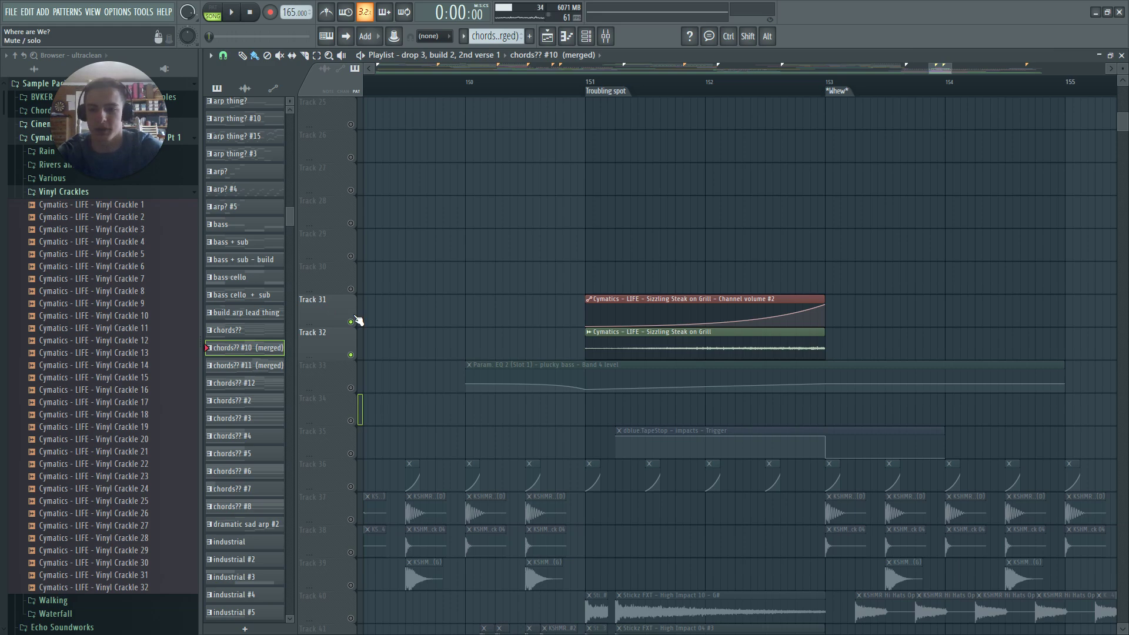
{"action": "scroll", "coordinate": [700, 209], "scroll_direction": "down", "scroll_amount": 6, "text": "ctrl"}
{"action": "scroll", "coordinate": [765, 282], "scroll_direction": "up", "scroll_amount": 3}
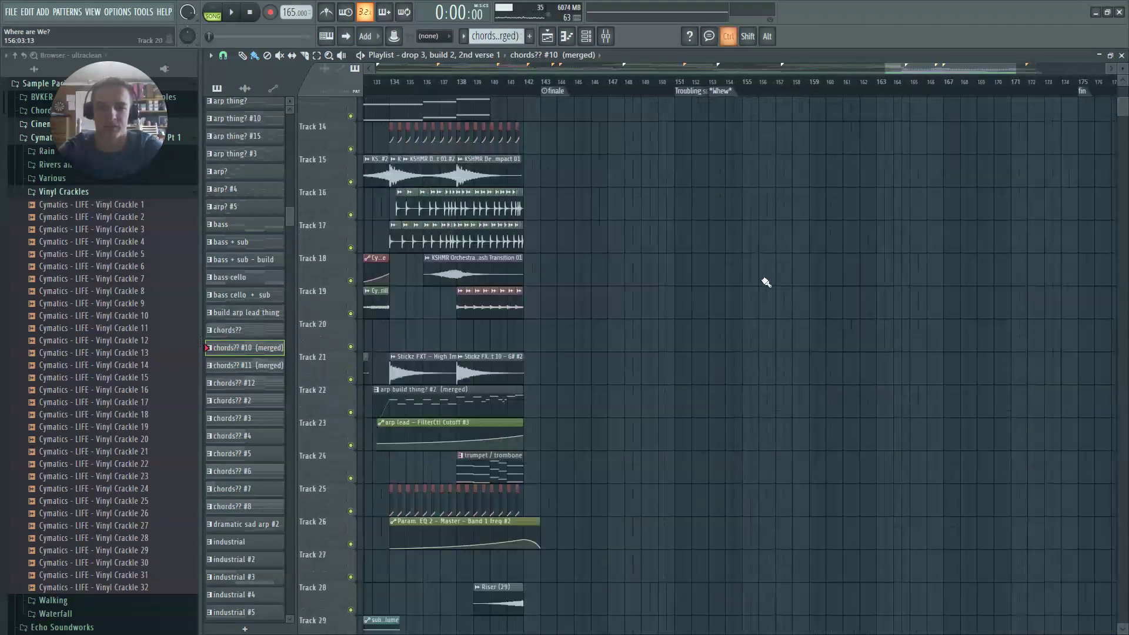
{"action": "scroll", "coordinate": [917, 218], "scroll_direction": "down", "scroll_amount": 4, "text": "ctrl"}
{"action": "scroll", "coordinate": [932, 204], "scroll_direction": "up", "scroll_amount": 6}
{"action": "scroll", "coordinate": [964, 317], "scroll_direction": "down", "scroll_amount": 2}
{"action": "scroll", "coordinate": [839, 342], "scroll_direction": "up", "scroll_amount": 3, "text": "ctrl"}
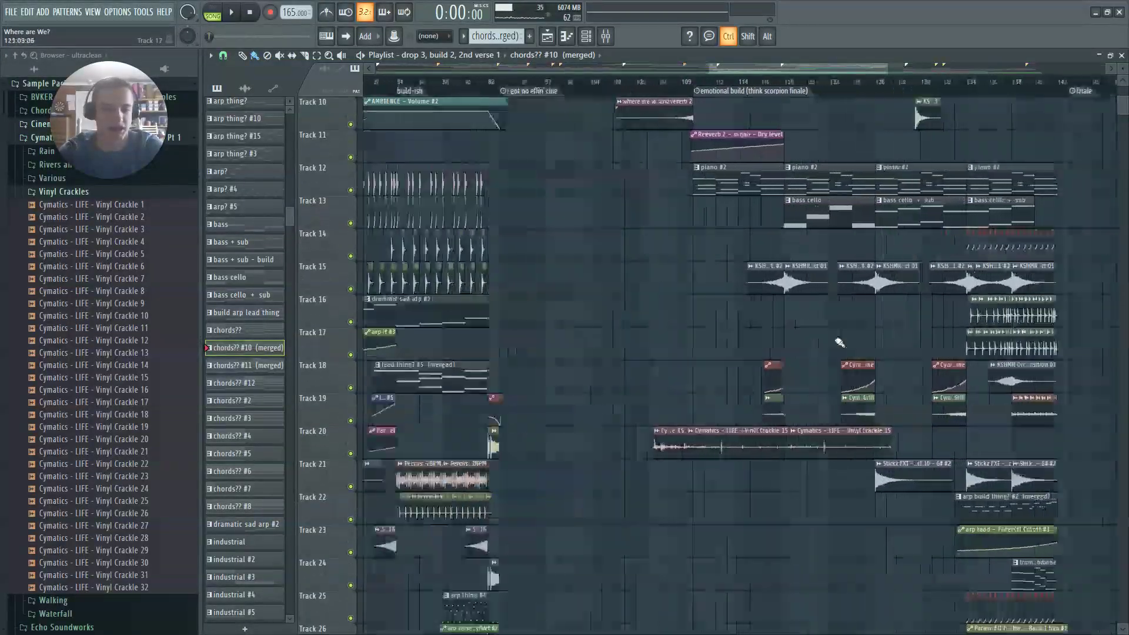
{"action": "scroll", "coordinate": [834, 320], "scroll_direction": "up", "scroll_amount": 2, "text": "ctrl"}
{"action": "left_click_drag", "start_coordinate": [824, 70], "coordinate": [844, 67]}
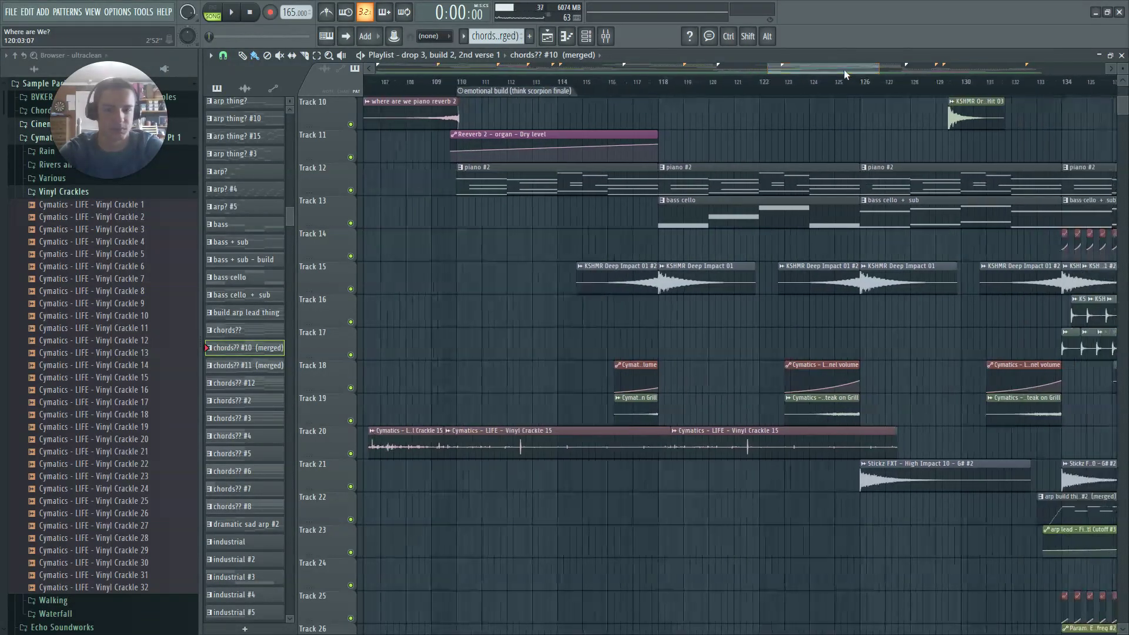
Check the Sizzling Steak on Grill sample settings, close them, and audition the emotional build up to about bar 126
{"action": "double_click", "coordinate": [647, 413]}
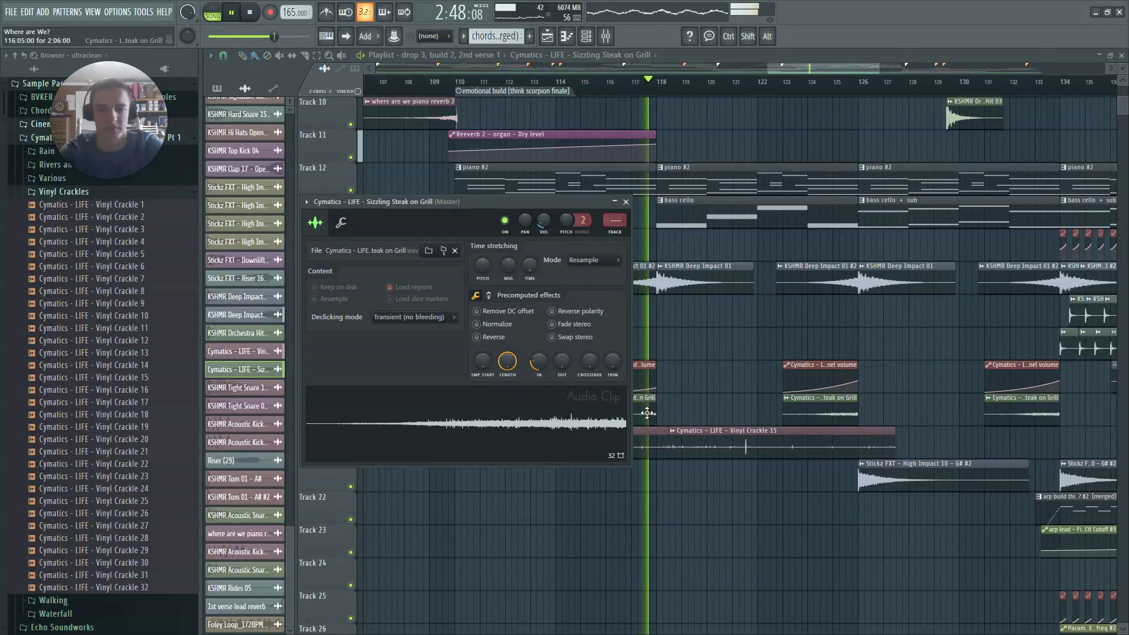
{"action": "key", "text": "Escape"}
{"action": "left_click", "coordinate": [821, 89]}
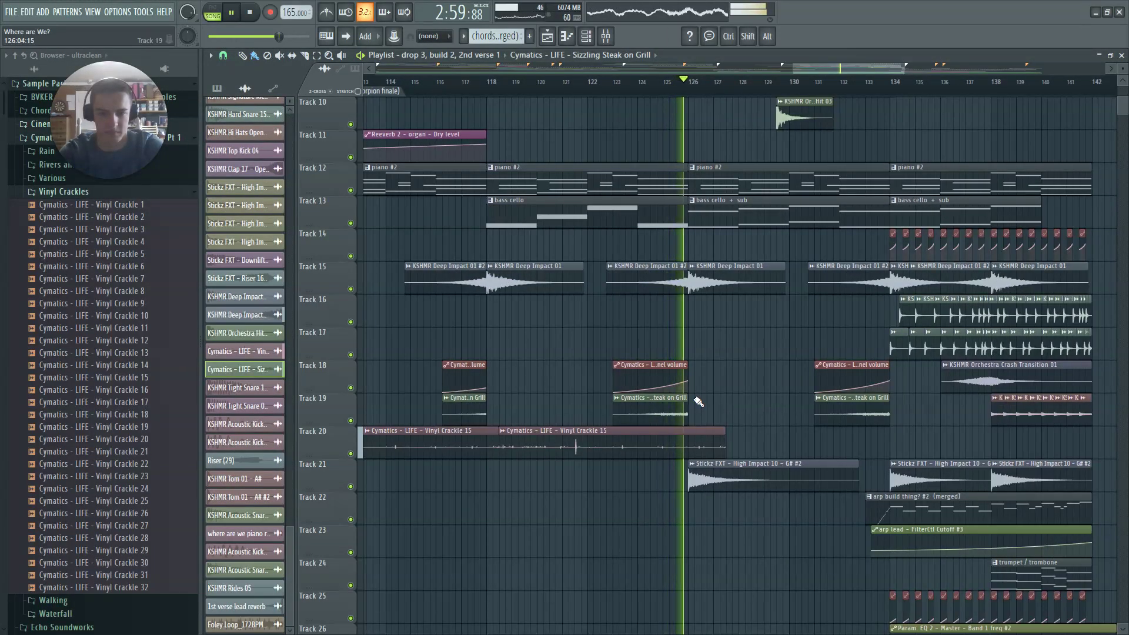
{"action": "key", "text": "space"}
Open the finale's "arp thing? #15" clip on Track 43 and examine the lead 4 notes in the piano roll
{"action": "scroll", "coordinate": [724, 399], "scroll_direction": "down", "scroll_amount": 5}
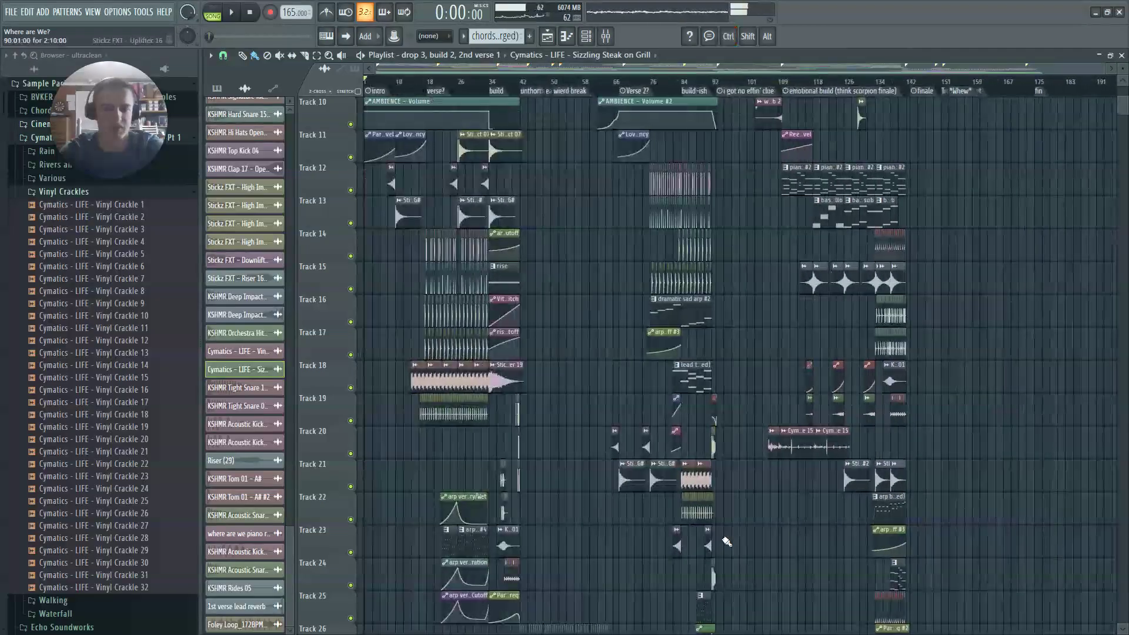
{"action": "scroll", "coordinate": [1015, 389], "scroll_direction": "down", "scroll_amount": 3}
{"action": "scroll", "coordinate": [1015, 389], "scroll_direction": "down", "scroll_amount": 3}
{"action": "left_click_drag", "start_coordinate": [1003, 68], "coordinate": [1120, 81]}
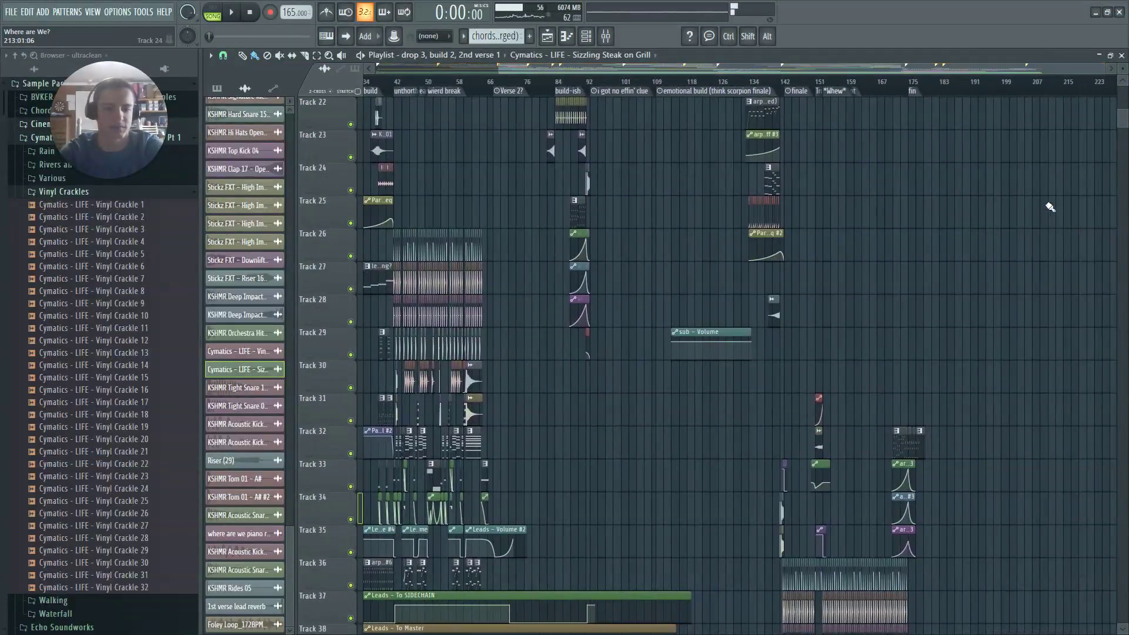
{"action": "scroll", "coordinate": [1007, 306], "scroll_direction": "down", "scroll_amount": 5}
{"action": "scroll", "coordinate": [1007, 308], "scroll_direction": "up", "scroll_amount": 8, "text": "ctrl"}
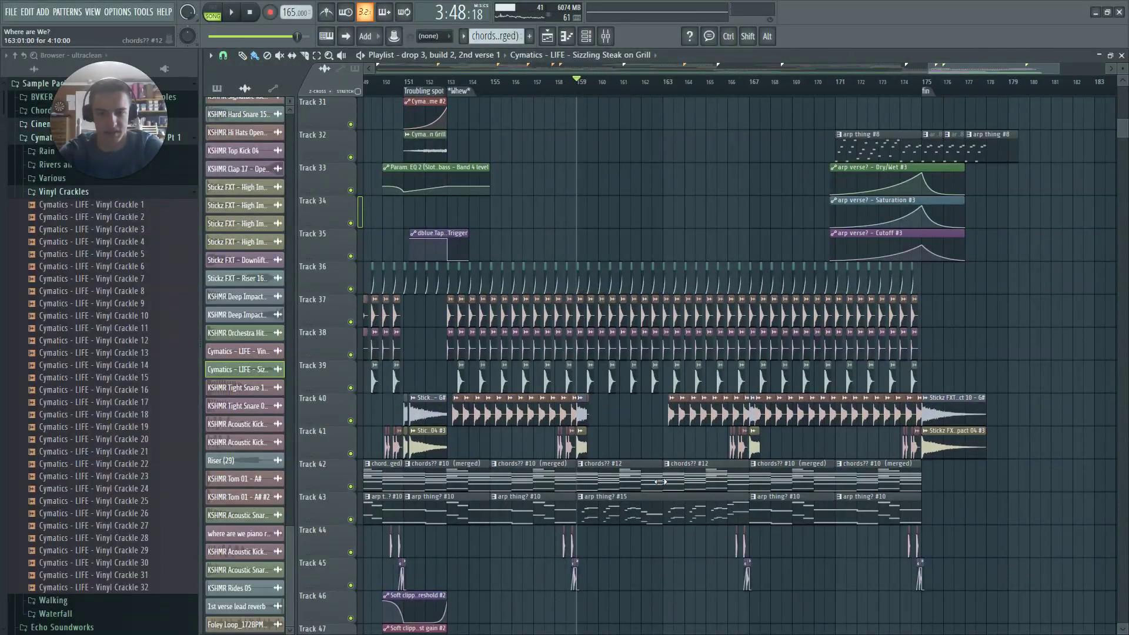
{"action": "double_click", "coordinate": [658, 500]}
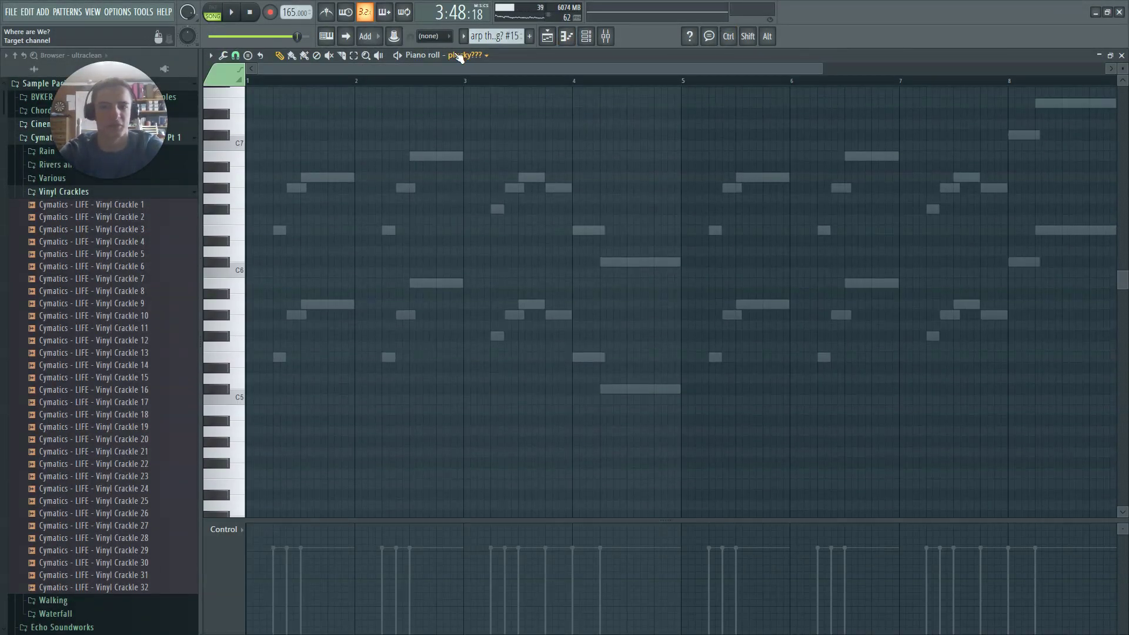
{"action": "scroll", "coordinate": [463, 61], "scroll_direction": "down", "scroll_amount": 1}
{"action": "scroll", "coordinate": [504, 165], "scroll_direction": "up", "scroll_amount": 2}
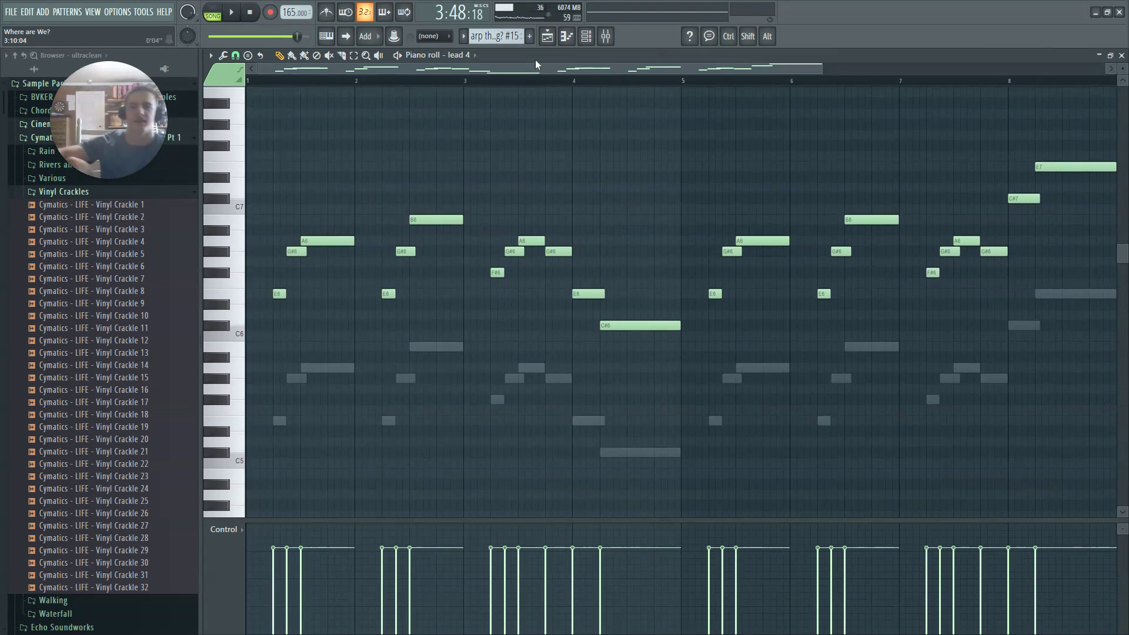
{"action": "left_click_drag", "start_coordinate": [591, 67], "coordinate": [548, 76]}
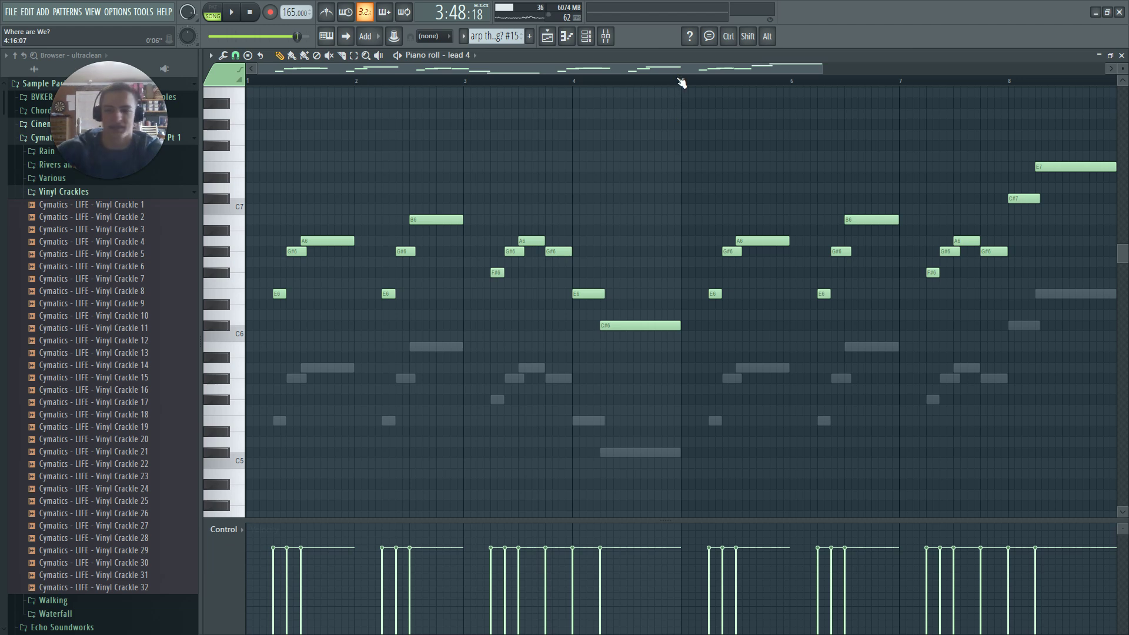
Return to the playlist and play the finale from bar 159 to about bar 167
{"action": "key", "text": "F5"}
{"action": "key", "text": "space"}
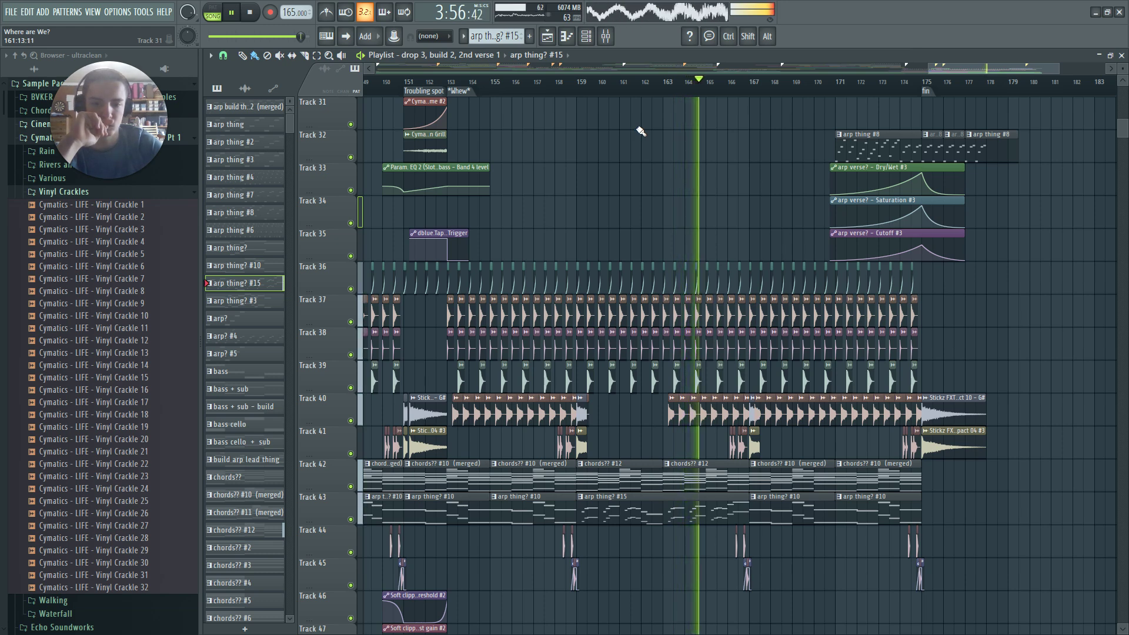
{"action": "scroll", "coordinate": [714, 147], "scroll_direction": "down", "scroll_amount": 2}
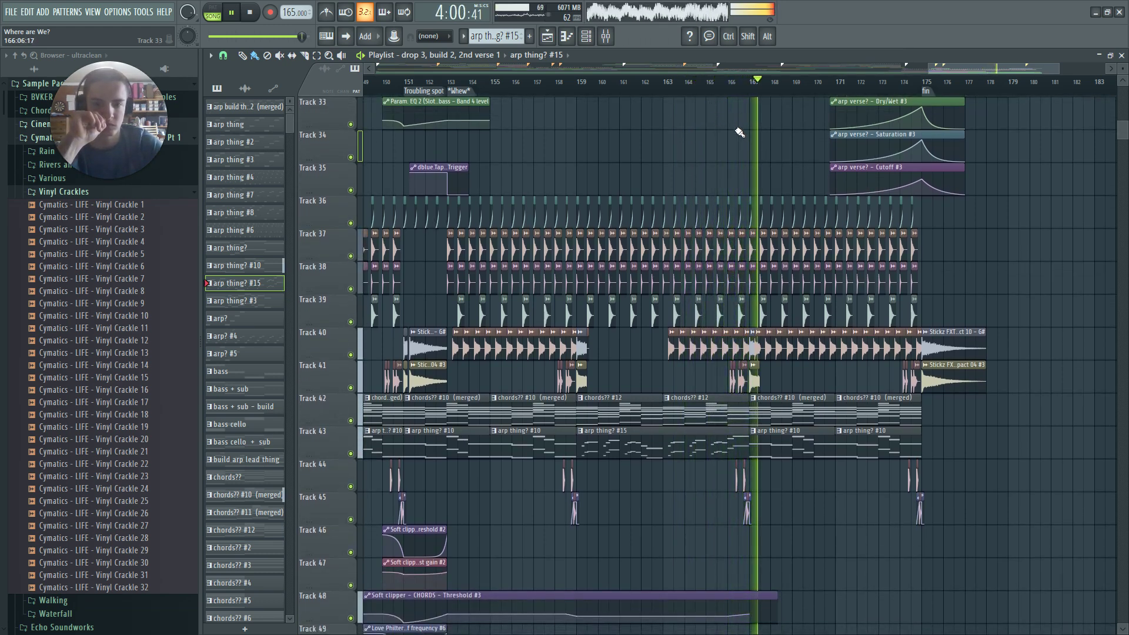
{"action": "key", "text": "space"}
Try lengthening the High Impact clips at bar 167 on Tracks 40 and 41 to about bar 171, and audition the transition
{"action": "scroll", "coordinate": [800, 371], "scroll_direction": "up", "scroll_amount": 2, "text": "ctrl"}
{"action": "scroll", "coordinate": [801, 371], "scroll_direction": "up", "scroll_amount": 3, "text": "ctrl"}
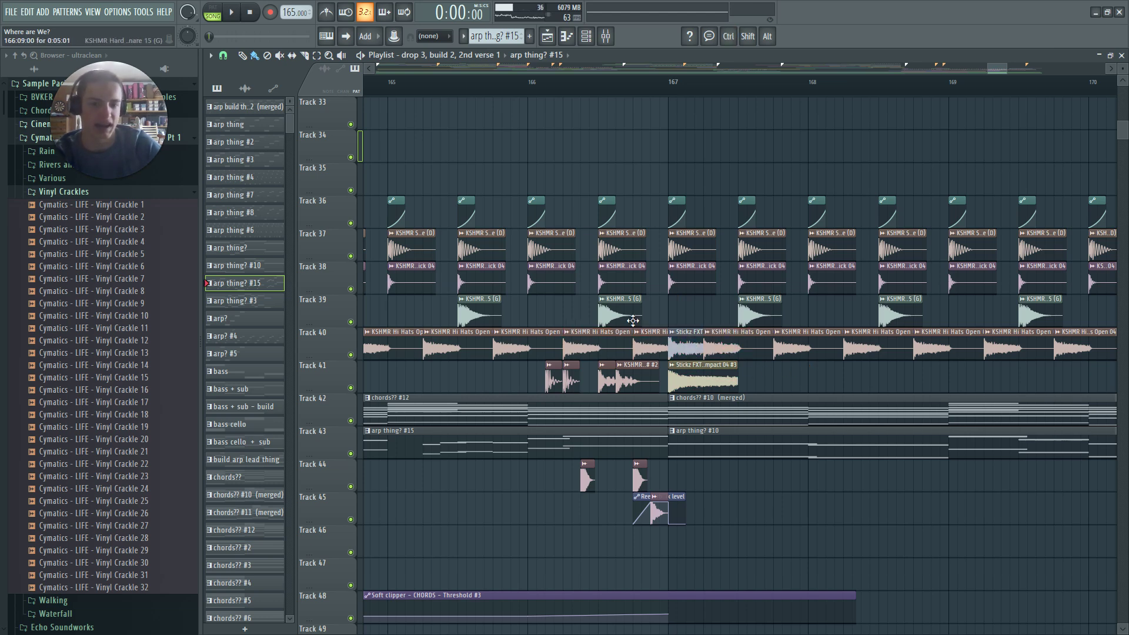
{"action": "scroll", "coordinate": [817, 386], "scroll_direction": "down", "scroll_amount": 4, "text": "ctrl"}
{"action": "key", "text": "space"}
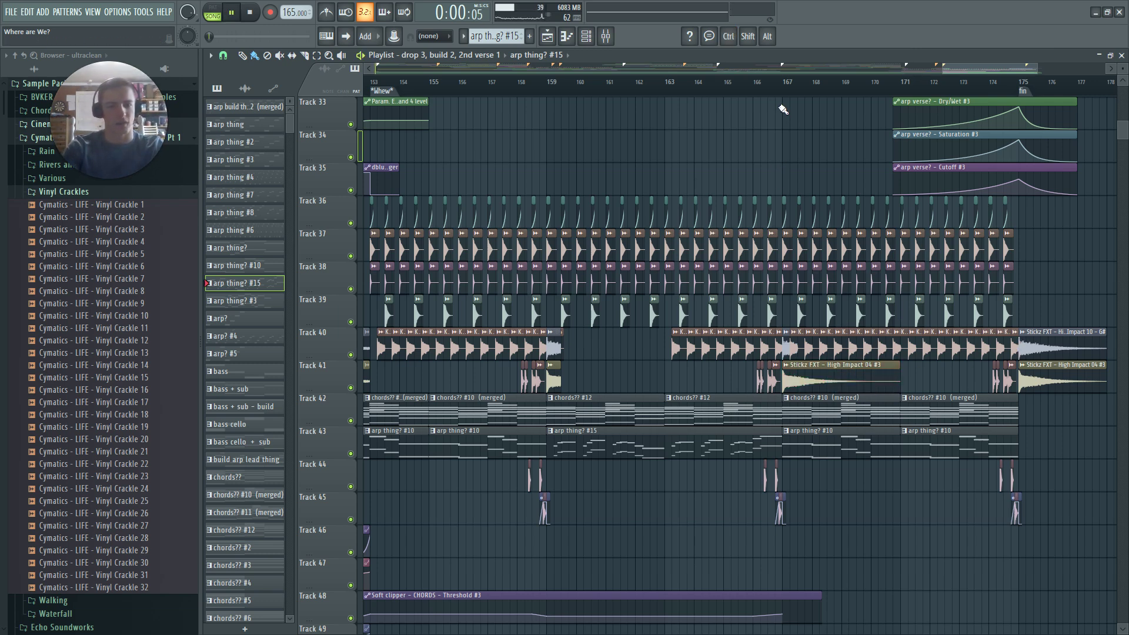
{"action": "left_click", "coordinate": [783, 88]}
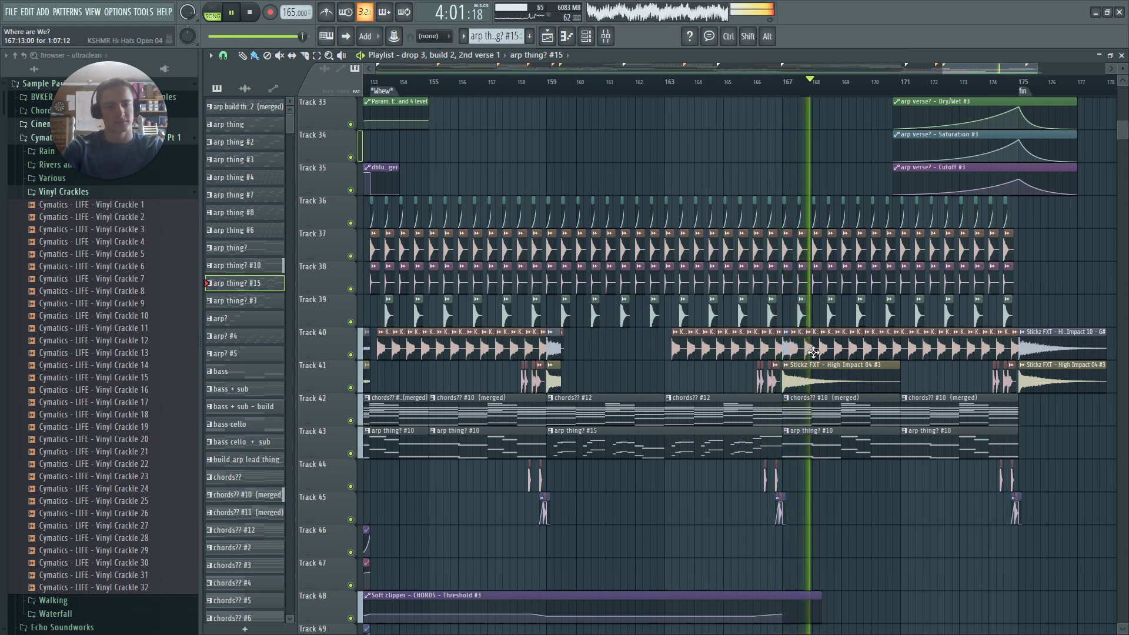
{"action": "left_click", "coordinate": [813, 352]}
{"action": "left_click", "coordinate": [739, 82]}
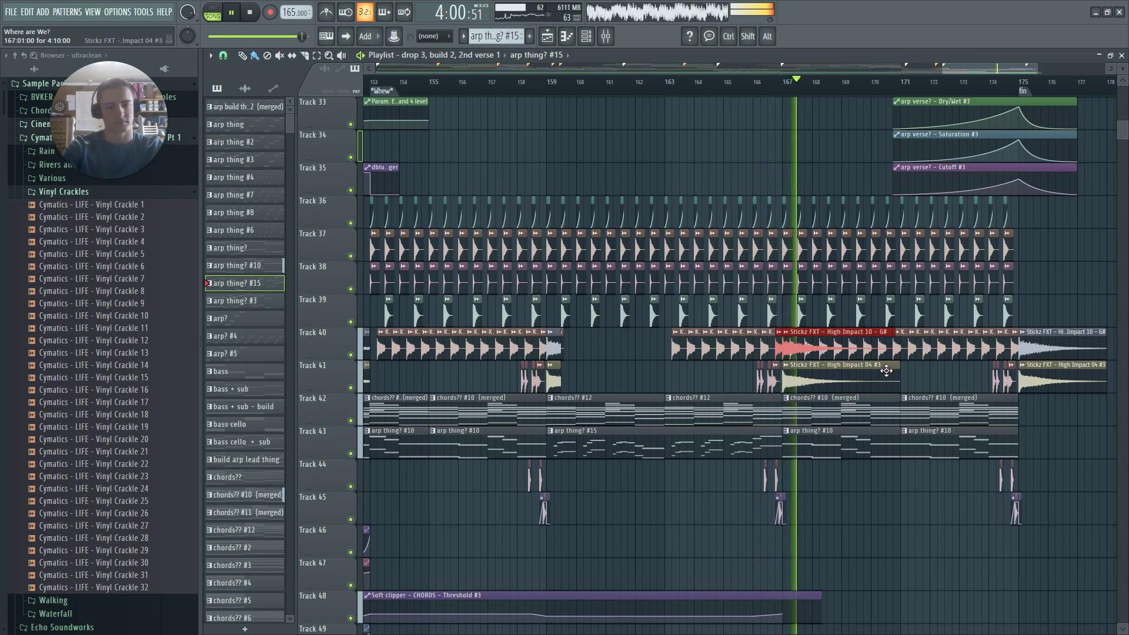
{"action": "key", "text": "space"}
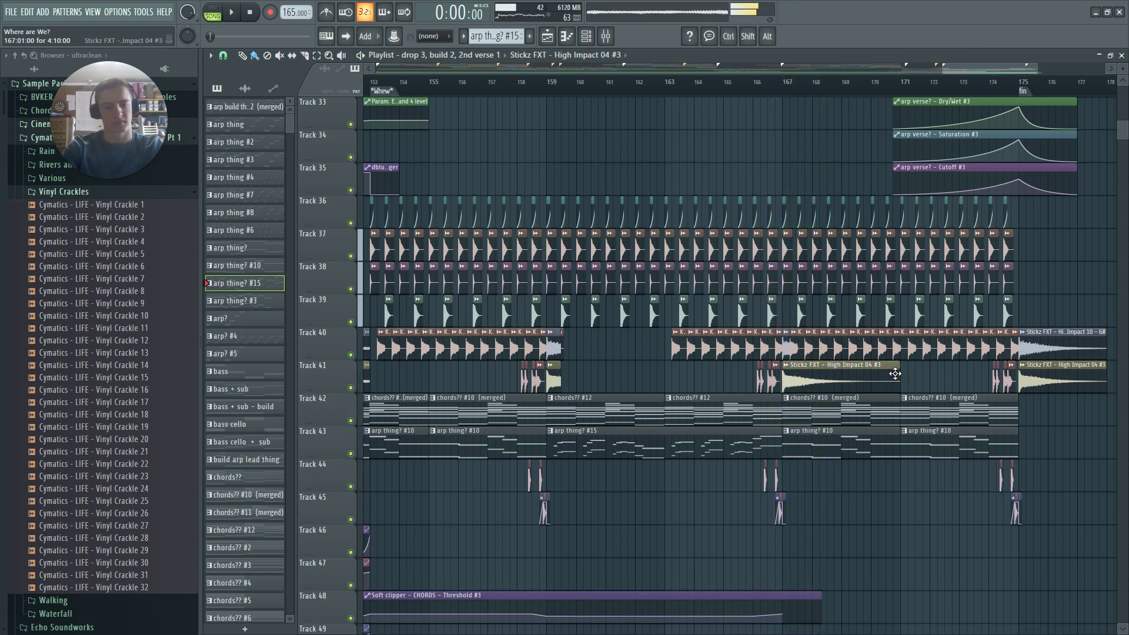
Trim the High Impact 04 clip at bar 167 on Track 41 back to about half a bar and replay the transition
{"action": "left_click", "coordinate": [895, 373]}
{"action": "left_click_drag", "start_coordinate": [898, 382], "coordinate": [793, 389]}
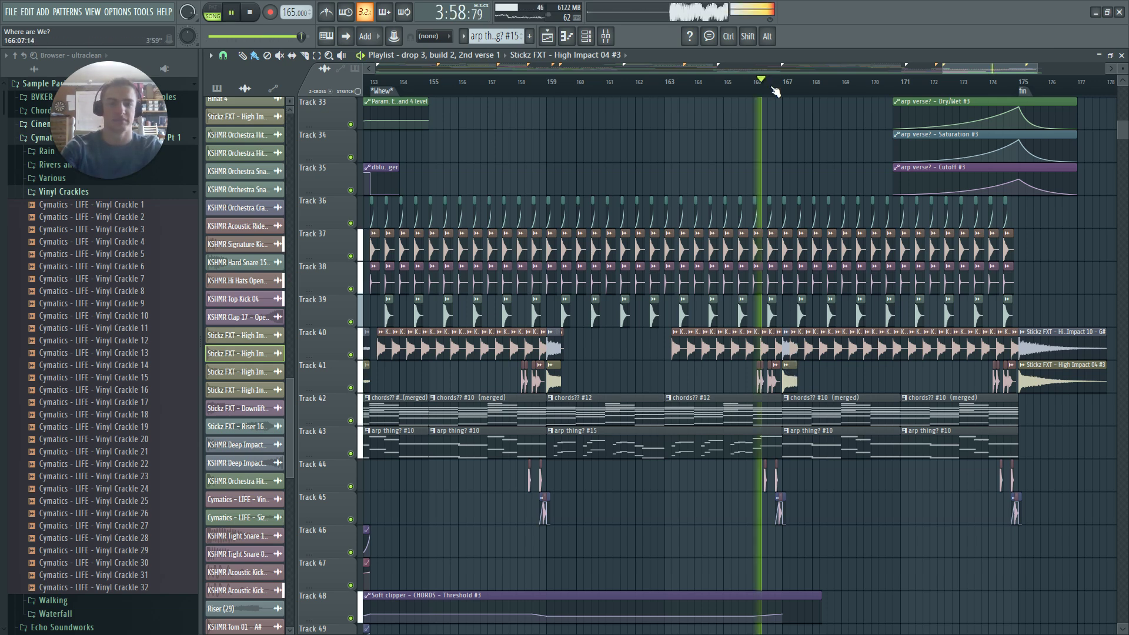
{"action": "scroll", "coordinate": [775, 91], "scroll_direction": "up", "scroll_amount": 3}
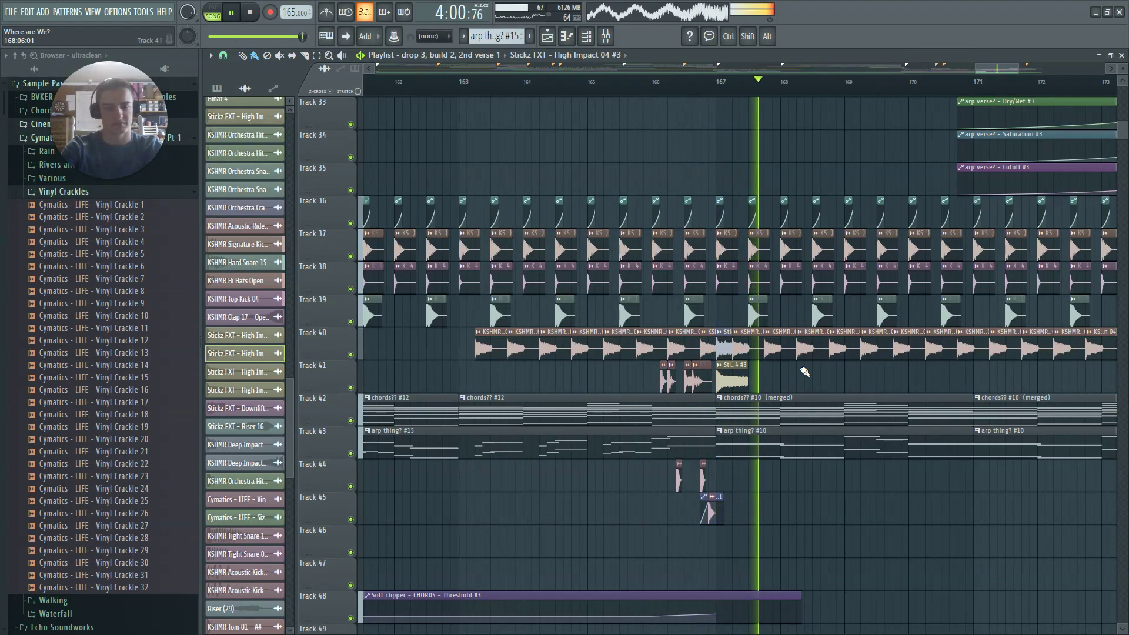
Play on past the "fin" marker to about bar 177, following the closing clips on Tracks 32 to 53
{"action": "left_click_drag", "start_coordinate": [1003, 67], "coordinate": [1024, 69]}
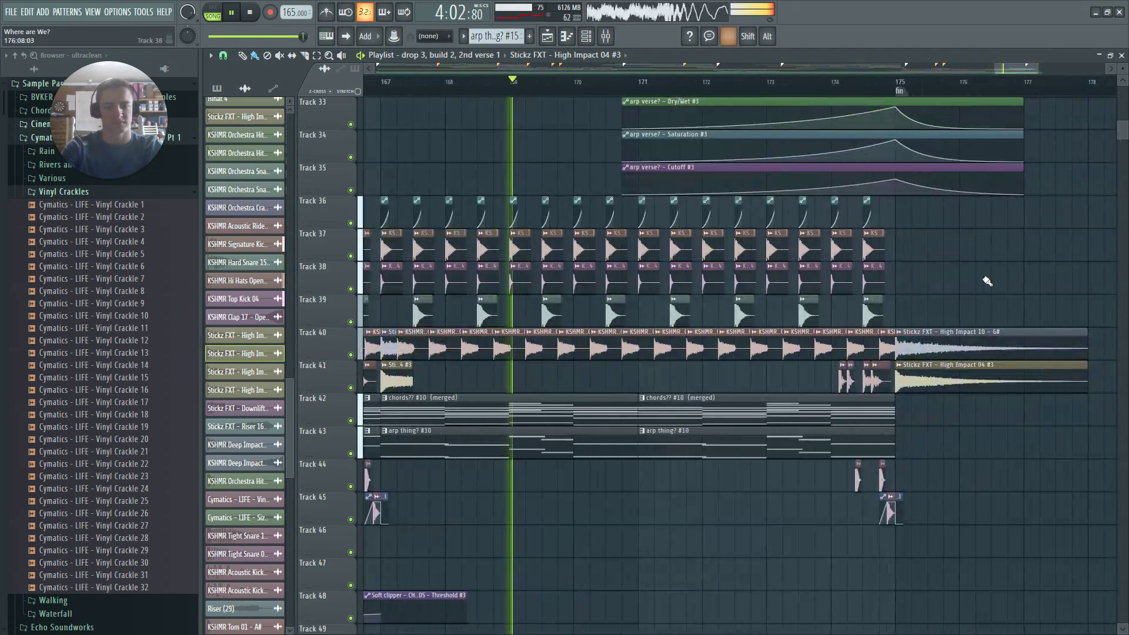
{"action": "scroll", "coordinate": [1001, 239], "scroll_direction": "down", "scroll_amount": 4}
{"action": "scroll", "coordinate": [1052, 276], "scroll_direction": "down", "scroll_amount": 3}
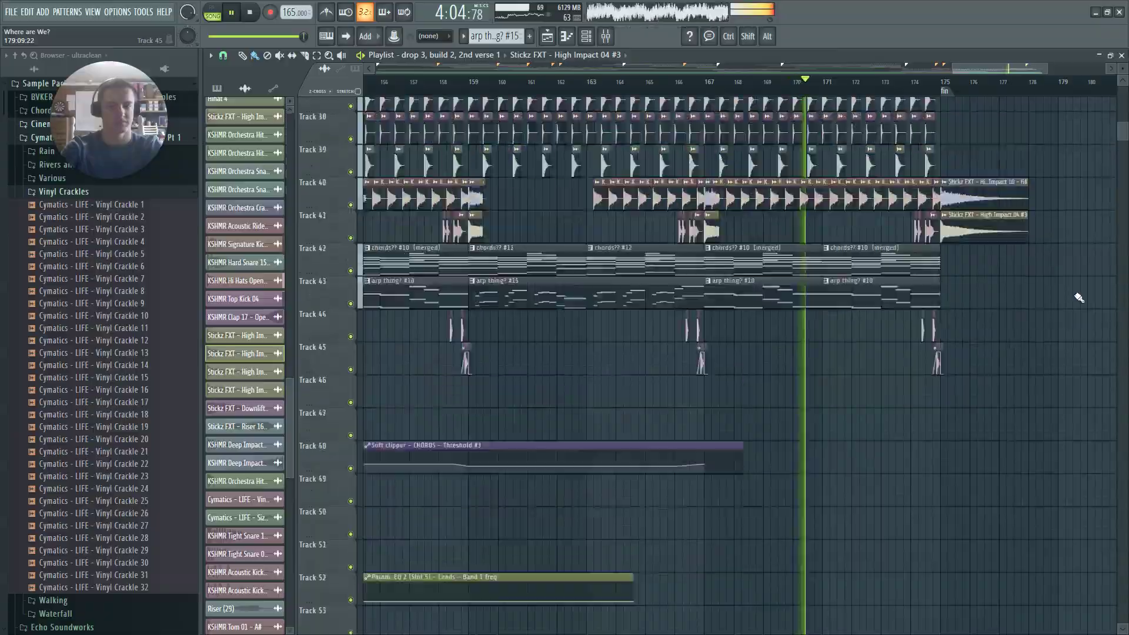
{"action": "scroll", "coordinate": [1046, 294], "scroll_direction": "up", "scroll_amount": 10}
{"action": "scroll", "coordinate": [941, 276], "scroll_direction": "right", "scroll_amount": 7}
{"action": "scroll", "coordinate": [764, 262], "scroll_direction": "down", "scroll_amount": 2}
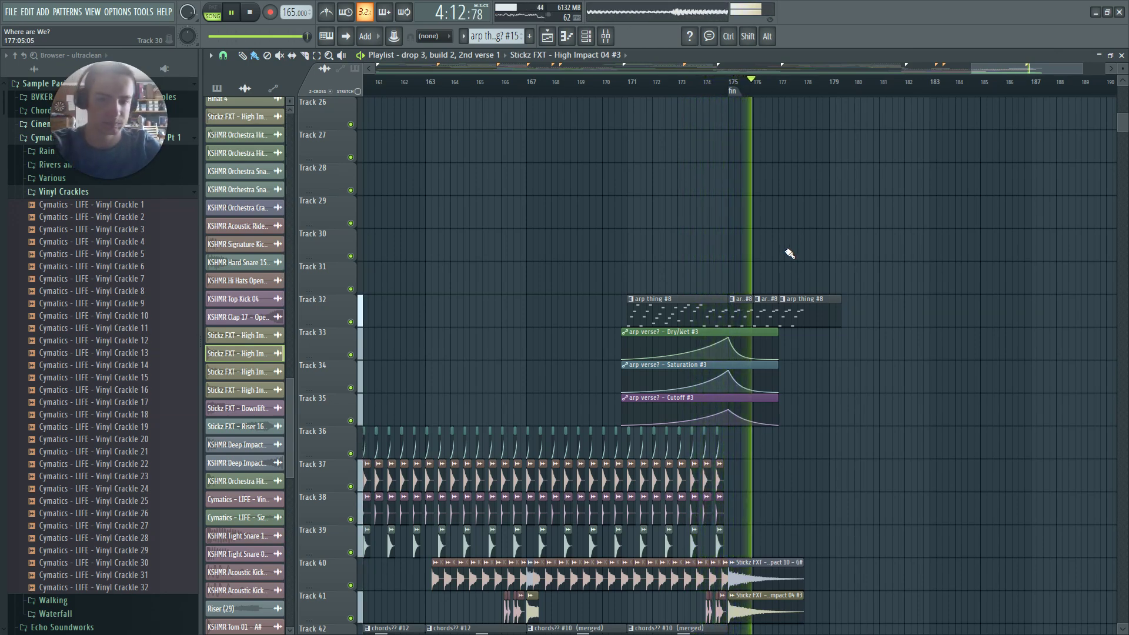
{"action": "scroll", "coordinate": [814, 251], "scroll_direction": "down", "scroll_amount": 1}
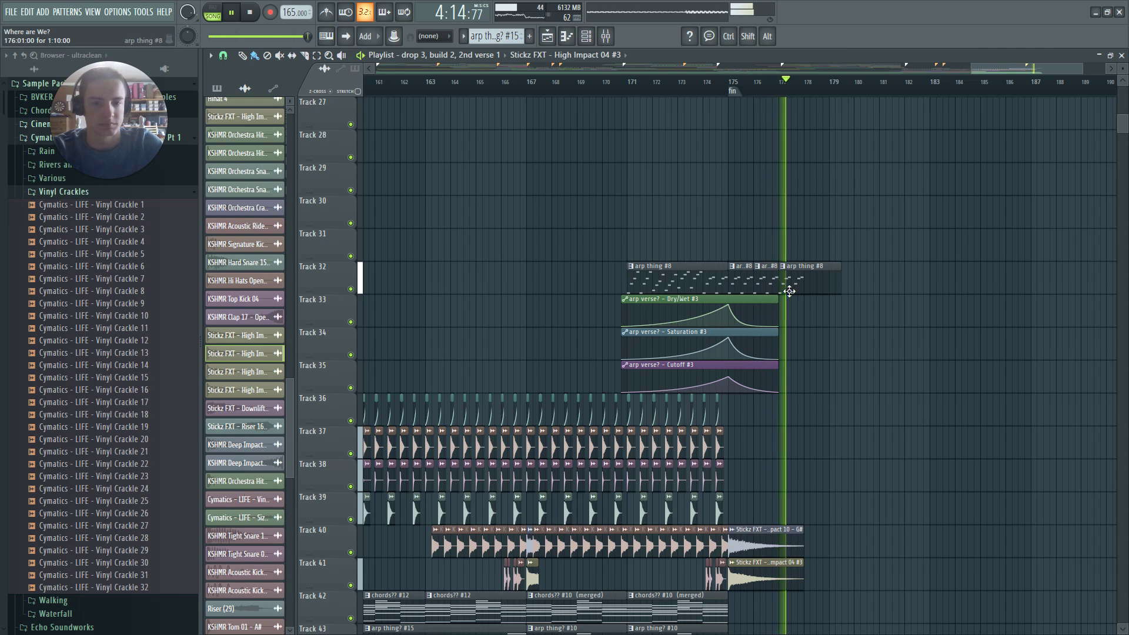
{"action": "scroll", "coordinate": [838, 282], "scroll_direction": "down", "scroll_amount": 5}
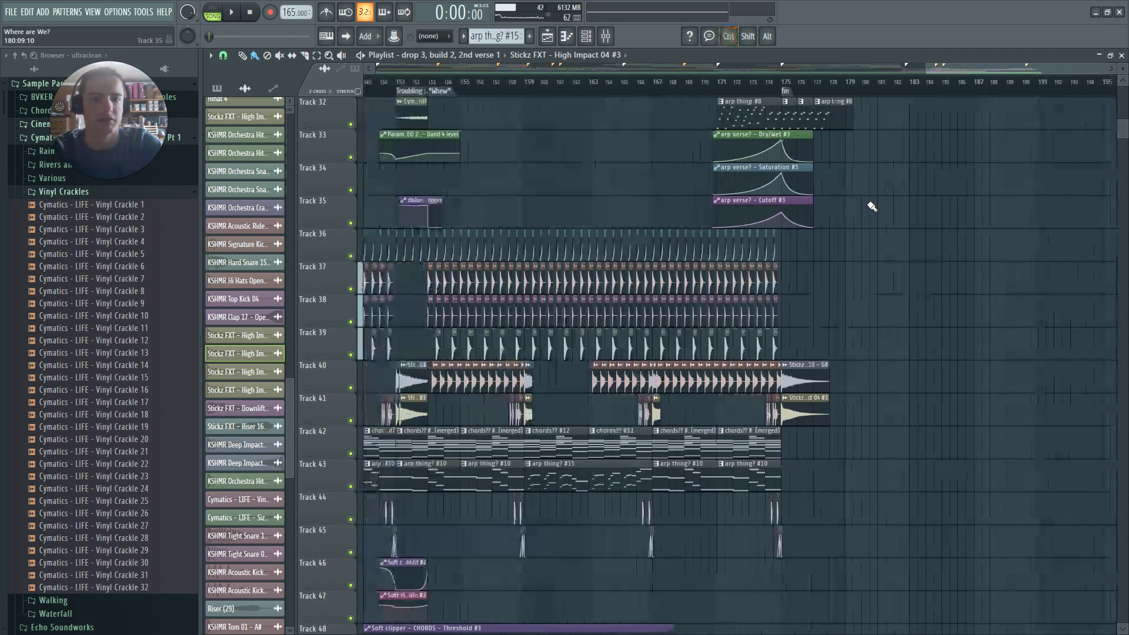
Examine the ending's arp thing #8 clips and the arp verse? Dry/Wet, Saturation and Cutoff automation on Tracks 32 to 35
{"action": "scroll", "coordinate": [850, 227], "scroll_direction": "up", "scroll_amount": 4}
{"action": "scroll", "coordinate": [698, 255], "scroll_direction": "up", "scroll_amount": 3, "text": "ctrl"}
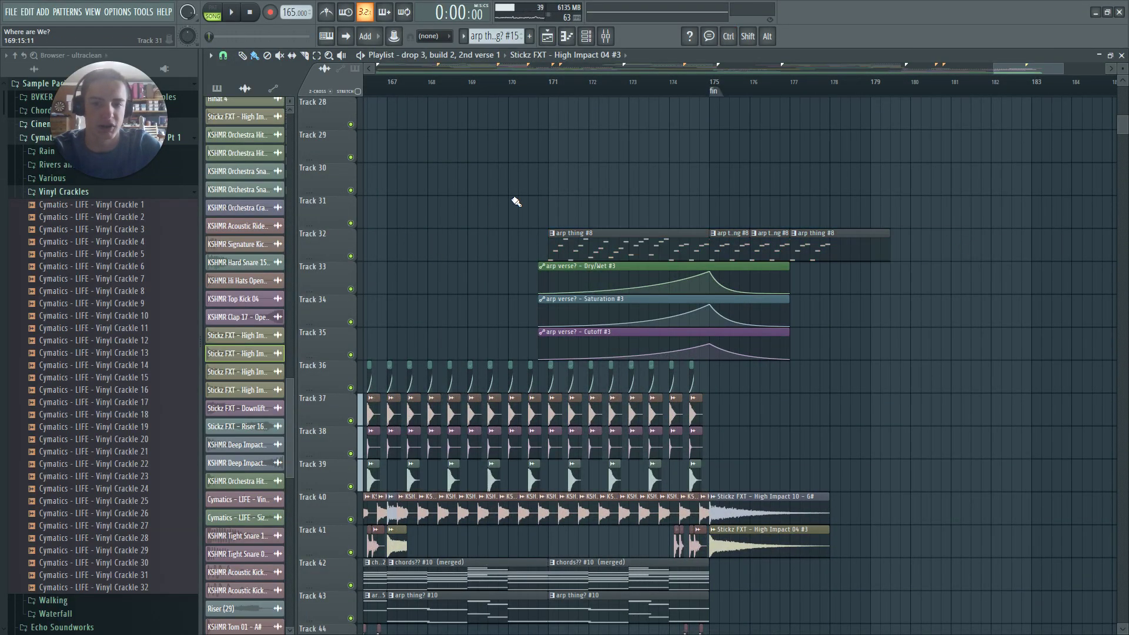
{"action": "scroll", "coordinate": [690, 143], "scroll_direction": "down", "scroll_amount": 8, "text": "ctrl"}
{"action": "scroll", "coordinate": [1058, 221], "scroll_direction": "up", "scroll_amount": 15}
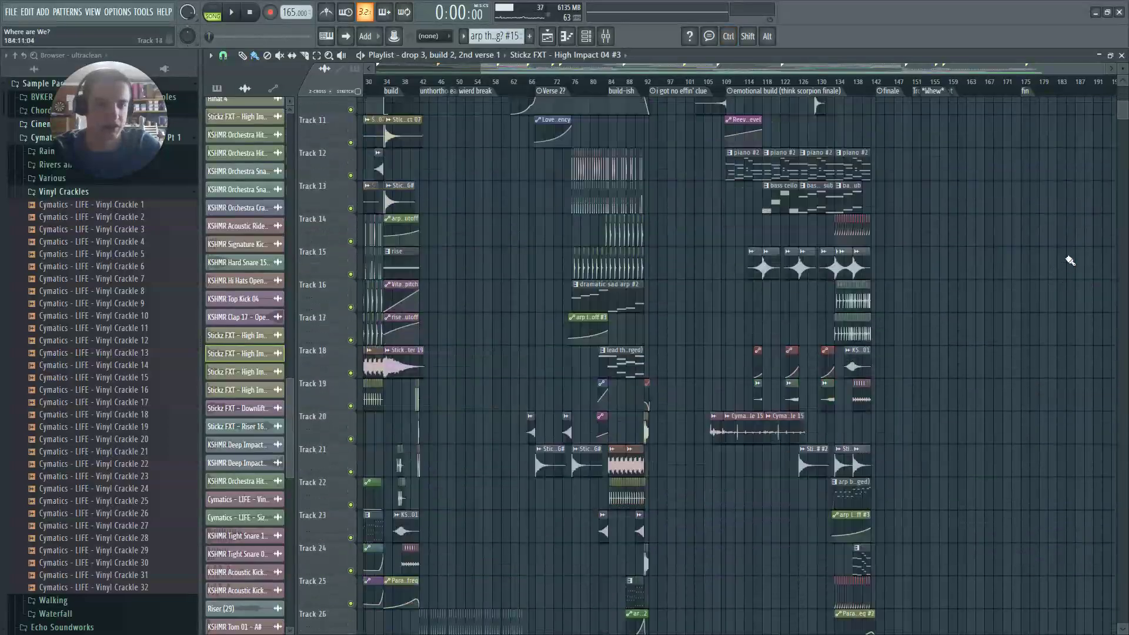
{"action": "scroll", "coordinate": [1070, 261], "scroll_direction": "down", "scroll_amount": 16}
{"action": "scroll", "coordinate": [513, 323], "scroll_direction": "up", "scroll_amount": 9, "text": "ctrl"}
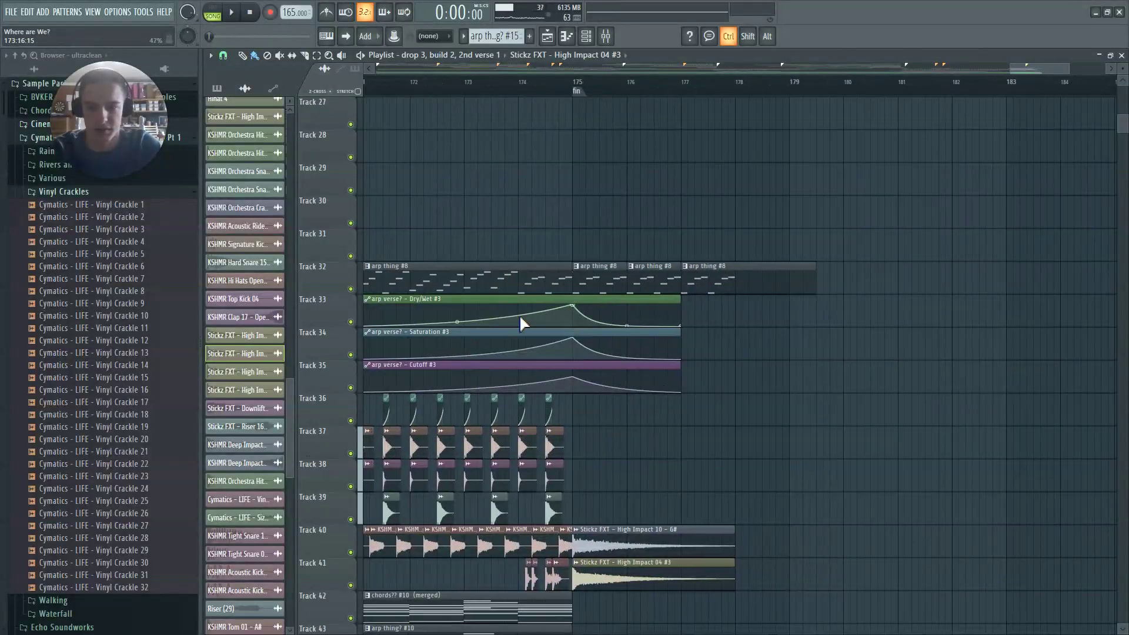
{"action": "scroll", "coordinate": [525, 338], "scroll_direction": "down", "scroll_amount": 3, "text": "ctrl"}
{"action": "scroll", "coordinate": [686, 245], "scroll_direction": "down", "scroll_amount": 4, "text": "ctrl"}
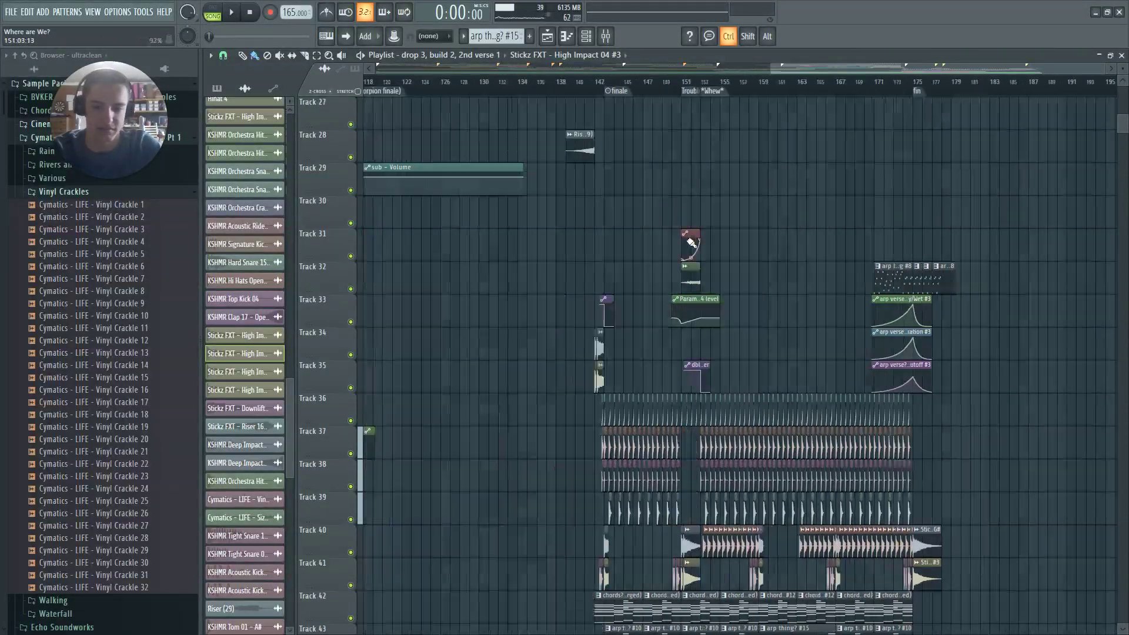
Scan the playlist from the mute, clipper and swing automation down to Track 65 back up to the emotional build clips
{"action": "scroll", "coordinate": [1018, 320], "scroll_direction": "down", "scroll_amount": 12}
{"action": "scroll", "coordinate": [995, 233], "scroll_direction": "down", "scroll_amount": 12}
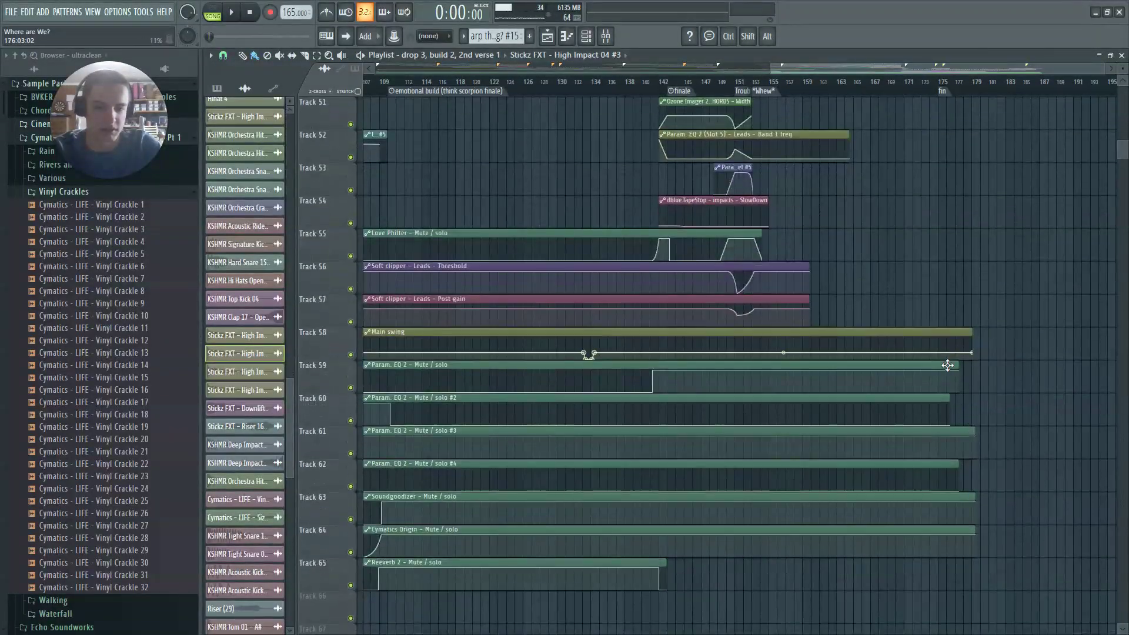
{"action": "scroll", "coordinate": [1043, 352], "scroll_direction": "up", "scroll_amount": 20}
{"action": "scroll", "coordinate": [1040, 335], "scroll_direction": "up", "scroll_amount": 13}
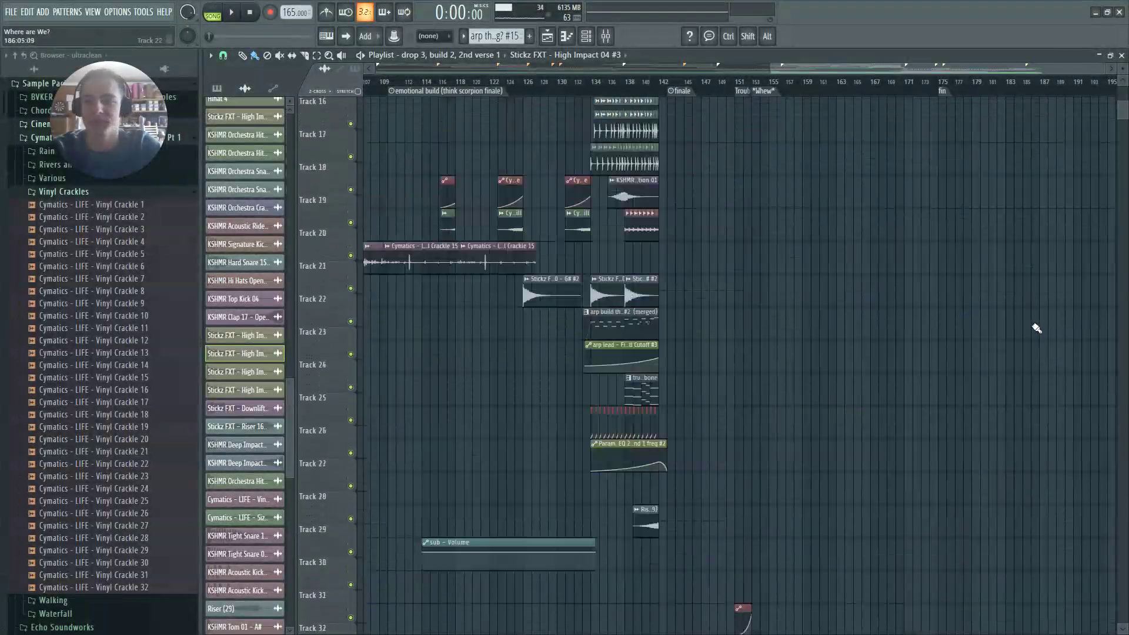
{"action": "scroll", "coordinate": [771, 257], "scroll_direction": "up", "scroll_amount": 13}
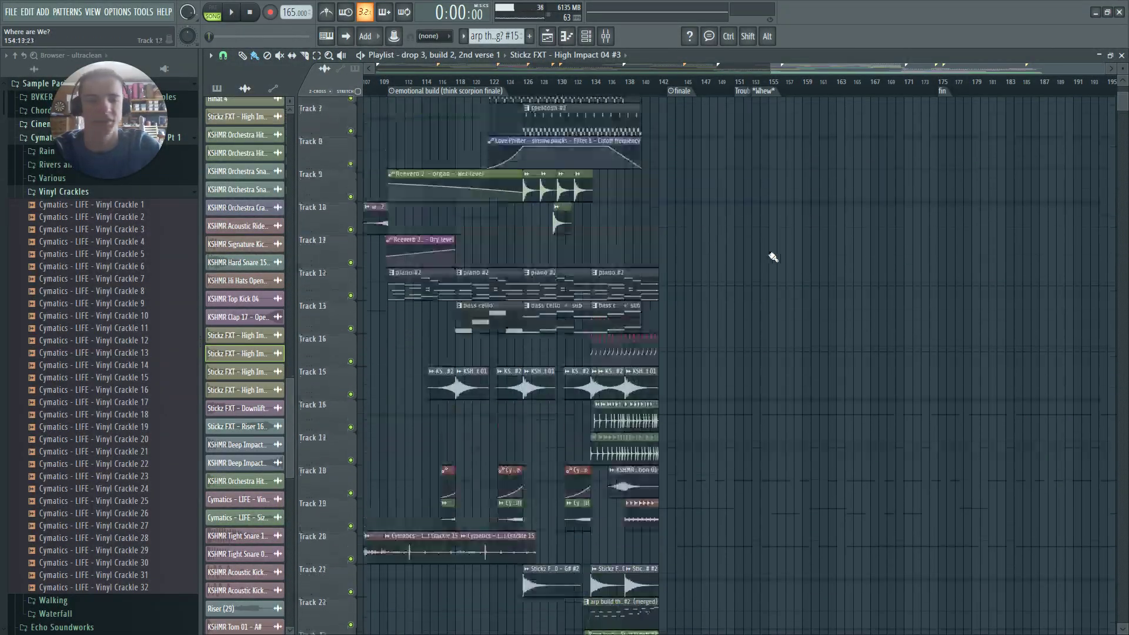
{"action": "scroll", "coordinate": [859, 239], "scroll_direction": "down", "scroll_amount": 5}
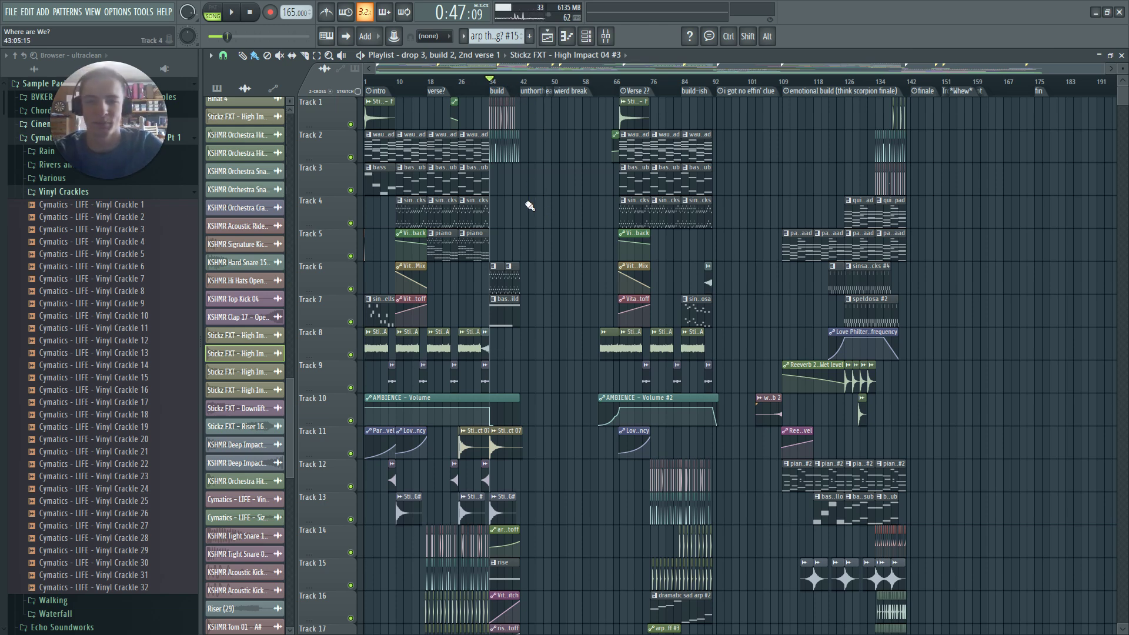
Play the arrangement briefly from the build at bar 34, stop, and look over the first drop's clips on Tracks 25 to 41
{"action": "scroll", "coordinate": [530, 206], "scroll_direction": "up", "scroll_amount": 5}
{"action": "key", "text": "space"}
{"action": "scroll", "coordinate": [656, 191], "scroll_direction": "down", "scroll_amount": 4}
{"action": "scroll", "coordinate": [676, 182], "scroll_direction": "down", "scroll_amount": 20}
{"action": "key", "text": "space"}
{"action": "scroll", "coordinate": [675, 181], "scroll_direction": "down", "scroll_amount": 6}
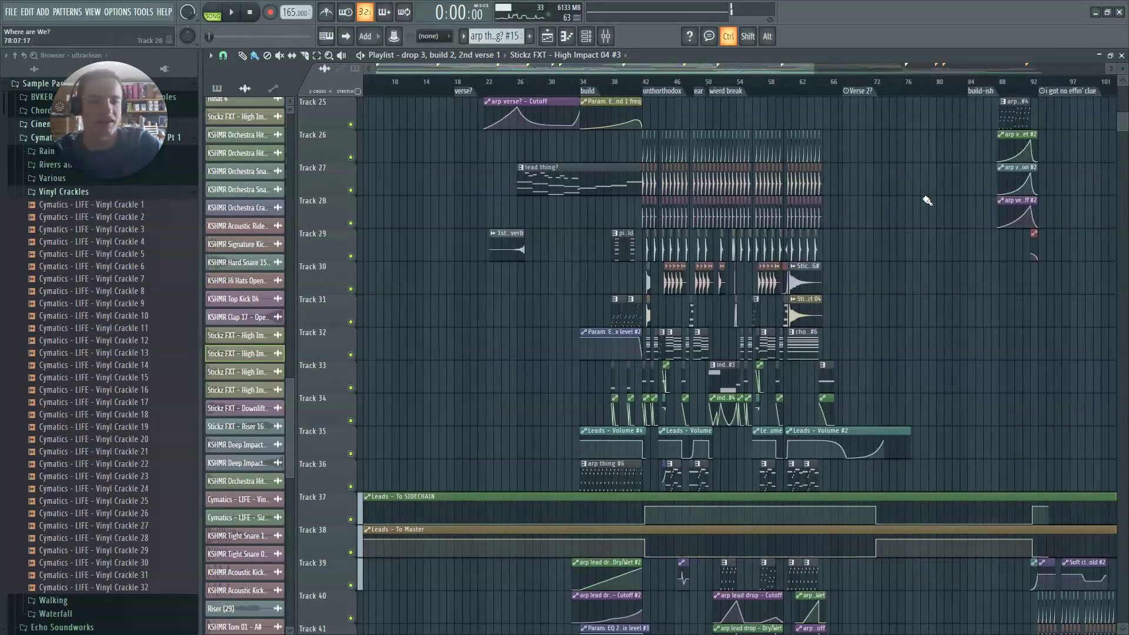
Look over the full arrangement from Track 25 up to Track 1 and save the project
{"action": "scroll", "coordinate": [827, 229], "scroll_direction": "up", "scroll_amount": 6}
{"action": "scroll", "coordinate": [828, 229], "scroll_direction": "up", "scroll_amount": 1}
{"action": "scroll", "coordinate": [817, 247], "scroll_direction": "down", "scroll_amount": 3}
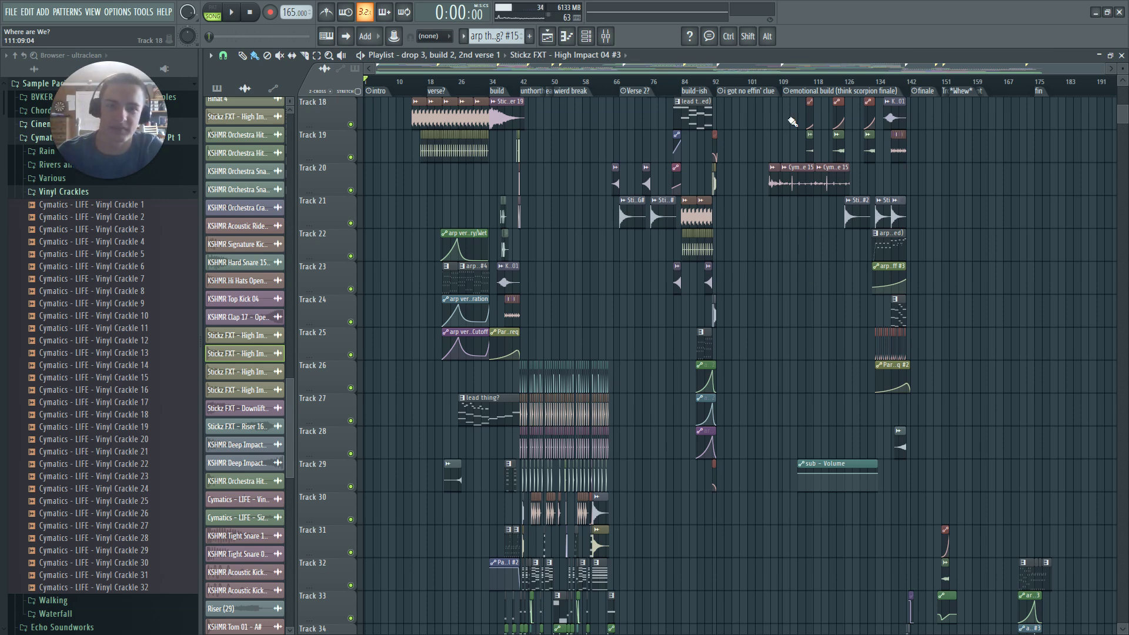
{"action": "scroll", "coordinate": [1043, 171], "scroll_direction": "up", "scroll_amount": 17}
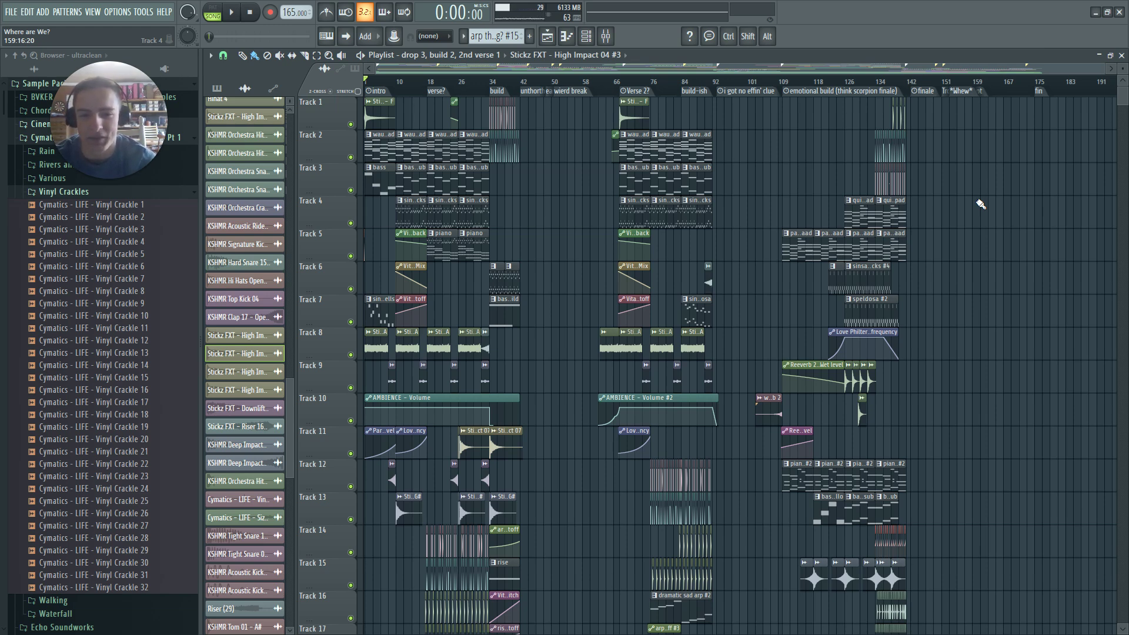
{"action": "key", "text": "ctrl+s"}
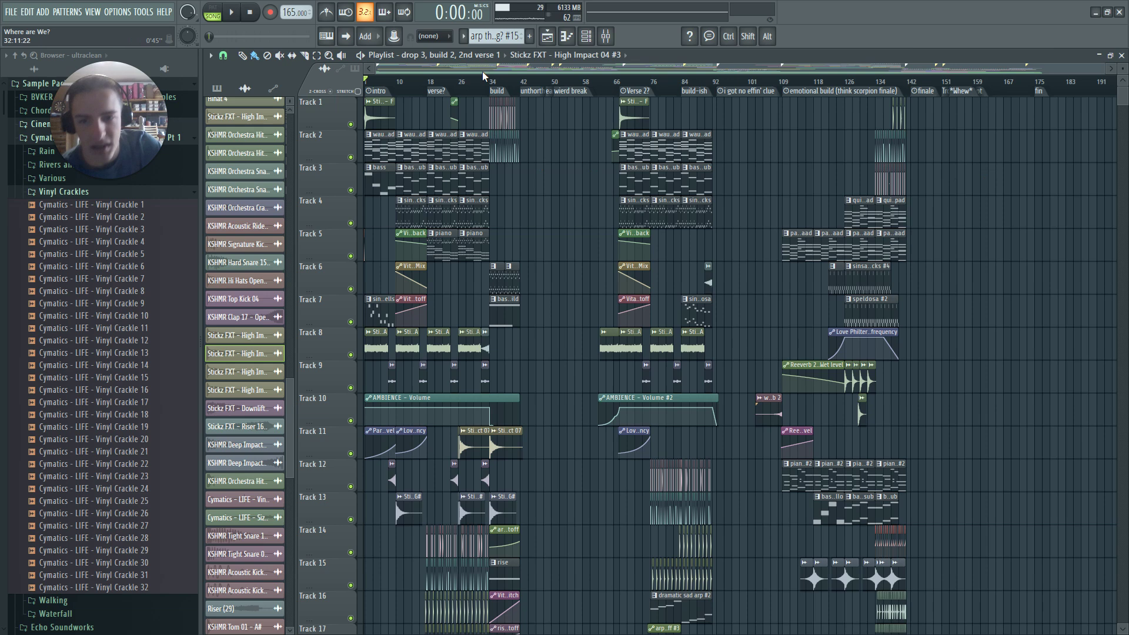
Place the playhead in the finale at about bar 146 and examine the clips on Tracks 32 to 48 through the "fin" marker
{"action": "left_click_drag", "start_coordinate": [457, 88], "coordinate": [930, 138]}
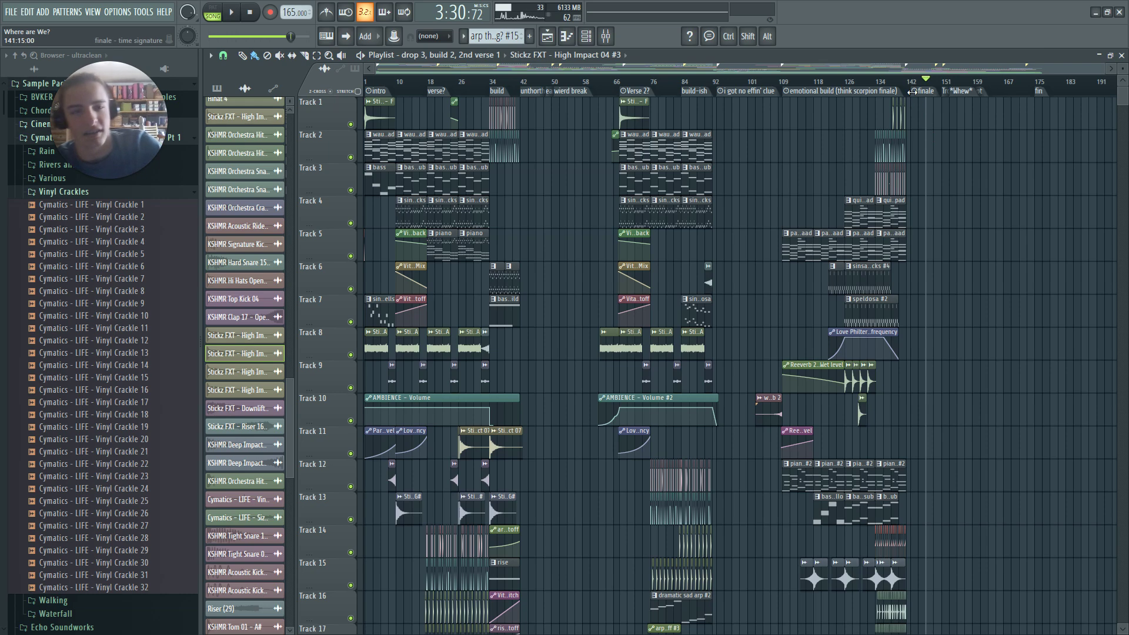
{"action": "left_click_drag", "start_coordinate": [935, 69], "coordinate": [1103, 79]}
{"action": "scroll", "coordinate": [998, 141], "scroll_direction": "down", "scroll_amount": 10}
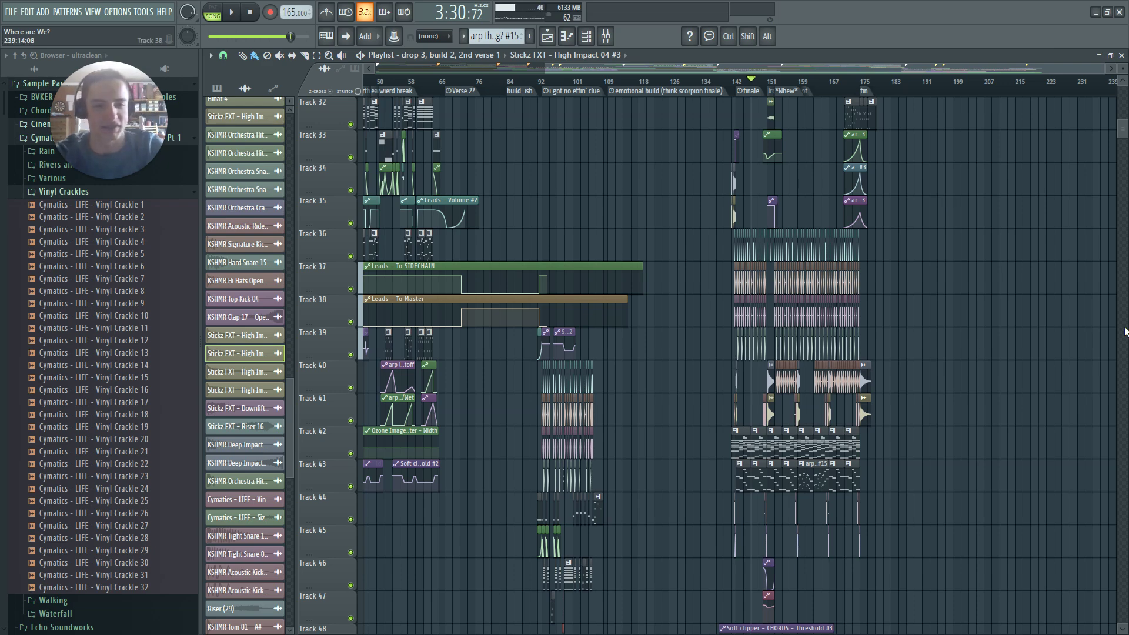
{"action": "scroll", "coordinate": [863, 318], "scroll_direction": "up", "scroll_amount": 3}
{"action": "left_click_drag", "start_coordinate": [983, 68], "coordinate": [1033, 76]}
{"action": "scroll", "coordinate": [1088, 268], "scroll_direction": "up", "scroll_amount": 1}
{"action": "scroll", "coordinate": [1088, 269], "scroll_direction": "up", "scroll_amount": 2}
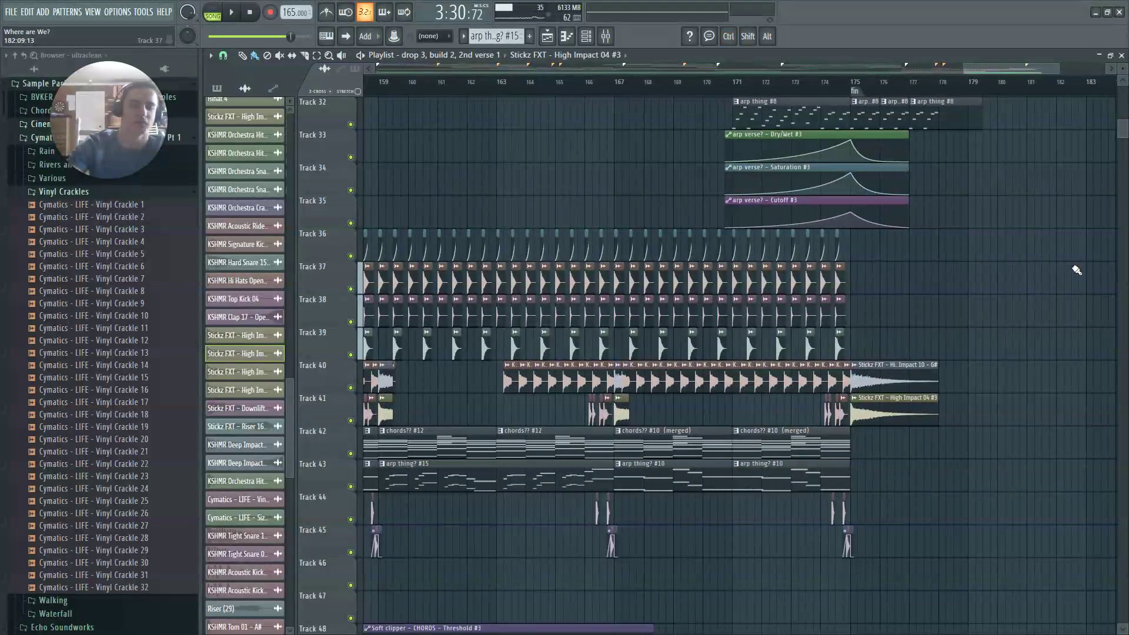
{"action": "scroll", "coordinate": [1082, 194], "scroll_direction": "down", "scroll_amount": 3}
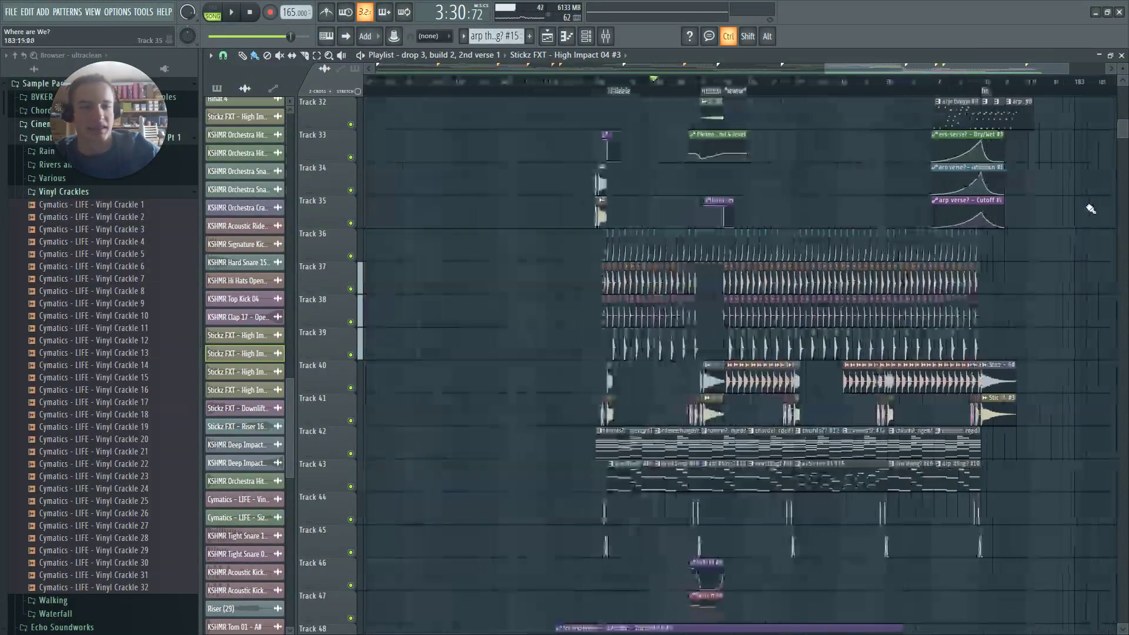
{"action": "left_click_drag", "start_coordinate": [1063, 70], "coordinate": [1077, 75]}
{"action": "scroll", "coordinate": [1077, 76], "scroll_direction": "down", "scroll_amount": 2}
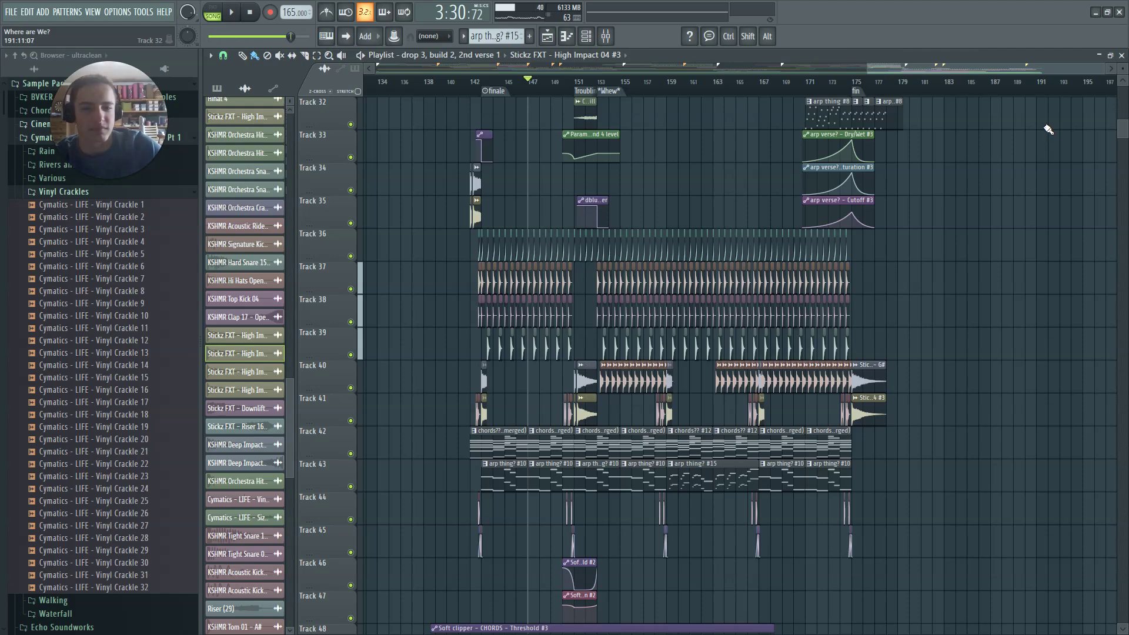
Survey the second half of the timeline on Tracks 32 to 48, including the bars beyond the "fin" marker
{"action": "scroll", "coordinate": [1052, 126], "scroll_direction": "down", "scroll_amount": 4}
{"action": "scroll", "coordinate": [1075, 94], "scroll_direction": "right", "scroll_amount": 2}
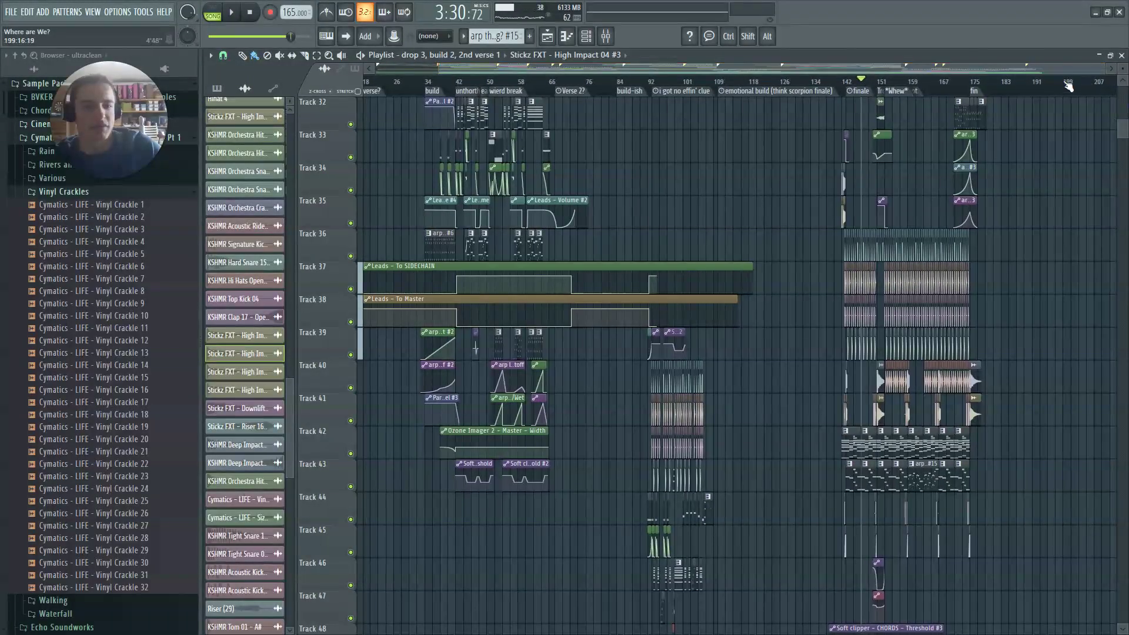
{"action": "left_click_drag", "start_coordinate": [1045, 69], "coordinate": [1119, 81]}
{"action": "scroll", "coordinate": [1038, 69], "scroll_direction": "right", "scroll_amount": 4}
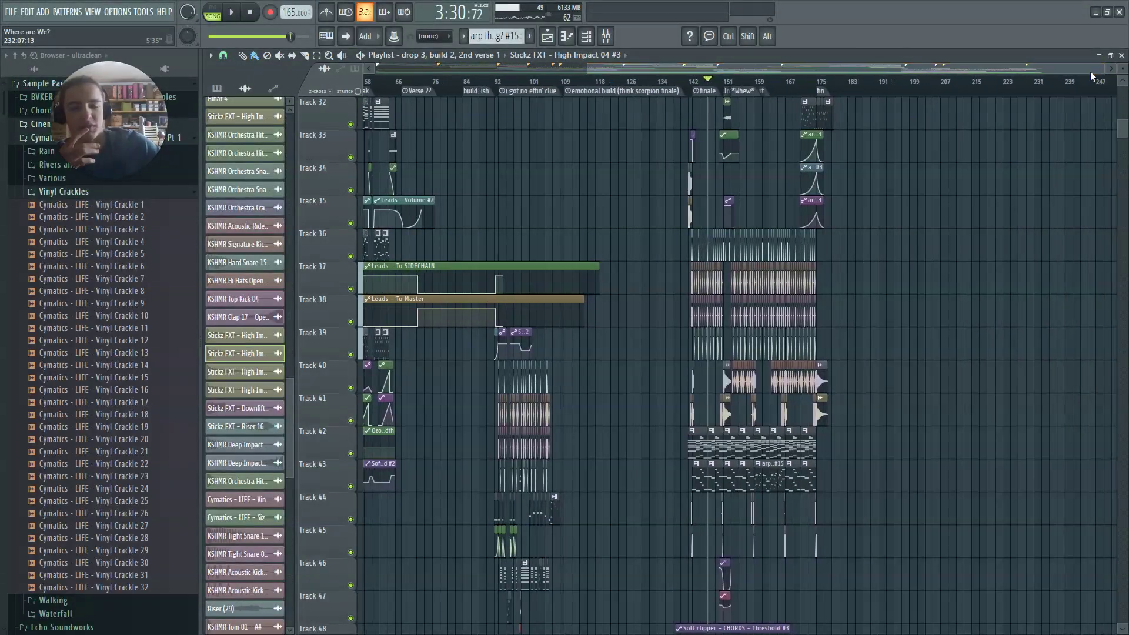
{"action": "scroll", "coordinate": [1025, 69], "scroll_direction": "right", "scroll_amount": 1}
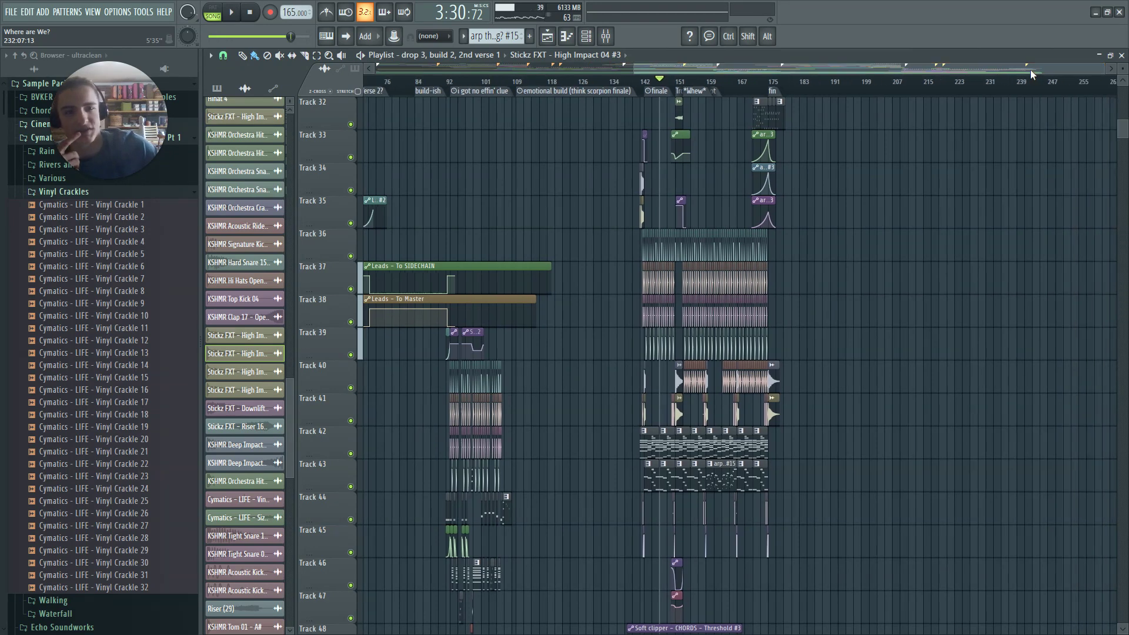
{"action": "scroll", "coordinate": [1030, 71], "scroll_direction": "right", "scroll_amount": 2}
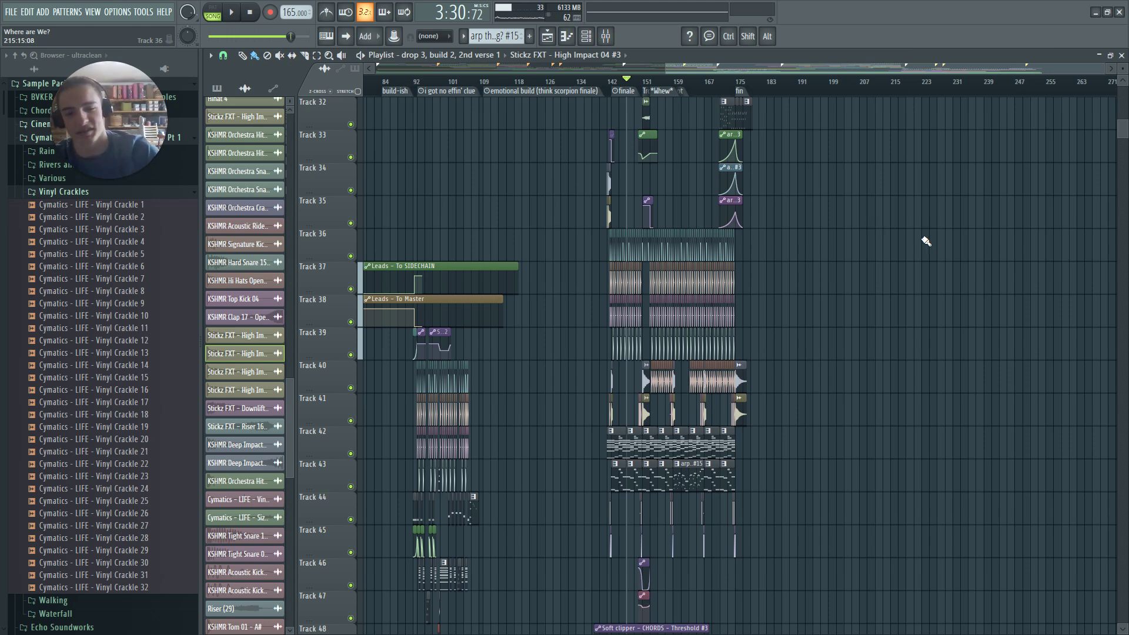
Scan the playlist from the finale clips down to the mute automation on Track 65 and back up to Track 1
{"action": "scroll", "coordinate": [874, 227], "scroll_direction": "down", "scroll_amount": 8}
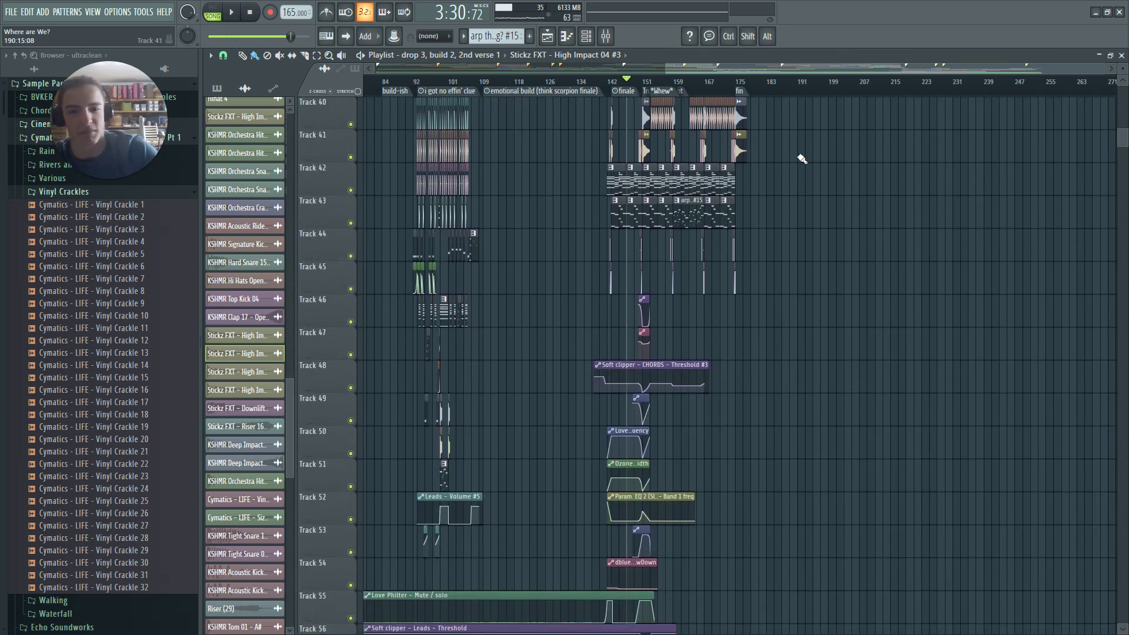
{"action": "scroll", "coordinate": [799, 176], "scroll_direction": "down", "scroll_amount": 4}
{"action": "scroll", "coordinate": [788, 215], "scroll_direction": "up", "scroll_amount": 7}
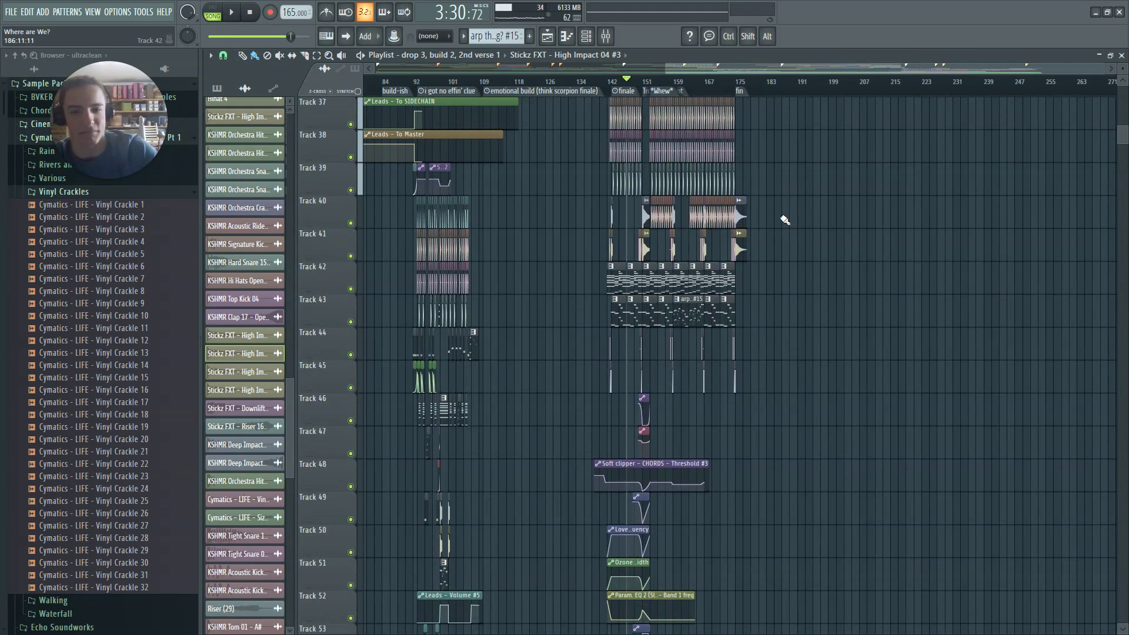
{"action": "scroll", "coordinate": [785, 222], "scroll_direction": "down", "scroll_amount": 15}
{"action": "scroll", "coordinate": [786, 223], "scroll_direction": "up", "scroll_amount": 20}
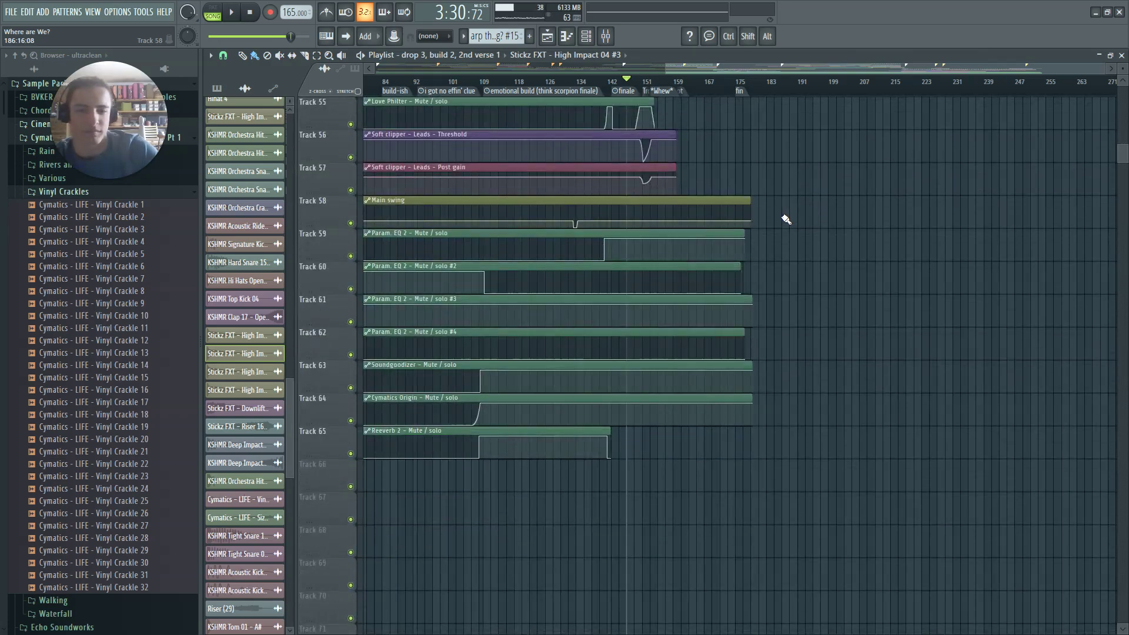
{"action": "scroll", "coordinate": [791, 227], "scroll_direction": "left", "scroll_amount": 10}
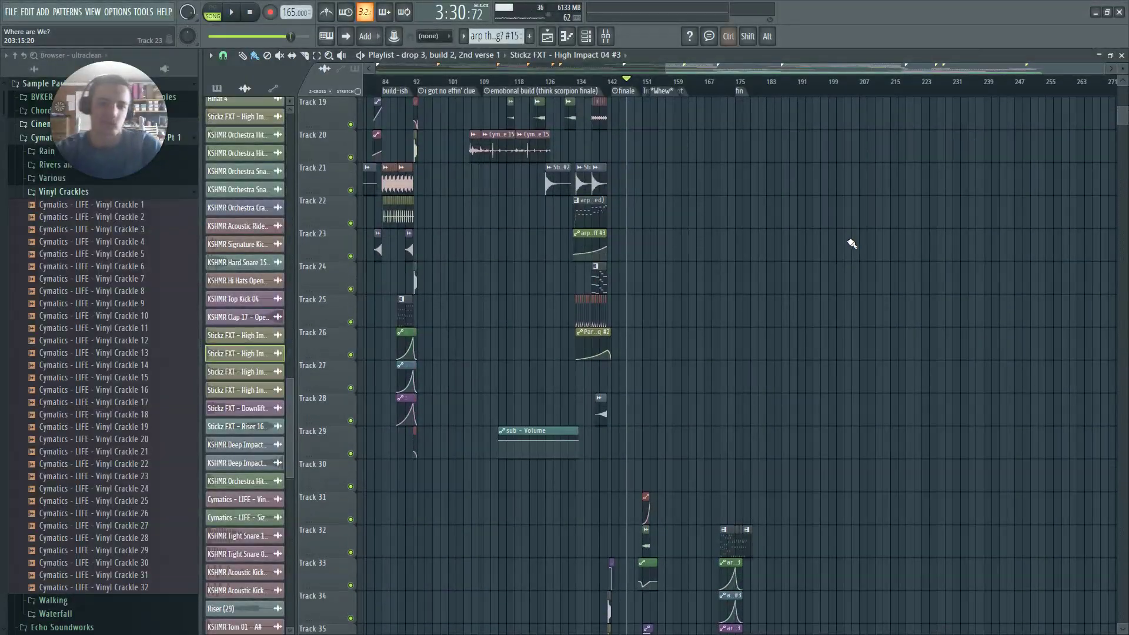
{"action": "scroll", "coordinate": [1001, 221], "scroll_direction": "up", "scroll_amount": 20}
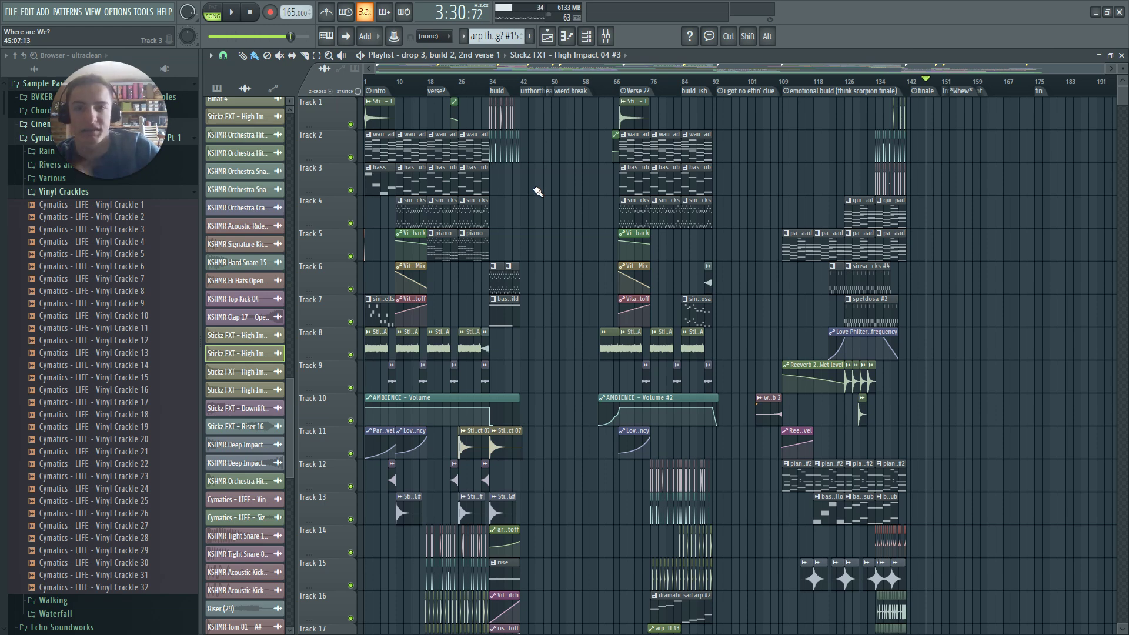
Return the playhead to the song start and review the whole arrangement from Track 1 down to the Param. EQ 2 mute automation and back up
{"action": "left_click_drag", "start_coordinate": [121, 120], "coordinate": [576, 50]}
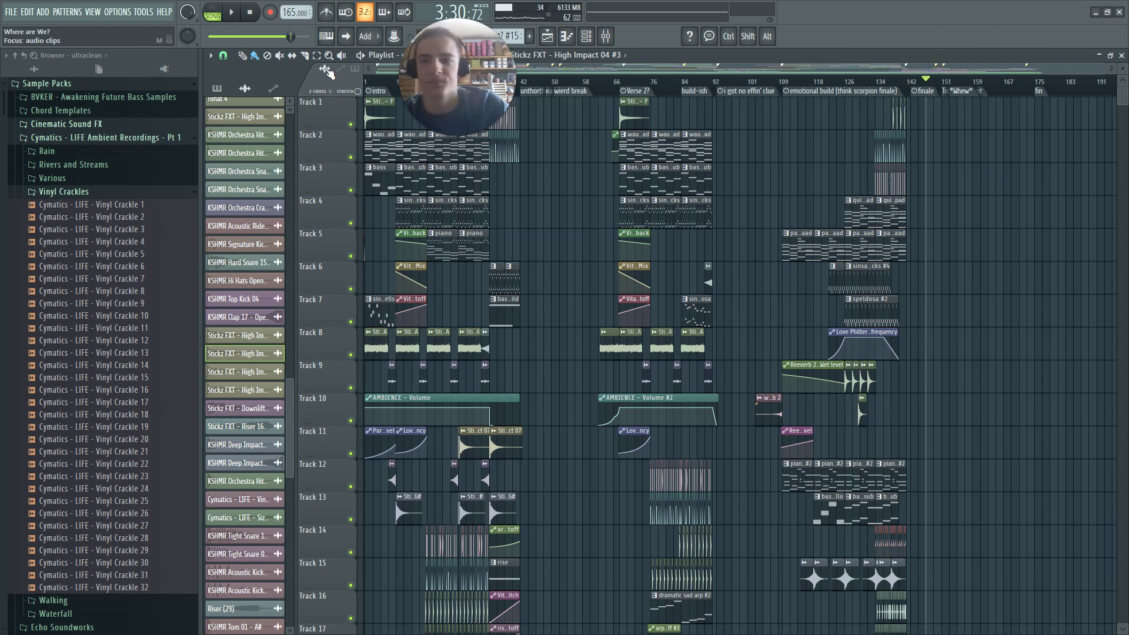
{"action": "left_click", "coordinate": [251, 14]}
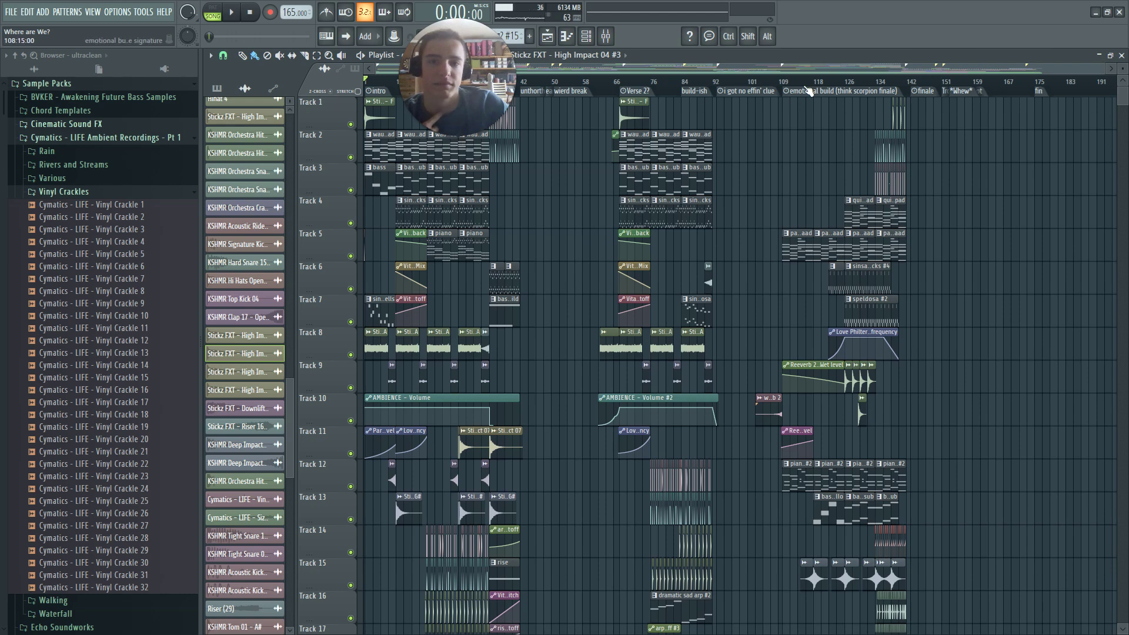
{"action": "scroll", "coordinate": [1053, 317], "scroll_direction": "down", "scroll_amount": 10}
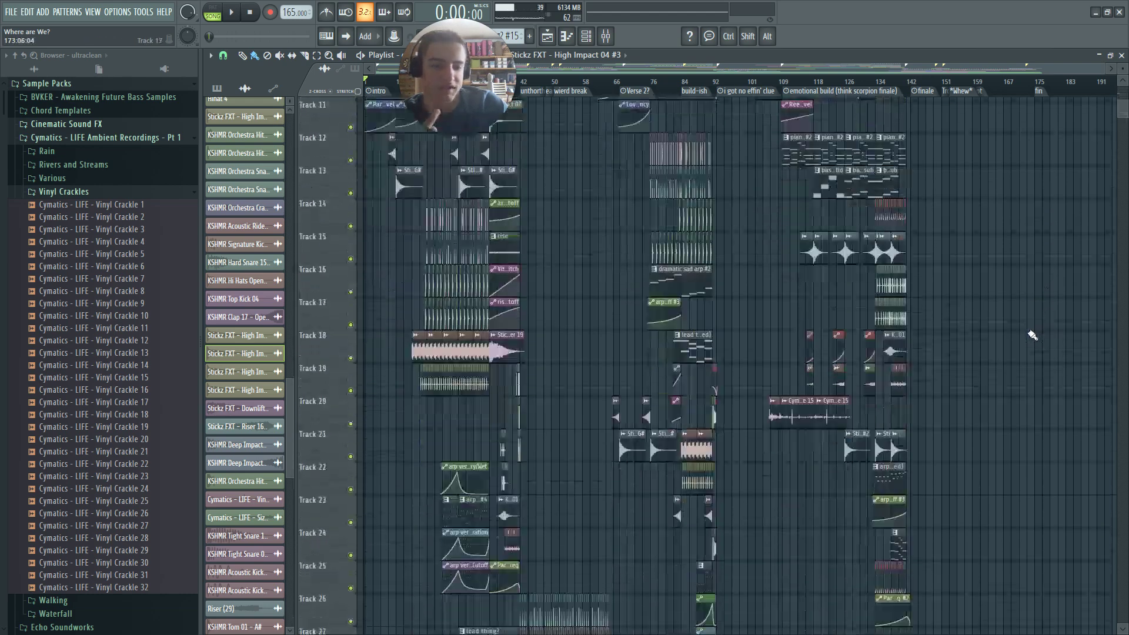
{"action": "scroll", "coordinate": [1079, 338], "scroll_direction": "down", "scroll_amount": 5}
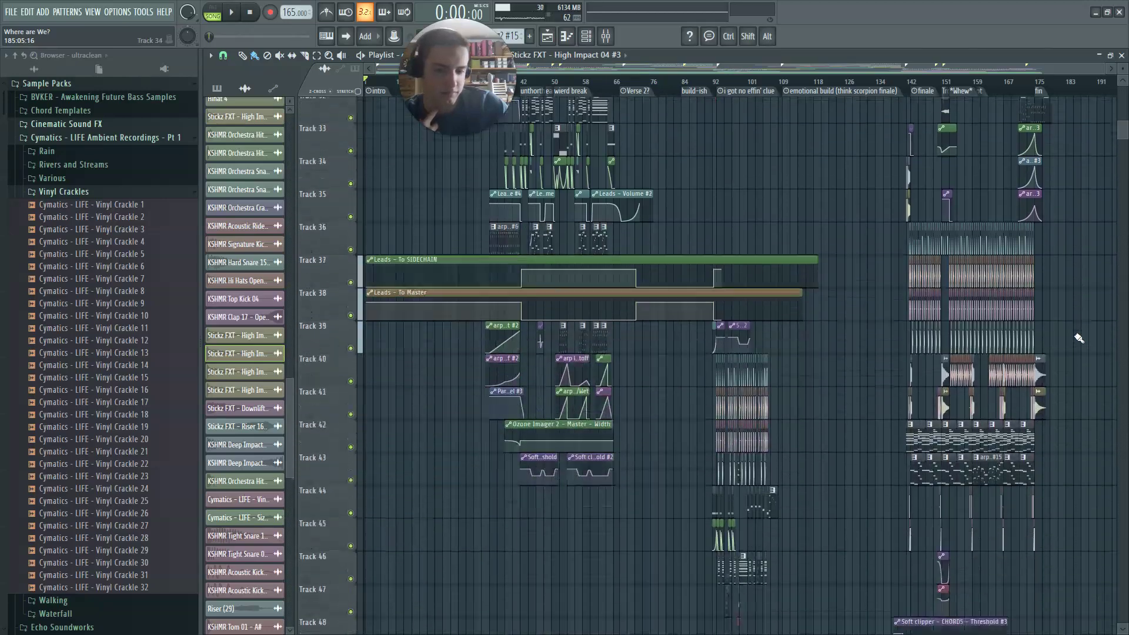
{"action": "scroll", "coordinate": [1079, 338], "scroll_direction": "down", "scroll_amount": 11}
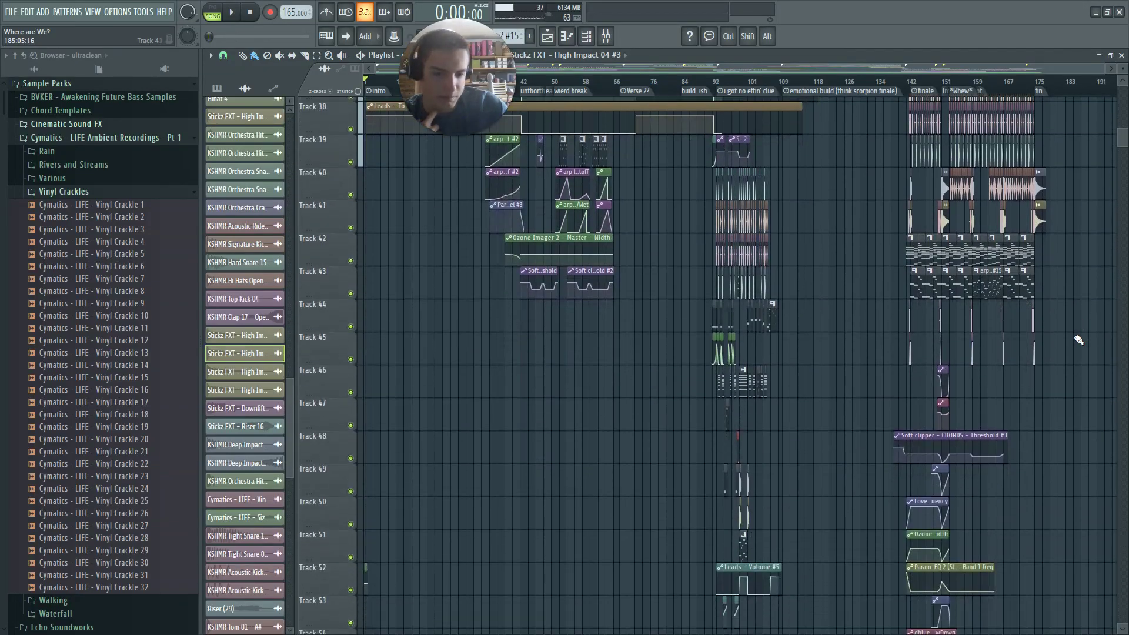
{"action": "scroll", "coordinate": [1079, 340], "scroll_direction": "up", "scroll_amount": 10}
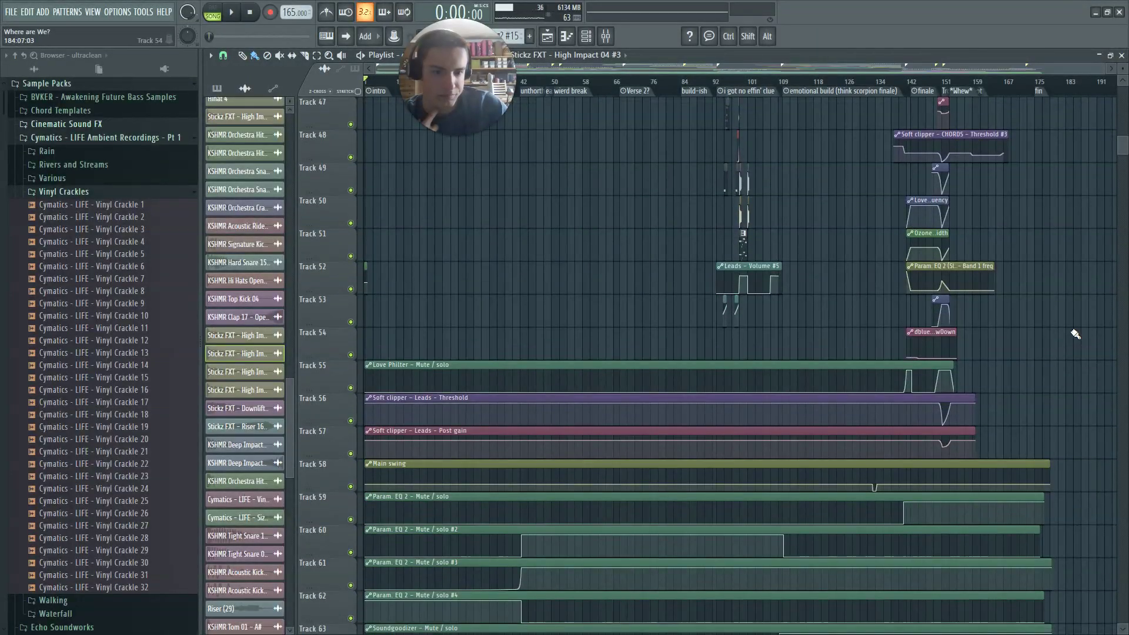
{"action": "scroll", "coordinate": [1075, 342], "scroll_direction": "up", "scroll_amount": 20}
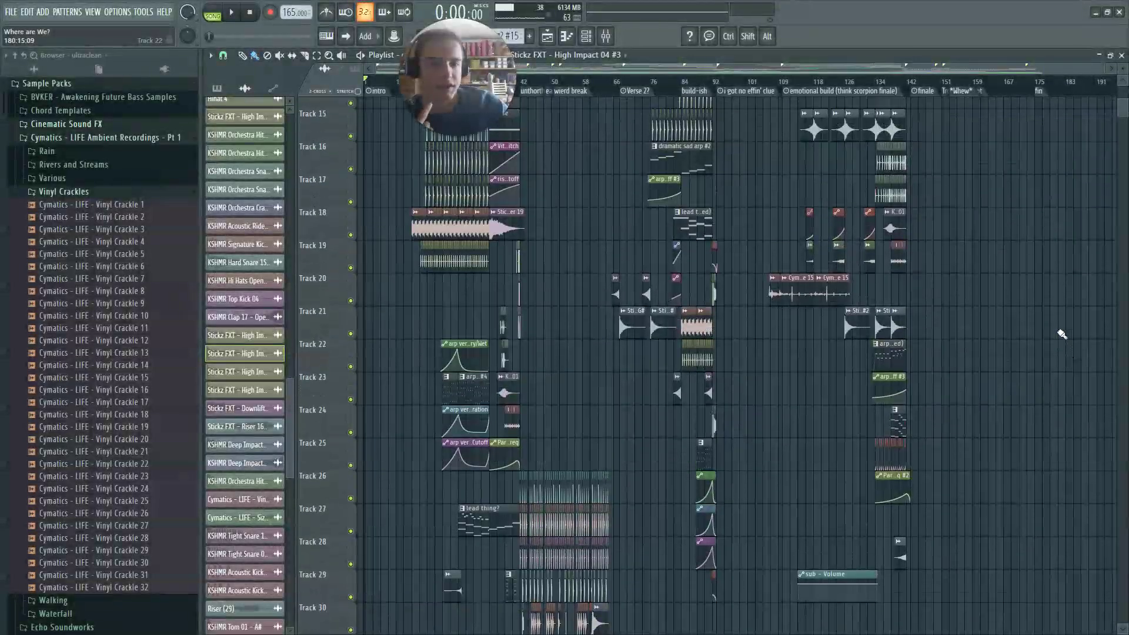